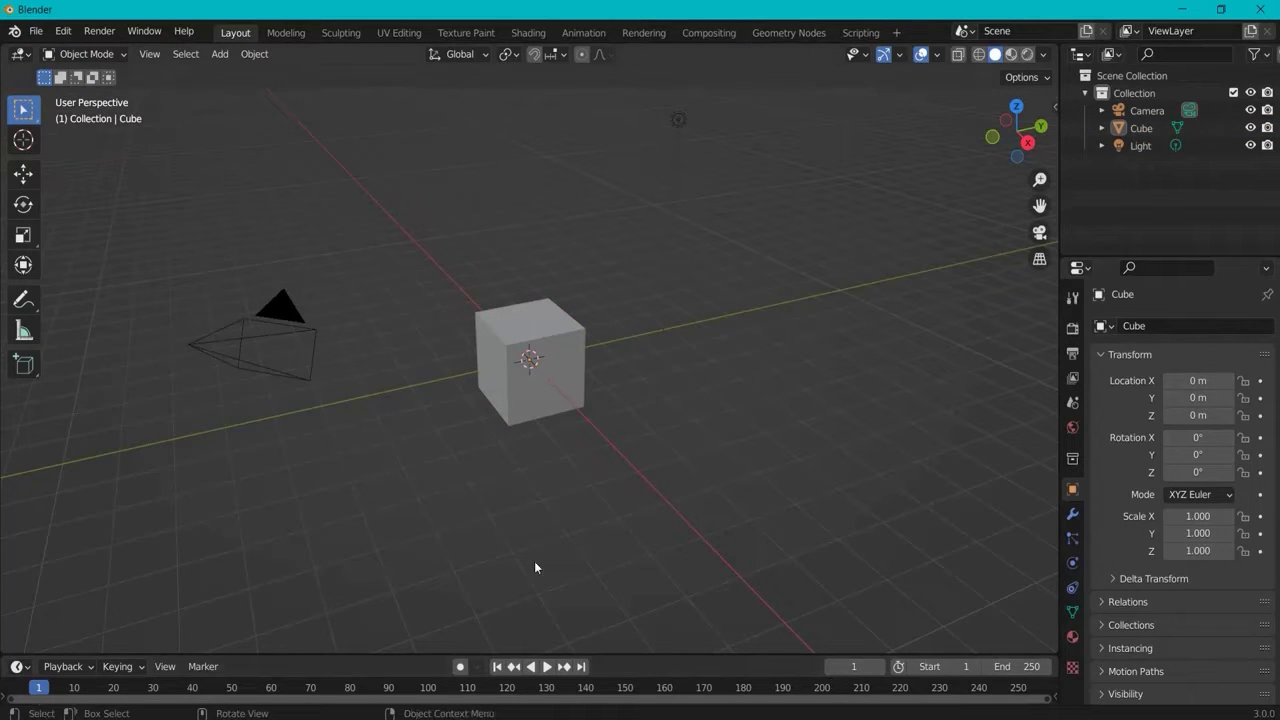
Step: Select the default cube in the viewport
click(257, 53)
click(518, 321)
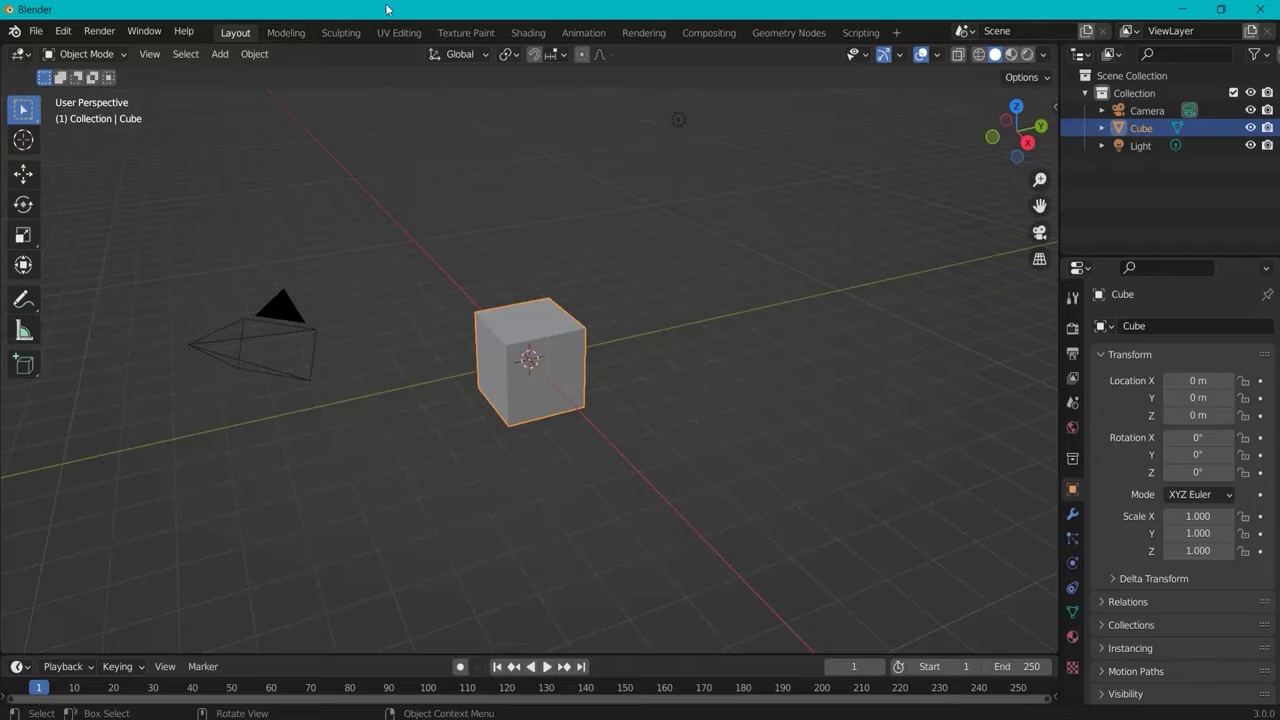
click(36, 31)
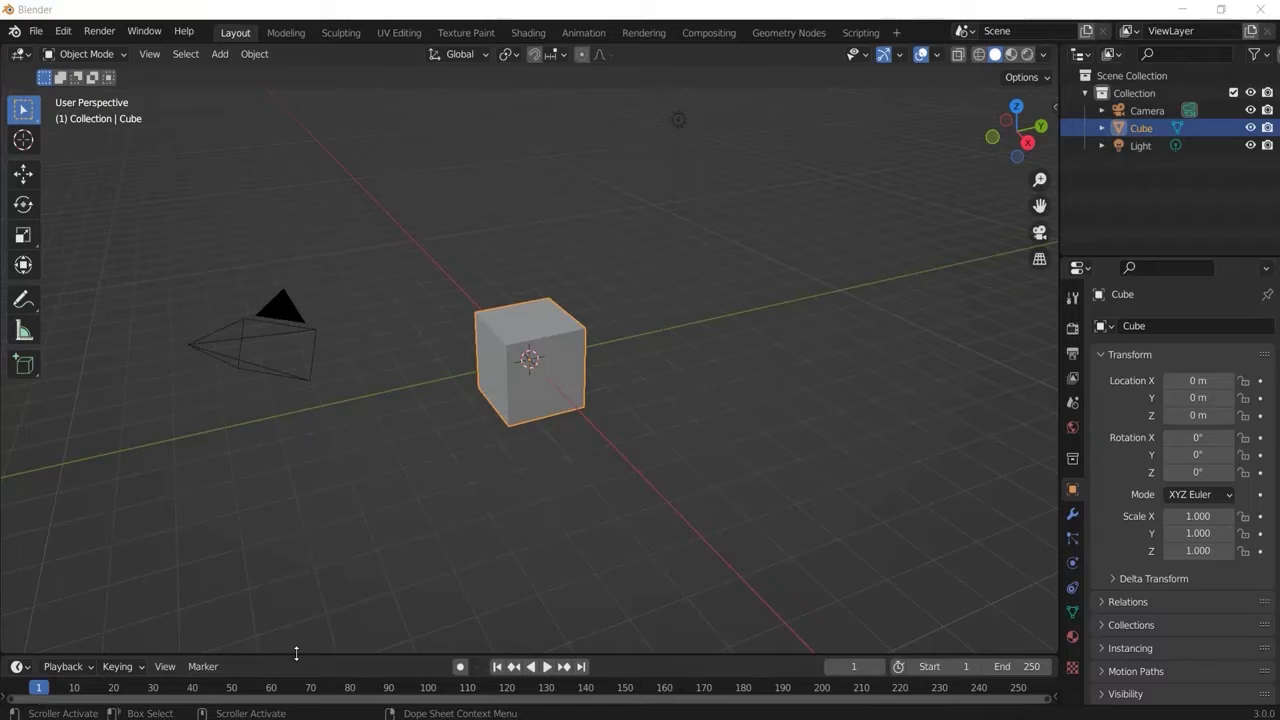
Step: Enlarge the timeline area, then merge it into the 3D viewport
drag(296, 653, 289, 540)
click(17, 538)
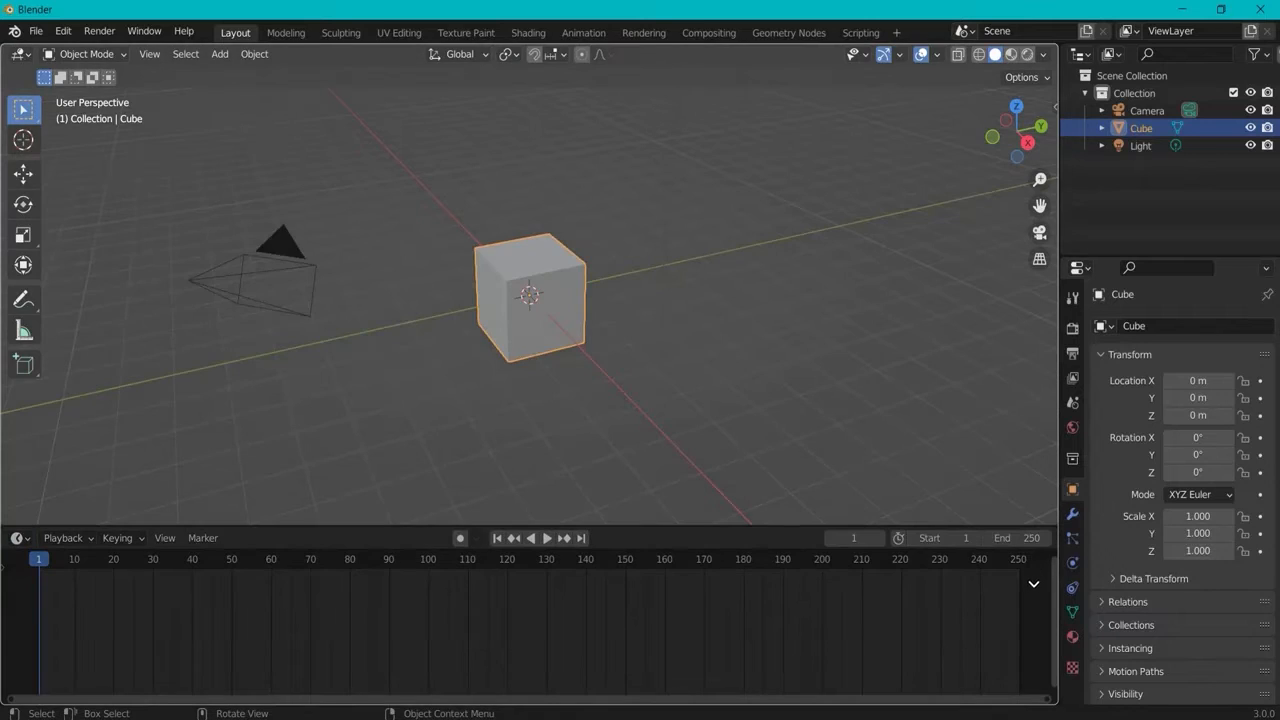
drag(1034, 584, 1026, 610)
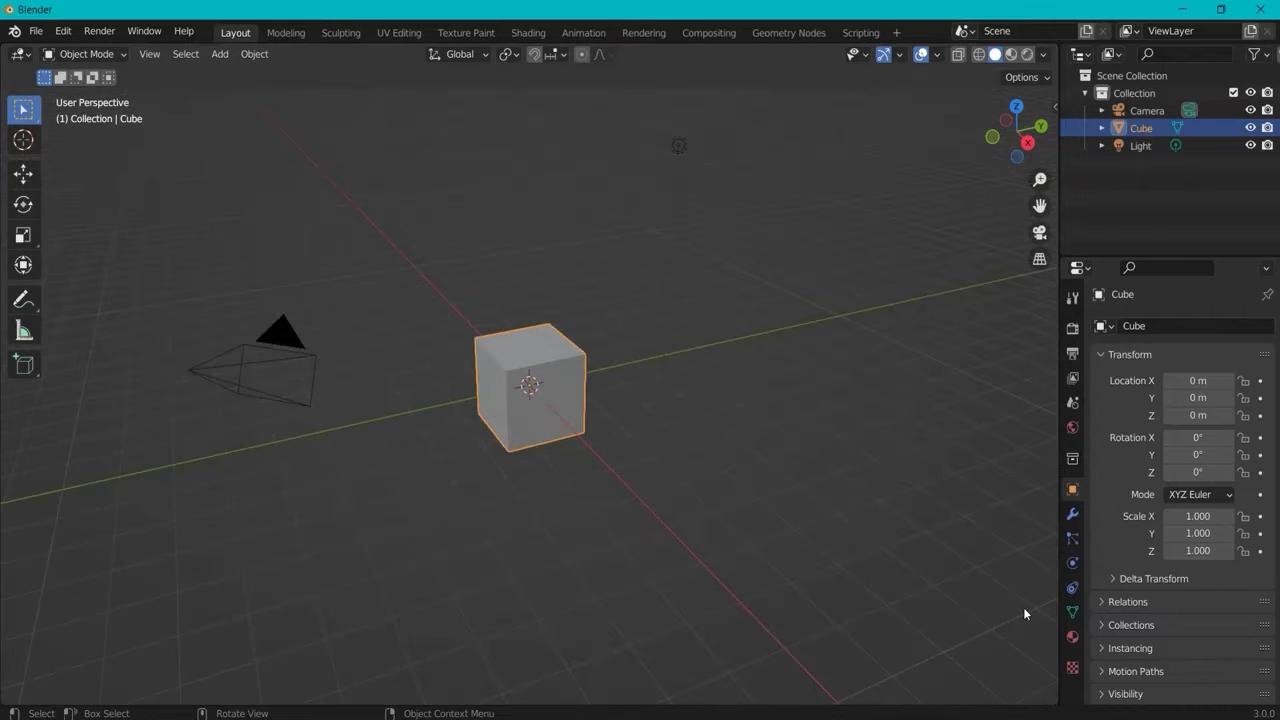
Step: Split a narrow area off below the 3D viewport, change it to the Timeline editor and adjust its height
drag(1053, 702, 1003, 686)
click(19, 693)
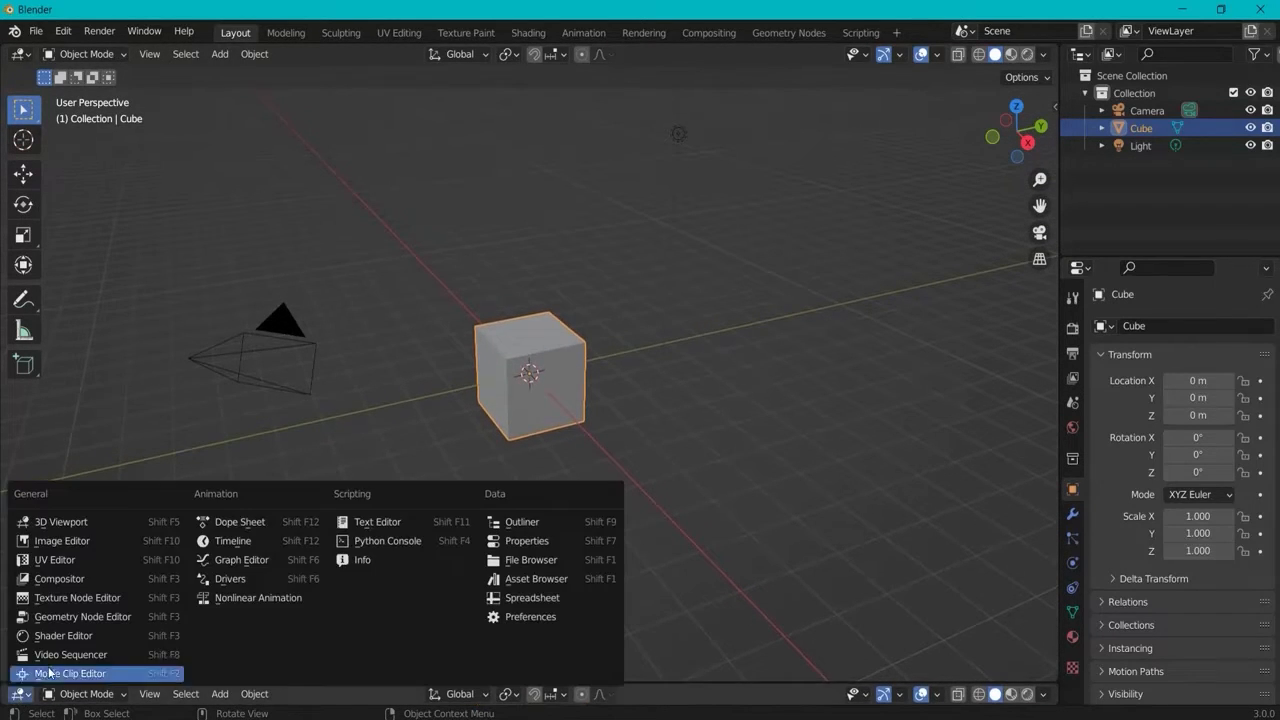
click(235, 545)
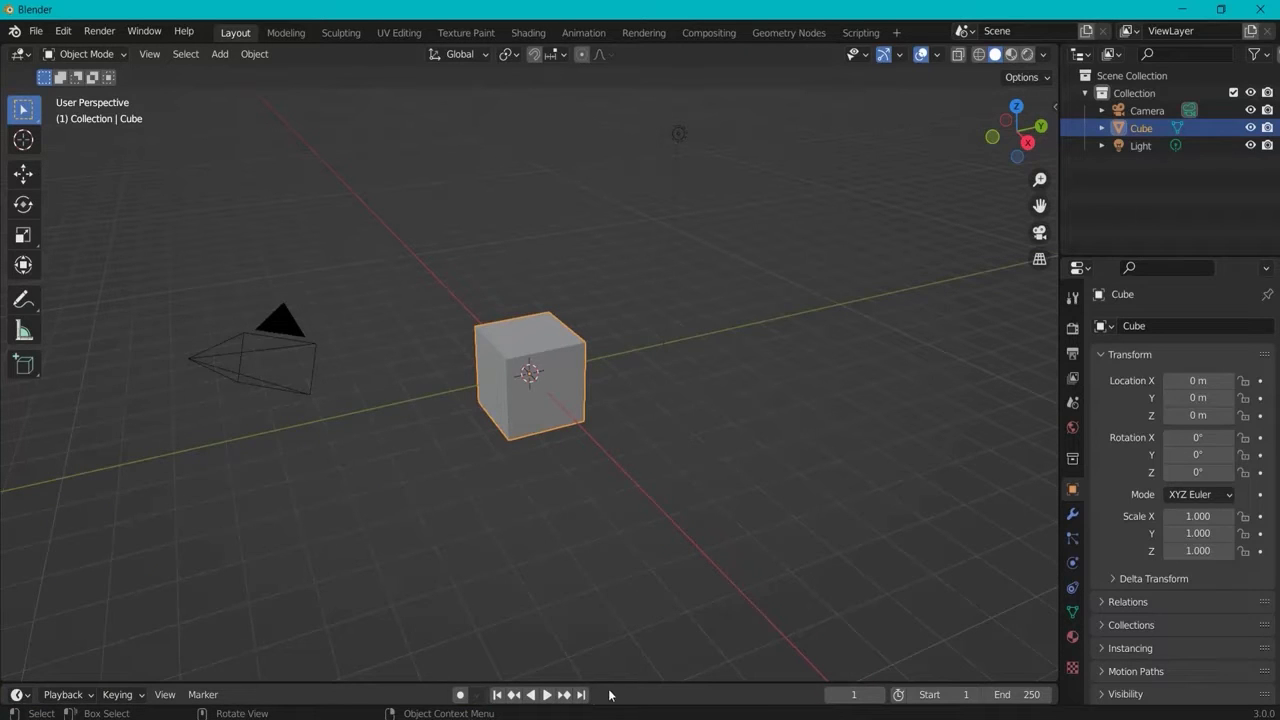
drag(617, 683, 681, 680)
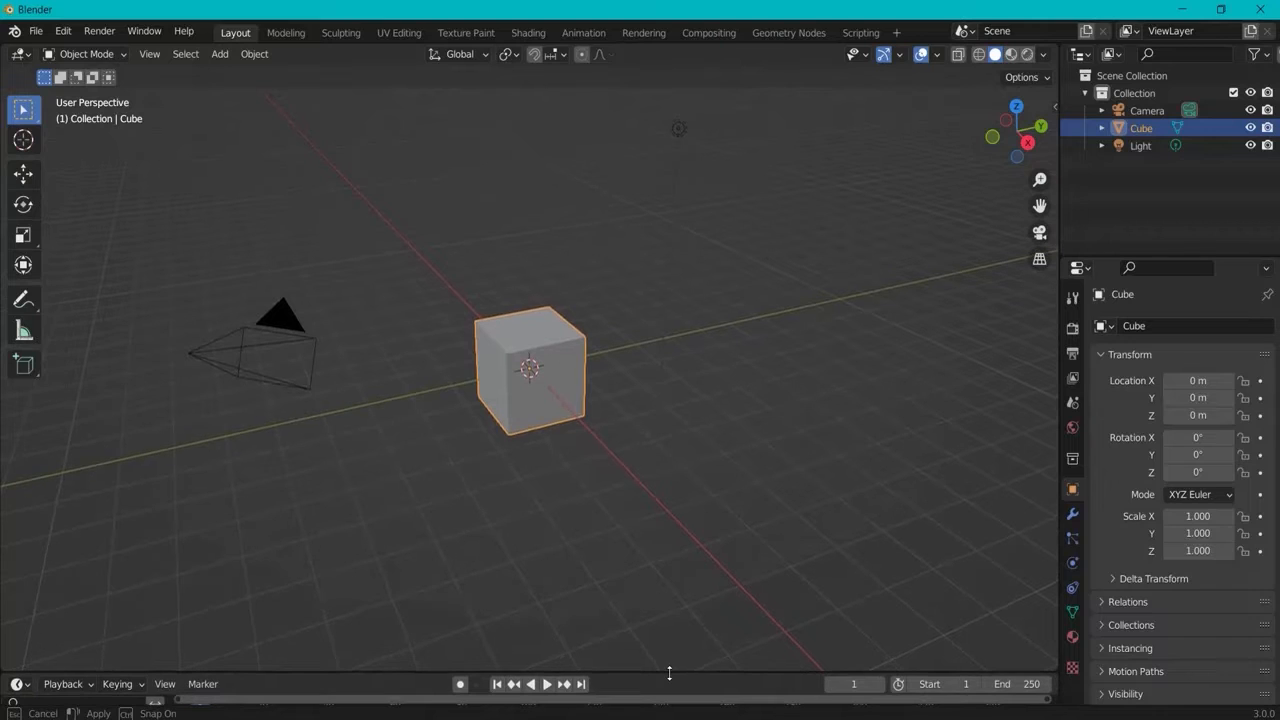
Step: Select the camera, then the light, to identify them in the scene
click(1140, 112)
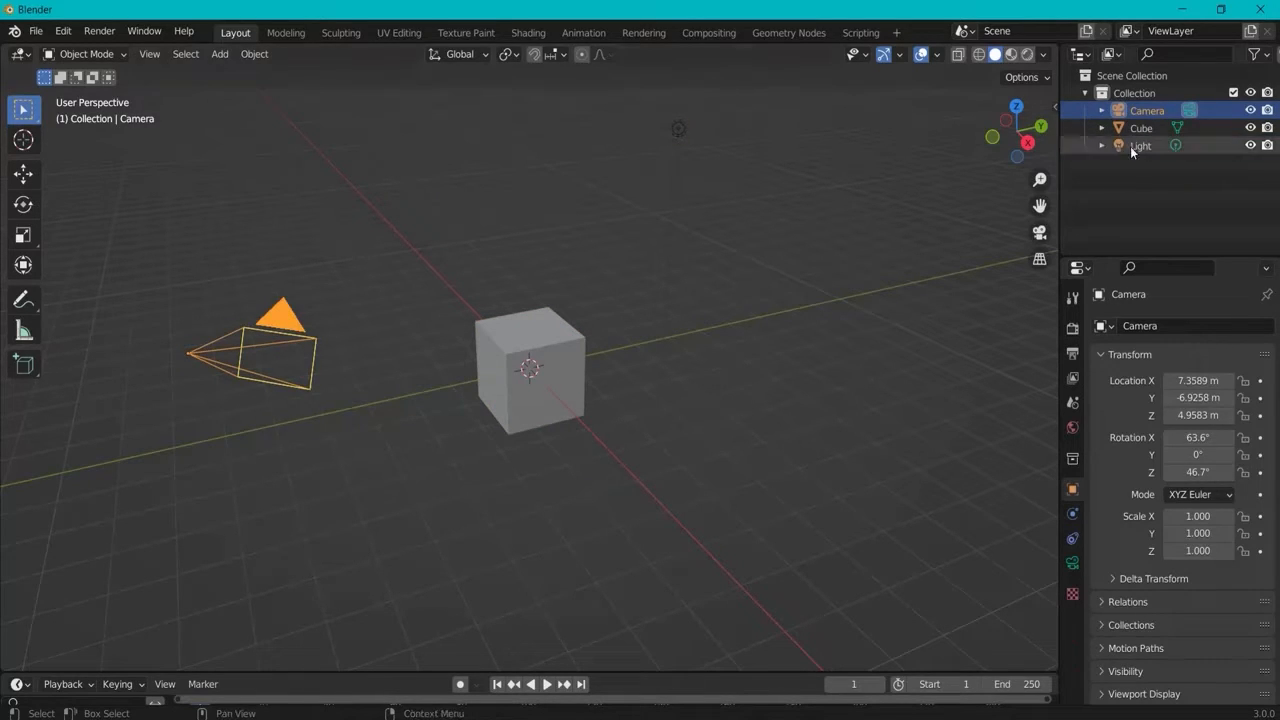
click(680, 128)
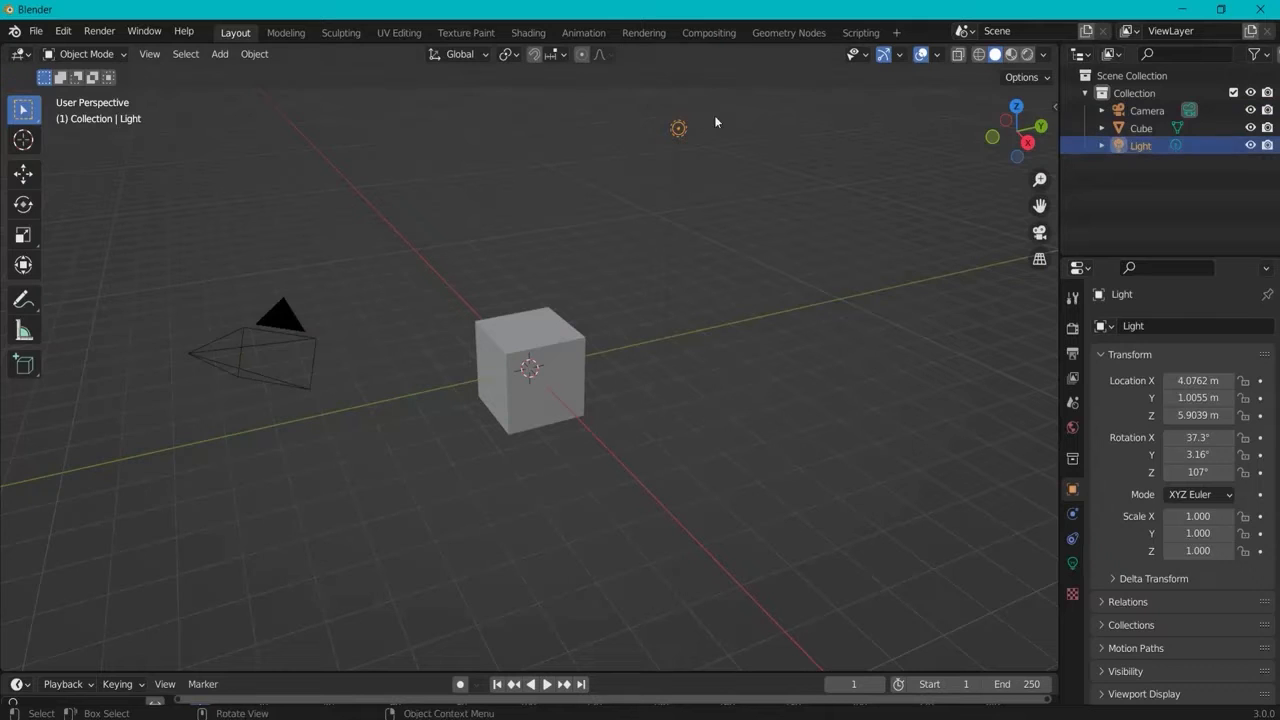
Step: Preview the scene in Rendered and Material Preview shading, then return the viewport to Solid shading
click(1027, 55)
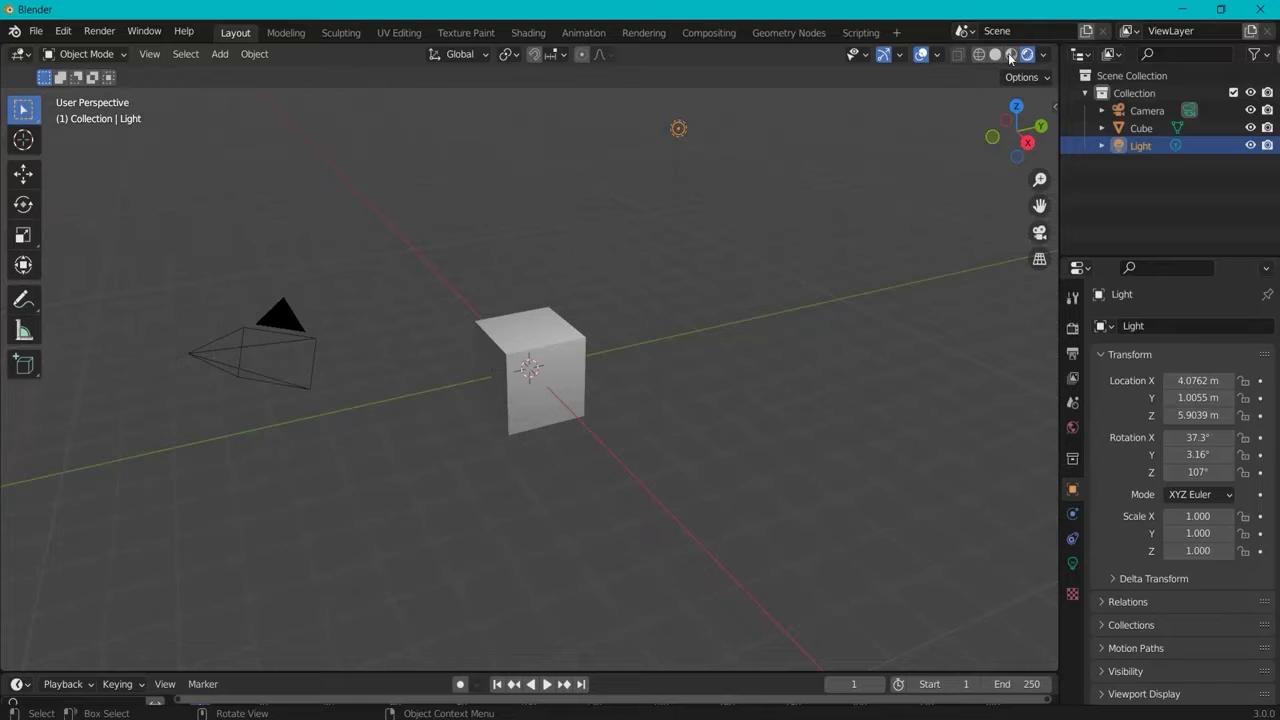
click(1010, 56)
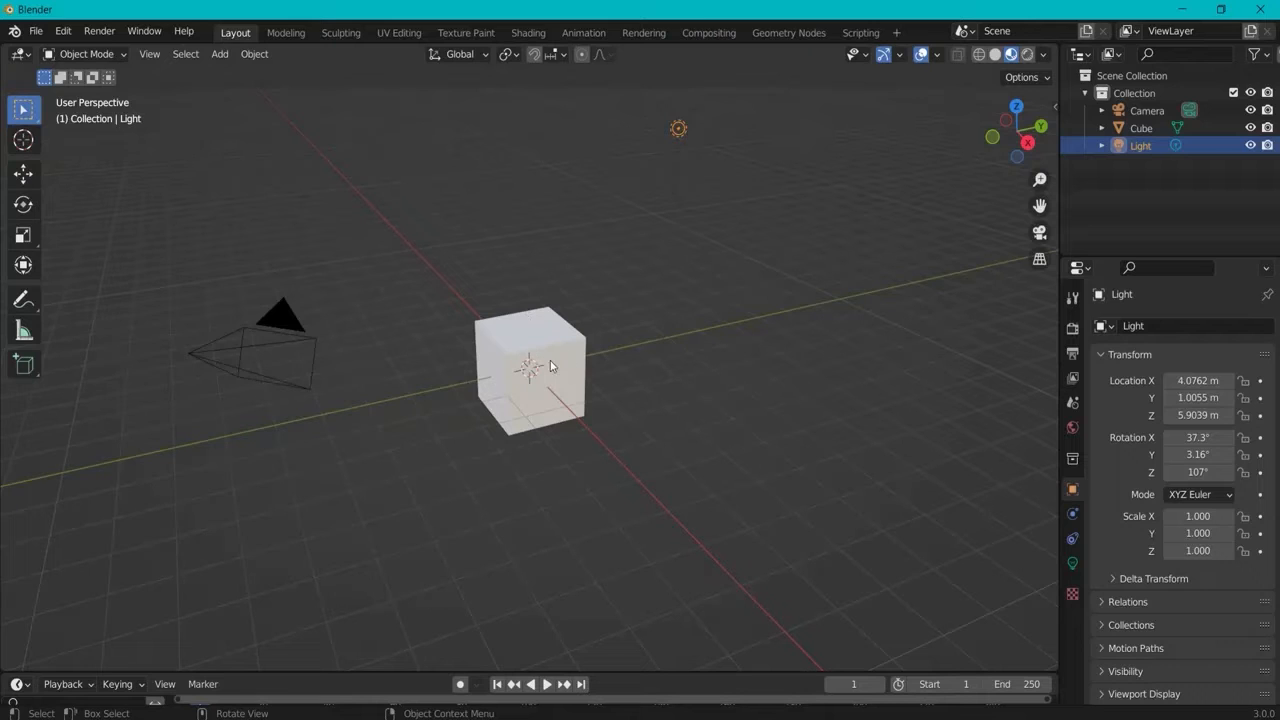
click(995, 56)
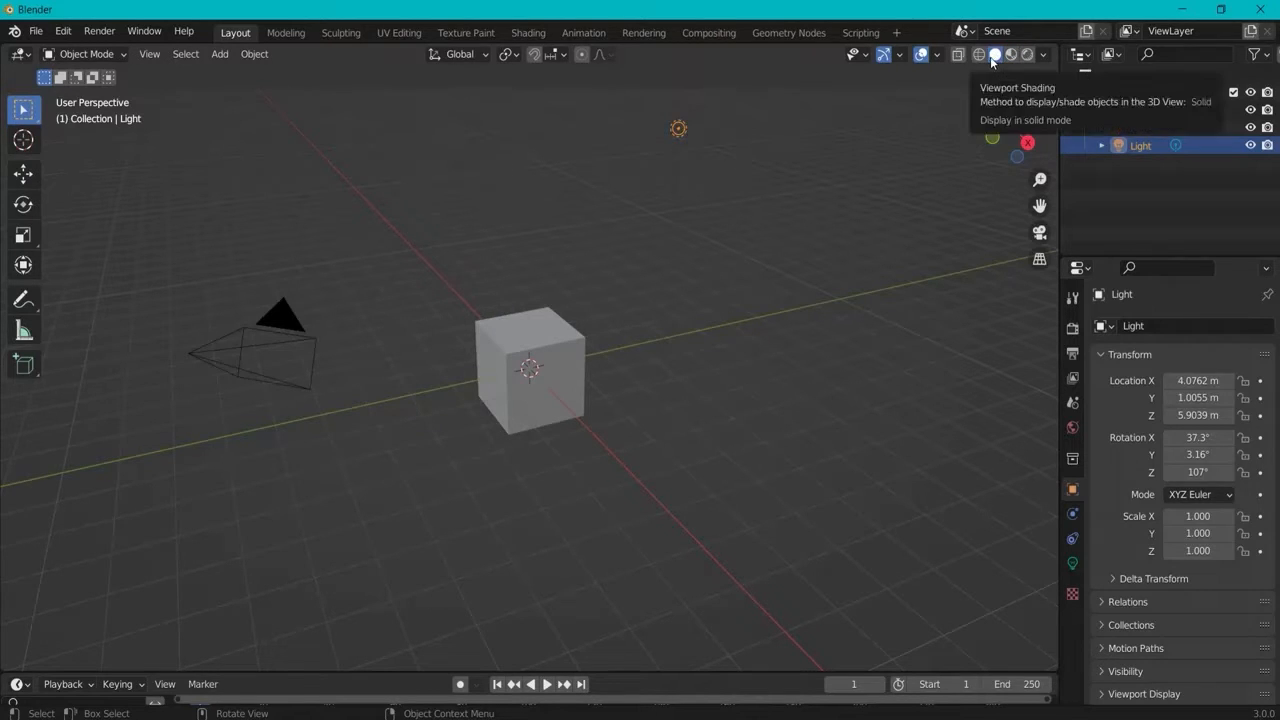
Step: Delete the light and the camera, keeping only the cube in the scene
click(516, 338)
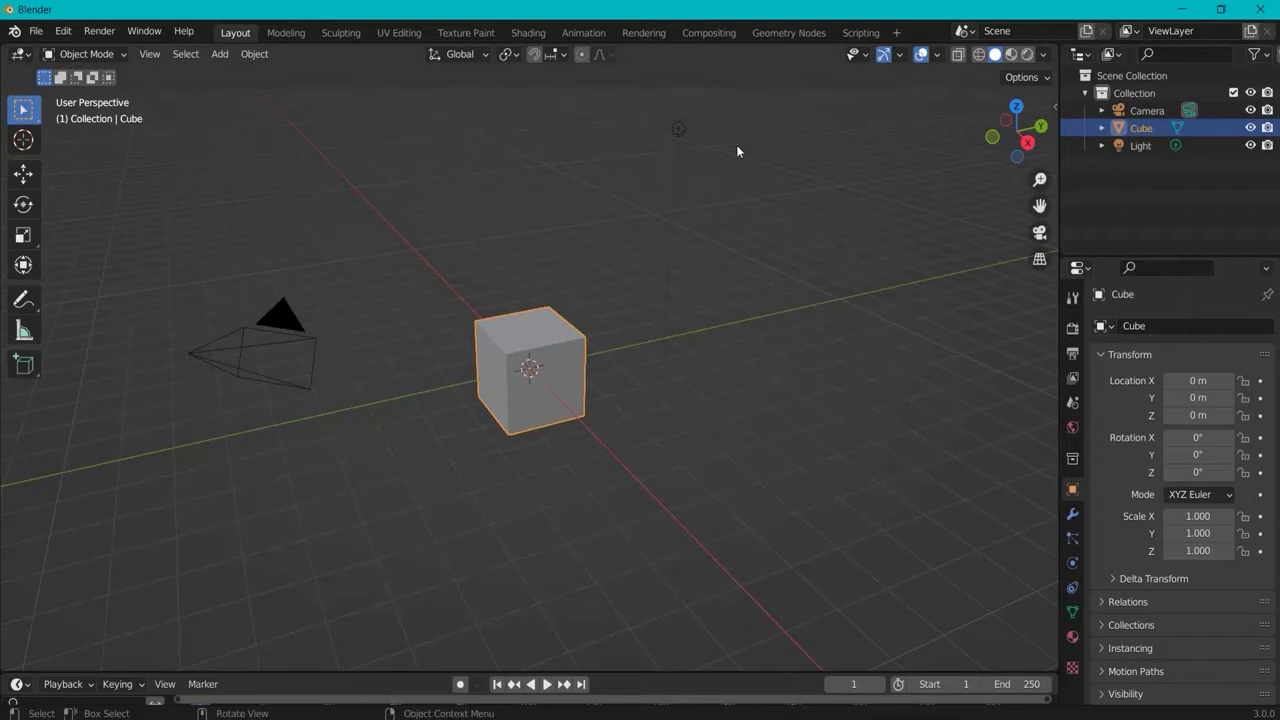
drag(615, 108, 767, 200)
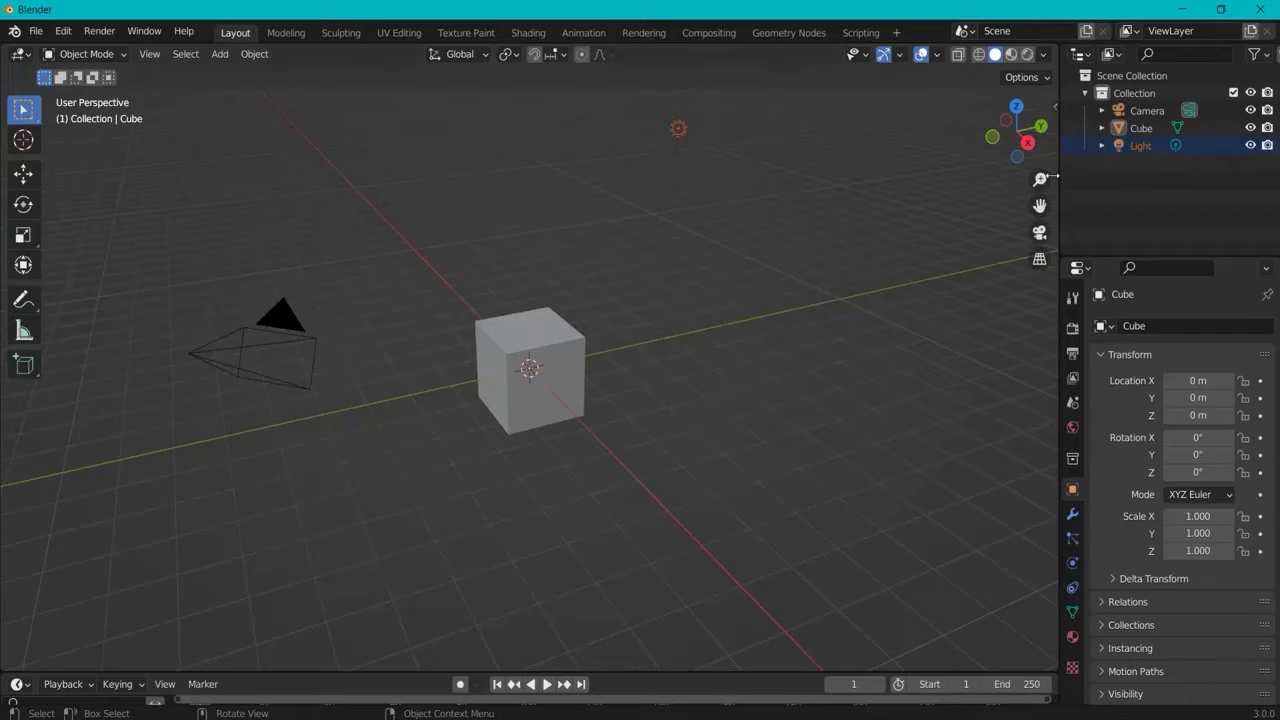
key(Delete)
drag(345, 221, 210, 442)
key(Delete)
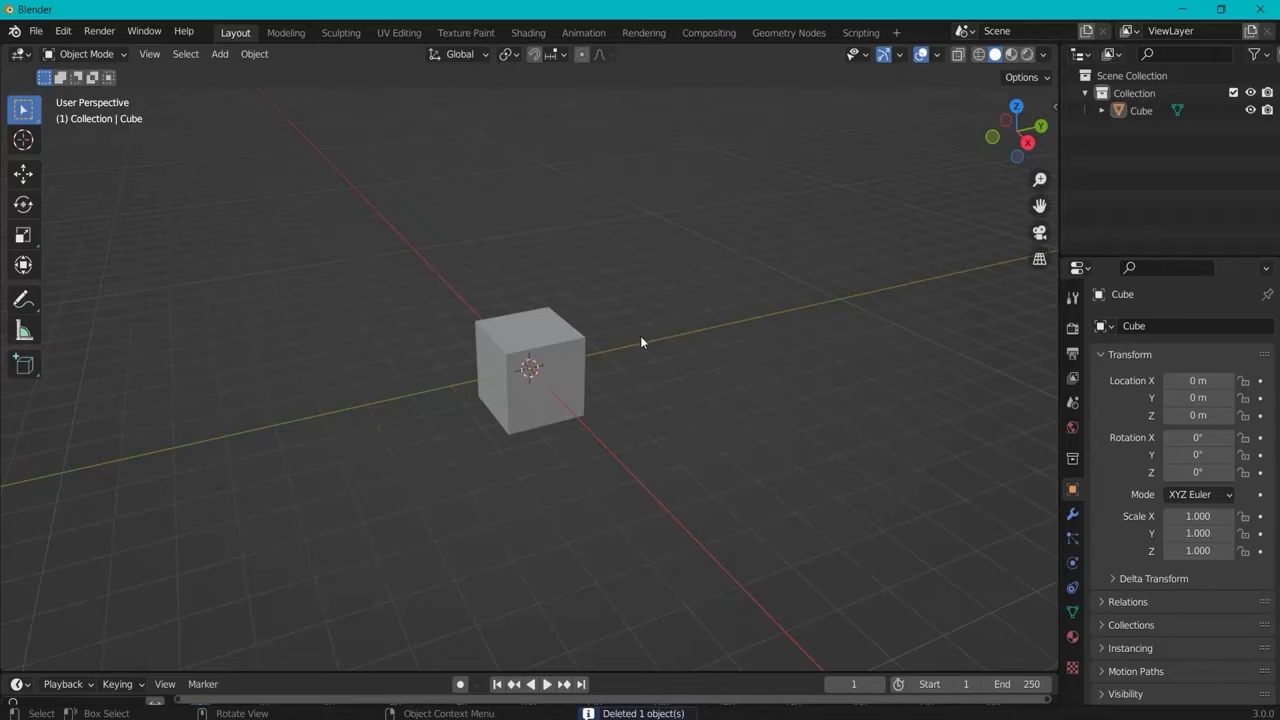
Step: Select the cube and examine it by zooming in and out, orbiting and panning the 3D view
click(524, 389)
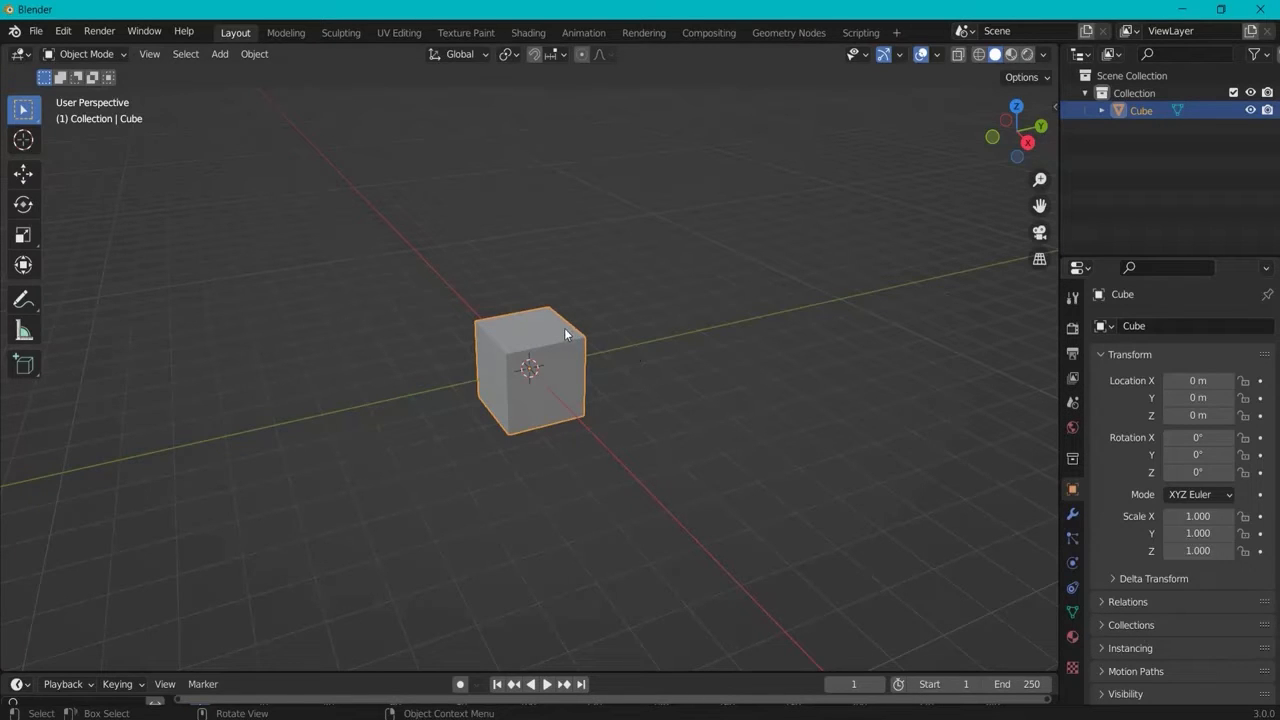
scroll(557, 357, up, 6)
scroll(557, 357, down, 7)
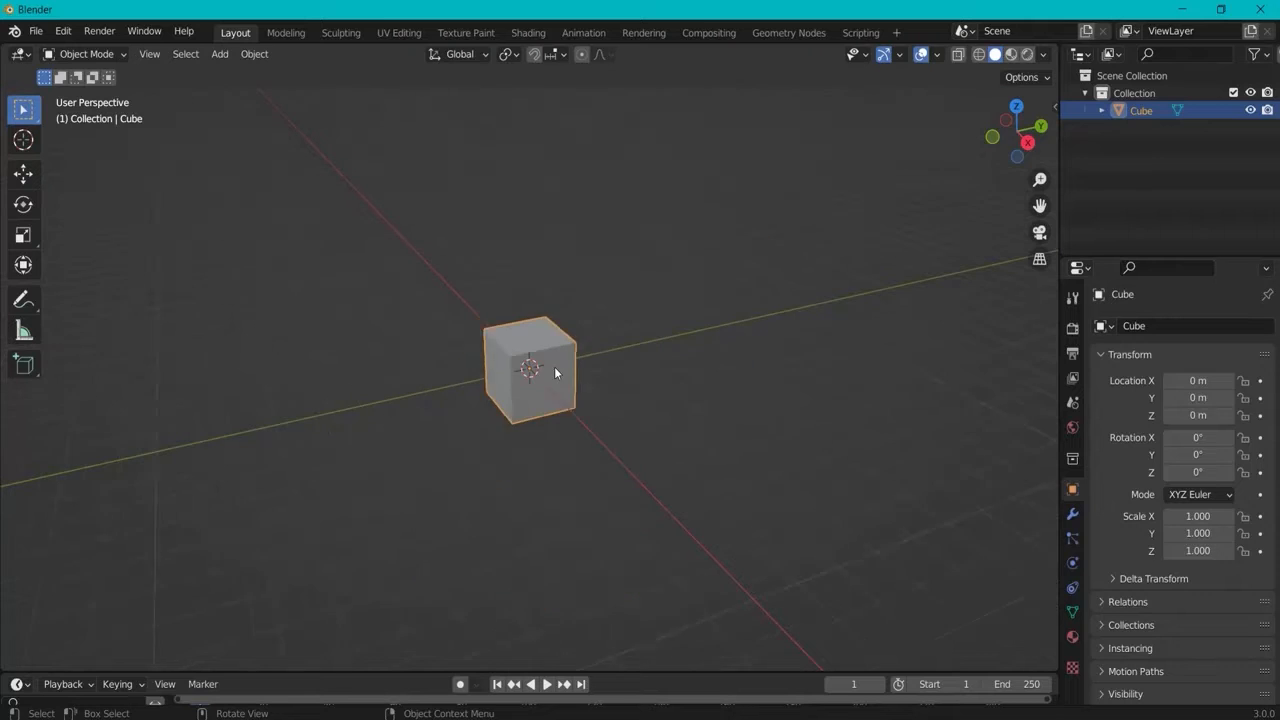
scroll(554, 366, up, 4)
scroll(546, 372, down, 6)
scroll(544, 374, up, 8)
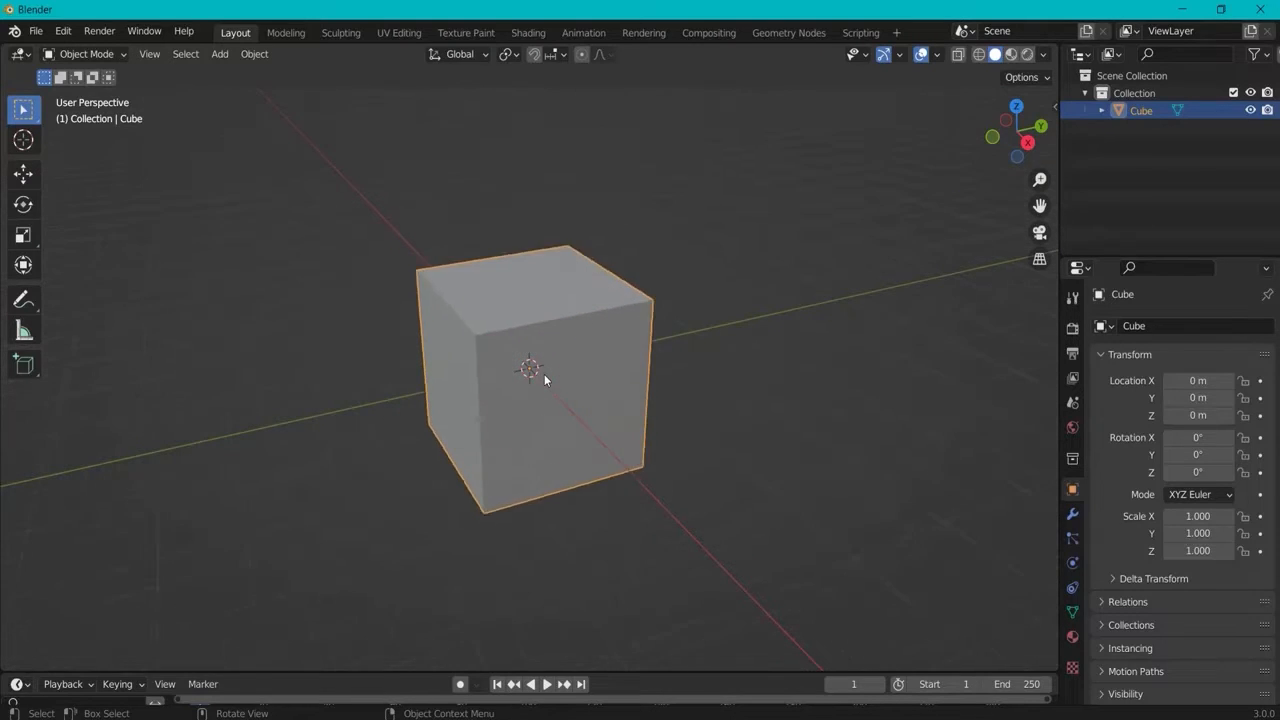
scroll(540, 384, up, 2)
scroll(540, 386, down, 5)
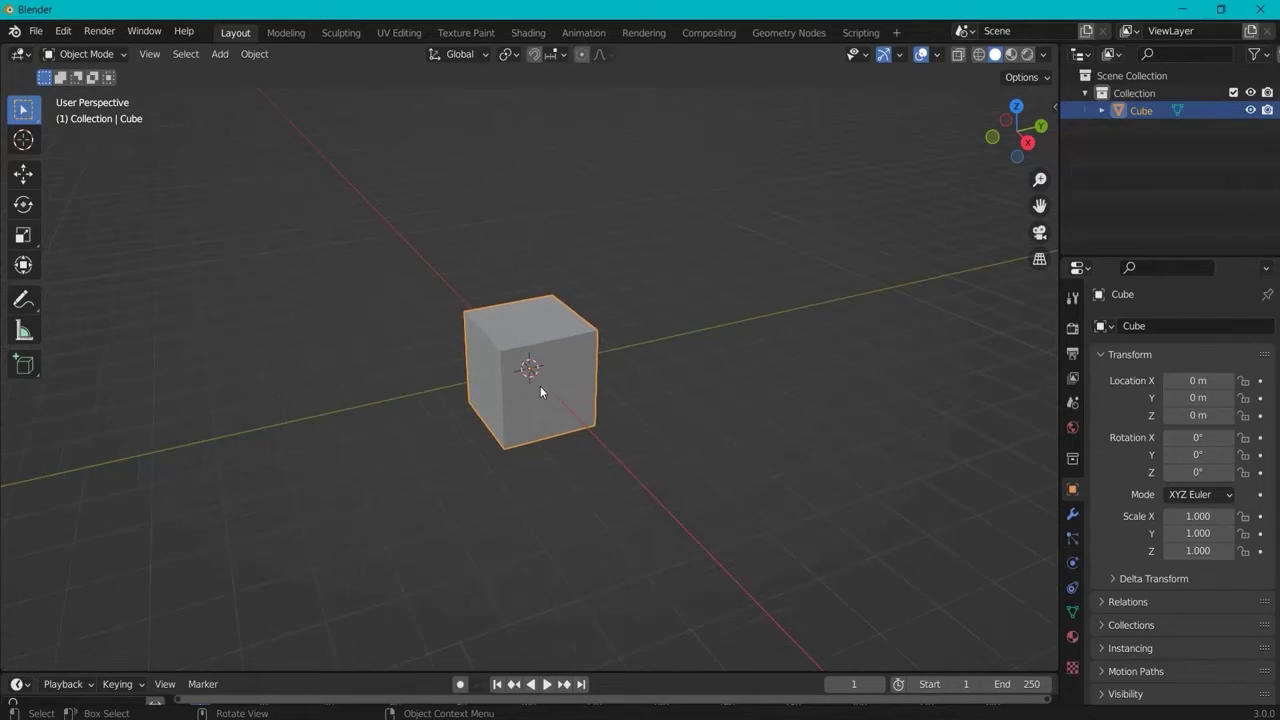
middle_drag(803, 308, 855, 321)
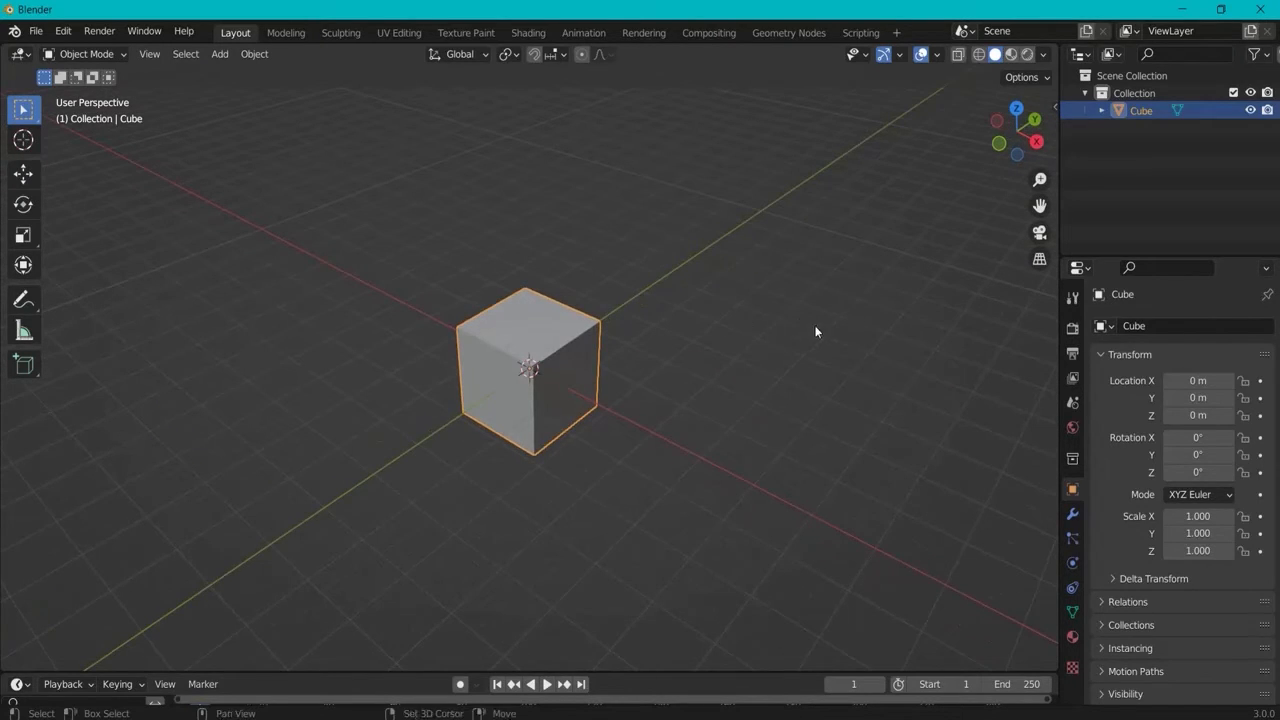
shift+middle_drag(917, 352, 896, 318)
scroll(740, 343, down, 3)
mouse_move(740, 343)
middle_down()
mouse_move(811, 331)
mouse_move(623, 300)
mouse_move(690, 410)
mouse_move(851, 371)
mouse_move(825, 419)
mouse_move(743, 355)
middle_up()
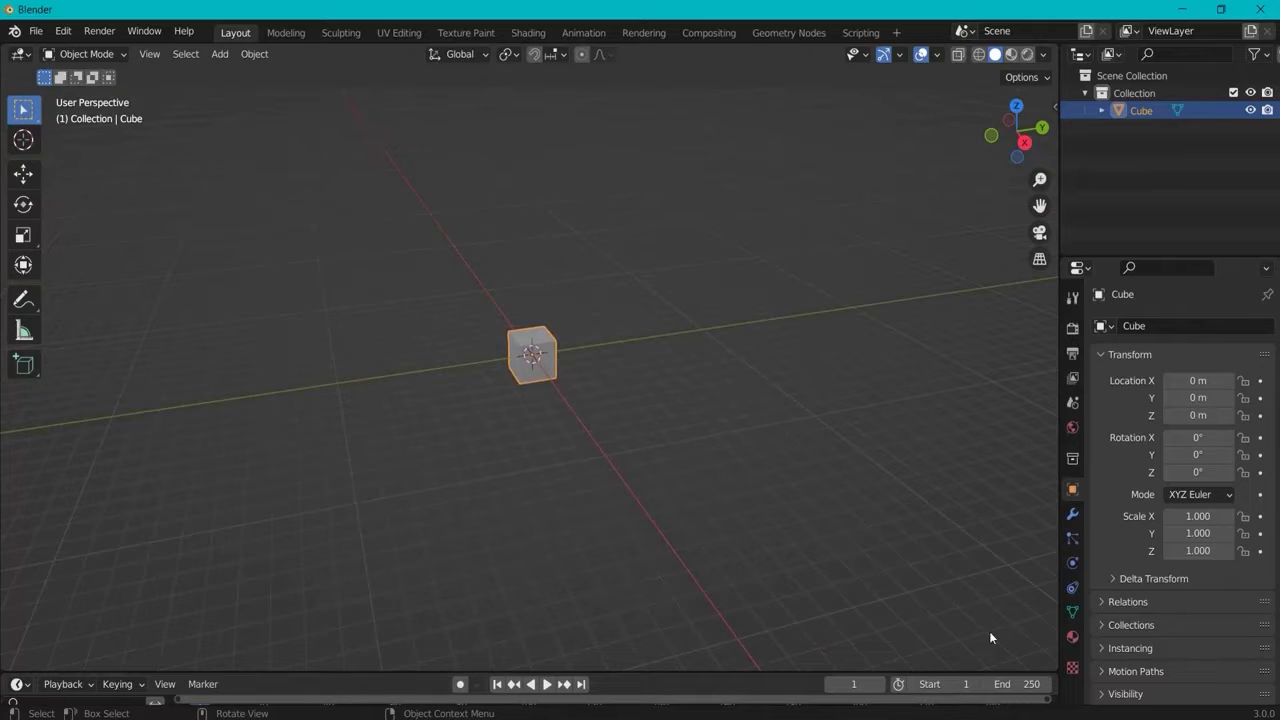
Step: Turn on the Shortcut VUr on-screen input display, and hide the sidebar again
key(n)
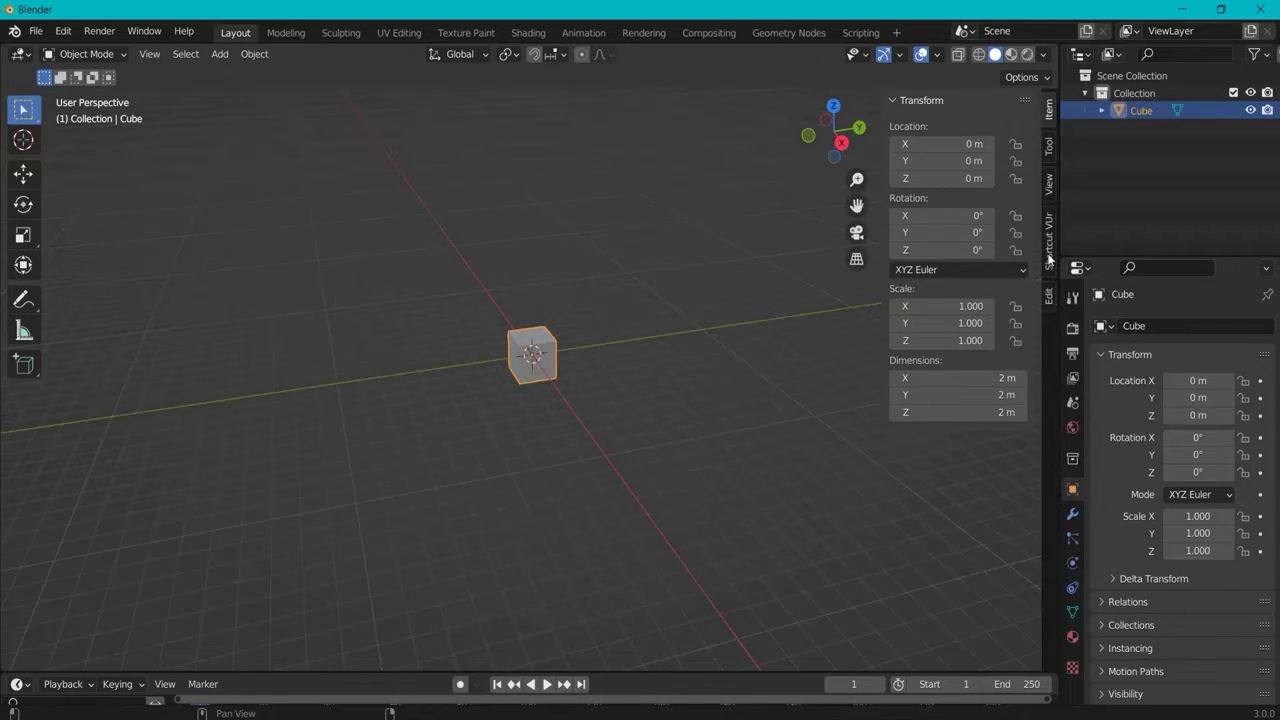
click(1050, 256)
click(963, 124)
key(n)
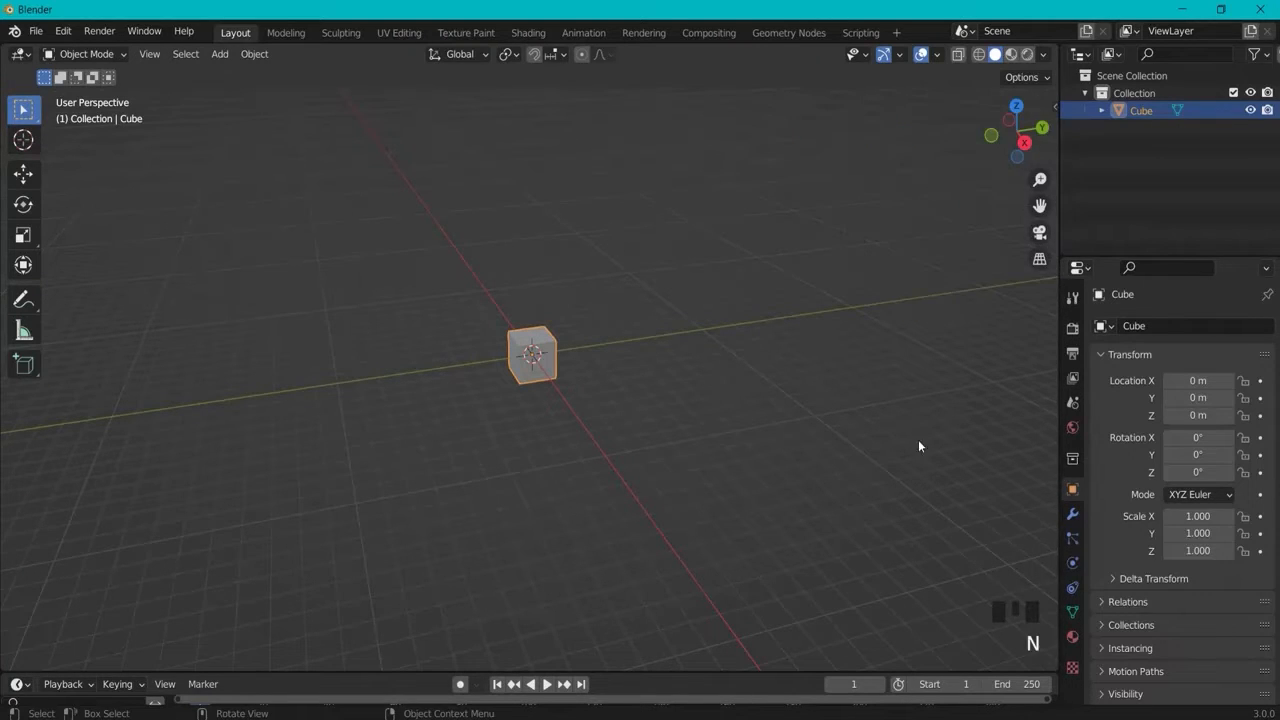
Step: Zoom, pan and orbit around the cube, then move the view away until the cube is out of sight
scroll(536, 365, up, 6)
scroll(536, 366, up, 1)
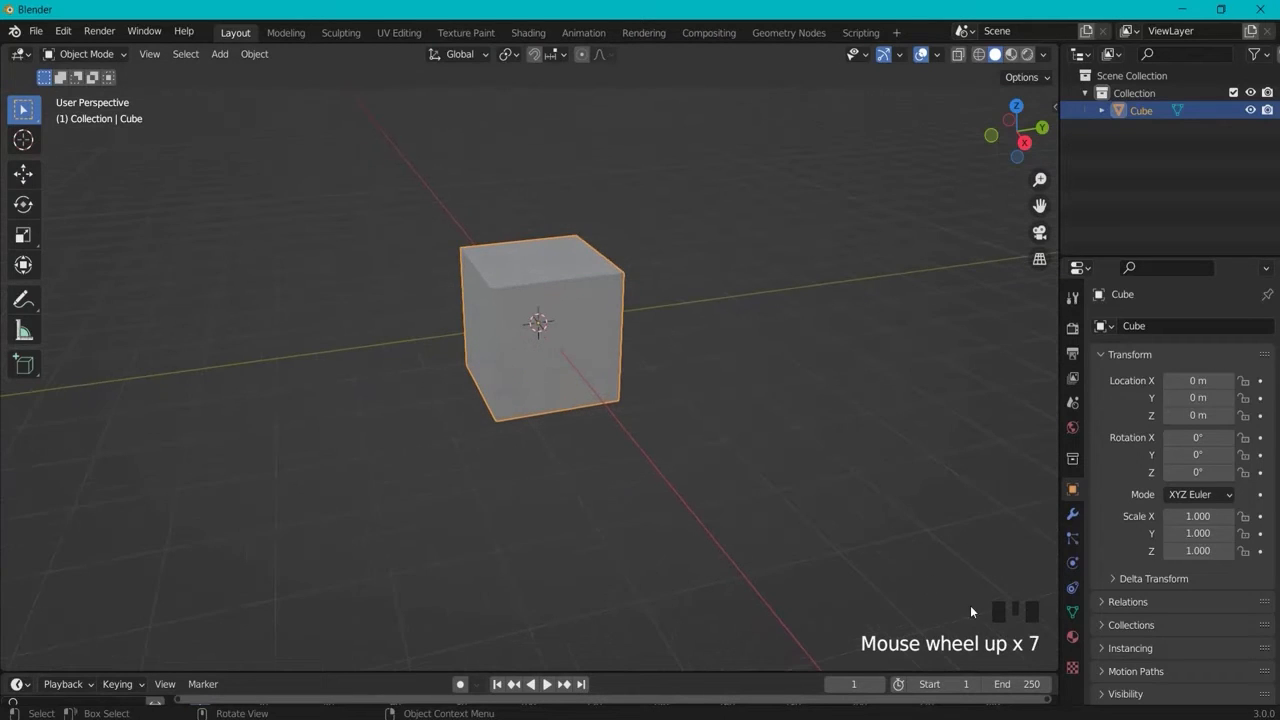
scroll(590, 378, down, 5)
scroll(800, 366, up, 3)
shift+middle_drag(800, 366, 914, 384)
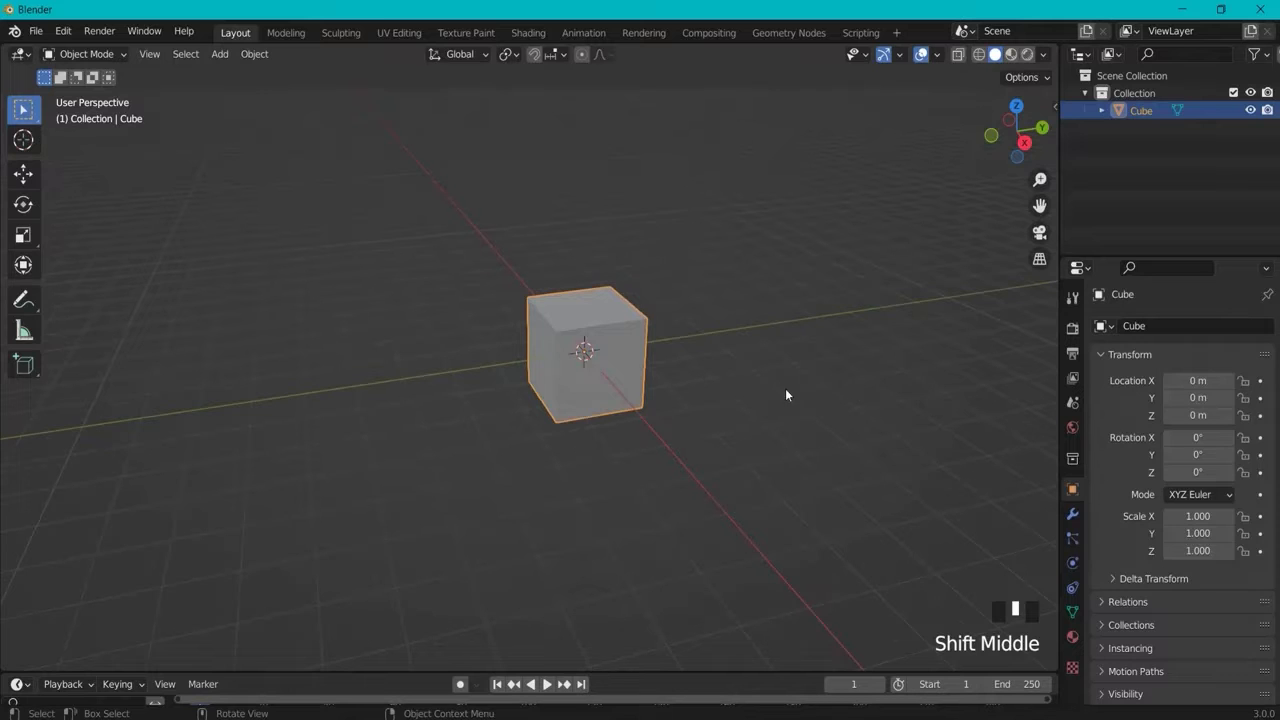
middle_drag(911, 297, 361, 312)
scroll(927, 300, down, 6)
scroll(930, 326, down, 4)
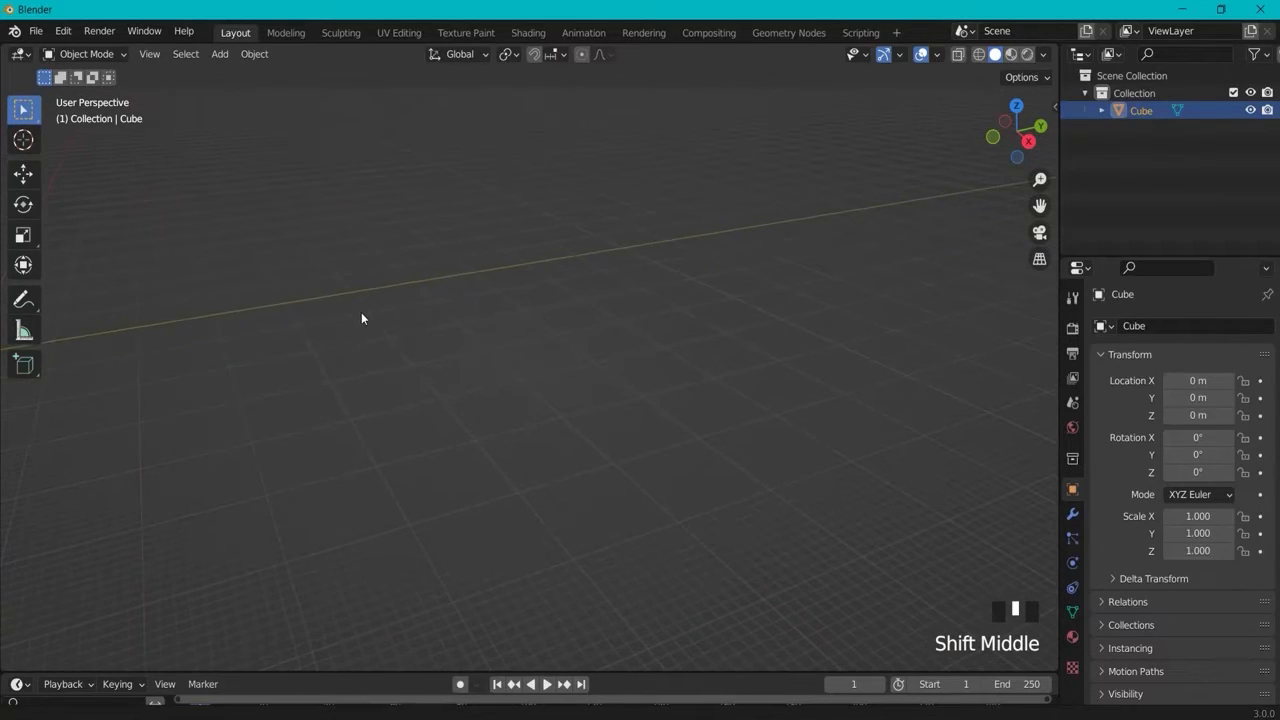
Step: Frame the cube in the 3D viewport, and zoom out to see it whole
click(1131, 177)
click(1133, 110)
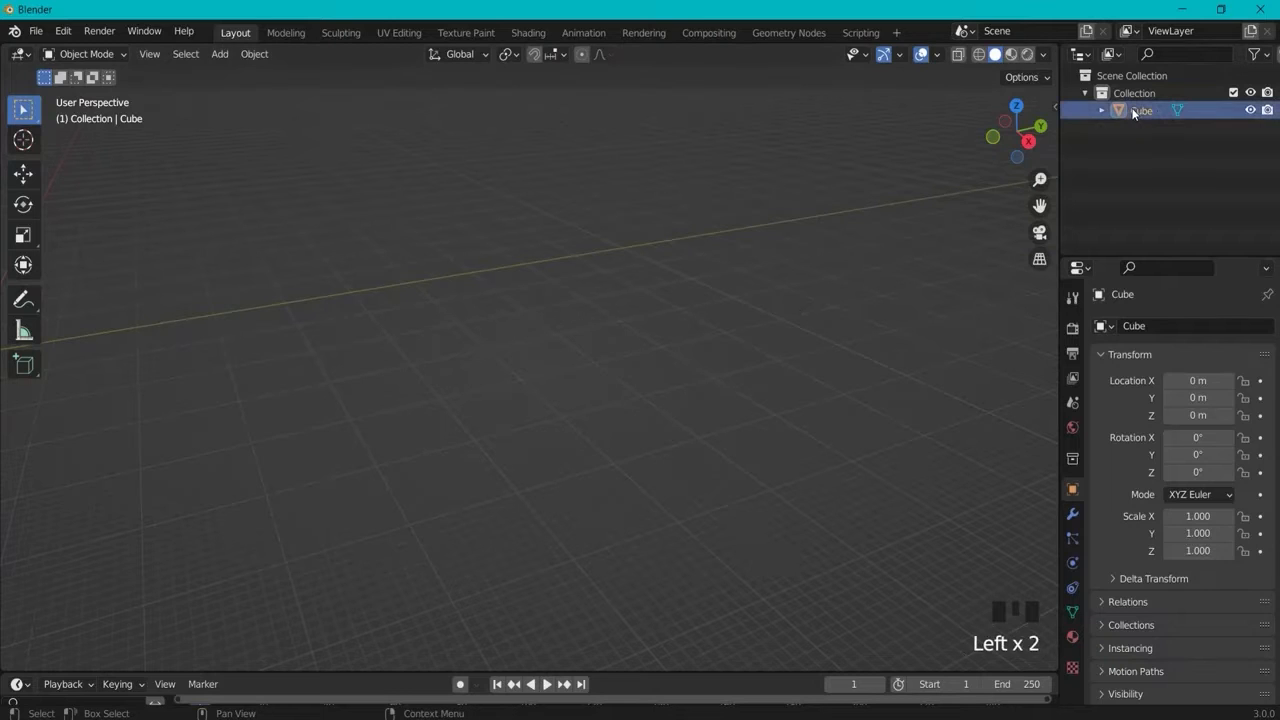
key(KP_Decimal)
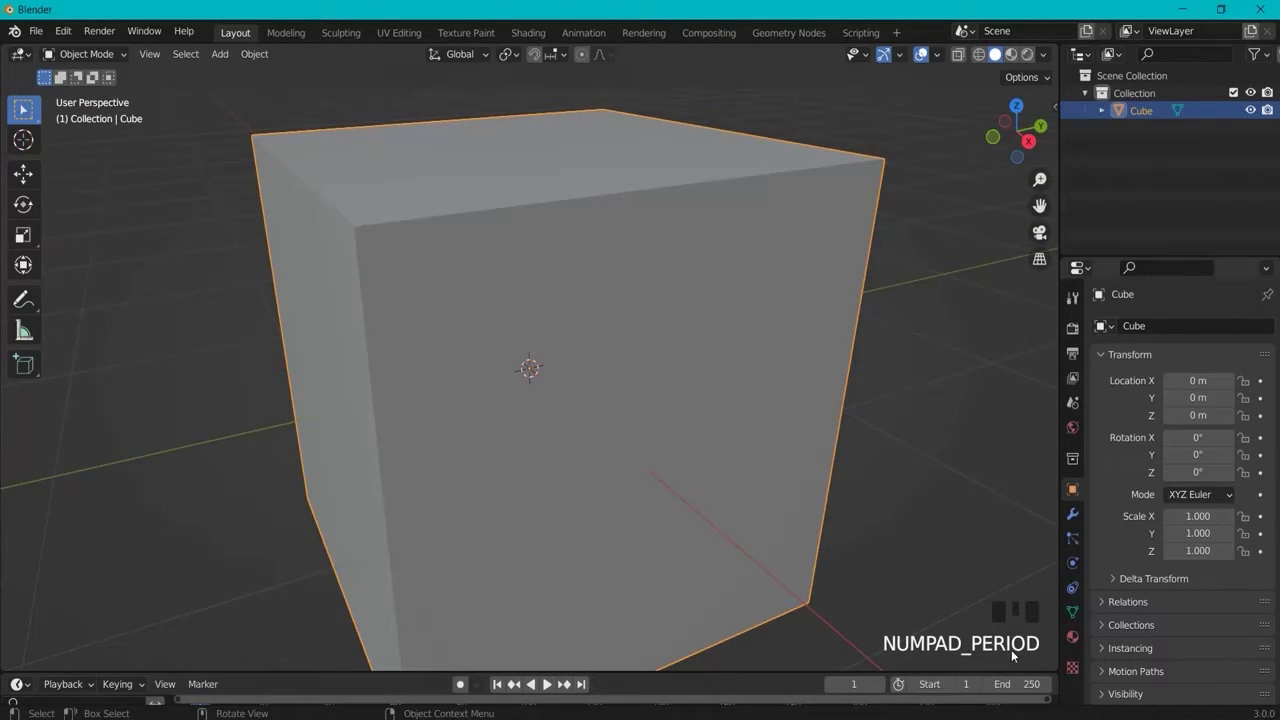
scroll(869, 559, down, 7)
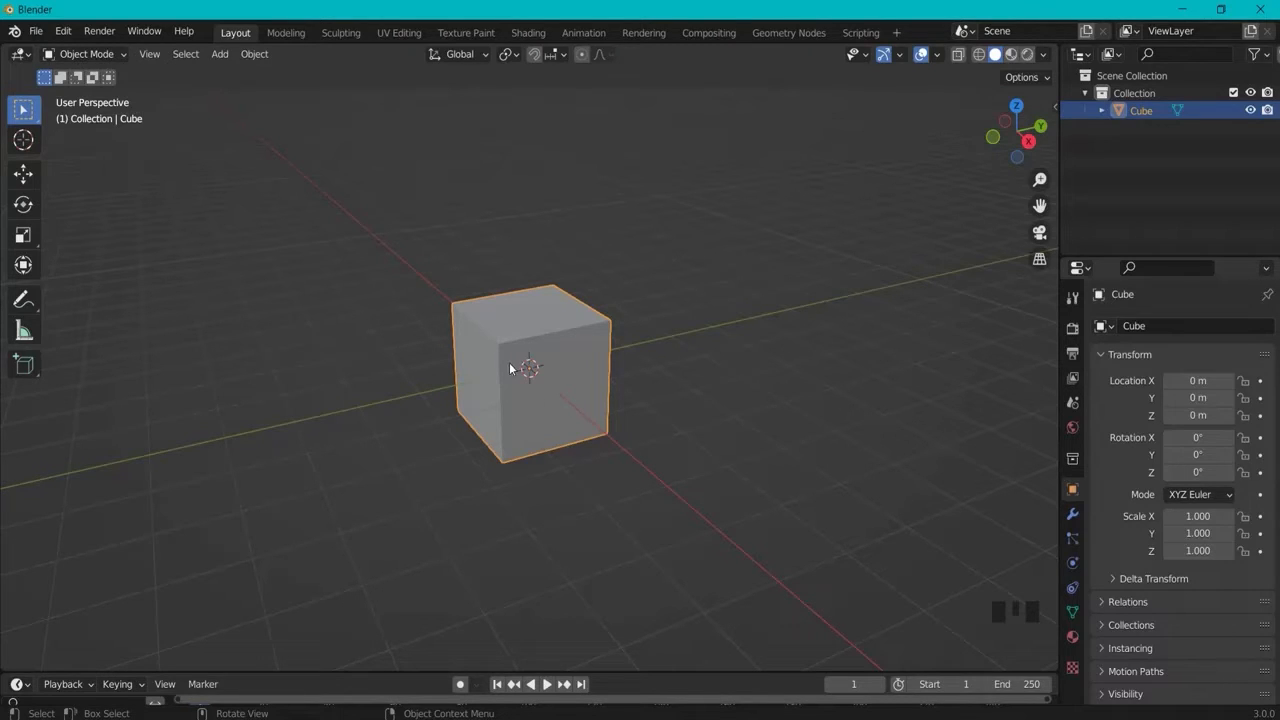
Step: Switch the cube to Edit Mode and view its mesh from another side
middle_drag(615, 360, 637, 391)
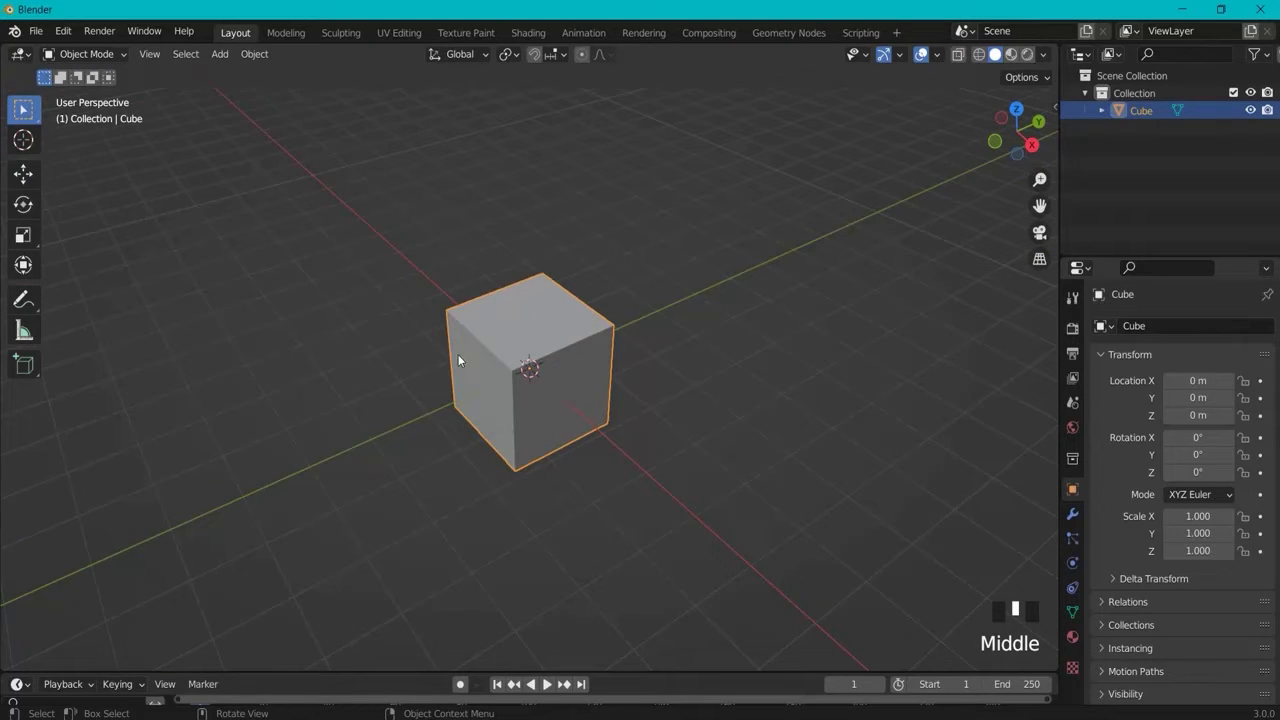
click(86, 56)
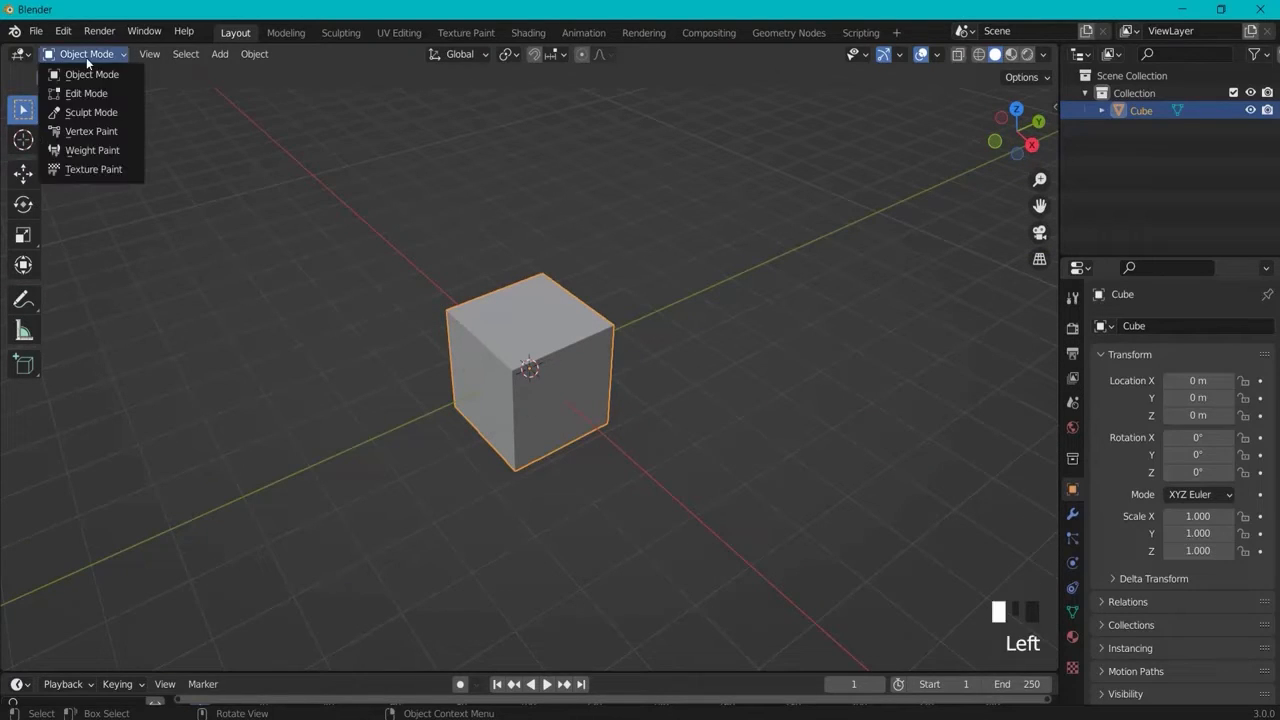
click(85, 93)
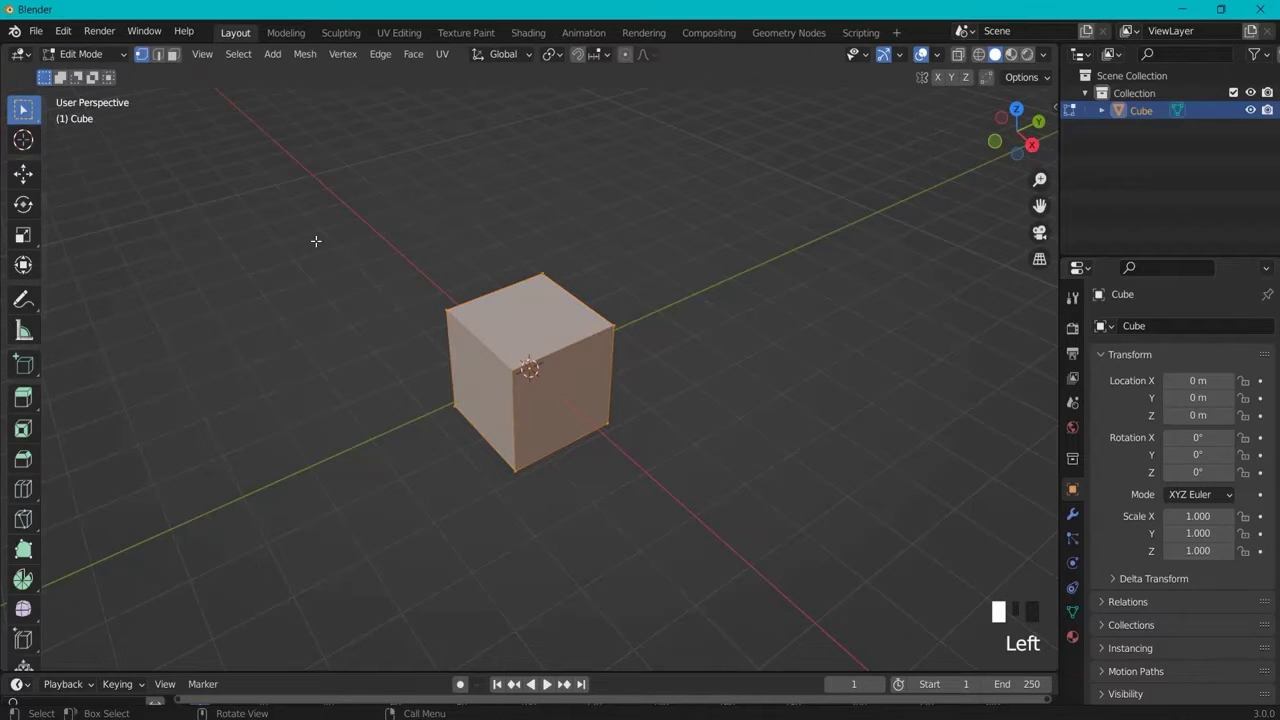
middle_drag(651, 466, 560, 474)
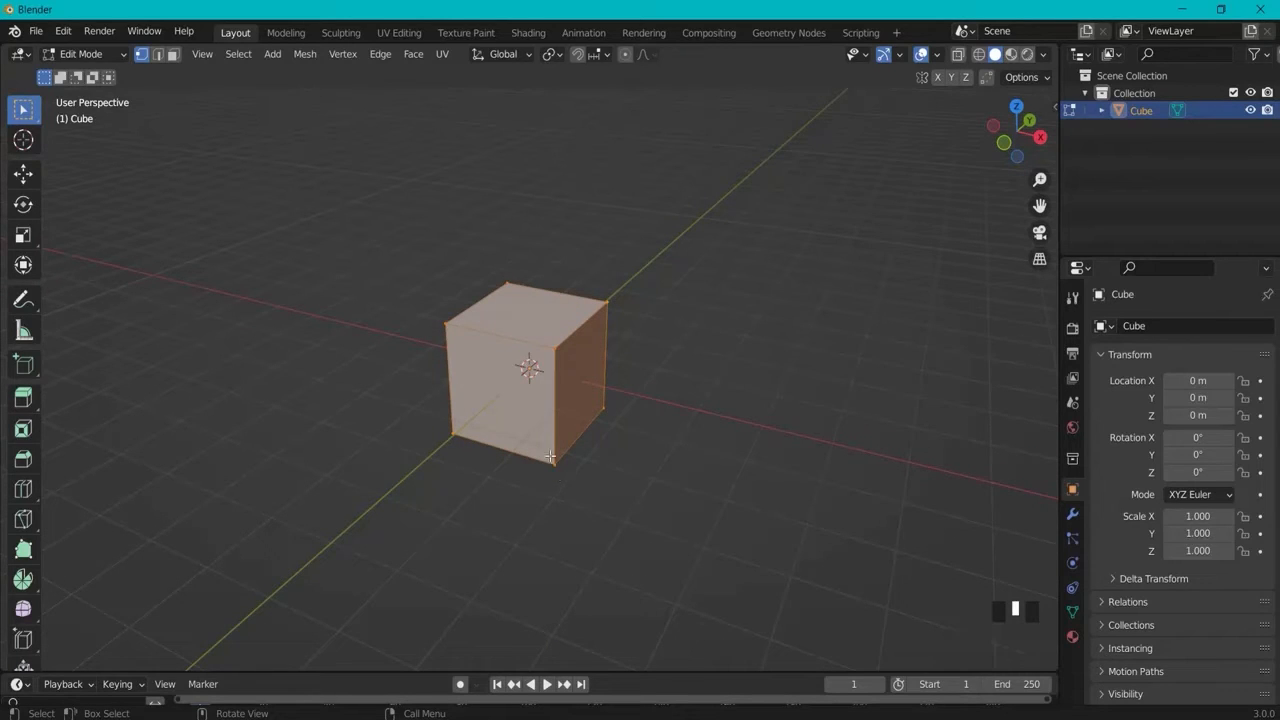
Step: Return the cube to Object Mode, then switch it back to Edit Mode
click(82, 54)
click(86, 76)
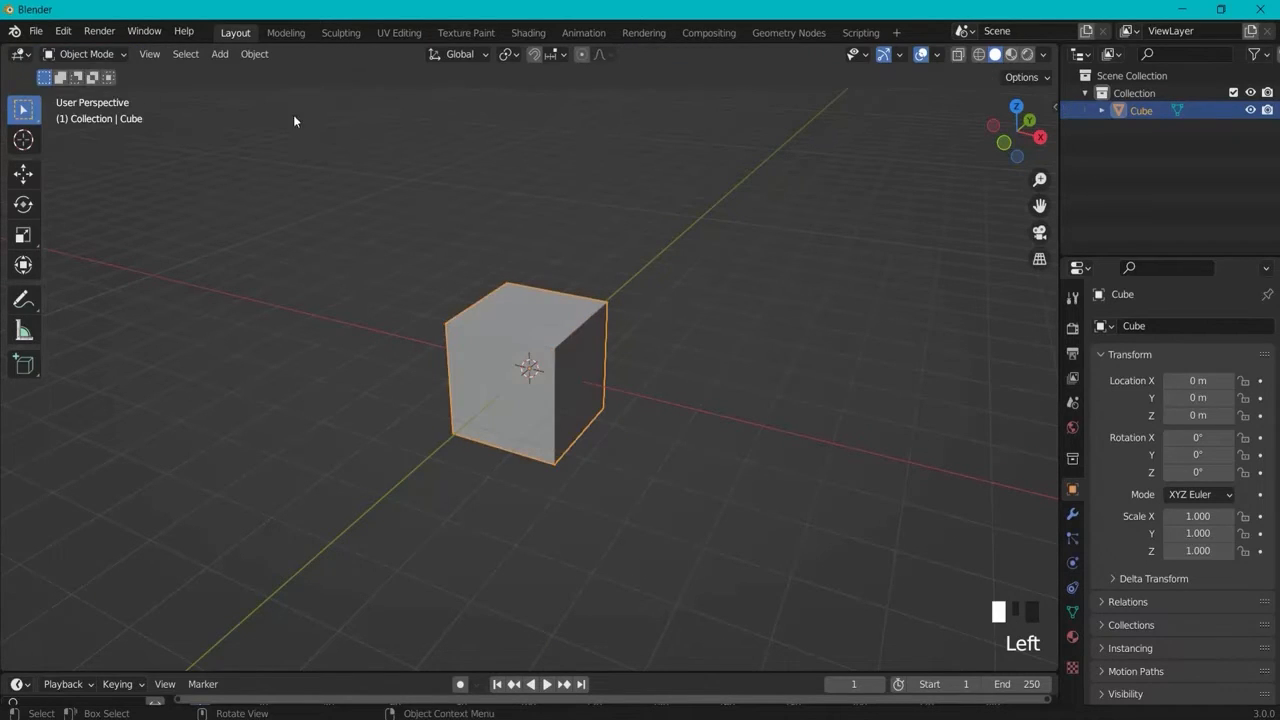
key(Tab)
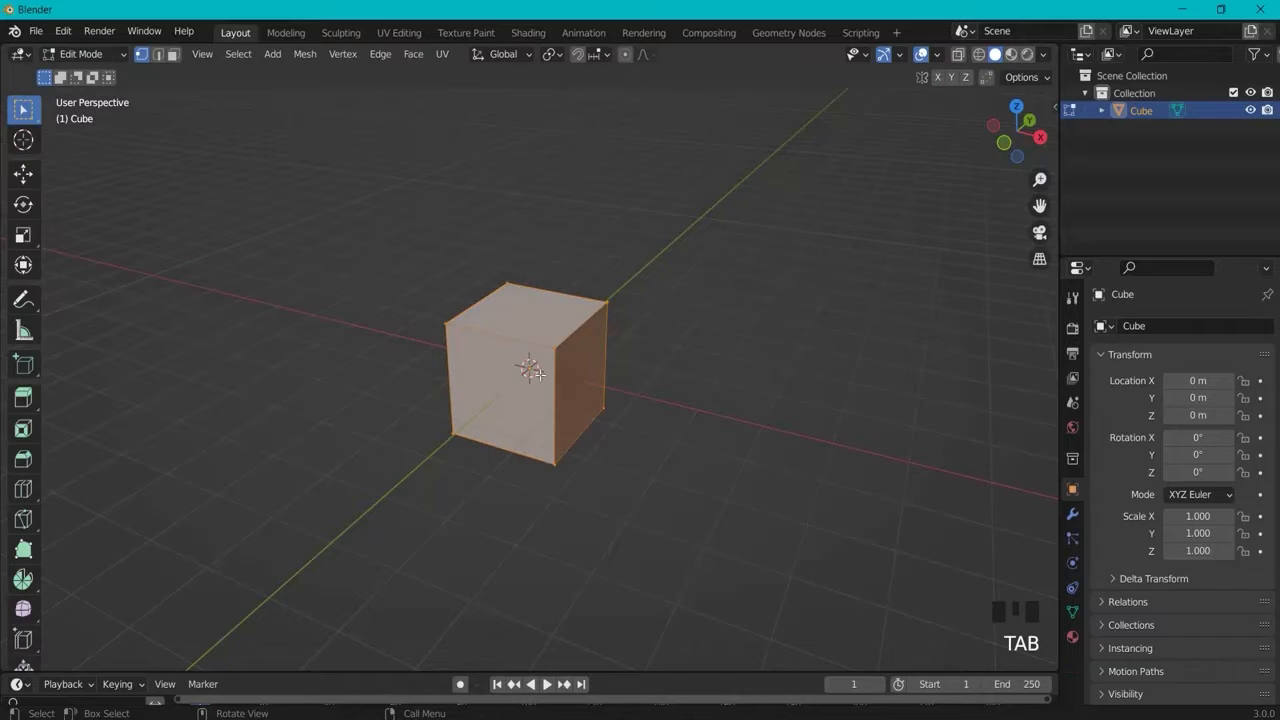
Step: Toggle the cube out of Edit Mode and back in, viewing it from slightly higher
key(Tab)
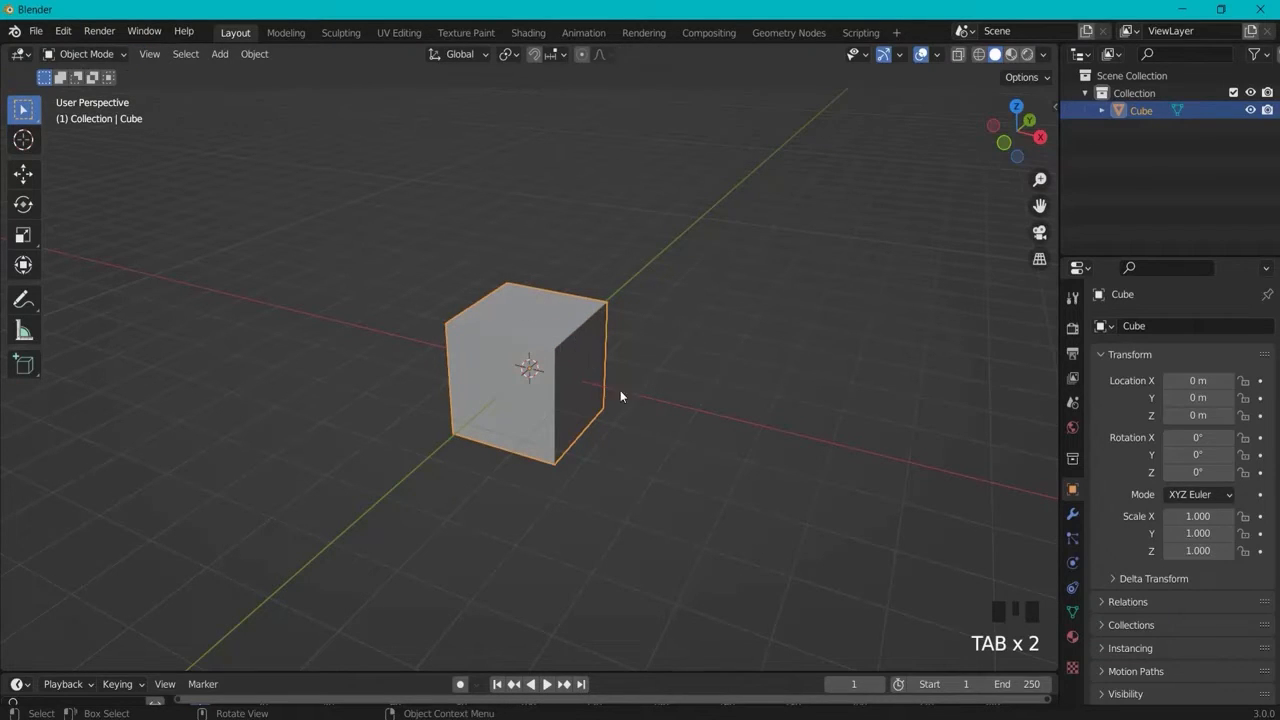
middle_drag(610, 386, 628, 413)
key(Tab)
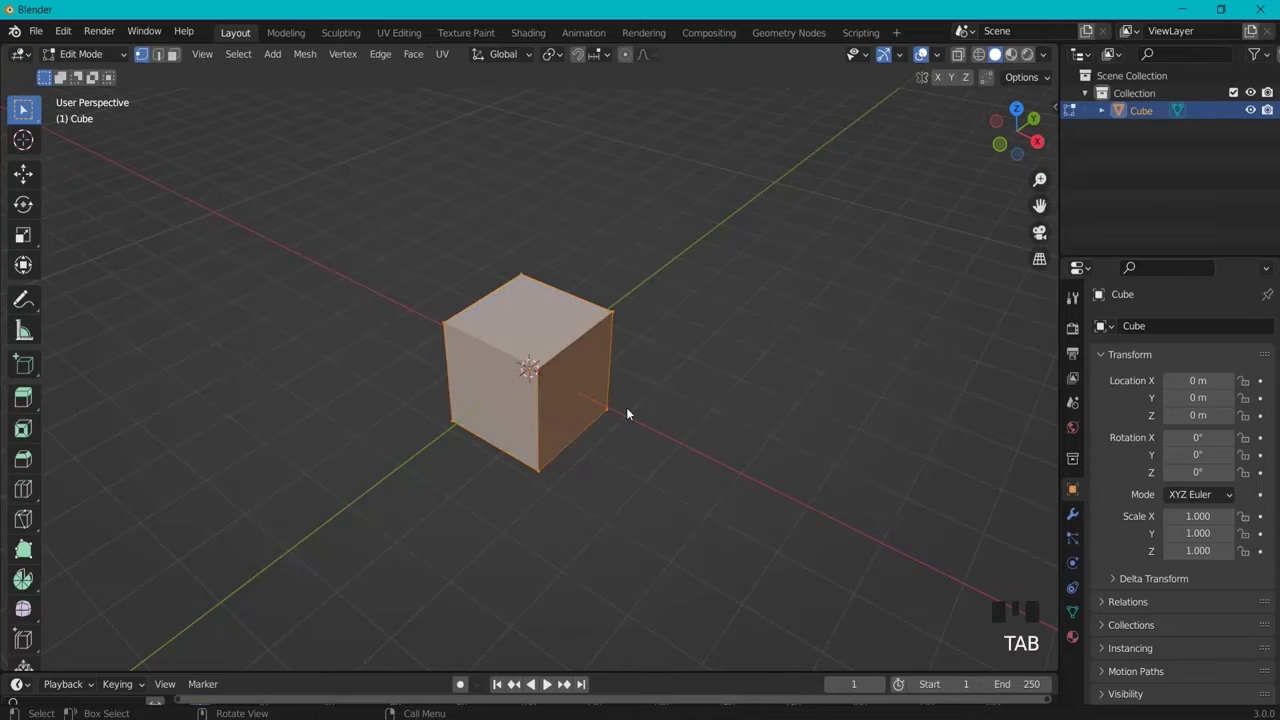
Step: In vertex select mode, select the cube's vertices by box and pick individual top corners
click(141, 55)
drag(506, 250, 534, 296)
drag(316, 208, 856, 530)
click(562, 402)
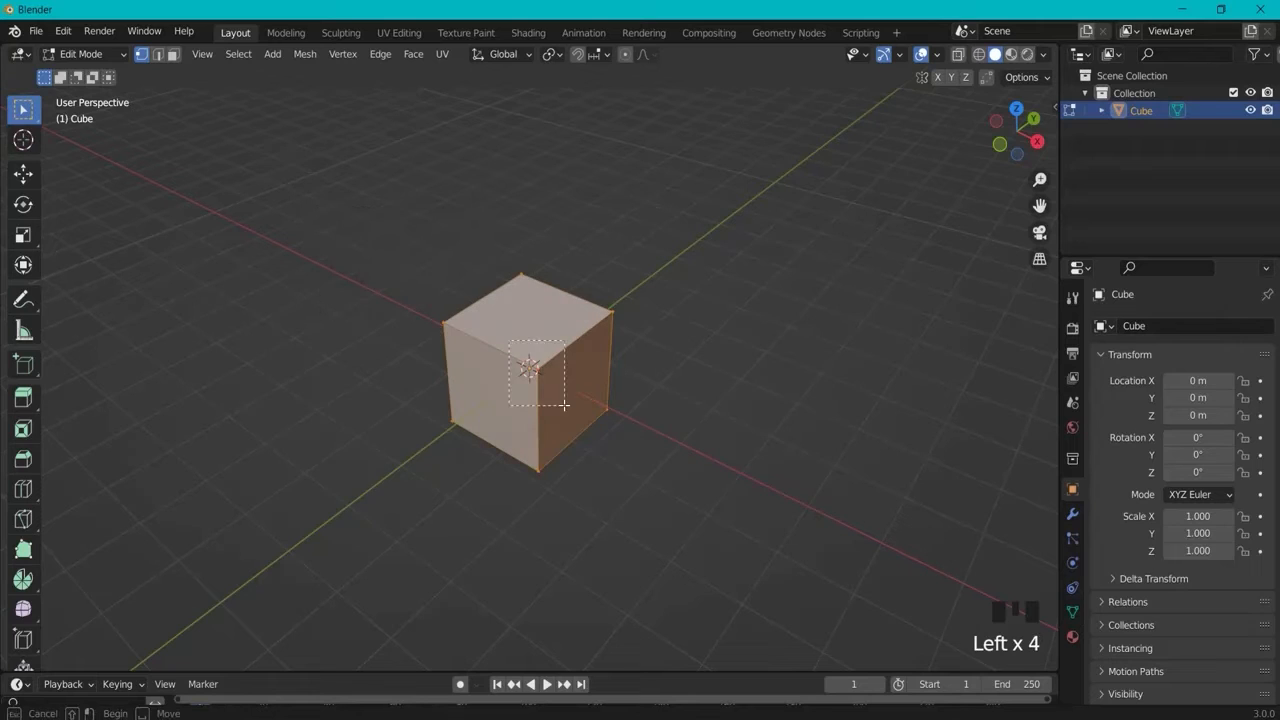
click(464, 368)
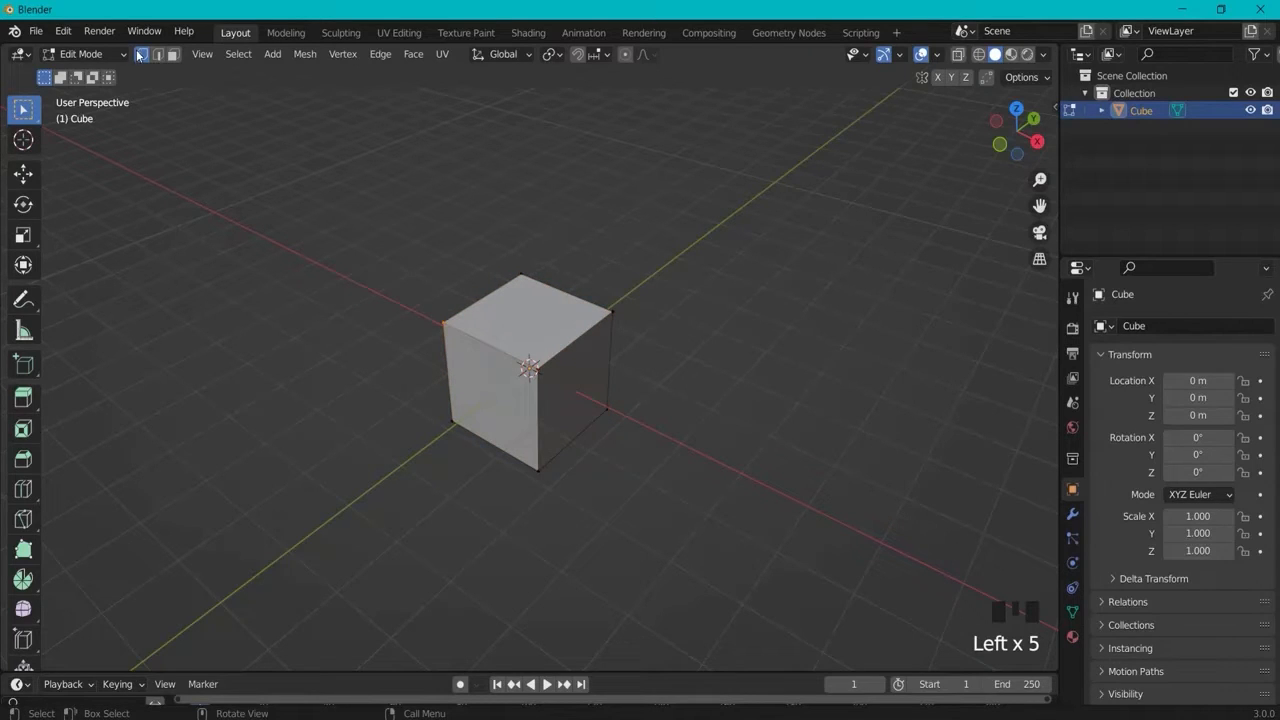
Step: Cycle the mesh selection mode through edge, face and vertex selection
key(2)
click(160, 57)
click(173, 56)
click(141, 55)
click(158, 55)
click(174, 56)
Step: In vertex select mode, select a single top corner vertex of the cube and clear the selection
click(141, 55)
drag(414, 288, 462, 345)
click(480, 240)
click(372, 200)
Step: In edge select mode, select several of the cube's top edges one after another
click(158, 55)
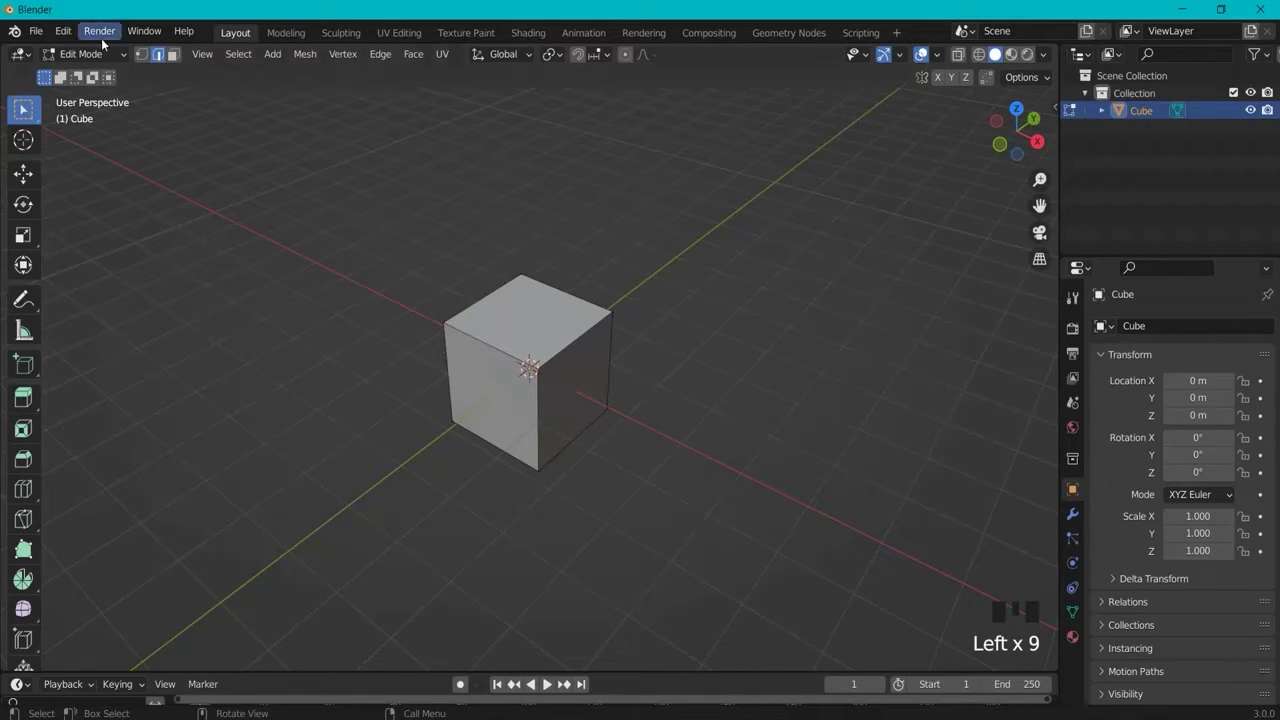
click(499, 354)
click(575, 341)
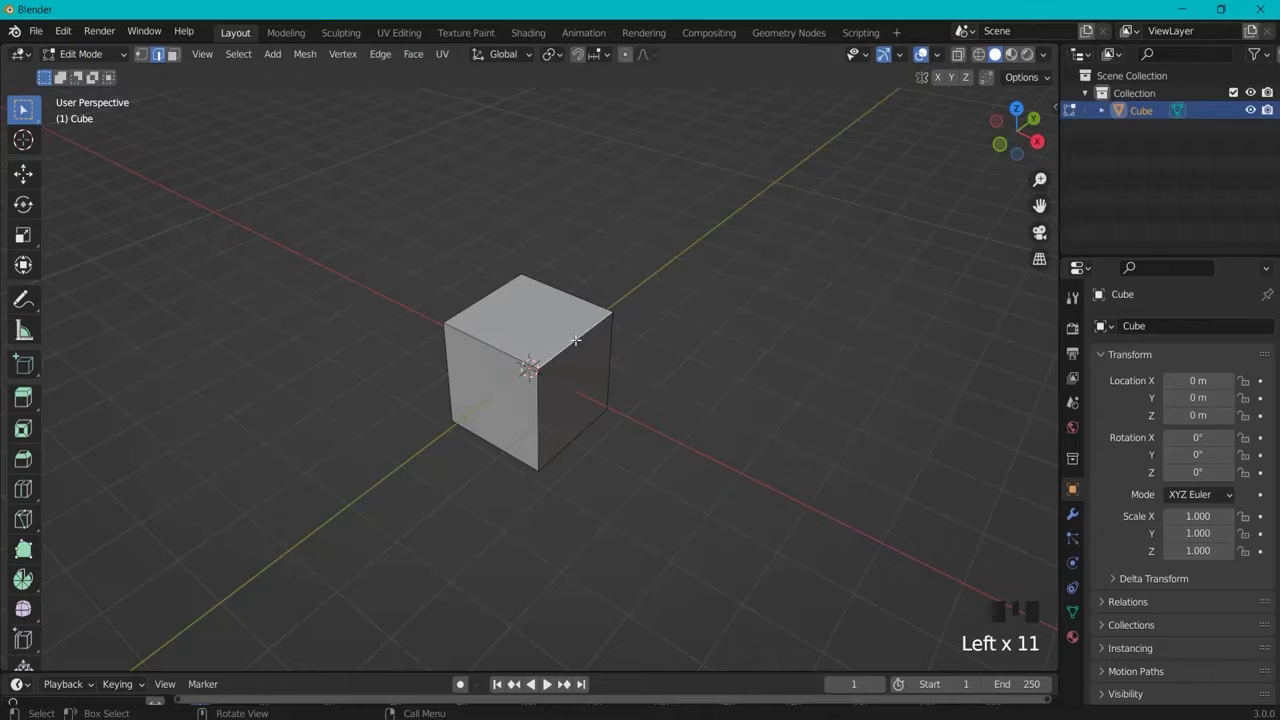
click(495, 286)
Step: In face select mode, select the cube's side face
click(557, 403)
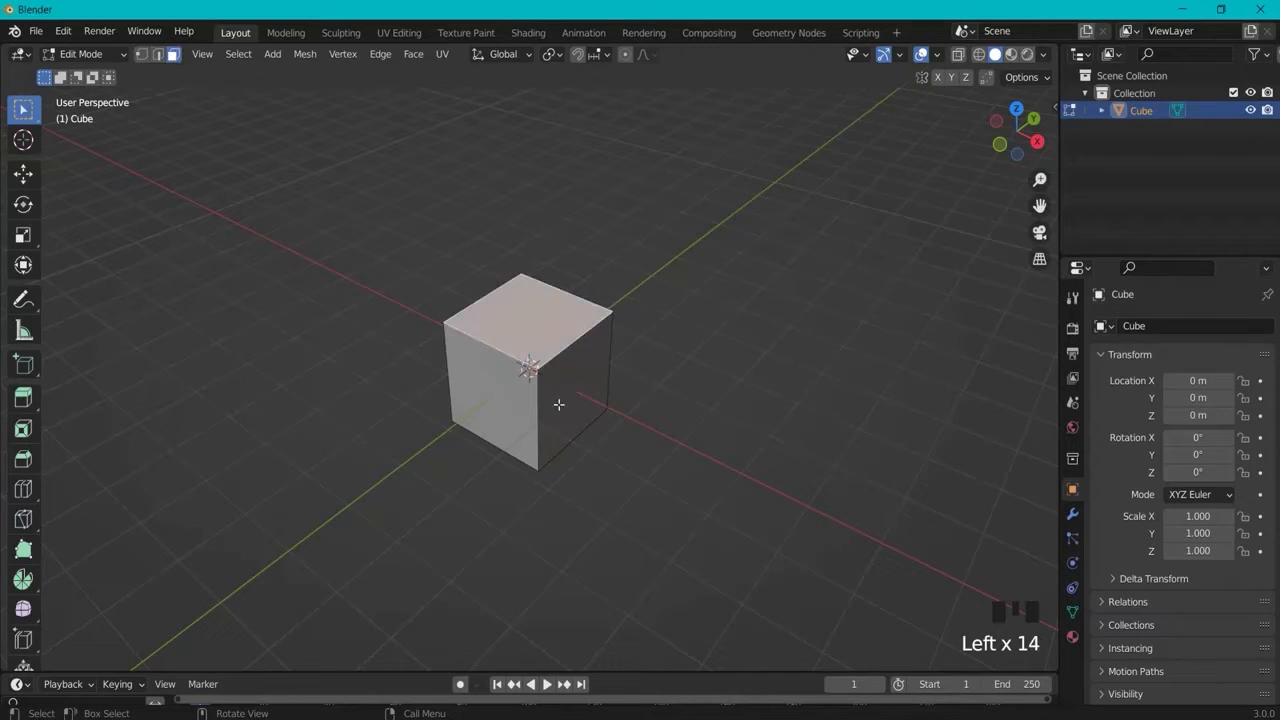
click(557, 375)
click(559, 443)
Step: Move the cube's +X face freely by about 1.14 m in X, 1.28 m in Y and 1.68 m in Z, and deselect it
middle_drag(559, 443, 681, 403)
click(550, 400)
key(g)
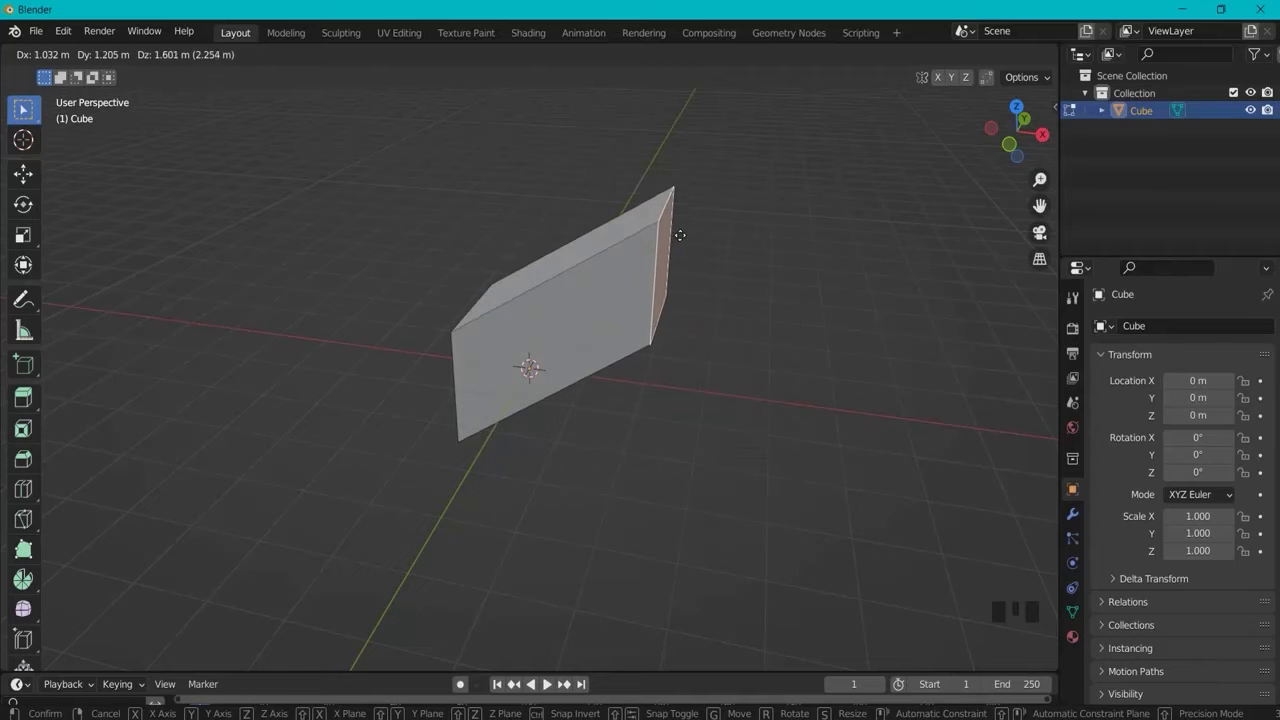
right_click(746, 232)
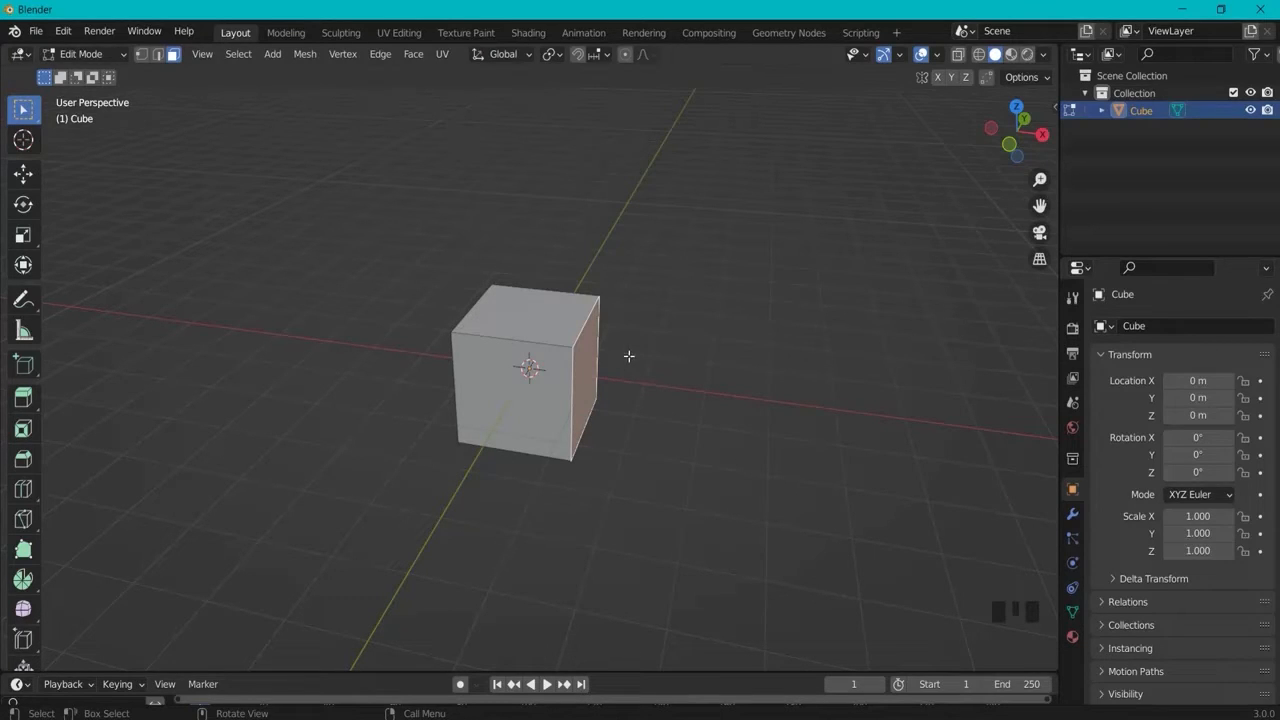
key(g)
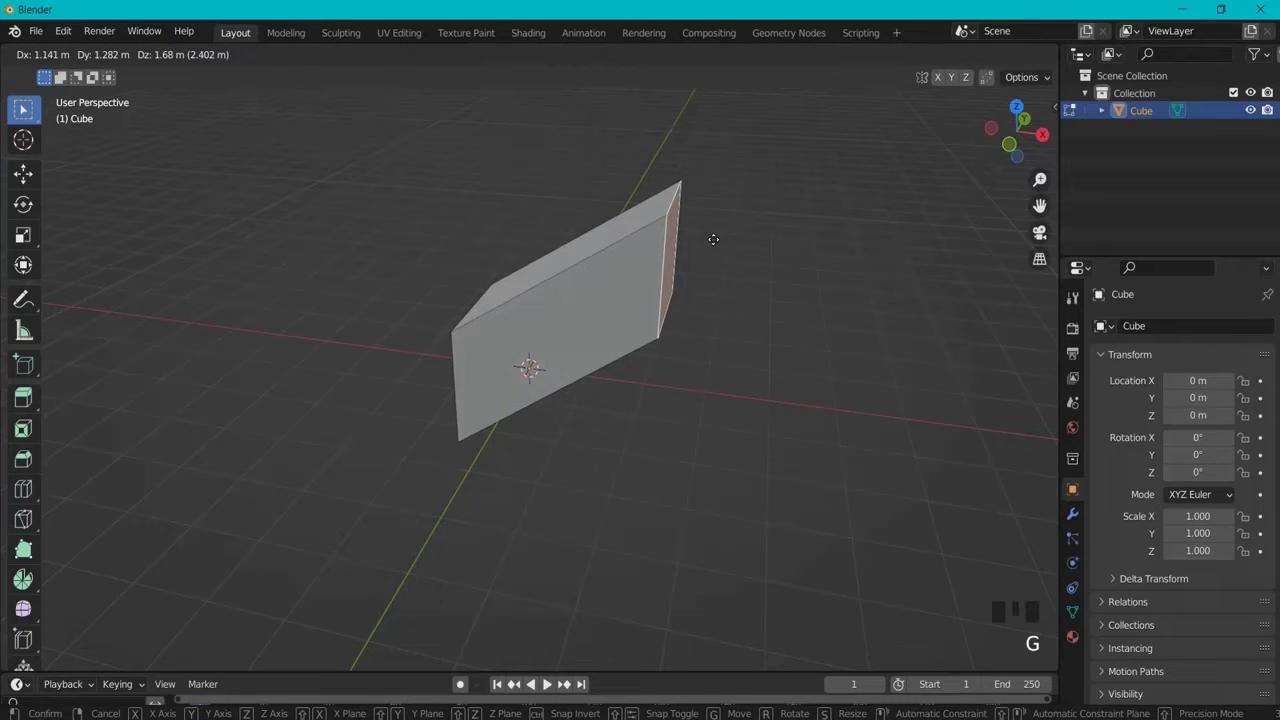
click(713, 239)
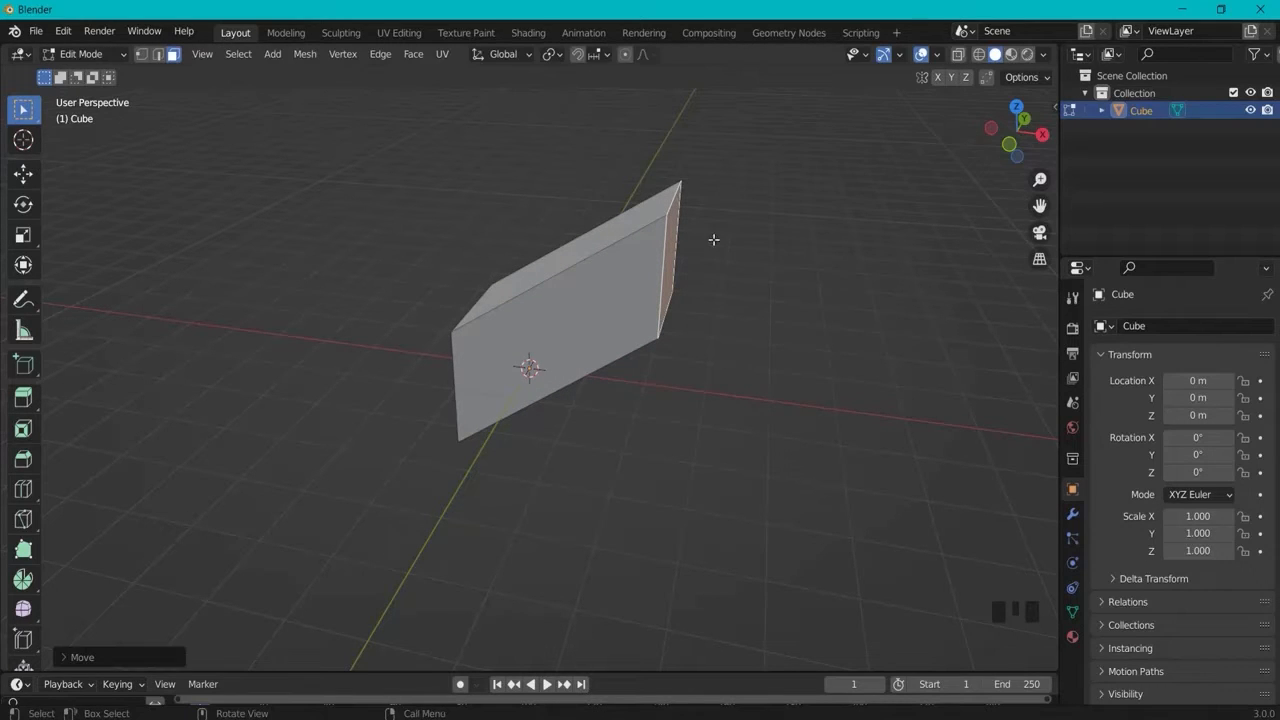
click(790, 365)
middle_drag(803, 257, 751, 267)
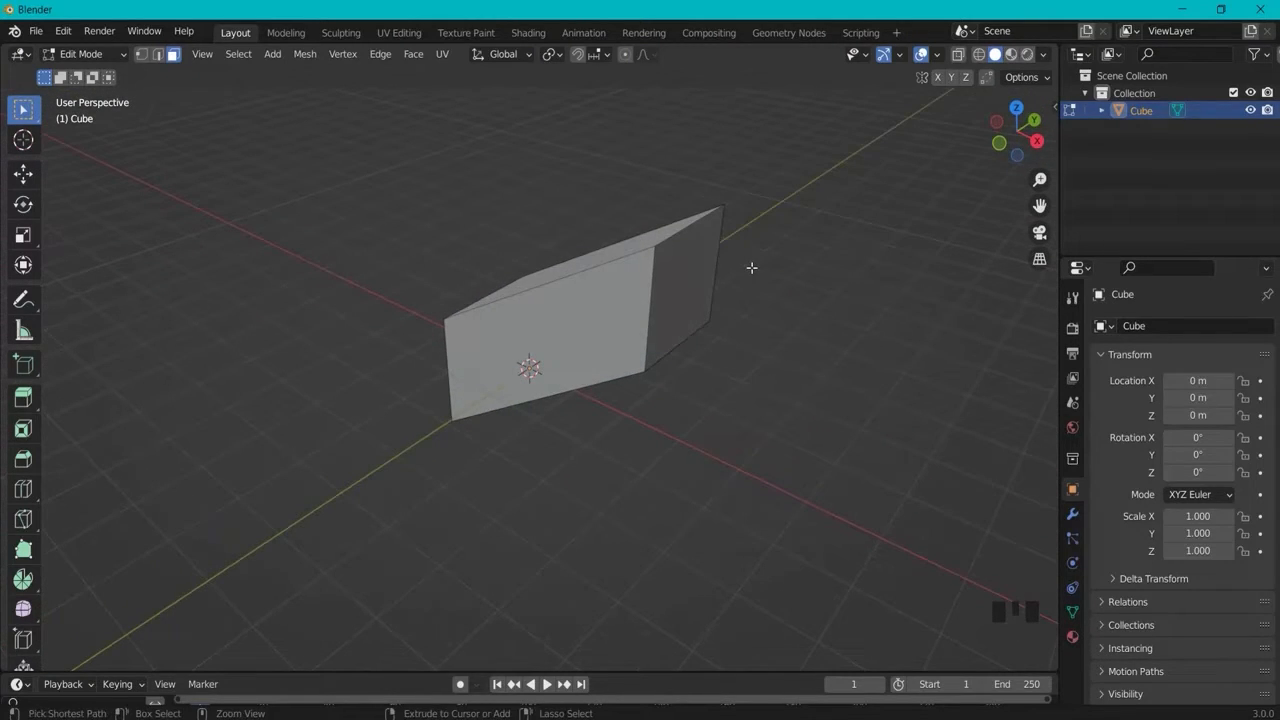
Step: Undo the move of the +X face and leave nothing selected
key(ctrl+z)
key(ctrl+z)
click(776, 398)
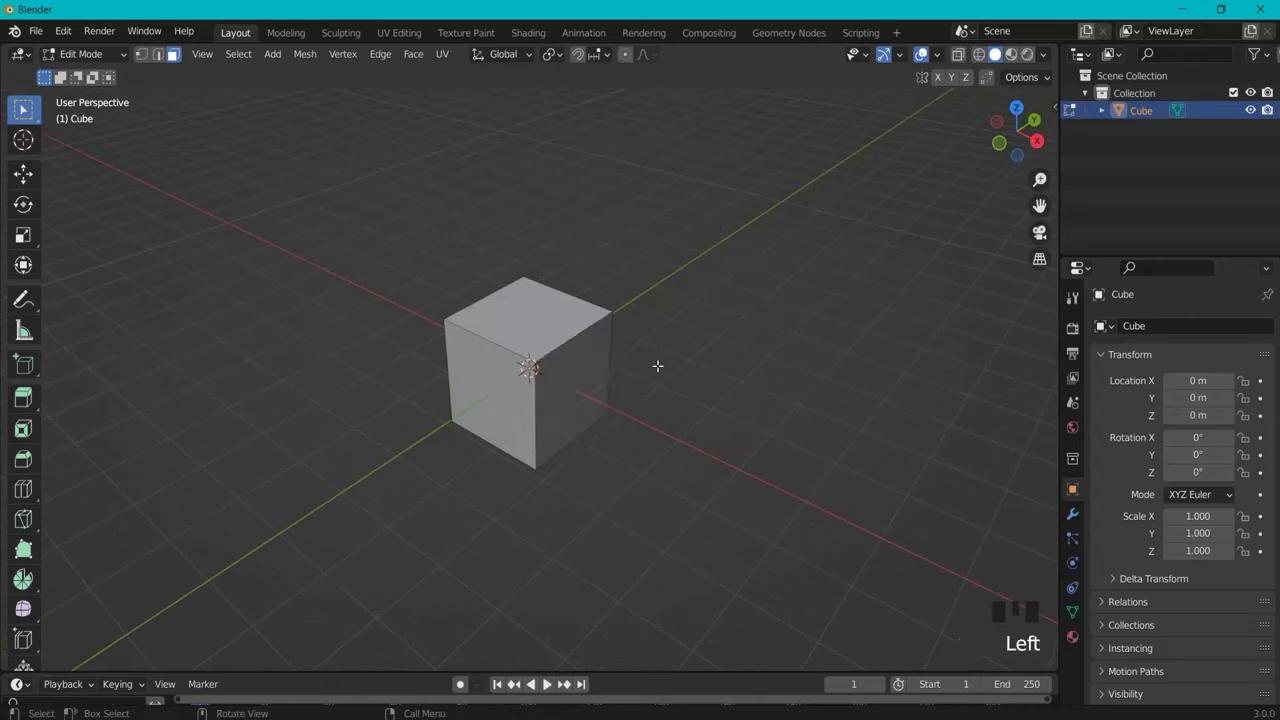
Step: In vertex select mode, pull the +X/+Y top corner up and outward, and move the +X/-Y top corner down and sideways
click(140, 56)
click(650, 330)
key(g)
click(733, 262)
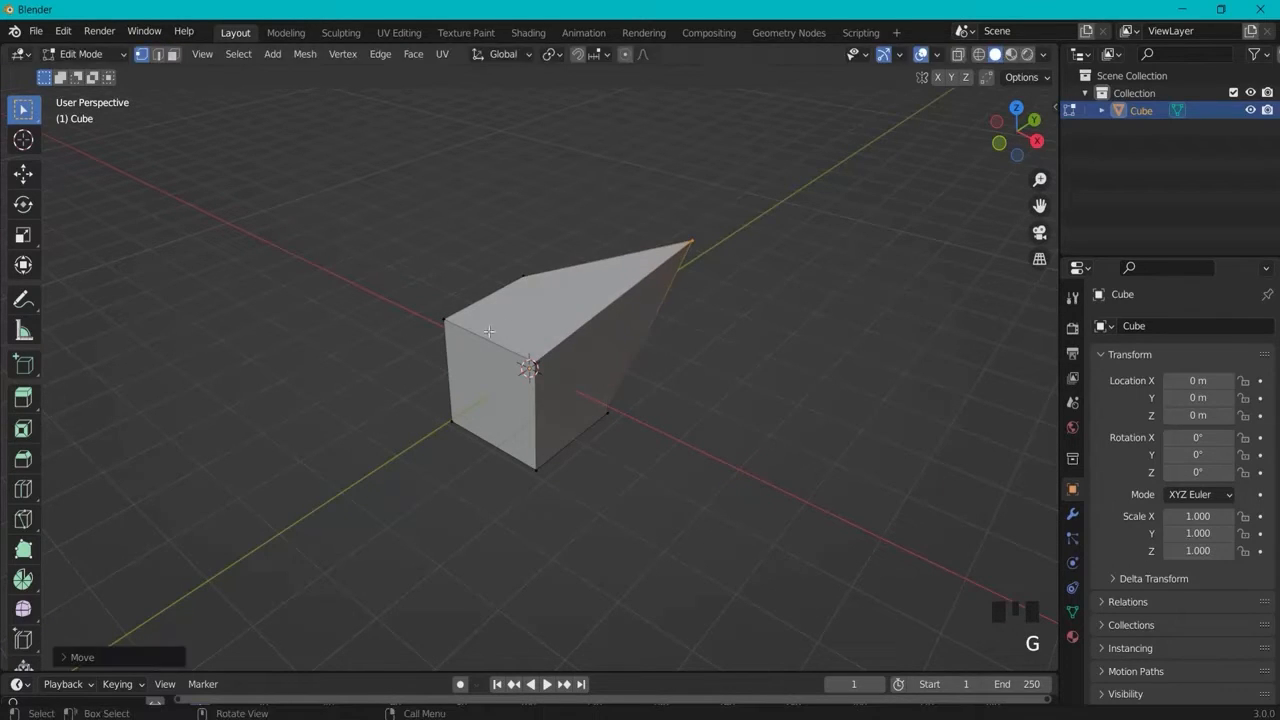
drag(507, 340, 543, 386)
key(g)
click(474, 423)
Step: Pull the cube's two remaining top corner vertices outward to distort the mesh further
drag(424, 291, 470, 349)
key(g)
click(392, 305)
drag(460, 215, 568, 288)
middle_drag(554, 353, 783, 380)
drag(434, 329, 500, 374)
key(g)
click(450, 366)
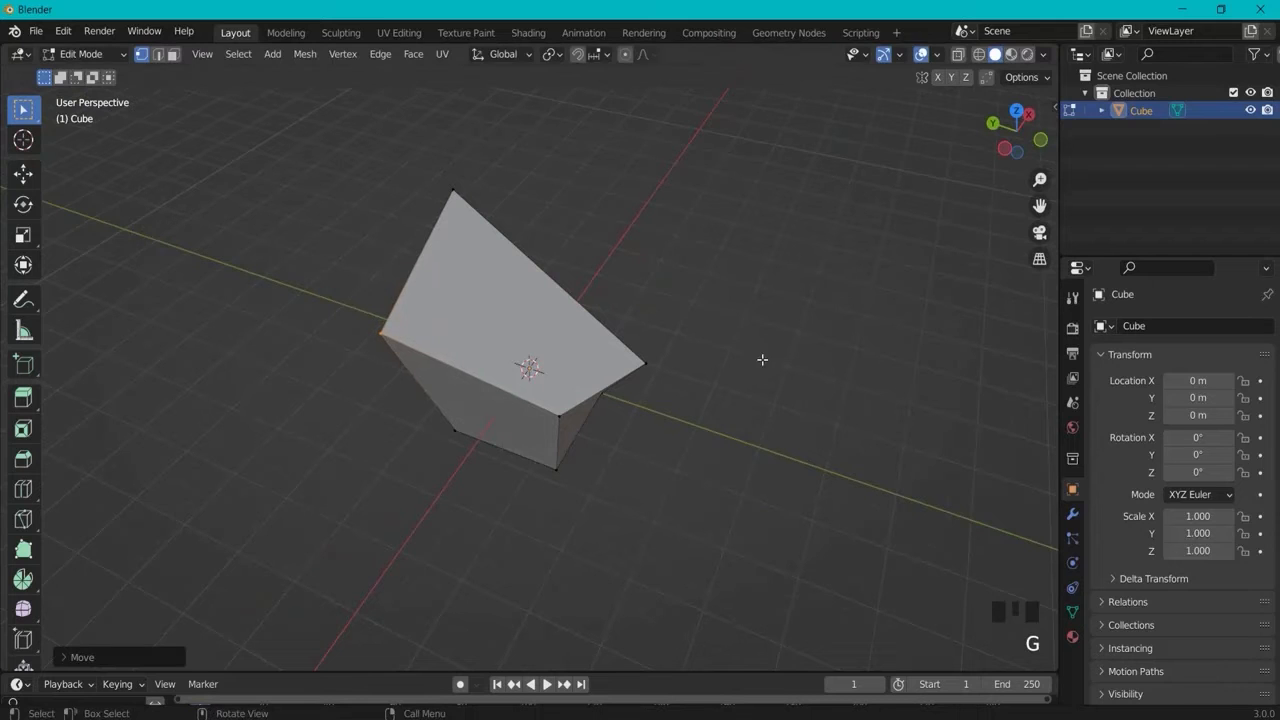
middle_drag(762, 361, 654, 323)
Step: Start a new default scene without saving the distorted cube
click(35, 31)
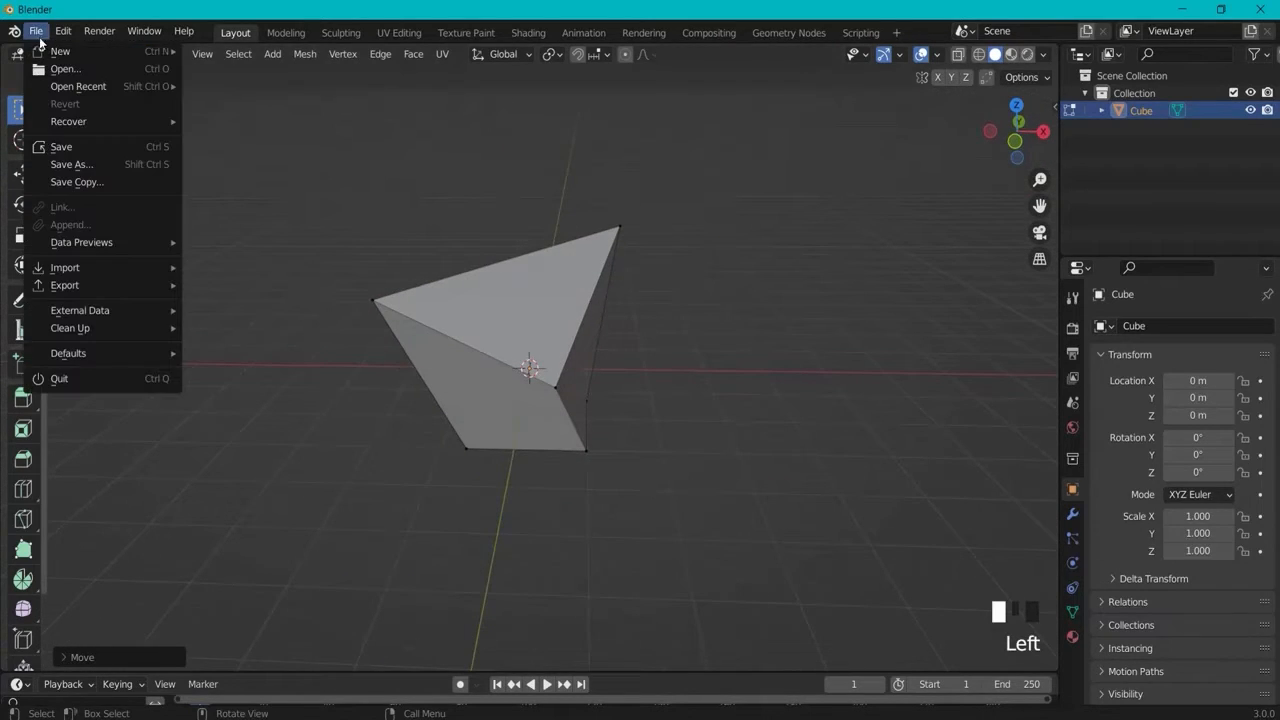
mouse_move(52, 55)
click(238, 52)
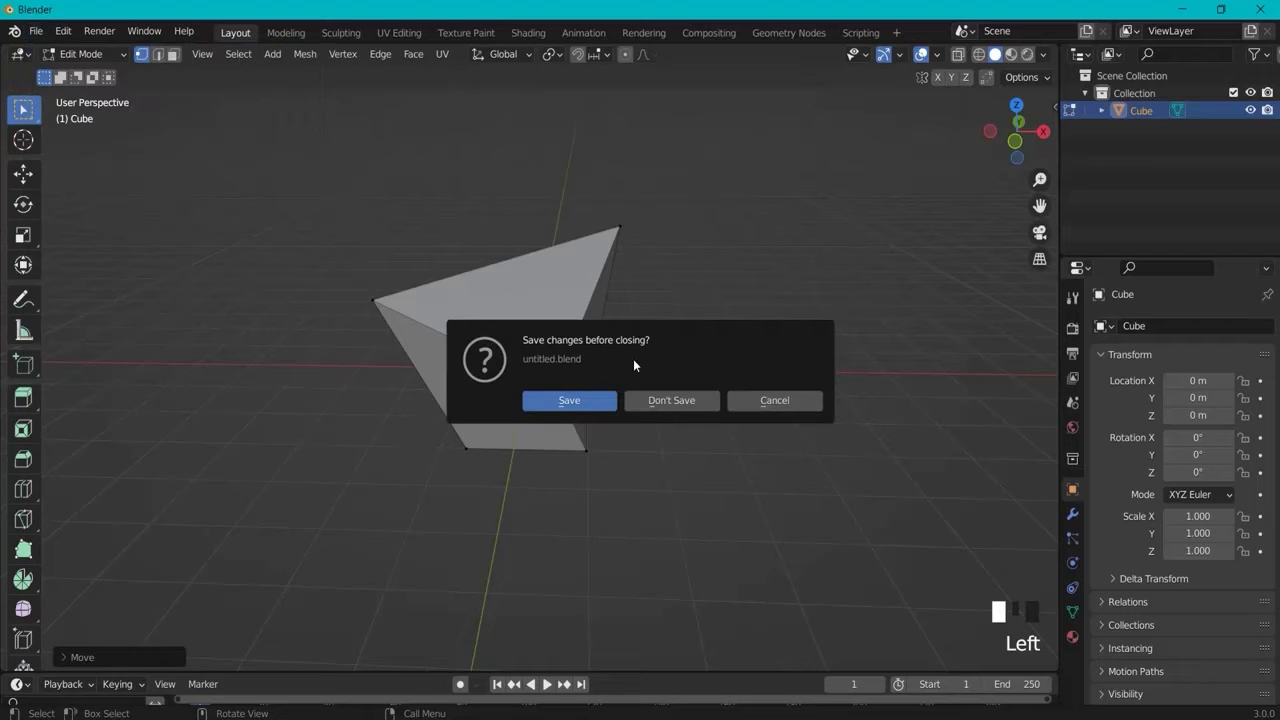
click(670, 400)
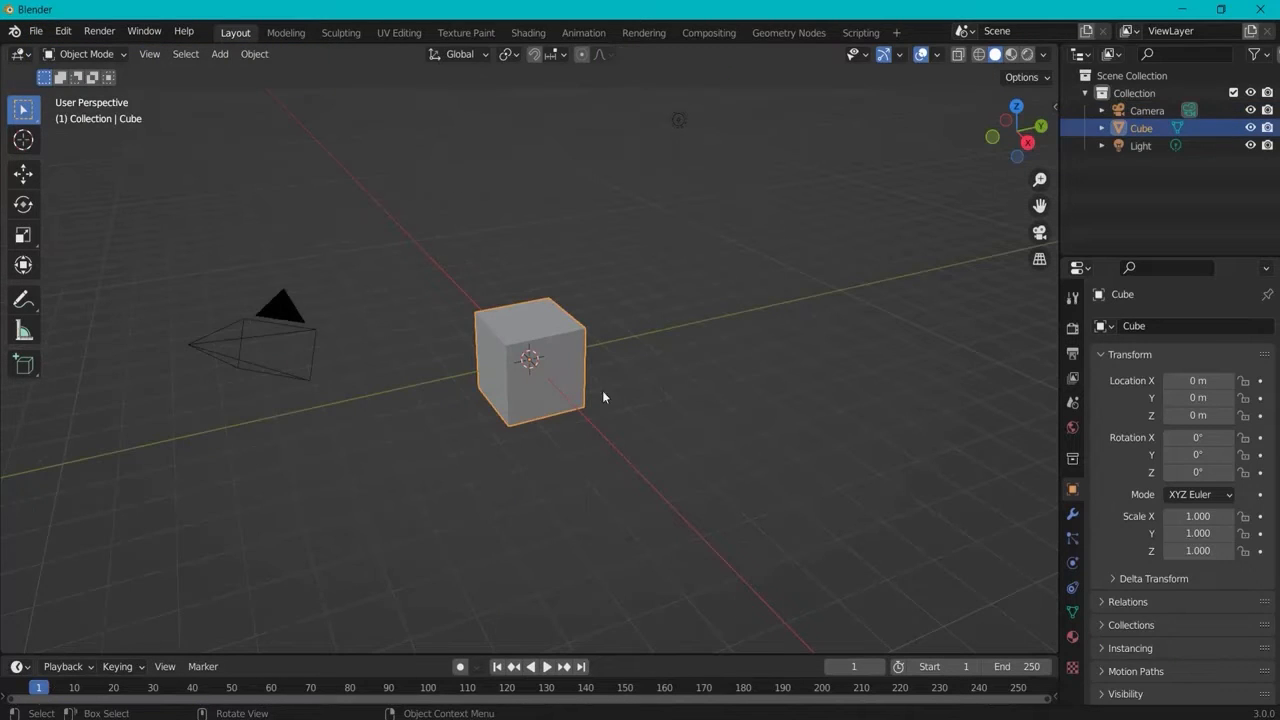
Step: Delete the default camera and light from the scene
drag(243, 260, 300, 345)
key(Delete)
drag(648, 96, 722, 126)
key(Delete)
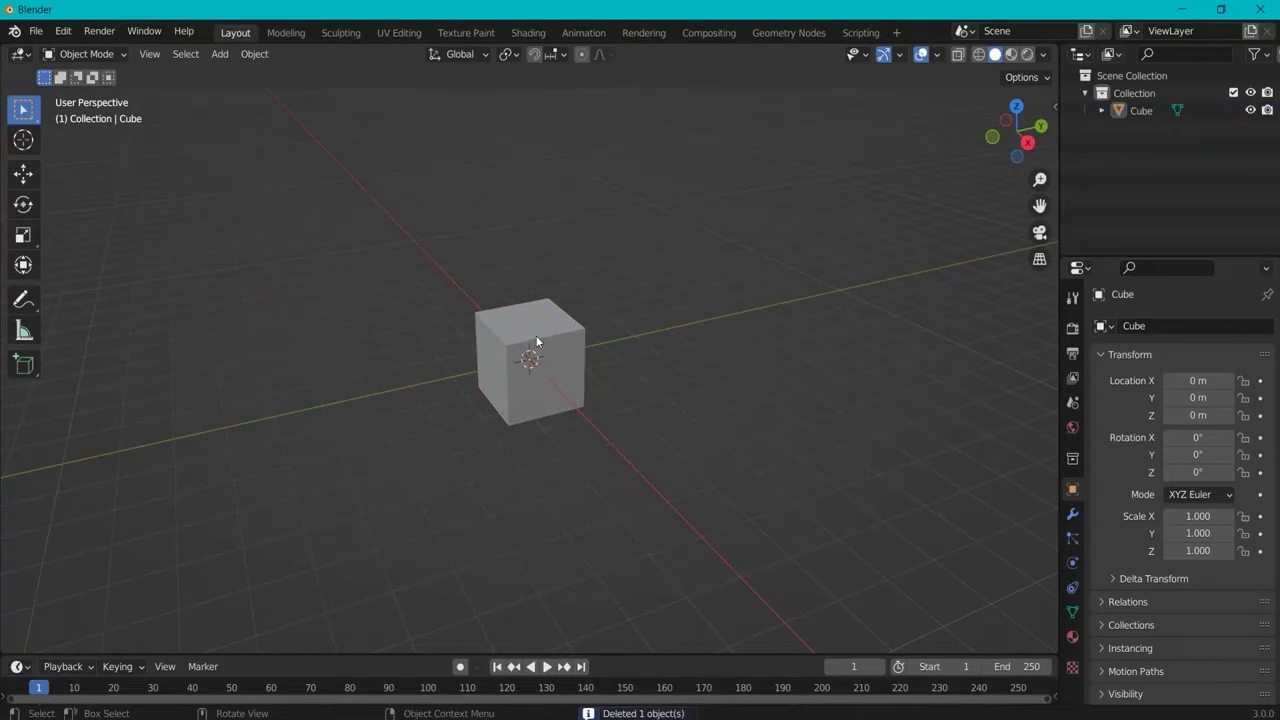
Step: Select the cube and switch it to Edit Mode
click(536, 342)
click(88, 53)
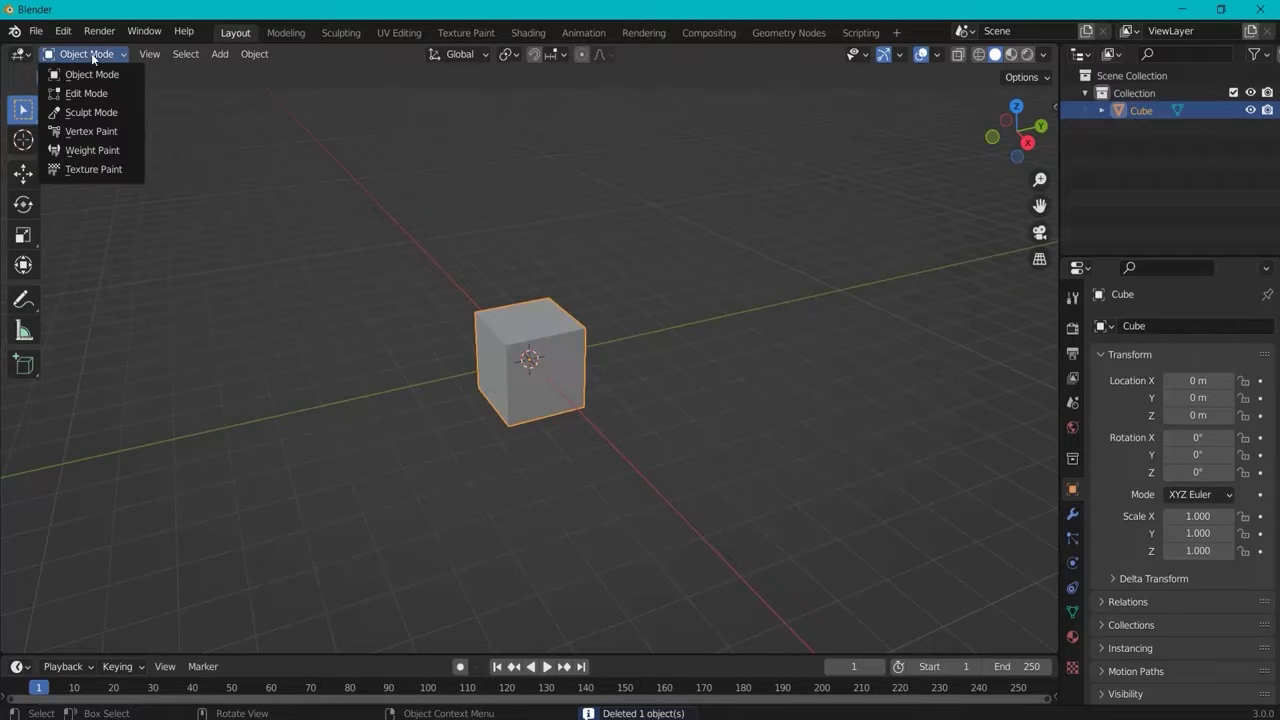
click(84, 95)
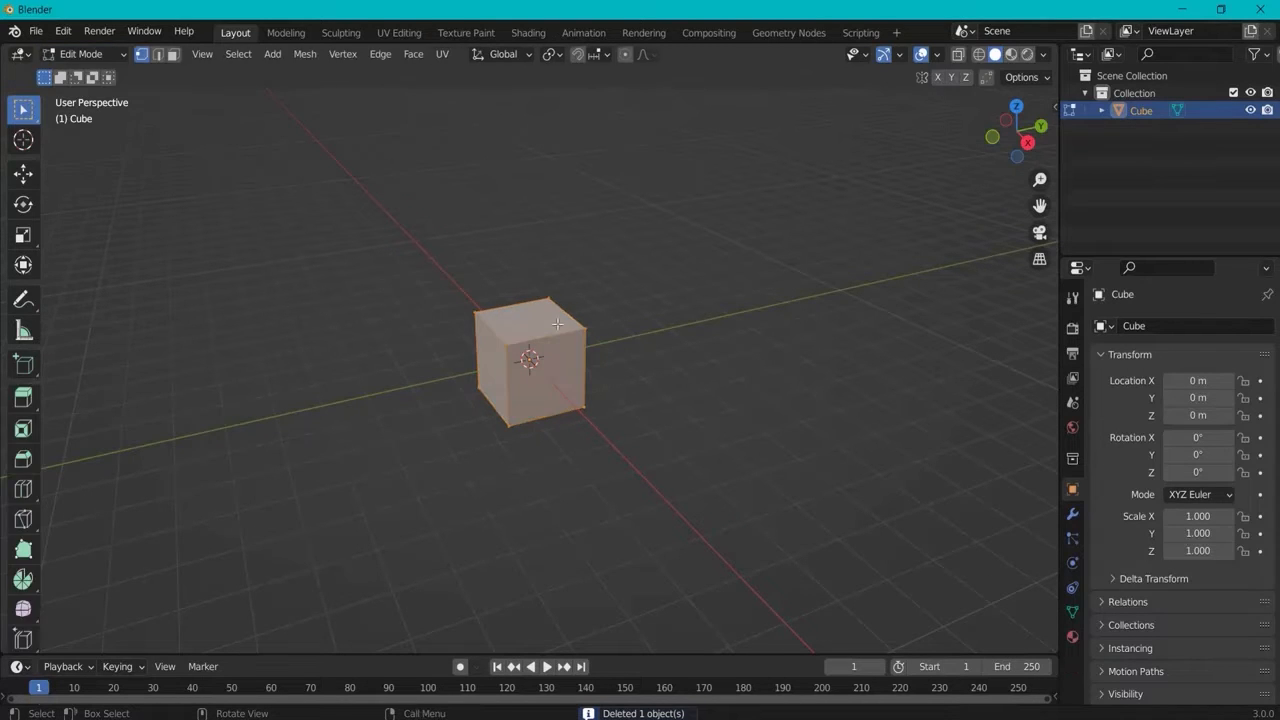
Step: Return the cube to Object Mode, and choose Edit Mode again from the available modes
key(Tab)
key(ctrl+Tab)
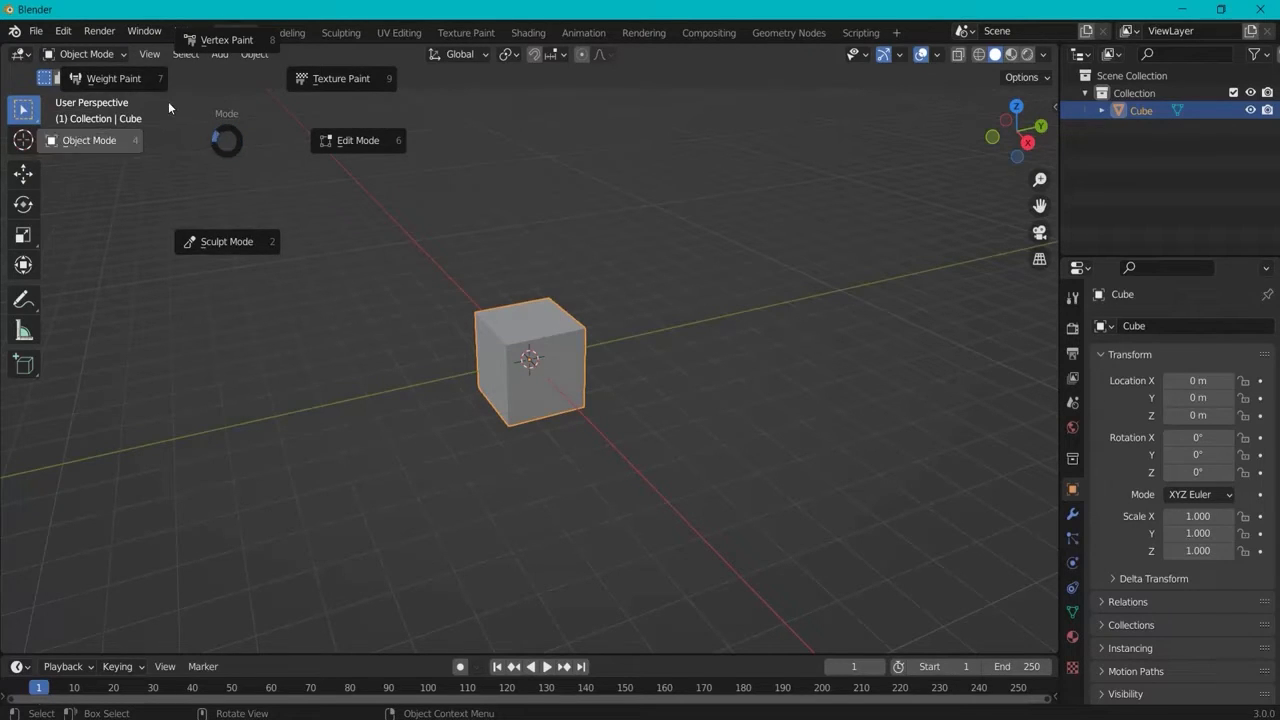
click(357, 140)
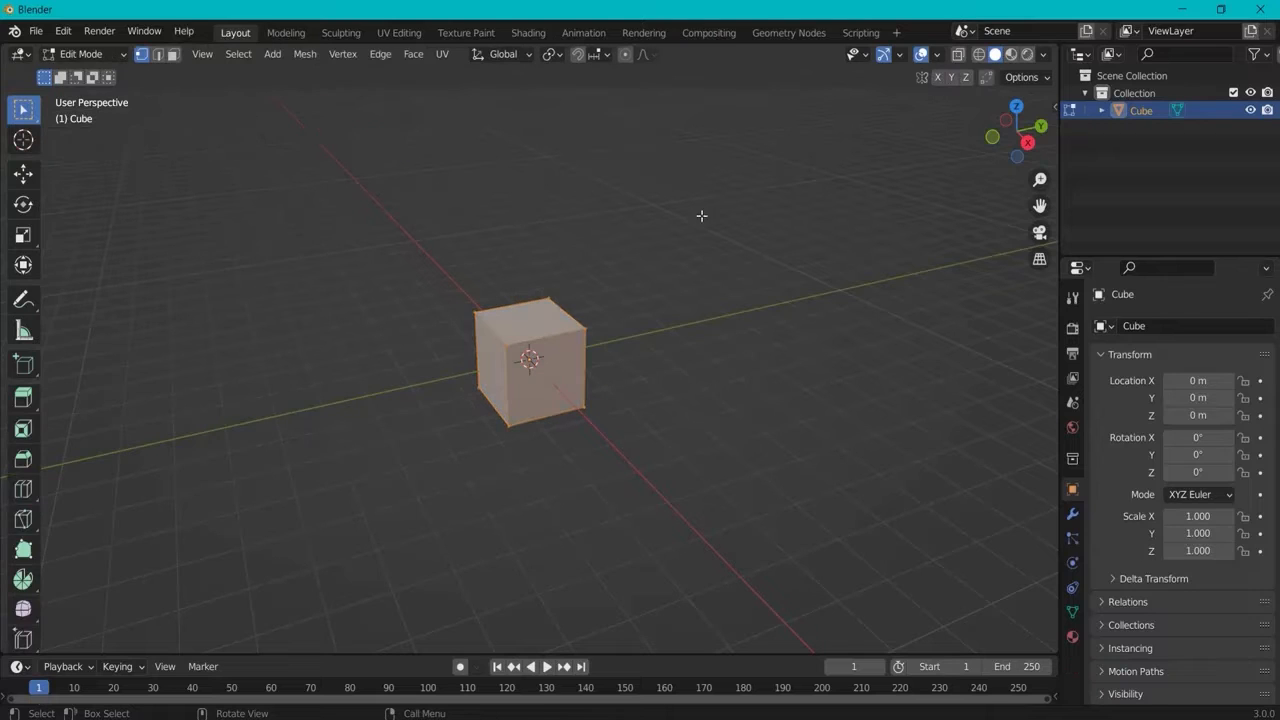
Step: Deselect the whole mesh, select one top corner vertex of the cube and try moving it
click(78, 54)
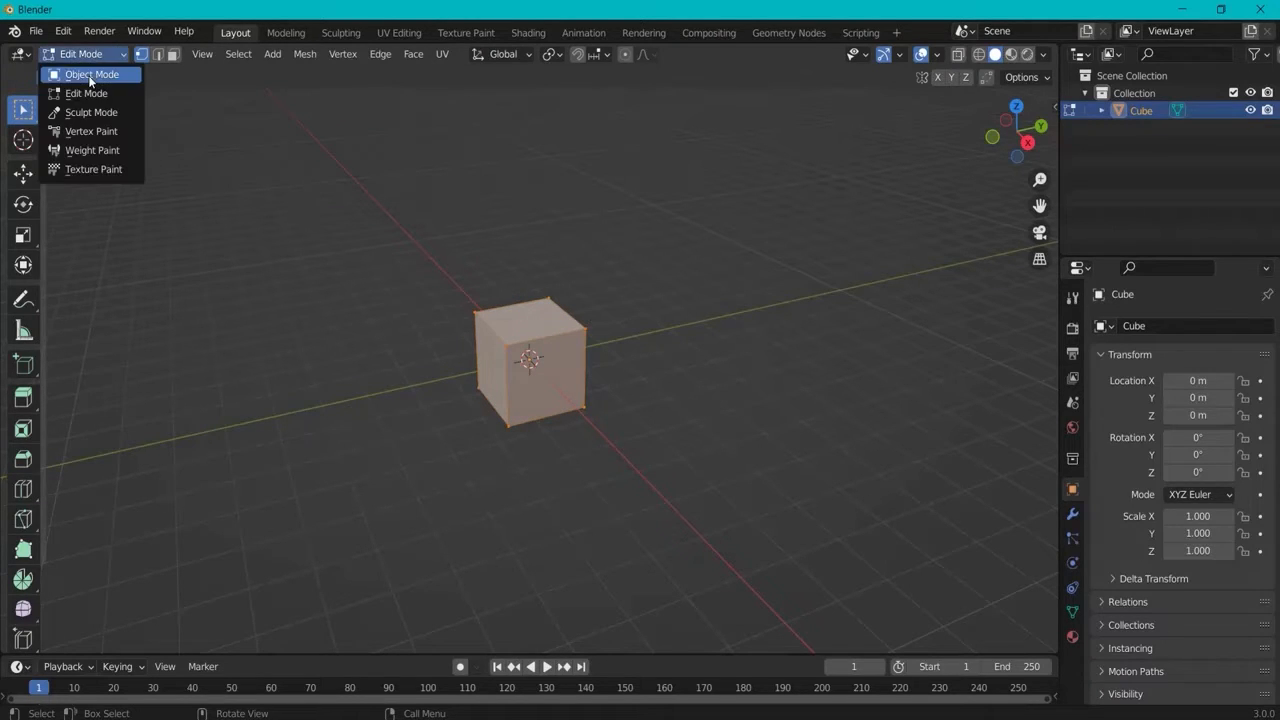
key(alt+a)
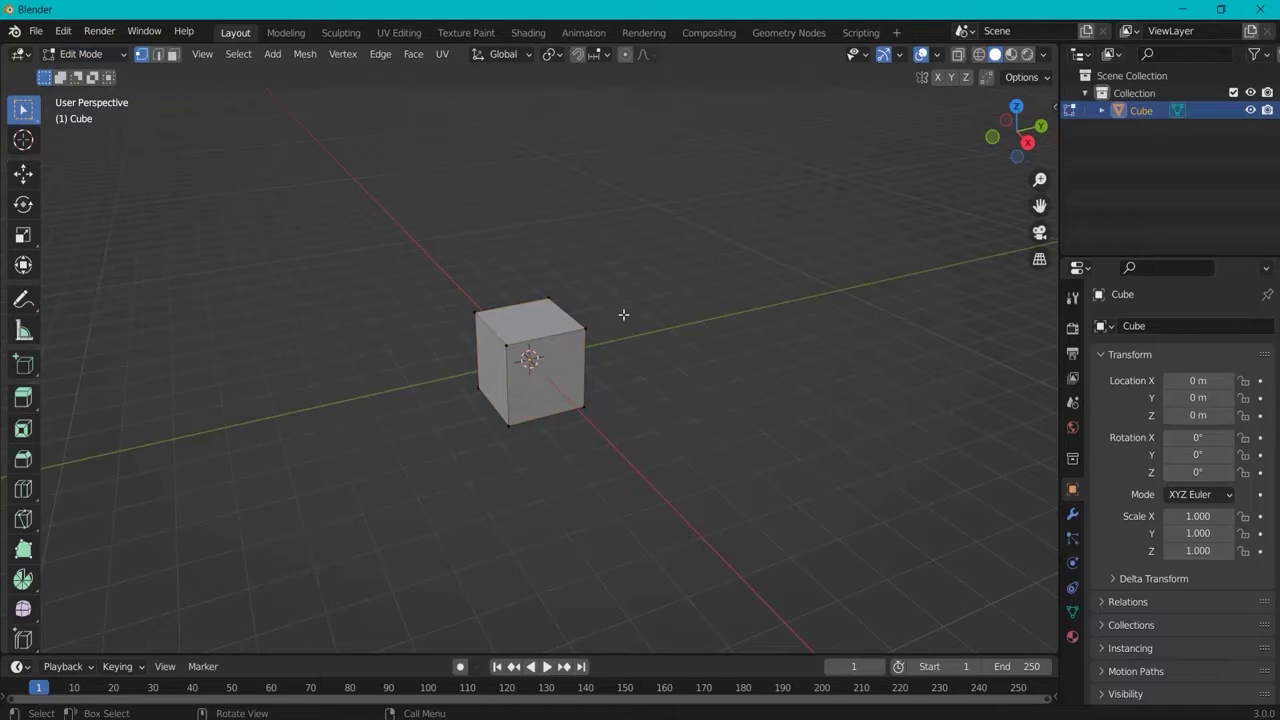
middle_drag(766, 329, 575, 281)
drag(575, 281, 619, 314)
key(g)
right_click(578, 348)
Step: In face select mode, select the cube's +Y face and scale it up
key(3)
middle_drag(734, 387, 658, 370)
click(530, 364)
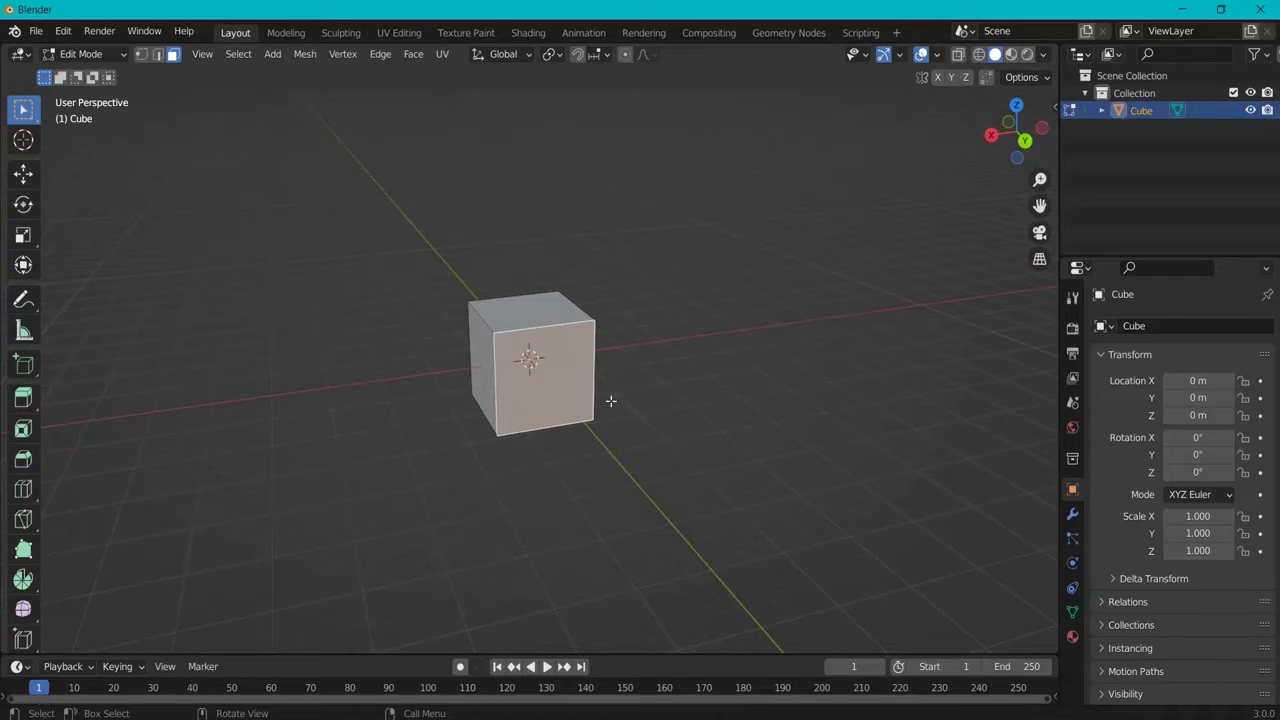
key(s)
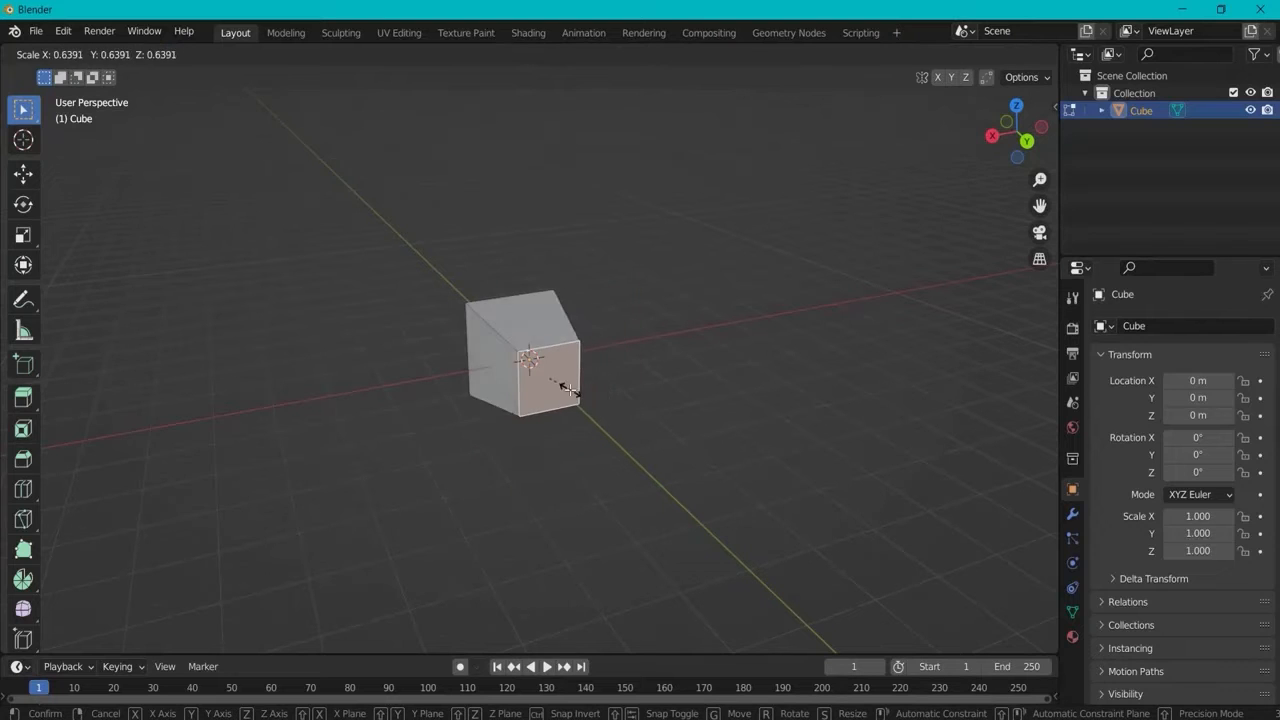
right_click(628, 400)
middle_drag(628, 400, 746, 434)
key(s)
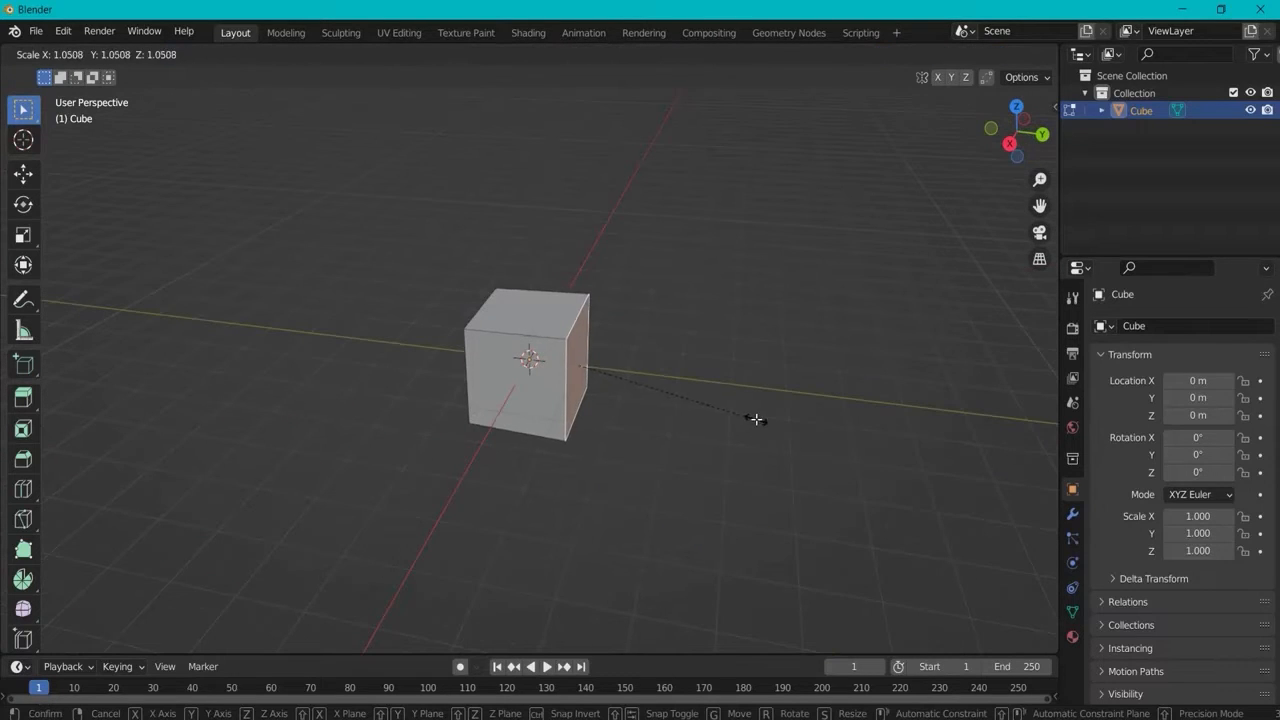
click(835, 375)
Step: Scale the cube's -Y face up by about 1.33
middle_drag(835, 375, 697, 380)
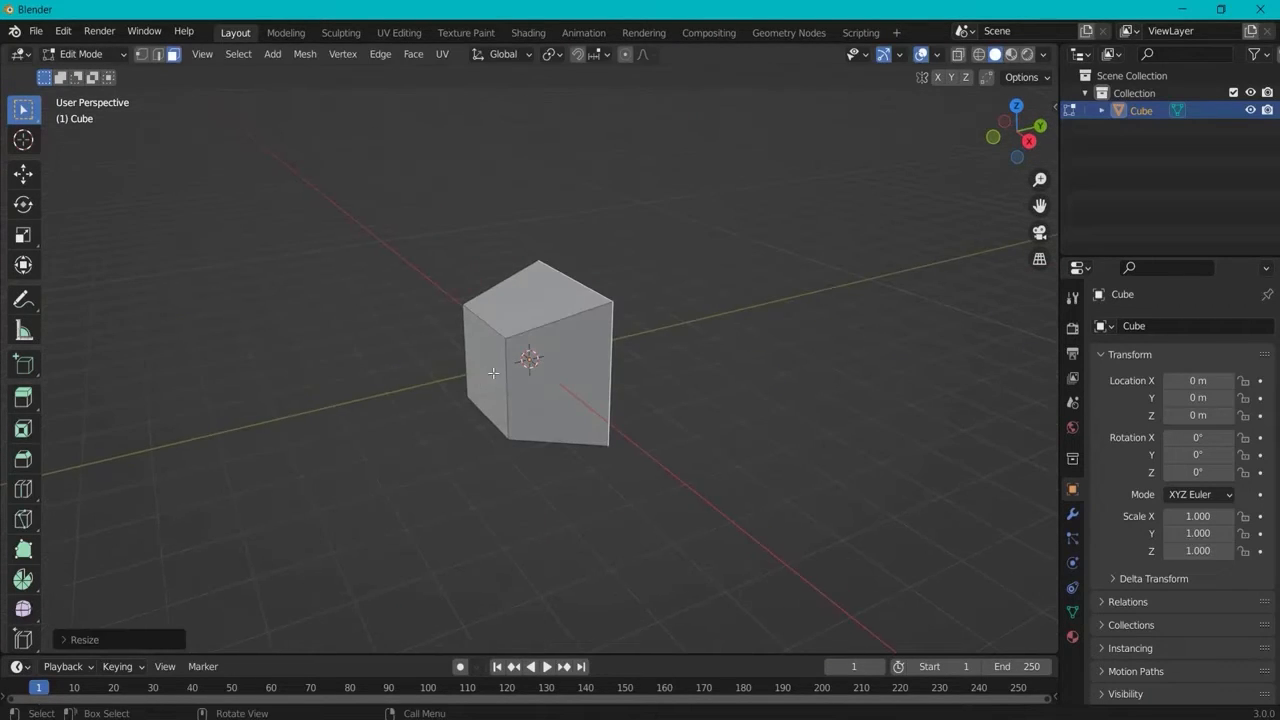
key(s)
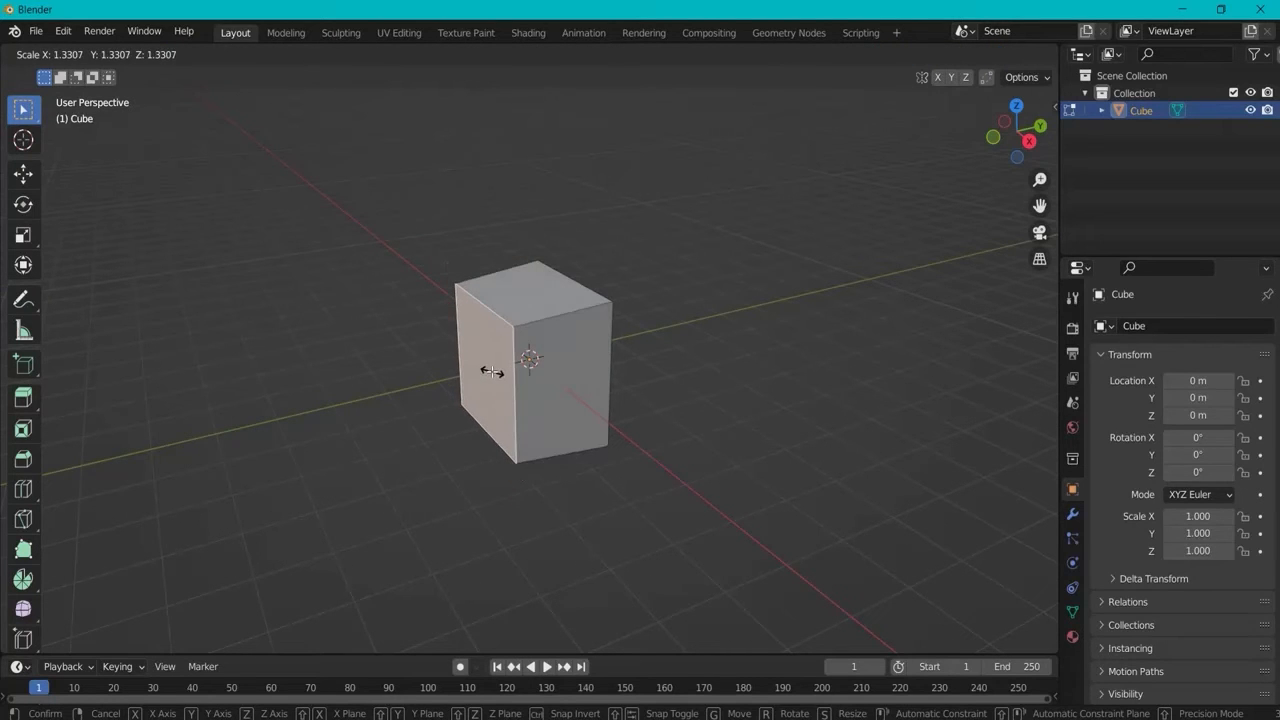
click(503, 371)
Step: In edge select mode, nudge the +Y top edge slightly outward and scale it up about 7.3 times
middle_drag(629, 366, 175, 174)
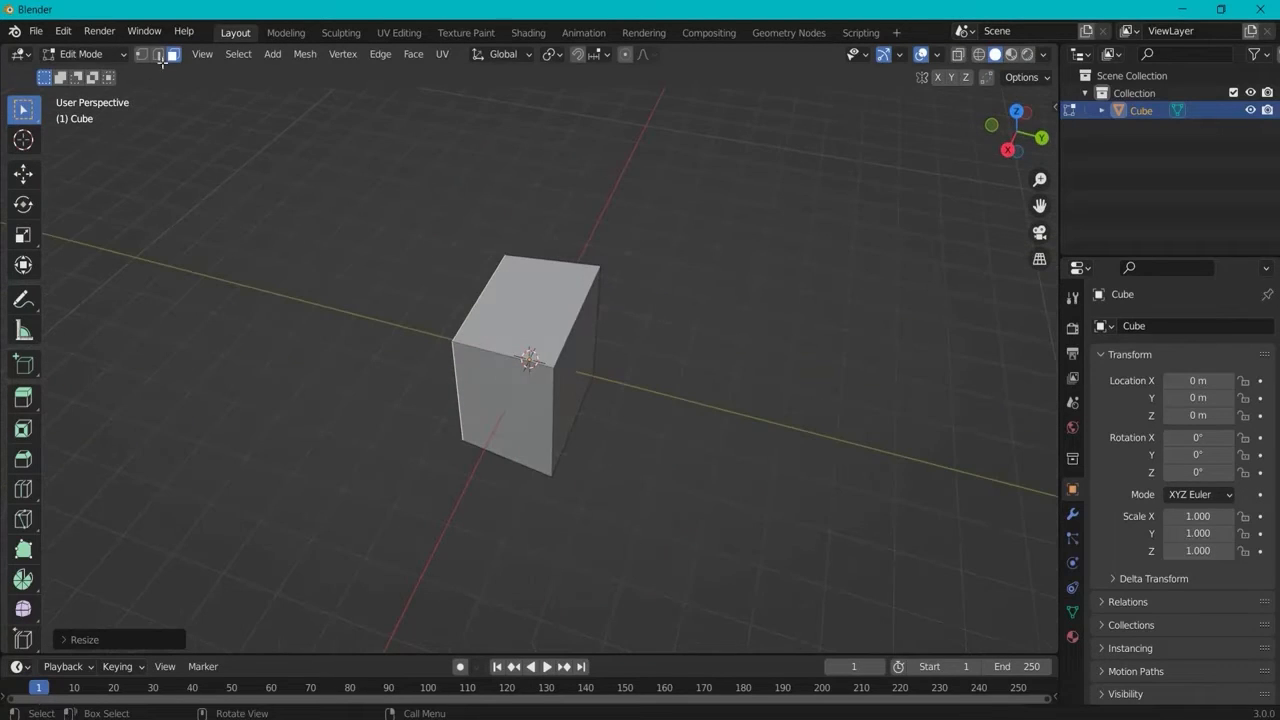
click(578, 311)
key(g)
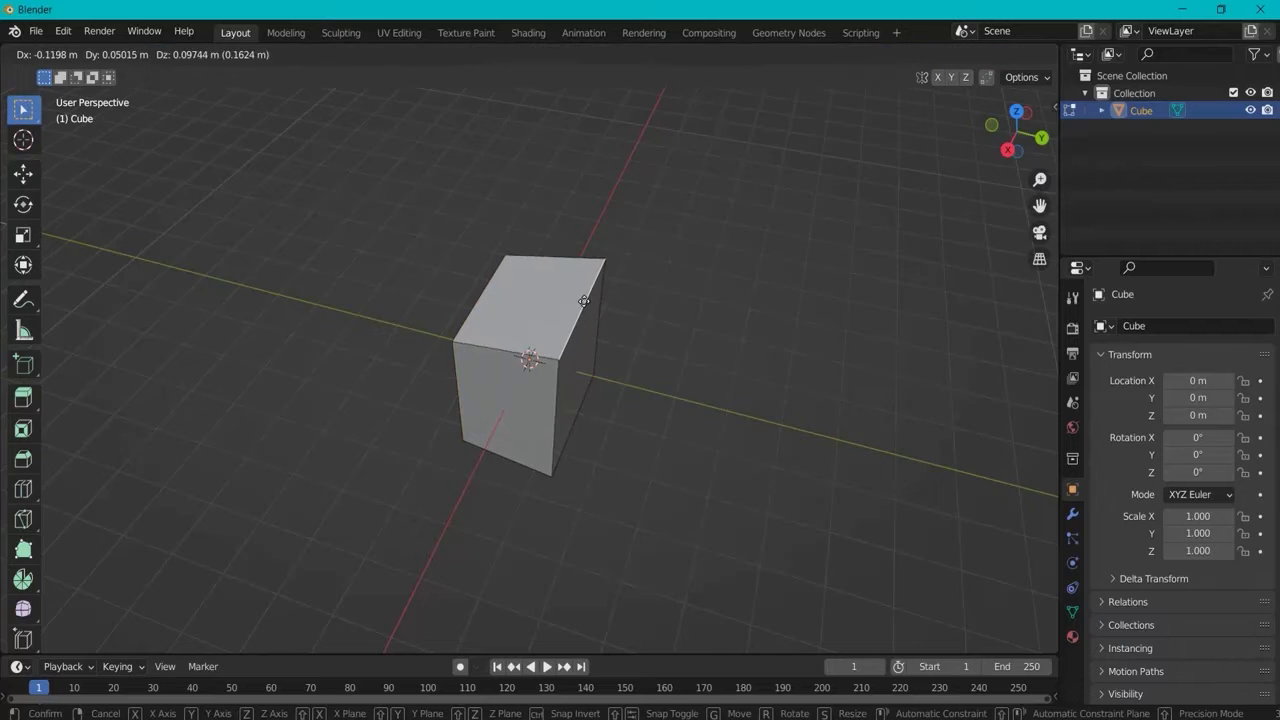
click(578, 298)
key(s)
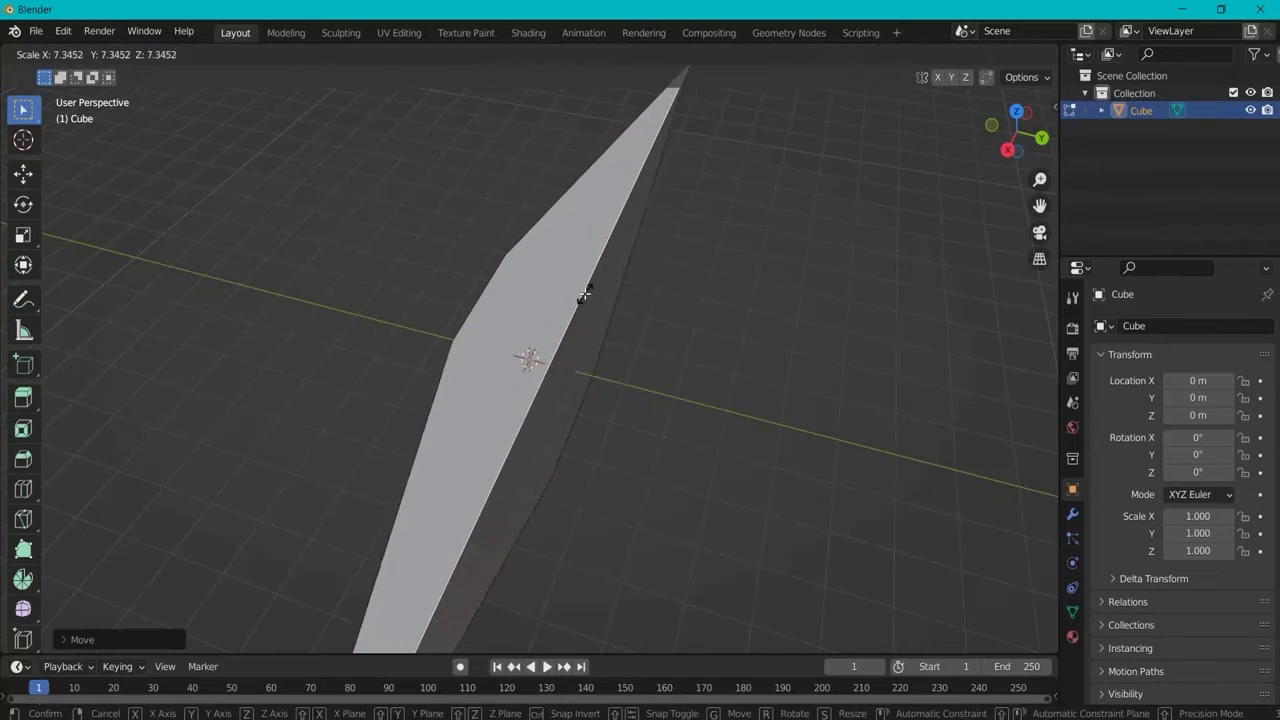
click(580, 297)
middle_drag(586, 294, 784, 326)
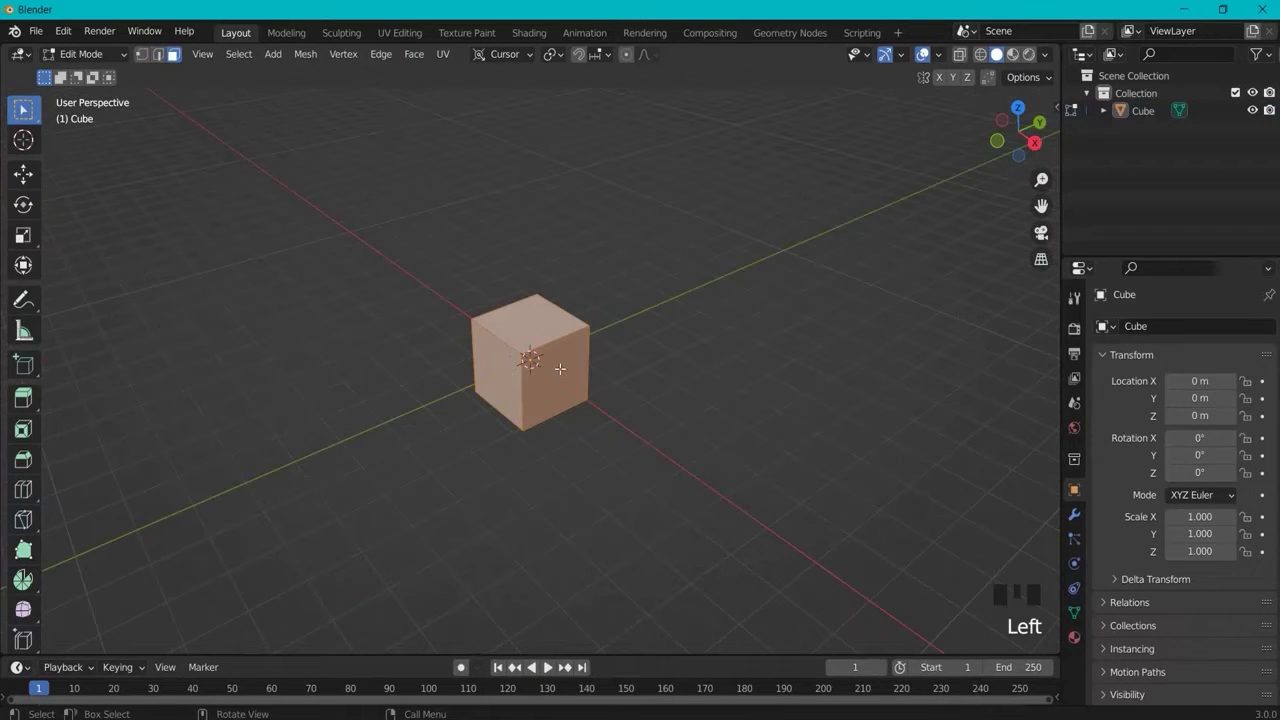
Step: Select the cube's +X face and try rotating and moving it
click(560, 369)
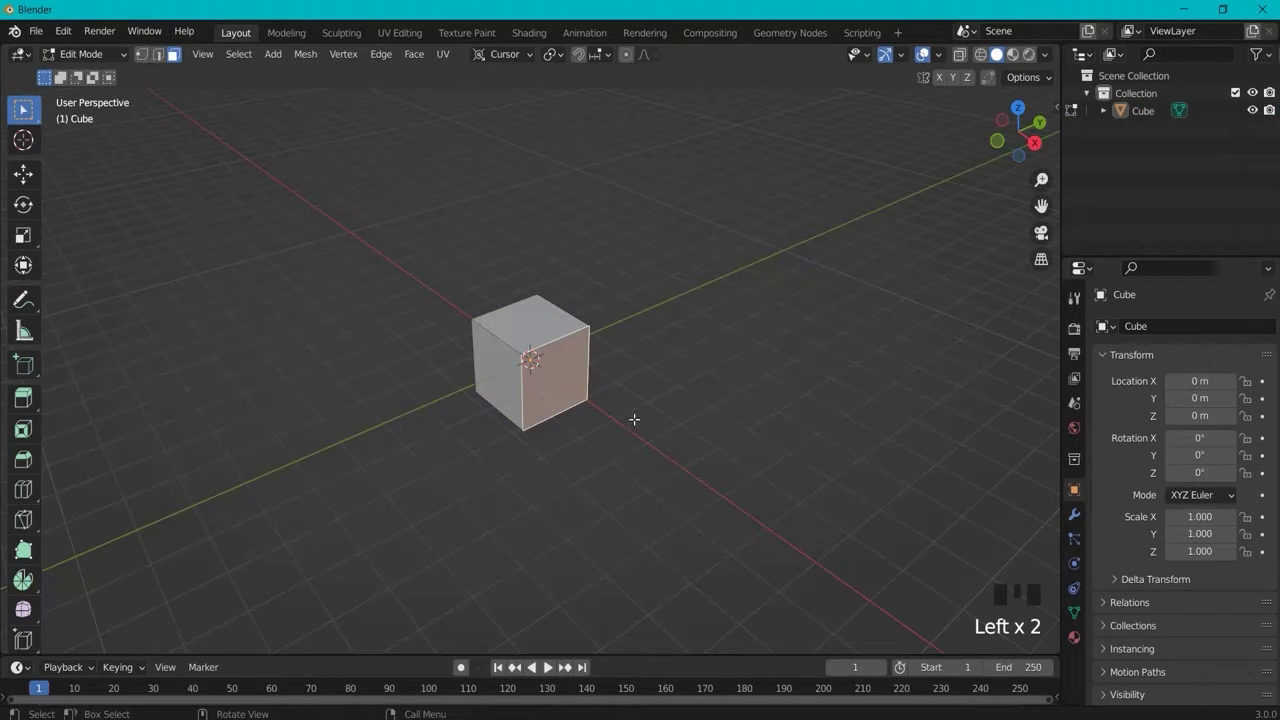
scroll(600, 418, up, 1)
key(r)
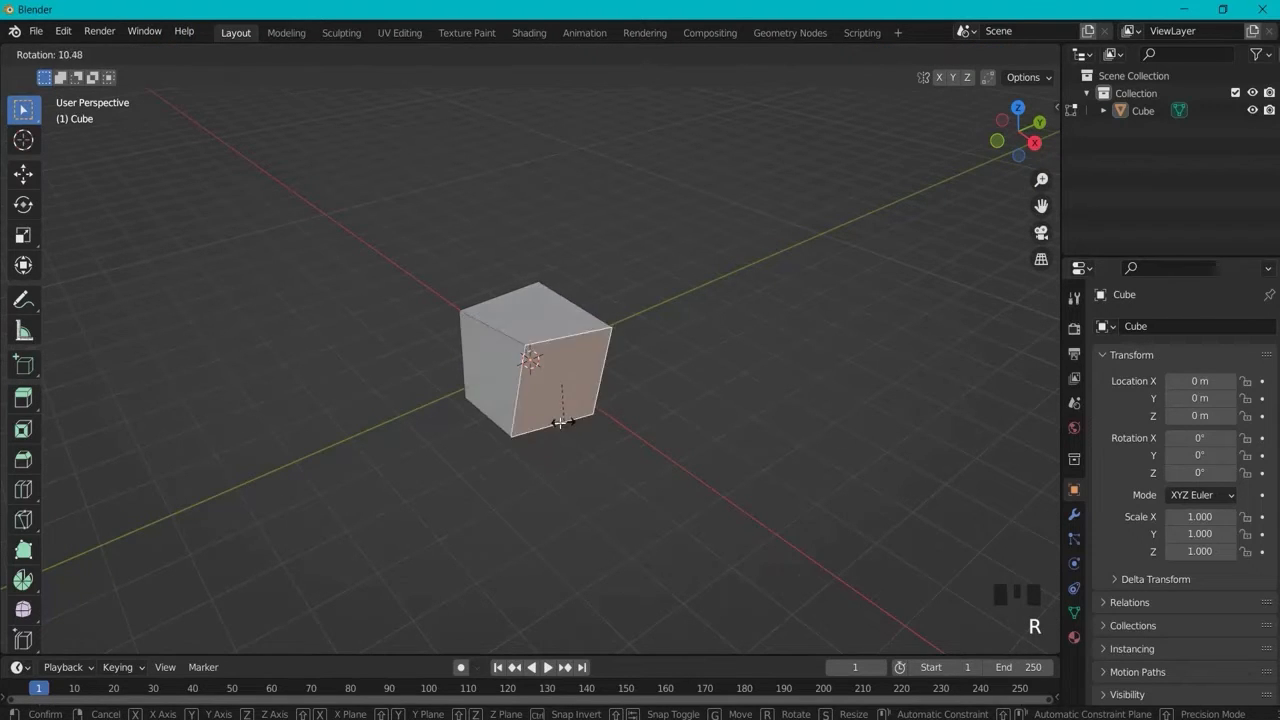
right_click(574, 414)
key(g)
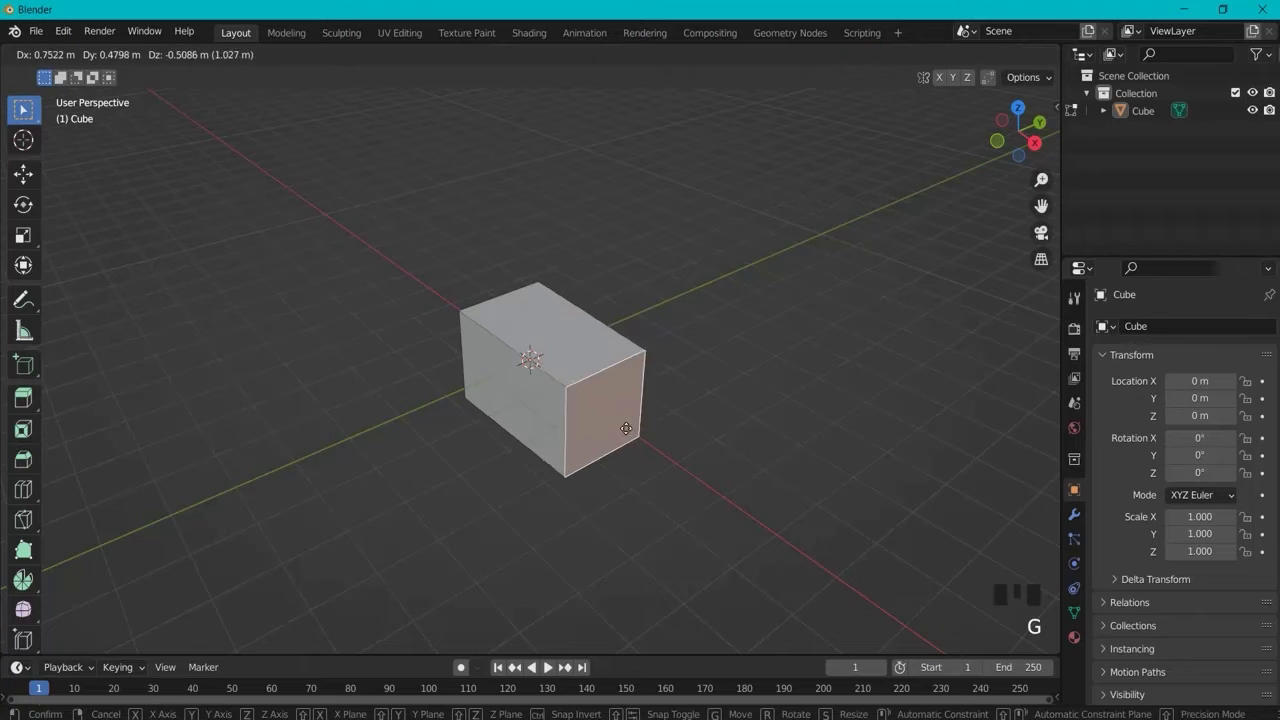
right_click(630, 424)
Step: Scale the cube's +X face up slightly and rotate it by a few degrees
key(s)
click(656, 415)
key(r)
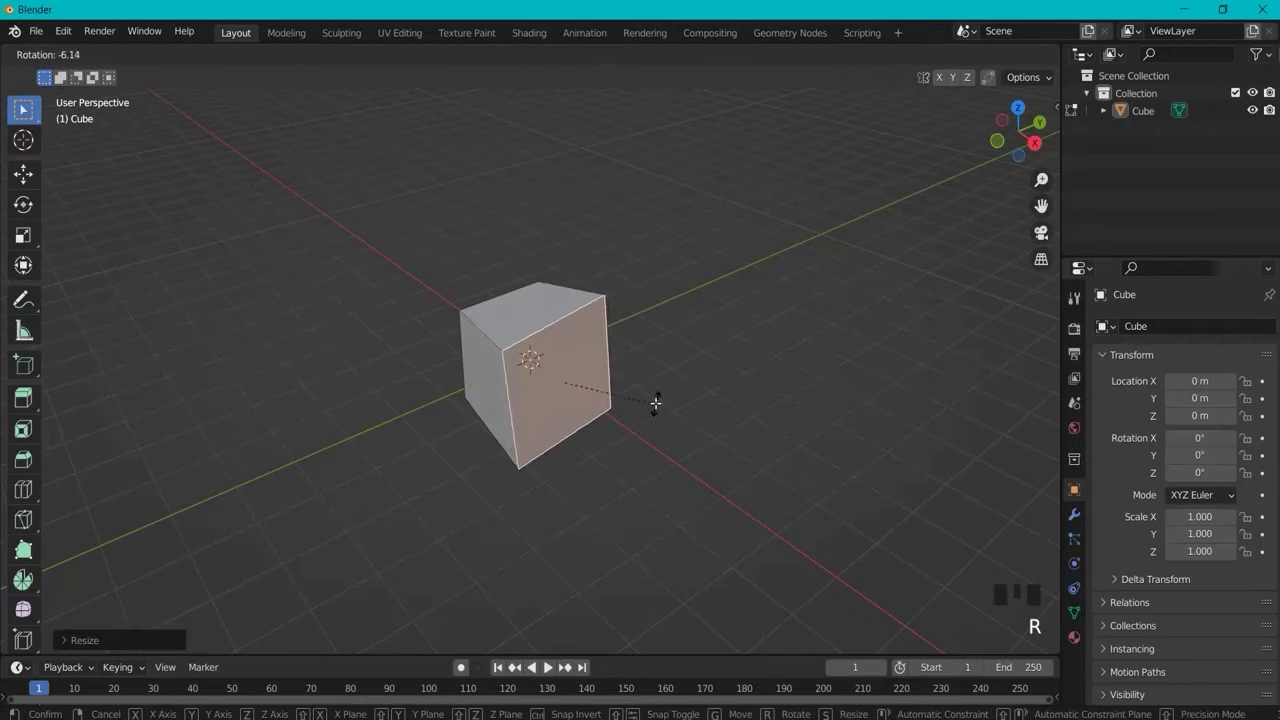
click(653, 390)
Step: Select the whole mesh and bevel all its edges with a width of about 0.15 m and one segment
middle_drag(632, 455, 551, 337)
click(542, 333)
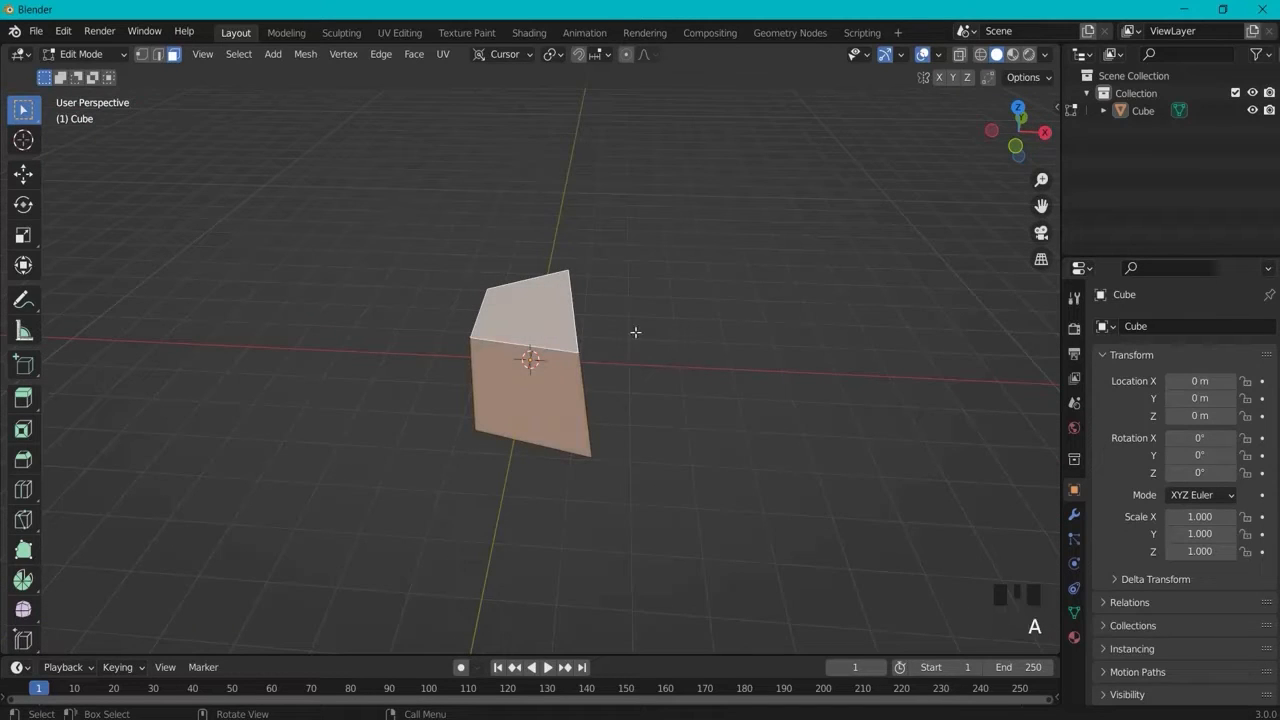
middle_drag(714, 409, 662, 420)
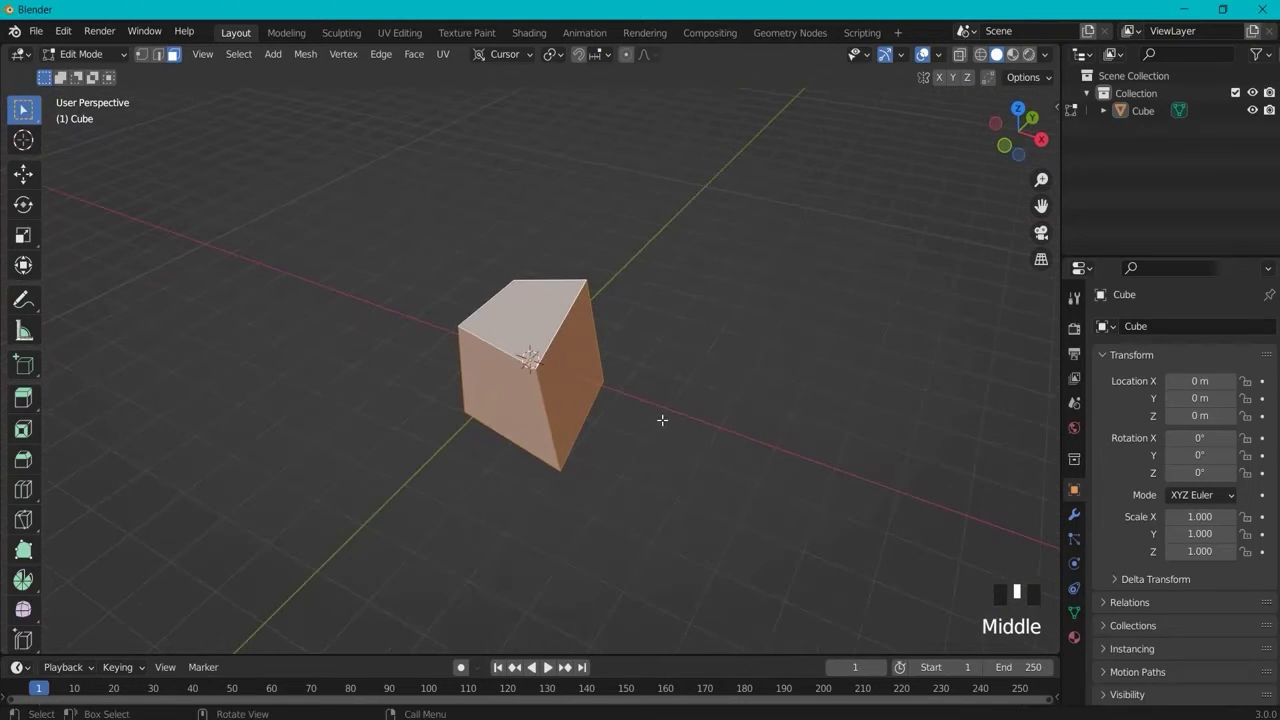
key(ctrl+b)
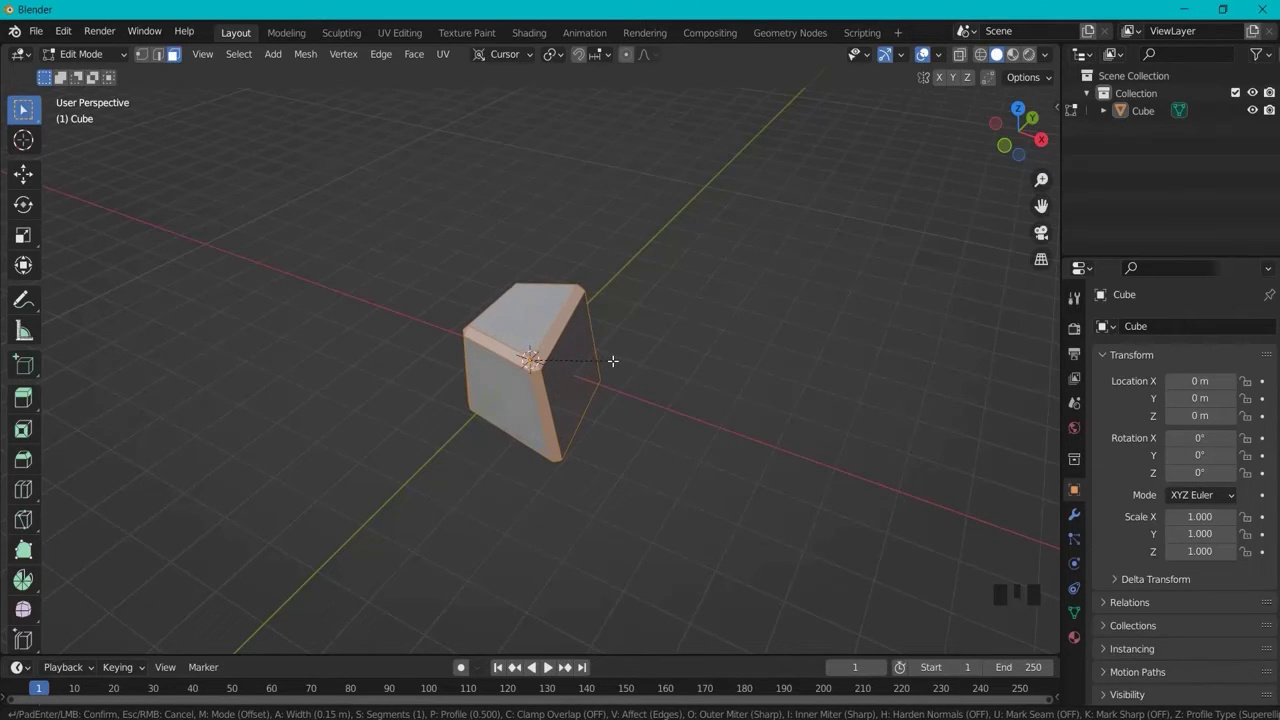
click(613, 360)
Step: Select the beveled cube's top face and extrude it upward twice to form a two-segment column
middle_drag(674, 368, 535, 321)
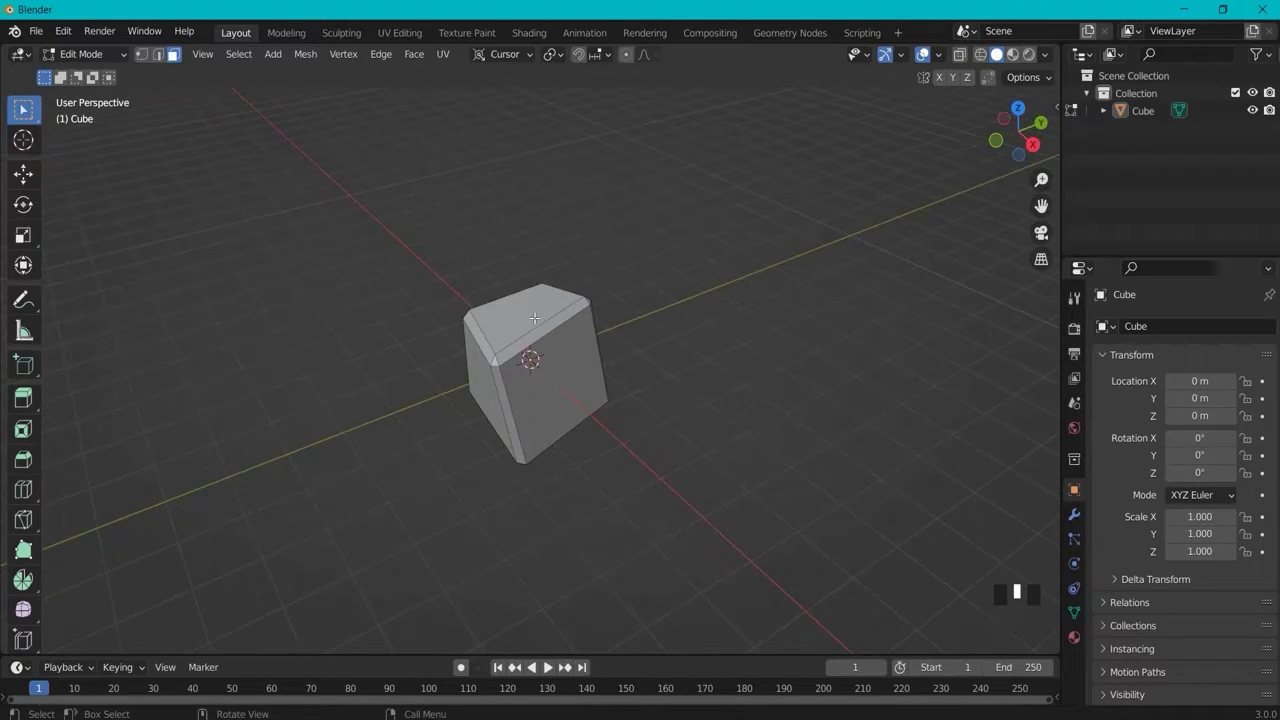
click(530, 317)
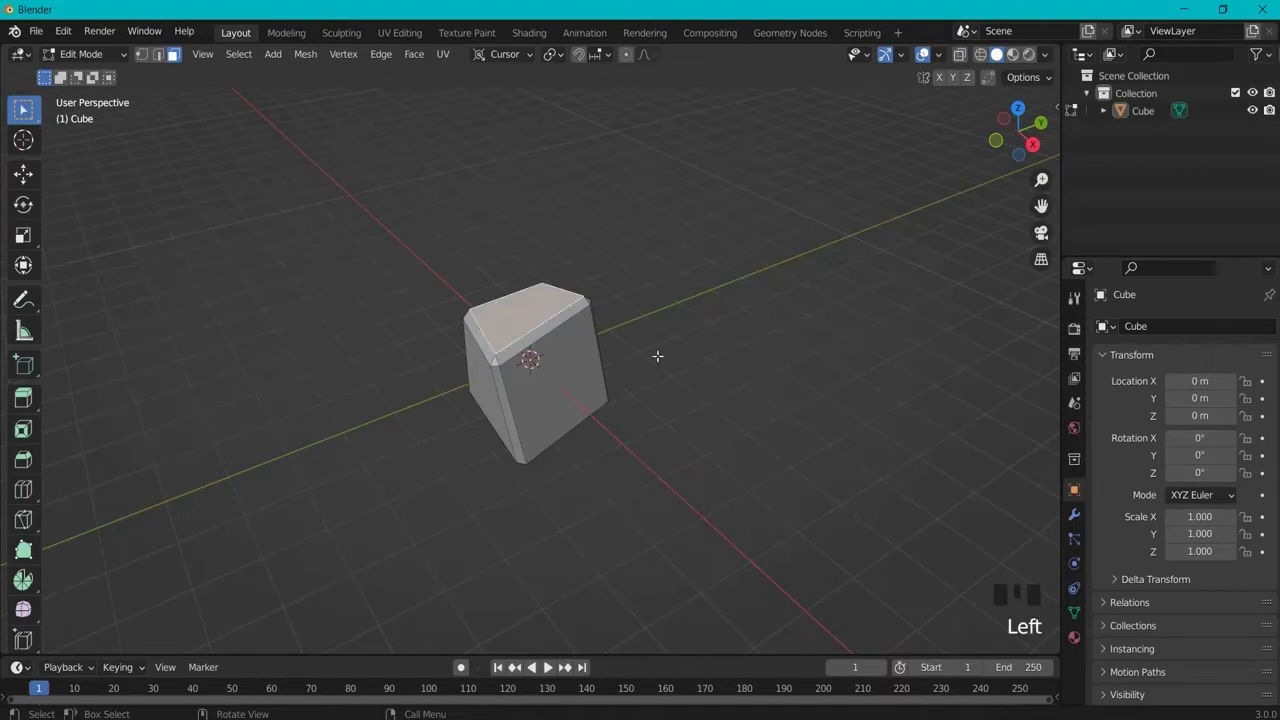
middle_drag(775, 324, 547, 318)
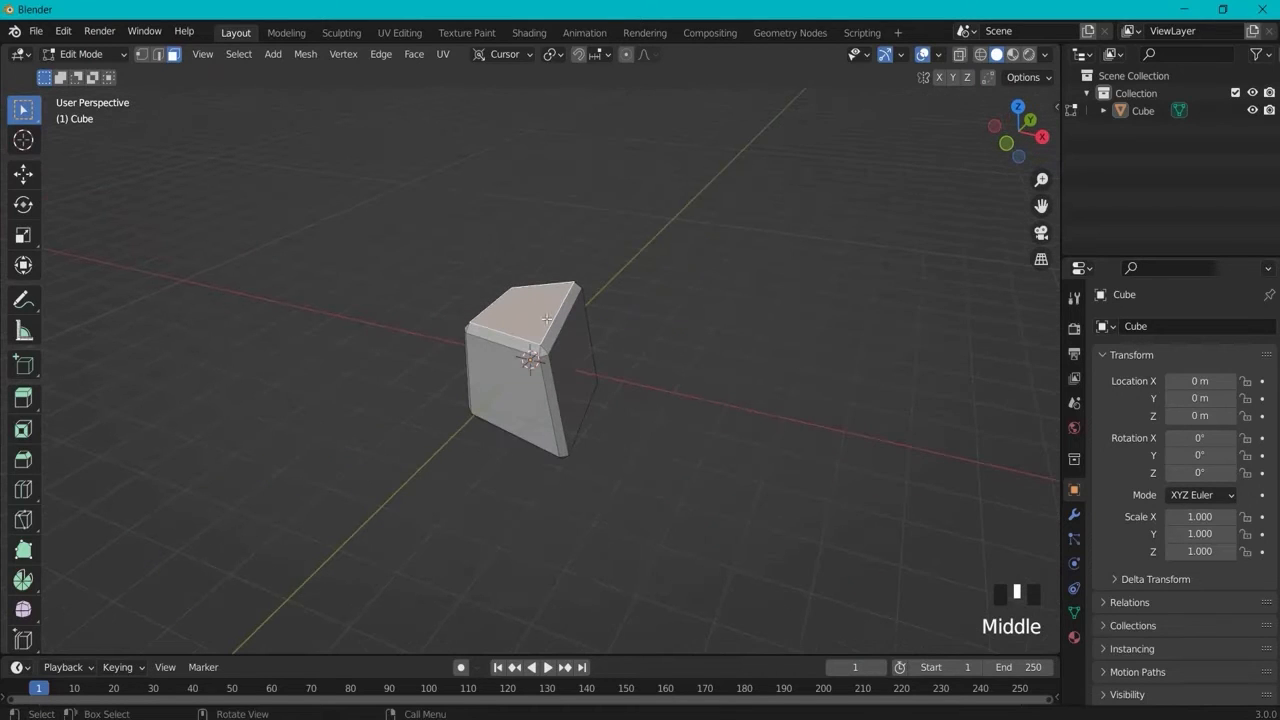
key(e)
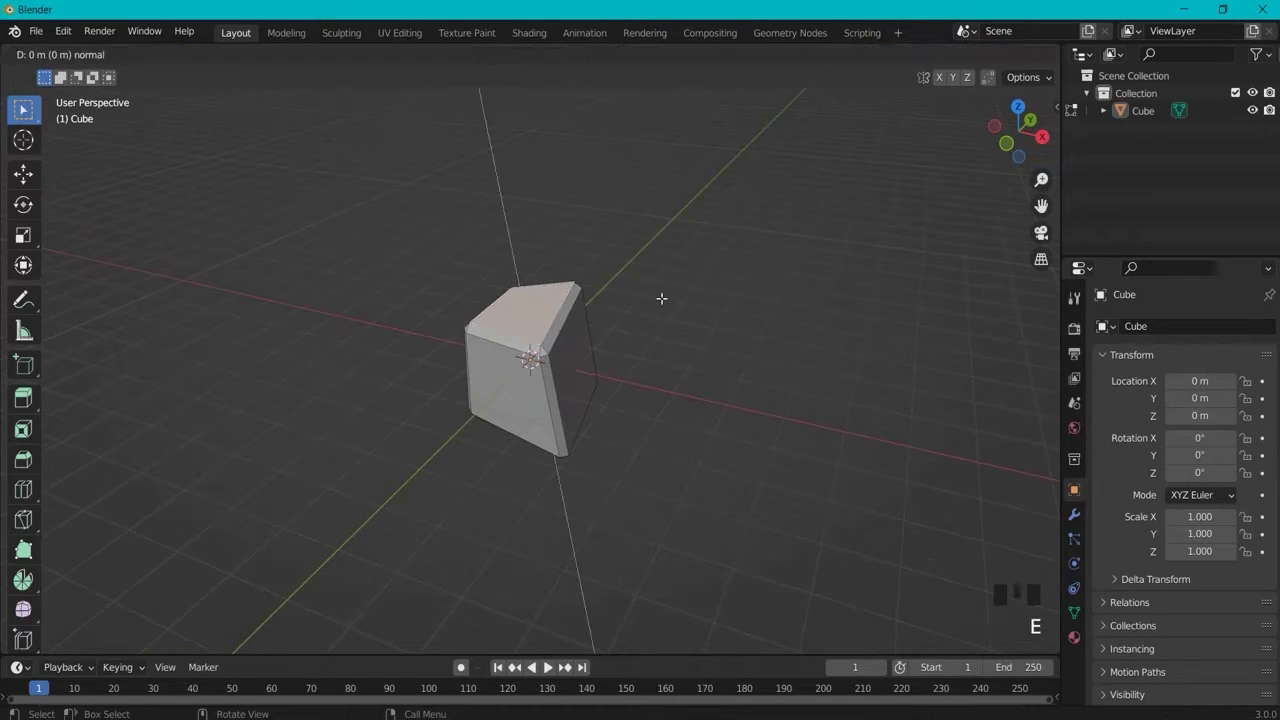
click(622, 217)
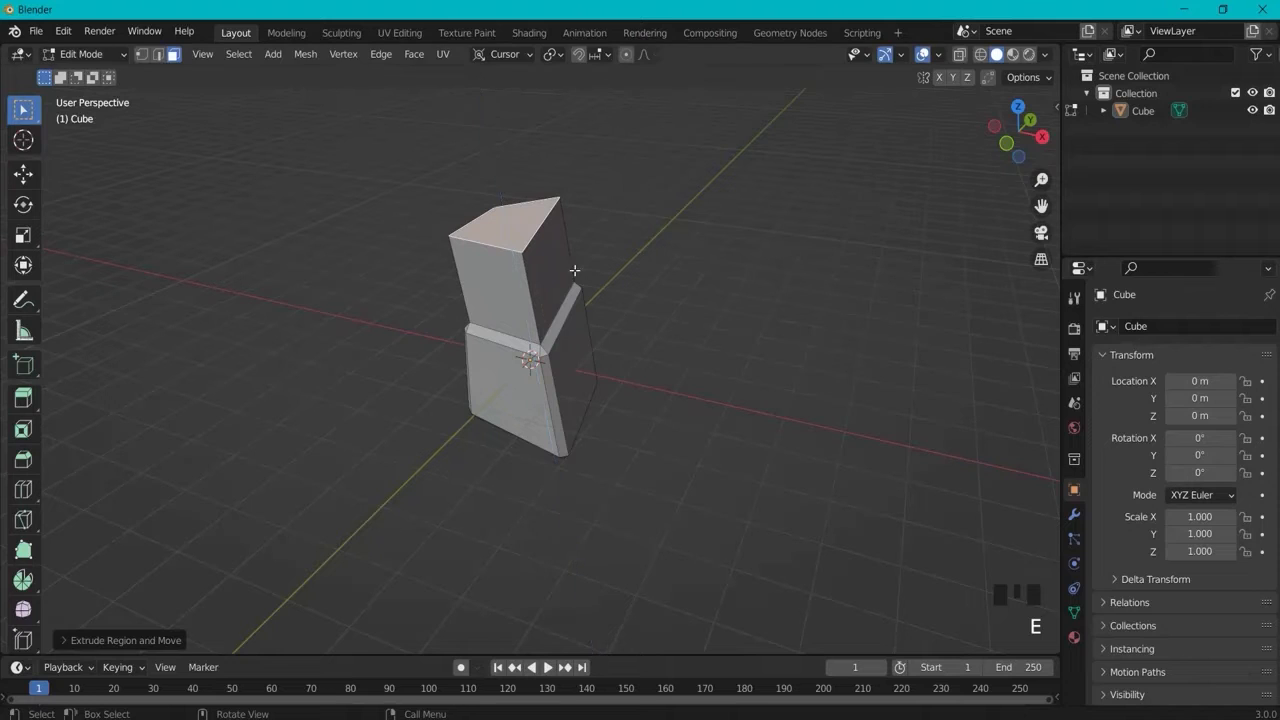
key(e)
click(563, 126)
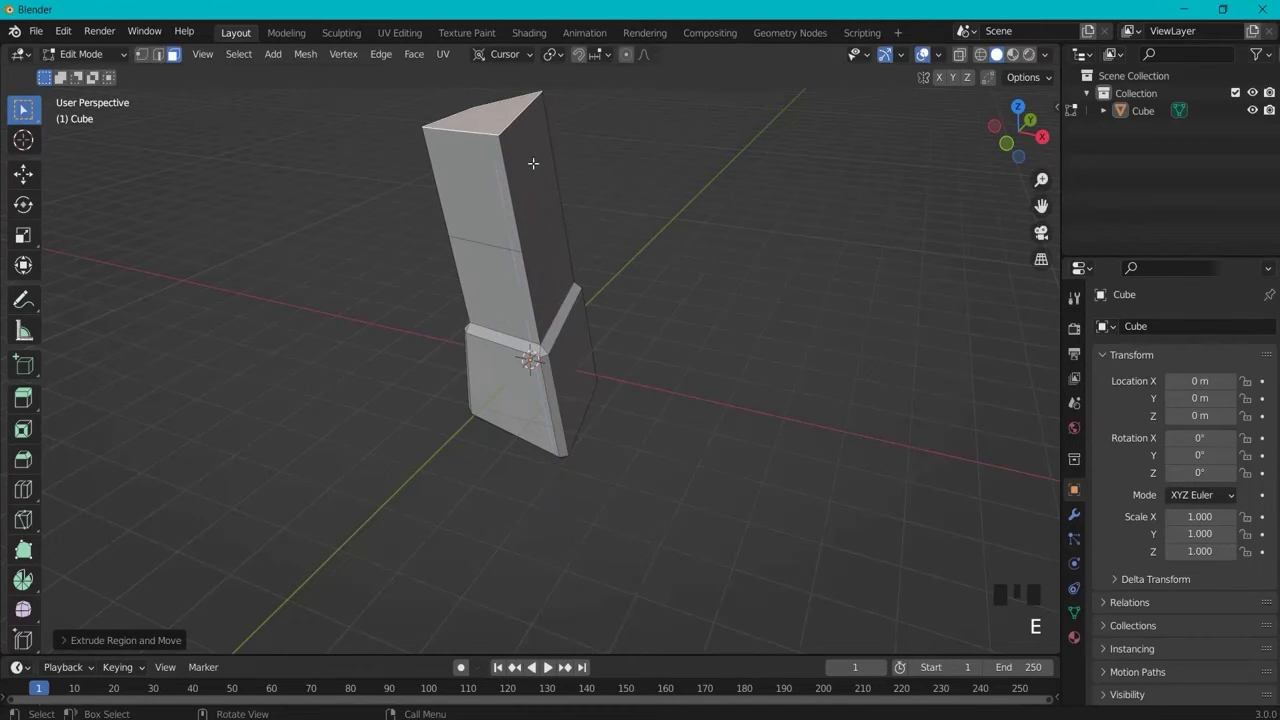
Step: Extrude the +X side face of the column's upper segment outward twice, forming a two-segment horizontal arm
click(532, 163)
key(e)
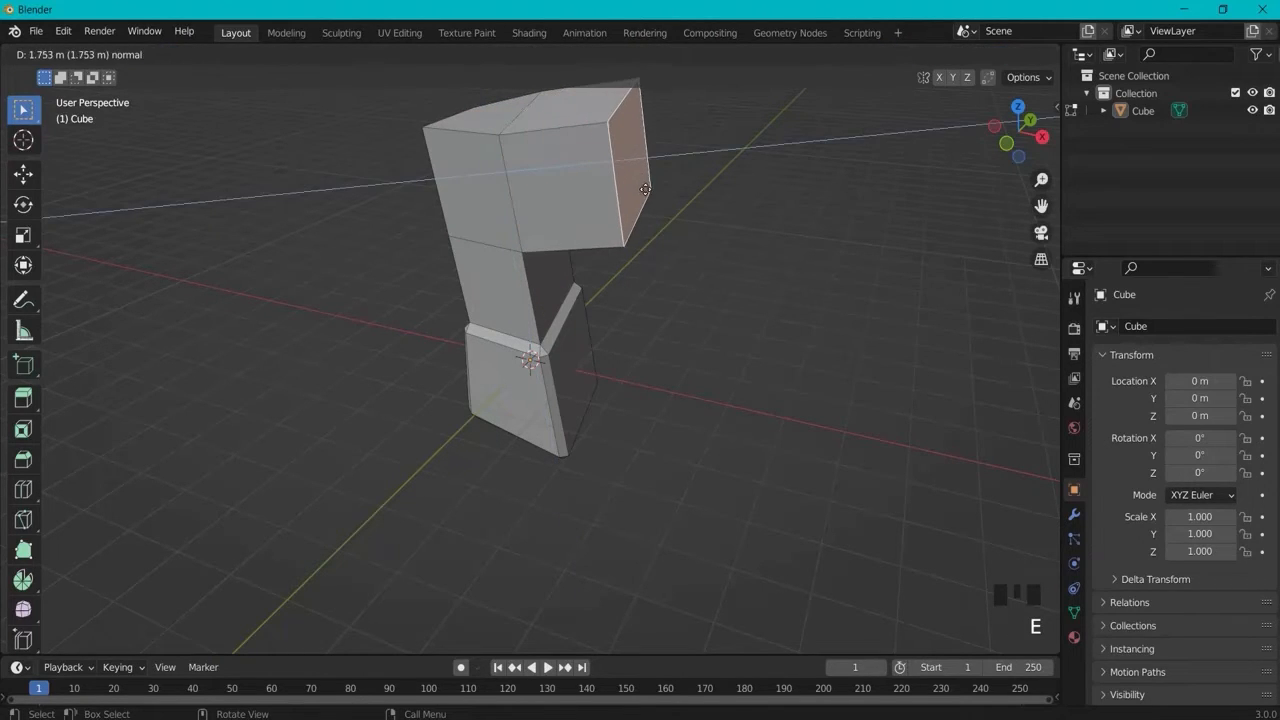
click(650, 190)
key(e)
click(790, 192)
Step: Extrude the underside of the arm's end segment downward, then rotate and scale up the new end face
middle_drag(780, 309, 786, 229)
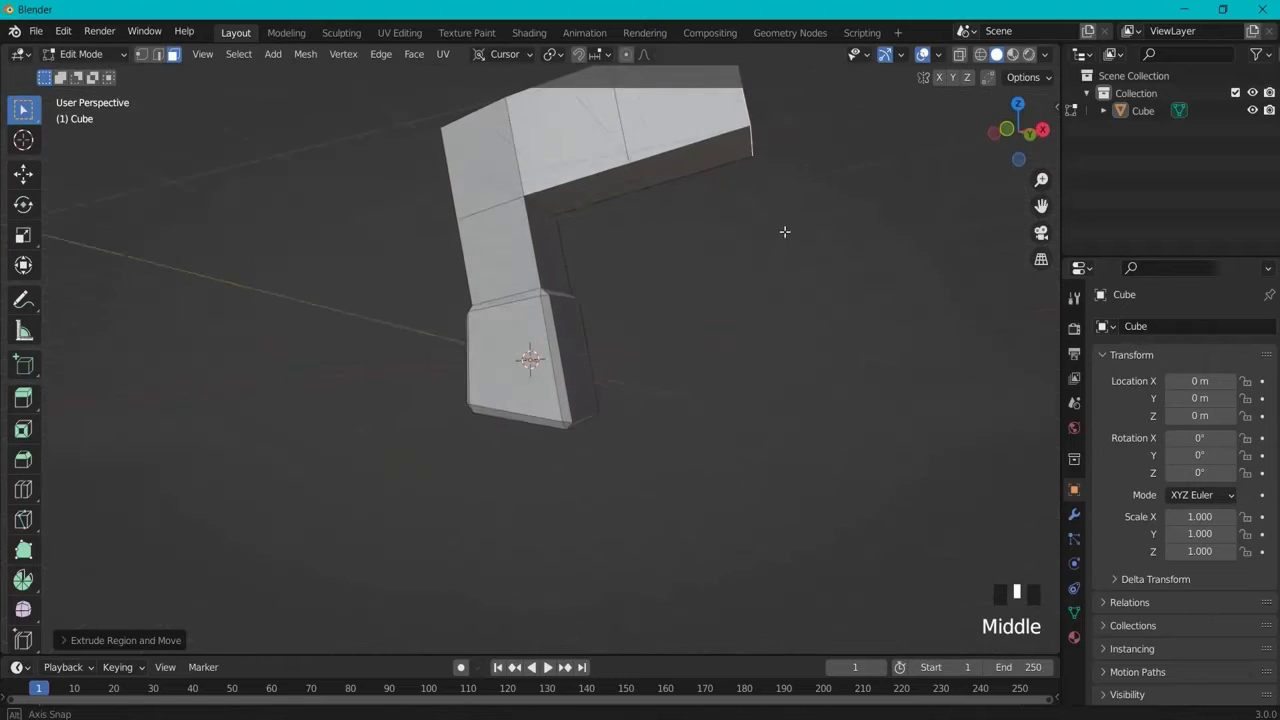
key(e)
click(718, 270)
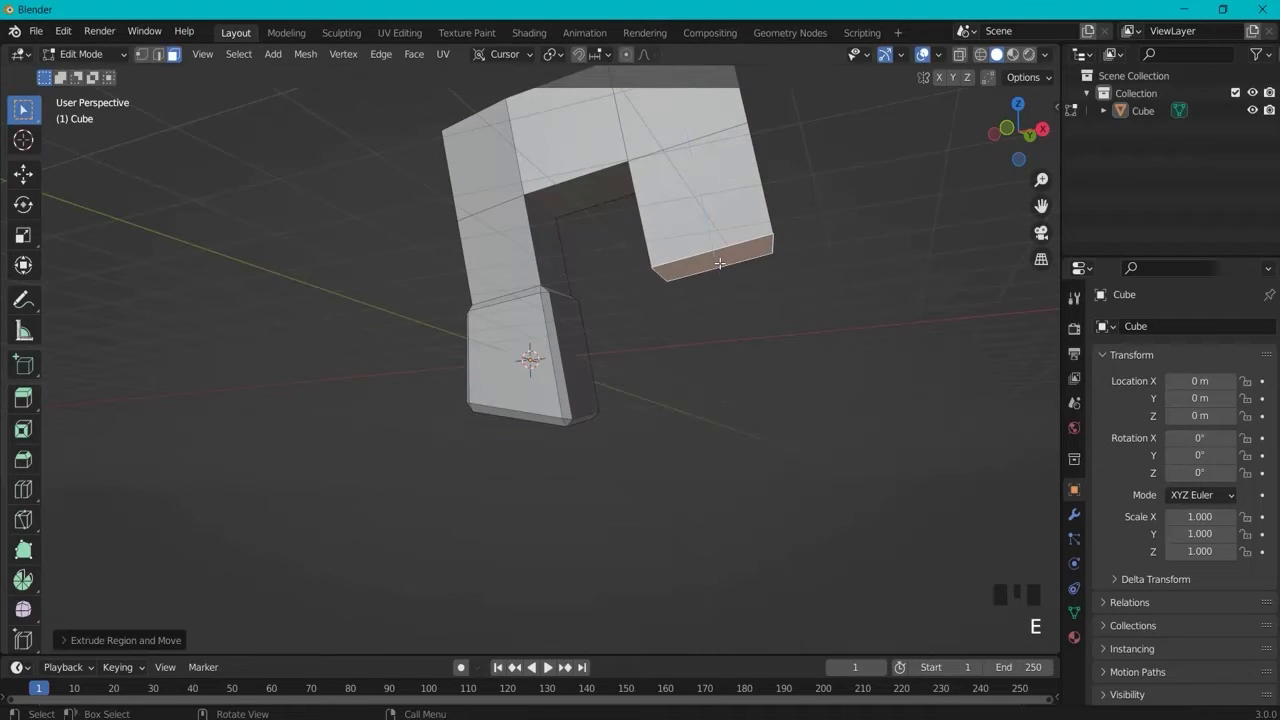
key(r)
click(721, 268)
Step: Extrude the widened end face further downward, scale it down and rotate it slightly
key(e)
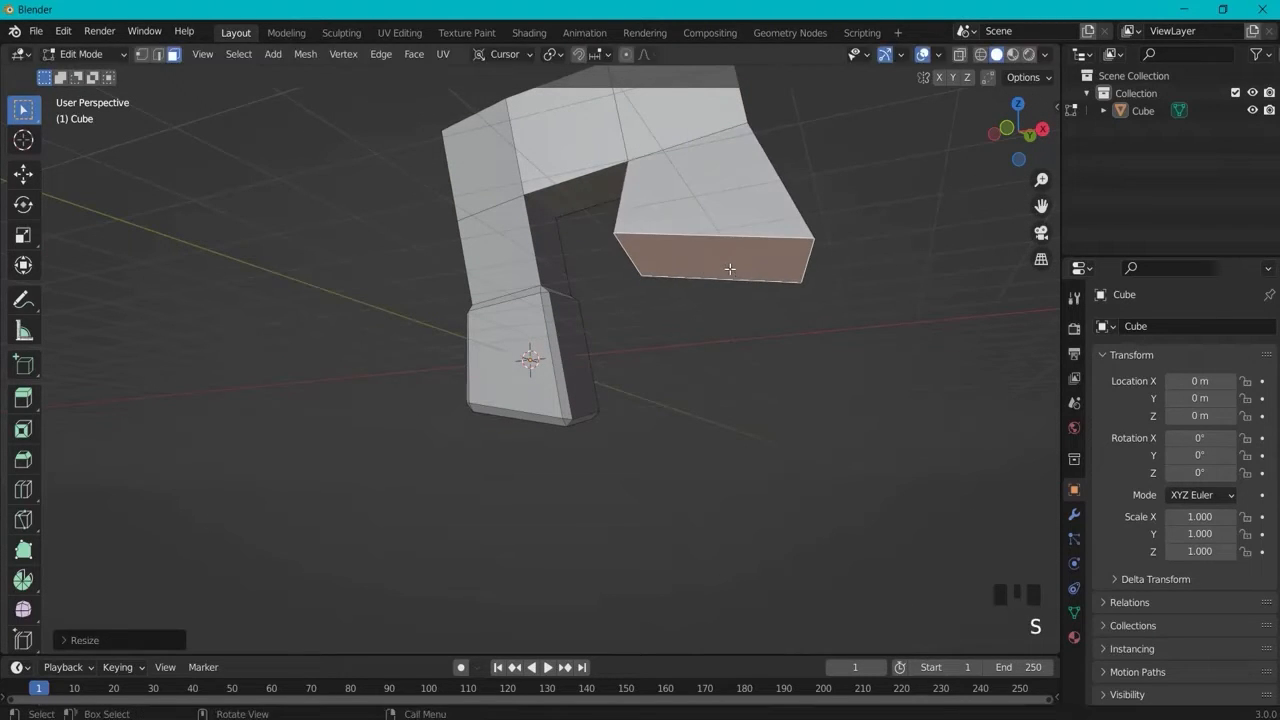
click(731, 333)
key(s)
click(719, 332)
key(r)
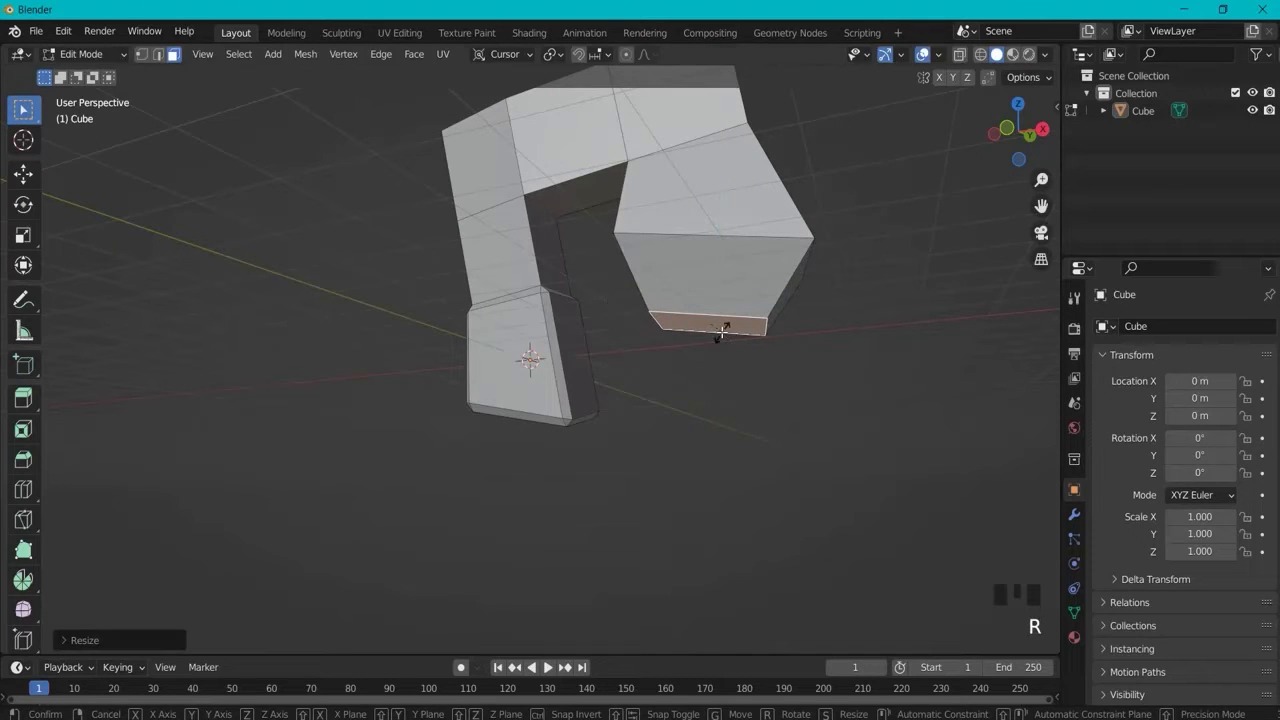
click(725, 333)
Step: Extrude the lower end face, rotate it to level it, and extrude it again by about 0.69 m
middle_drag(815, 335, 826, 368)
key(e)
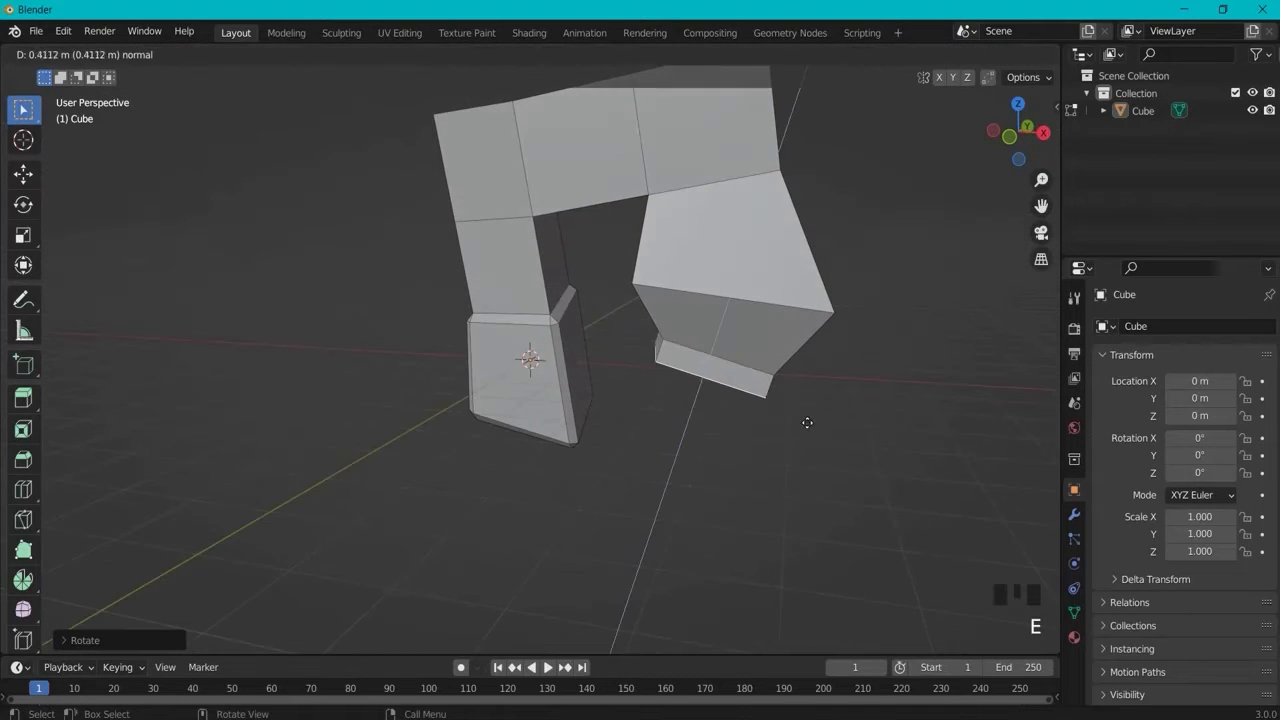
click(806, 440)
key(r)
click(826, 421)
key(e)
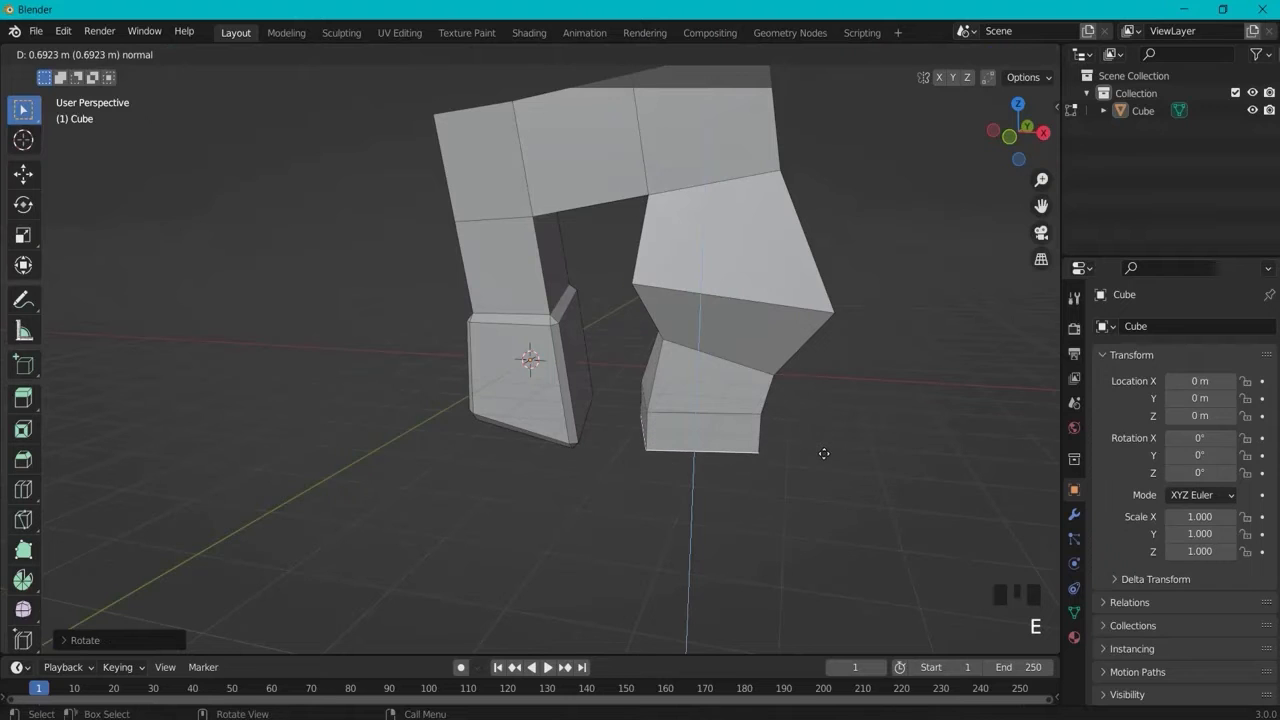
click(824, 452)
Step: Select the front face of the first column's upper segment and switch to Object Mode
mouse_move(790, 403)
middle_down()
mouse_move(804, 376)
mouse_move(826, 371)
mouse_move(778, 388)
middle_up()
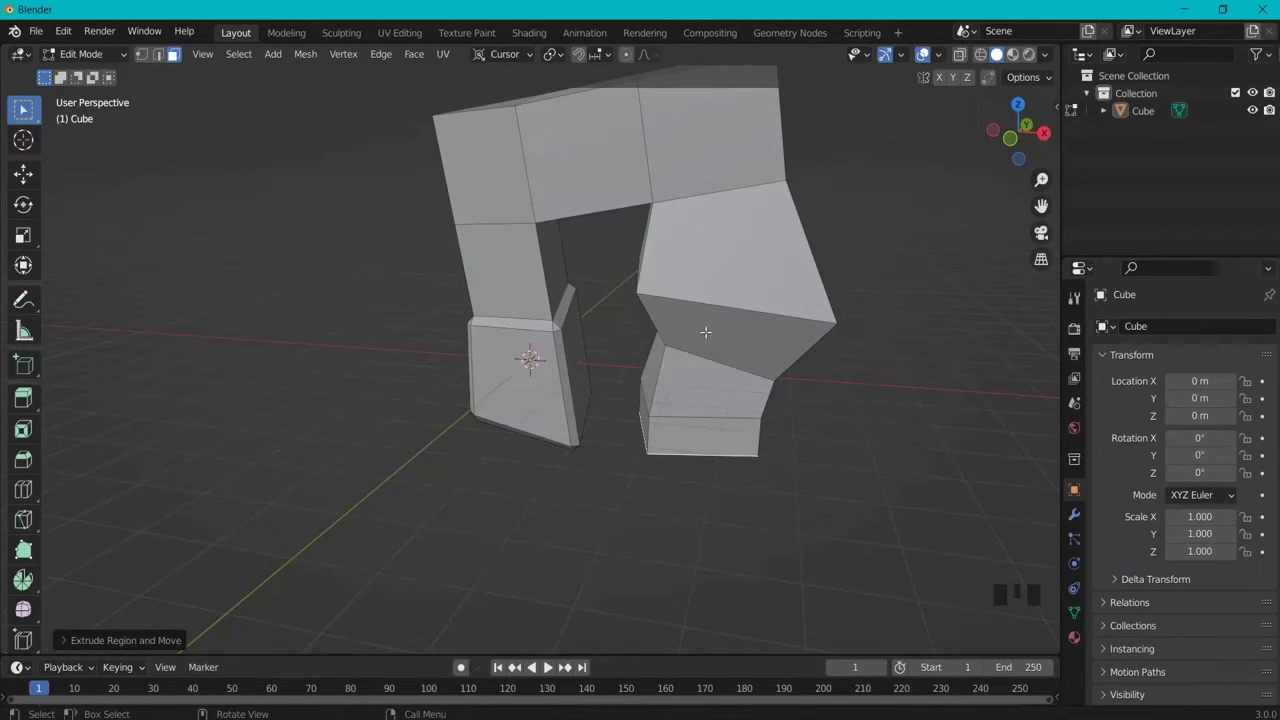
drag(603, 253, 591, 282)
click(502, 170)
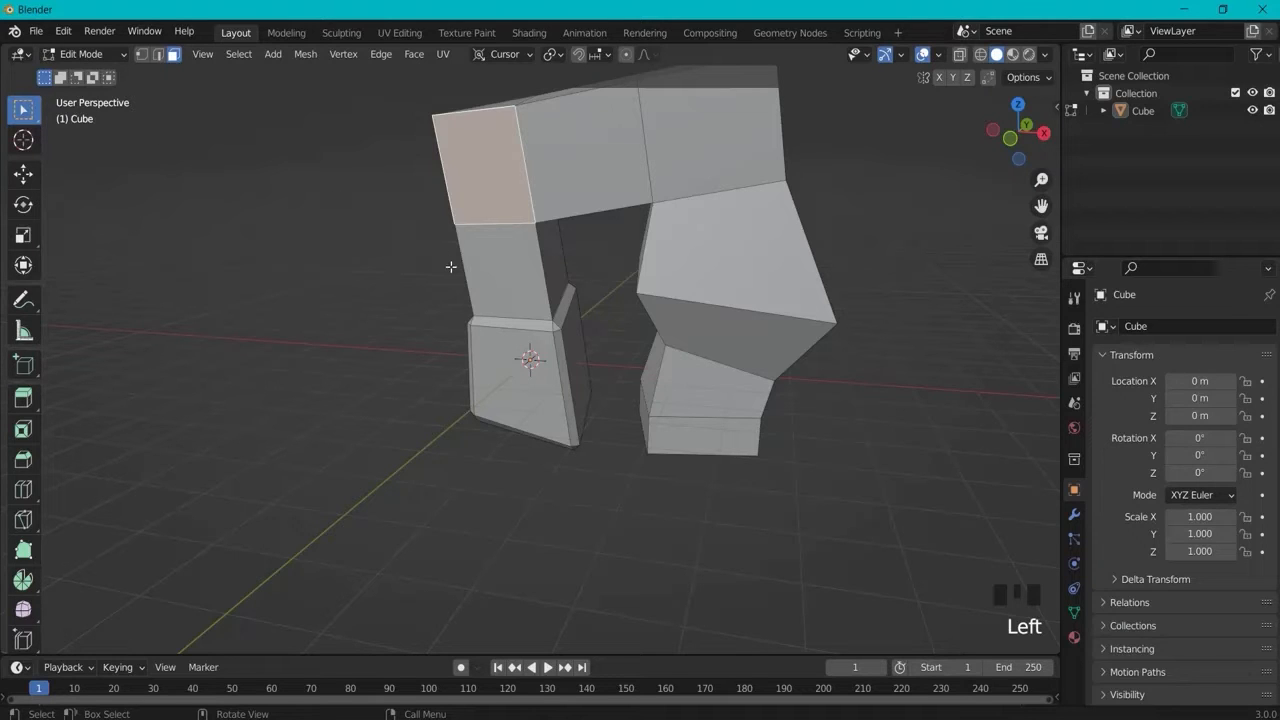
shift+middle_drag(847, 295, 809, 343)
click(78, 54)
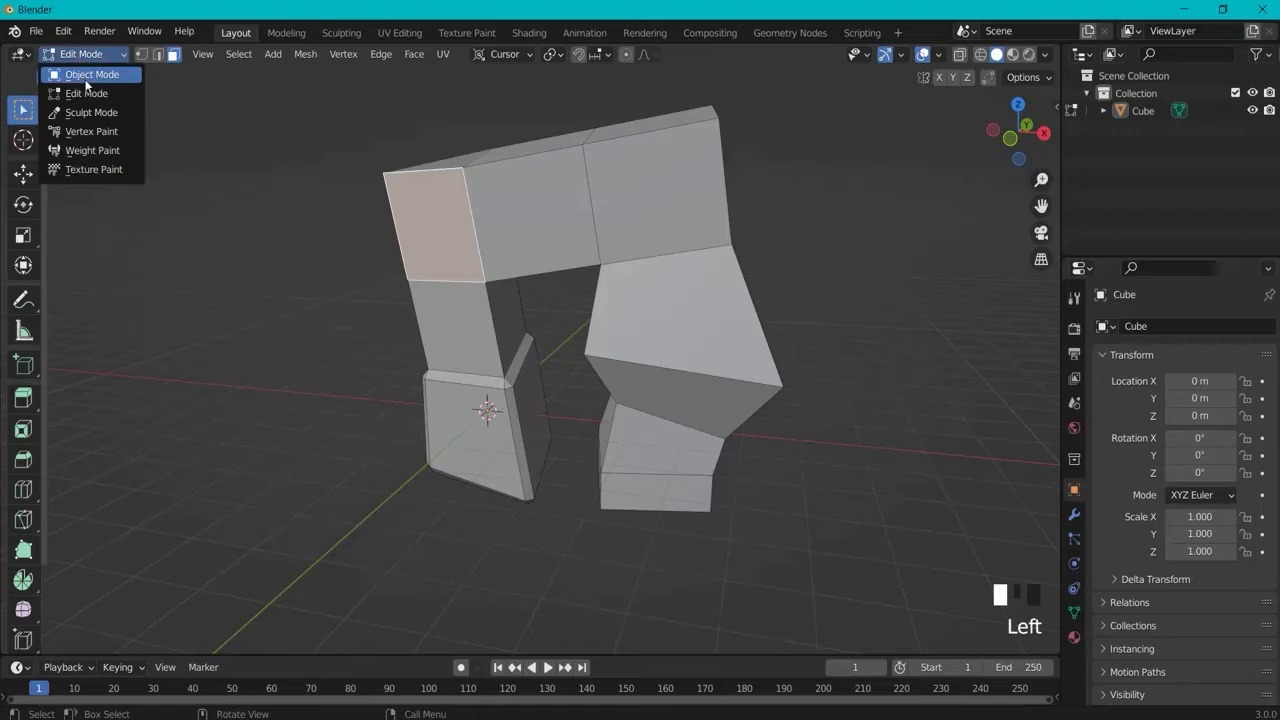
click(88, 75)
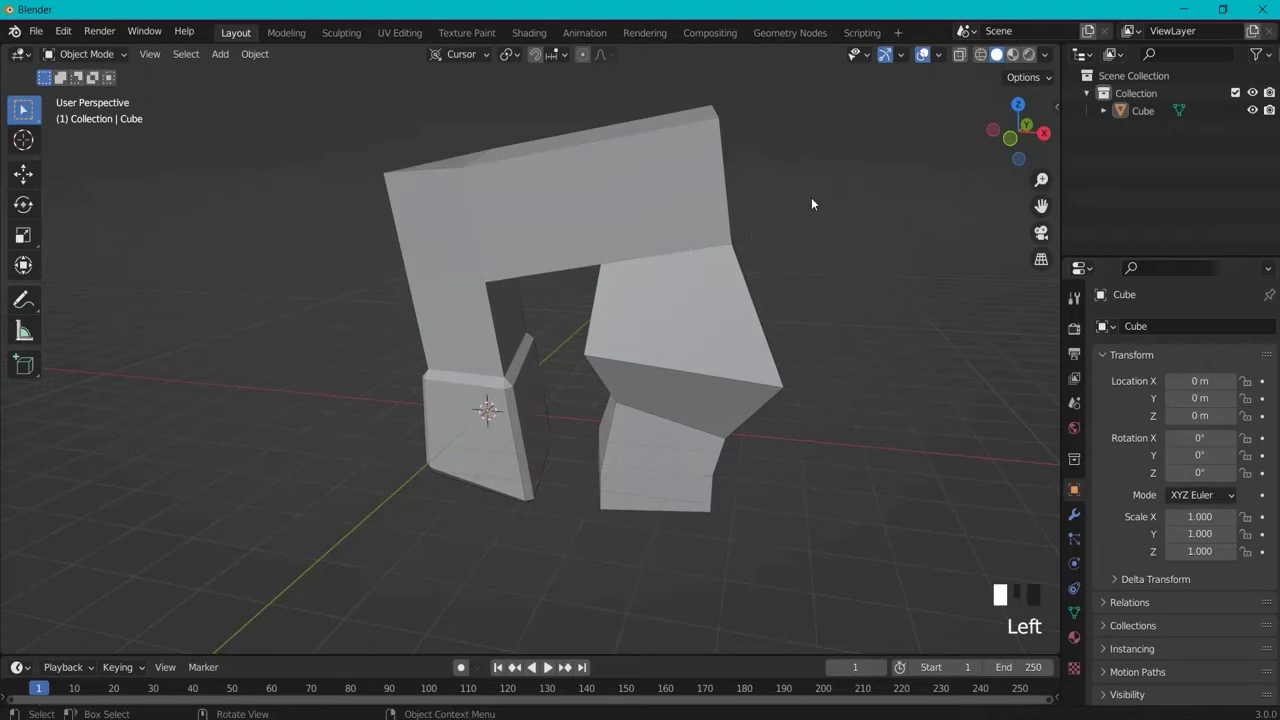
Step: Examine the model in the front, right, left, back, top and bottom orthographic views
key(KP_1)
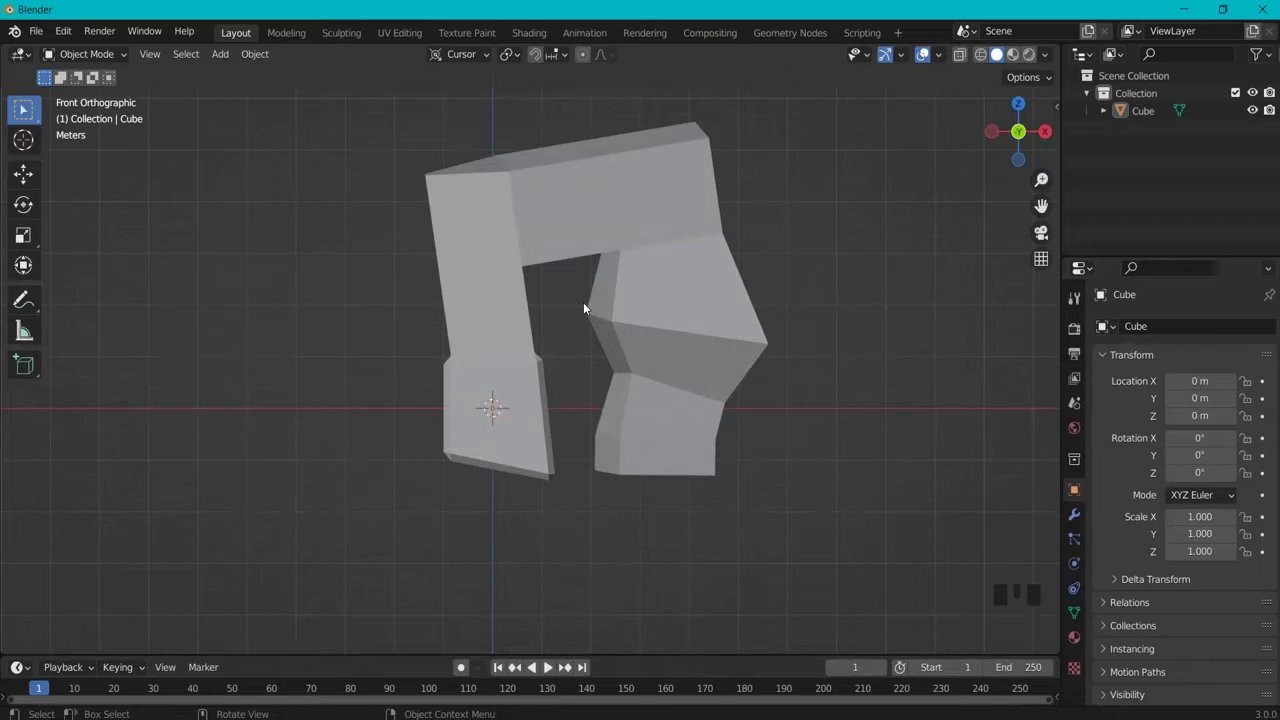
key(KP_3)
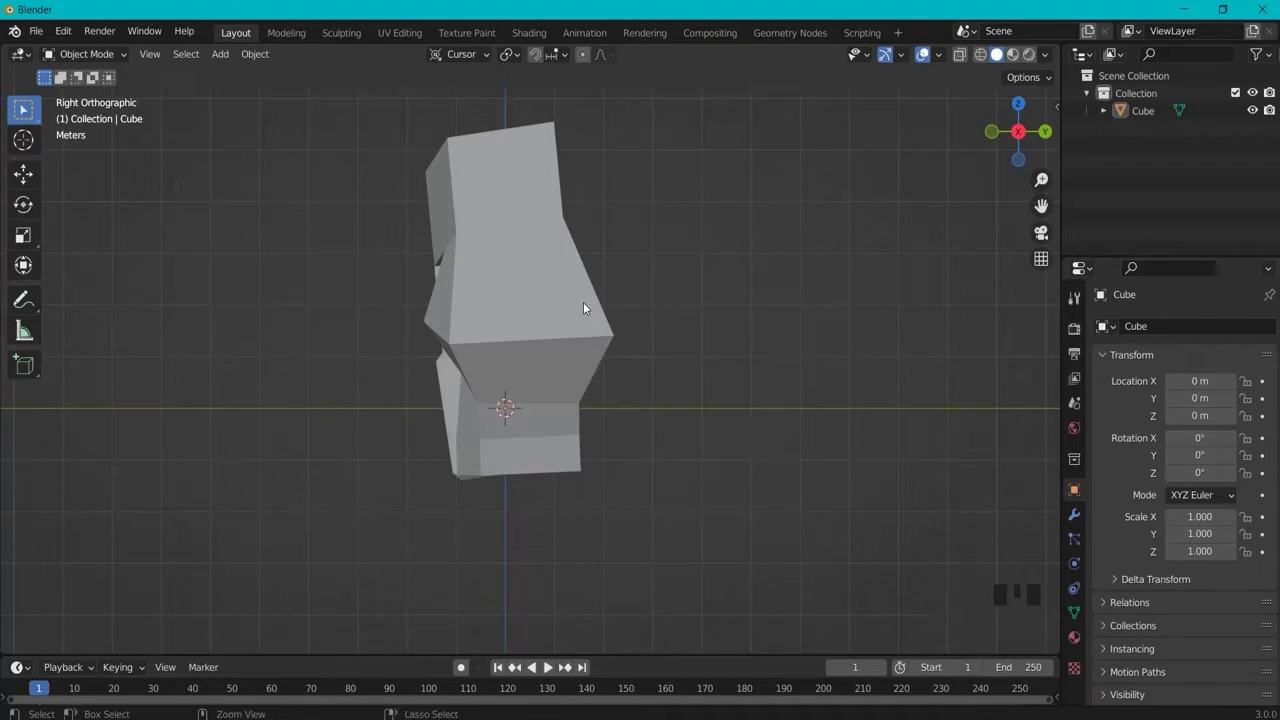
key(ctrl+KP_3)
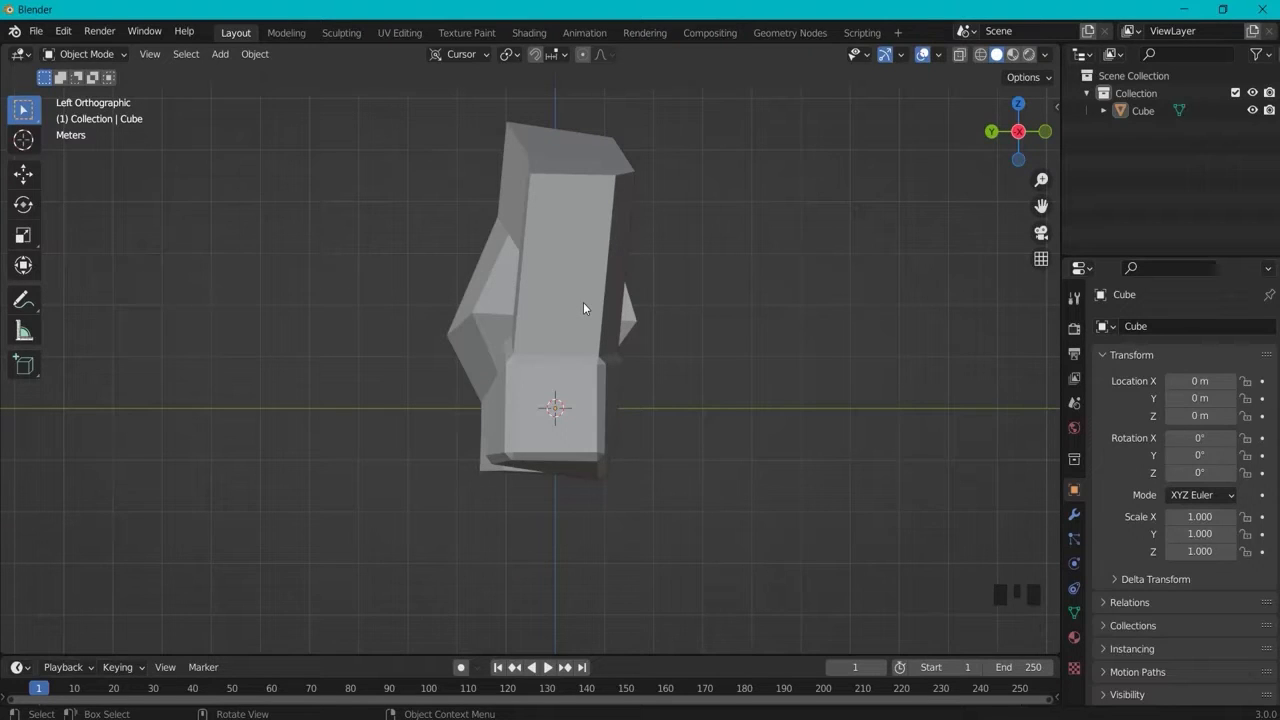
key(KP_1)
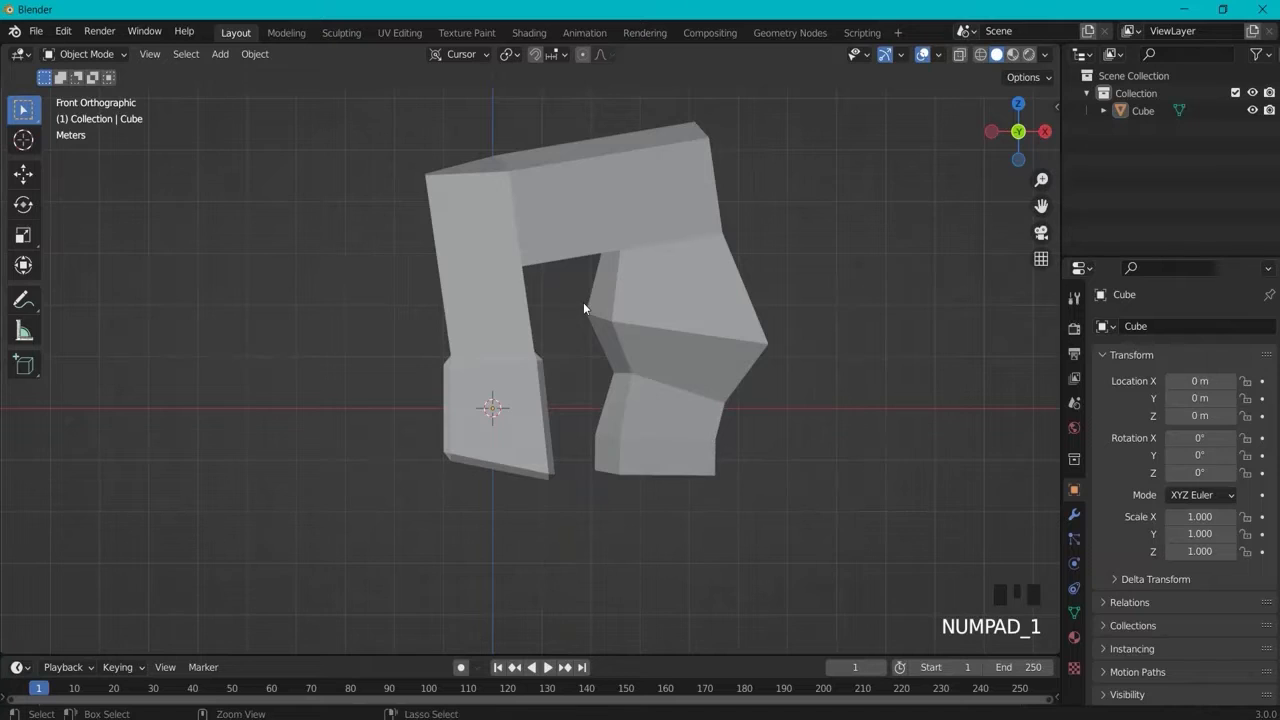
key(ctrl+KP_1)
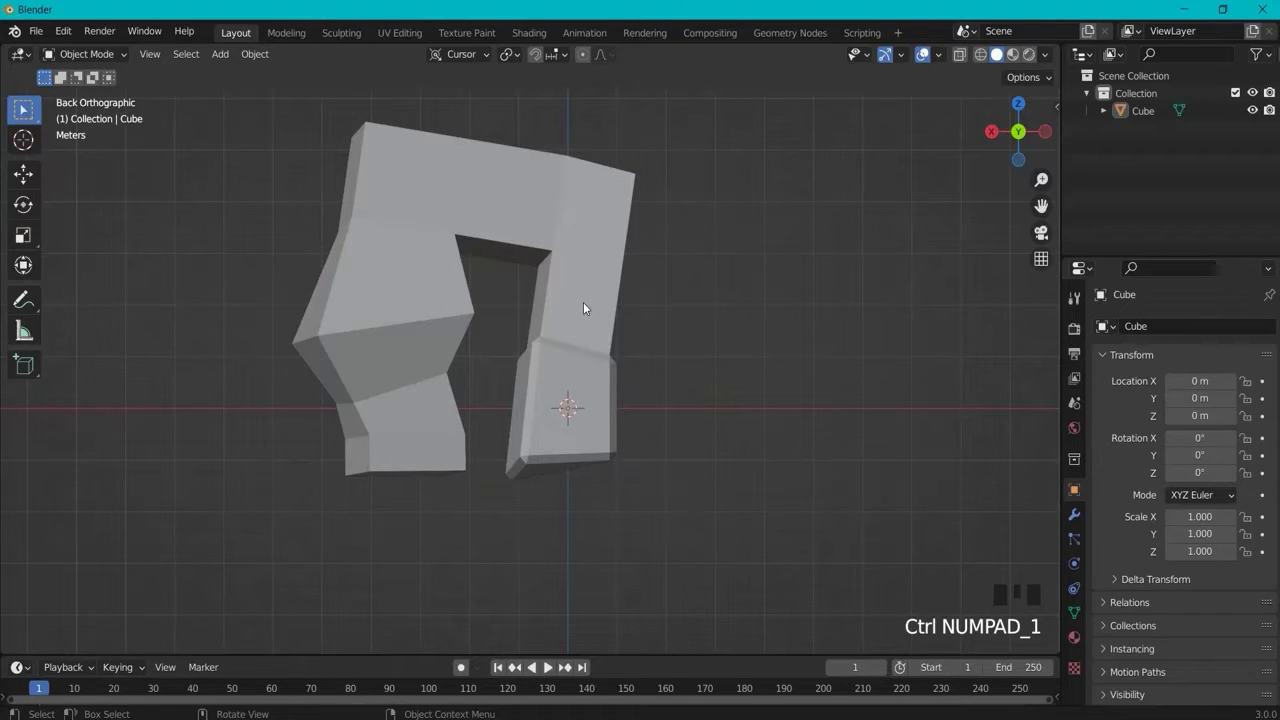
key(KP_7)
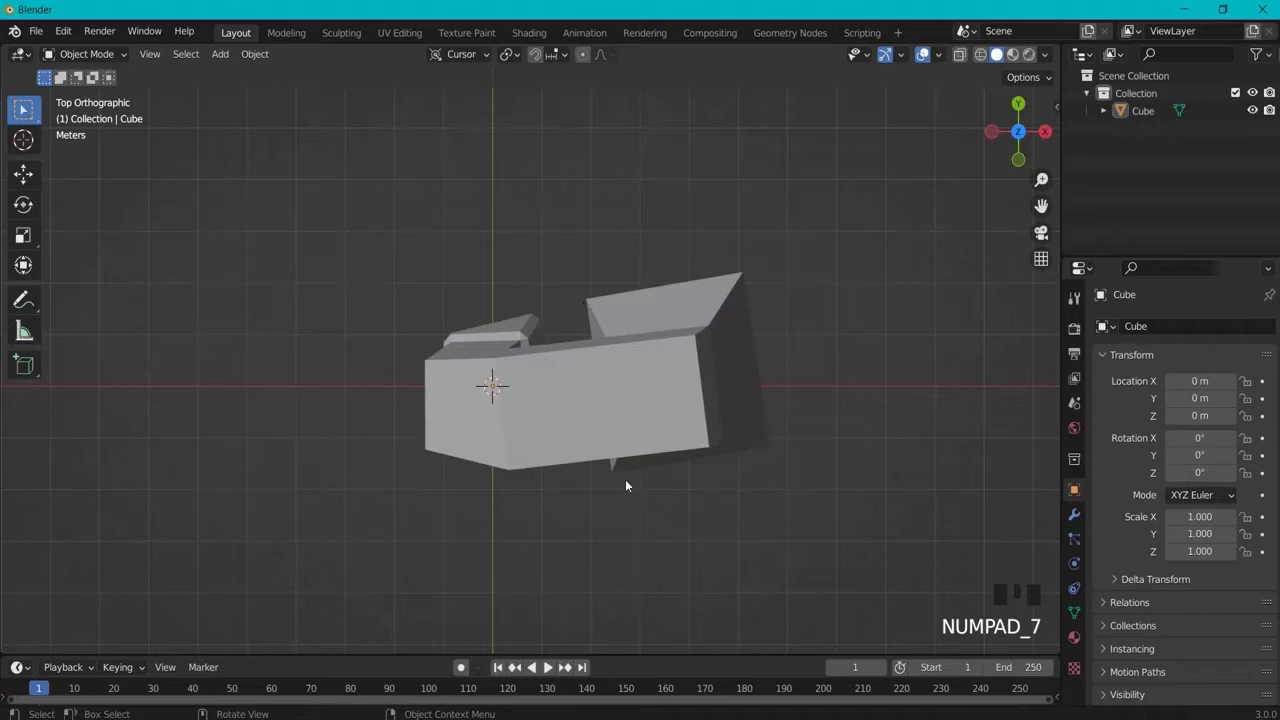
key(ctrl+KP_7)
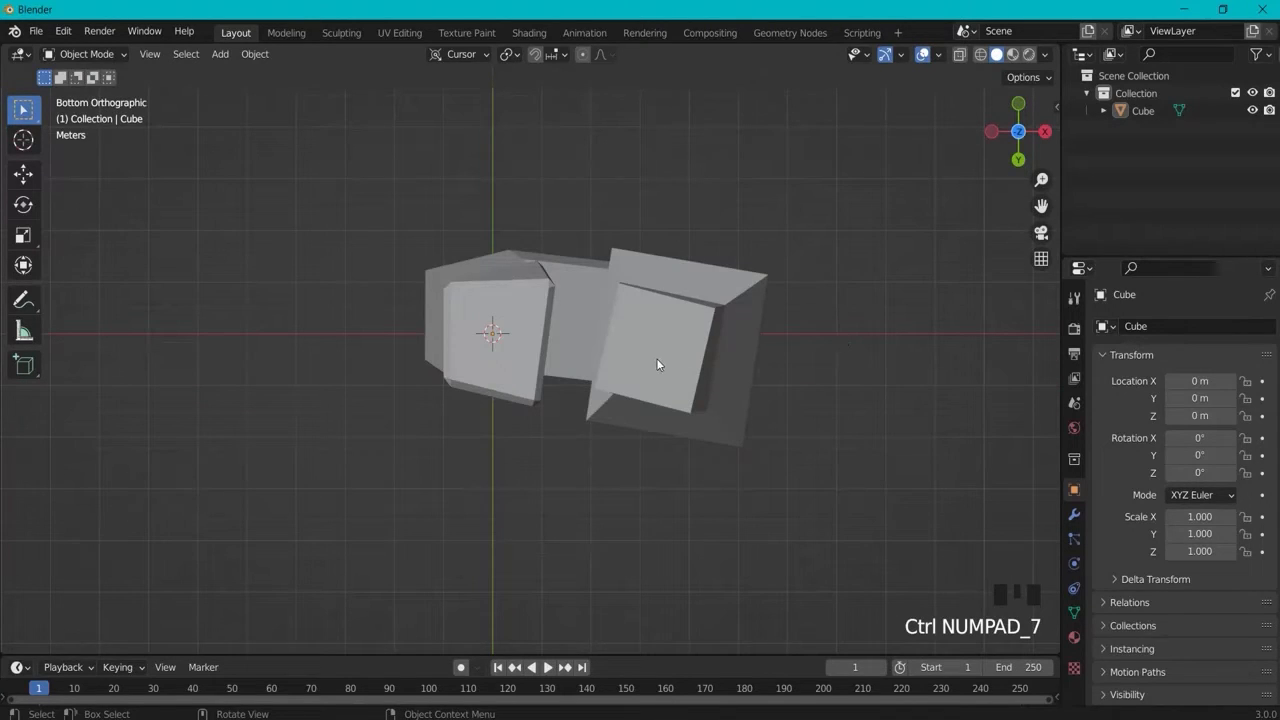
key(KP_1)
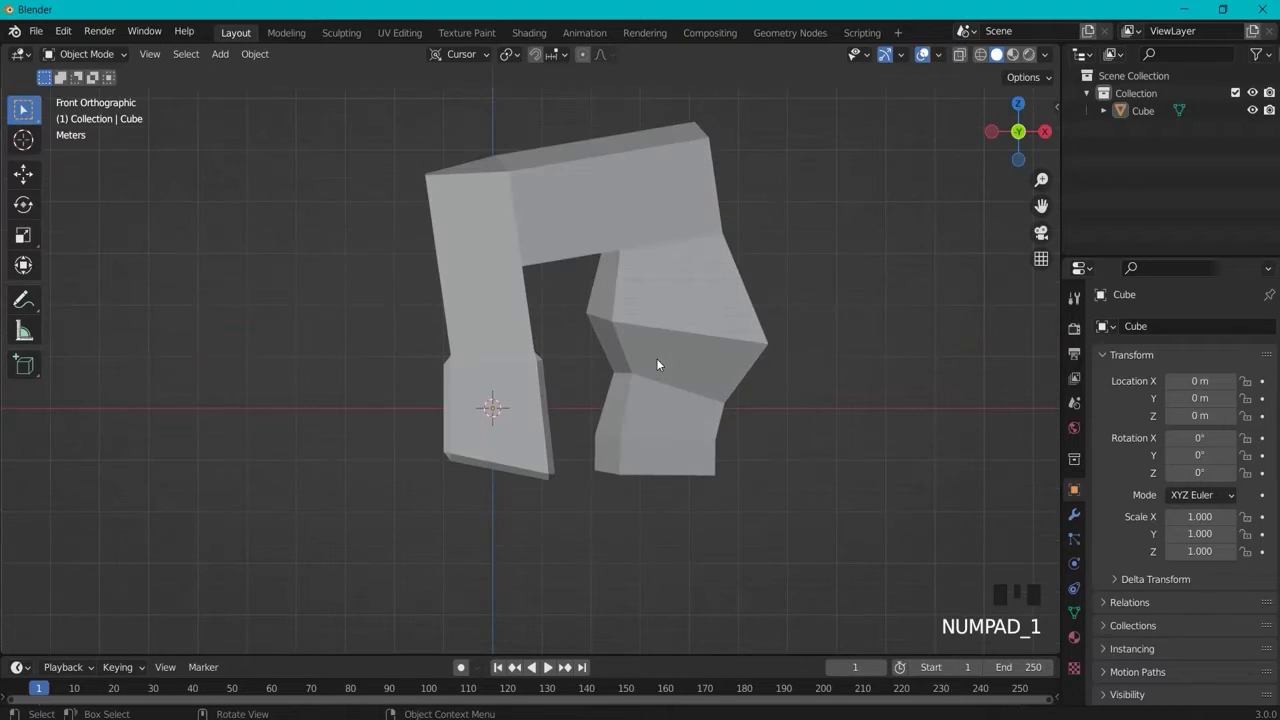
key(KP_3)
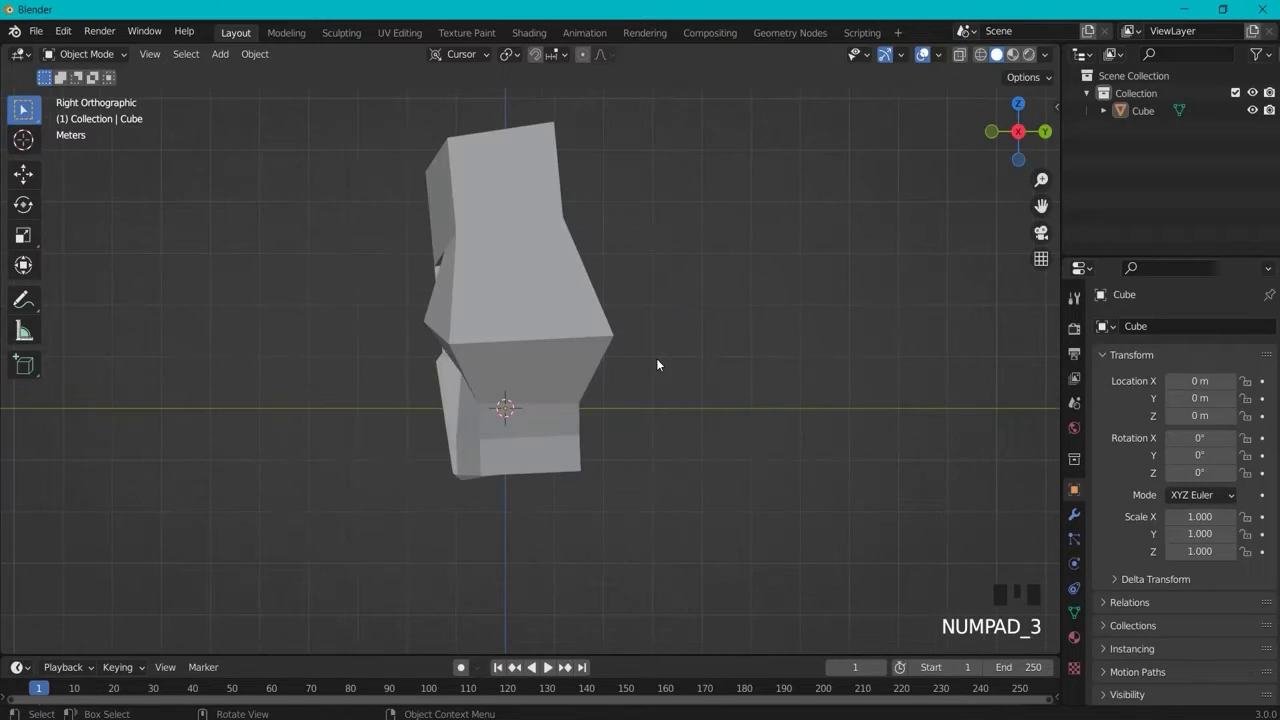
middle_drag(843, 240, 537, 197)
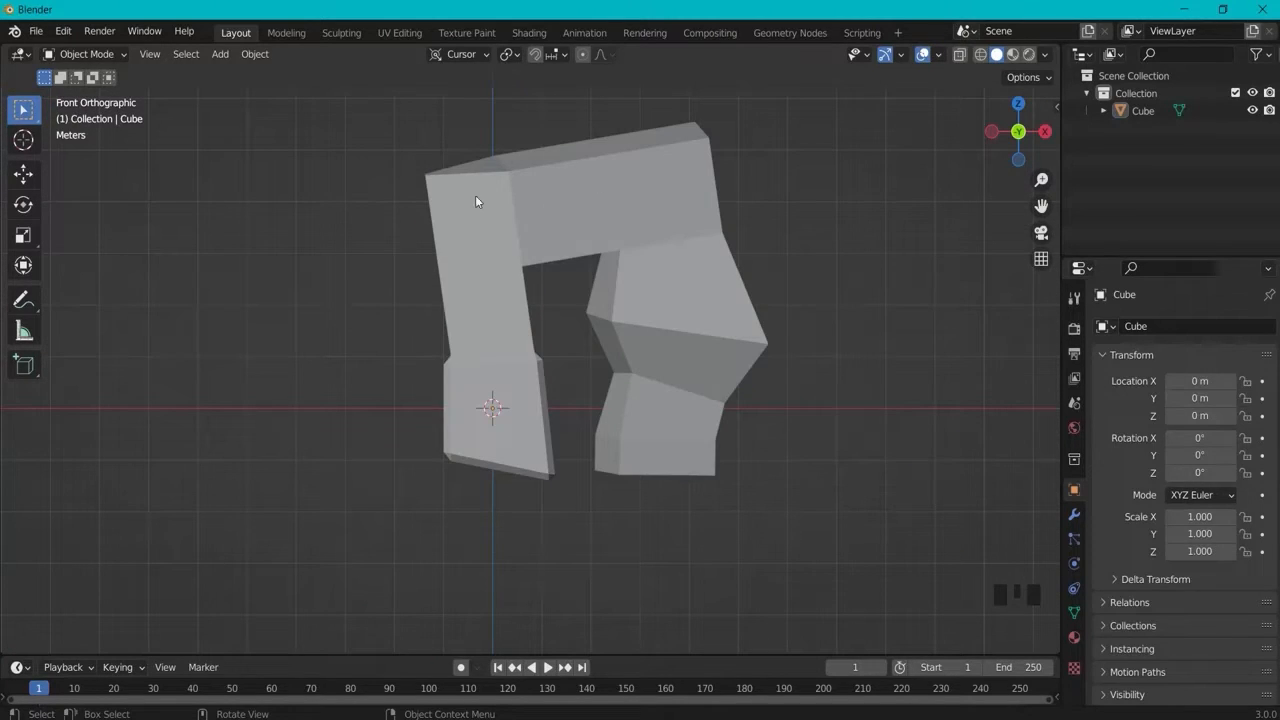
Step: Select the reshaped cube object and toggle between Edit Mode and Object Mode
click(621, 192)
key(Tab)
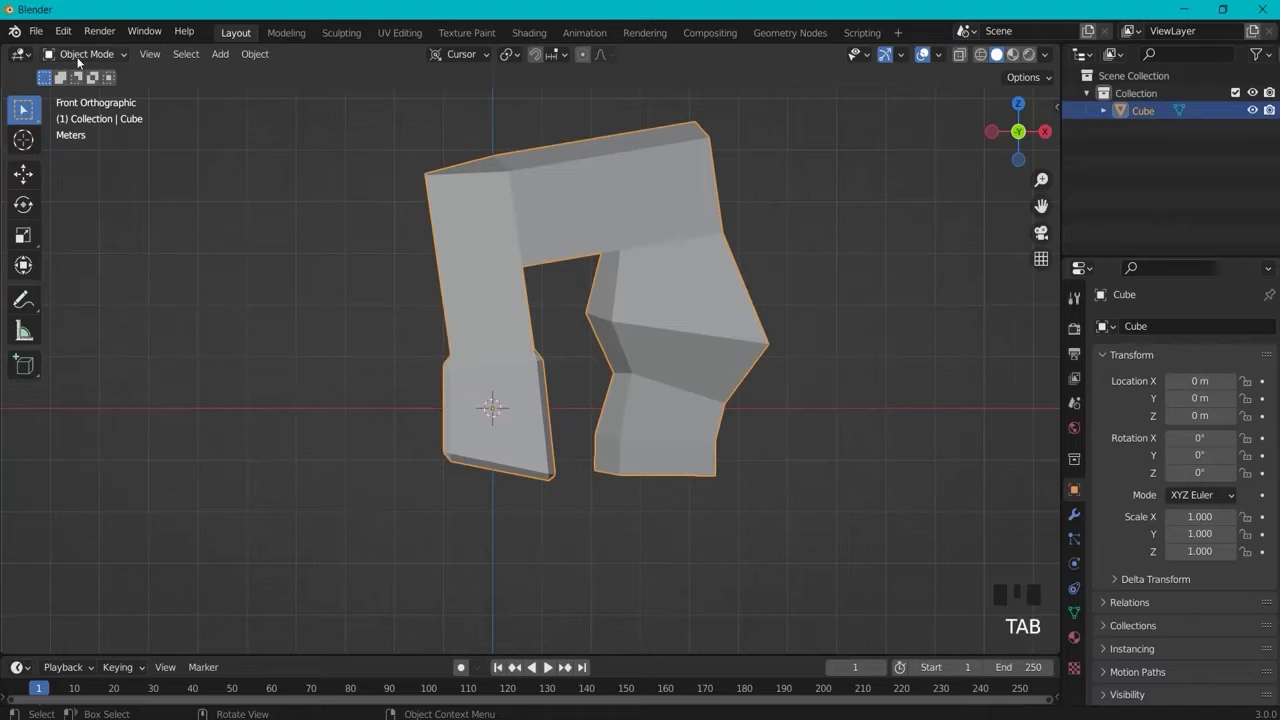
Step: Put the reshaped cube into Edit Mode and switch to vertex selection
click(78, 62)
click(82, 82)
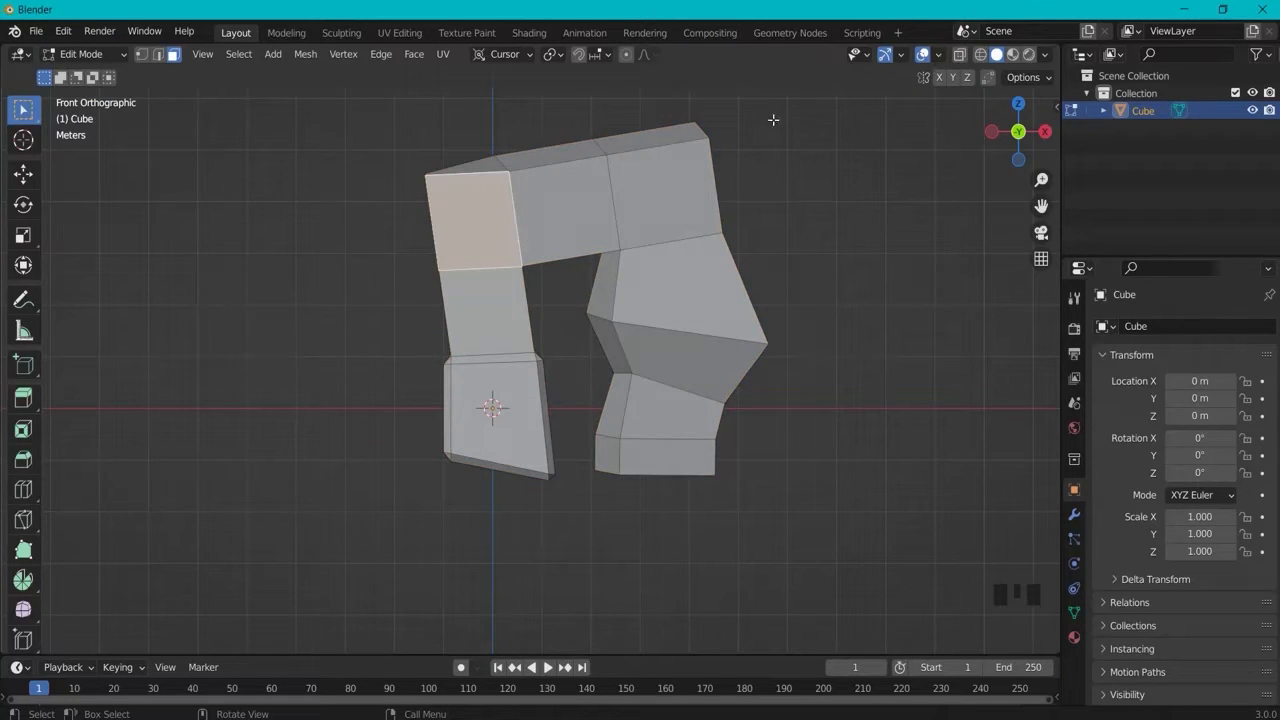
shift+middle_drag(773, 120, 705, 421)
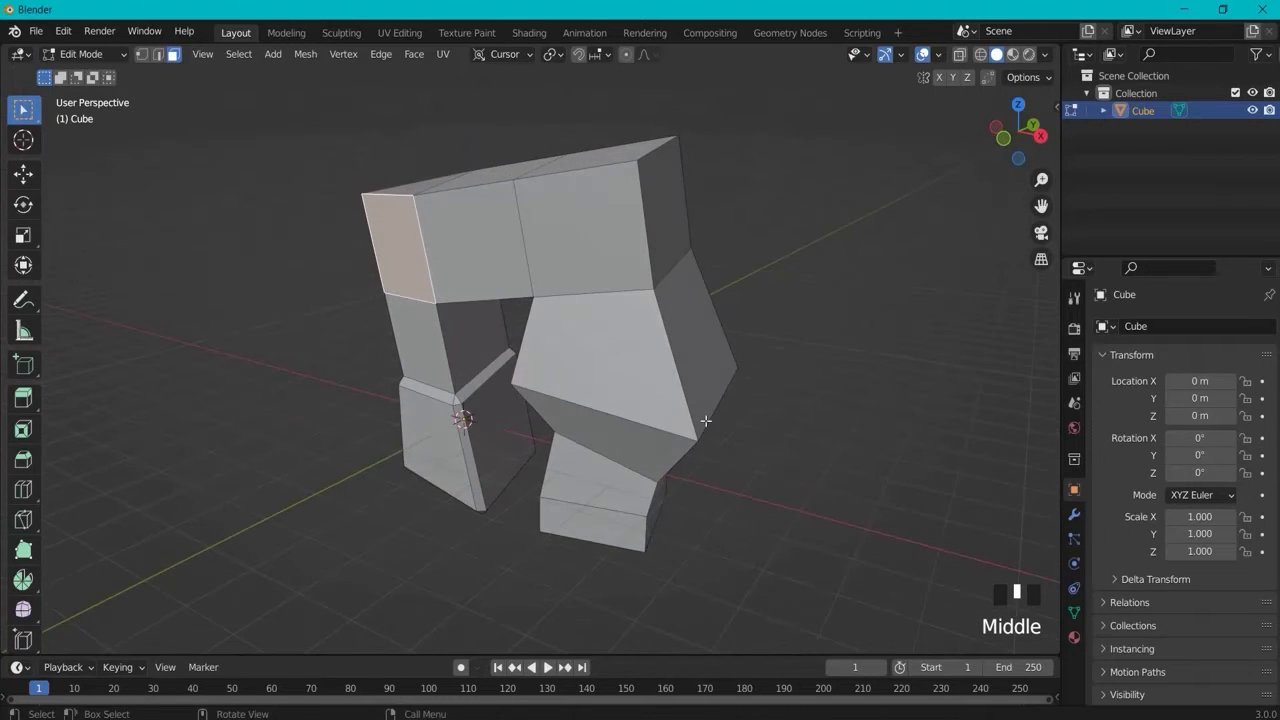
click(142, 55)
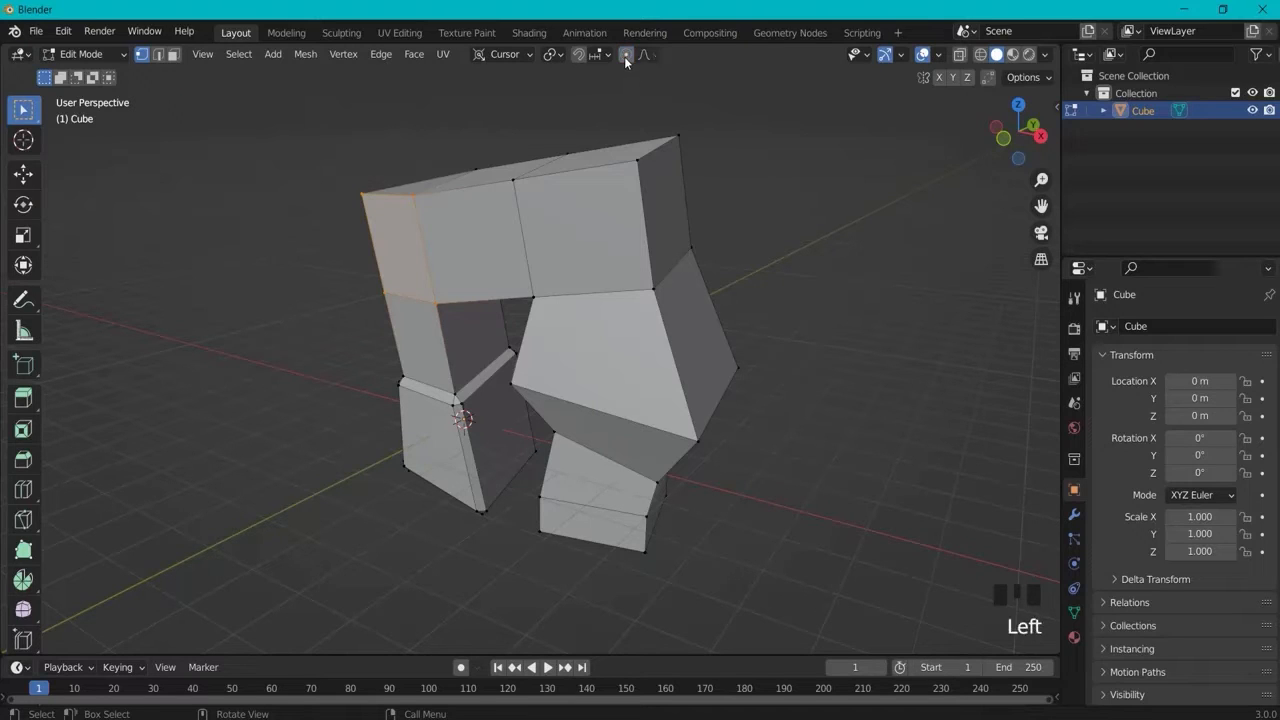
Step: Turn on proportional editing and move the second leg's widest front corner vertex, with the influence size set to about 3.45 m
click(696, 441)
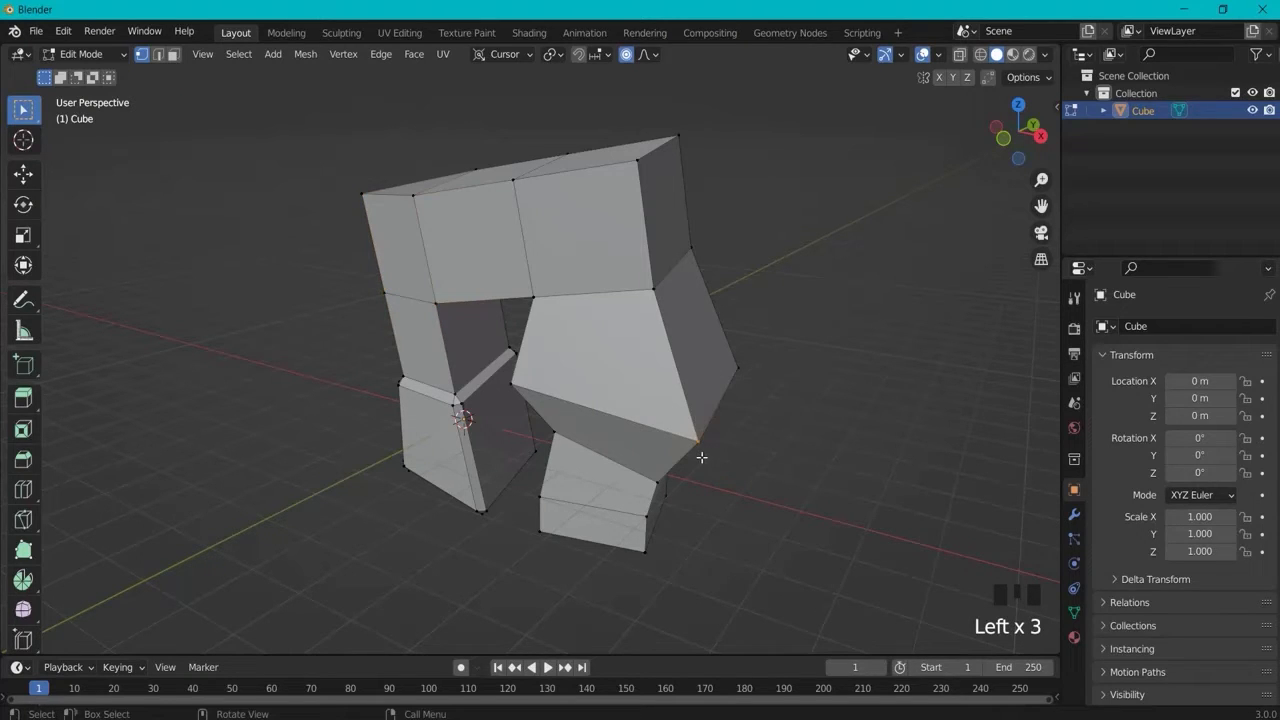
key(g)
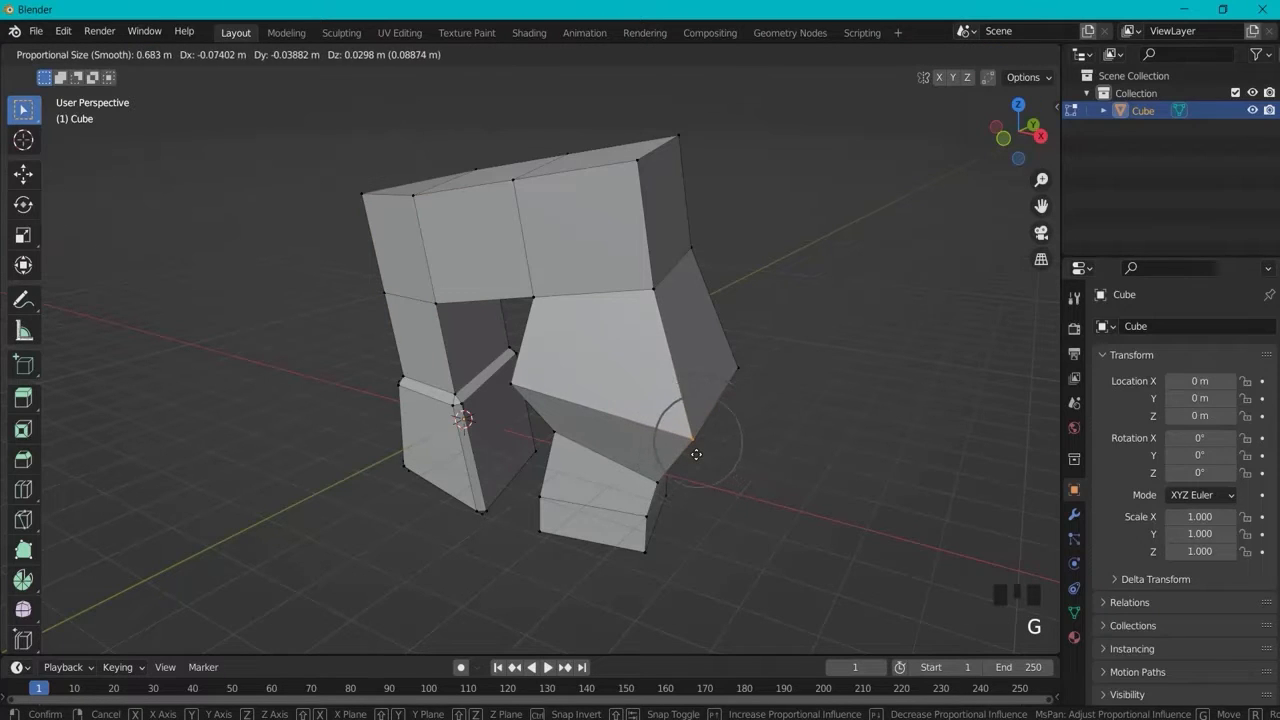
scroll(700, 453, down, 10)
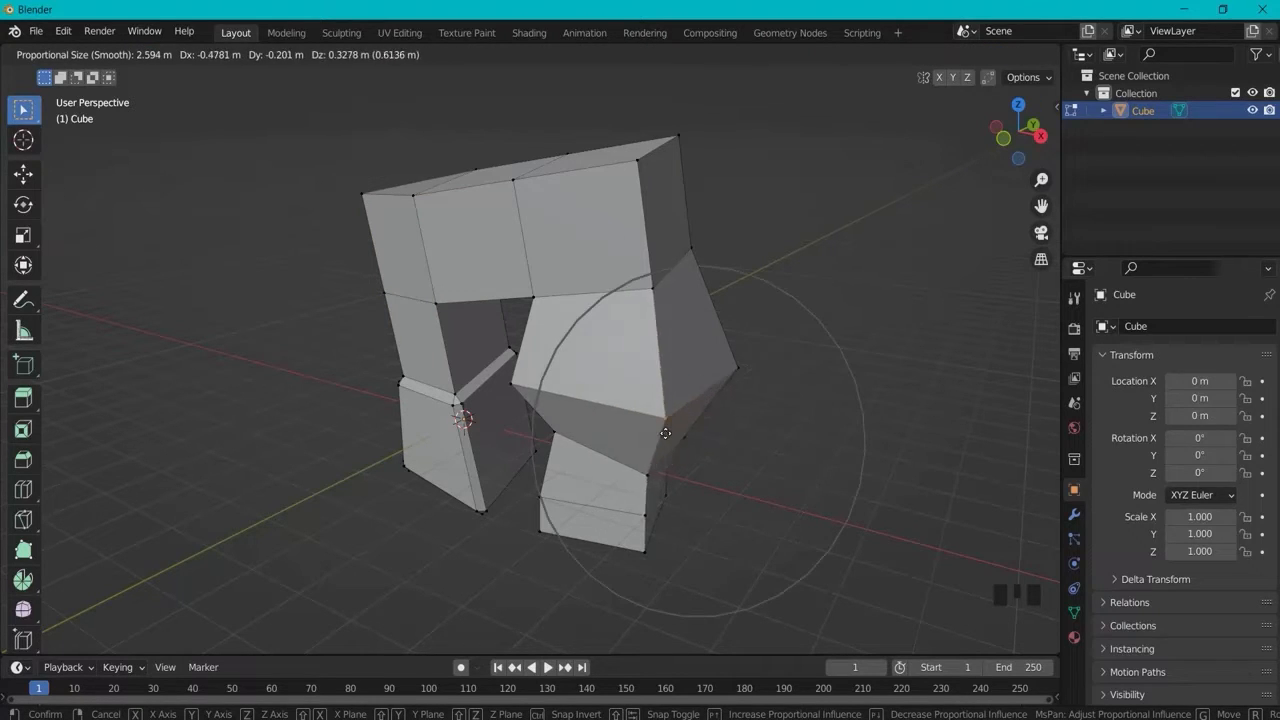
scroll(690, 450, down, 8)
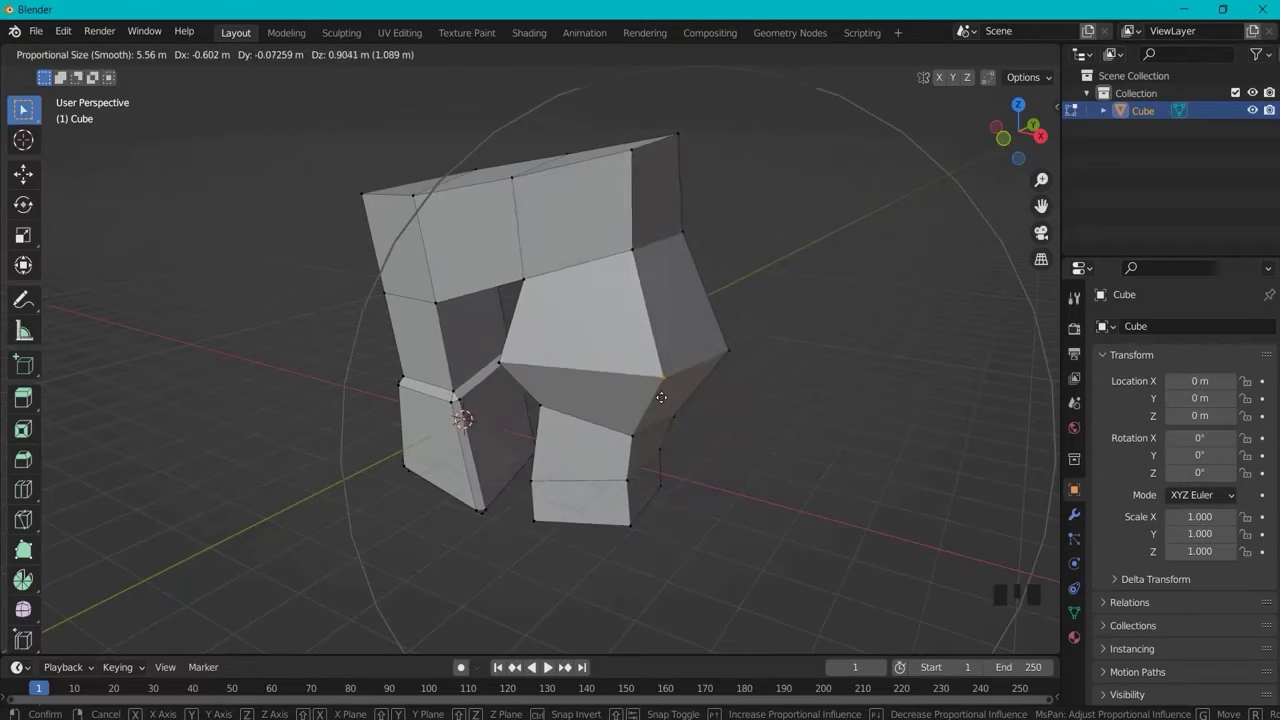
scroll(690, 430, up, 5)
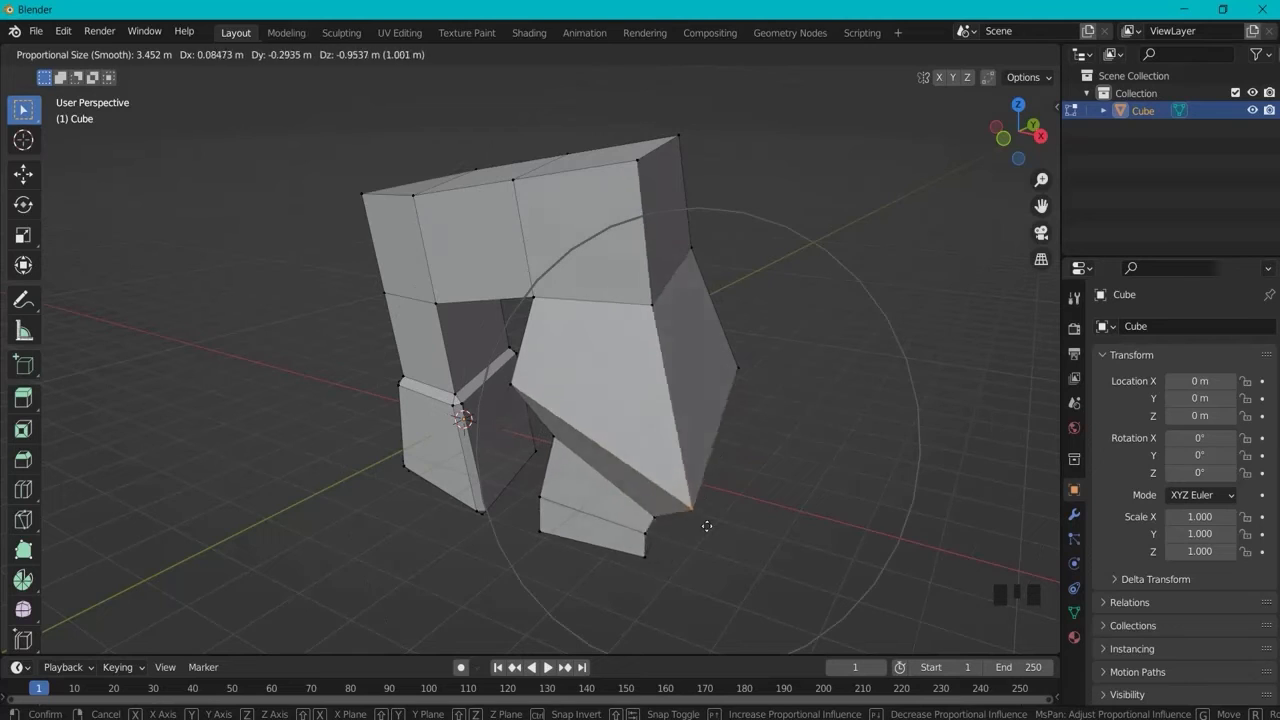
click(704, 423)
Step: Move the second leg's two upper front vertices and the first column's inner ridge vertex proportionally, and turn off proportional editing
click(652, 283)
key(g)
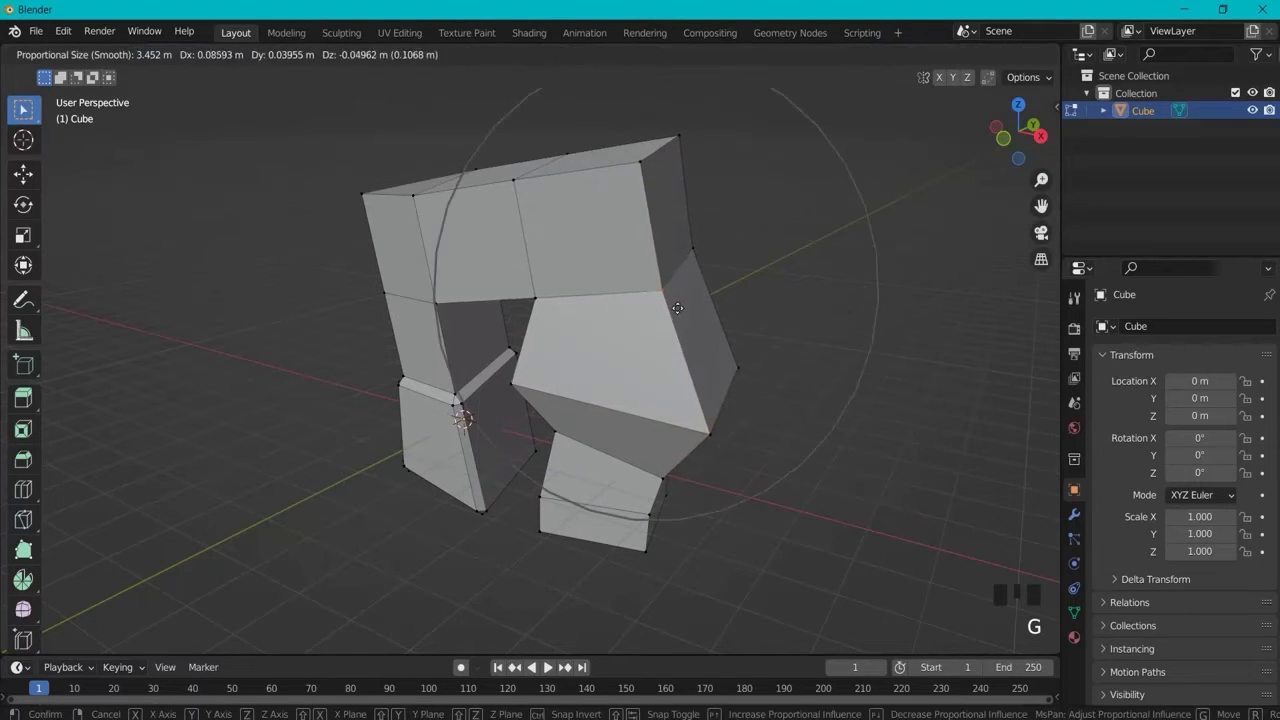
click(700, 310)
drag(535, 258, 562, 313)
key(g)
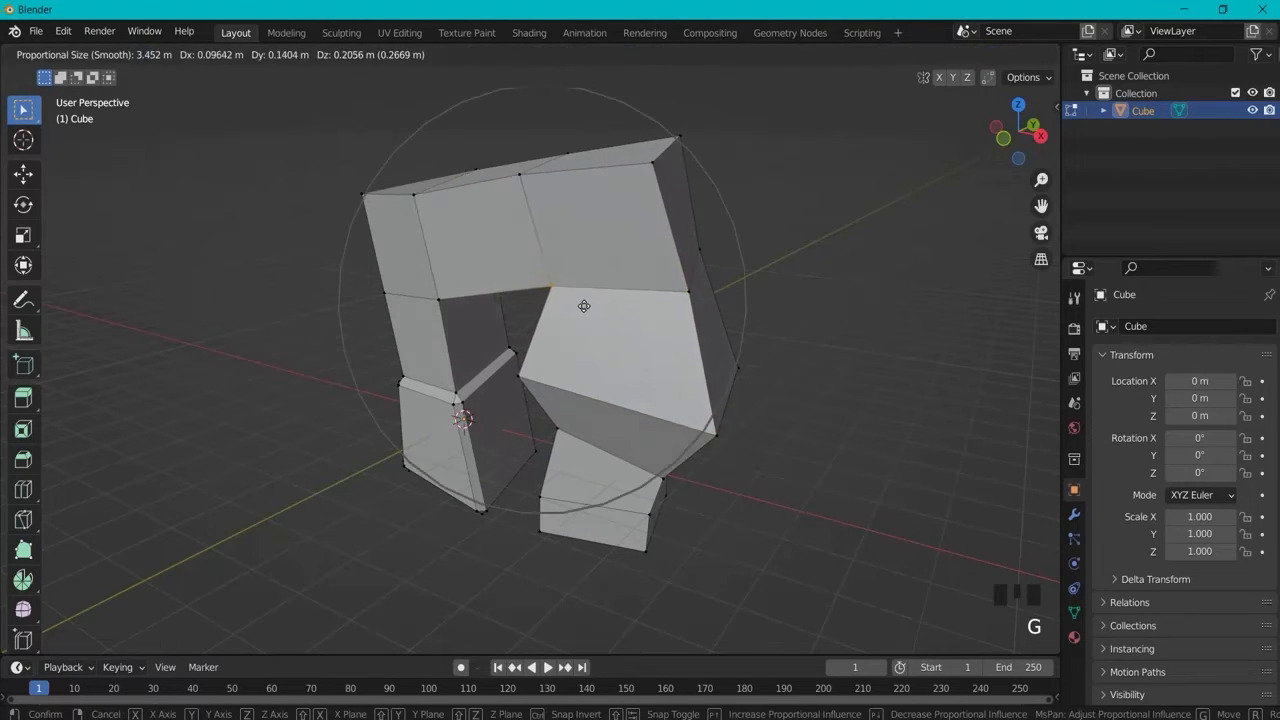
click(588, 292)
drag(457, 370, 468, 408)
key(g)
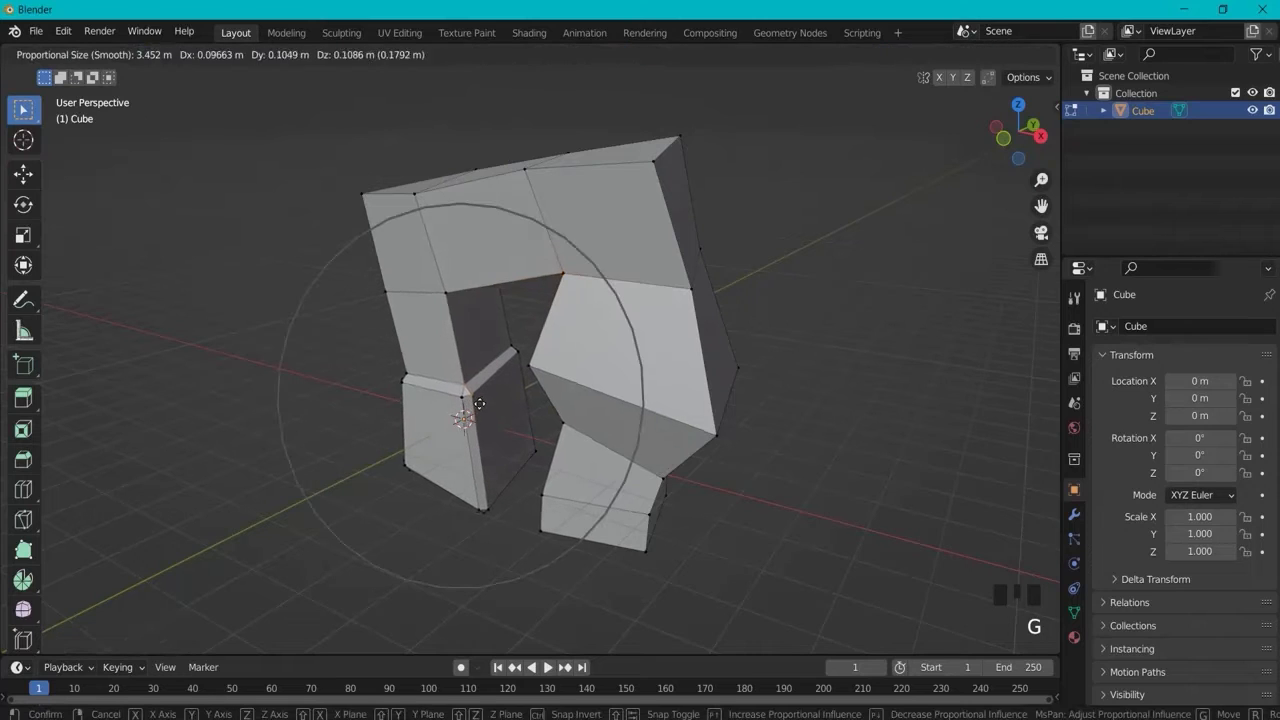
click(482, 399)
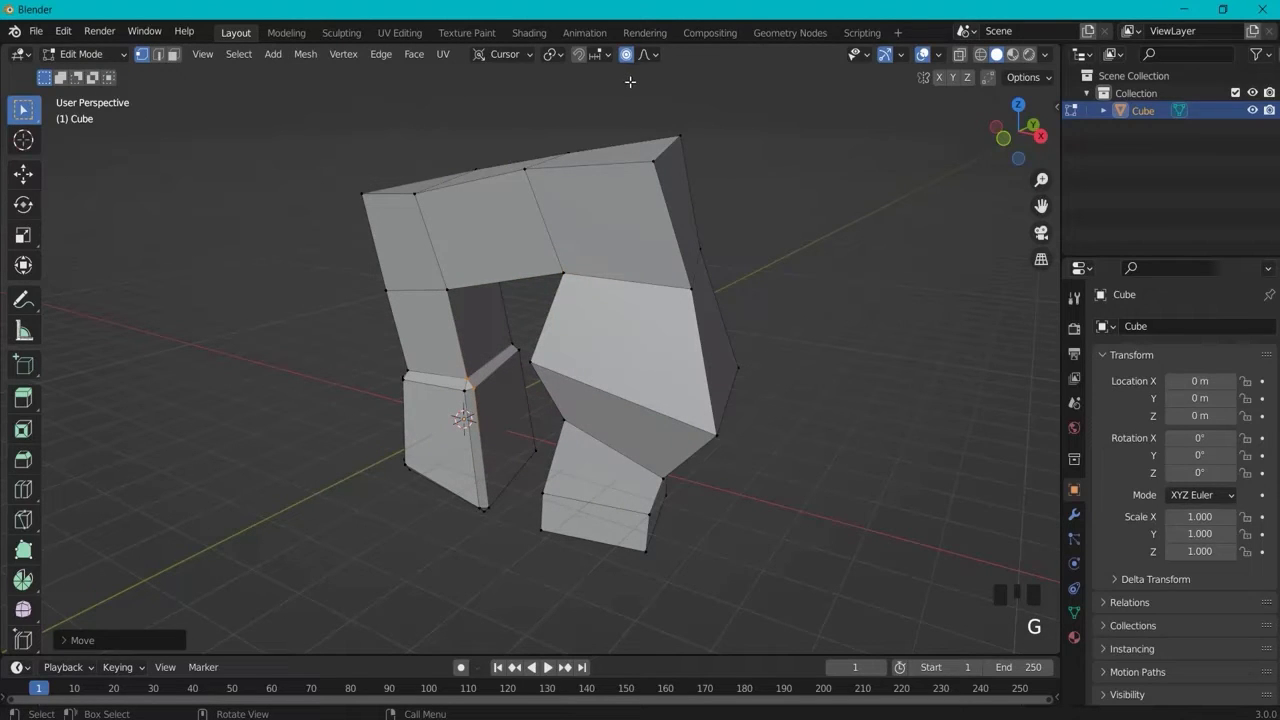
key(o)
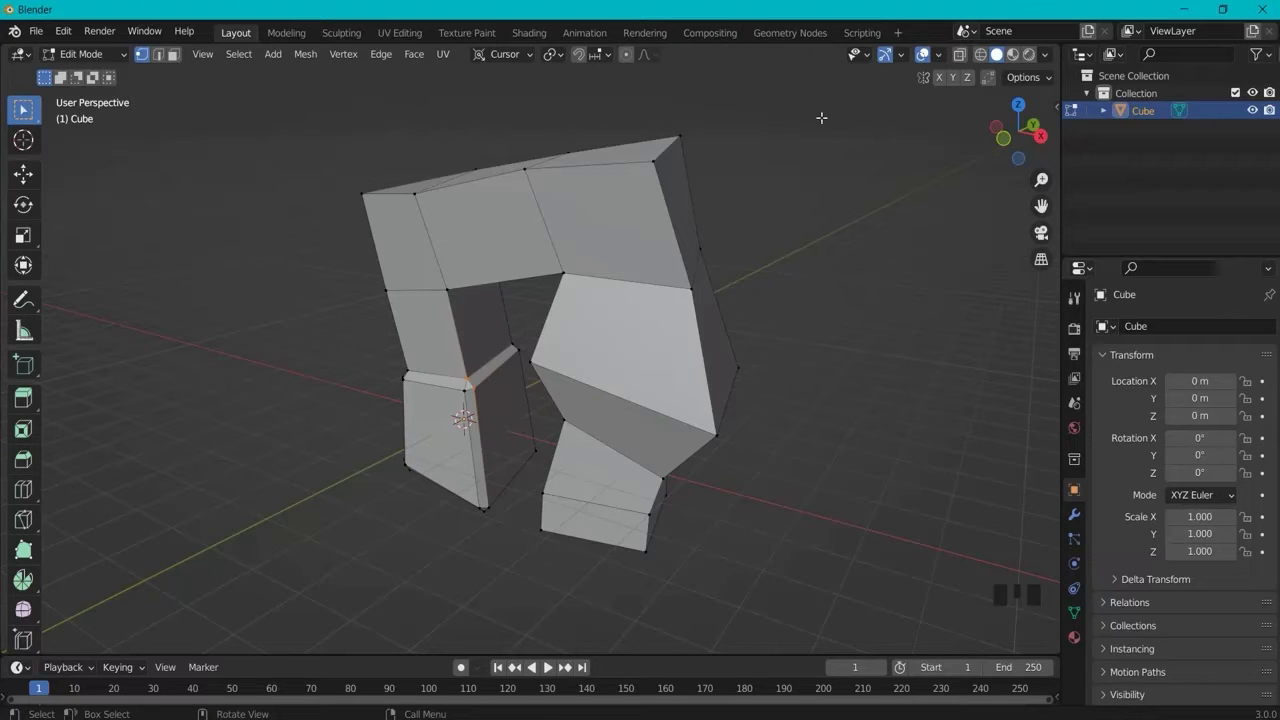
Step: Toggle X-ray on and off to examine the mesh's hidden vertices, including in the front orthographic view
key(alt+z)
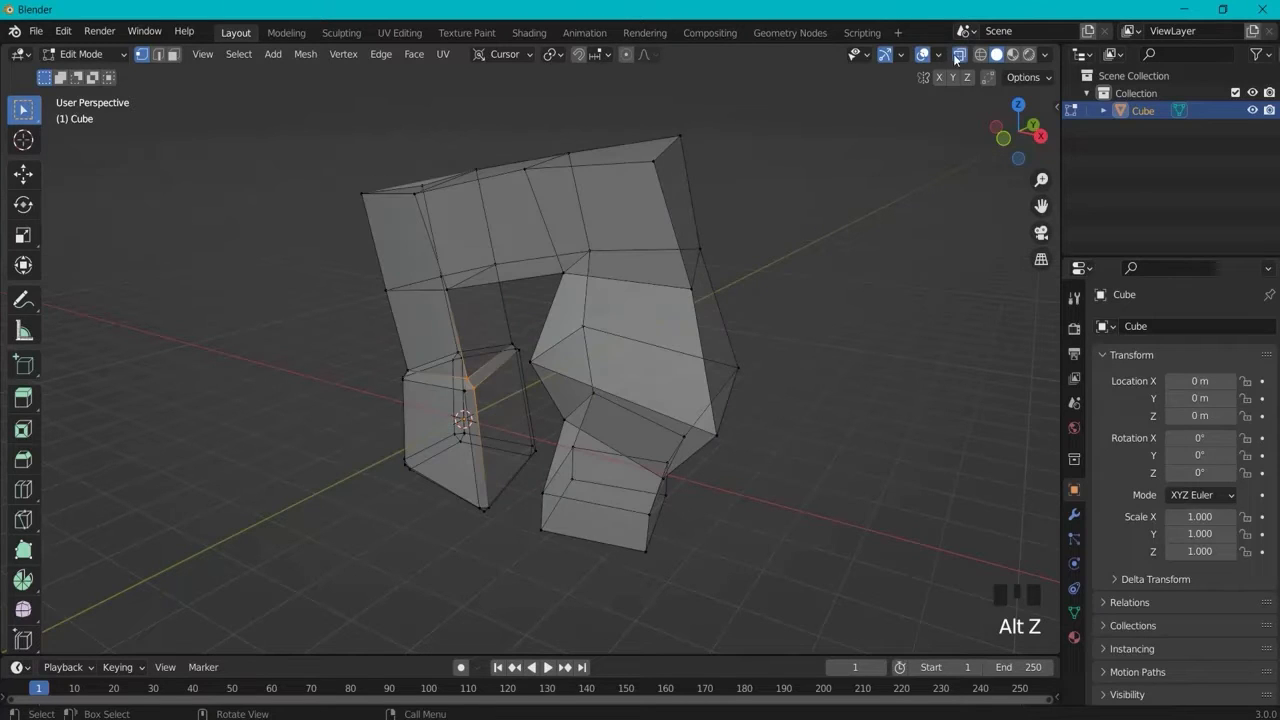
click(957, 55)
key(alt+z)
key(KP_1)
scroll(631, 325, up, 2)
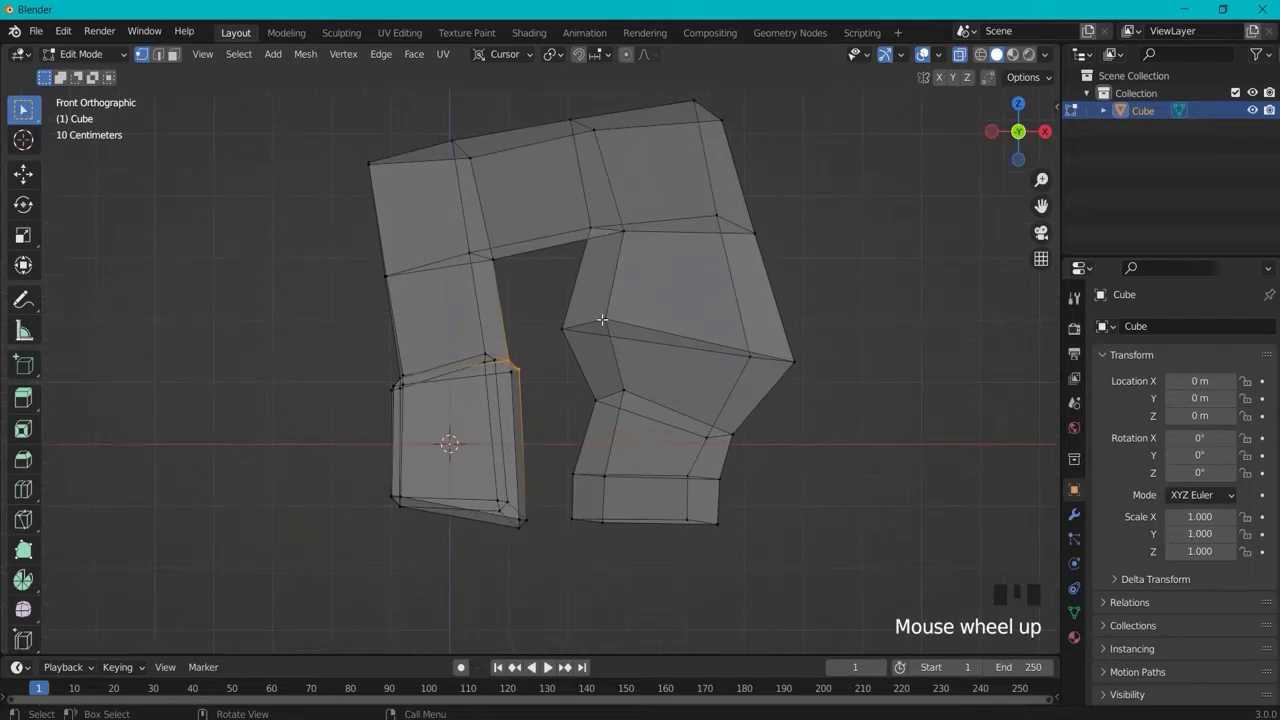
click(959, 56)
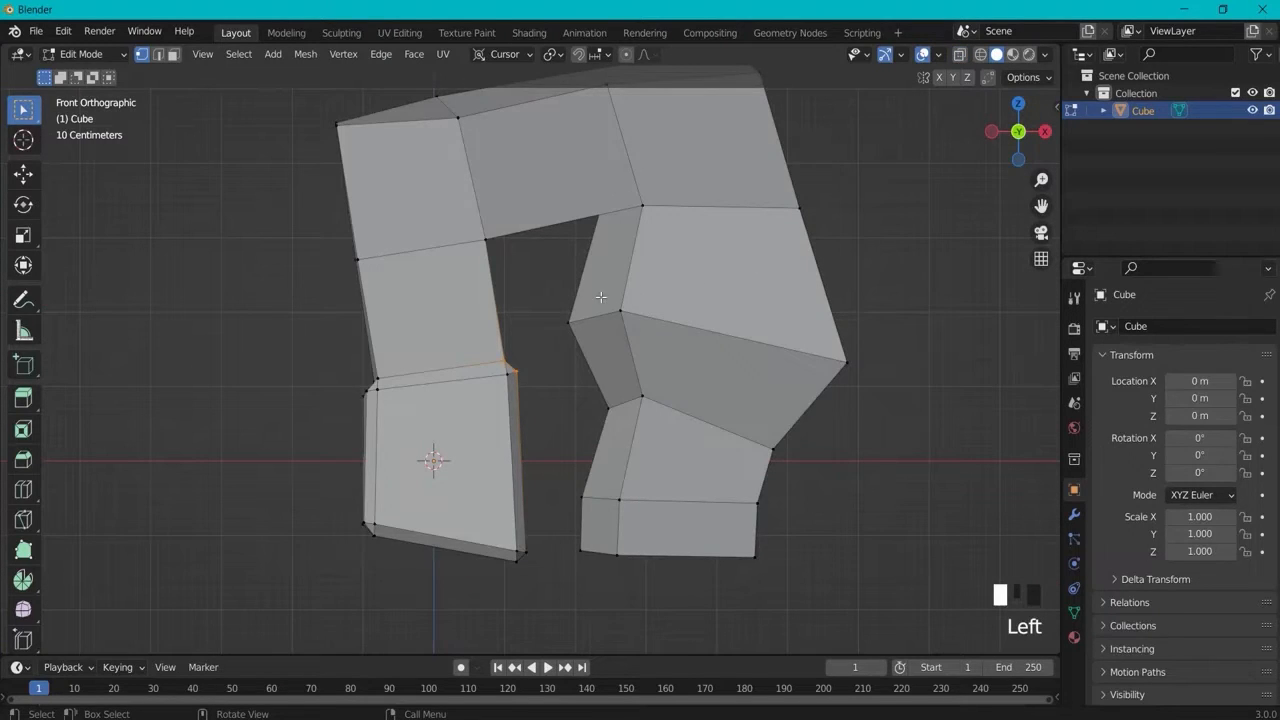
Step: Box-select the second leg's widest vertex row from the front without X-ray and check the selection from behind
drag(608, 297, 620, 311)
drag(810, 364, 870, 372)
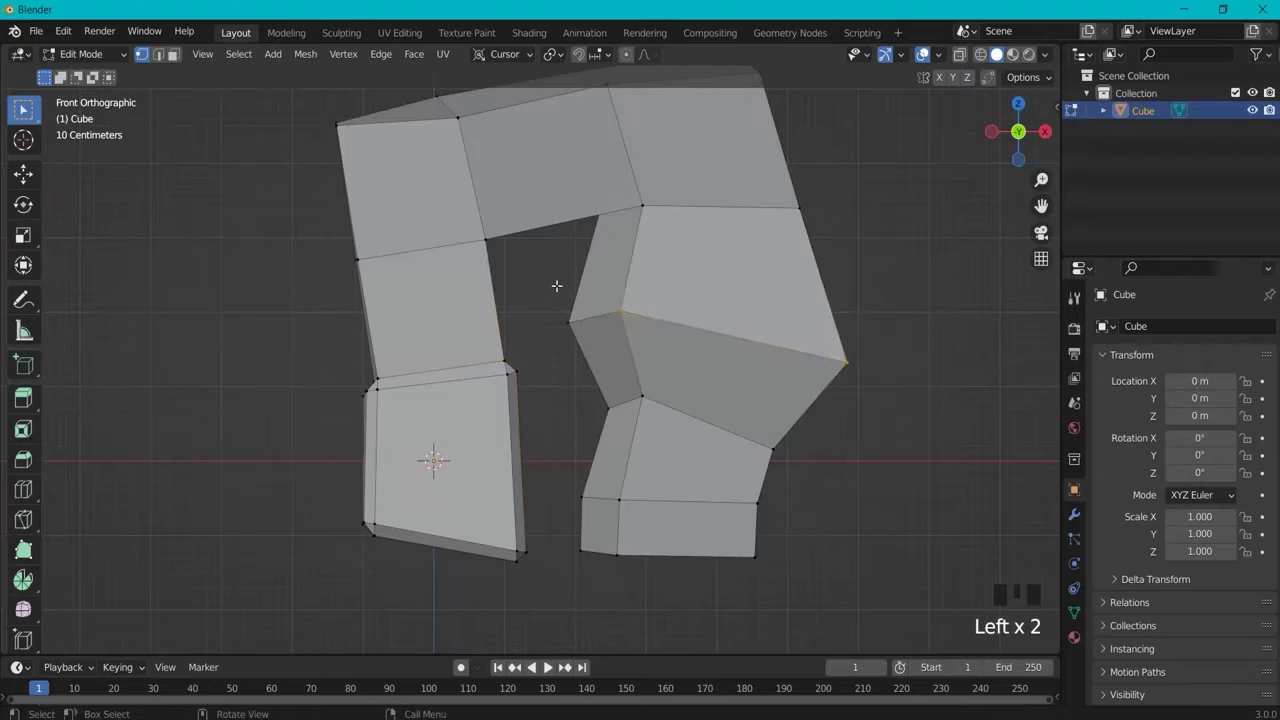
drag(529, 283, 932, 387)
middle_drag(978, 326, 548, 316)
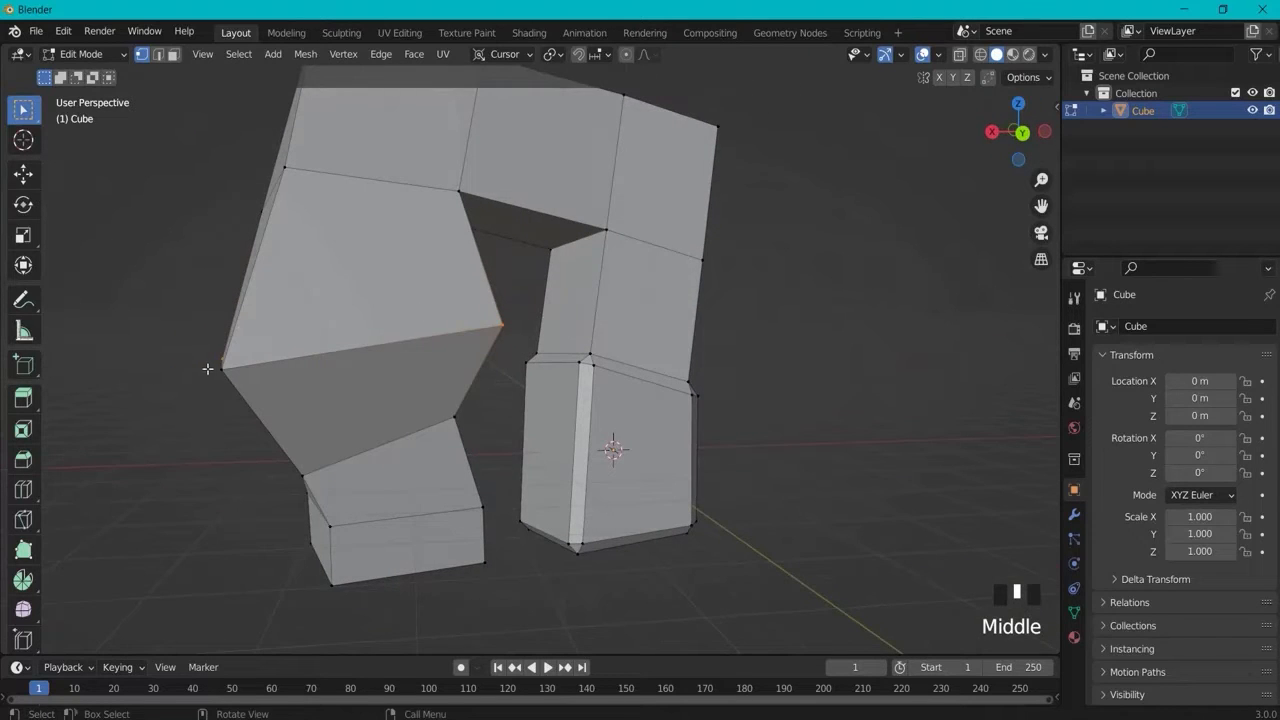
middle_drag(207, 369, 278, 383)
key(KP_1)
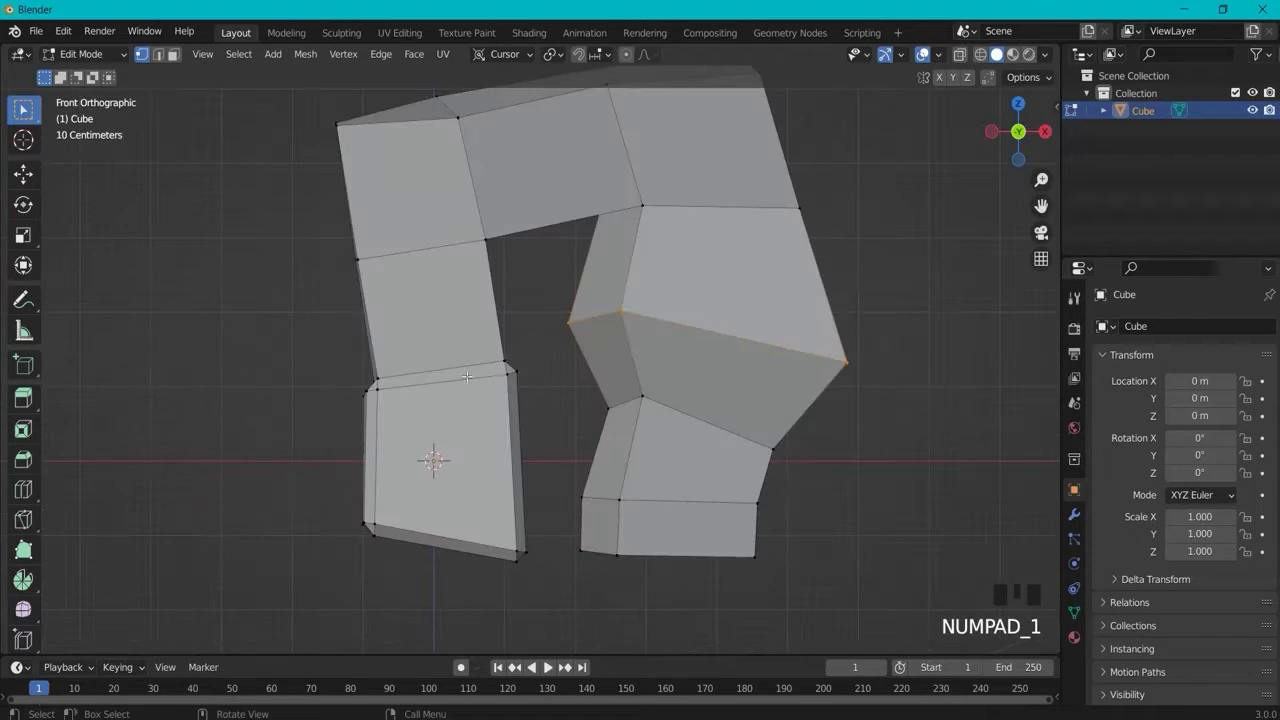
Step: Box-select the second leg's entire widest vertex row, including the hidden vertices, with X-ray on, and turn X-ray off
click(957, 56)
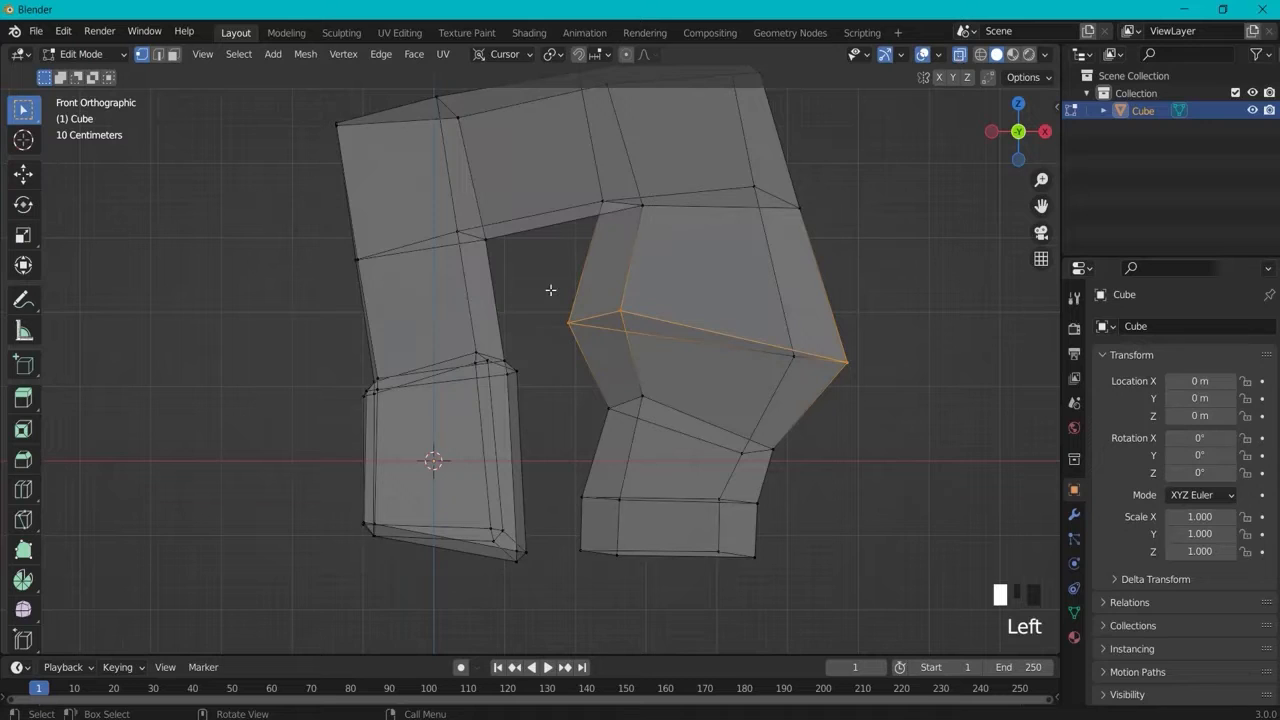
drag(550, 290, 925, 385)
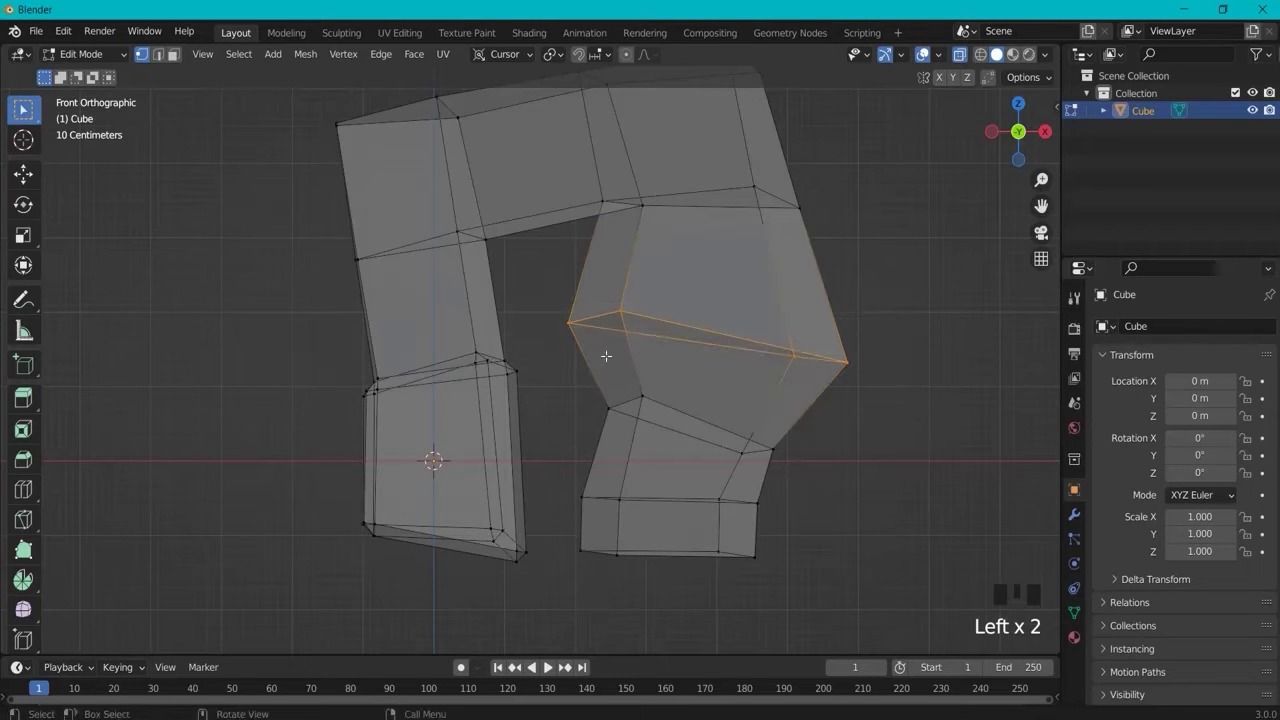
click(962, 57)
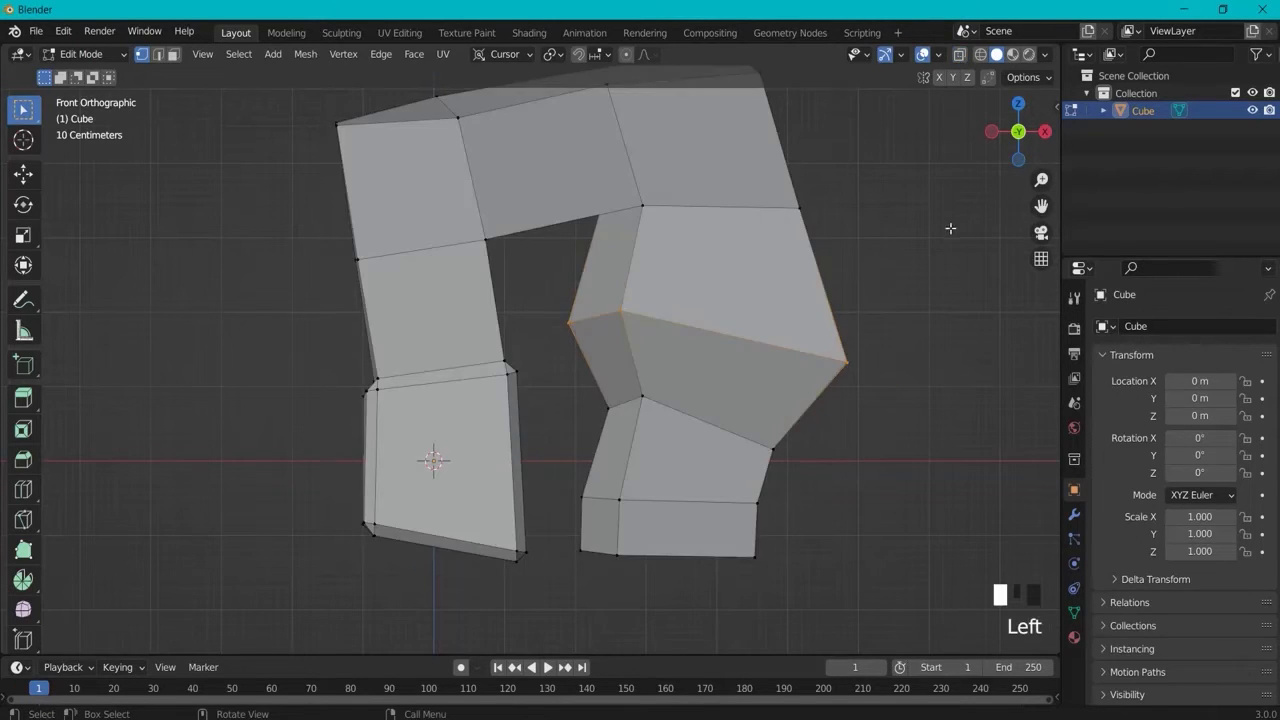
middle_drag(951, 229, 654, 257)
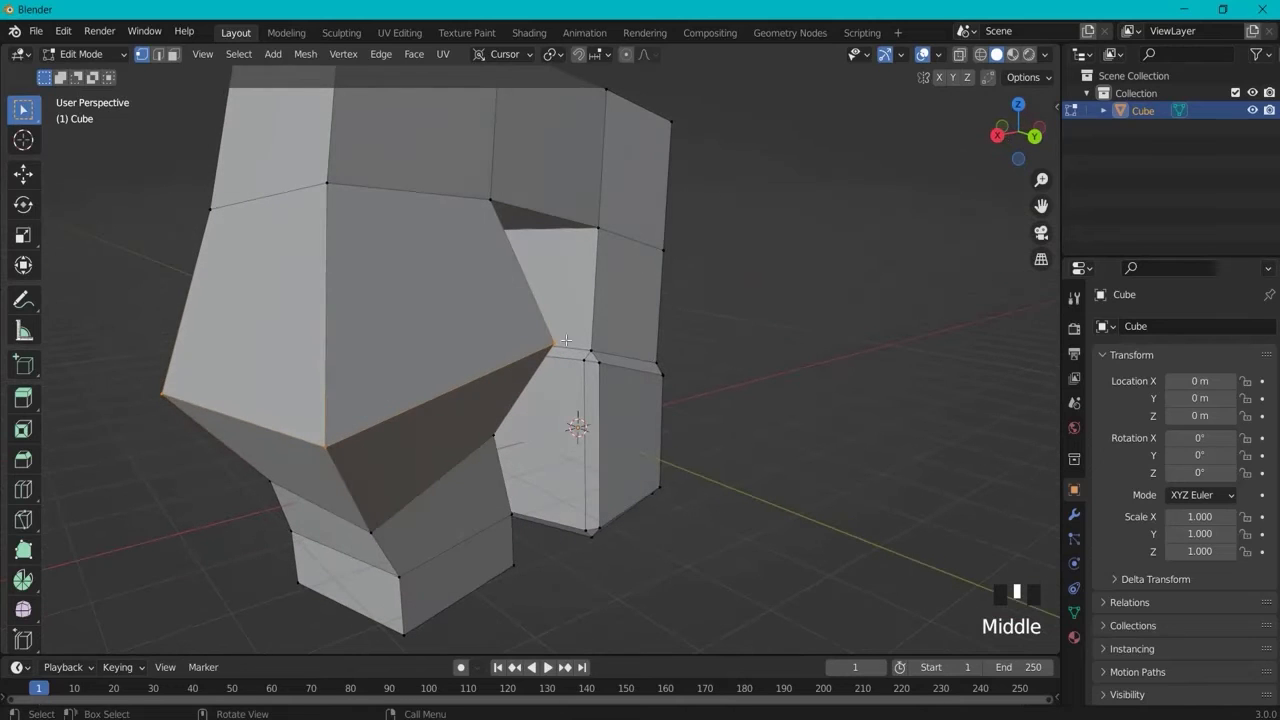
Step: Scale the selected vertex row down to about 0.69 and check the narrowed leg in the front orthographic view
key(s)
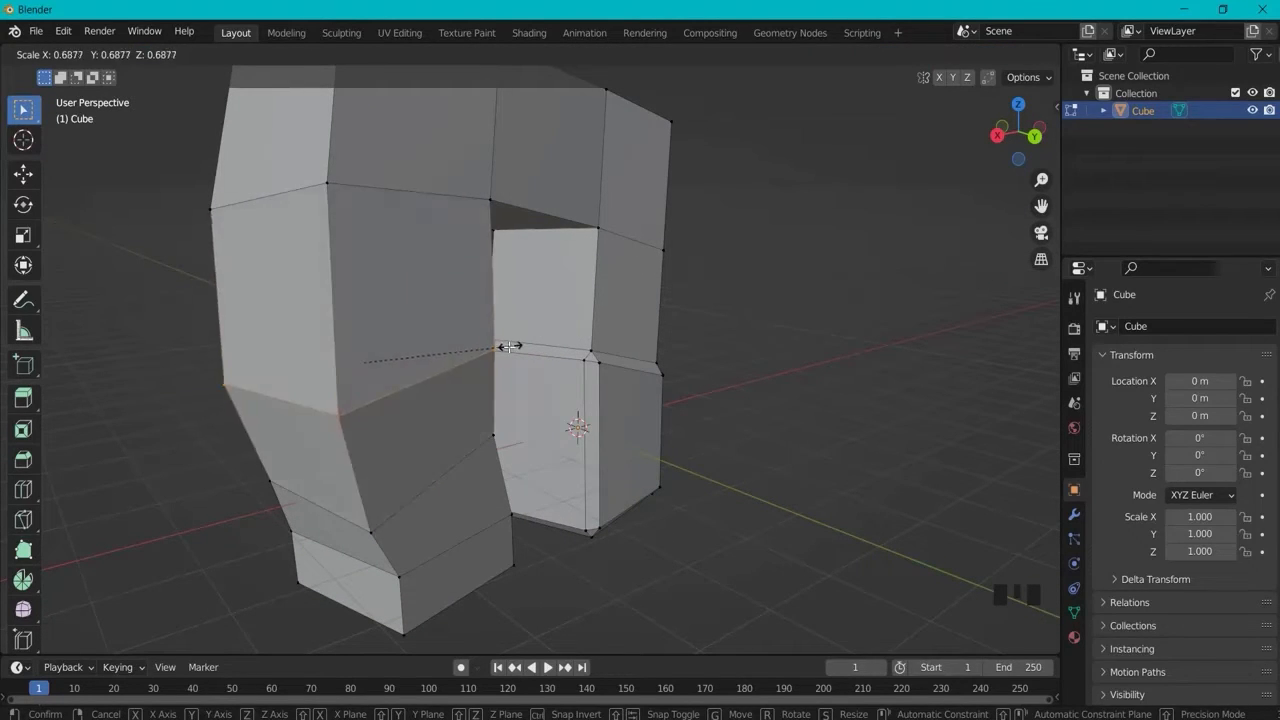
click(508, 343)
middle_drag(508, 343, 851, 326)
key(KP_1)
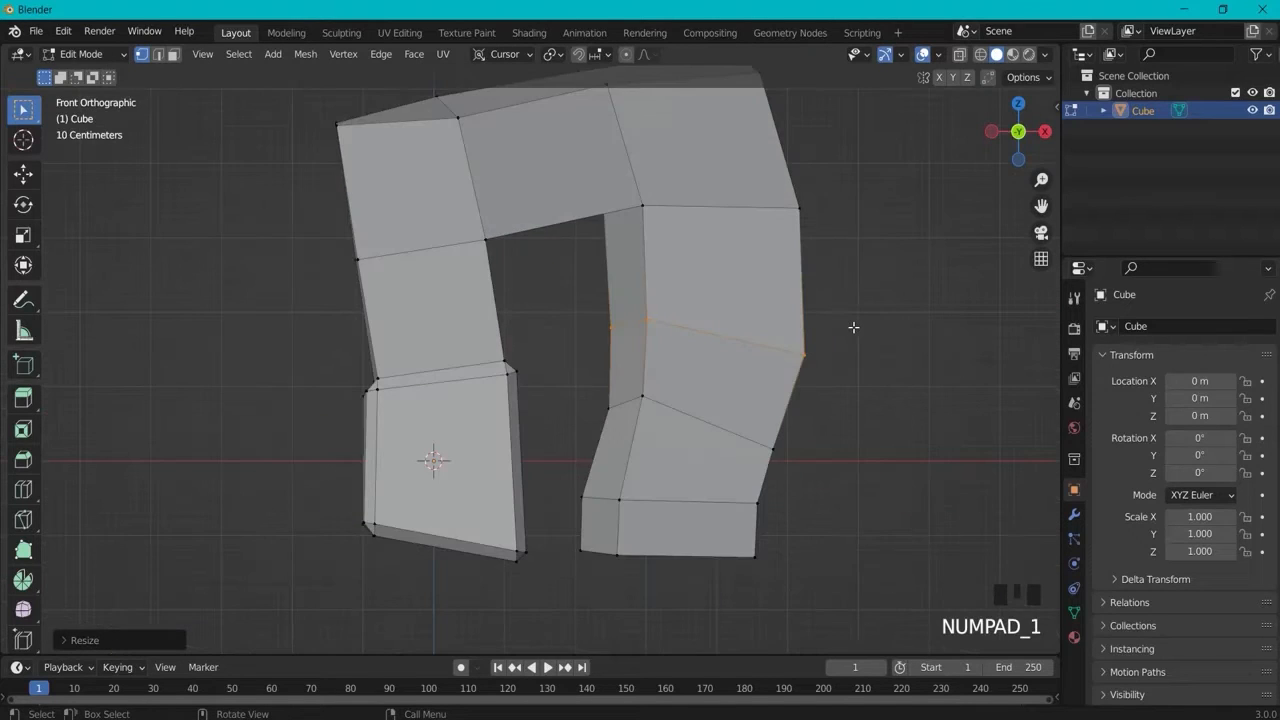
scroll(815, 302, down, 3)
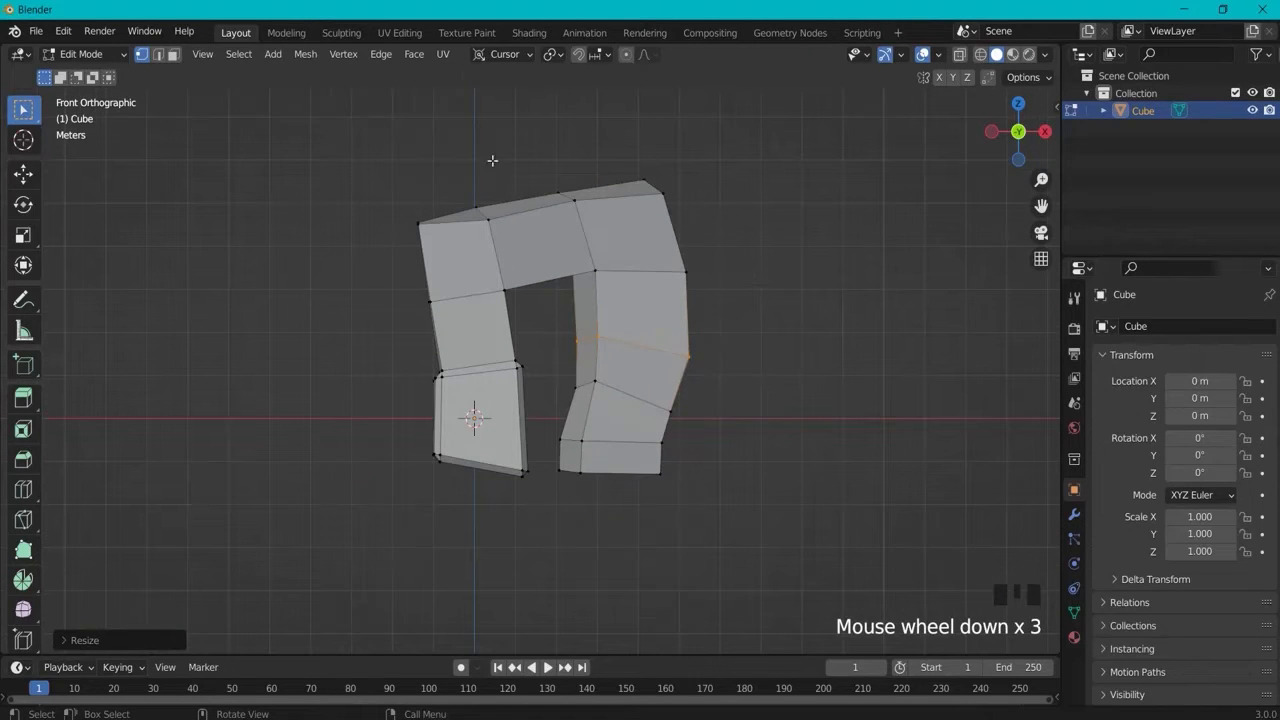
Step: Switch to face selection and select the middle face on top of the arch
middle_drag(826, 214, 749, 284)
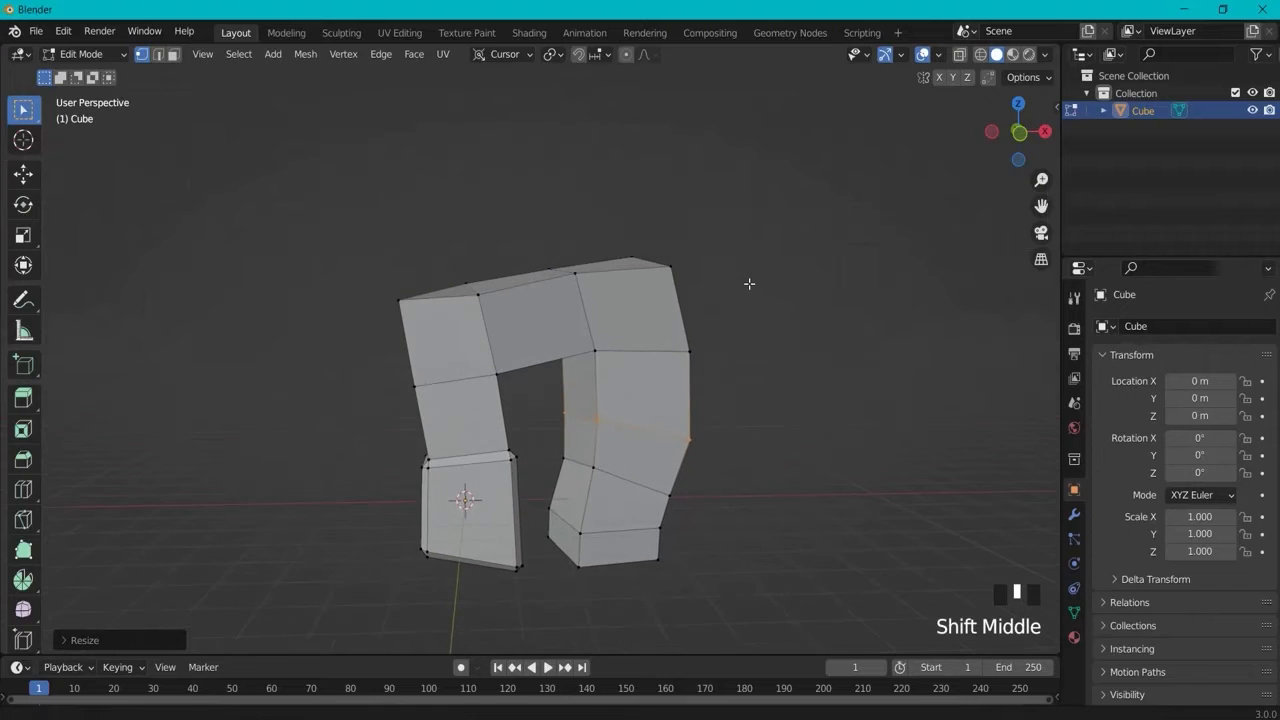
click(457, 235)
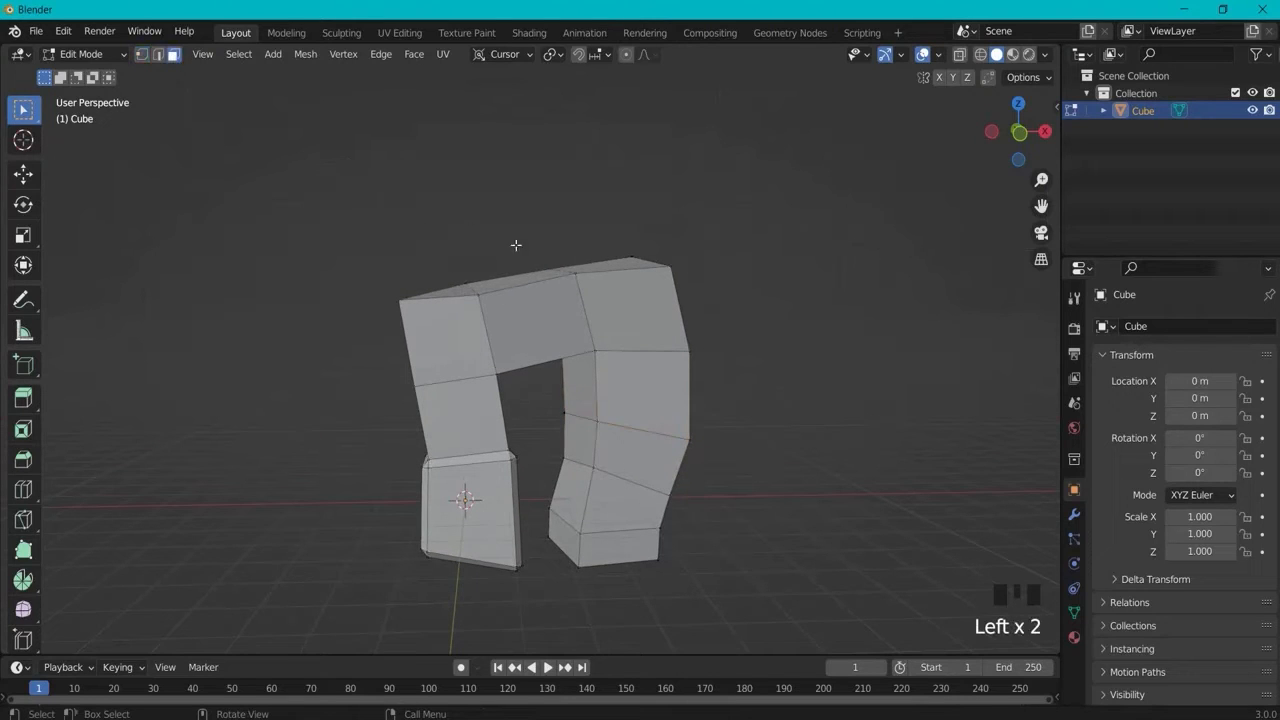
click(524, 275)
middle_drag(633, 198, 674, 234)
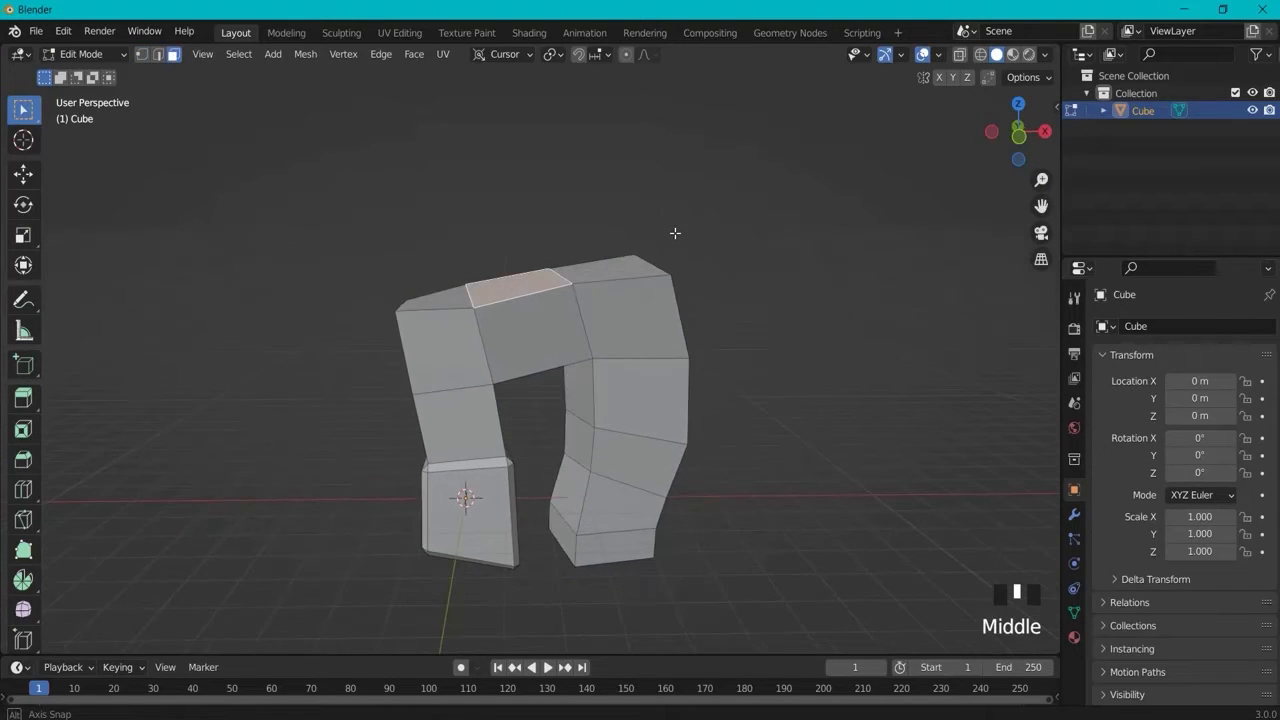
Step: Try extruding the selected top face along its normal and along the Z axis
key(e)
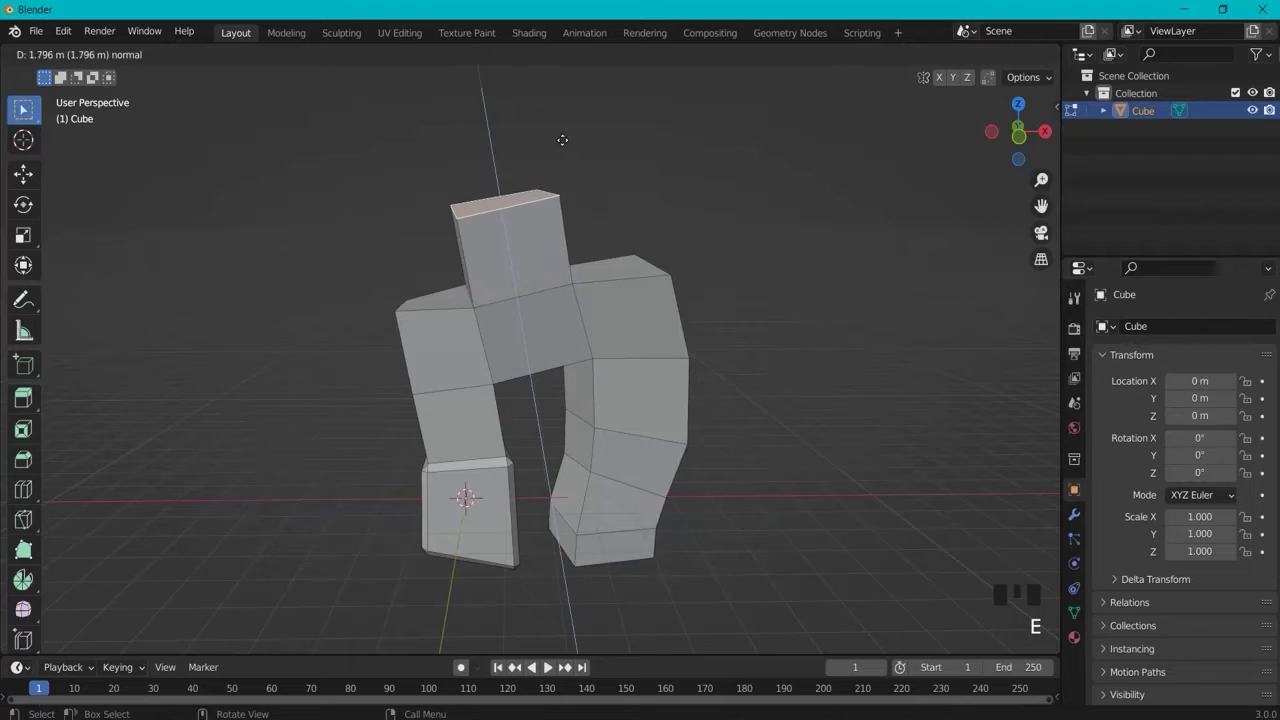
middle_click(562, 138)
key(z)
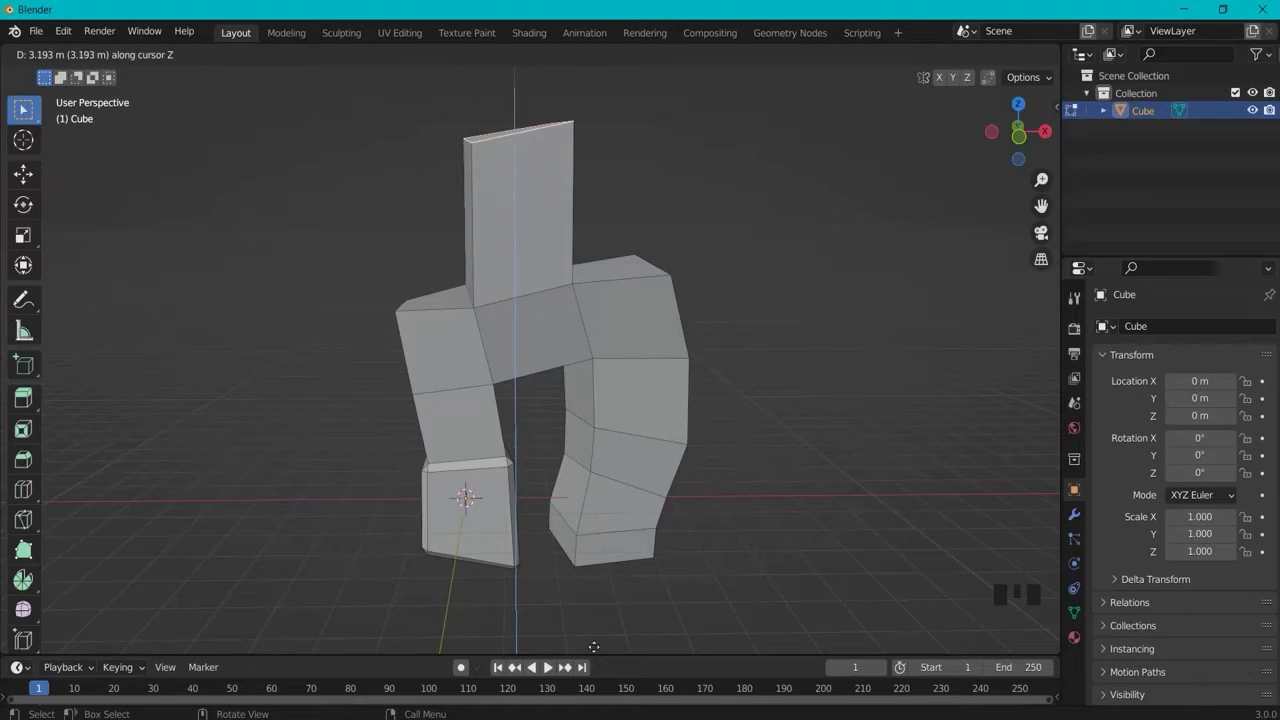
right_click(598, 111)
Step: Select the outer side face at the arch's upper end and try extruding it along the X and Y axes
middle_drag(778, 320, 674, 334)
click(634, 333)
key(e)
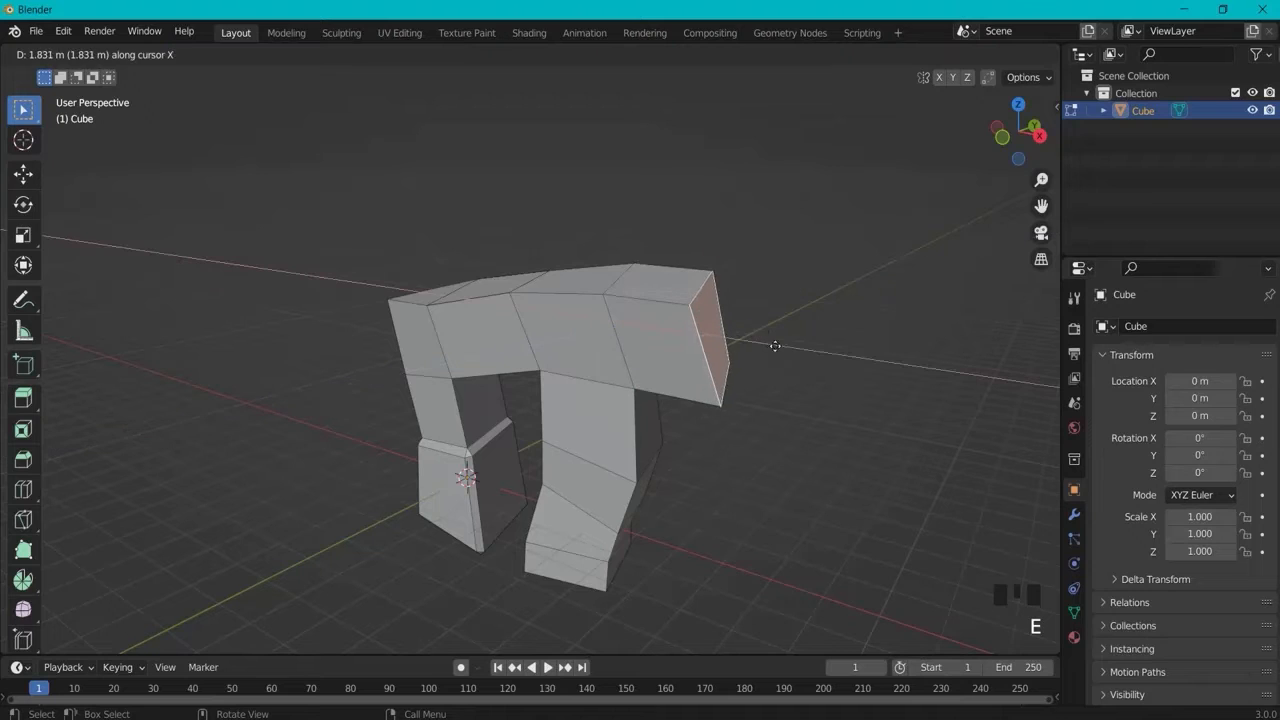
key(x)
key(y)
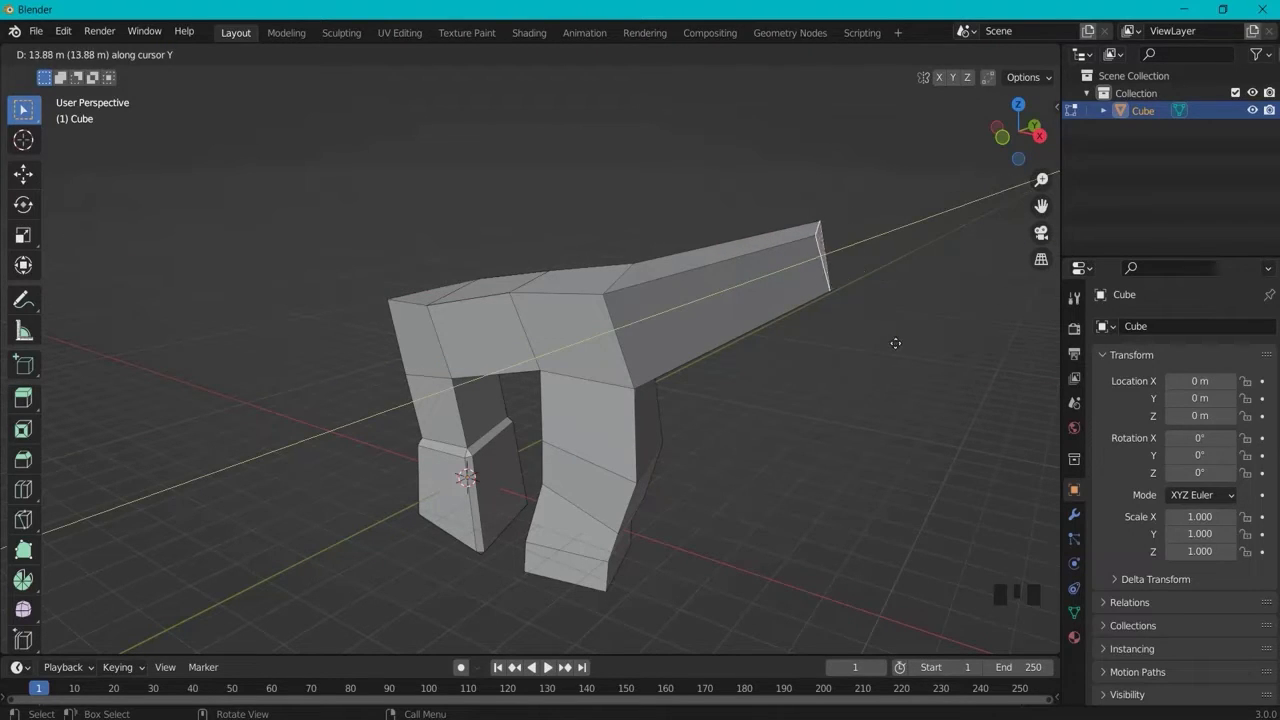
key(y)
key(y)
right_click(832, 346)
Step: Inspect the arch shape in the right and back orthographic views and from free perspective angles
middle_drag(921, 281, 1010, 140)
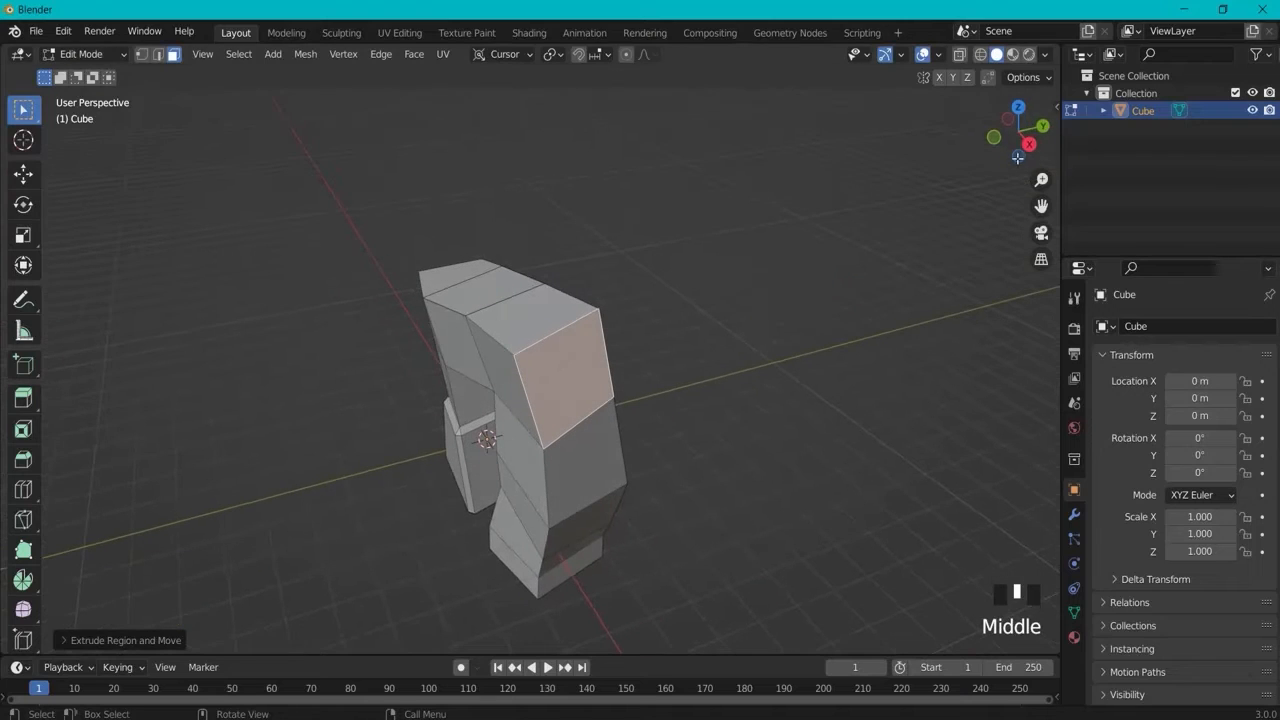
click(1031, 146)
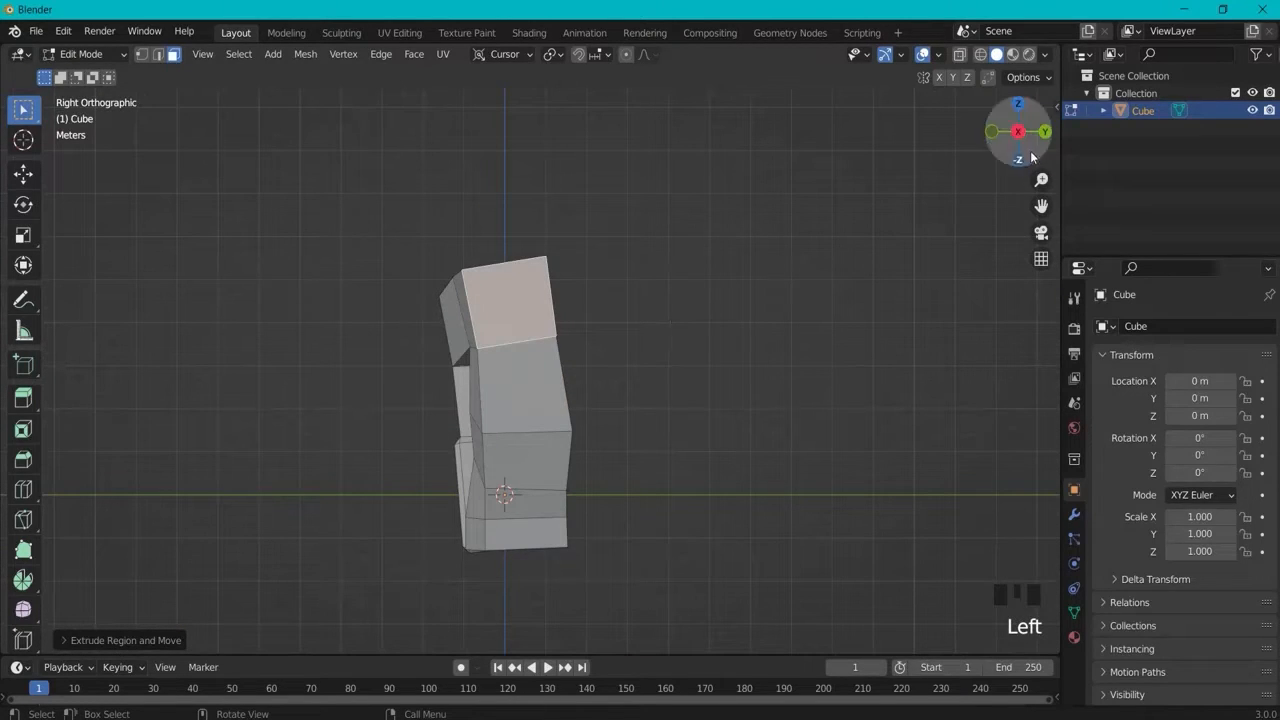
click(1044, 133)
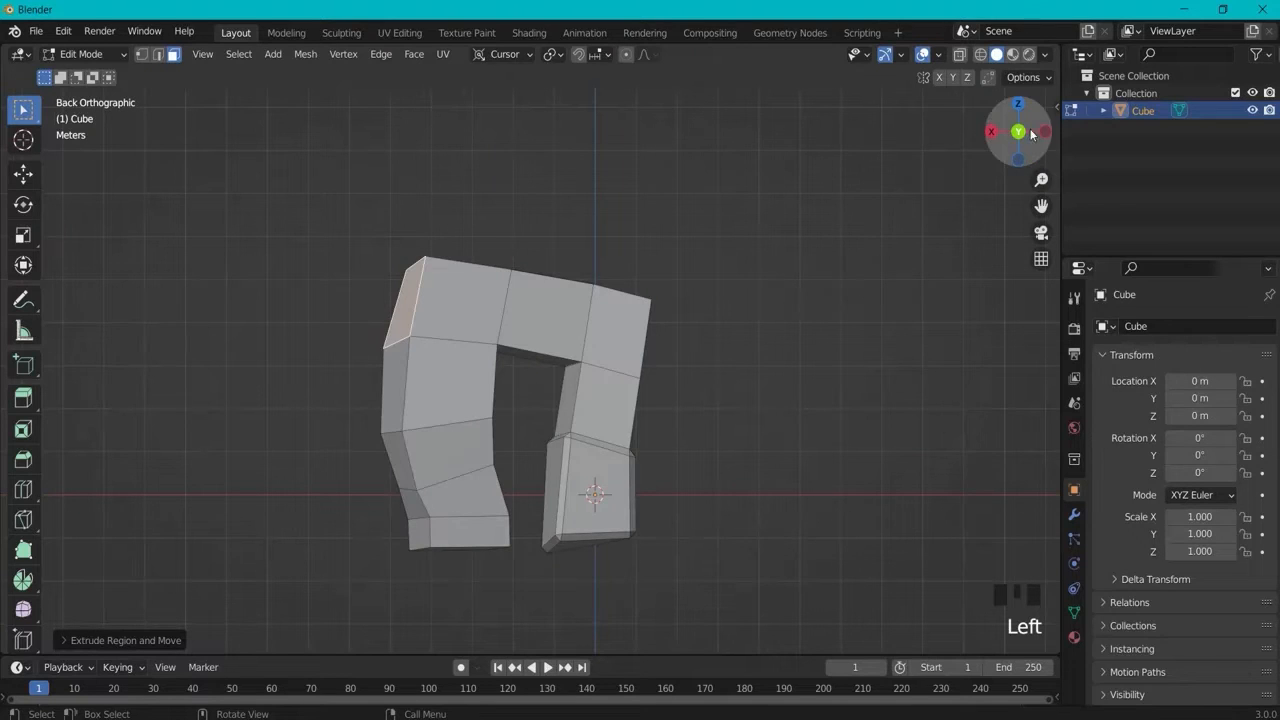
drag(1020, 128, 940, 133)
middle_drag(568, 445, 974, 318)
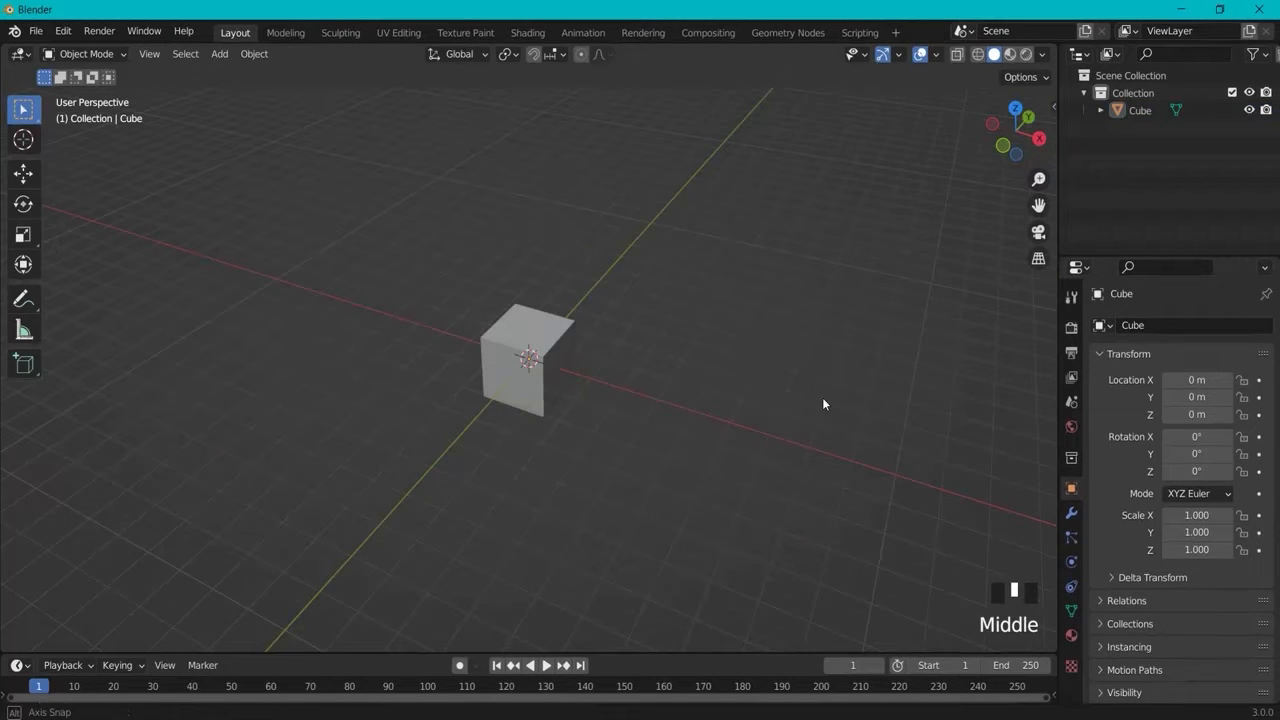
middle_drag(823, 400, 884, 380)
scroll(701, 378, down, 2)
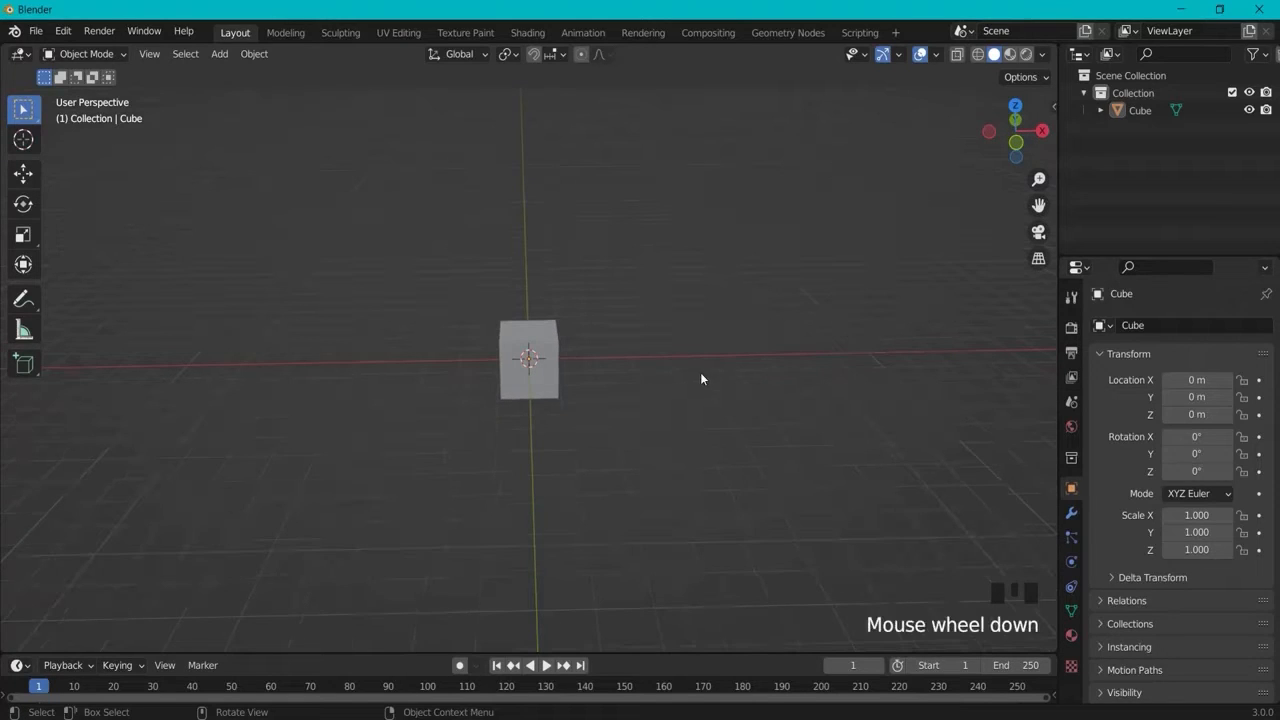
scroll(565, 369, up, 2)
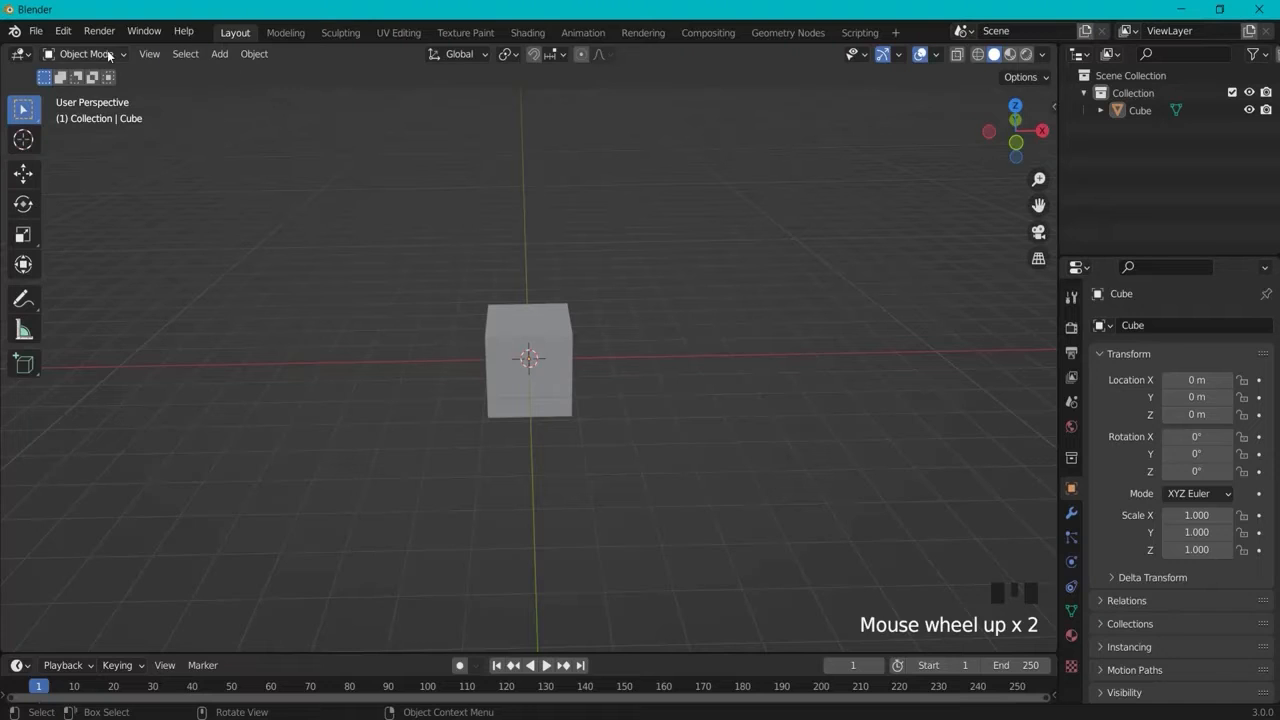
click(35, 31)
click(632, 306)
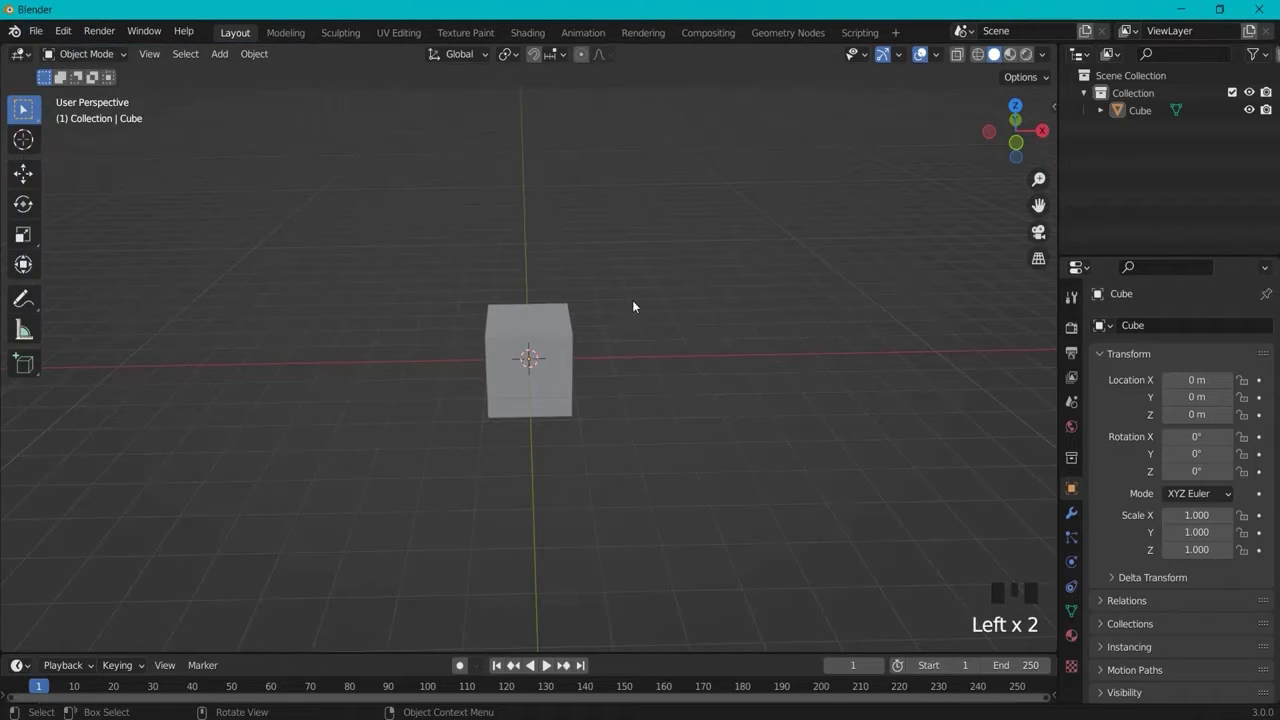
Step: In the front orthographic view, move the cube up along the Z axis to about 5.16 m
key(KP_1)
click(536, 338)
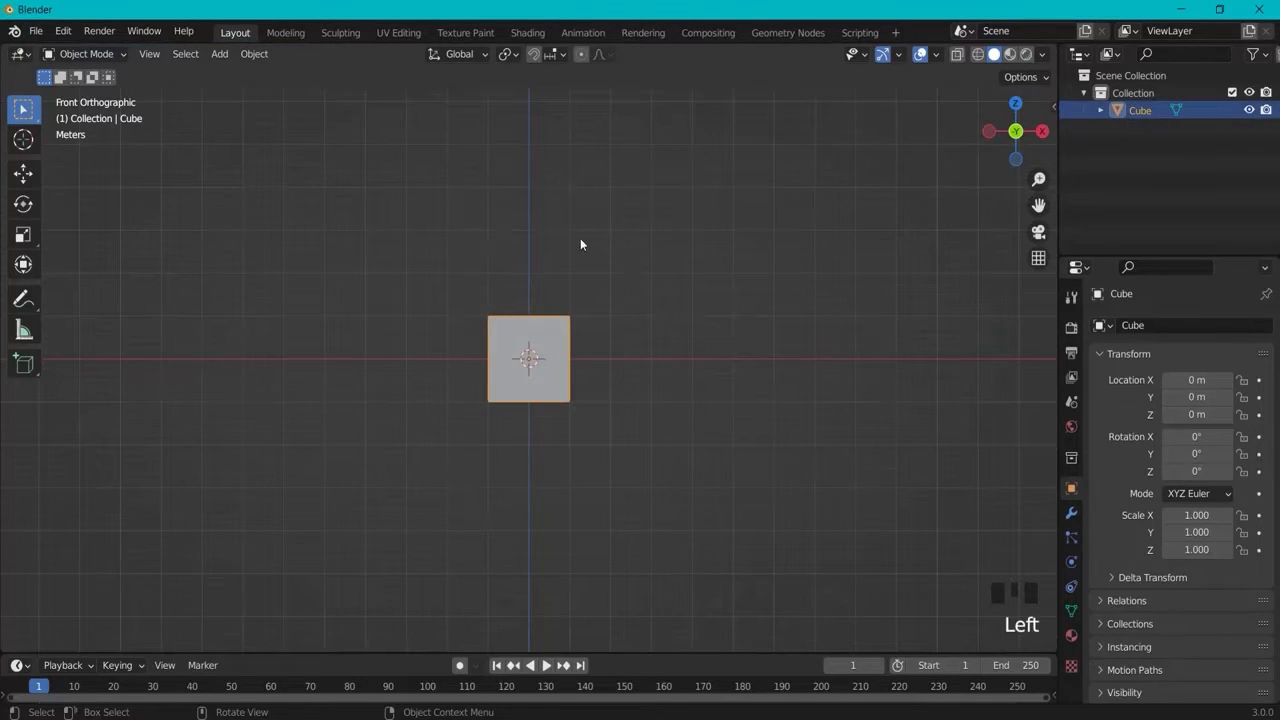
shift+middle_drag(580, 244, 620, 378)
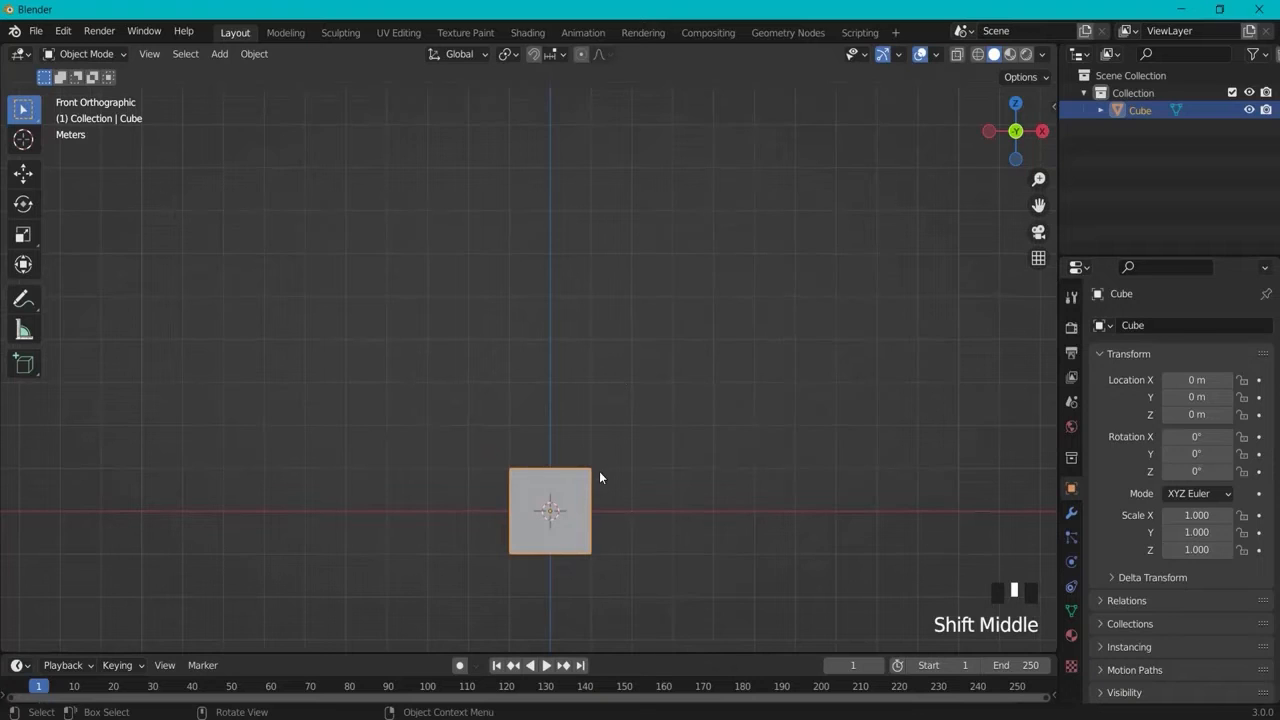
key(g)
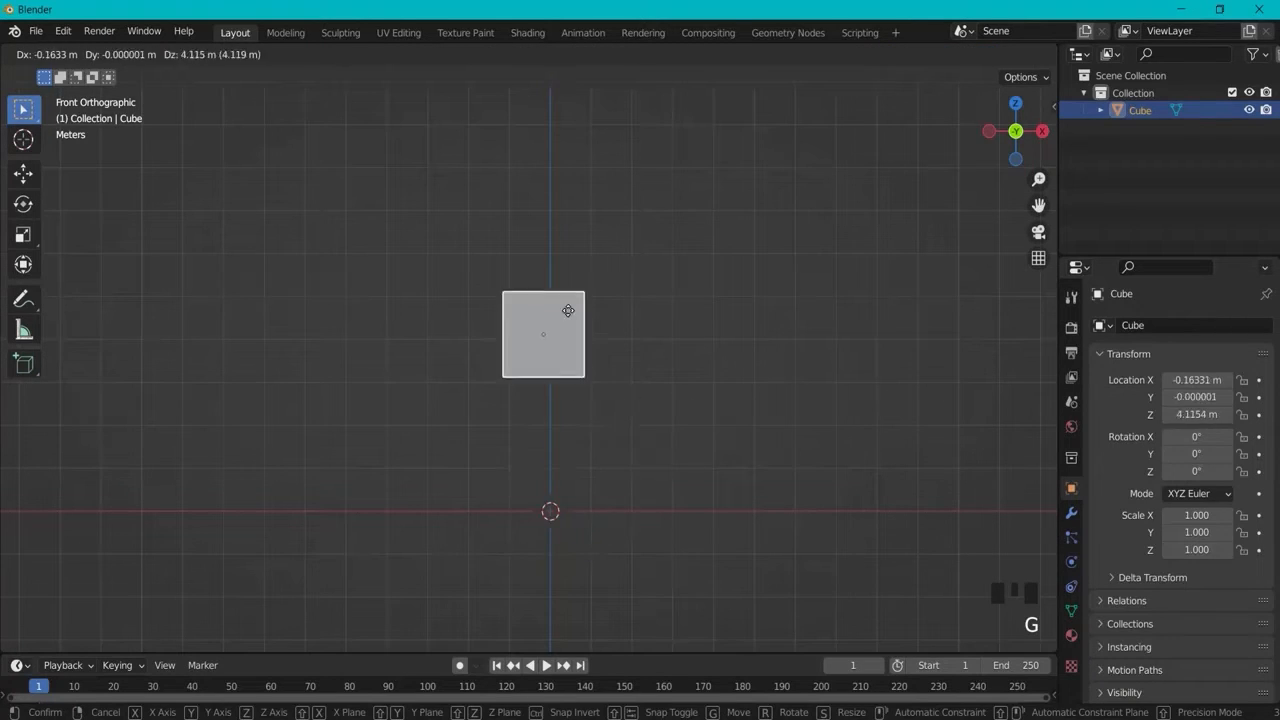
key(z)
click(615, 258)
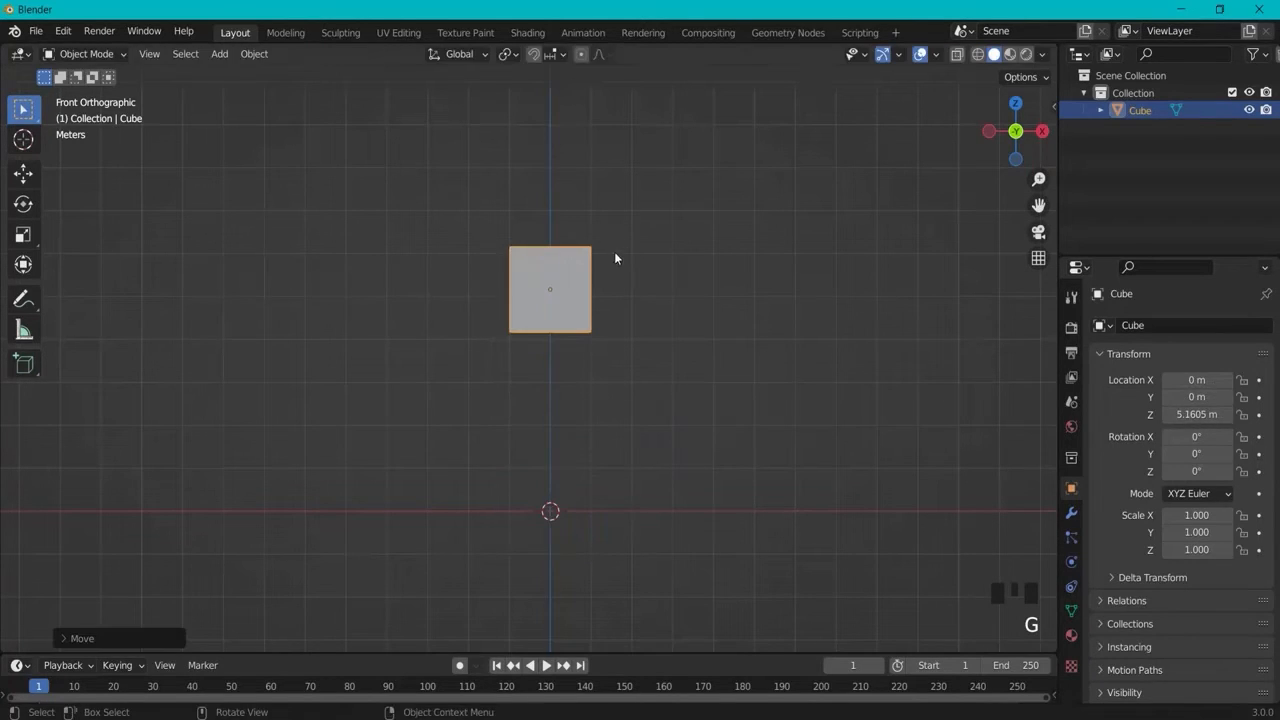
Step: Enter edit mode on the raised cube, turn on X-ray and select all of its bottom vertices
drag(414, 306, 684, 374)
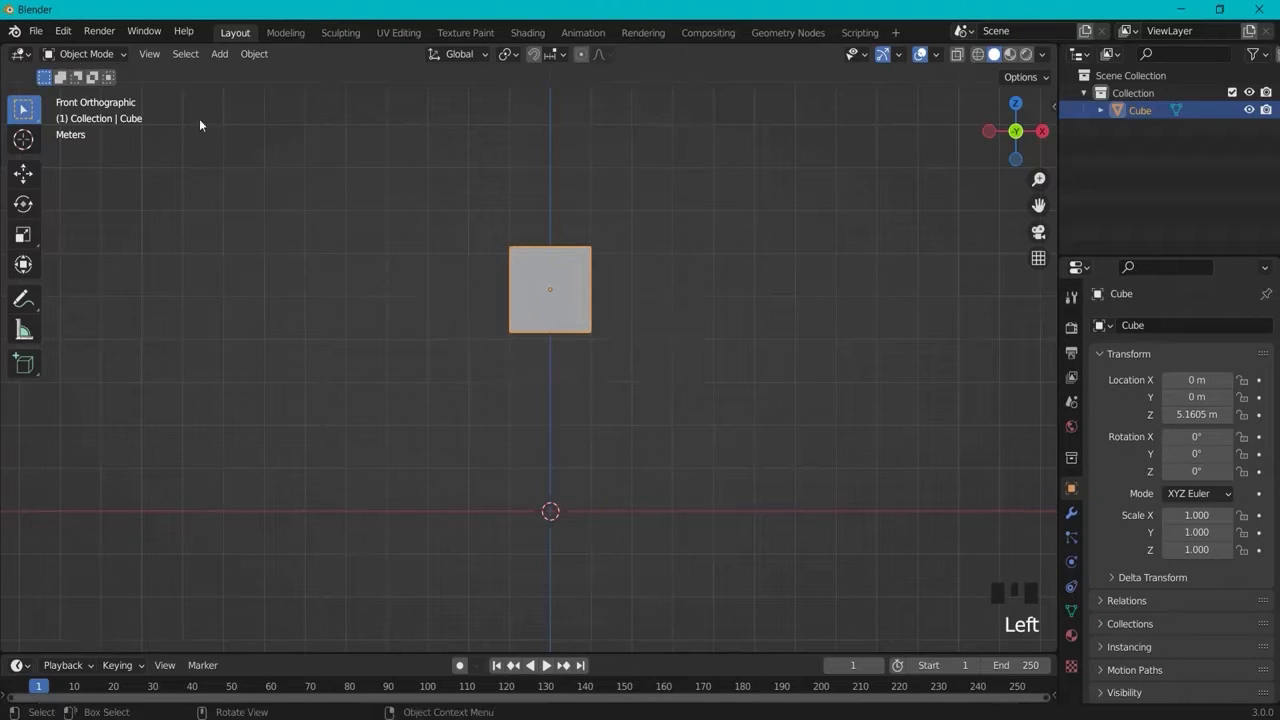
click(78, 54)
click(87, 93)
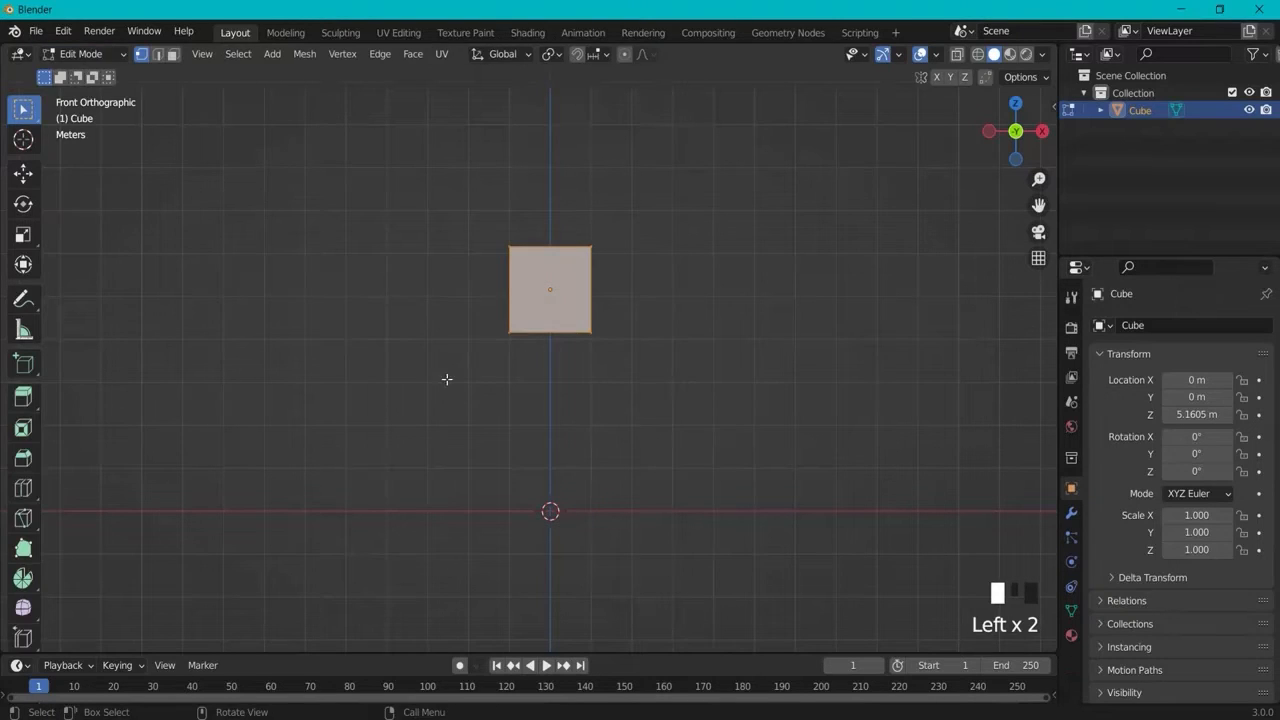
drag(419, 406, 706, 322)
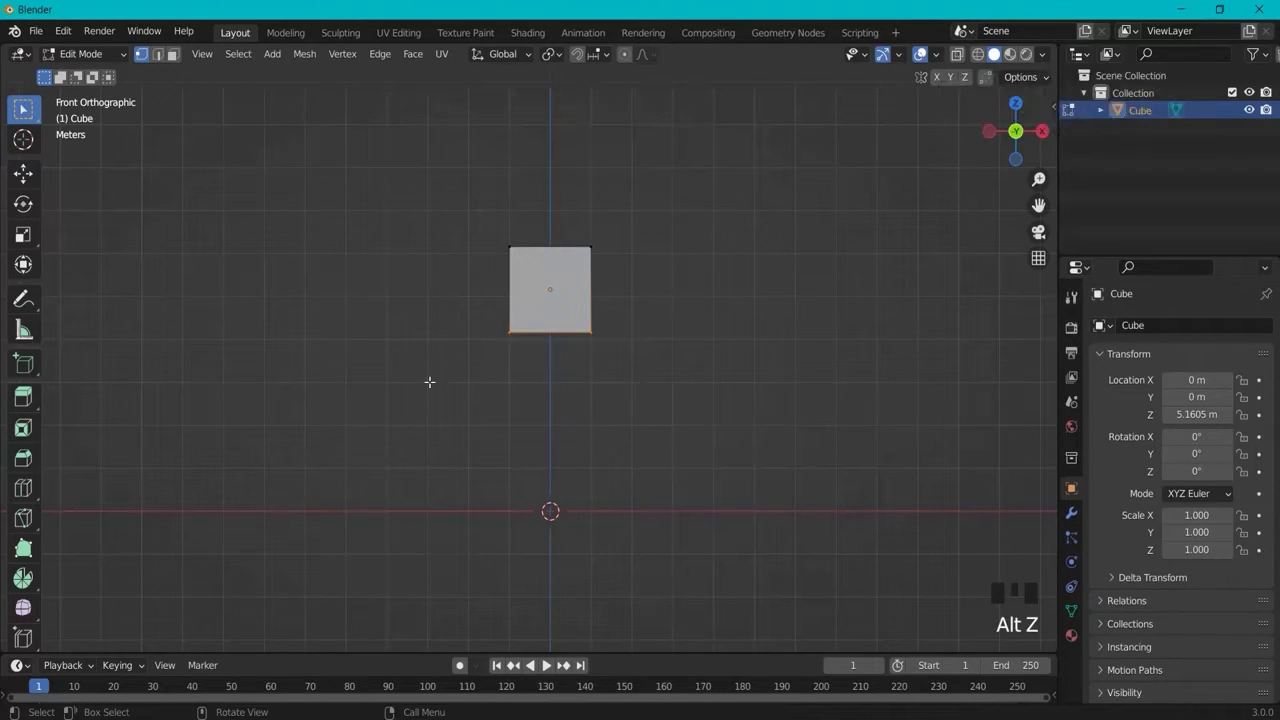
click(958, 55)
drag(436, 305, 700, 388)
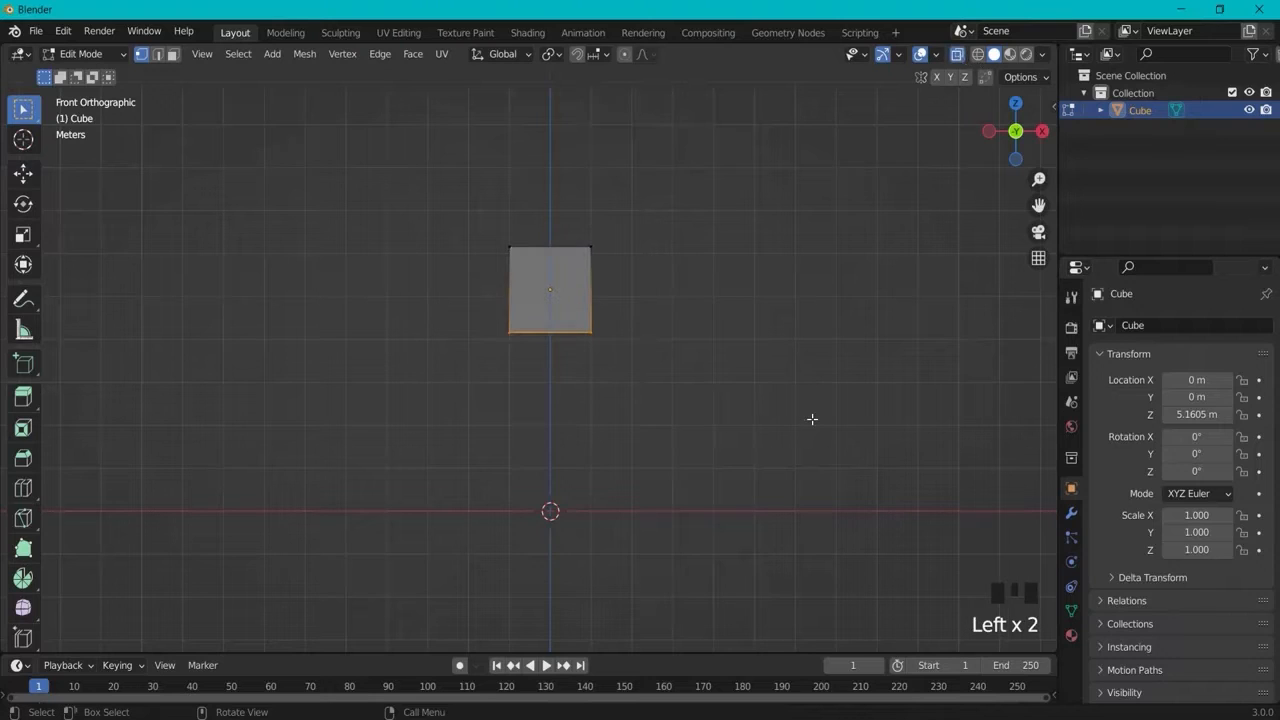
Step: Lower the selected bottom vertices about 1.6 m along Z and check the stretched block in perspective and front views
key(g)
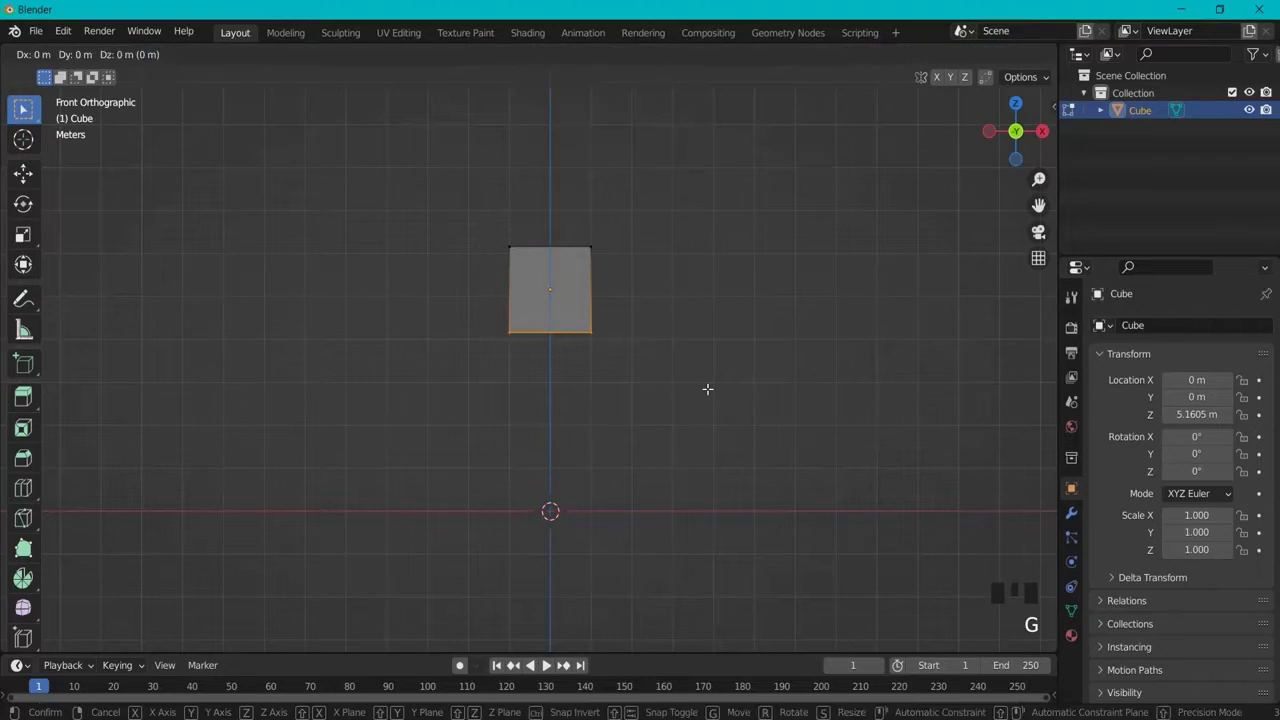
key(z)
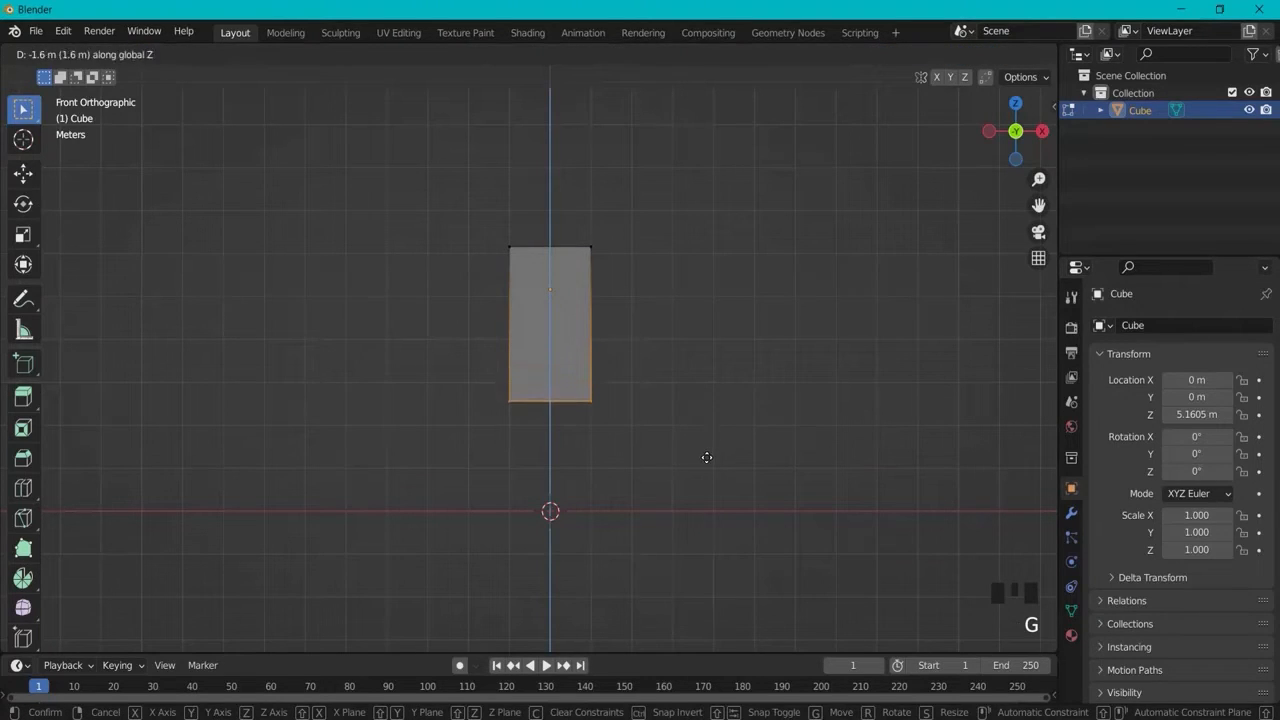
click(706, 454)
middle_drag(834, 363, 751, 366)
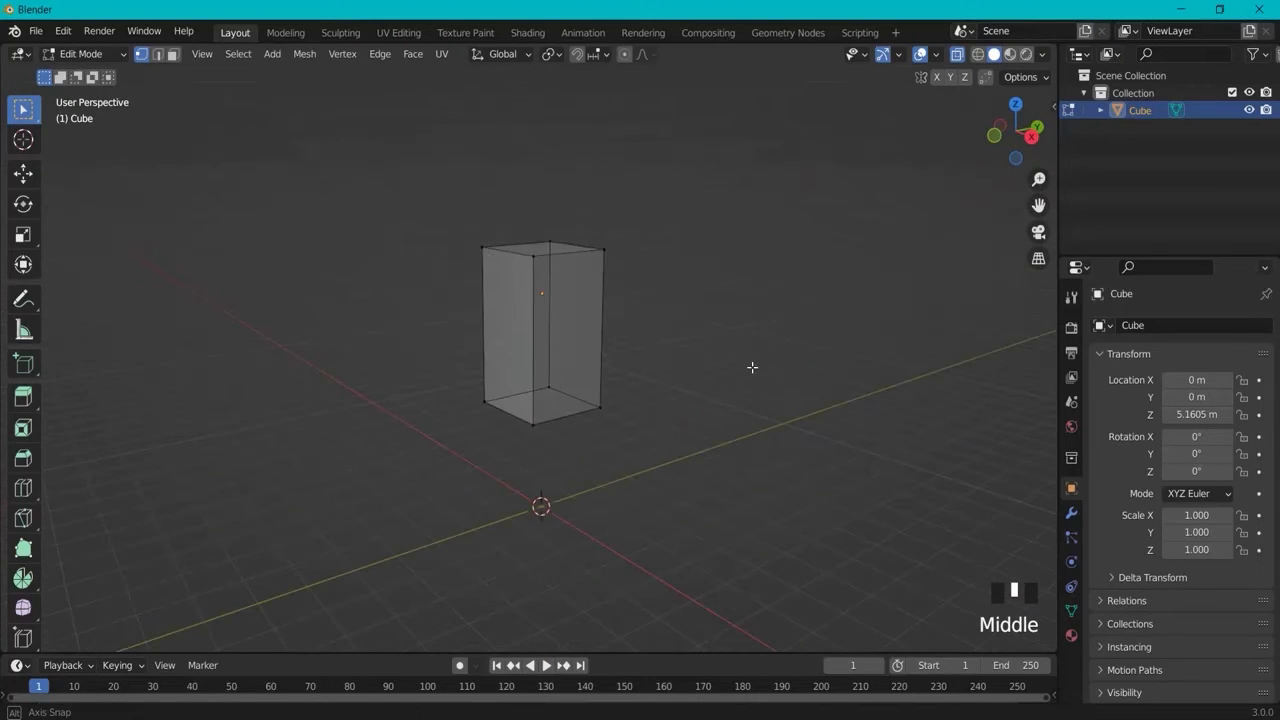
key(KP_1)
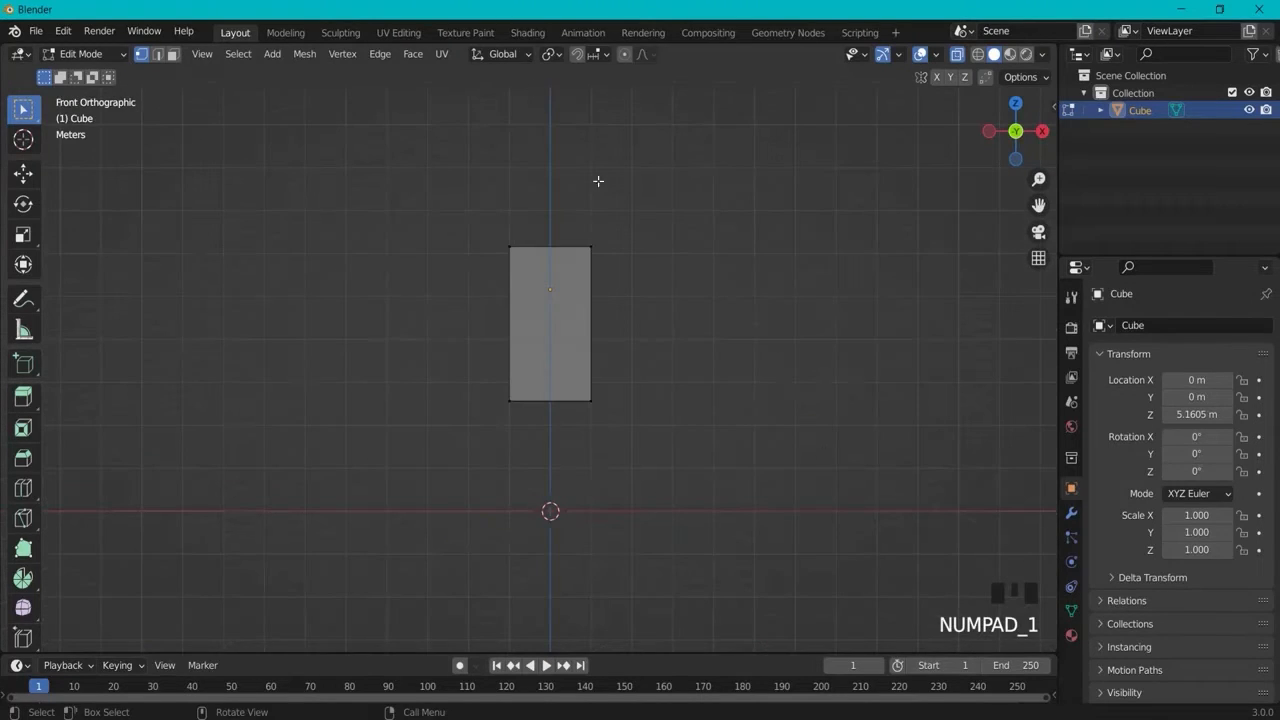
Step: Return to object mode with the block deselected and turn off X-ray
click(78, 54)
click(82, 65)
click(762, 333)
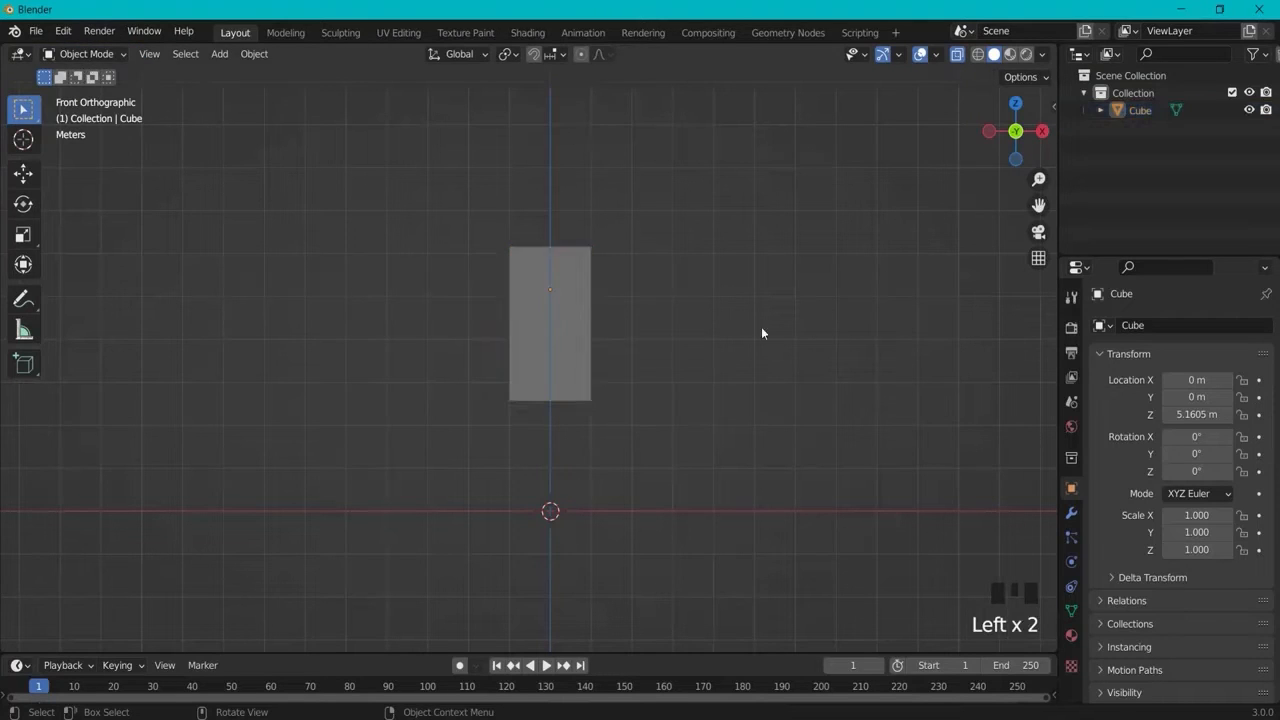
click(957, 55)
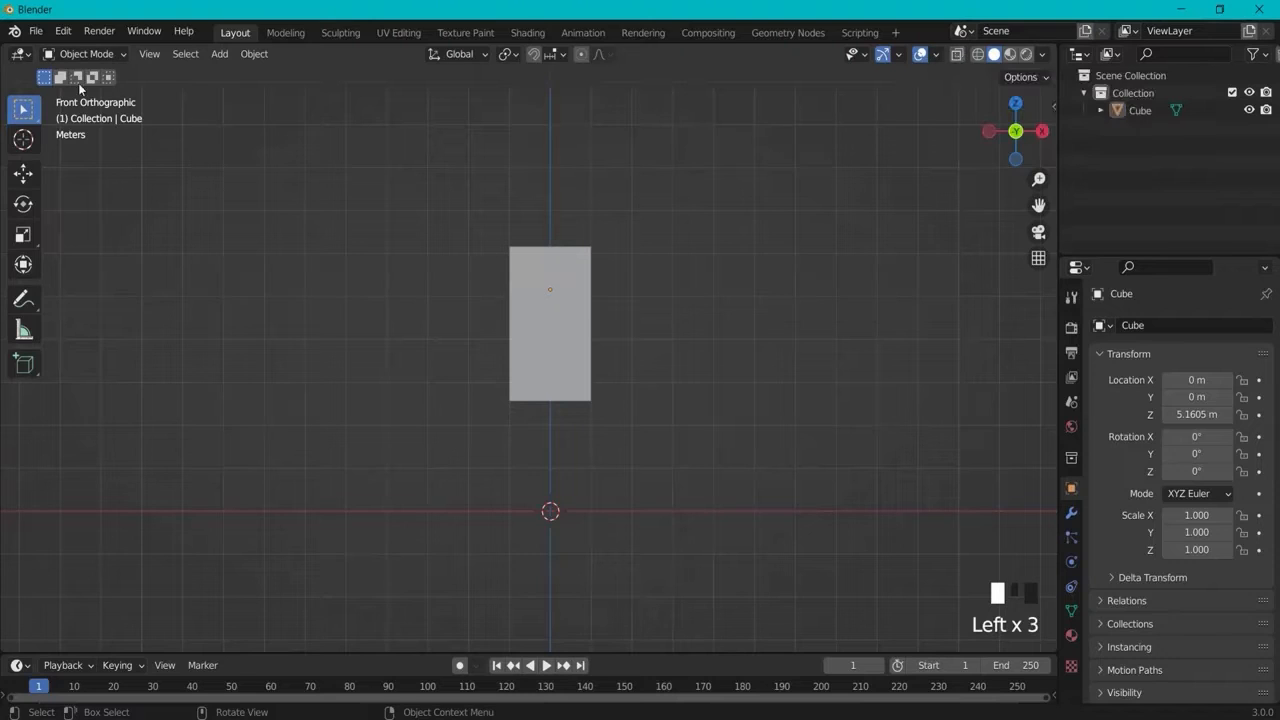
Step: Add a new cube mesh and scale it down to about 0.32
key(shift+a)
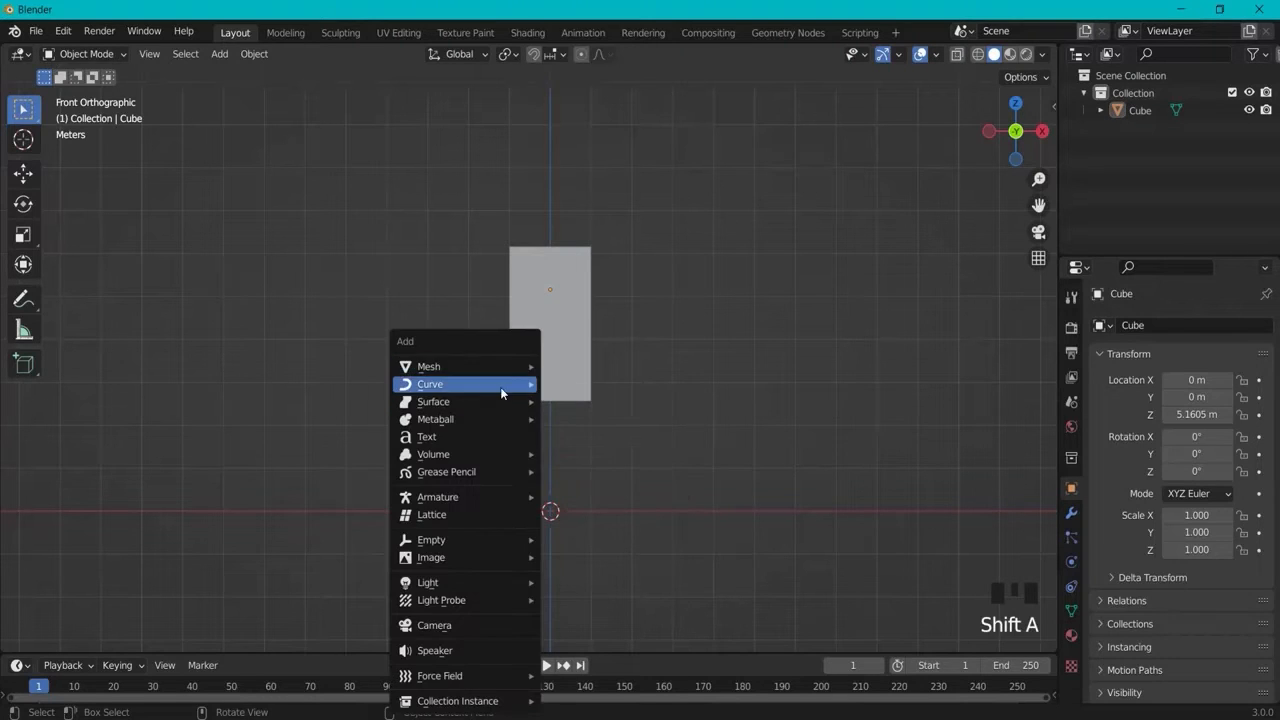
mouse_move(466, 372)
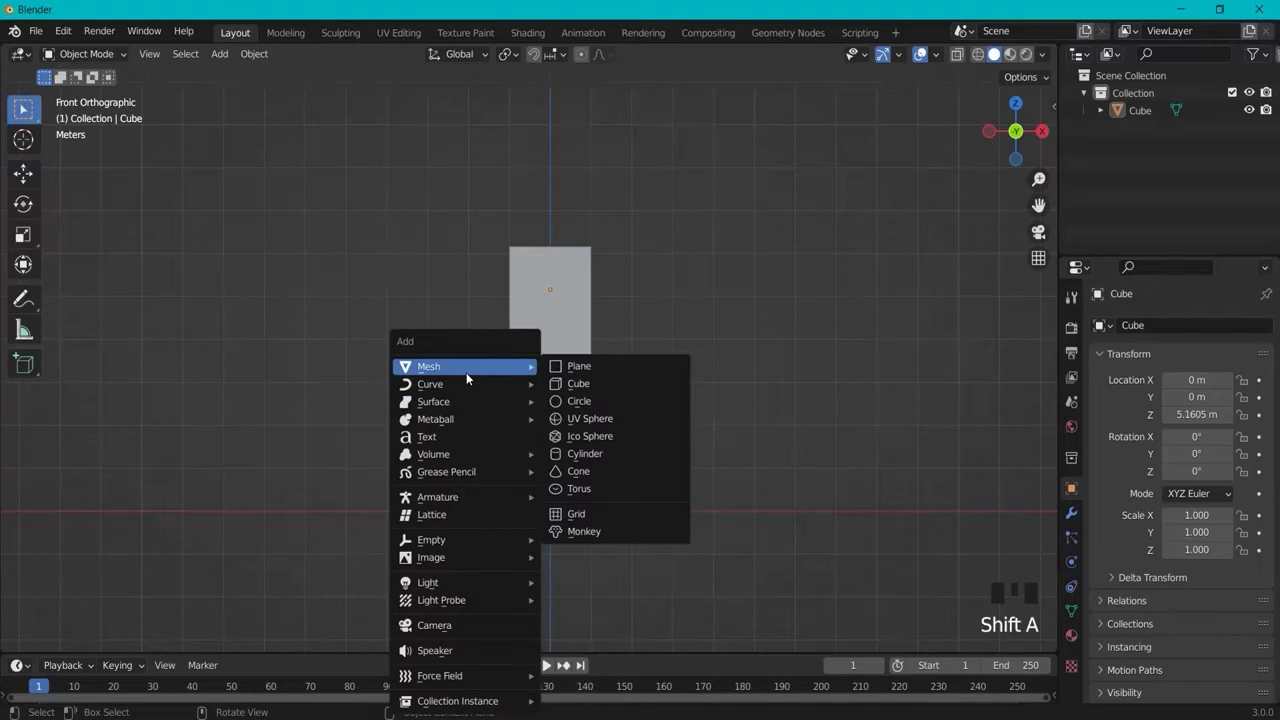
click(570, 385)
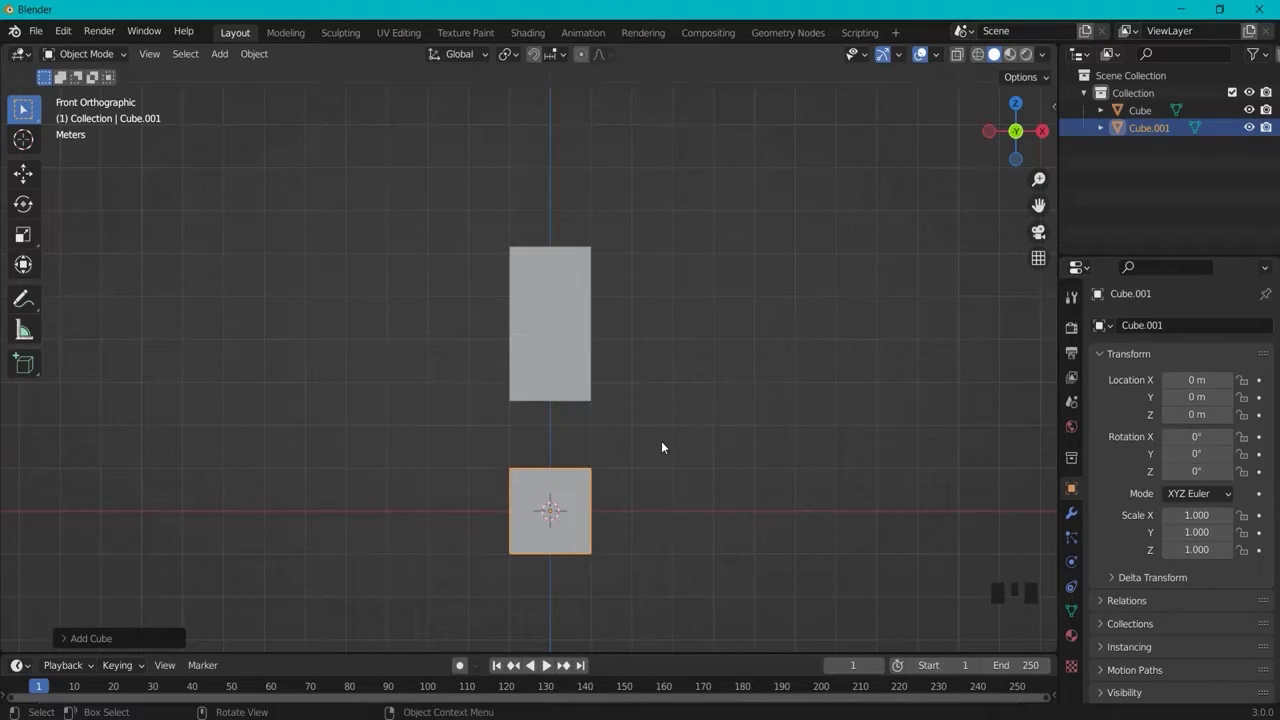
key(s)
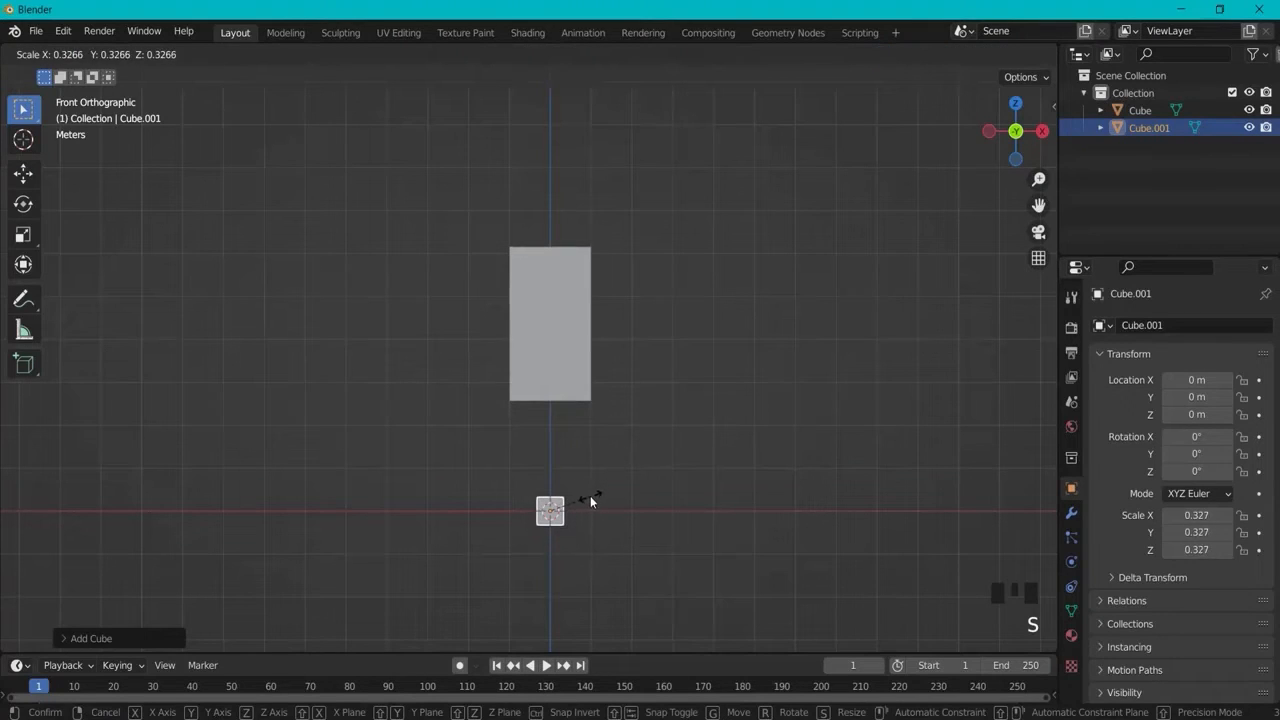
click(589, 496)
Step: Move the small cube just below the block's left side, at about X -0.59 m and Z 2.04 m
key(g)
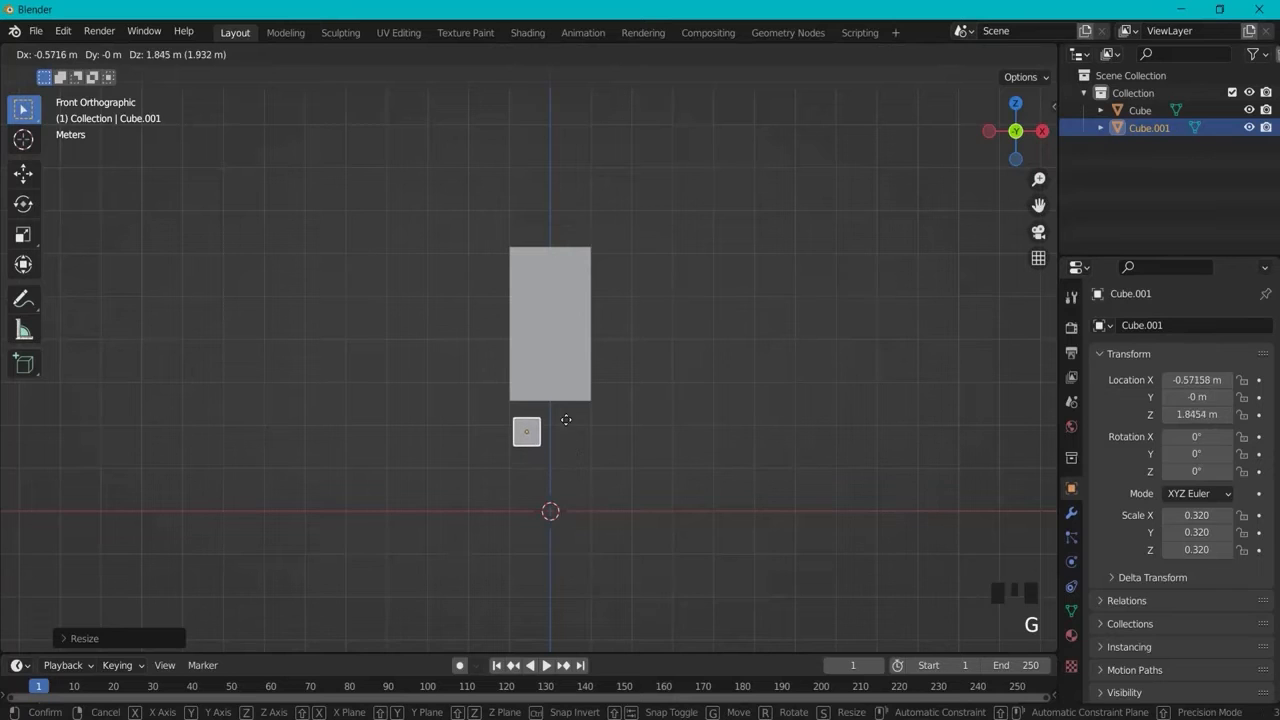
click(566, 410)
mouse_move(568, 410)
middle_down()
mouse_move(800, 423)
mouse_move(551, 423)
mouse_move(582, 413)
middle_up()
key(KP_1)
Step: In face selection, select the small cube's bottom face and extrude it down about 1.63 m to form a leg
key(Tab)
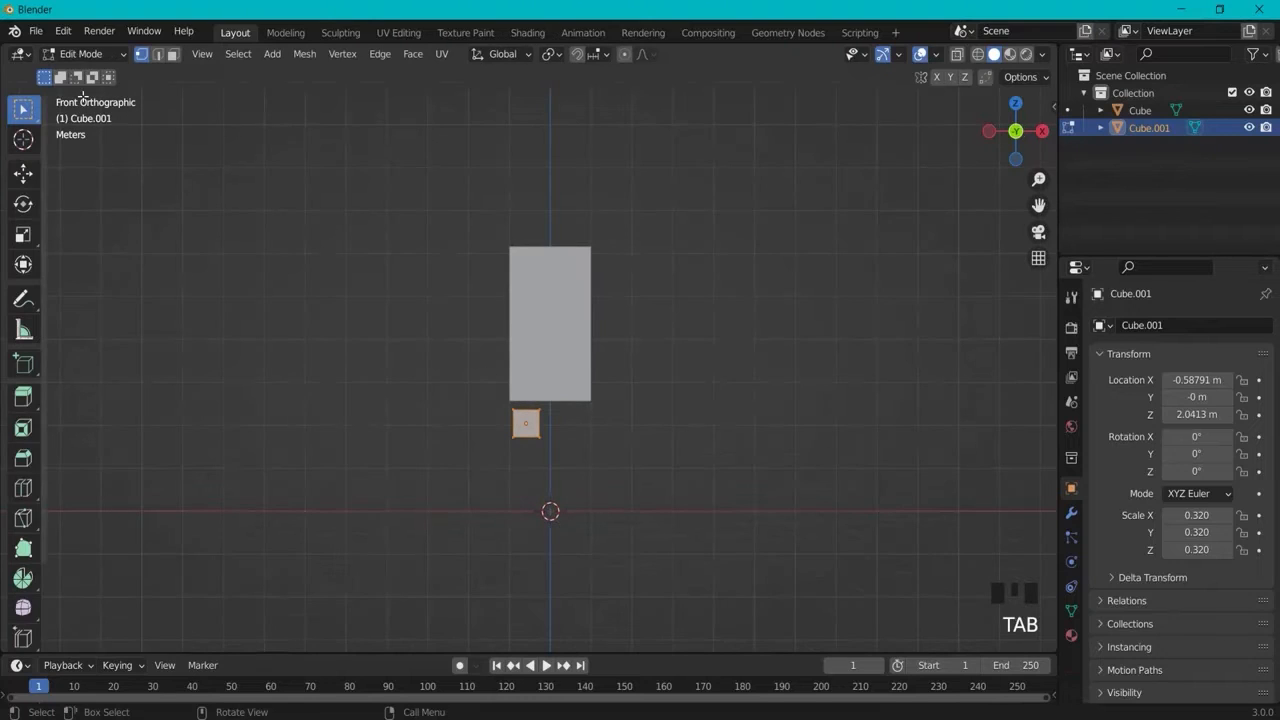
middle_drag(505, 456, 548, 470)
key(3)
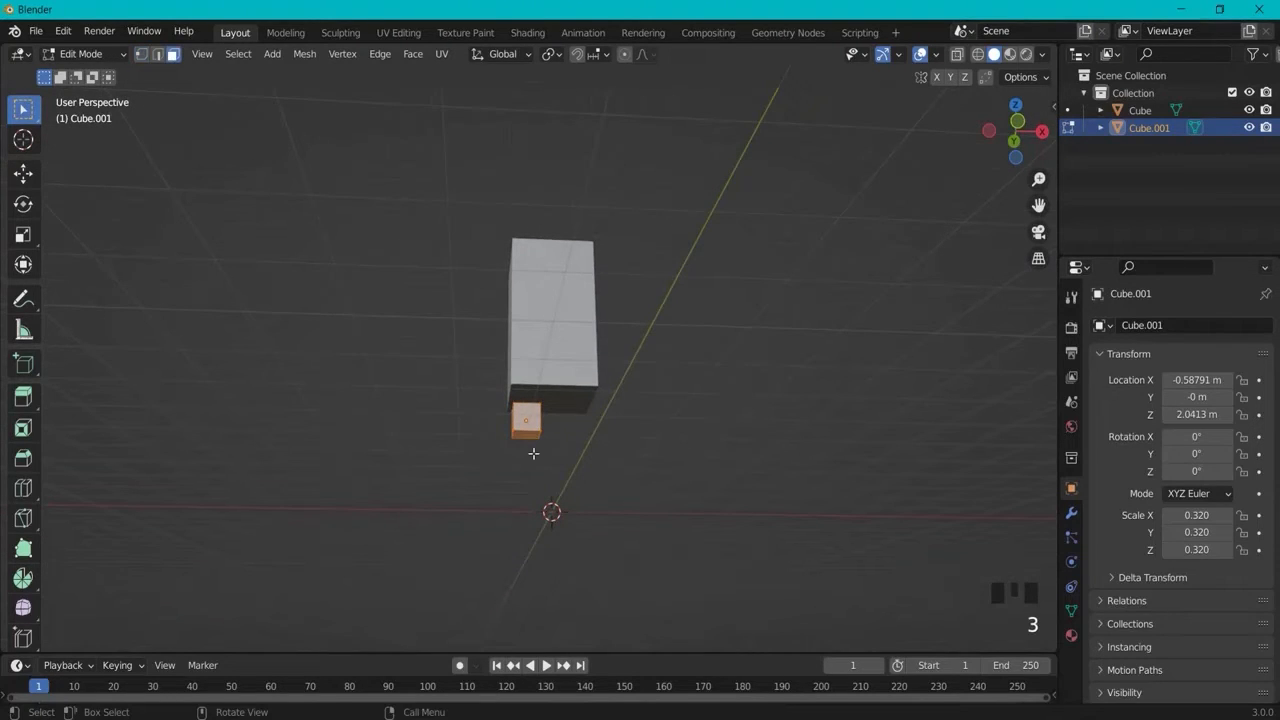
key(KP_1)
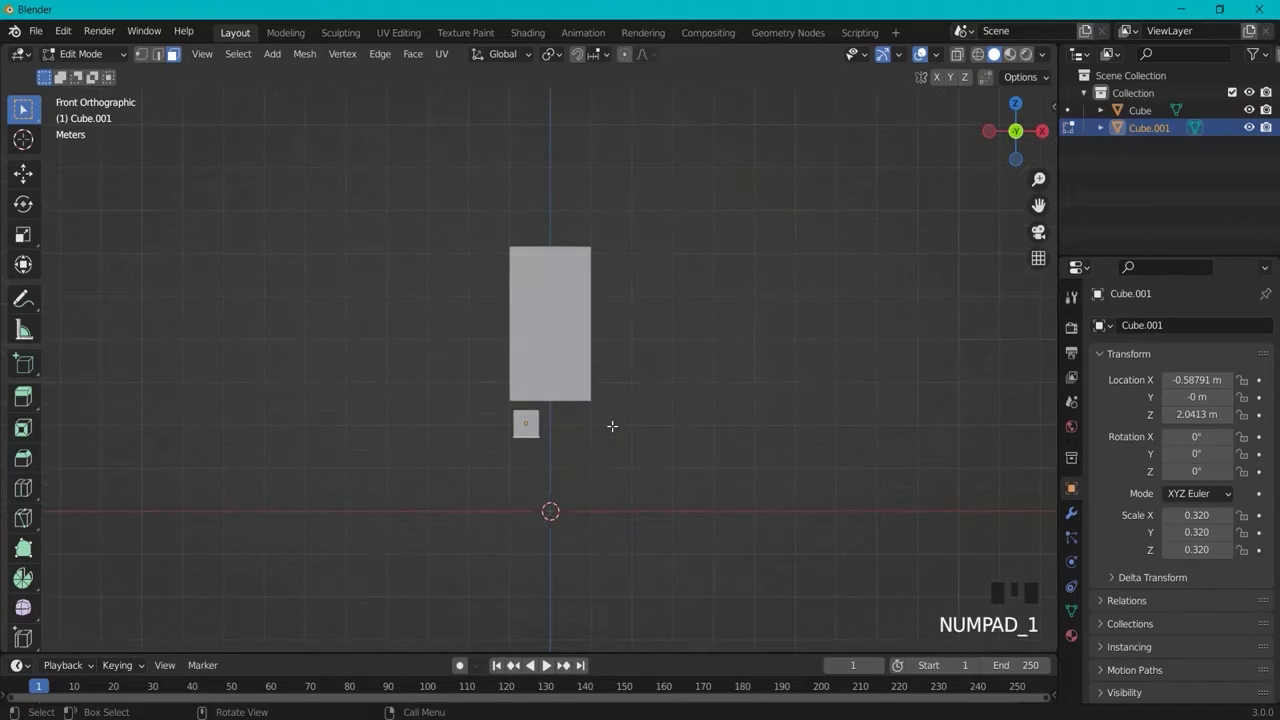
key(e)
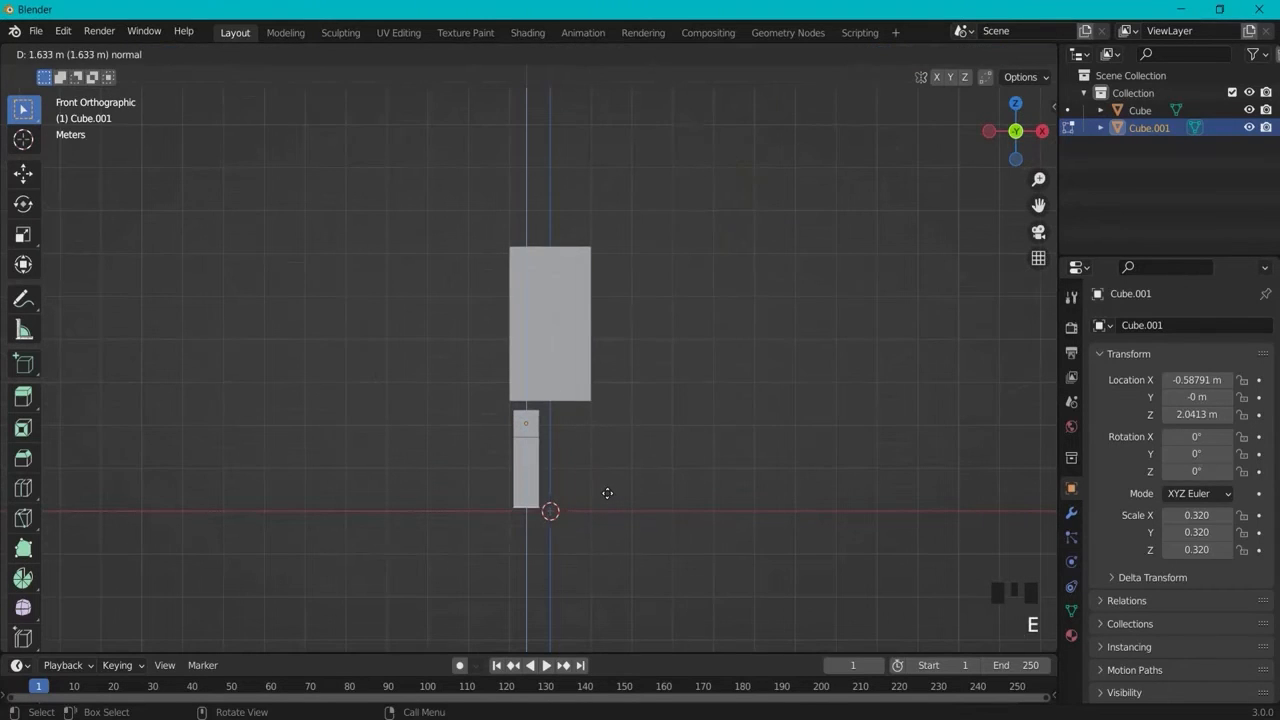
click(607, 494)
Step: Return to object mode and duplicate the leg about 1.14 m along X as the second leg
click(82, 54)
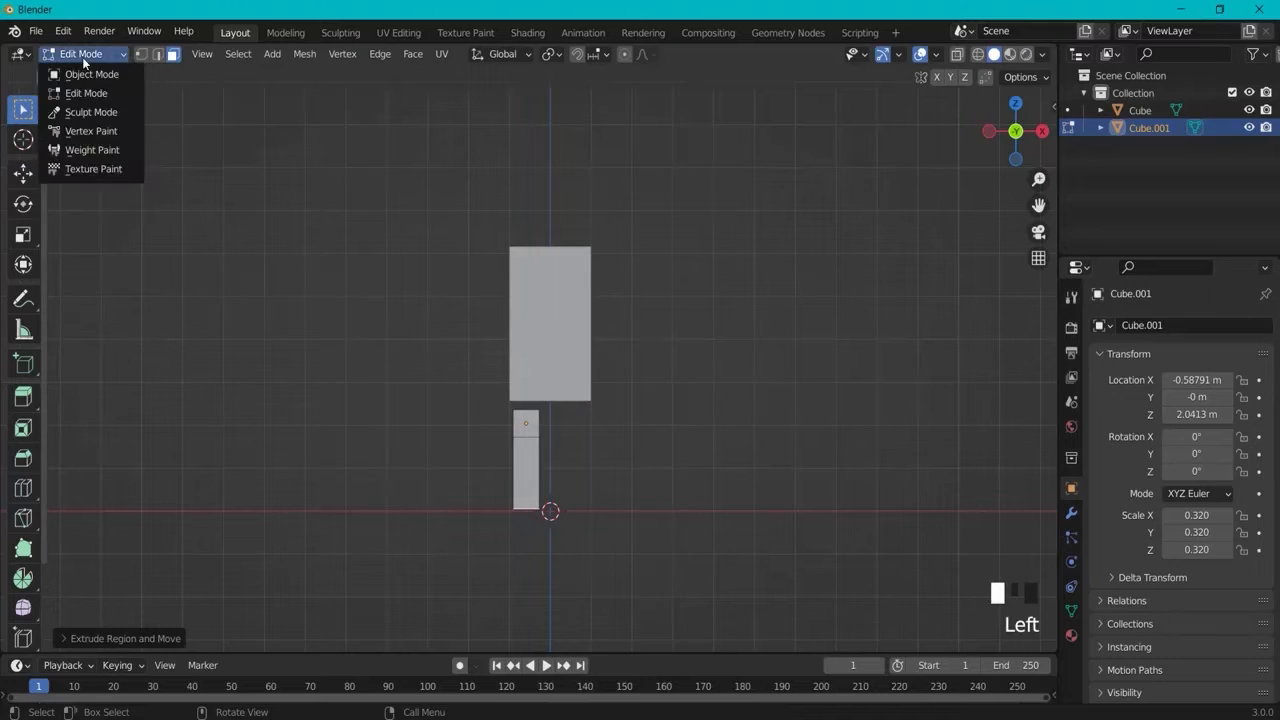
click(125, 72)
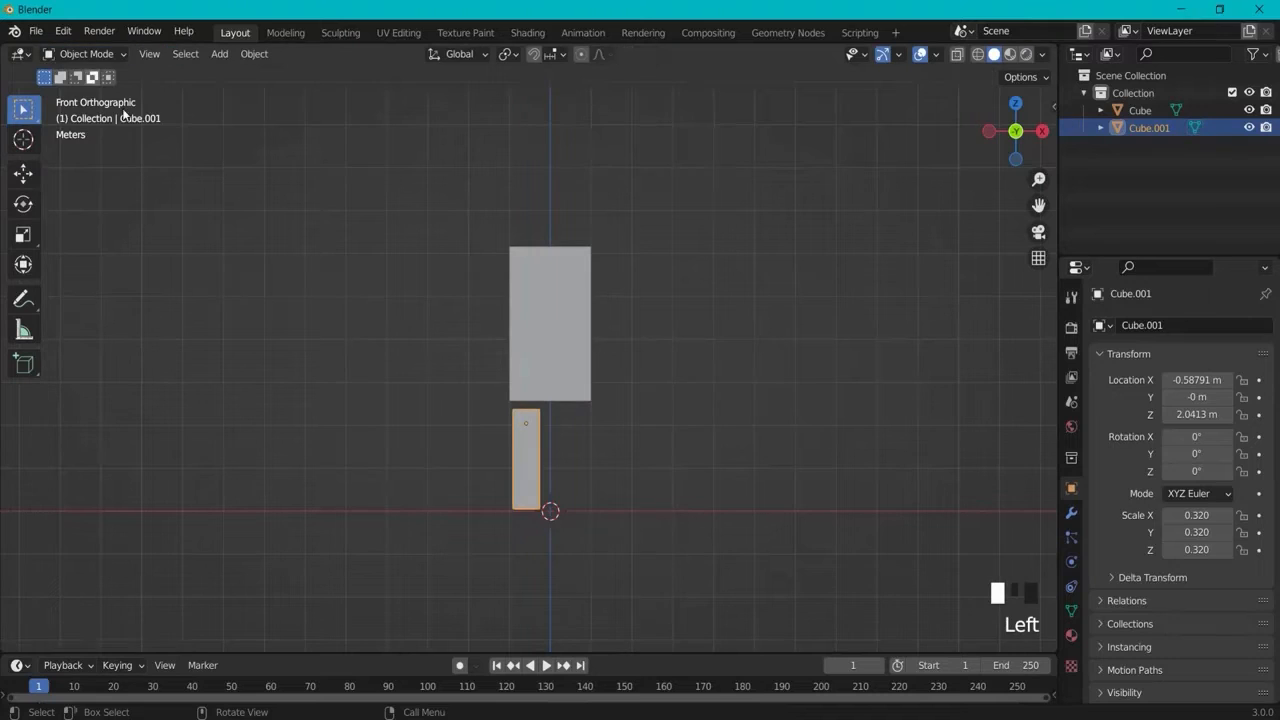
click(573, 449)
click(525, 446)
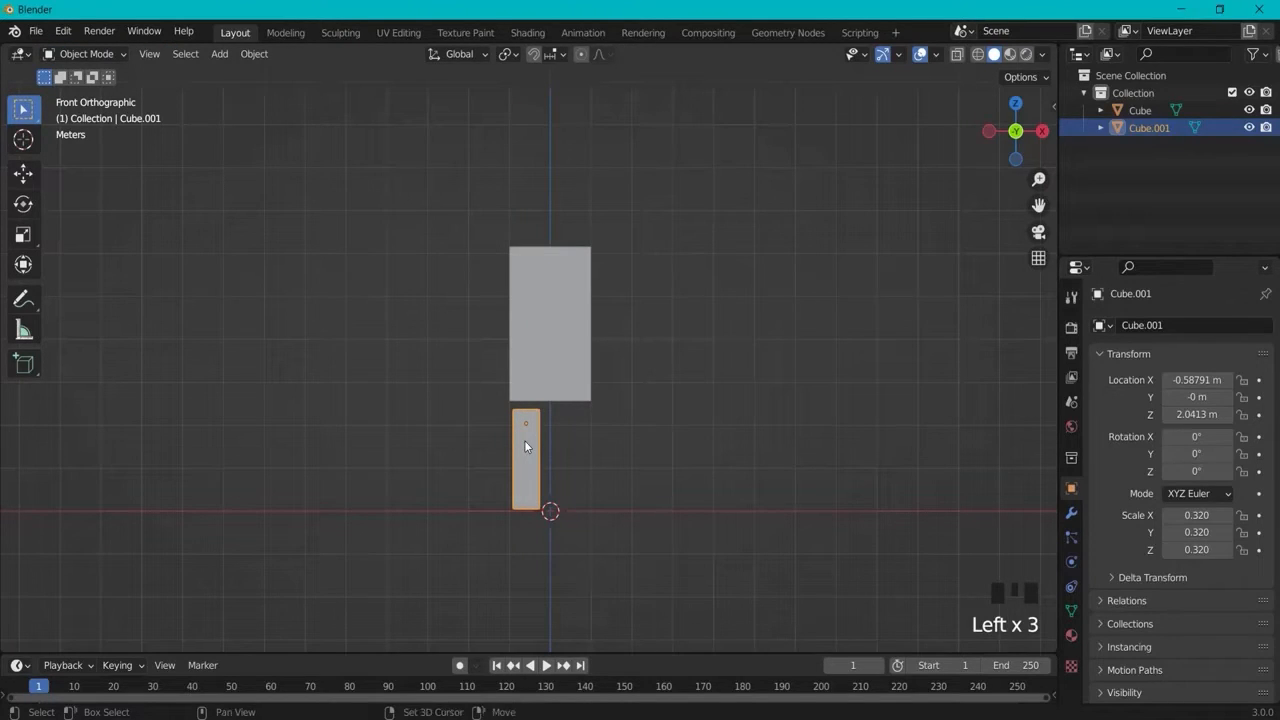
key(shift+d)
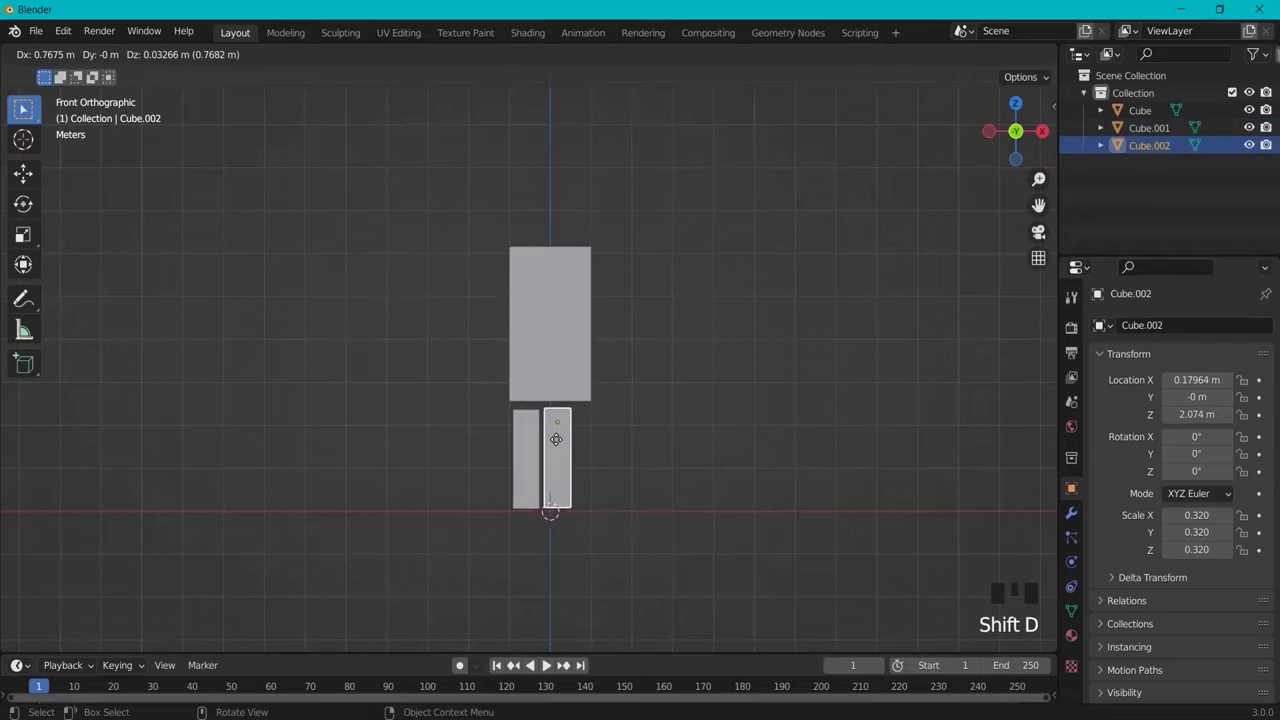
key(x)
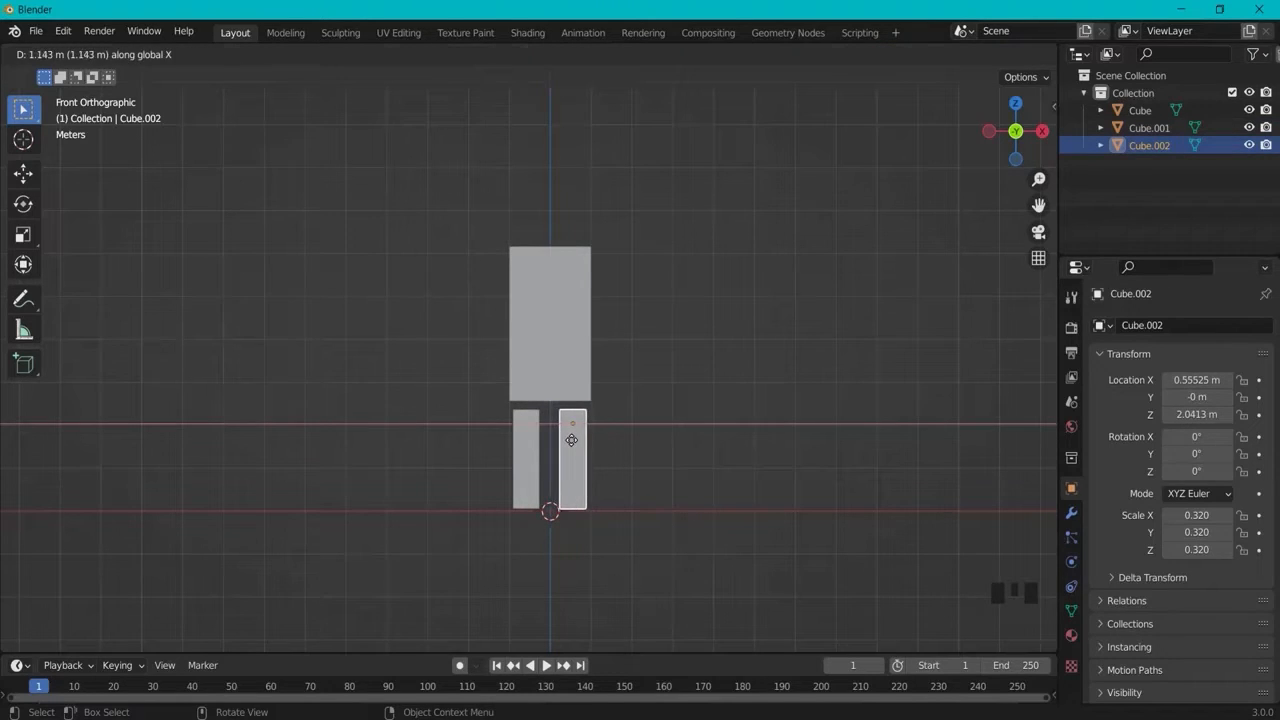
click(571, 441)
Step: Duplicate the second leg as an arm beside the body's right side, rotated about -27.5° in Y, at about X 1.62 m and Z 4.59 m
key(shift+d)
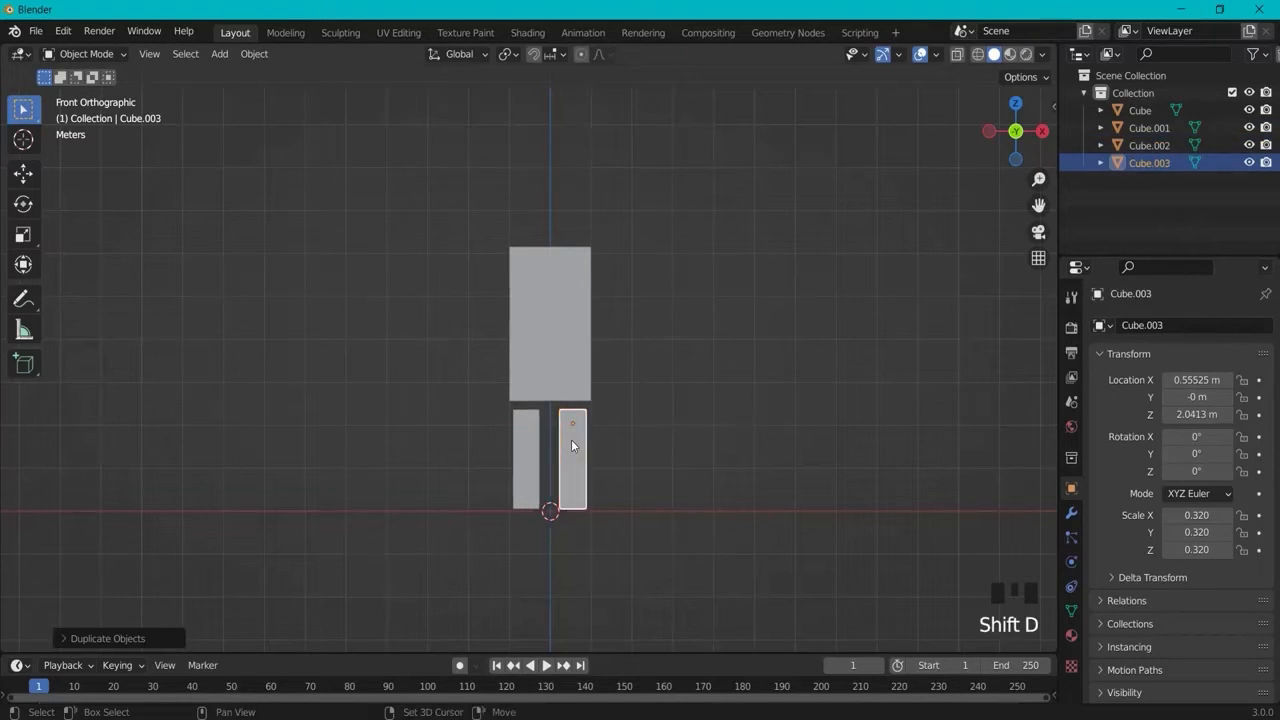
click(613, 320)
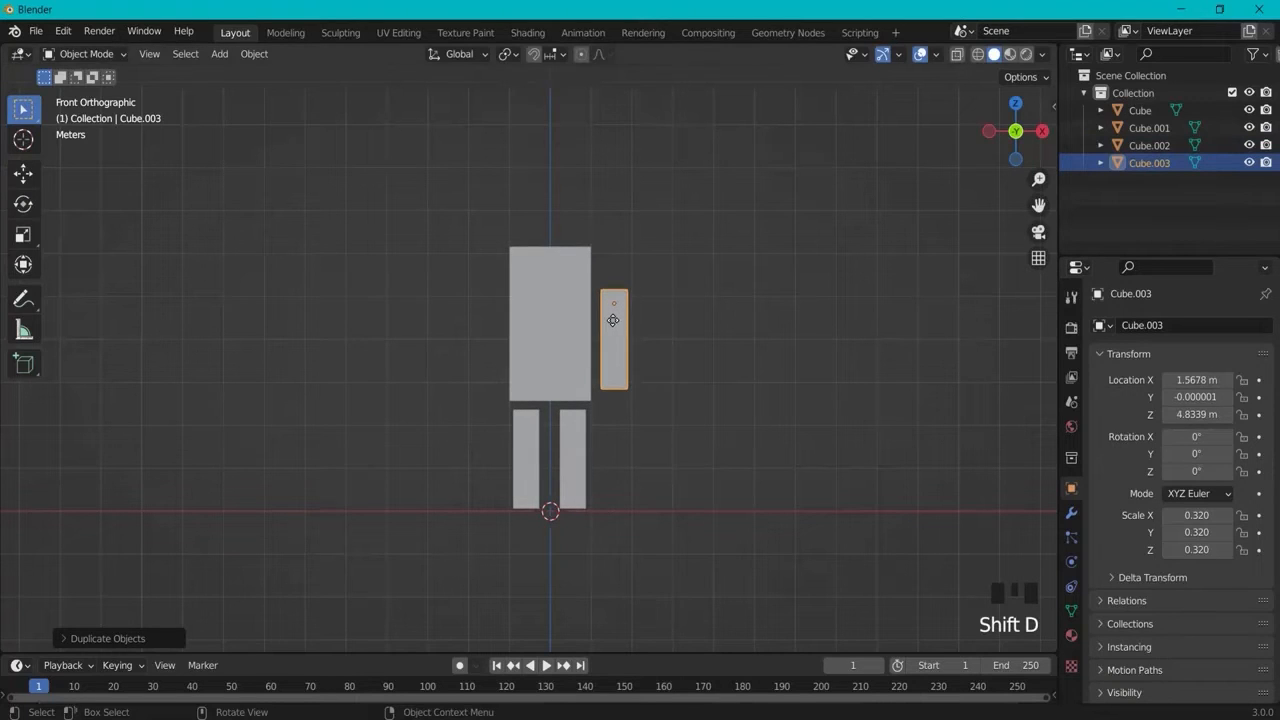
key(r)
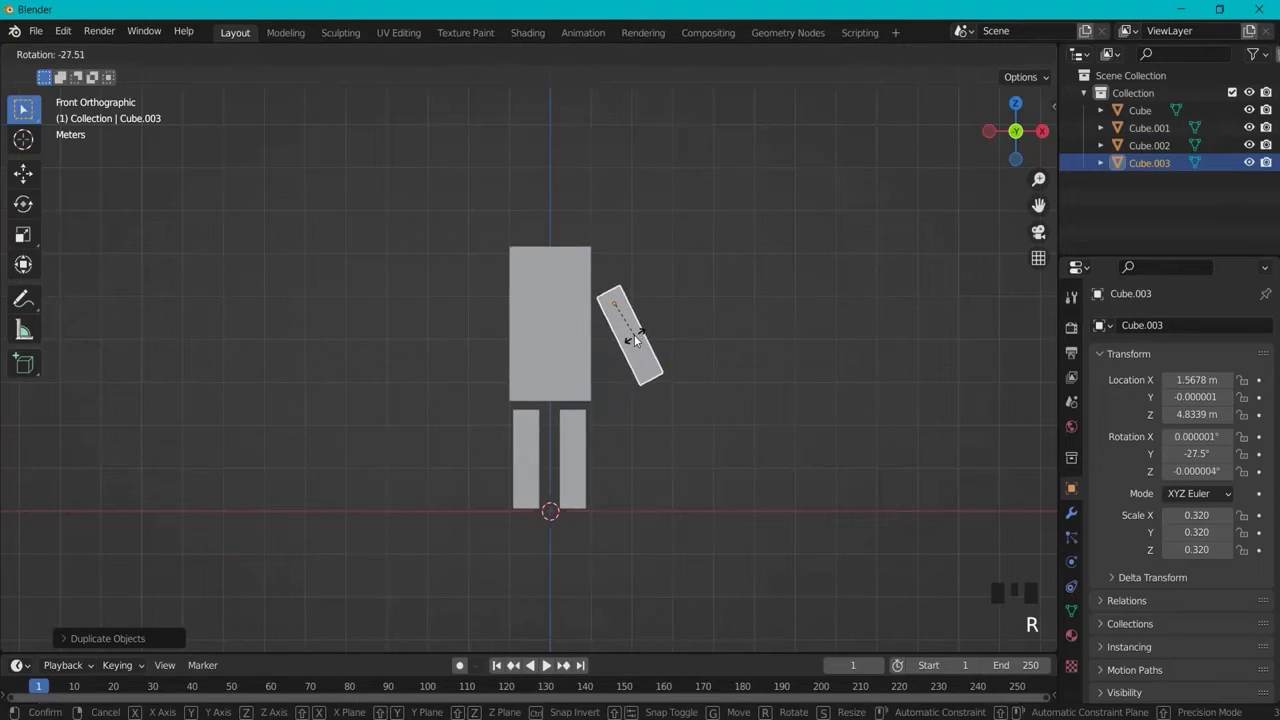
click(628, 348)
key(g)
click(636, 346)
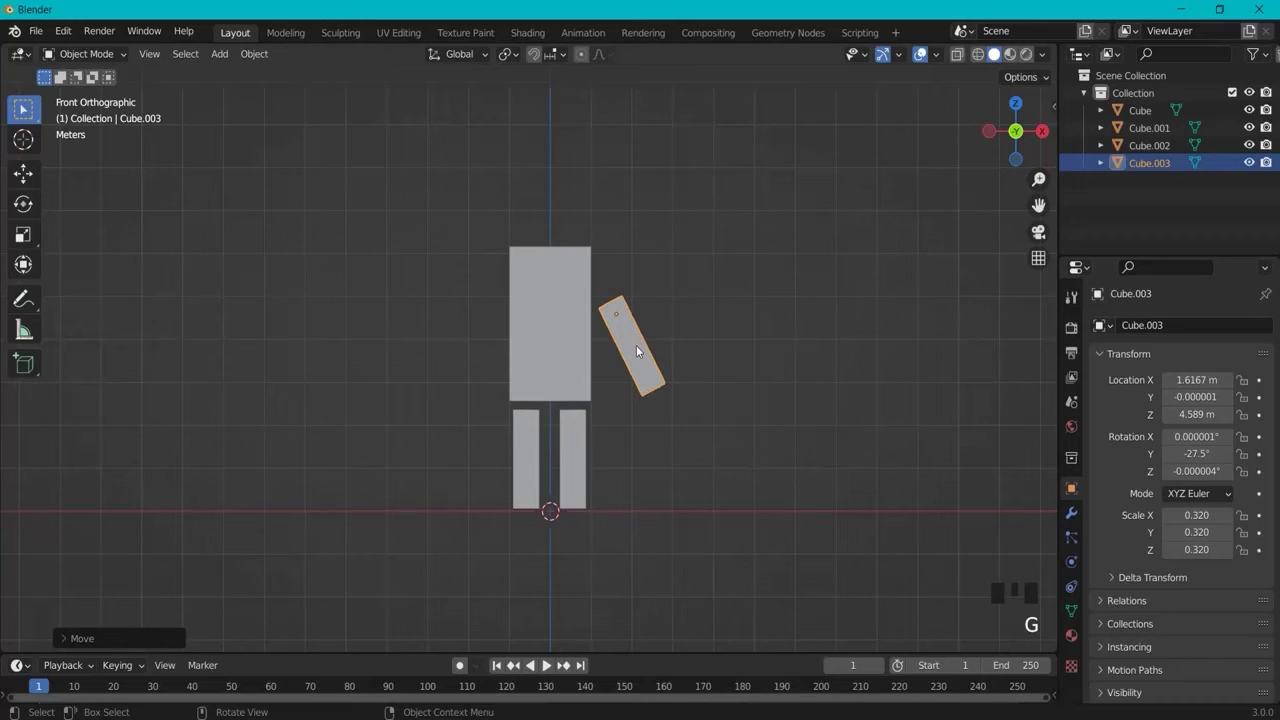
Step: Duplicate the arm to the body's left side, rotate it to about 29.1° in Y and place it at about X -1.57 m, Z 4.56 m
key(shift+d)
key(x)
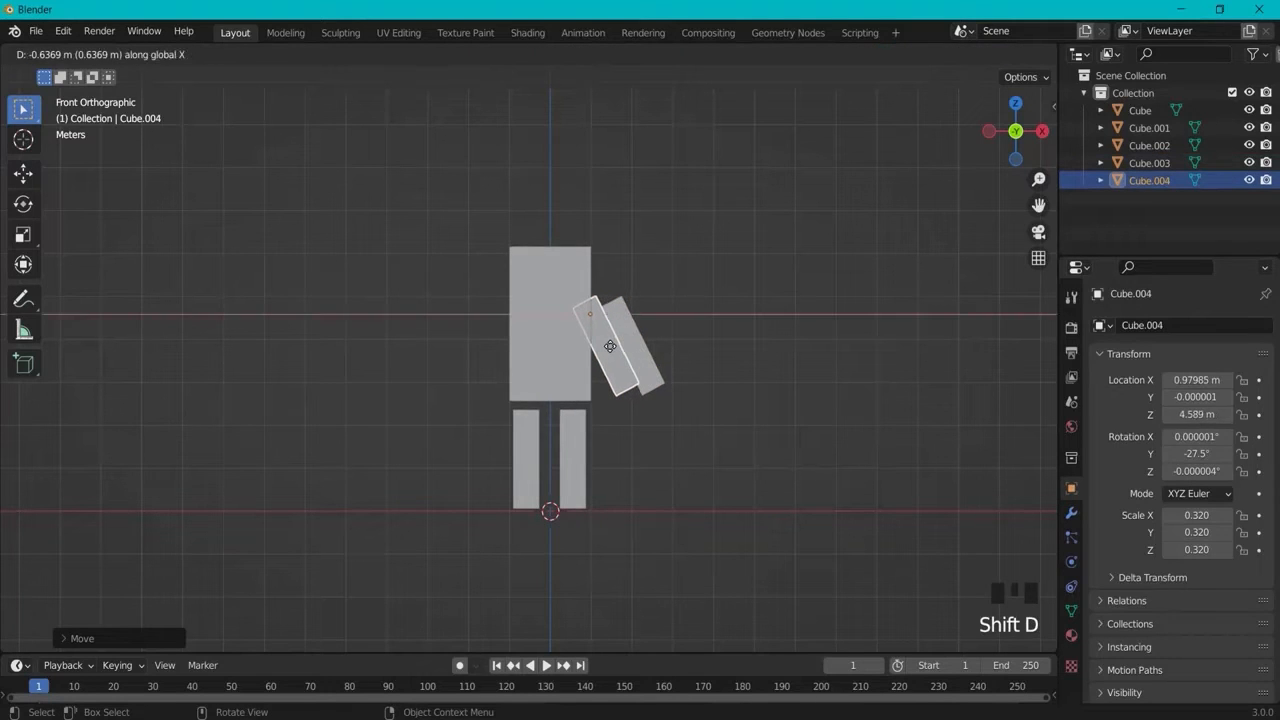
click(488, 352)
key(r)
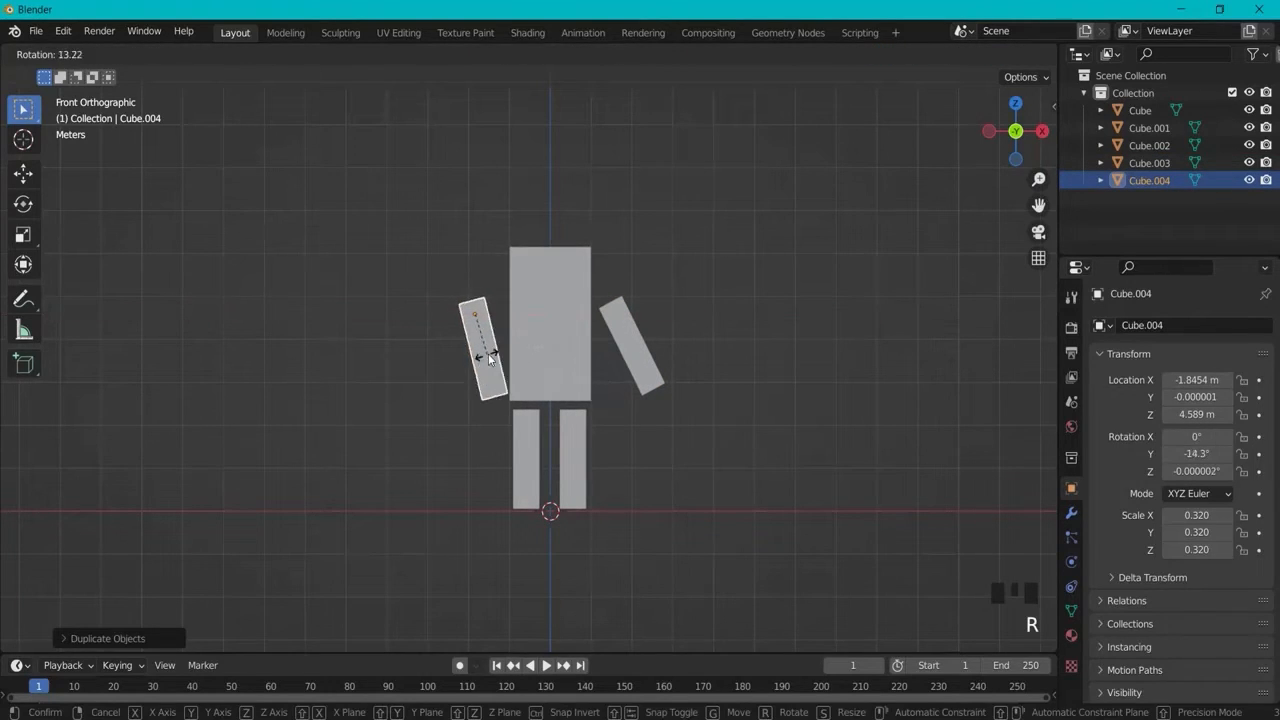
click(455, 358)
key(g)
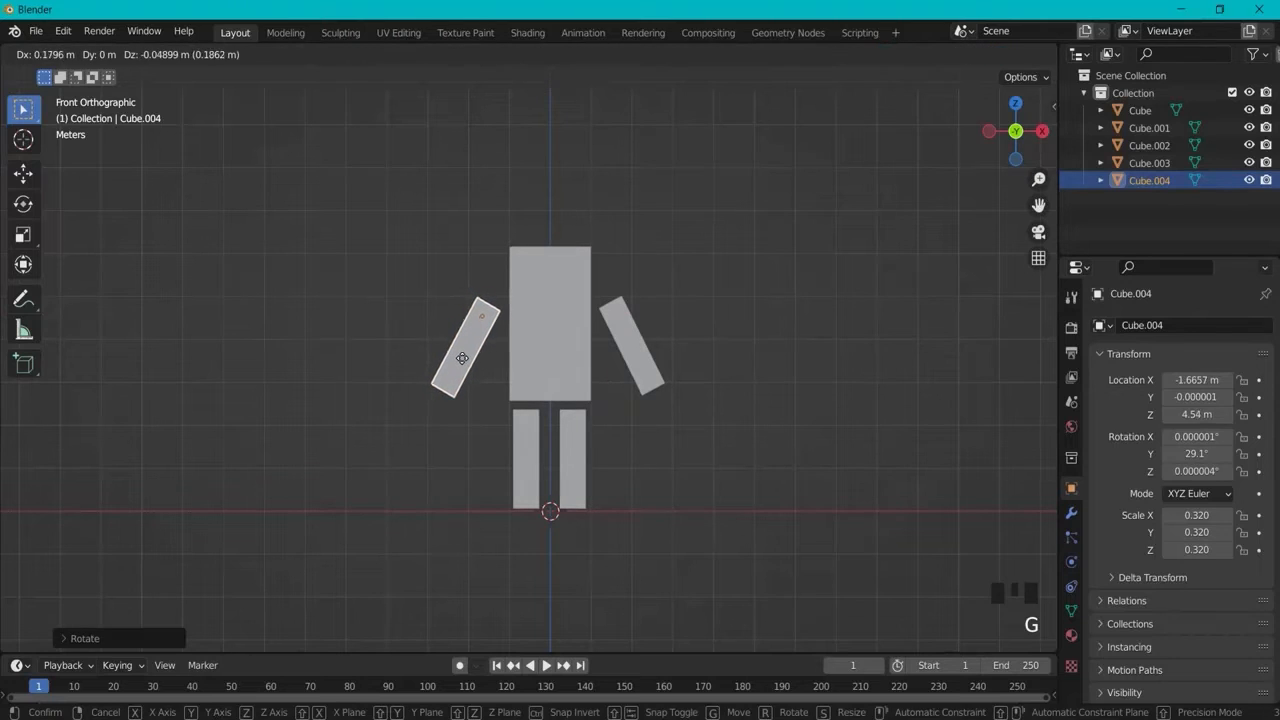
click(467, 357)
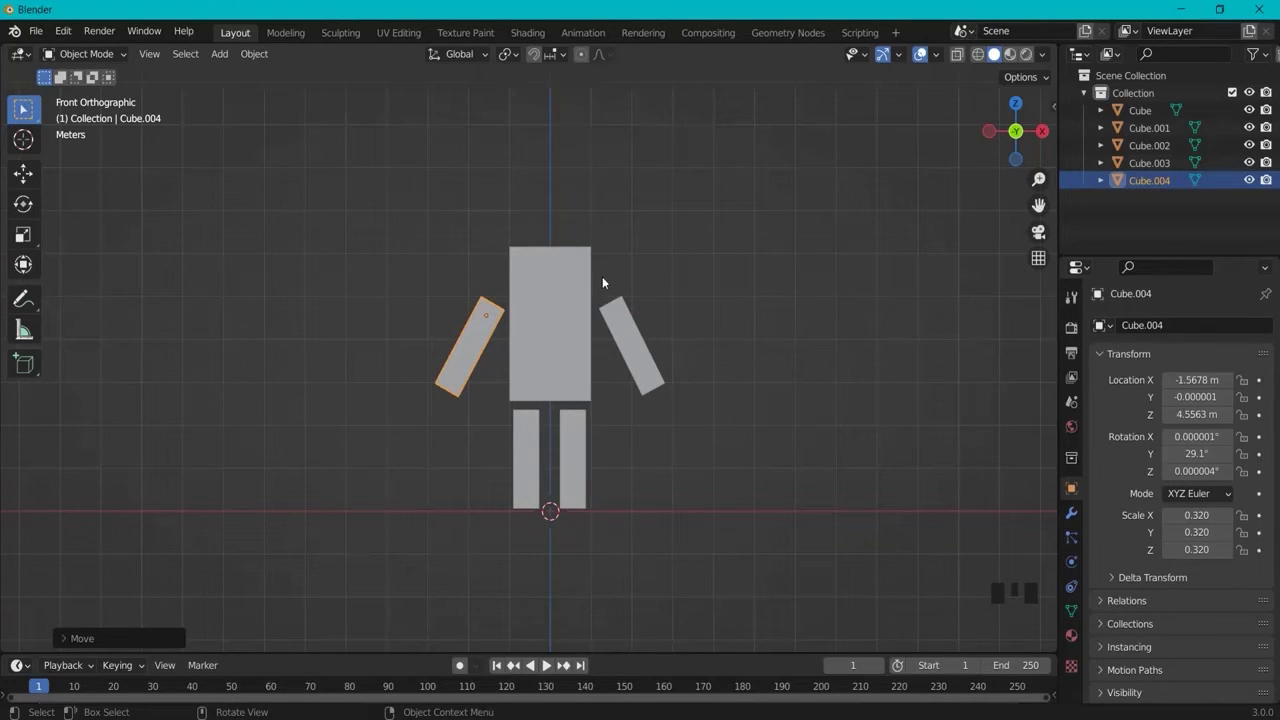
Step: Add an ico sphere mesh with 2 subdivisions and a 1 m radius
key(shift+a)
mouse_move(602, 279)
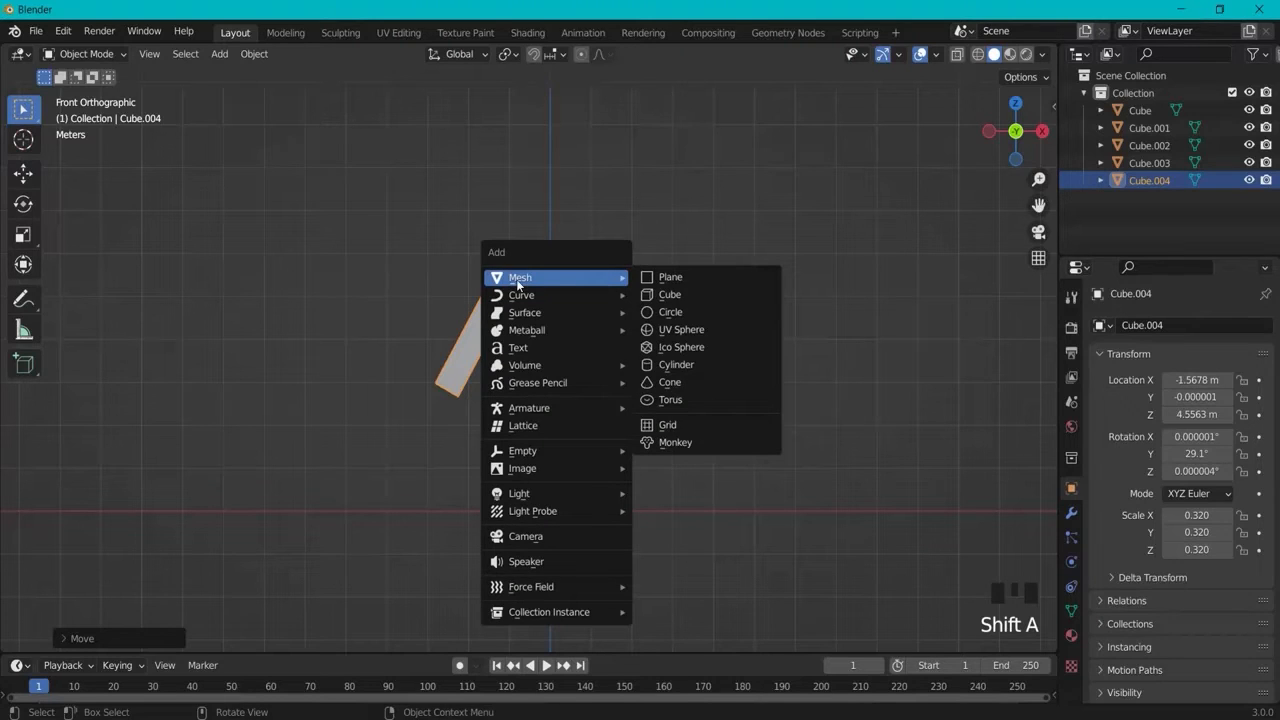
click(674, 350)
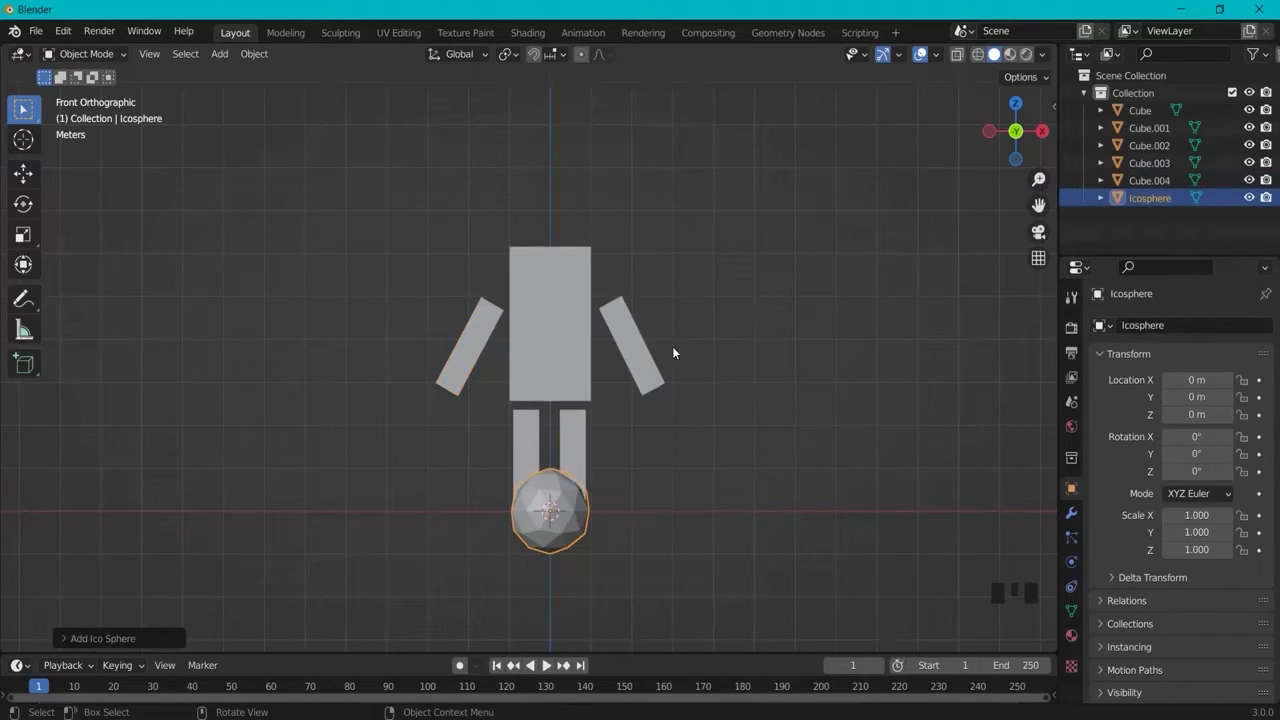
click(64, 637)
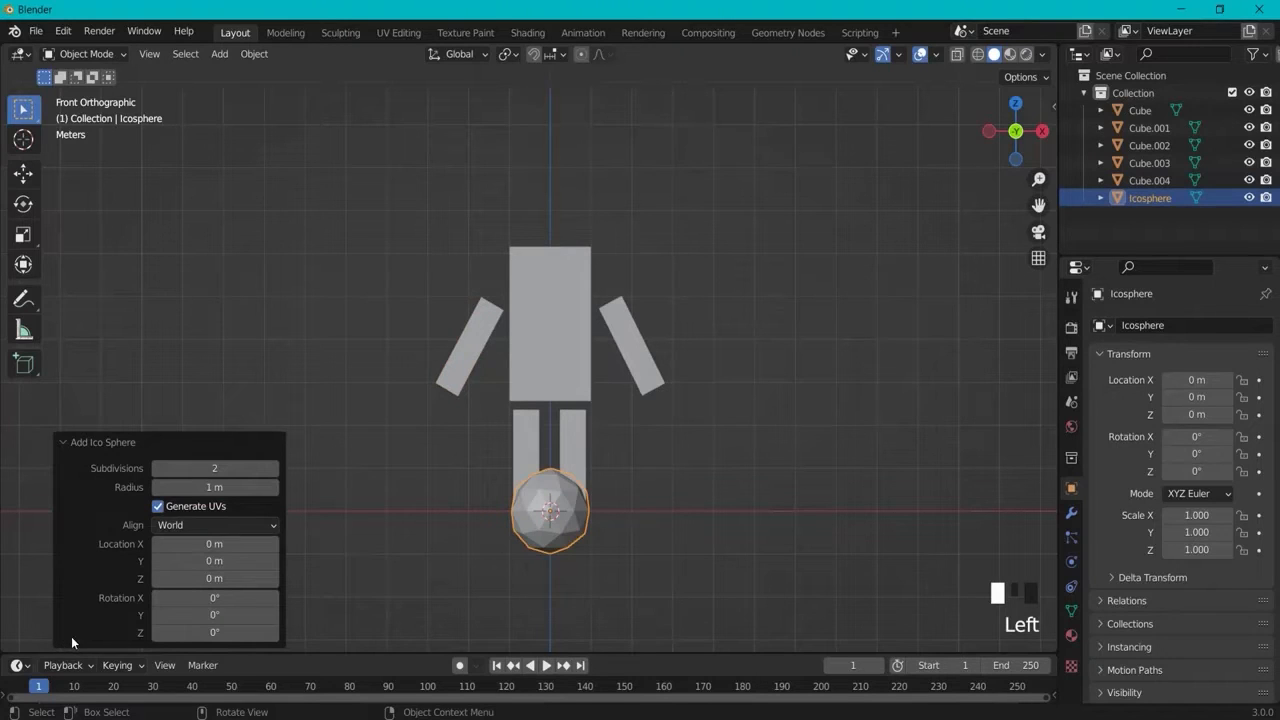
click(271, 468)
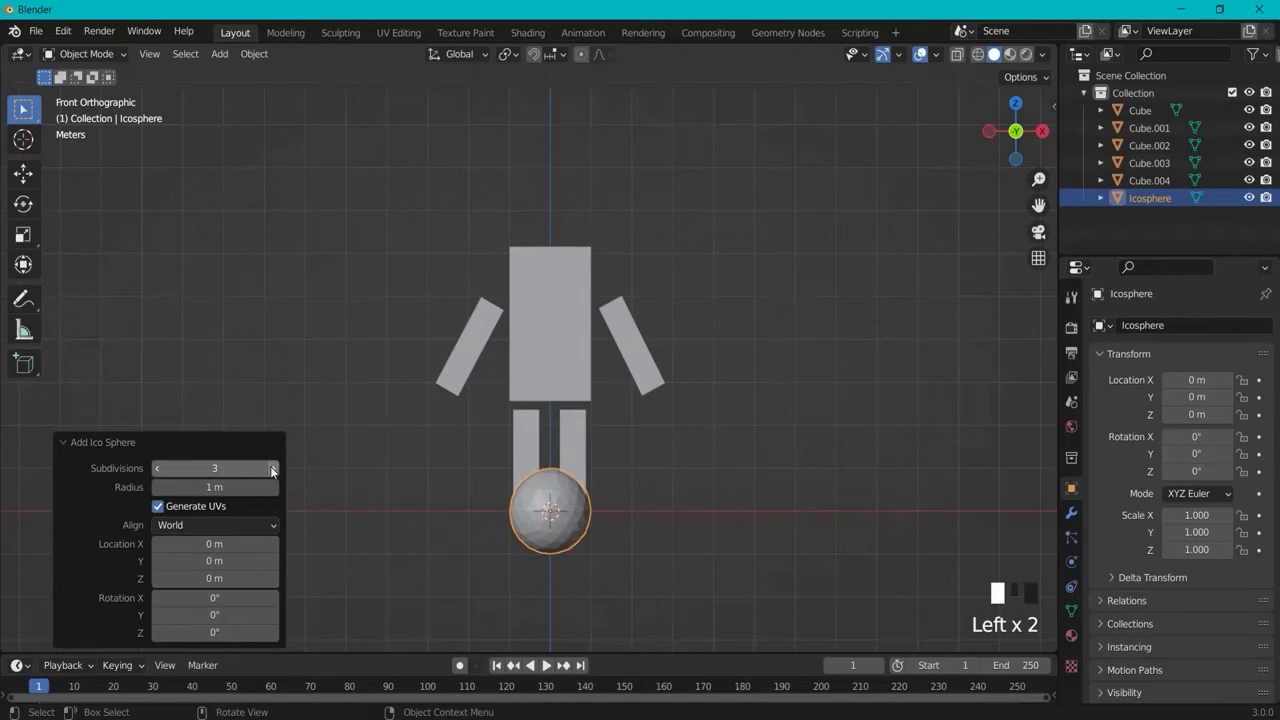
click(157, 468)
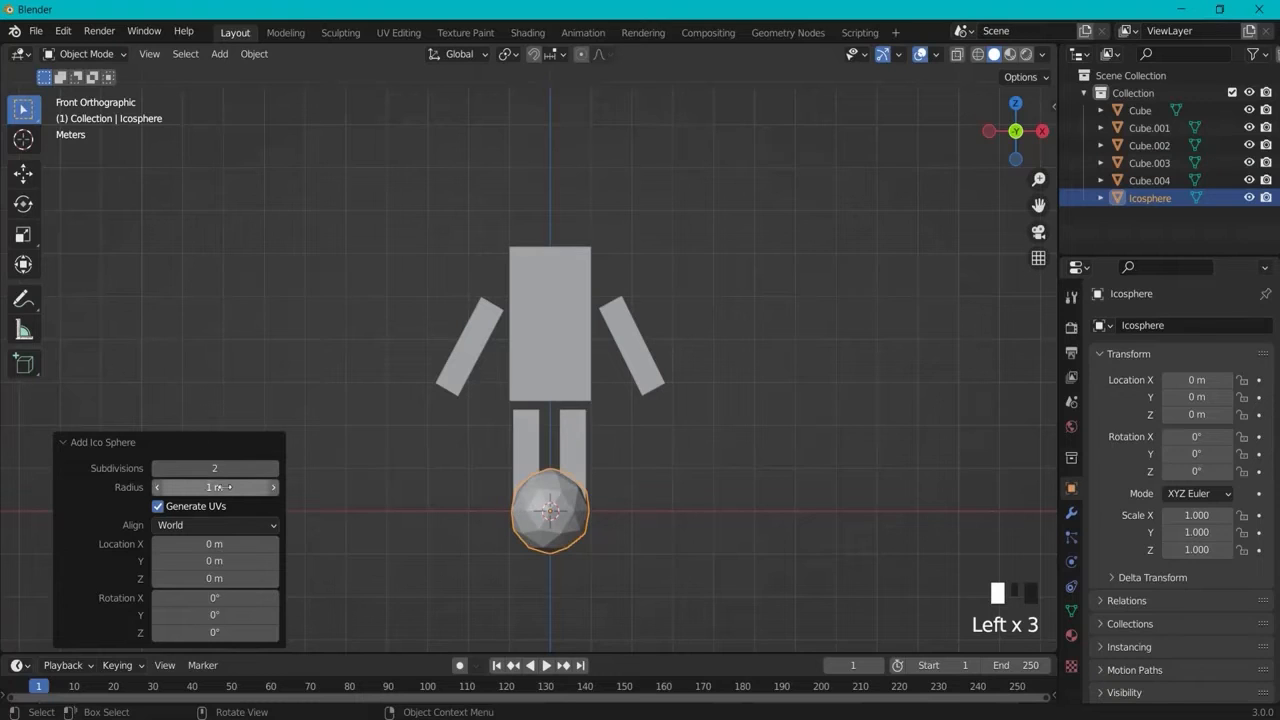
mouse_move(219, 487)
mouse_down()
mouse_move(244, 487)
mouse_move(229, 487)
mouse_up()
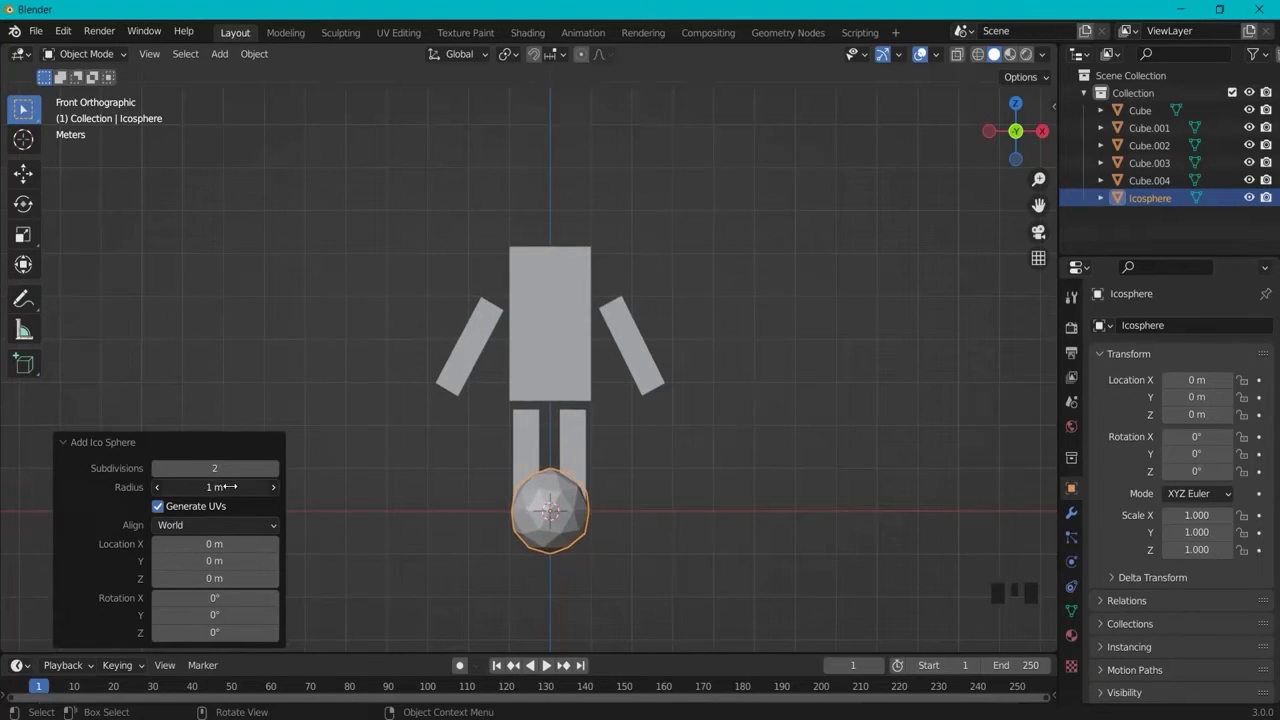
Step: Scale the ico sphere to about 0.37 and place it as the left shoulder at about X -1.42 m, Z 5.49 m
click(595, 503)
click(572, 499)
key(s)
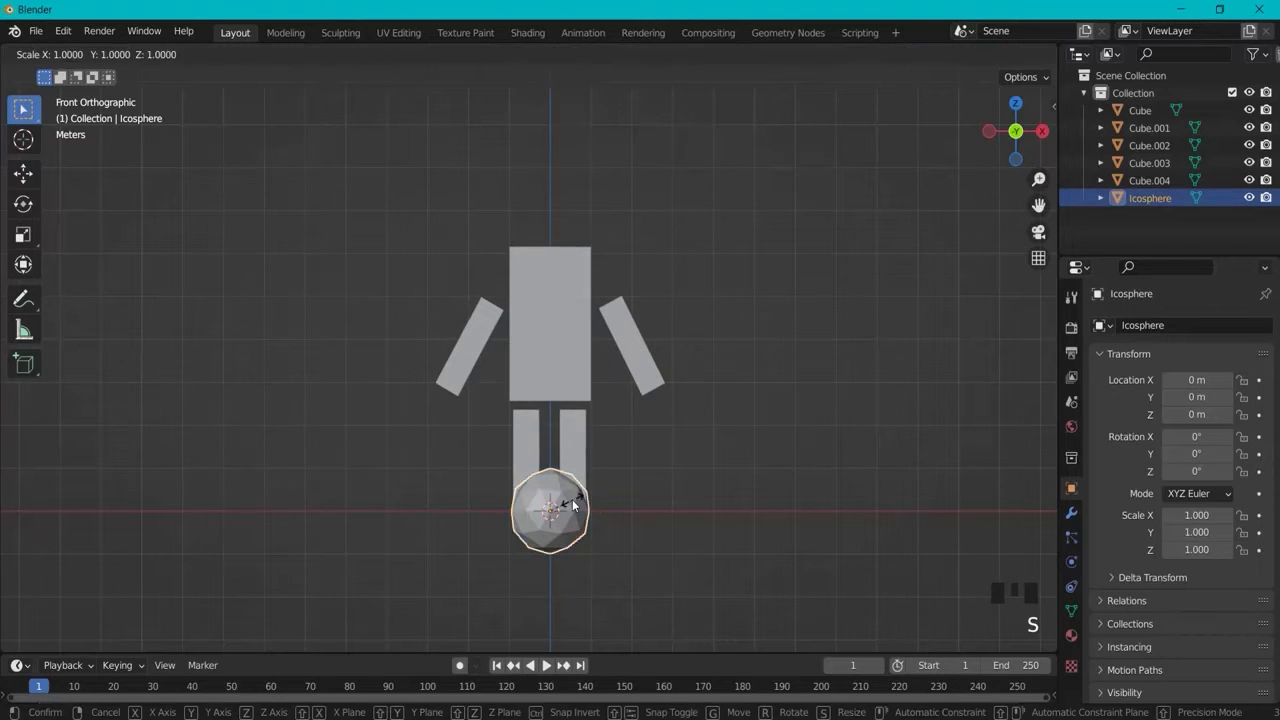
click(558, 507)
key(g)
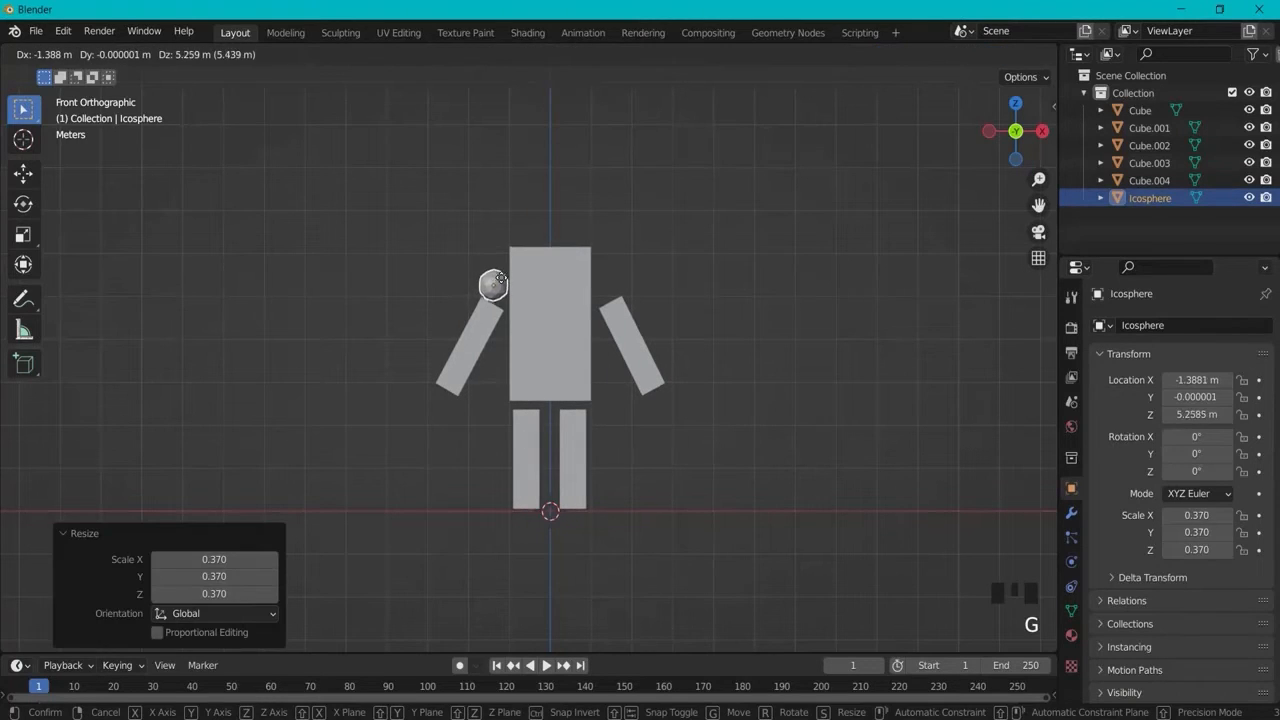
click(499, 280)
Step: Move the left arm just below and outside the shoulder sphere, to about X -1.81 m and Z 4.78 m
click(487, 312)
key(g)
click(501, 282)
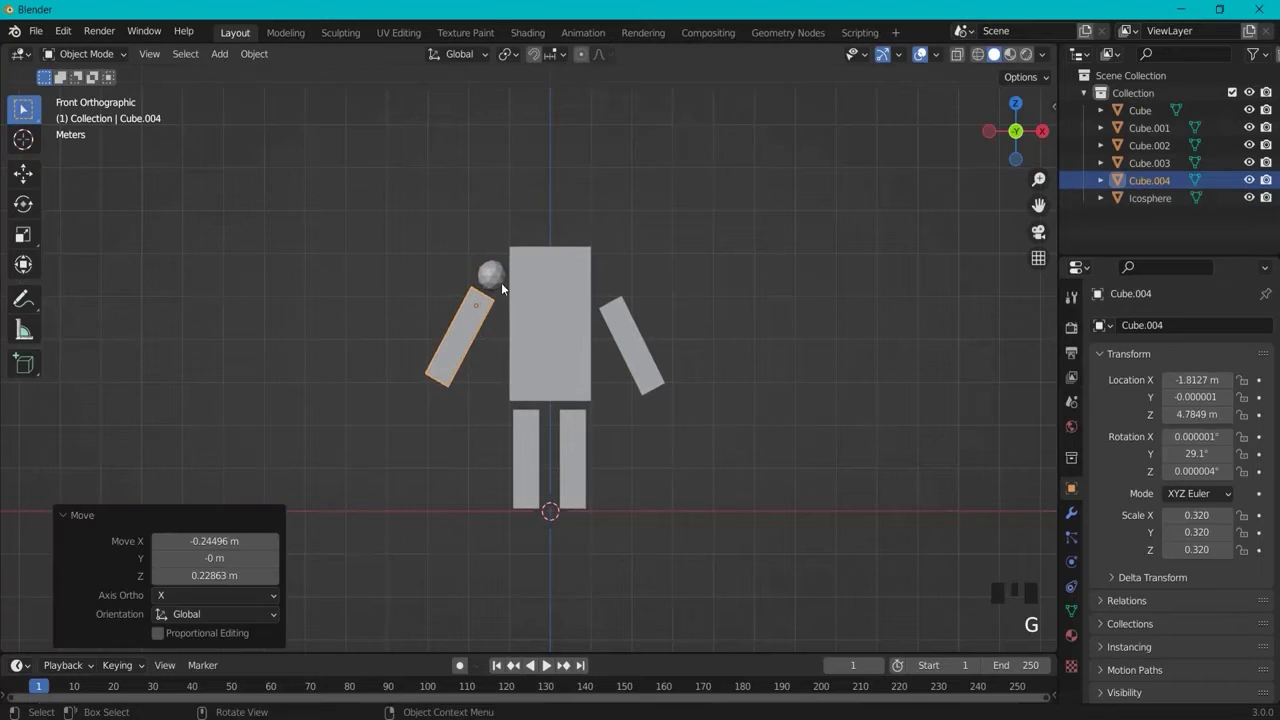
Step: Duplicate the shoulder sphere about 2.92 m along X to form the right shoulder
click(500, 281)
key(shift+d)
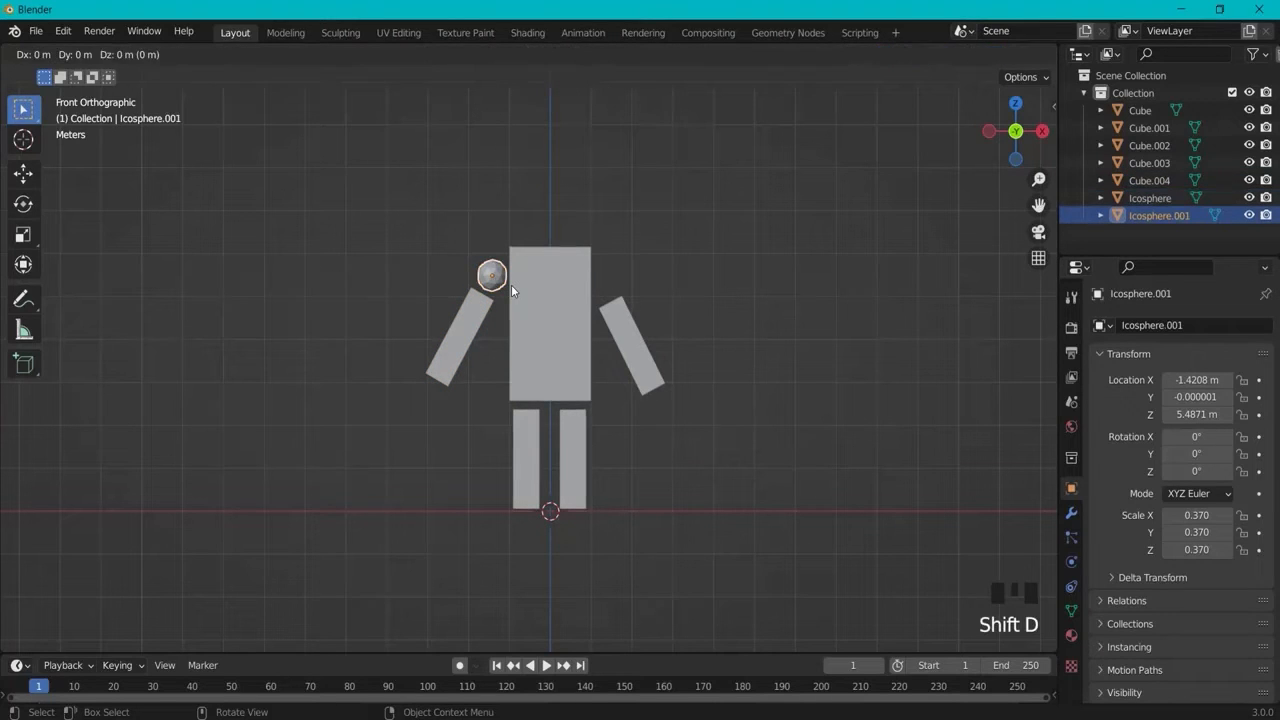
key(x)
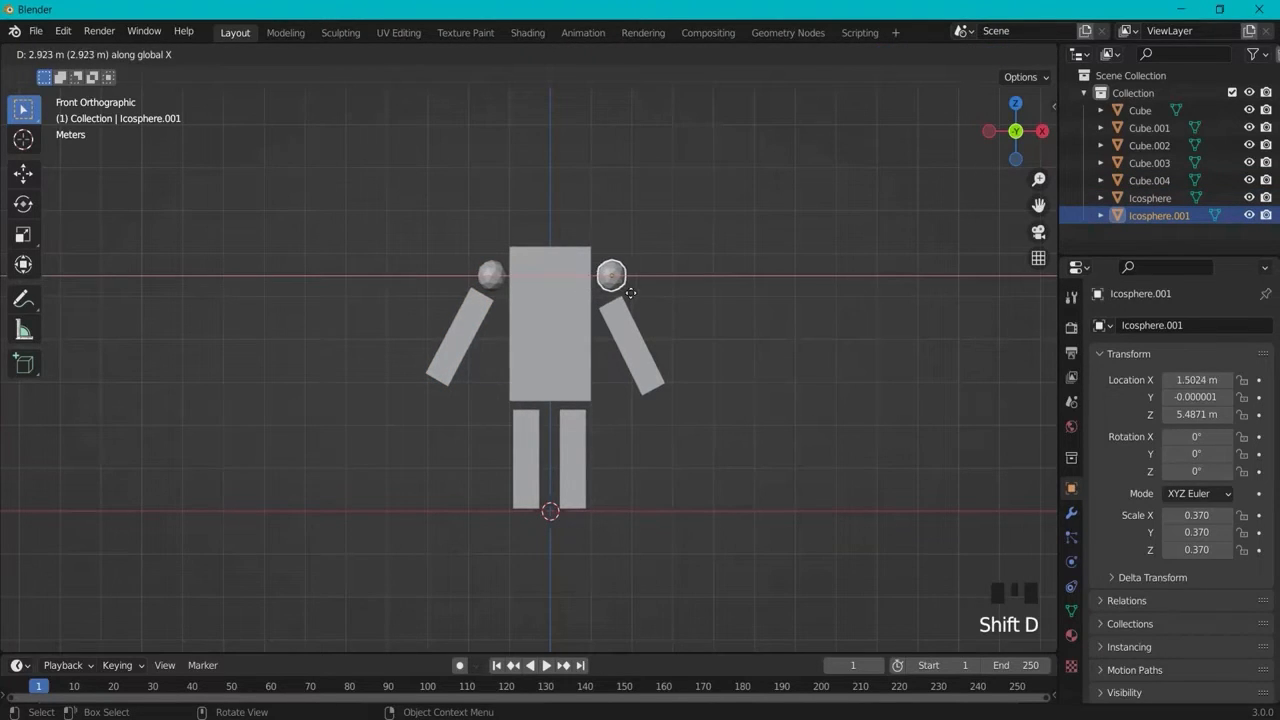
click(631, 291)
Step: Move the right arm just below and outside its shoulder sphere, to about X 1.85 m and Z 4.80 m
click(631, 326)
key(g)
click(641, 317)
shift+click(806, 280)
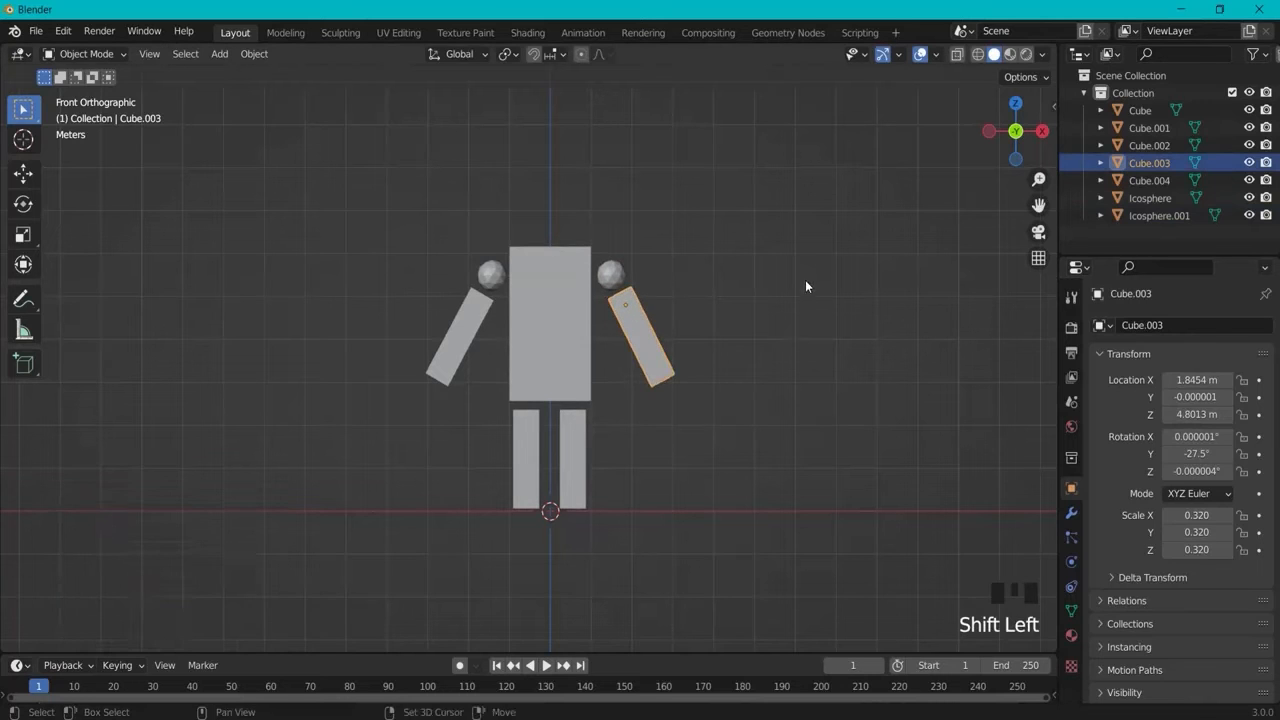
Step: Select the left leg and enter edit mode
mouse_move(814, 221)
middle_down()
mouse_move(750, 253)
mouse_move(542, 265)
mouse_move(430, 301)
mouse_move(699, 322)
mouse_move(803, 277)
mouse_move(816, 244)
middle_up()
middle_drag(704, 302, 728, 379)
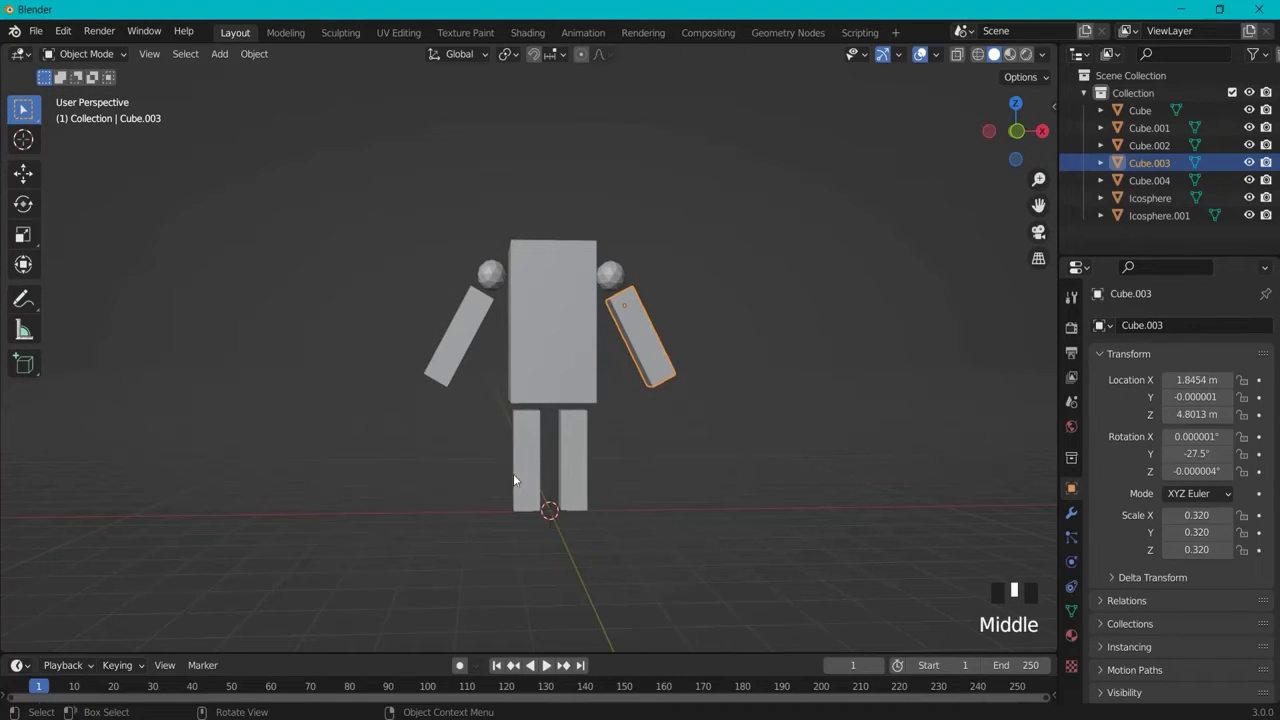
click(530, 453)
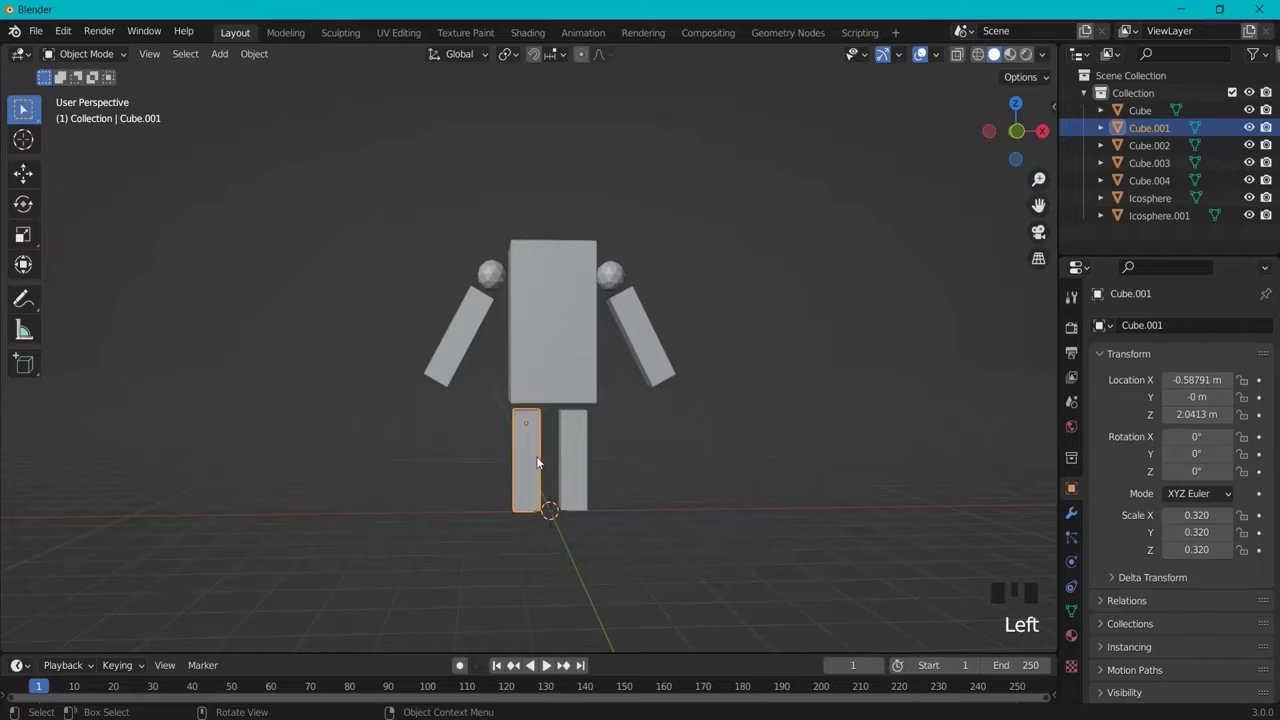
key(Tab)
middle_drag(510, 492, 686, 508)
click(522, 487)
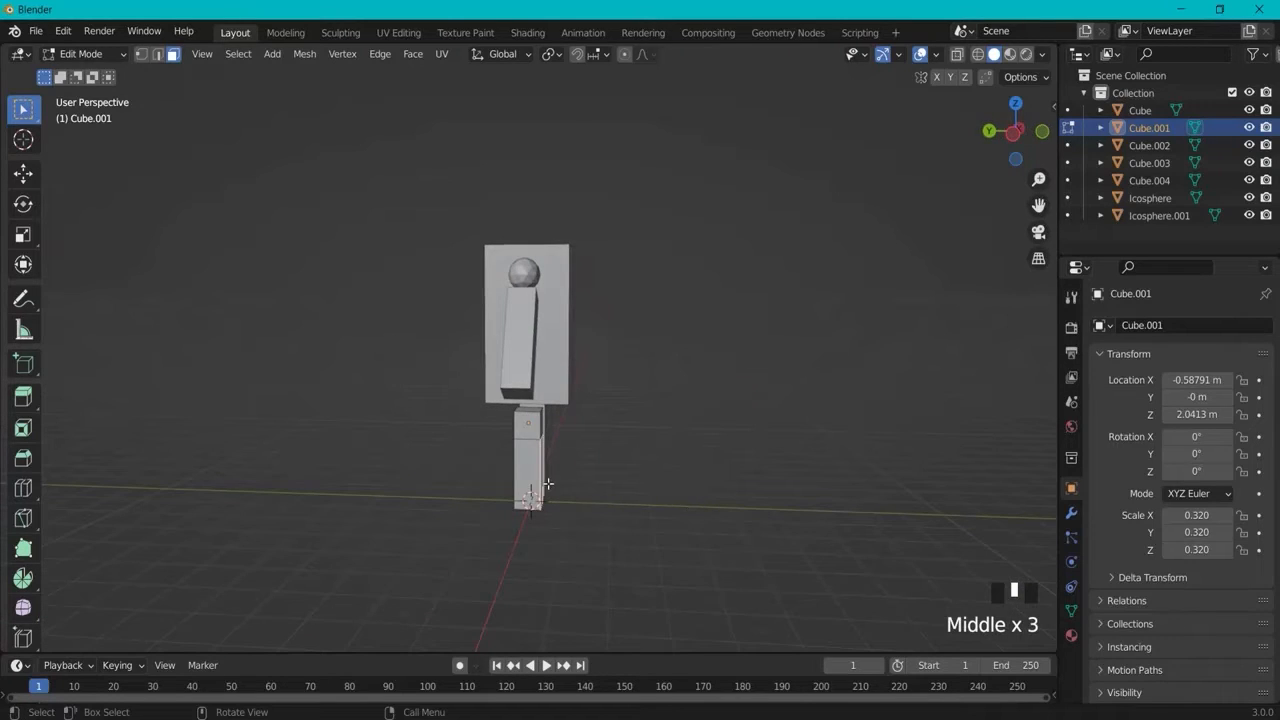
key(e)
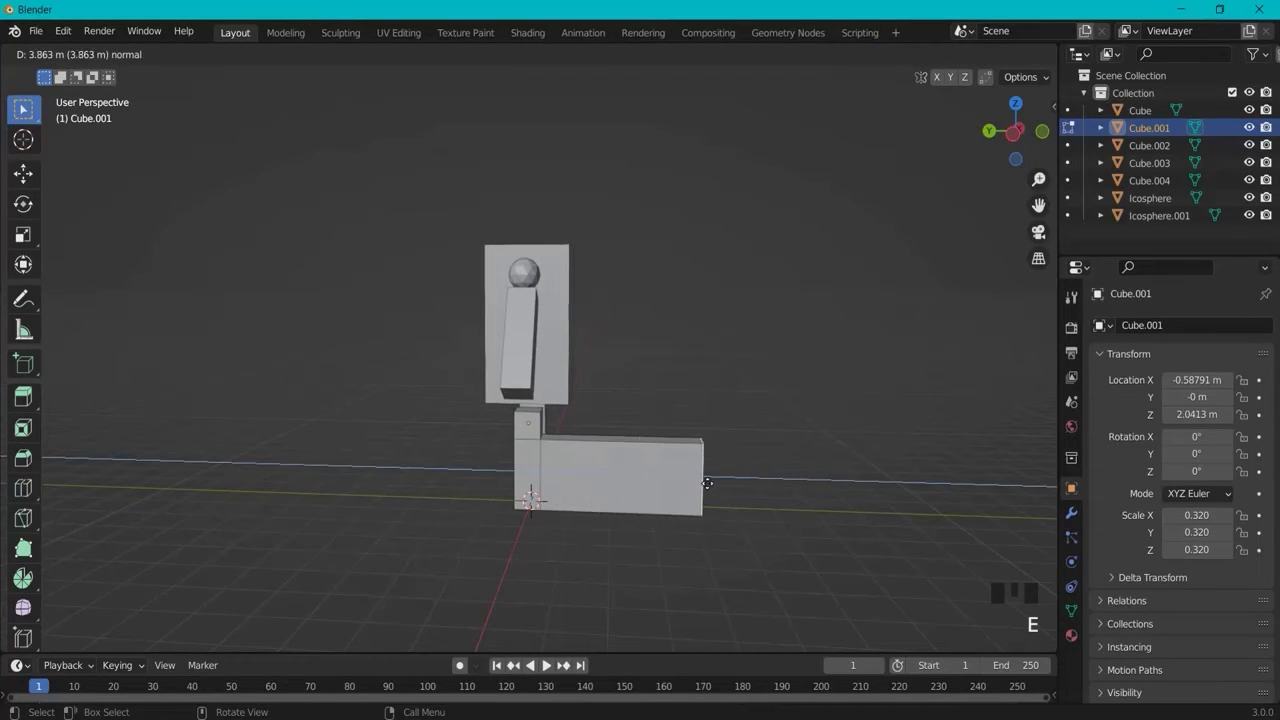
right_click(700, 480)
Step: Add a single loop cut around the lower leg, slide it toward the foot at a factor of about -0.602, and switch to face selection
middle_drag(765, 477, 608, 480)
scroll(512, 490, up, 1)
scroll(608, 480, up, 2)
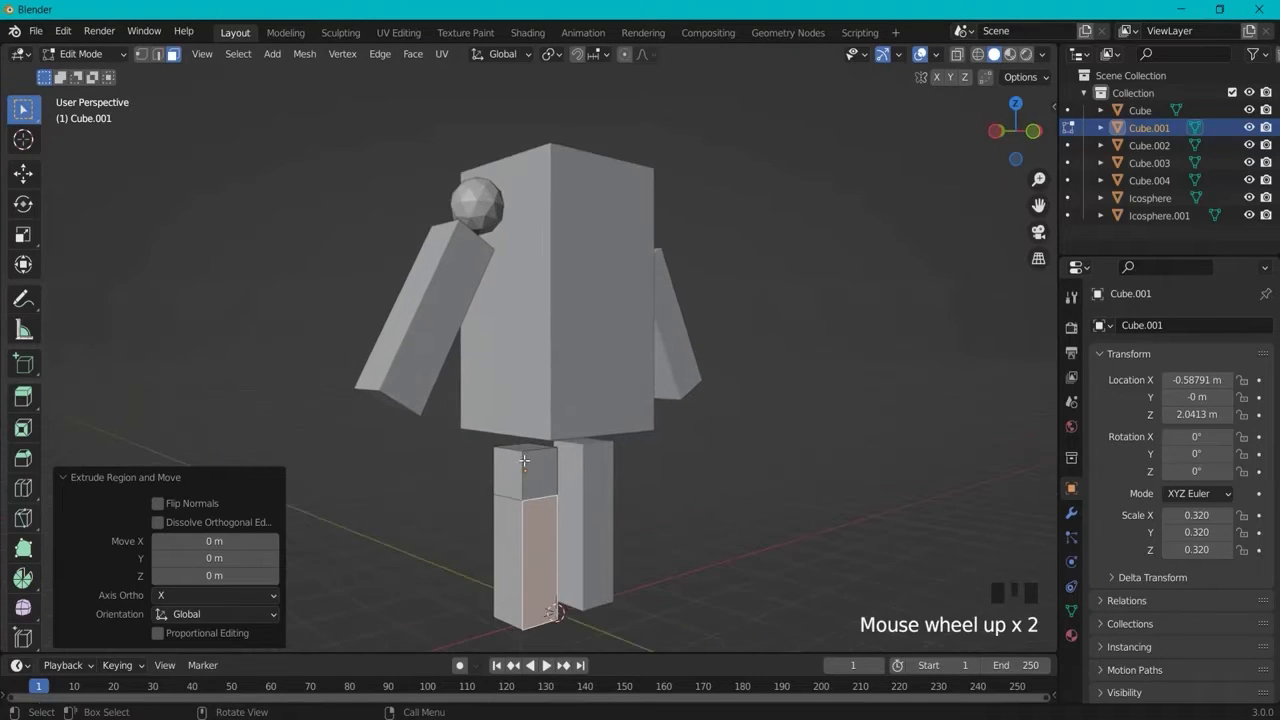
click(501, 494)
click(518, 498)
middle_drag(614, 538, 549, 563)
key(ctrl+r)
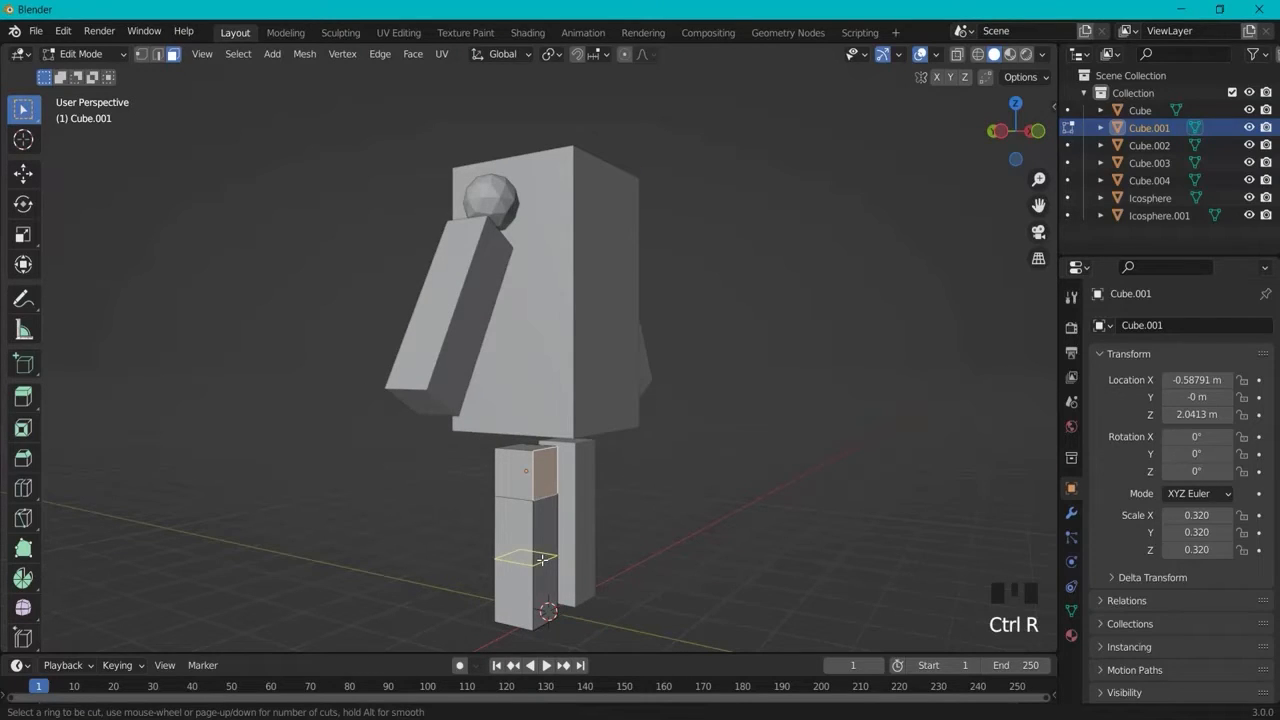
scroll(541, 560, up, 2)
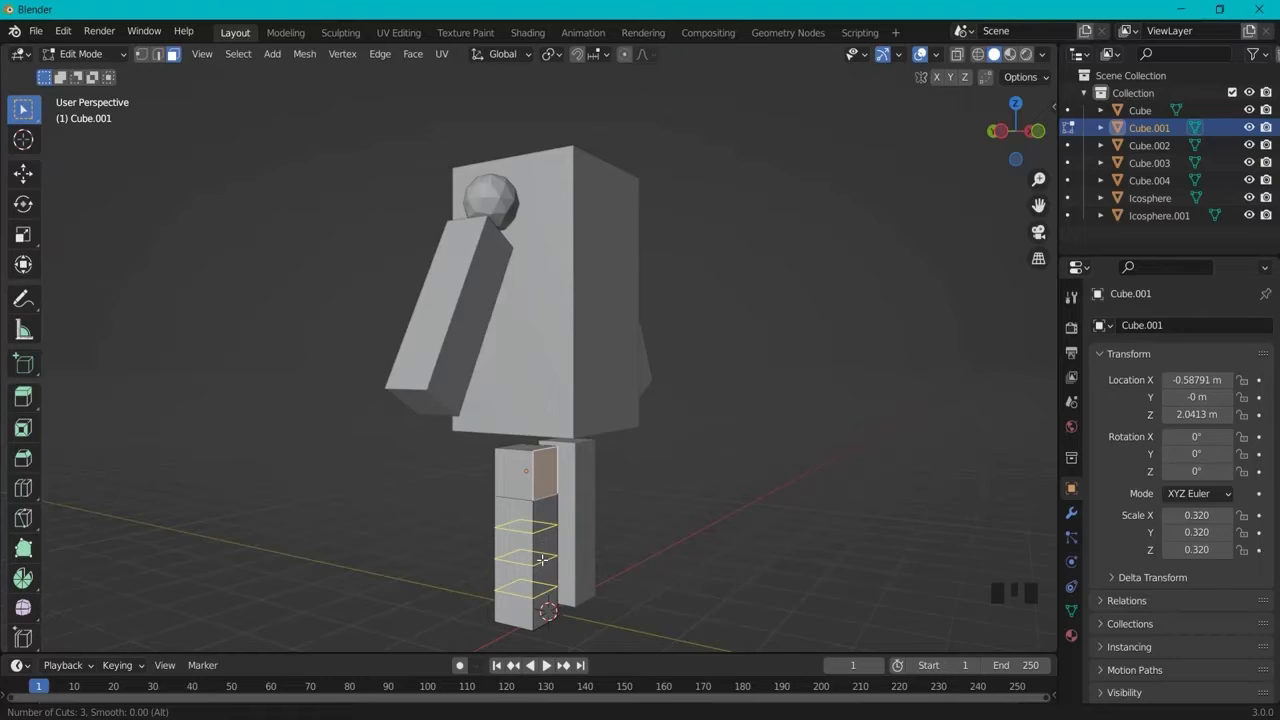
scroll(541, 560, down, 2)
click(537, 550)
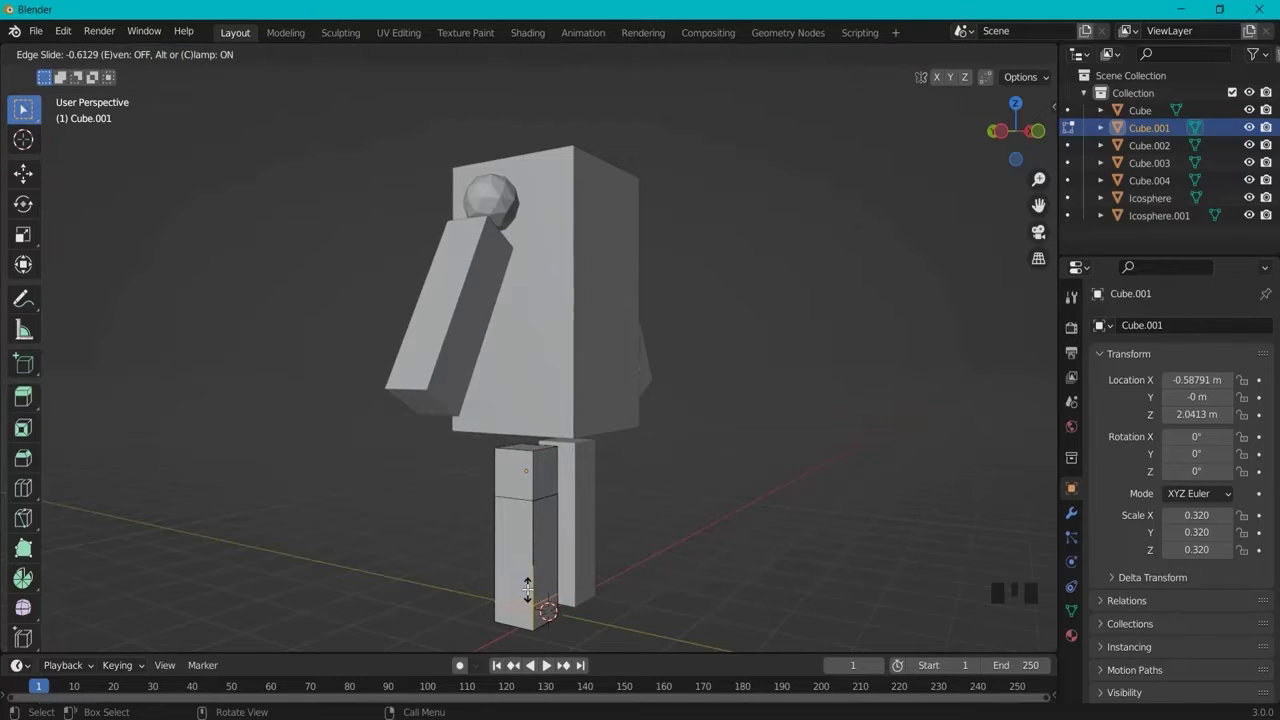
click(527, 590)
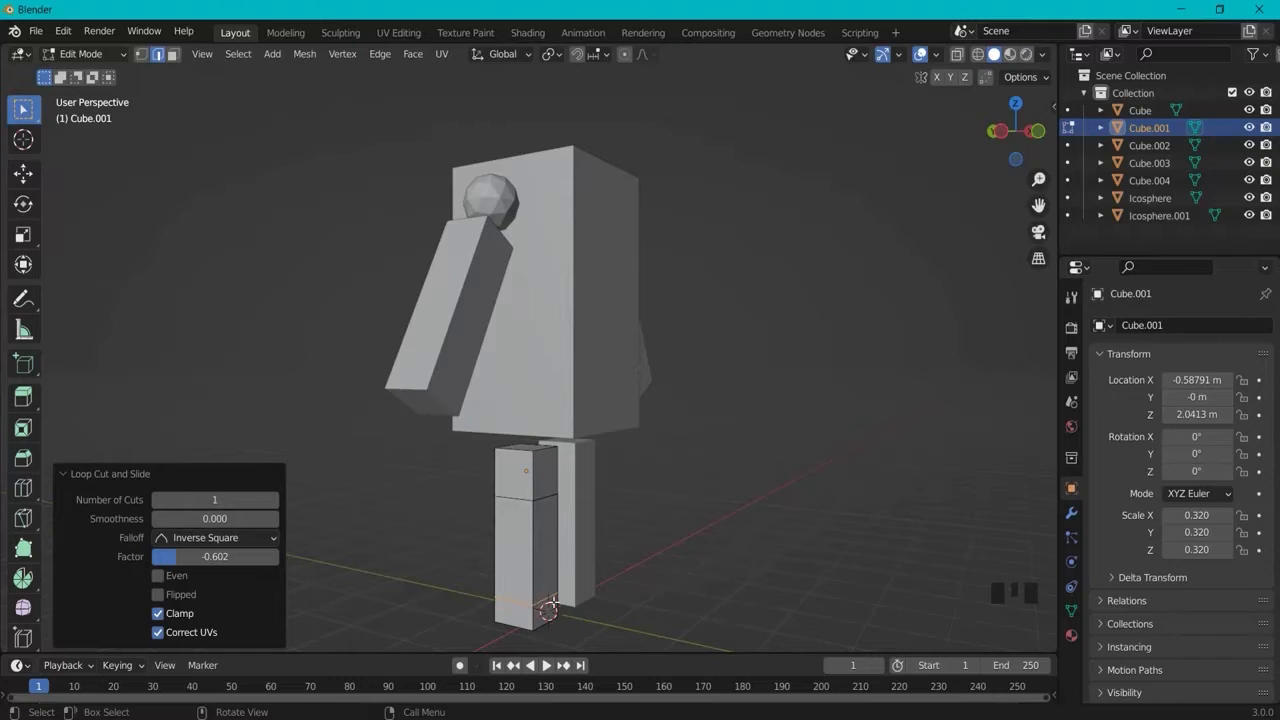
key(3)
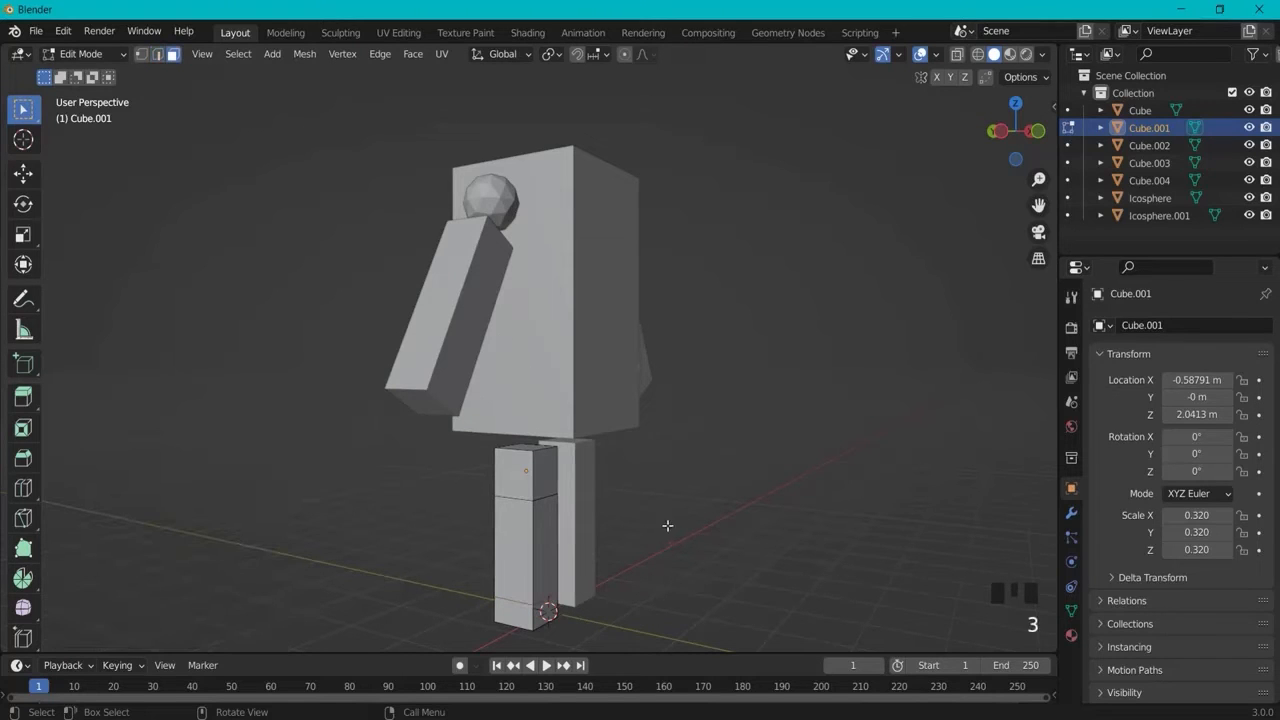
Step: Extrude the lower front face of the left leg forward to form the foot, and return to object mode
middle_drag(667, 525, 594, 603)
click(548, 607)
key(e)
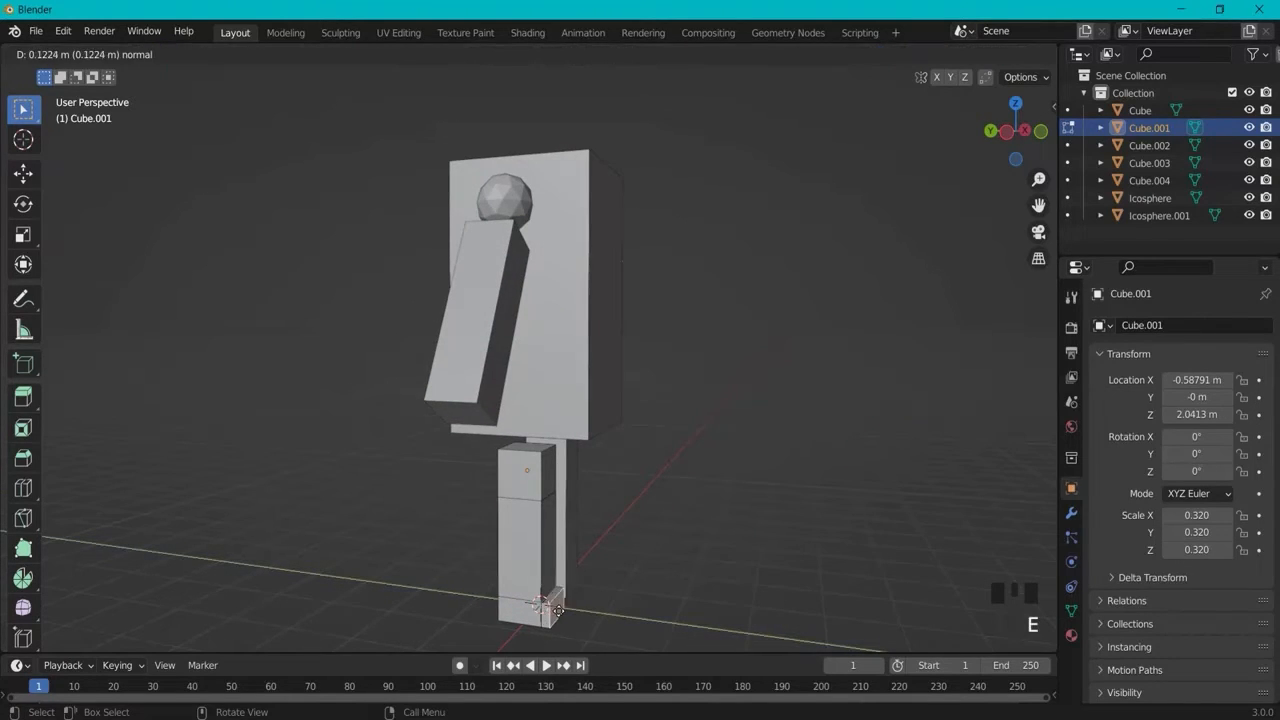
click(590, 612)
middle_drag(590, 612, 628, 548)
click(628, 548)
key(Tab)
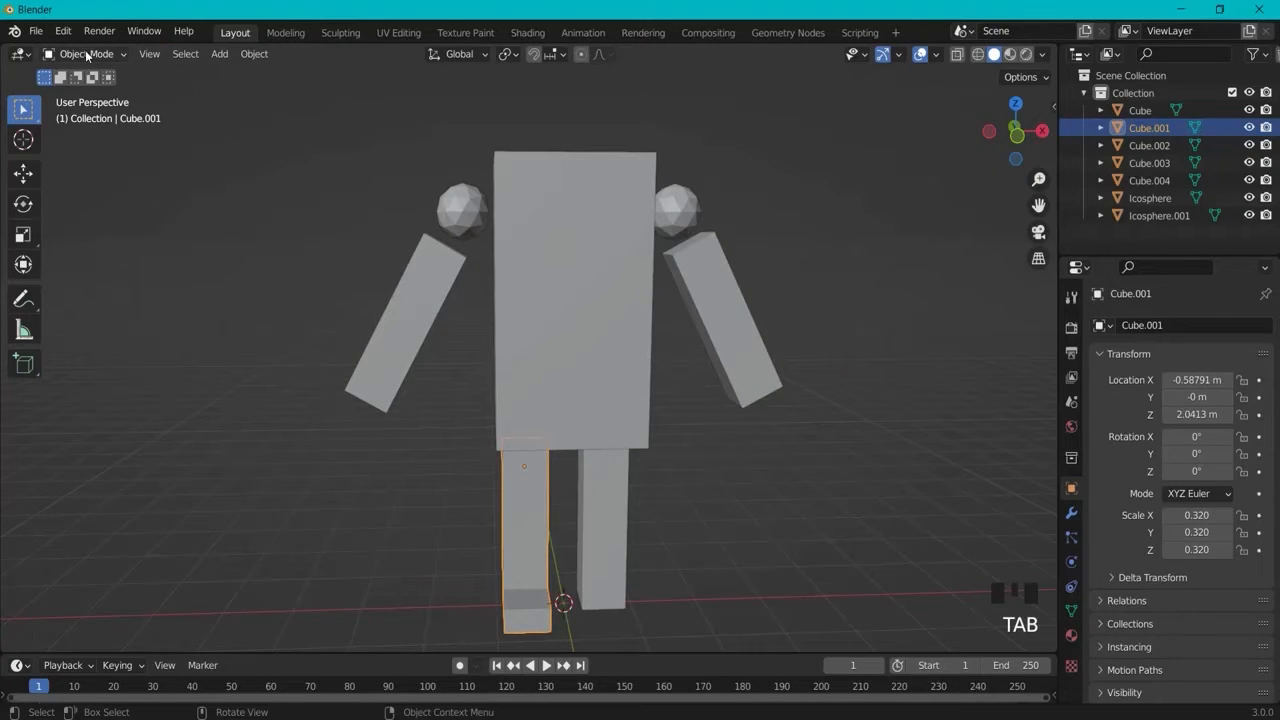
Step: Add a single loop cut around the right leg in edit mode and slide it down to just above the foot area
click(598, 513)
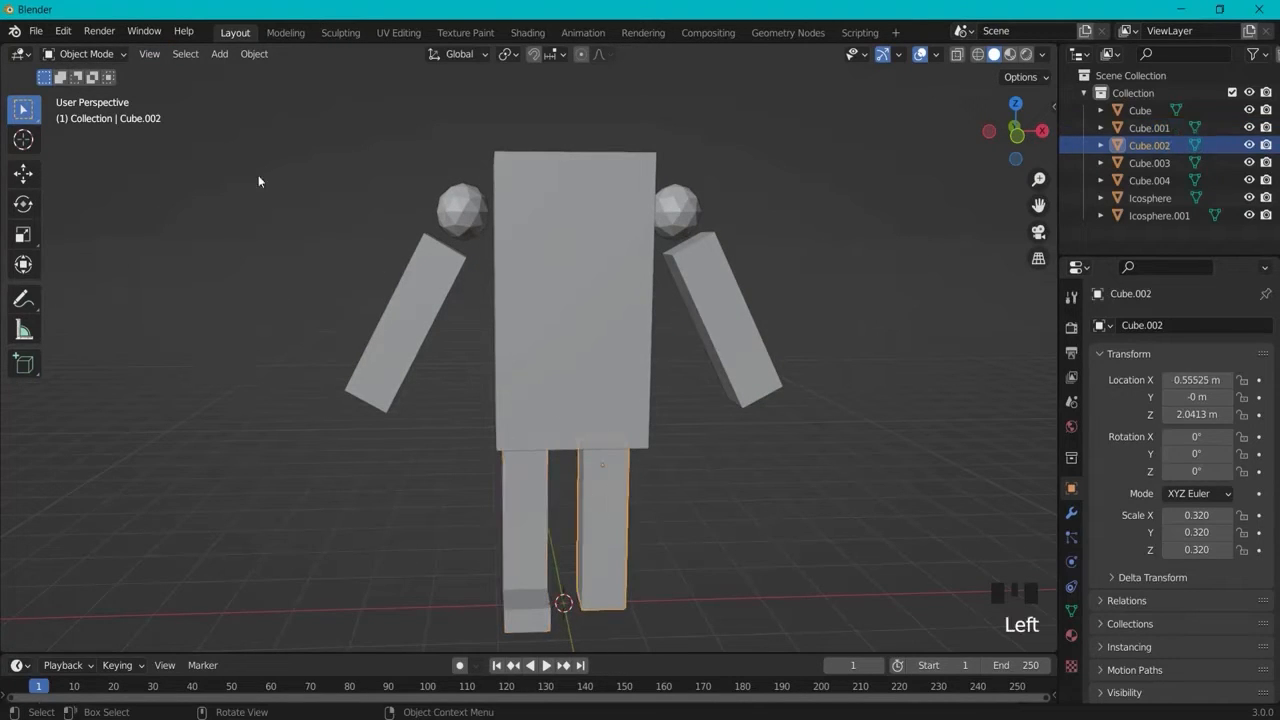
key(Tab)
middle_drag(718, 536, 653, 518)
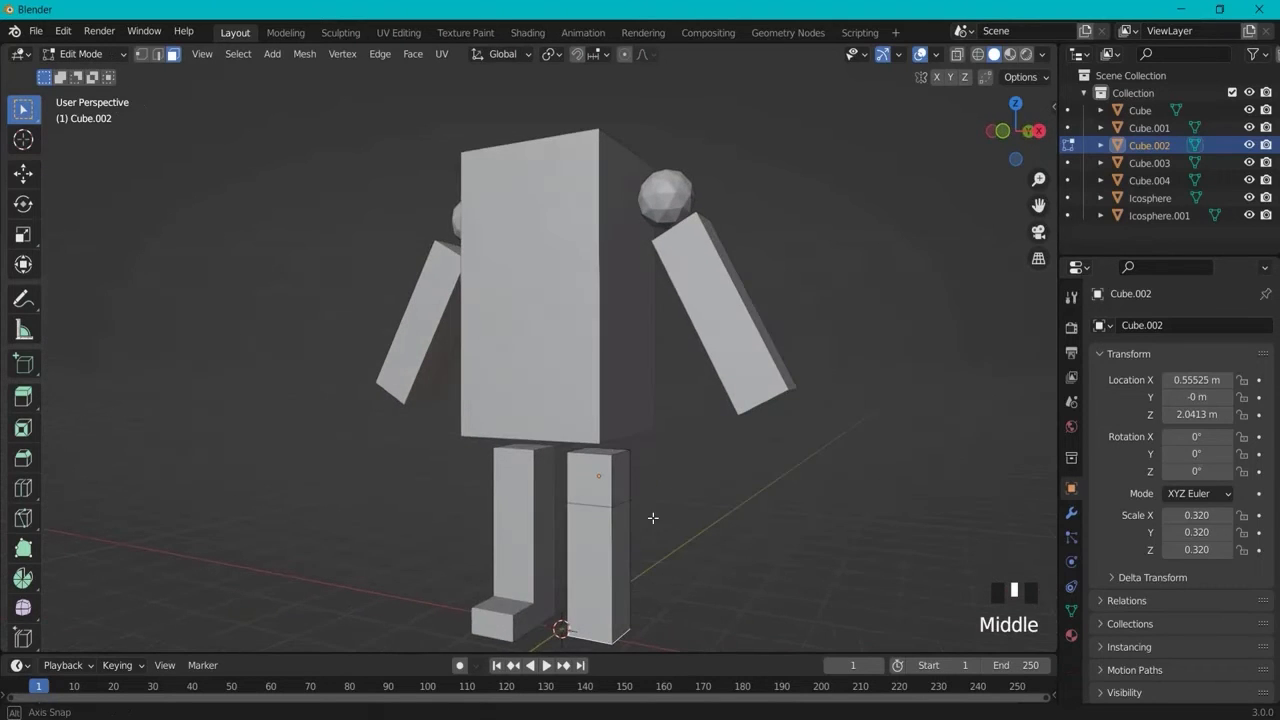
key(ctrl+r)
click(607, 594)
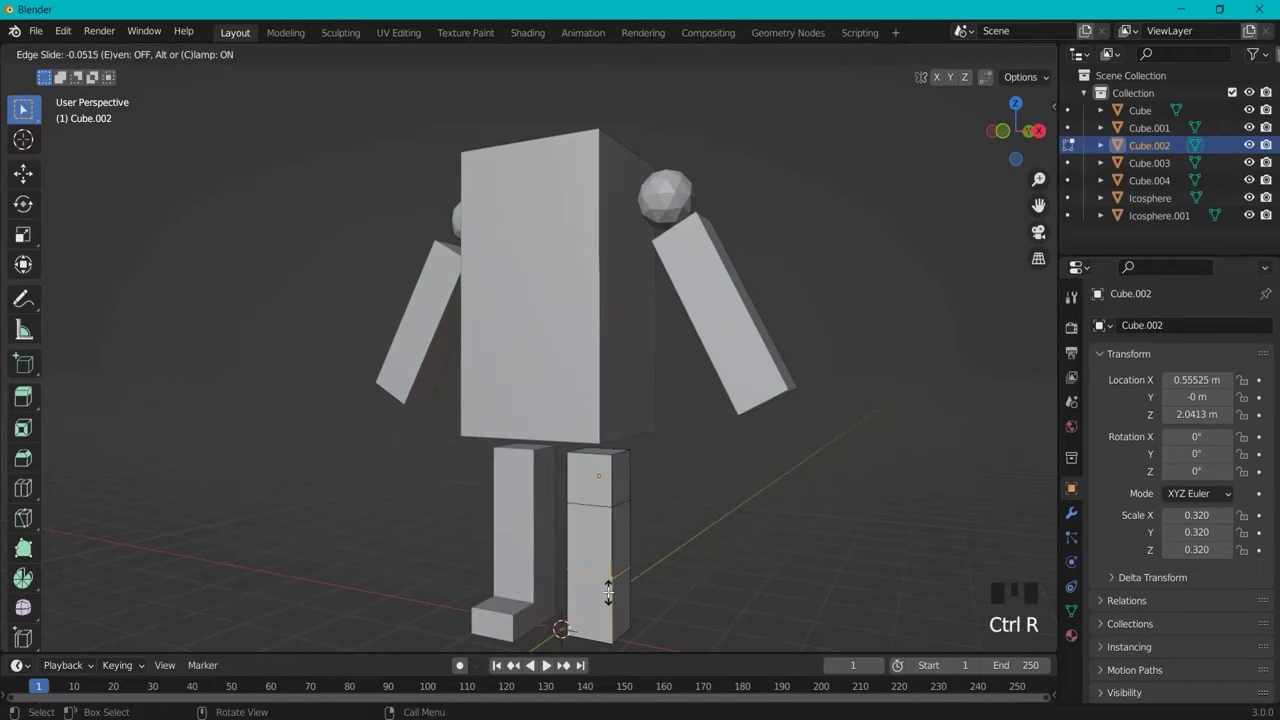
click(608, 620)
Step: Extrude the right leg's lower front face about 0.57 m to match the left foot, compare both from the side, and return to object mode
key(3)
click(594, 631)
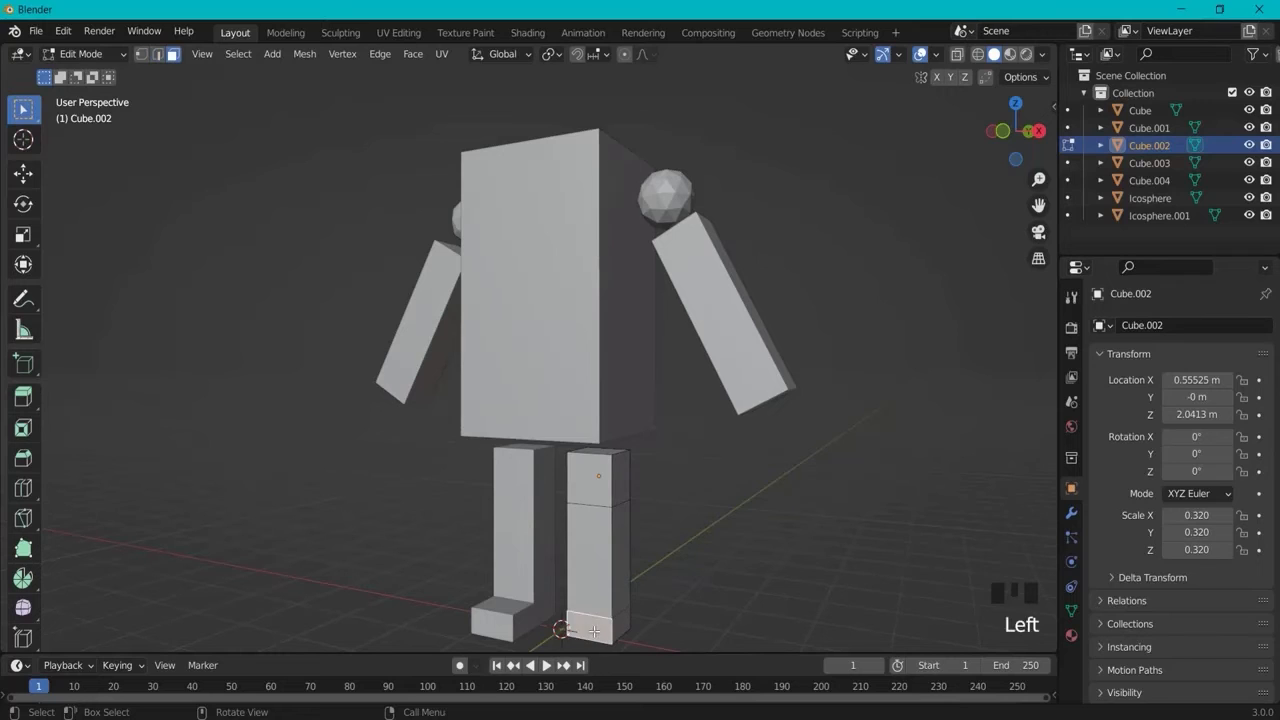
key(e)
click(568, 644)
key(KP_3)
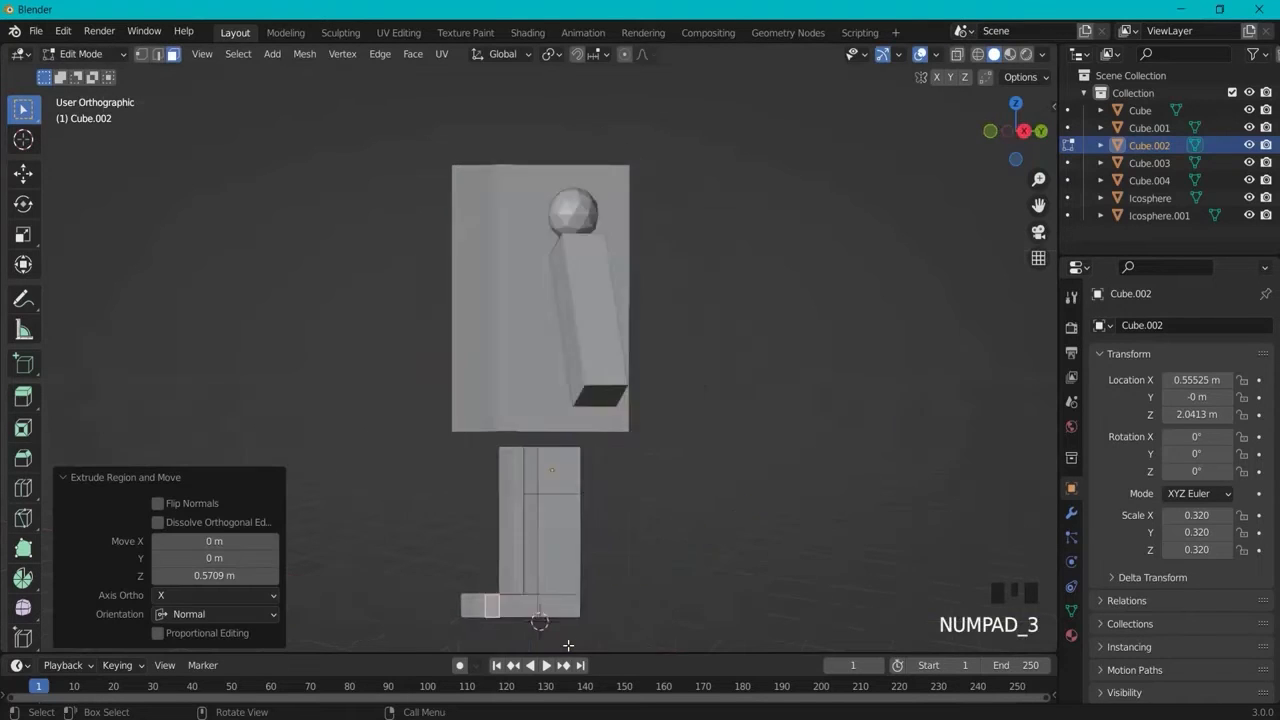
key(ctrl+KP_3)
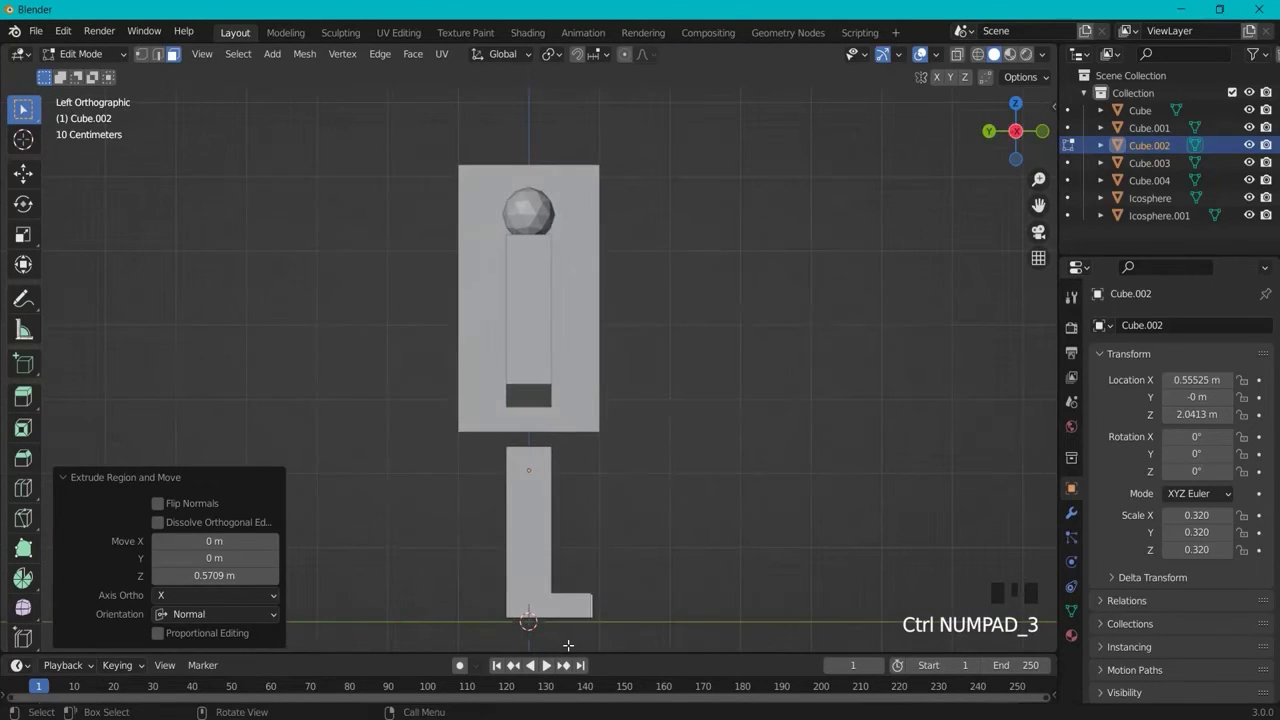
middle_drag(649, 588, 543, 462)
click(80, 53)
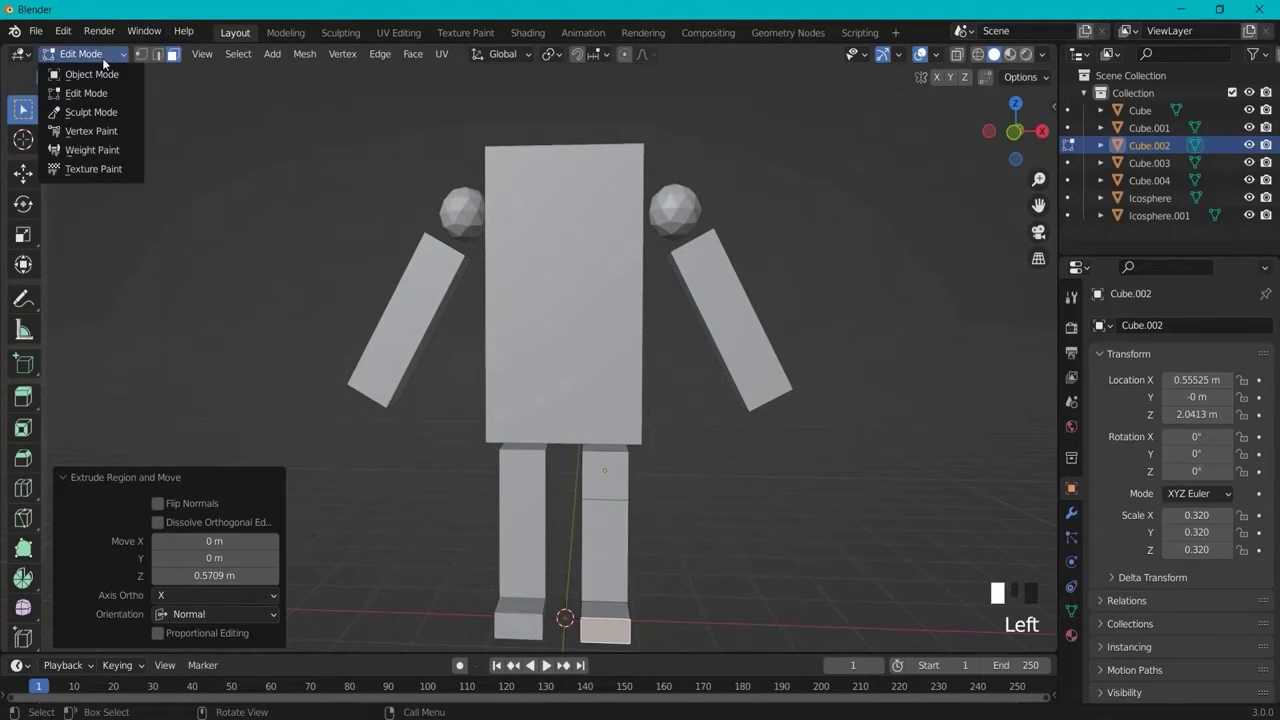
click(100, 57)
Step: Place the 3D cursor just above the body on its vertical centre line in the front view
shift+middle_drag(811, 257, 776, 251)
scroll(670, 284, down, 3)
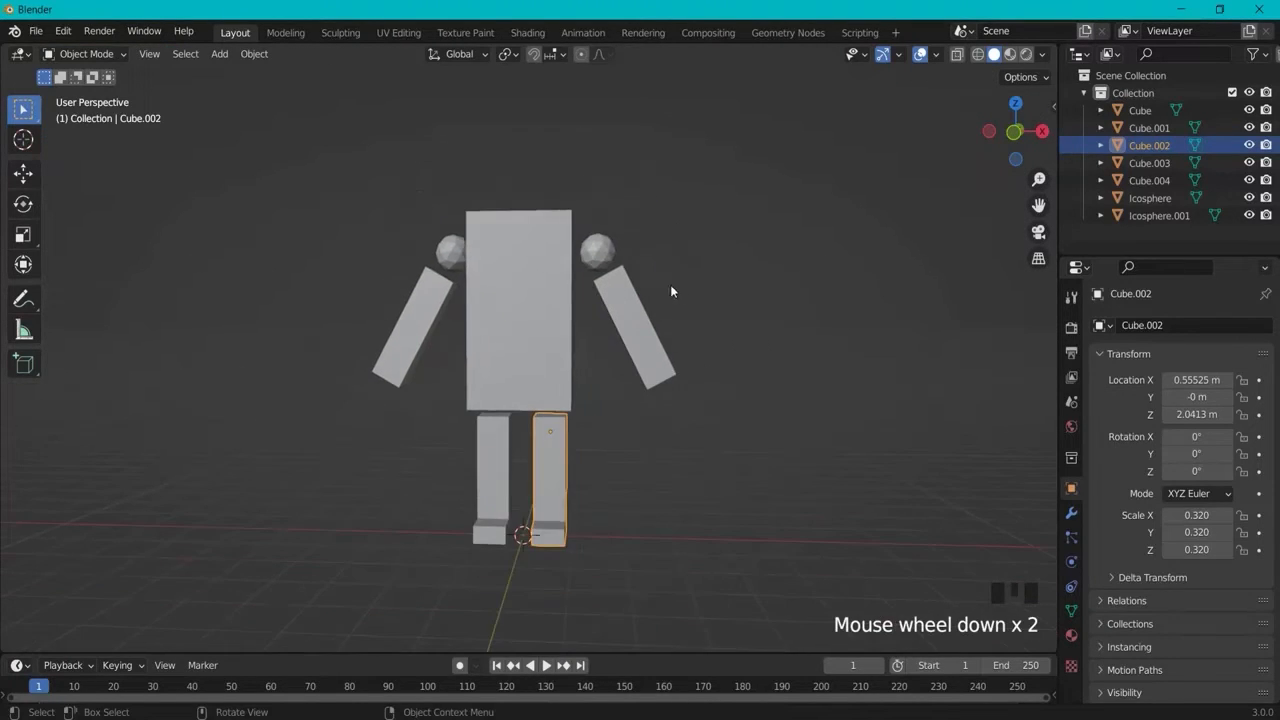
key(KP_1)
shift+middle_drag(703, 283, 717, 366)
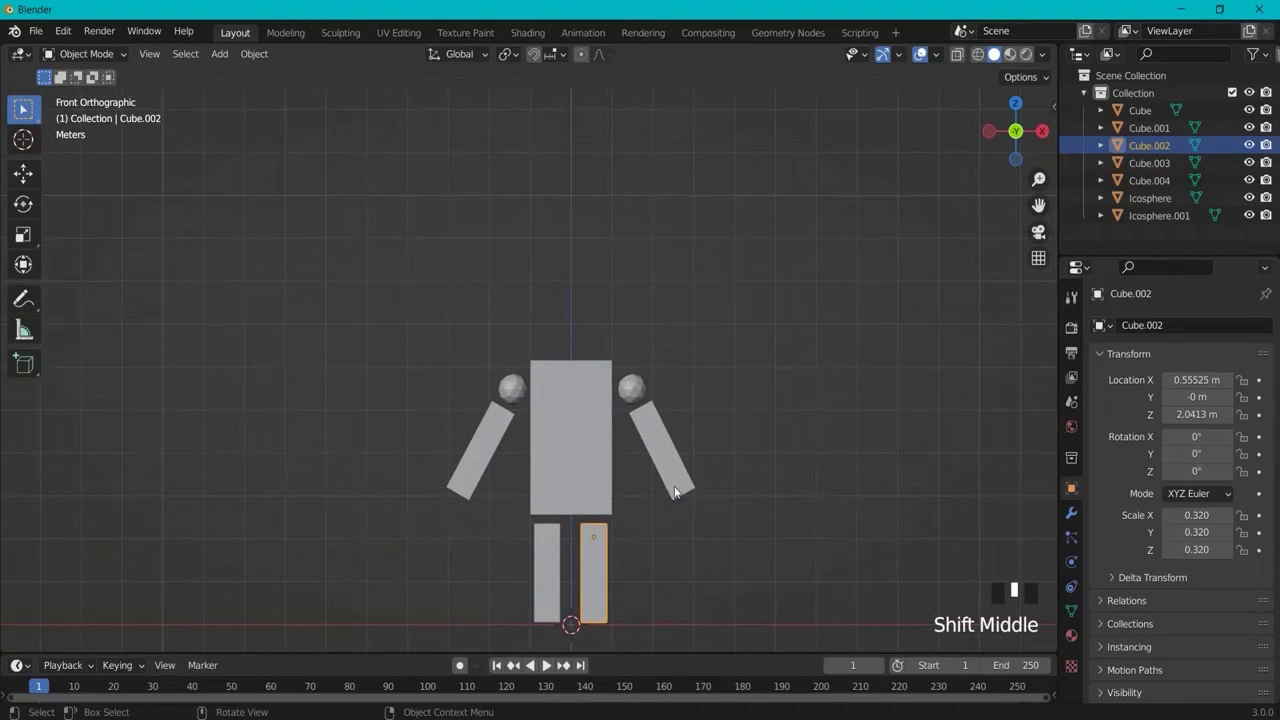
shift+right_click(718, 271)
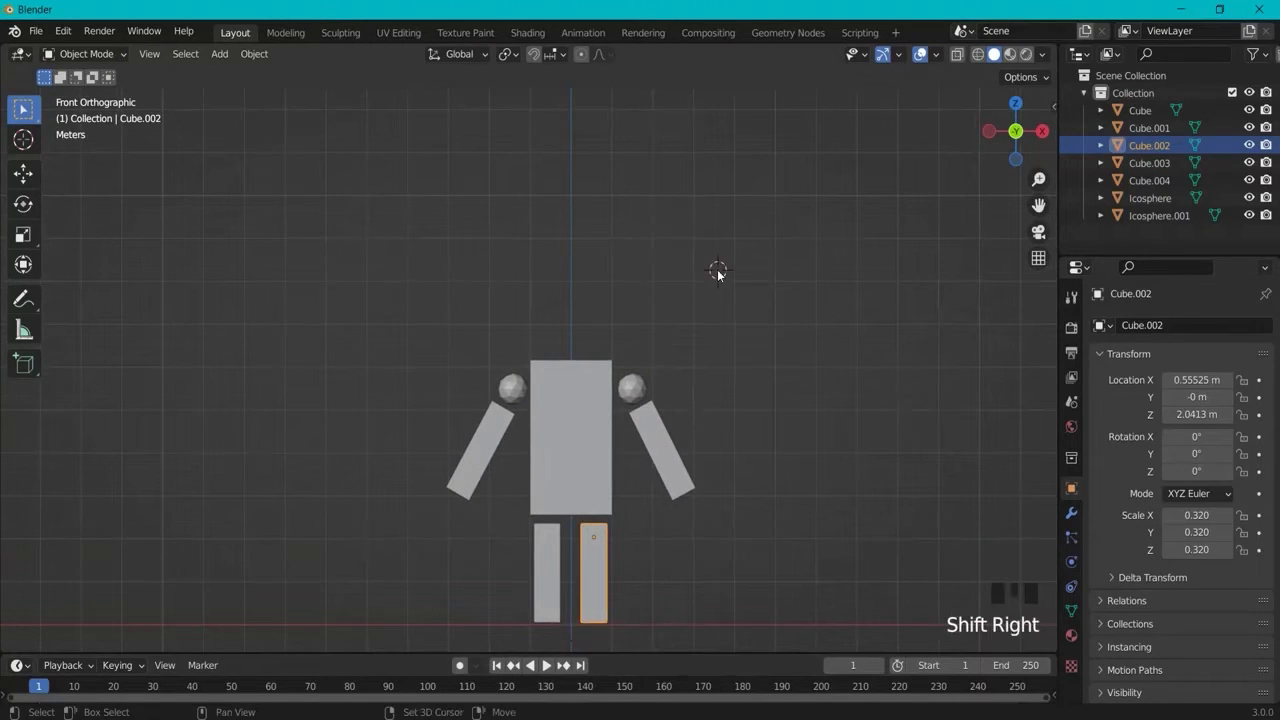
shift+right_click(574, 330)
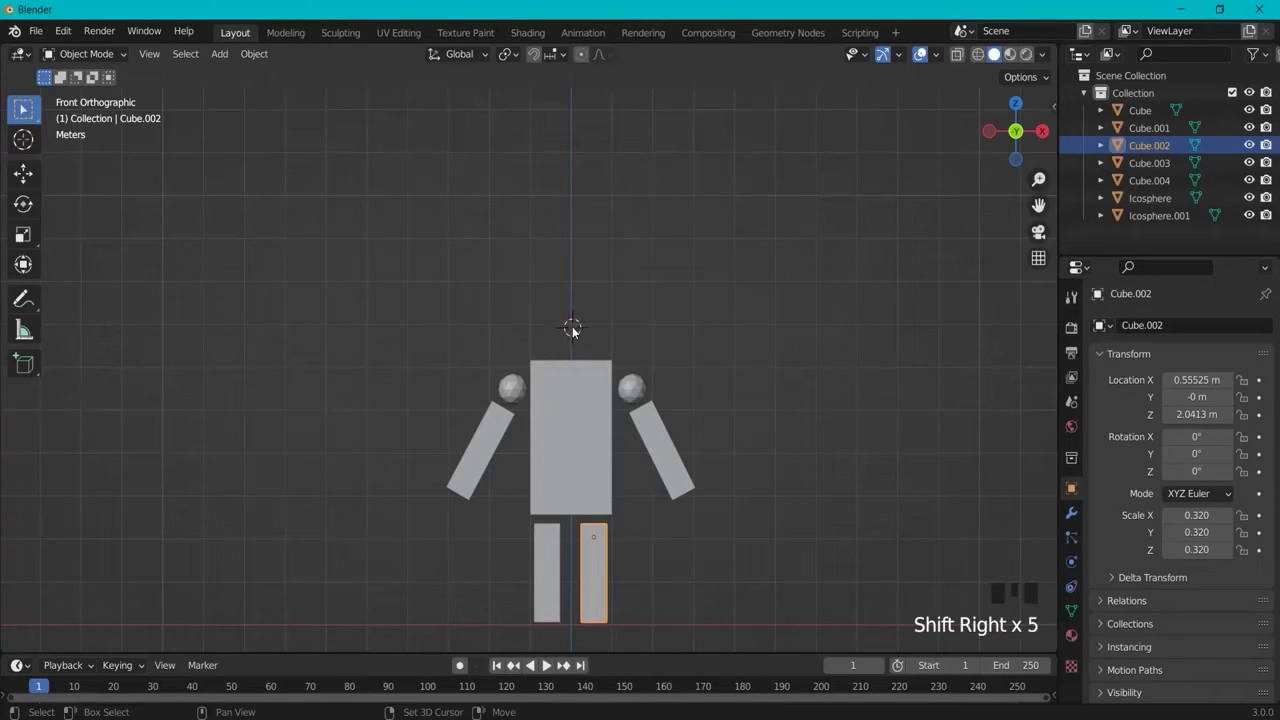
shift+right_click(570, 324)
Step: Add a Monkey mesh at the 3D cursor as the character's head
key(shift+a)
mouse_move(575, 330)
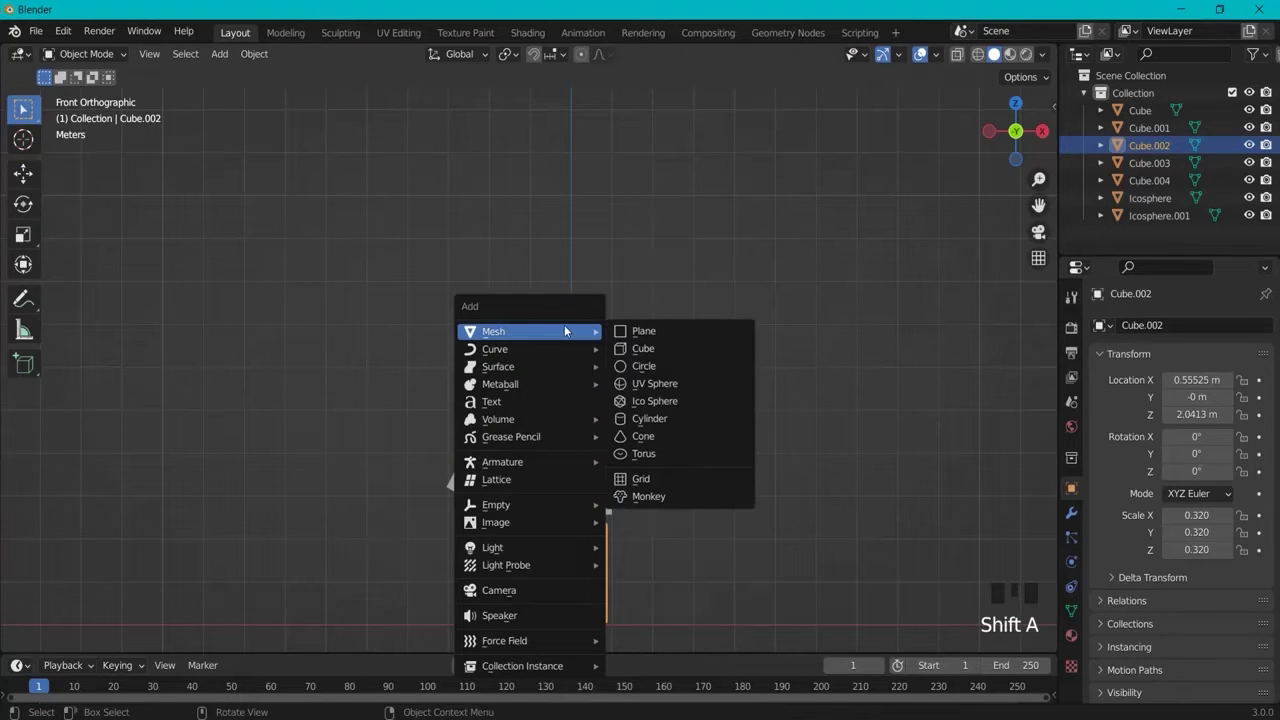
click(645, 496)
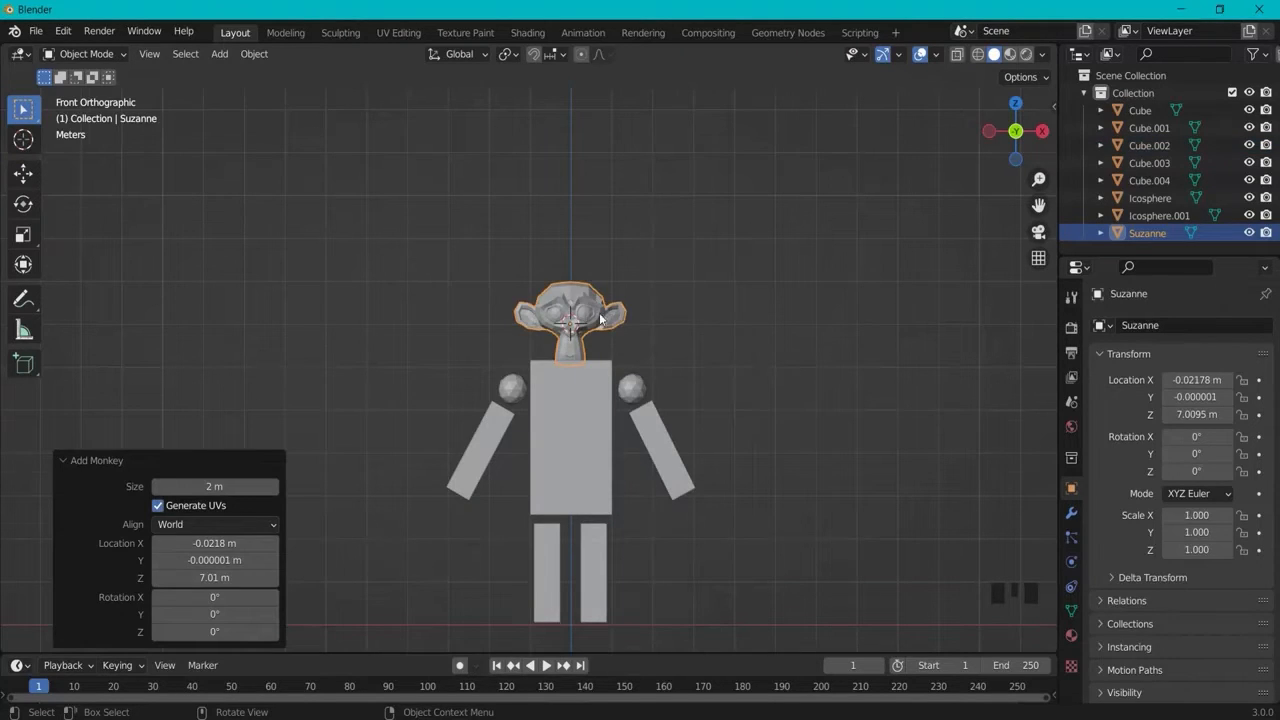
scroll(599, 312, up, 3)
middle_drag(820, 293, 562, 310)
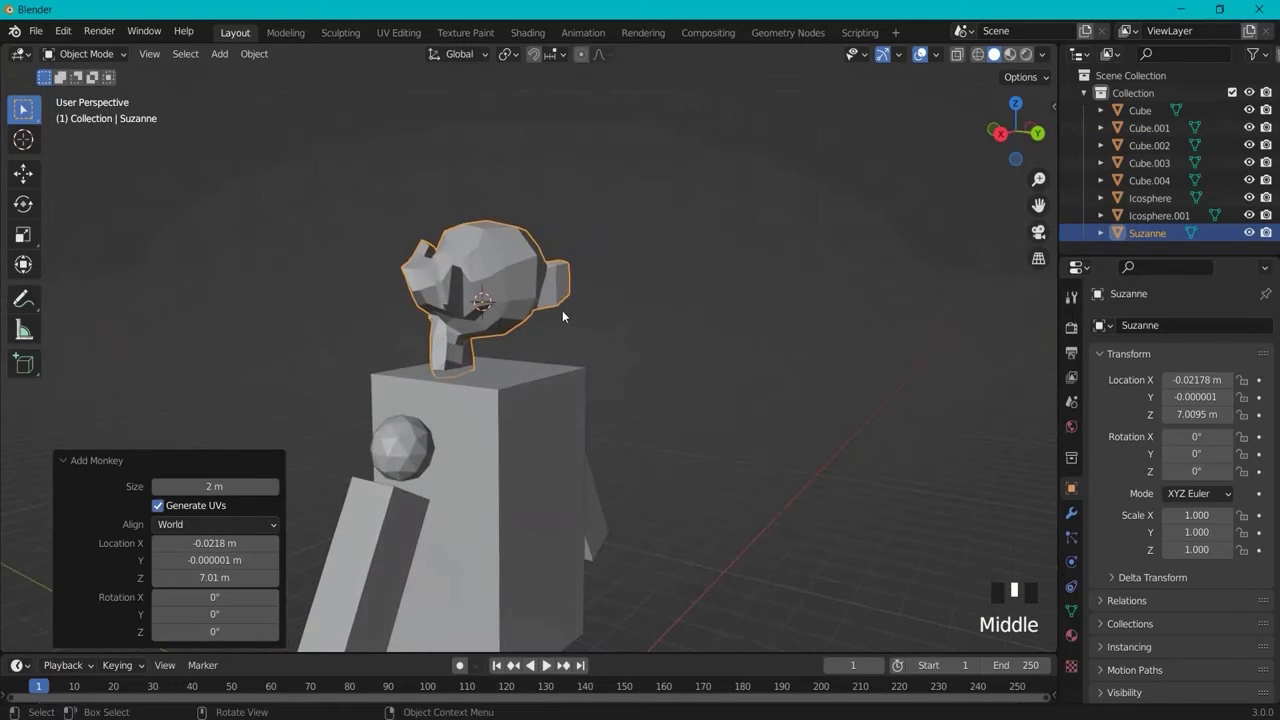
key(KP_1)
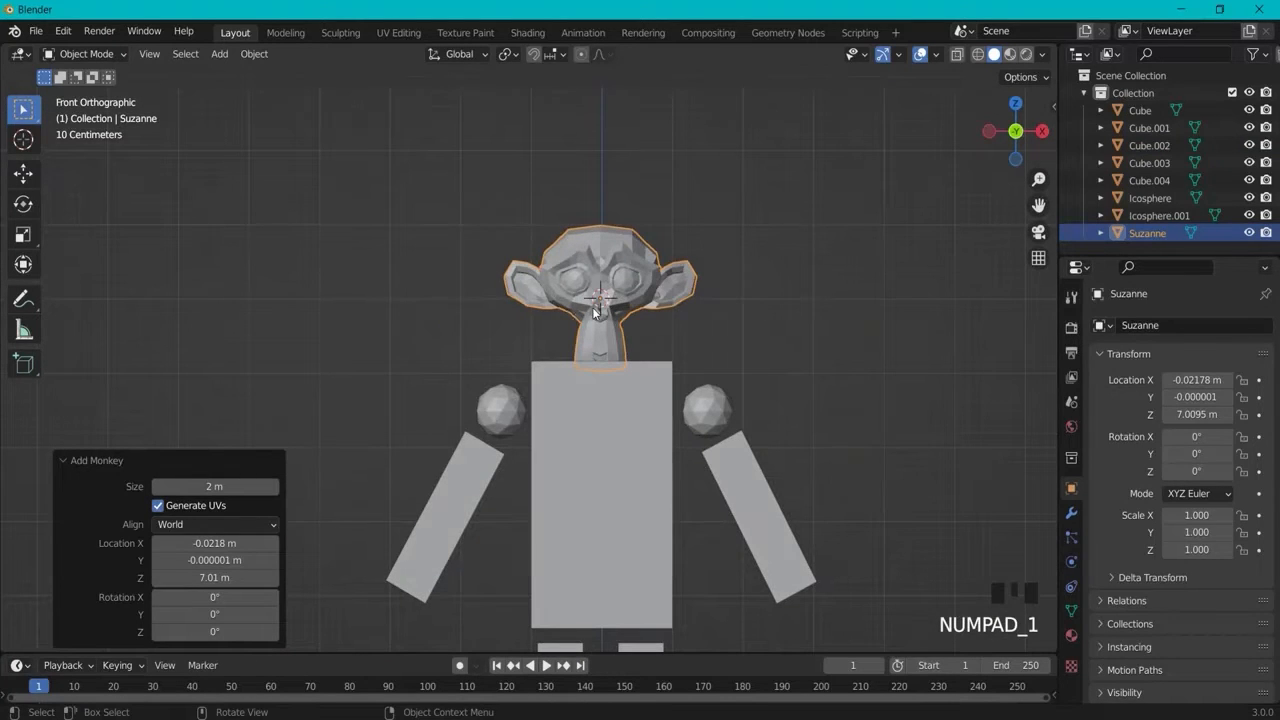
key(g)
key(r)
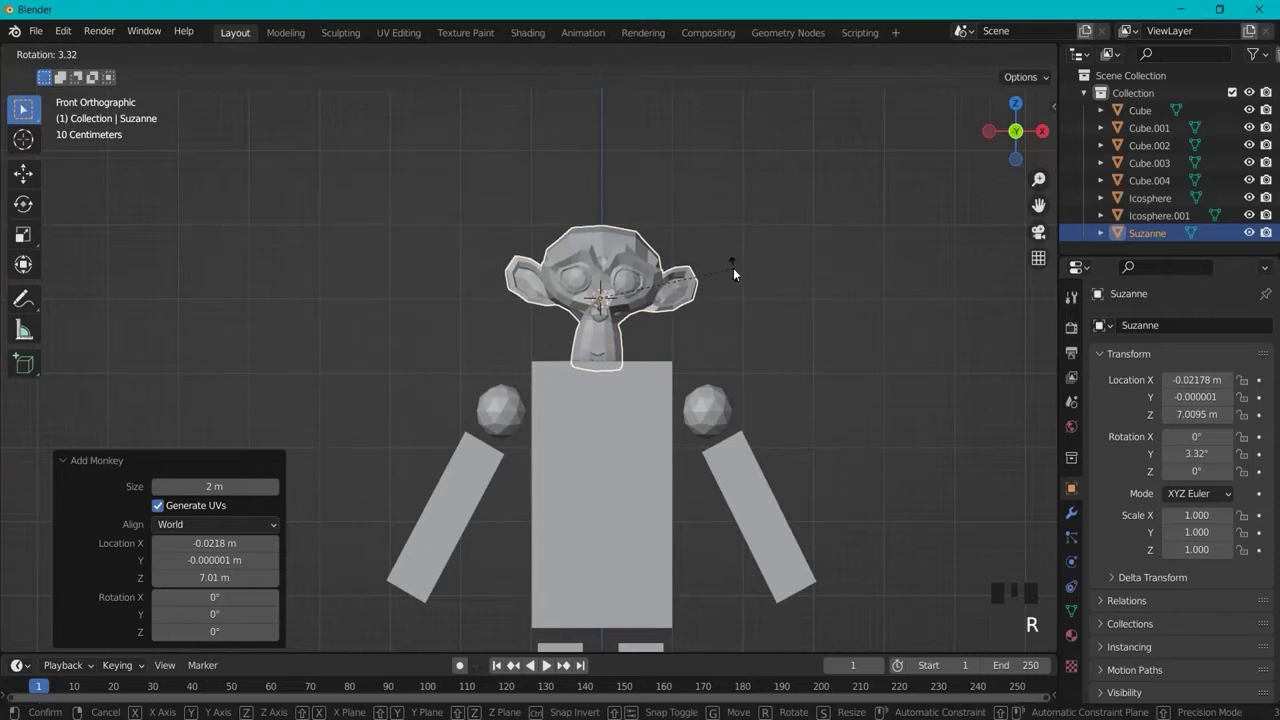
right_click(887, 289)
middle_drag(887, 289, 765, 316)
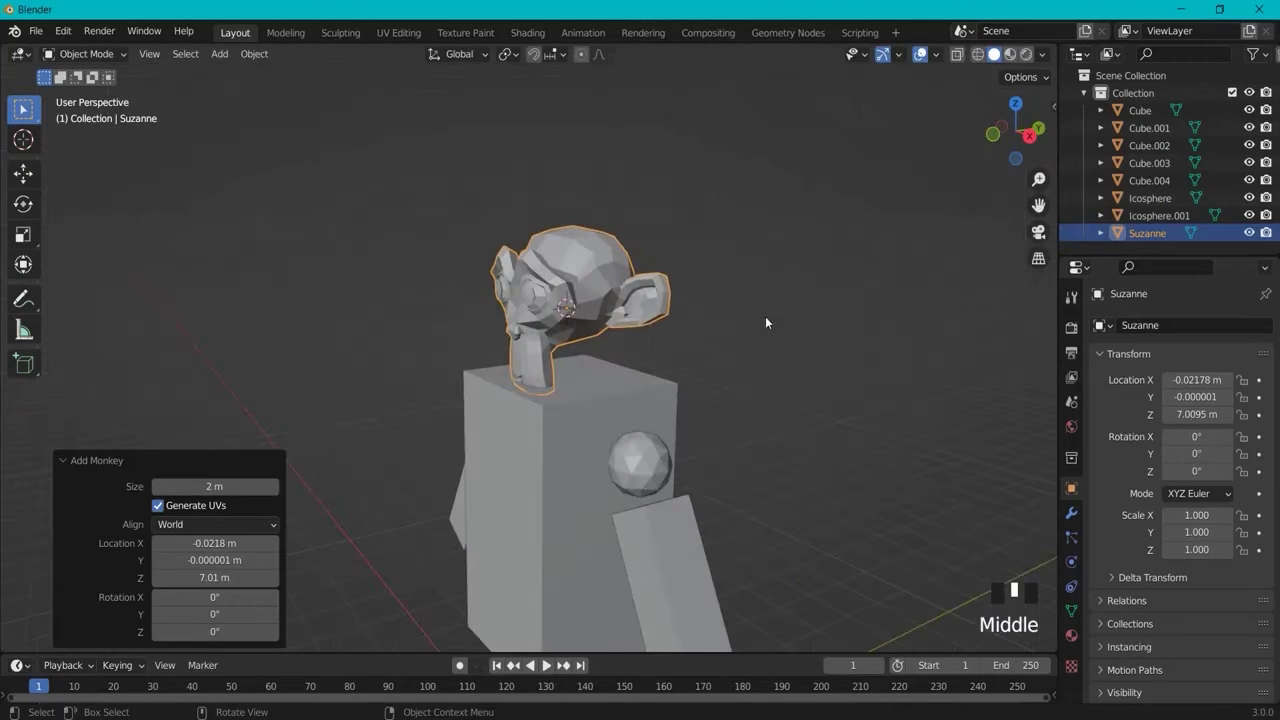
key(r)
right_click(760, 299)
Step: Raise the monkey head about 0.15 m along Z so it rests on the body, and deselect it
key(KP_1)
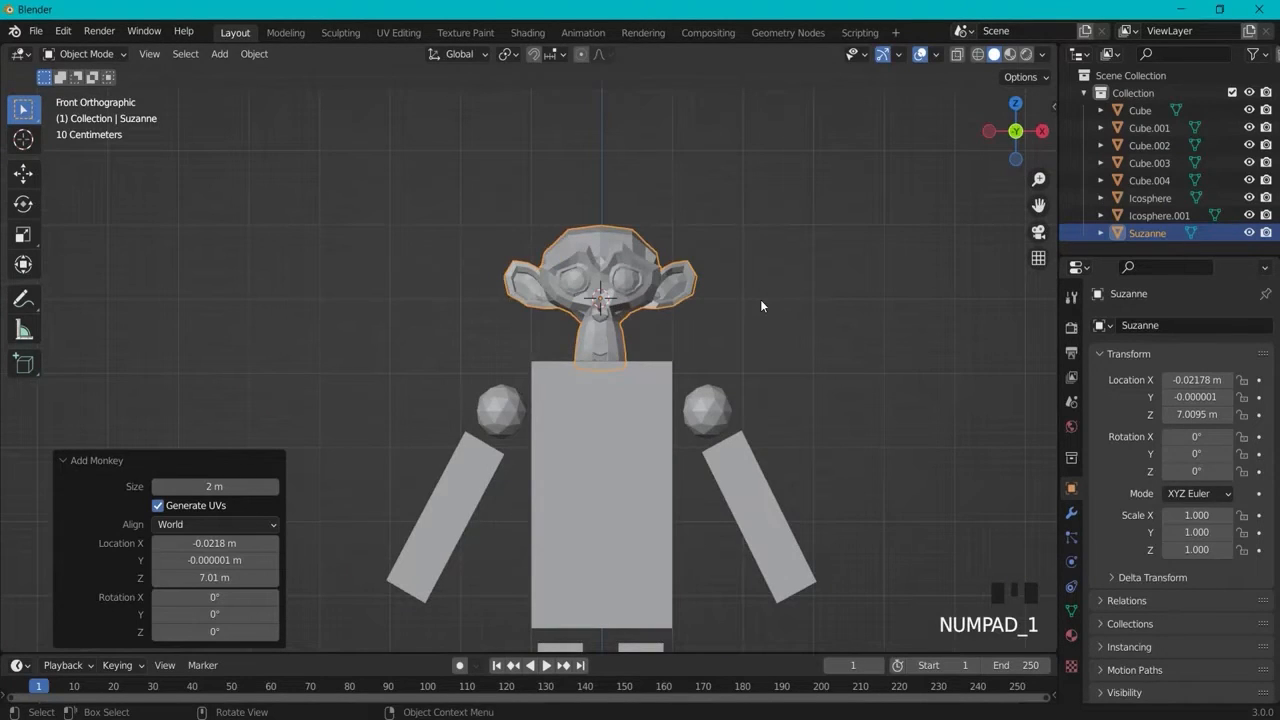
key(g)
key(z)
click(763, 288)
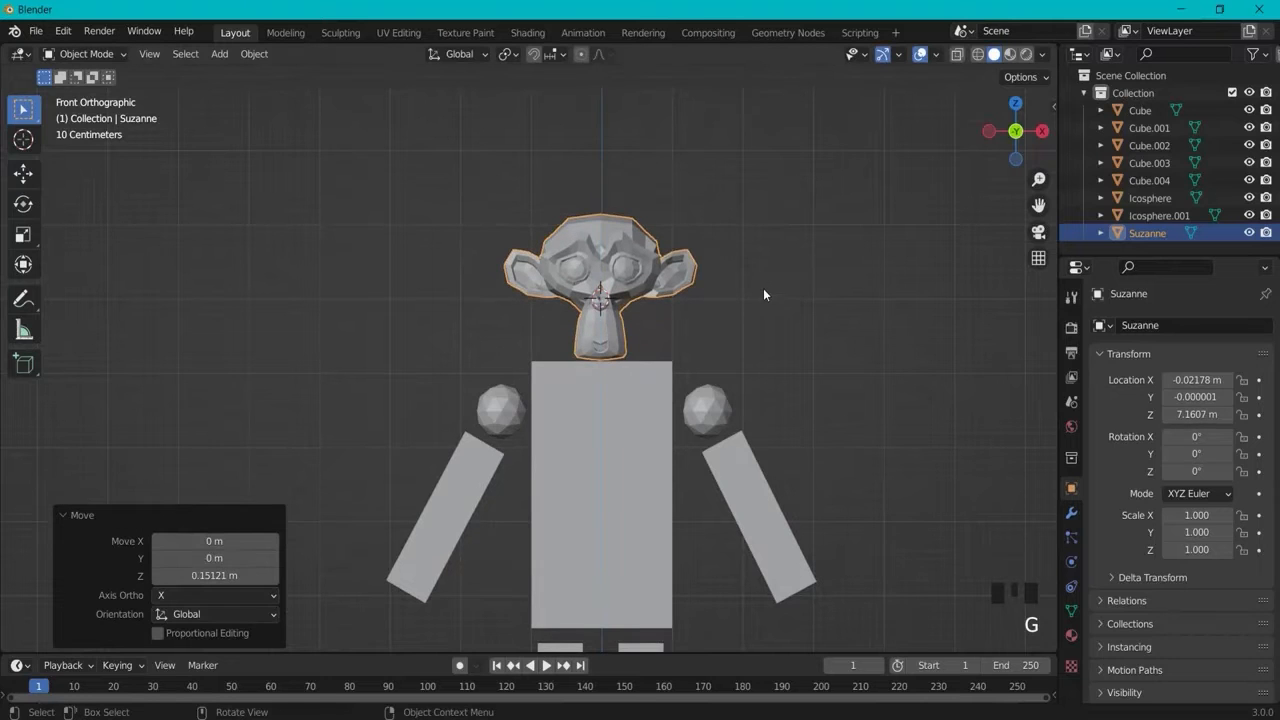
scroll(811, 320, down, 3)
click(811, 320)
Step: Inspect the assembled character and select the body, right leg and left arm in turn to check they are separate objects
middle_drag(811, 320, 835, 364)
scroll(692, 281, up, 4)
scroll(692, 282, down, 3)
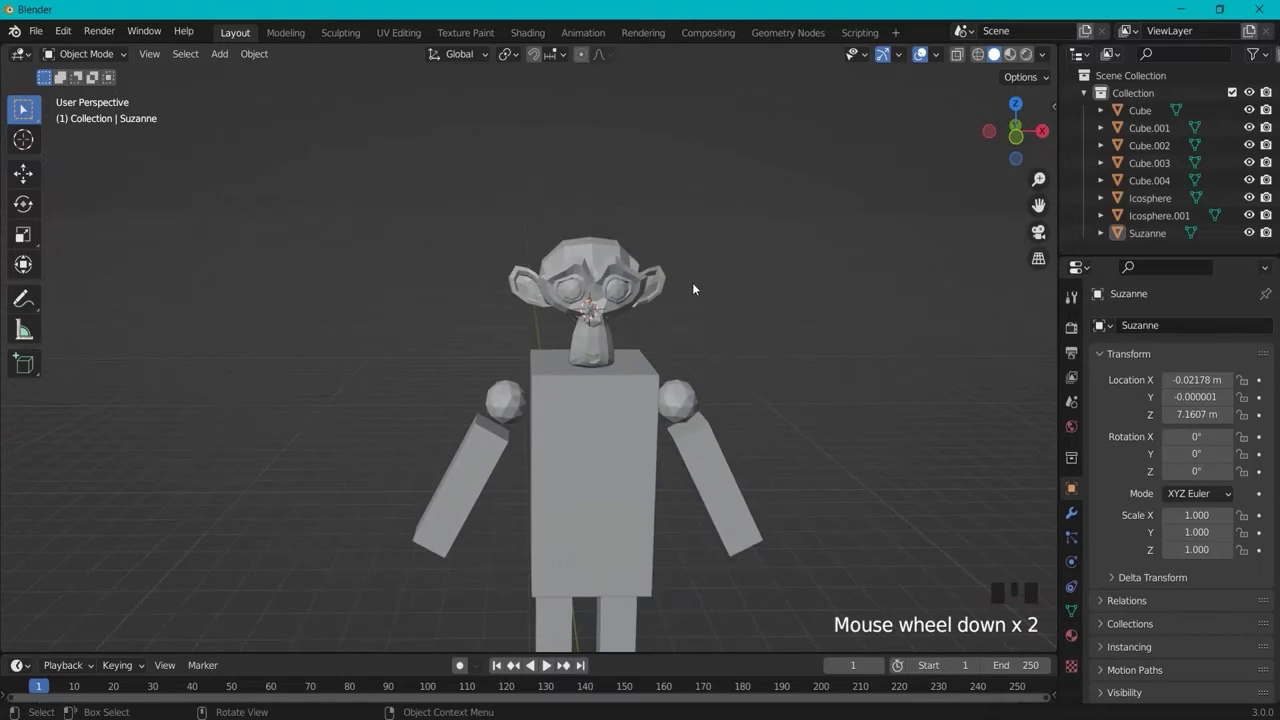
scroll(700, 345, up, 3)
middle_drag(708, 351, 817, 363)
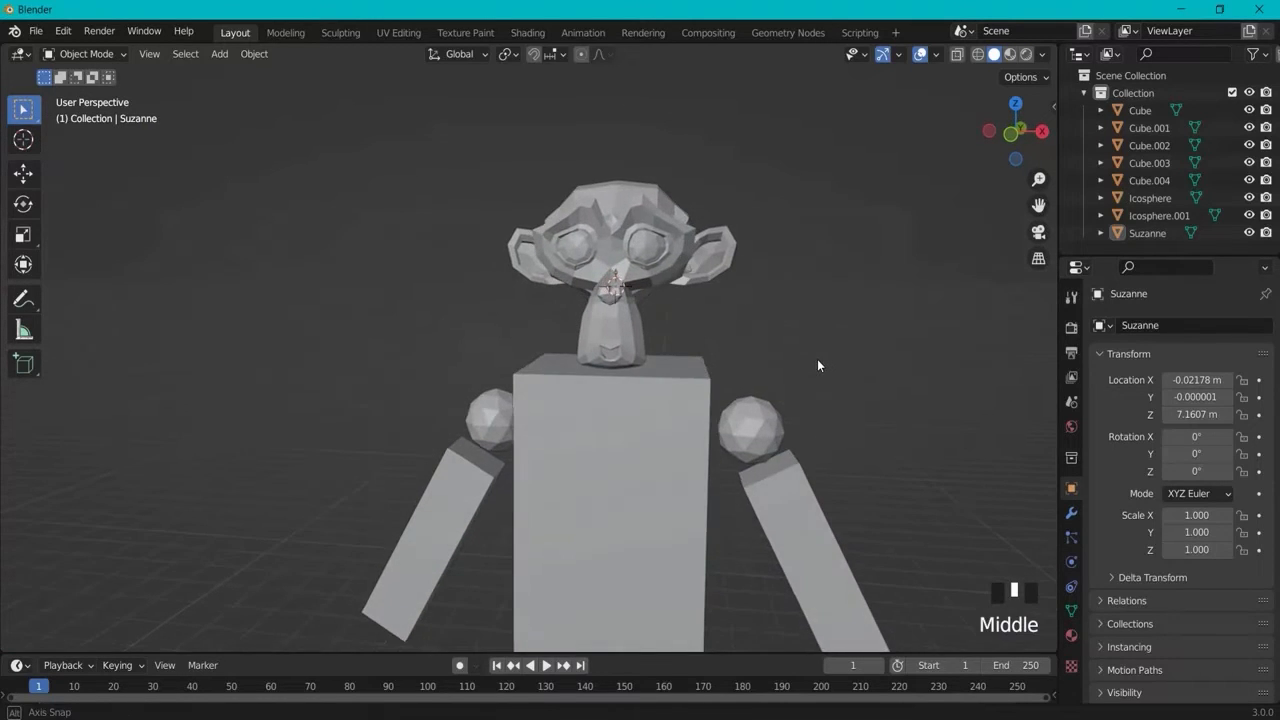
scroll(820, 361, down, 2)
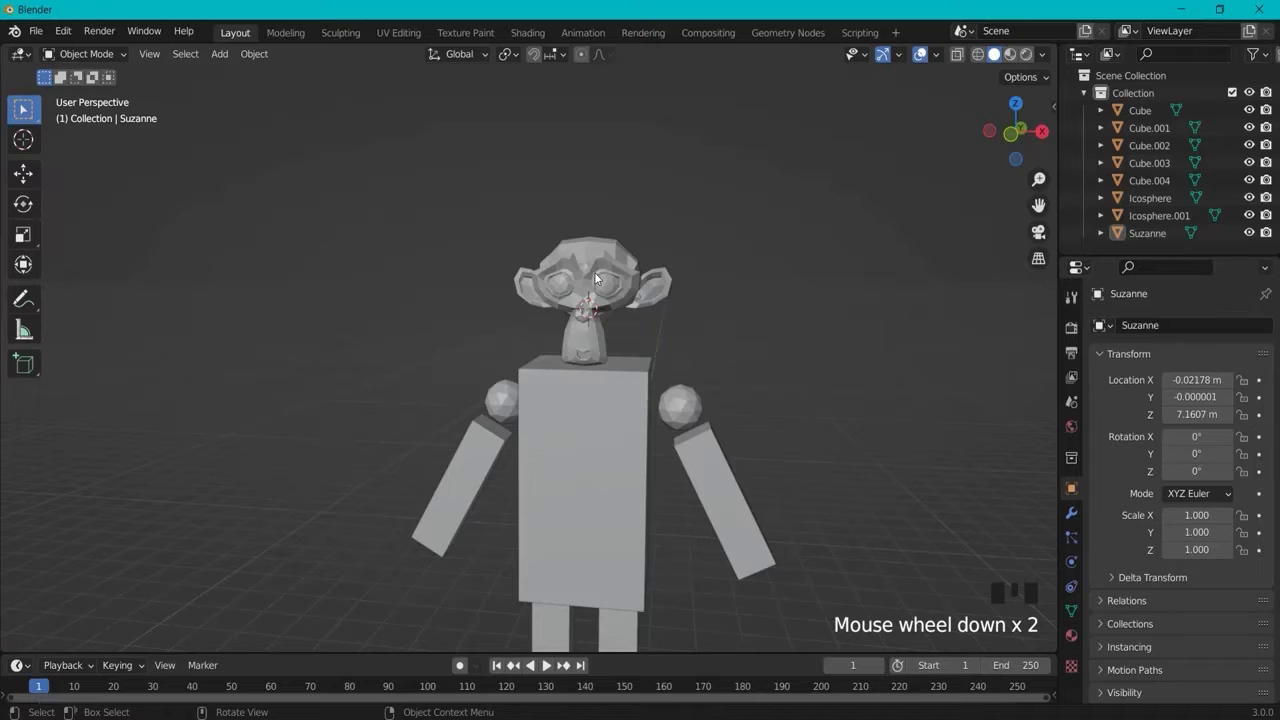
scroll(594, 272, down, 3)
click(1140, 110)
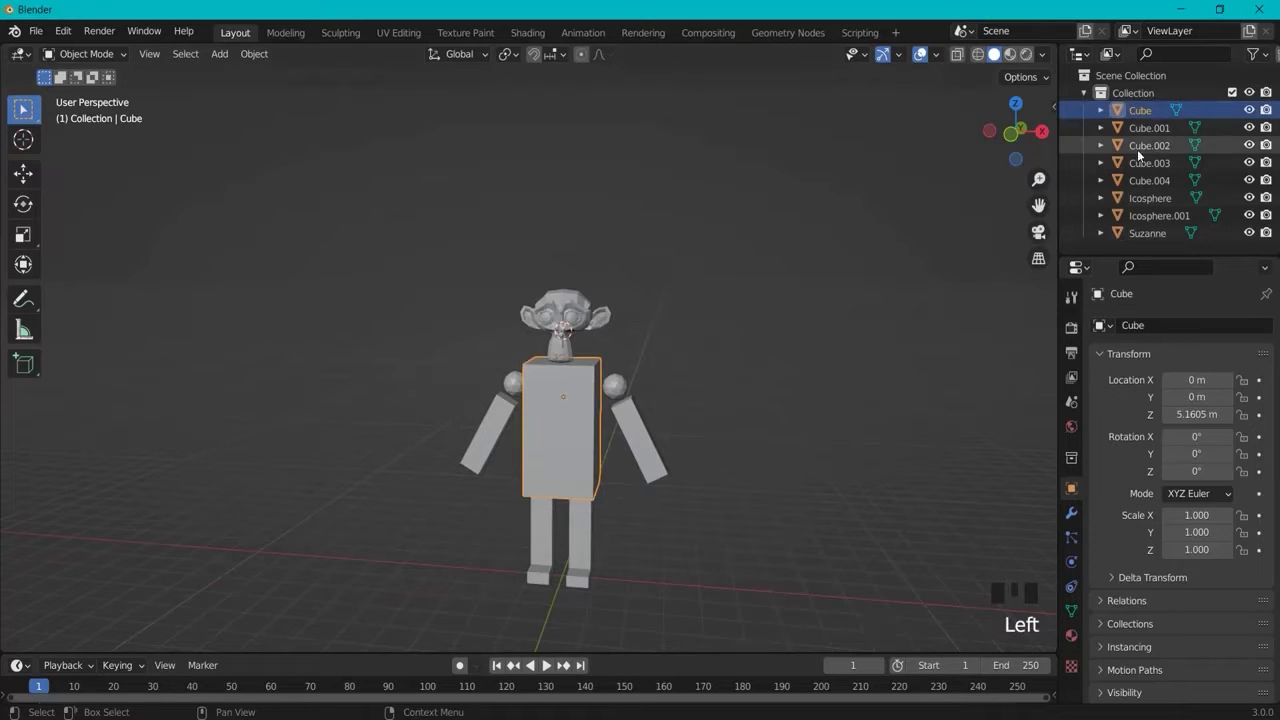
click(1149, 145)
click(1149, 181)
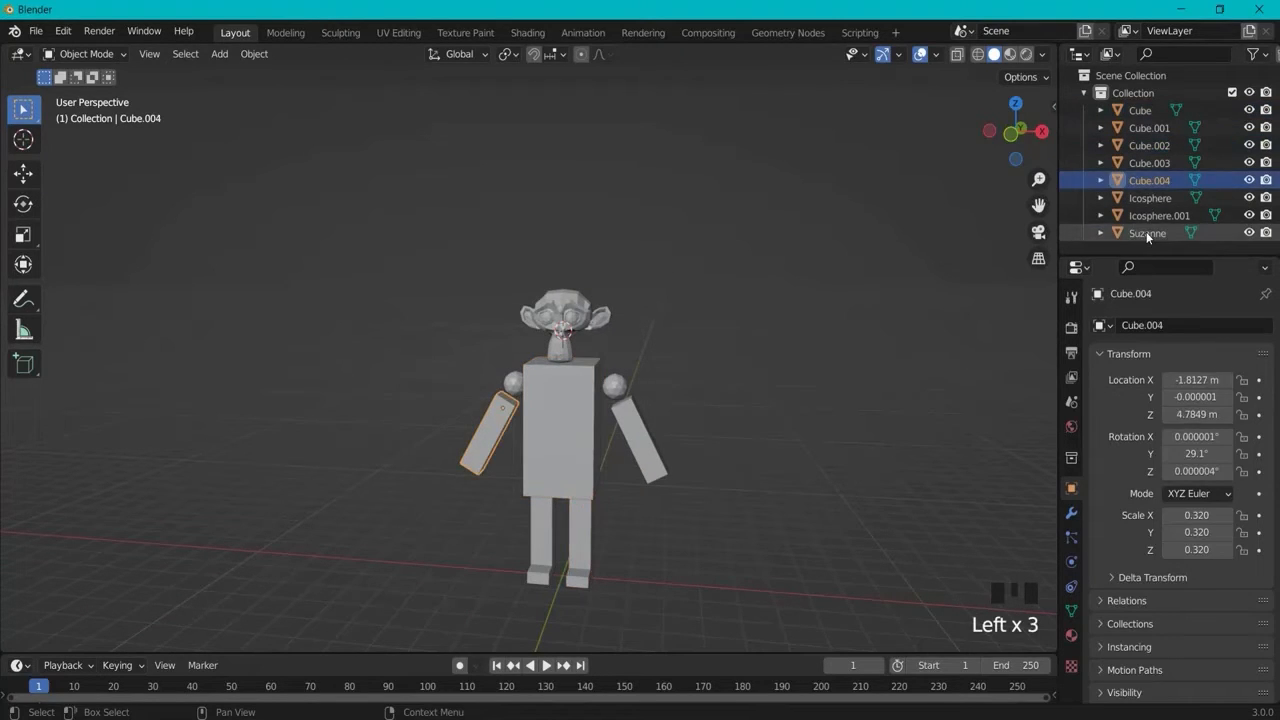
Step: Select the monkey head, both shoulder spheres, both arms, the body and both legs, and join them into one object
click(1147, 233)
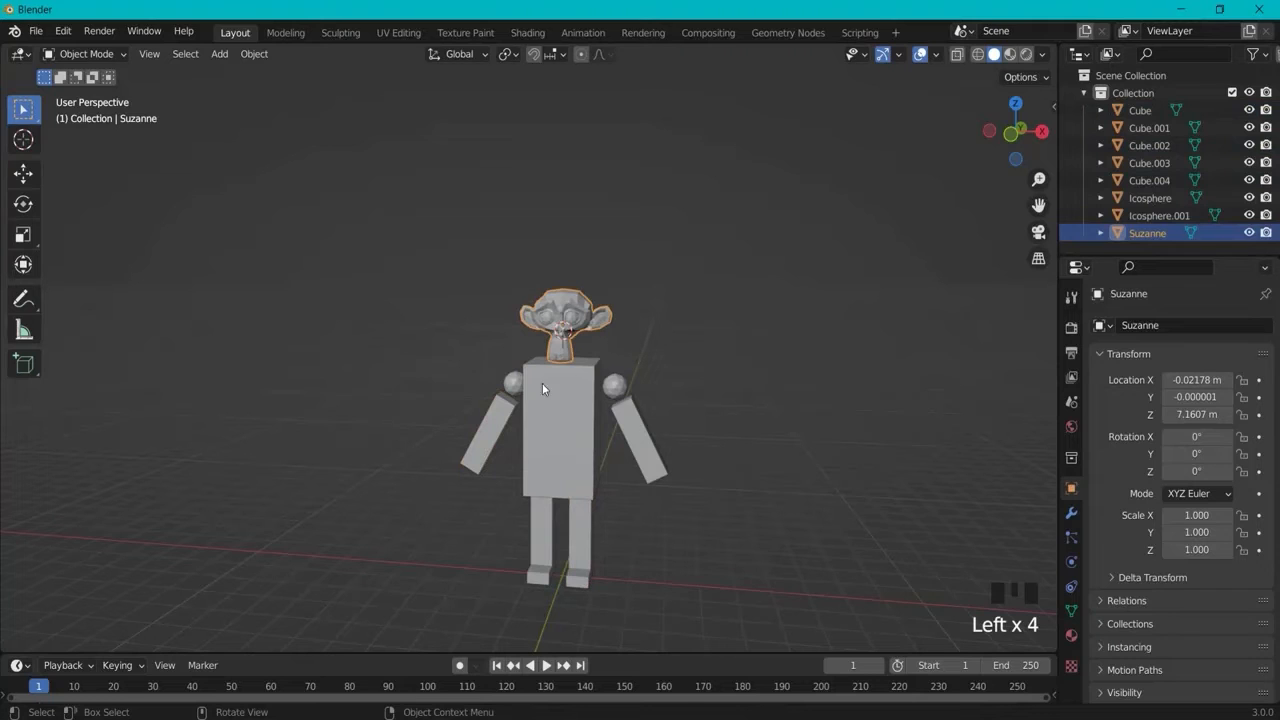
shift+click(513, 376)
shift+click(497, 435)
shift+click(528, 458)
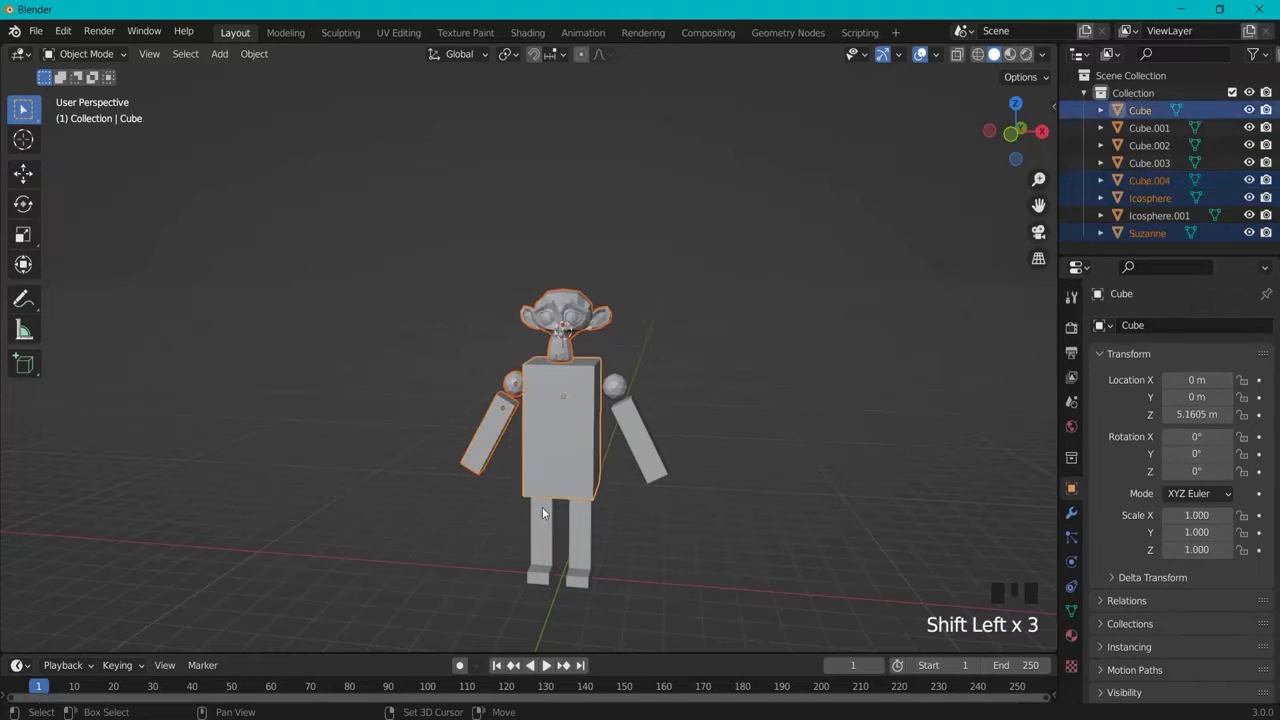
shift+click(543, 513)
shift+click(572, 529)
shift+click(636, 445)
shift+click(611, 387)
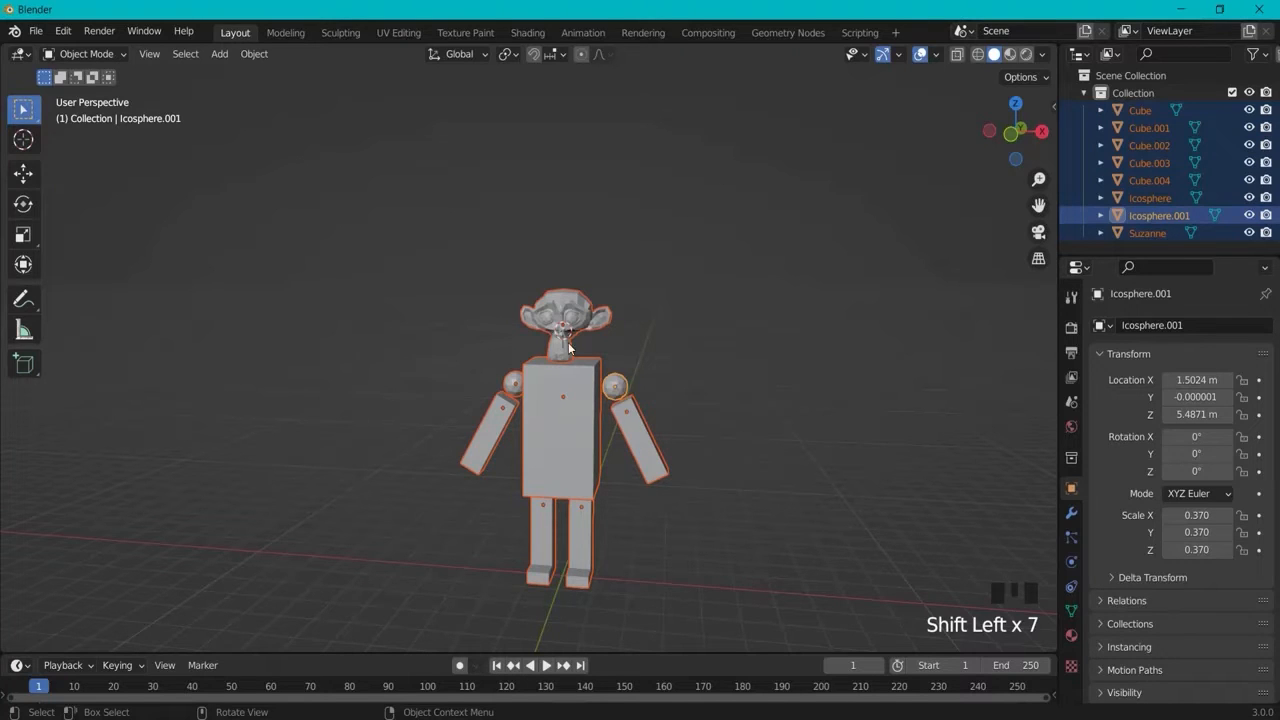
key(ctrl+j)
Step: Select the joined character and try a move to check that it acts as one object, cancelling the move
click(562, 397)
click(569, 426)
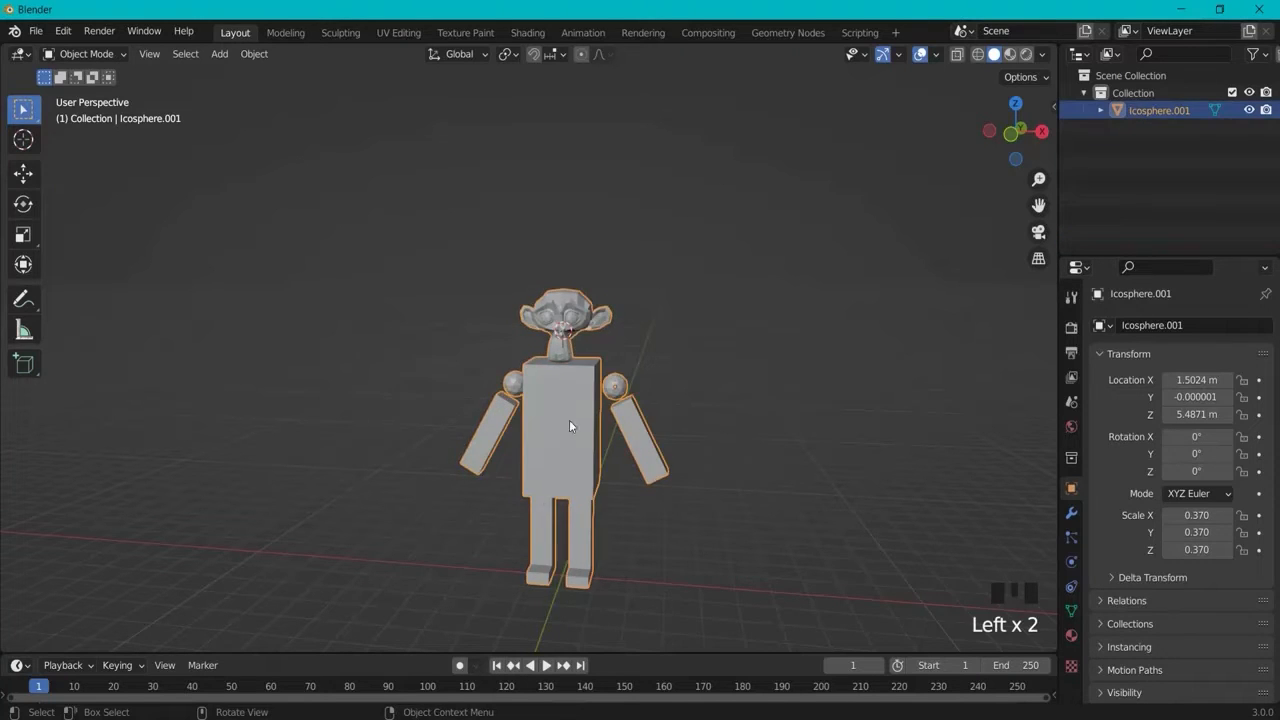
key(g)
key(Escape)
Step: Search the commands for "smoke" and apply the Quick Smoke effect to the joined character
scroll(589, 342, up, 1)
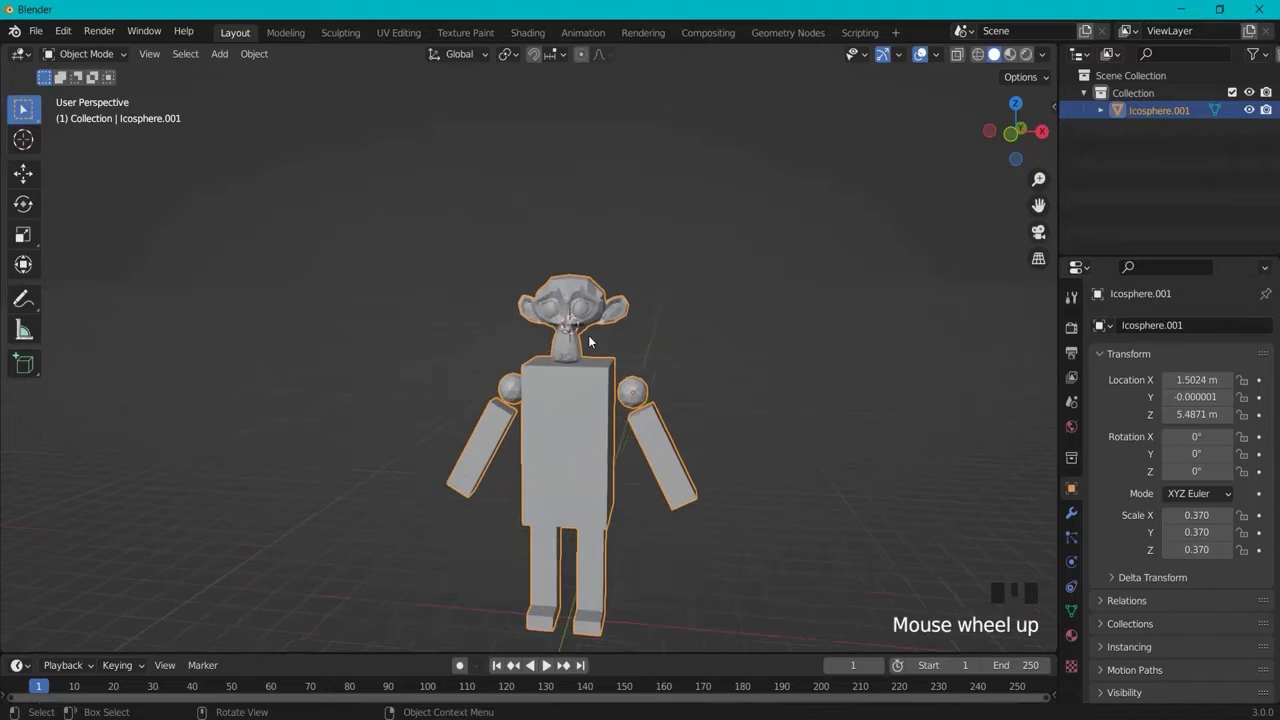
scroll(627, 362, up, 1)
middle_drag(596, 401, 570, 415)
scroll(570, 416, down, 2)
key(F3)
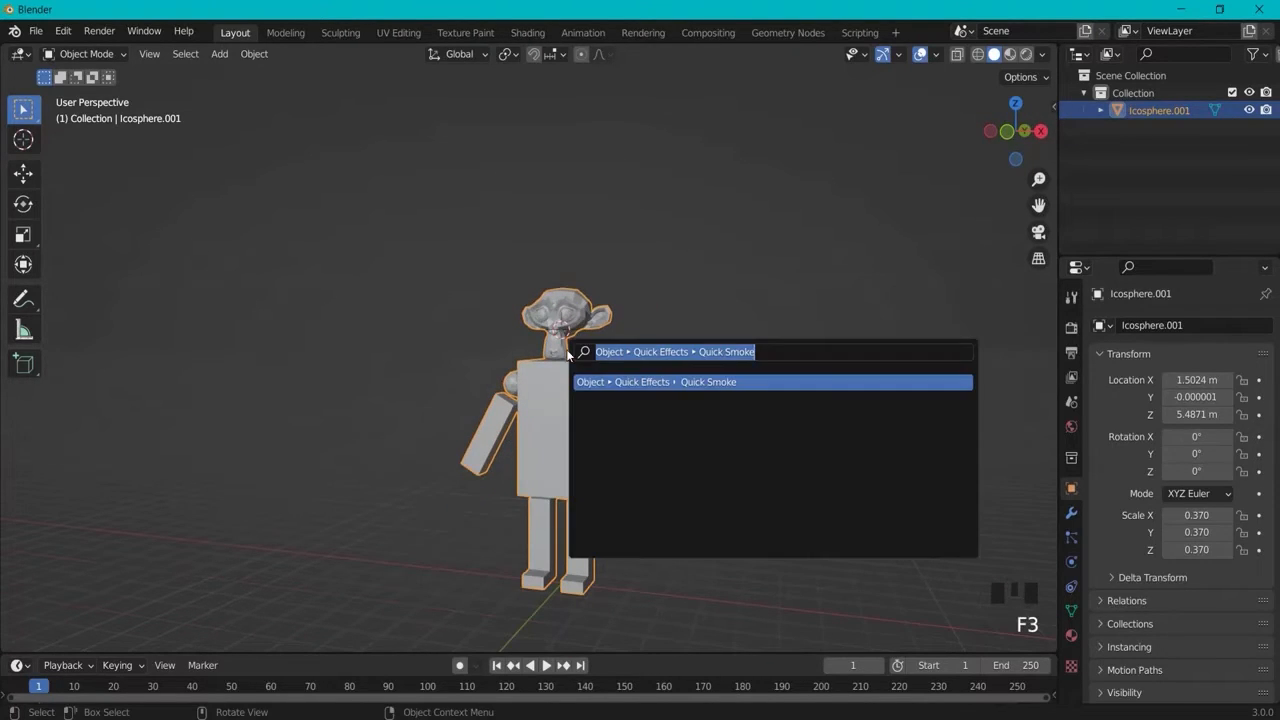
key(BackSpace)
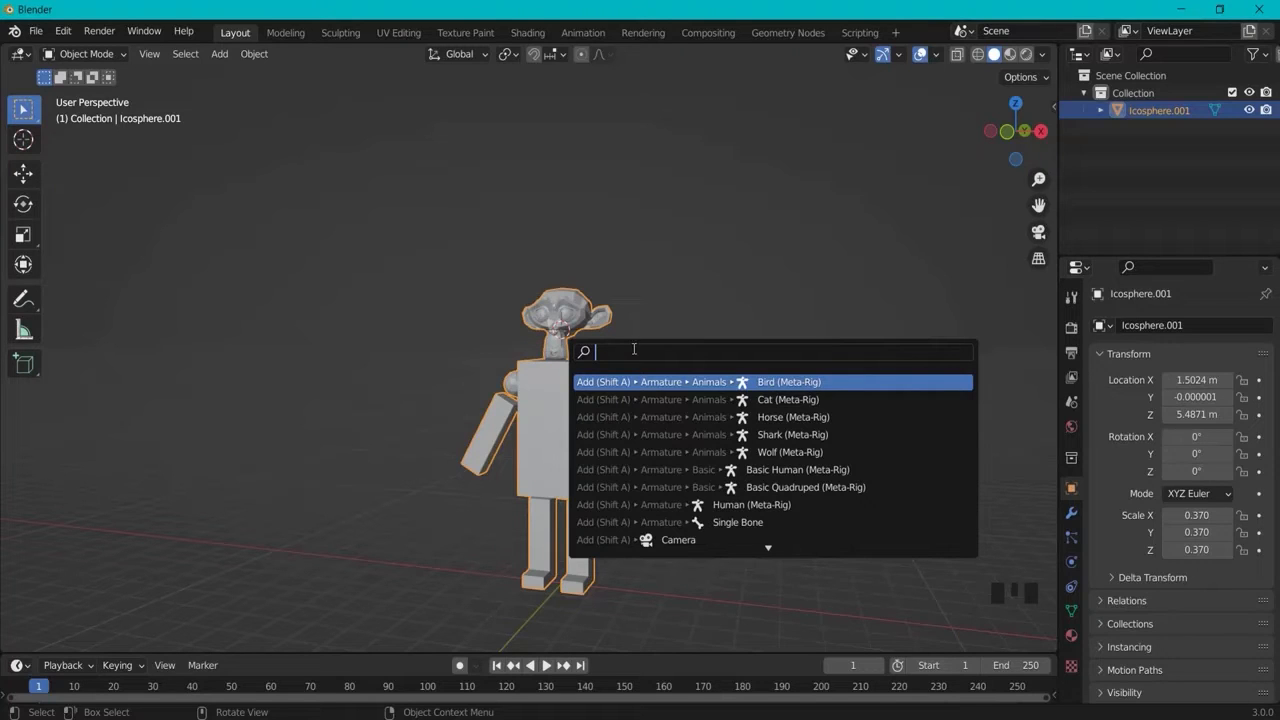
text(smoke)
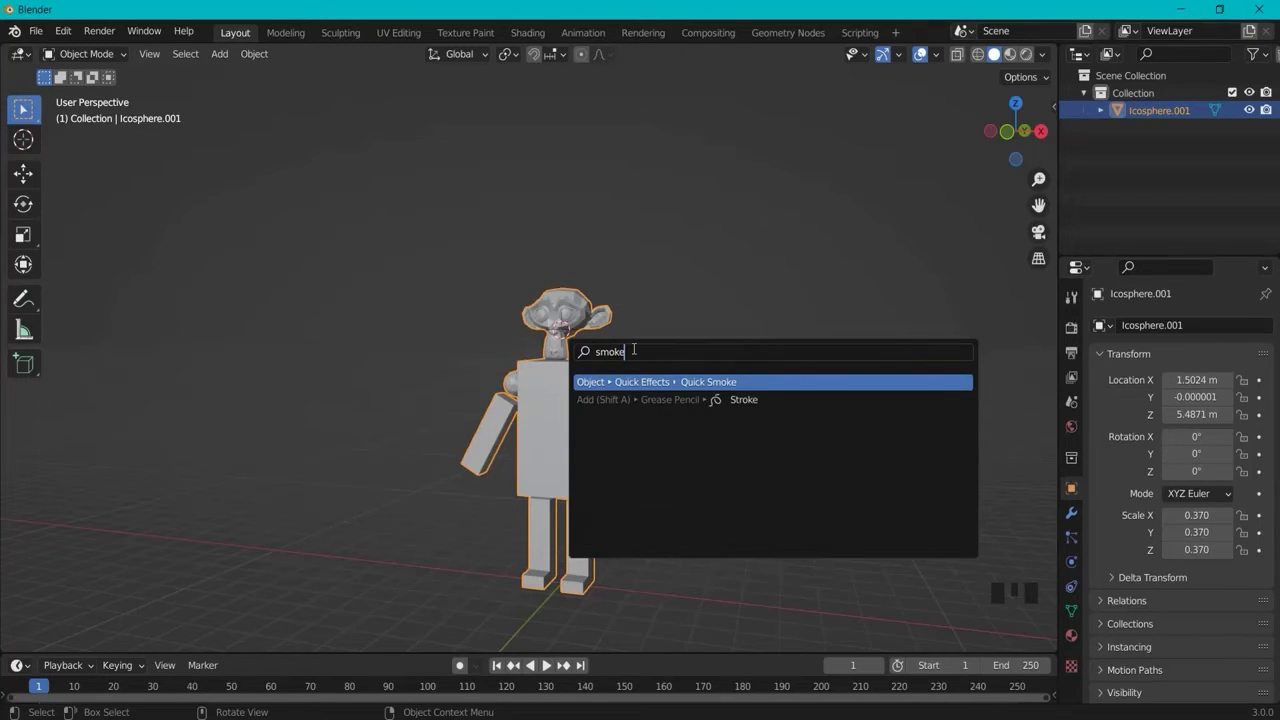
click(697, 382)
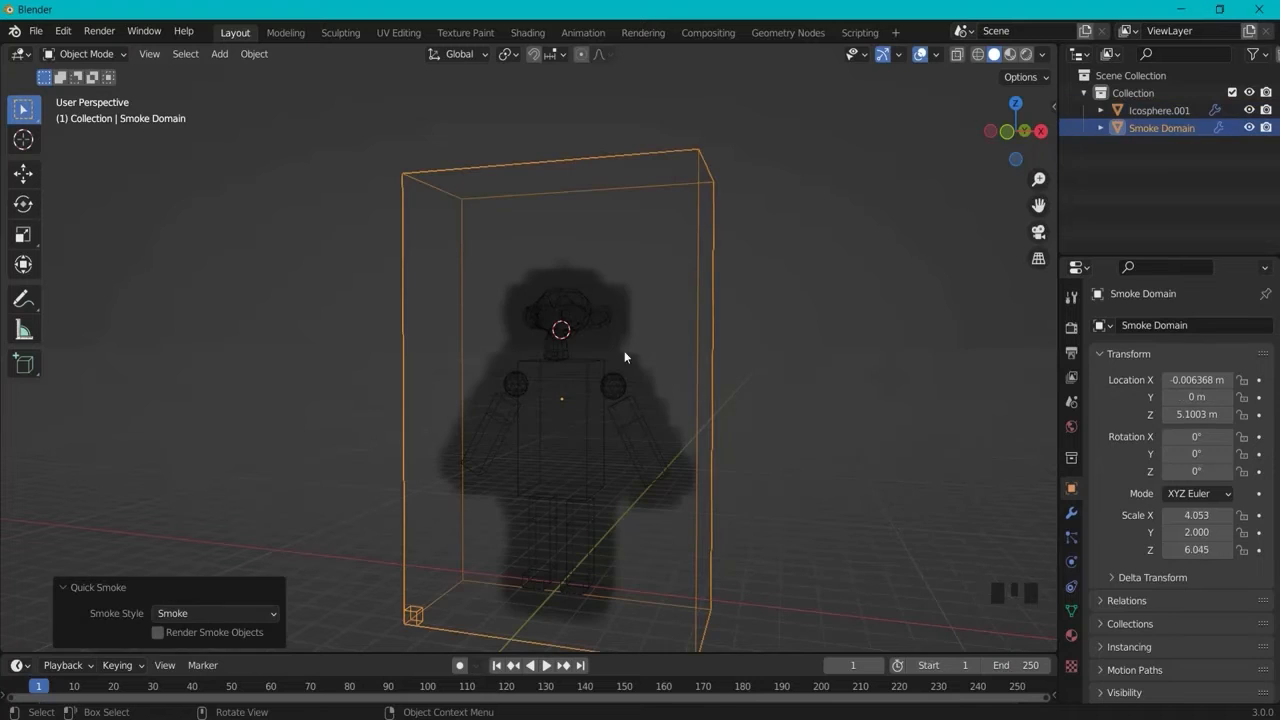
Step: Play the smoke simulation briefly, stop it, and look through the smoke domain's fluid physics settings
click(546, 665)
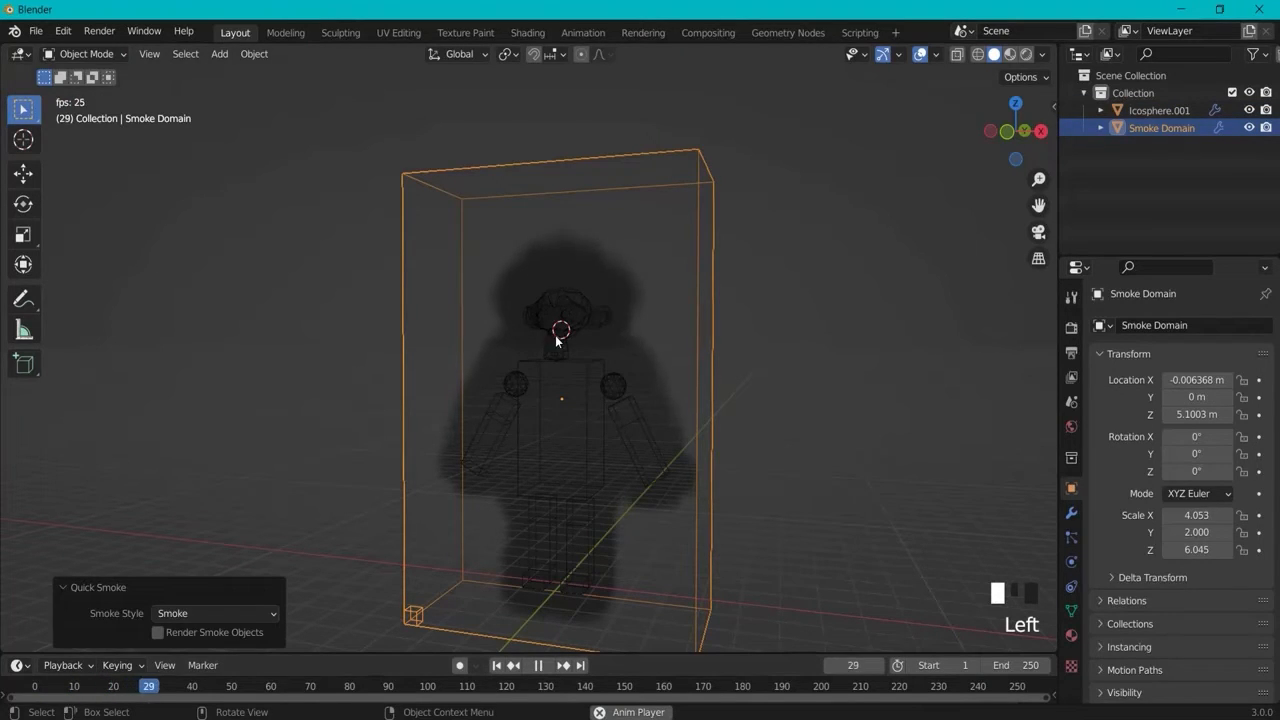
click(538, 665)
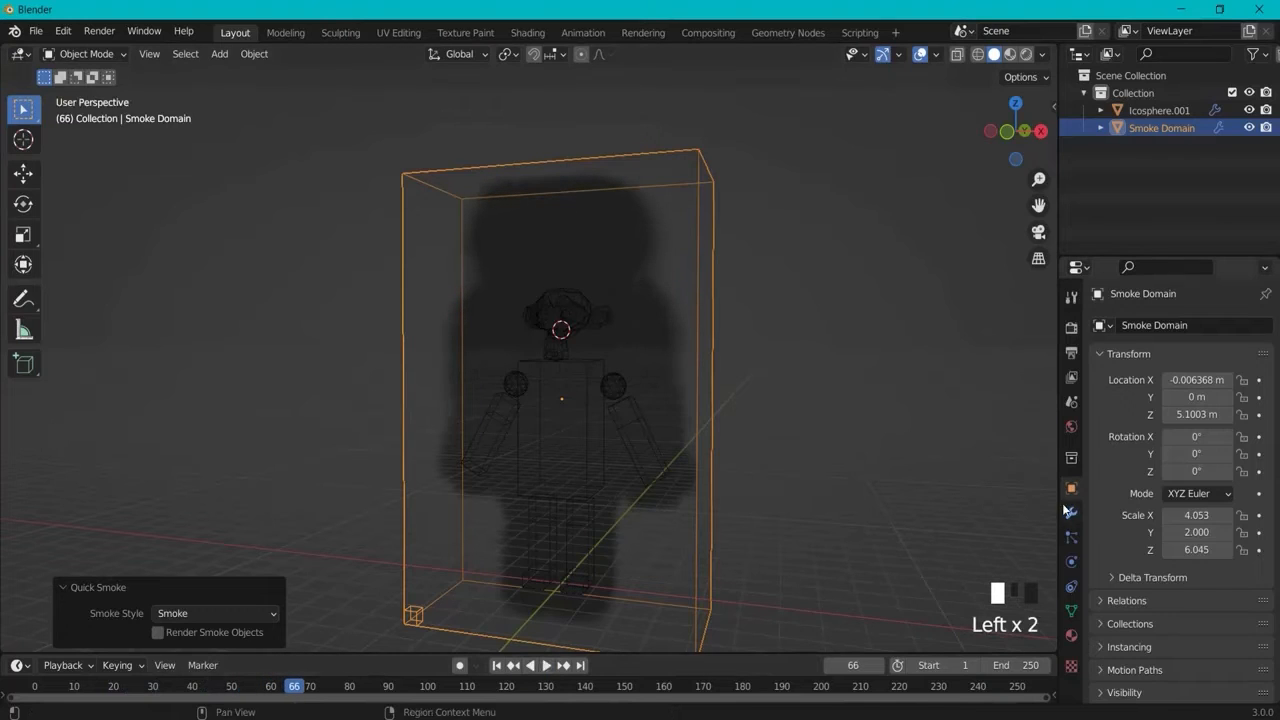
click(1071, 563)
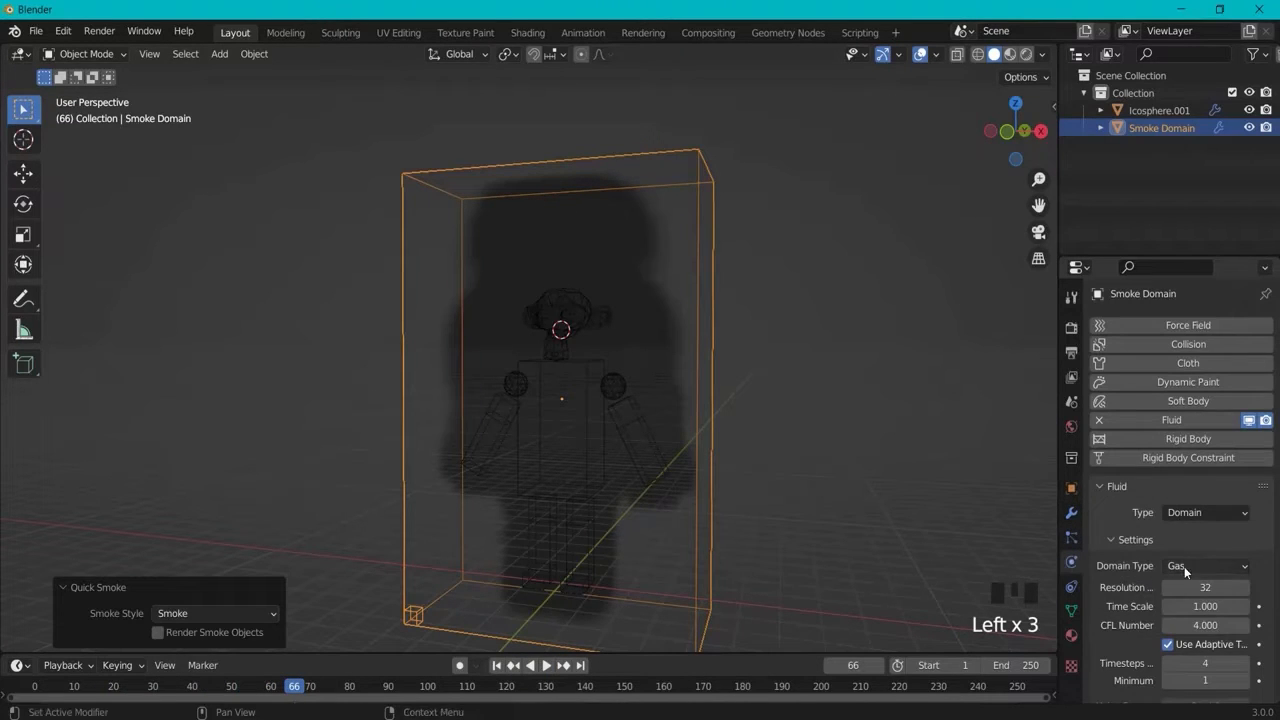
scroll(1172, 540, down, 5)
scroll(1162, 542, down, 4)
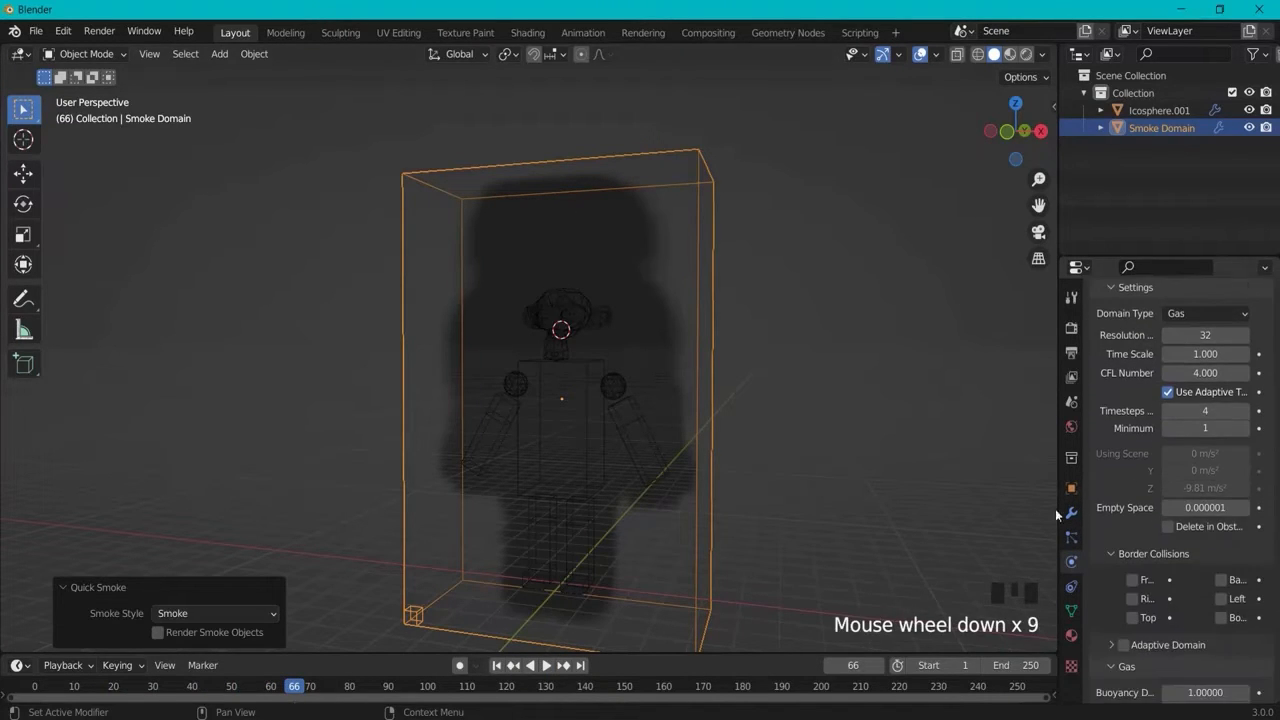
Step: Select the joined character and set its fluid flow type to Fire + Smoke
click(560, 303)
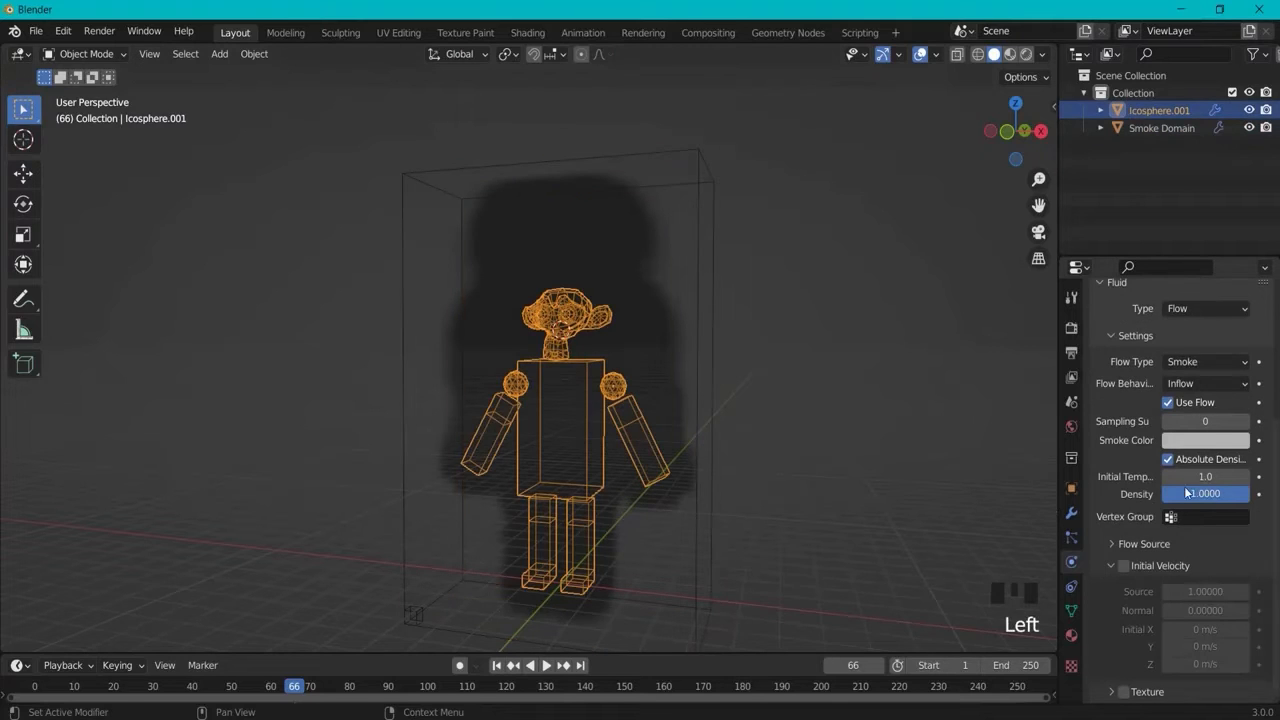
click(1072, 563)
scroll(1196, 538, up, 7)
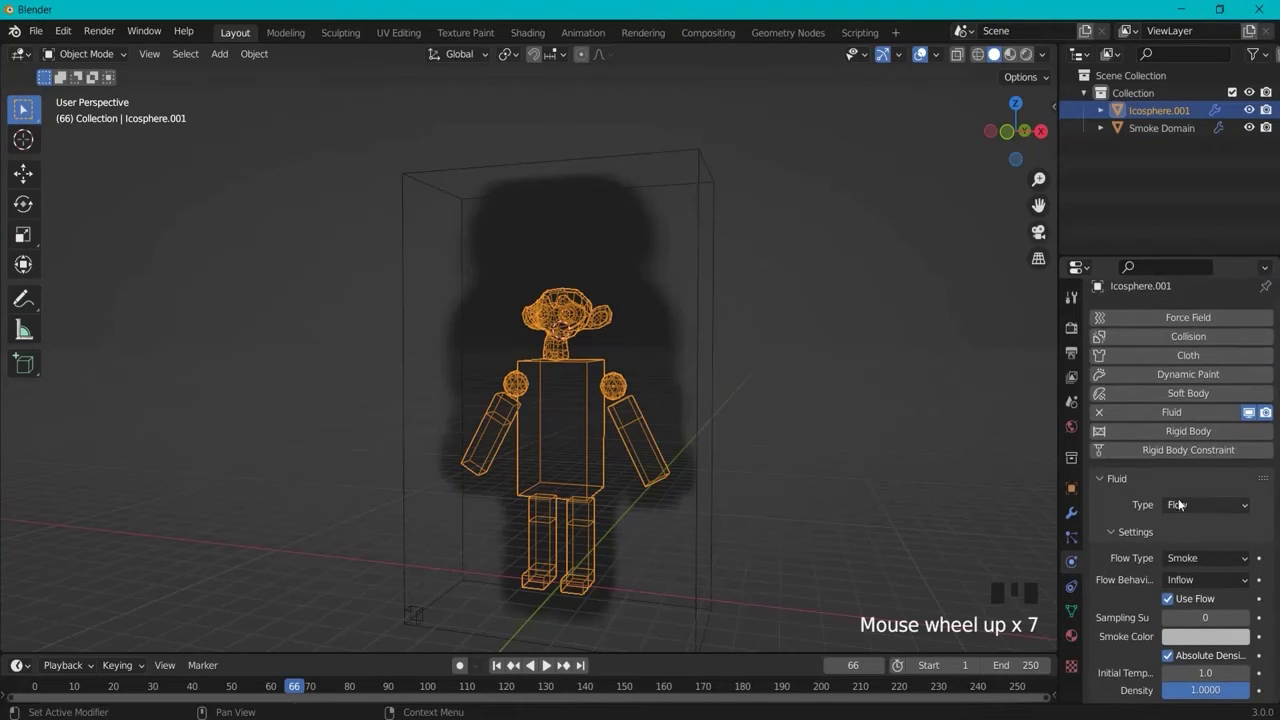
click(1175, 559)
click(1177, 598)
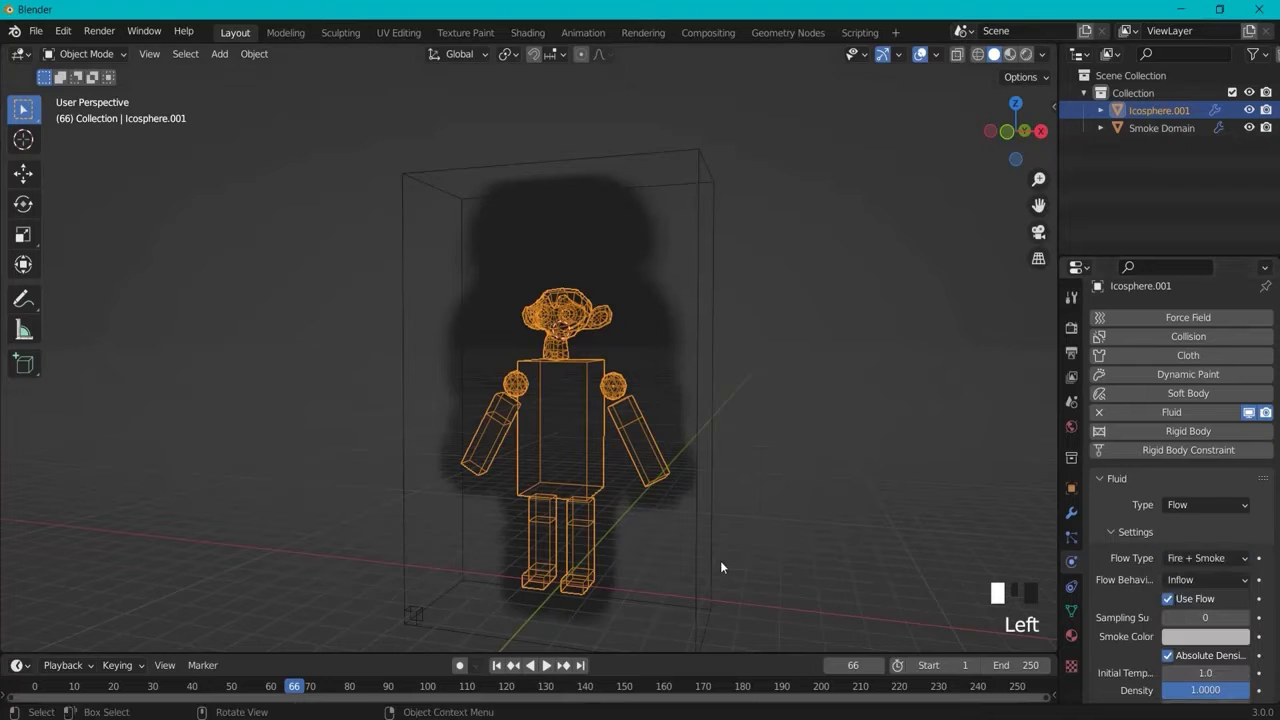
Step: Play the animation and examine the fire and smoke around the character from another angle
key(space)
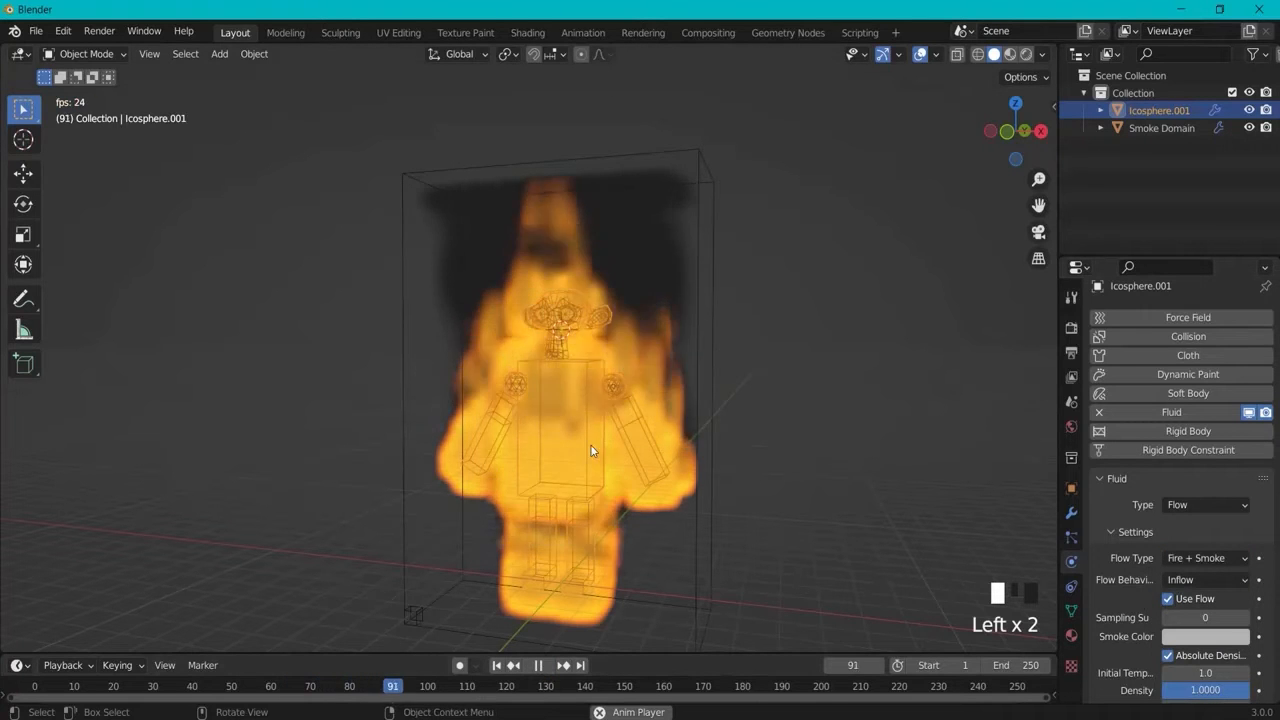
middle_drag(594, 445, 555, 390)
scroll(542, 322, up, 4)
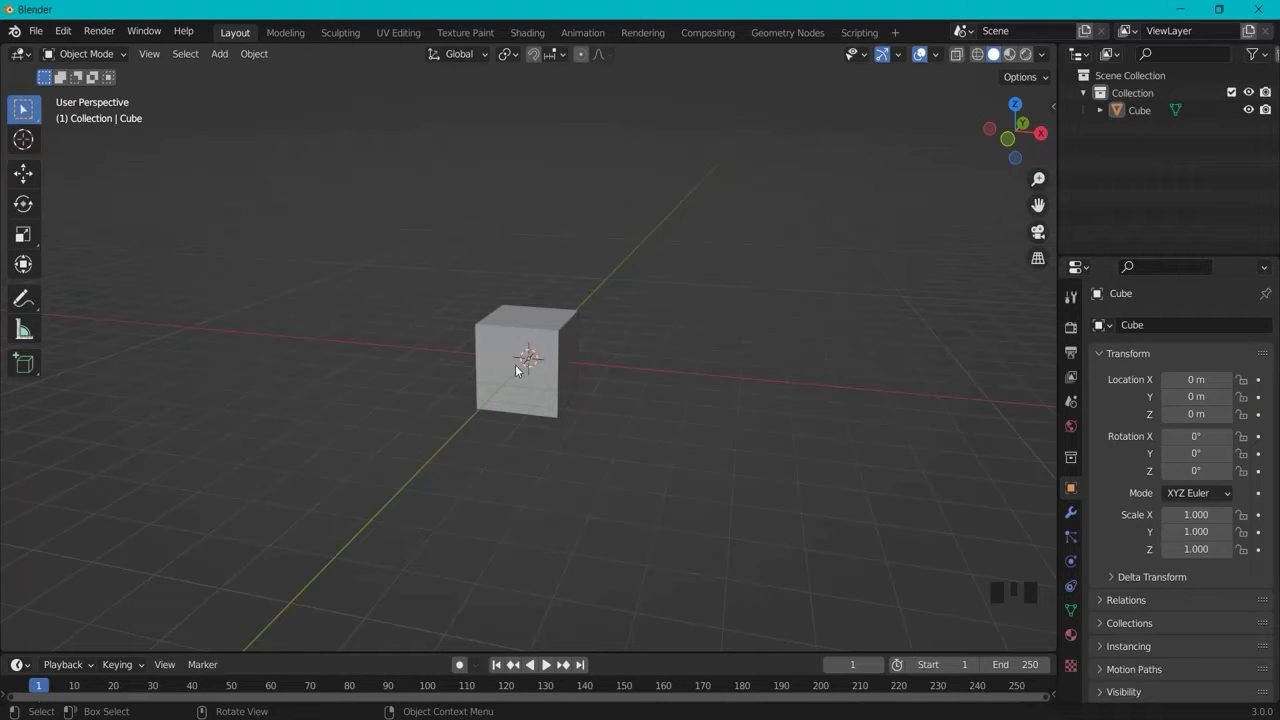
Step: Switch to the browser, review the red-and-white medieval shield picture among the image results, and return to Blender
mouse_move(553, 413)
middle_down()
mouse_move(603, 400)
mouse_move(586, 389)
mouse_move(564, 401)
middle_up()
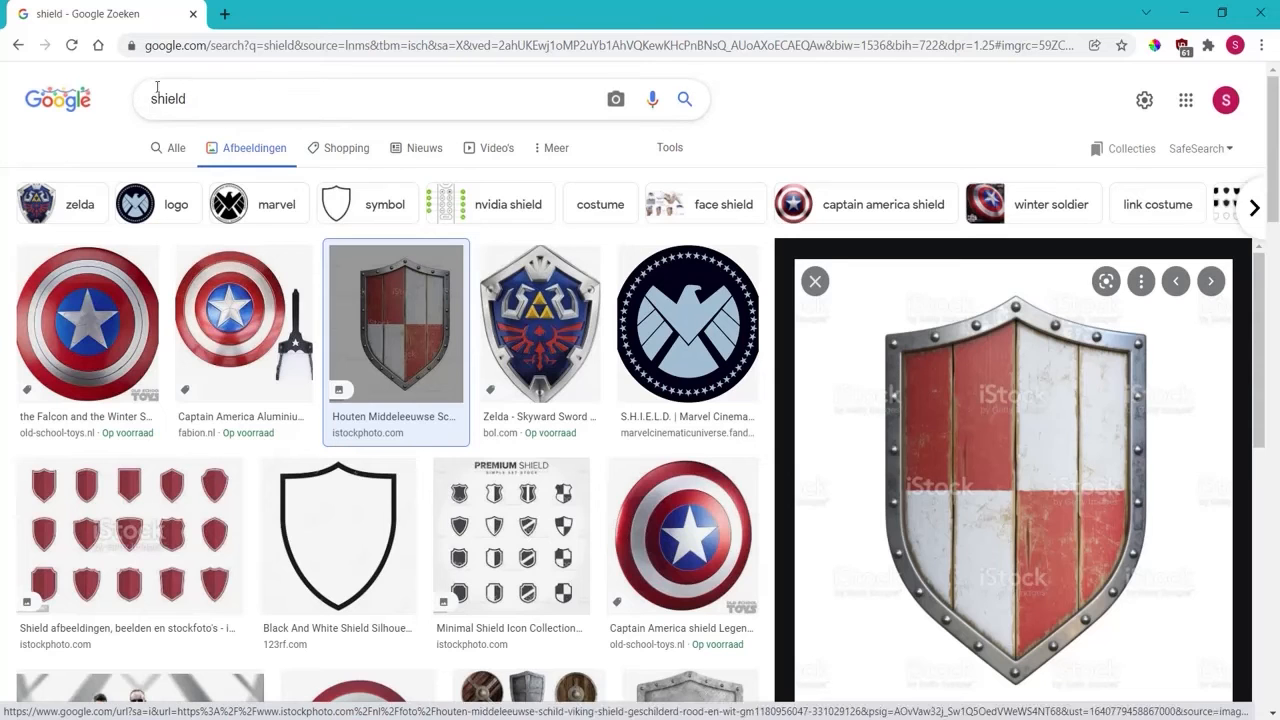
scroll(118, 503, down, 2)
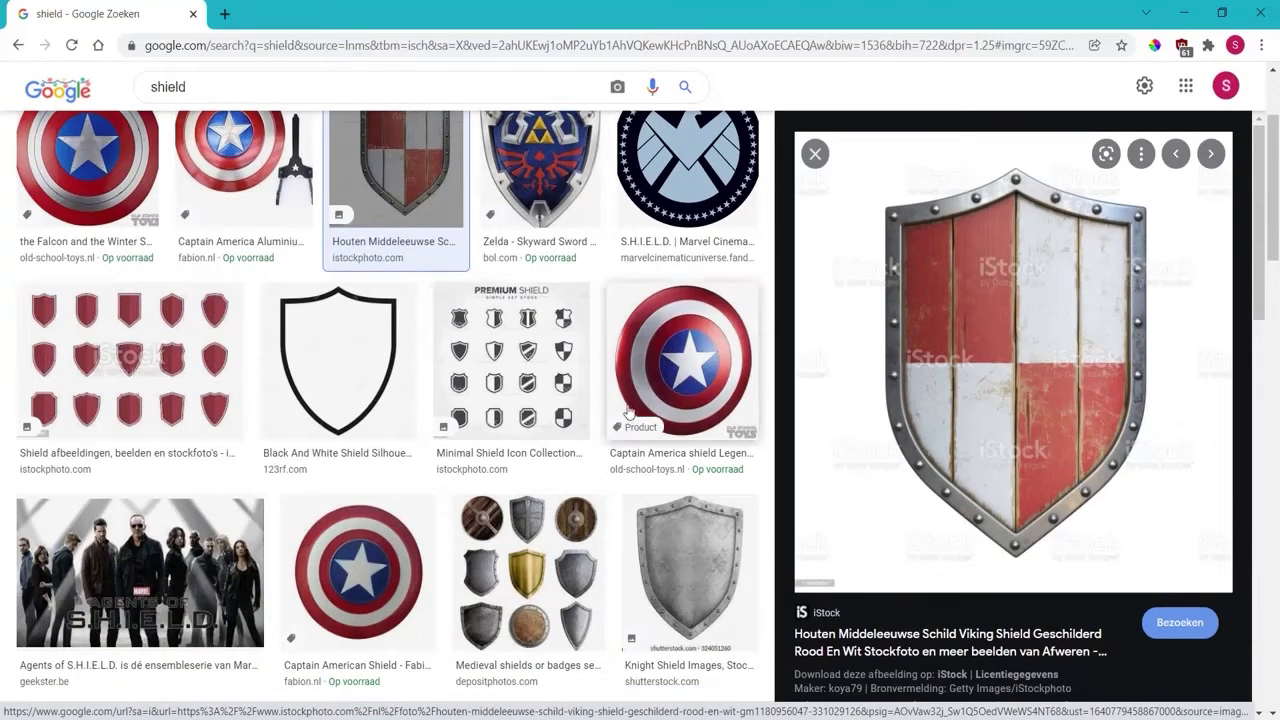
scroll(680, 410, up, 1)
scroll(75, 333, up, 2)
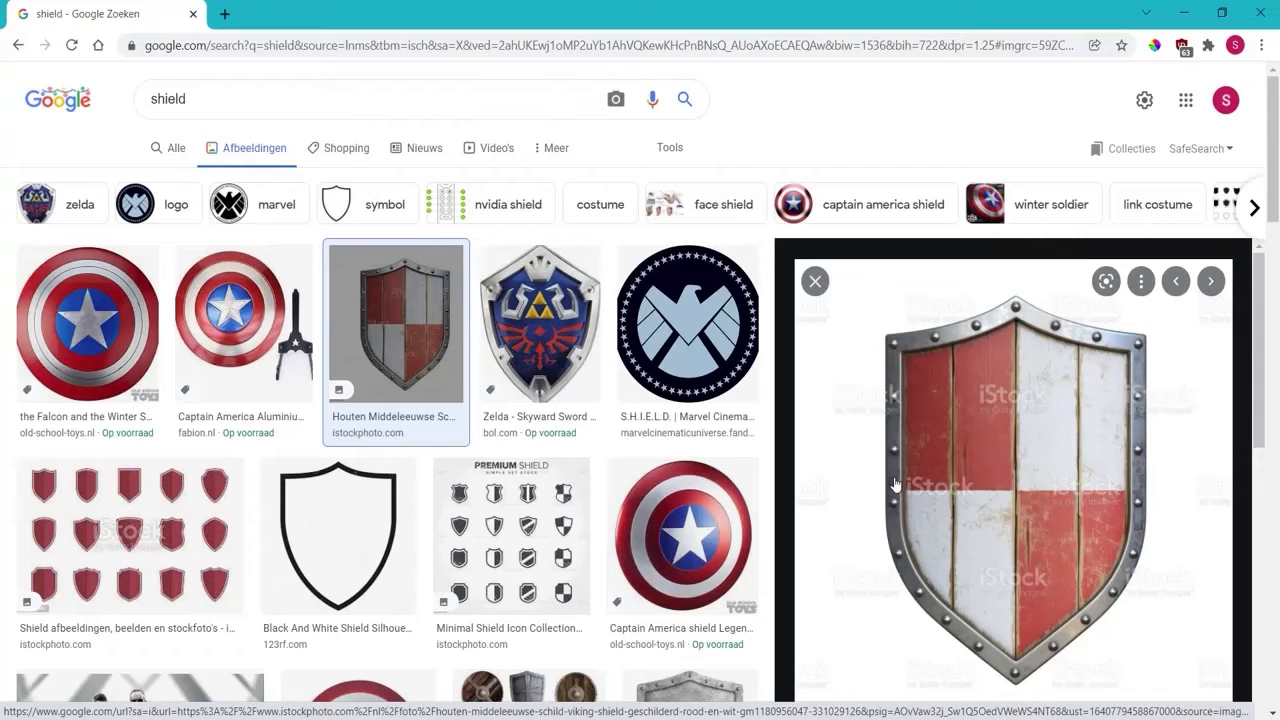
click(768, 718)
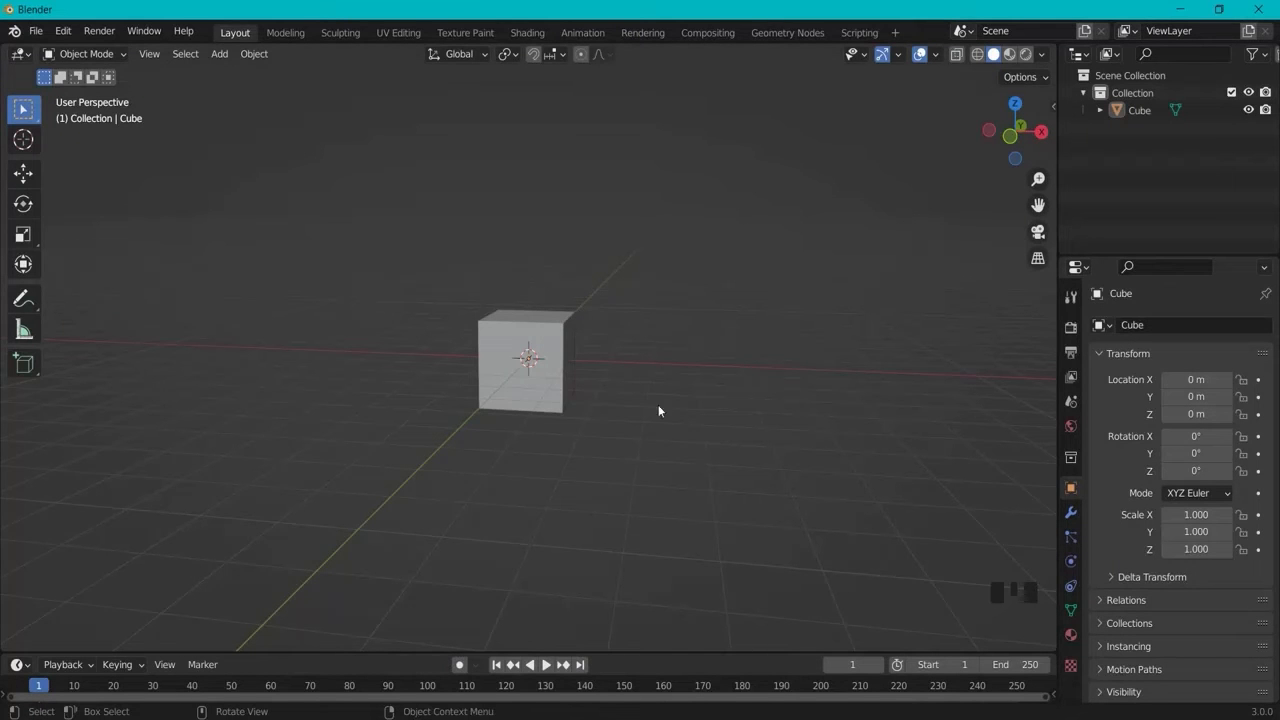
key(KP_1)
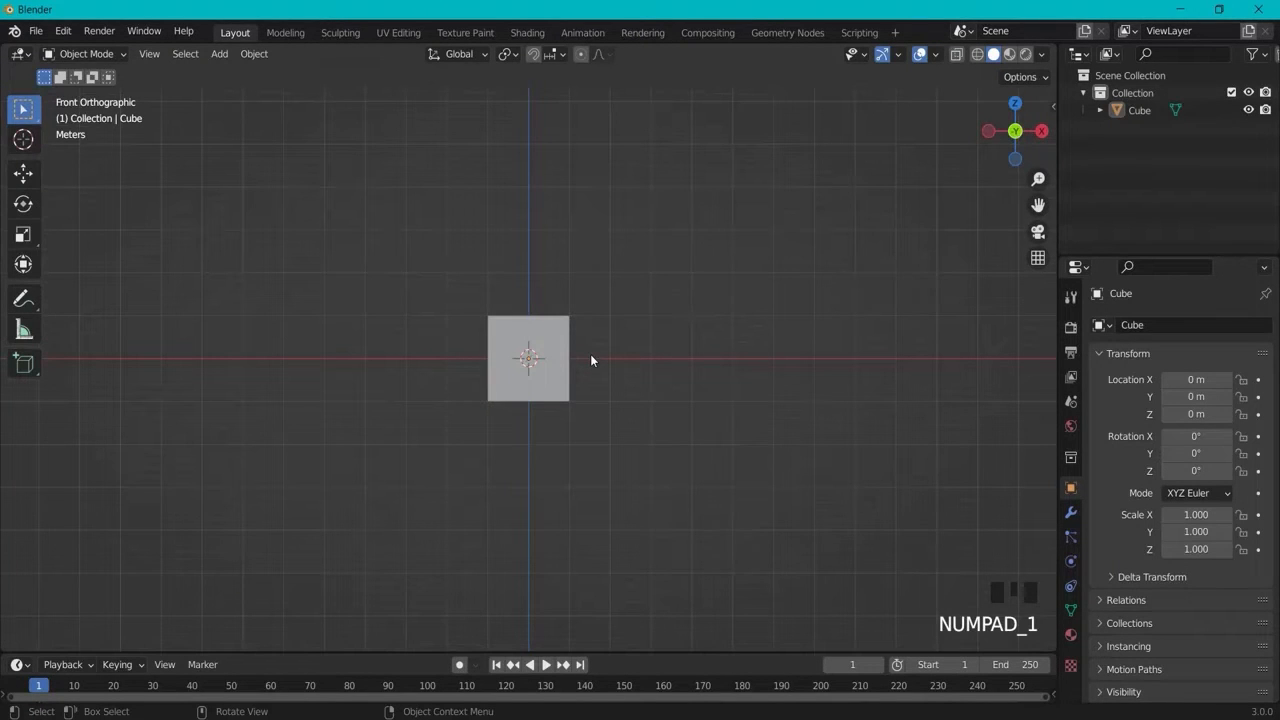
key(shift+a)
mouse_move(541, 357)
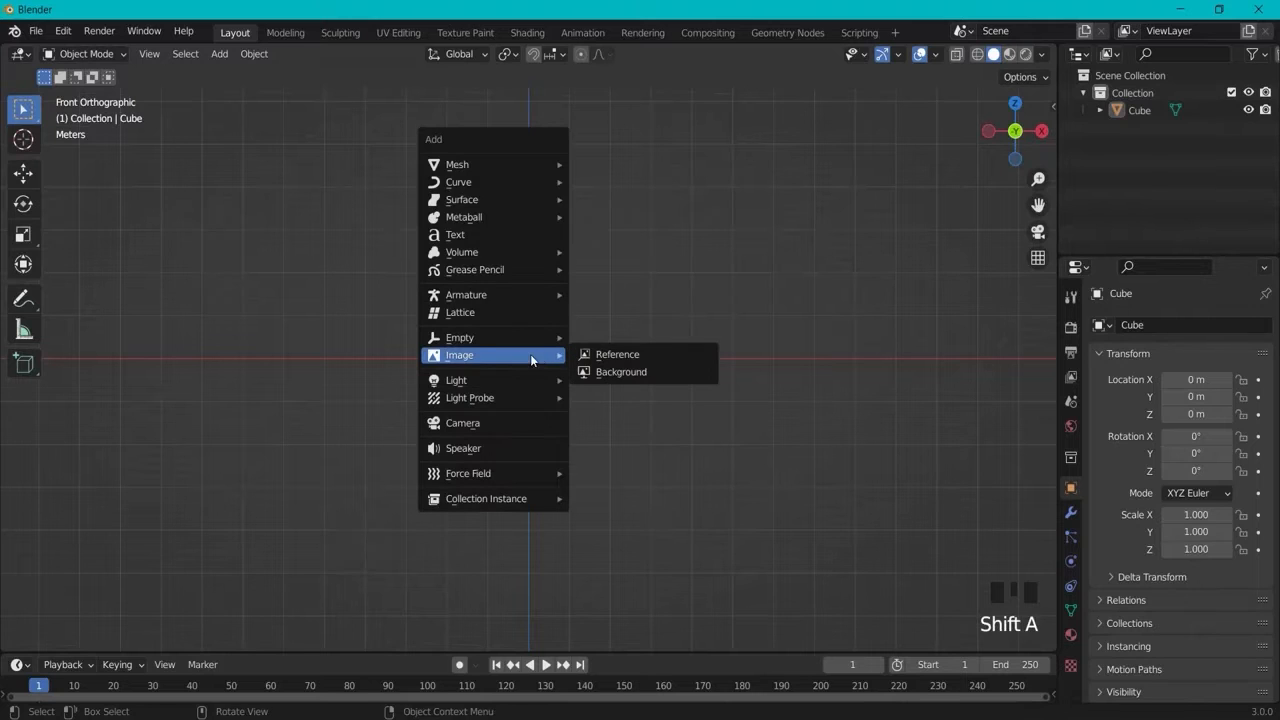
click(598, 354)
click(262, 256)
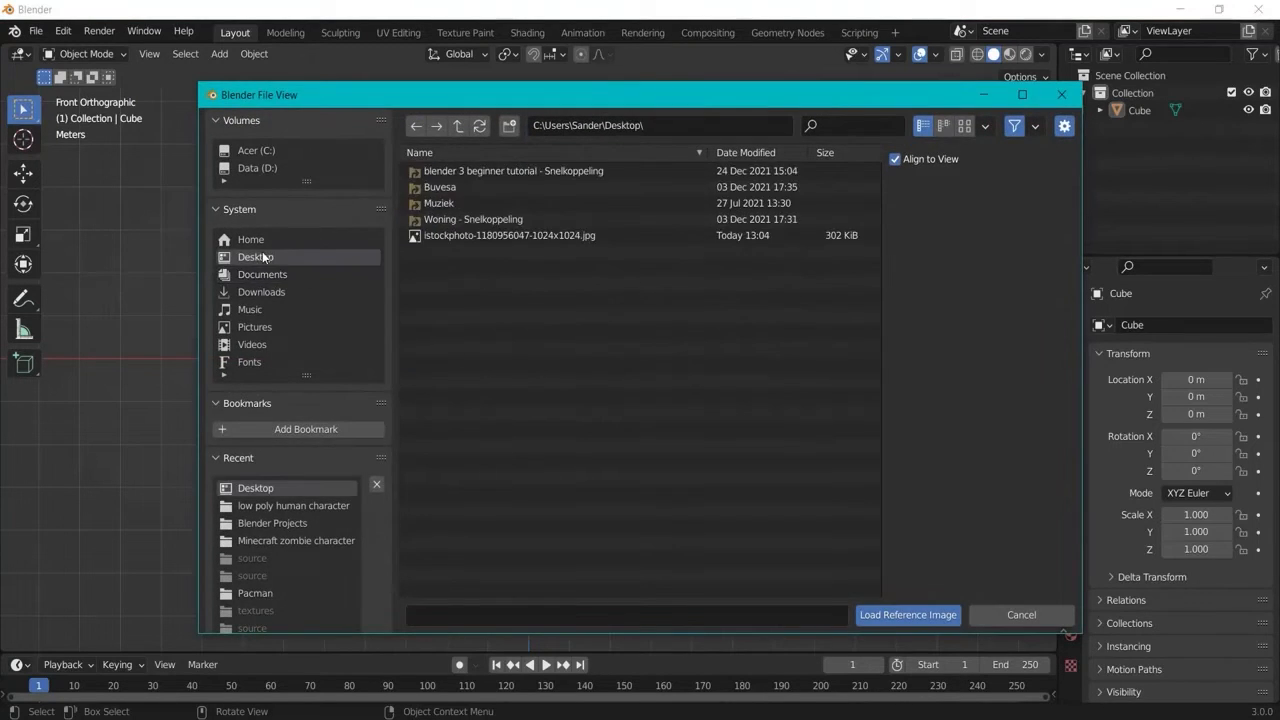
click(430, 236)
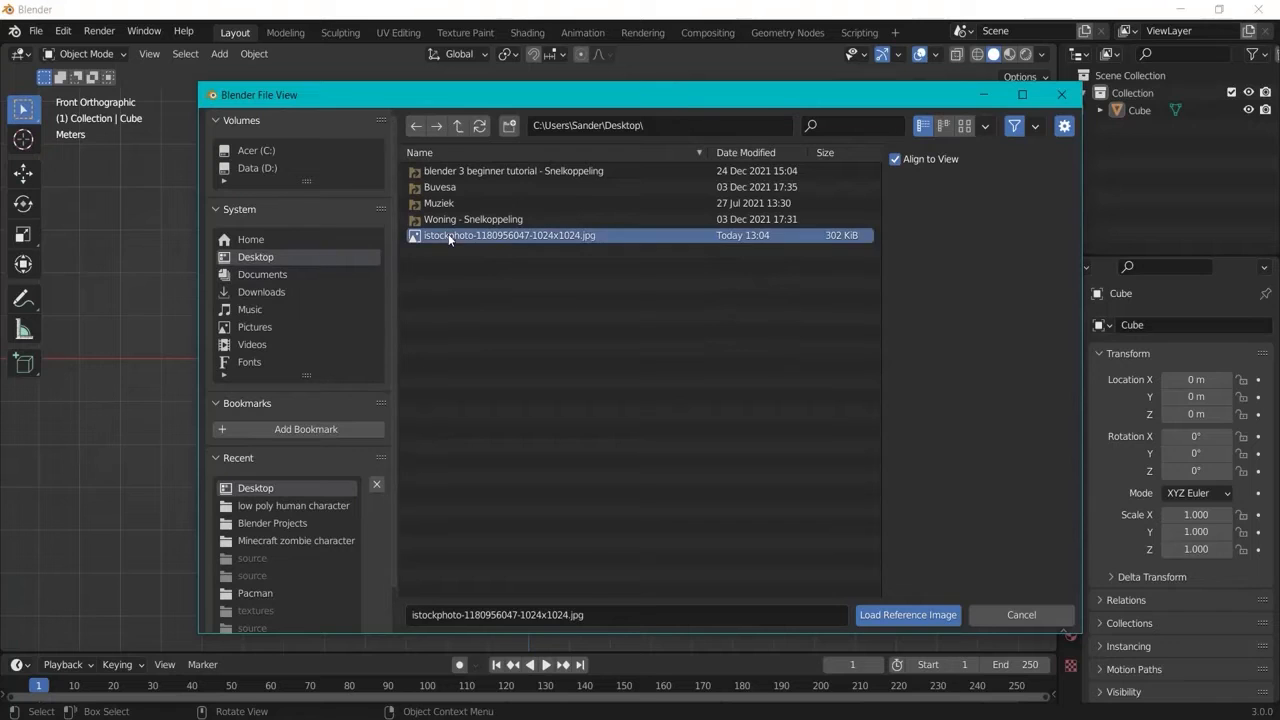
click(899, 615)
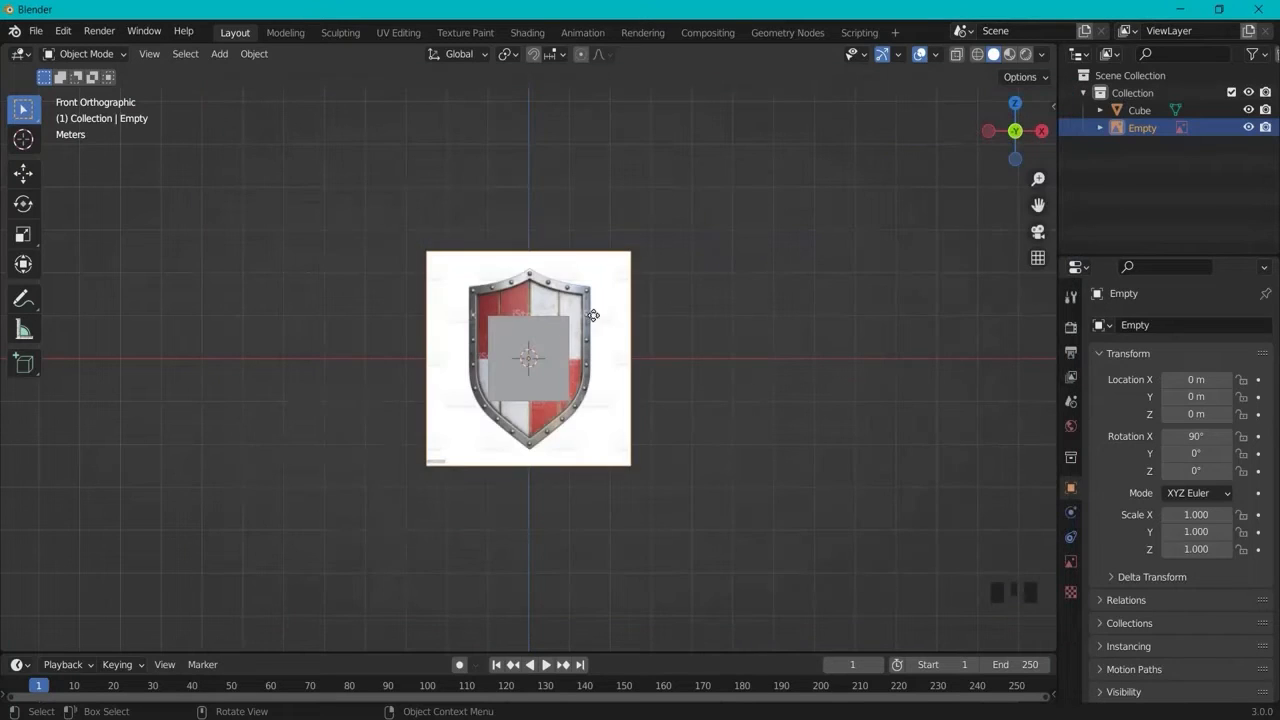
Step: Orbit around the shield reference image and toggle its visibility off and on to check it
middle_drag(757, 289, 688, 316)
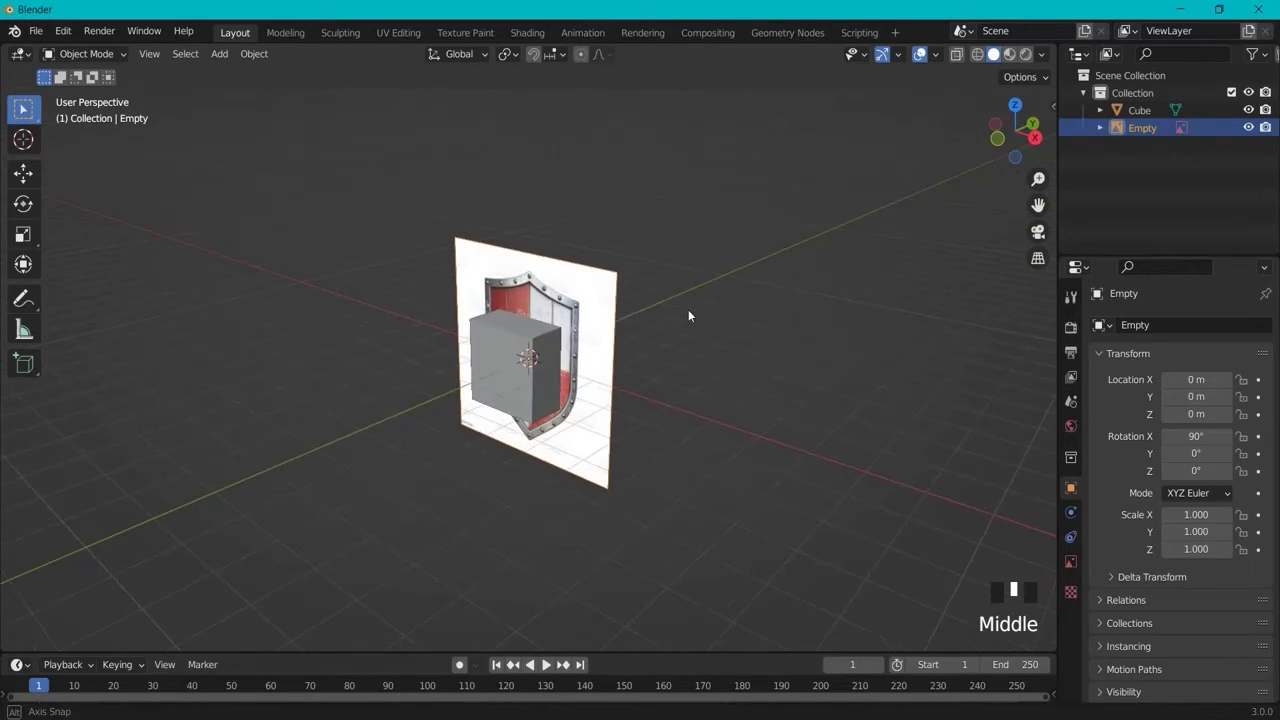
click(1248, 128)
click(1248, 128)
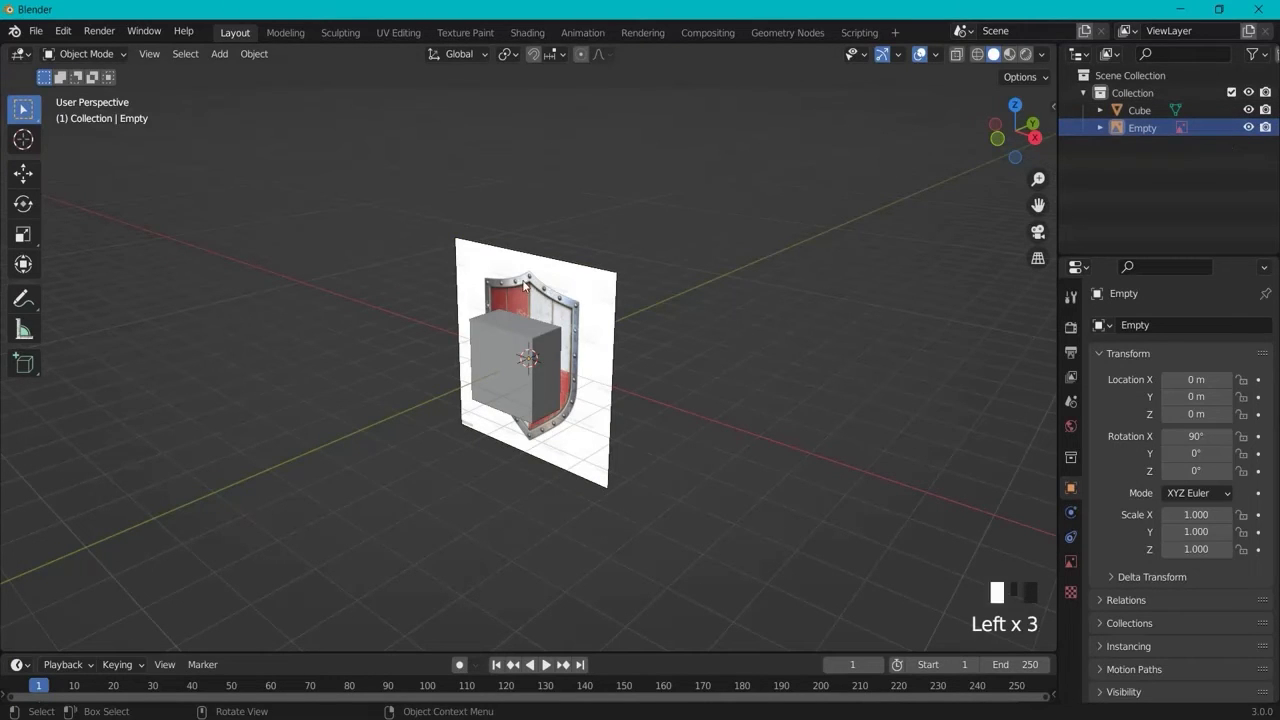
Step: Move the shield reference image about 3.29 m along the Y axis so it sits behind the cube
middle_drag(724, 288, 634, 355)
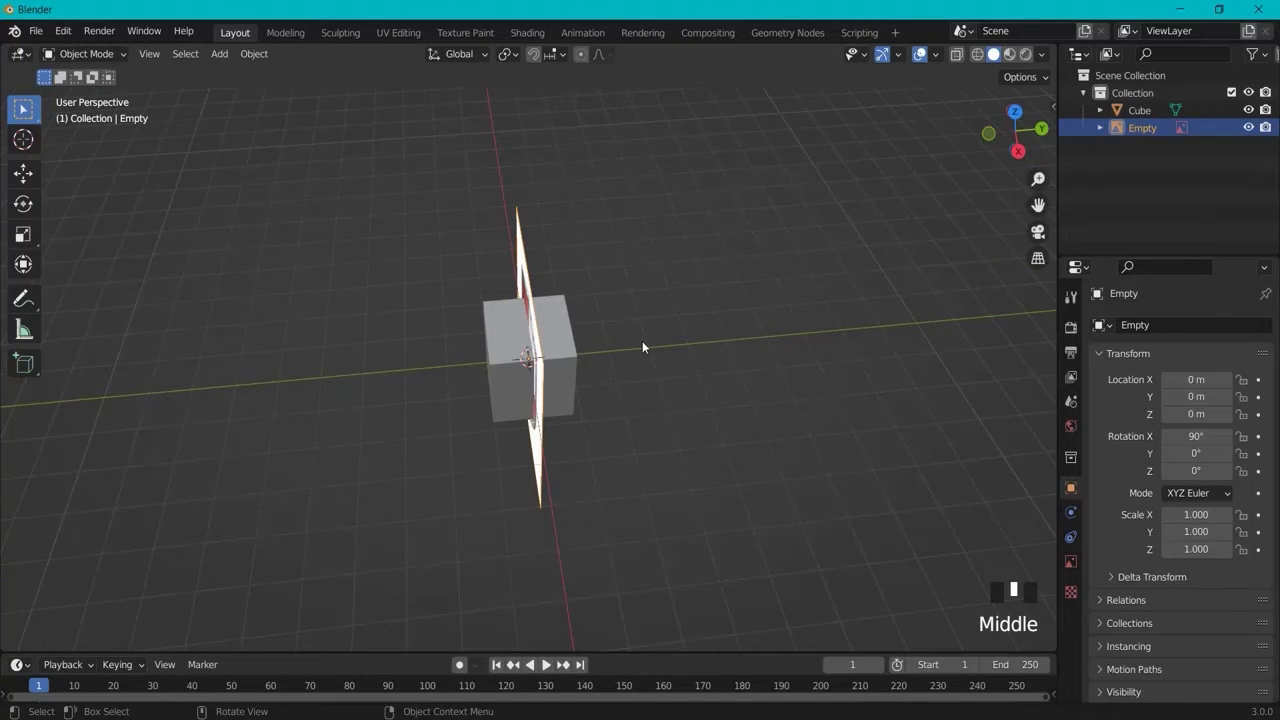
key(g)
key(y)
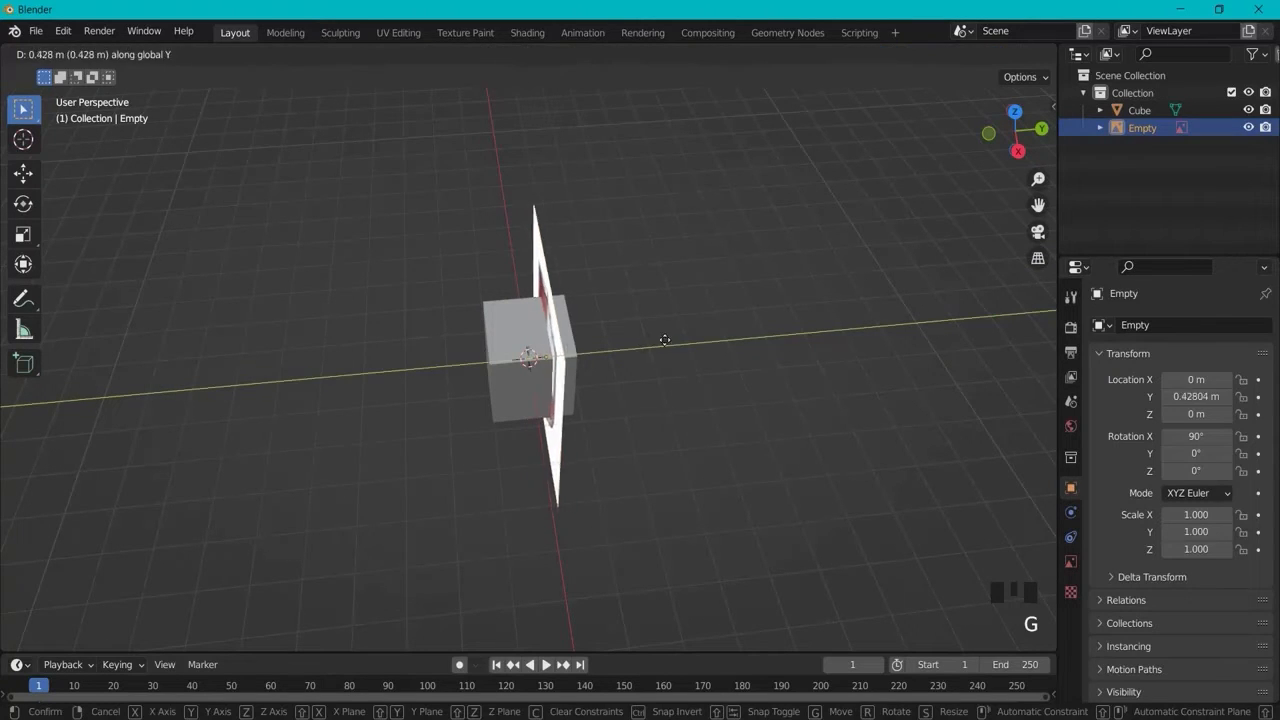
click(774, 336)
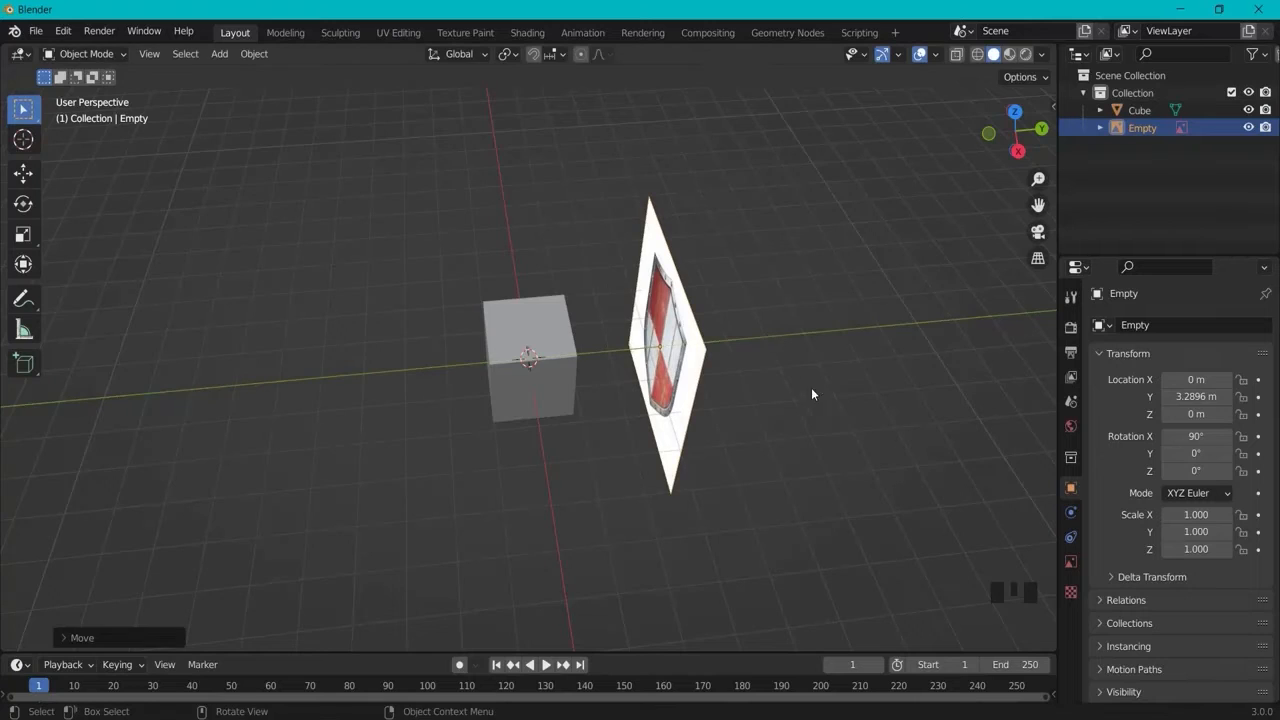
Step: Try a different X rotation on the shield reference image and undo it
middle_drag(811, 389, 800, 337)
drag(1196, 437, 1170, 437)
key(ctrl+z)
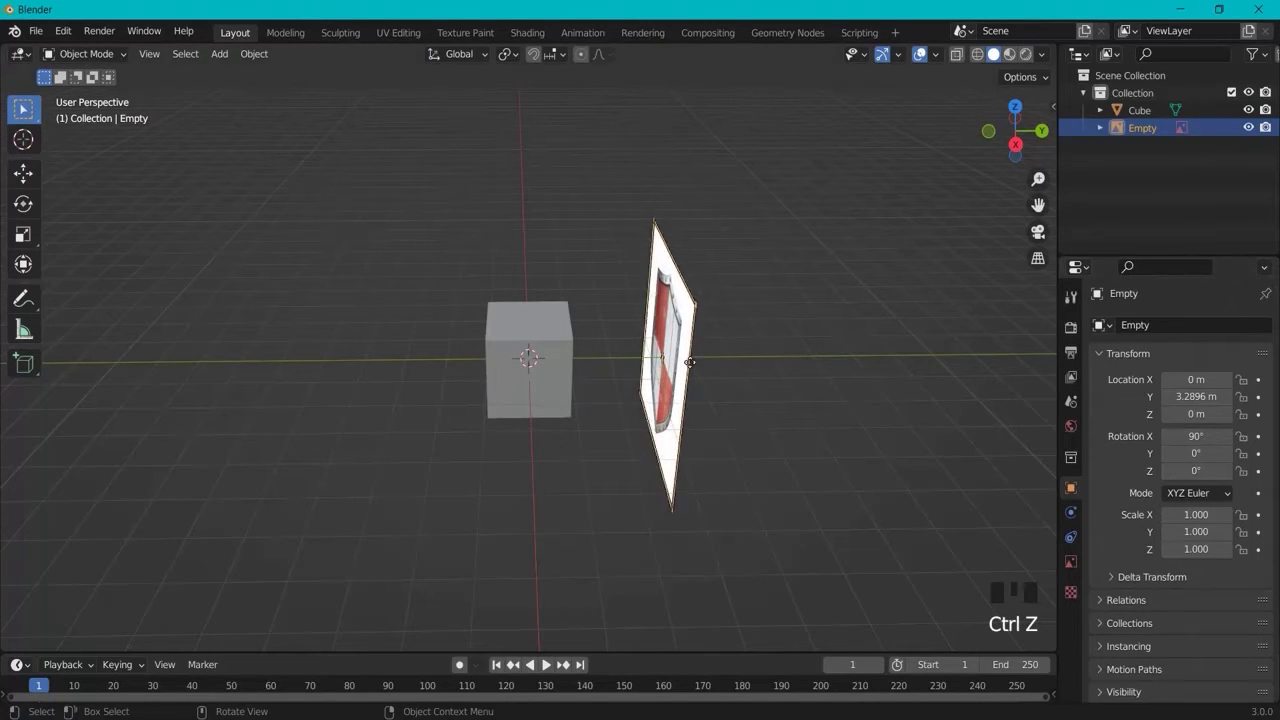
Step: Check the cube against the reference image from the front, select the cube, and enter Edit Mode
middle_drag(1050, 378, 833, 400)
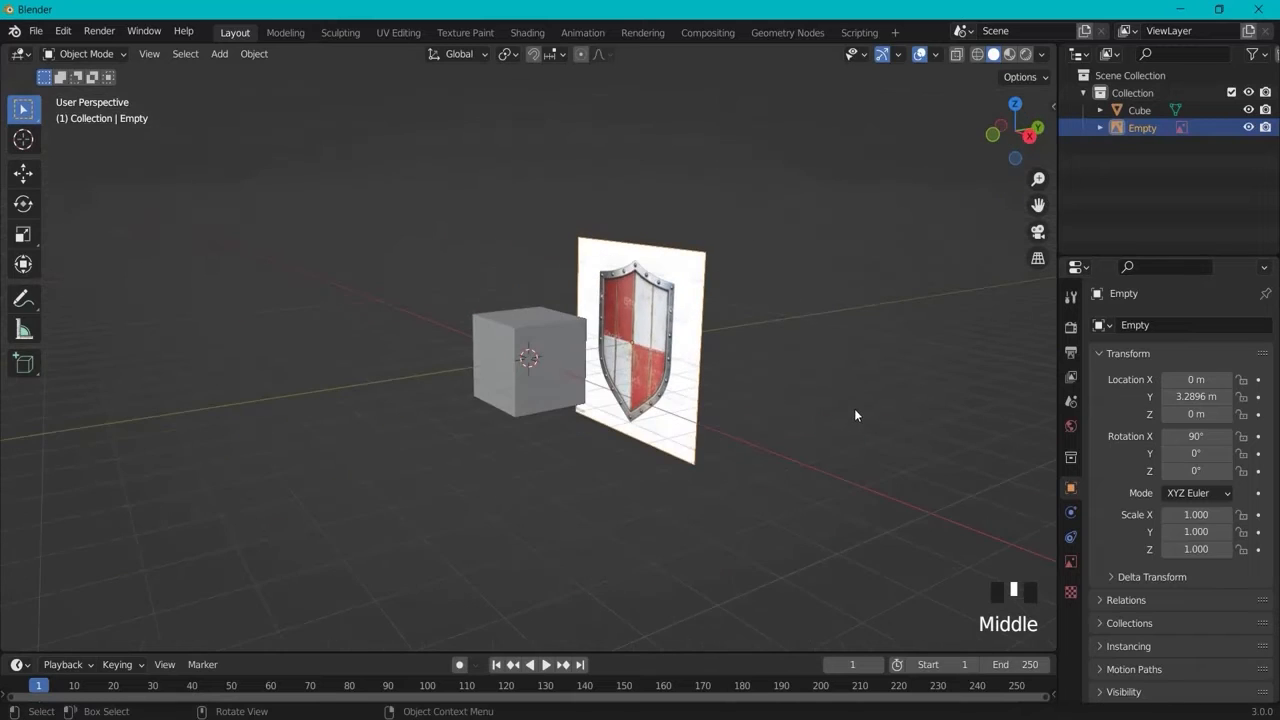
key(KP_1)
scroll(514, 285, up, 3)
scroll(515, 285, up, 1)
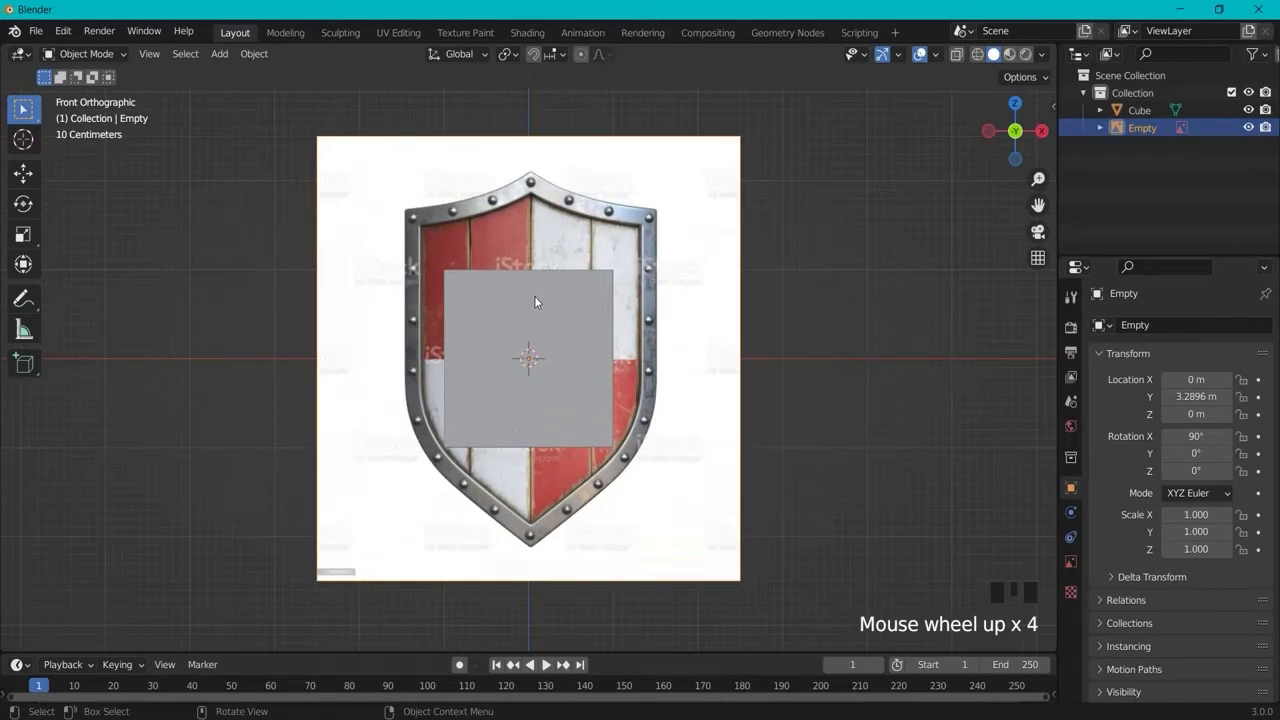
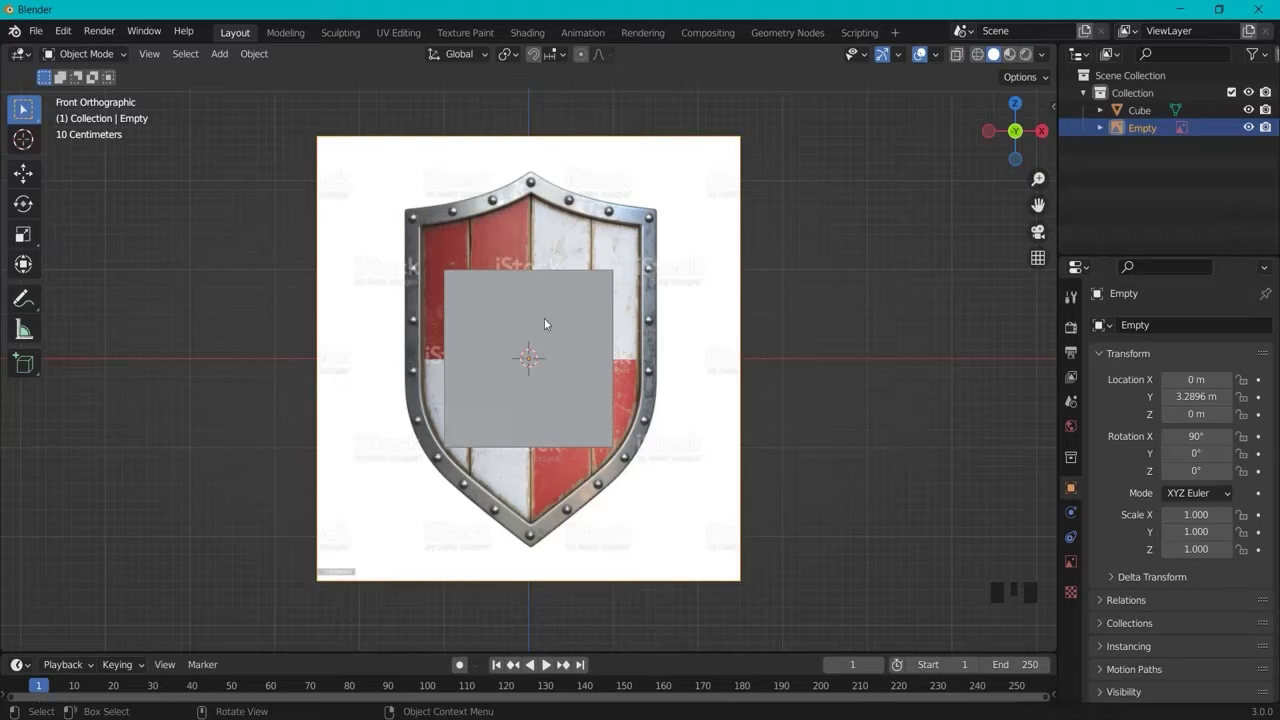
click(522, 297)
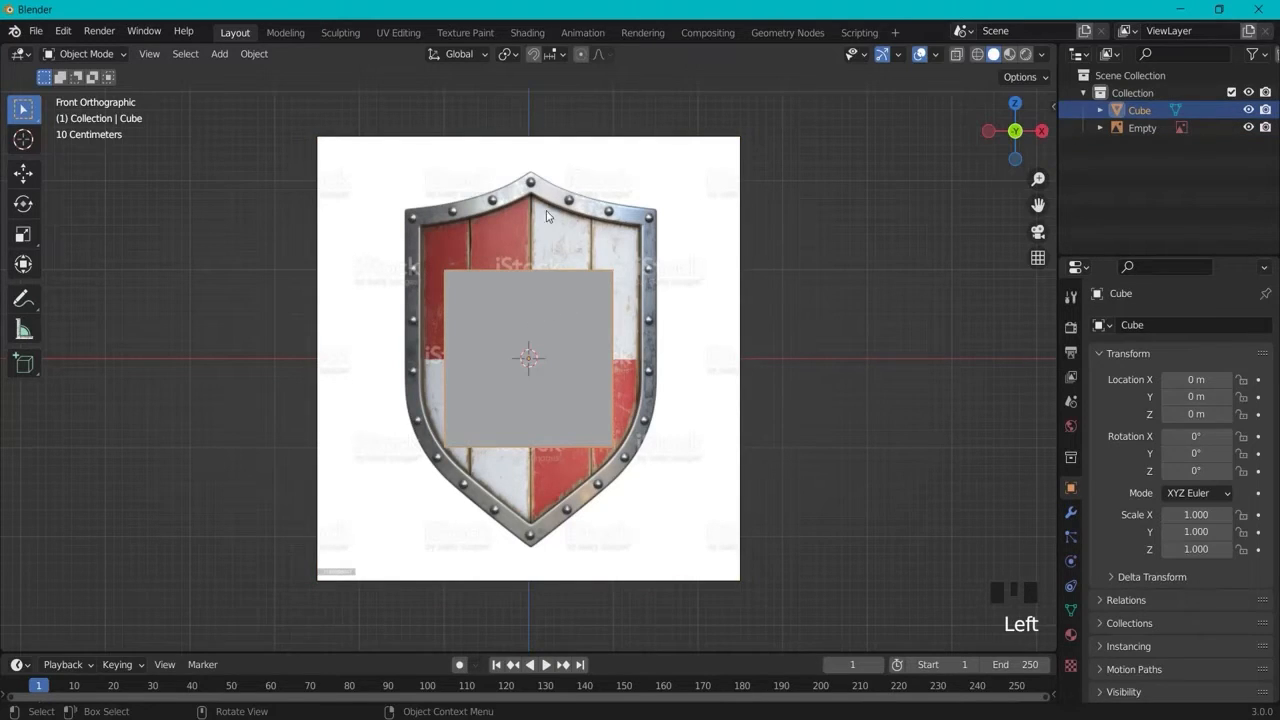
middle_drag(757, 256, 782, 235)
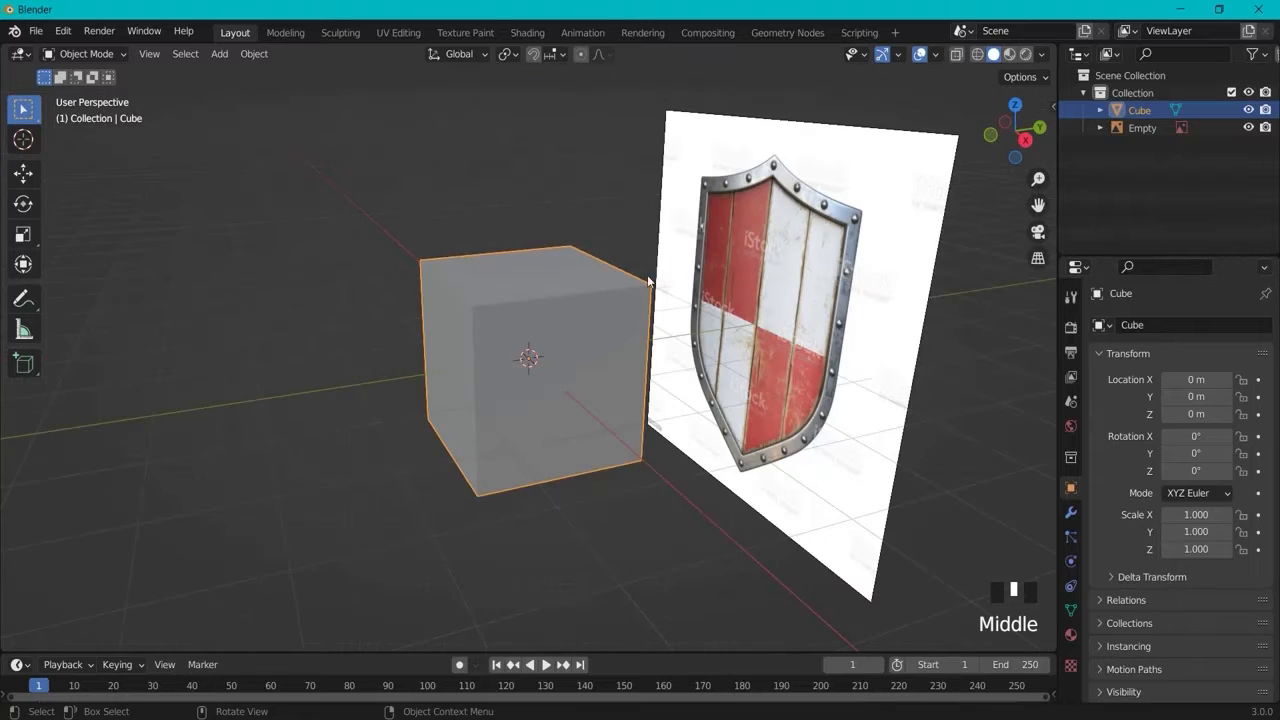
click(74, 55)
click(86, 89)
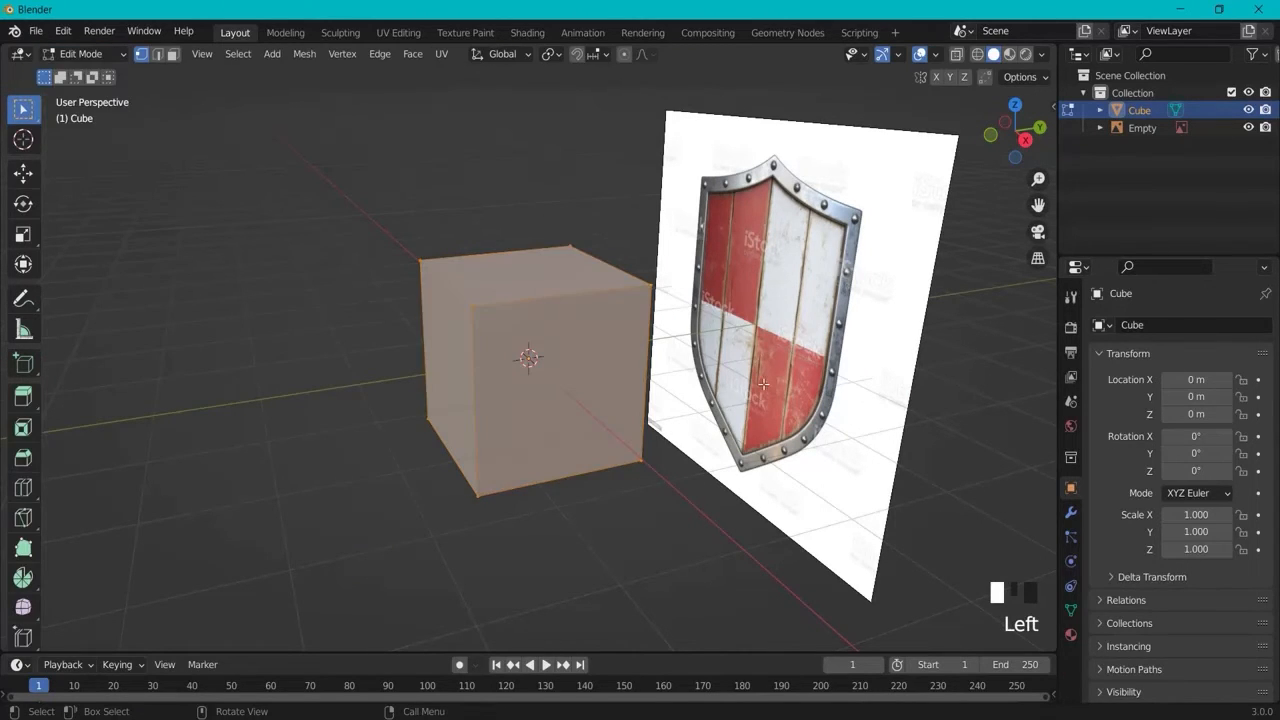
Step: With X-ray on in the right view, move the cube's back vertices toward its front face to form a thin slab
key(KP_3)
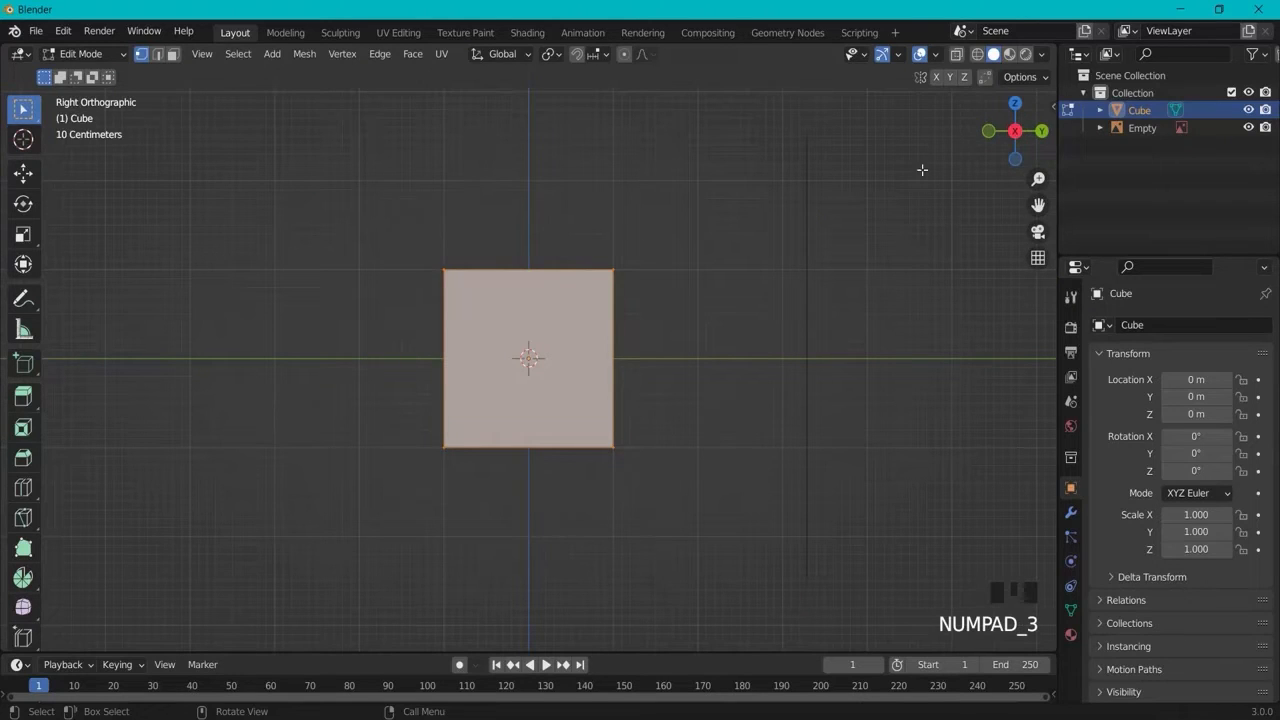
click(958, 55)
drag(557, 212, 703, 551)
key(g)
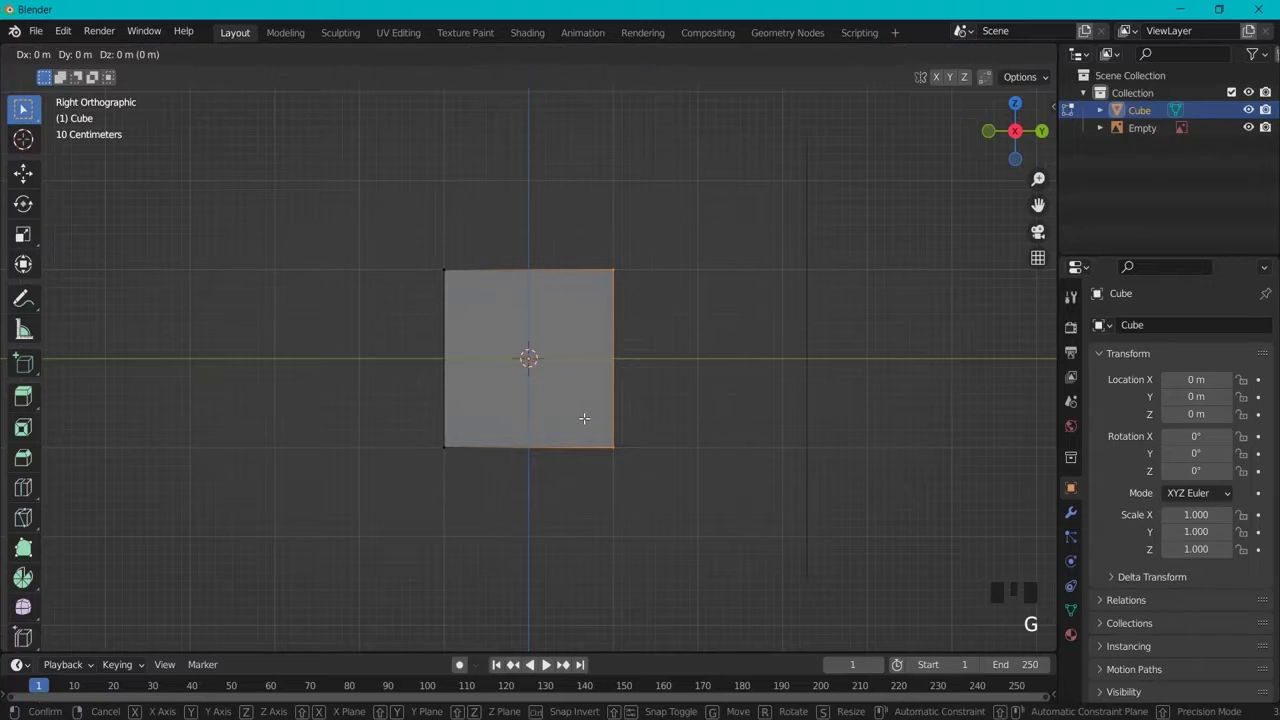
click(431, 423)
middle_drag(512, 397, 572, 417)
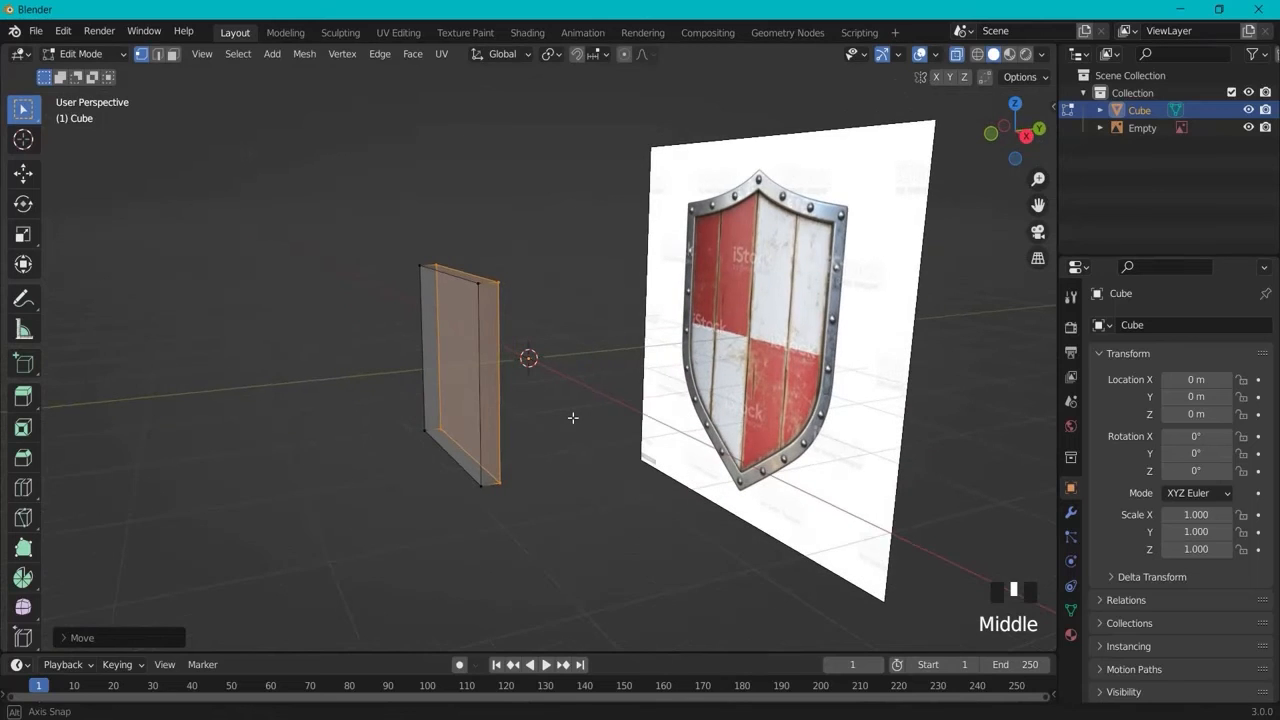
Step: In the front view, add a centred vertical loop cut to the slab without sliding it
key(KP_1)
scroll(548, 295, up, 2)
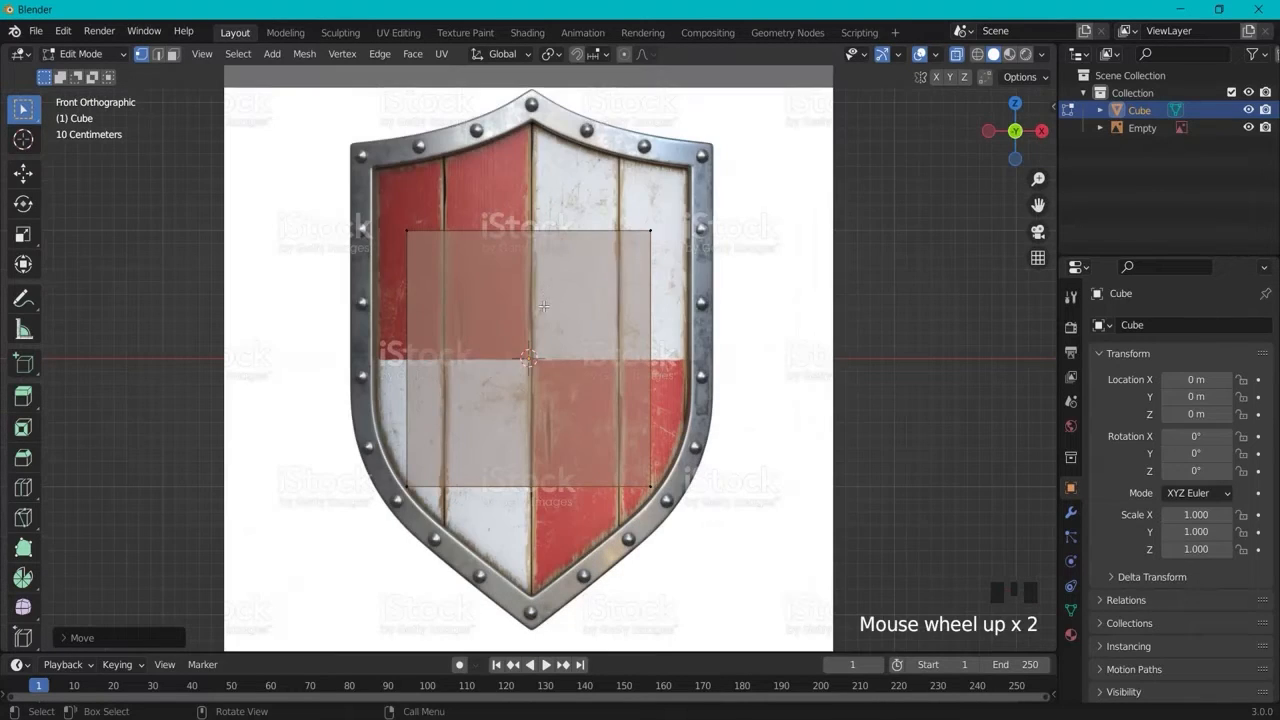
key(ctrl+r)
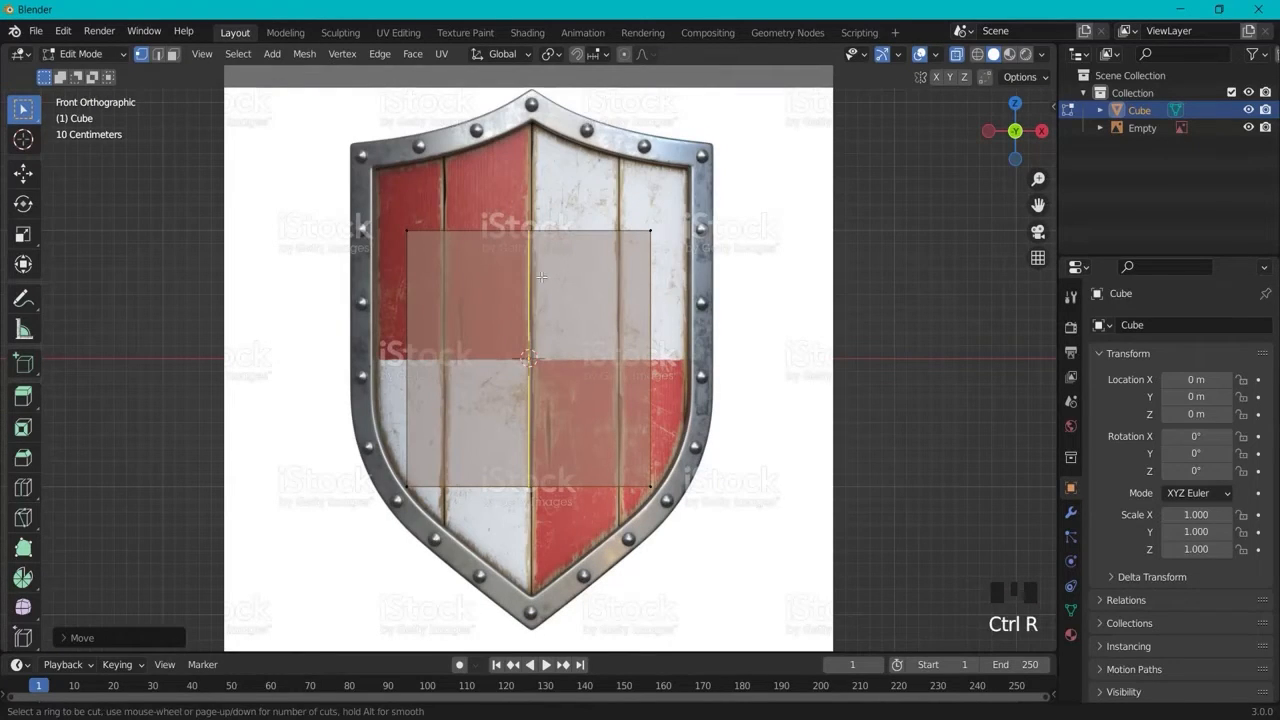
click(541, 277)
right_click(541, 277)
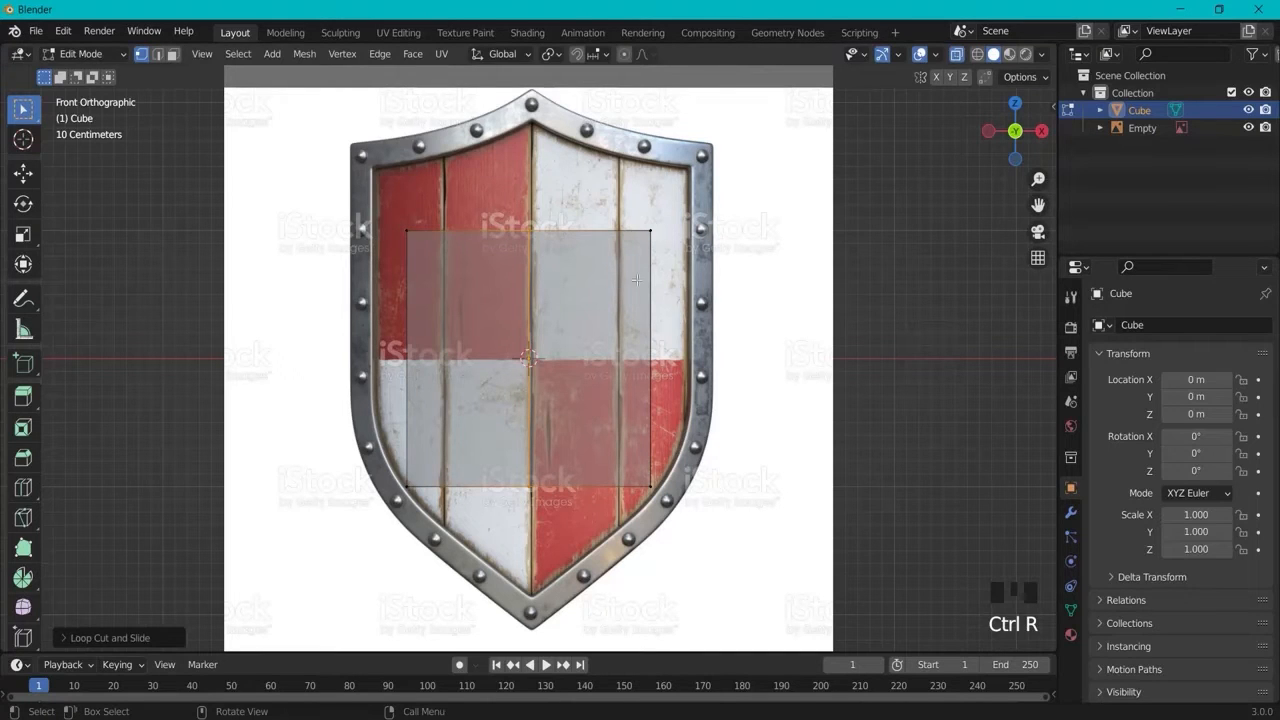
Step: Delete the vertices of the cube's left half
click(288, 180)
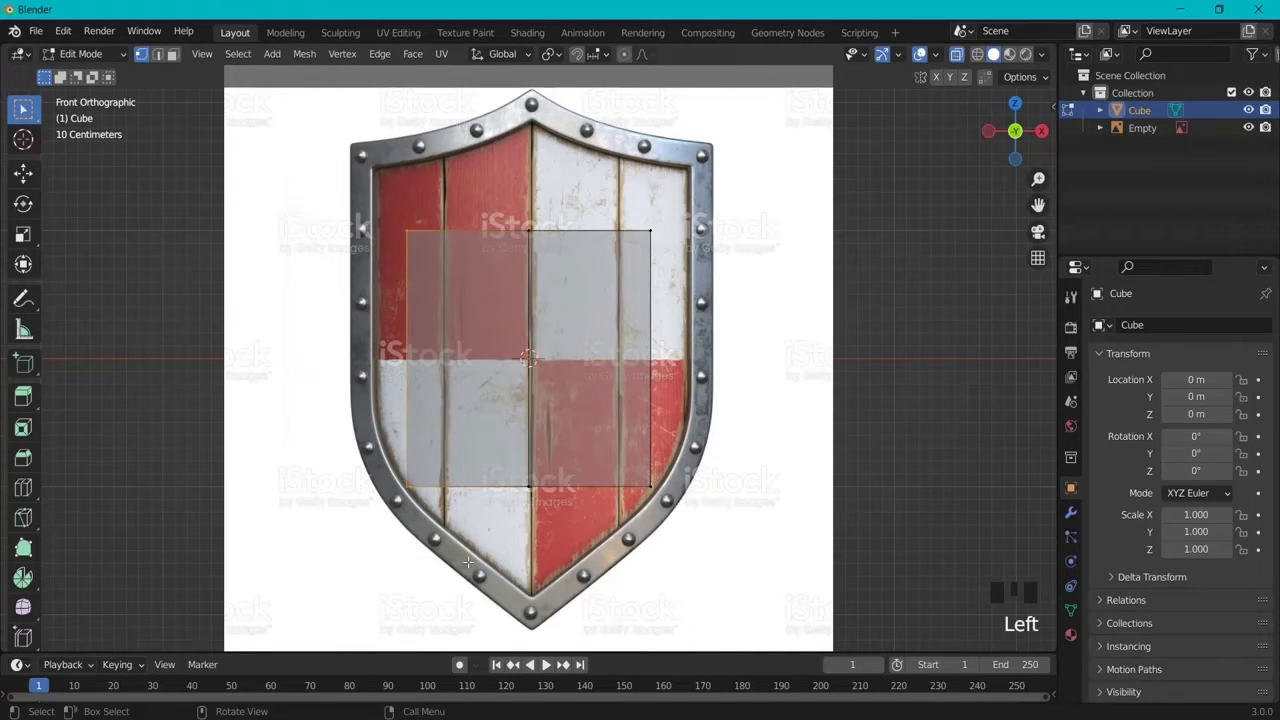
key(x)
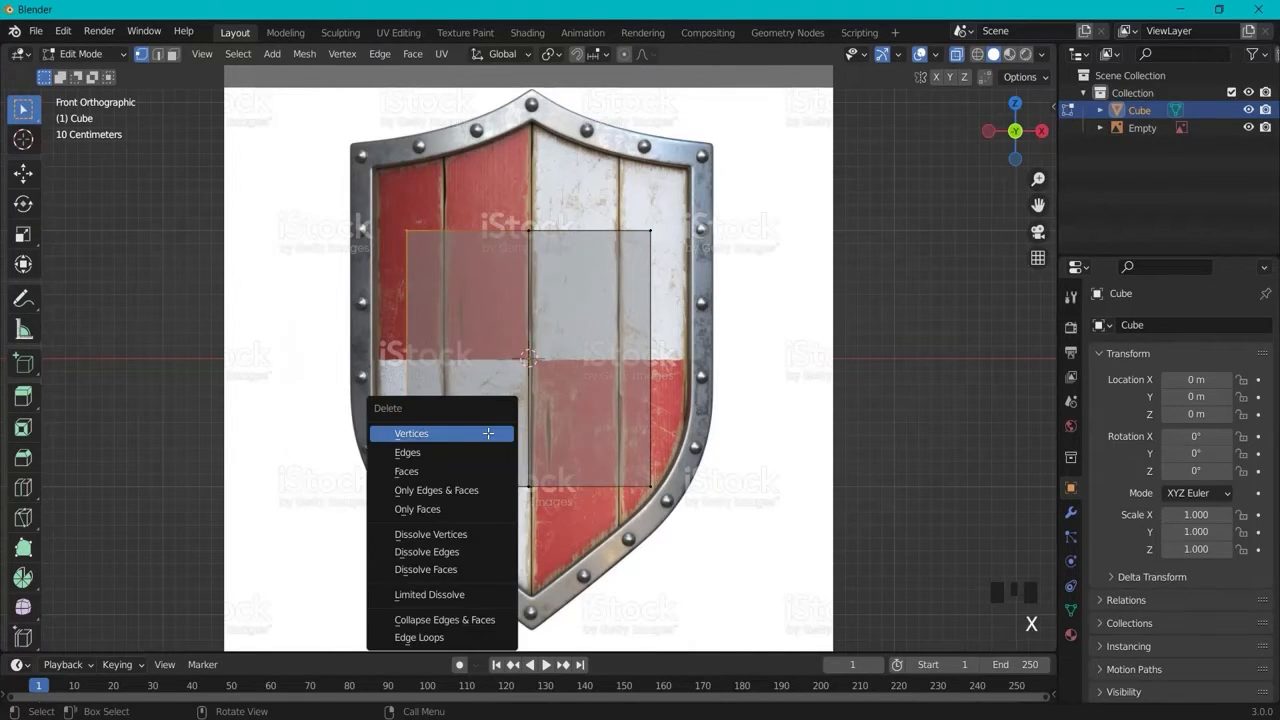
click(411, 434)
Step: Add a Mirror modifier to the remaining half of the cube
drag(431, 167, 801, 573)
middle_drag(875, 351, 812, 393)
key(KP_1)
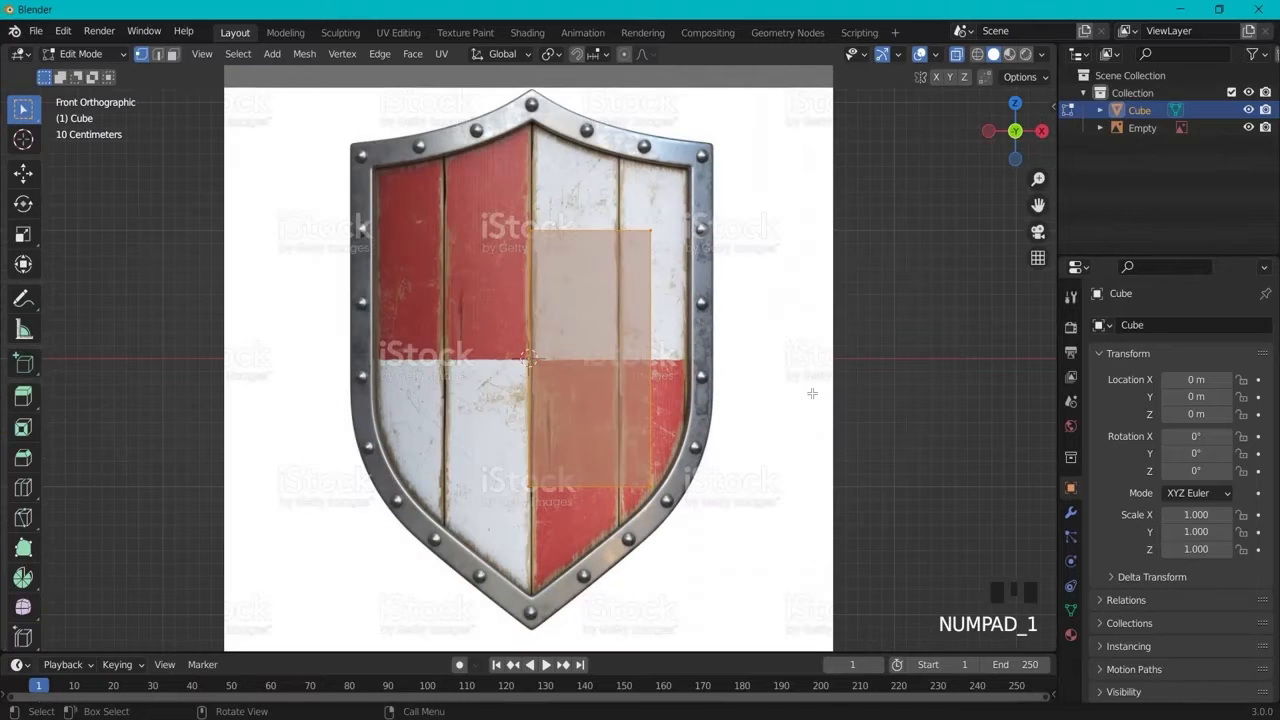
click(1071, 513)
click(1119, 326)
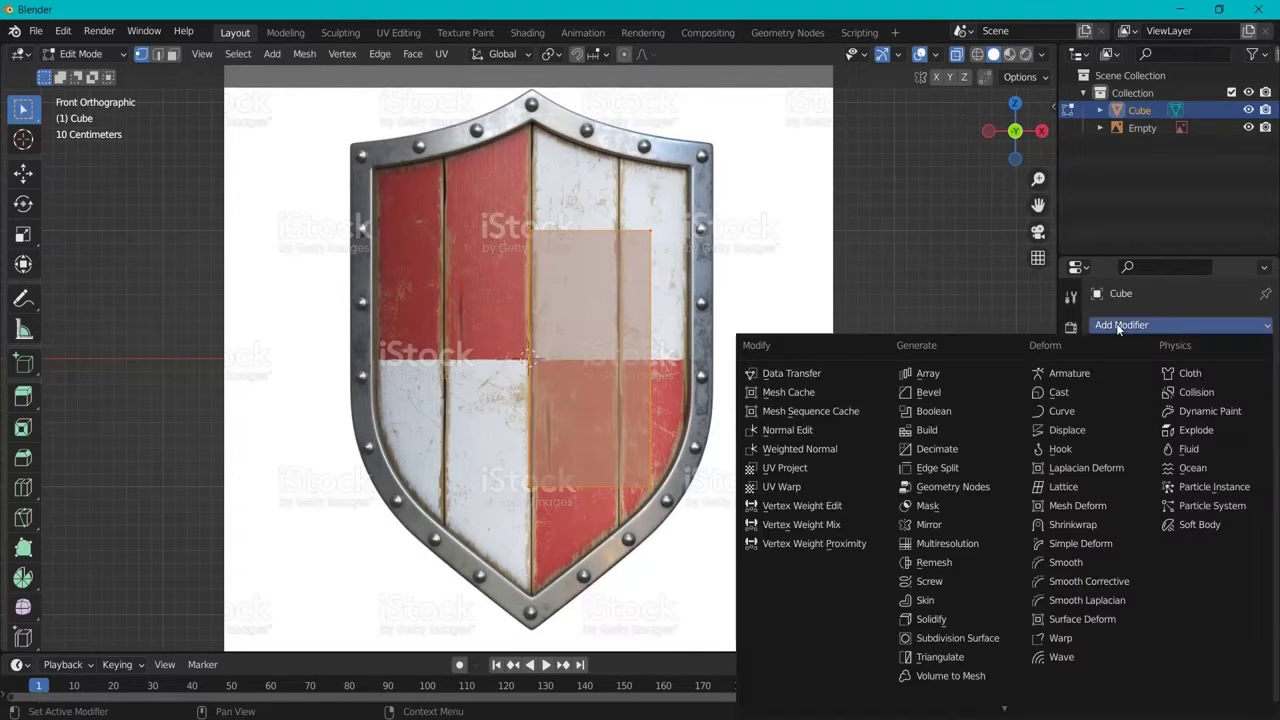
click(930, 522)
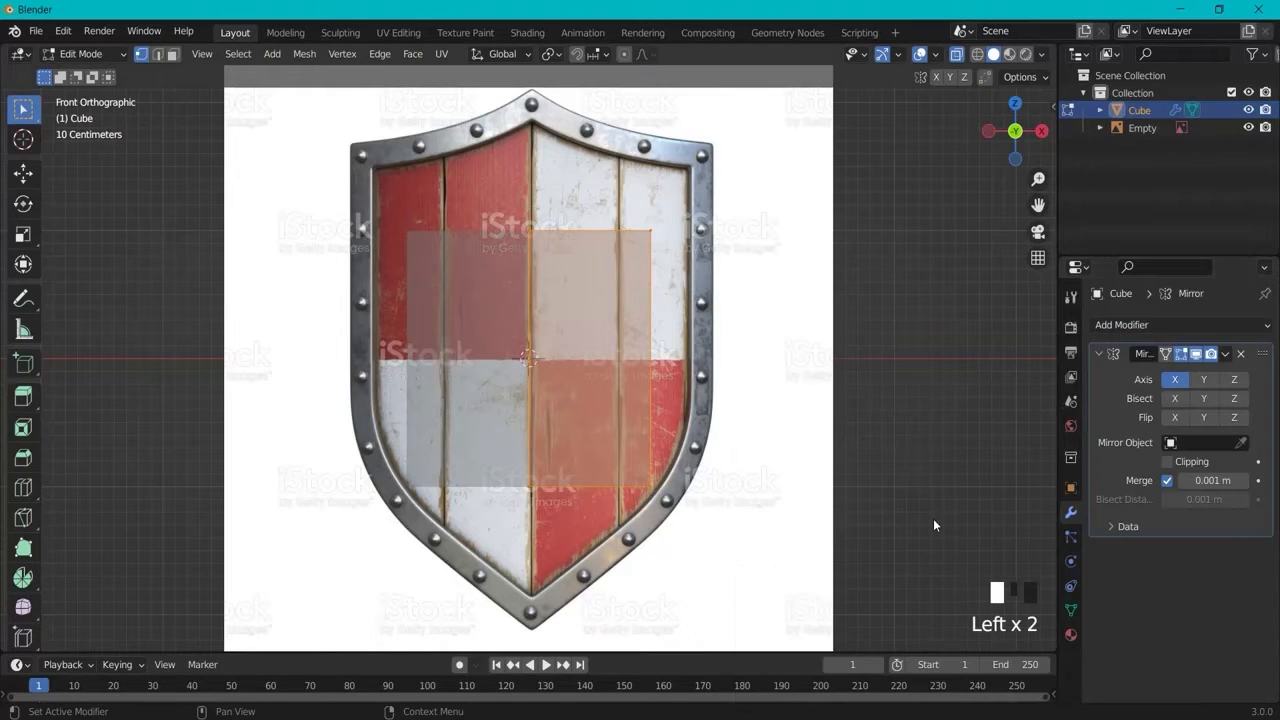
click(655, 231)
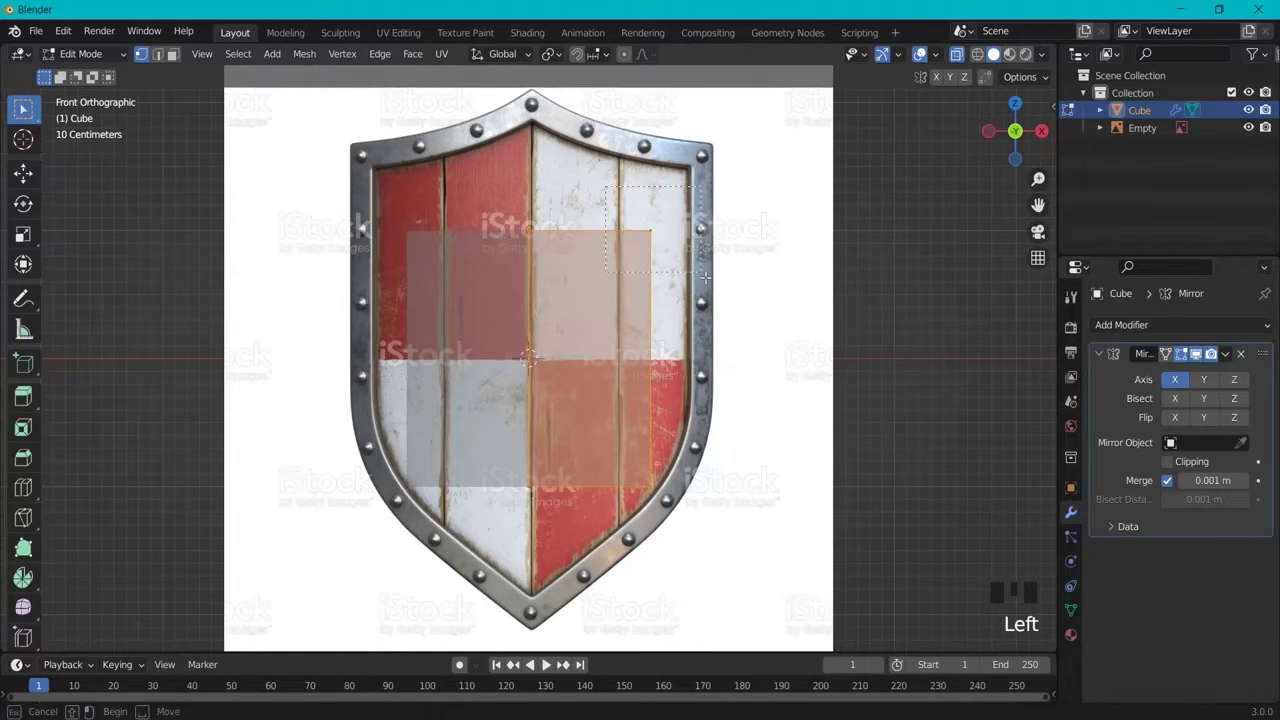
key(g)
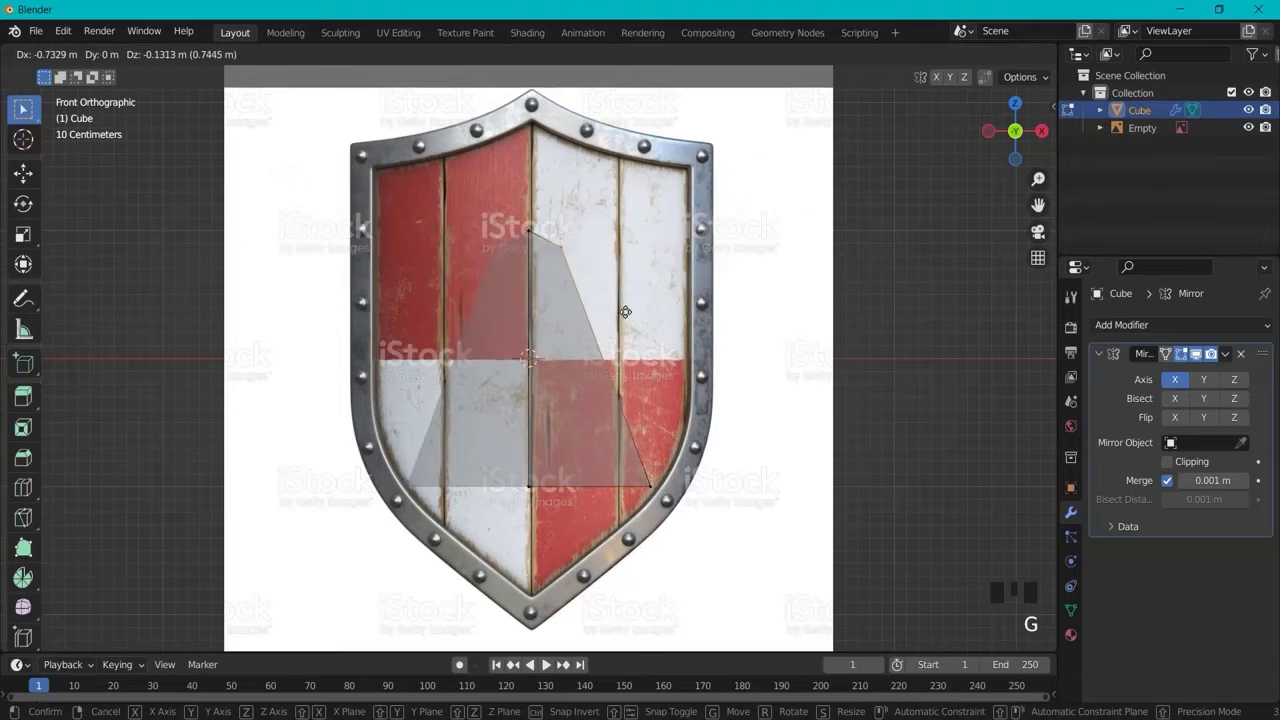
key(Escape)
click(524, 226)
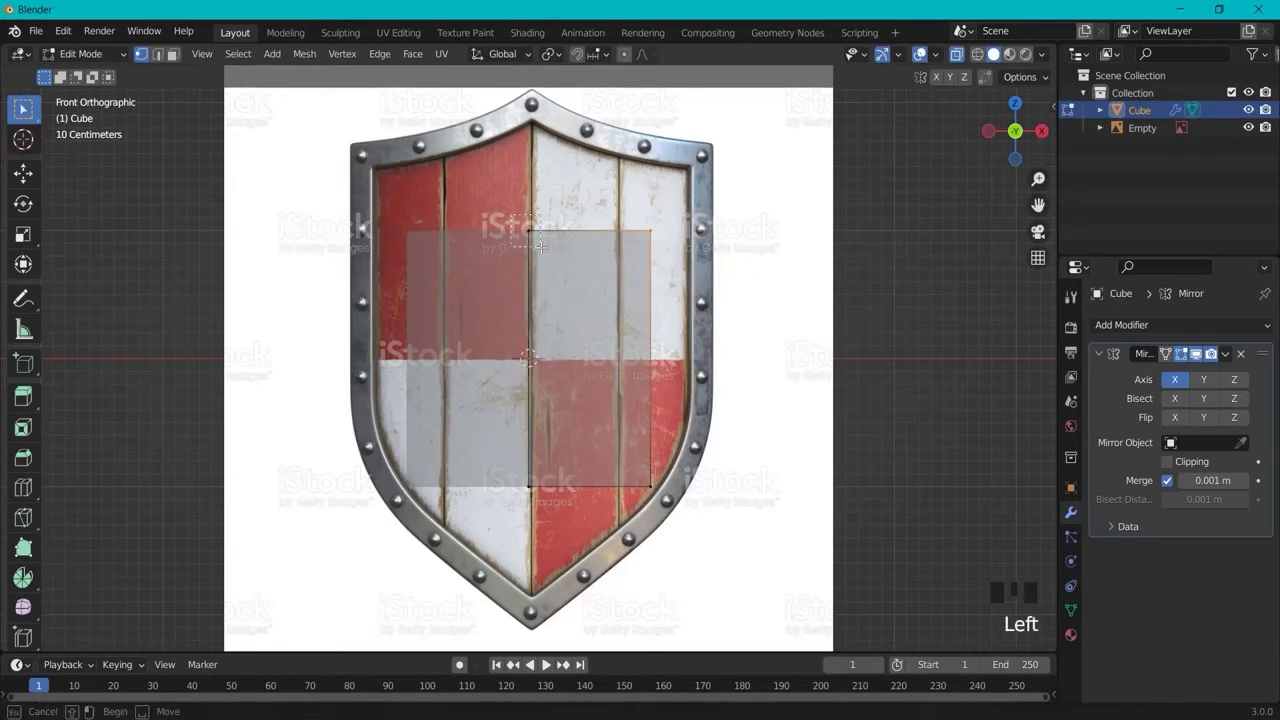
key(g)
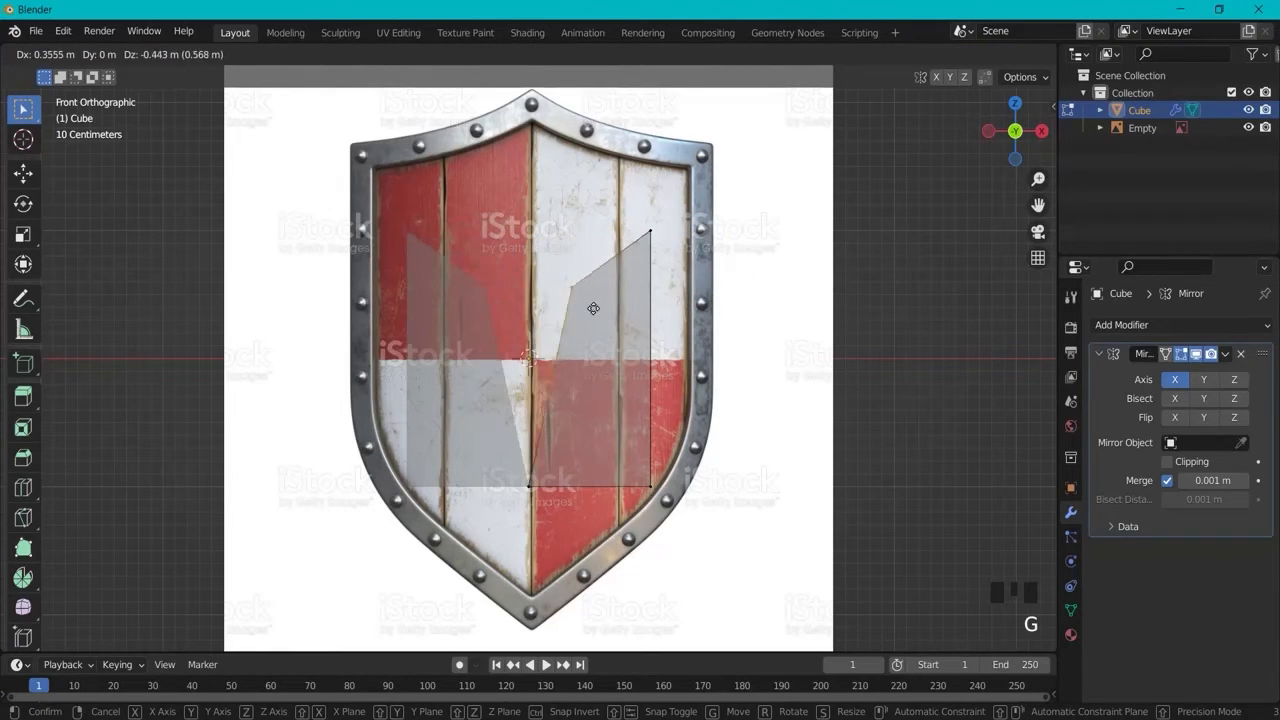
key(Escape)
Step: Enable Clipping on the Mirror modifier and test it by trying to move the upper centre vertices
click(1167, 461)
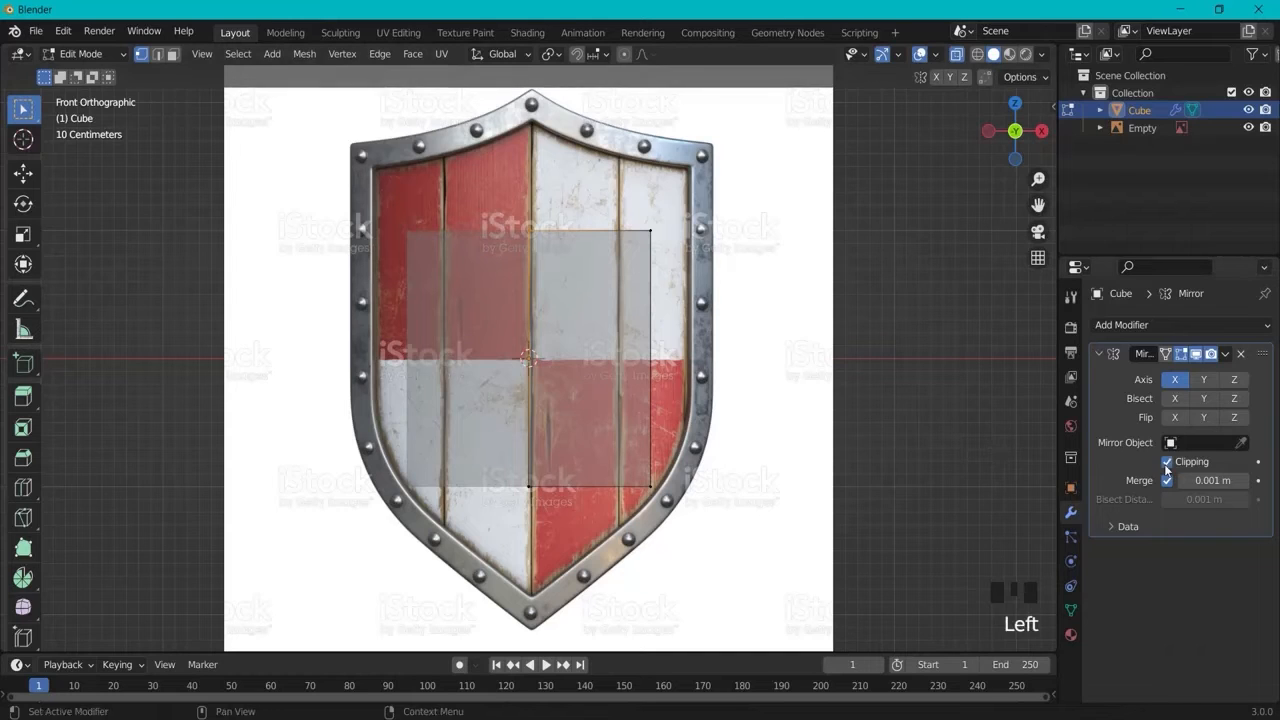
key(g)
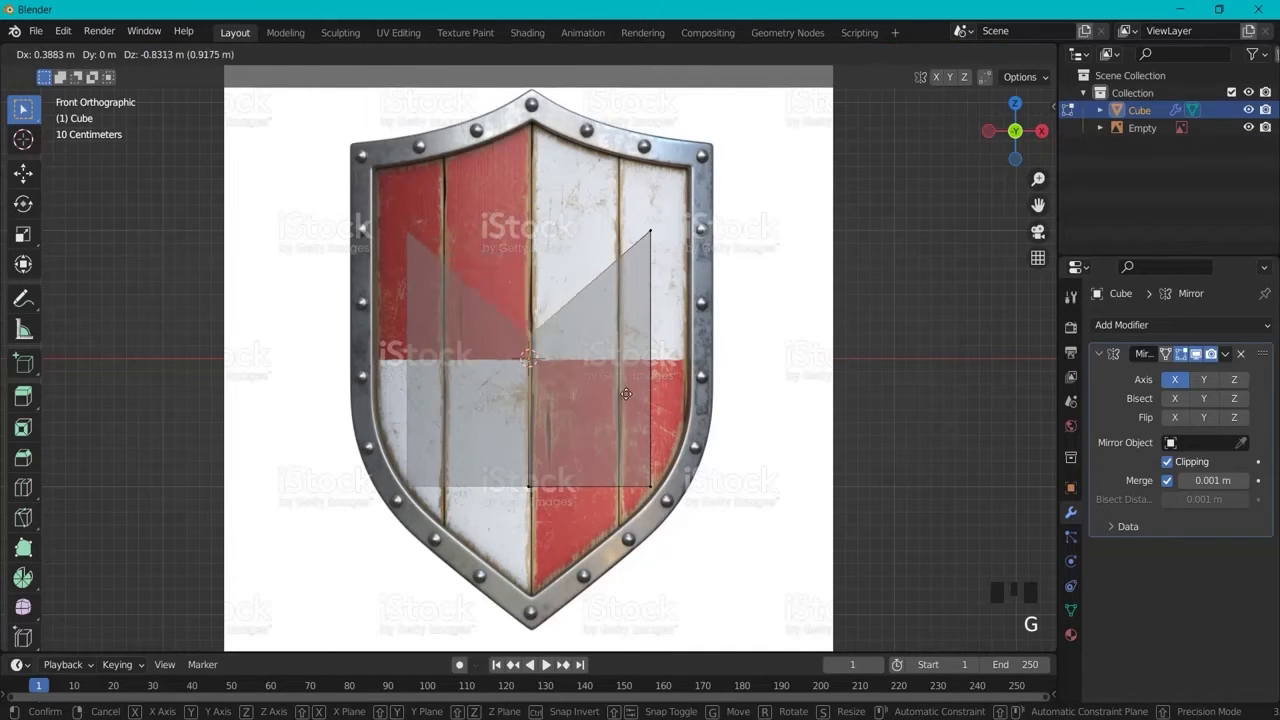
key(Escape)
click(480, 209)
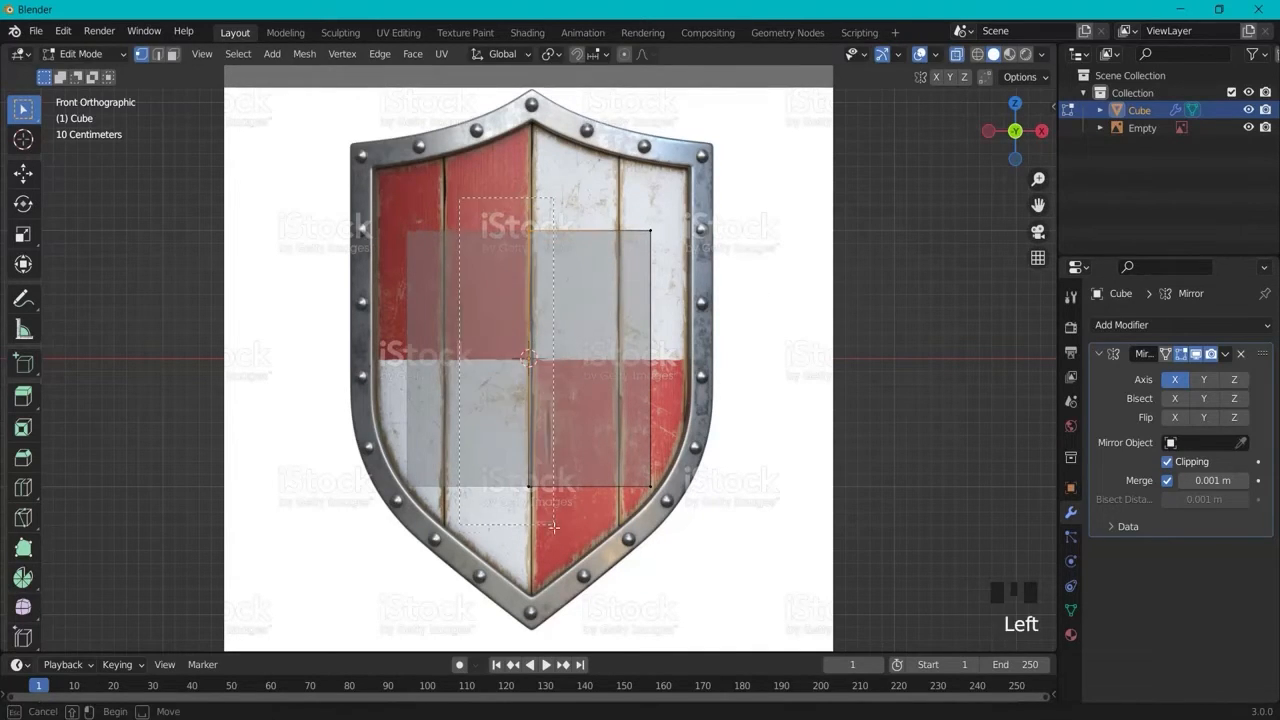
drag(548, 515, 444, 152)
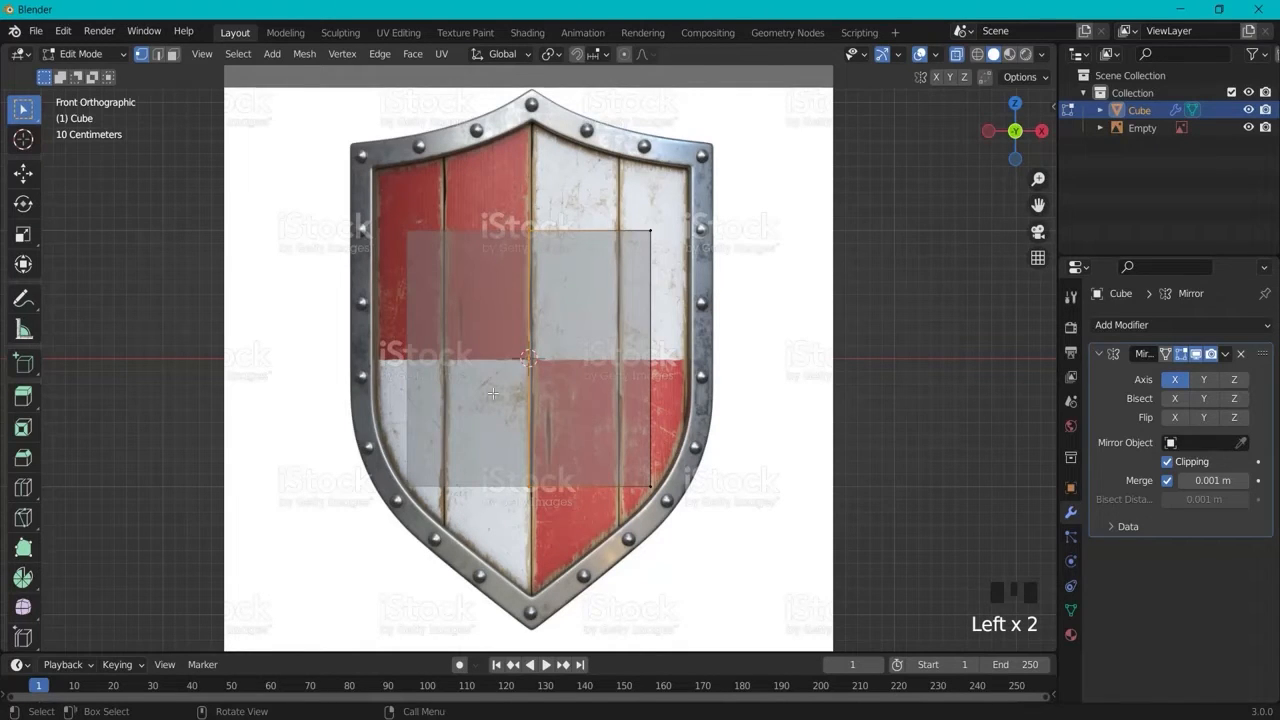
Step: Move the mesh's bottom vertices up along Z to just above where the shield's sides curve inward
drag(433, 422, 797, 557)
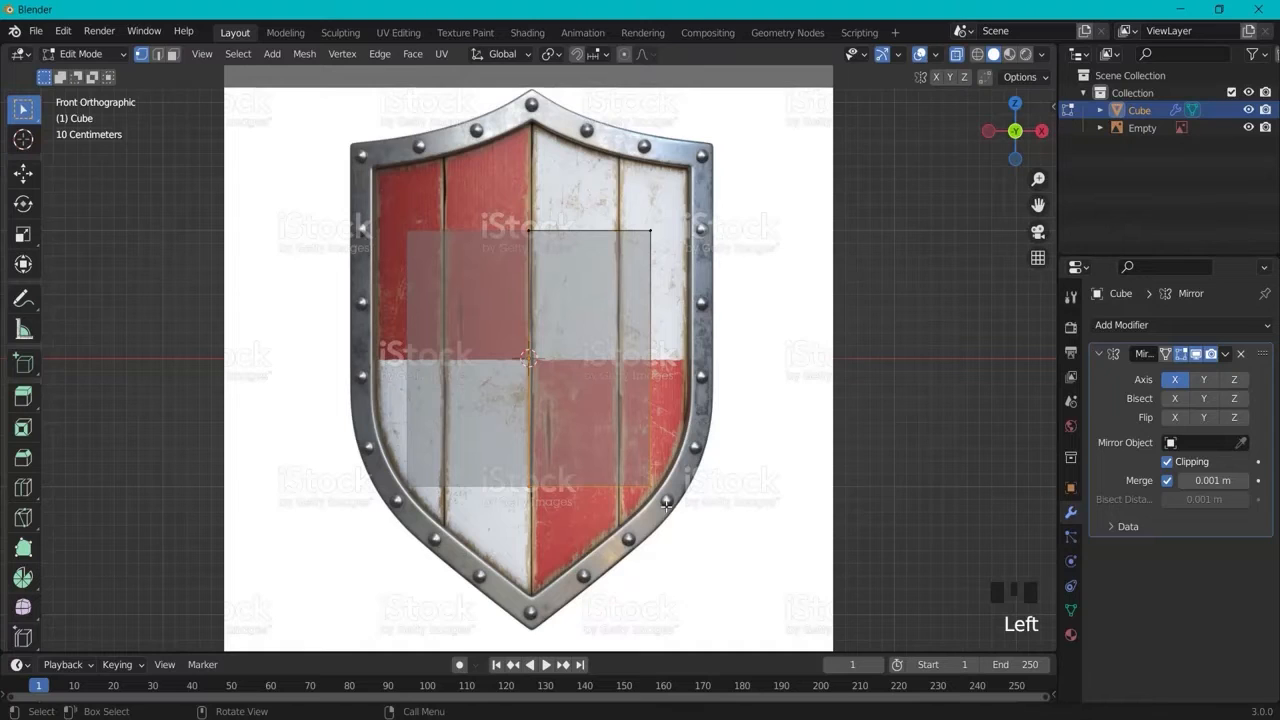
key(g)
key(z)
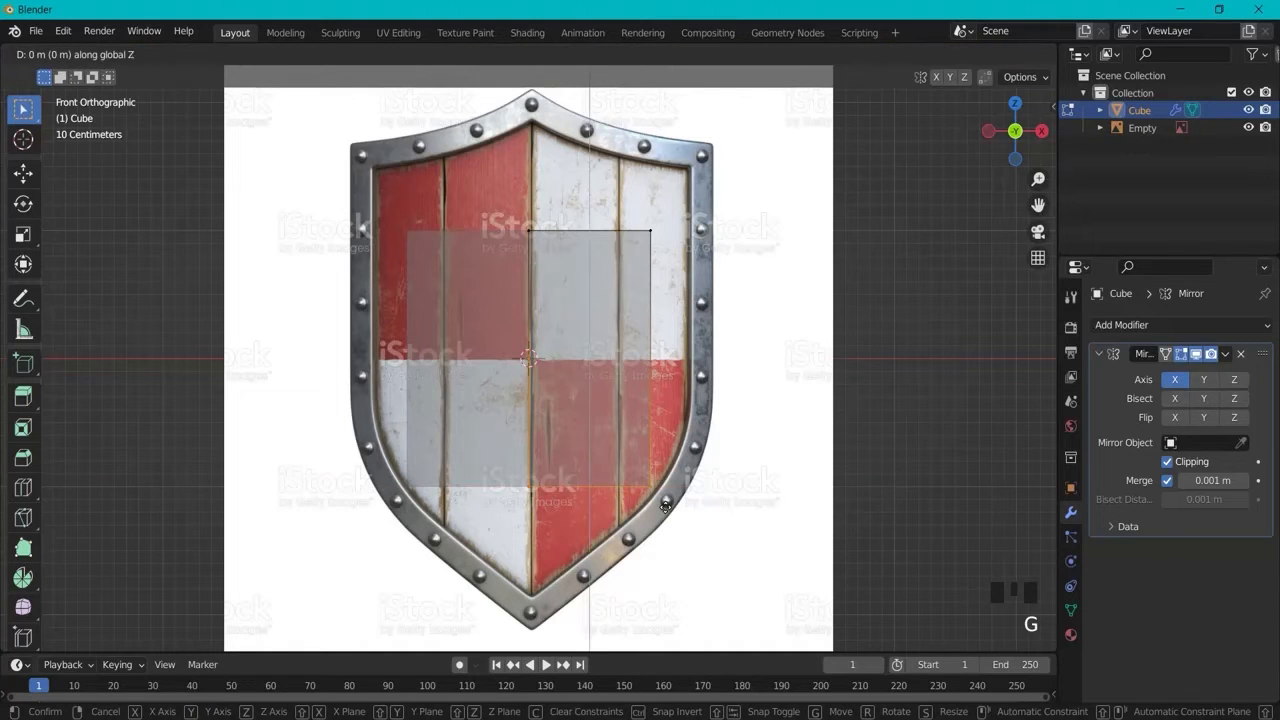
click(642, 325)
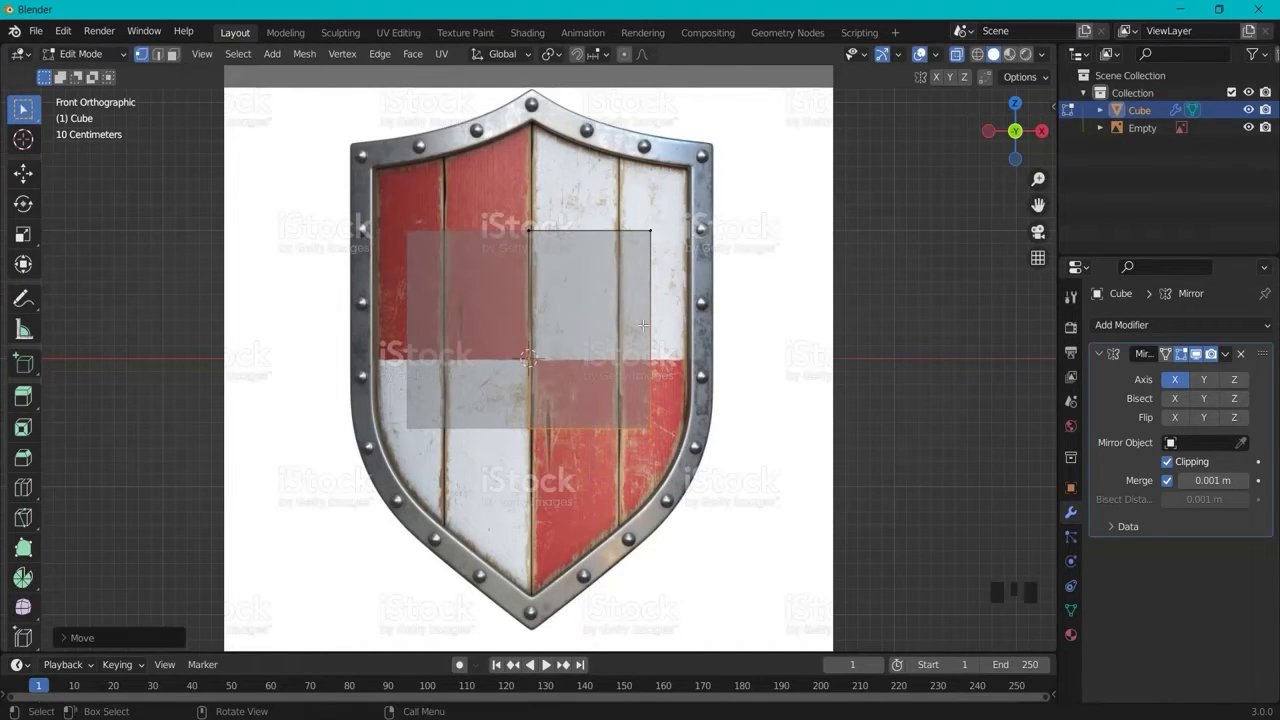
Step: Move the mesh's lower outer corner vertices outward along X to the shield's outer edge
click(600, 384)
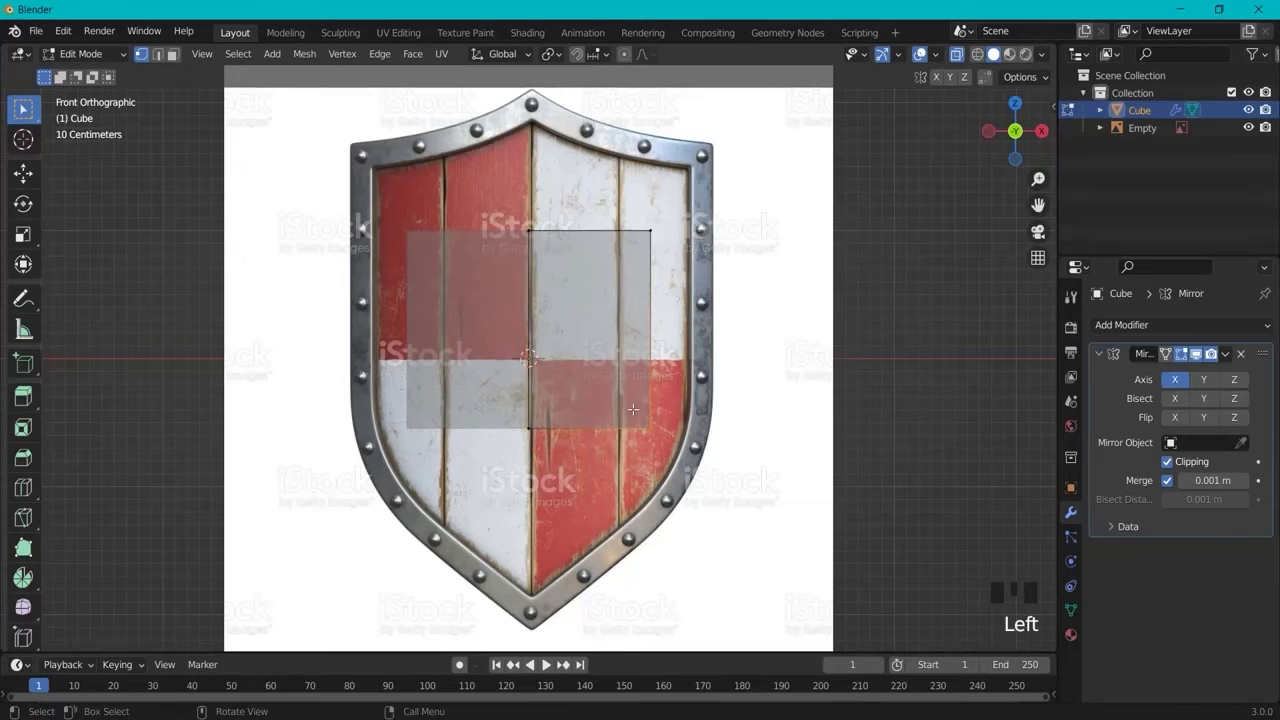
key(g)
key(x)
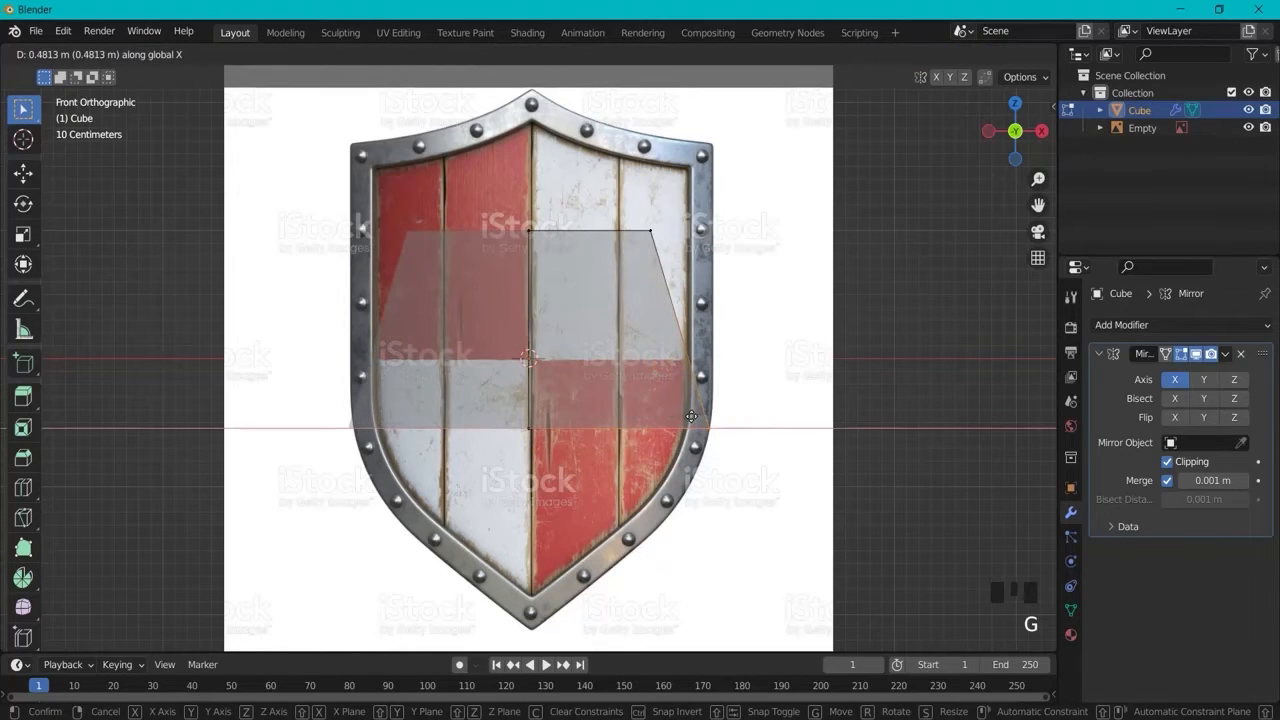
click(722, 432)
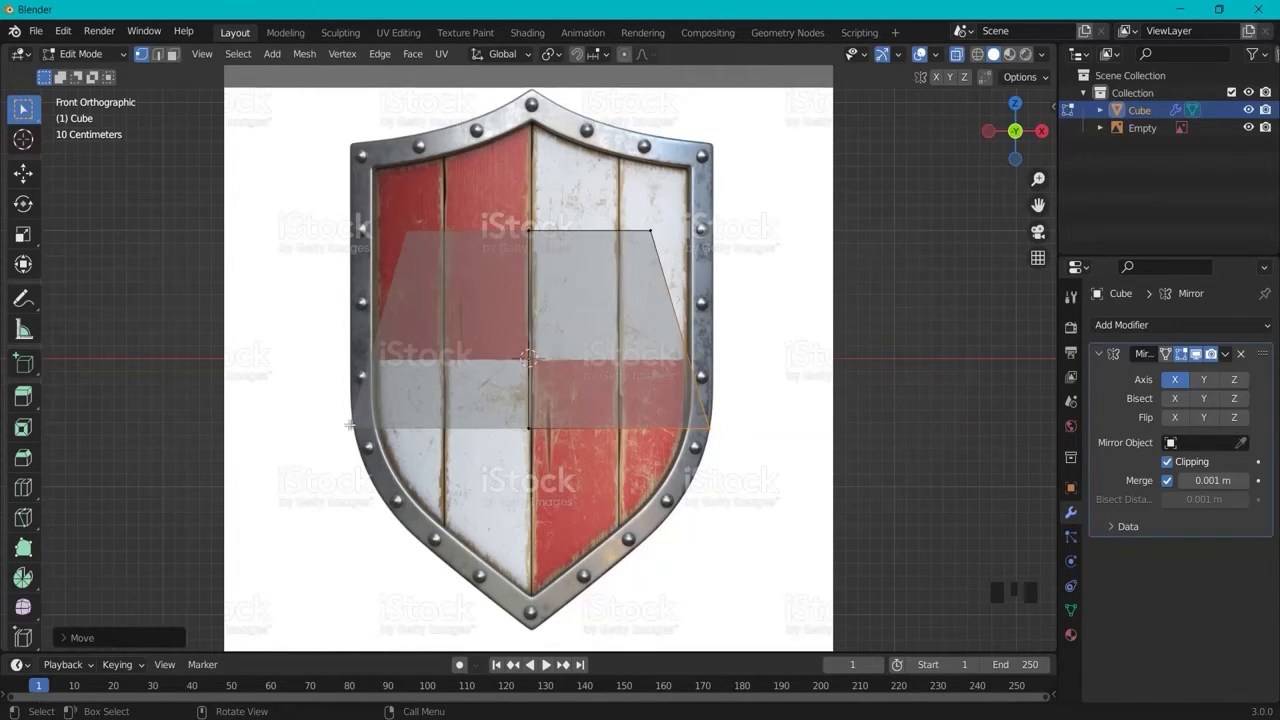
Step: Move the mesh's upper outer corner vertices outward along X to align with the shield's outer edge
click(652, 232)
key(g)
key(x)
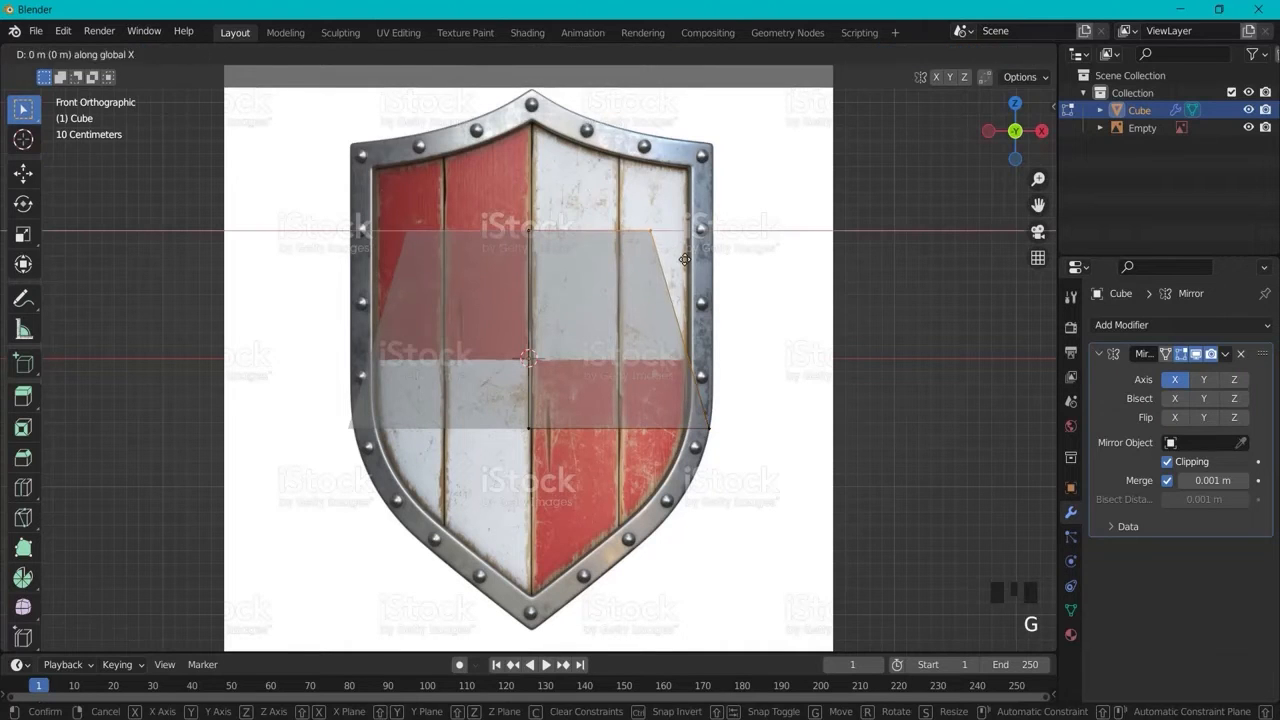
click(746, 255)
Step: Select the mesh's top vertices through the full thickness and extrude them 0.67 m up along Z to the shield's upper corner
shift+middle_drag(748, 190, 748, 234)
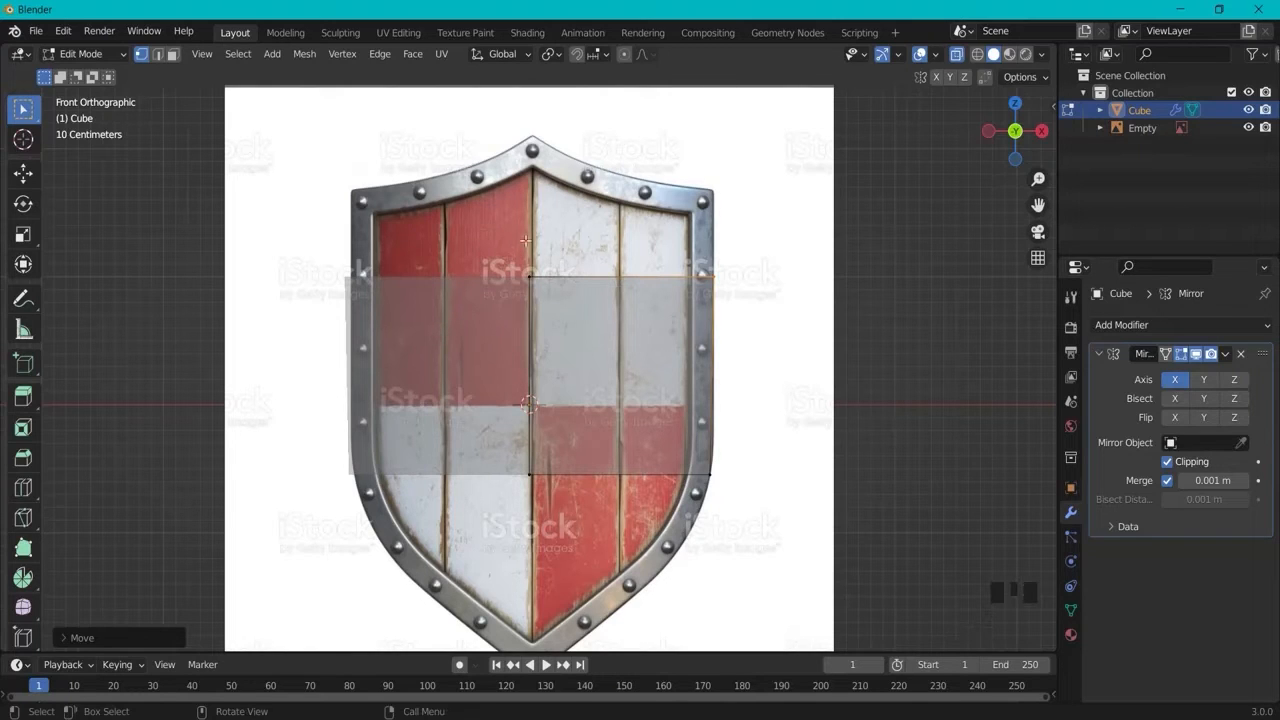
drag(477, 233, 736, 308)
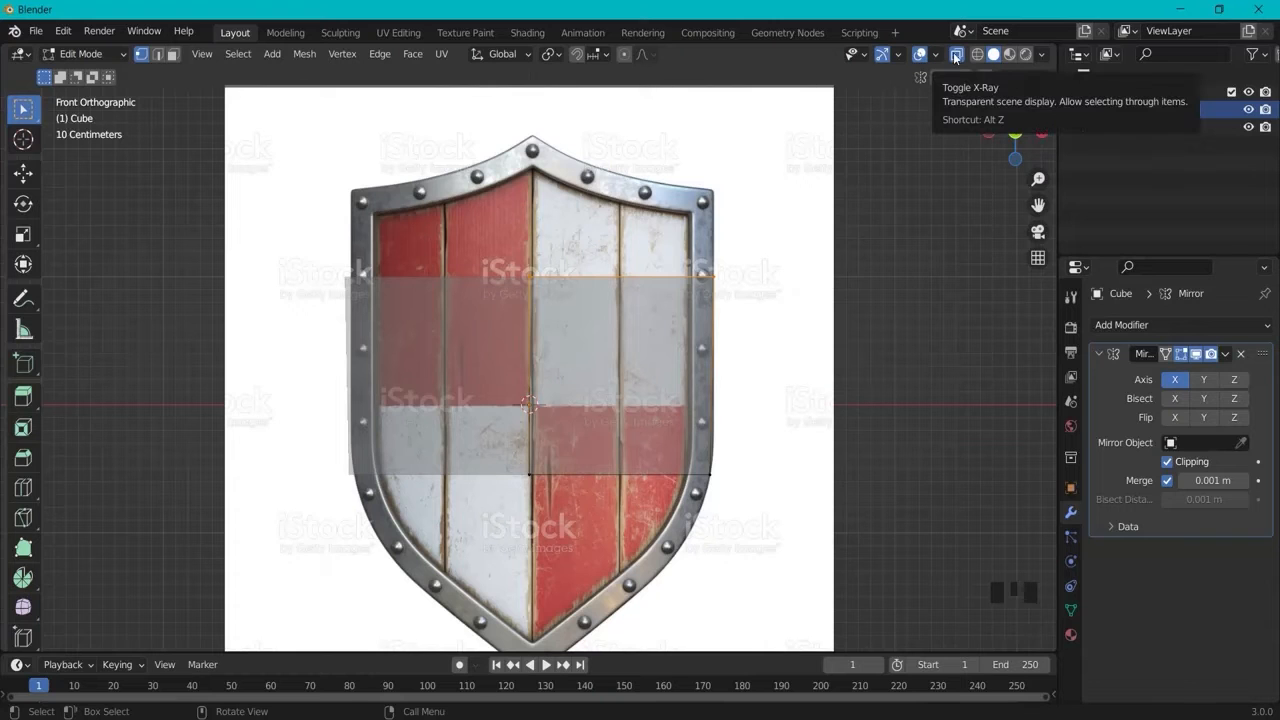
middle_drag(848, 222, 688, 258)
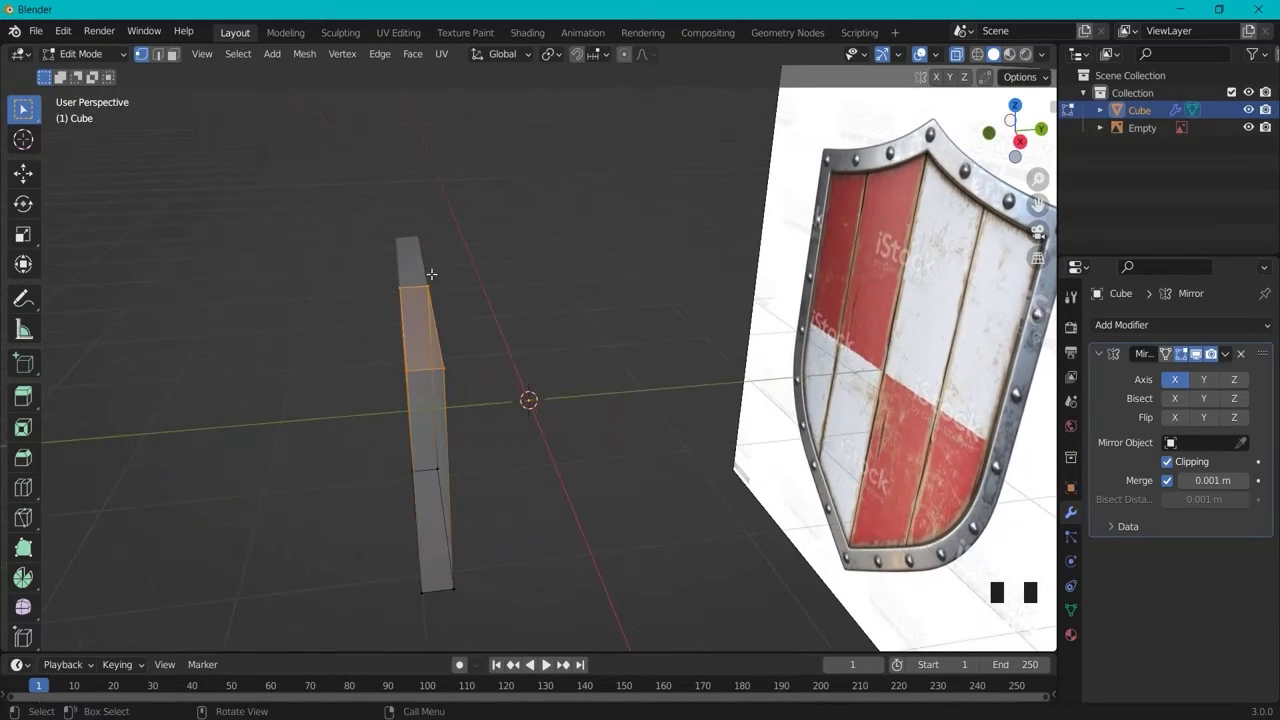
drag(363, 262, 405, 380)
drag(424, 266, 486, 391)
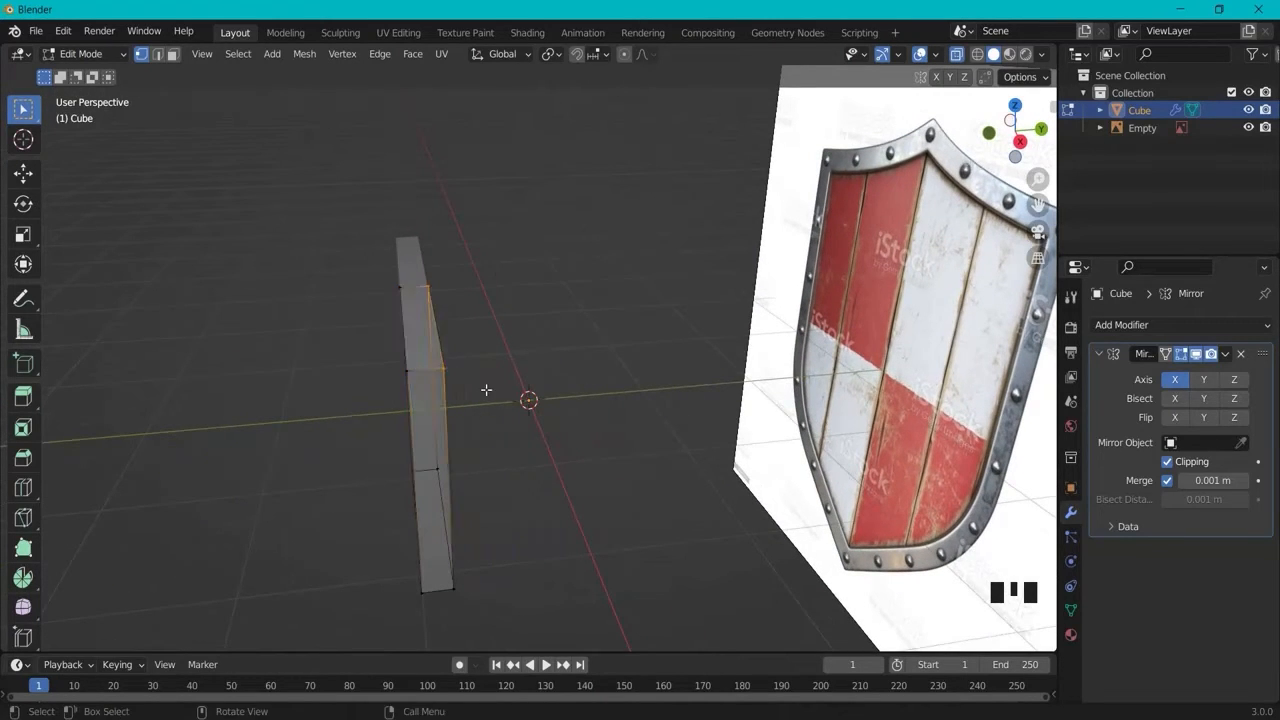
key(KP_1)
scroll(605, 275, up, 1)
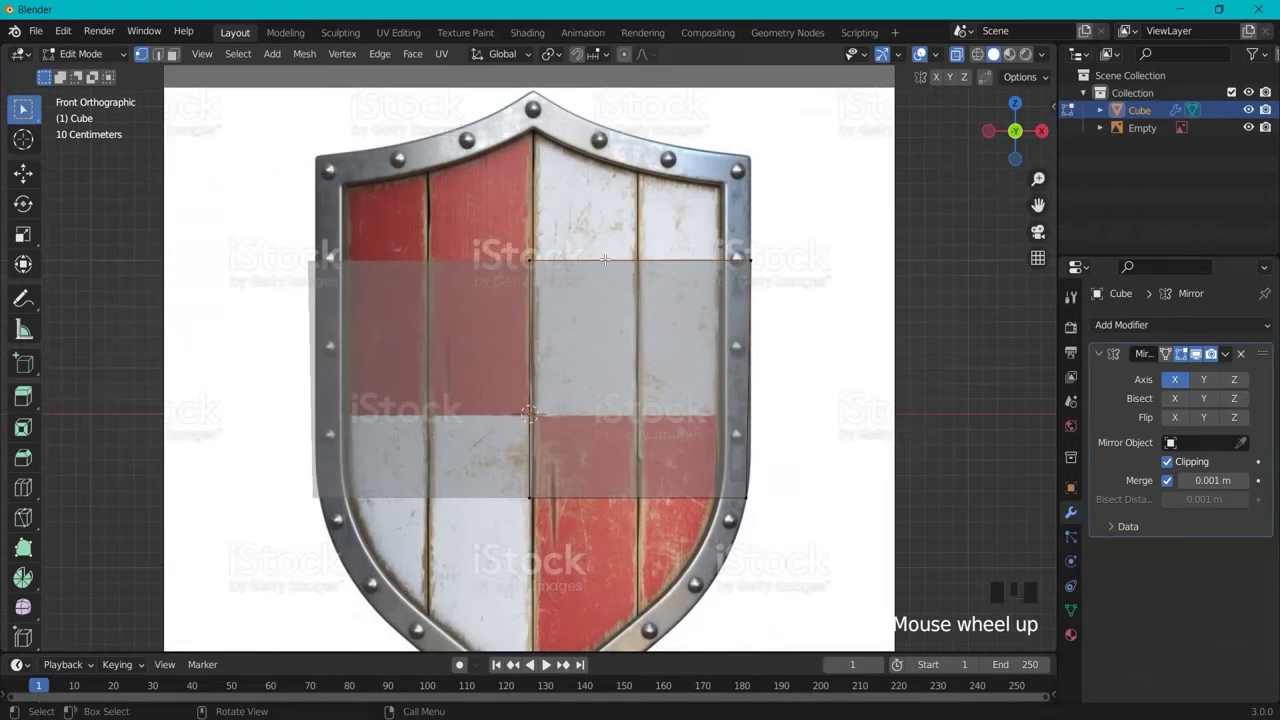
drag(492, 197, 809, 317)
key(e)
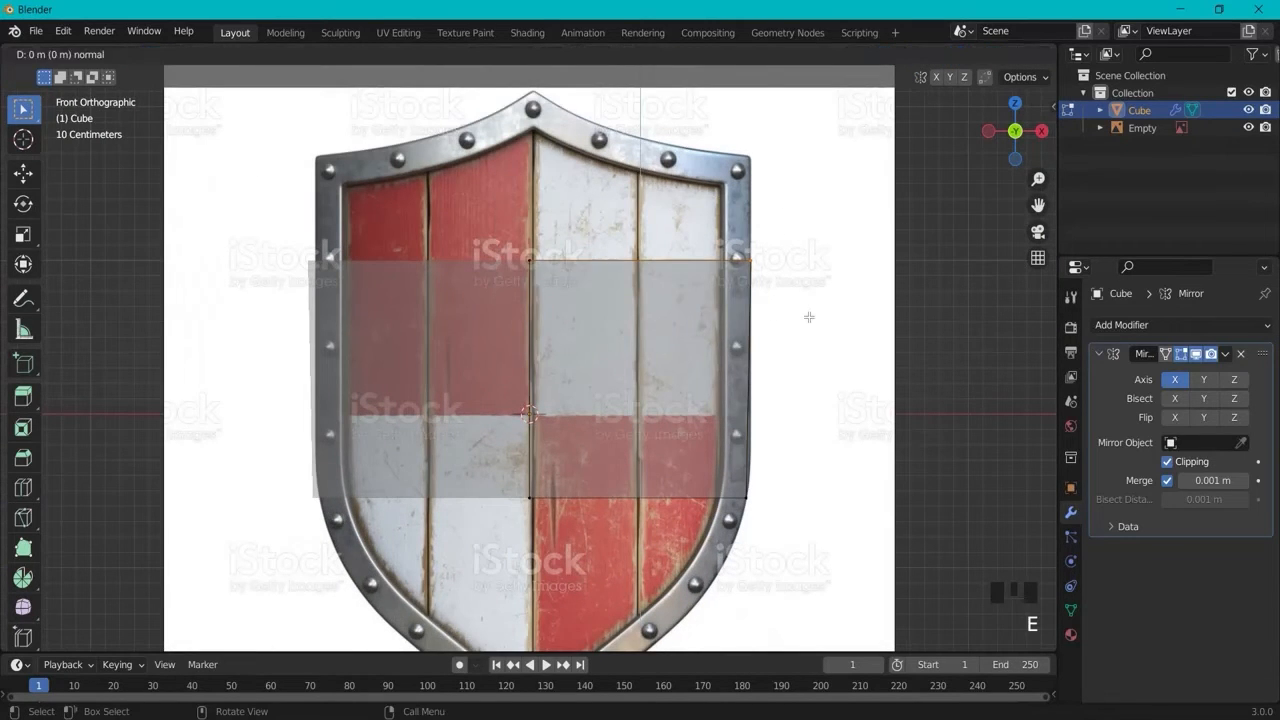
key(z)
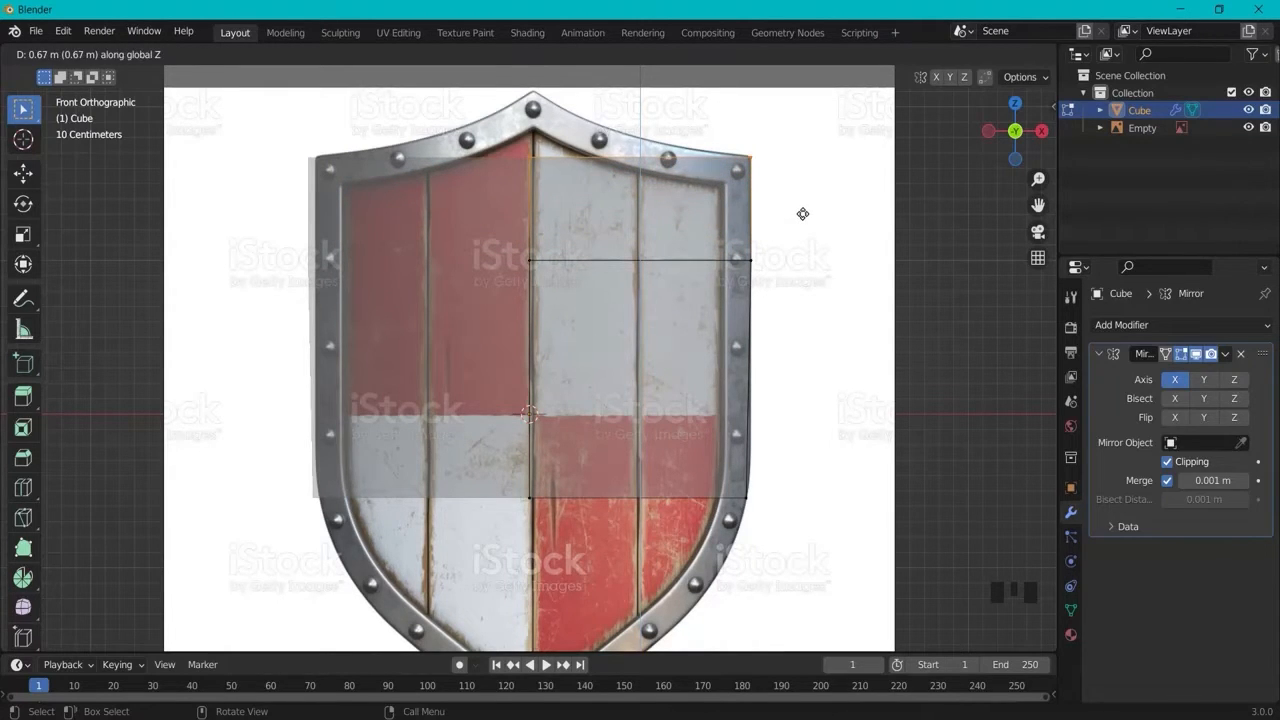
click(802, 213)
Step: Extrude the top vertices slightly upward to add a thin strip above the shield's upper corner
shift+middle_drag(762, 186, 756, 206)
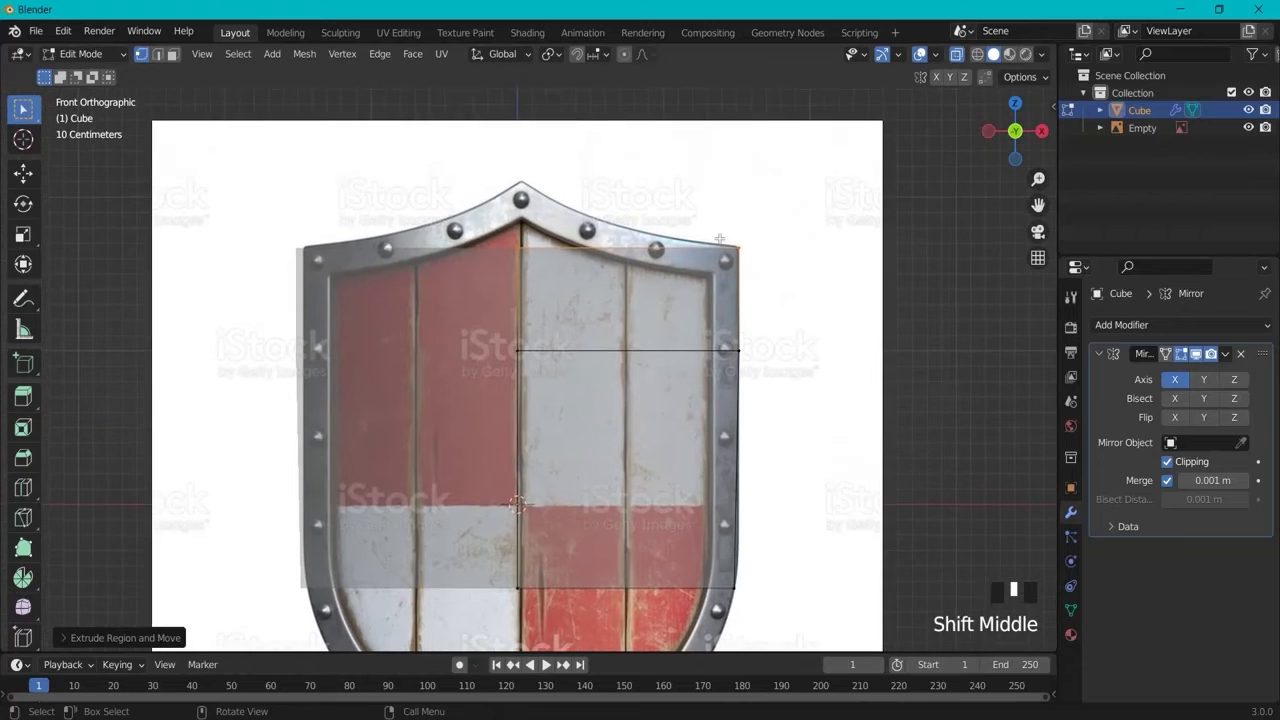
scroll(710, 343, up, 3)
drag(386, 208, 867, 307)
key(e)
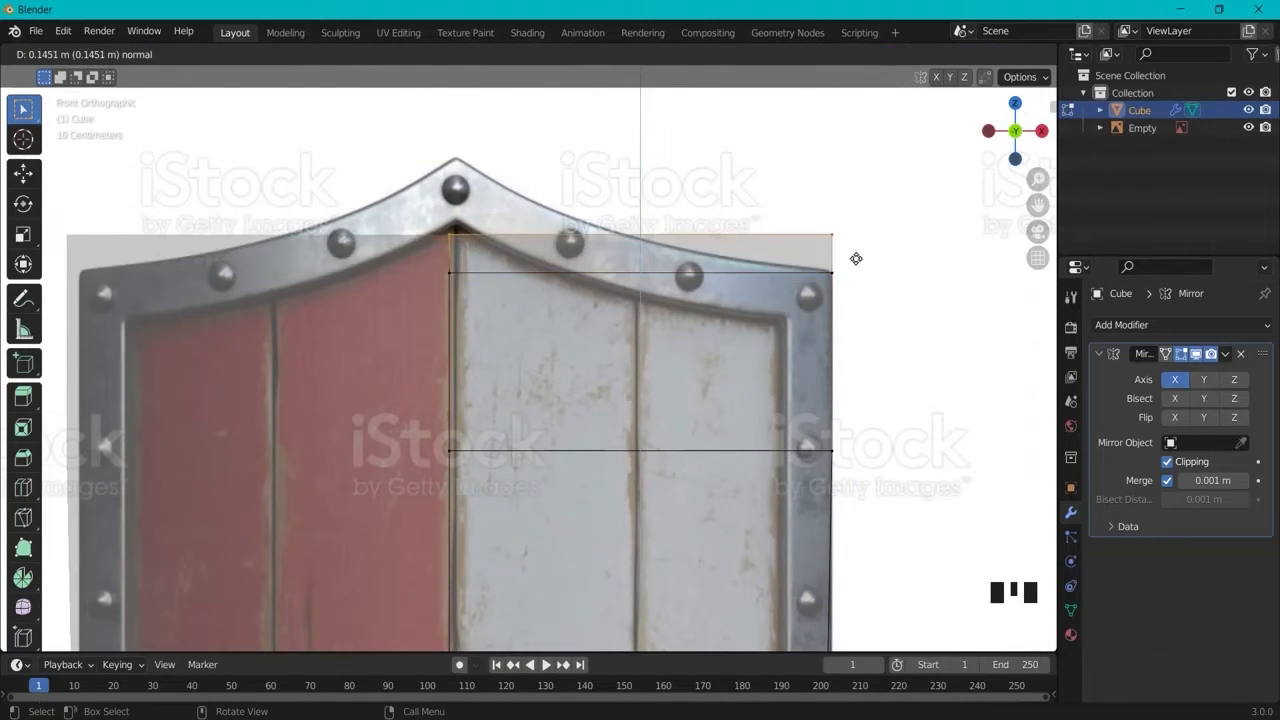
click(850, 276)
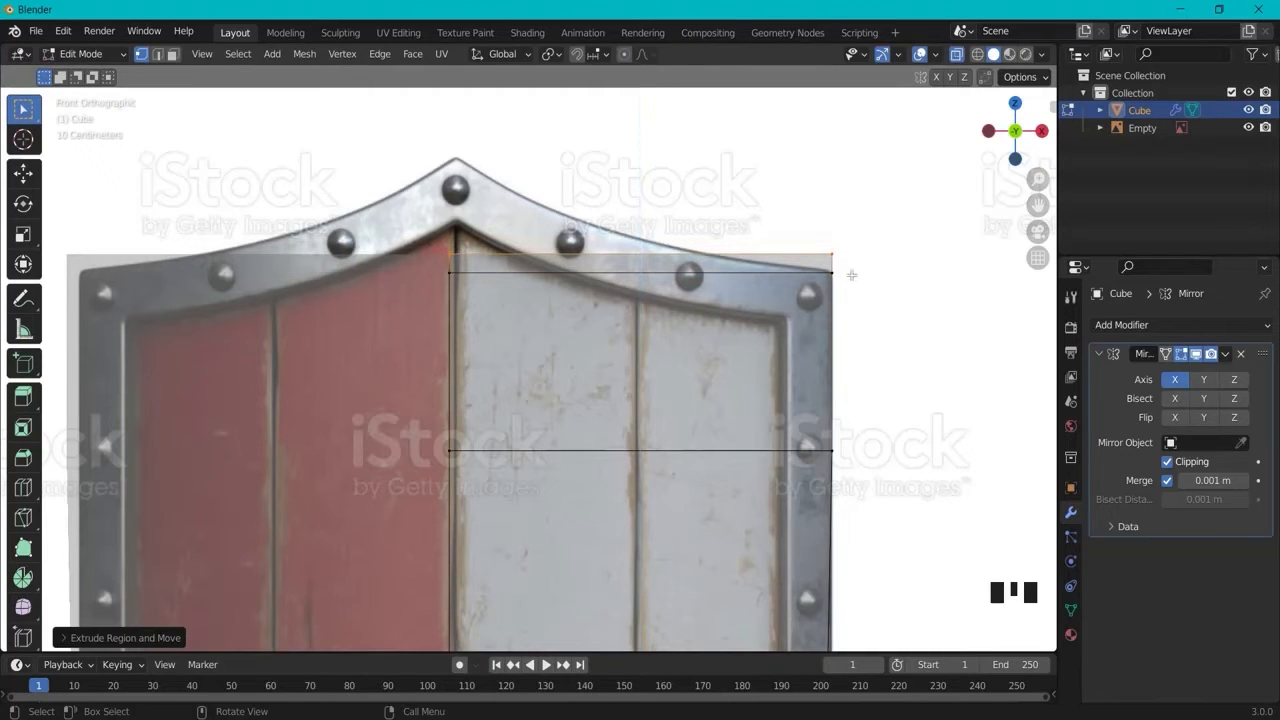
Step: Move the thin strip's upper outer corner inward along X onto the shield's curved top outline
drag(828, 243, 853, 261)
key(g)
key(x)
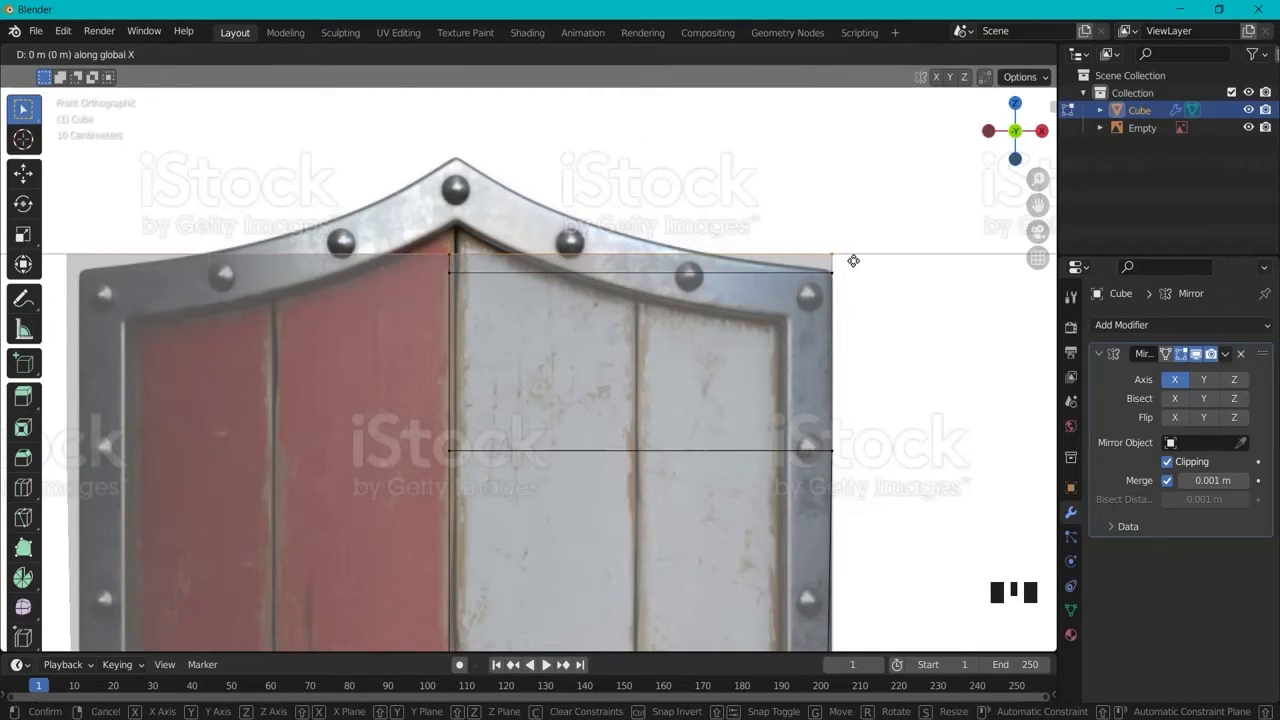
click(729, 250)
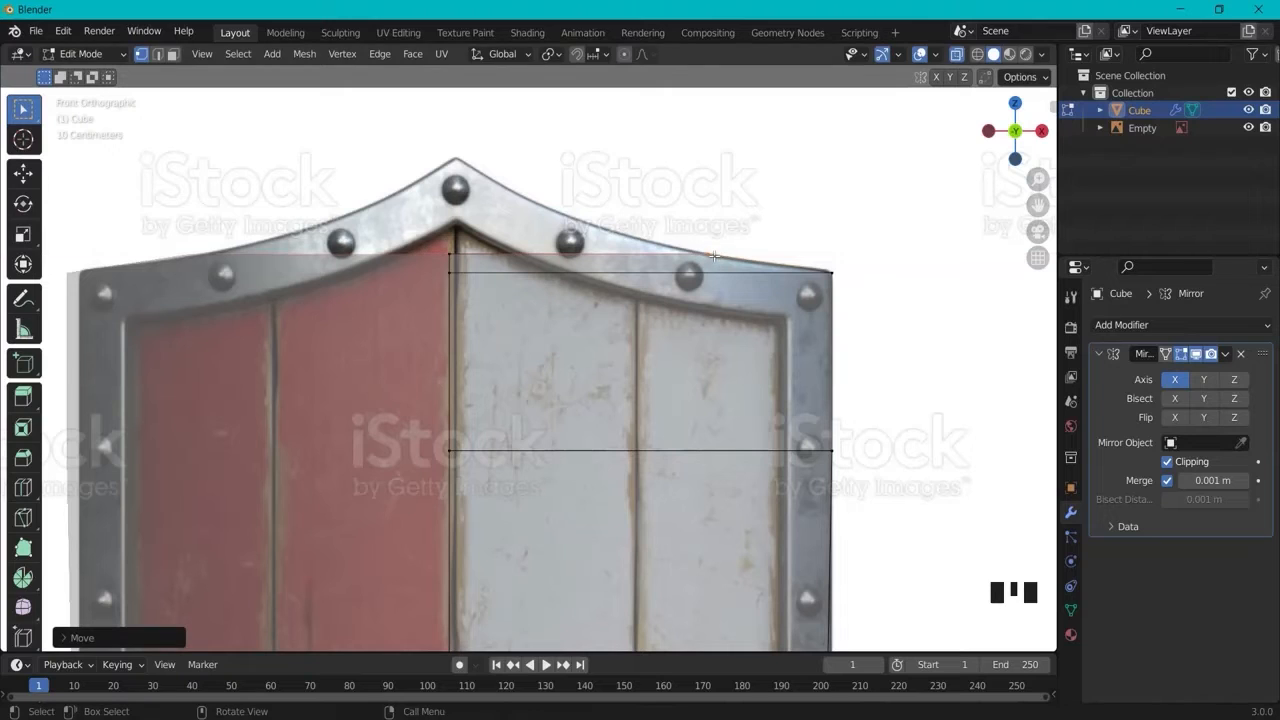
Step: Extrude the mesh's top vertices about 0.13 m upward and move the new outer corner inward along X onto the curved top outline
drag(394, 222, 632, 252)
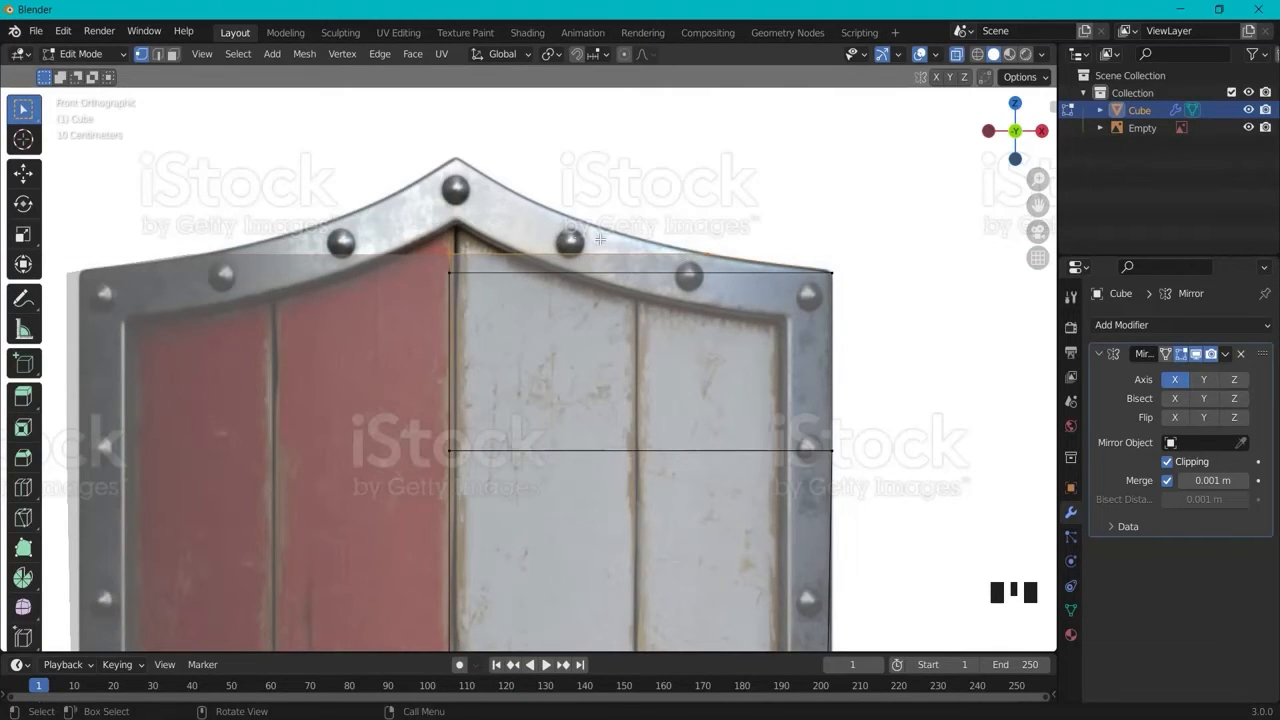
key(e)
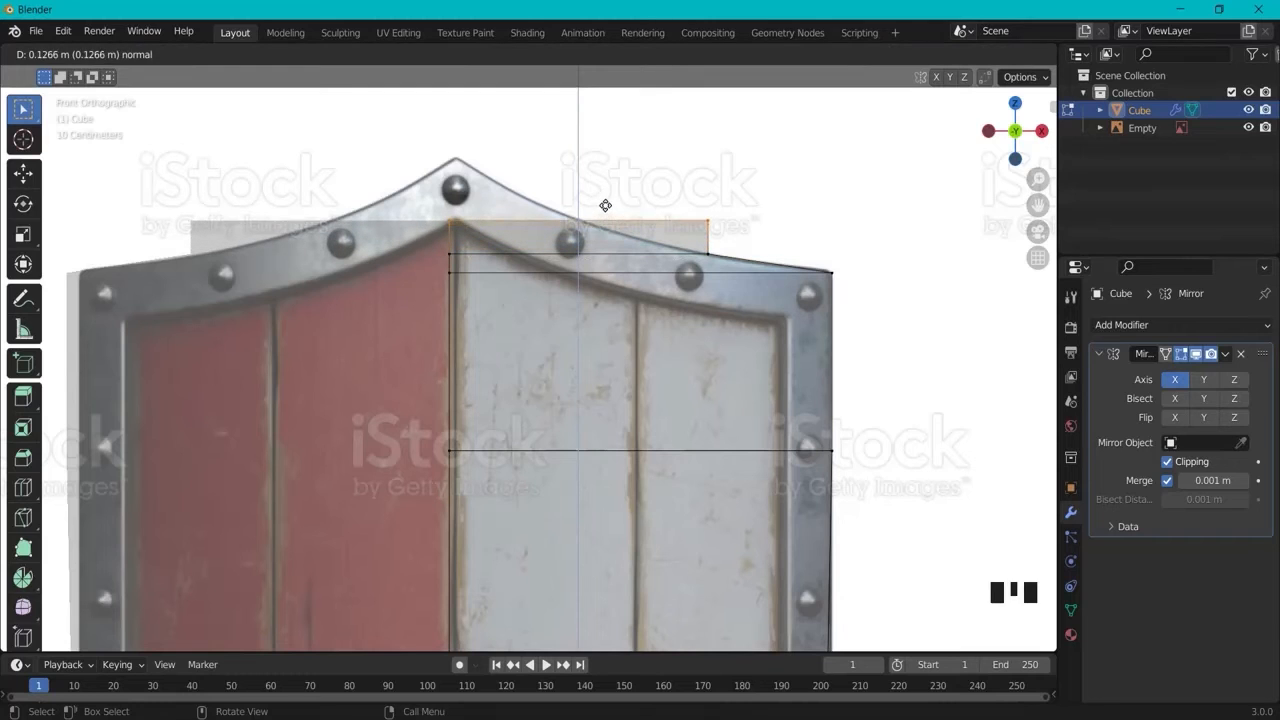
click(605, 205)
key(x)
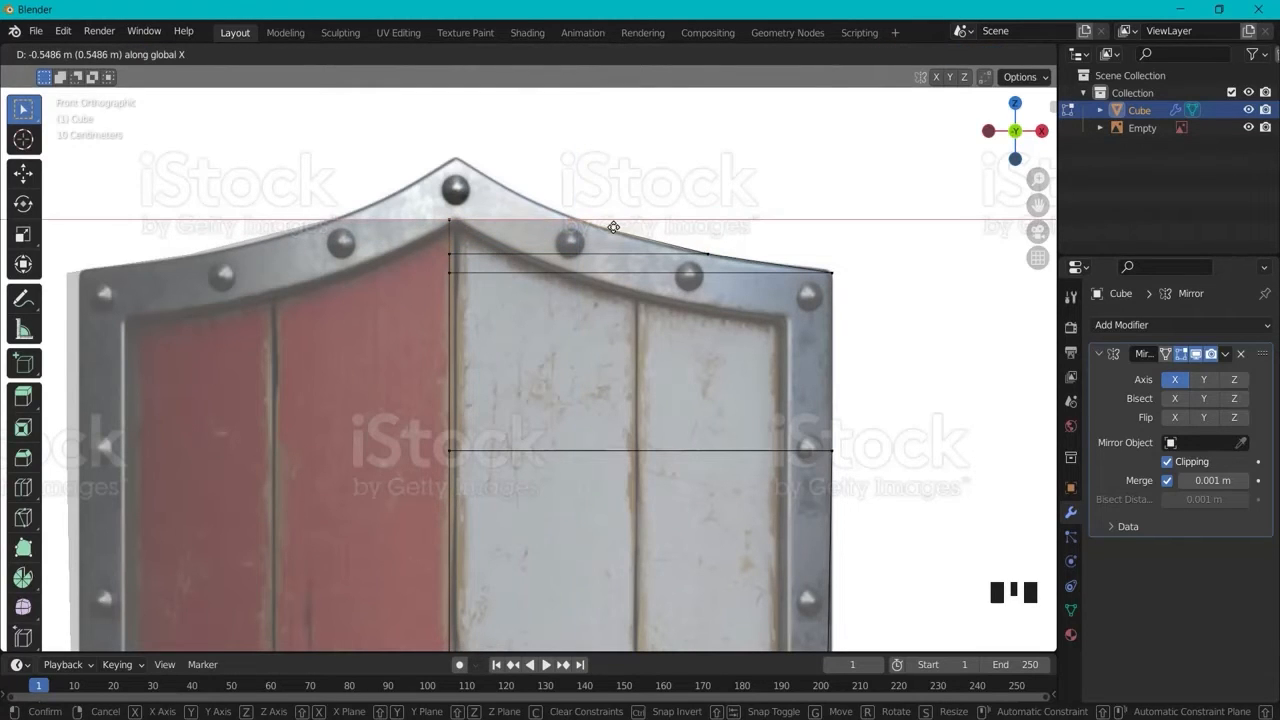
click(627, 228)
Step: Extrude the top vertices up to the upper rivet's height and move the outer corner inward along X onto the outline below the peak
drag(389, 180, 600, 234)
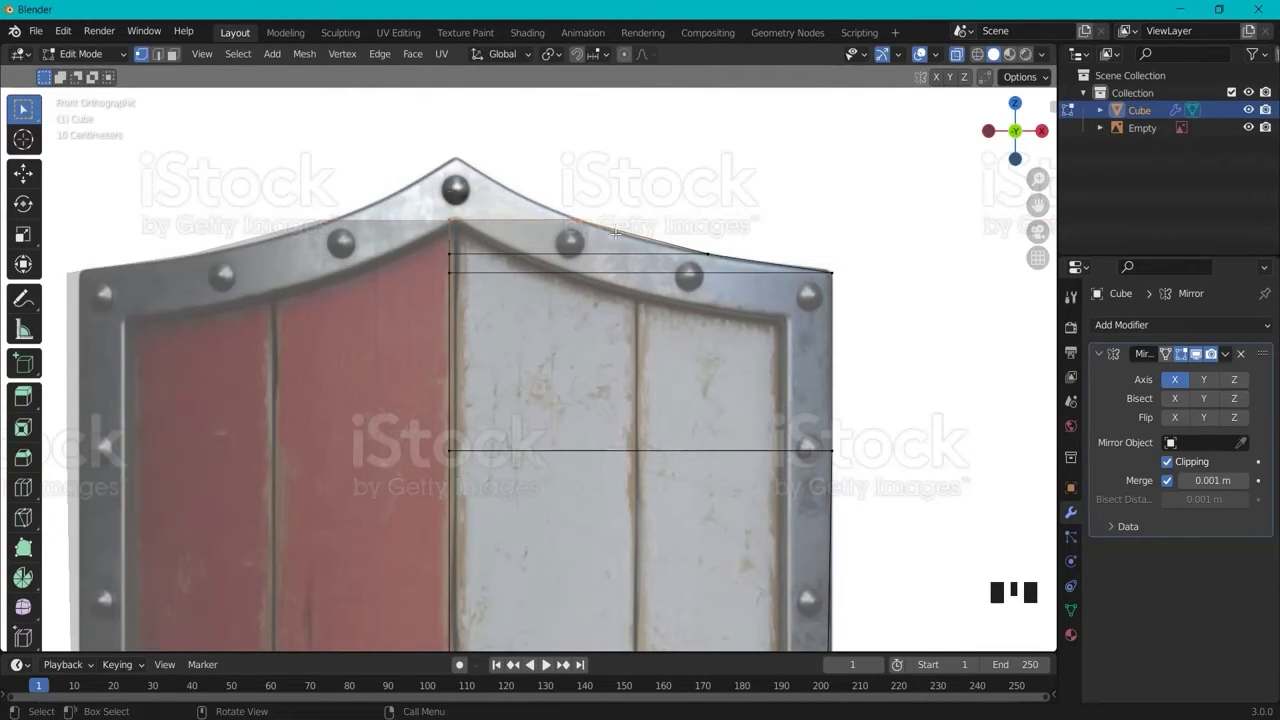
key(e)
right_click(600, 206)
key(g)
key(x)
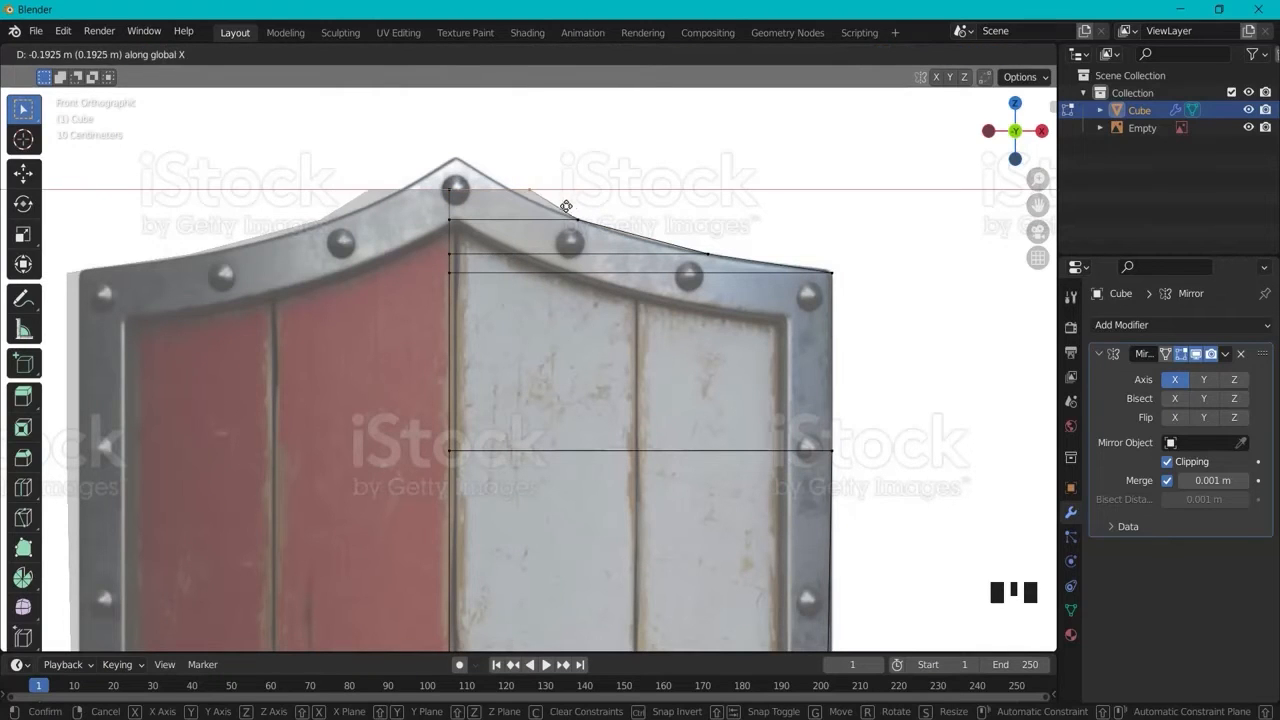
click(552, 206)
Step: Extrude the top vertices up to the shield's peak and move the outer corner along X to the centre line
key(e)
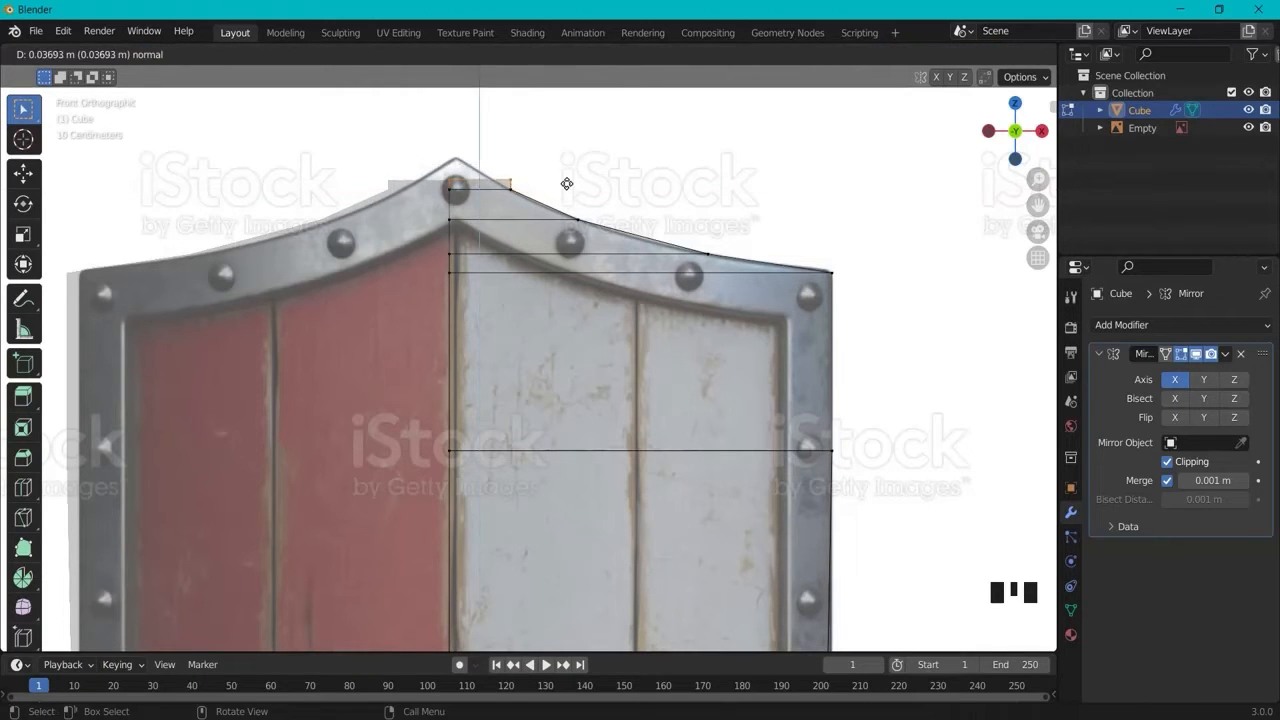
click(568, 166)
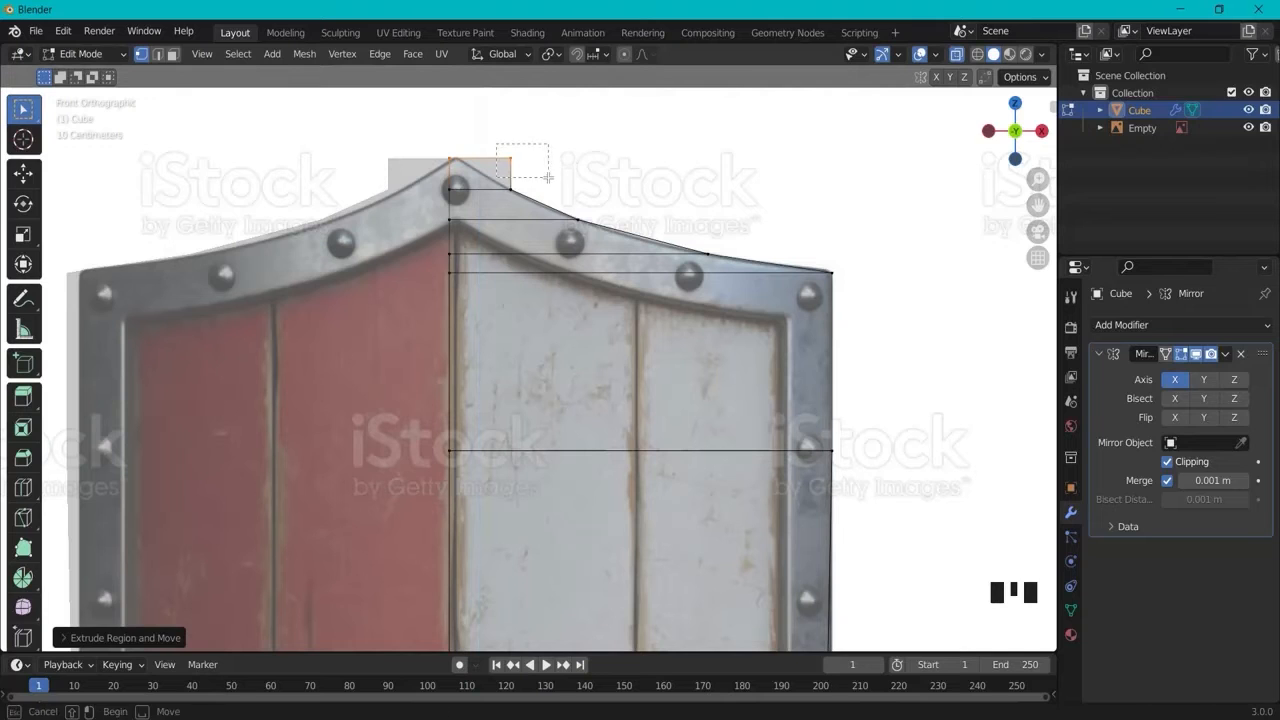
key(g)
key(x)
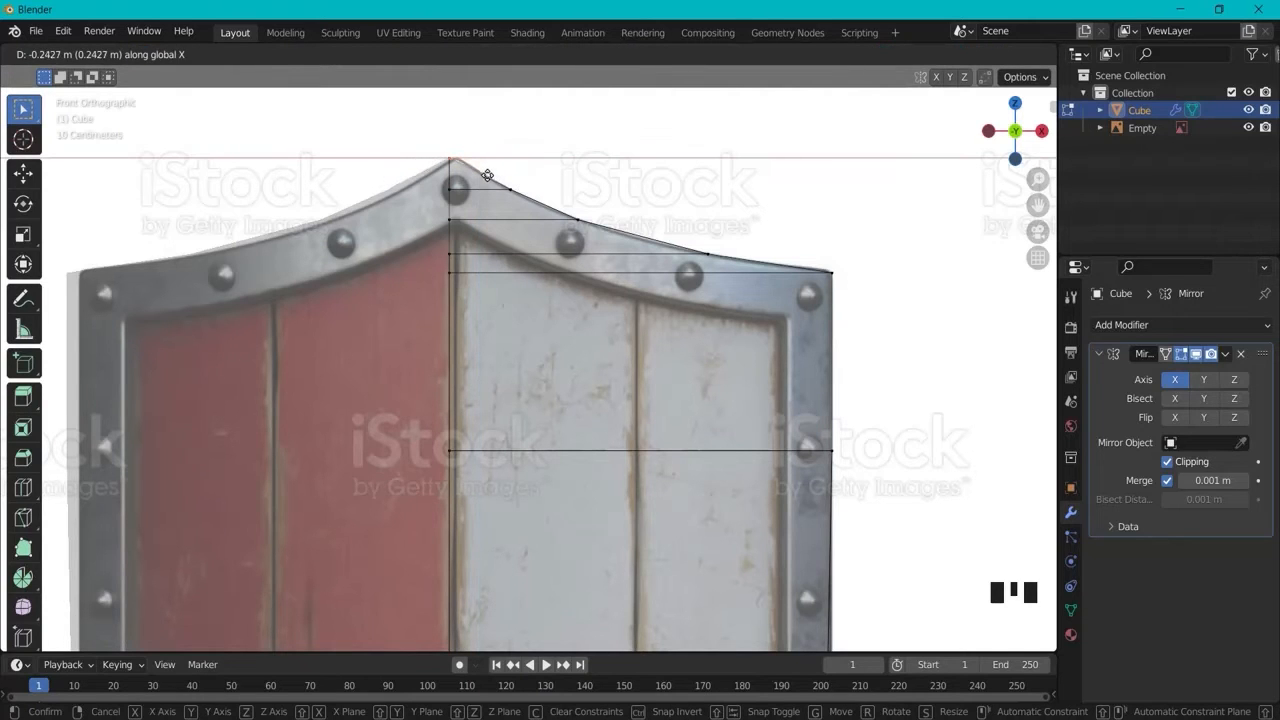
click(487, 175)
Step: Extrude the mesh's bottom vertices down to where the shield begins to taper and move the outer corner inward along X onto the outline
scroll(455, 165, down, 5)
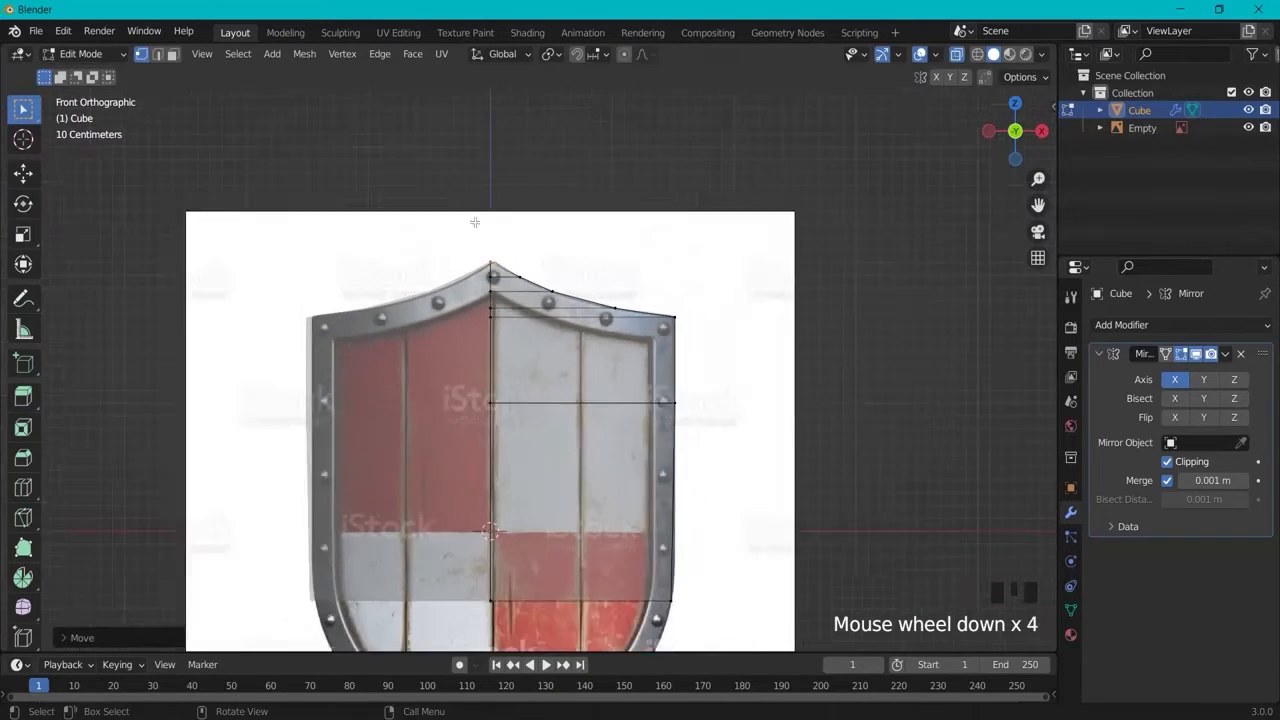
middle_drag(800, 363, 831, 363)
key(KP_1)
shift+middle_drag(867, 545, 894, 343)
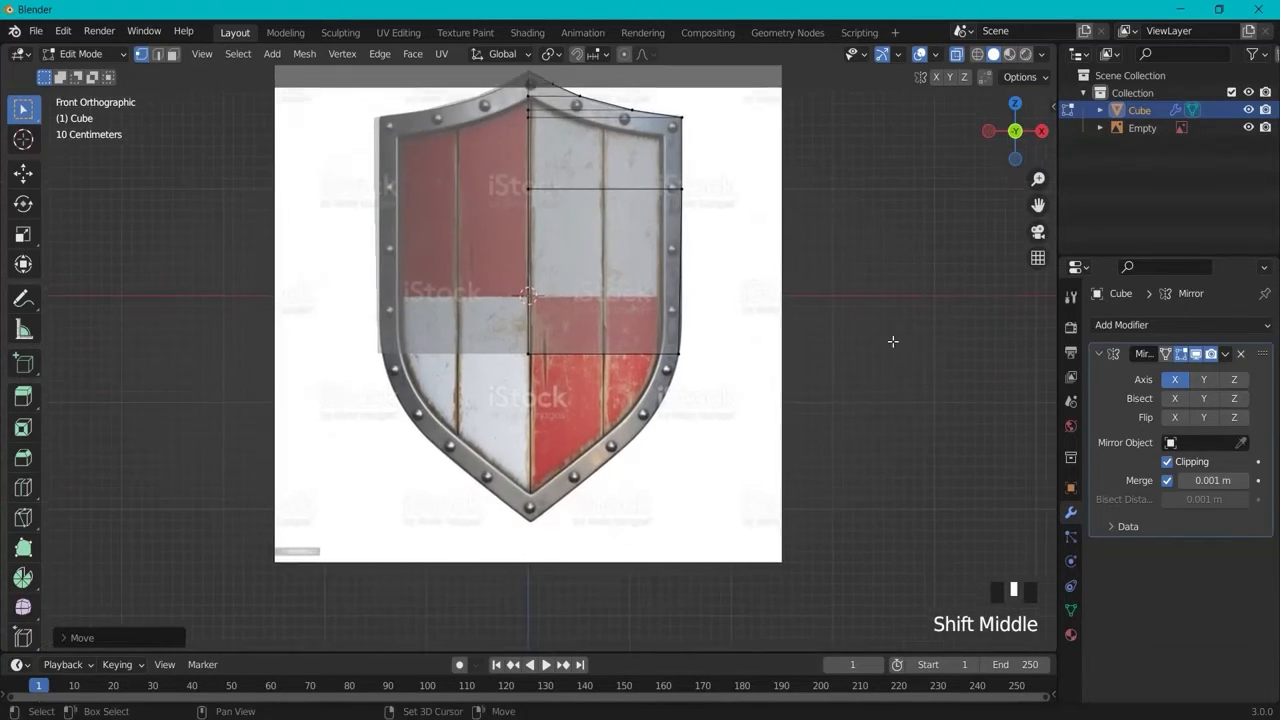
scroll(894, 343, up, 2)
shift+middle_drag(736, 465, 734, 373)
drag(757, 243, 465, 335)
key(e)
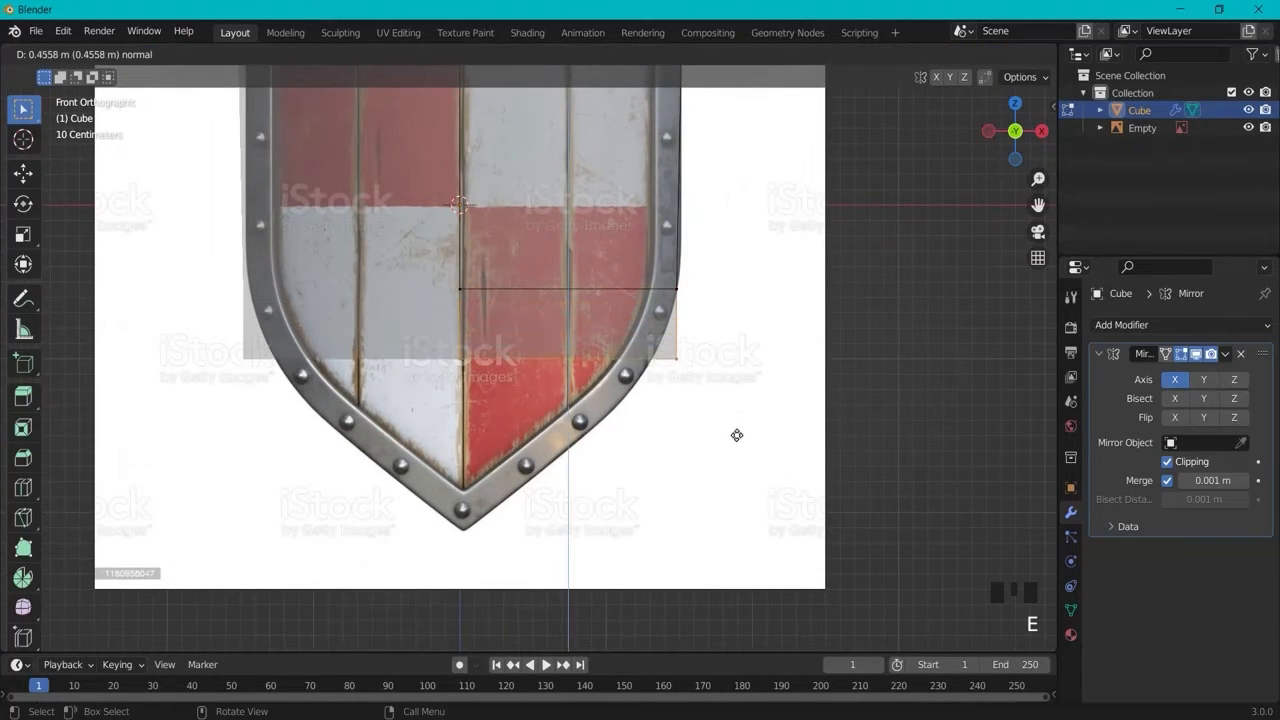
click(737, 448)
key(g)
key(y)
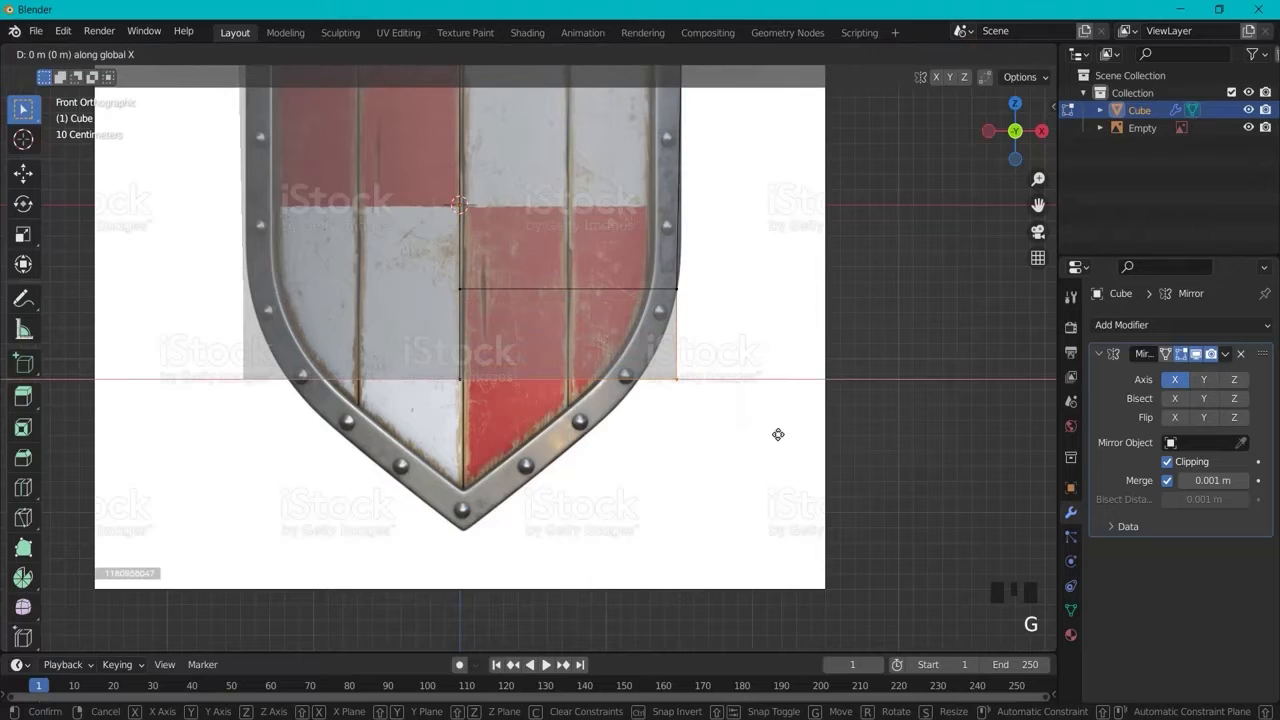
click(740, 429)
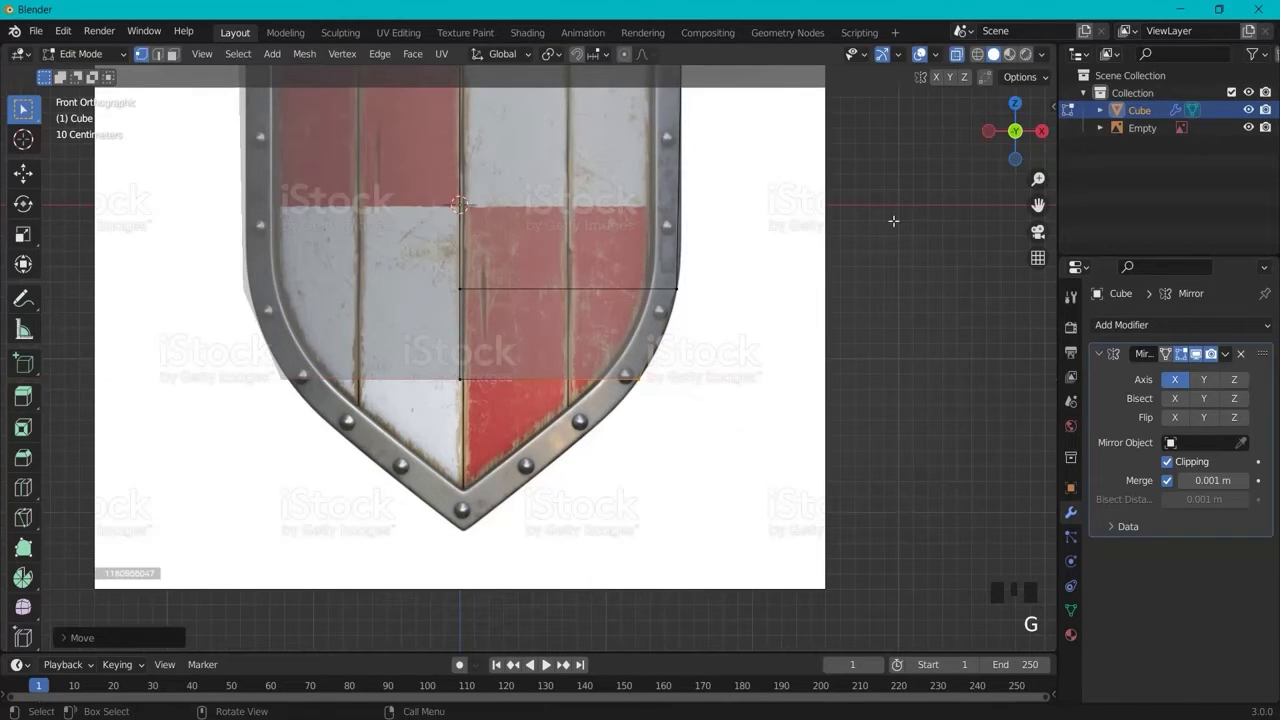
Step: Extrude the bottom vertices further down the taper in front view and move the outer corner about 0.48 m inward along X
click(630, 420)
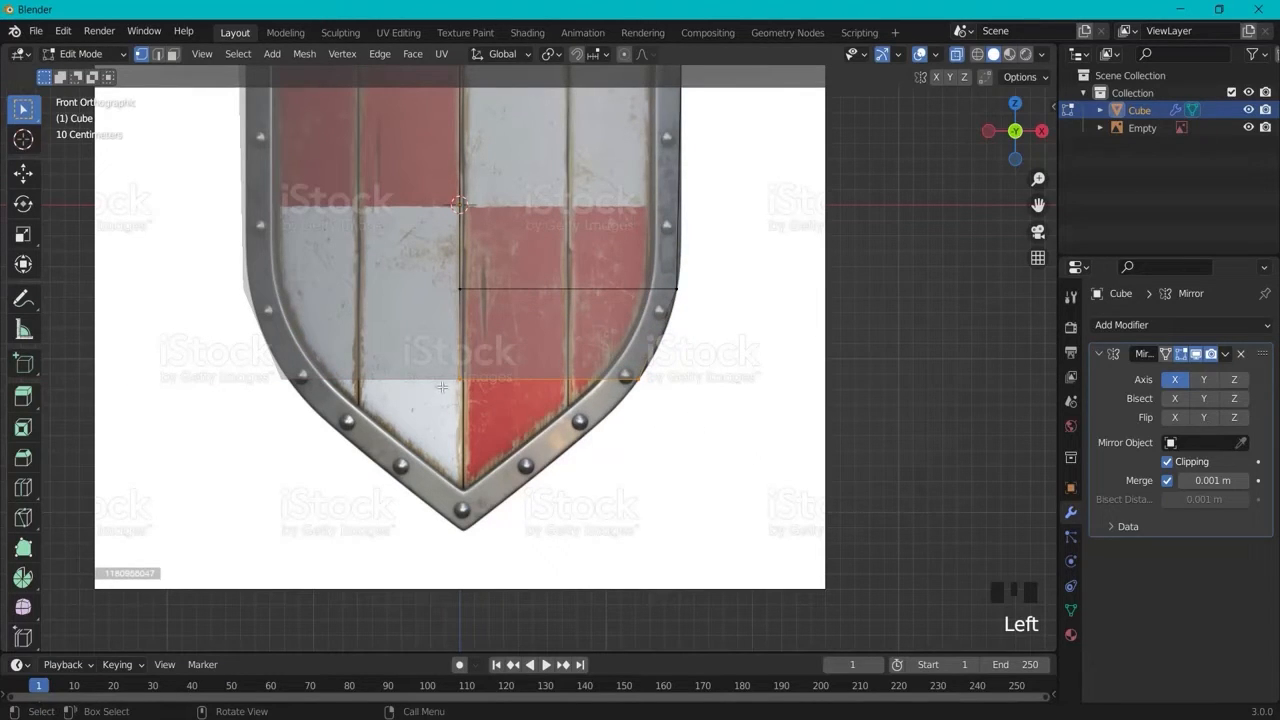
middle_drag(536, 383, 366, 355)
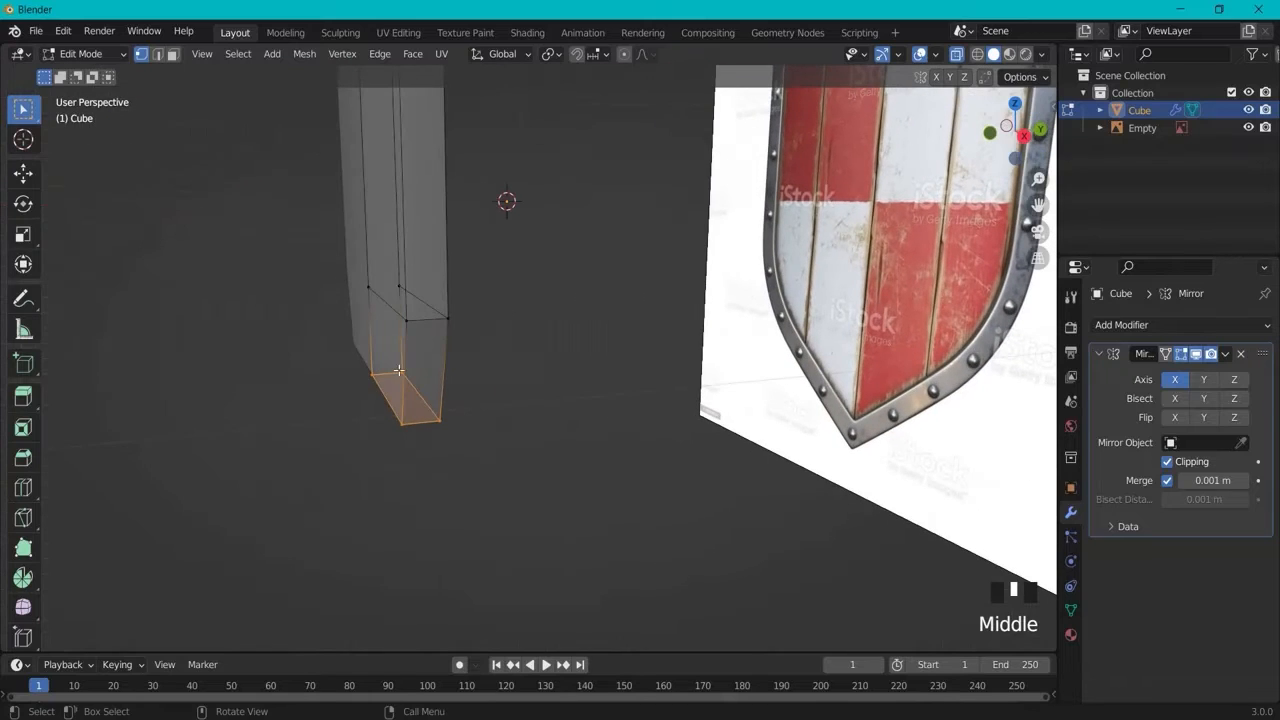
key(KP_1)
key(e)
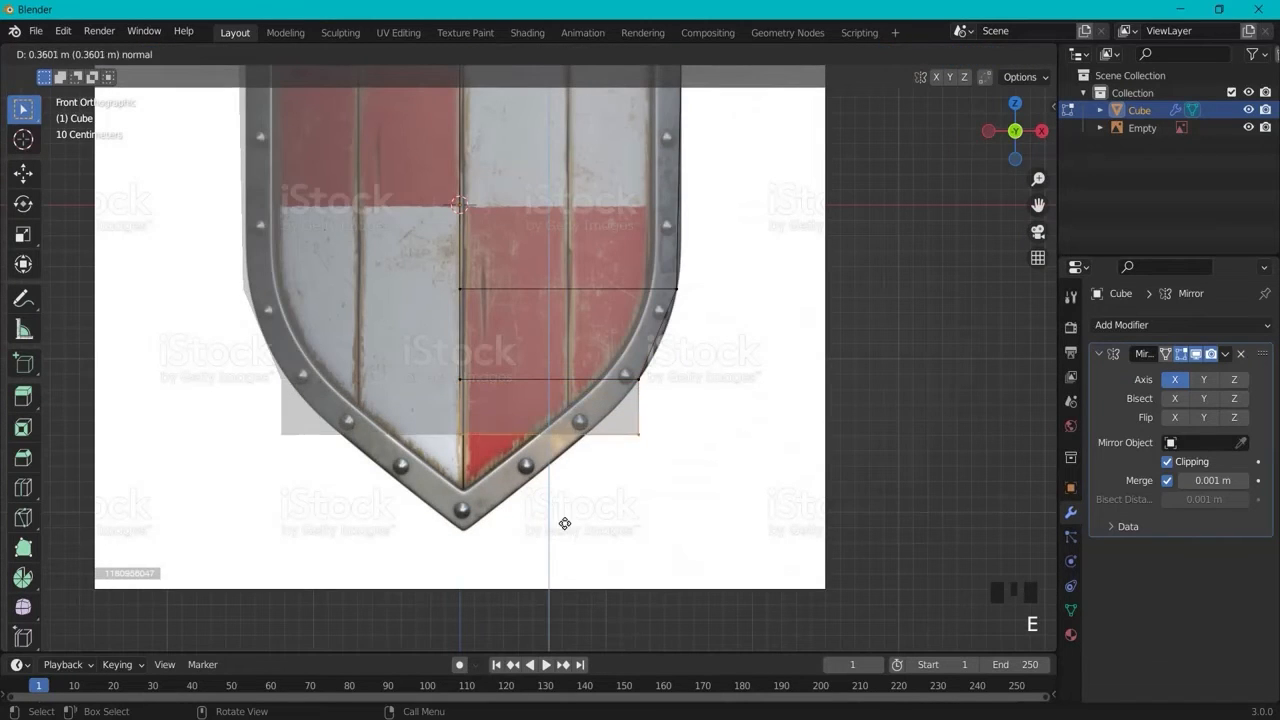
click(566, 538)
drag(595, 423, 718, 510)
key(g)
key(x)
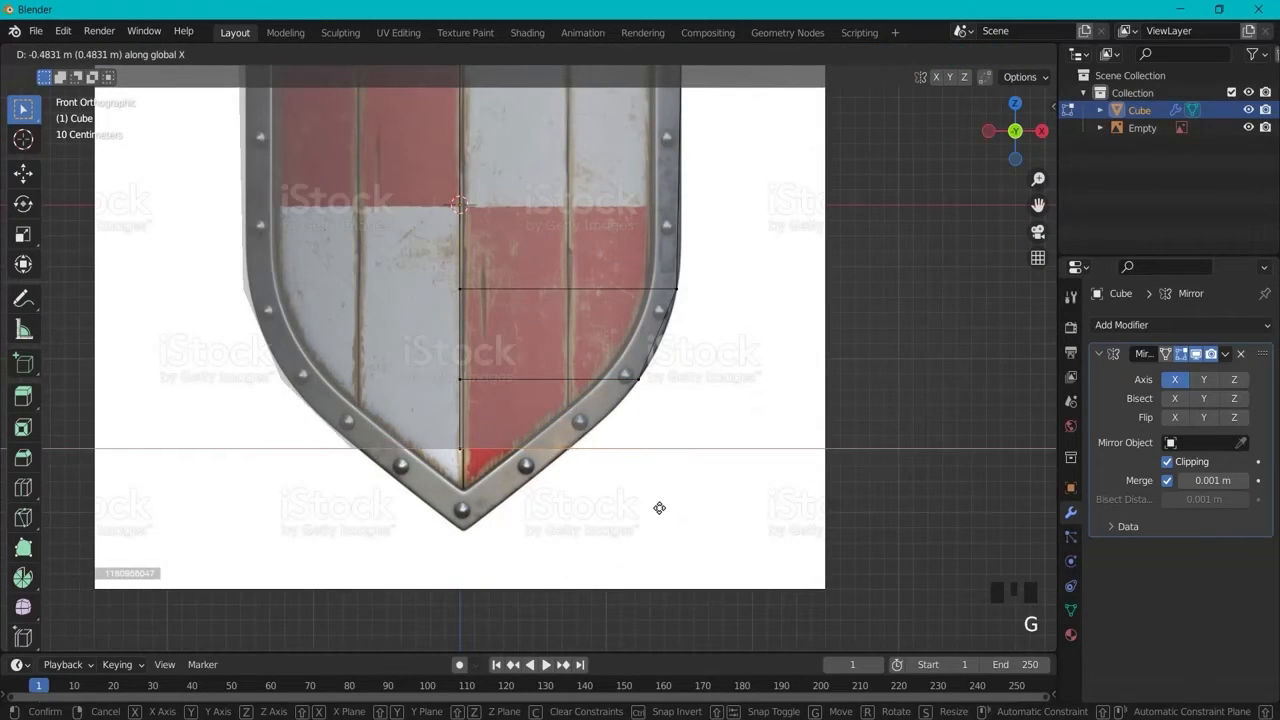
click(659, 508)
Step: Extrude the bottom vertices down to just above the shield's lower tip and move the outer corner inward along X onto the rim's outer edge
drag(415, 441, 674, 491)
key(e)
click(674, 535)
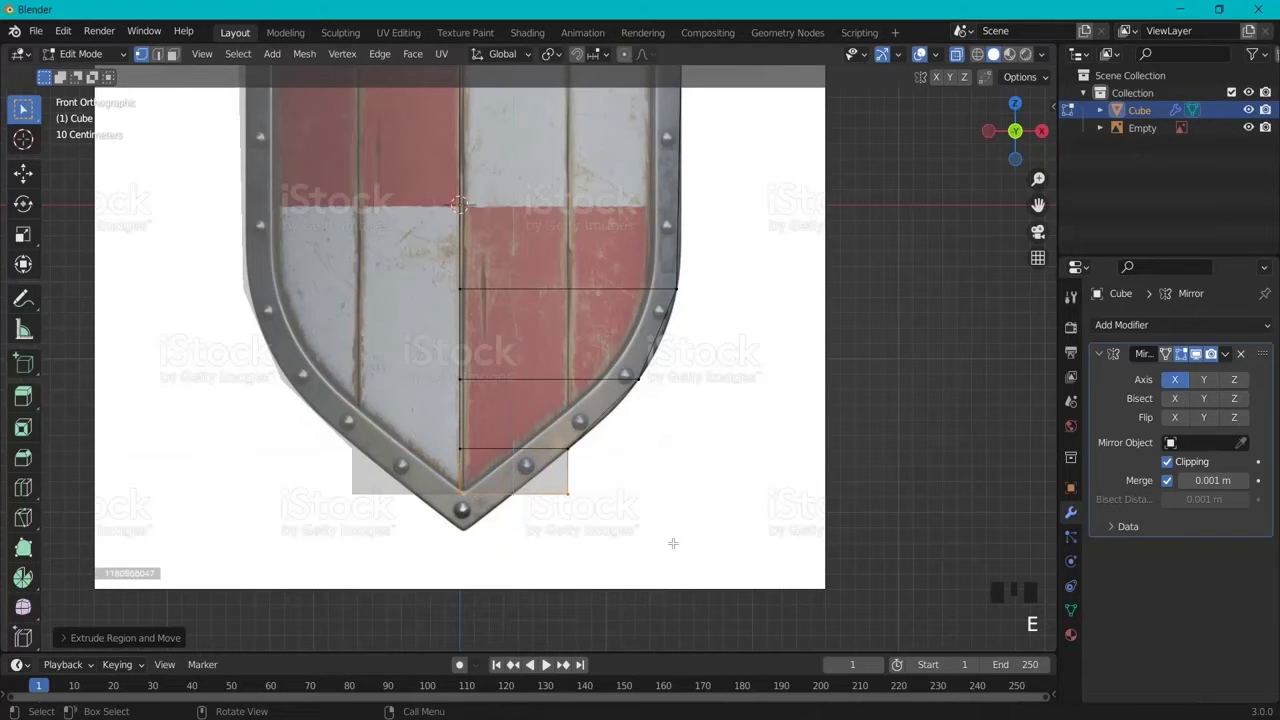
drag(515, 470, 636, 528)
key(g)
key(x)
click(583, 517)
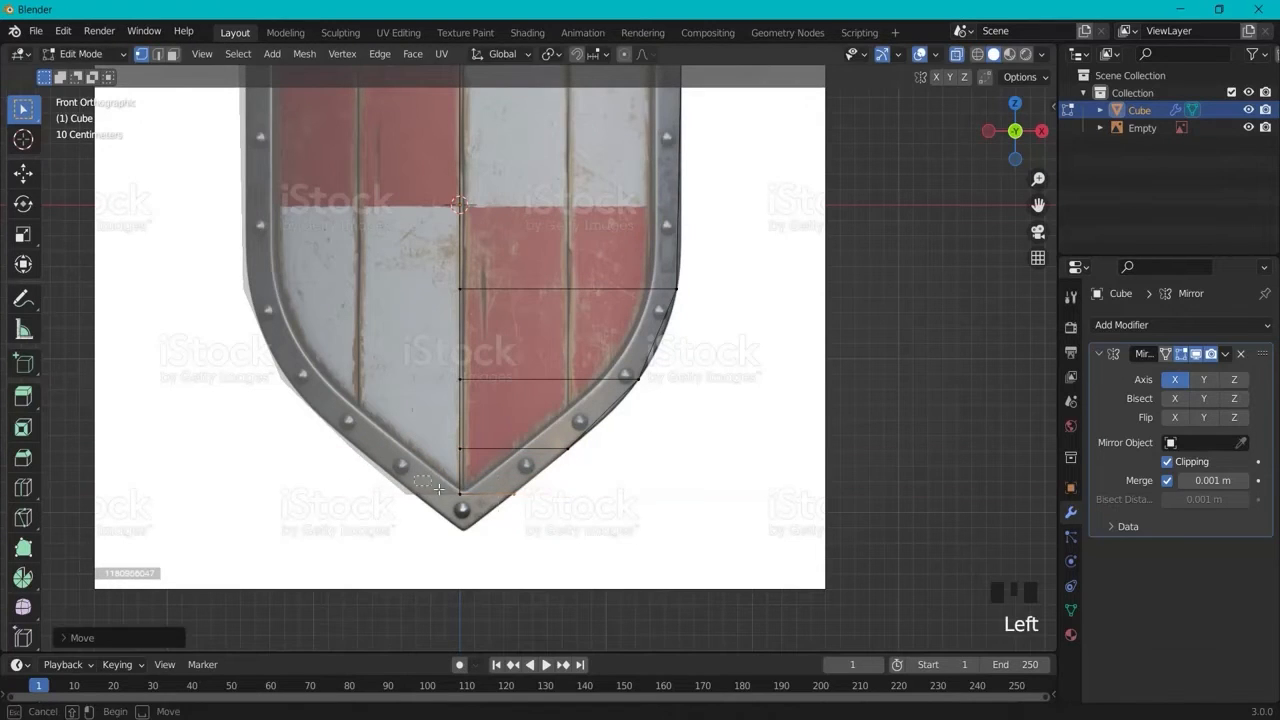
Step: Extrude the bottom vertices down to the shield's lower tip and move the outer corner along X to the centre line
key(e)
click(560, 580)
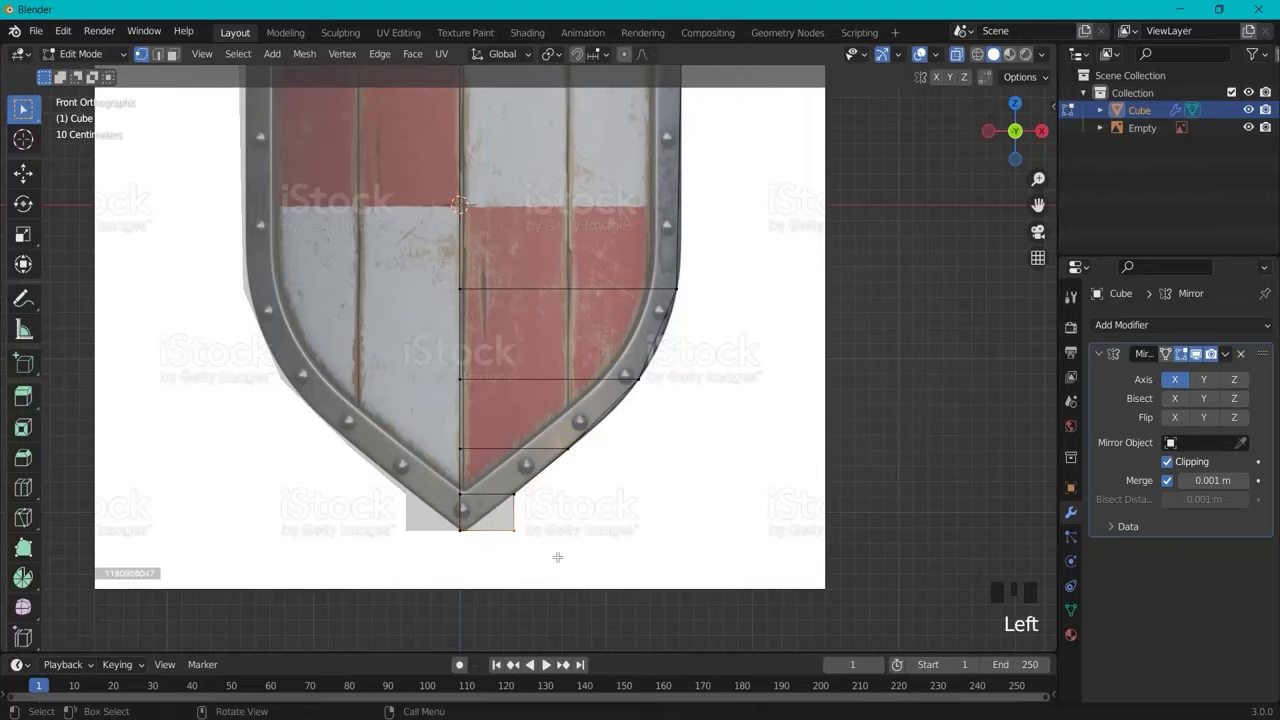
key(g)
key(x)
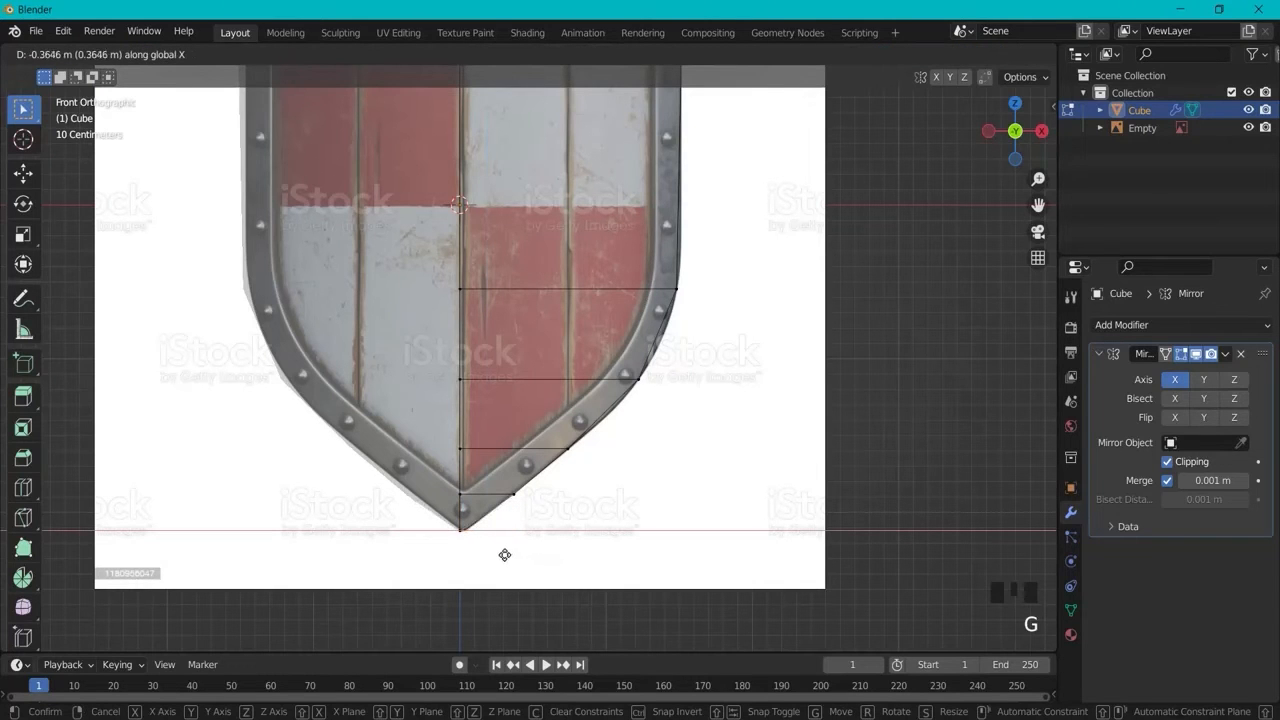
click(505, 555)
Step: Return the shield mesh to Object Mode and turn off X-ray display
scroll(706, 374, down, 3)
middle_drag(706, 374, 634, 391)
scroll(596, 367, down, 1)
scroll(594, 366, up, 1)
click(560, 369)
middle_drag(560, 369, 436, 152)
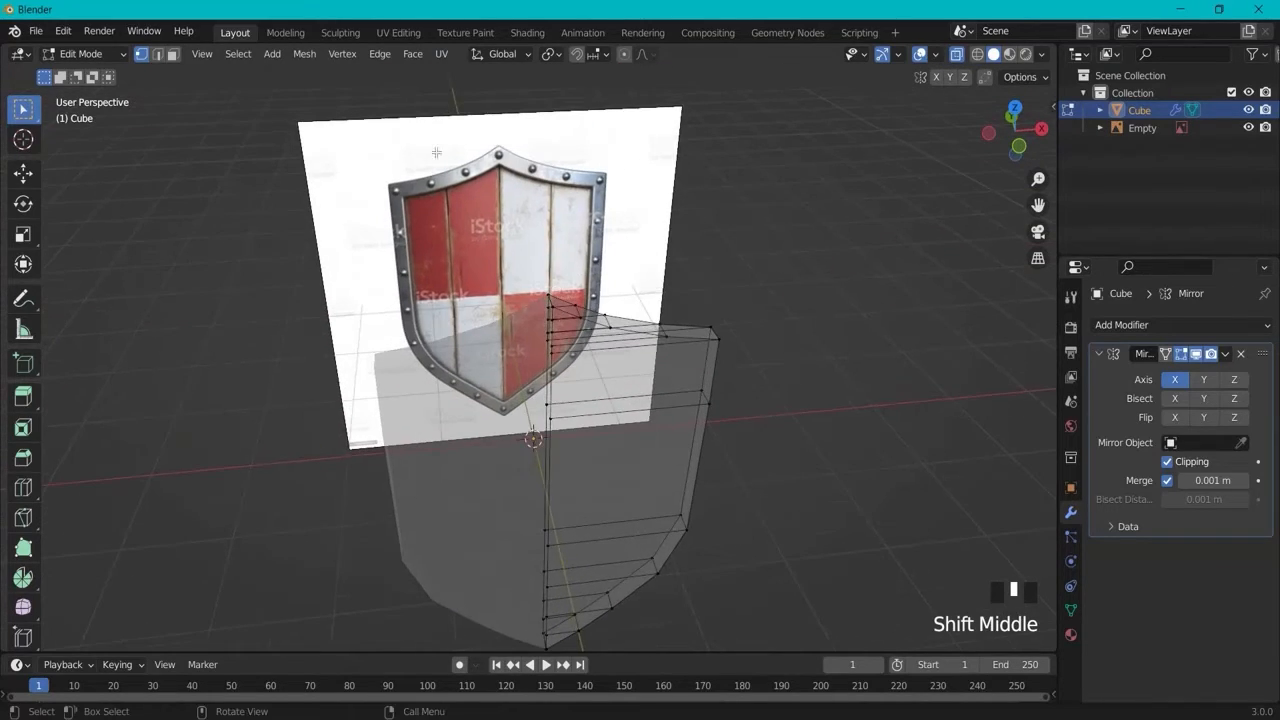
middle_drag(781, 282, 168, 97)
click(111, 58)
click(80, 72)
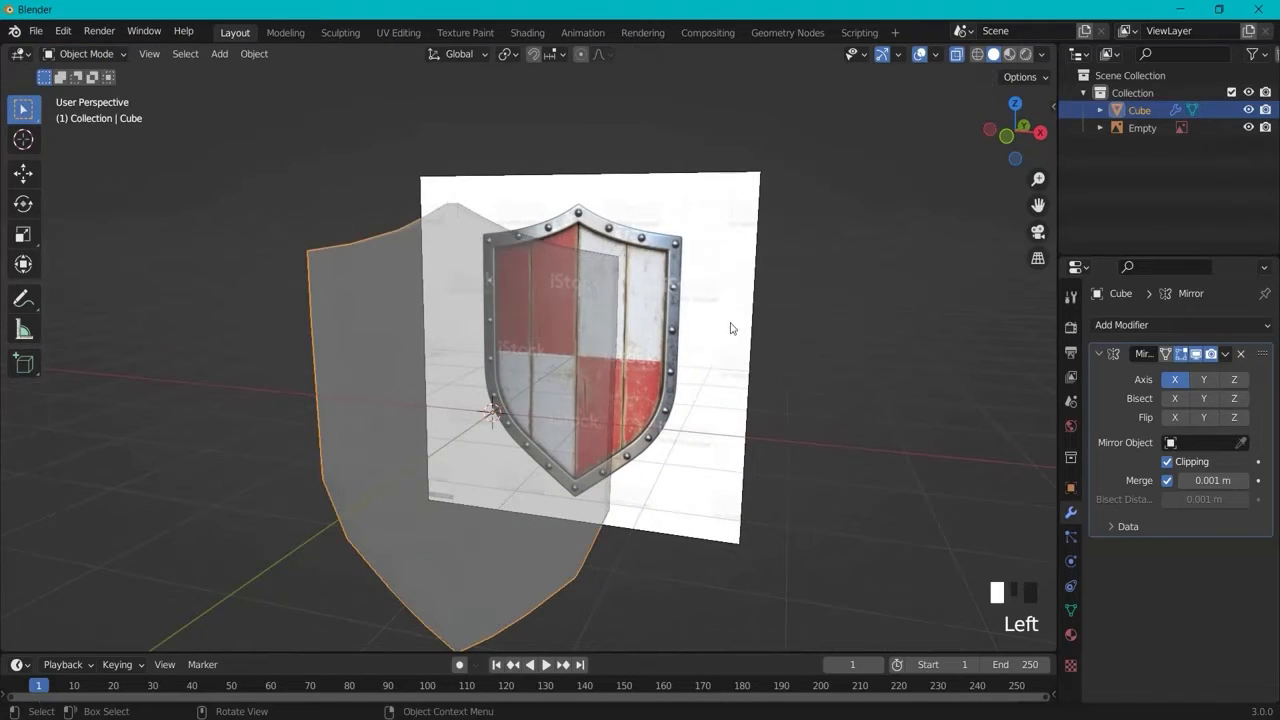
click(957, 54)
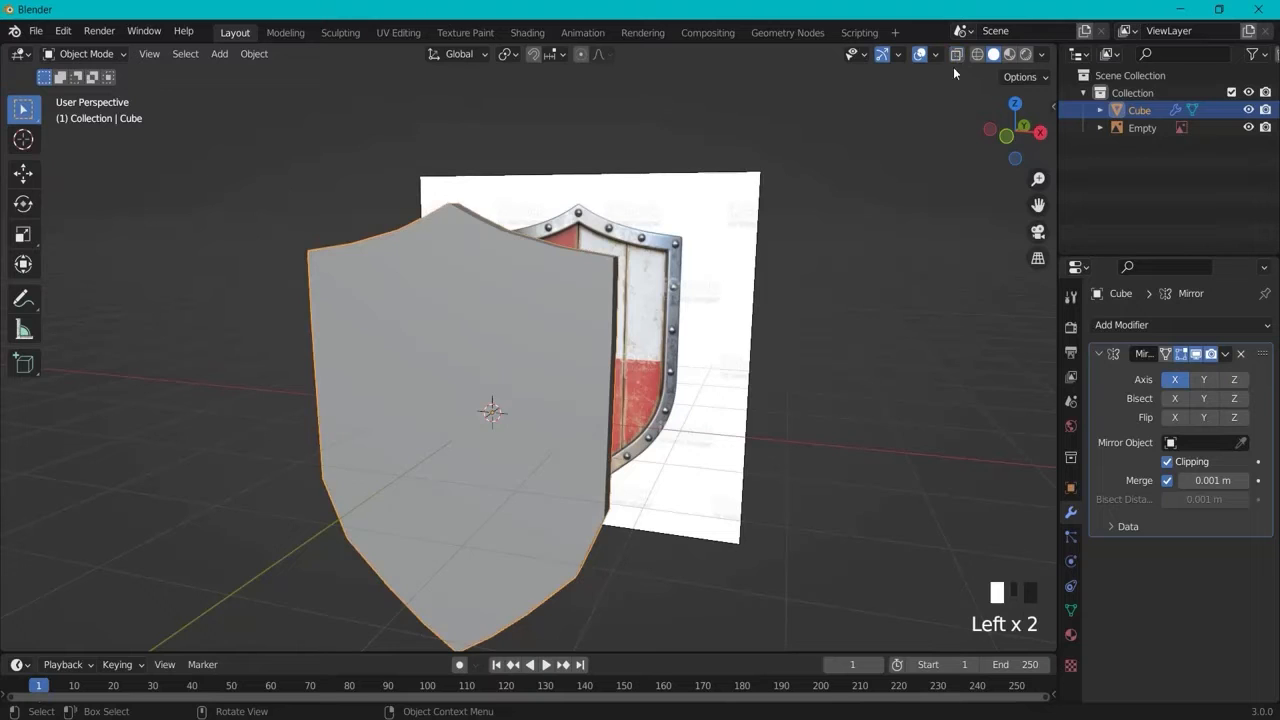
Step: Hide the Empty holding the reference image so only the shield shows in the scene
middle_drag(949, 231, 788, 222)
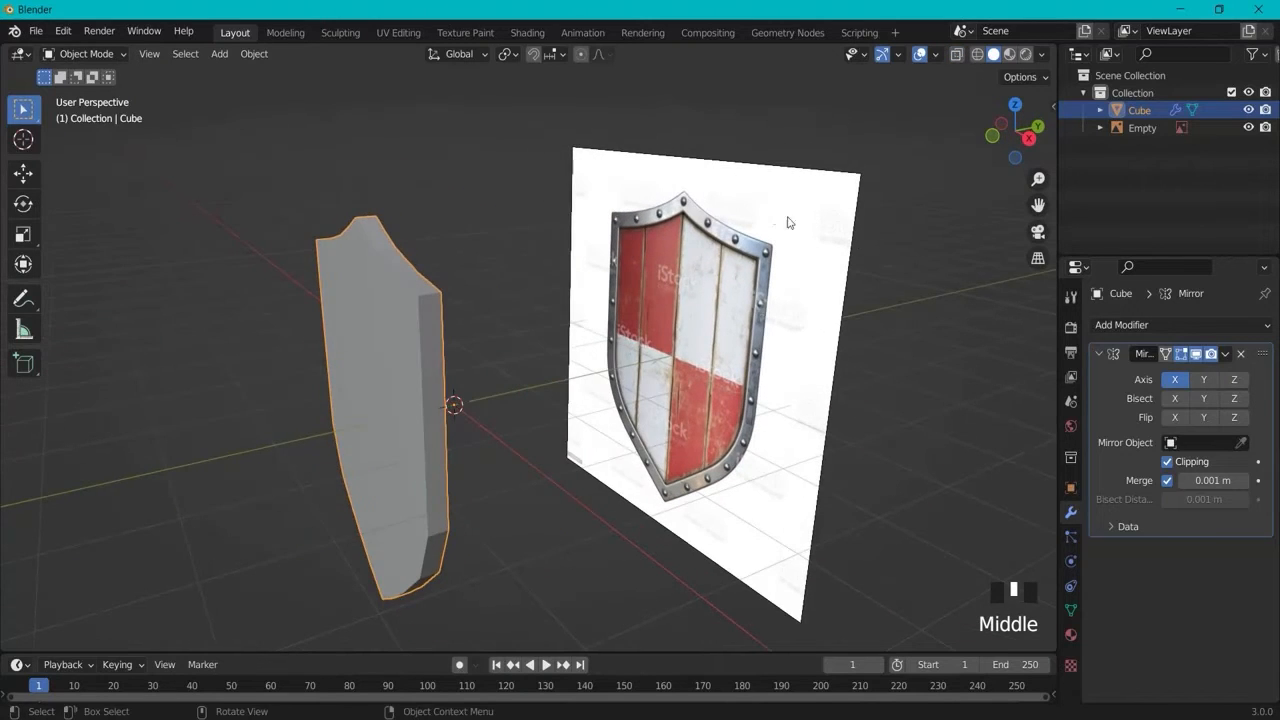
click(617, 191)
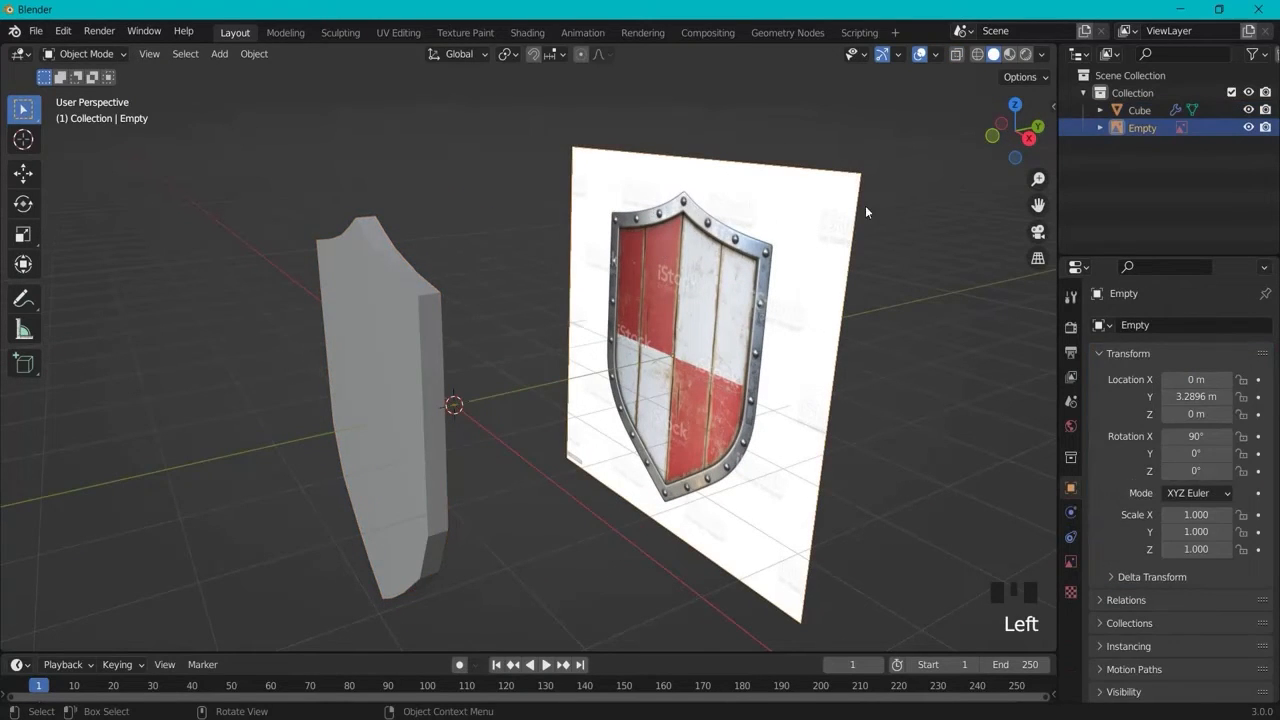
click(1248, 127)
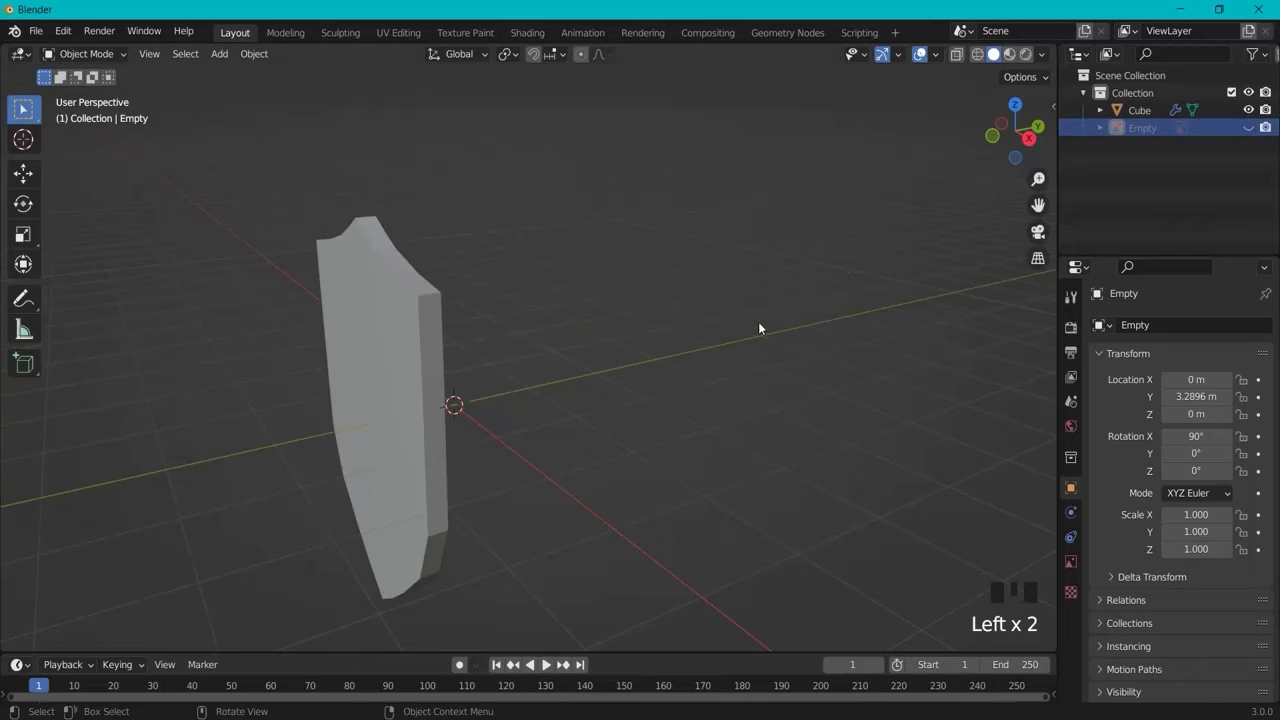
key(alt+h)
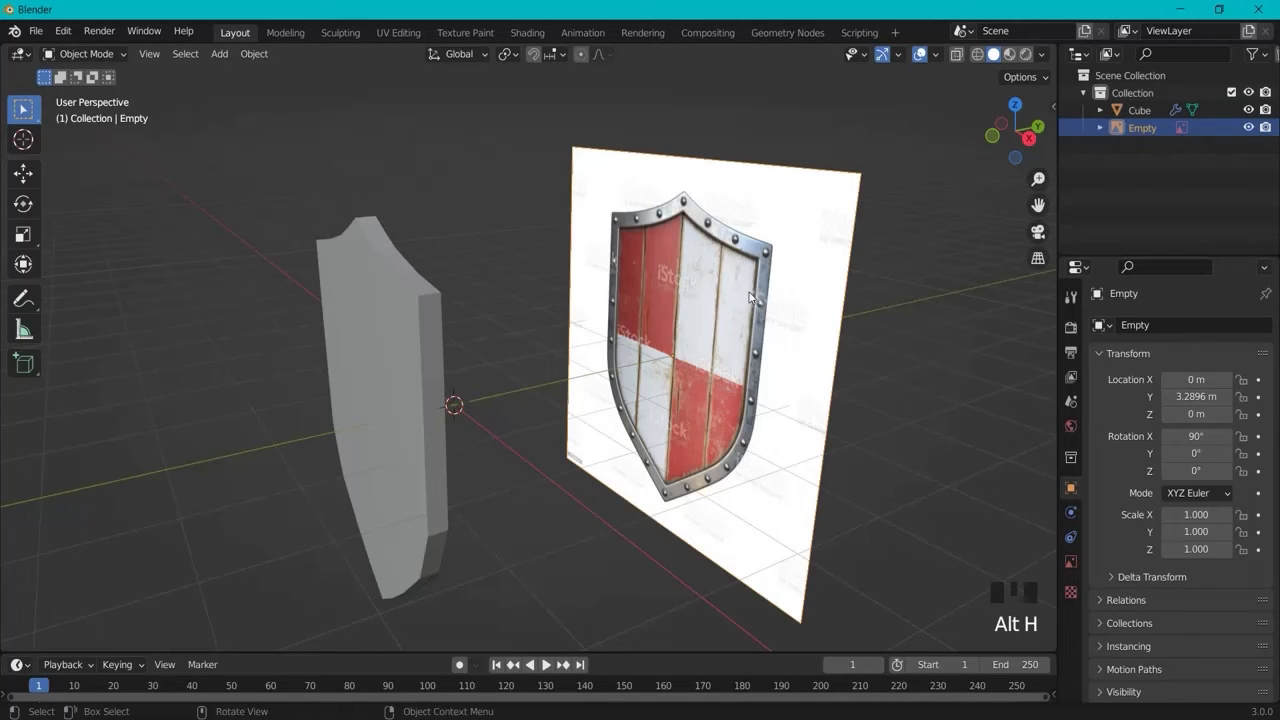
click(1248, 127)
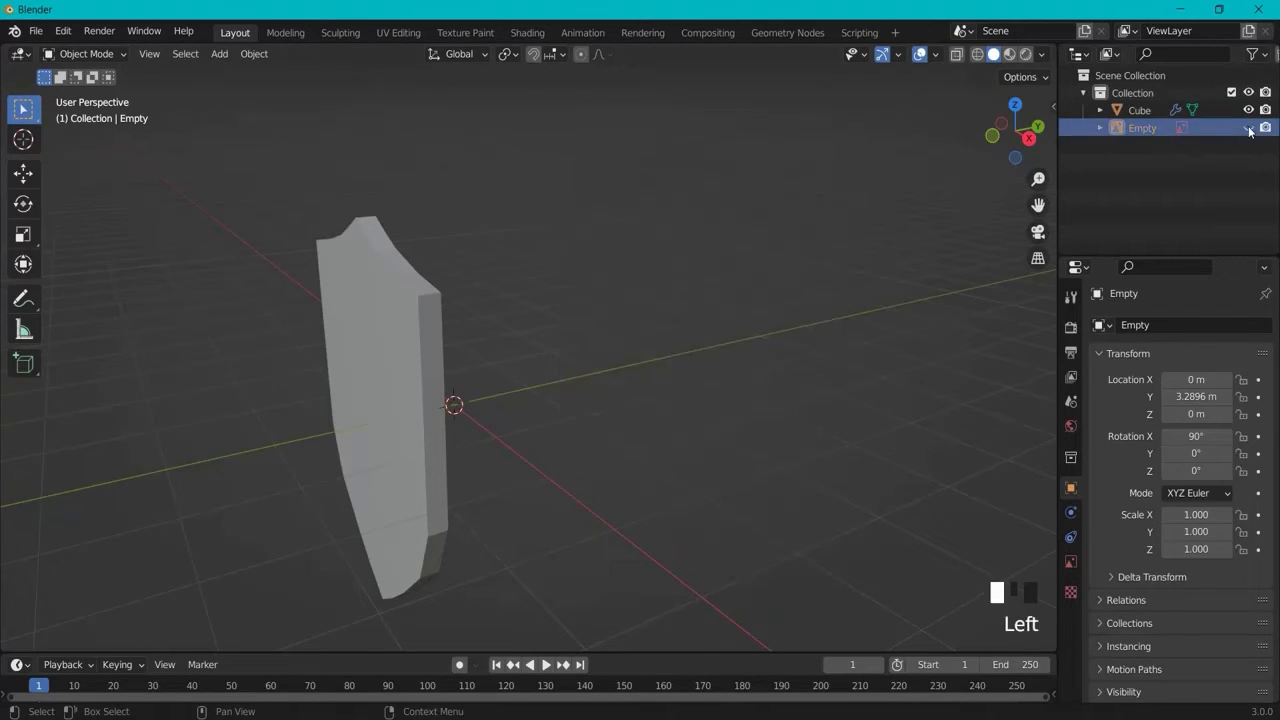
middle_drag(748, 310, 895, 249)
scroll(851, 305, down, 2)
scroll(851, 310, down, 1)
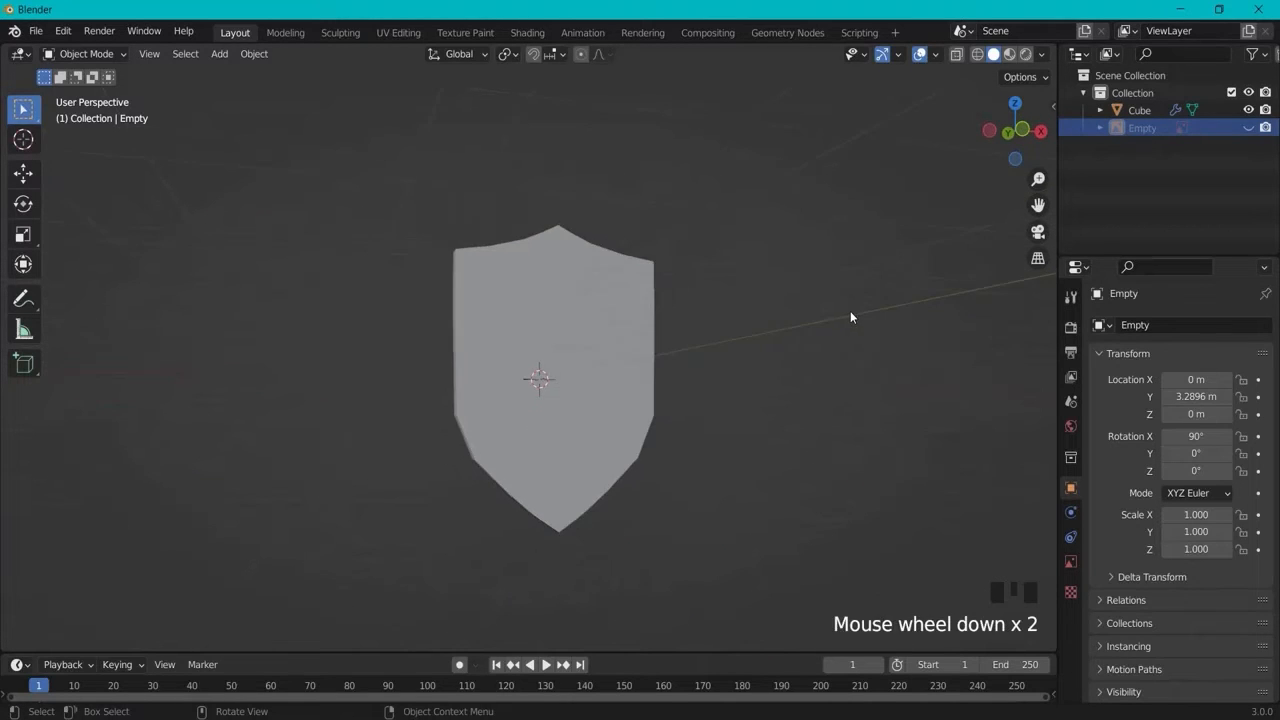
middle_drag(851, 313, 764, 370)
scroll(595, 385, up, 1)
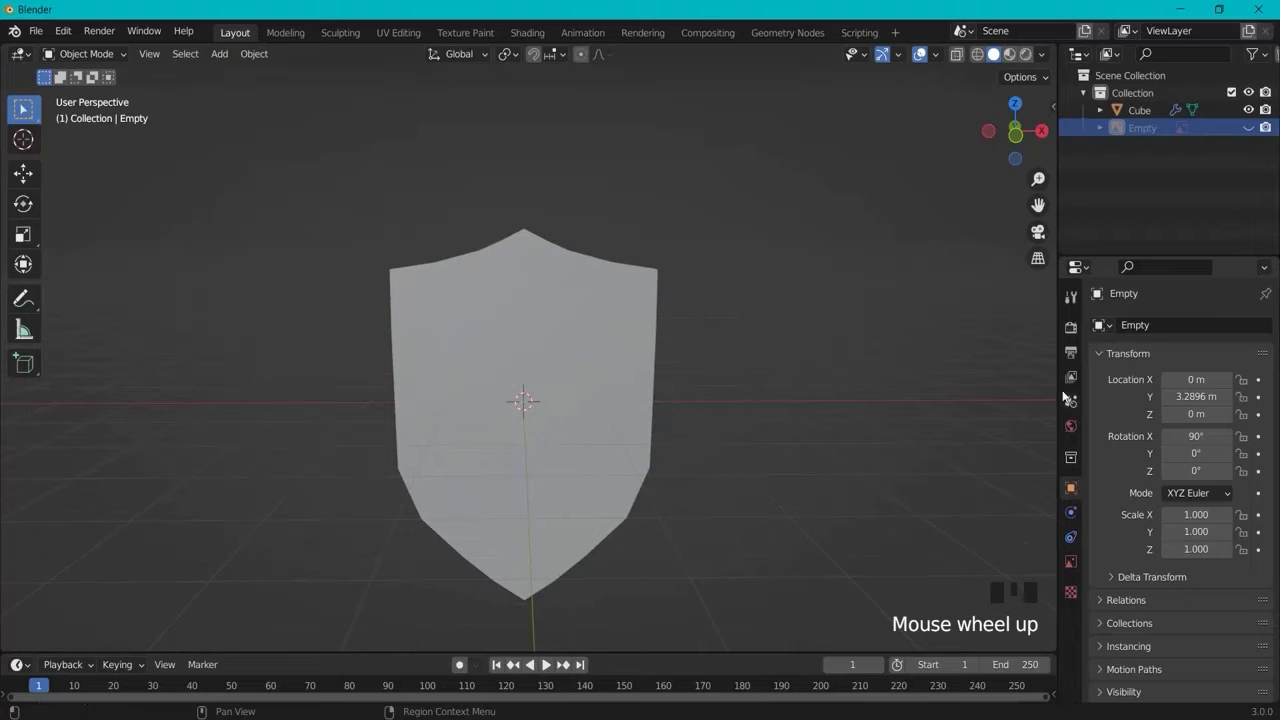
Step: Select the shield and apply its Mirror modifier
click(569, 371)
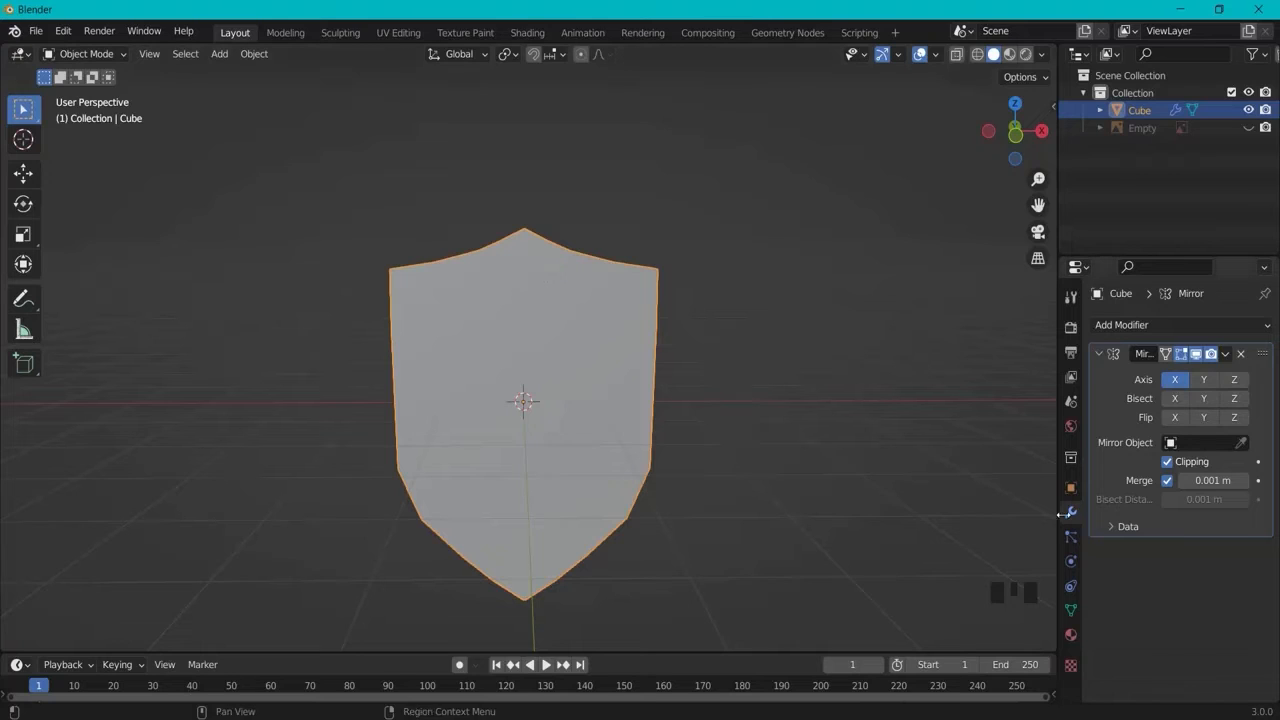
click(1226, 356)
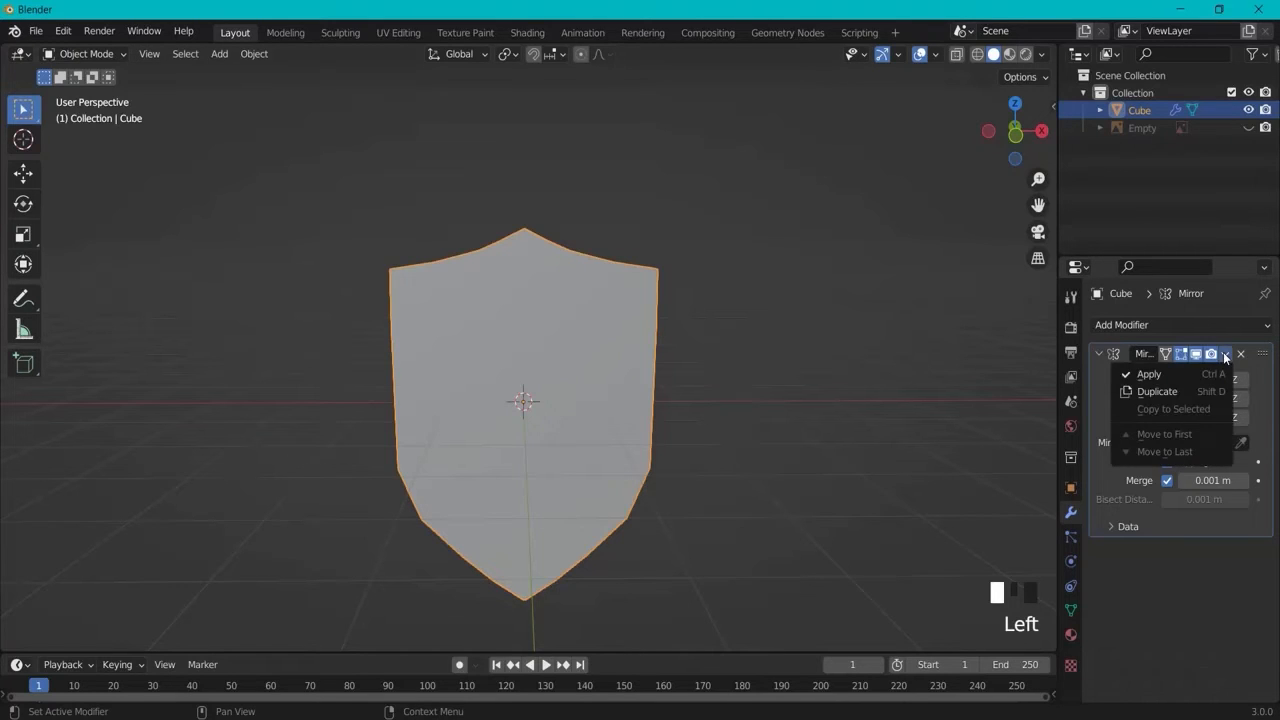
click(1150, 375)
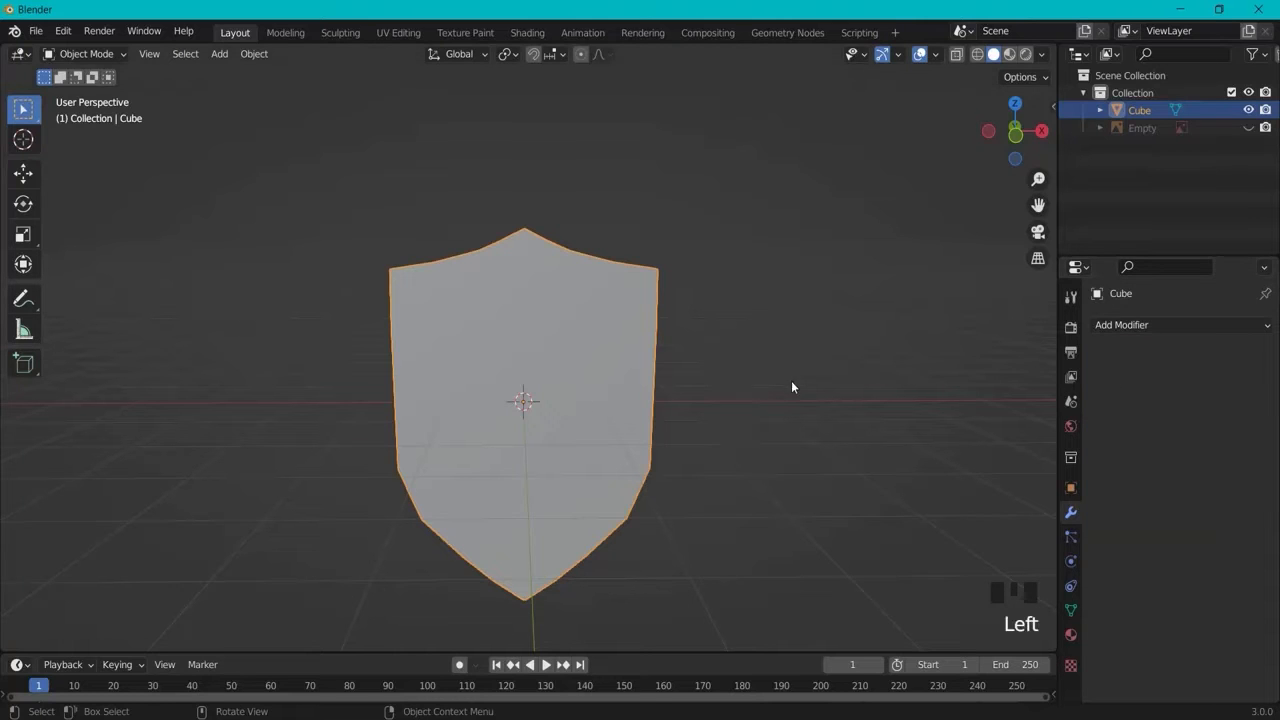
middle_drag(792, 382, 848, 397)
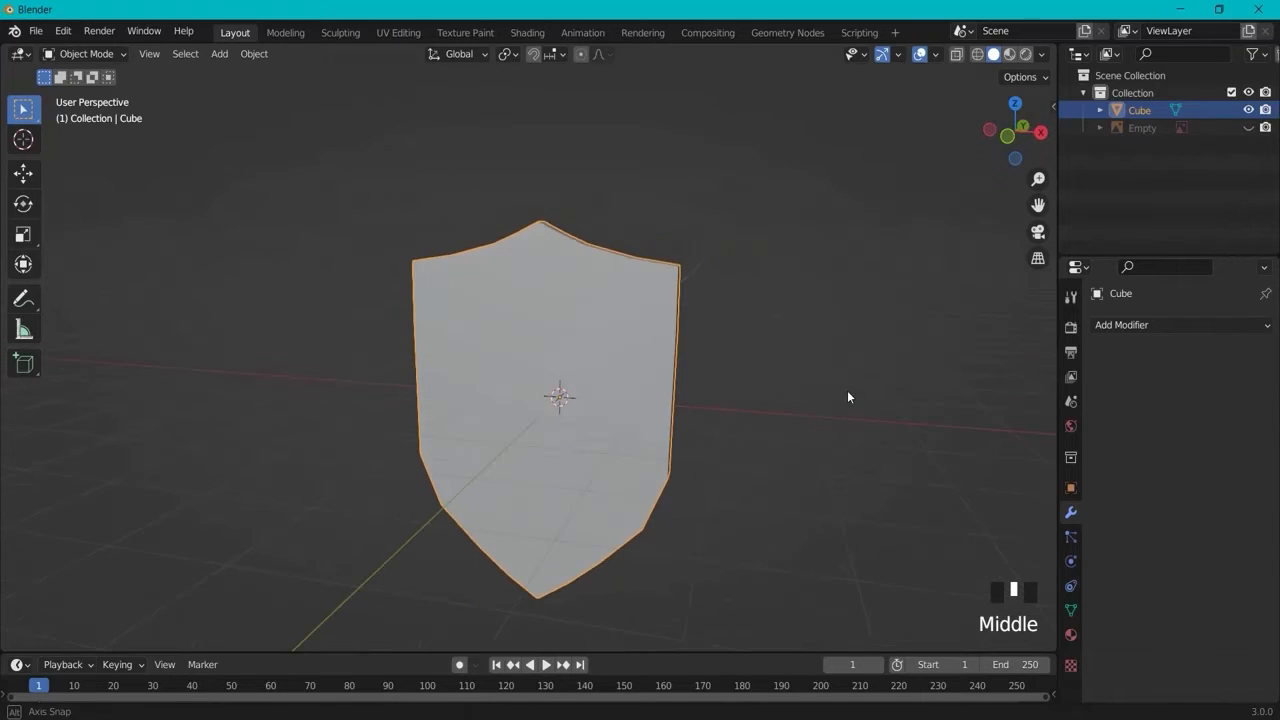
Step: Enter Edit Mode with face selection and select the faces in the right half of the shield's pointed top
shift+middle_drag(769, 400, 840, 368)
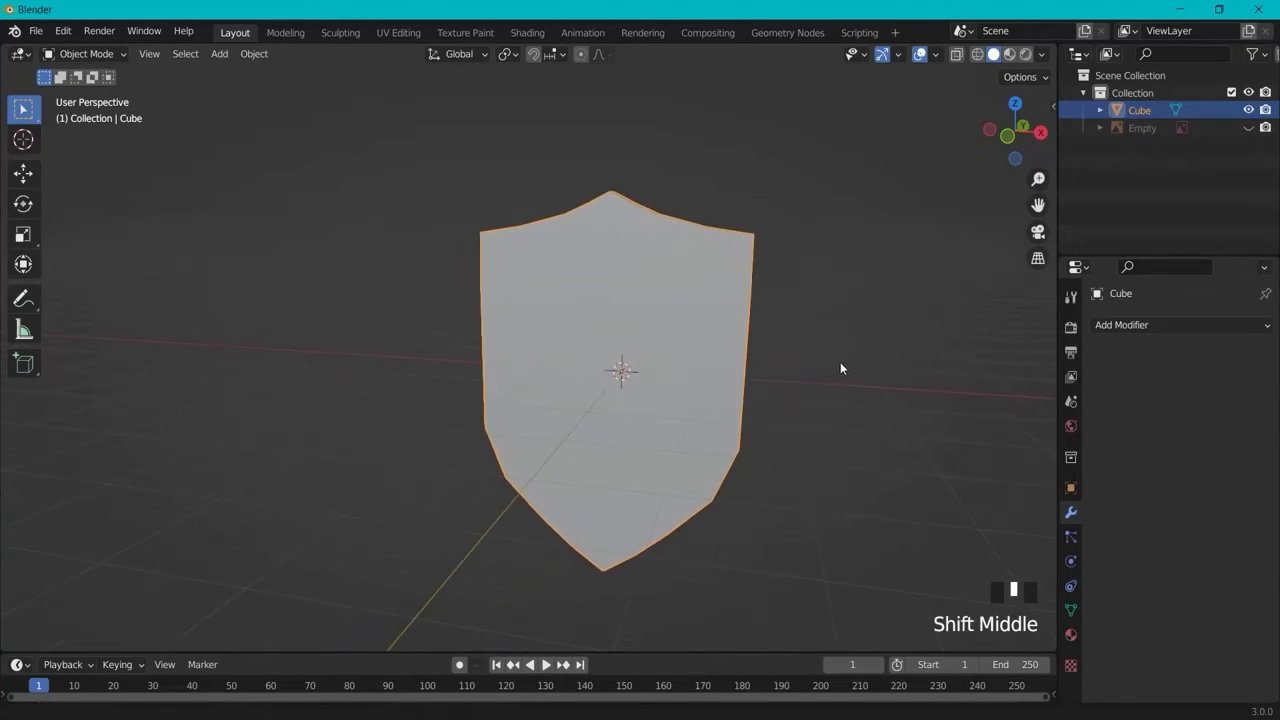
click(67, 53)
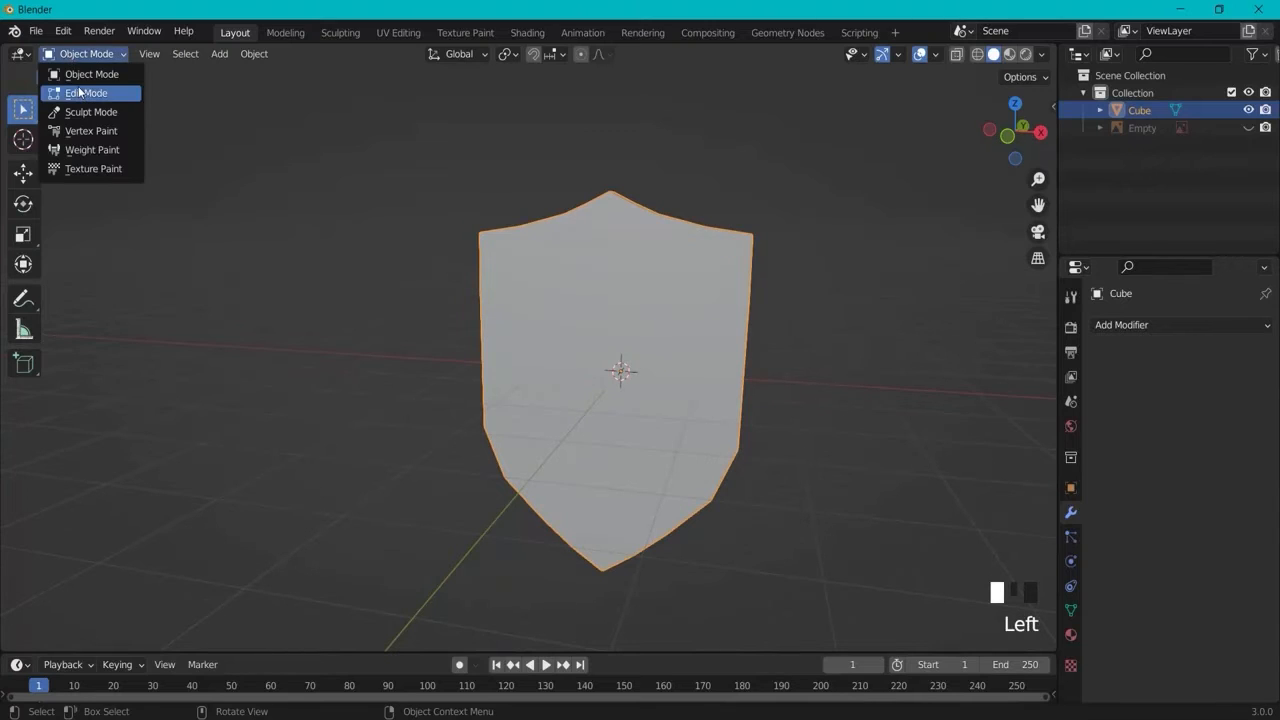
click(80, 92)
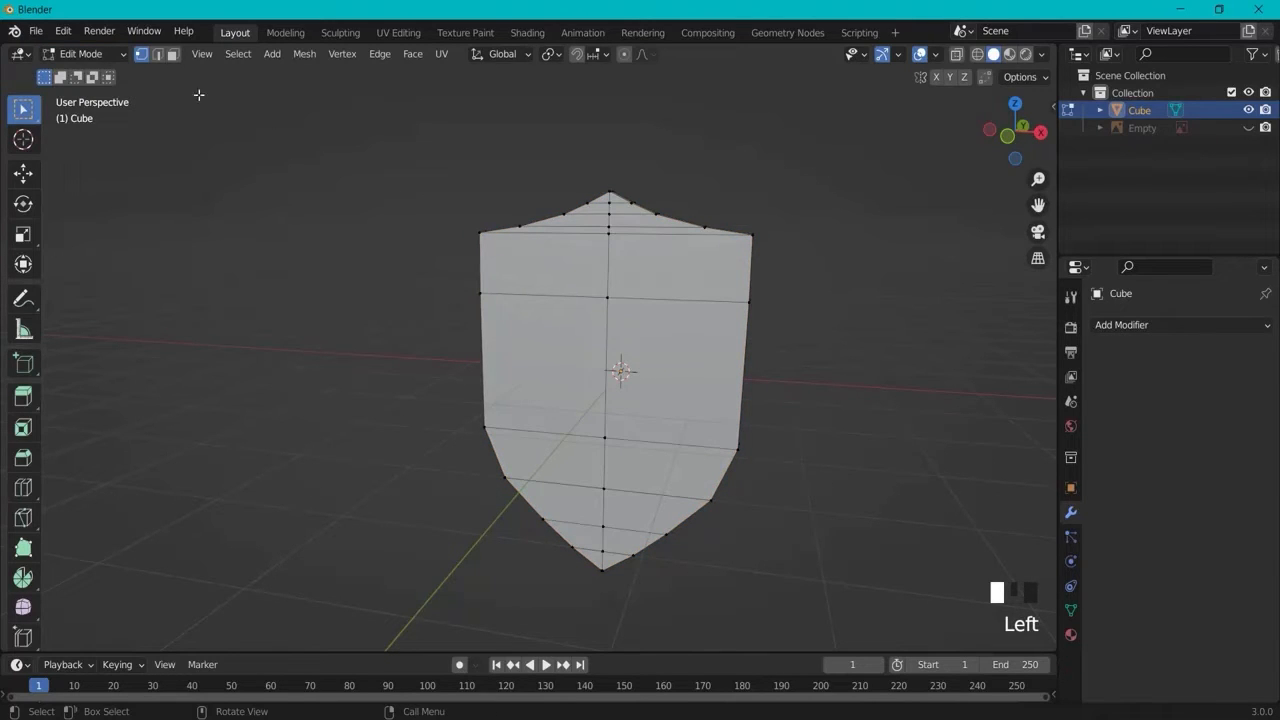
click(172, 54)
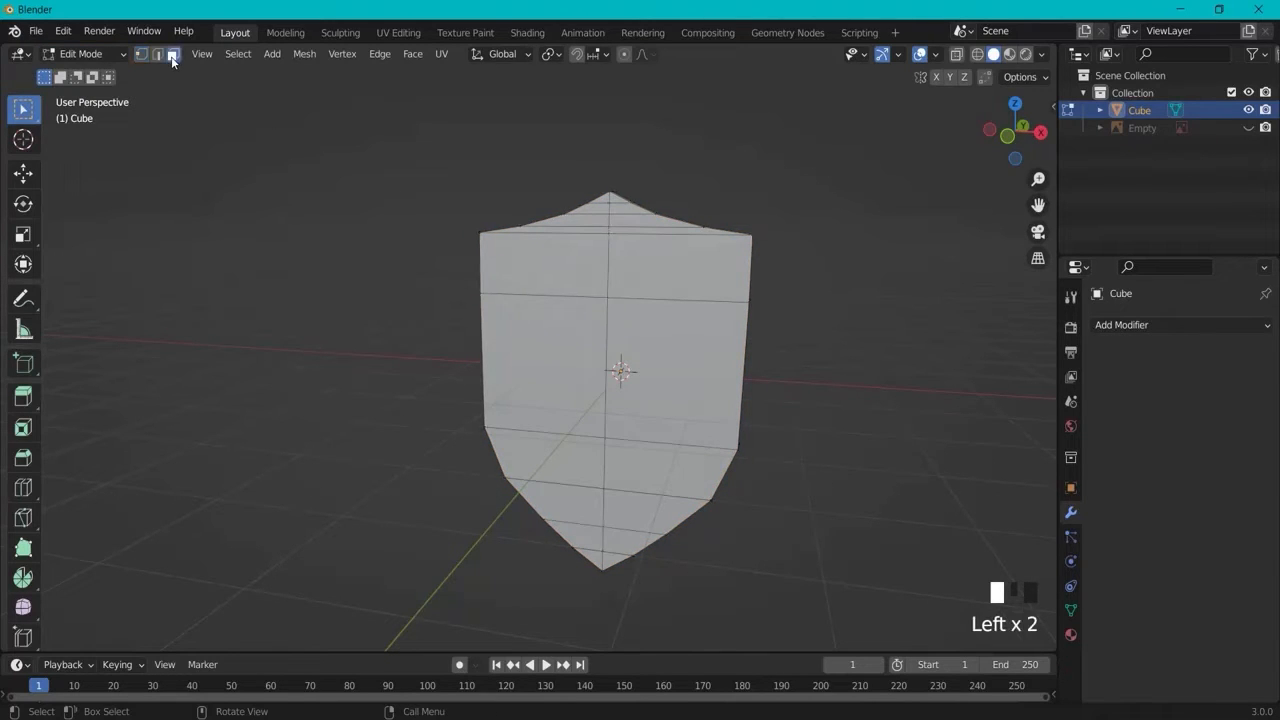
shift+click(614, 198)
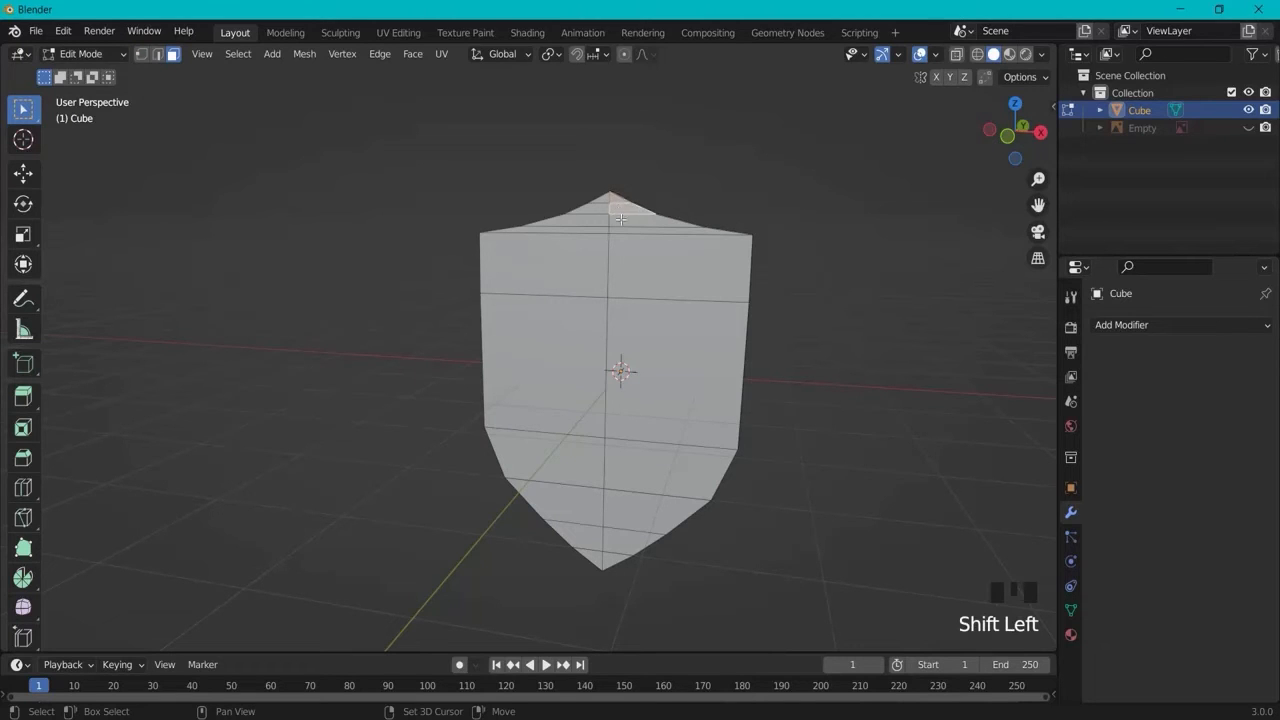
shift+click(621, 220)
shift+click(625, 231)
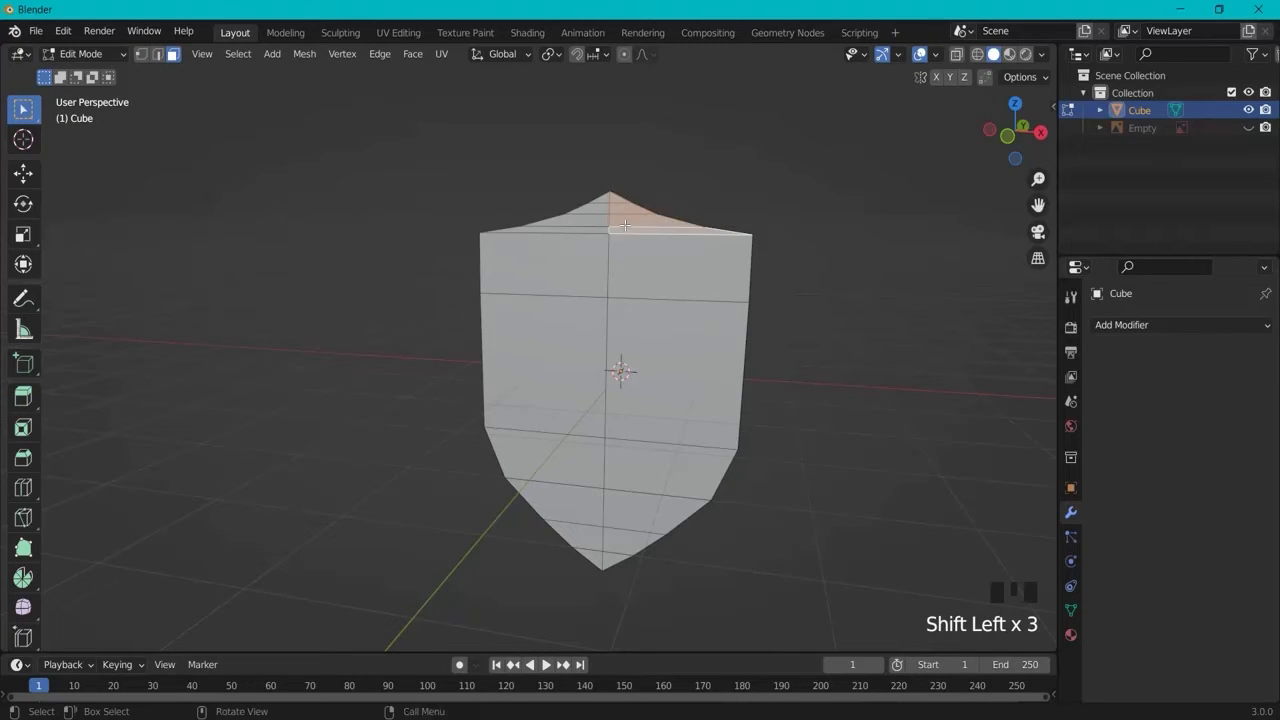
Step: Switch the viewport to Material Preview and set the existing material's base colour to green with H 0.326, S 0.998, V 0.800
click(1070, 637)
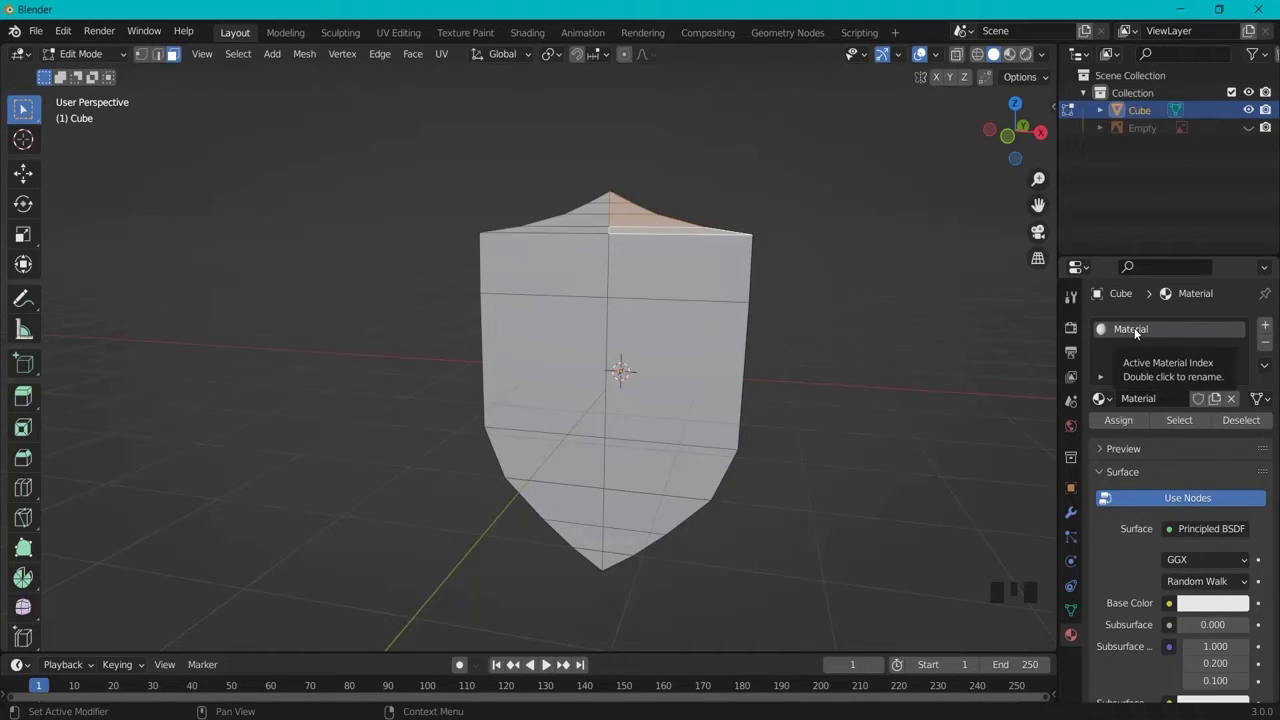
click(1010, 56)
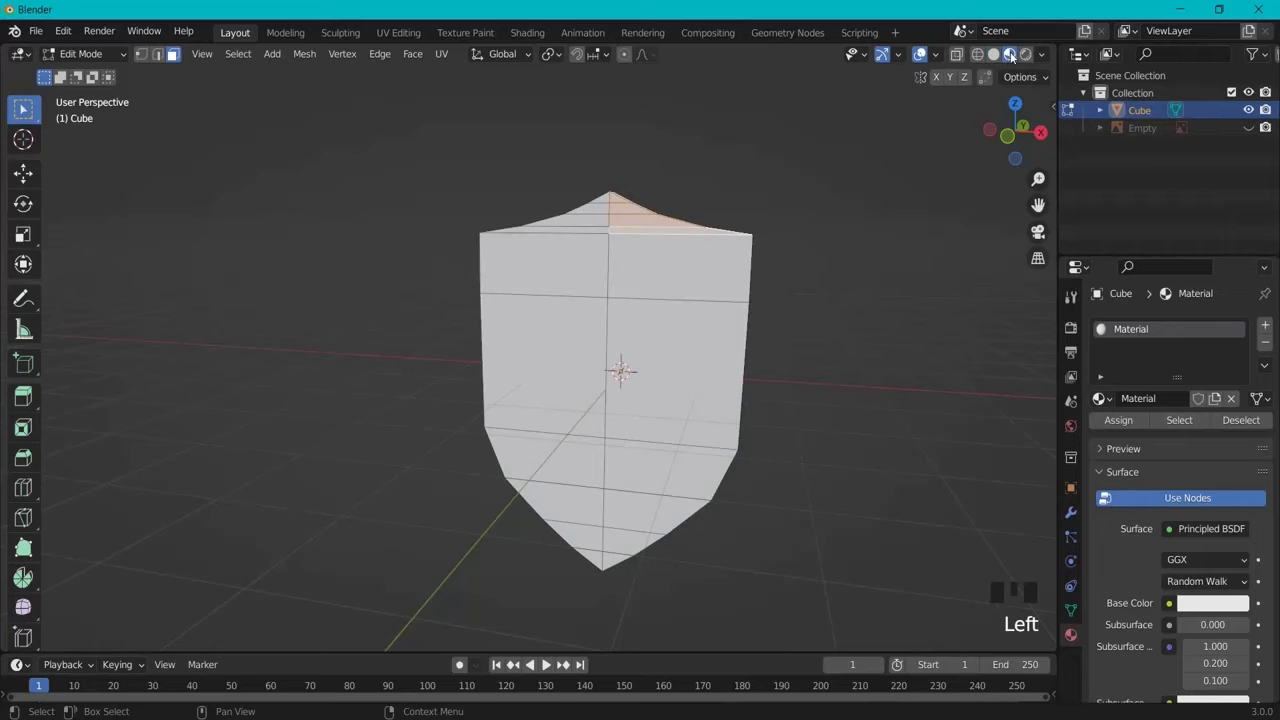
click(1134, 331)
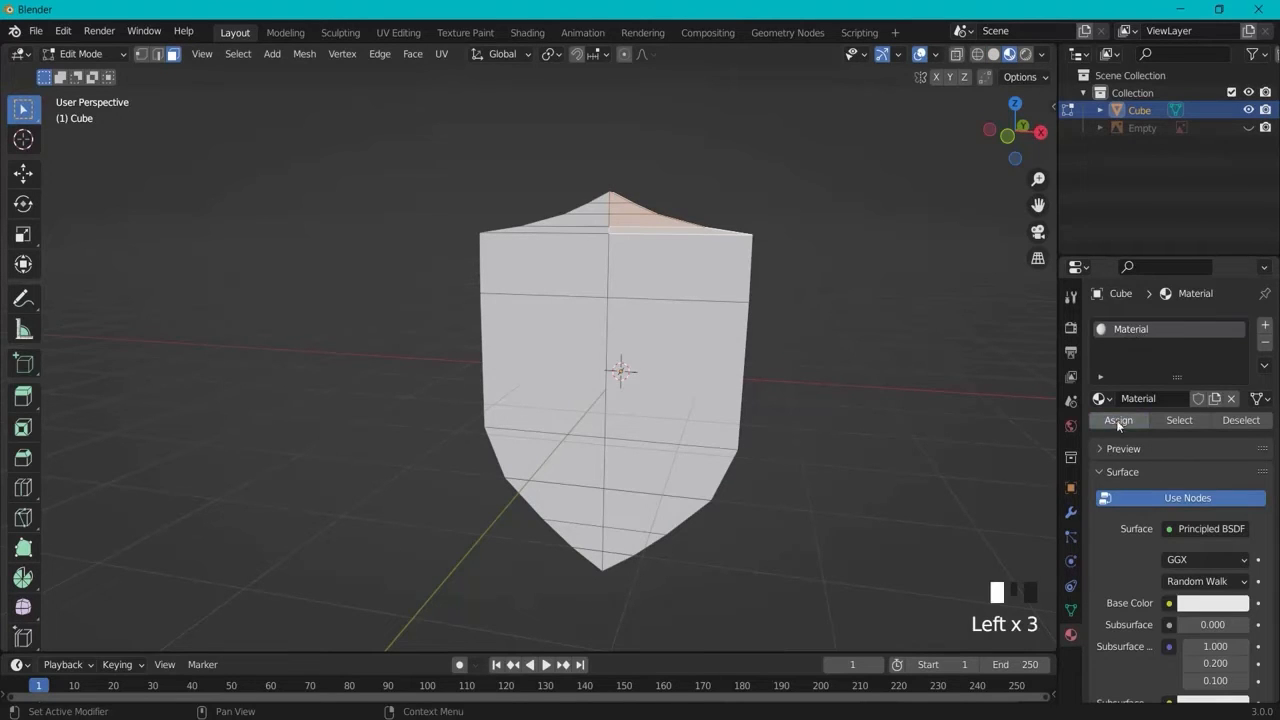
click(1200, 605)
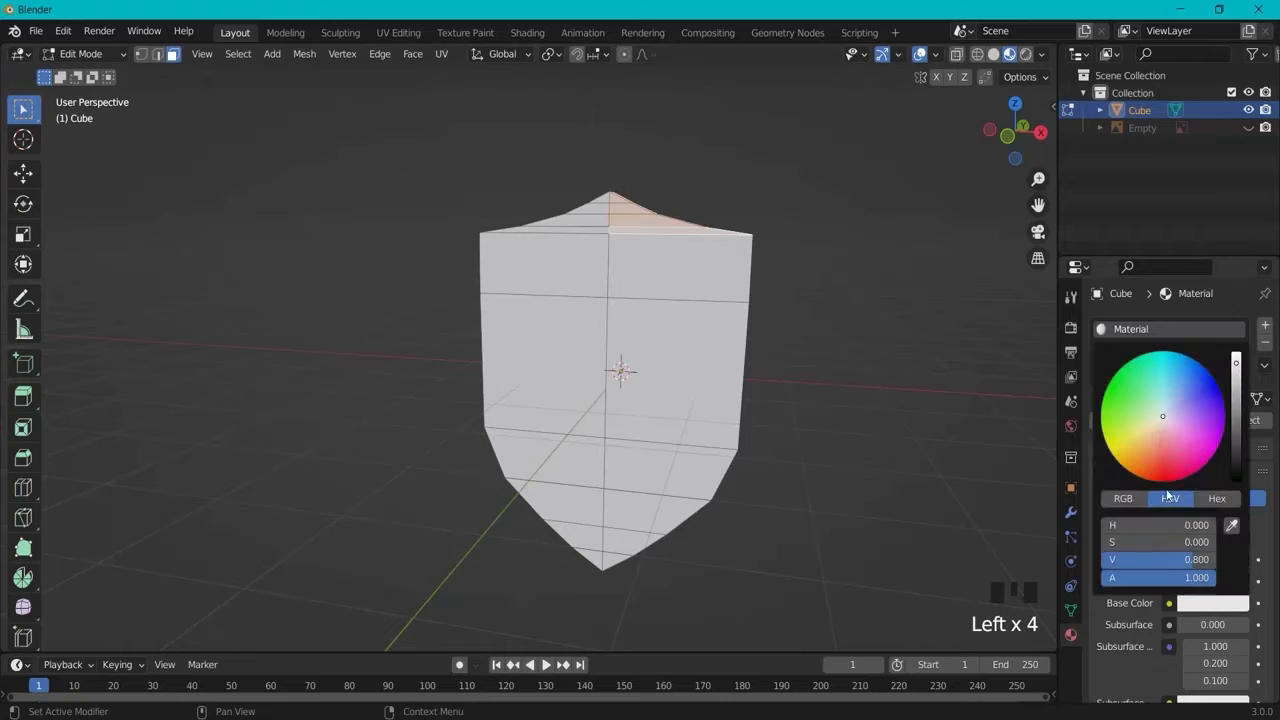
drag(1135, 414, 1106, 402)
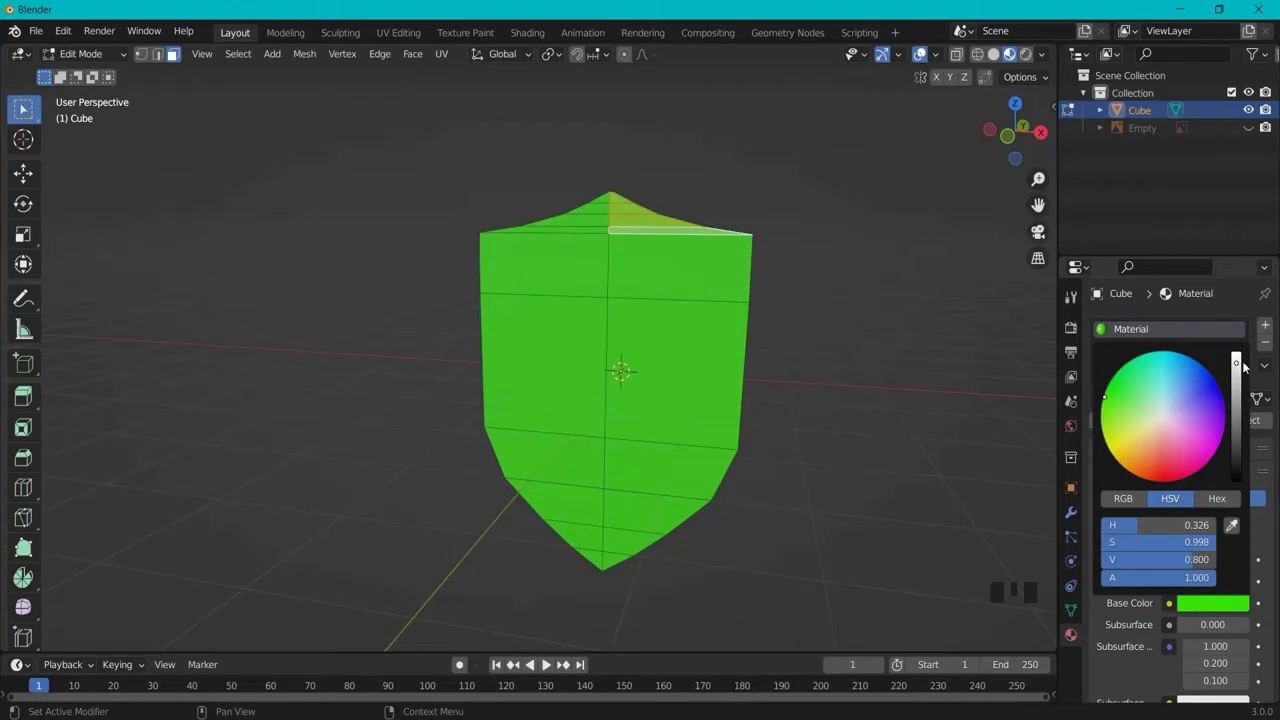
click(638, 268)
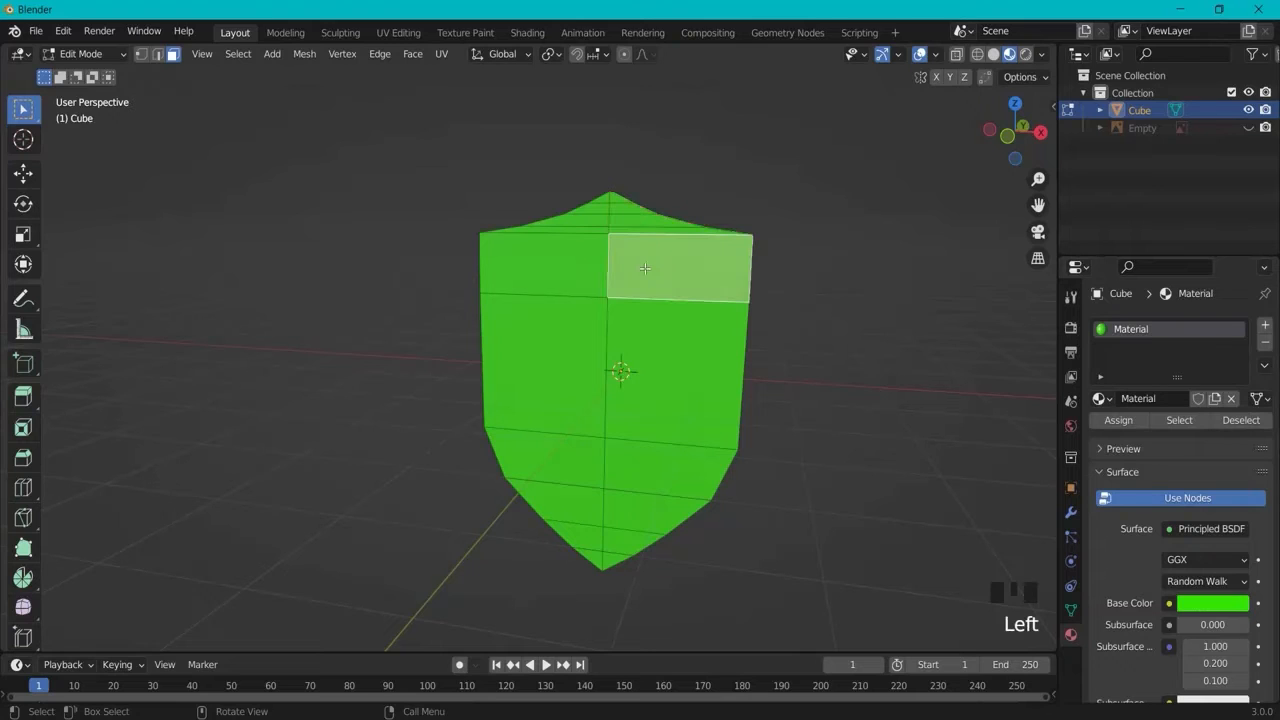
shift+click(628, 365)
shift+click(632, 445)
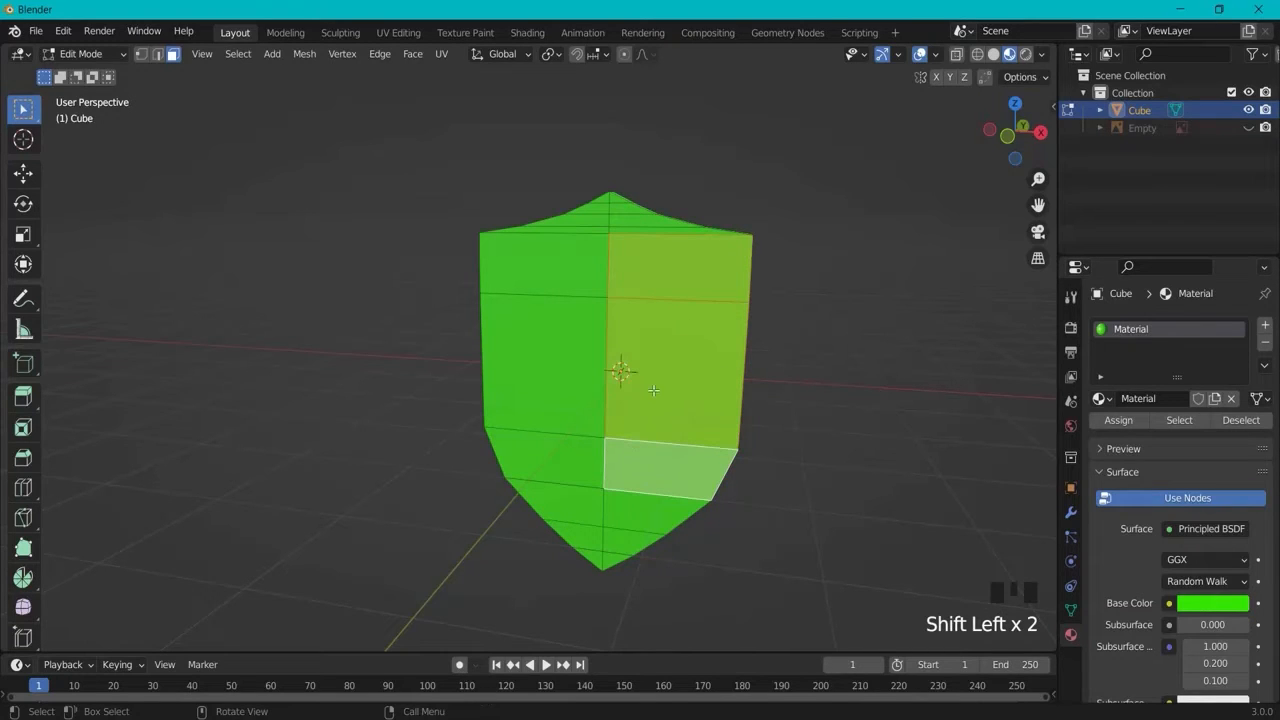
Step: Assign a second new material to the six large middle faces of the front and colour it blue with H 0.667, S 0.995, V 0.800
click(556, 266)
shift+click(551, 340)
shift+click(570, 455)
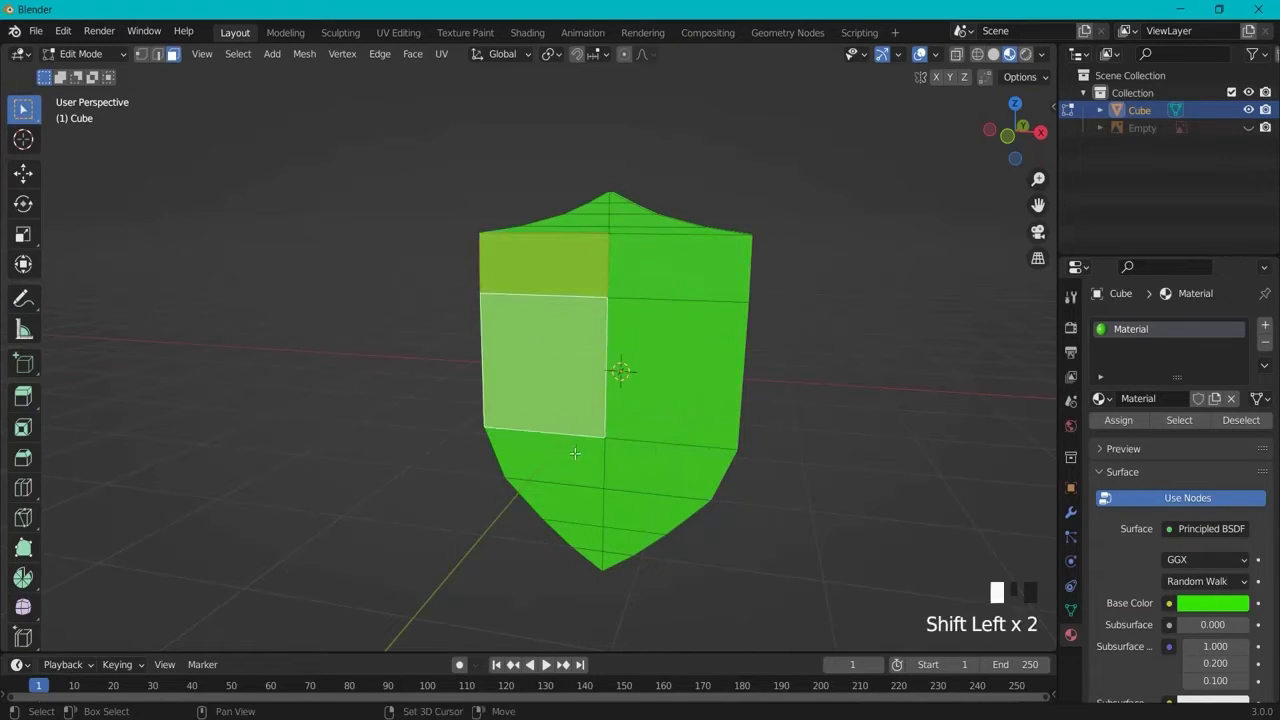
shift+click(665, 468)
shift+click(679, 375)
shift+click(680, 266)
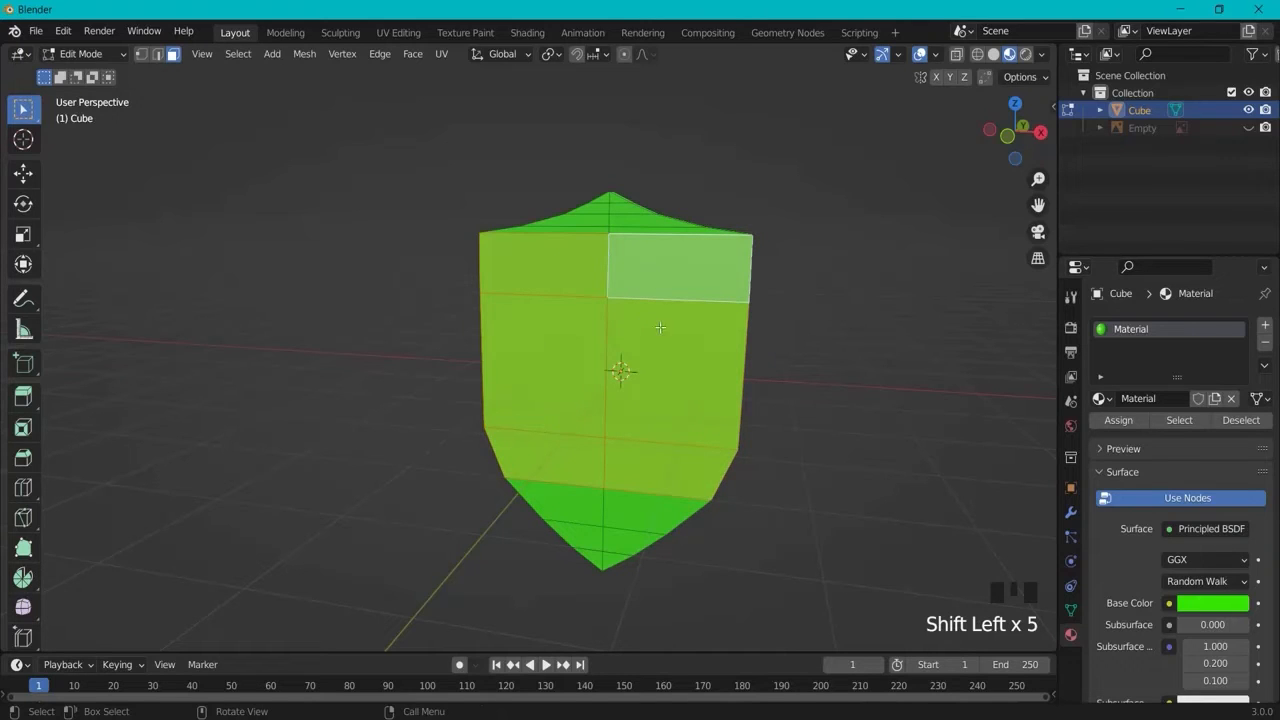
click(1265, 326)
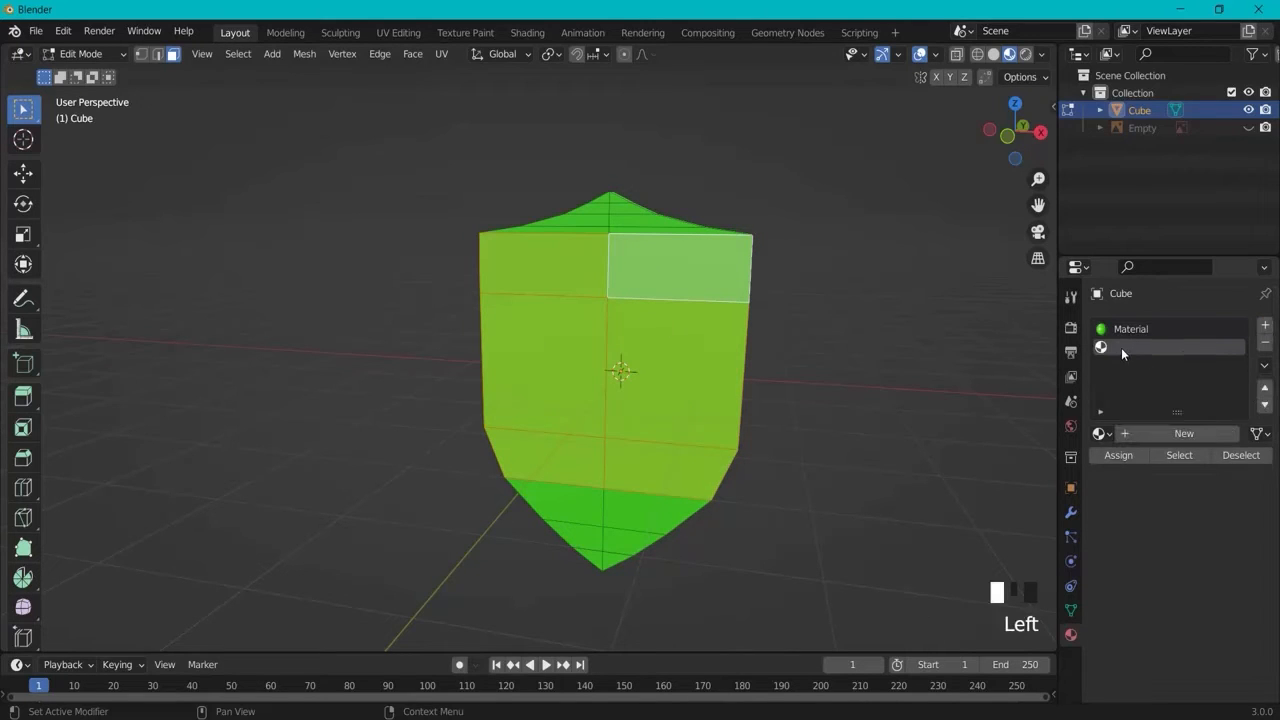
click(1171, 435)
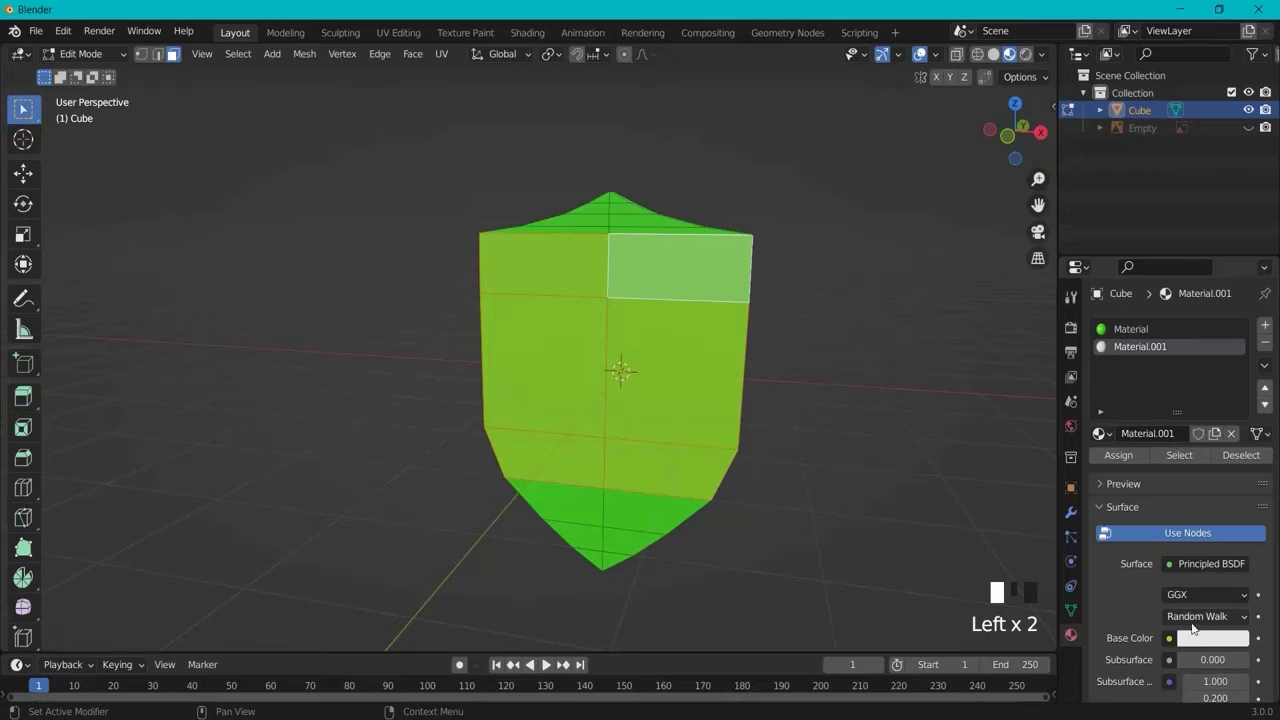
click(1118, 455)
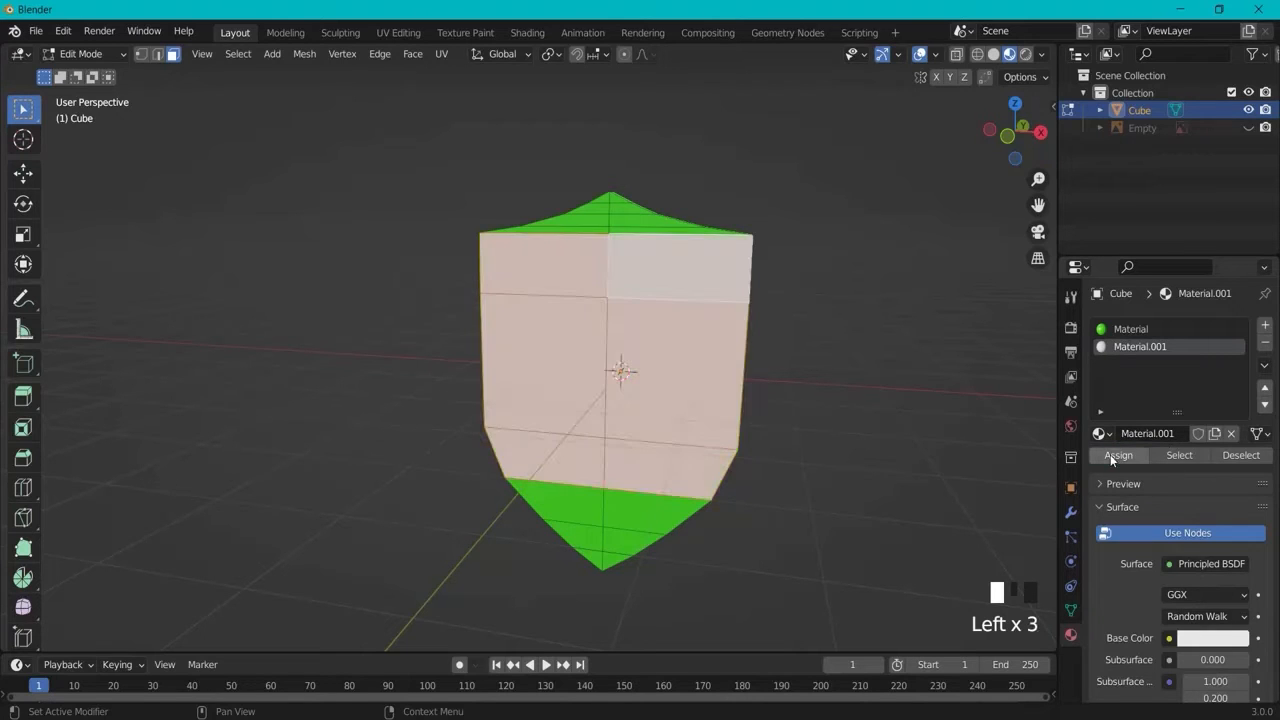
click(1200, 637)
drag(1180, 432, 1216, 426)
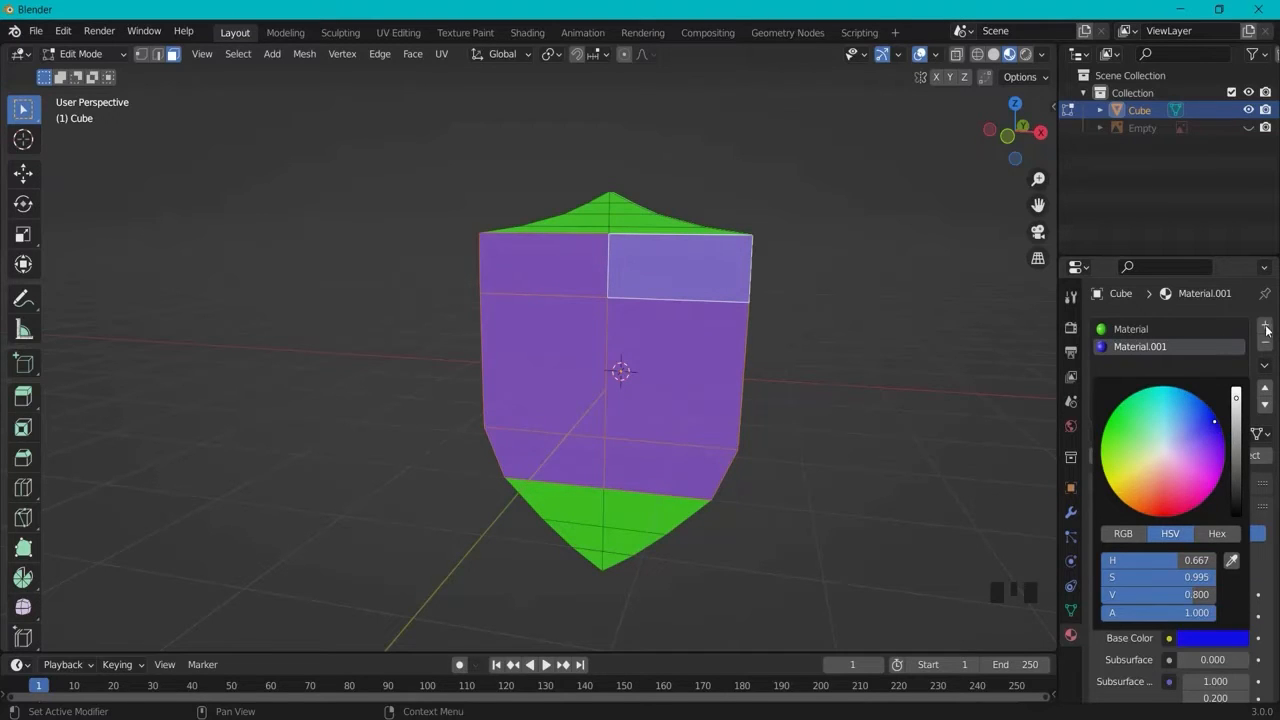
Step: Select the six front faces of the shield's lower tip and assign them a third new material with a red base colour
click(574, 508)
shift+click(636, 512)
shift+click(626, 539)
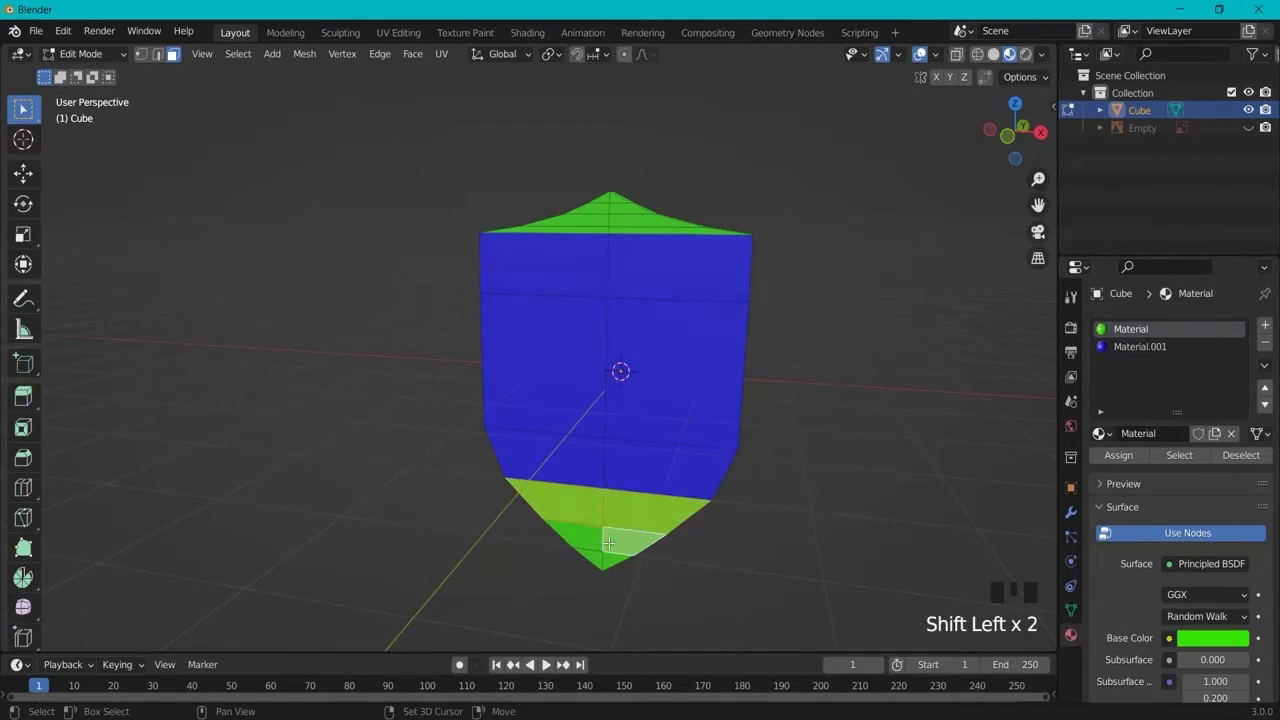
shift+click(585, 537)
shift+click(593, 555)
shift+click(610, 558)
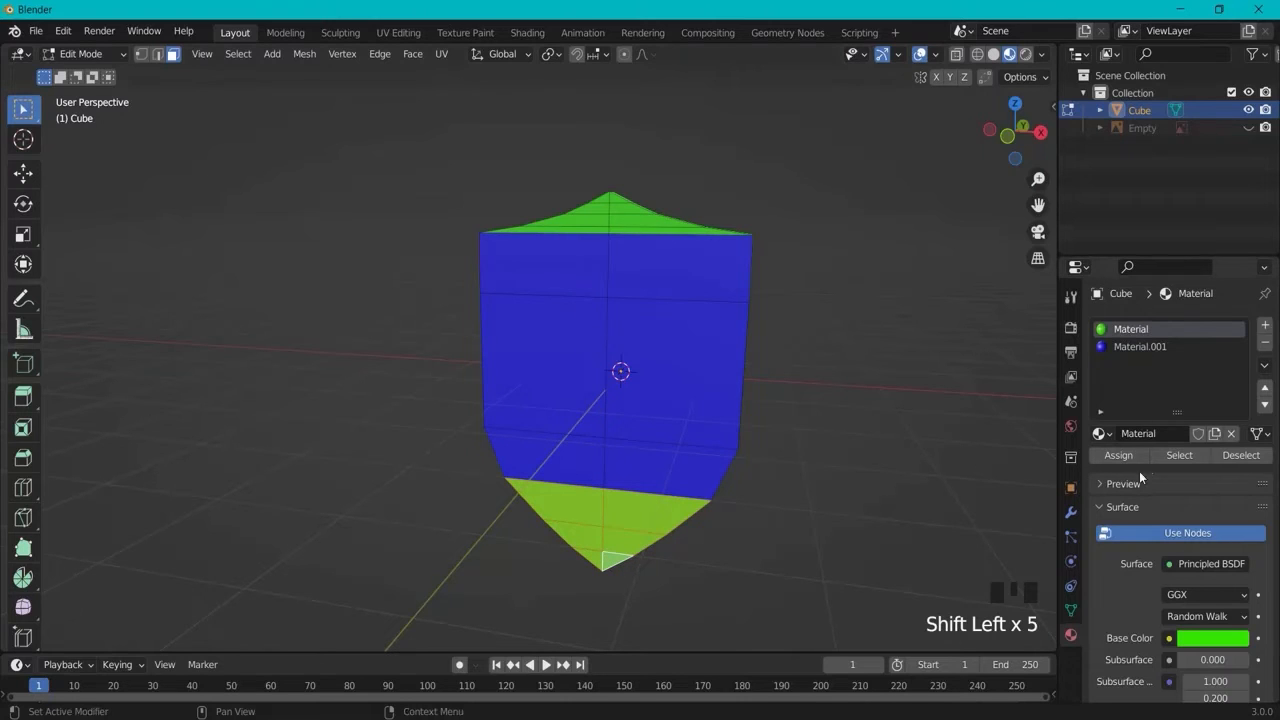
click(1265, 326)
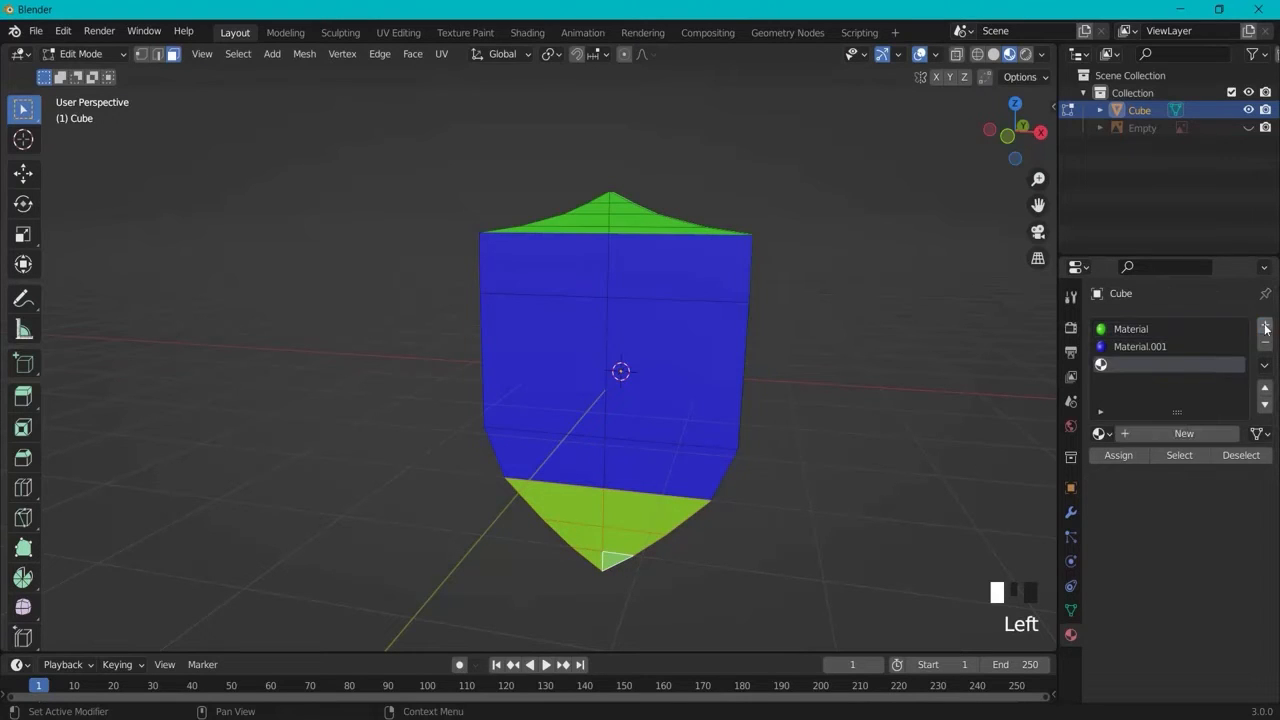
click(1175, 436)
click(1189, 641)
drag(1164, 457, 1167, 515)
mouse_move(1236, 400)
mouse_down()
mouse_move(1236, 440)
mouse_move(1236, 389)
mouse_move(1236, 408)
mouse_up()
click(1118, 455)
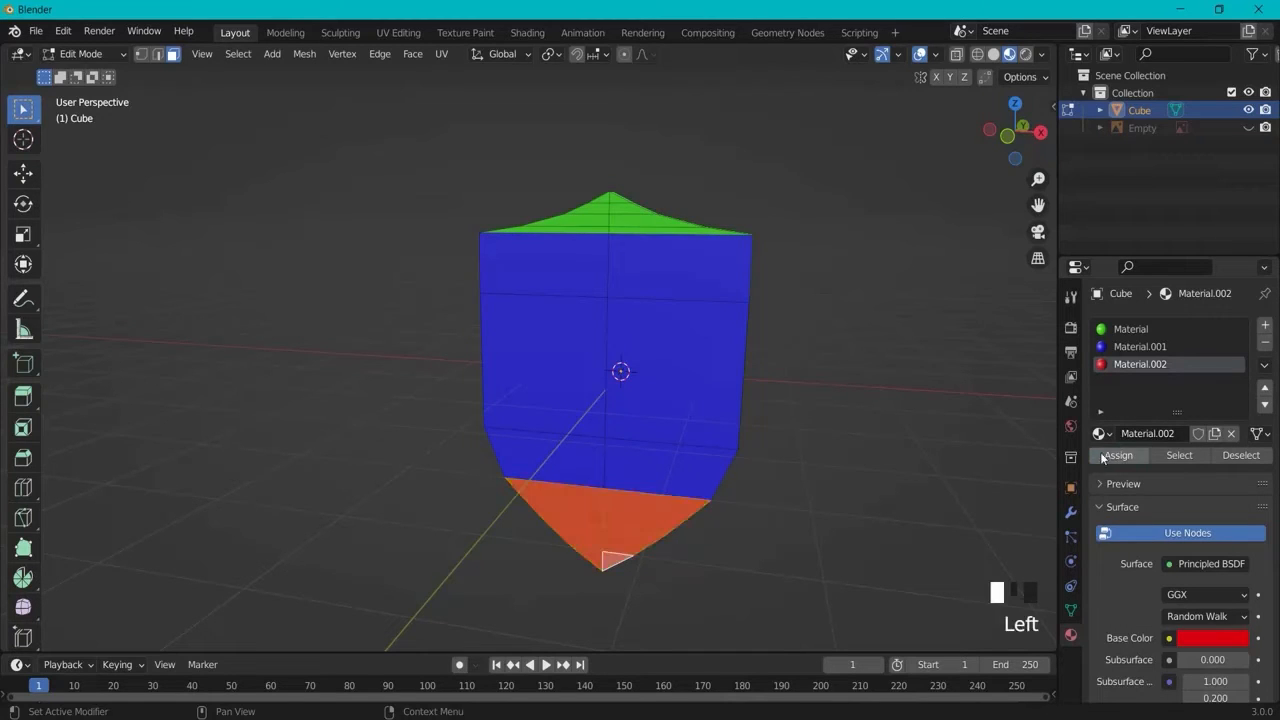
Step: Deselect the faces, return the shield to Object Mode and remove all three of its materials
click(686, 543)
middle_drag(686, 543, 671, 288)
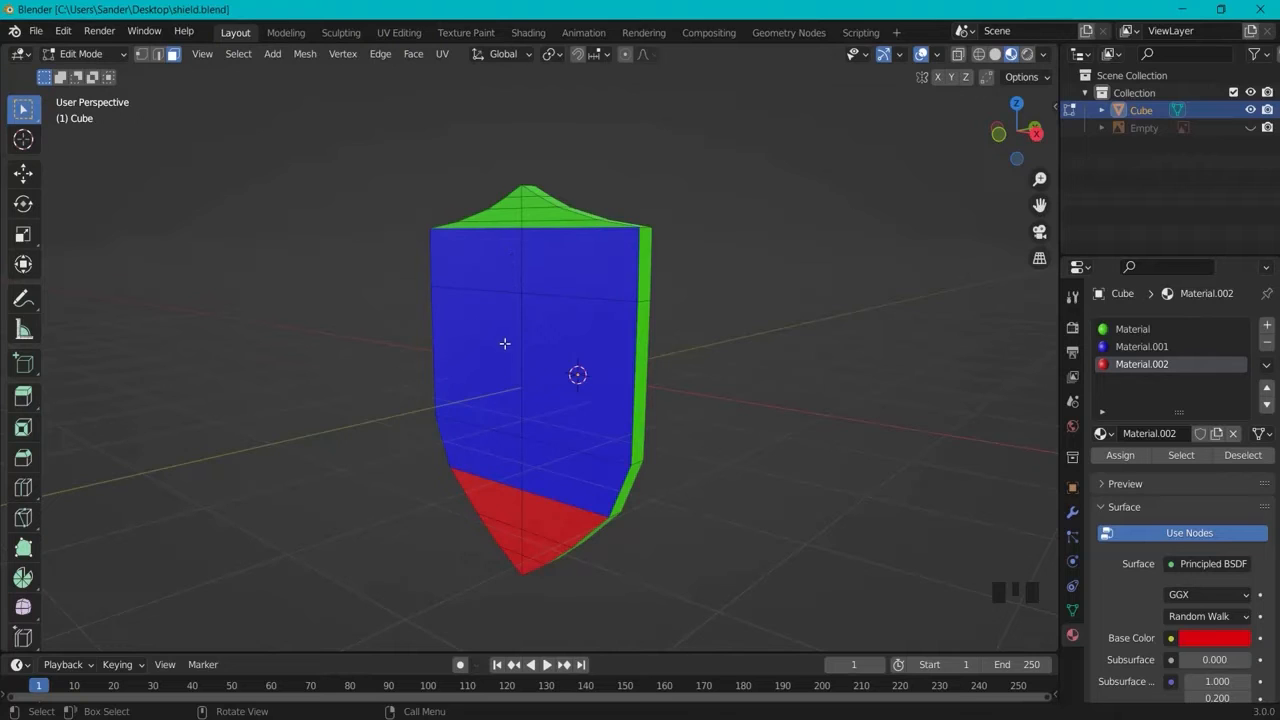
click(81, 53)
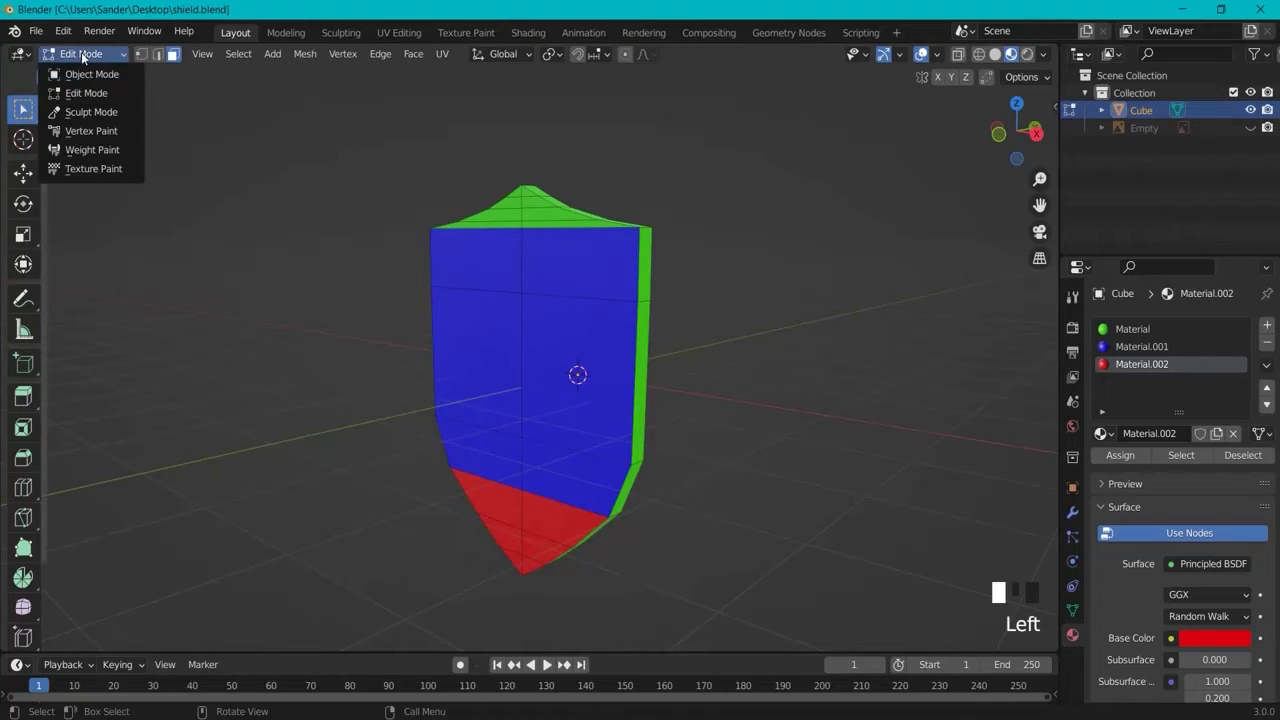
click(64, 75)
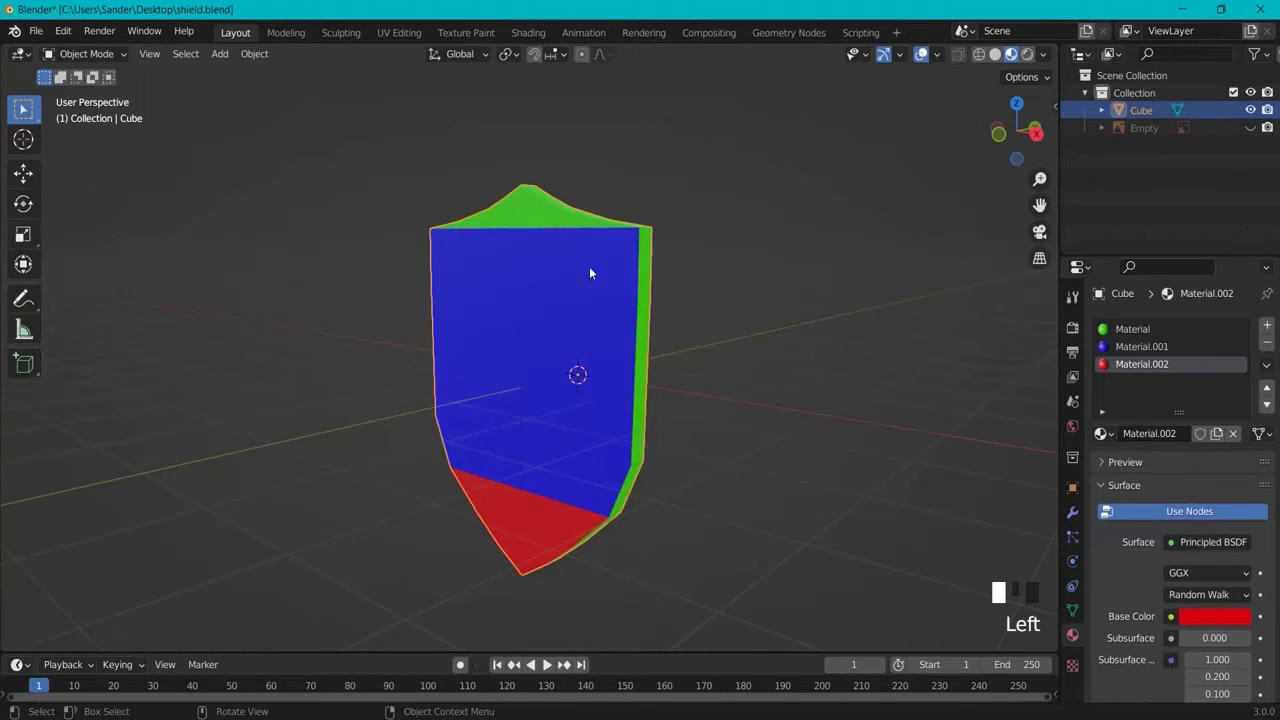
click(1268, 344)
click(1268, 344)
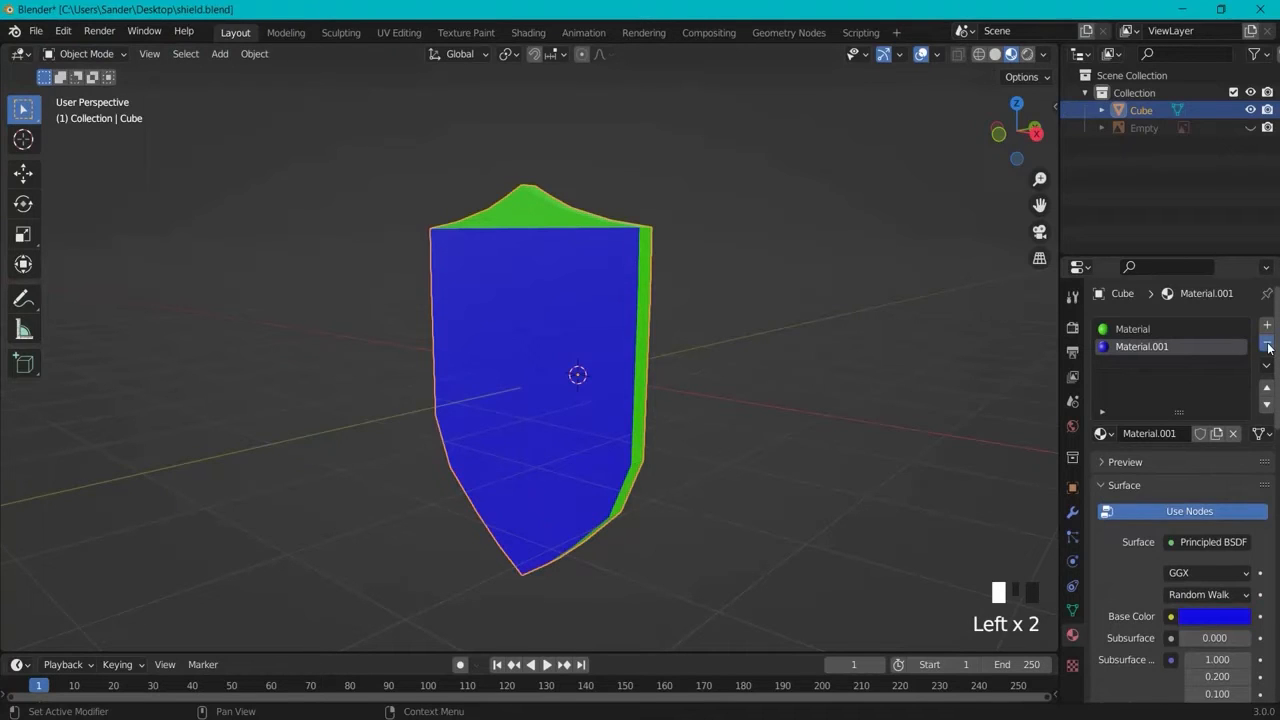
click(1268, 344)
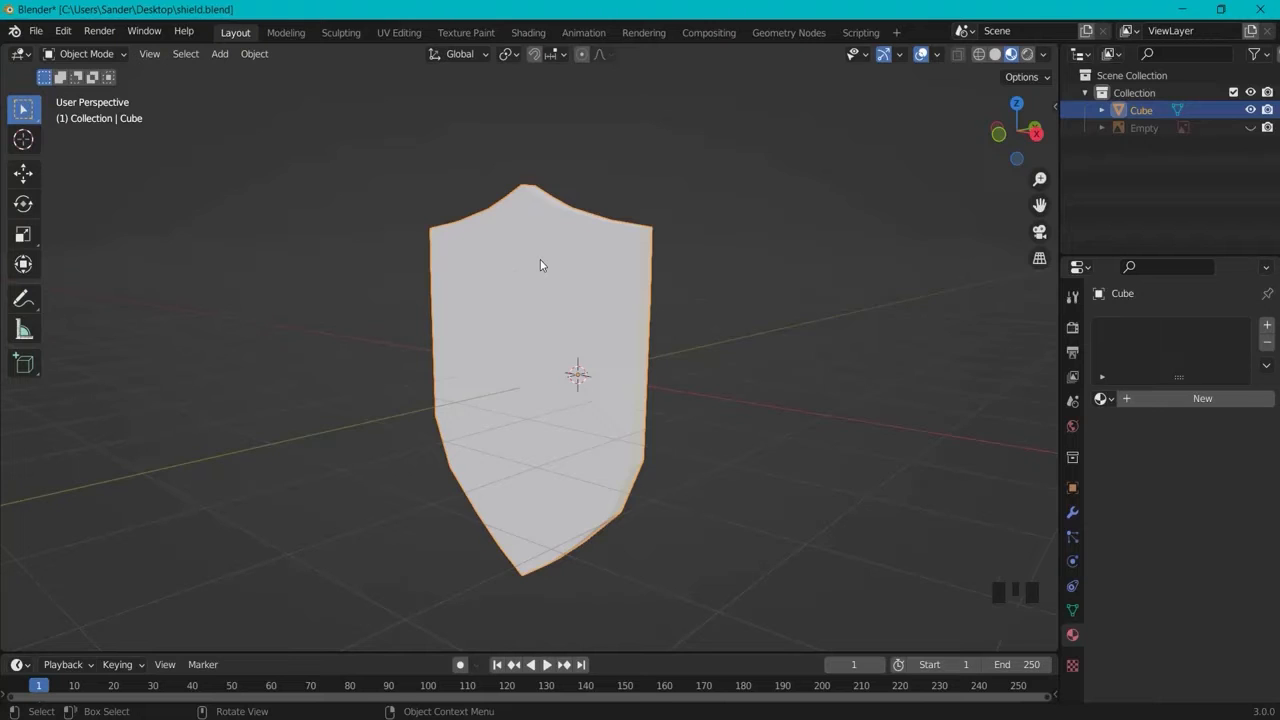
Step: Put the shield back in Edit Mode, switch to the UV Editing workspace and select the whole mesh
click(62, 54)
click(78, 88)
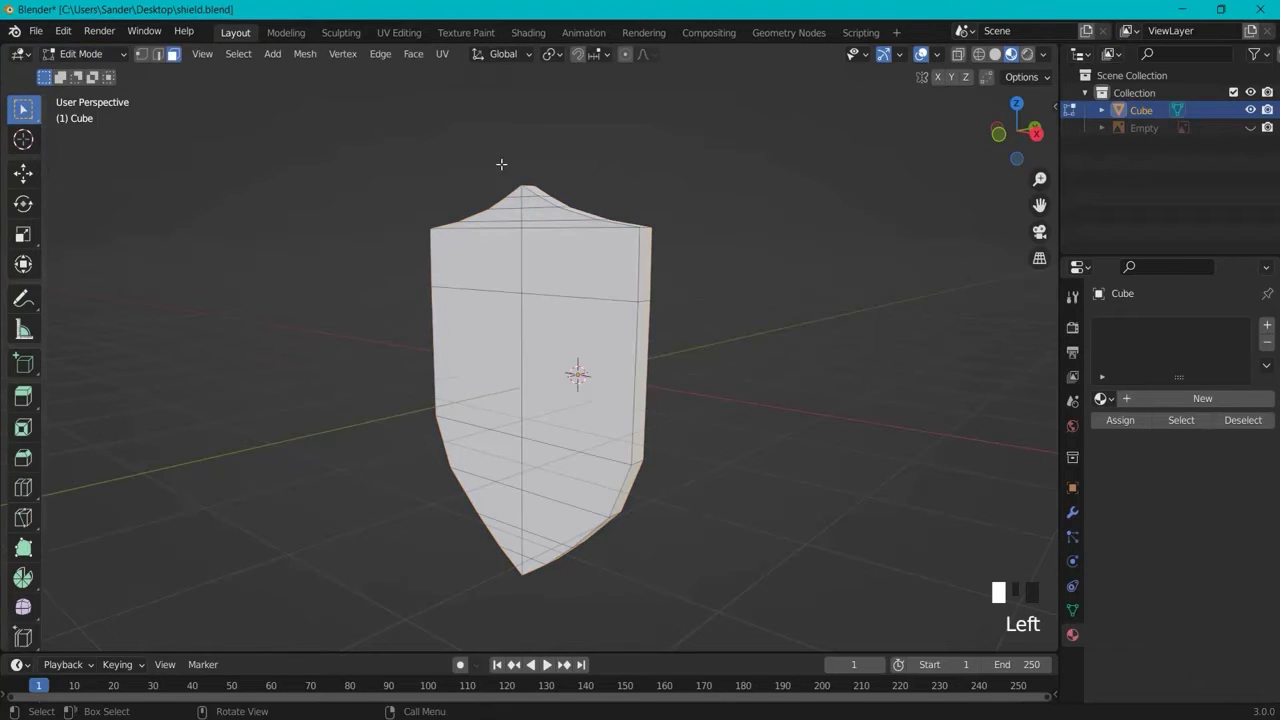
click(390, 33)
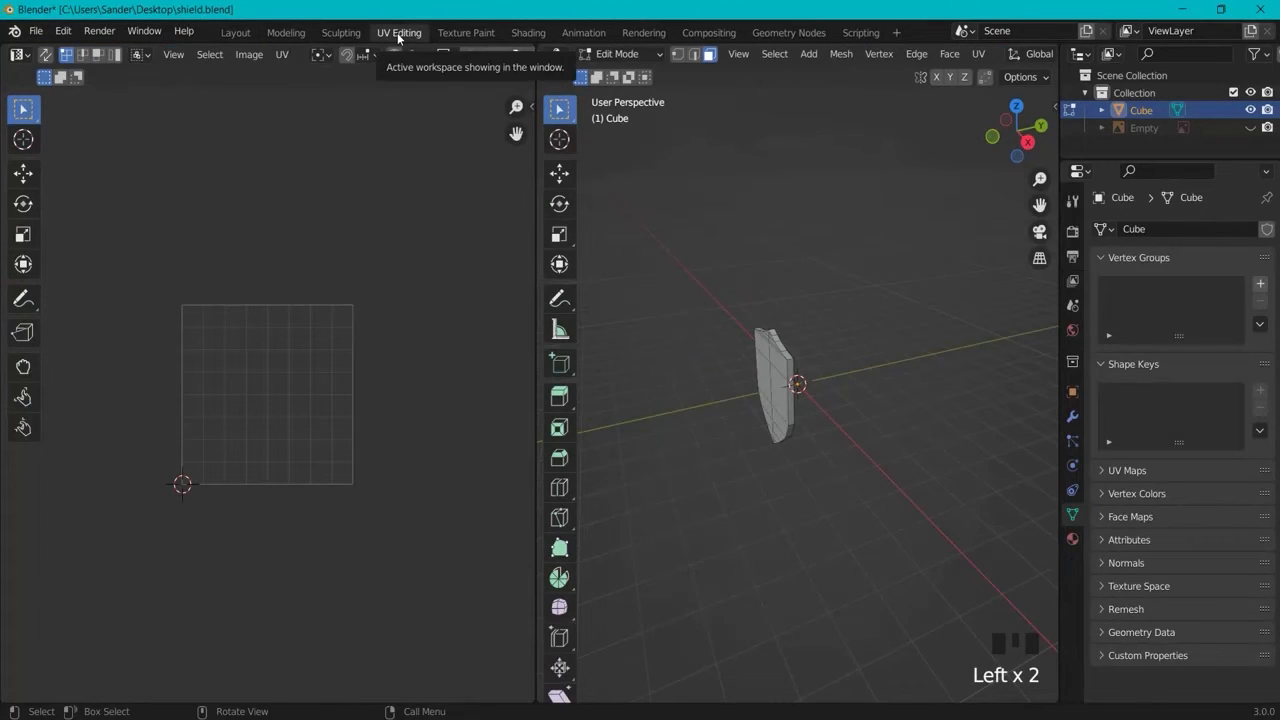
scroll(252, 405, up, 3)
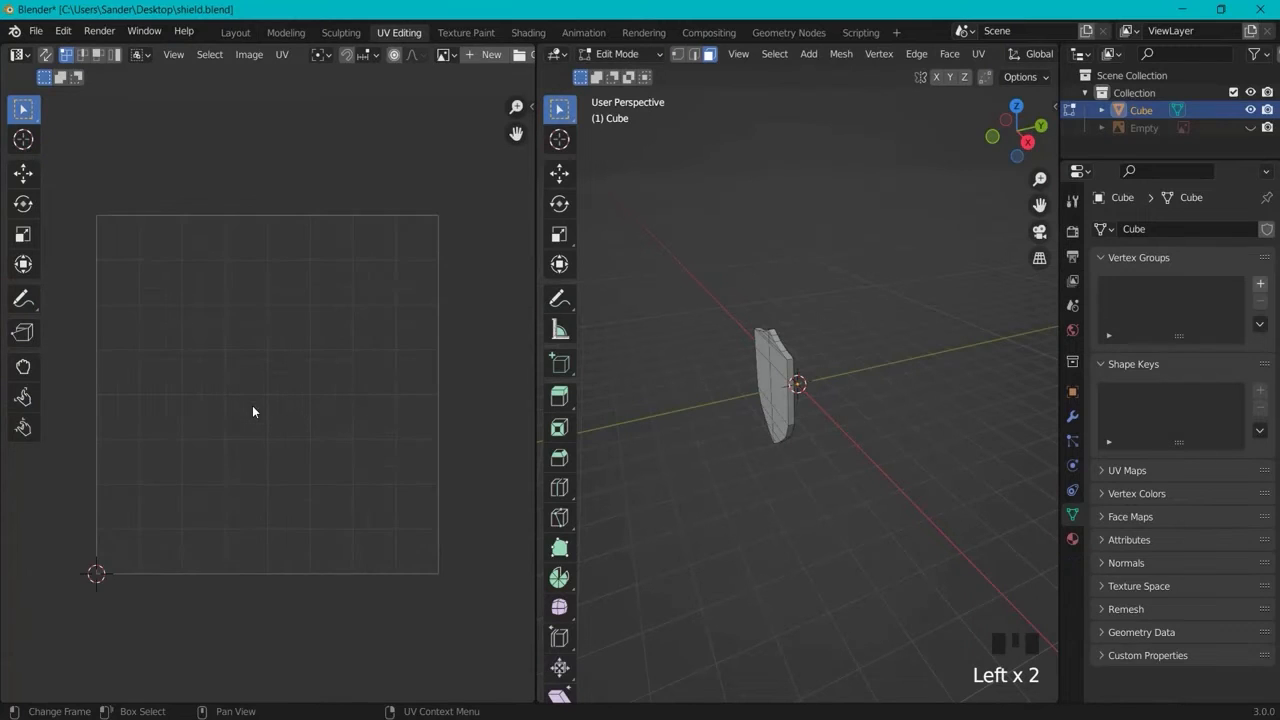
scroll(252, 405, up, 1)
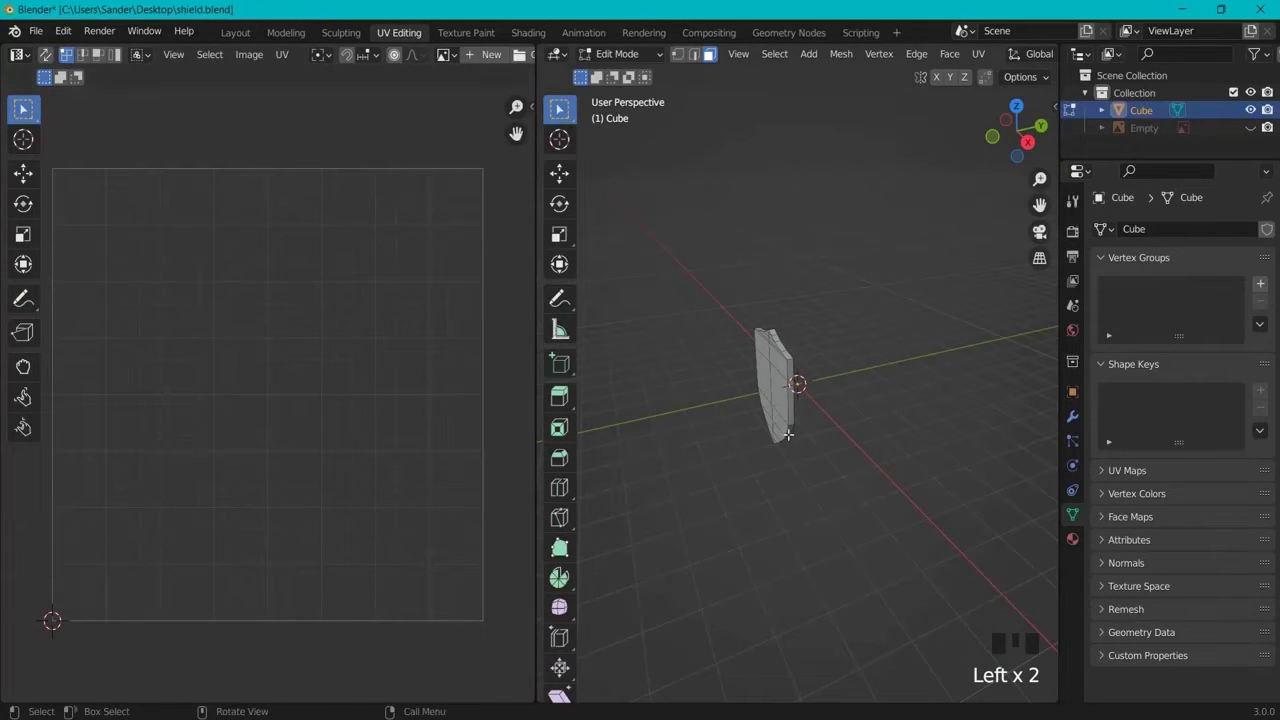
scroll(944, 406, up, 6)
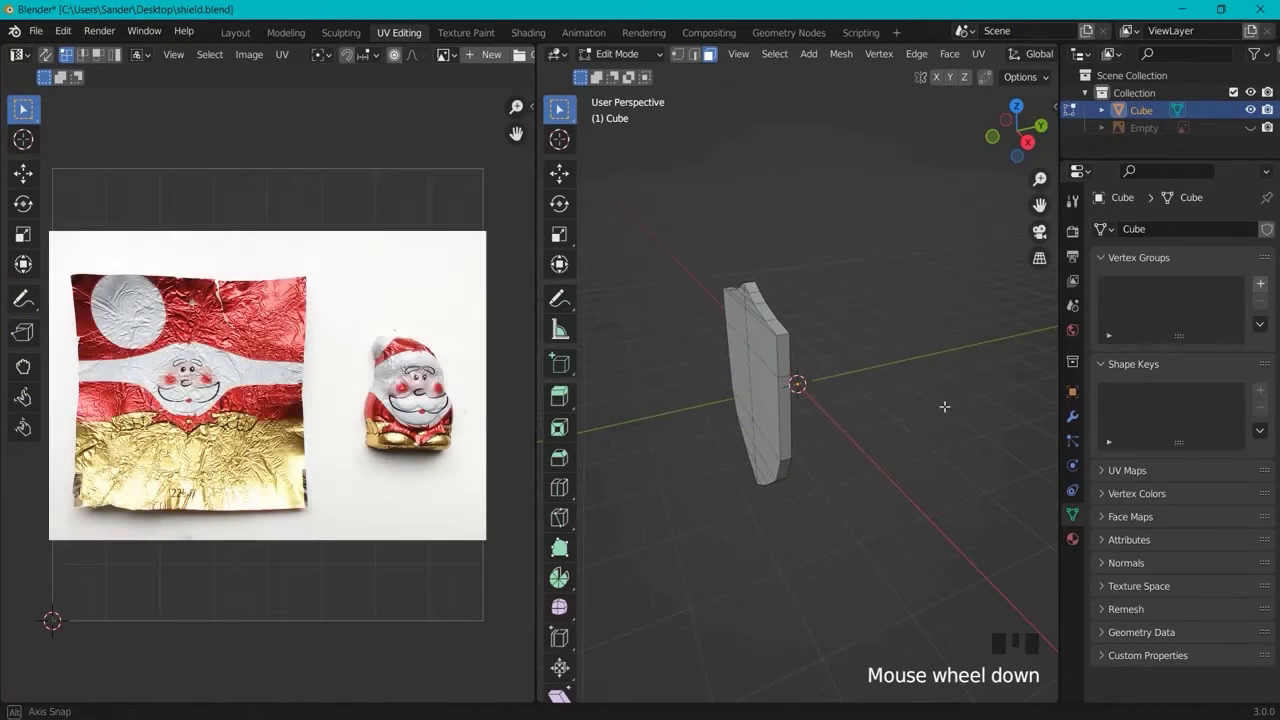
mouse_move(944, 406)
middle_down()
mouse_move(830, 405)
mouse_move(723, 426)
mouse_move(900, 417)
mouse_move(963, 390)
mouse_move(1005, 395)
mouse_move(860, 389)
mouse_move(955, 410)
middle_up()
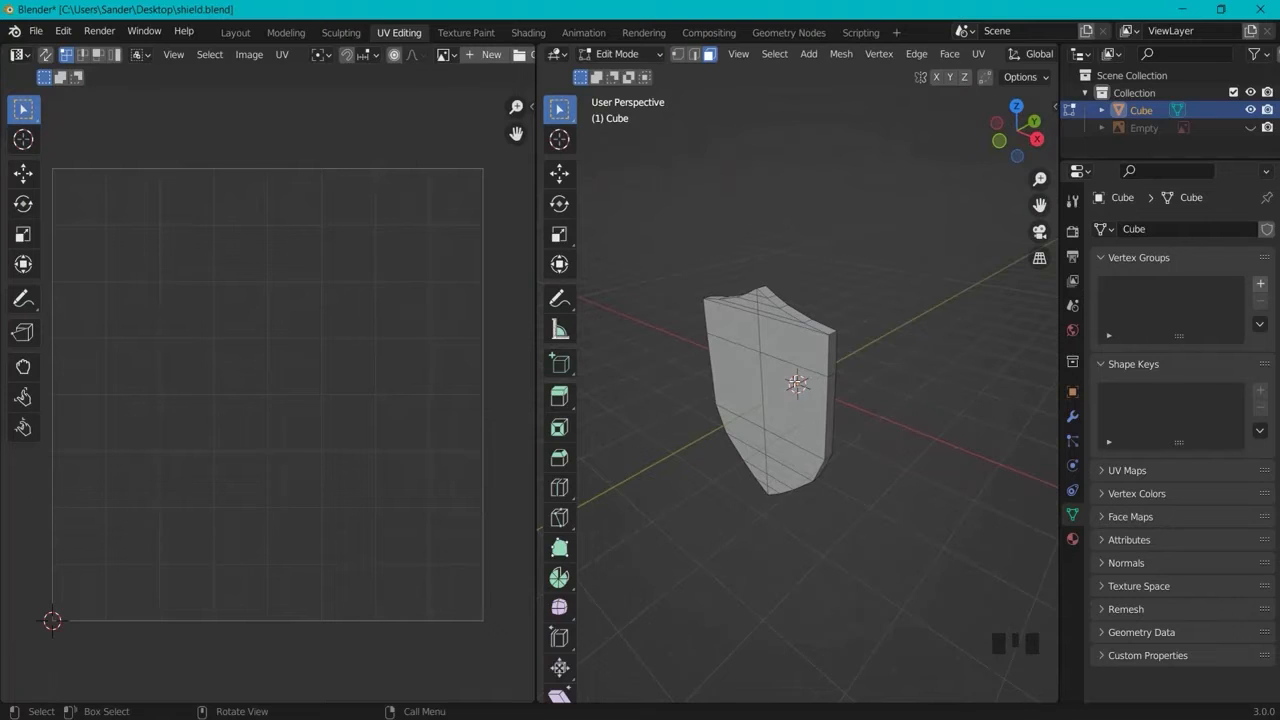
key(a)
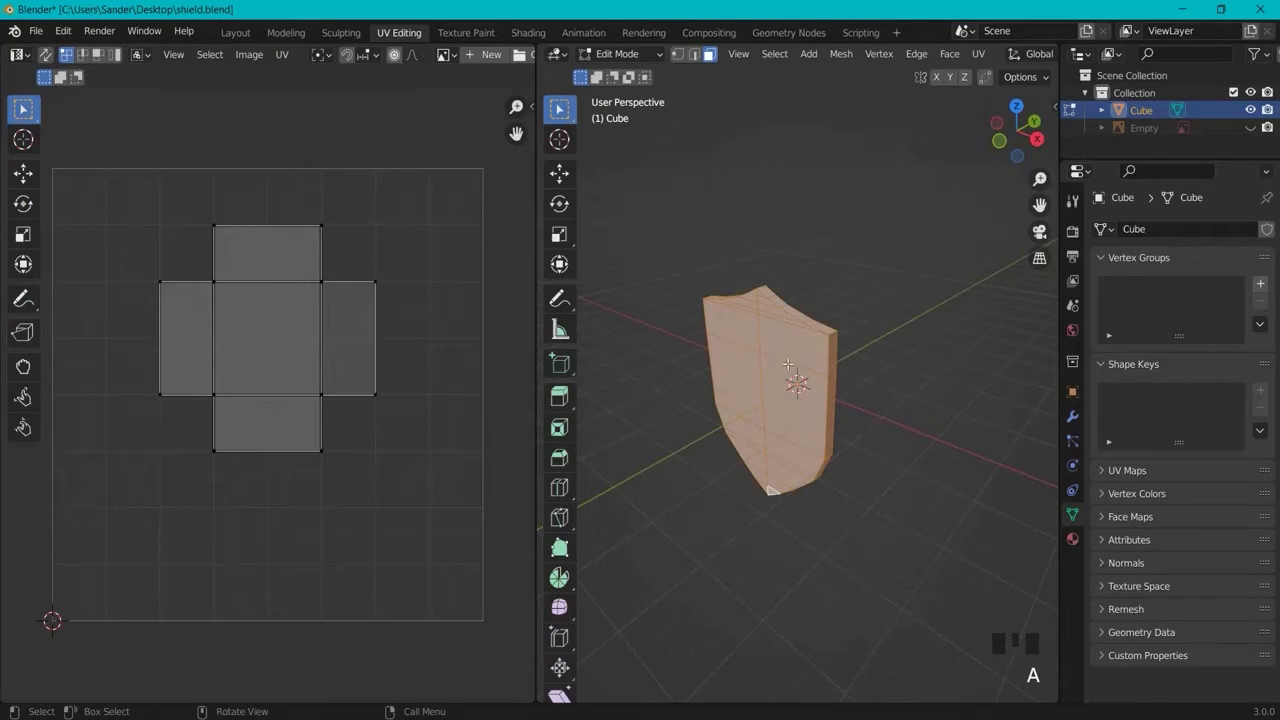
Step: Unwrap the whole shield mesh with Smart UV Project, using a 66° angle limit and zero island margin
key(u)
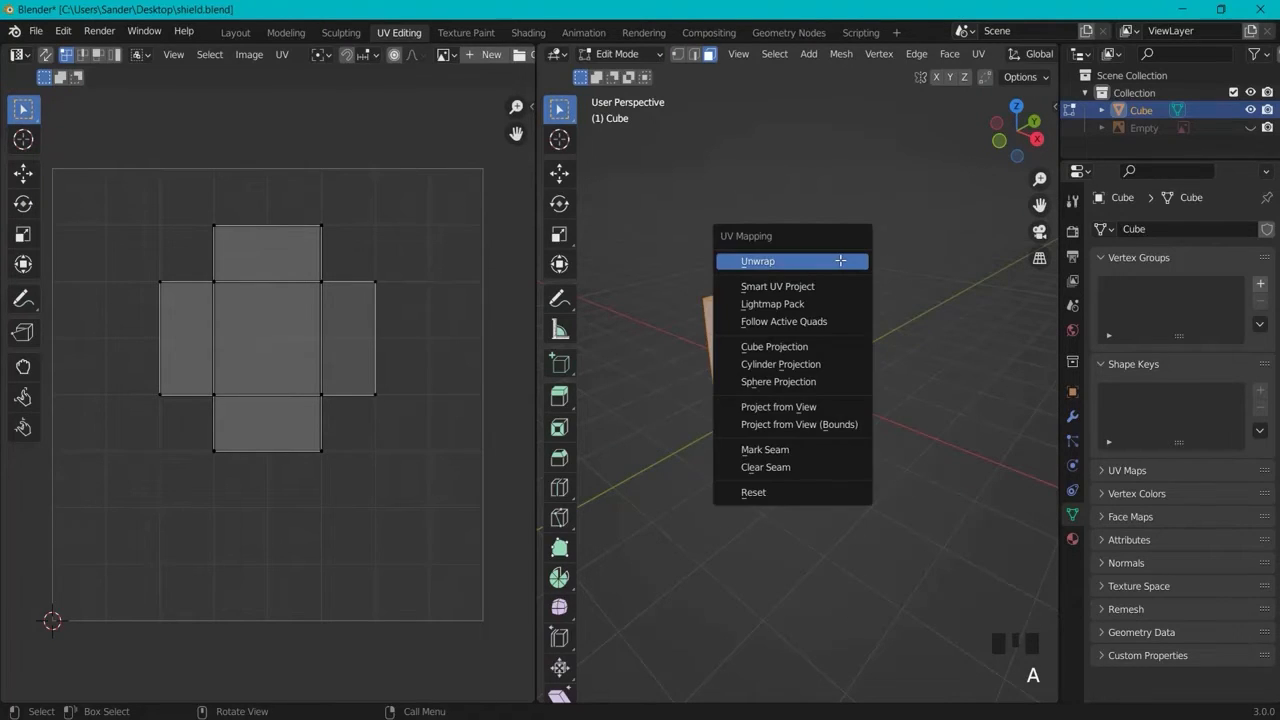
click(768, 288)
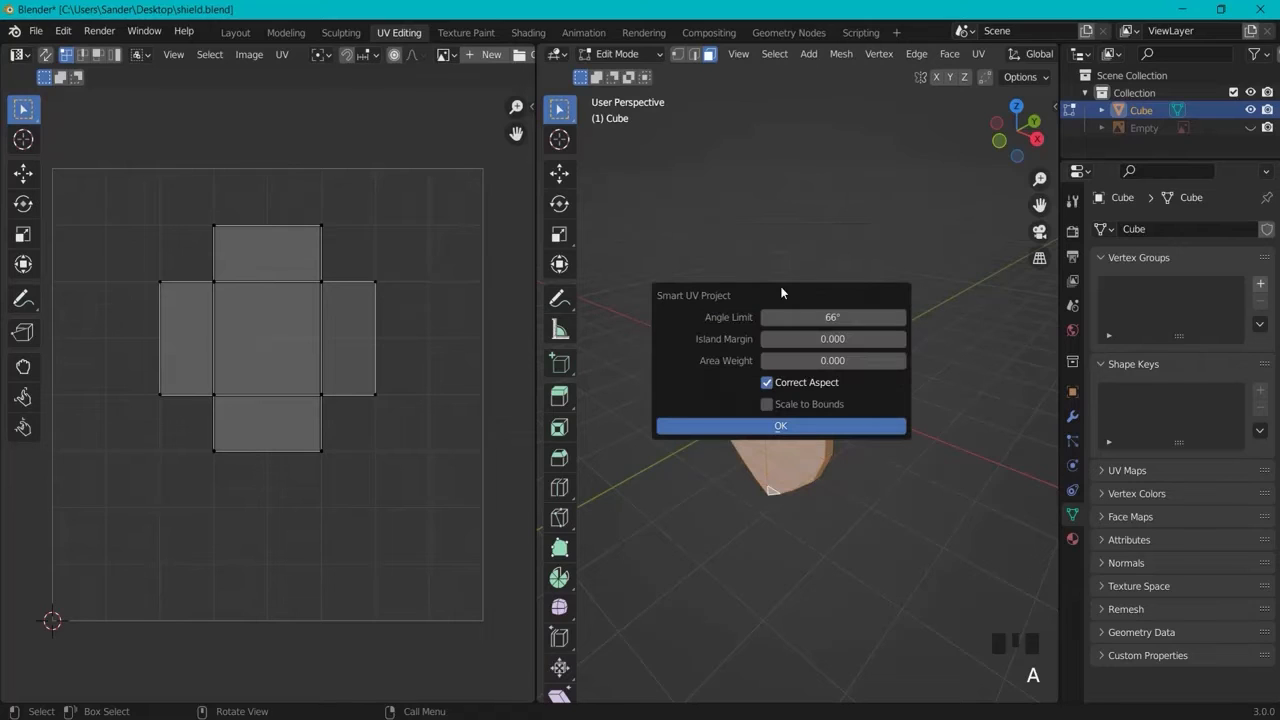
click(766, 426)
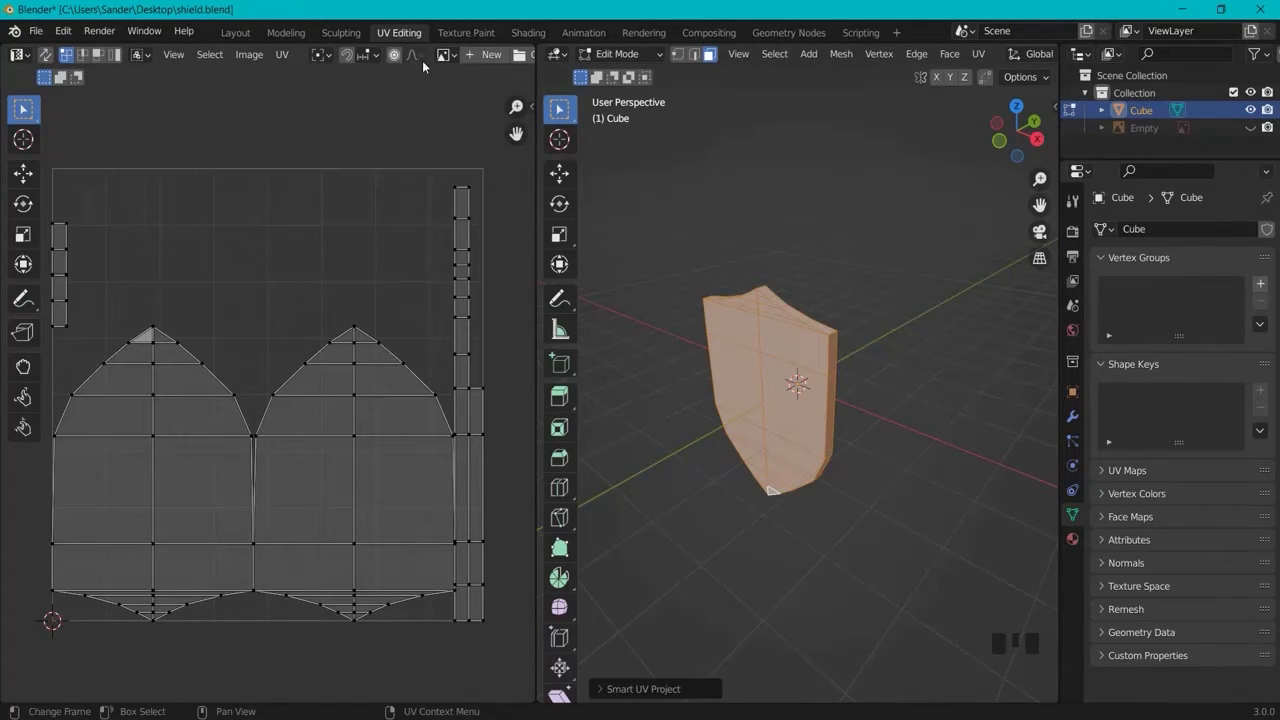
Step: In the Texture Paint workspace, add a dark grey 1024 px Base Color texture slot named "sdfdsfl.003 Base Color" without alpha
click(466, 33)
scroll(831, 391, up, 3)
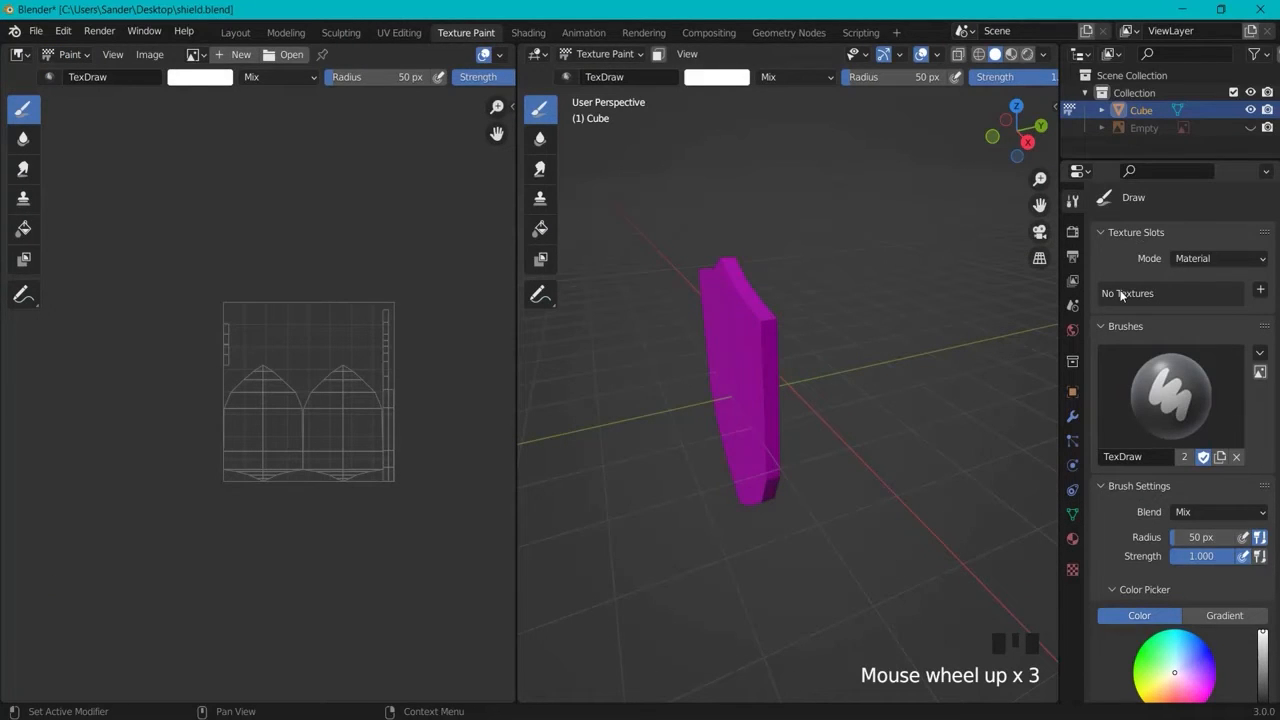
click(1260, 290)
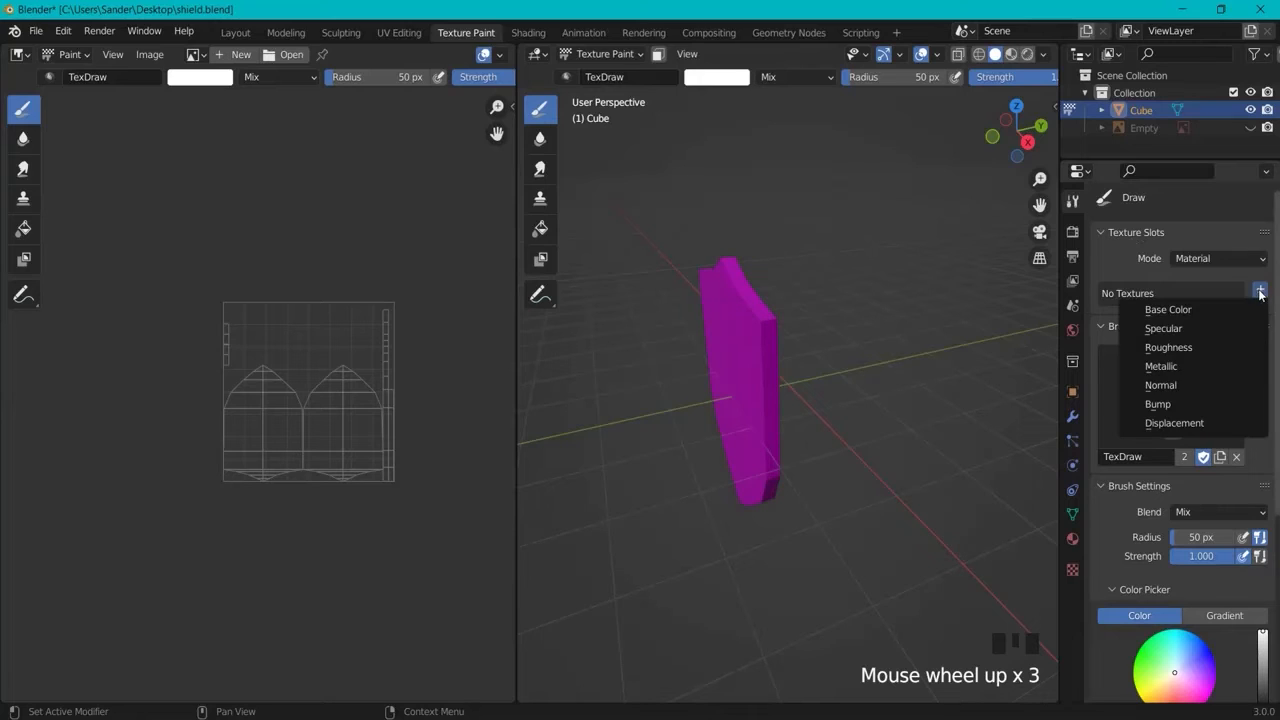
click(1156, 309)
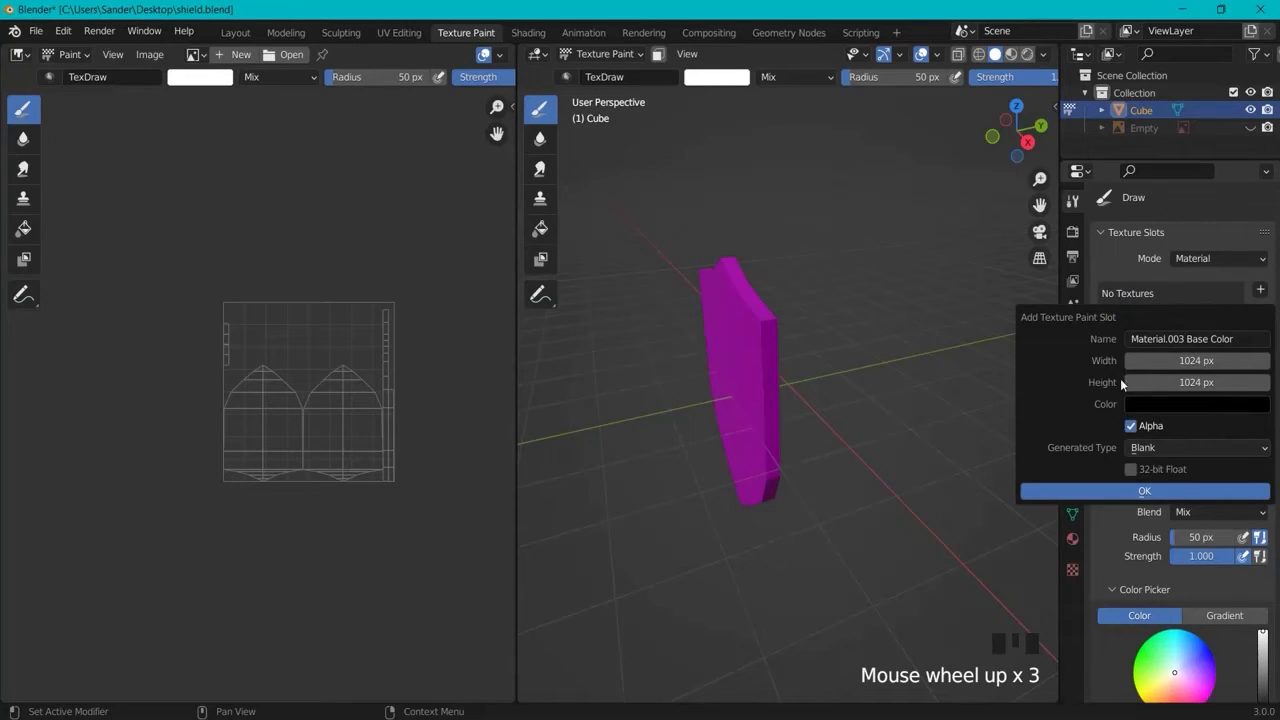
click(1131, 427)
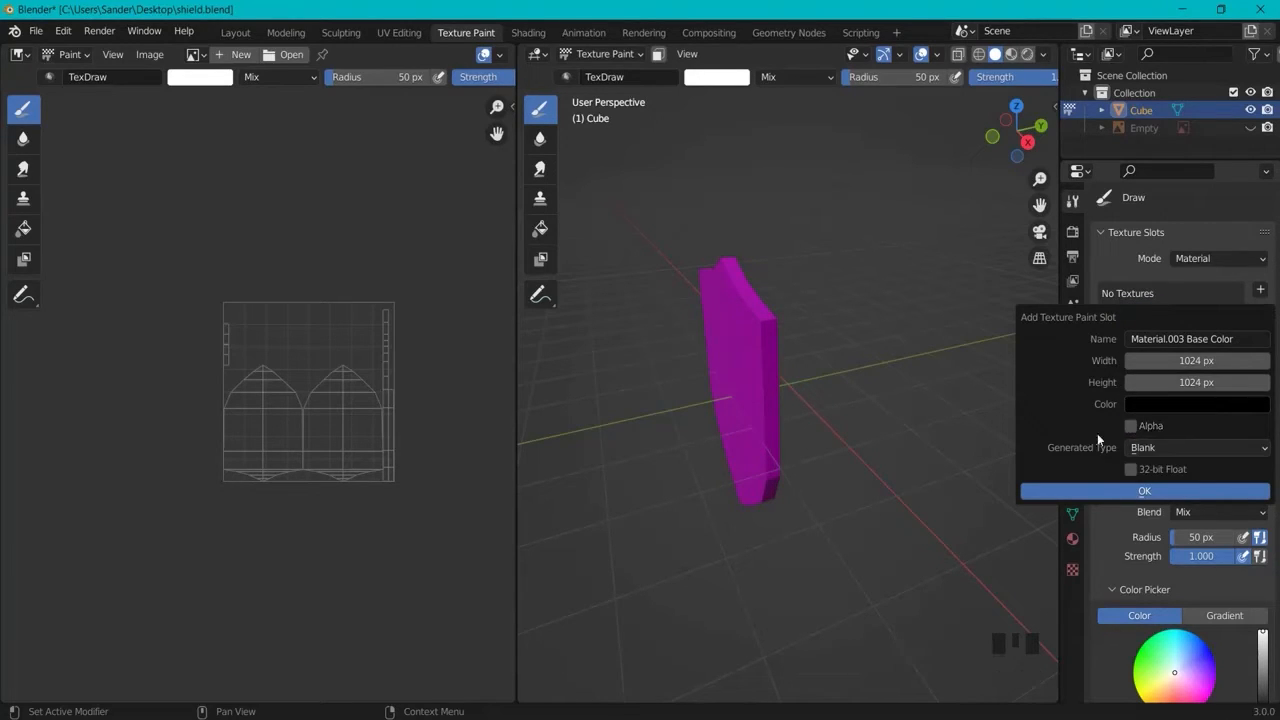
click(1179, 340)
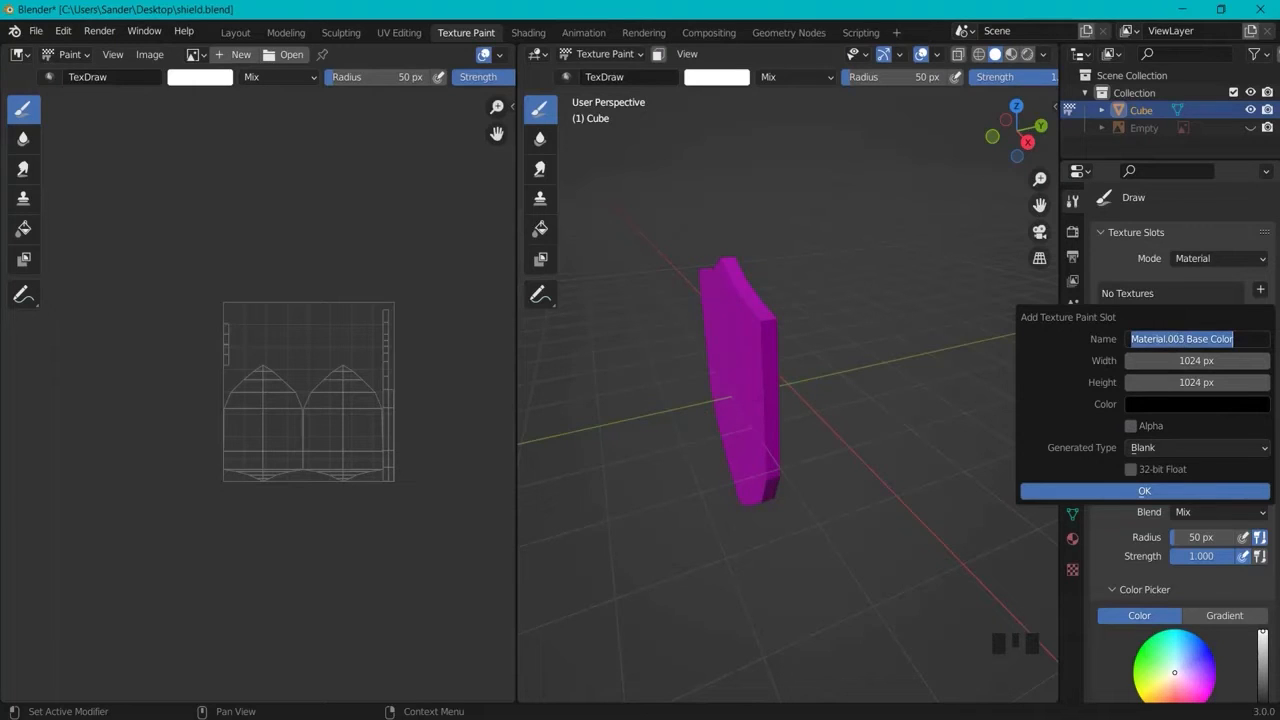
drag(1165, 339, 1096, 335)
text(sdfdsf)
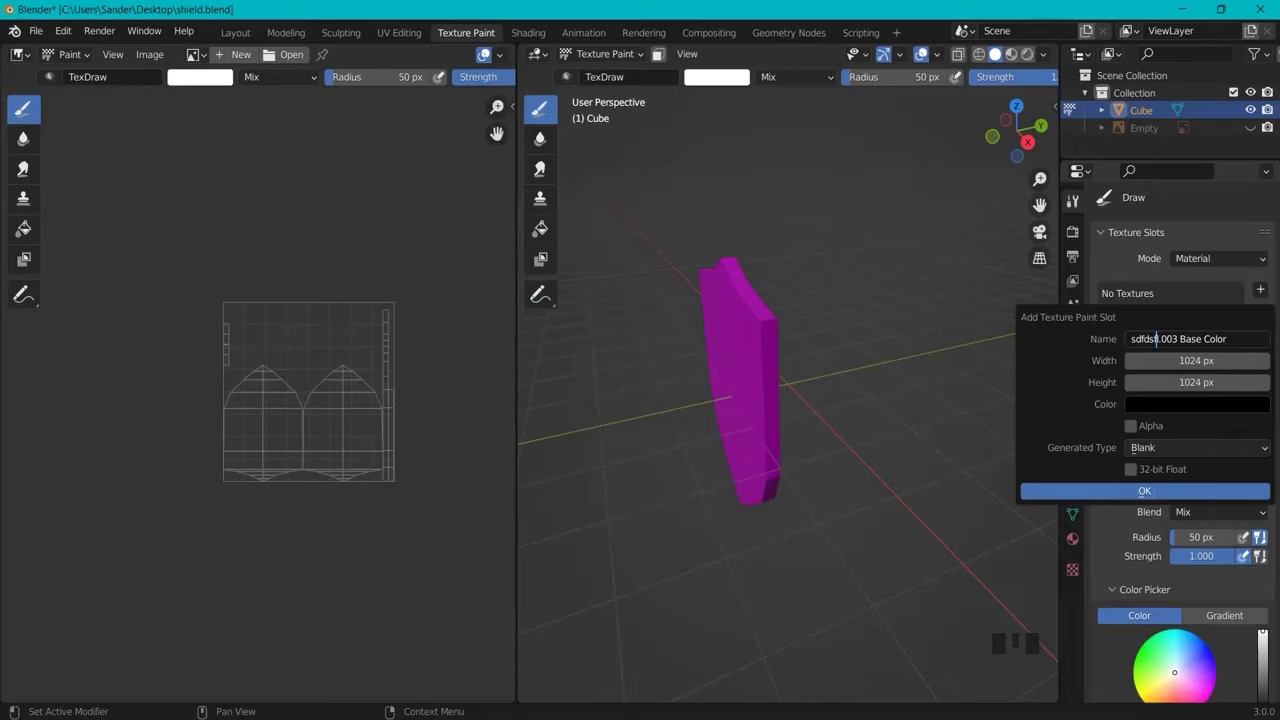
click(1165, 403)
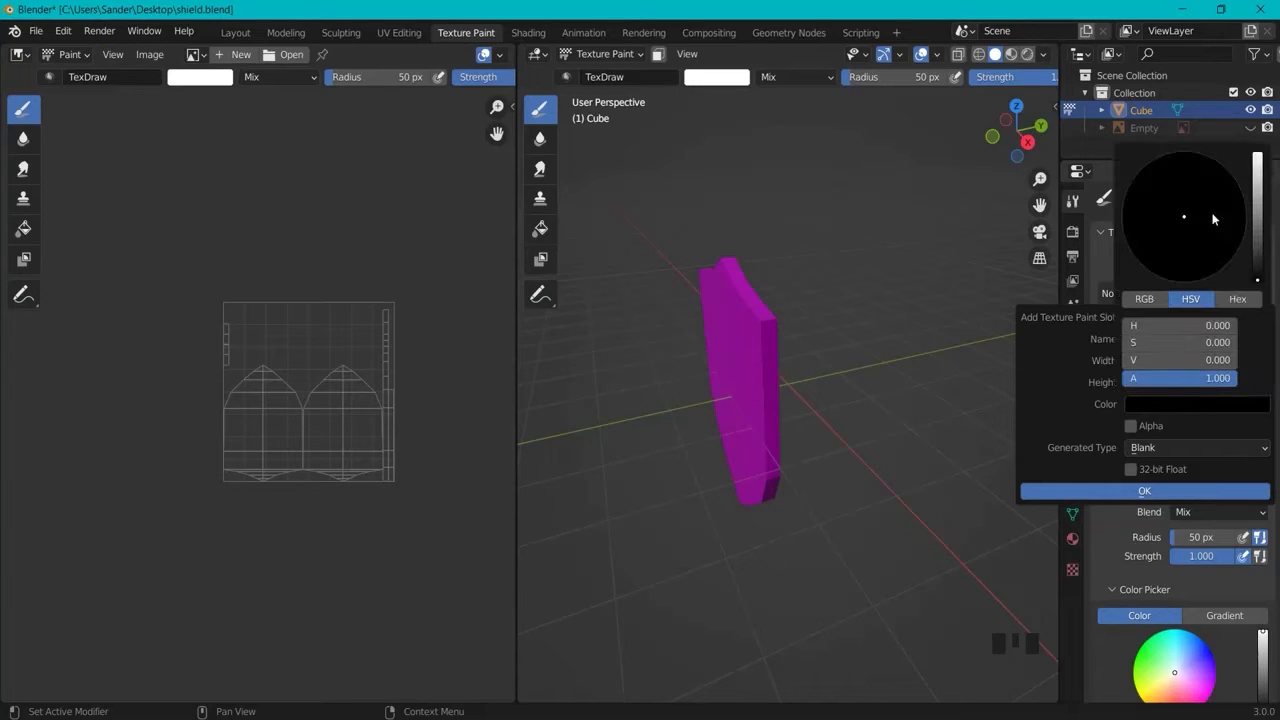
mouse_move(1258, 281)
mouse_down()
mouse_move(1257, 165)
mouse_move(1253, 234)
mouse_move(1183, 217)
mouse_up()
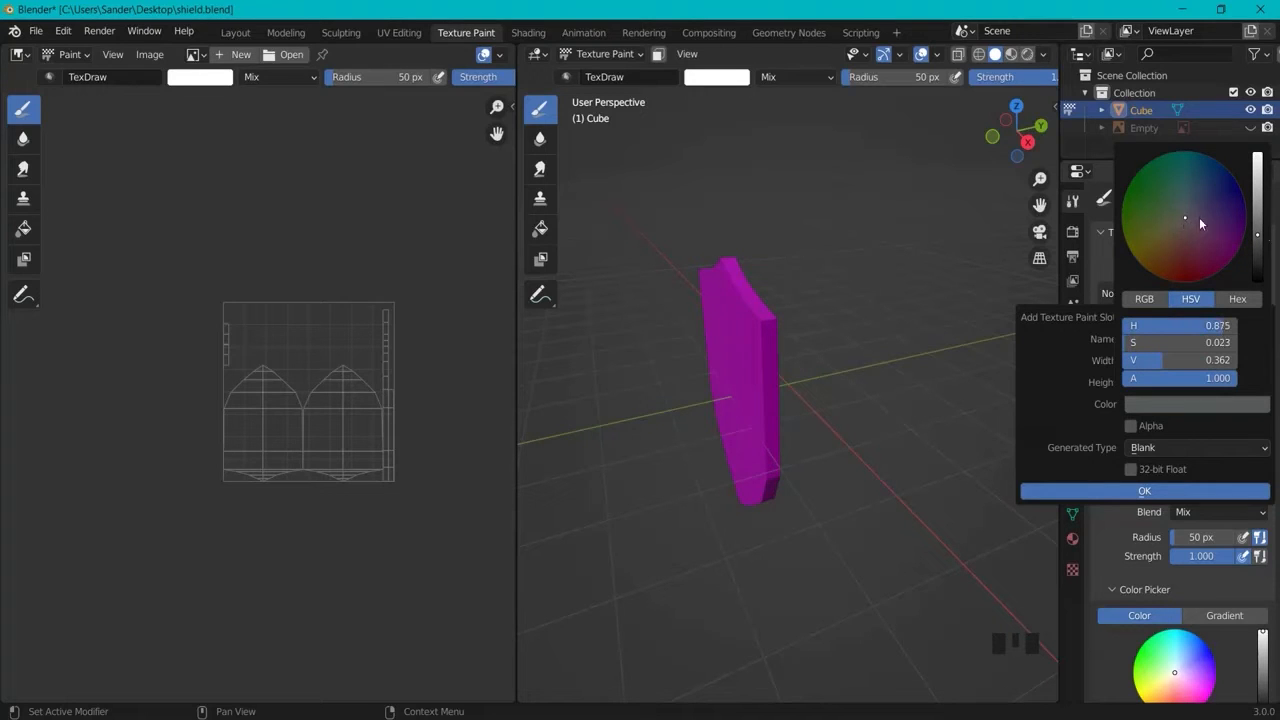
click(1144, 492)
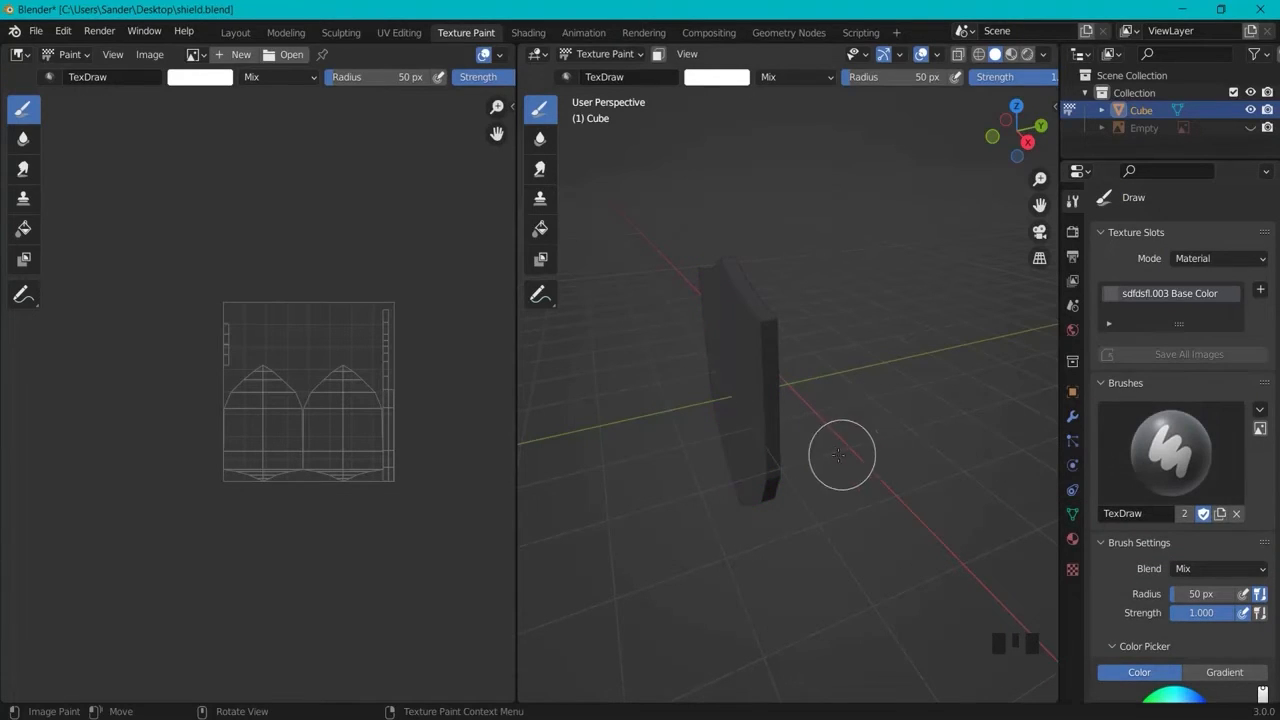
Step: Paint two eyes and a curved smiling mouth on the shield's front in lime green with a 56 px brush radius
scroll(871, 389, up, 2)
mouse_move(871, 389)
middle_down()
mouse_move(798, 380)
mouse_move(893, 381)
middle_up()
scroll(1229, 600, down, 11)
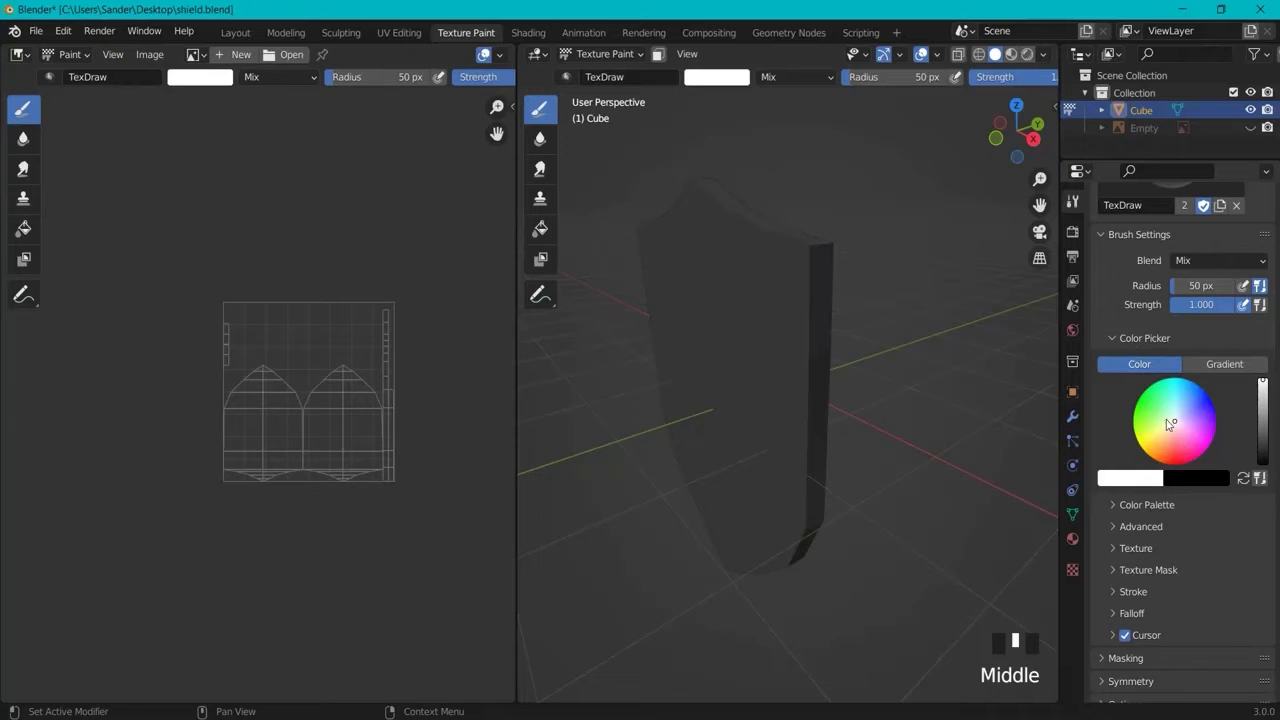
drag(1160, 424, 1140, 420)
middle_drag(889, 376, 809, 300)
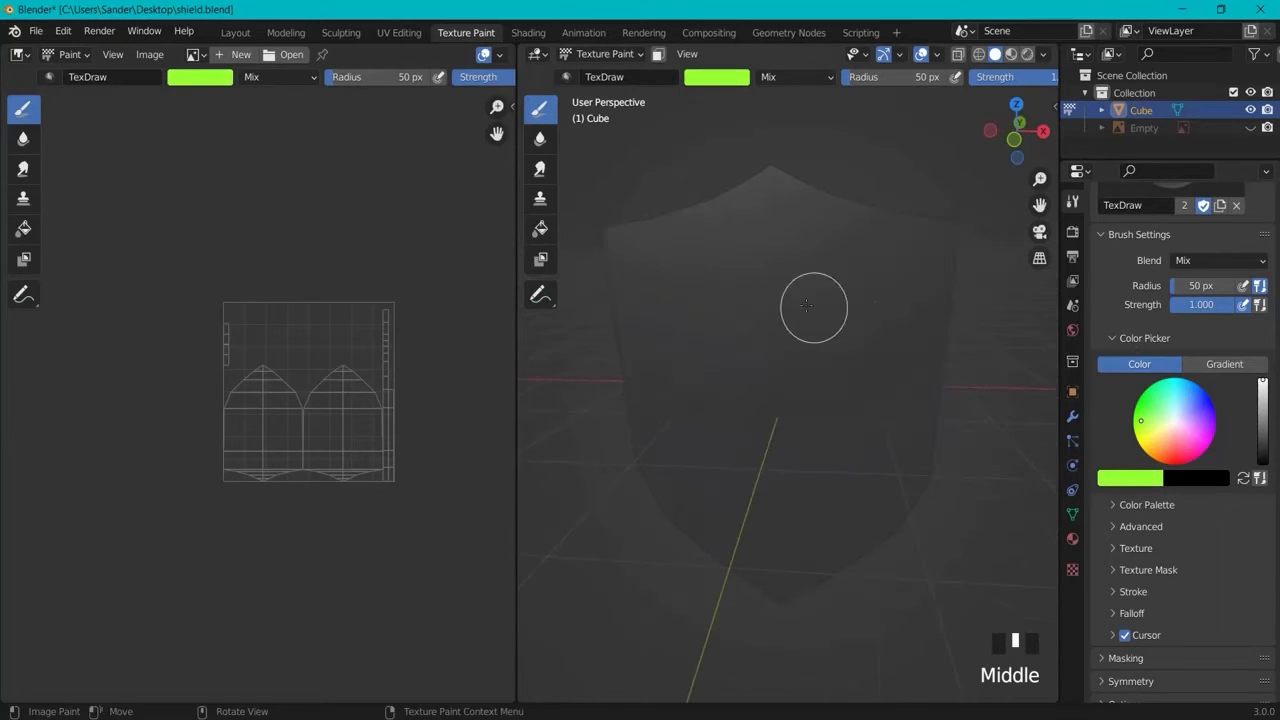
key(f)
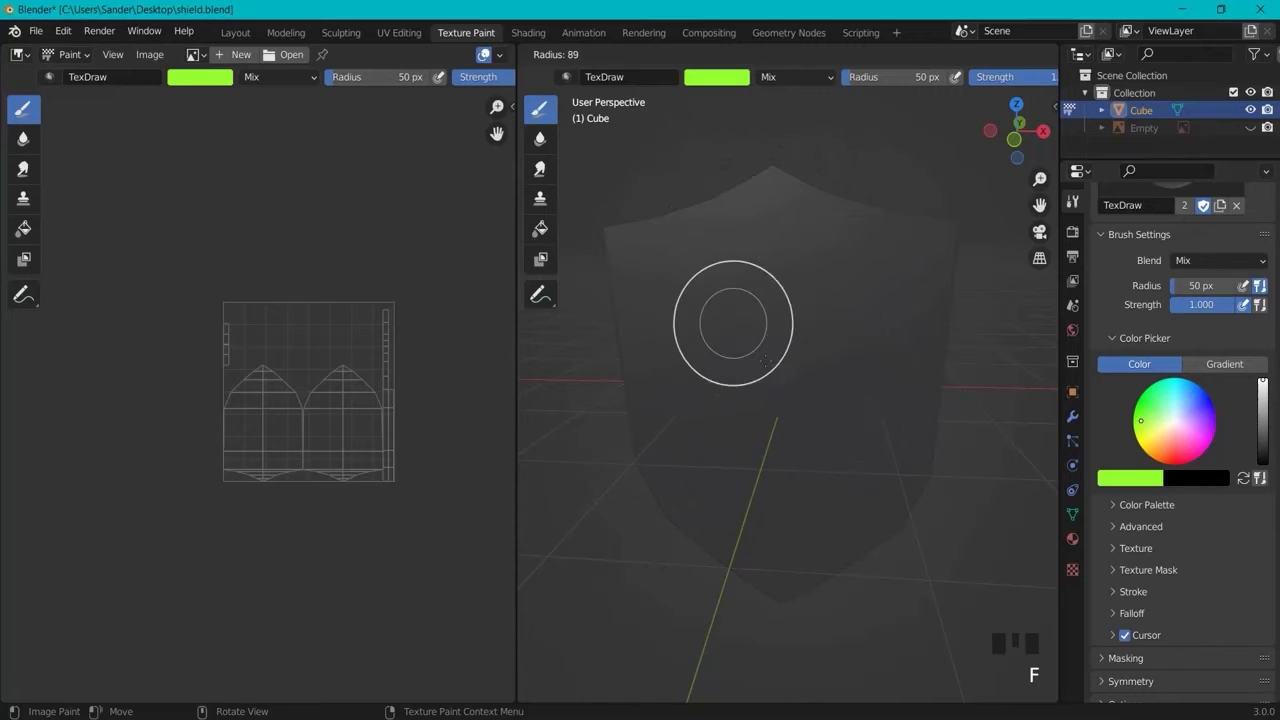
click(700, 314)
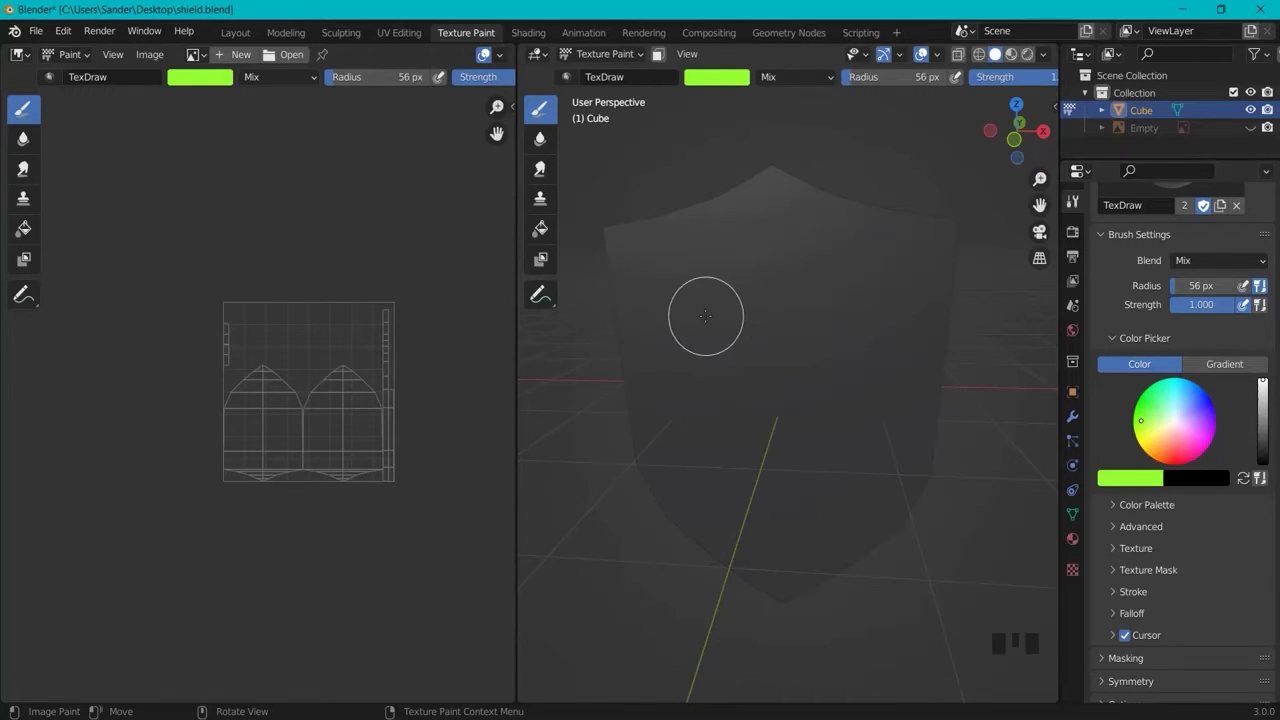
click(708, 316)
click(868, 314)
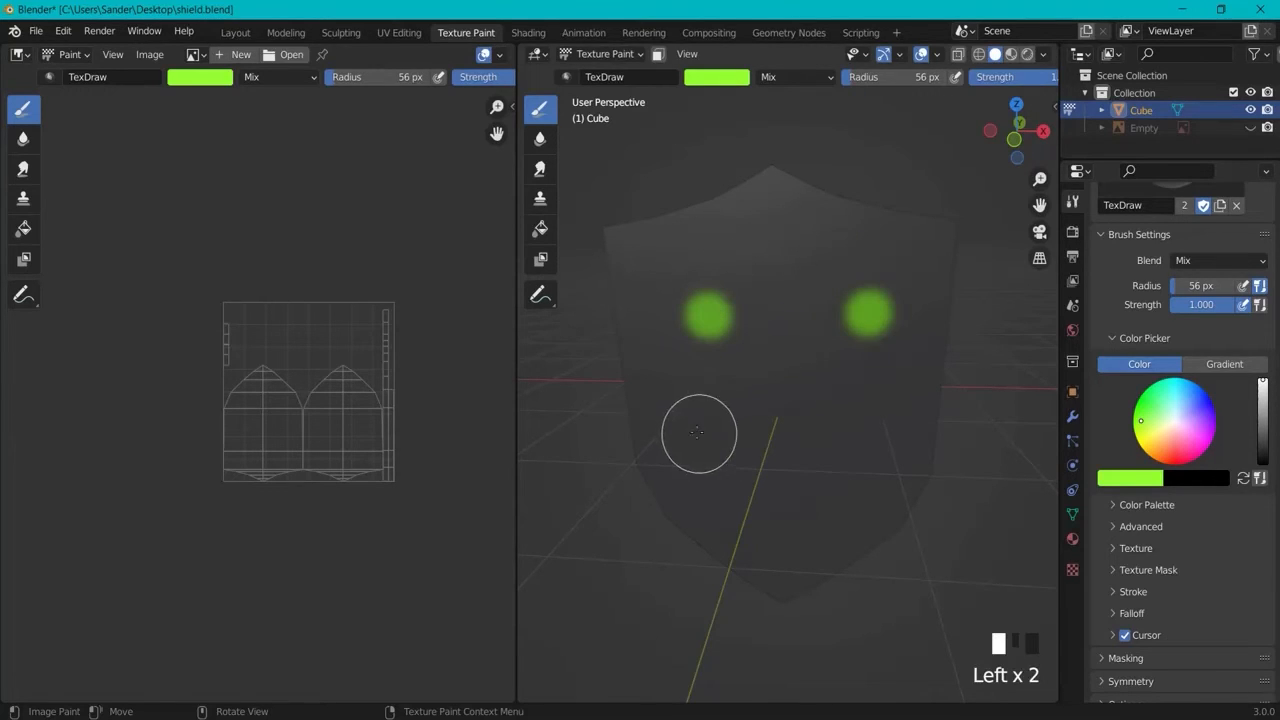
mouse_move(698, 428)
mouse_down()
mouse_move(751, 514)
mouse_move(886, 428)
mouse_up()
Step: Paint a large cross of two diagonal strokes on the shield's back in blue
middle_drag(1012, 348, 1255, 443)
click(1208, 403)
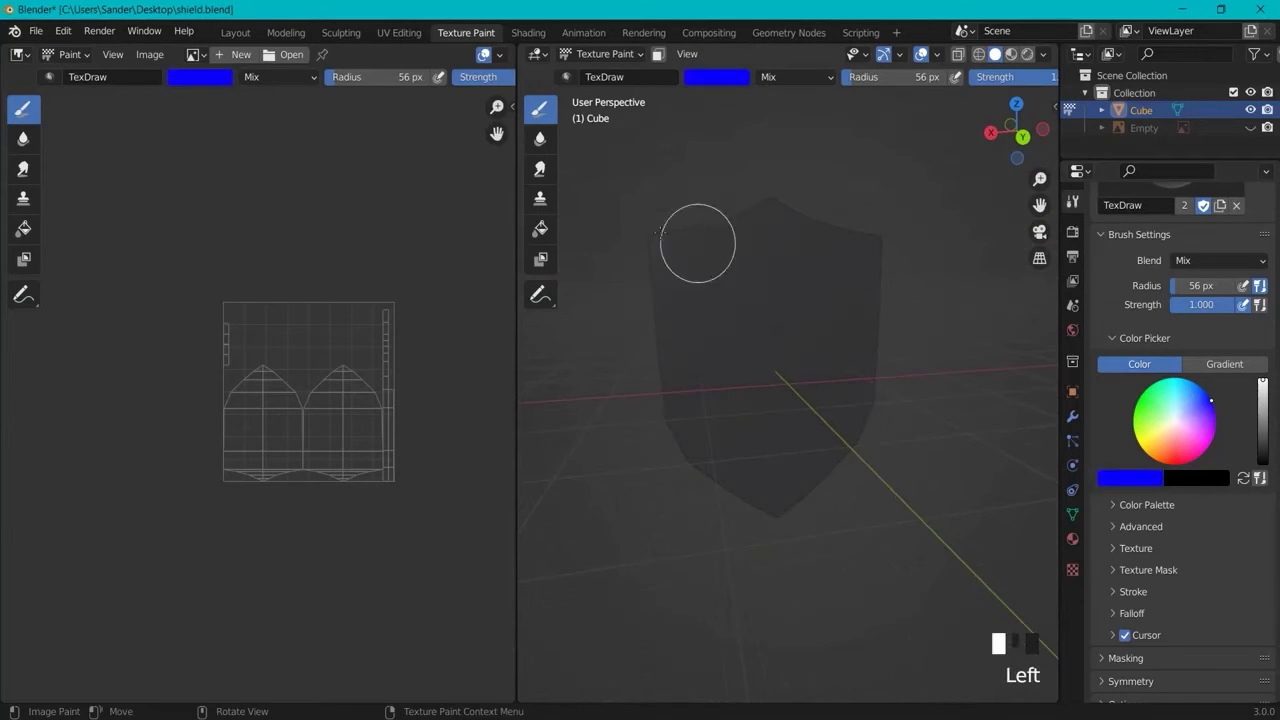
drag(714, 280, 835, 381)
drag(814, 271, 677, 386)
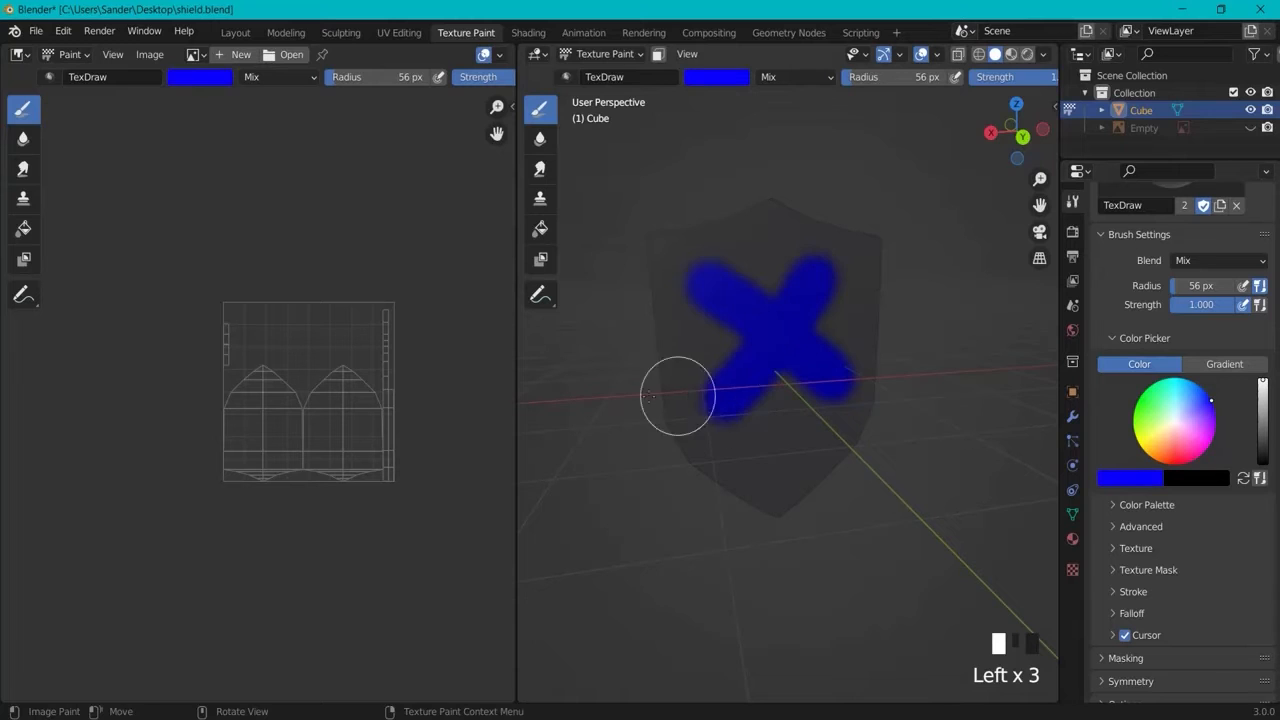
Step: Save all modified images, including the painted shield texture
mouse_move(690, 390)
middle_down()
mouse_move(1010, 425)
mouse_move(610, 428)
mouse_move(977, 431)
middle_up()
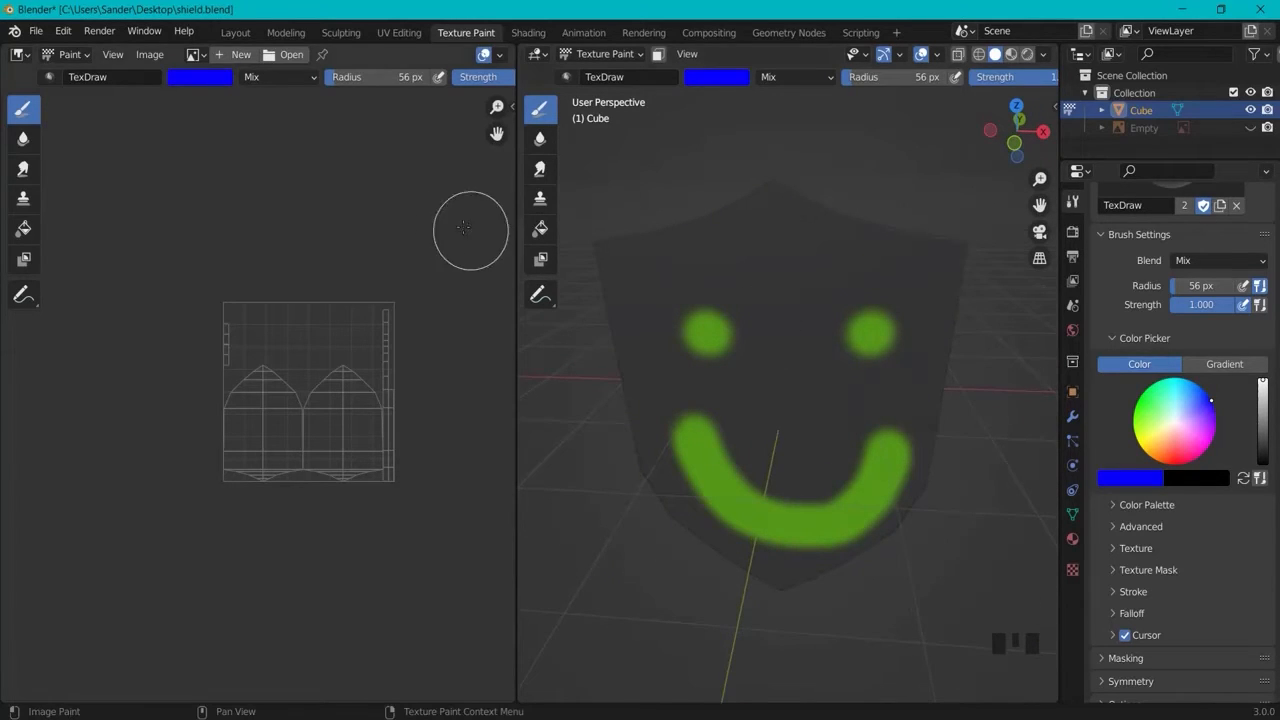
click(195, 57)
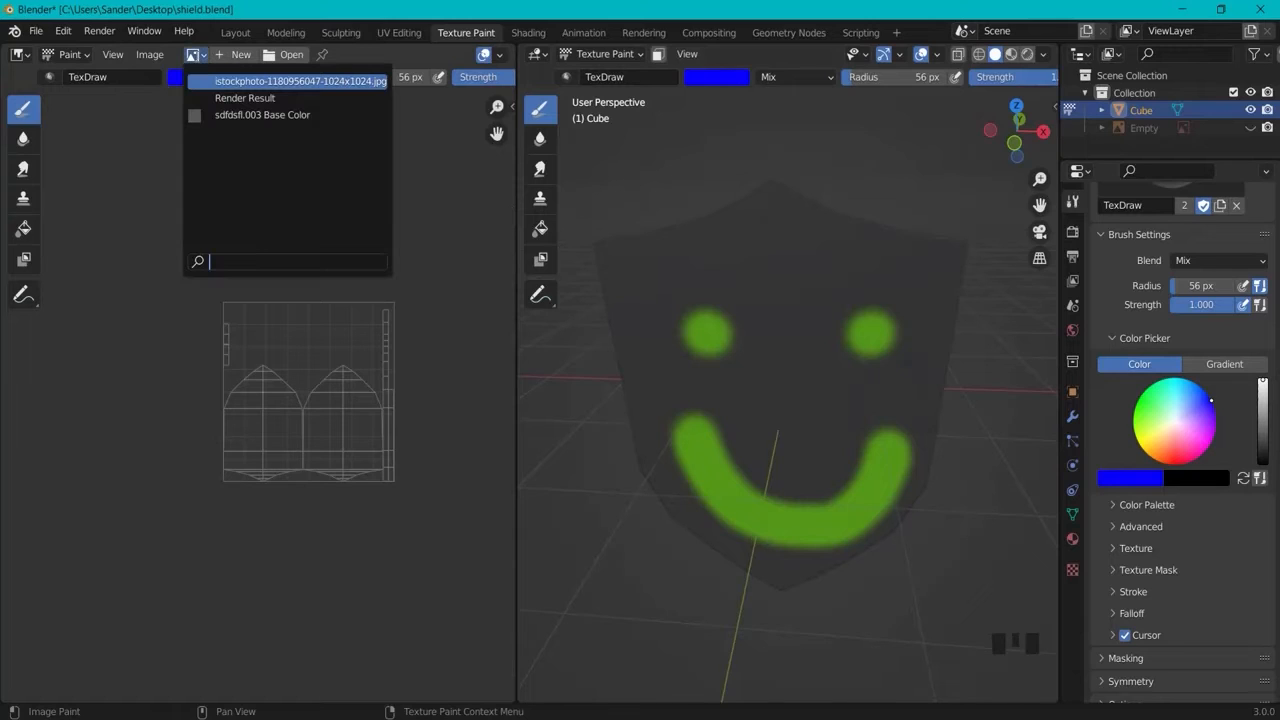
click(149, 56)
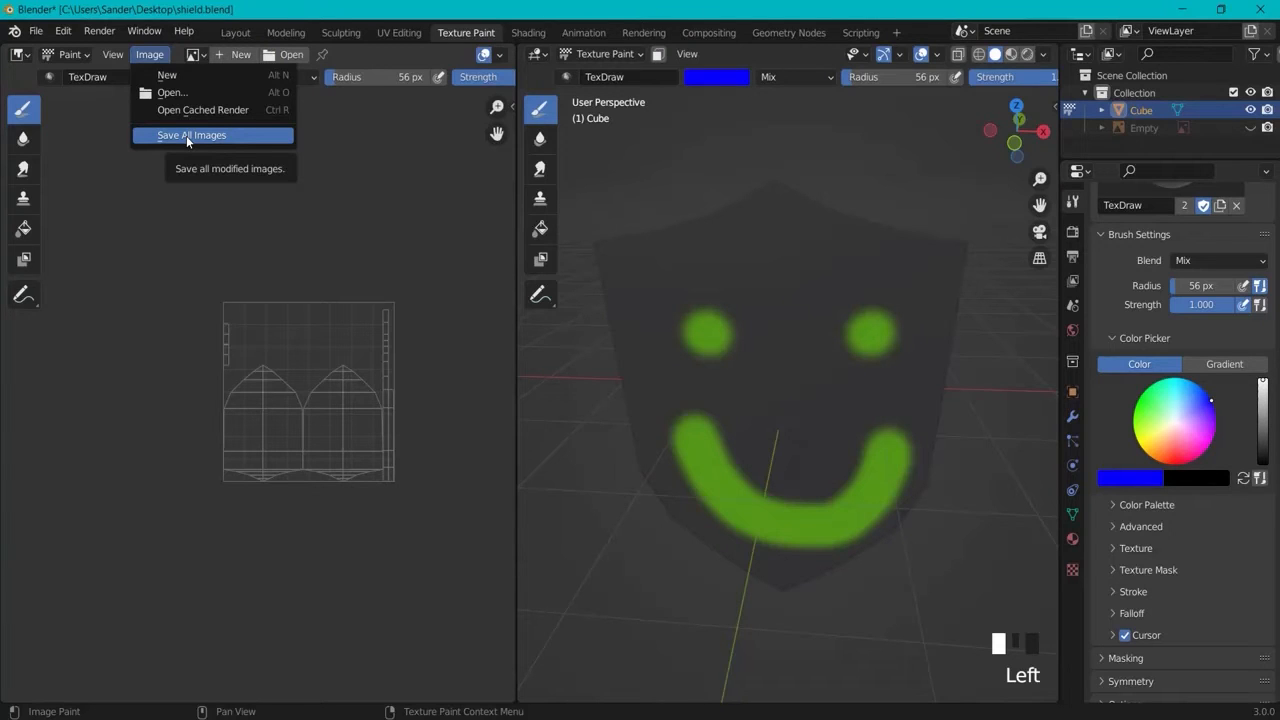
click(222, 136)
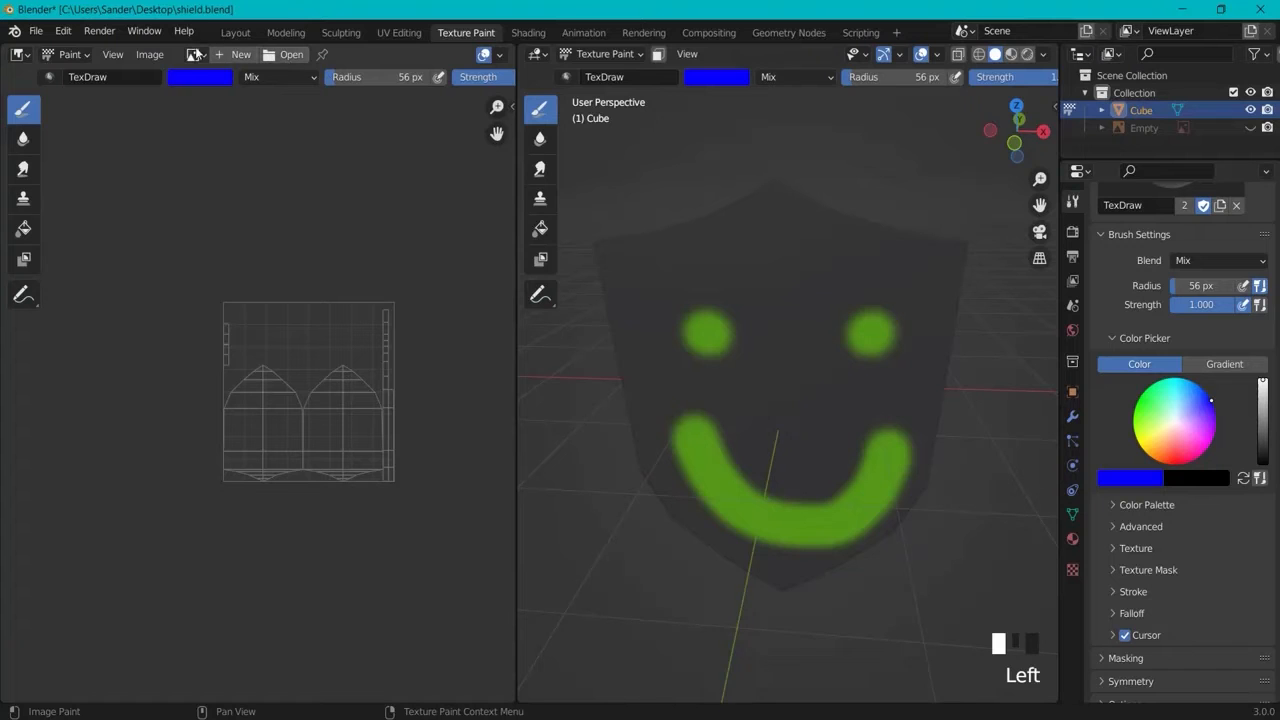
Step: Return to the Layout workspace, deselect the shield and inspect it in Solid and Material Preview shading from several angles
click(233, 34)
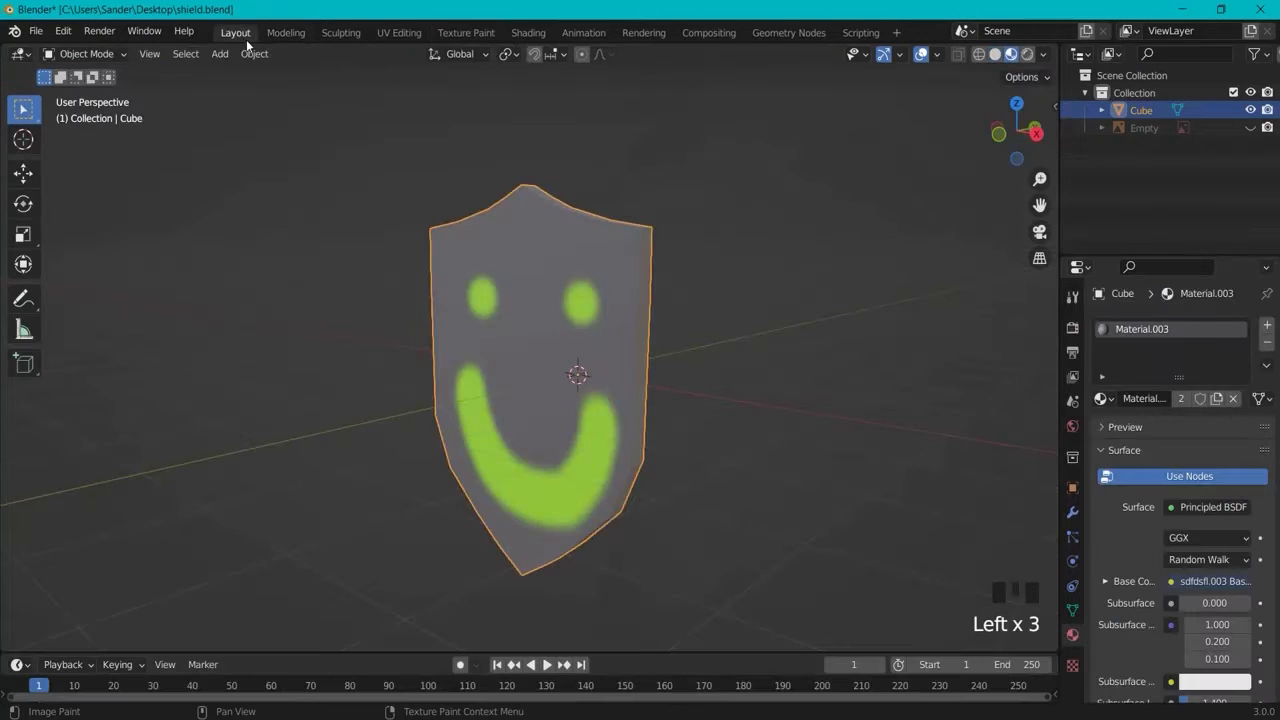
click(897, 154)
mouse_move(897, 154)
middle_down()
mouse_move(847, 228)
mouse_move(653, 236)
mouse_move(812, 252)
mouse_move(965, 99)
middle_up()
click(995, 54)
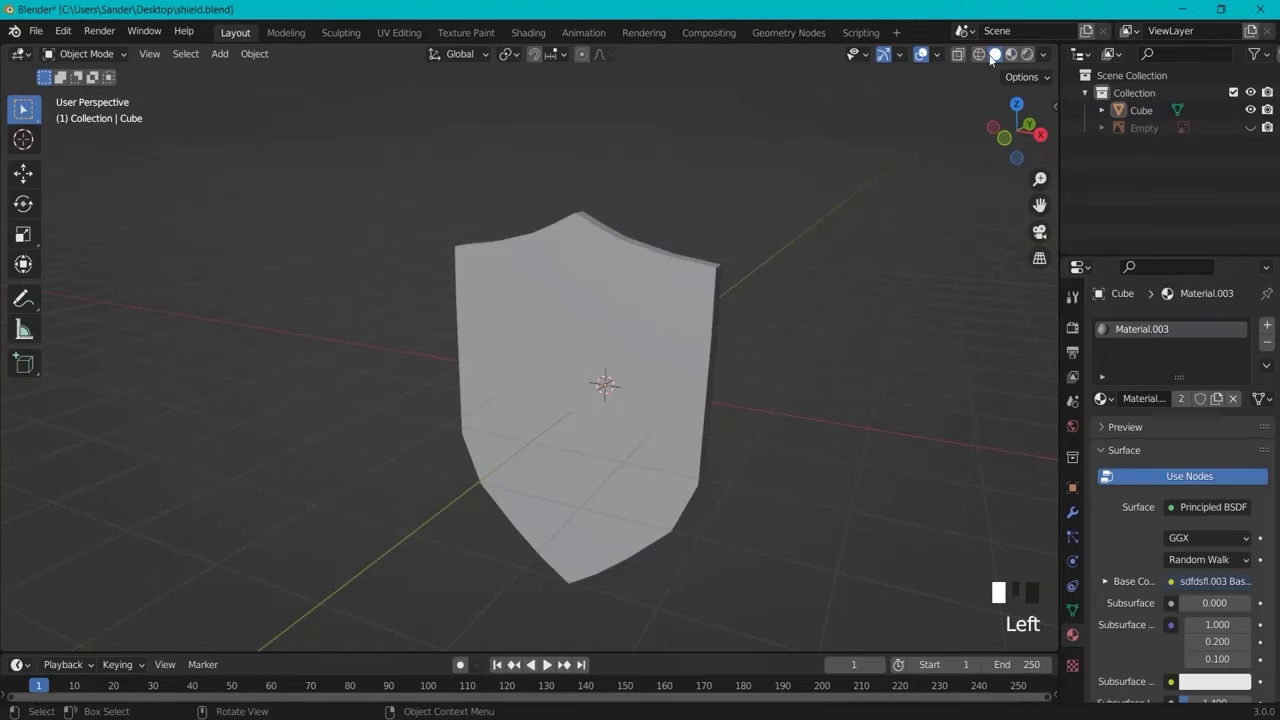
click(1011, 54)
mouse_move(900, 160)
middle_down()
mouse_move(823, 234)
mouse_move(776, 238)
mouse_move(981, 109)
middle_up()
middle_drag(830, 150, 638, 262)
middle_drag(720, 374, 620, 340)
Step: Set the Roughness of the shield material's Principled BSDF to 0.624 in the Shading workspace and return to the Layout workspace
click(528, 32)
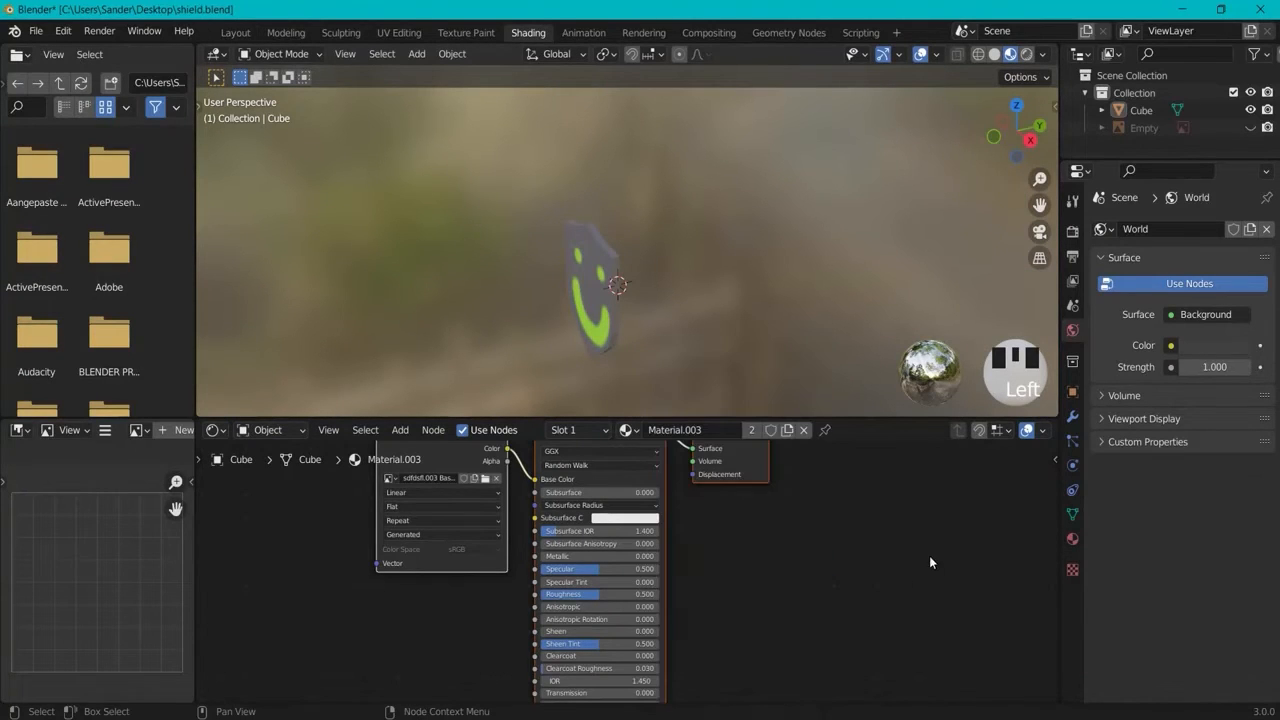
middle_drag(780, 513, 858, 591)
scroll(551, 561, up, 5)
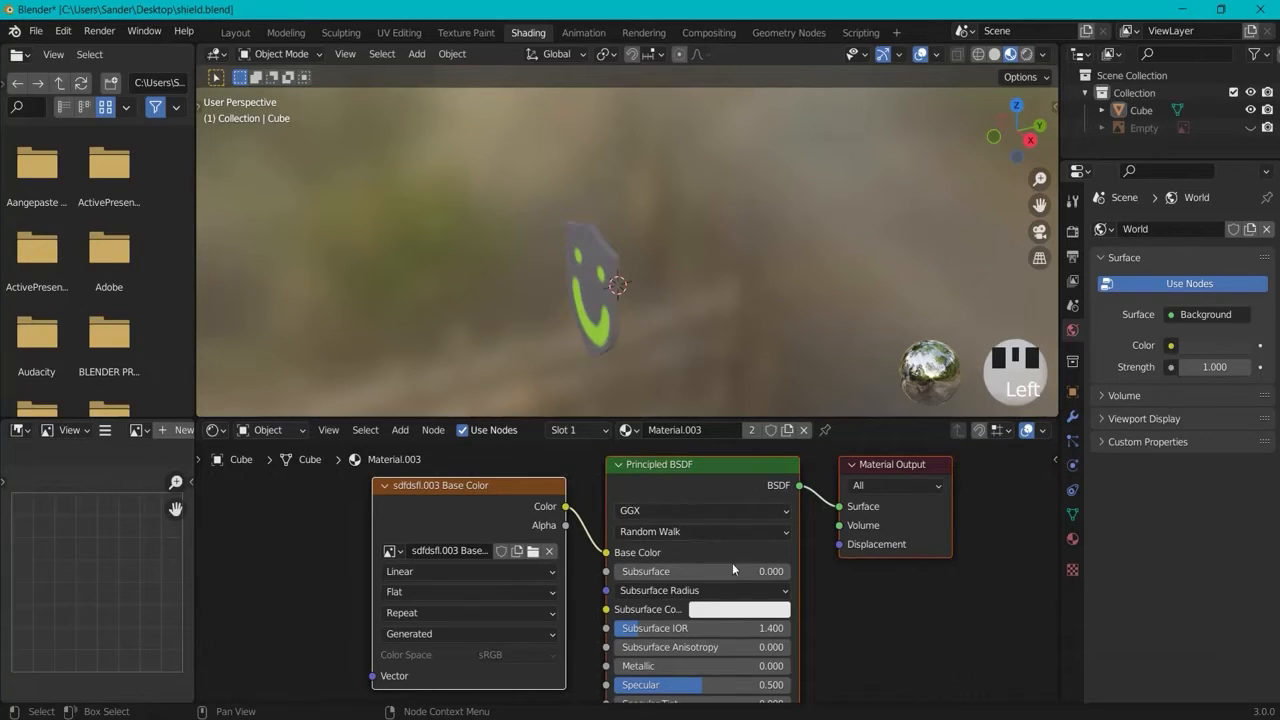
middle_drag(894, 650, 852, 557)
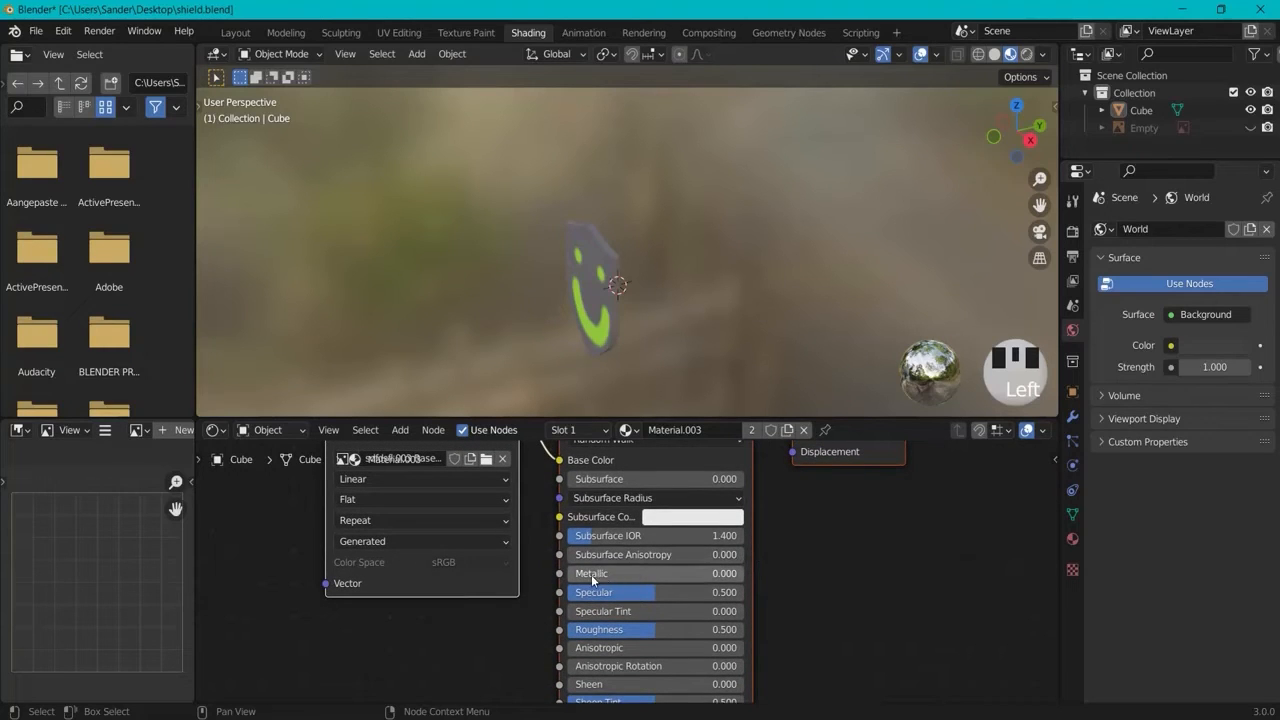
mouse_move(588, 574)
mouse_down()
mouse_move(803, 576)
mouse_move(575, 578)
mouse_up()
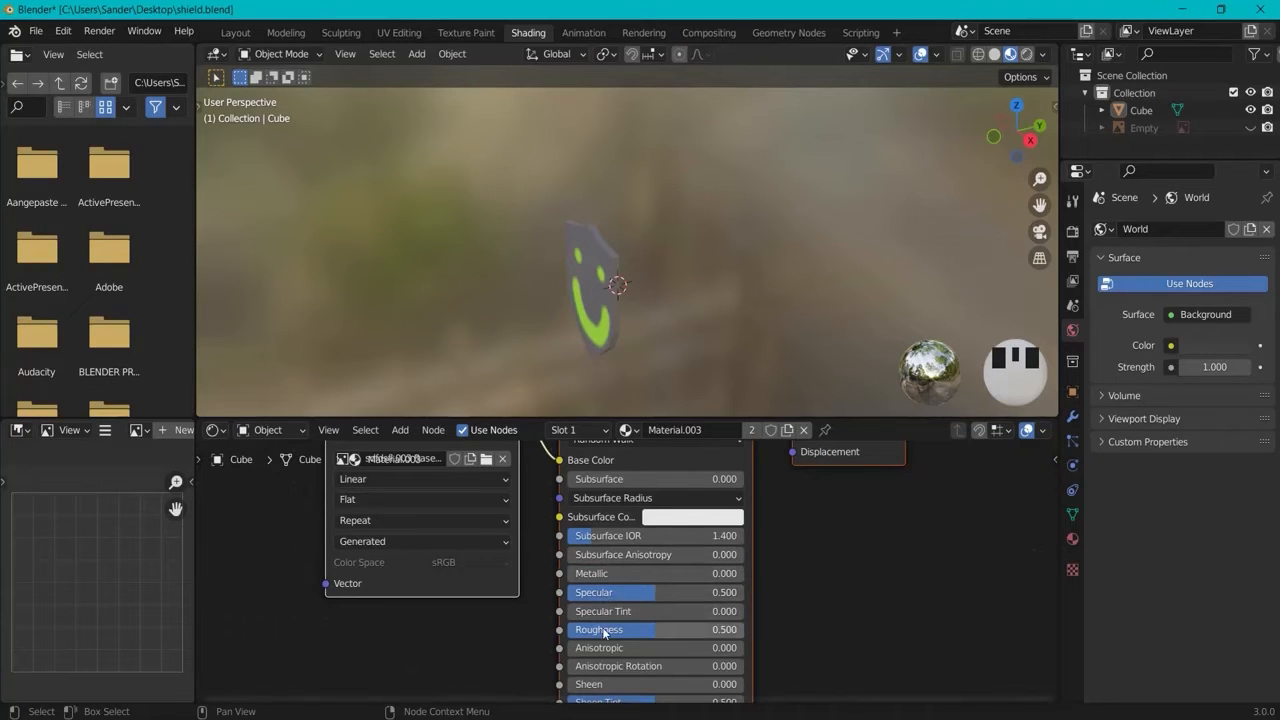
mouse_move(603, 632)
mouse_down()
mouse_move(514, 628)
mouse_move(628, 628)
mouse_up()
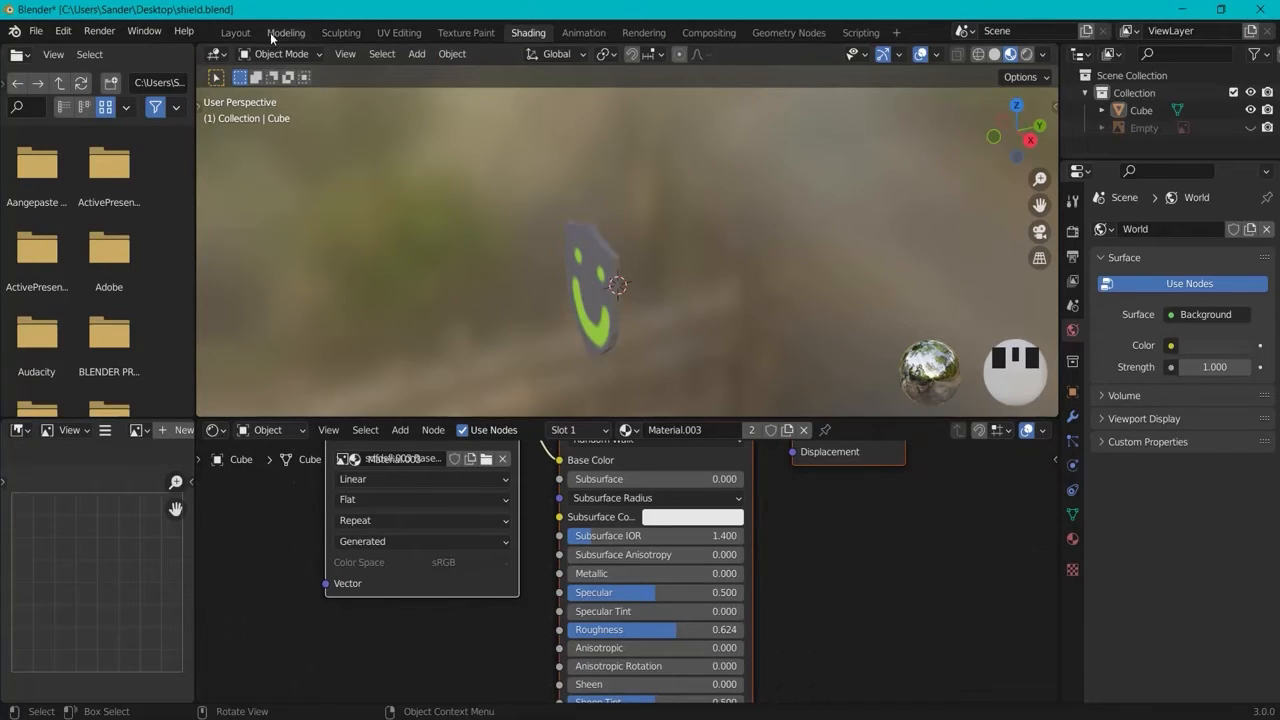
click(237, 32)
middle_drag(809, 384, 899, 379)
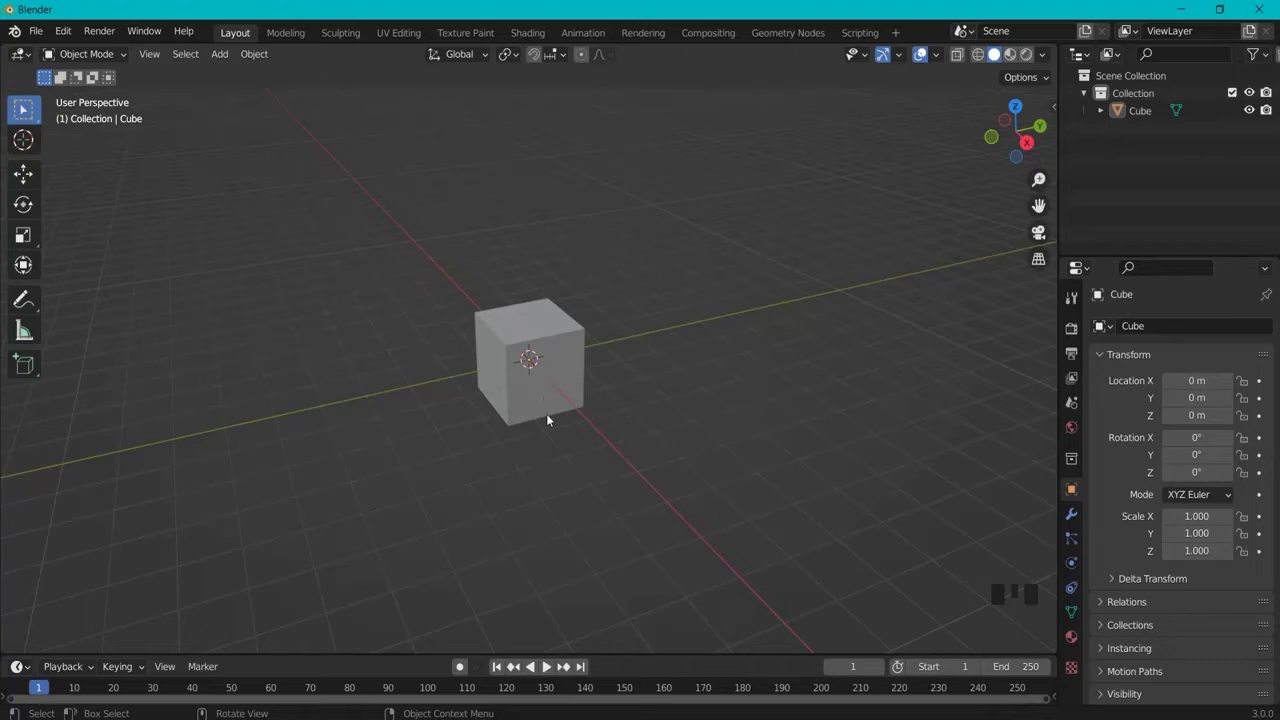
Step: Delete the default cube in the new scene and switch to the front orthographic view
middle_drag(570, 431, 532, 455)
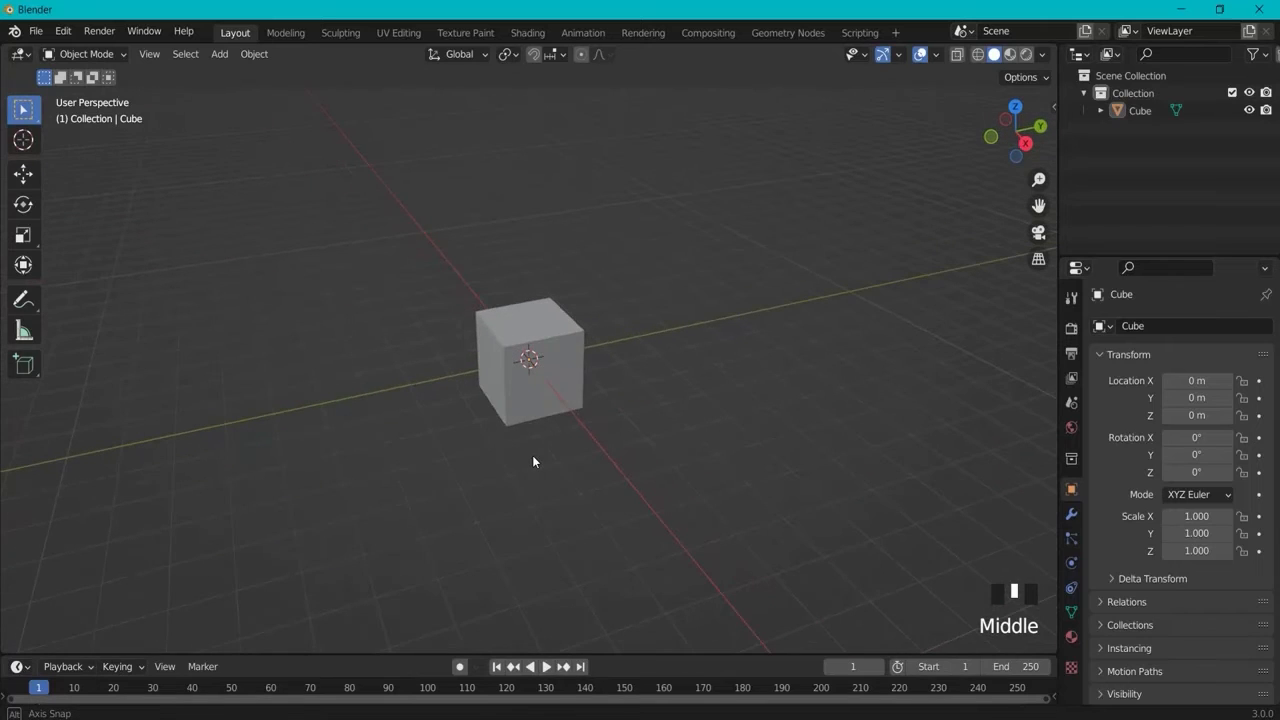
drag(352, 128, 702, 454)
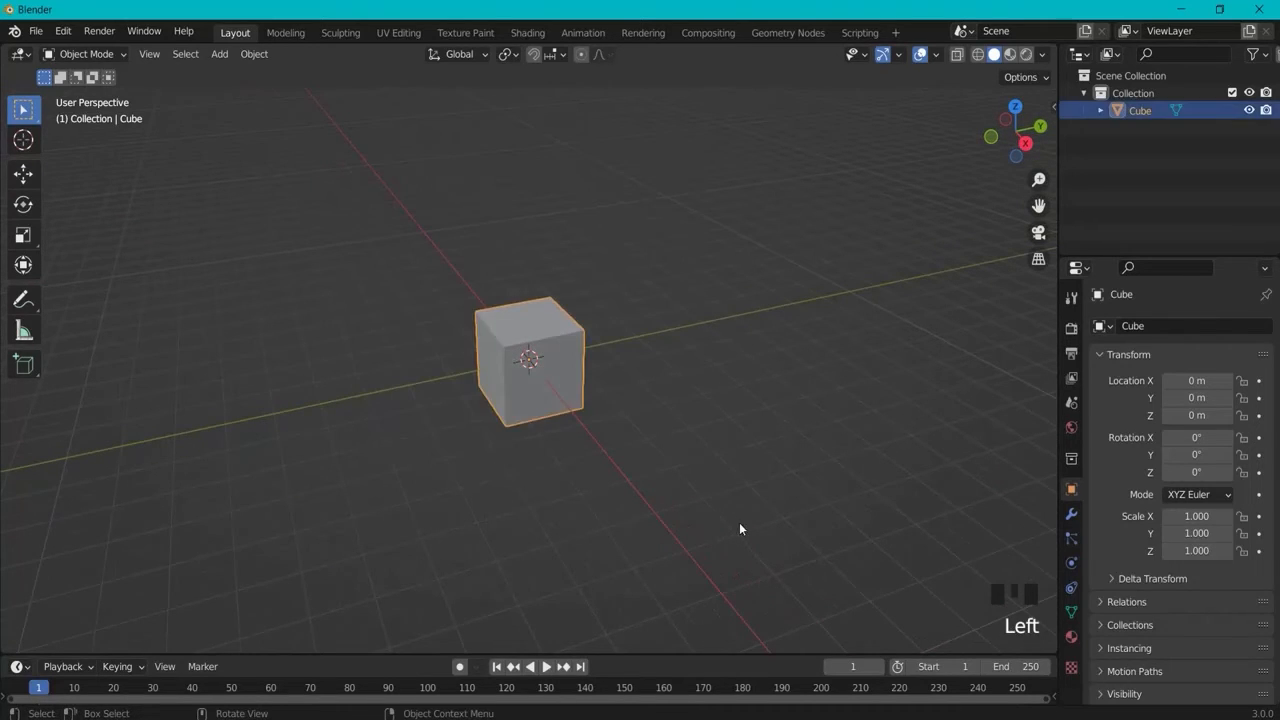
key(Delete)
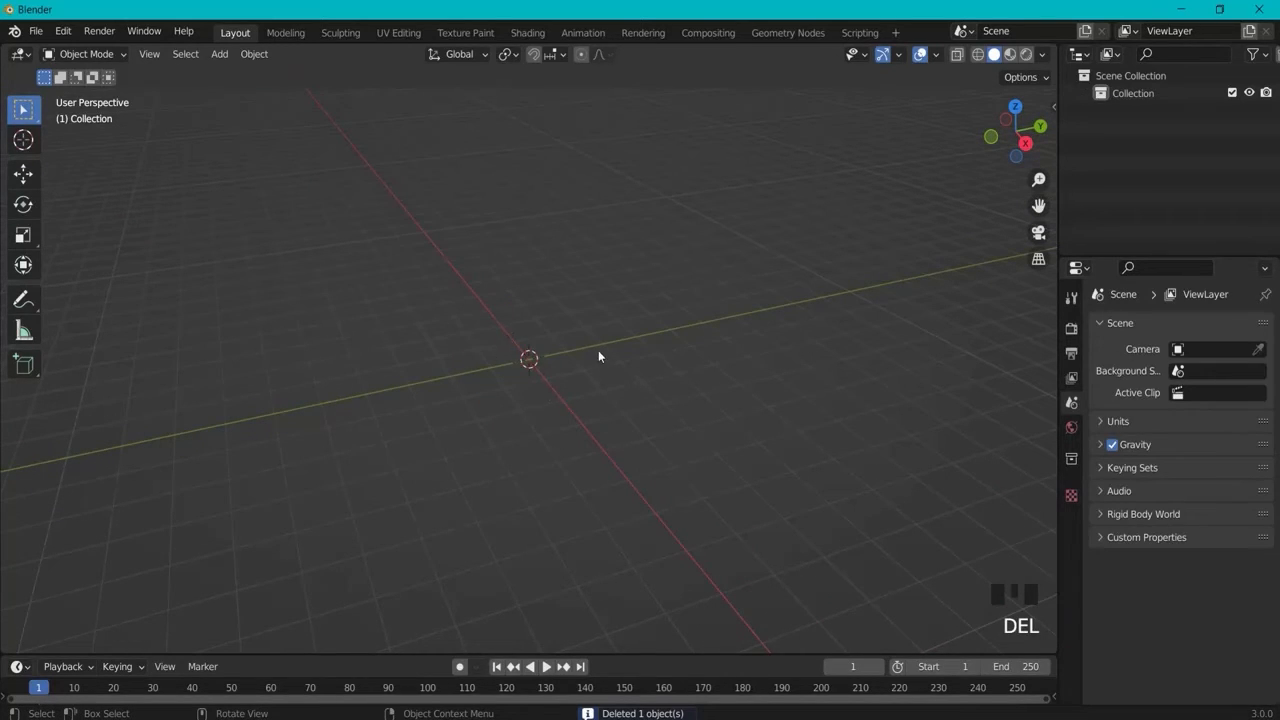
key(KP_1)
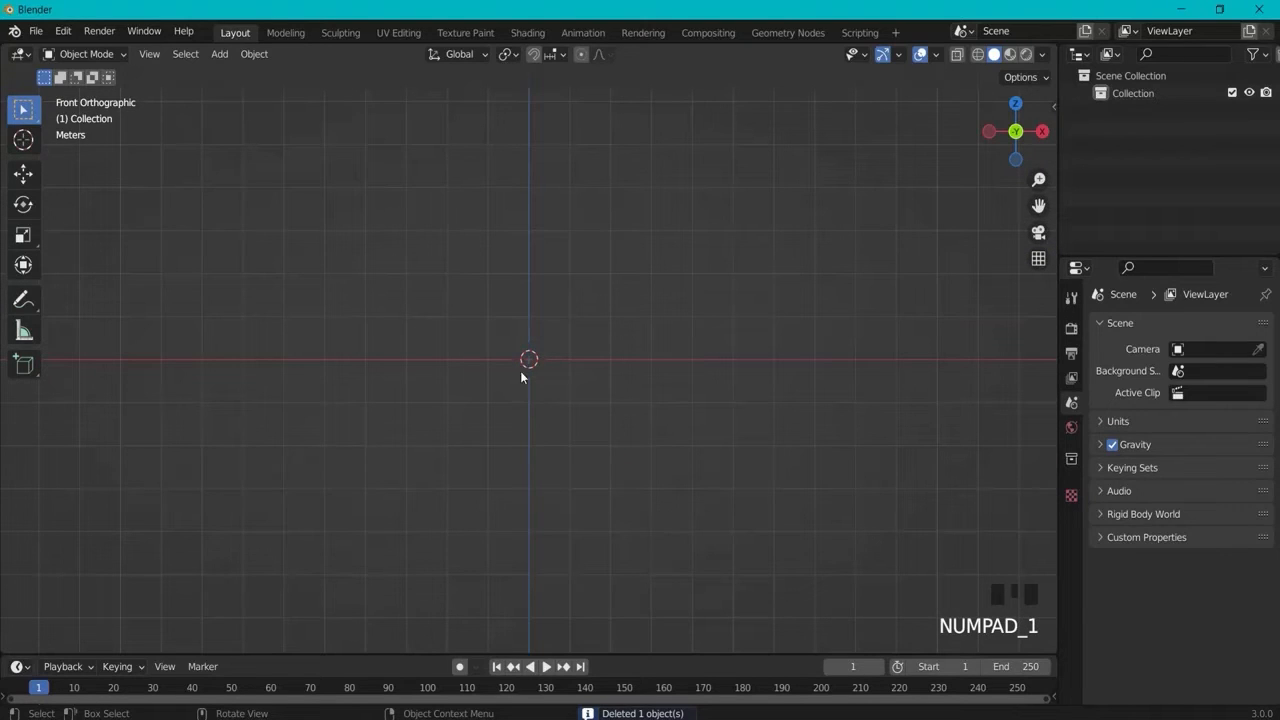
Step: Add an ico sphere at the world origin
key(shift+a)
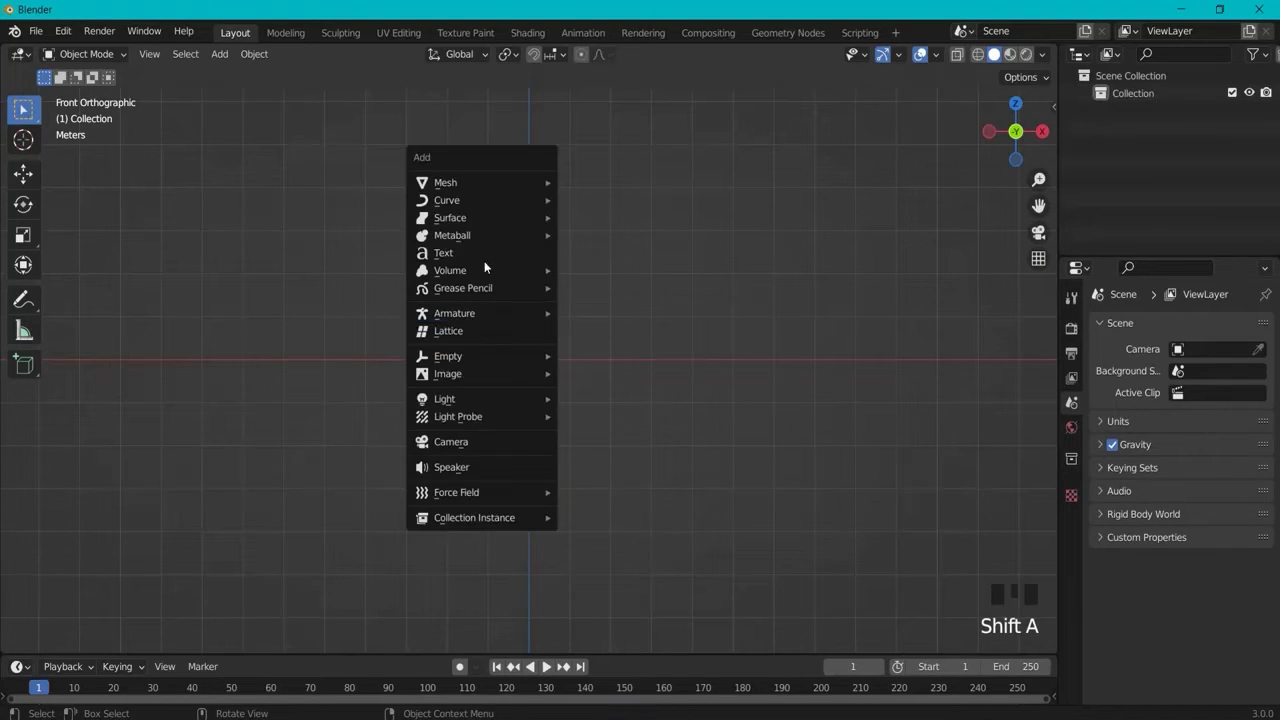
mouse_move(474, 184)
click(604, 252)
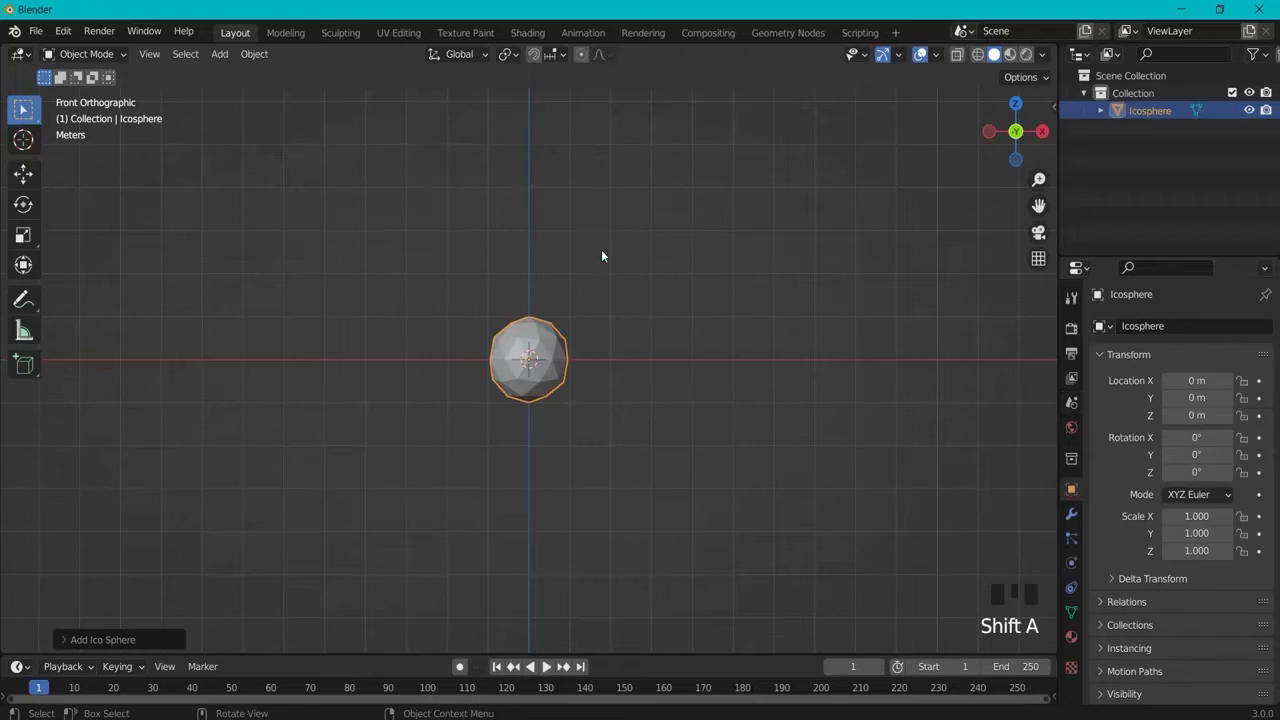
scroll(574, 357, up, 3)
scroll(575, 357, up, 2)
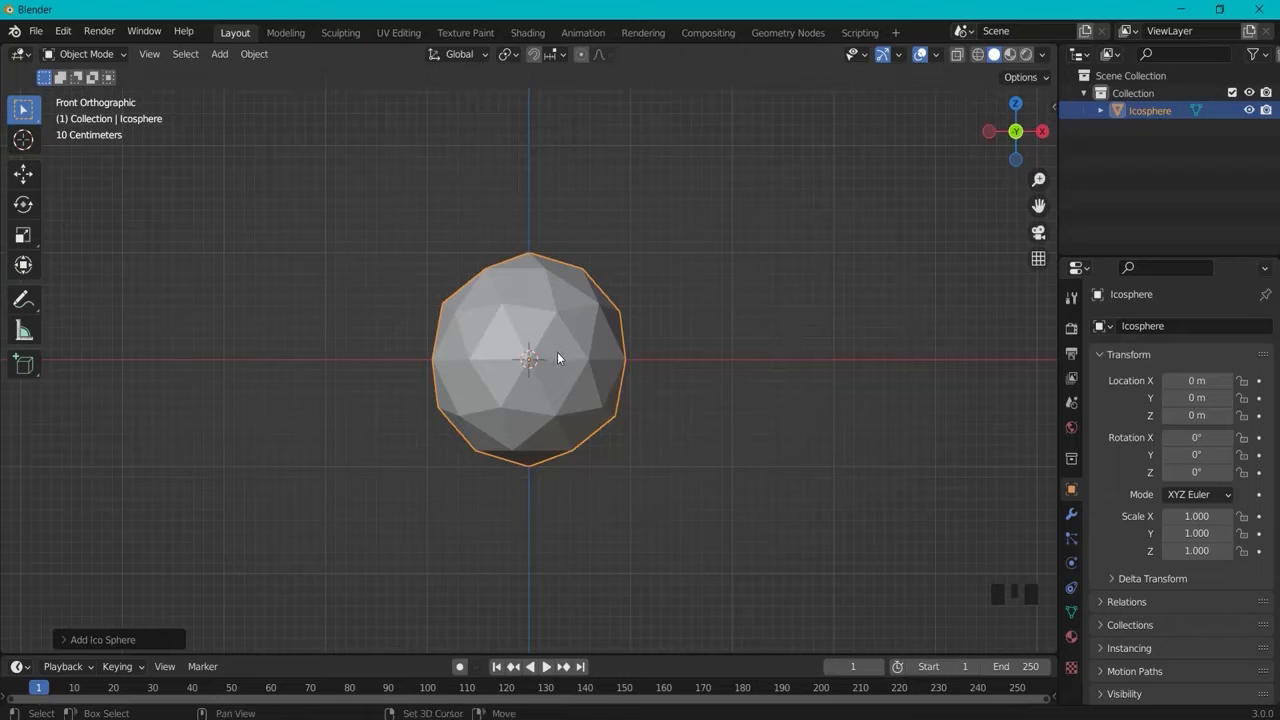
Step: Duplicate the ico sphere, scale the copy to about 0.184 and place it on the large sphere's upper negative-X side
key(shift+d)
click(460, 289)
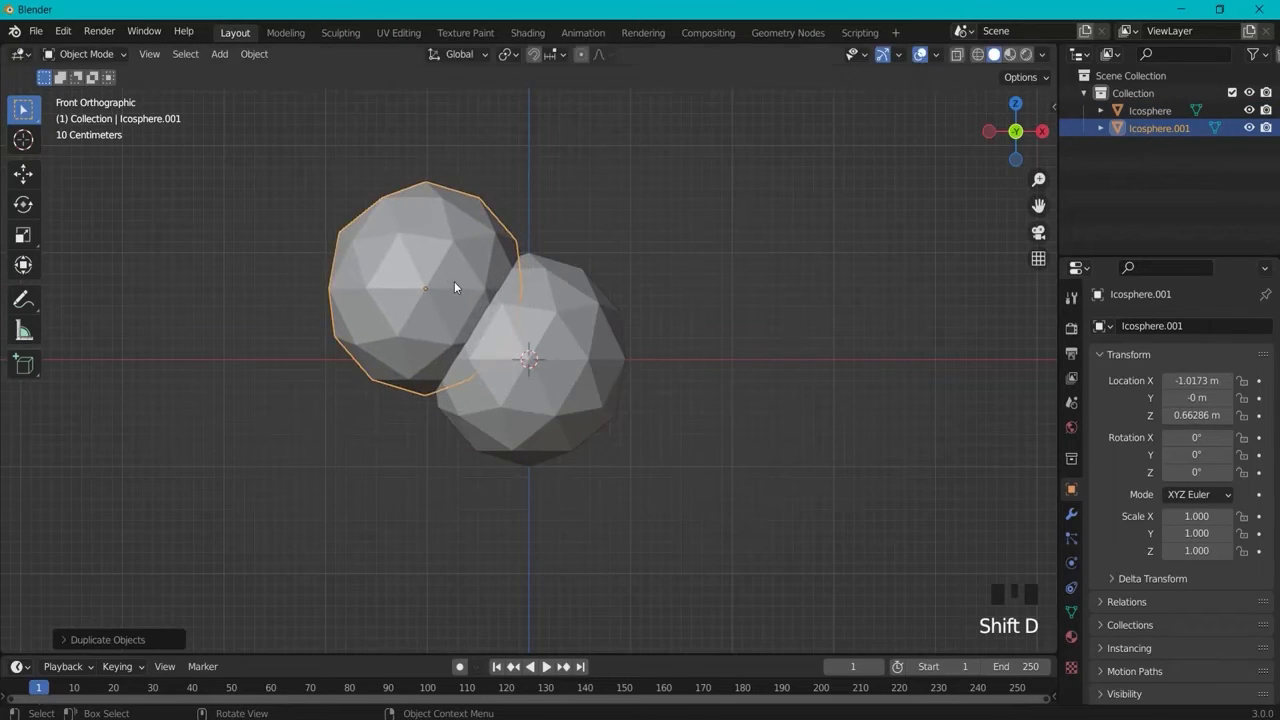
key(s)
click(425, 289)
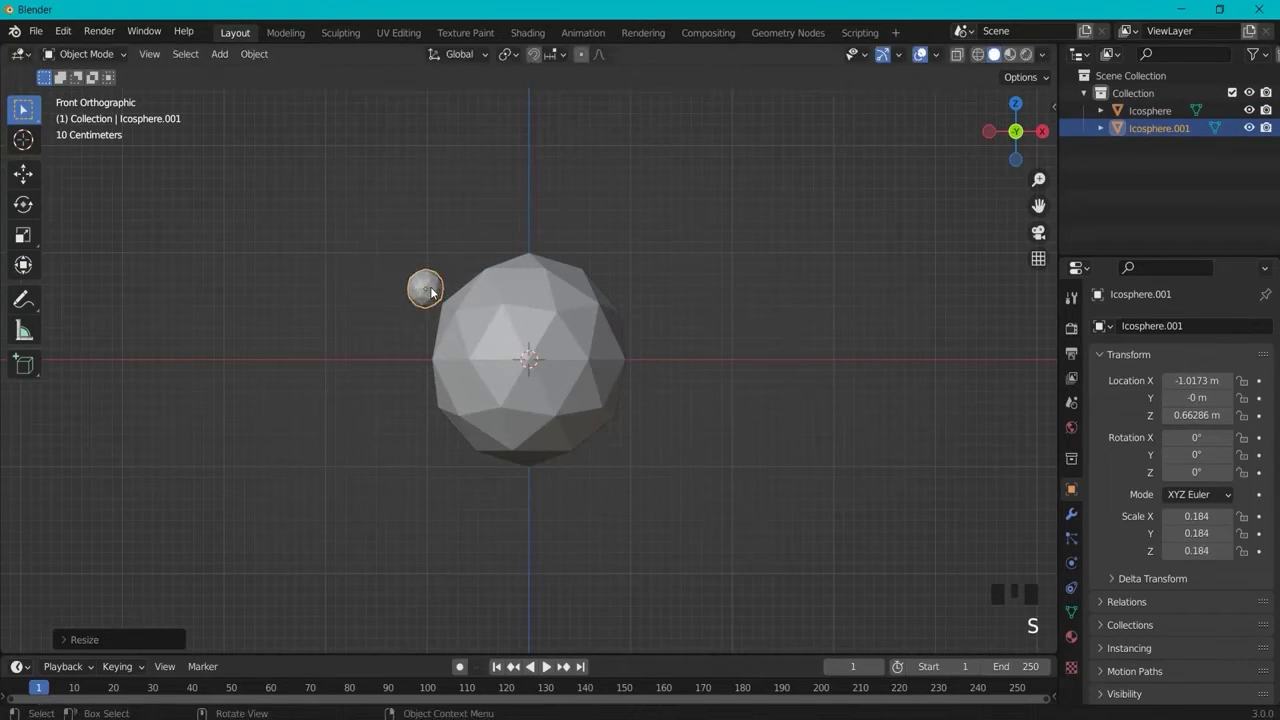
key(g)
click(450, 291)
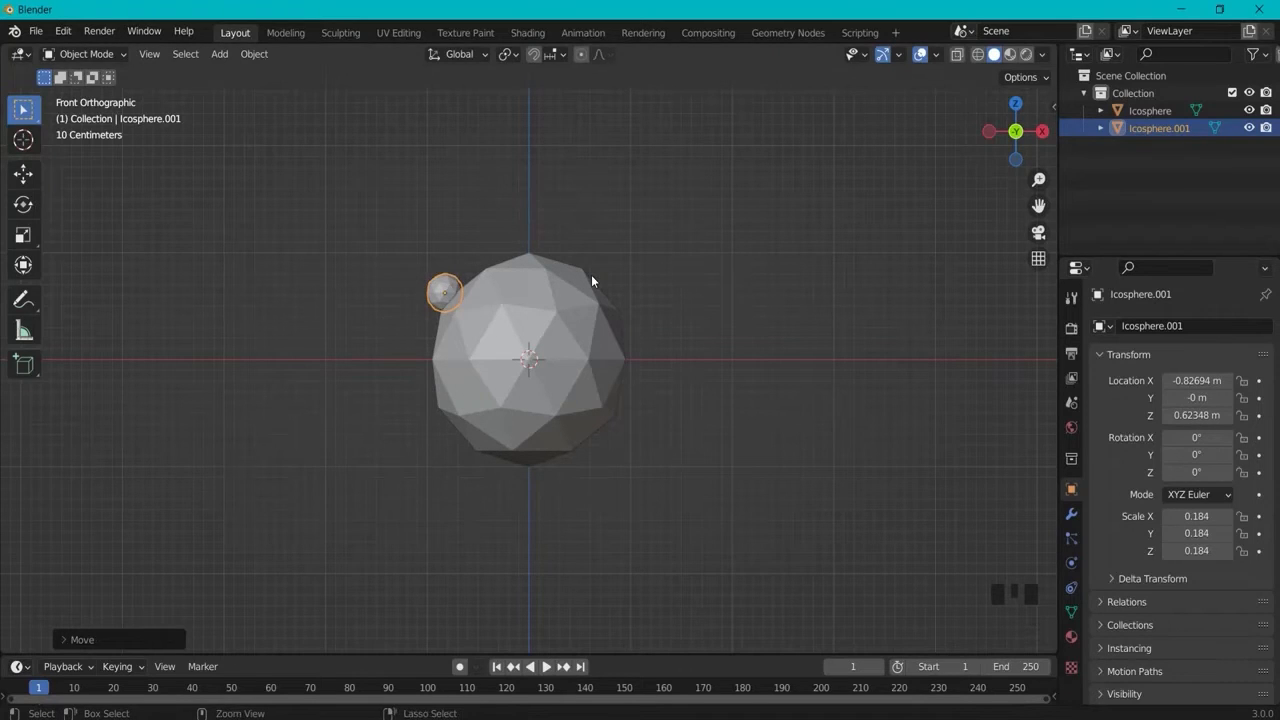
Step: Move the small sphere about -0.31 m along Y in the left orthographic view and snap it to the grid
key(ctrl+KP_3)
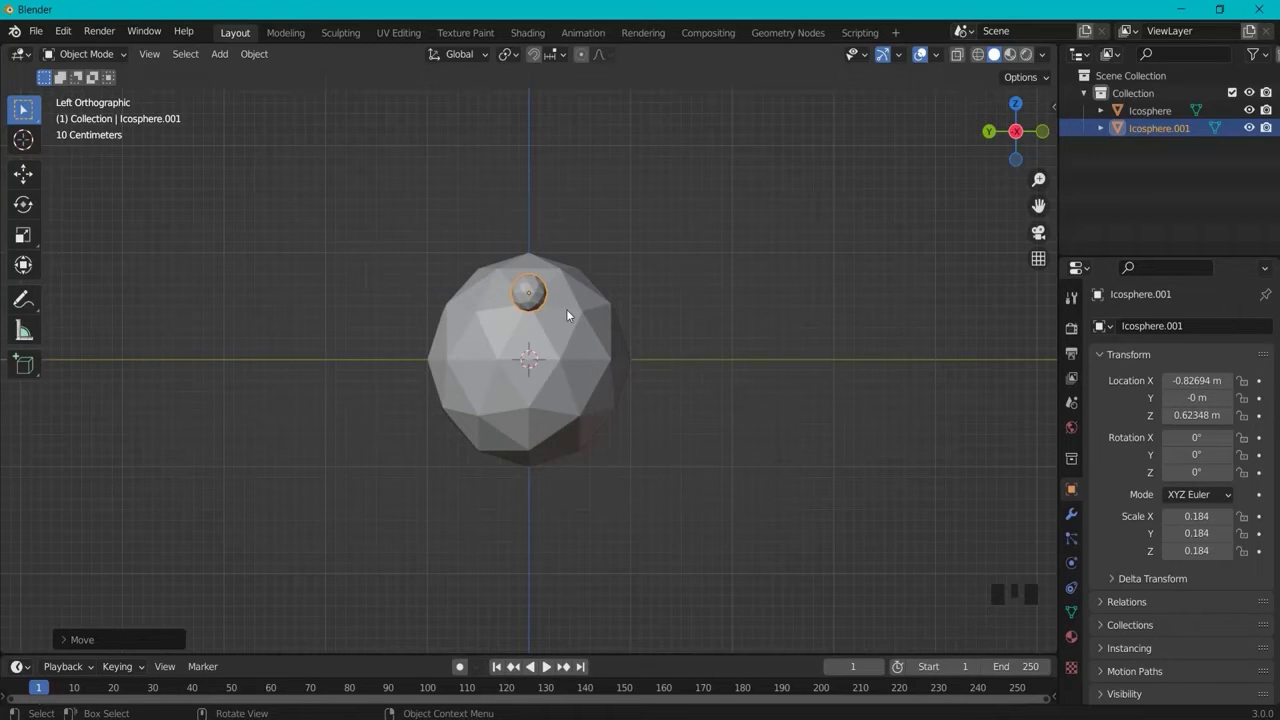
key(g)
key(y)
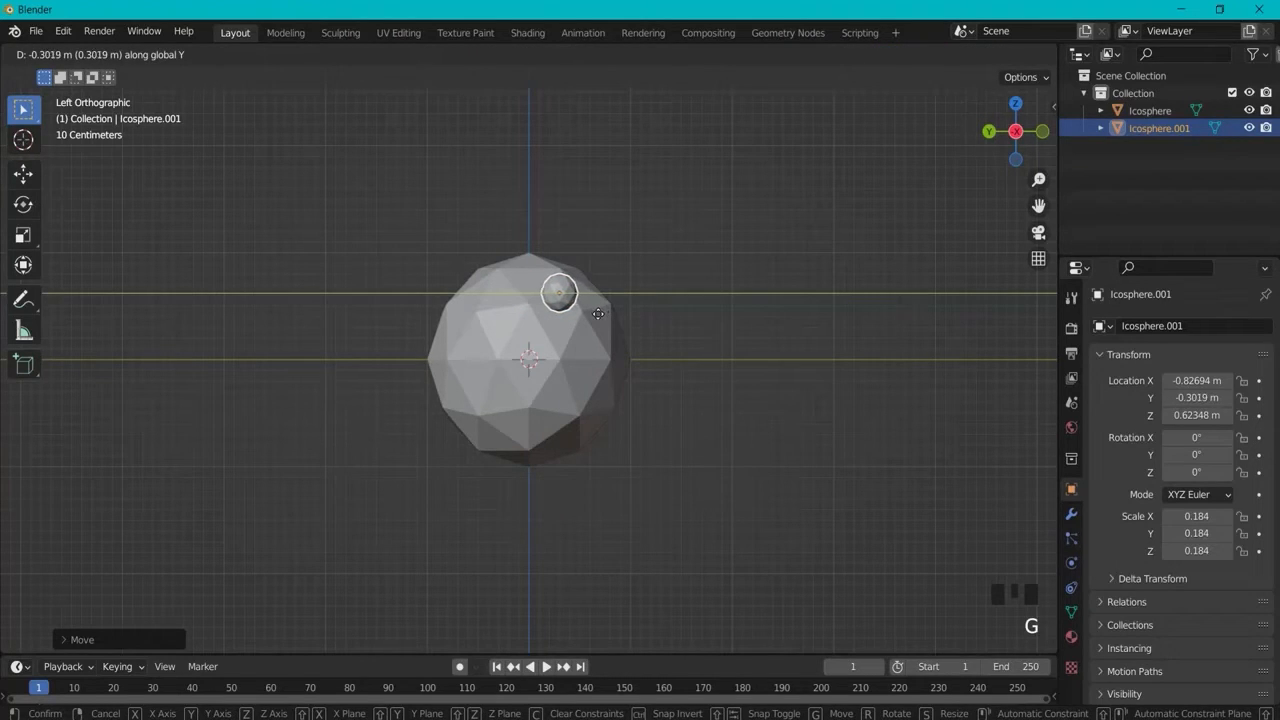
click(597, 318)
key(shift+s)
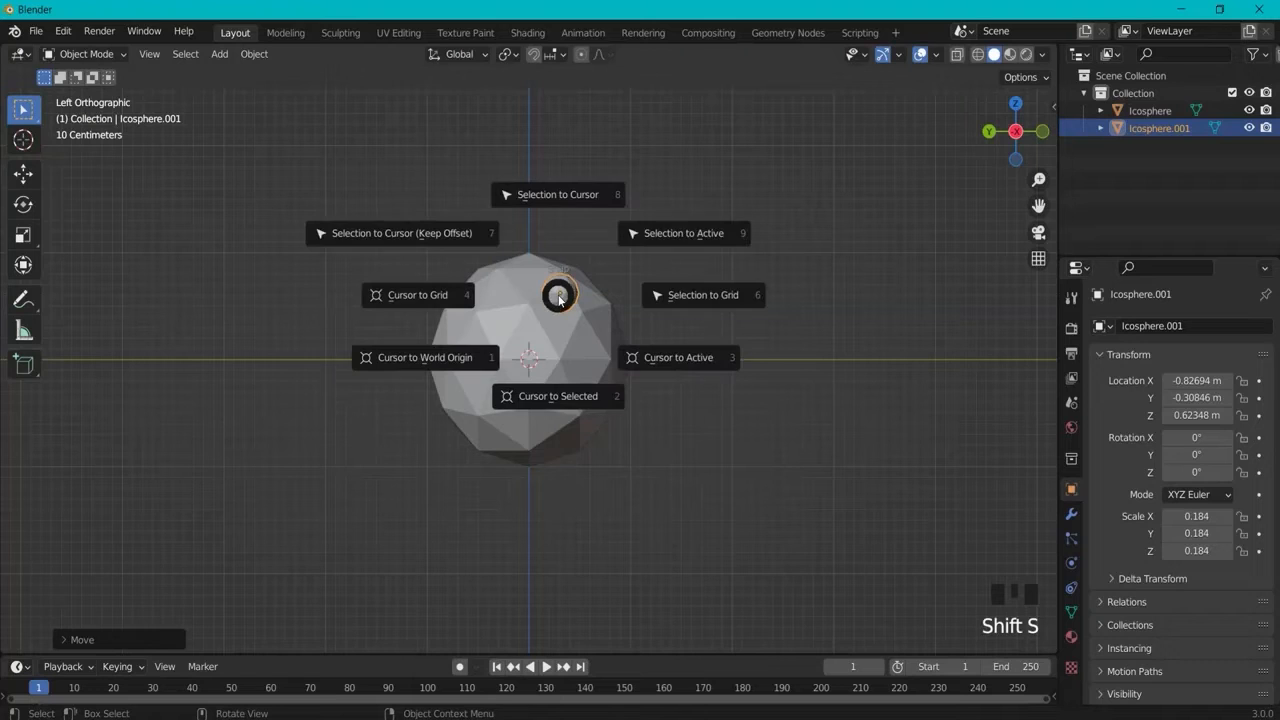
click(862, 278)
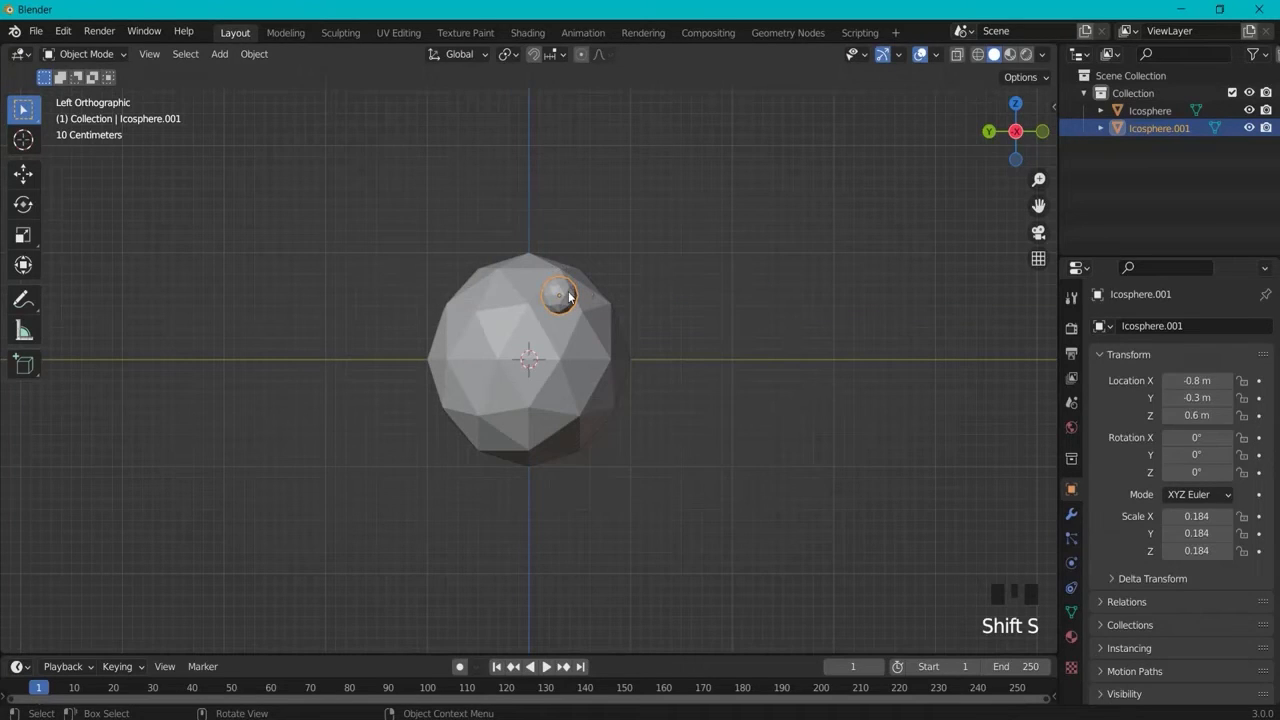
Step: Duplicate the small sphere along Y to about Y 0.32 m, then inspect the pair in perspective and deselect
key(shift+d)
key(y)
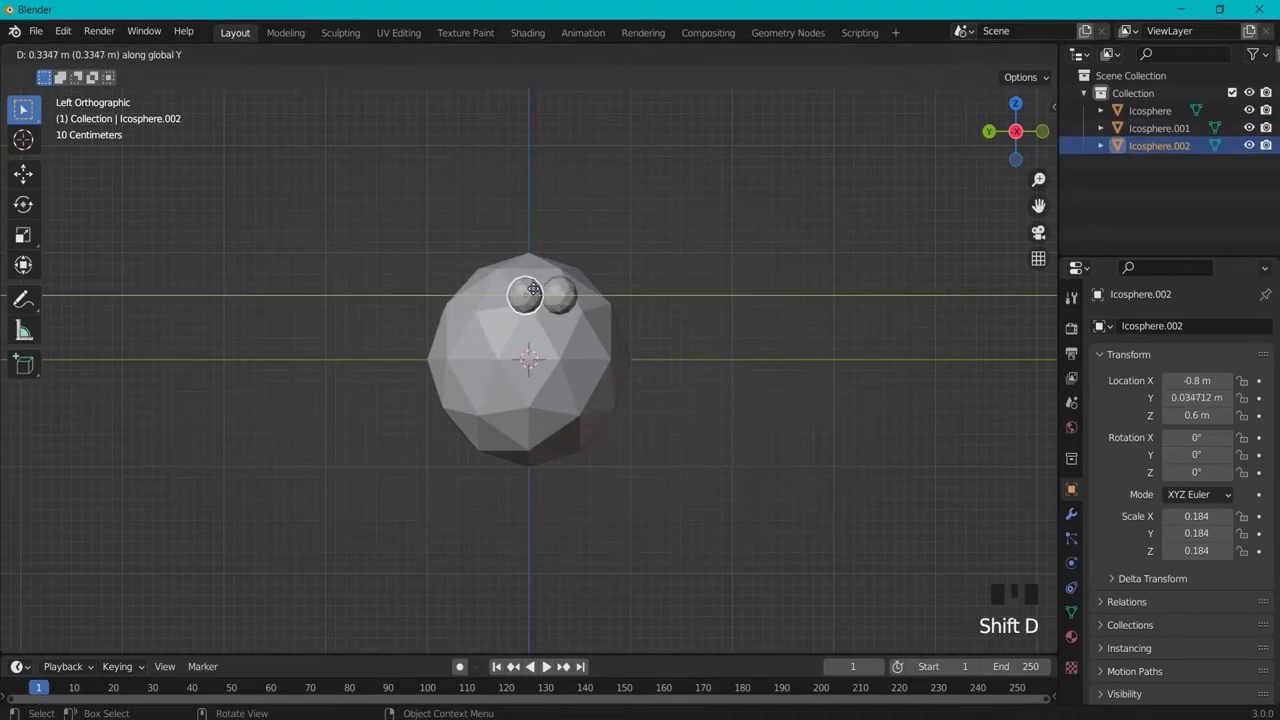
click(504, 291)
middle_drag(660, 281, 517, 328)
click(672, 282)
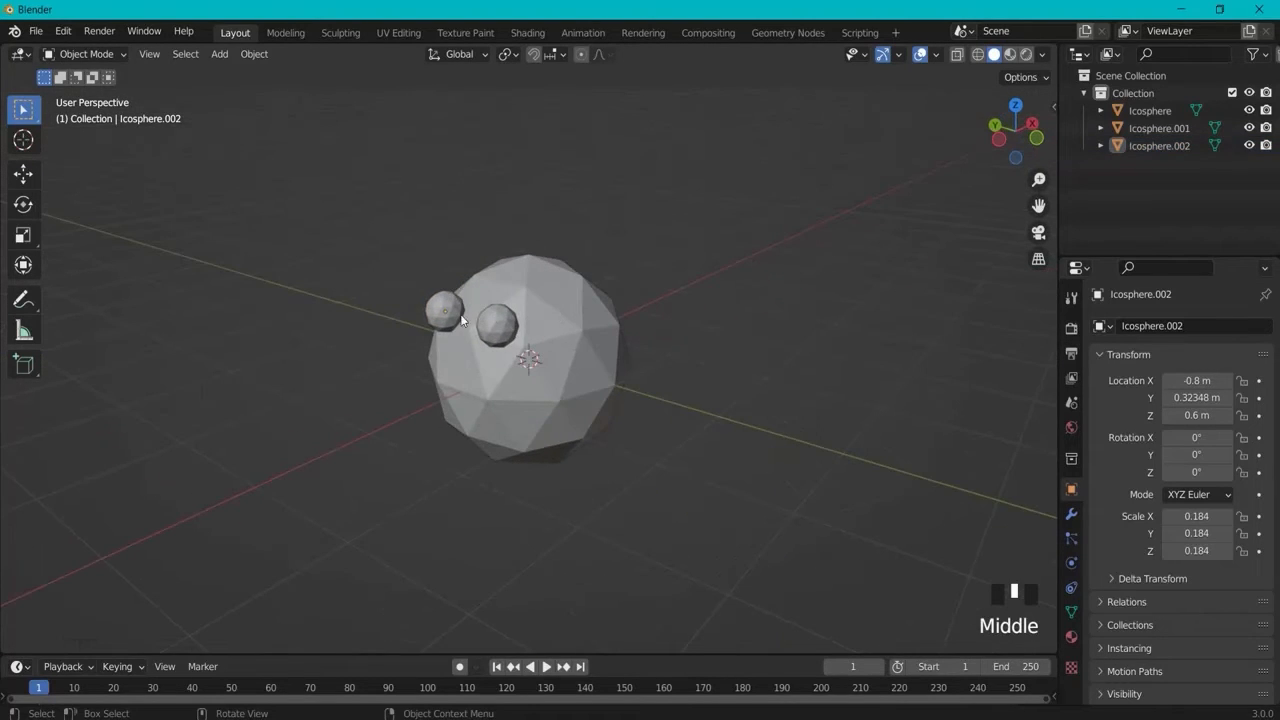
Step: Select the large sphere and place the 3D cursor on its positive-X edge in the front orthographic view
click(590, 322)
mouse_move(694, 326)
middle_down()
mouse_move(648, 331)
mouse_move(685, 318)
middle_up()
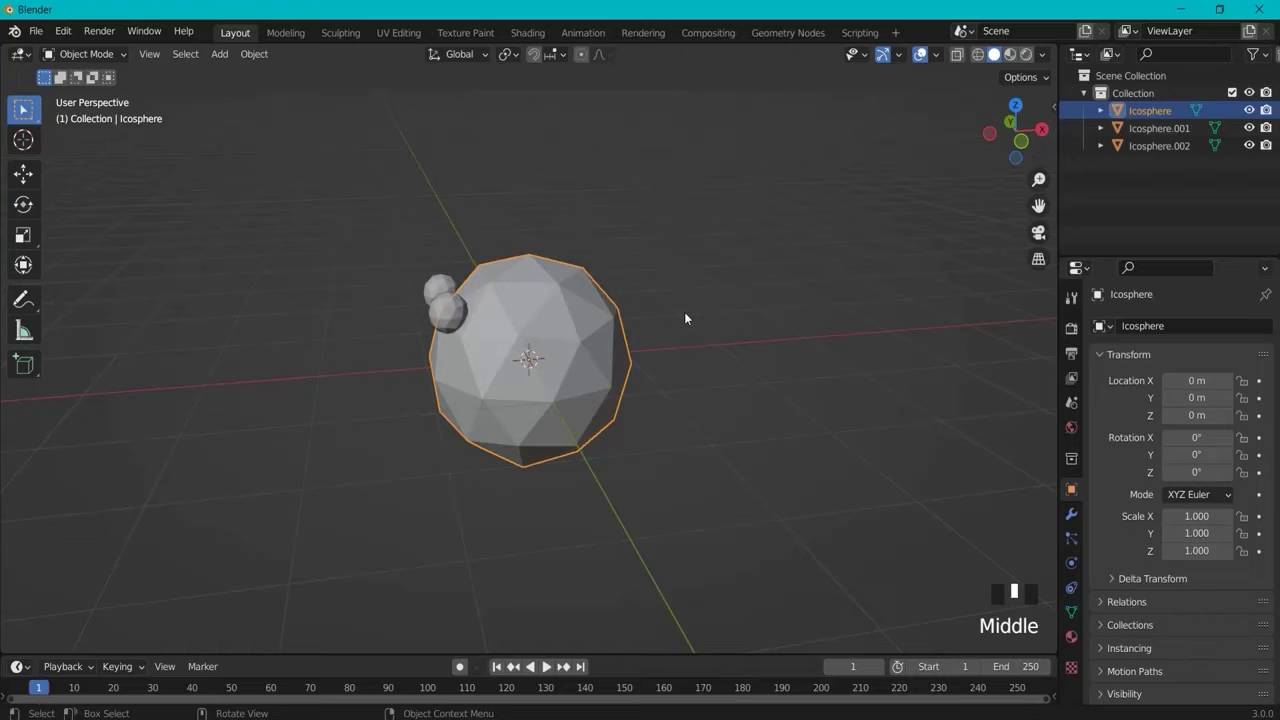
key(KP_1)
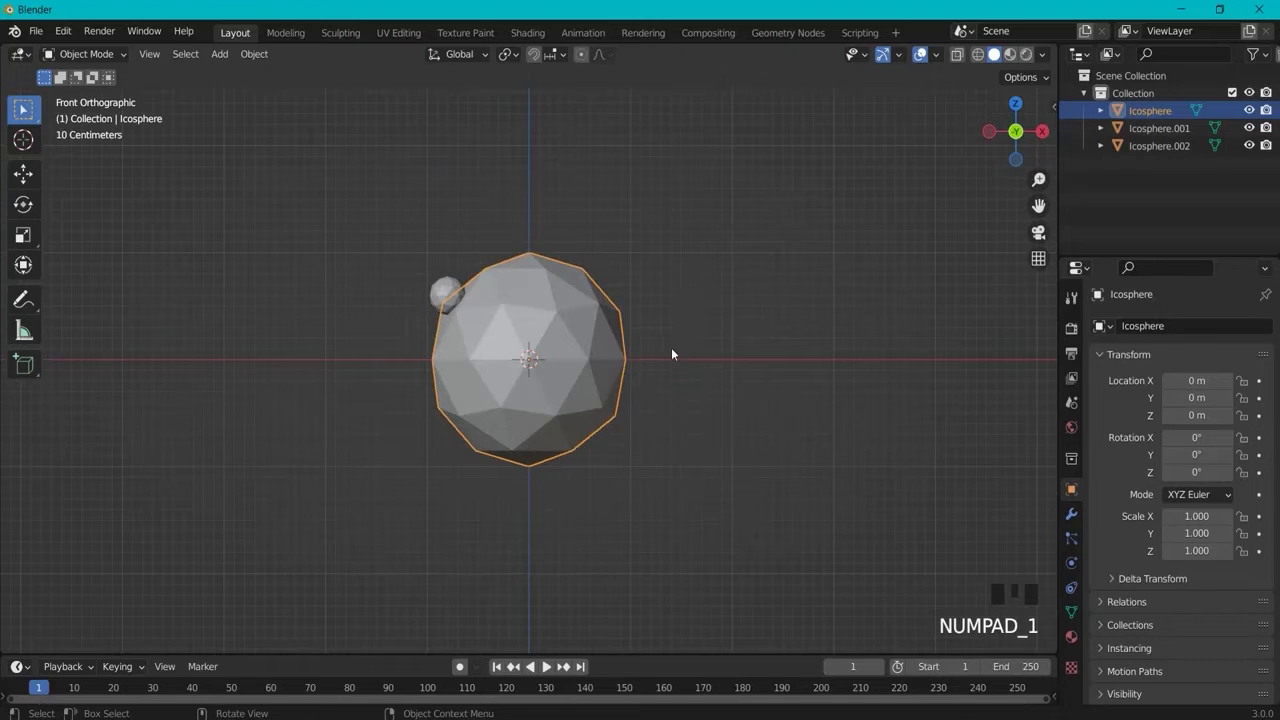
shift+middle_drag(672, 354, 487, 360)
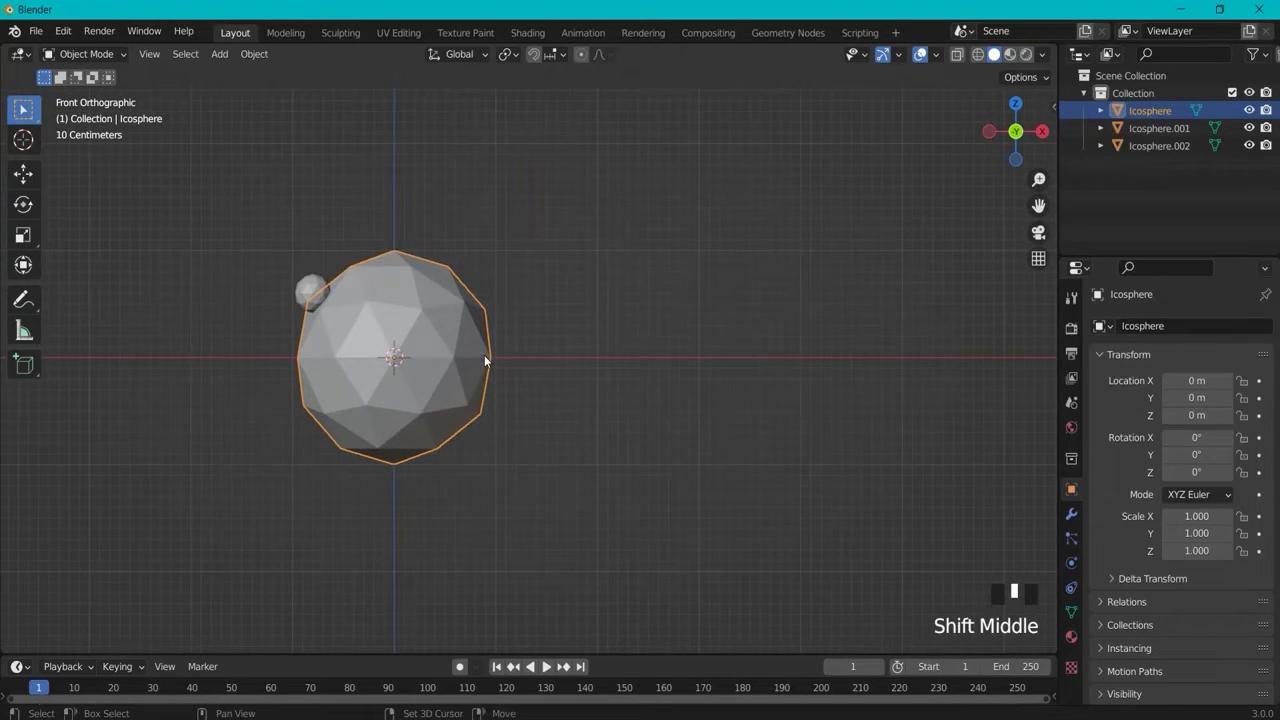
shift+right_click(485, 357)
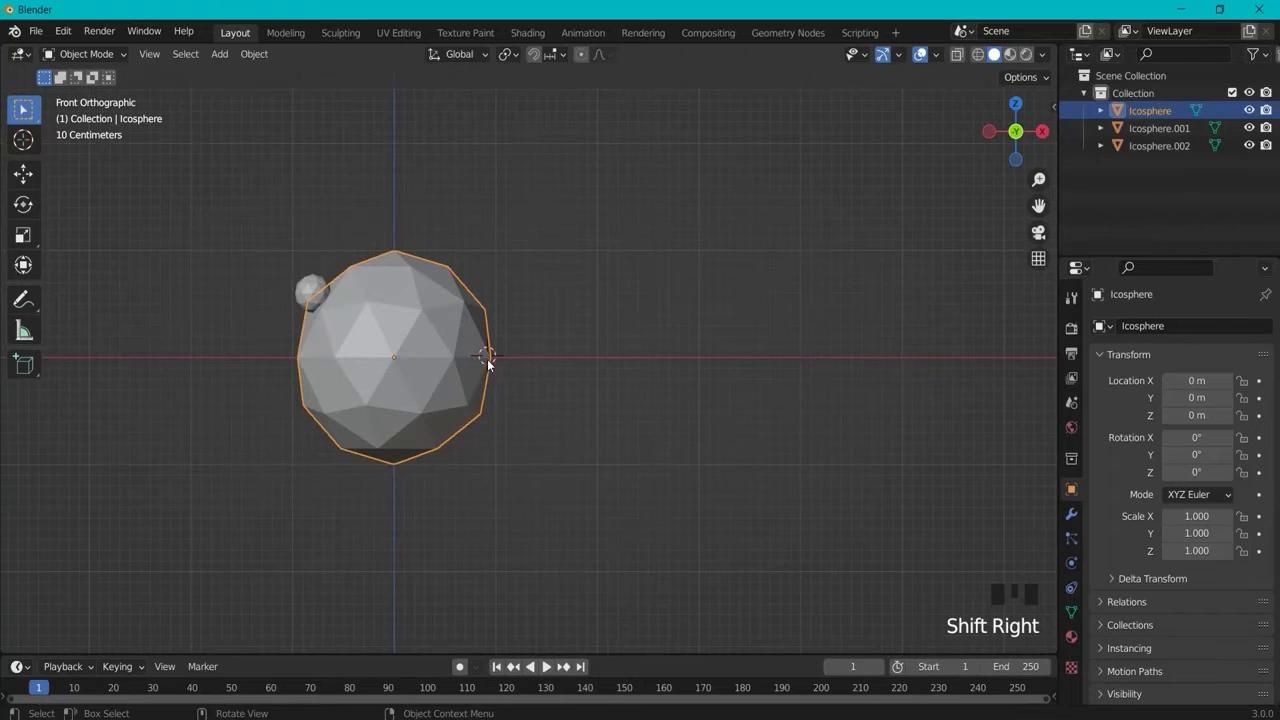
Step: Add a plane mesh at the 3D cursor
scroll(450, 358, up, 4)
scroll(442, 353, down, 2)
key(shift+a)
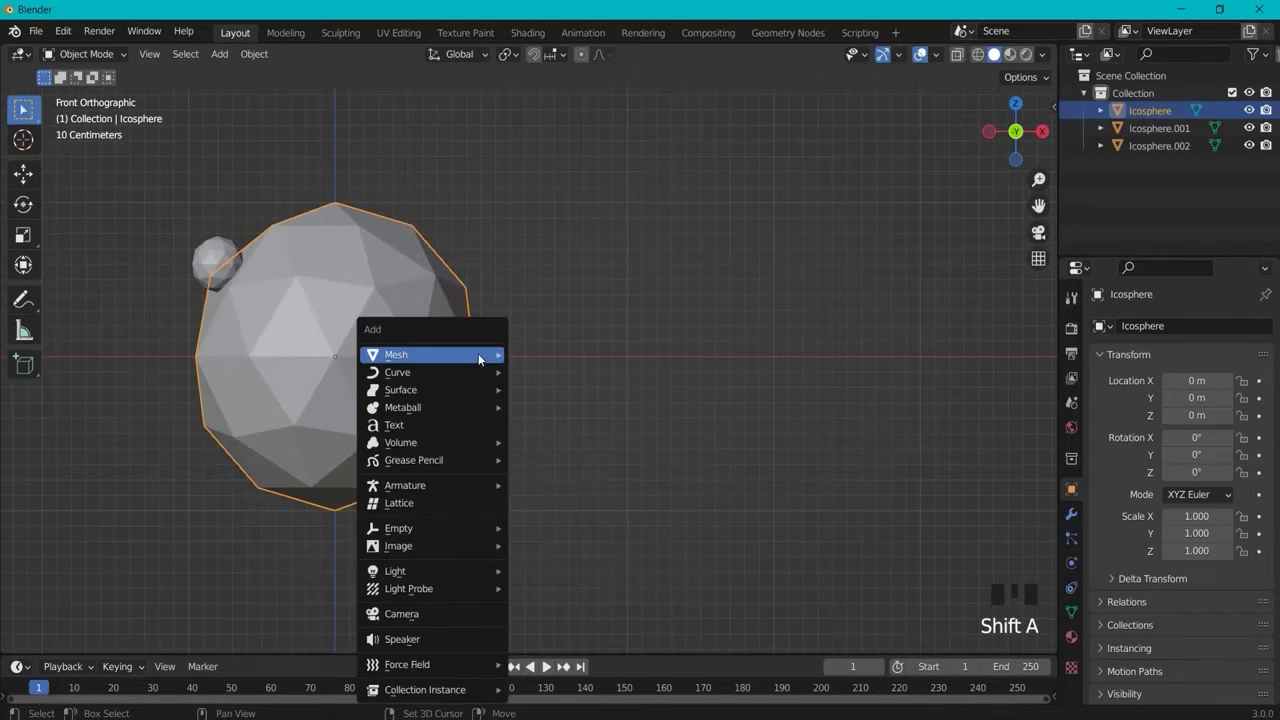
mouse_move(470, 361)
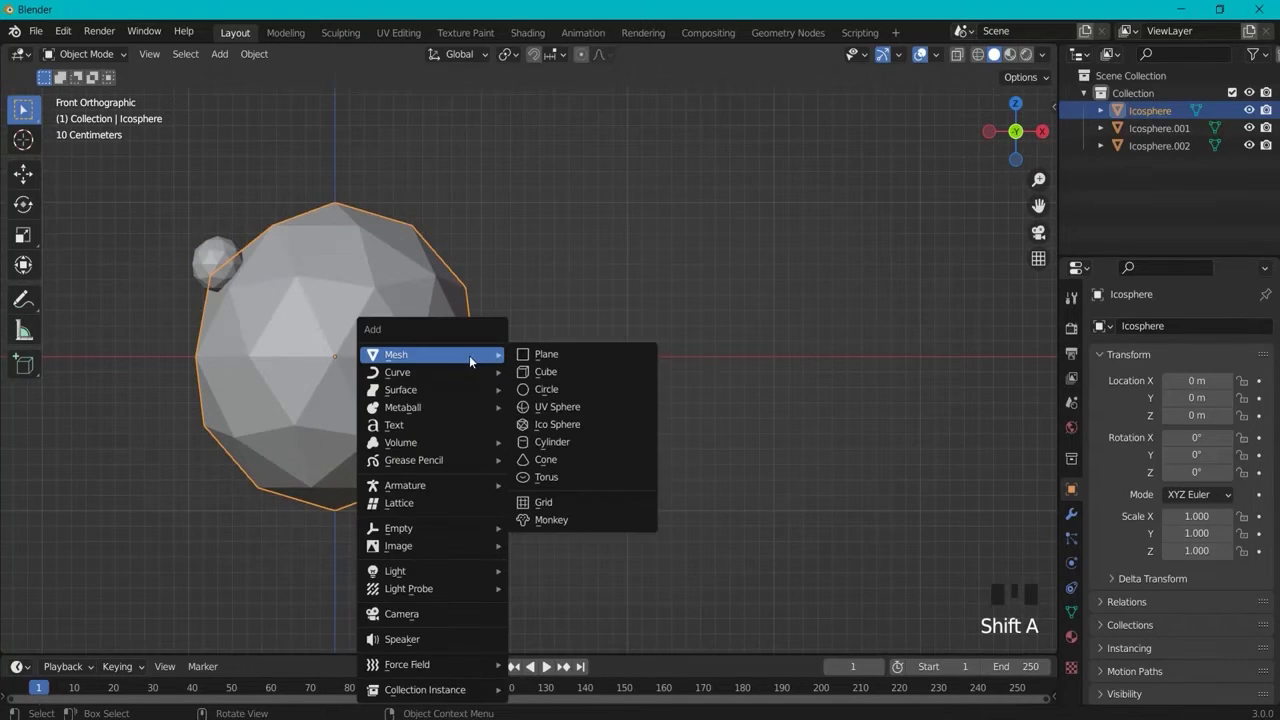
click(546, 356)
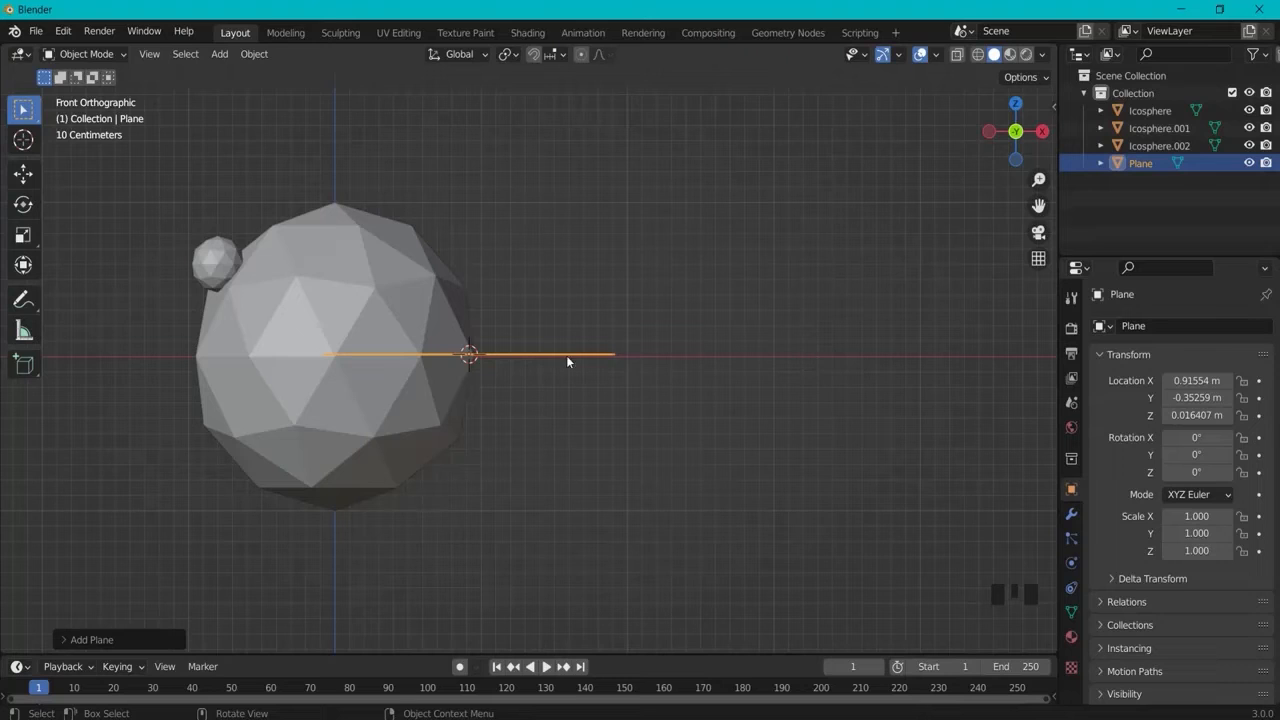
Step: Rotate the plane 90° about the X axis and scale it down to about 0.494
key(r)
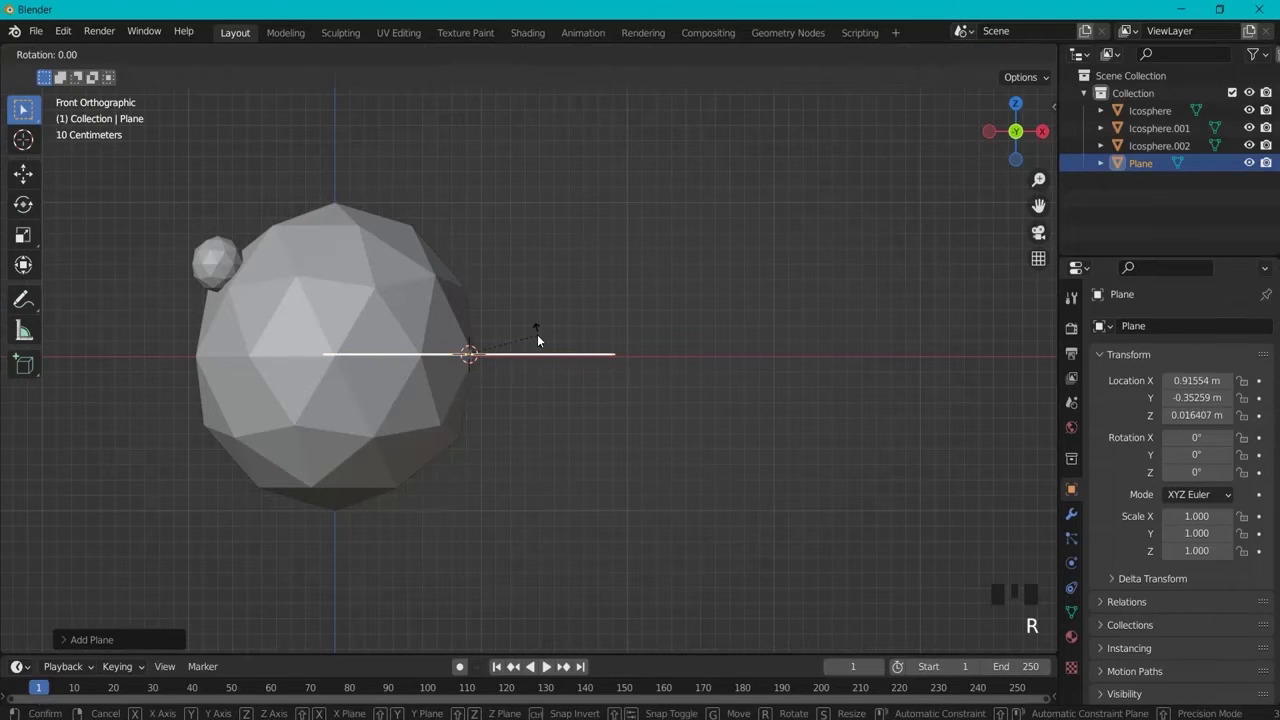
key(x)
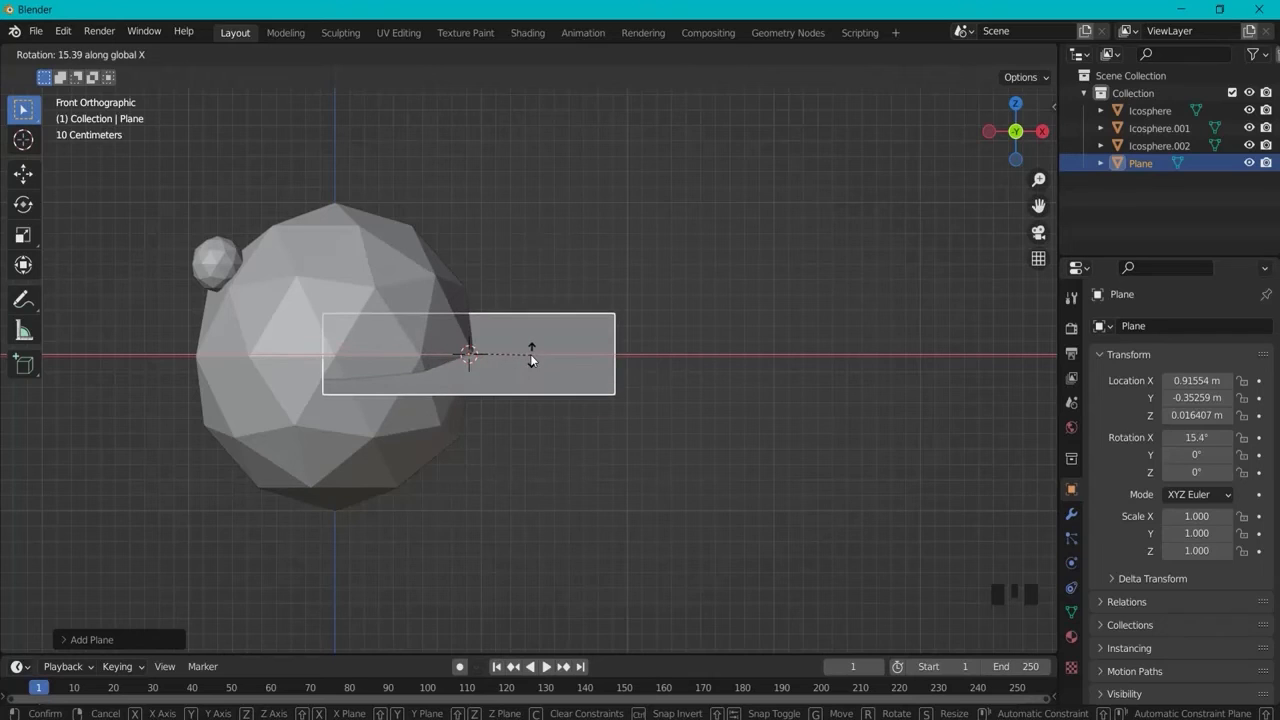
text(90)
key(Return)
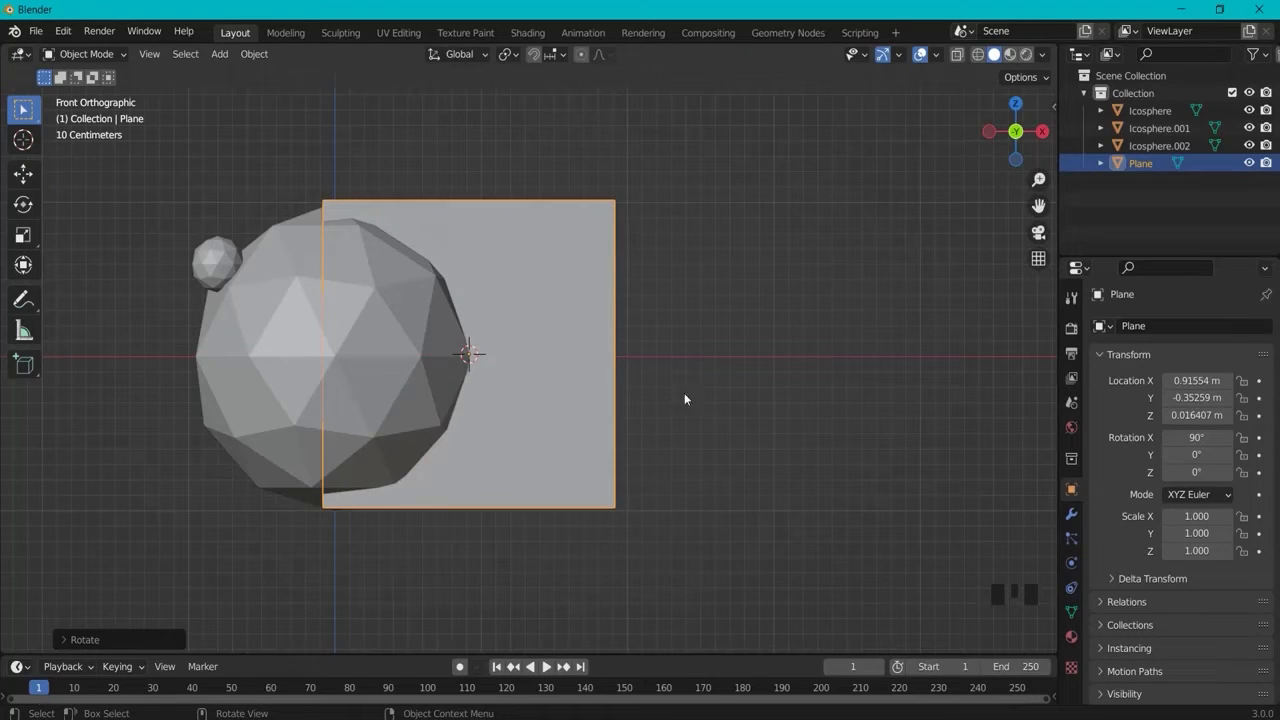
key(s)
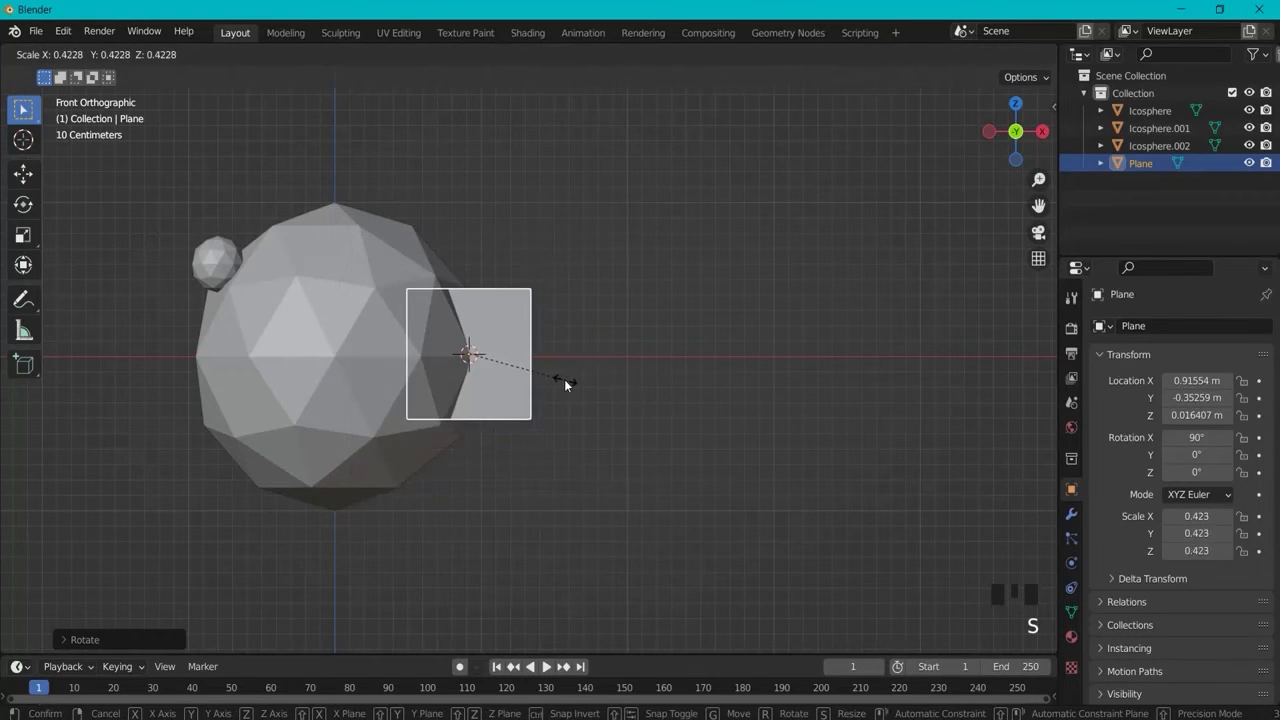
click(580, 390)
Step: Enter Edit Mode on the plane and add three evenly spaced vertical loop cuts
click(84, 56)
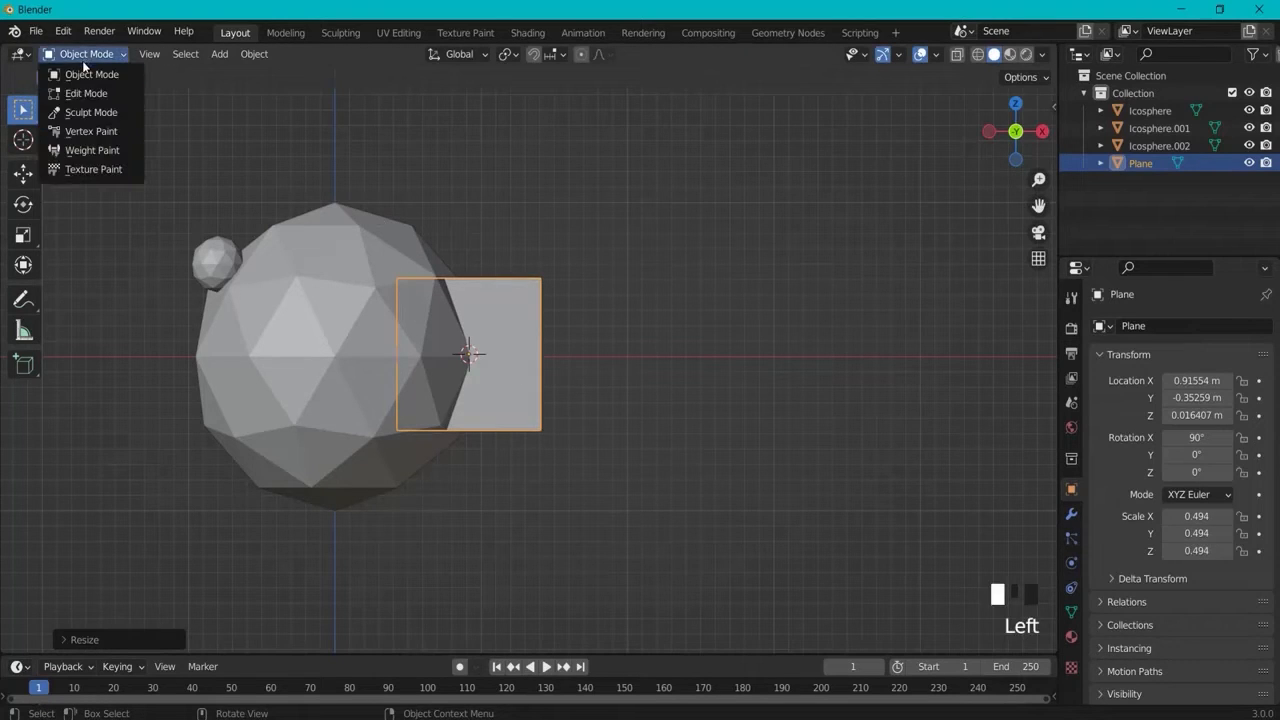
click(88, 93)
key(ctrl+r)
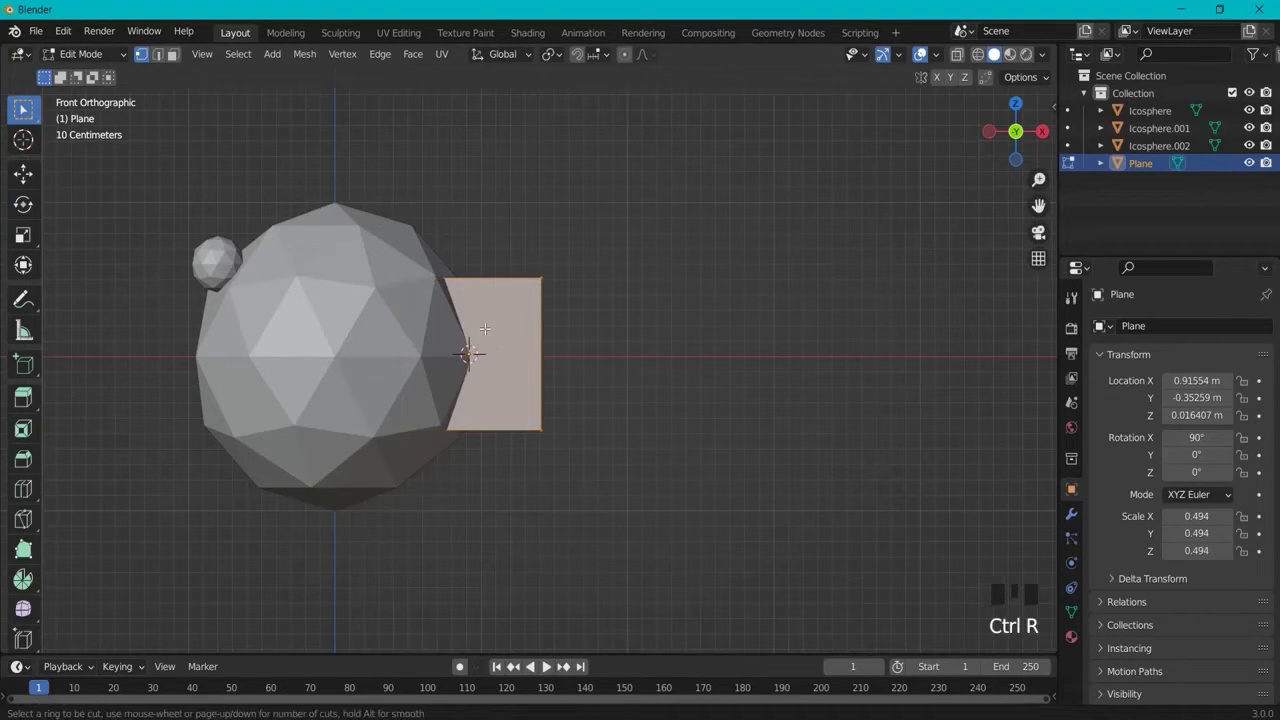
scroll(468, 290, up, 2)
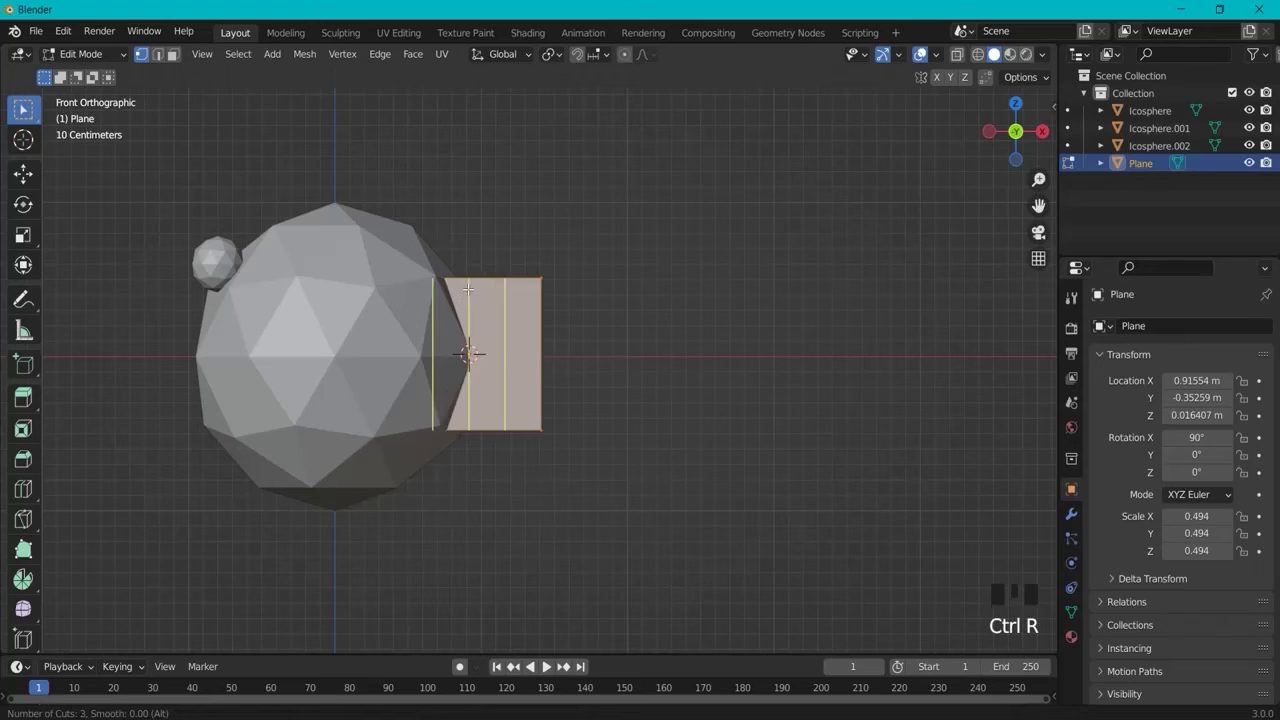
click(468, 290)
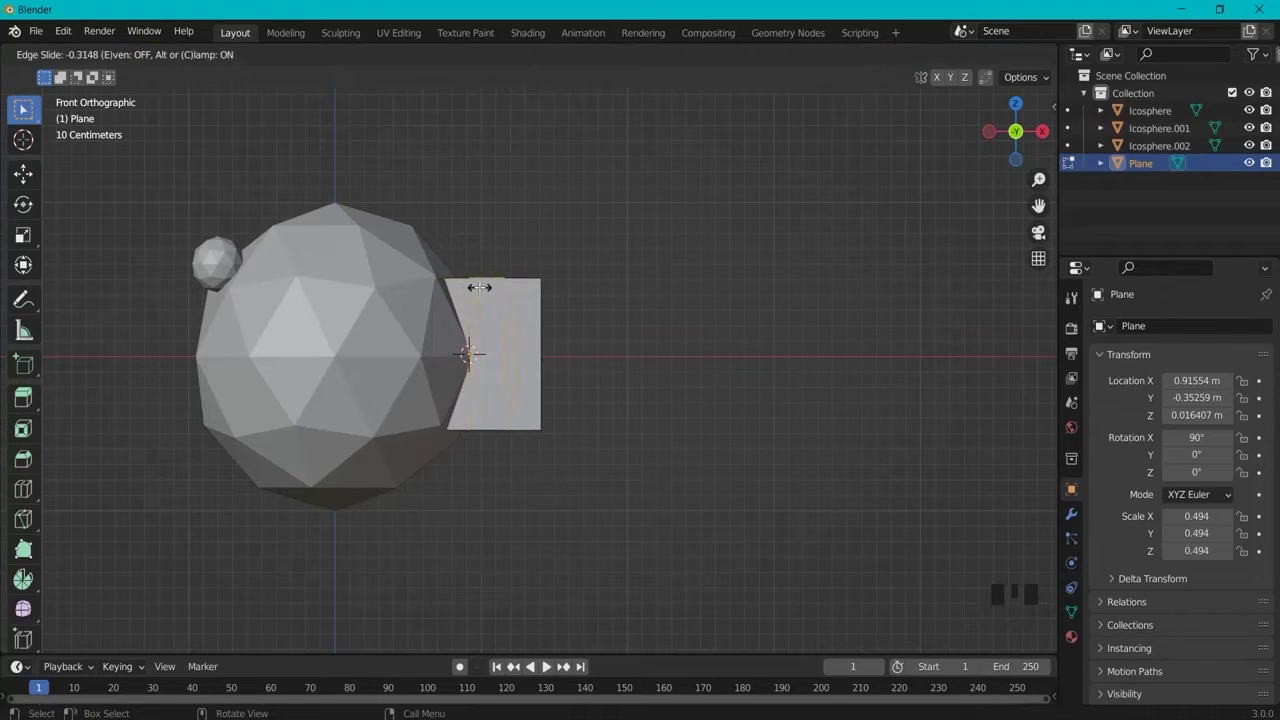
click(496, 293)
Step: Add three evenly spaced horizontal loop cuts across the plane, leaving them unslid
key(ctrl+r)
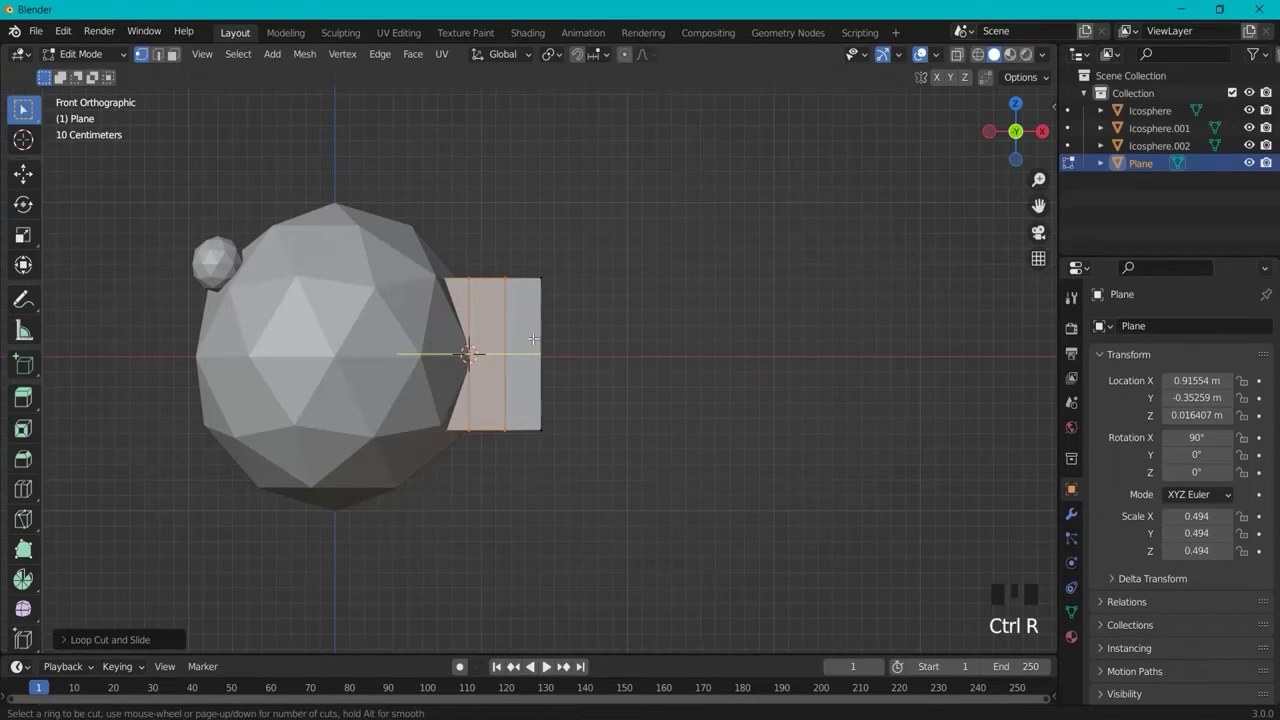
scroll(533, 352, up, 2)
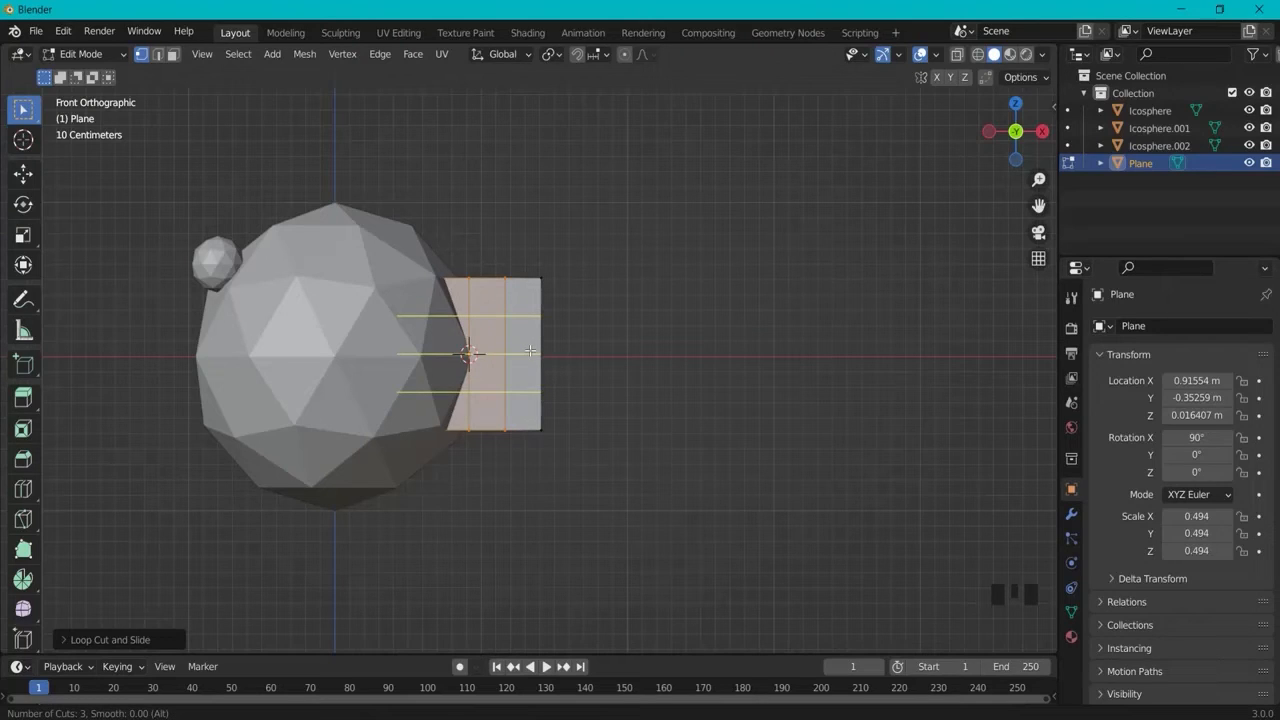
click(530, 352)
right_click(536, 334)
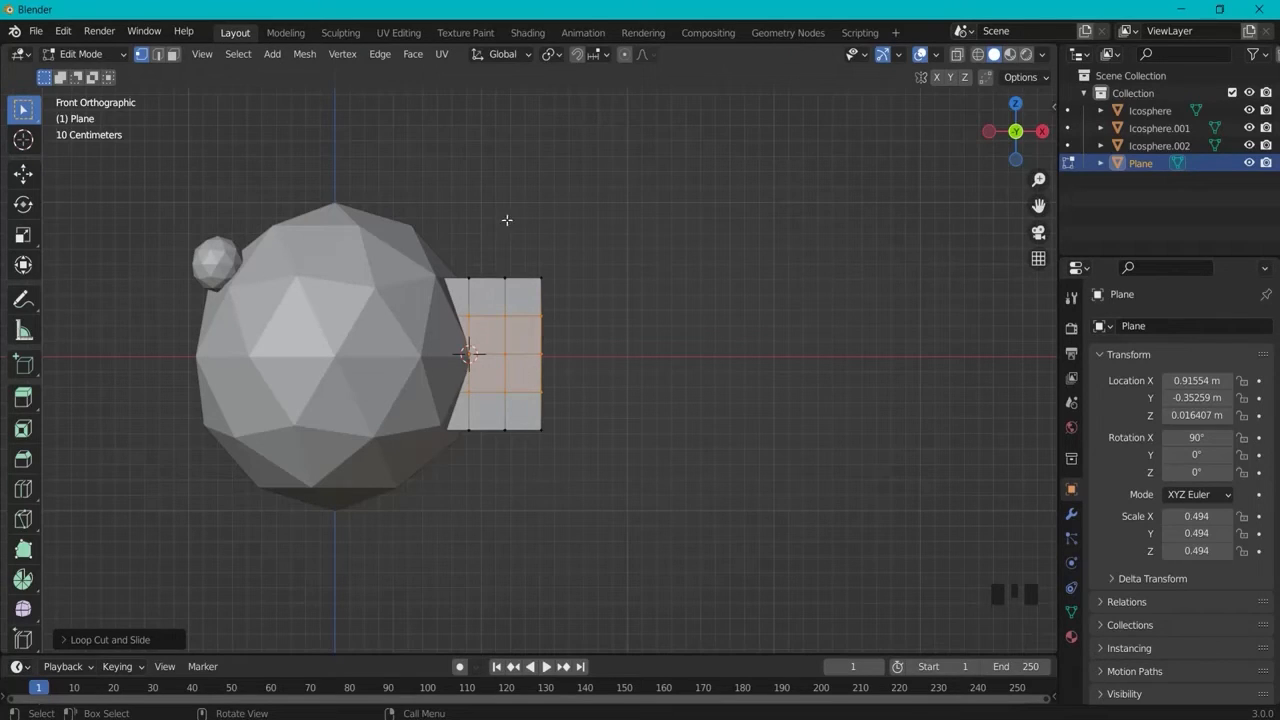
Step: Check the subdivided plane with X-ray and from an angle, then select all of its linked geometry
drag(512, 224, 571, 295)
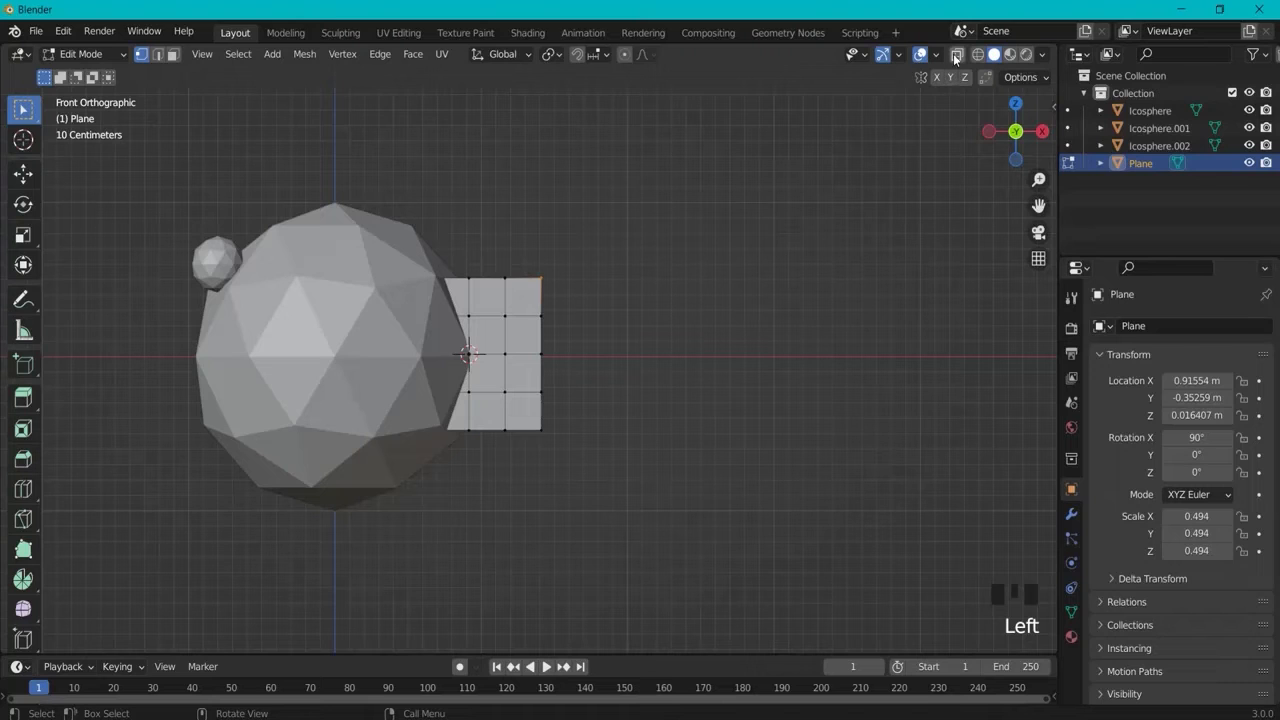
click(956, 56)
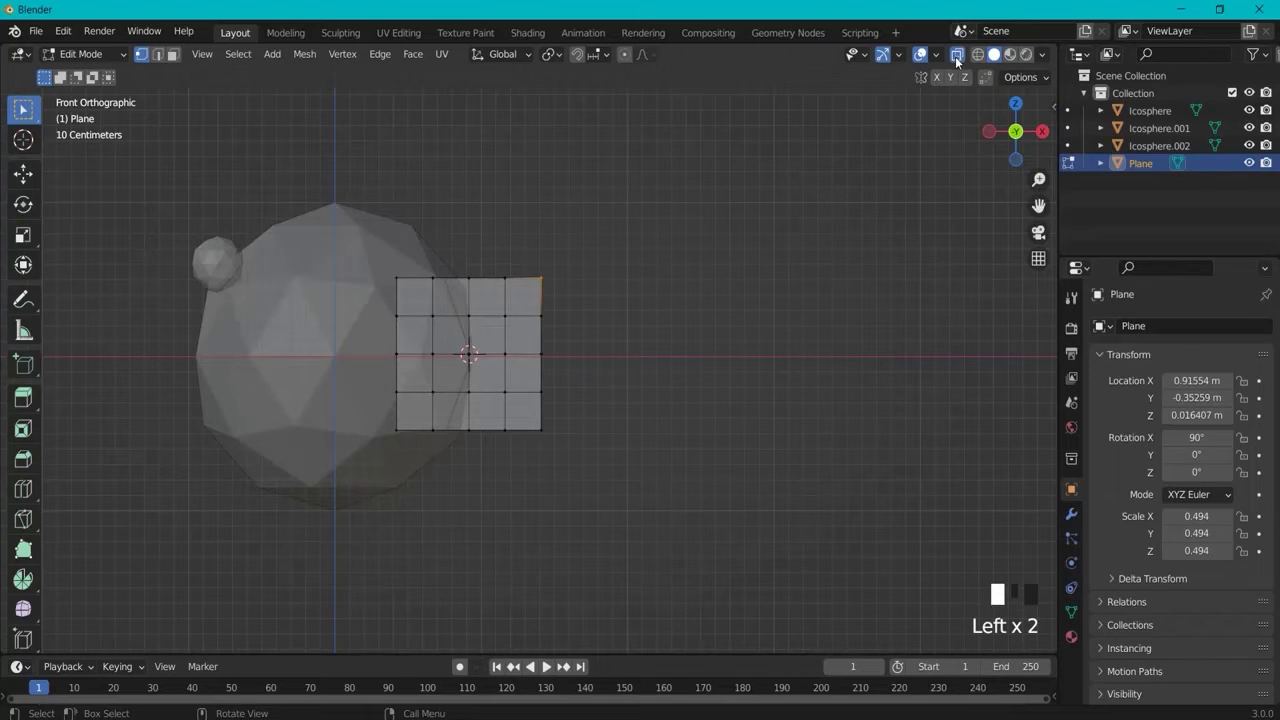
click(956, 58)
middle_drag(850, 150, 545, 312)
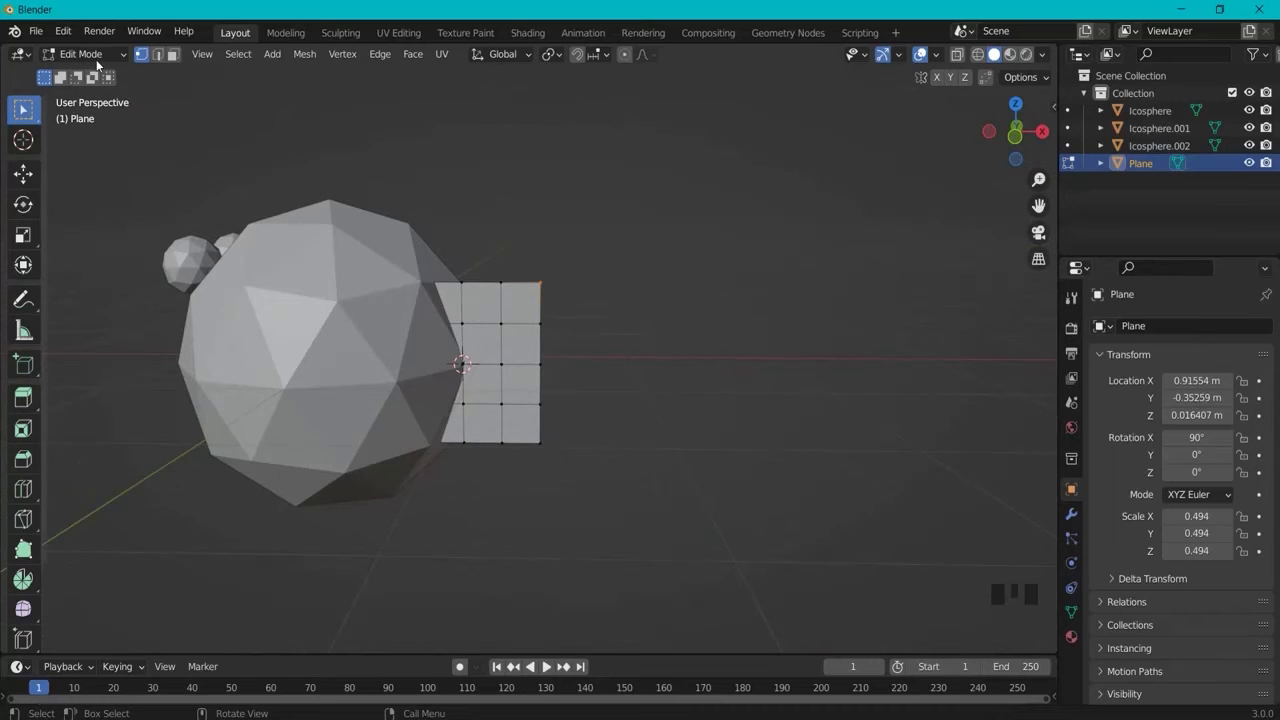
click(557, 277)
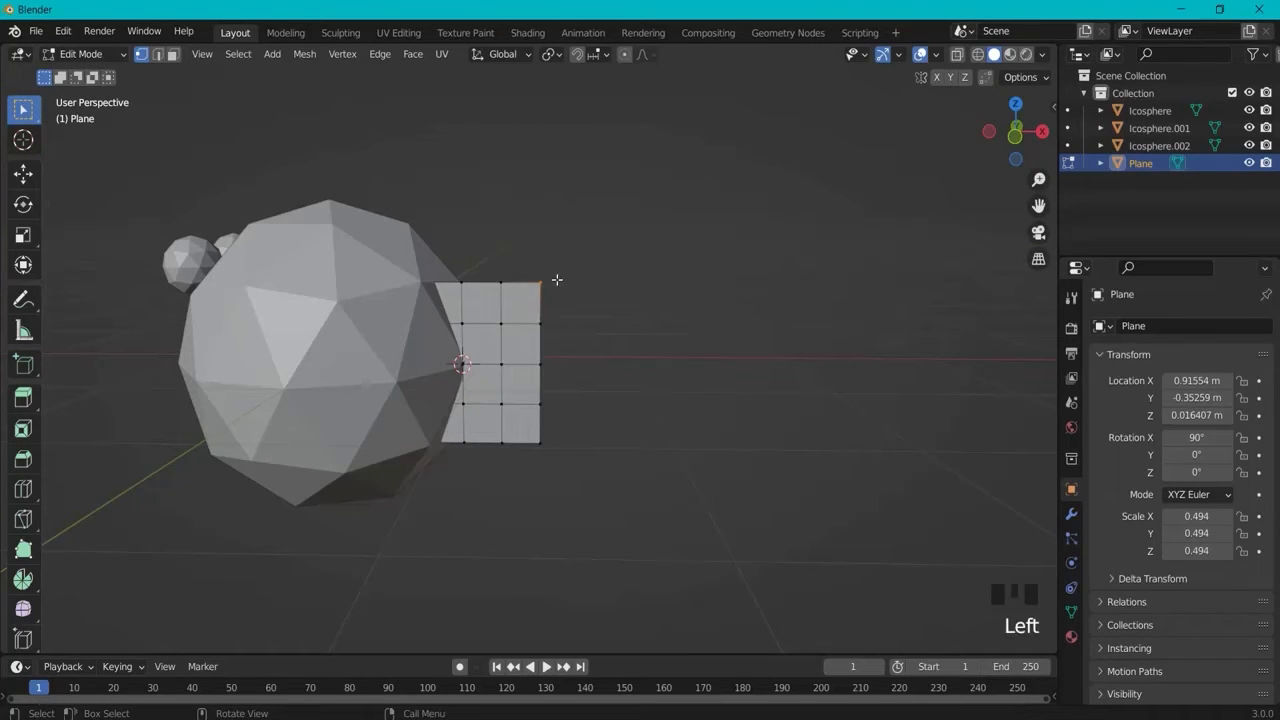
click(566, 301)
key(l)
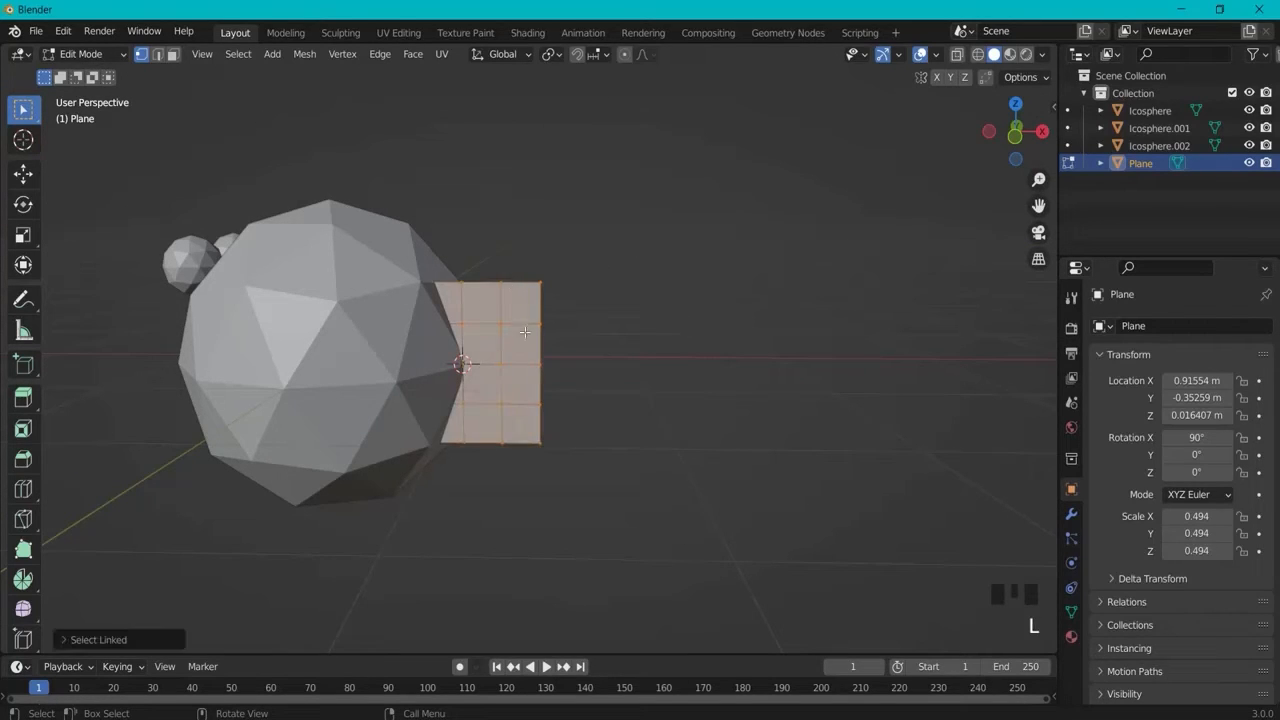
Step: Move the selected plane geometry about 0.32 m along the Y axis so it sits at the body's centre
key(KP_3)
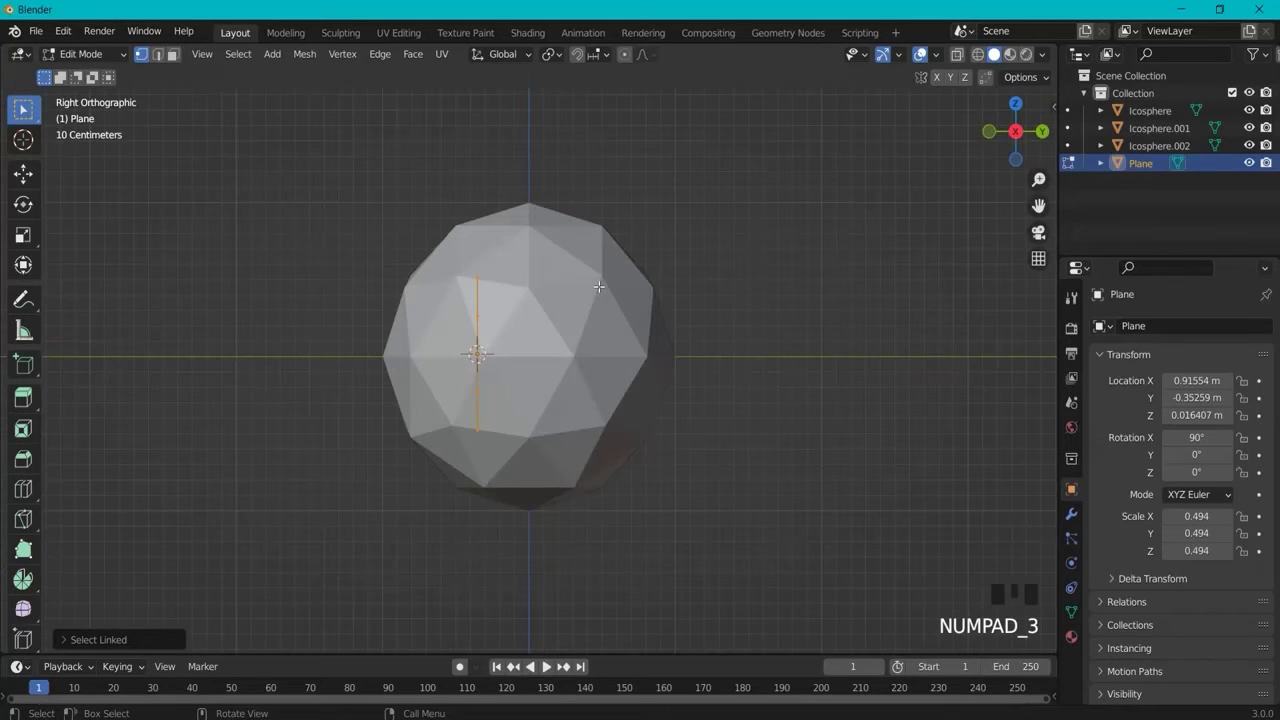
key(g)
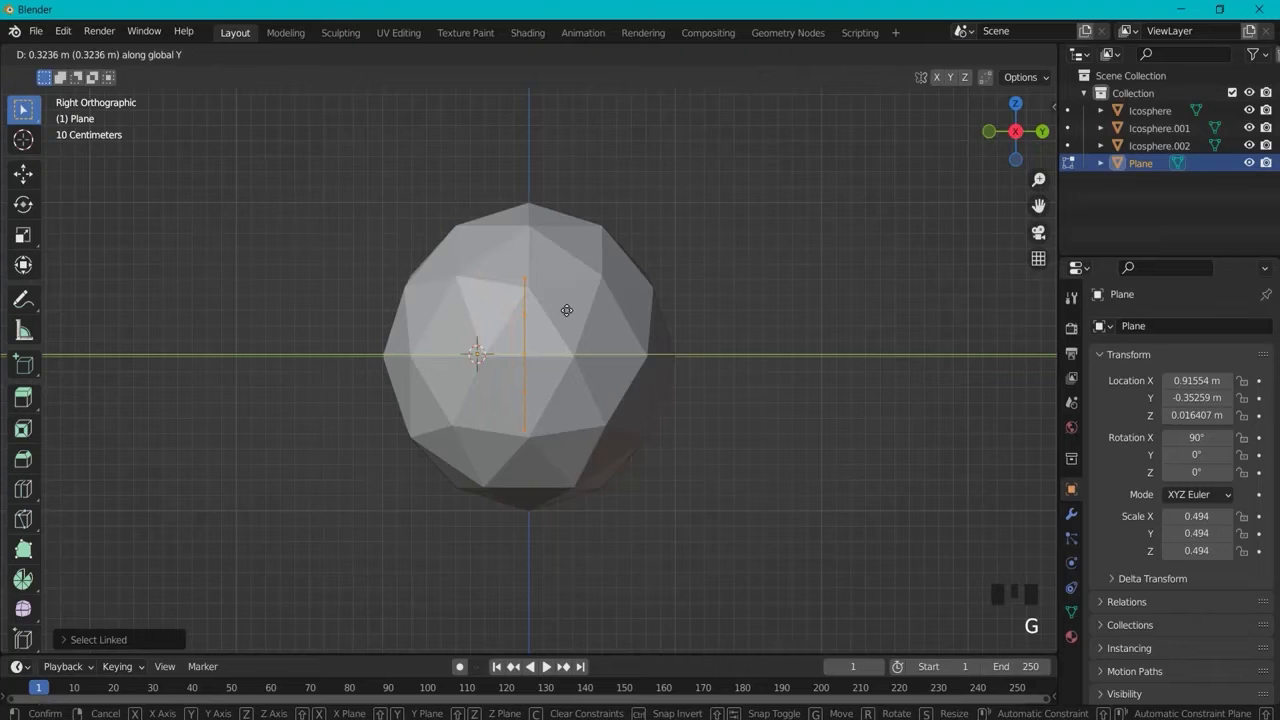
click(565, 310)
Step: Extrude the subdivided plane about 0.06 m along the Y axis to give the tail thickness
key(e)
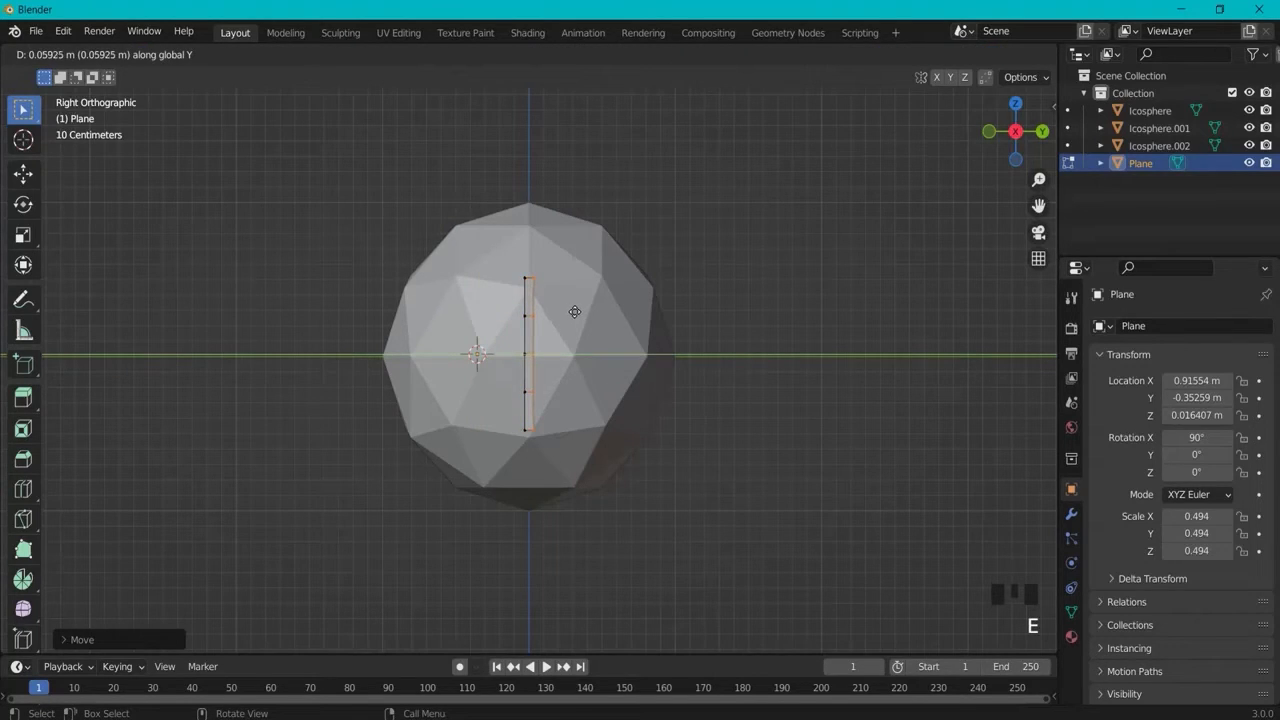
click(575, 312)
middle_drag(575, 312, 714, 374)
key(KP_3)
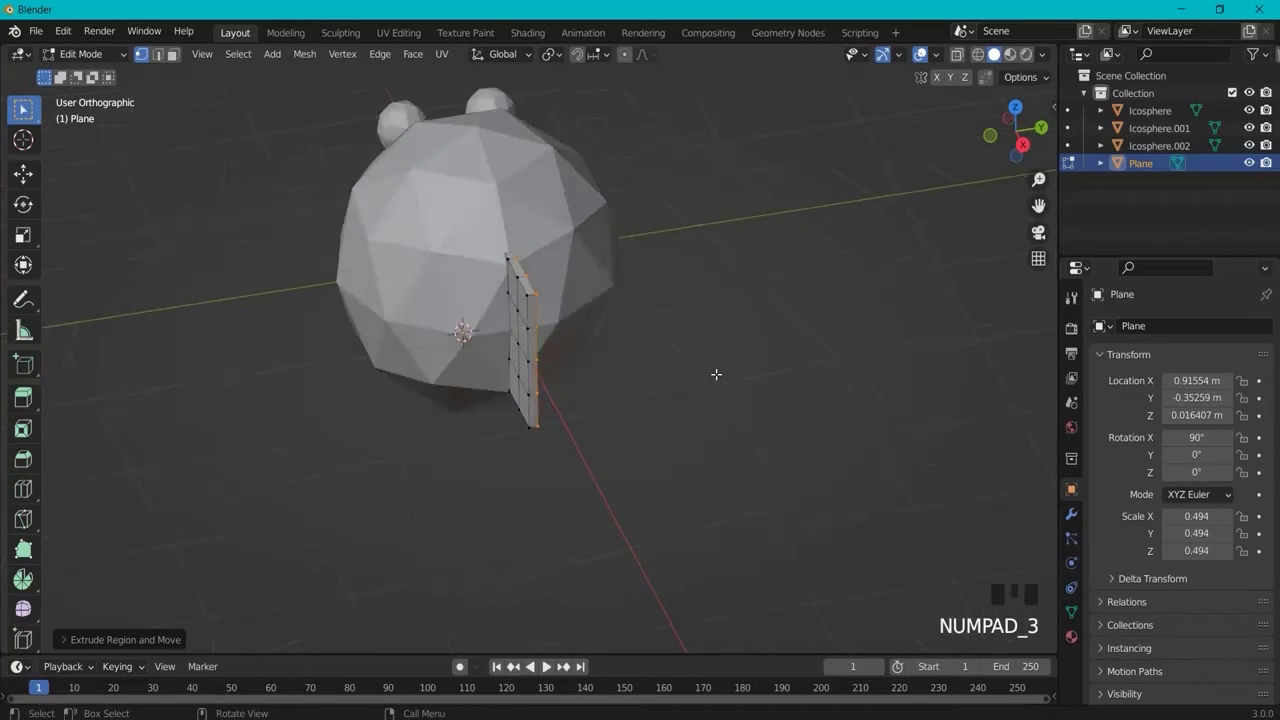
Step: With X-ray and proportional editing on, pull the tail's upper outer corner up and outward in front view
key(KP_1)
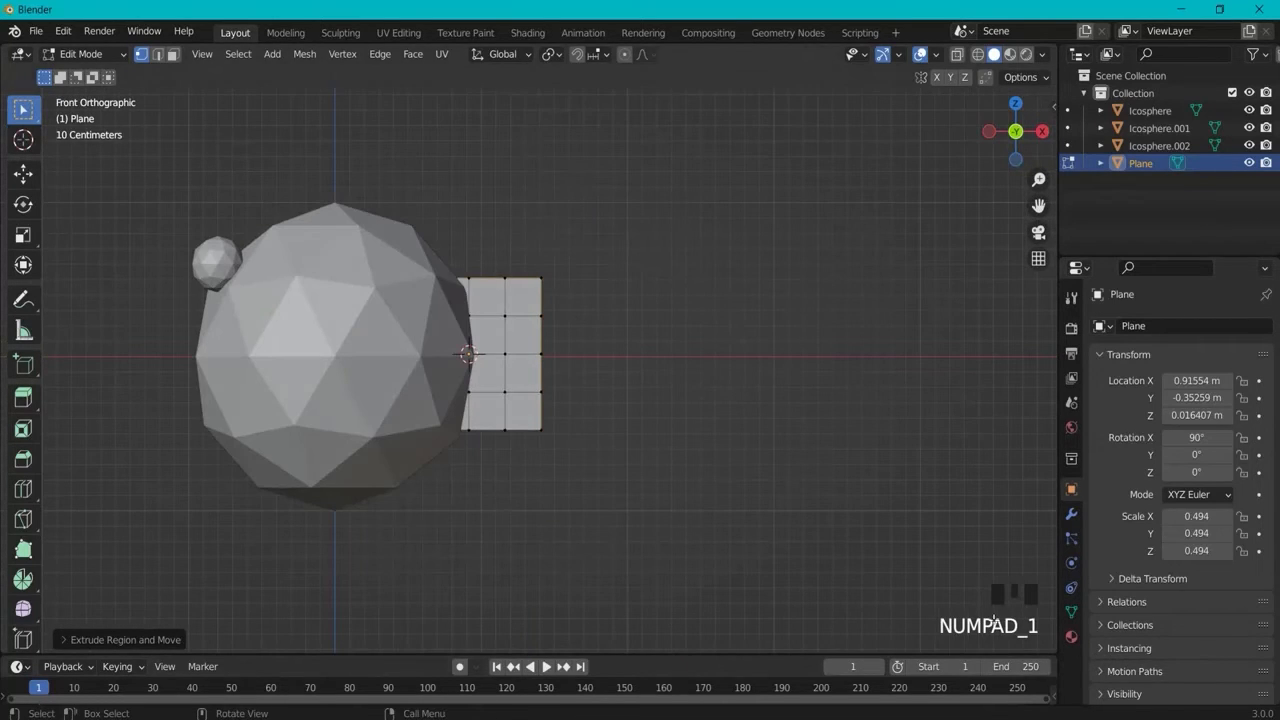
scroll(602, 367, up, 2)
scroll(503, 286, up, 1)
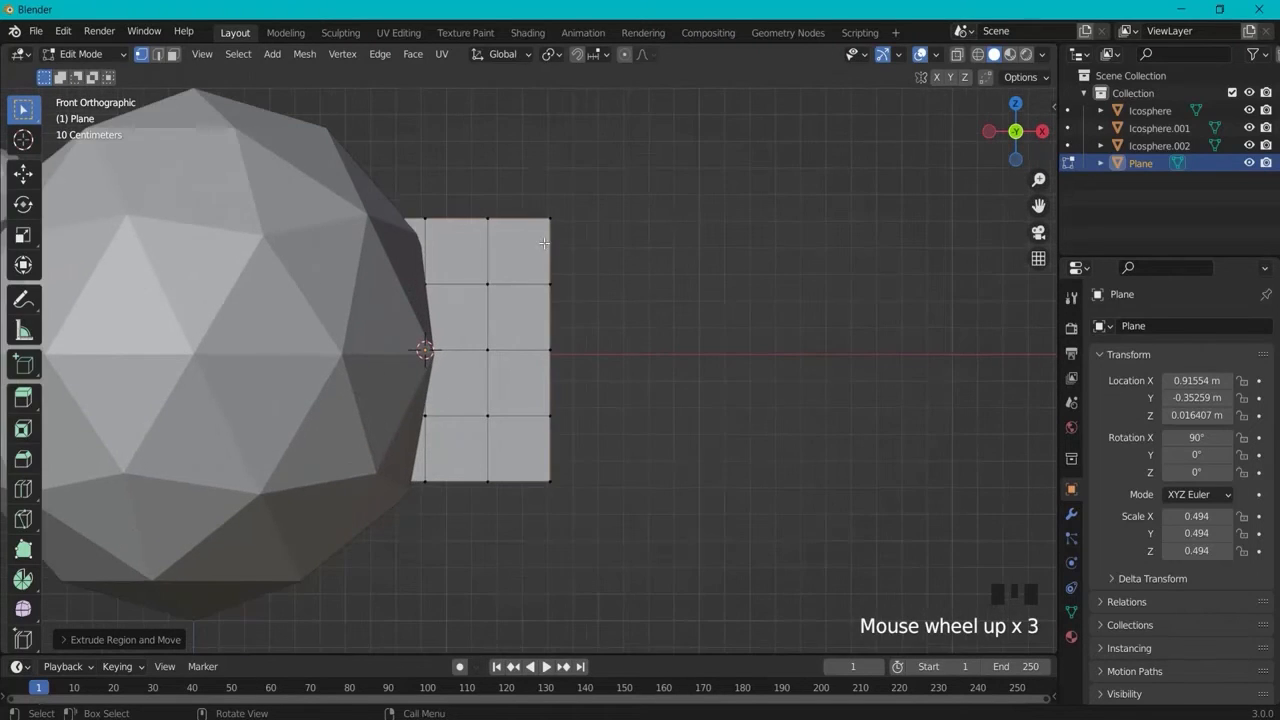
scroll(526, 206, down, 1)
drag(523, 200, 539, 217)
click(957, 55)
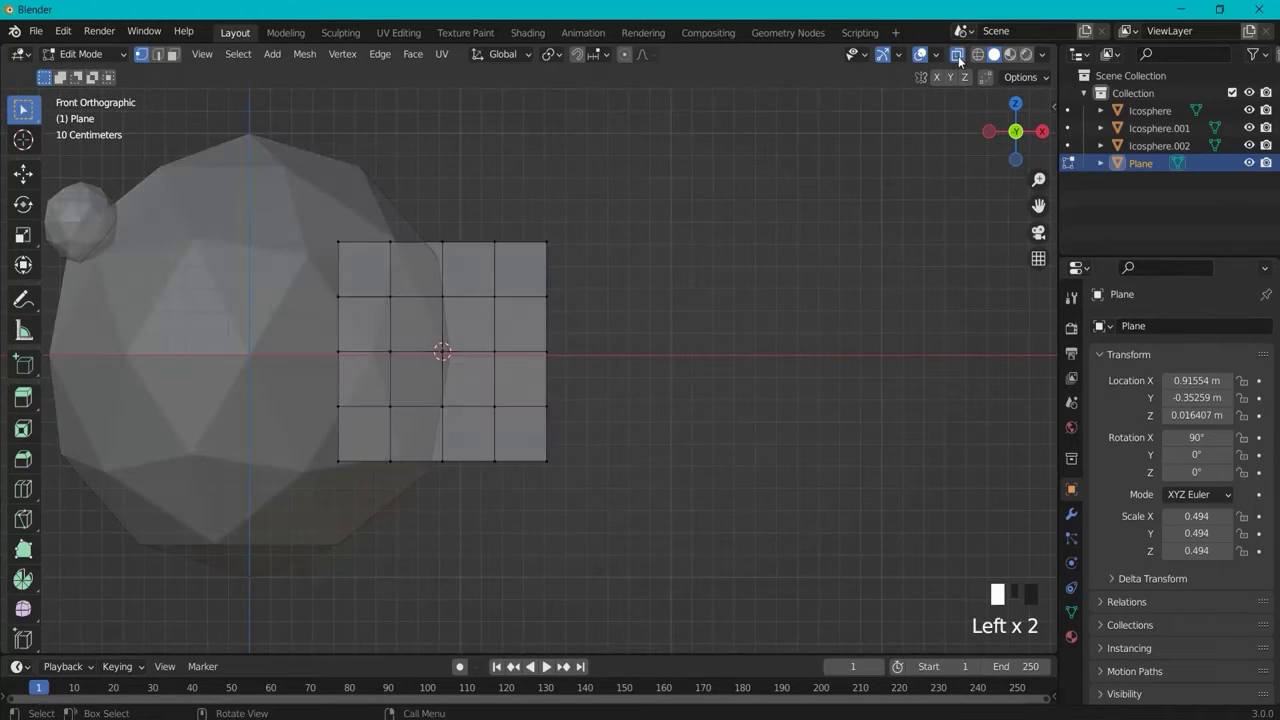
drag(510, 176, 572, 255)
middle_drag(600, 240, 540, 245)
key(KP_1)
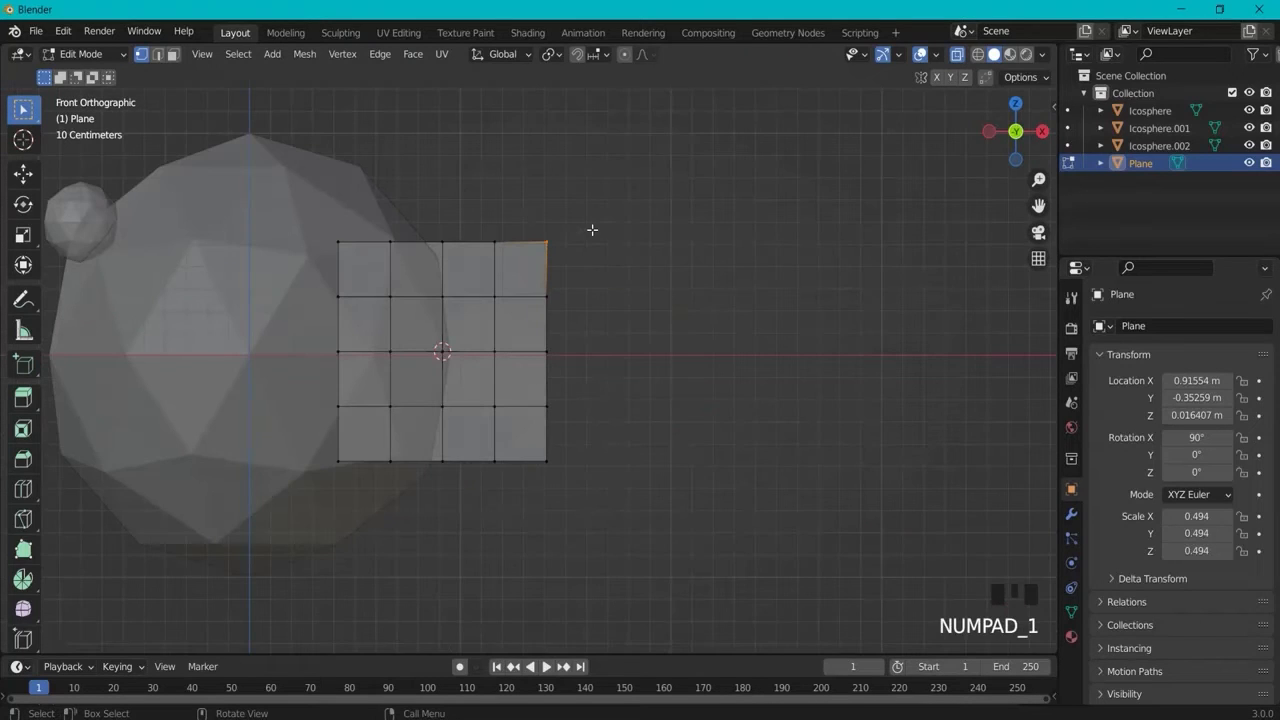
click(624, 55)
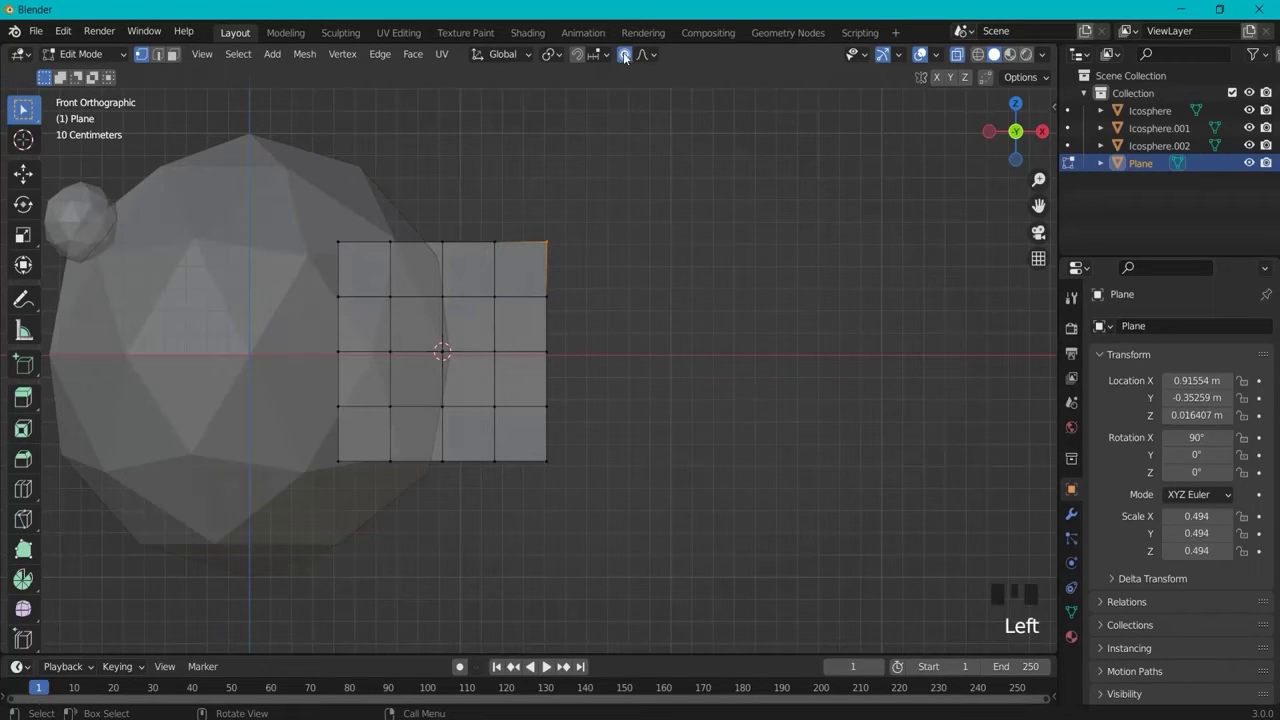
key(g)
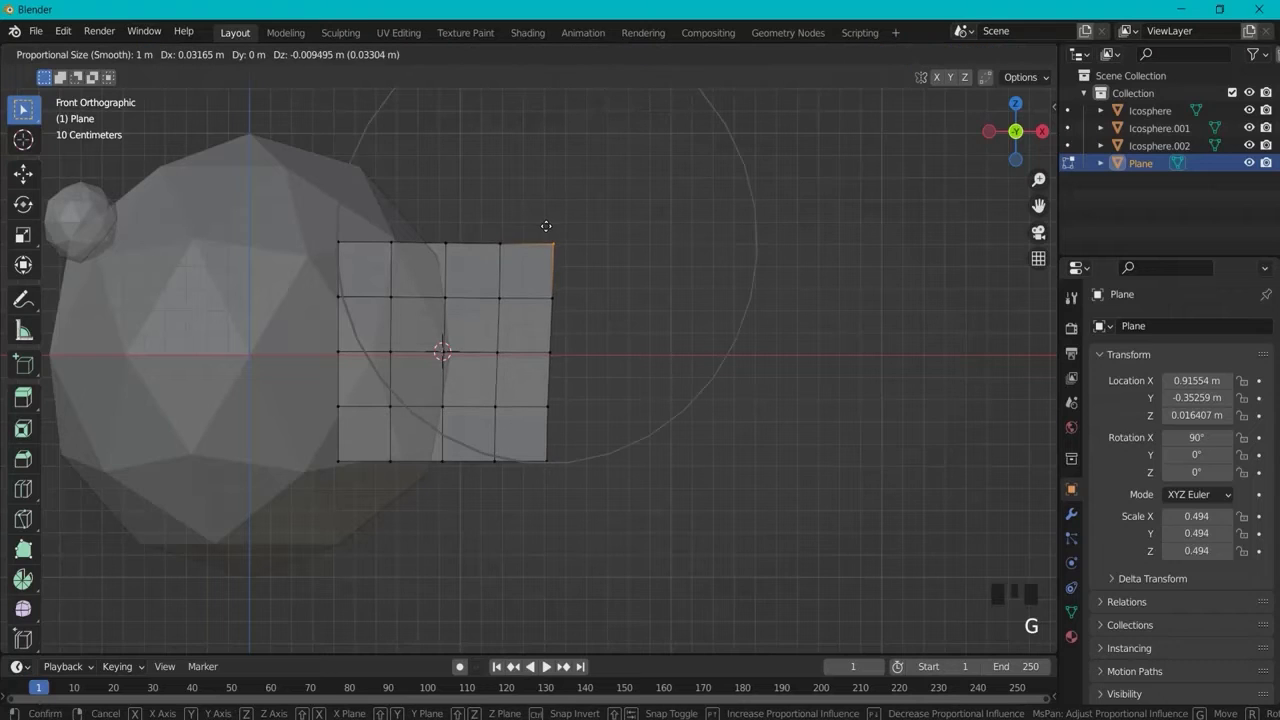
click(598, 165)
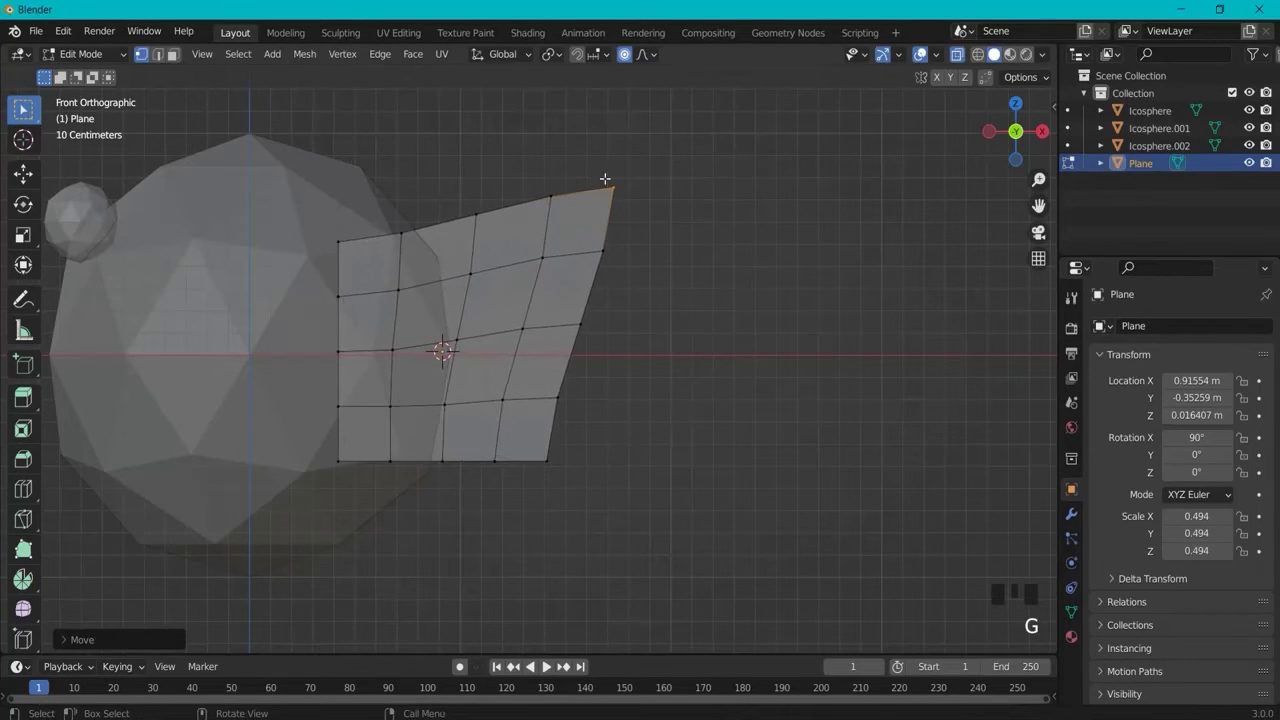
Step: Pull the tail's lower outer corner down and outward, and extend the upper corner farther with a smaller proportional radius of about 0.56 m
drag(517, 434, 624, 534)
key(g)
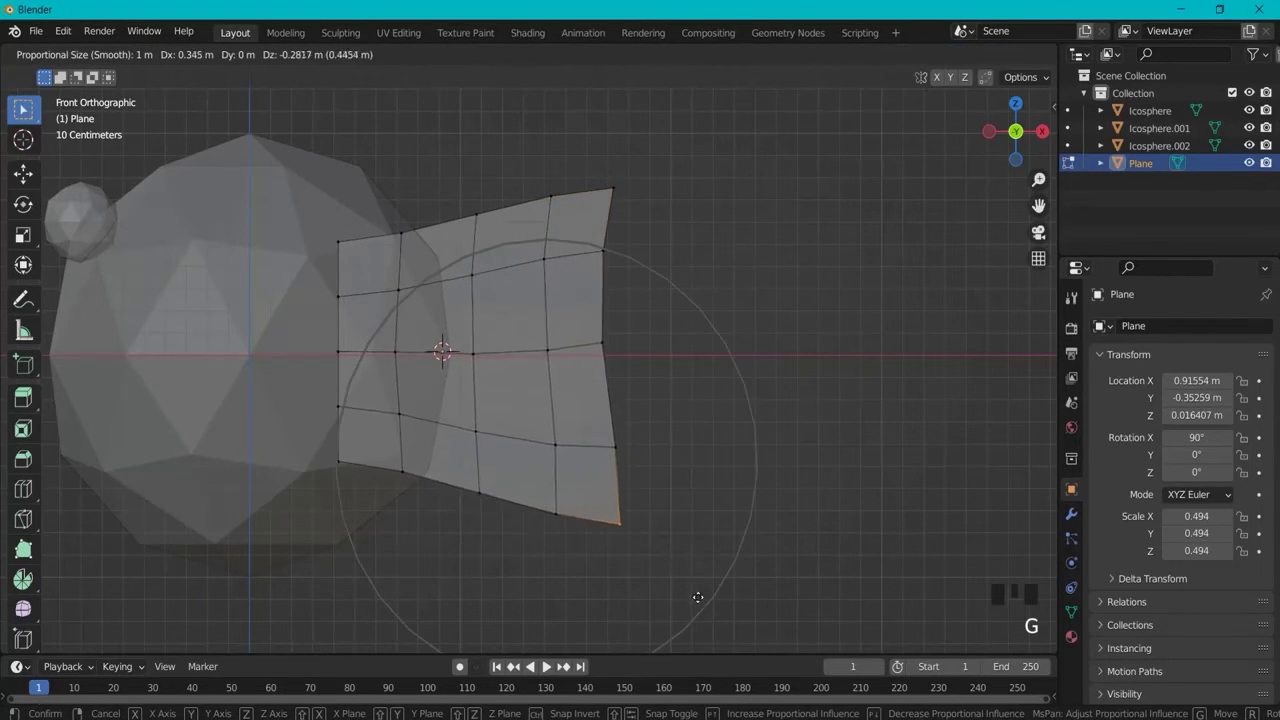
click(718, 624)
click(585, 201)
key(g)
scroll(666, 157, up, 6)
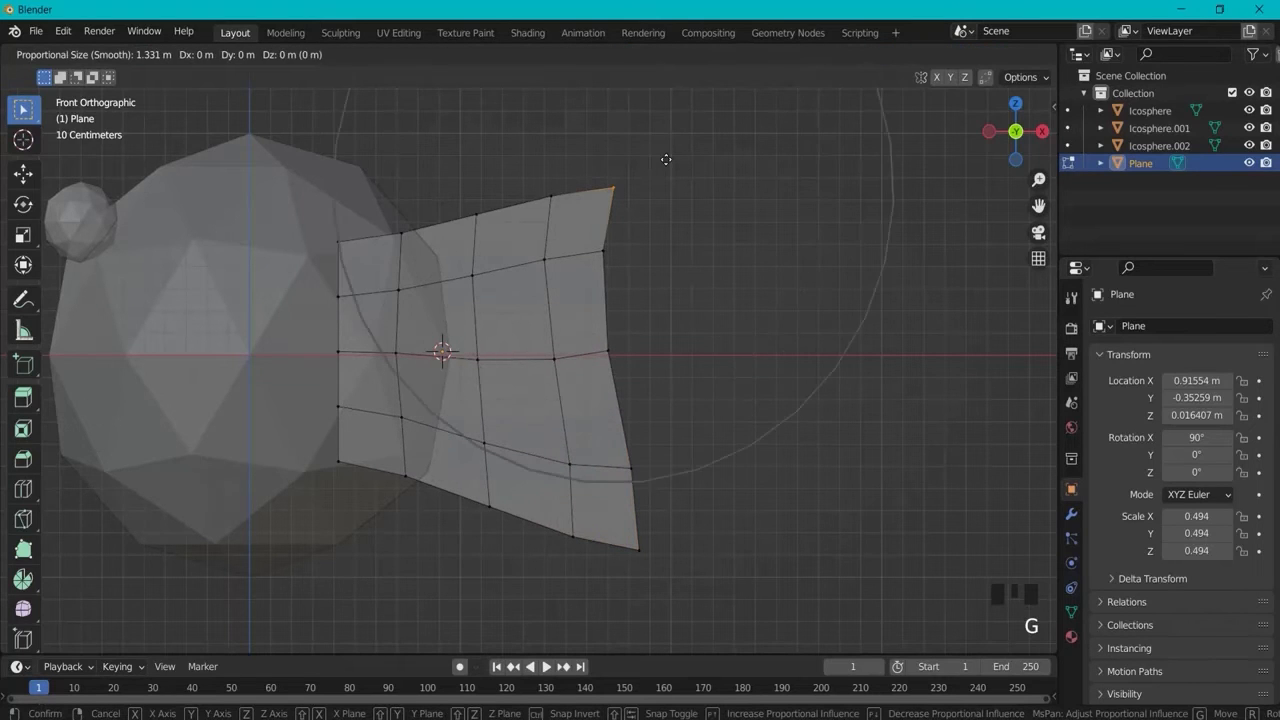
click(708, 112)
Step: Move the middle vertices of the tail's outer edge toward the body to form a V-shaped notch
click(608, 352)
key(g)
click(581, 377)
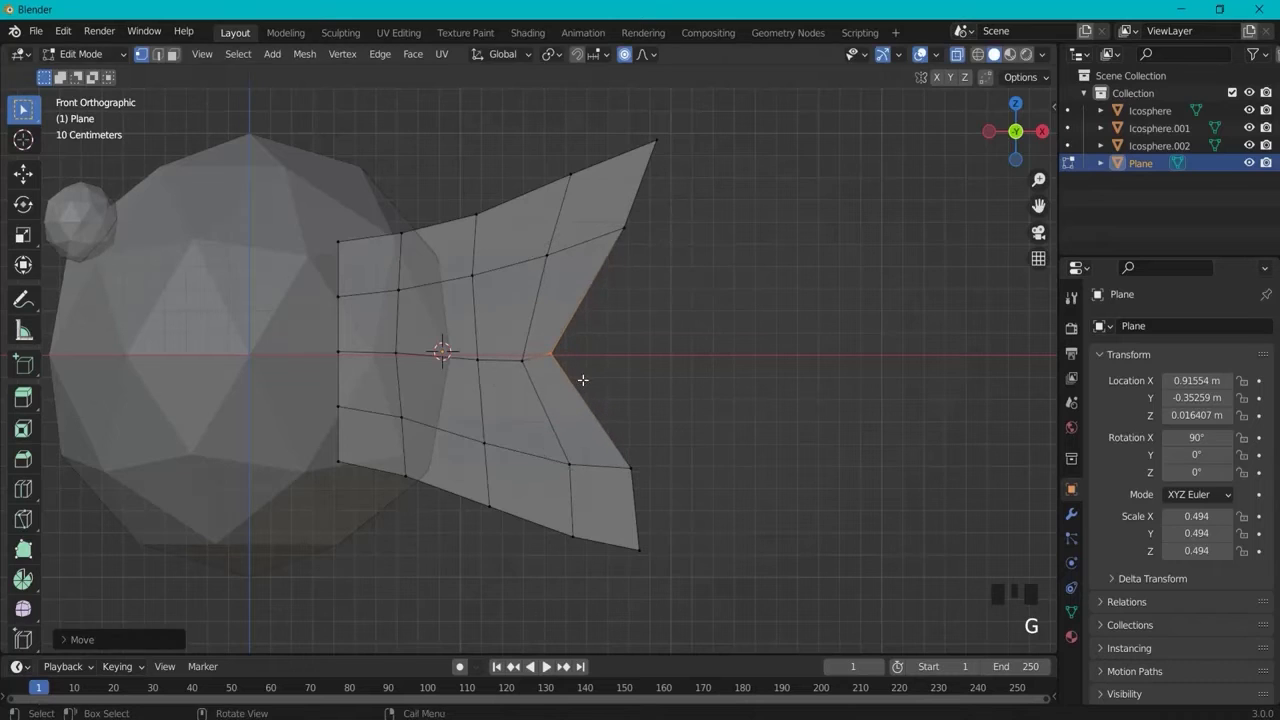
Step: Narrow the middle of the tail by moving its upper edge vertex down and its lower edge vertex up
click(474, 214)
key(g)
click(486, 265)
click(489, 506)
key(g)
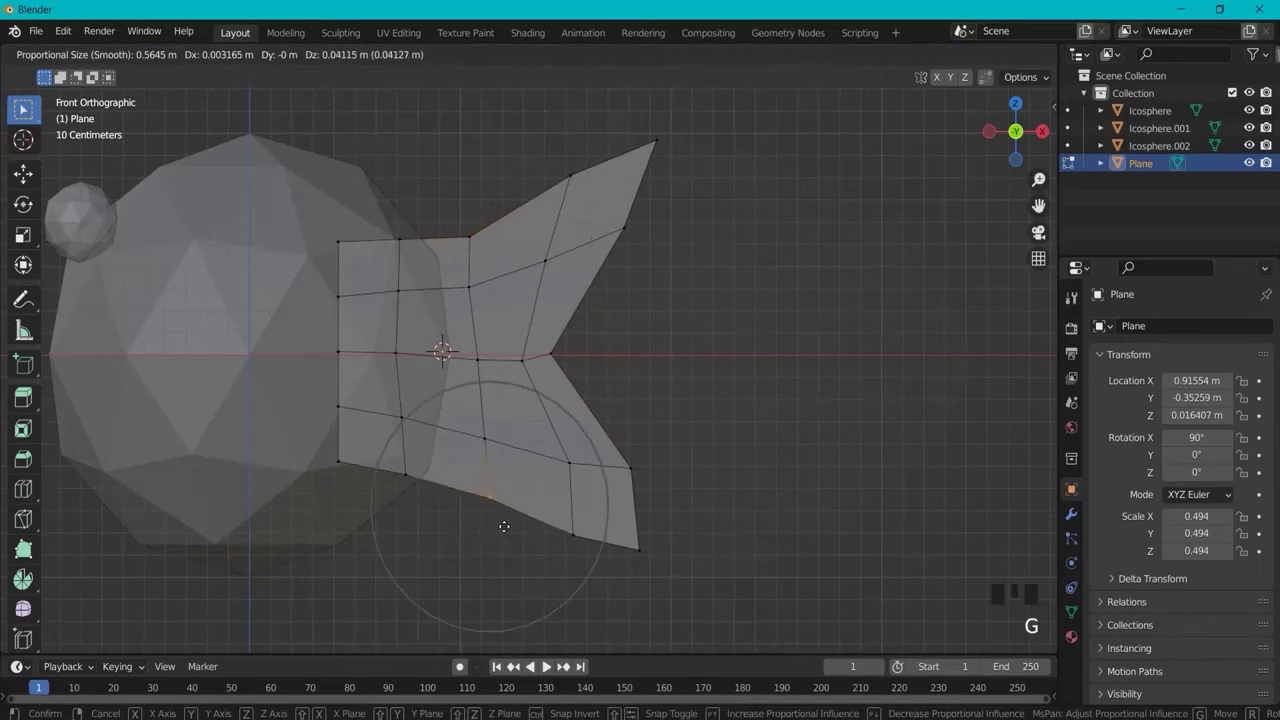
click(478, 487)
Step: Shift the vertices just inside the tail notch toward the body to deepen the fork
click(520, 357)
key(g)
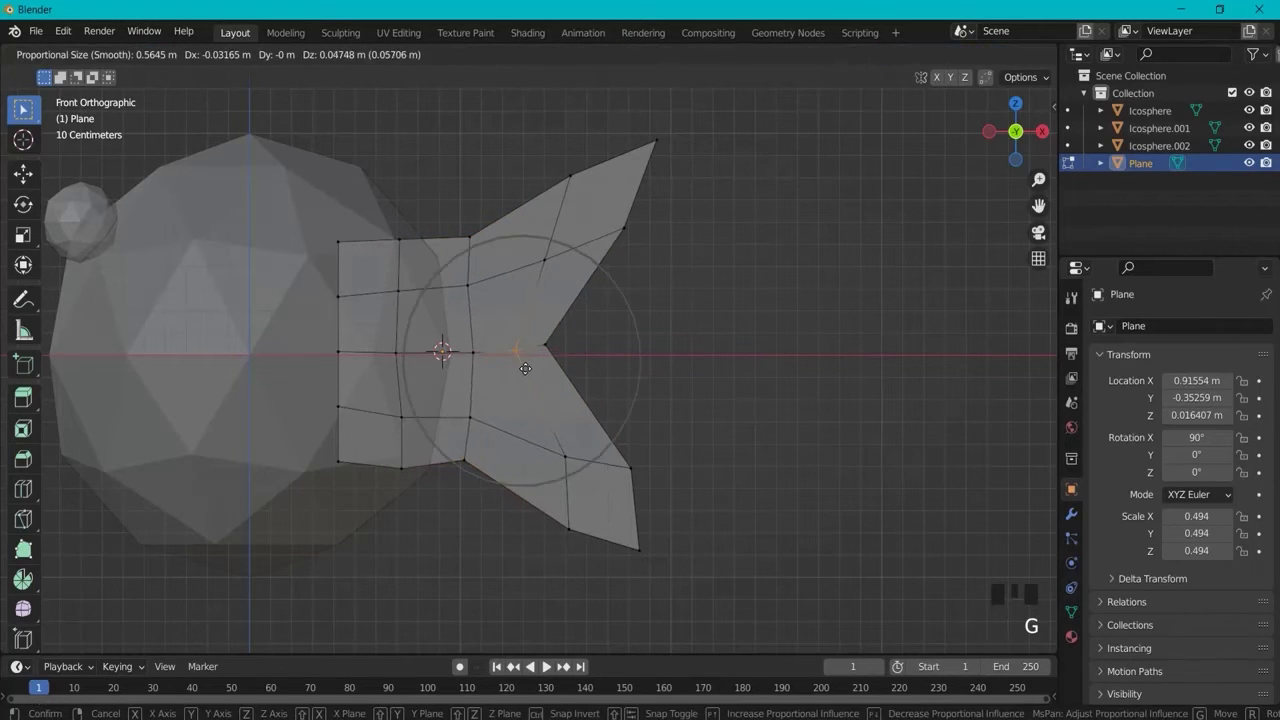
click(509, 369)
Step: Narrow the tail's base by moving the upper and lower edge vertices nearest the body slightly inward
click(399, 240)
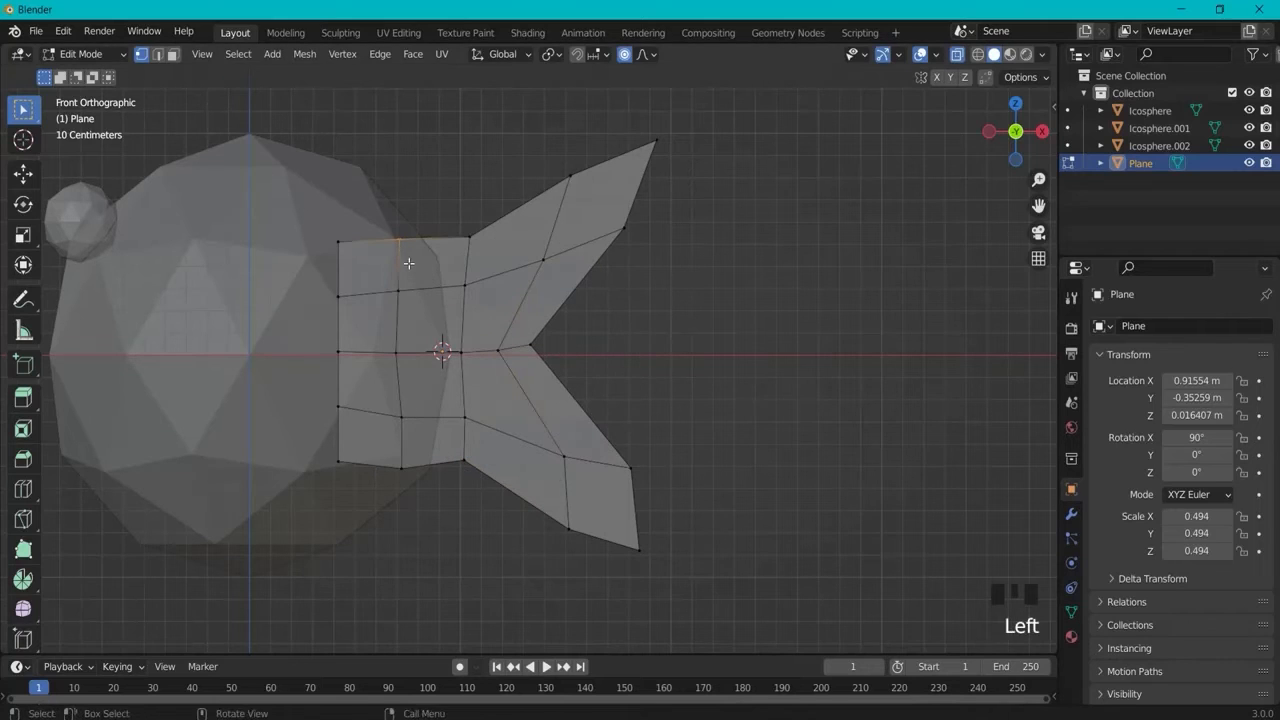
key(g)
click(402, 256)
click(401, 466)
key(g)
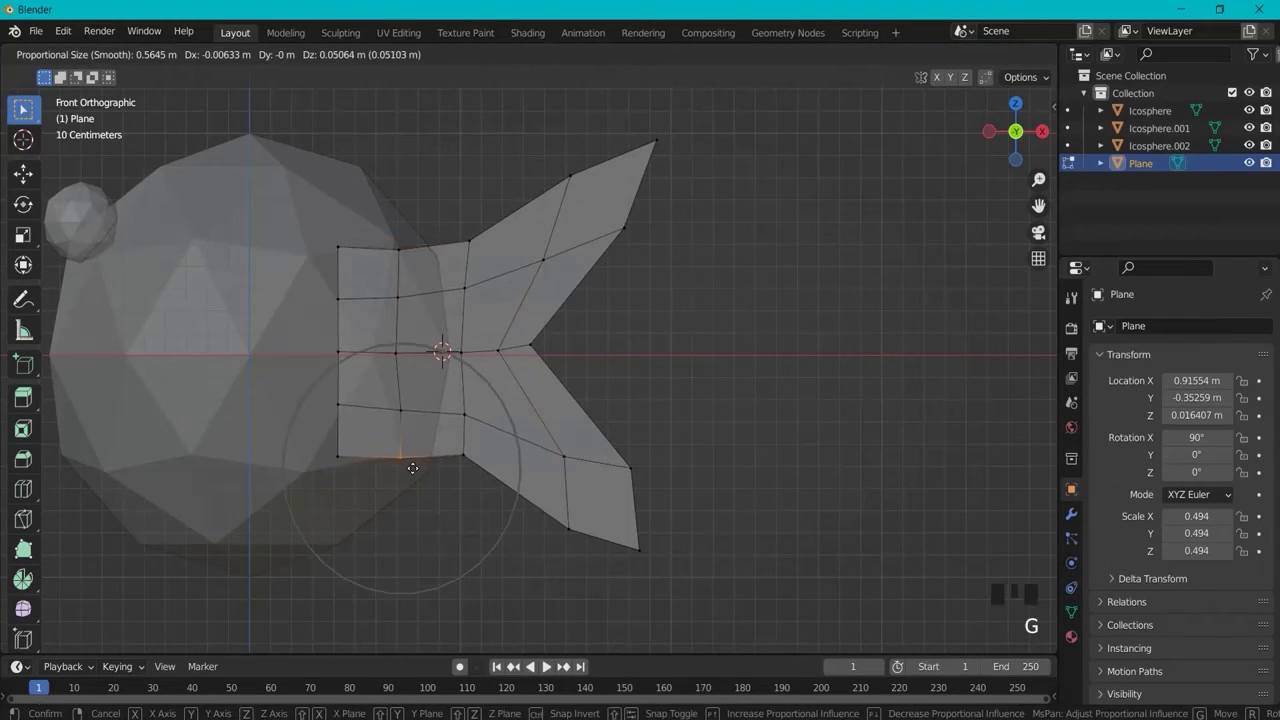
click(412, 458)
Step: Move the tip of the tail notch about 0.10 m outward along X and clear the selection
click(535, 342)
key(g)
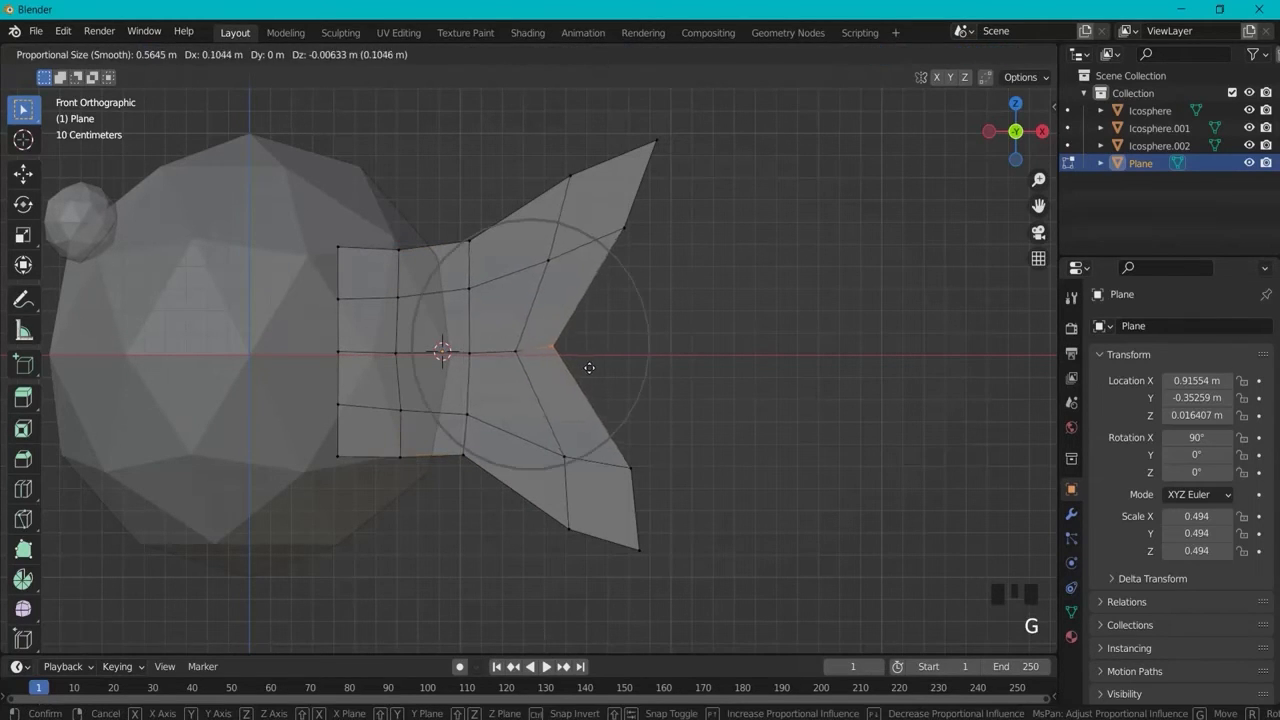
click(589, 368)
click(749, 326)
Step: Return to Object Mode and turn off X-ray
middle_drag(749, 326, 750, 358)
click(74, 56)
click(91, 74)
click(950, 80)
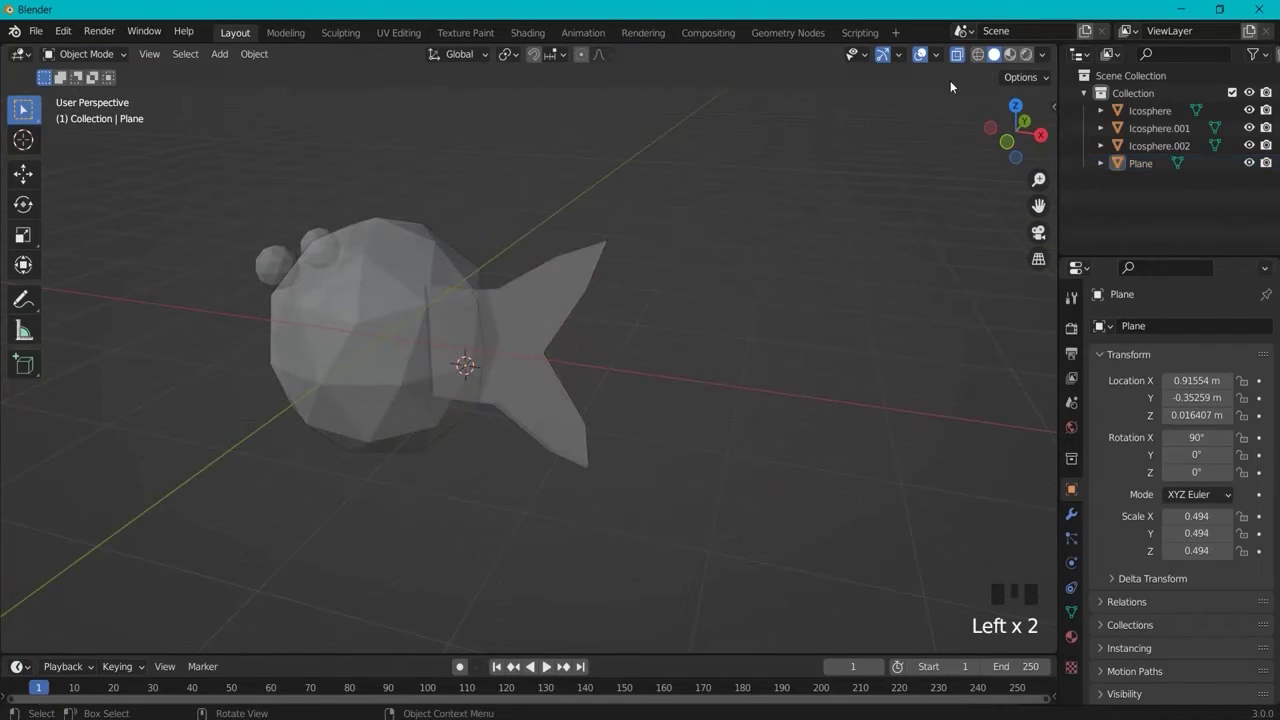
click(957, 54)
middle_drag(900, 110, 891, 239)
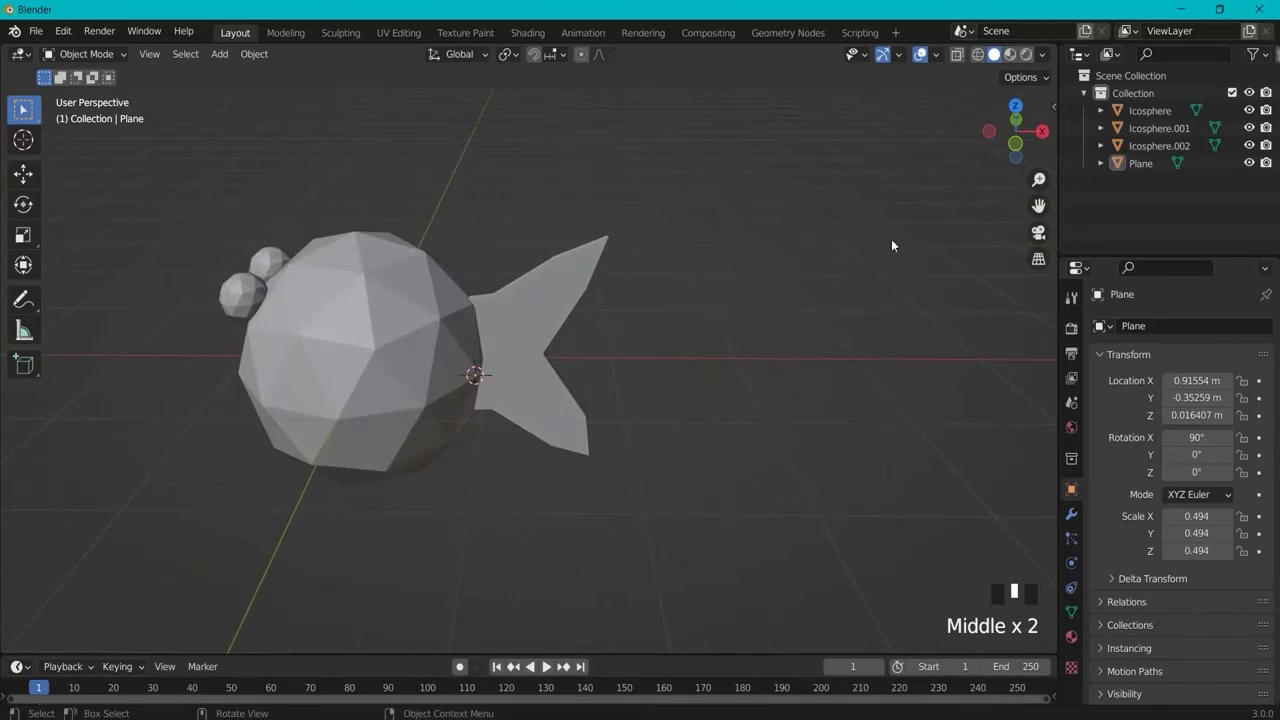
Step: Examine the shaped tail against the body and eyes from several angles
click(553, 317)
scroll(337, 309, up, 2)
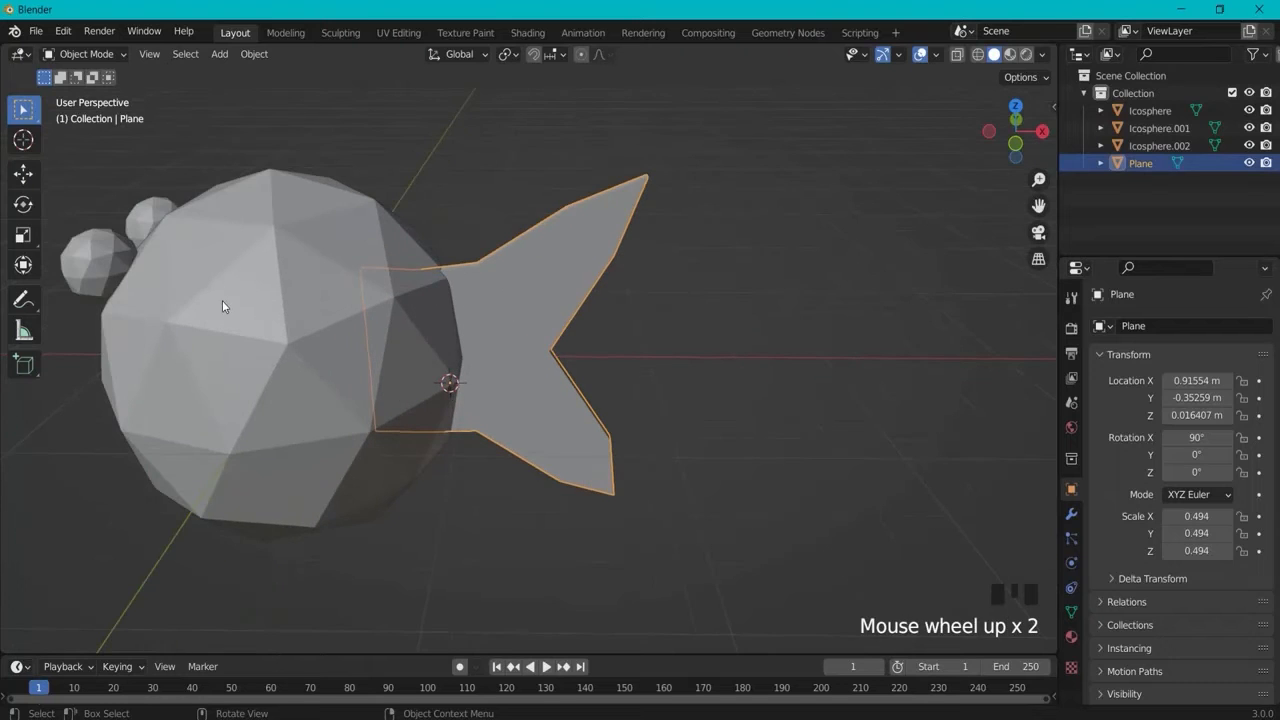
middle_drag(222, 305, 443, 294)
middle_drag(800, 363, 846, 357)
click(711, 326)
scroll(846, 357, down, 2)
middle_drag(552, 332, 407, 307)
Step: Select both eye spheres, the body and the tail, and join them into one object
click(346, 291)
shift+click(400, 320)
shift+click(490, 330)
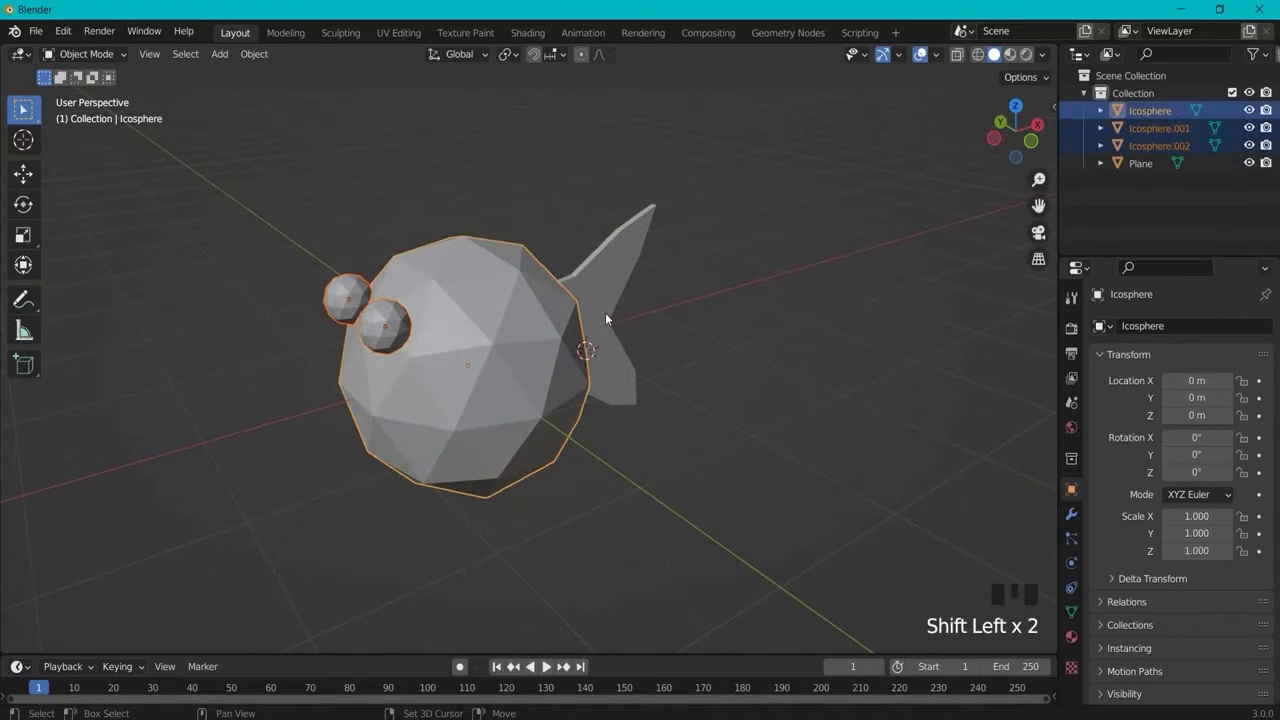
shift+click(605, 318)
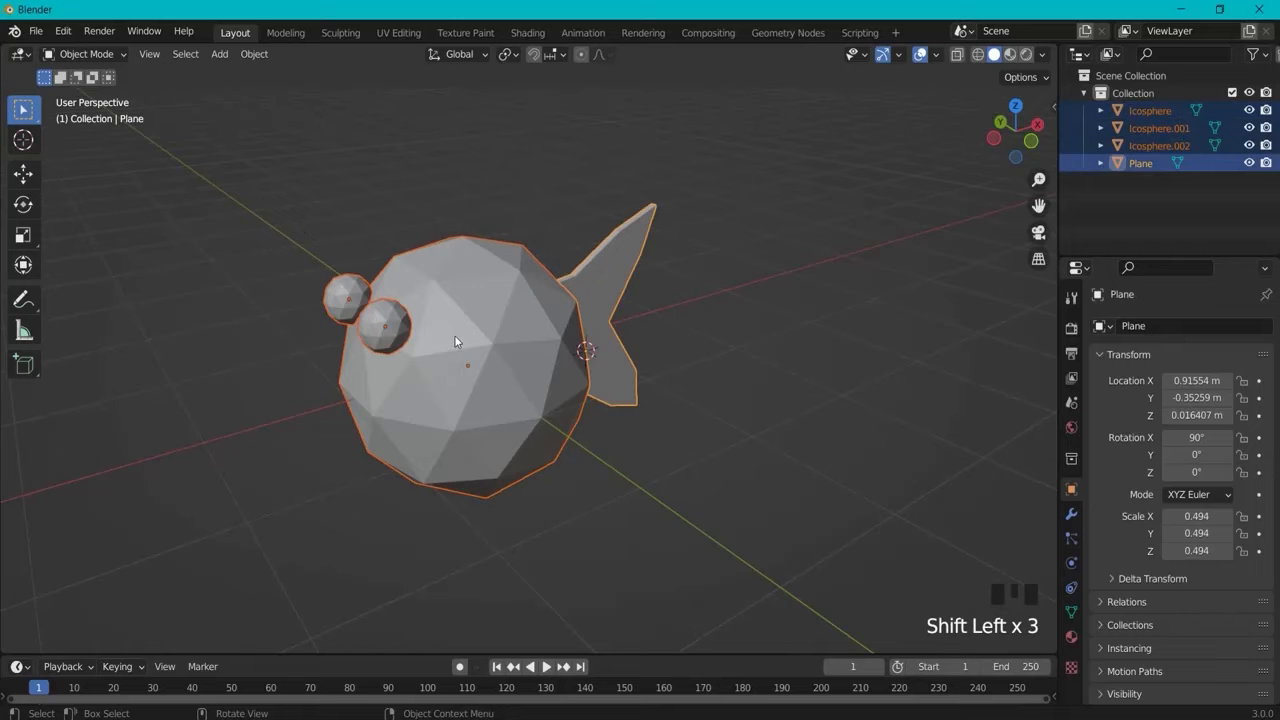
key(ctrl+j)
click(495, 335)
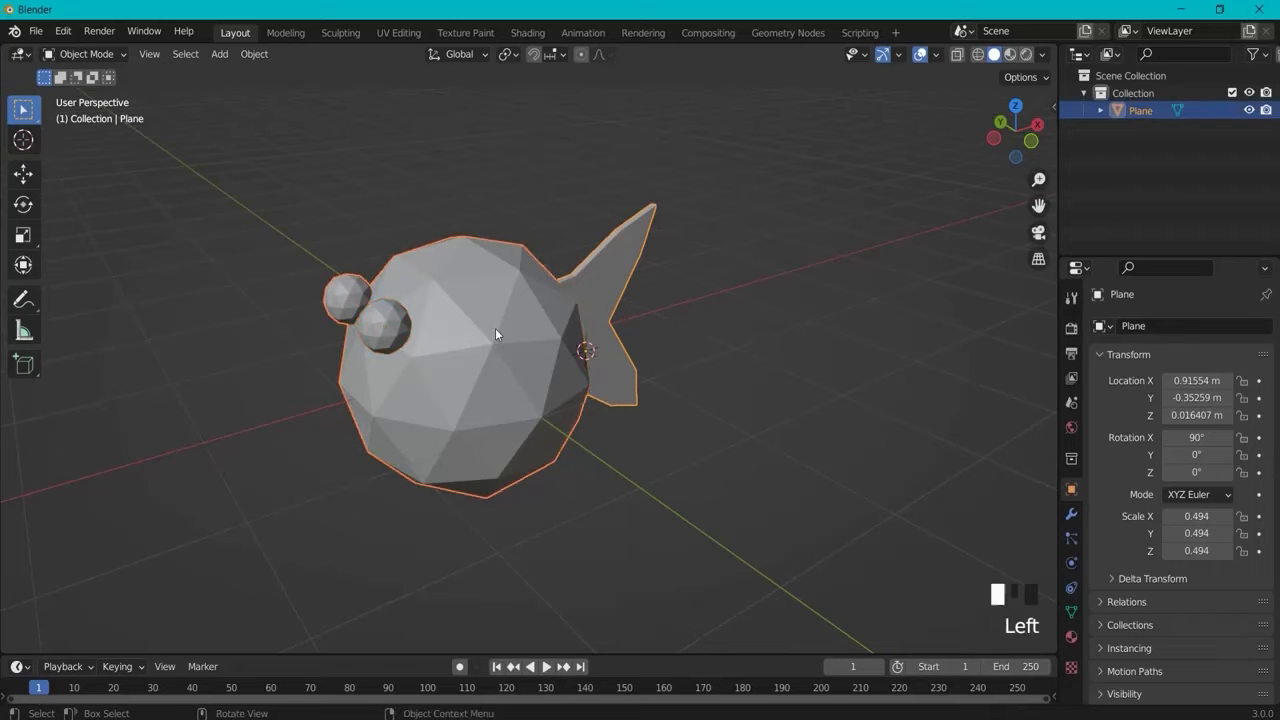
key(g)
middle_drag(596, 378, 656, 366)
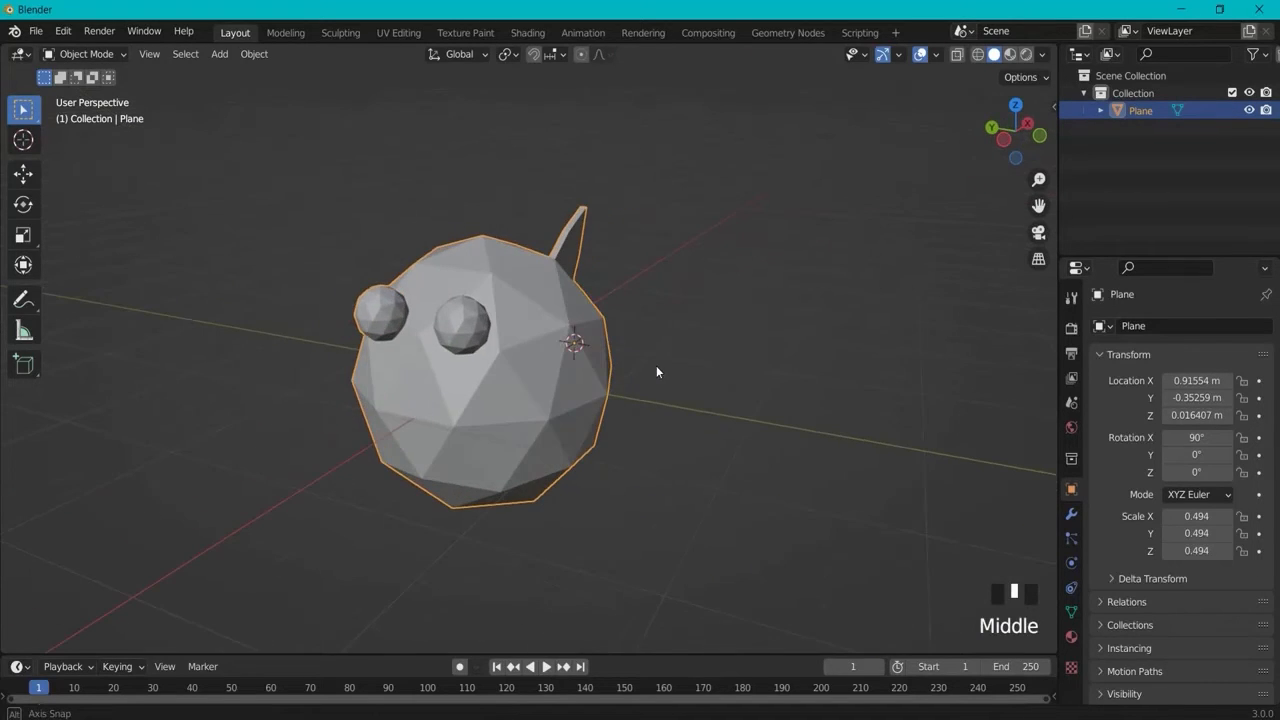
Step: Create a new material with an orange-red base color for the fish and display it in Material Preview
click(1070, 637)
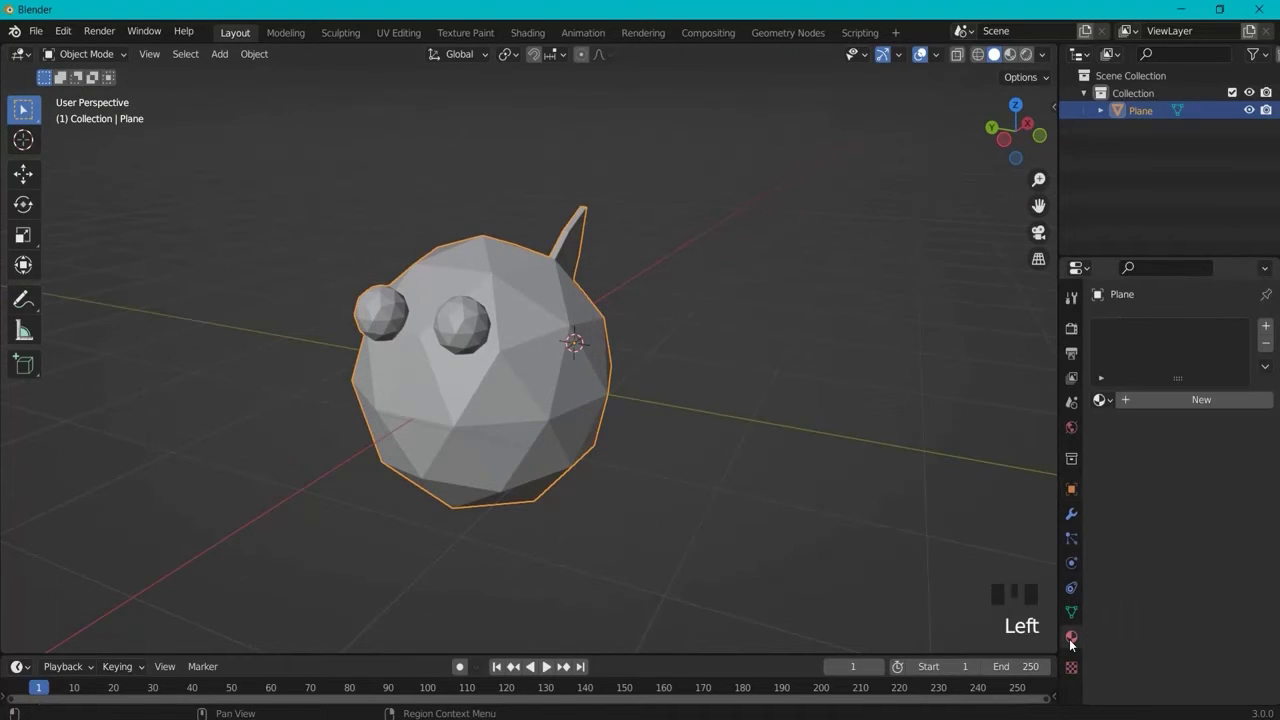
click(1157, 398)
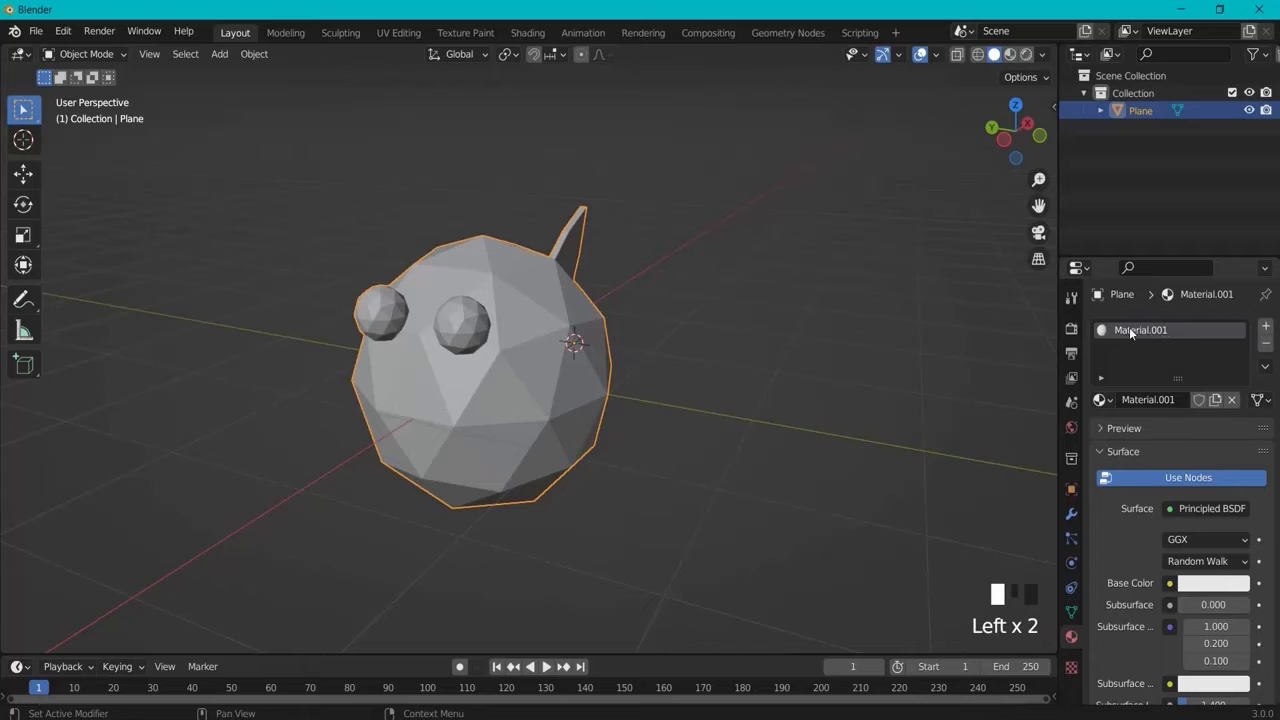
click(1197, 589)
drag(1160, 417, 1152, 446)
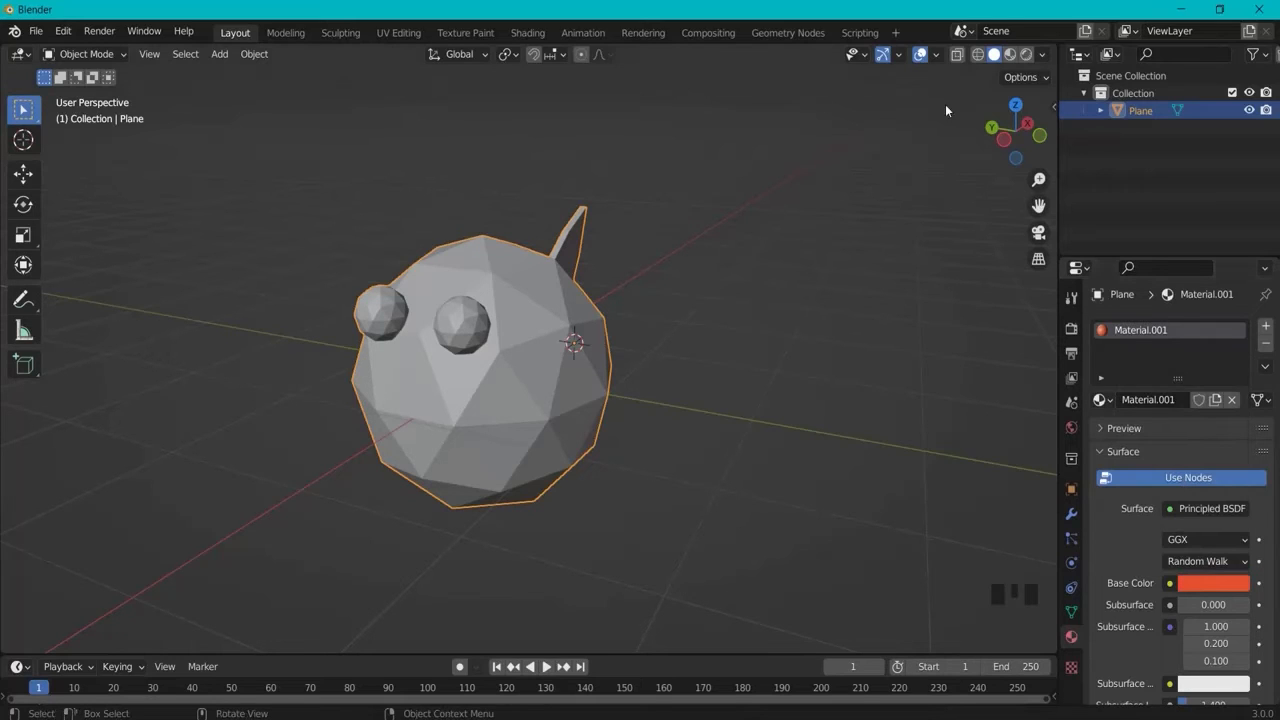
click(1010, 56)
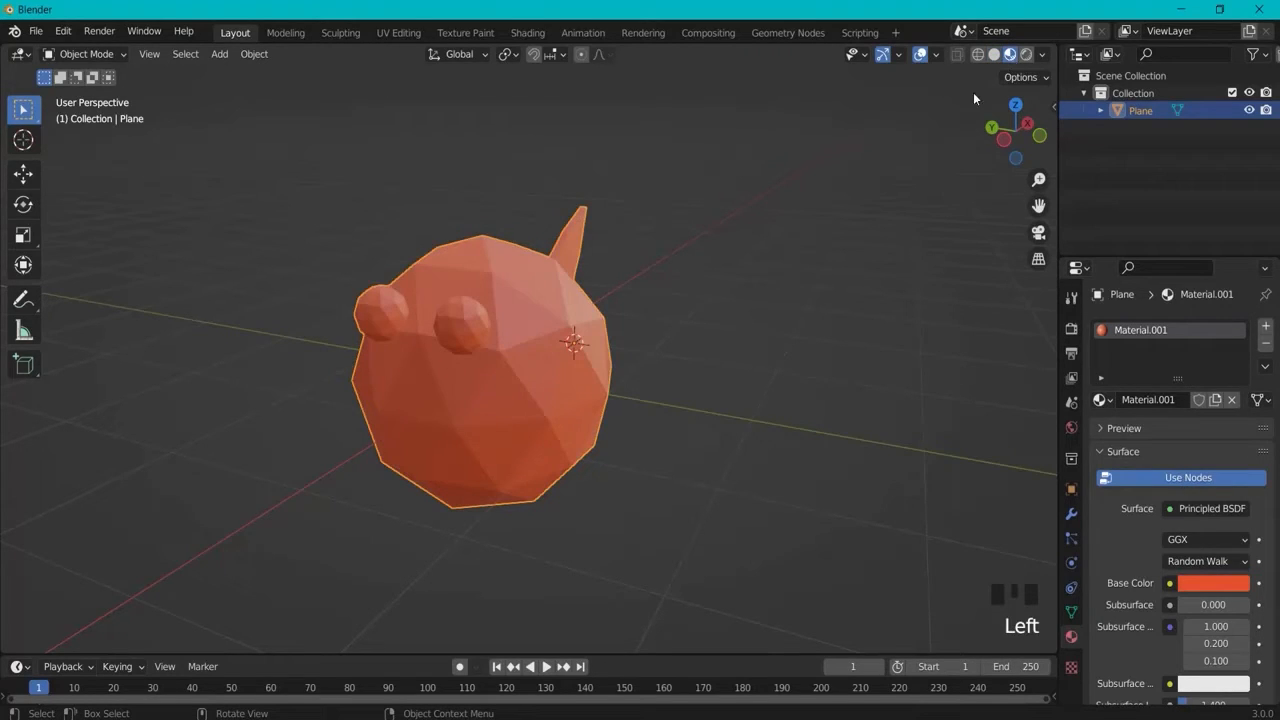
Step: Enter Edit Mode on the fish and select all linked geometry of one eye sphere
click(85, 54)
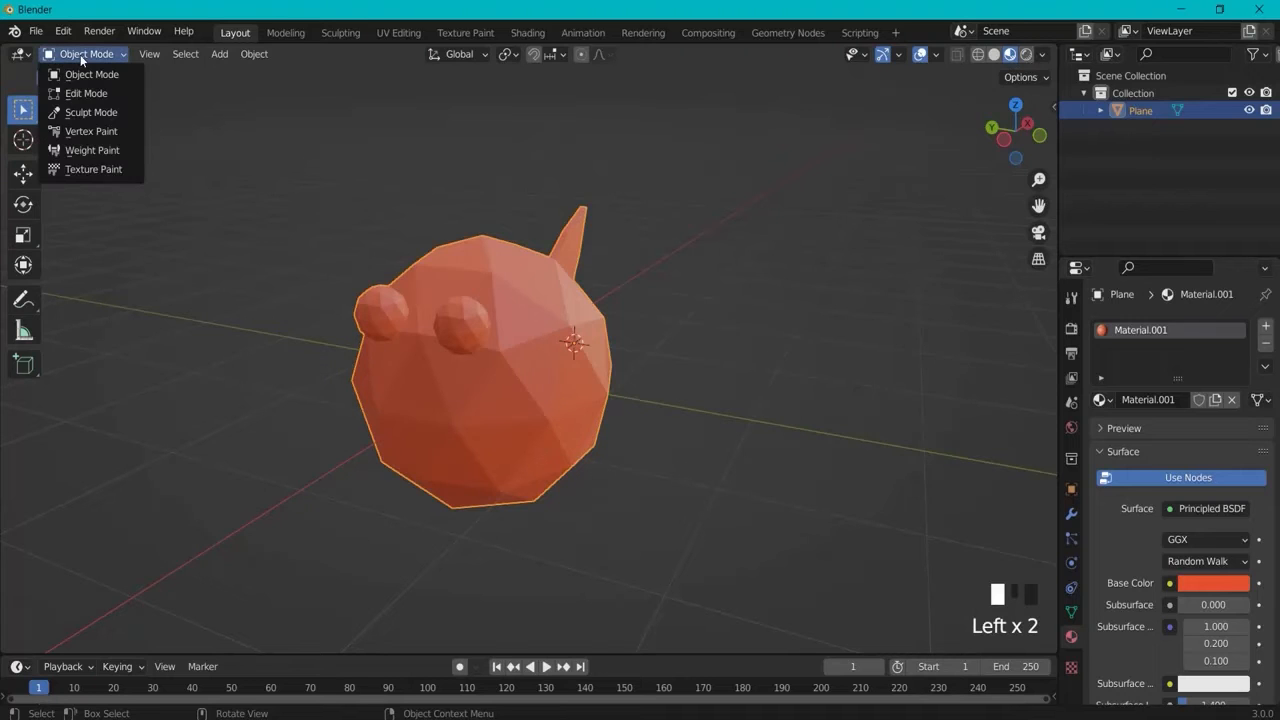
click(95, 89)
middle_drag(400, 278, 484, 366)
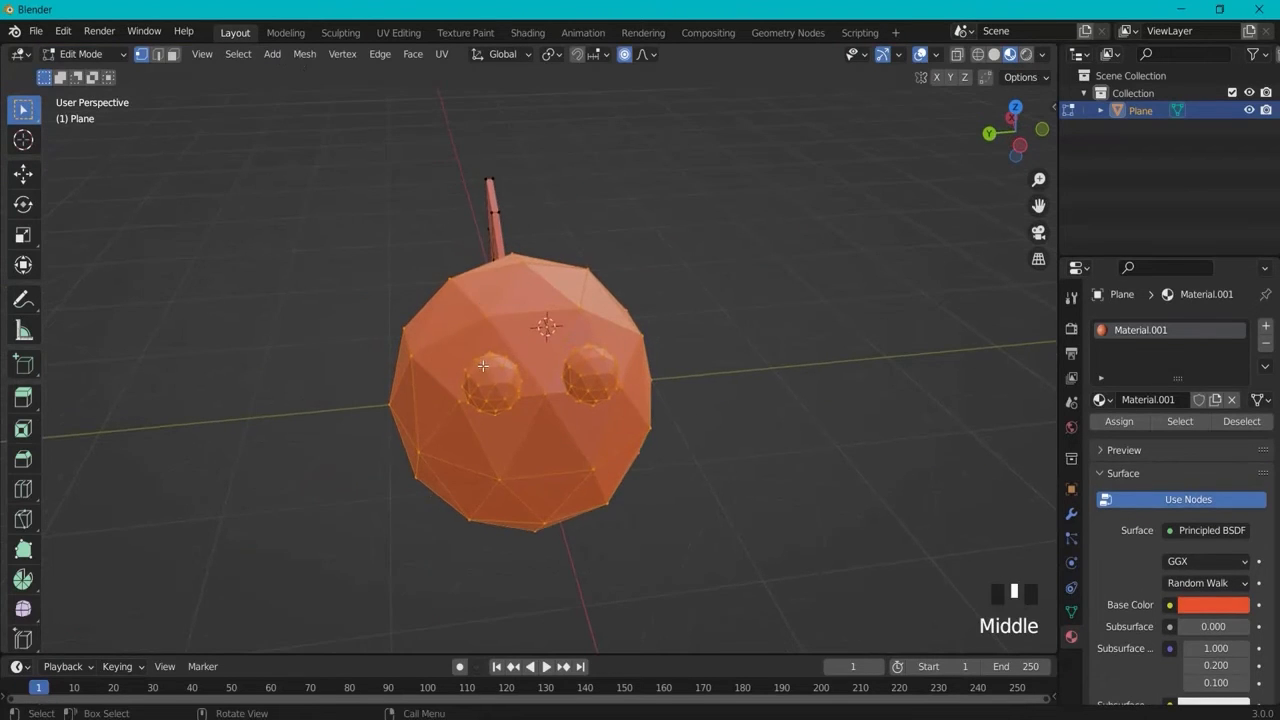
click(508, 390)
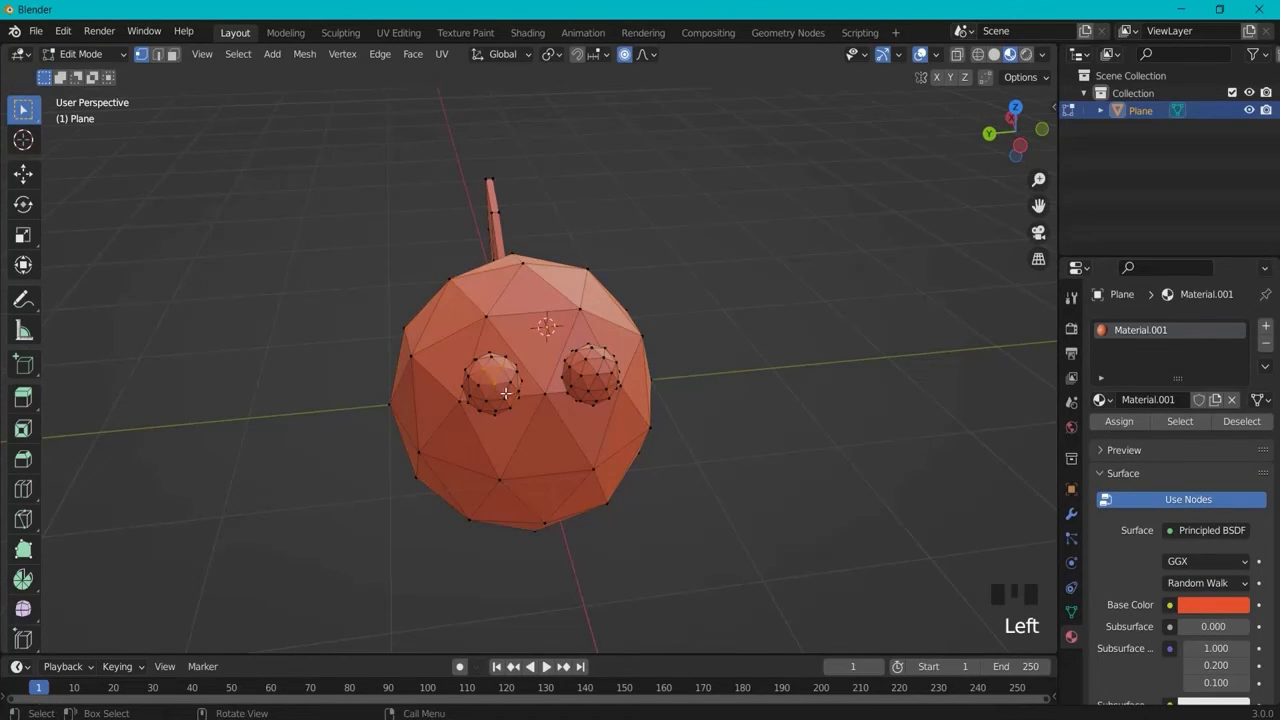
key(l)
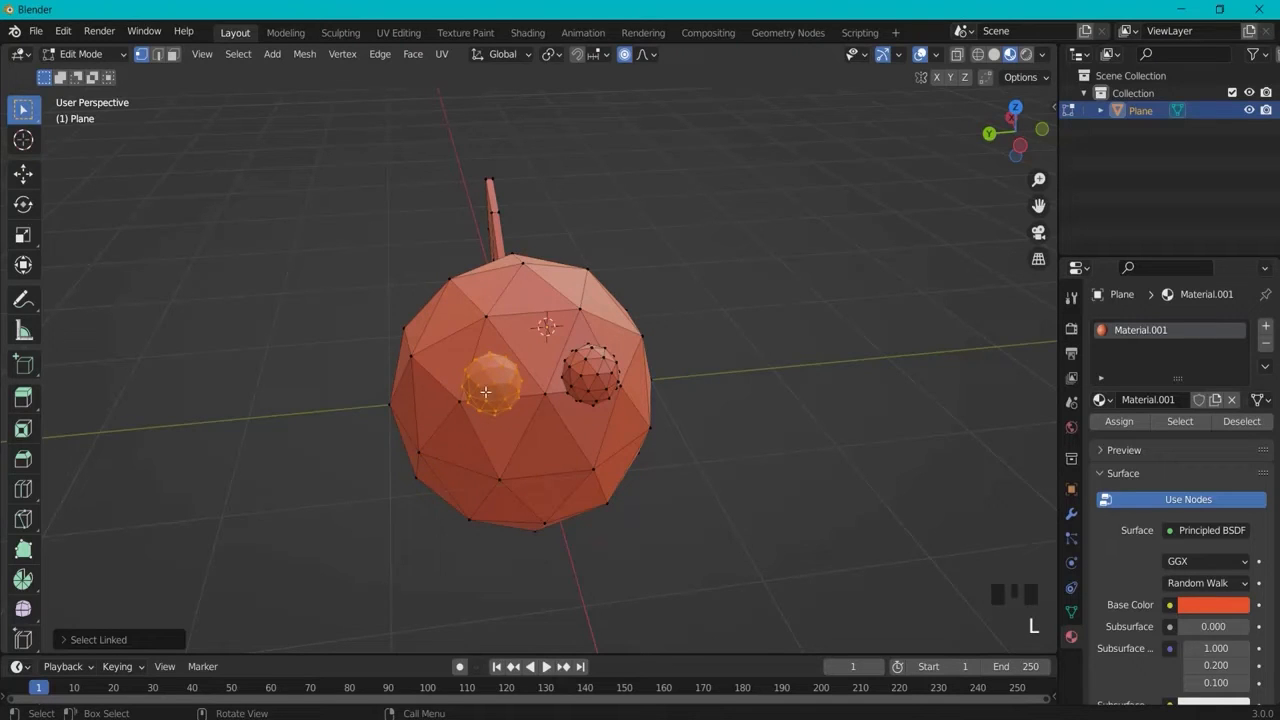
Step: Add a second material slot with a new material, set its base color to black (value 0), and assign it to the selected eye
click(1264, 328)
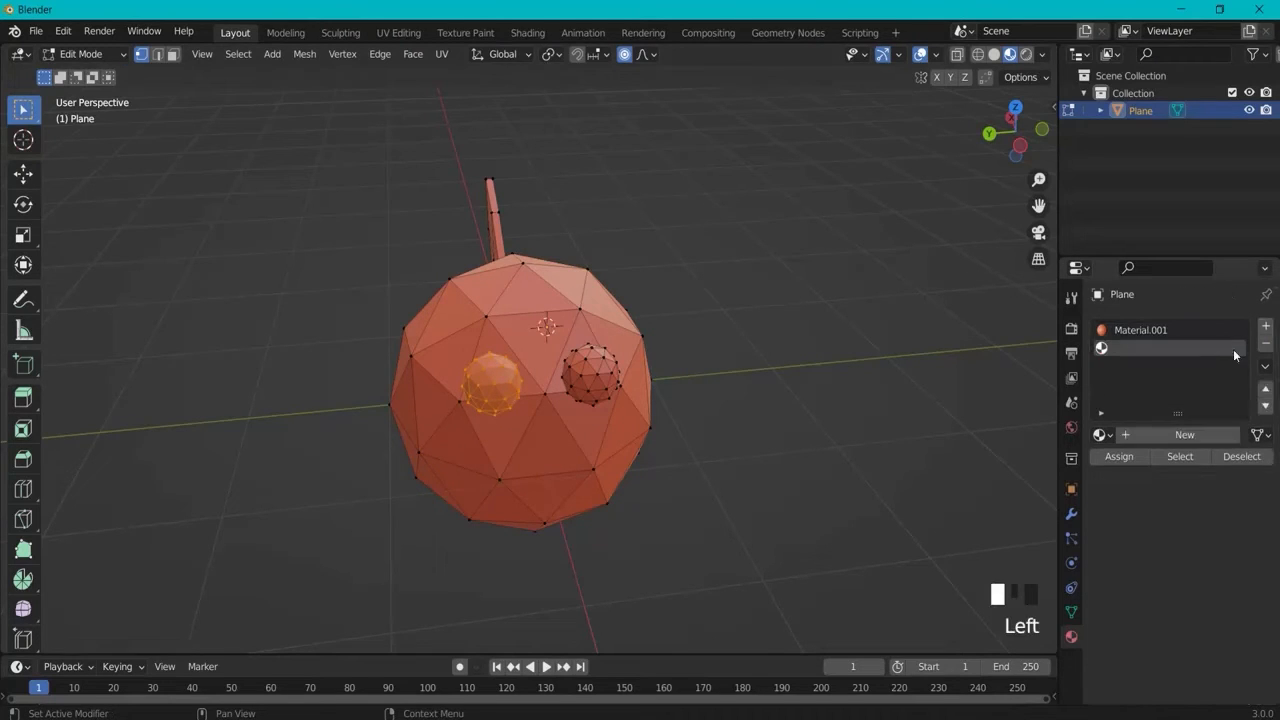
click(1164, 435)
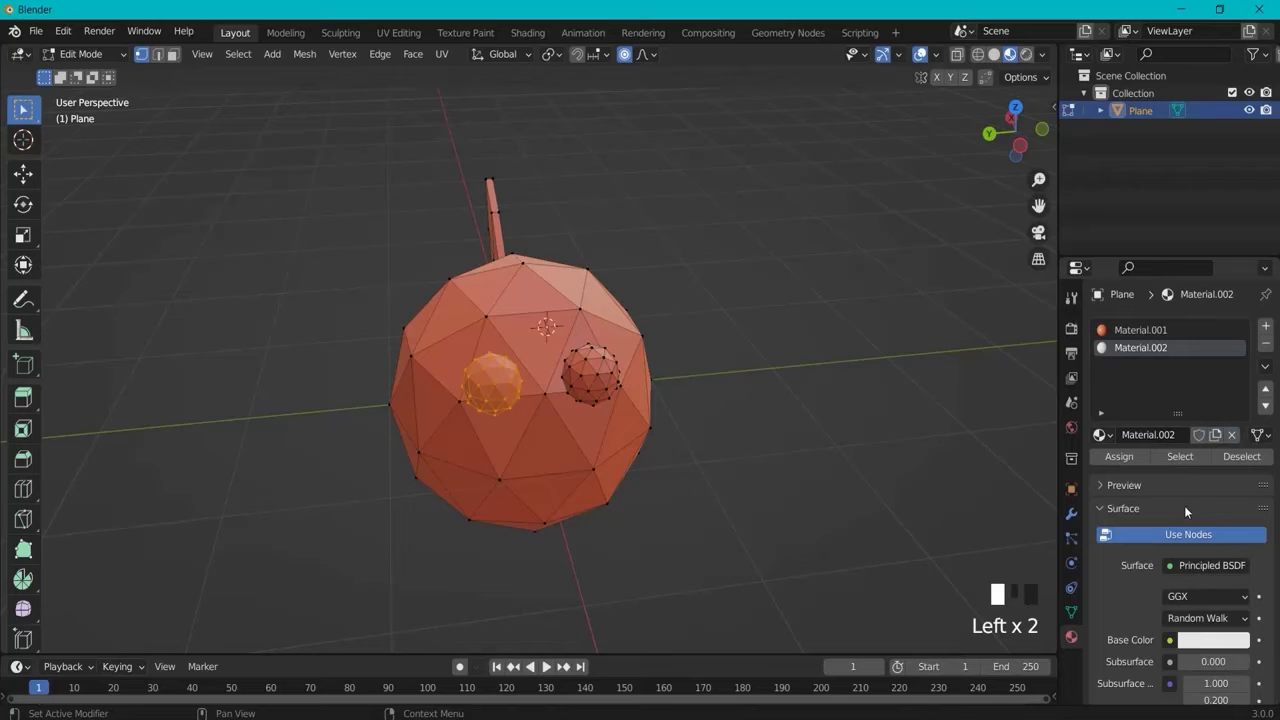
click(1211, 642)
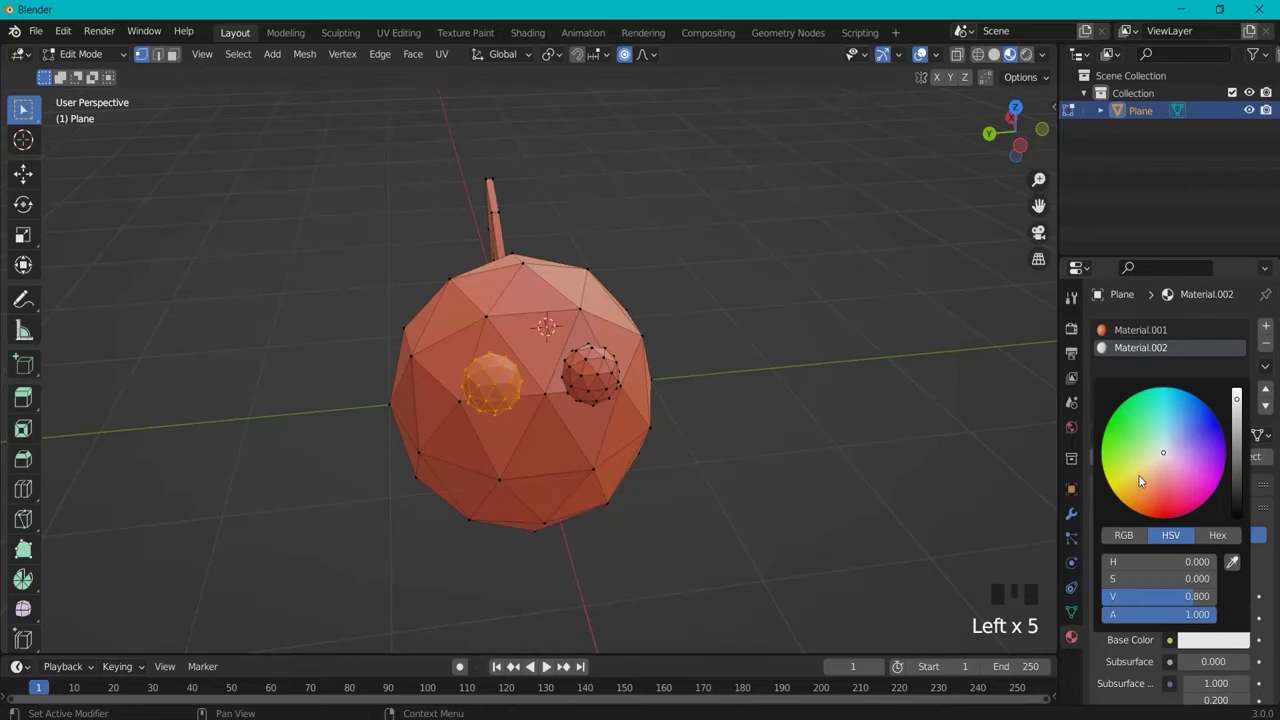
drag(1236, 400, 1247, 523)
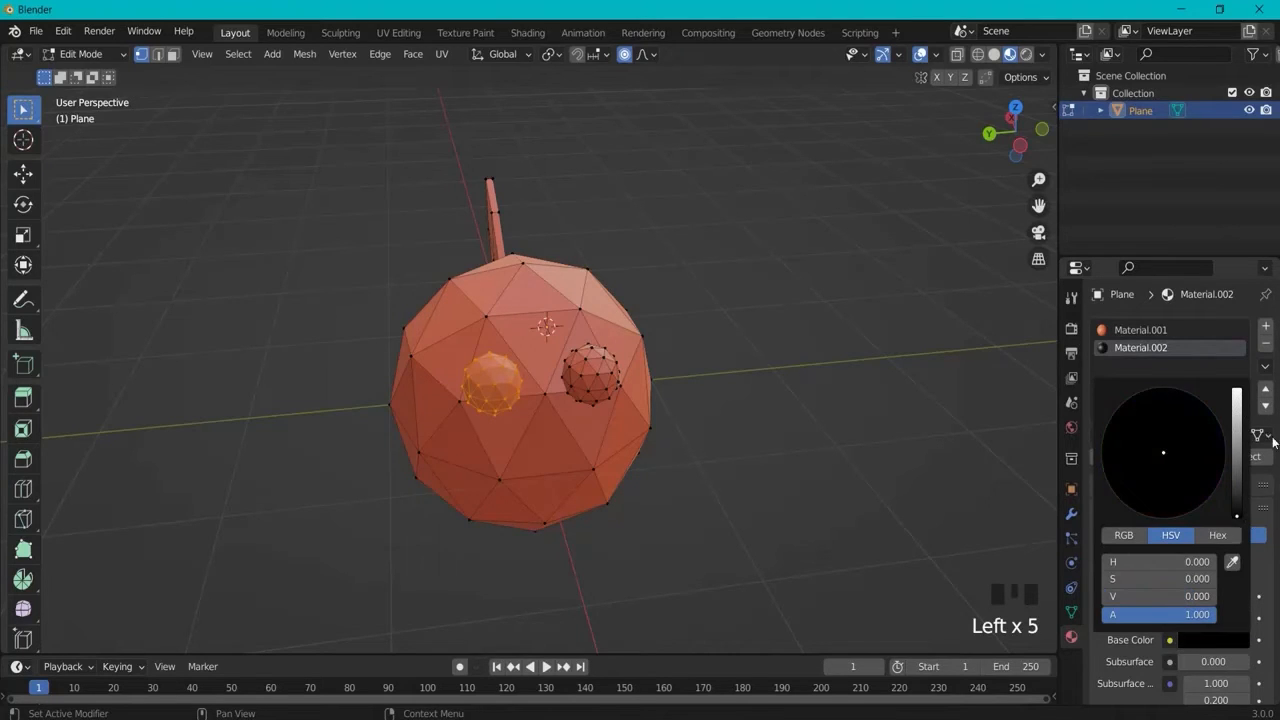
click(1119, 456)
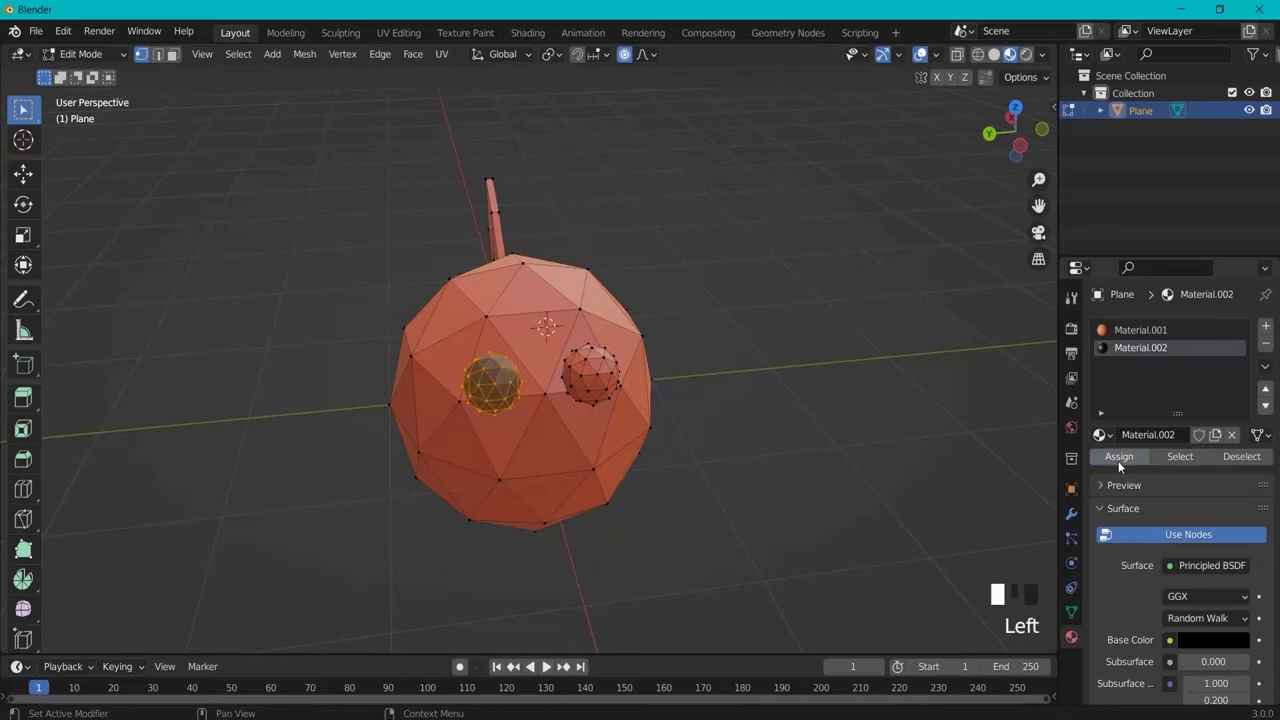
Step: Select the other eye's linked geometry, assign the black material to it, and return to Object Mode with the fish deselected
double_click(584, 362)
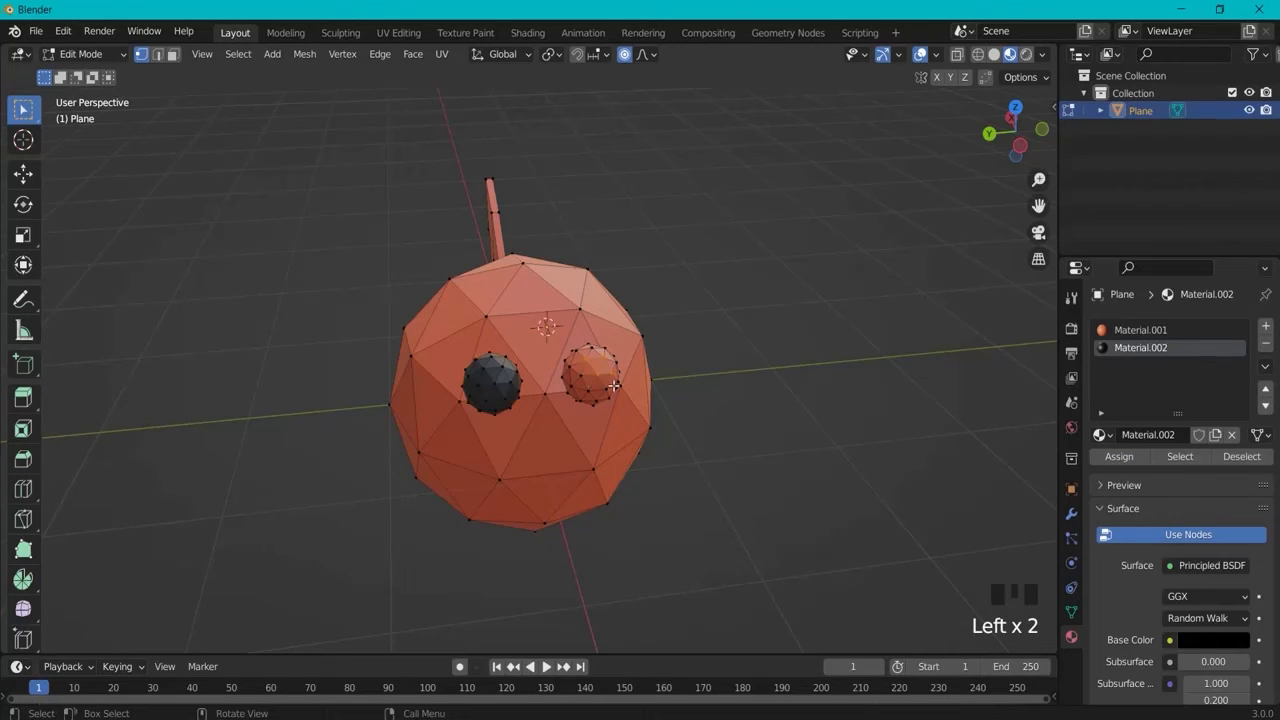
key(l)
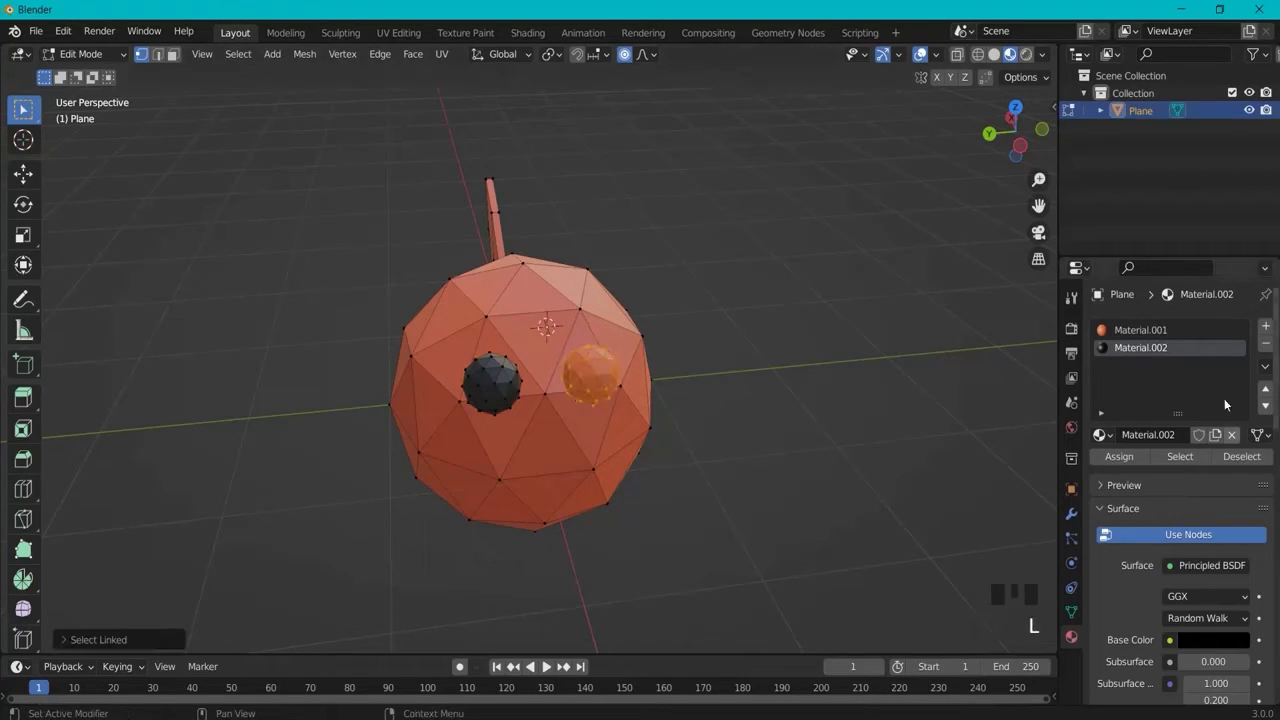
click(1120, 457)
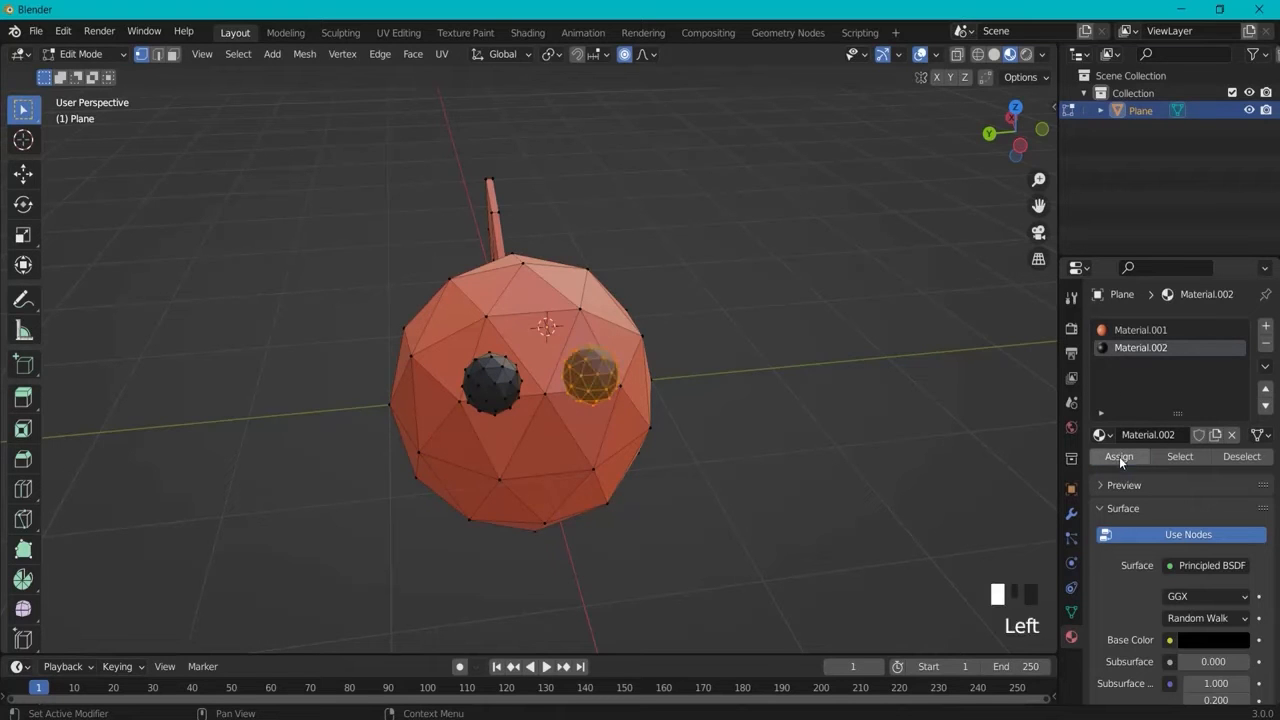
click(743, 286)
click(80, 54)
click(77, 72)
click(648, 248)
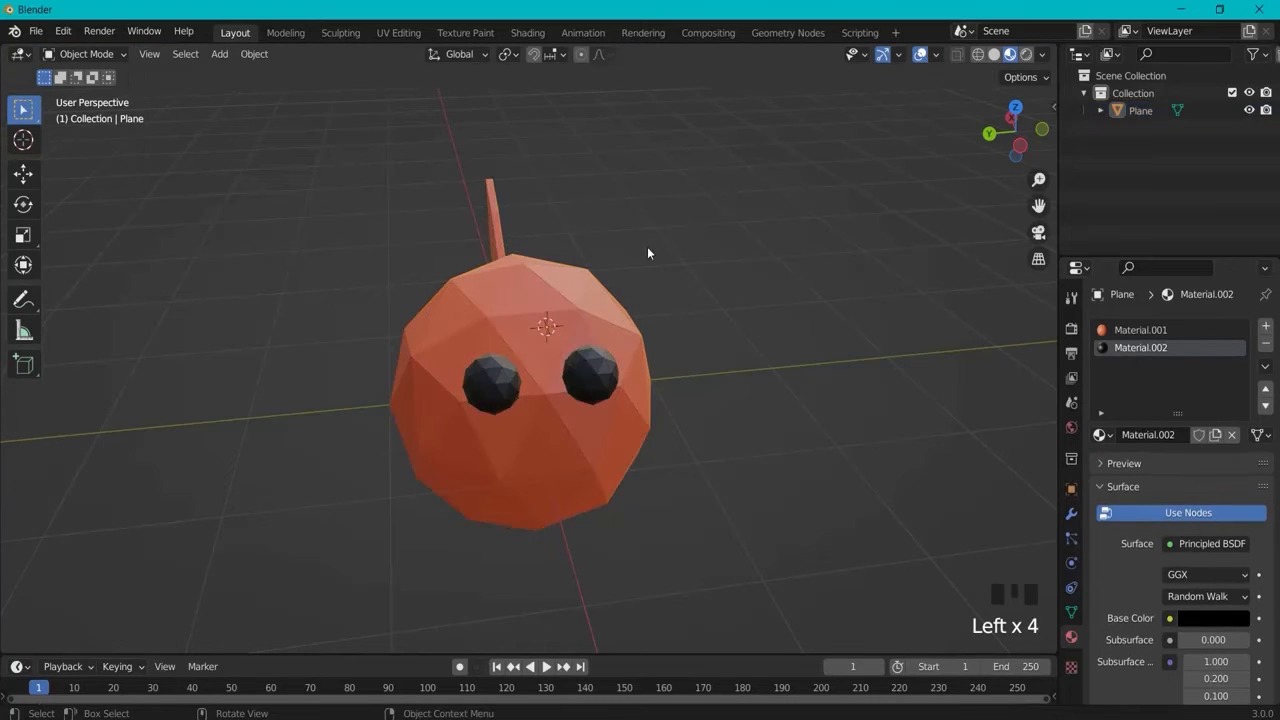
Step: In front view, place the 3D cursor at the front edge of the fish's body and add a single-bone armature there
middle_drag(648, 248, 746, 256)
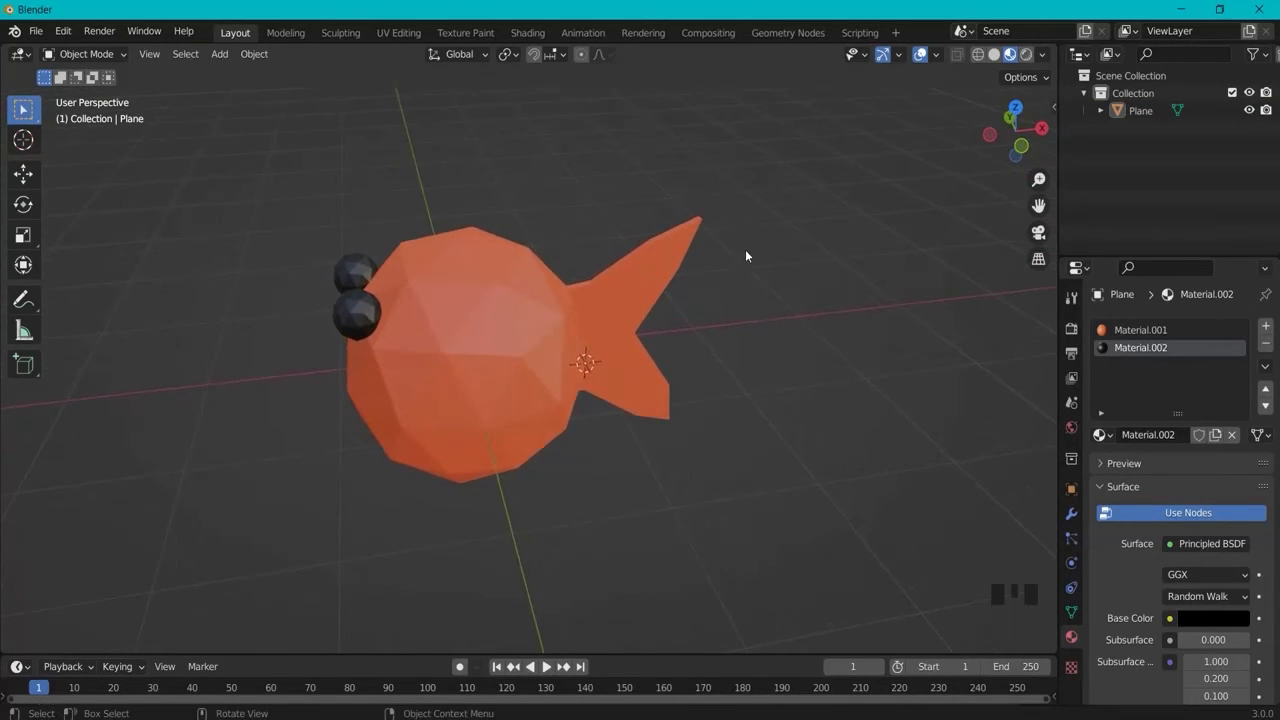
middle_drag(711, 423, 709, 395)
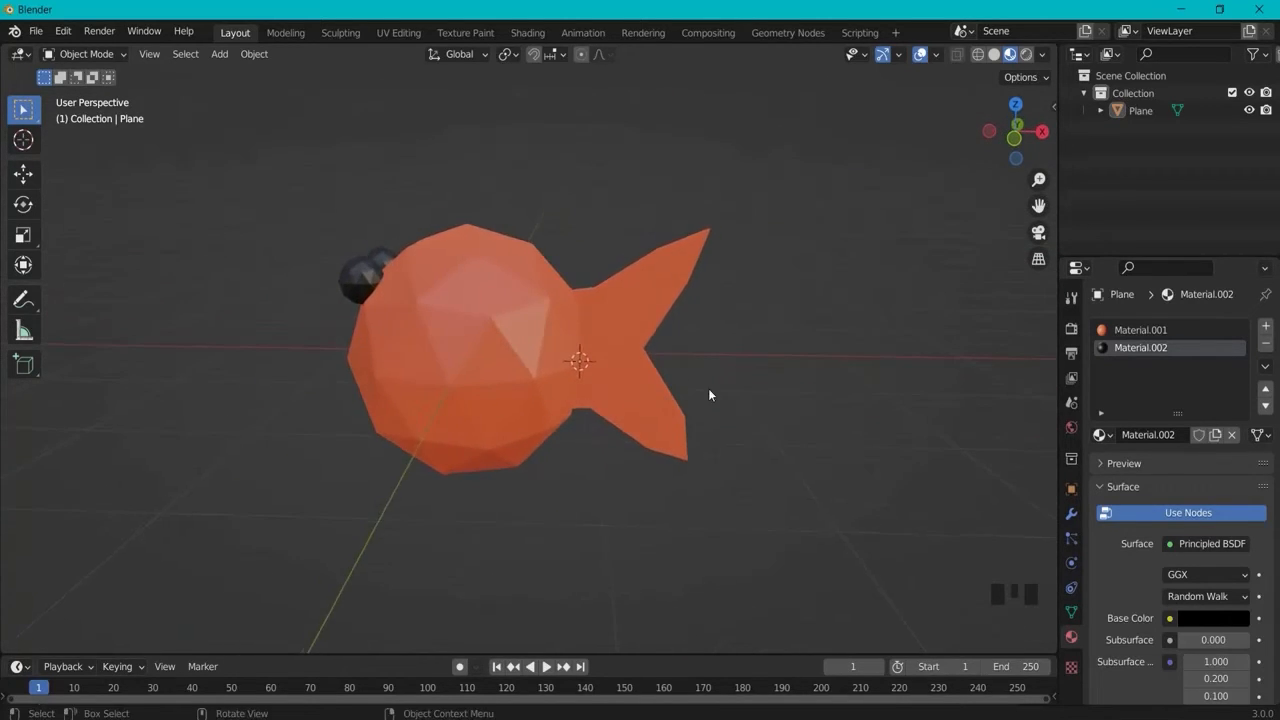
key(KP_1)
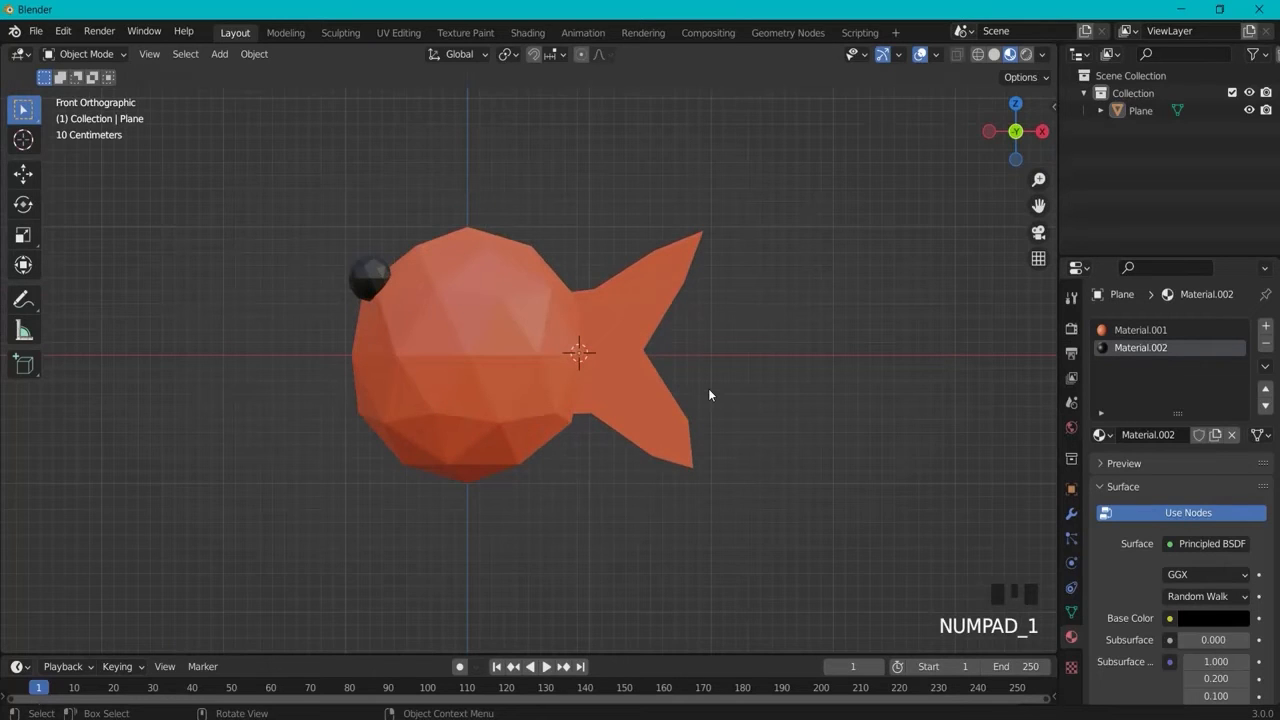
shift+right_click(352, 356)
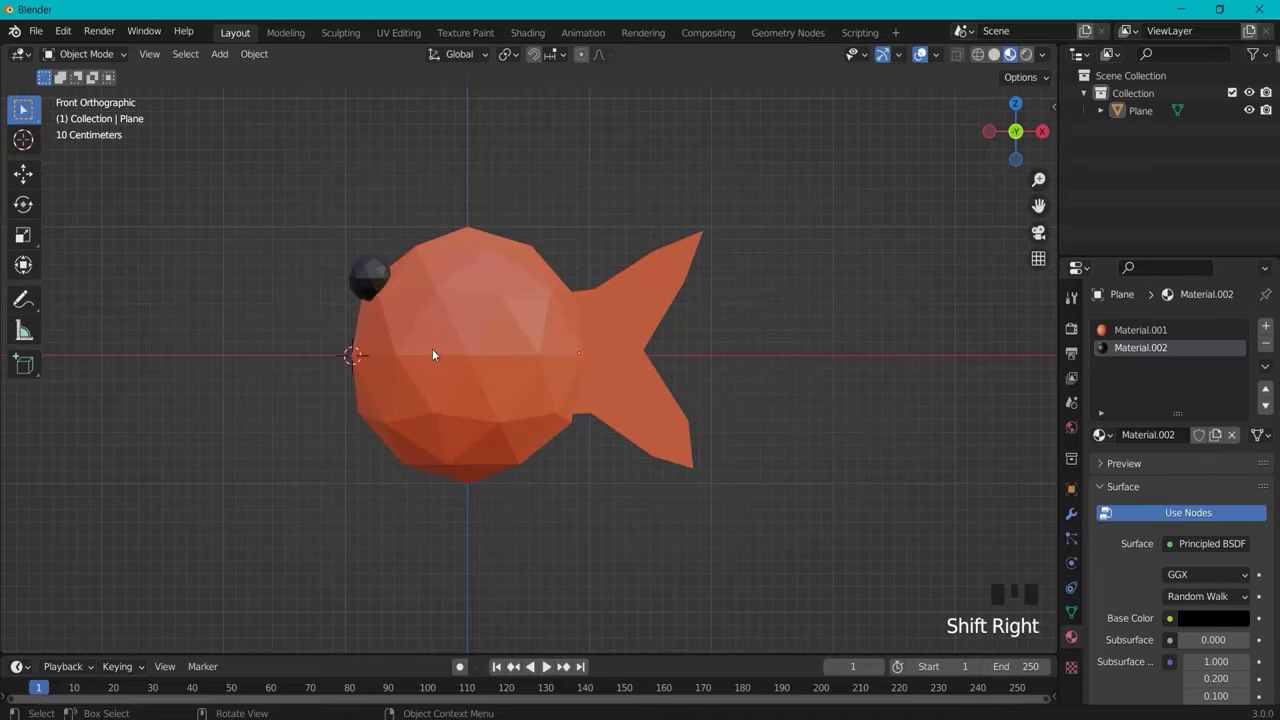
key(shift+a)
mouse_move(351, 325)
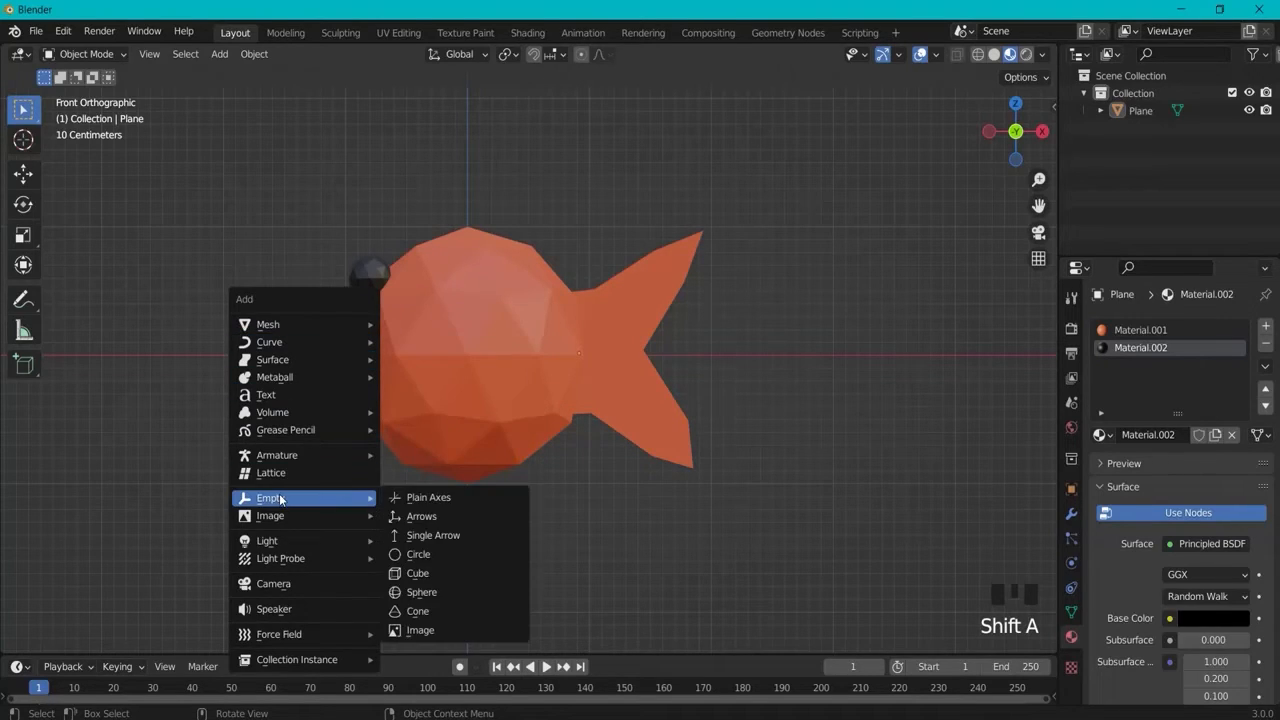
mouse_move(284, 459)
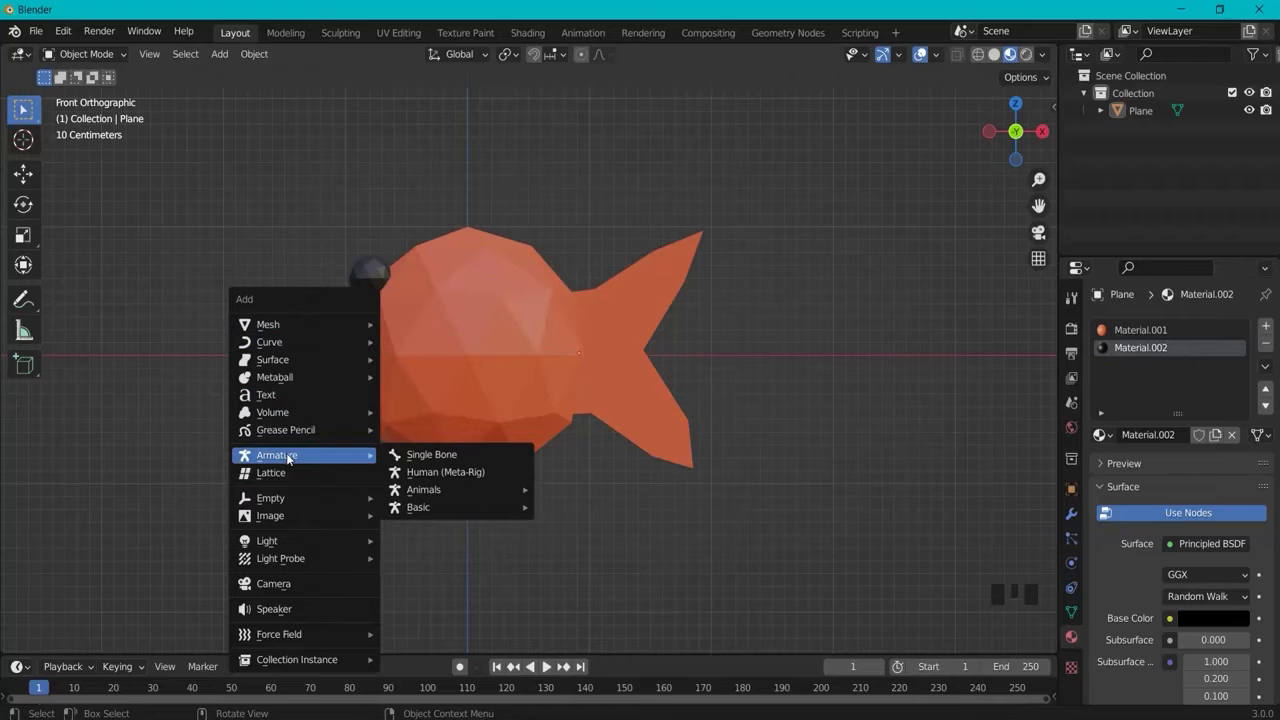
click(415, 454)
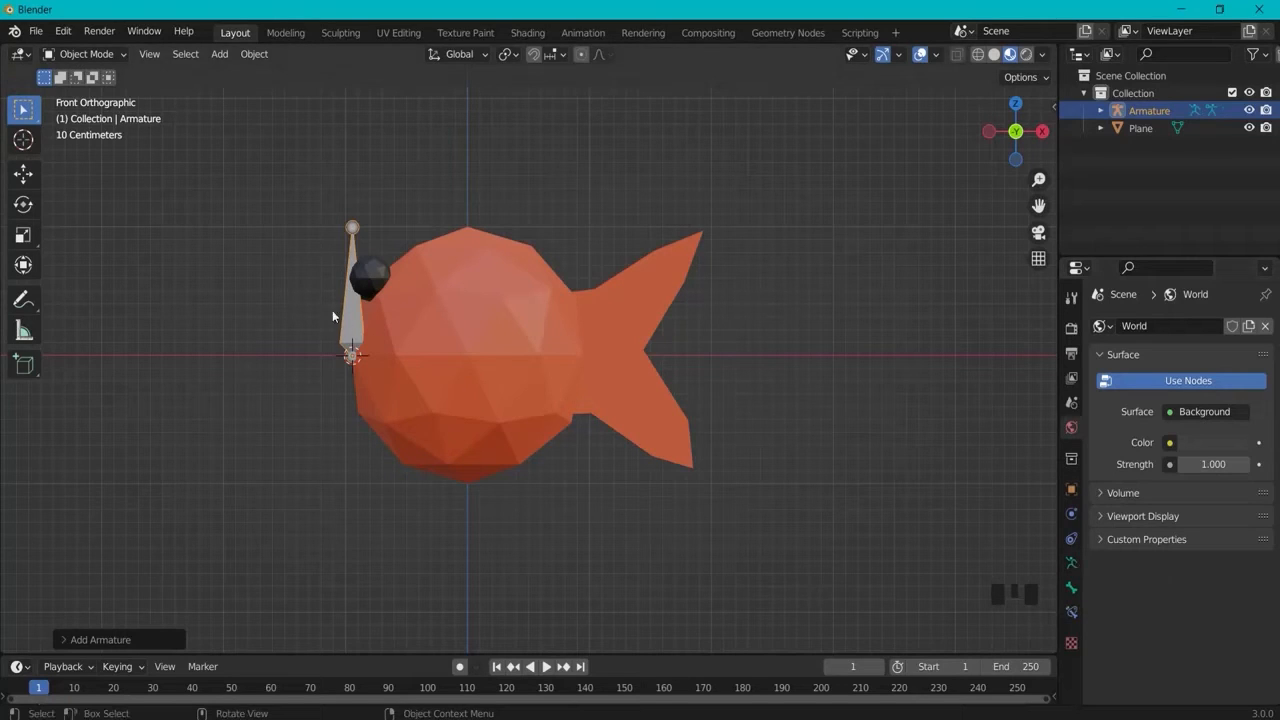
Step: Enable In Front in the armature's viewport display settings so the bone draws over the fish
click(1071, 564)
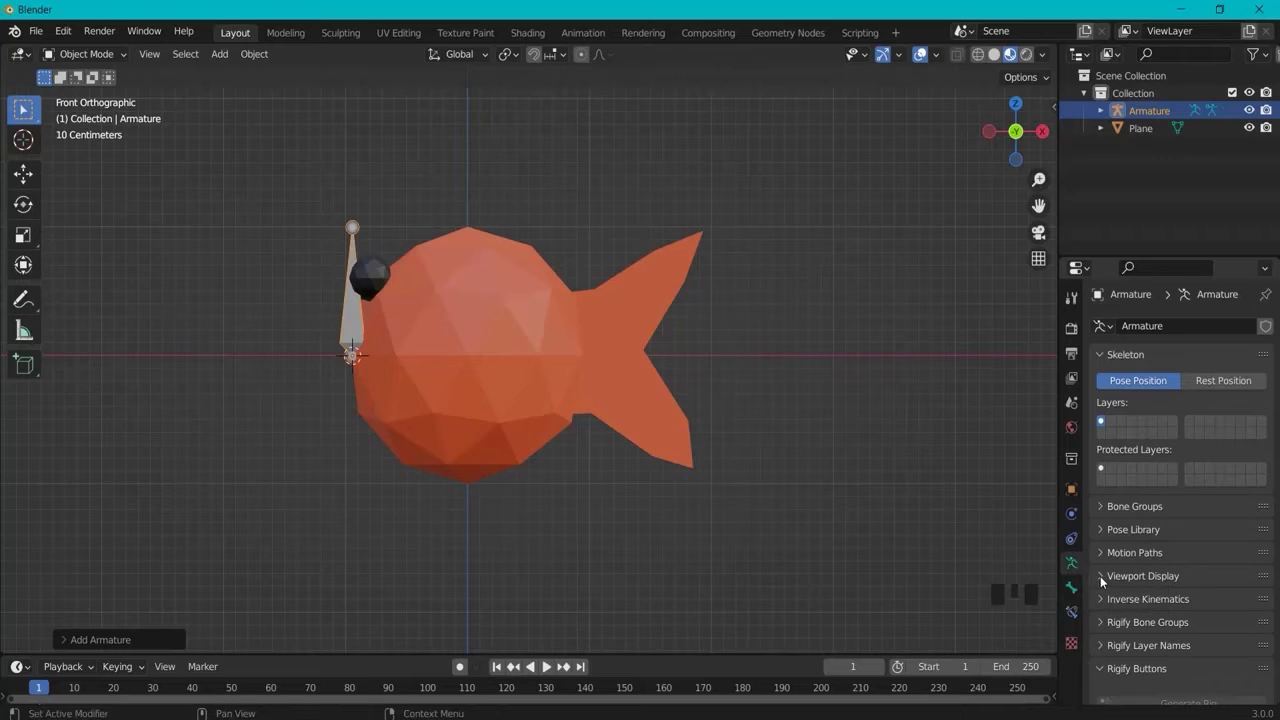
click(1100, 576)
scroll(1124, 650, down, 1)
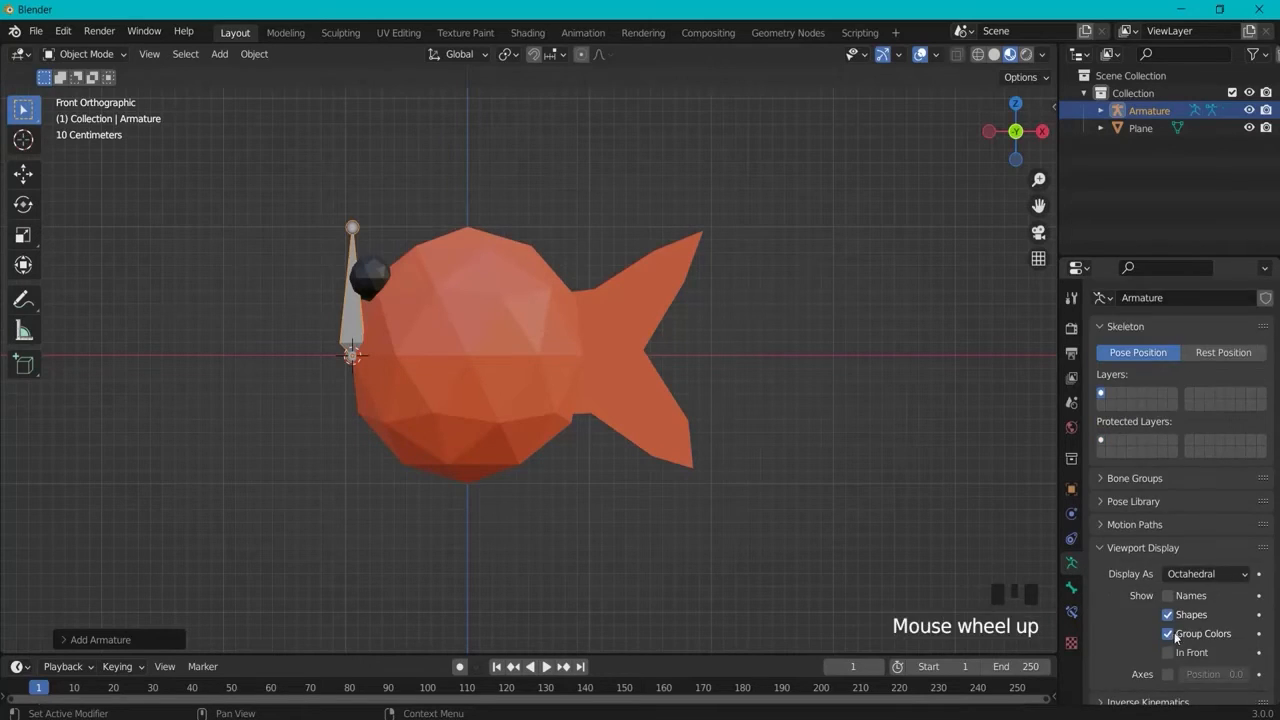
click(1166, 652)
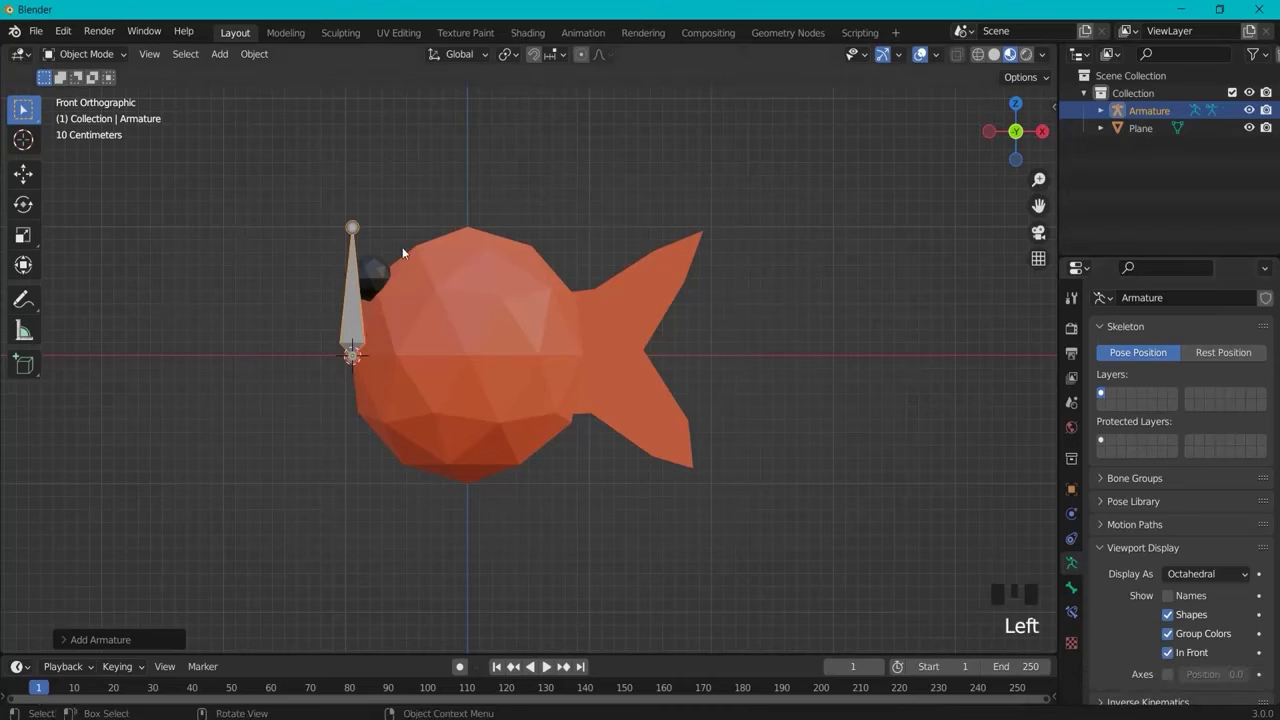
Step: Try the Stick display type for the armature and switch it back to Octahedral
click(1197, 575)
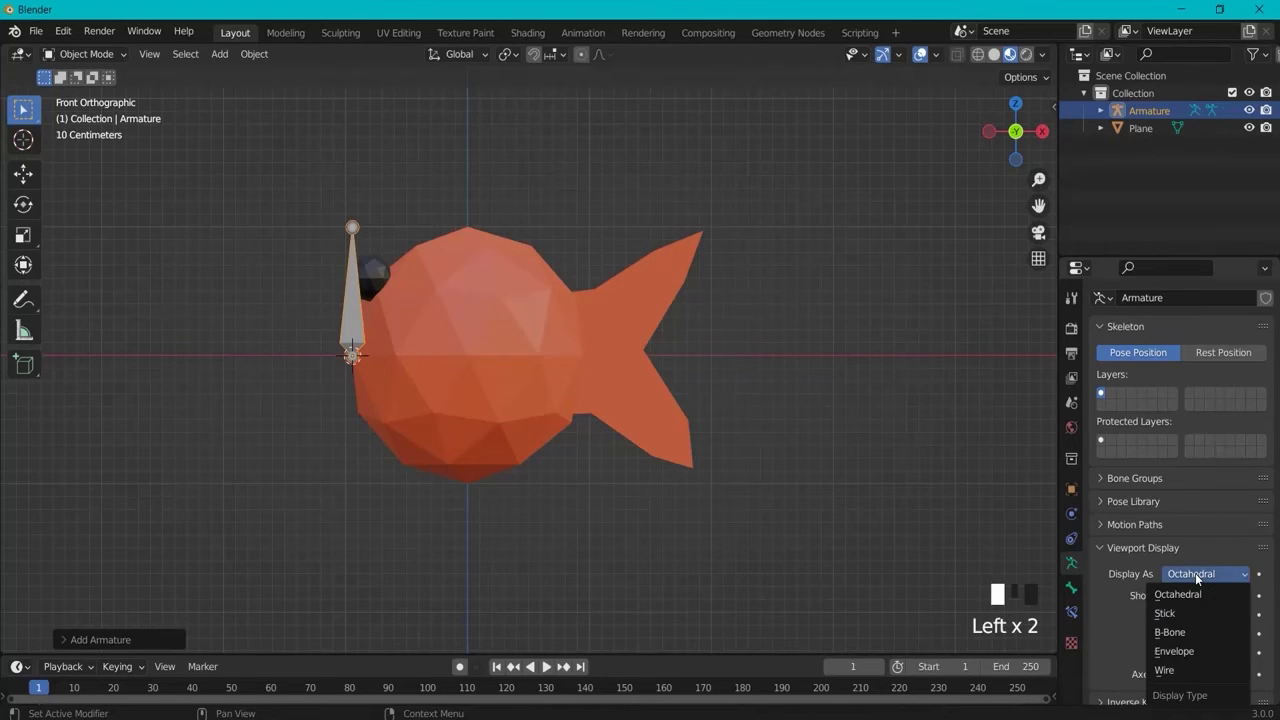
click(1180, 613)
click(1208, 573)
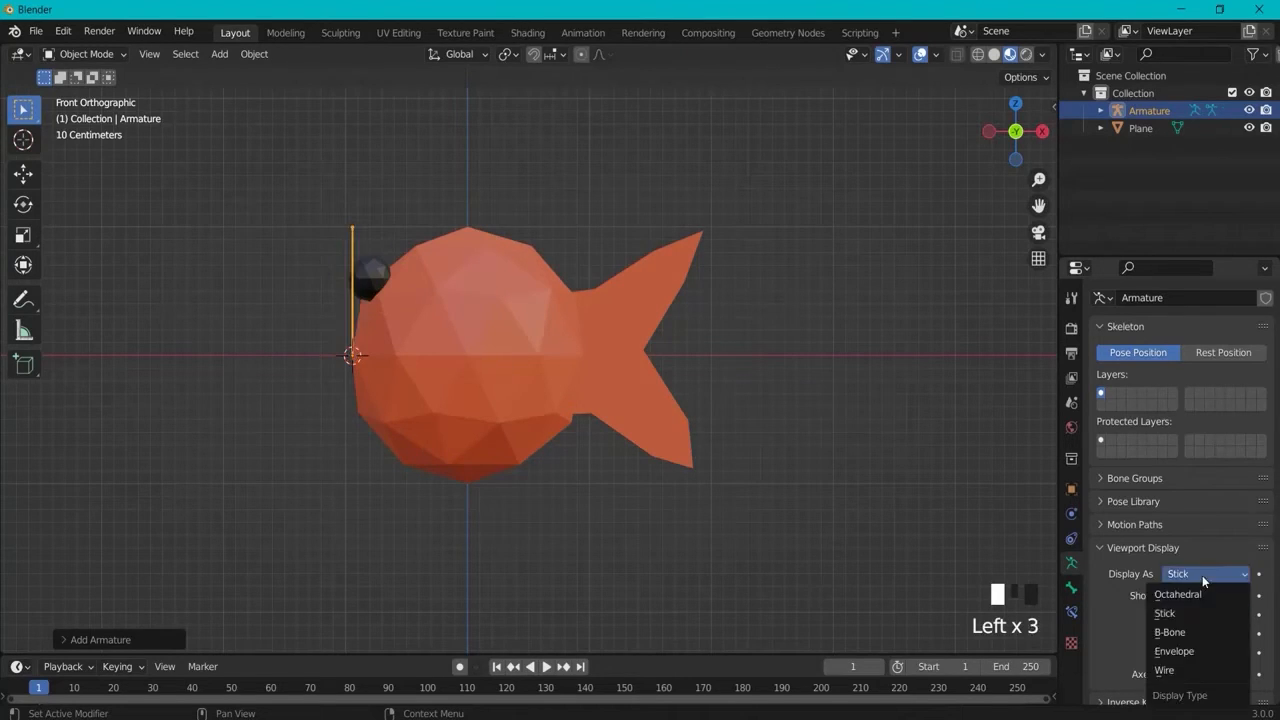
click(1178, 594)
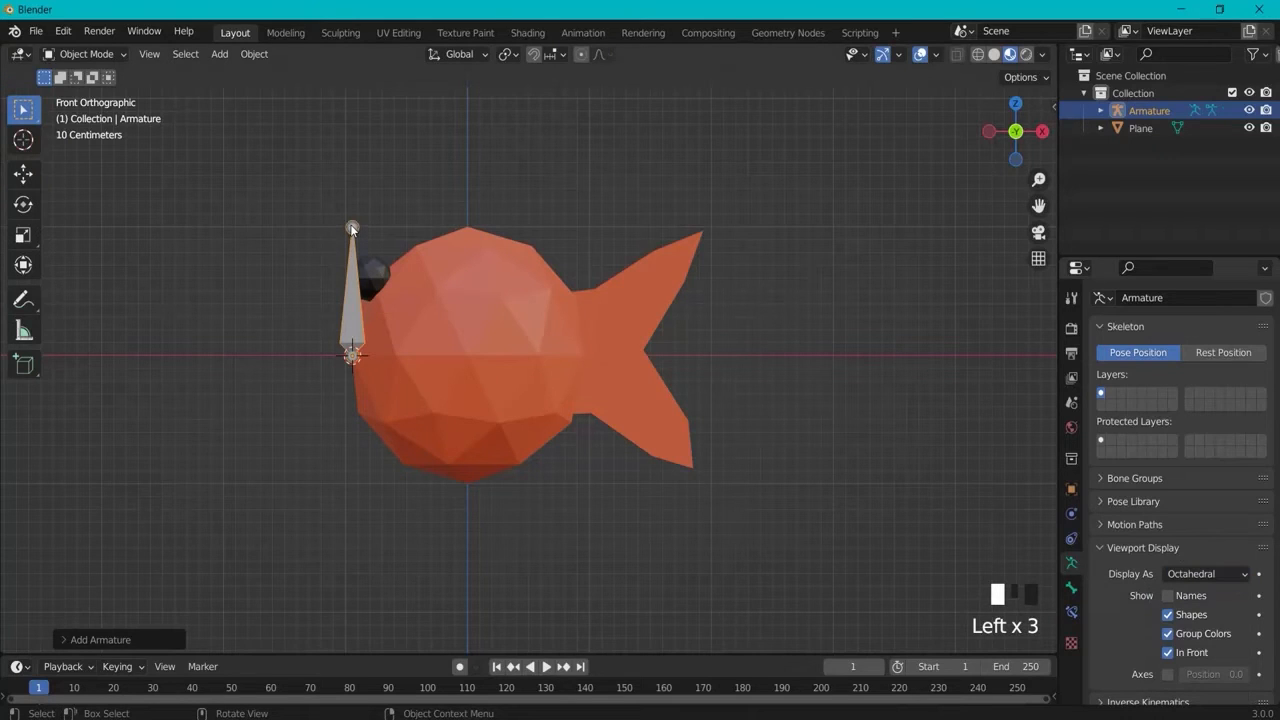
Step: In the armature's Edit Mode, move the bone's tip to the base of the tail so the bone lies horizontally through the body
click(85, 54)
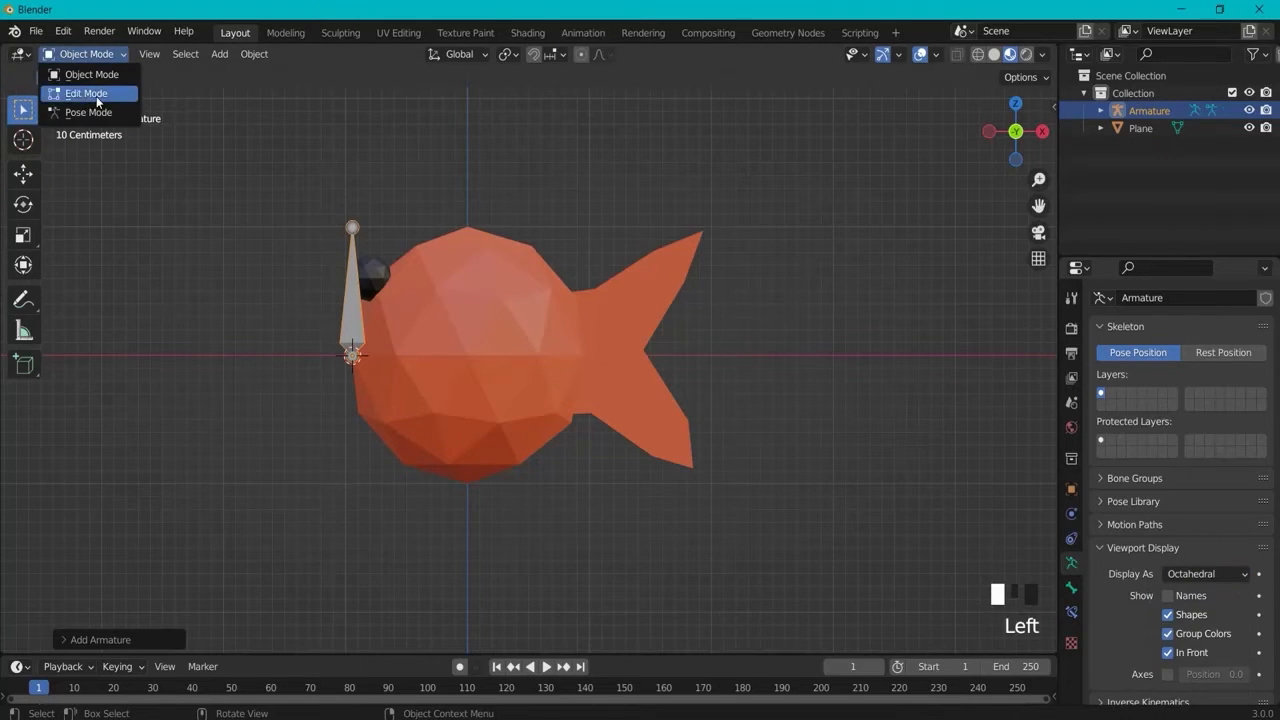
click(75, 91)
click(352, 227)
scroll(363, 237, up, 2)
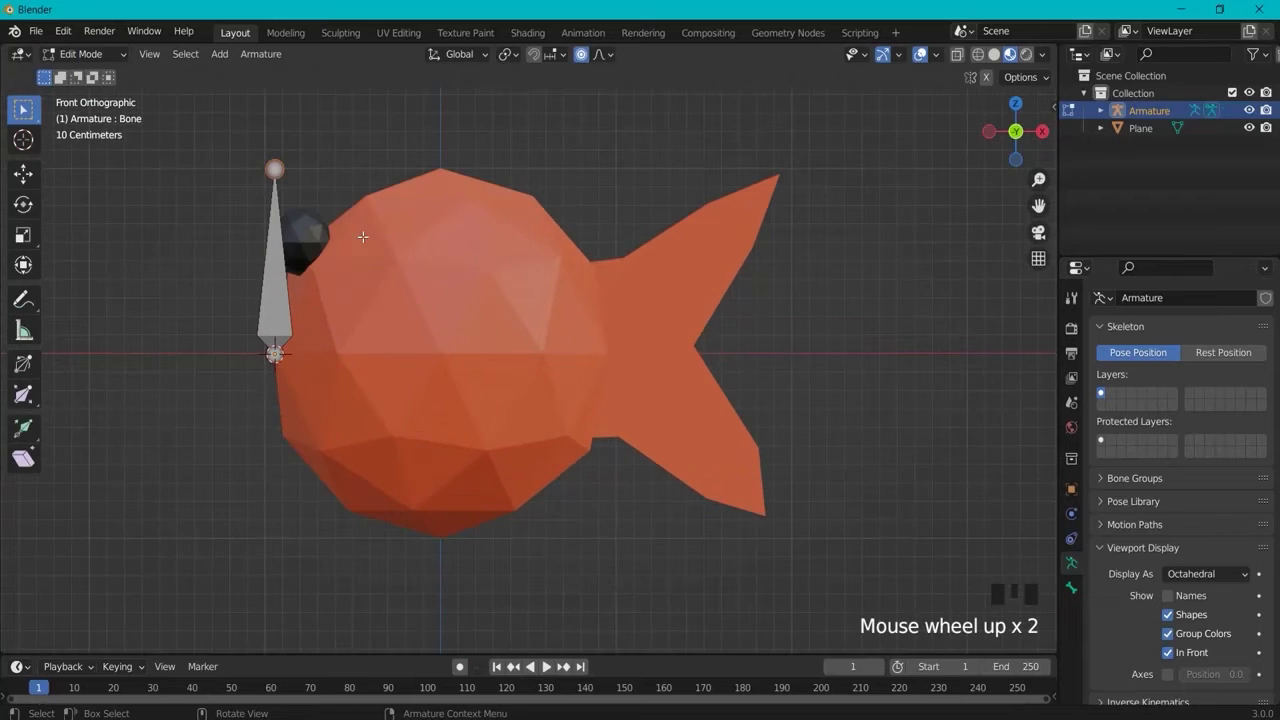
click(270, 166)
key(g)
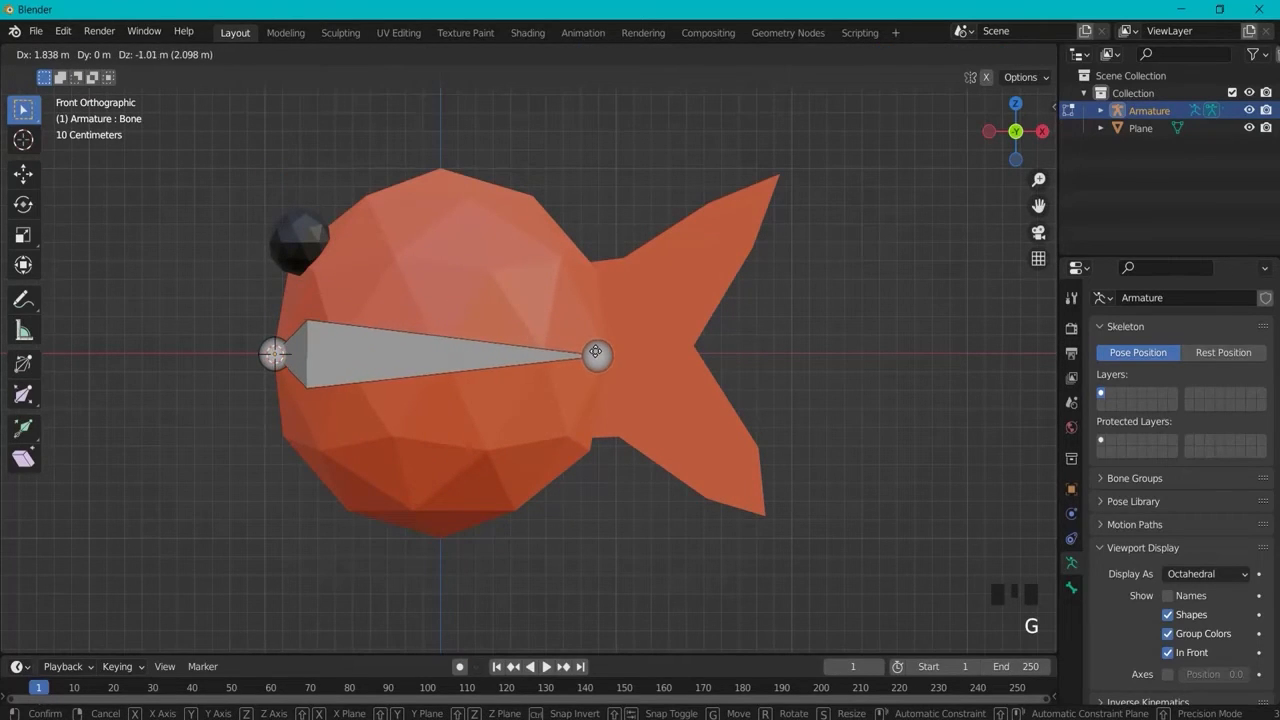
click(593, 354)
scroll(524, 352, down, 2)
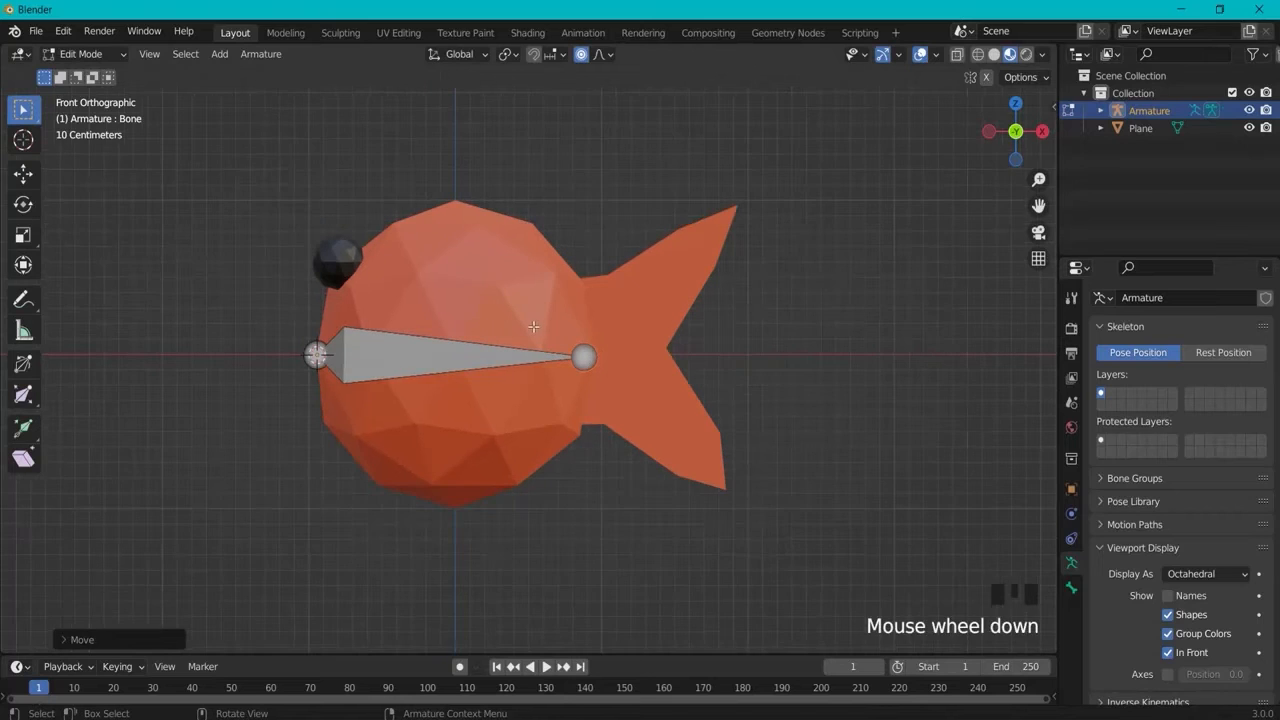
Step: In right view, move the whole bone along Y to the fish's vertical centre line
key(KP_3)
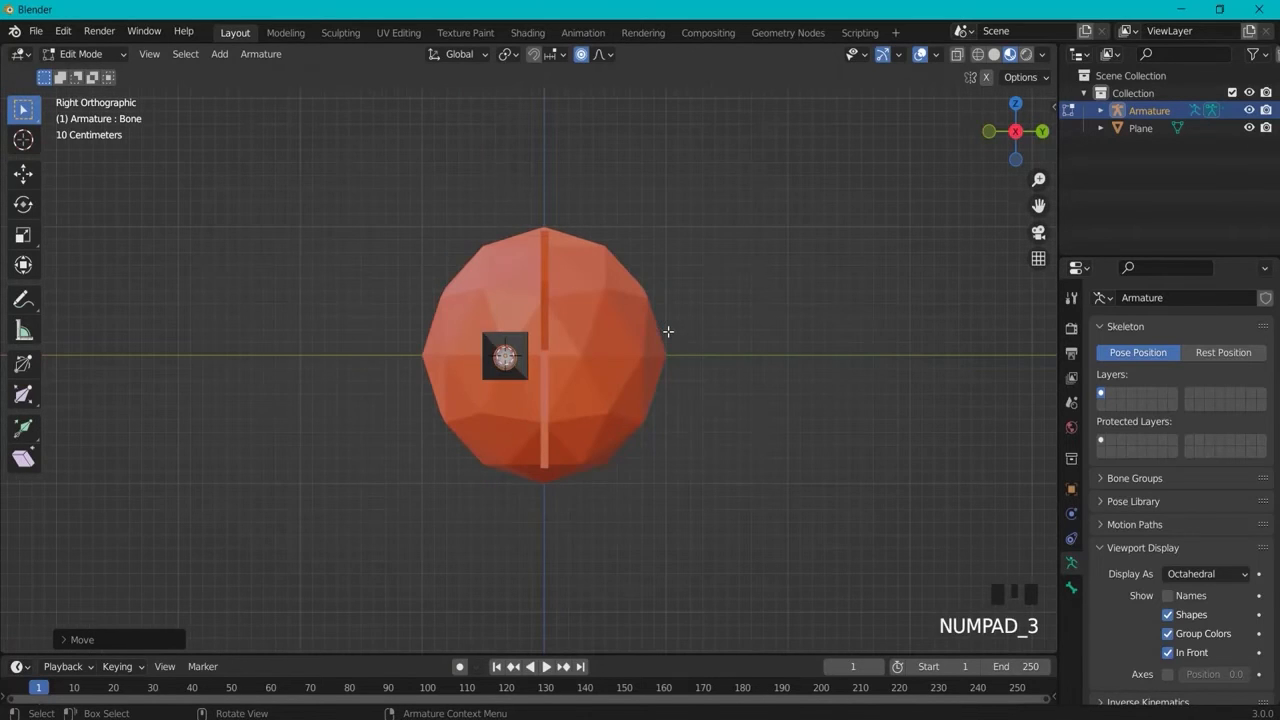
key(KP_1)
click(492, 360)
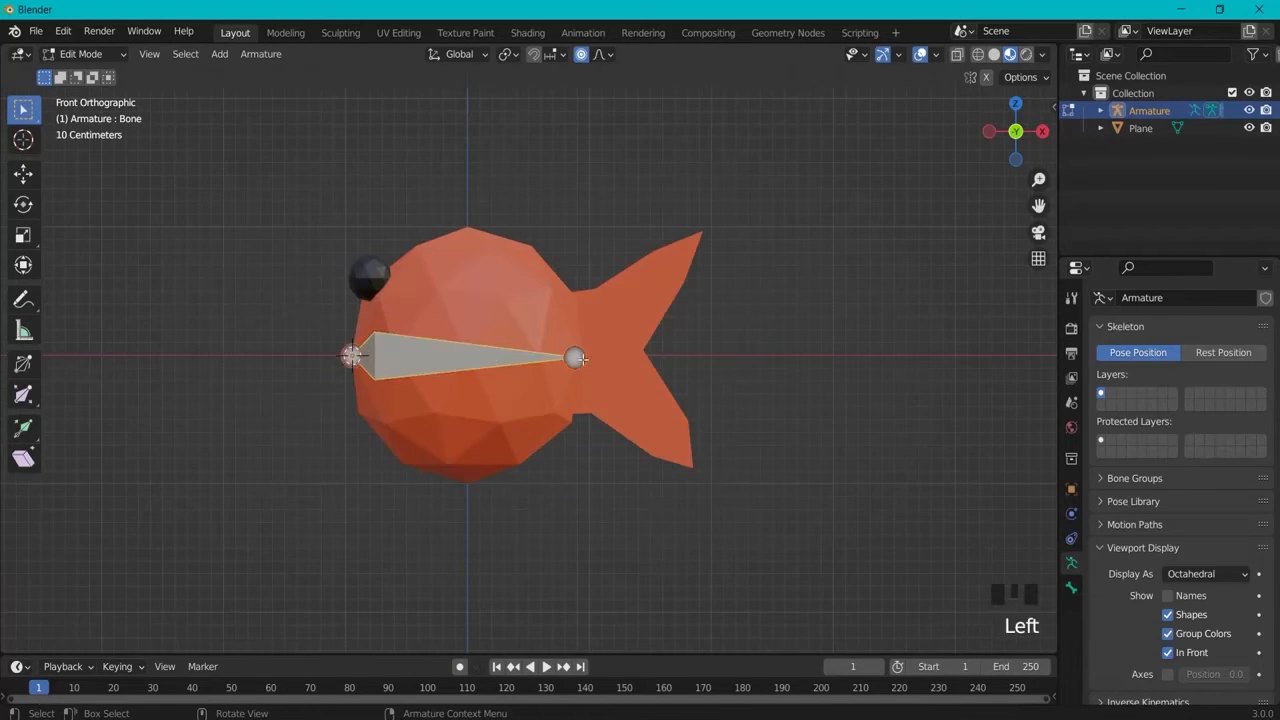
middle_drag(492, 360, 625, 443)
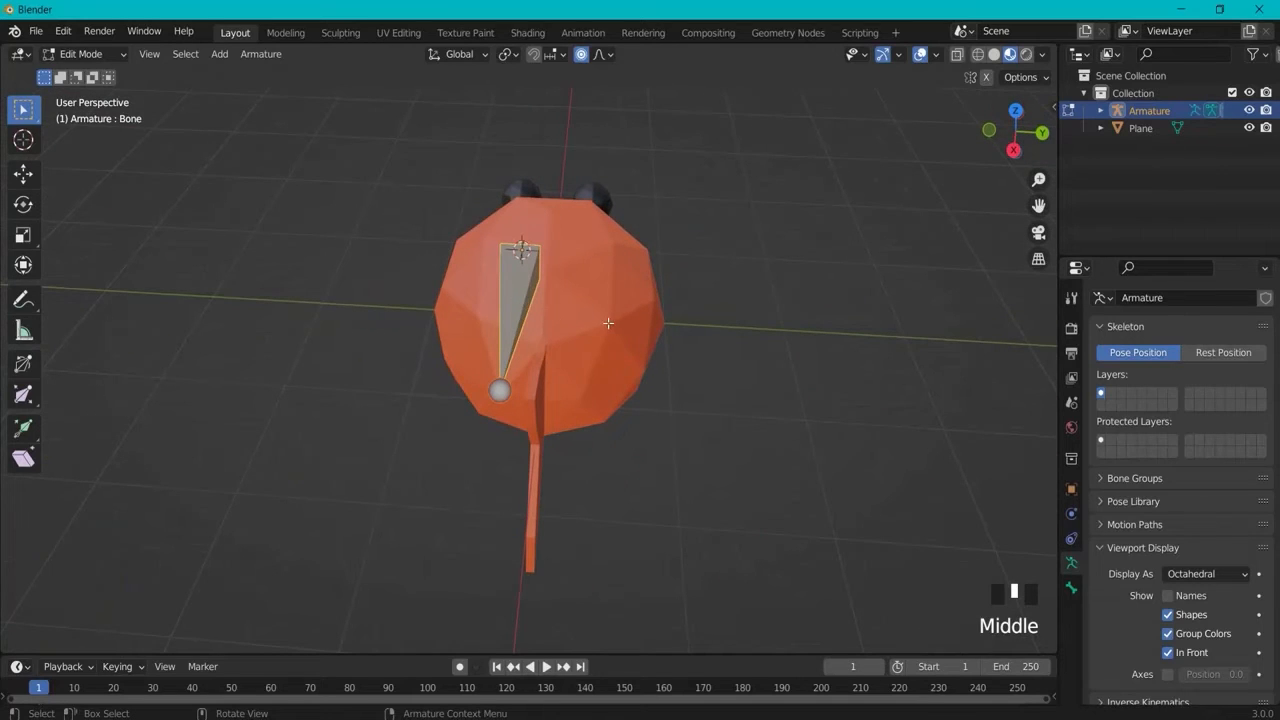
key(KP_3)
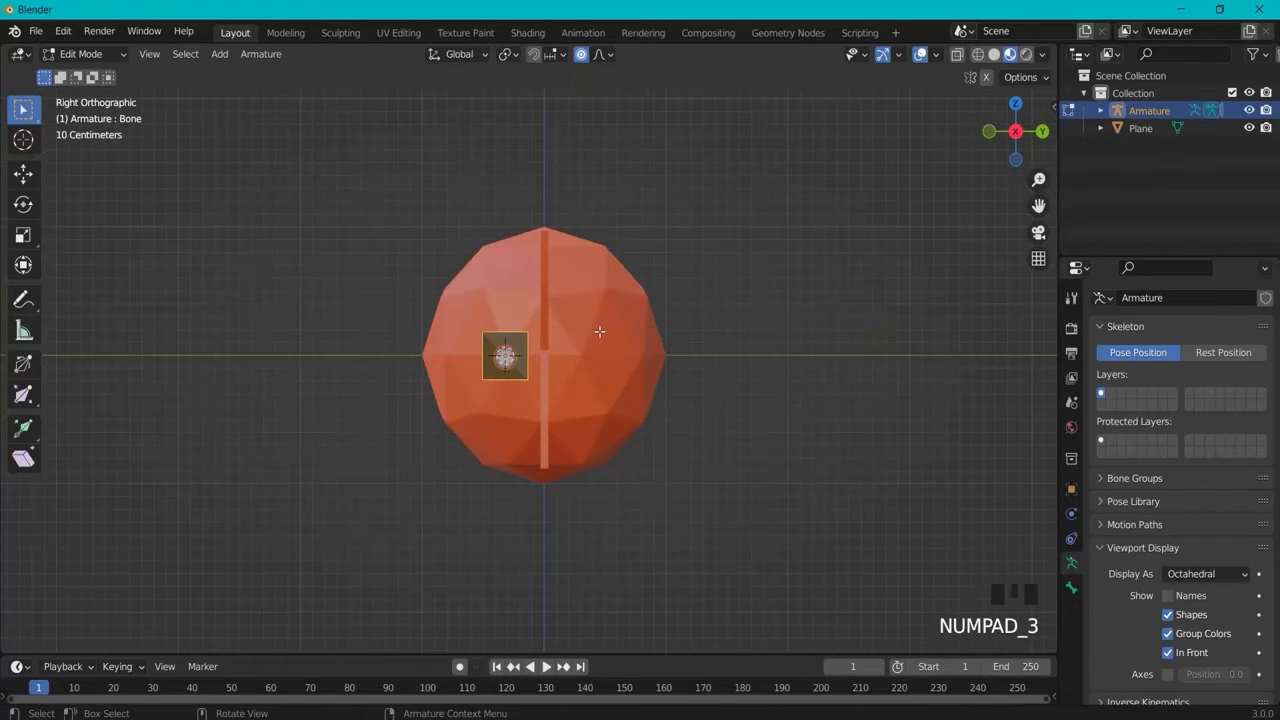
key(g)
key(y)
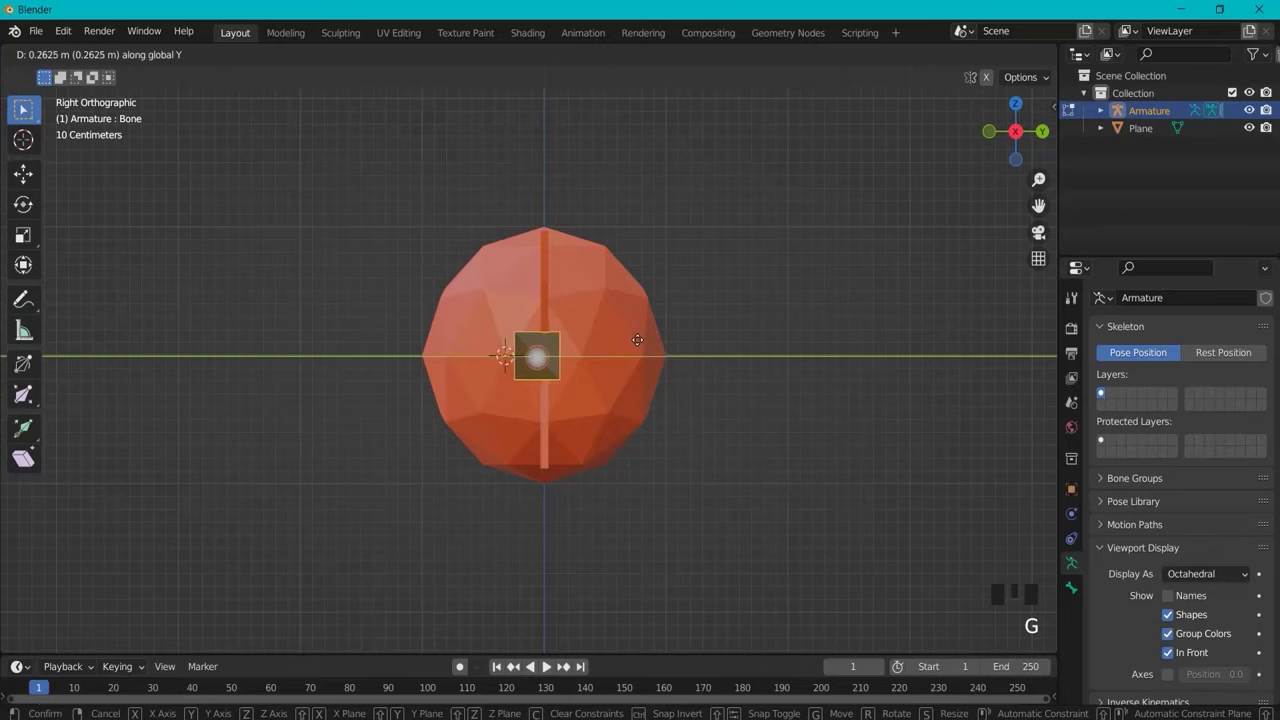
click(644, 340)
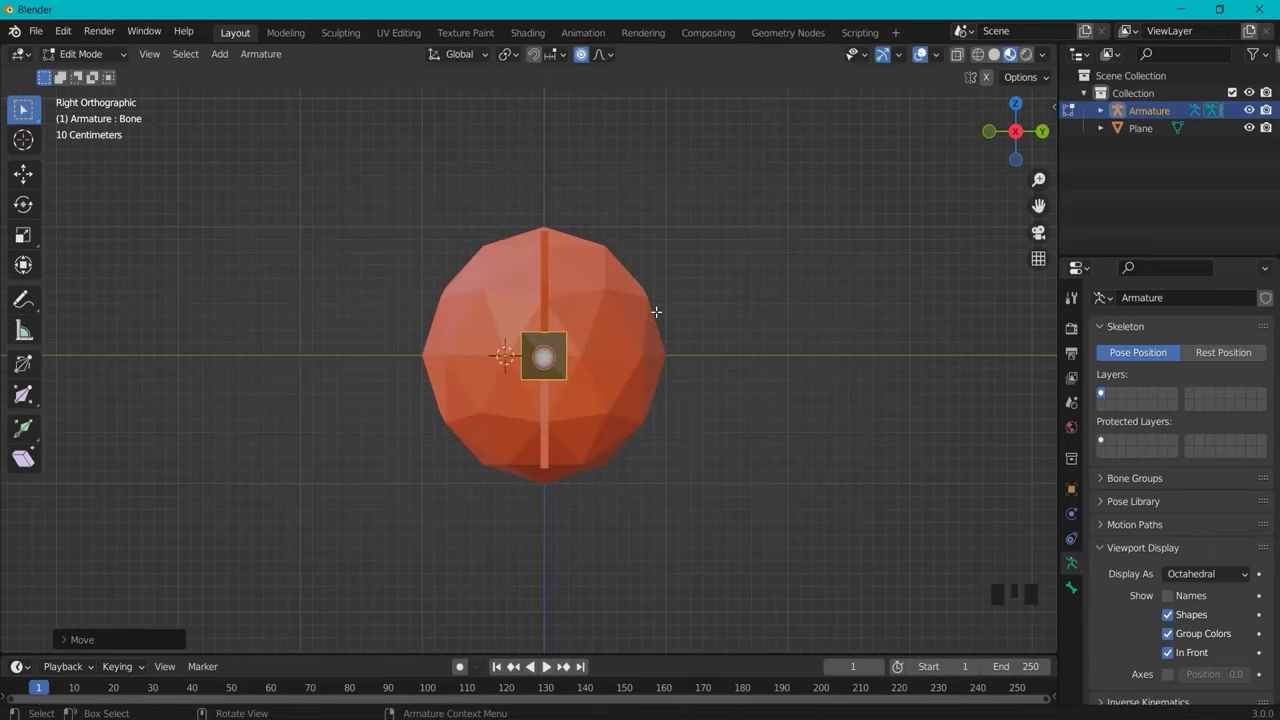
Step: In front view, extrude a second bone about 0.6 m along X from the body bone's tip to the notch of the tail
key(KP_7)
middle_drag(656, 312, 485, 222)
key(KP_1)
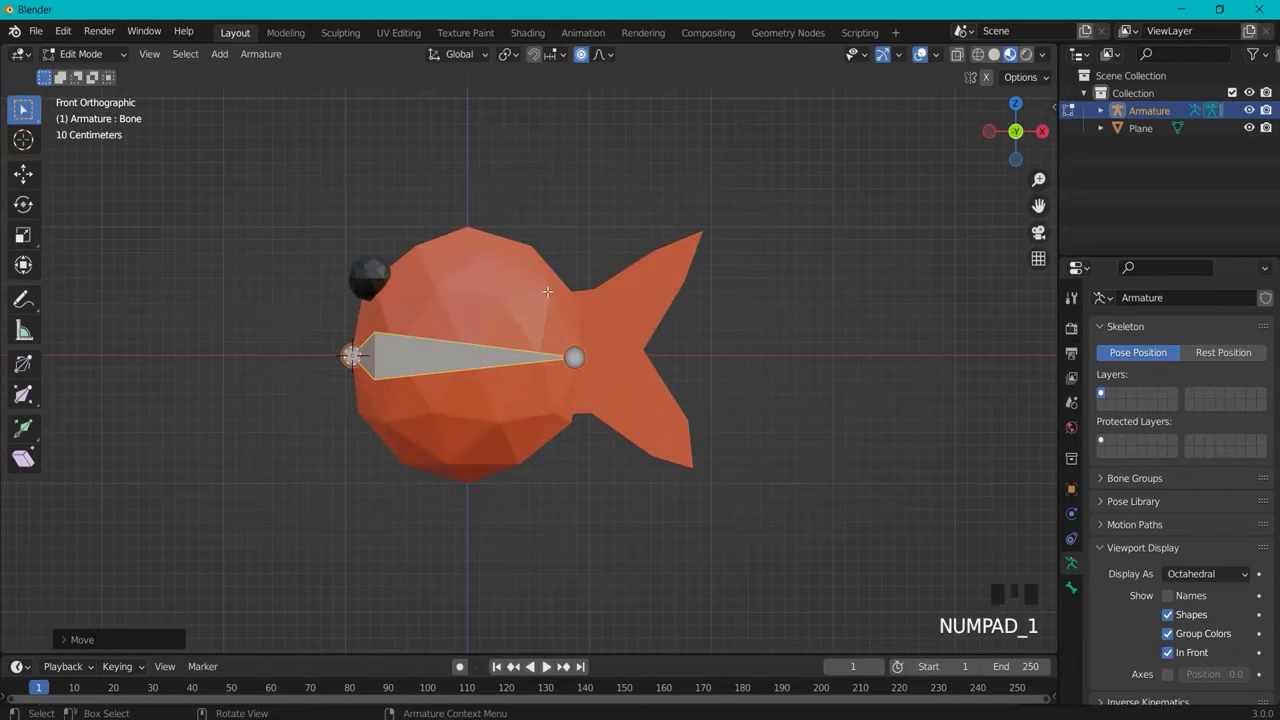
click(575, 357)
key(e)
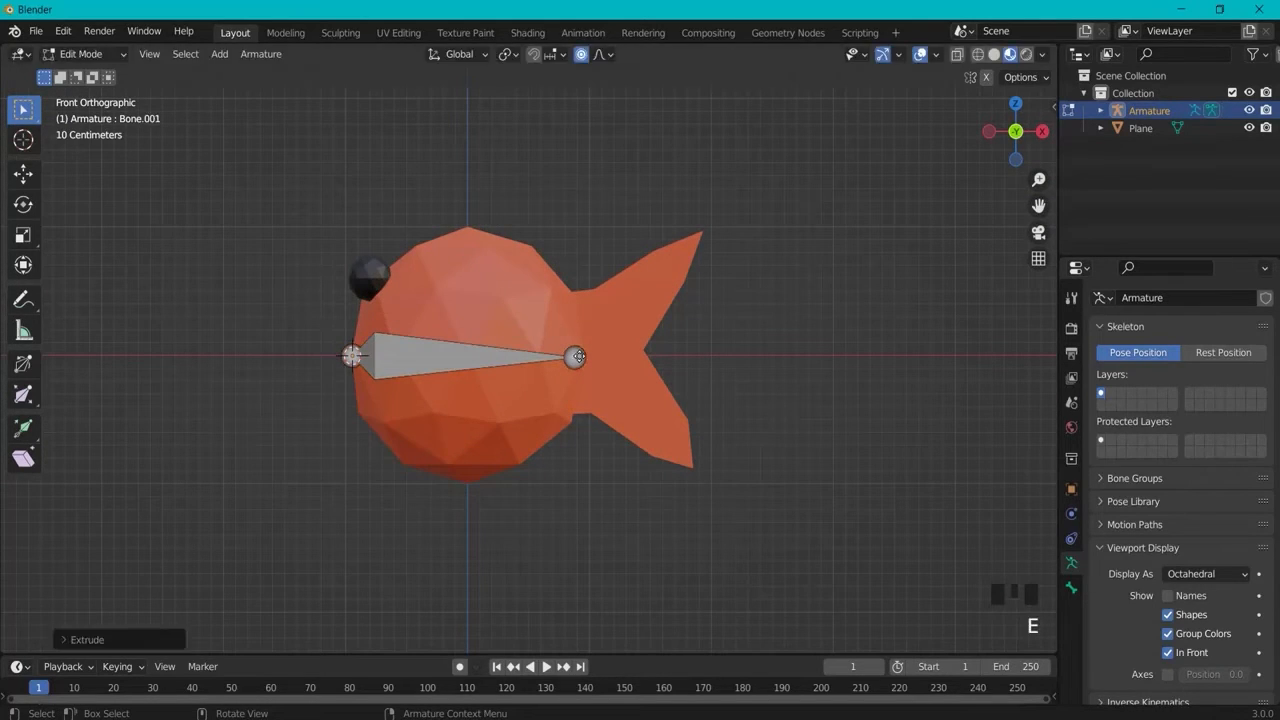
click(577, 355)
key(e)
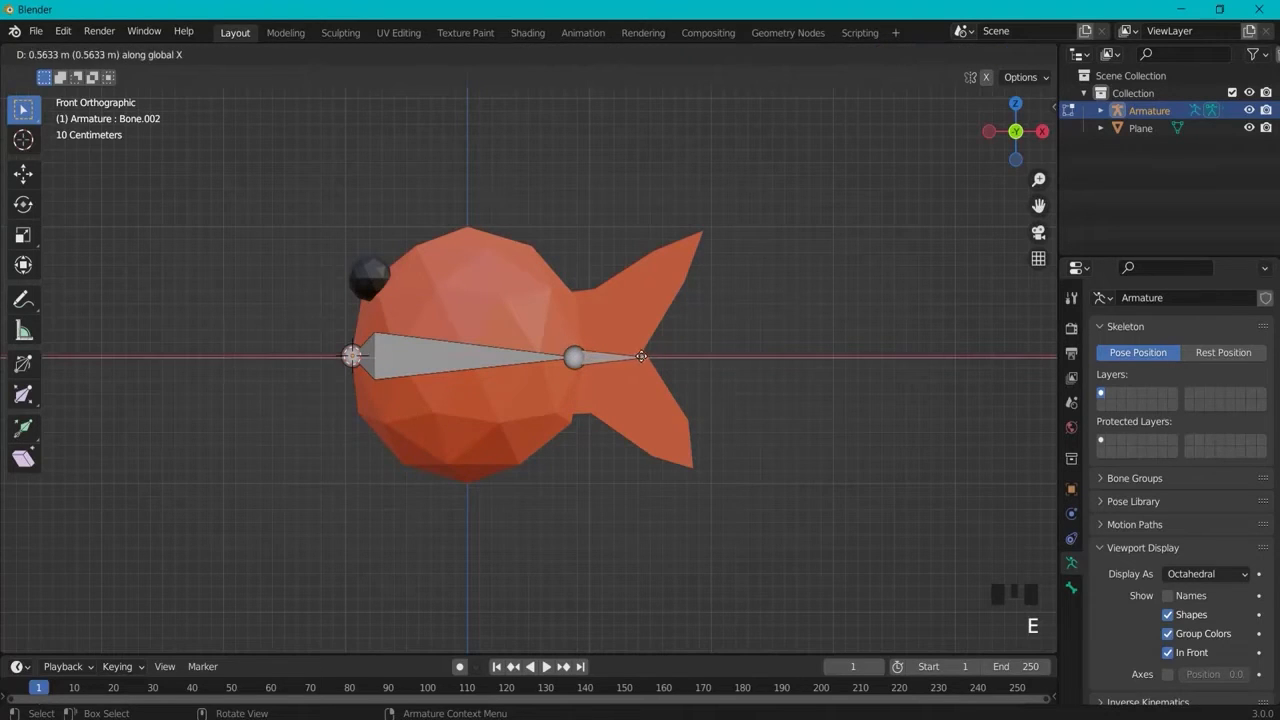
click(648, 356)
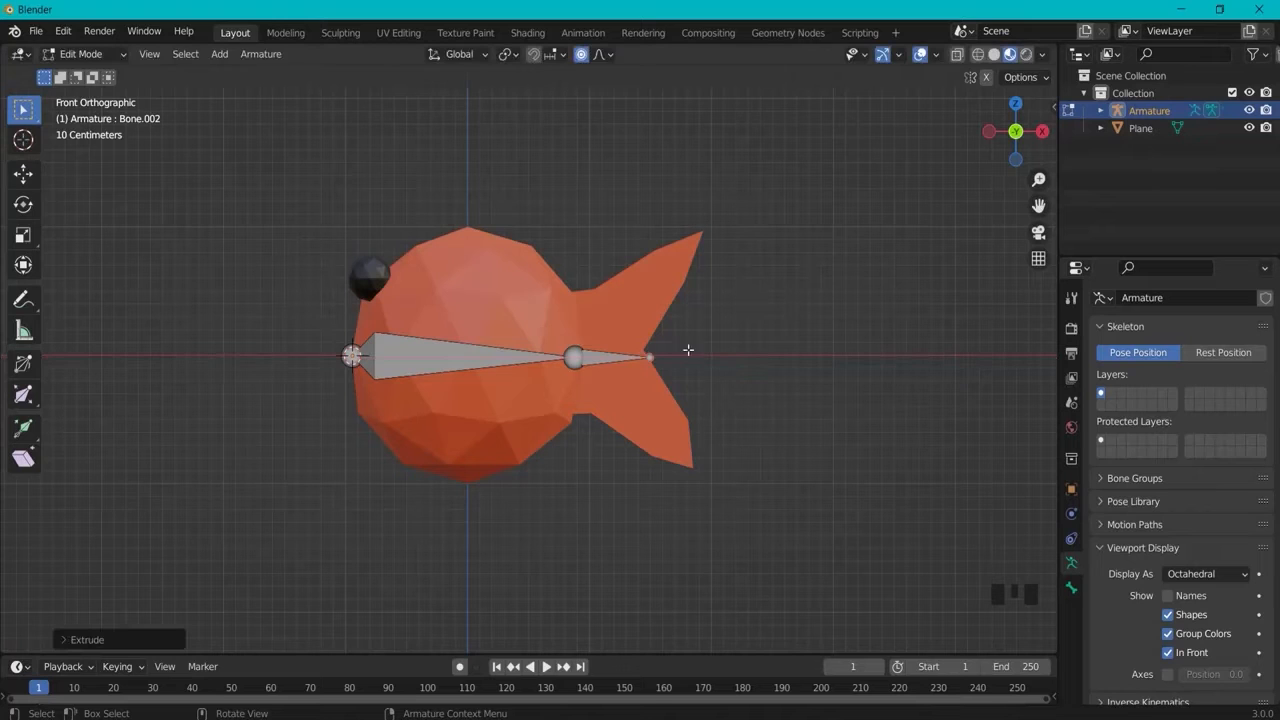
Step: Select the tail bone, check its alignment from several angles, and return the armature to Object Mode
click(622, 357)
middle_drag(620, 358, 567, 453)
key(KP_7)
key(KP_3)
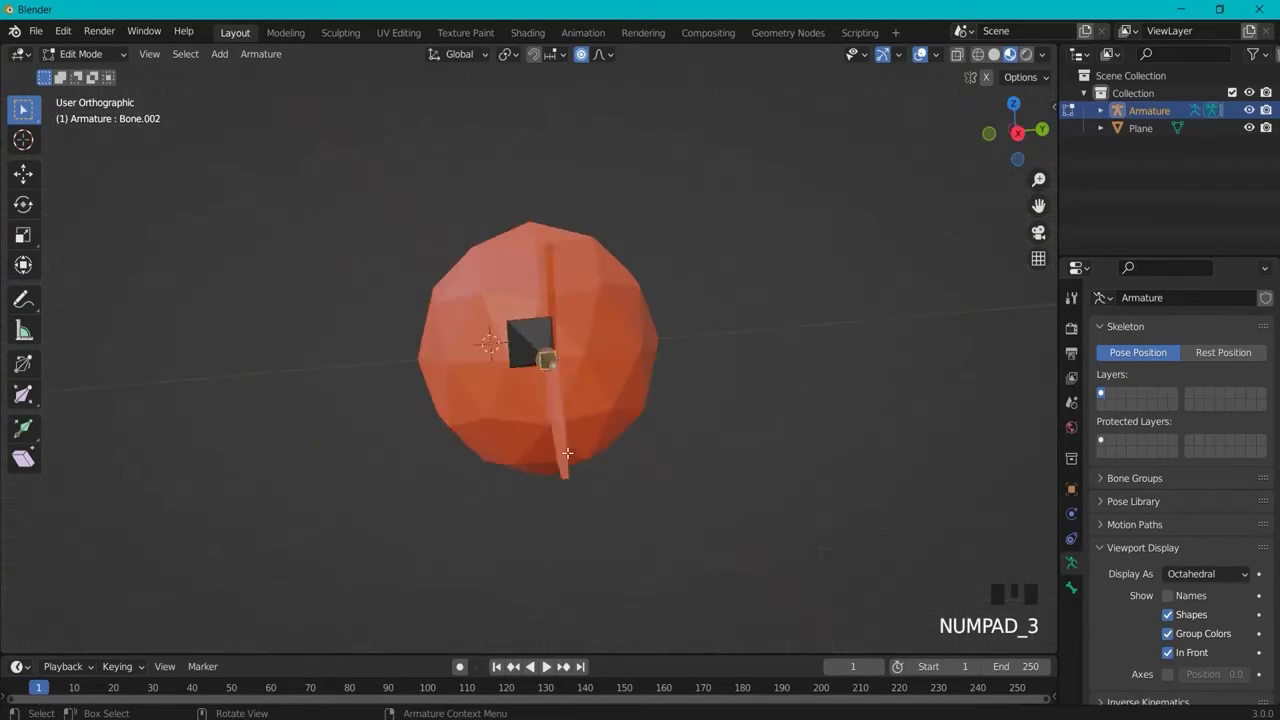
key(KP_7)
middle_drag(567, 453, 610, 310)
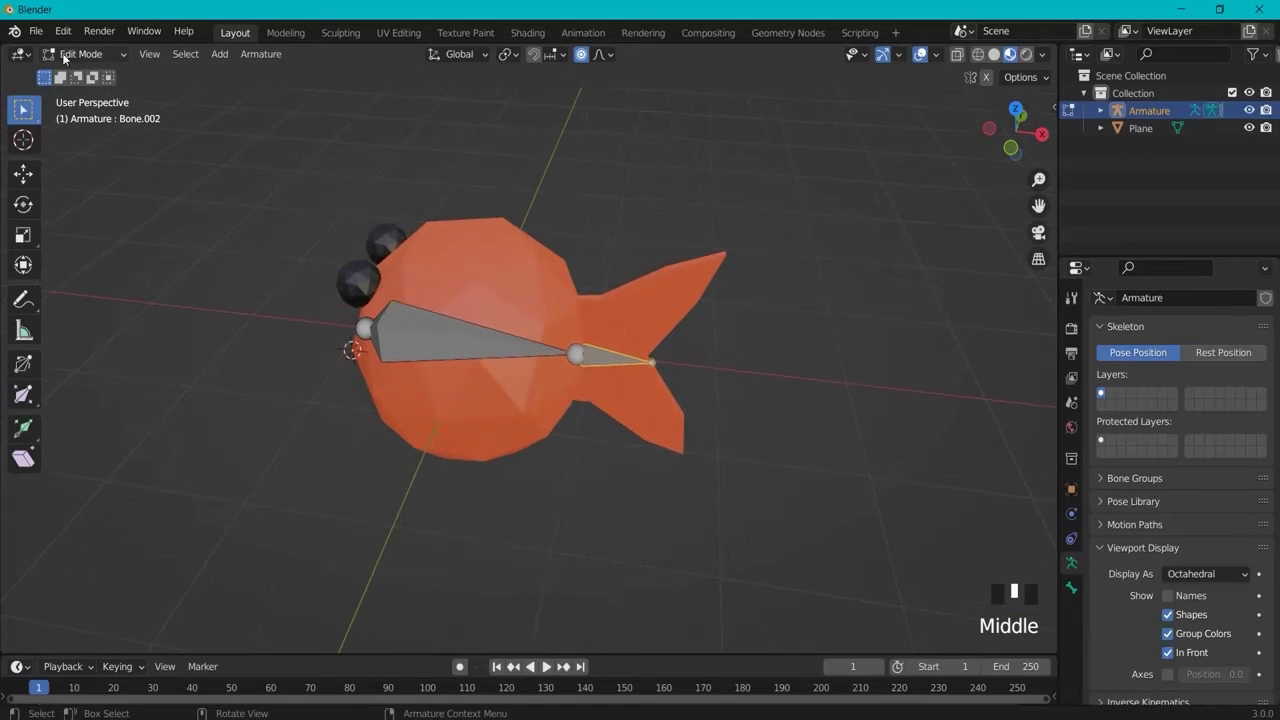
click(85, 54)
click(78, 72)
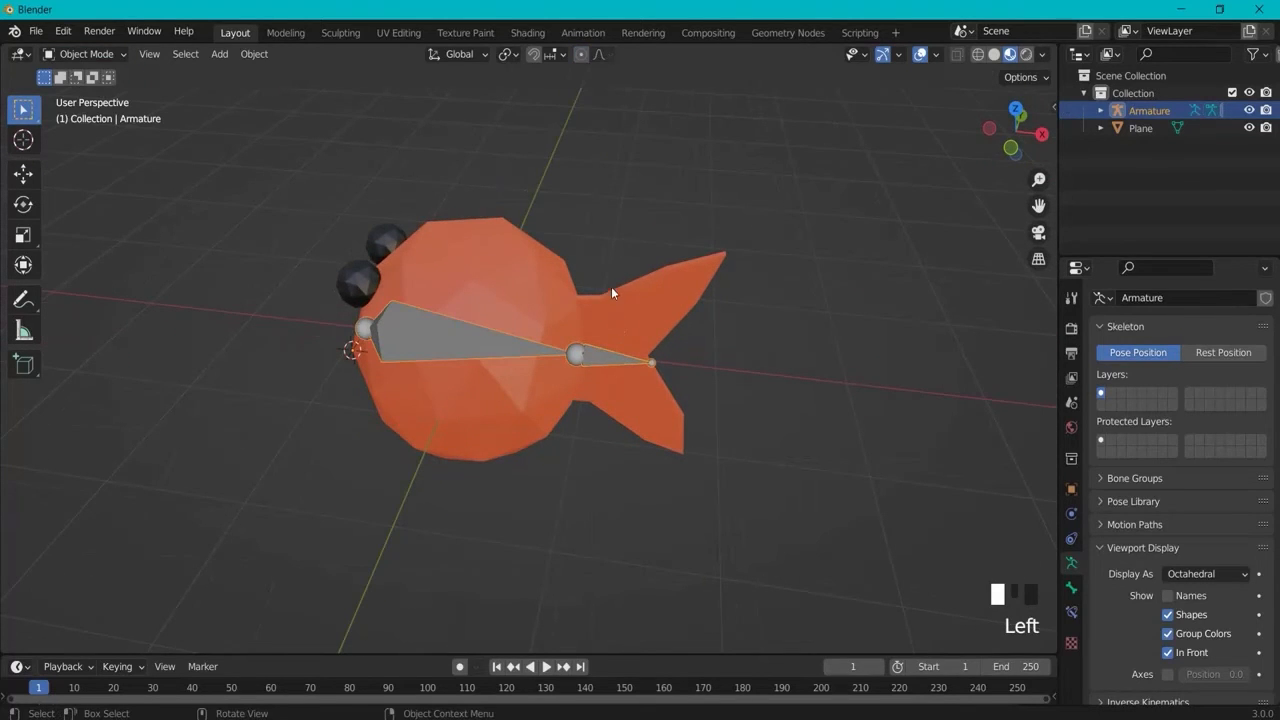
Step: Parent the fish mesh to the armature with automatic weights and check the armature's hierarchy in the outliner
click(487, 258)
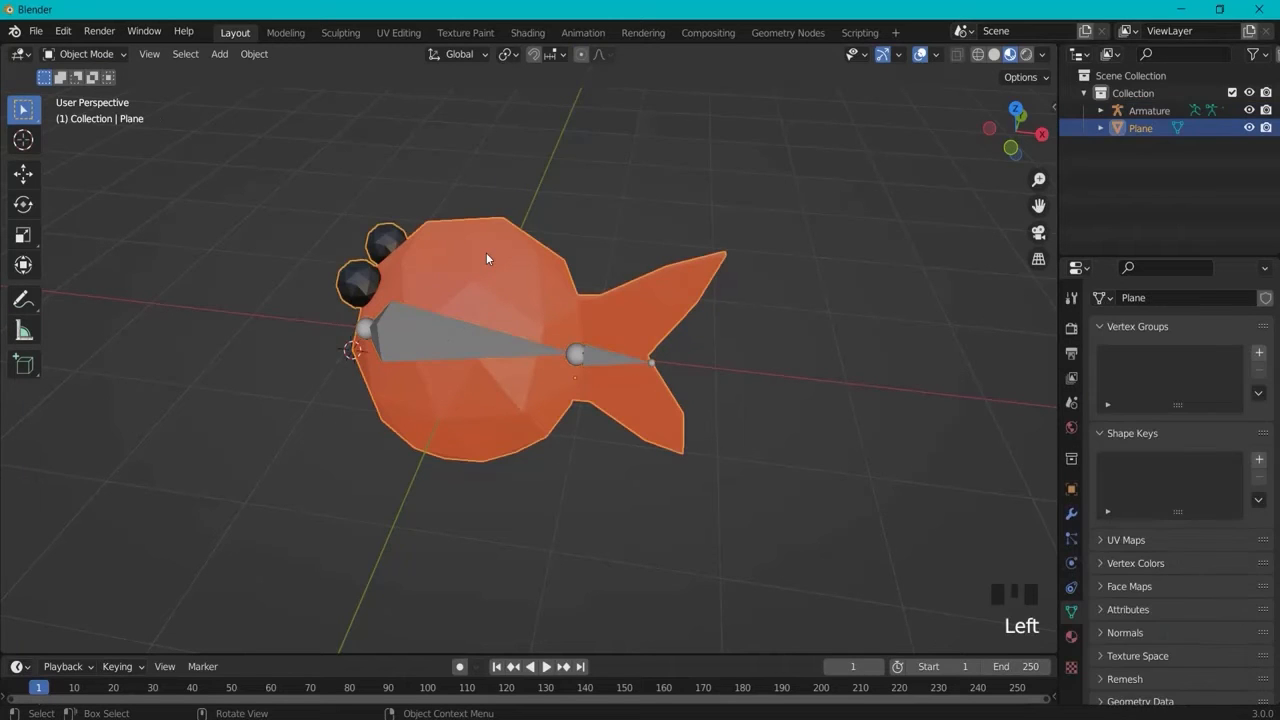
click(424, 343)
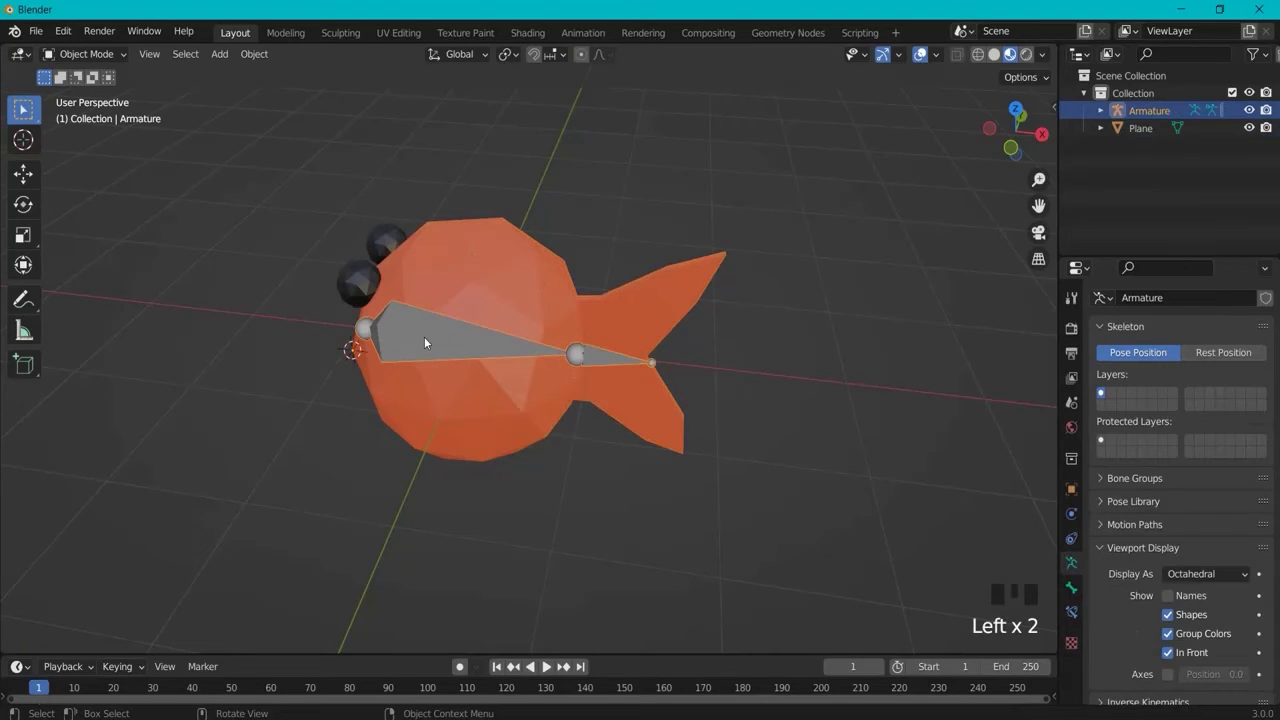
click(481, 266)
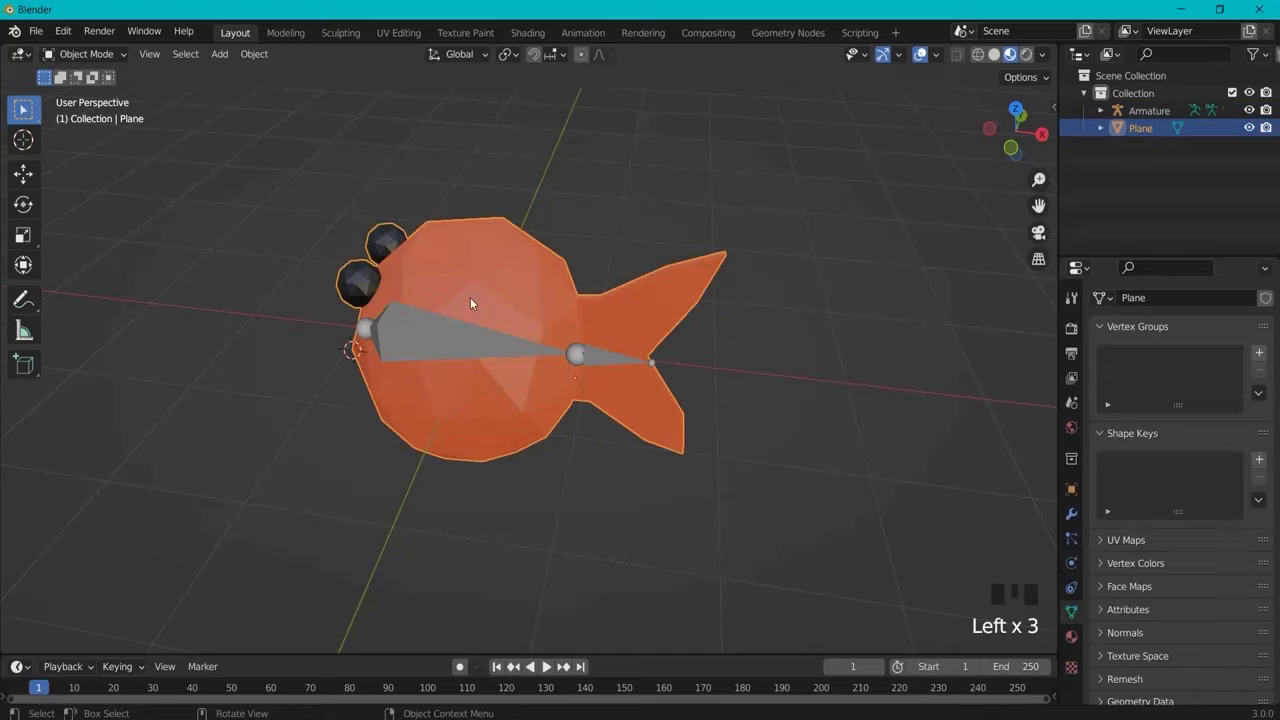
shift+click(423, 331)
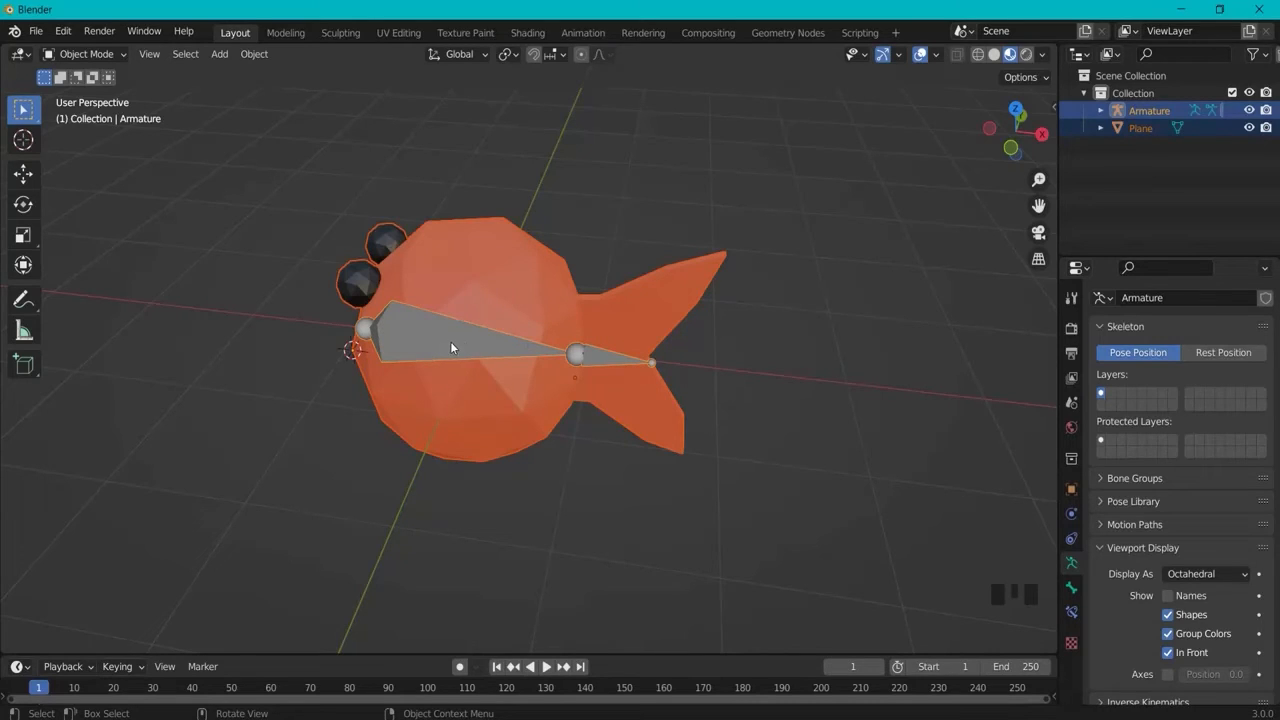
key(ctrl+p)
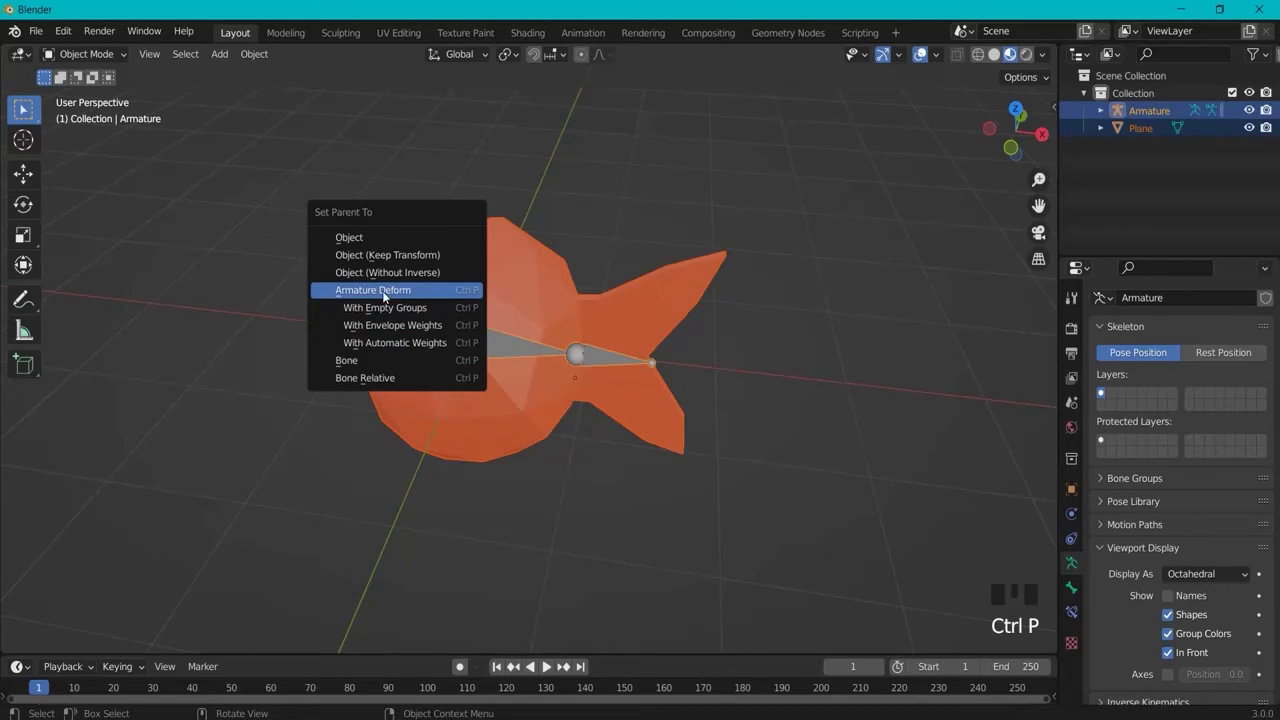
click(416, 343)
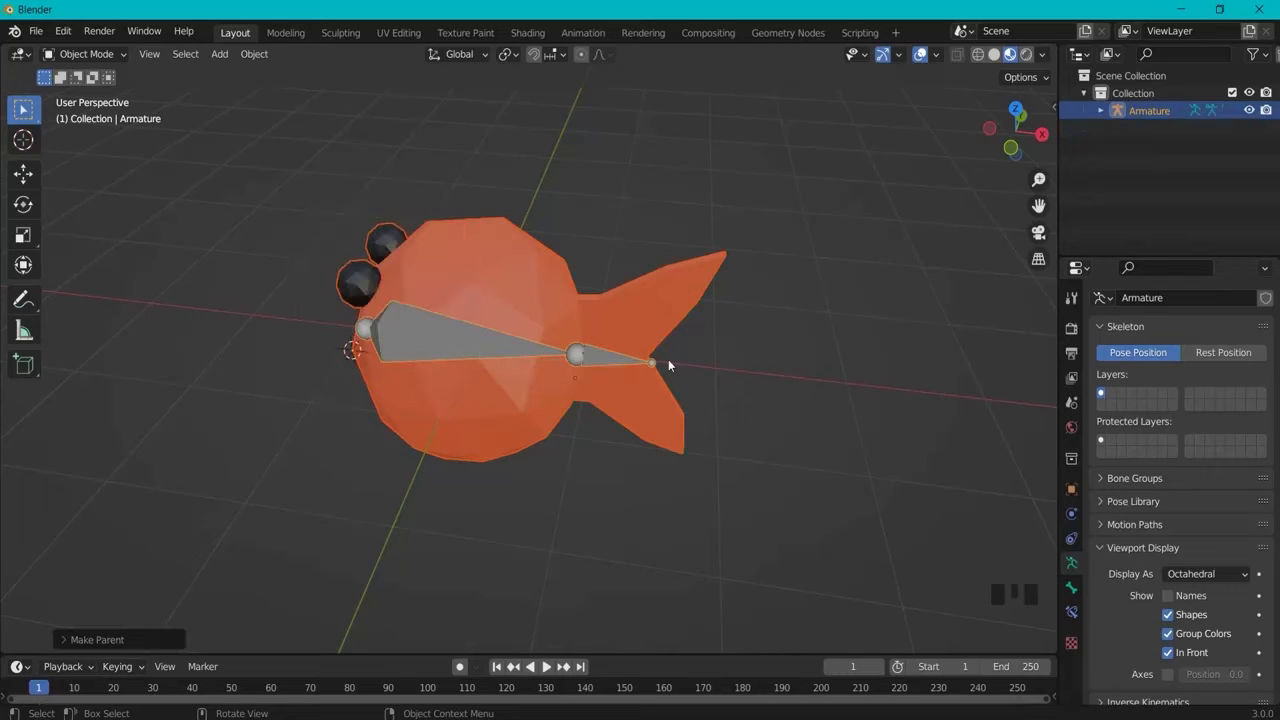
click(1101, 111)
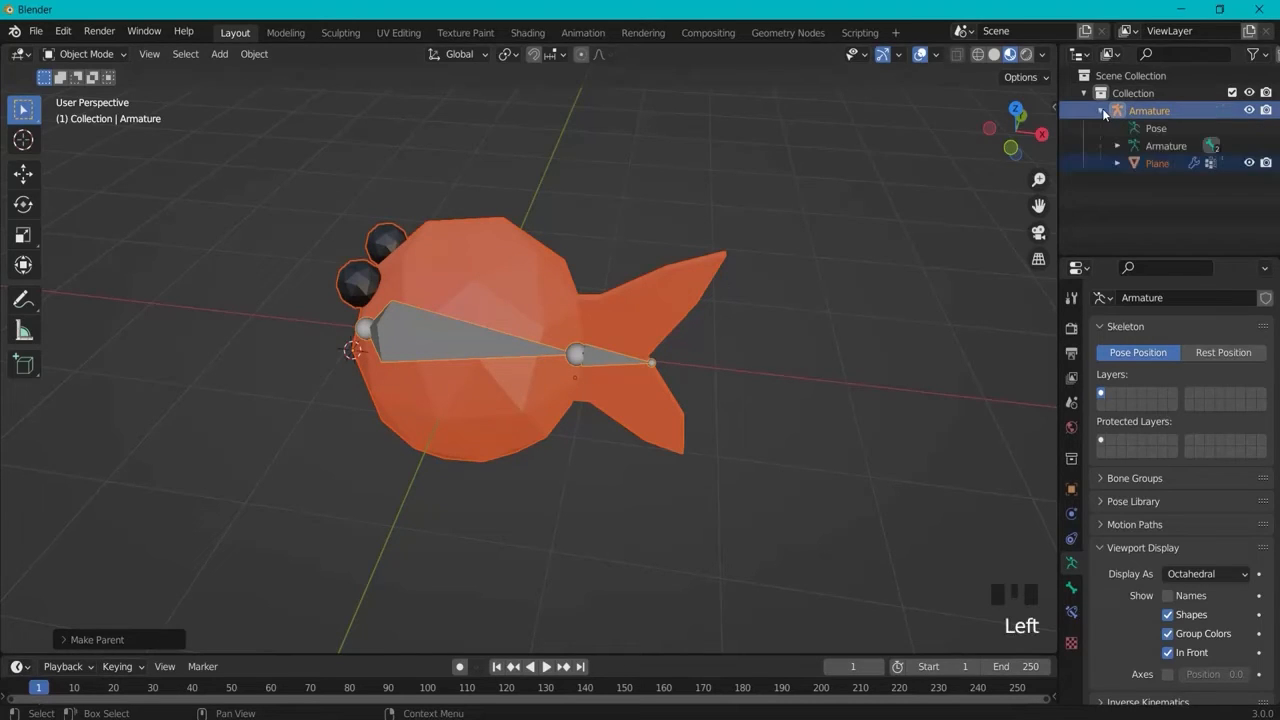
click(1101, 111)
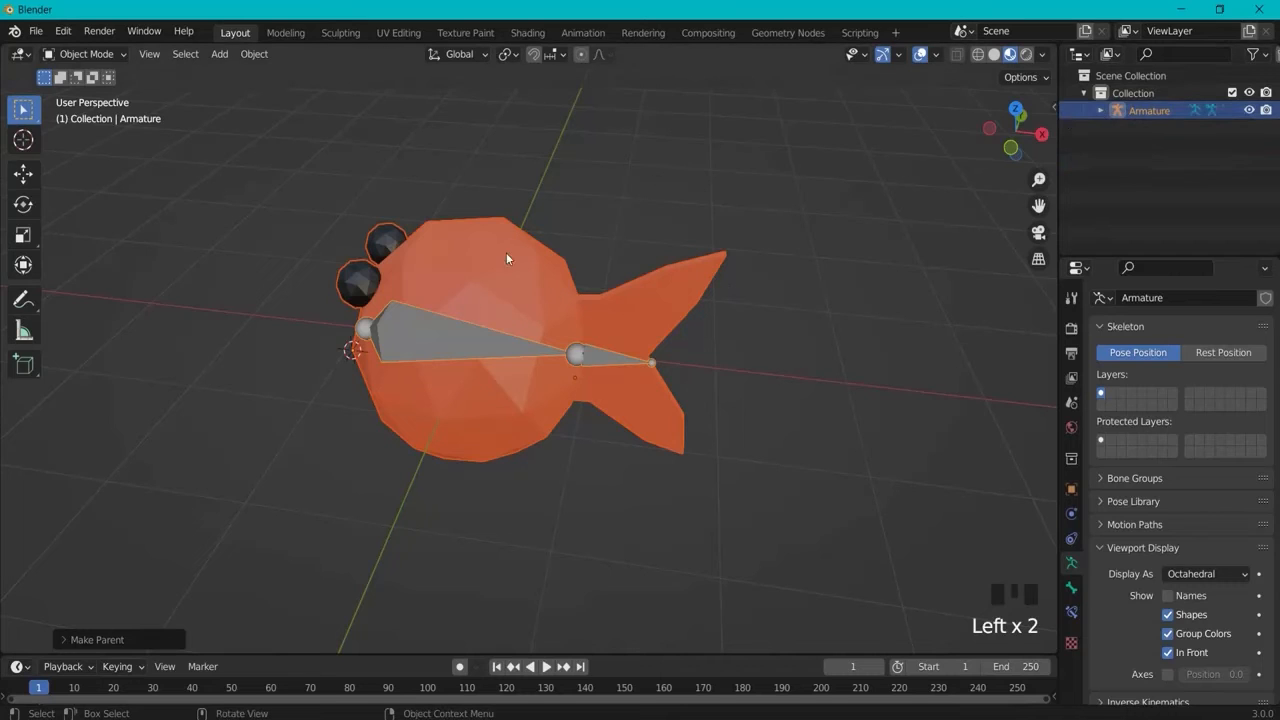
Step: Select only the armature and switch it to Pose Mode
click(437, 341)
click(416, 341)
mouse_move(416, 341)
middle_down()
mouse_move(443, 372)
mouse_move(420, 352)
middle_up()
click(86, 54)
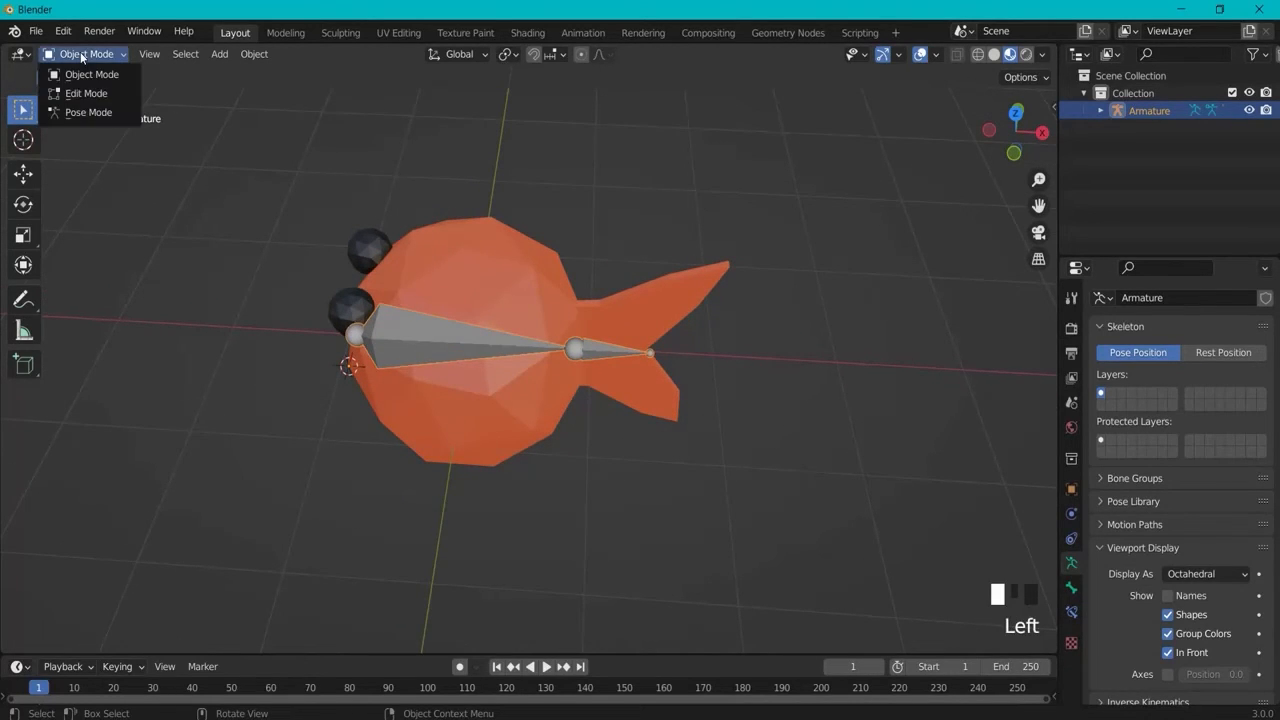
click(87, 112)
Step: In top view, try rotating the tail bone and the body bone to test how the mesh deforms
middle_drag(710, 225, 800, 317)
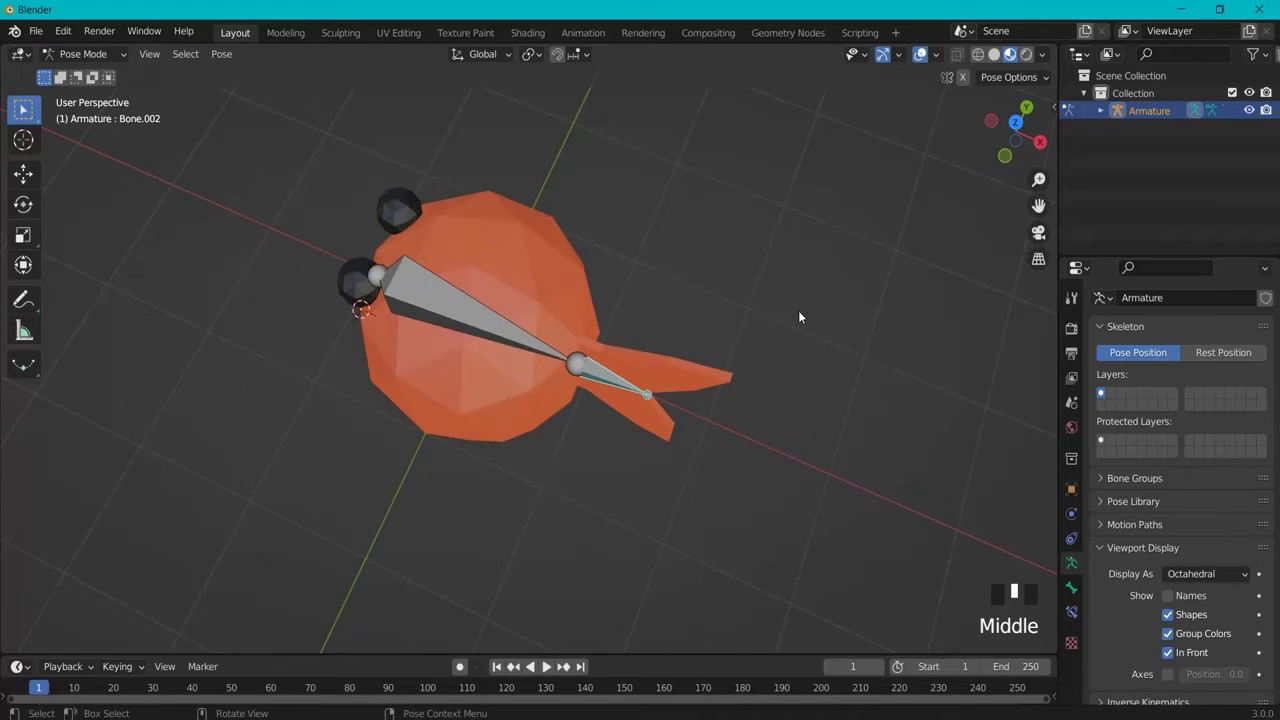
key(KP_7)
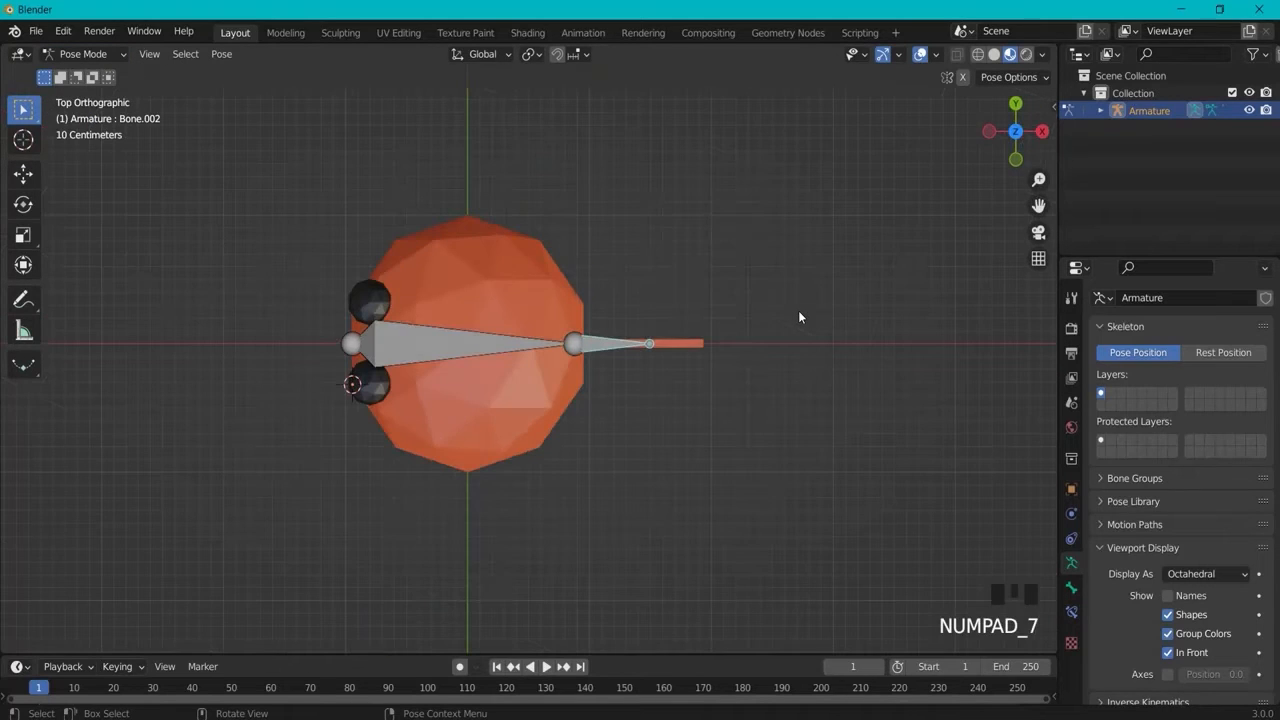
click(607, 343)
key(r)
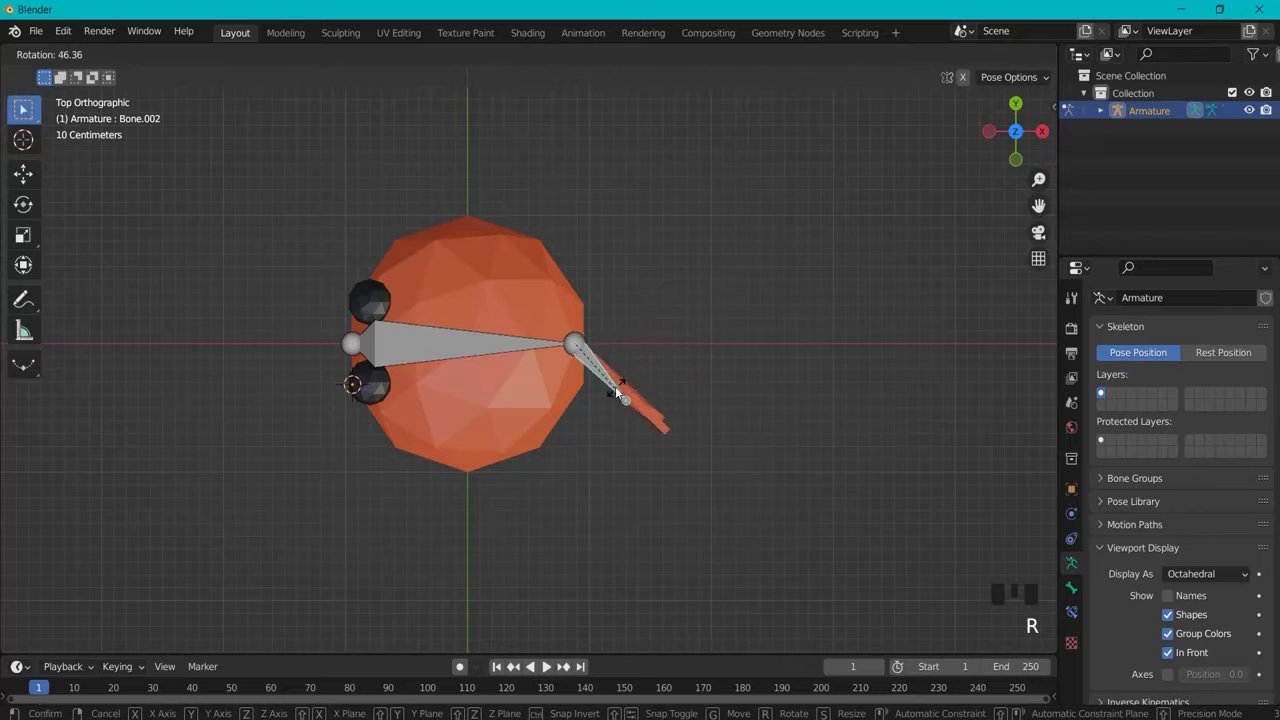
right_click(663, 311)
click(436, 348)
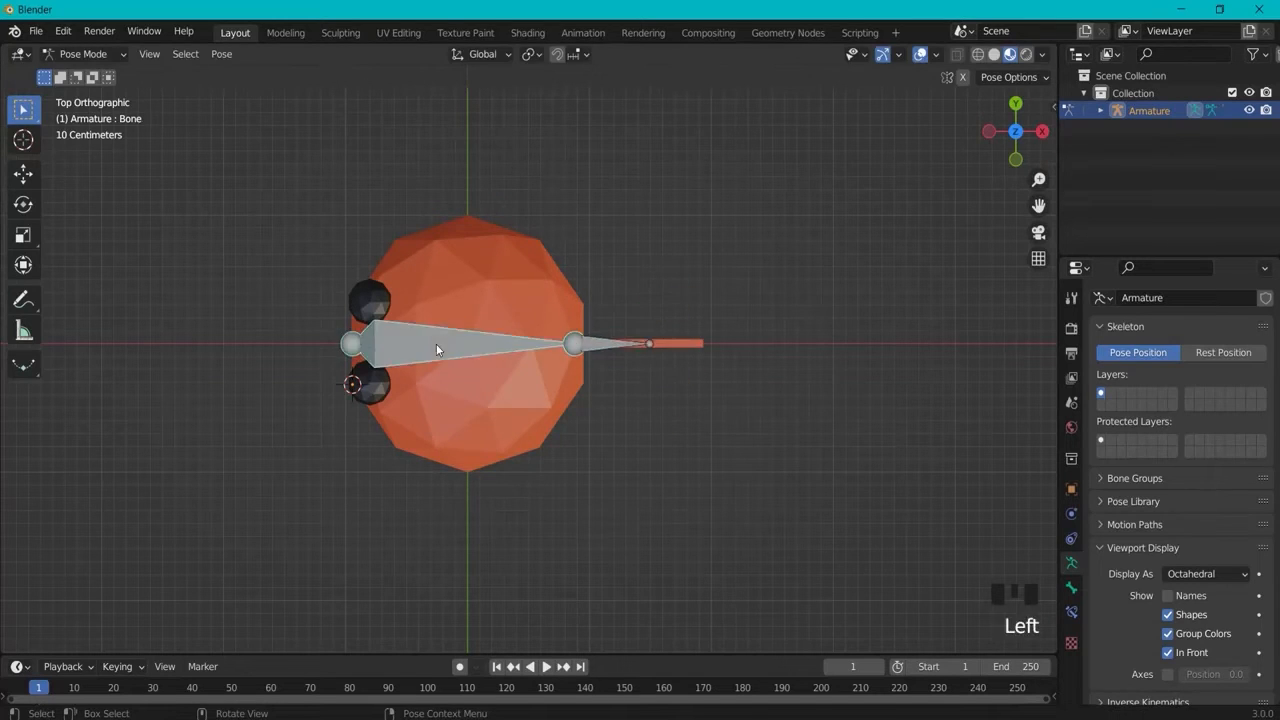
key(r)
right_click(500, 298)
Step: Try rotating the tail bone again from angled perspective views to test the tail's movement
middle_drag(500, 298, 616, 367)
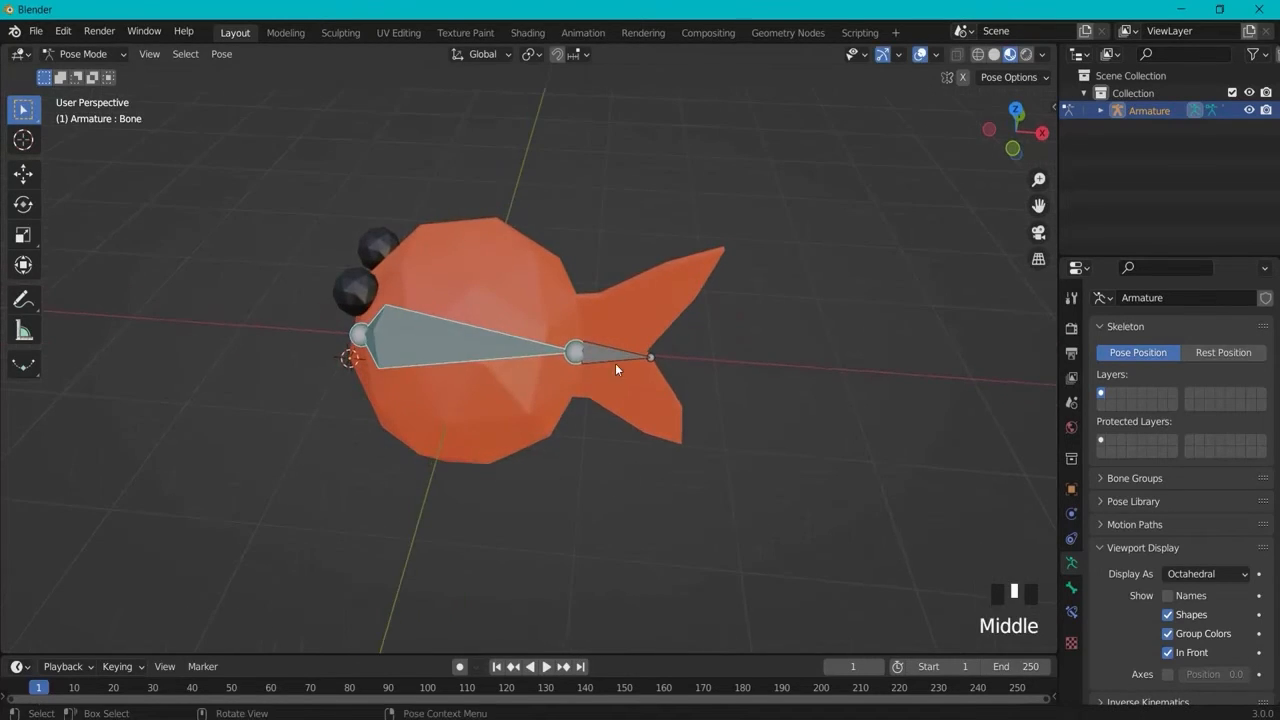
click(613, 360)
key(r)
right_click(666, 320)
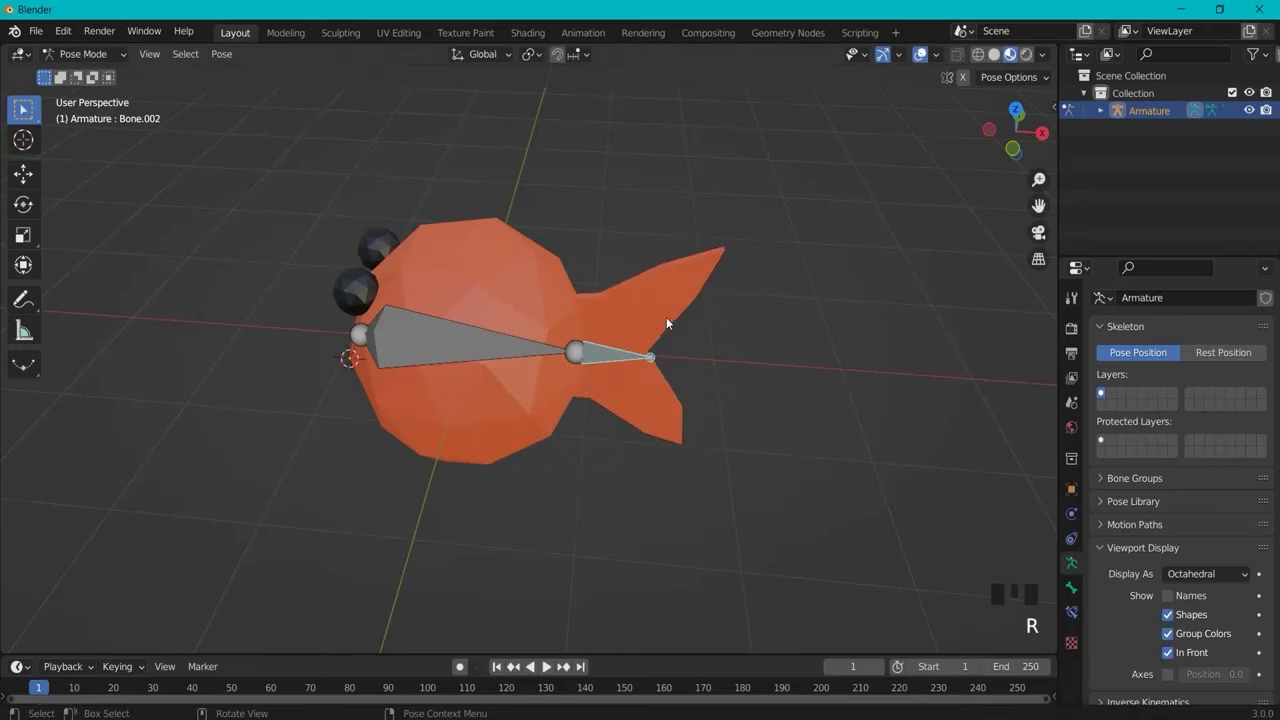
middle_drag(666, 317, 908, 212)
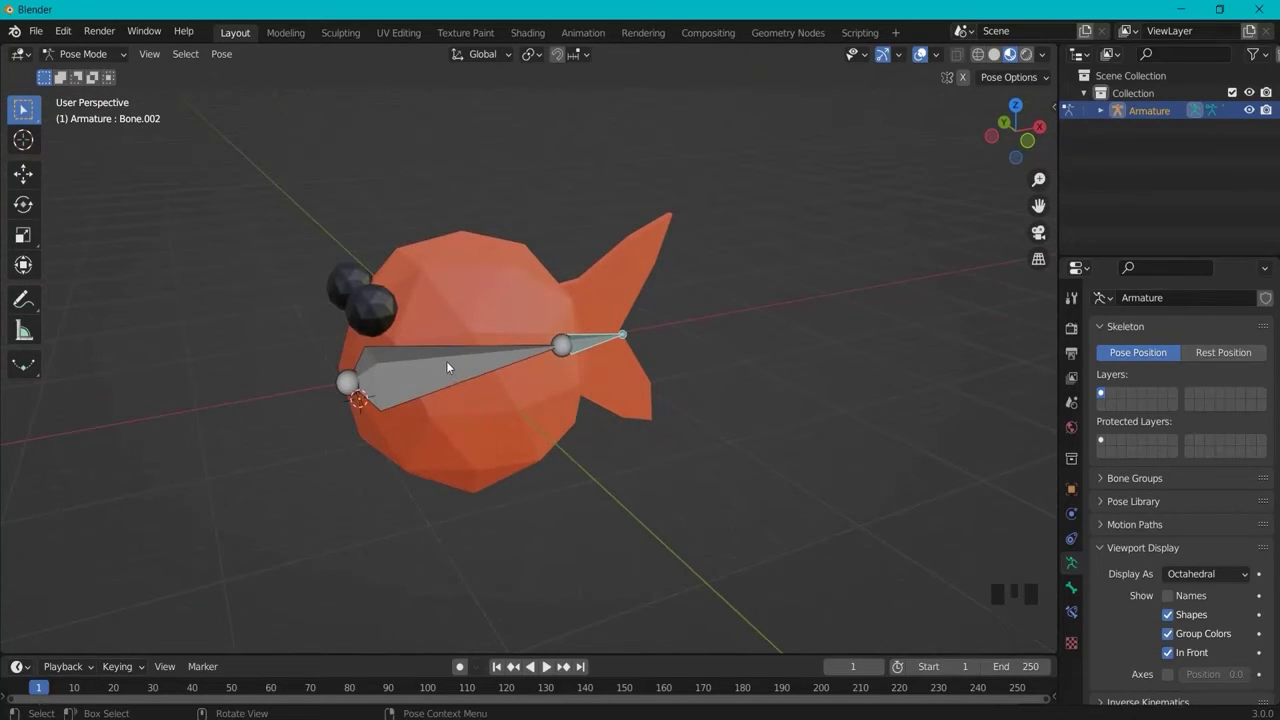
middle_drag(714, 356, 634, 369)
key(r)
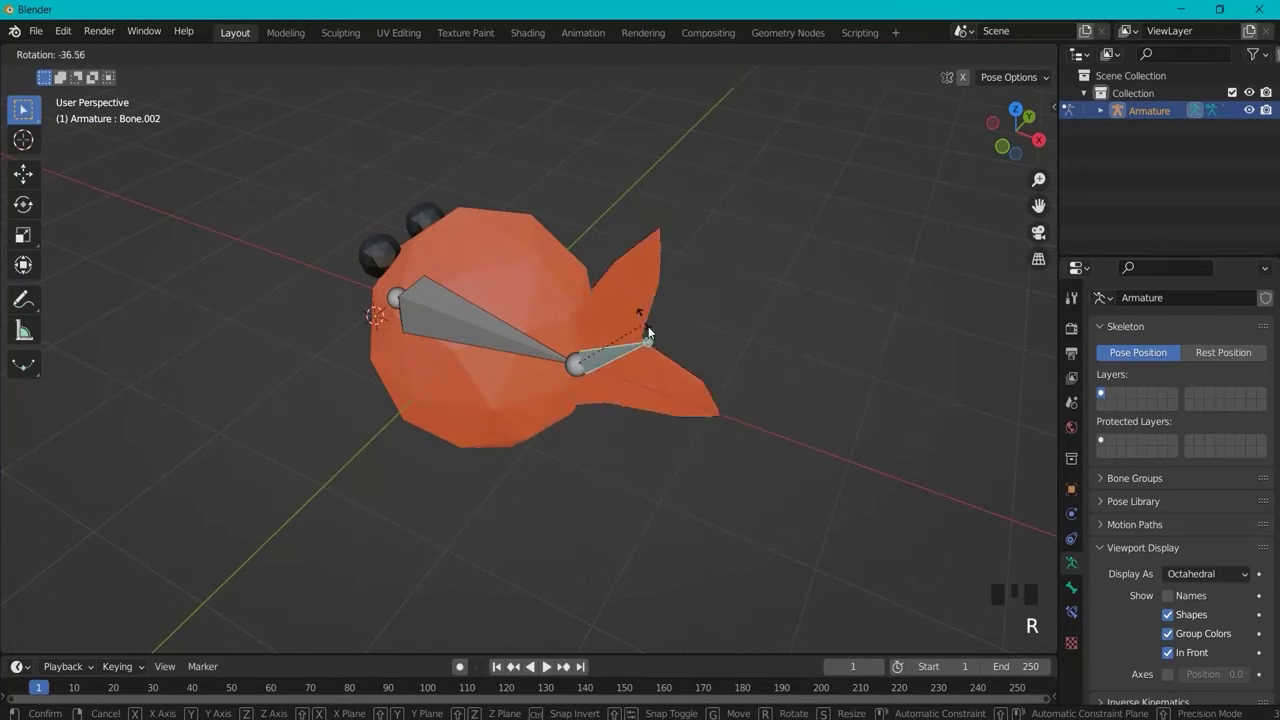
click(675, 340)
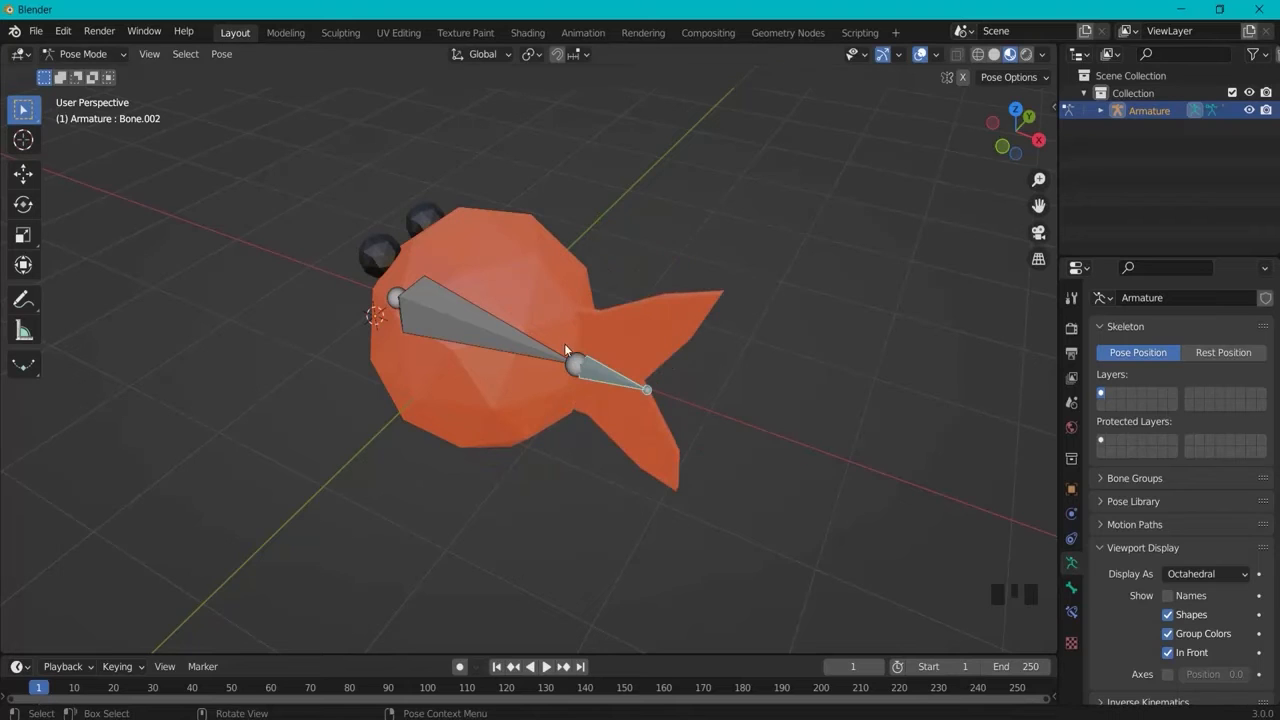
Step: Return the armature to Object Mode, select the fish mesh, and enter its Edit Mode
middle_drag(564, 343, 640, 368)
click(87, 55)
click(85, 71)
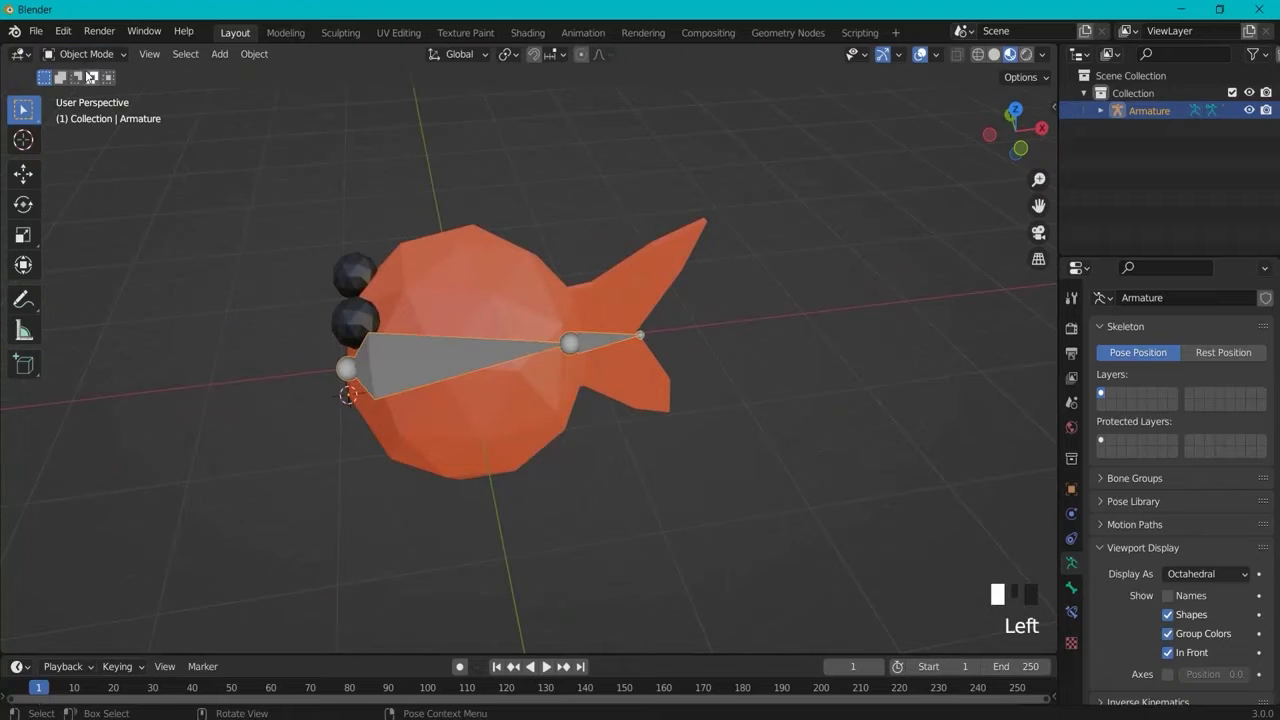
click(85, 54)
click(204, 91)
click(505, 241)
click(369, 174)
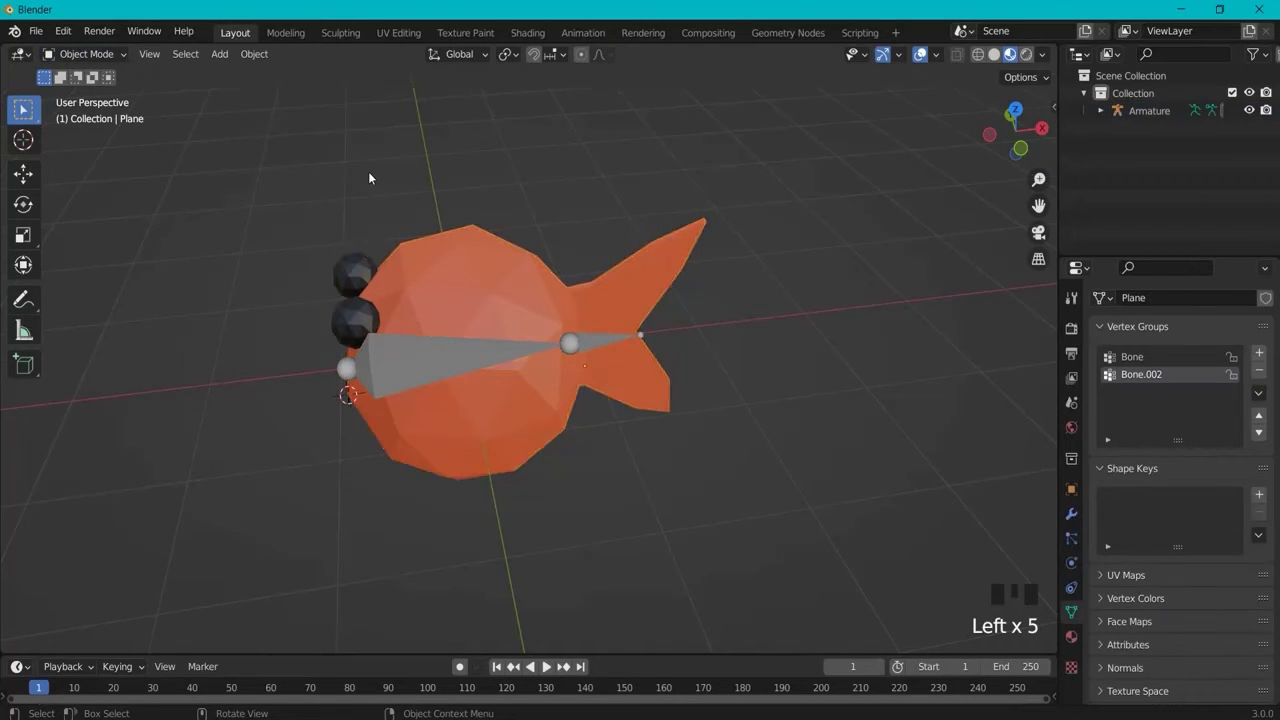
click(208, 136)
click(108, 60)
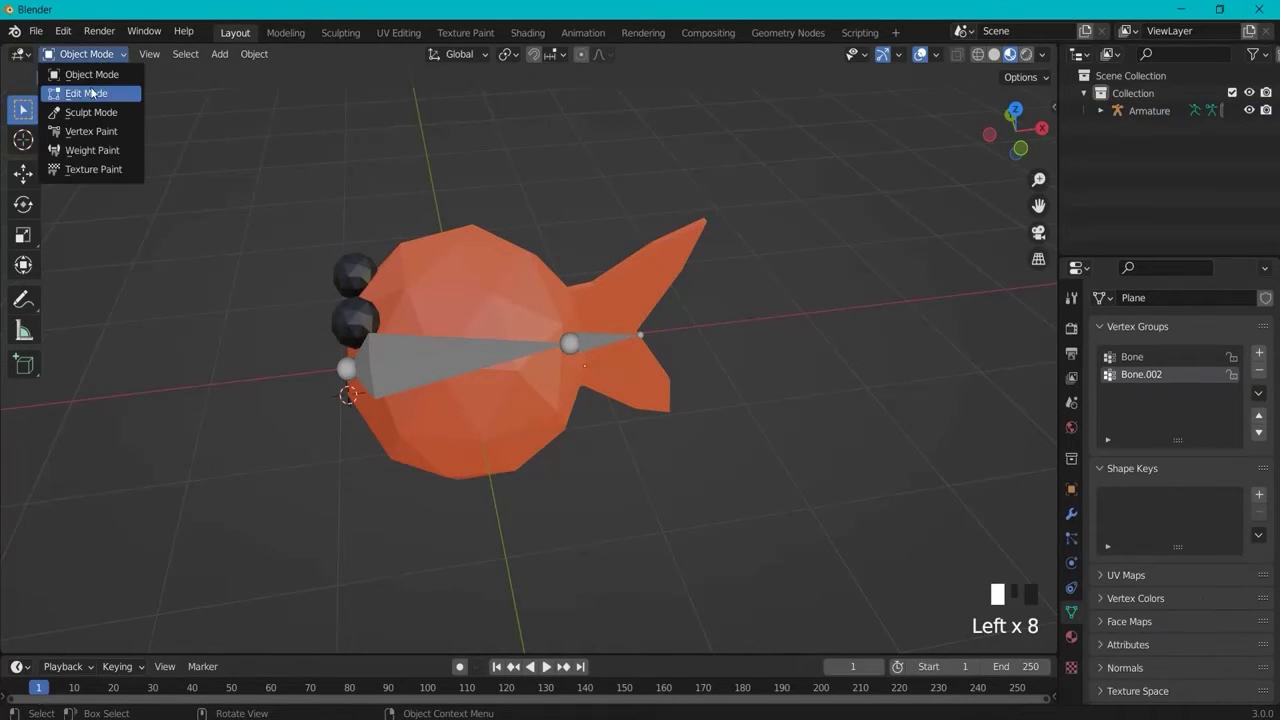
click(85, 92)
Step: Switch to face selection and select individual faces on the side of the fish's body to examine its polygons
middle_drag(440, 199, 684, 190)
click(548, 297)
key(3)
click(537, 323)
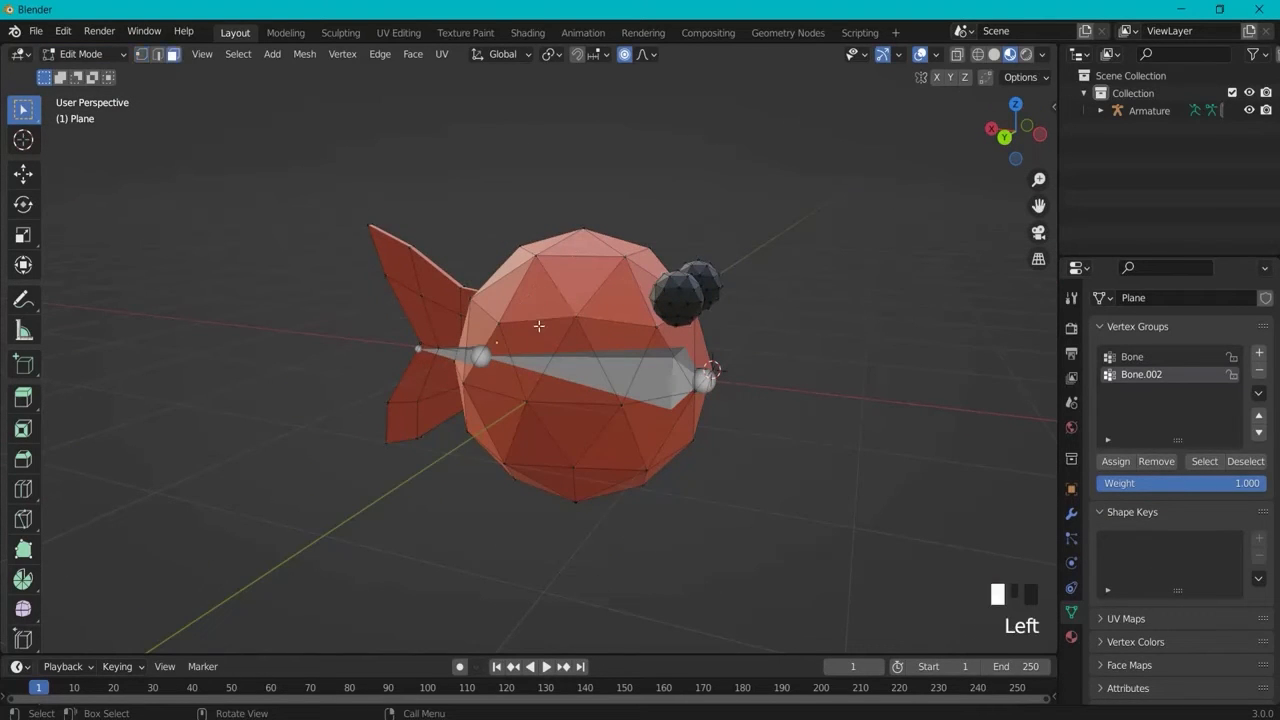
click(547, 286)
click(566, 362)
Step: Select individual faces on the upper tail fin and examine the tail's mesh divisions from both sides
middle_drag(464, 200, 576, 206)
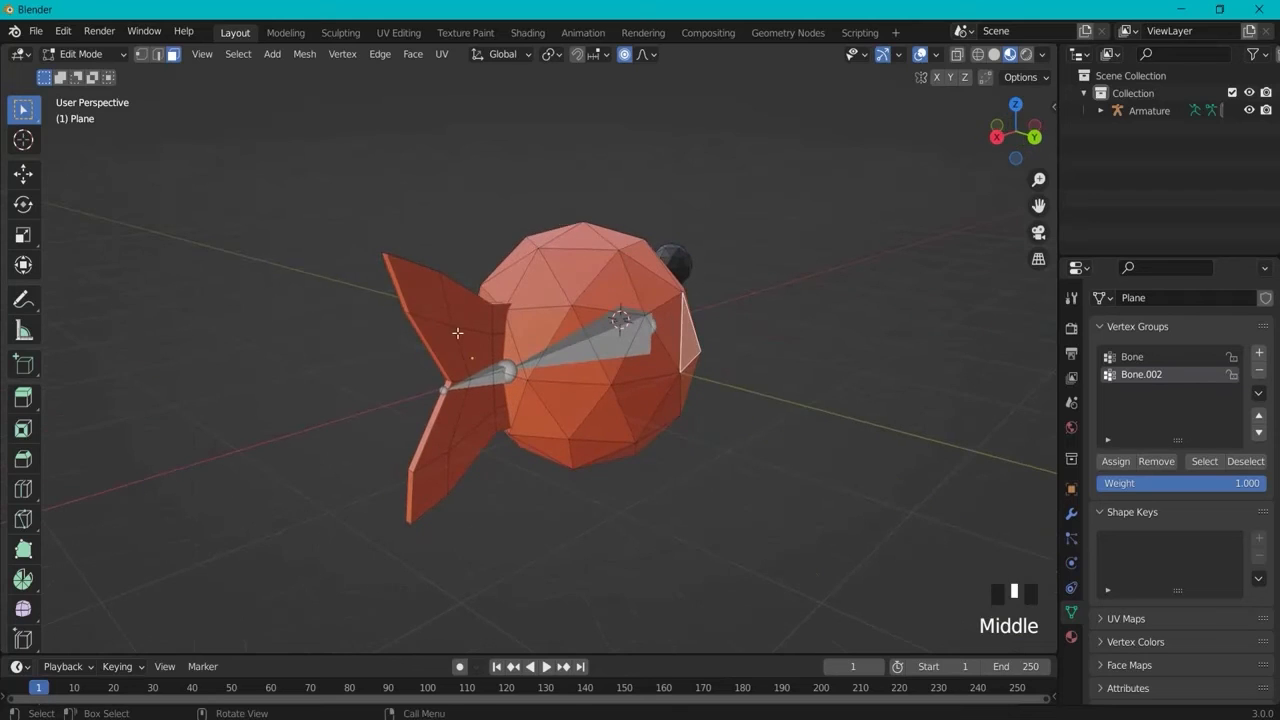
click(426, 296)
click(443, 349)
click(474, 348)
click(469, 301)
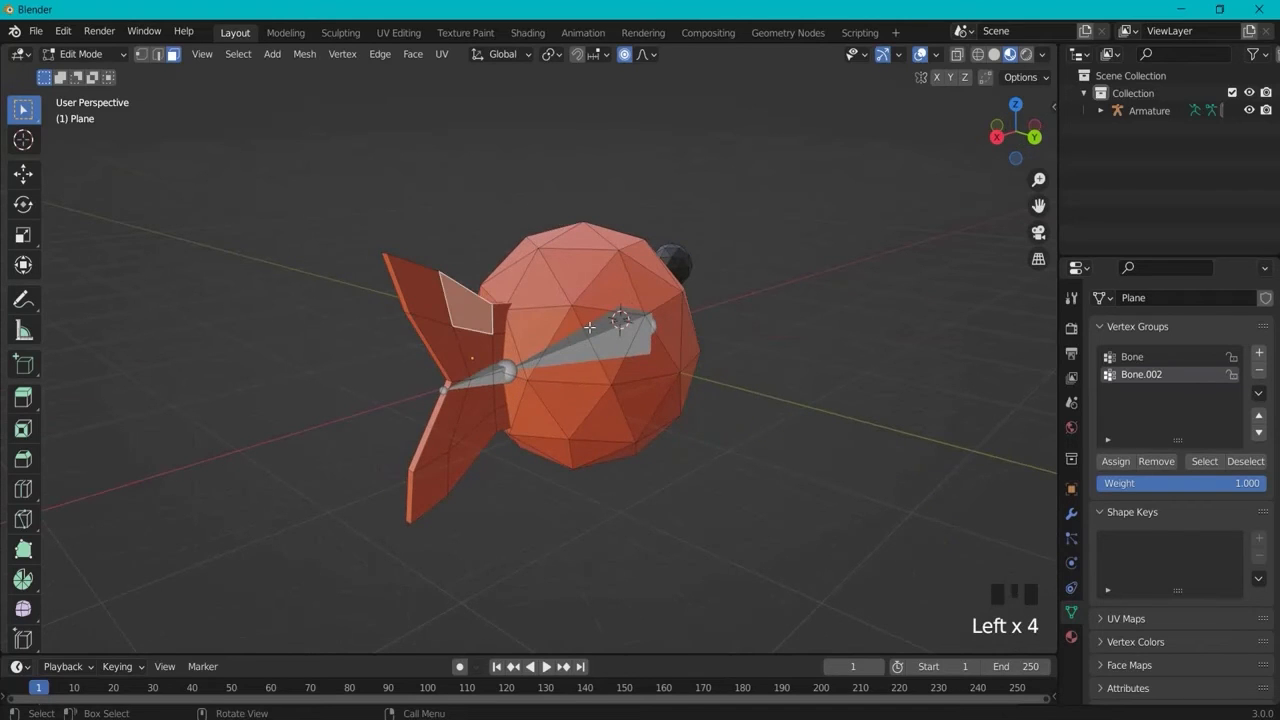
middle_drag(590, 327, 444, 302)
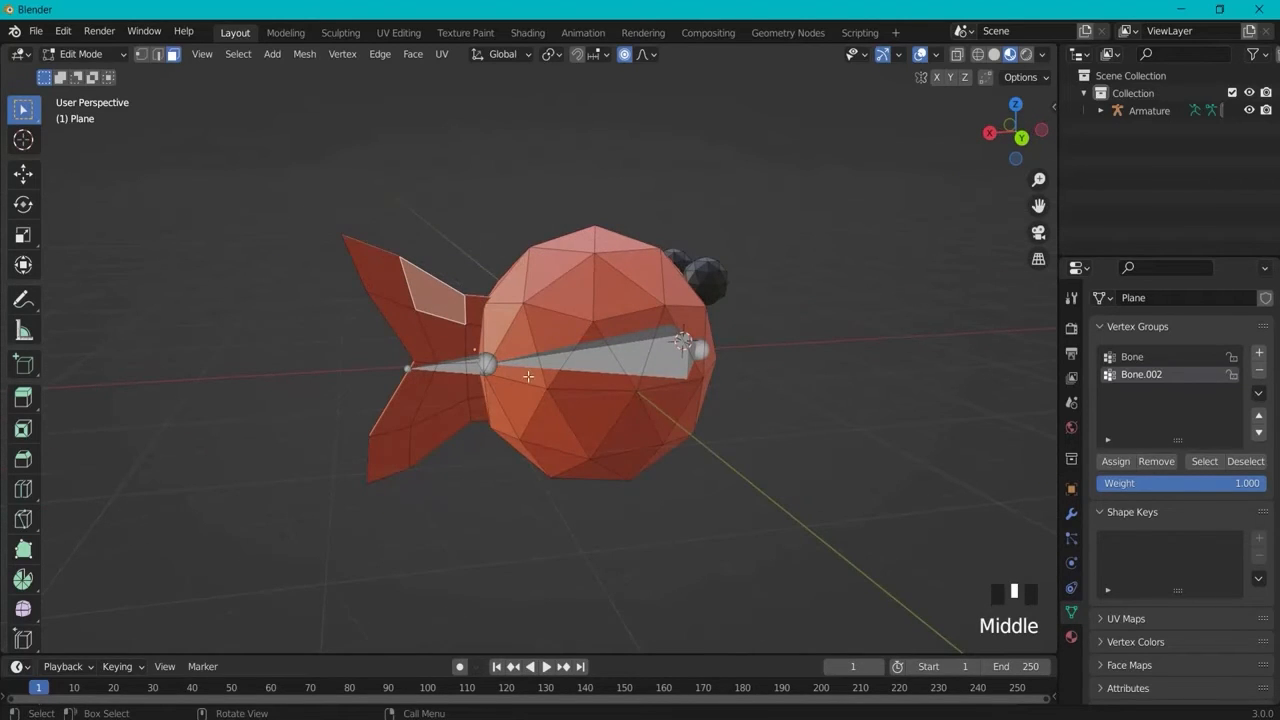
middle_drag(389, 393, 741, 373)
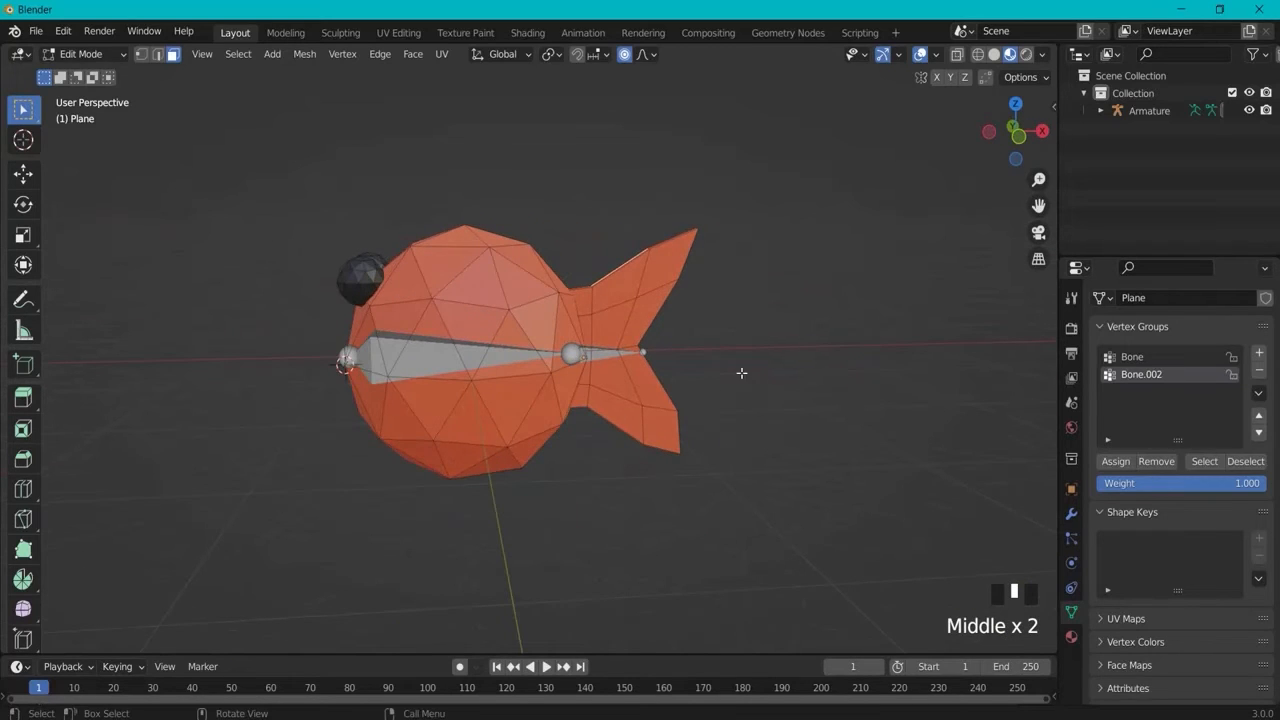
Step: Open the fish mesh's modifier settings and bring up the list of modifiers that can be added
click(1071, 513)
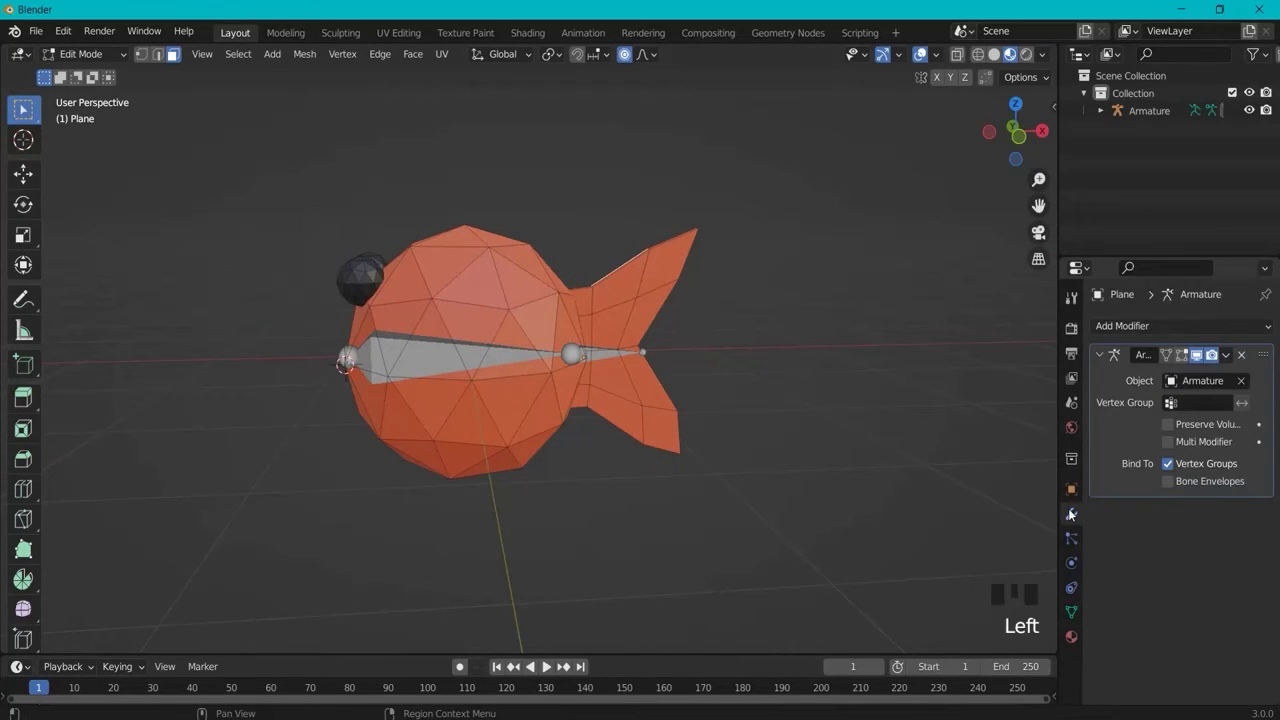
click(1133, 327)
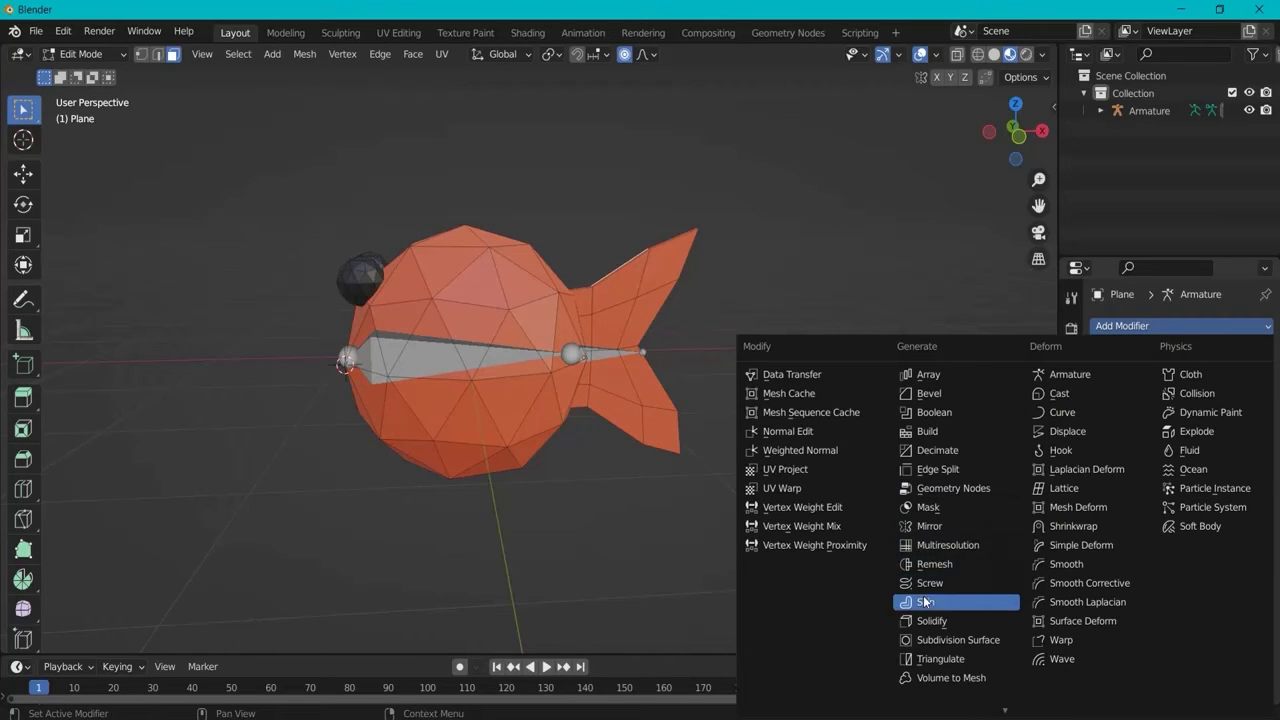
Step: Add a Subdivision Surface modifier to the fish mesh, preview its smoothing, and switch to Object Mode
click(943, 641)
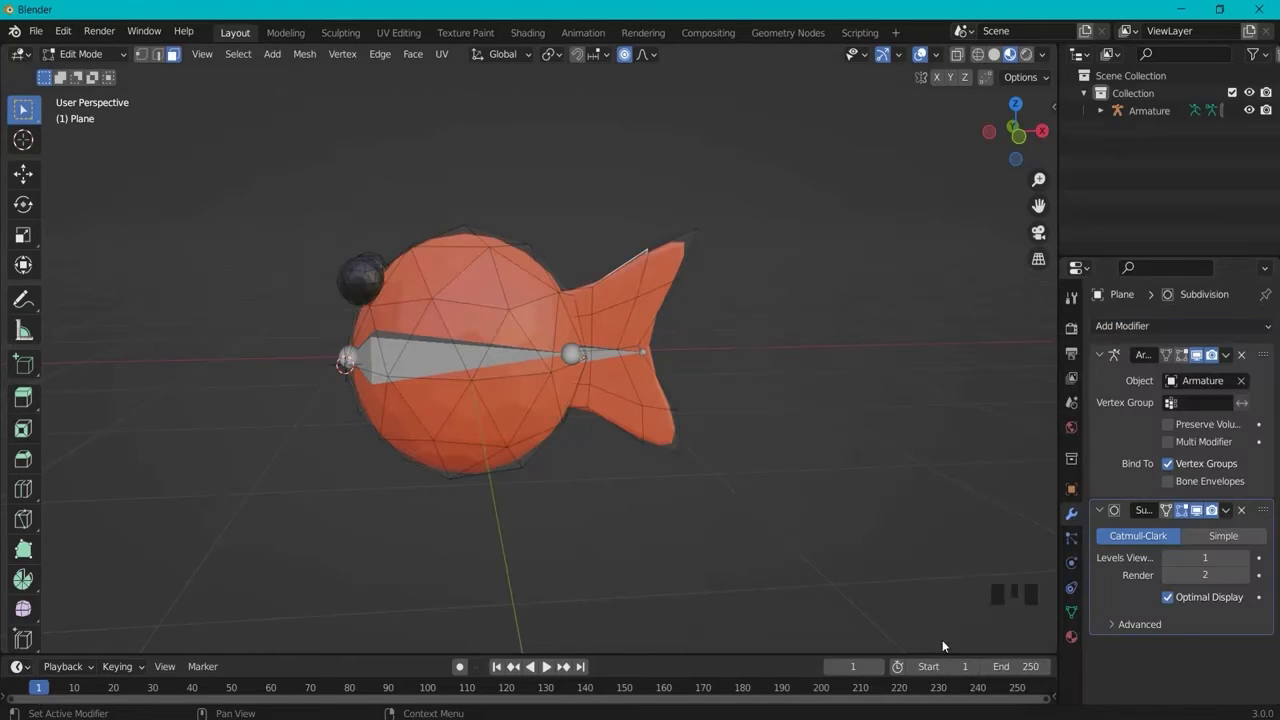
click(1244, 558)
scroll(484, 343, up, 2)
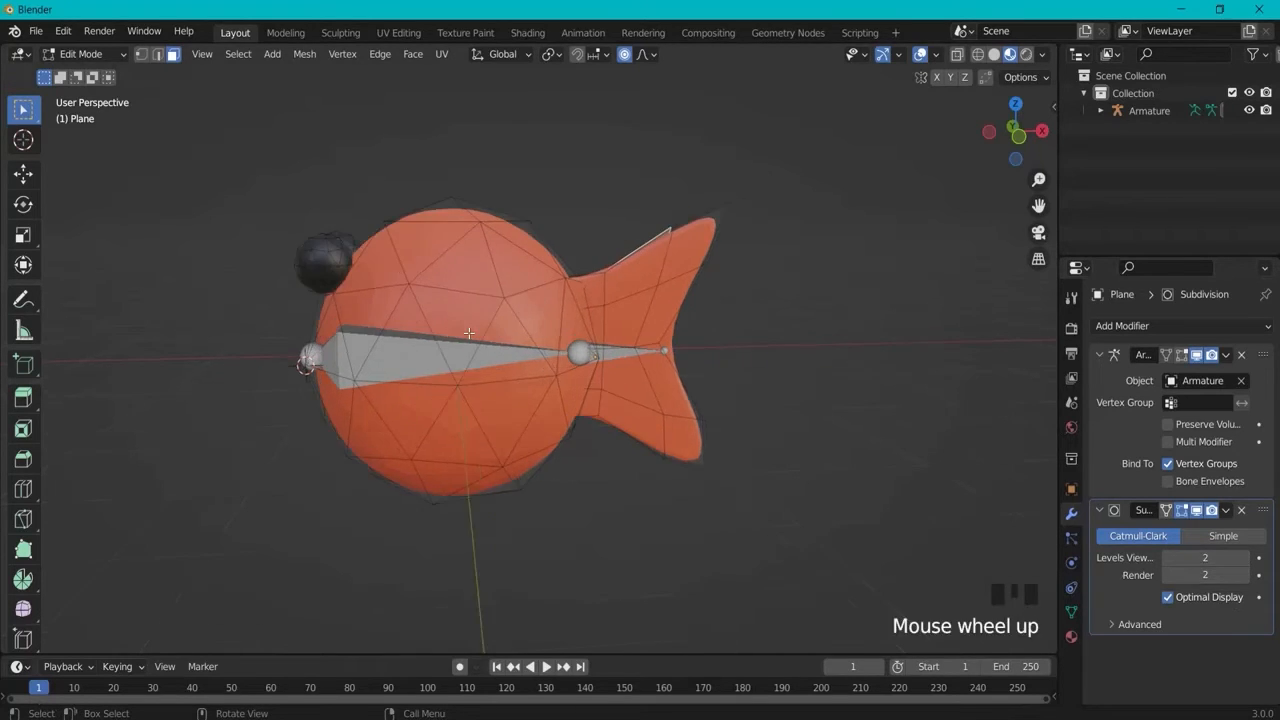
scroll(484, 343, up, 1)
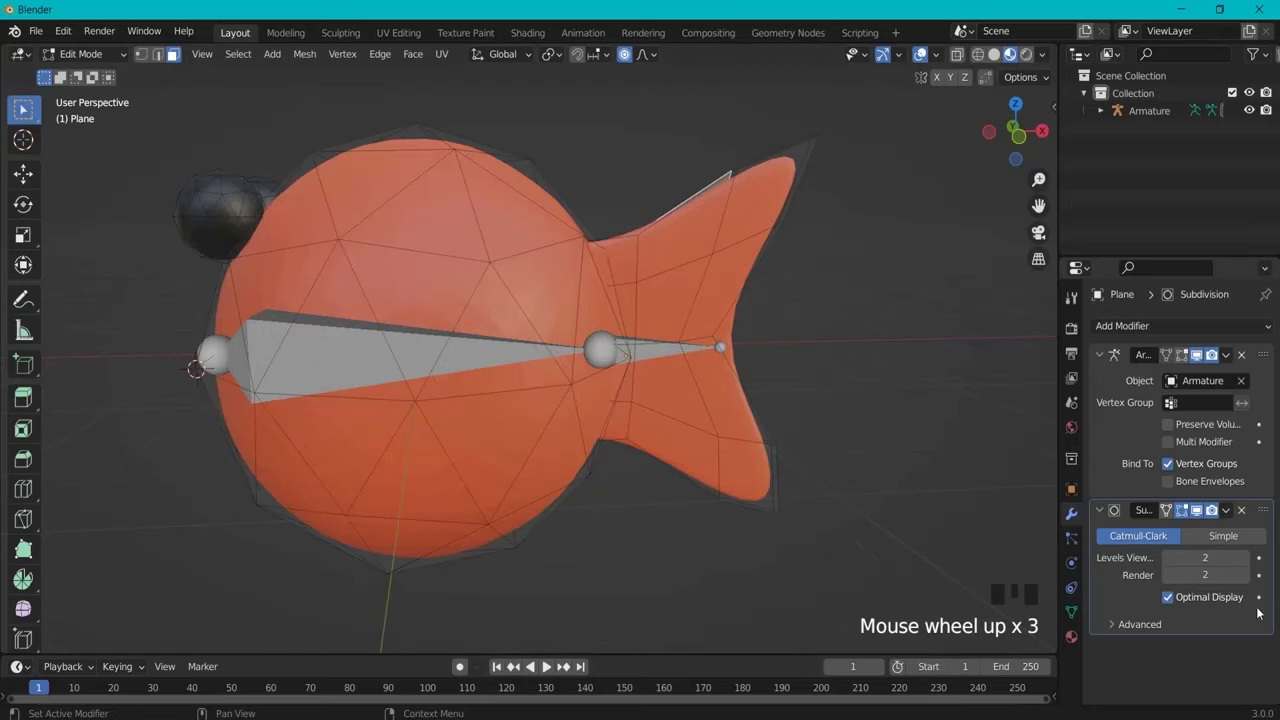
click(1168, 558)
click(87, 54)
click(88, 72)
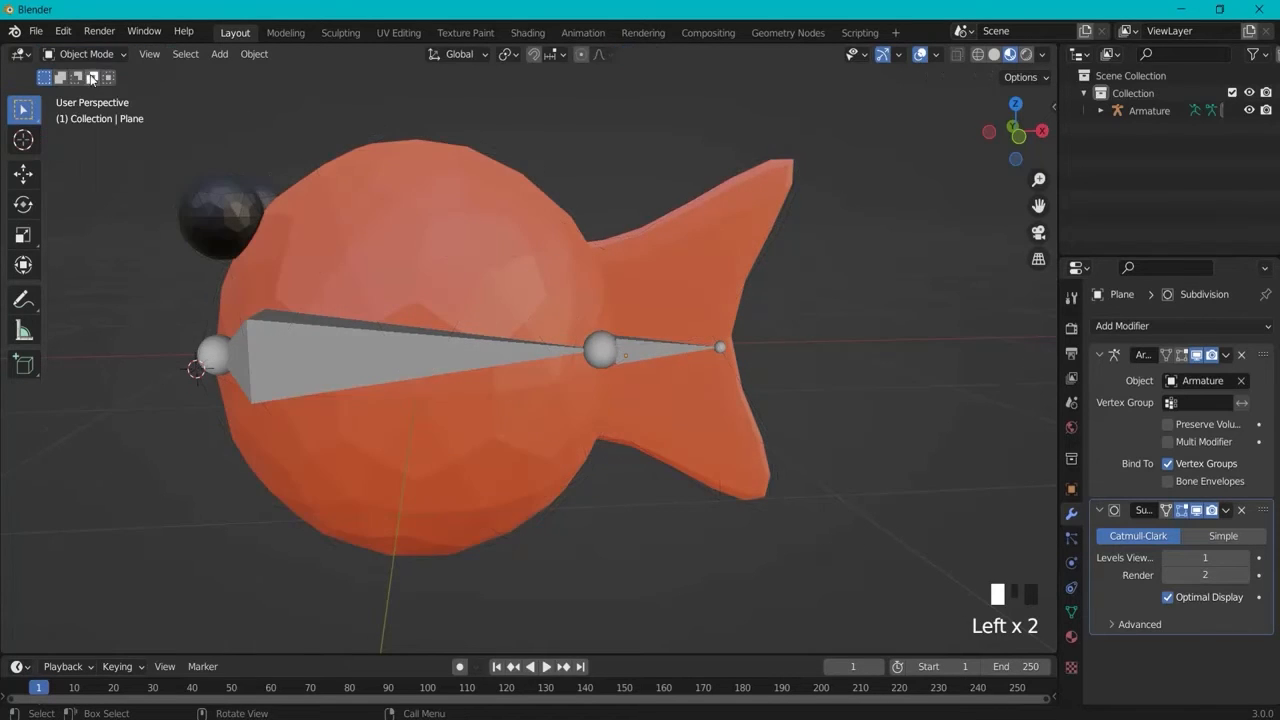
middle_drag(726, 326, 792, 363)
scroll(792, 363, down, 2)
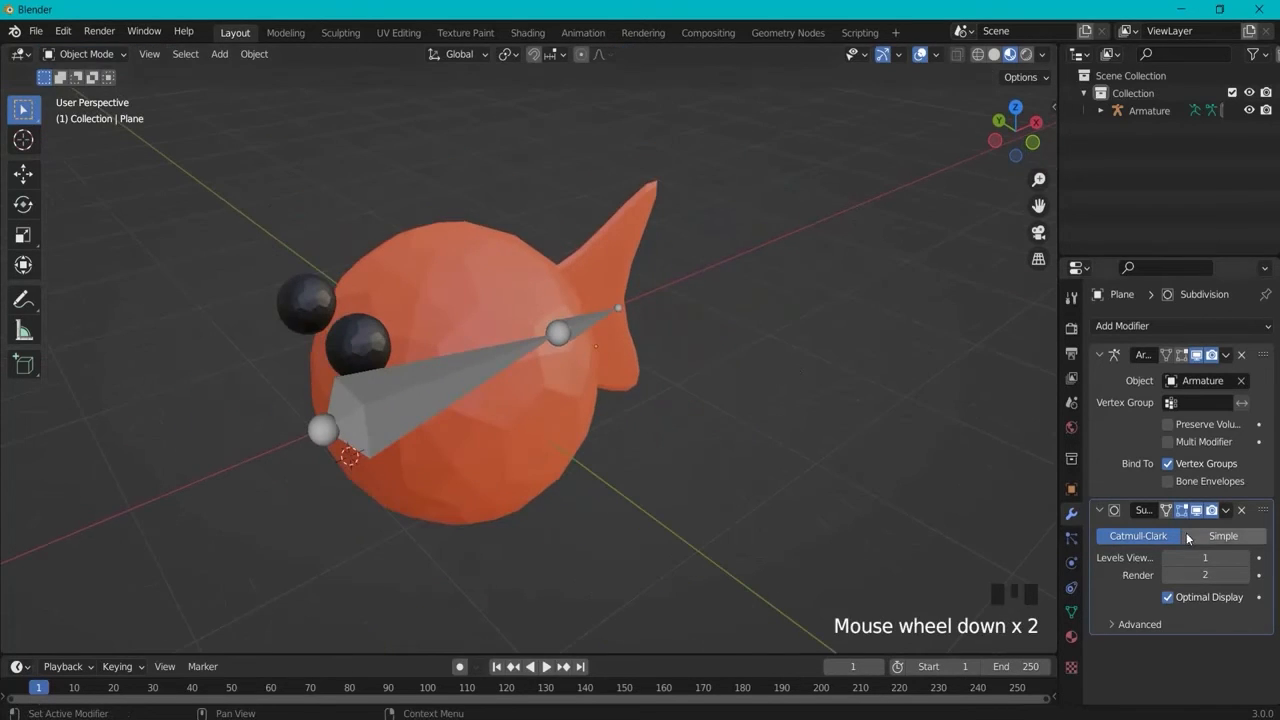
Step: Set the Subdivision modifier's viewport level to 2 and apply the modifier to the fish
click(1245, 558)
click(1245, 558)
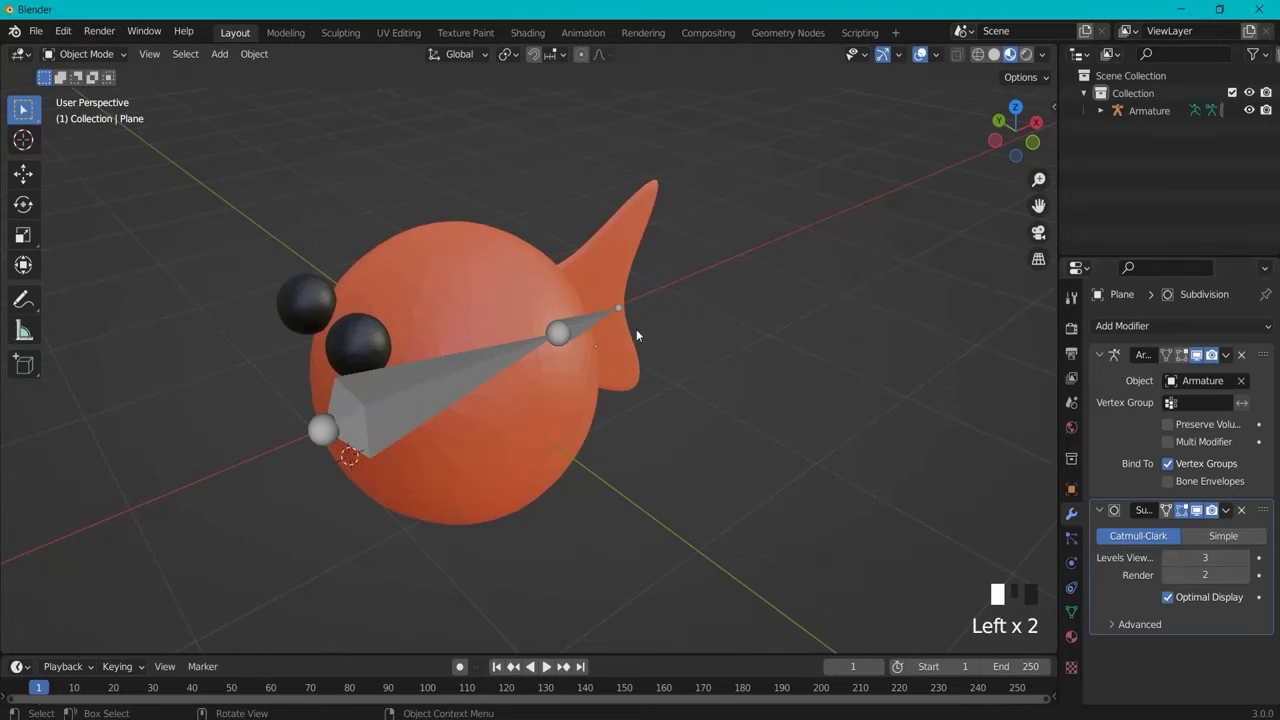
click(1168, 558)
mouse_move(420, 360)
middle_down()
mouse_move(696, 336)
mouse_move(414, 371)
middle_up()
click(1242, 558)
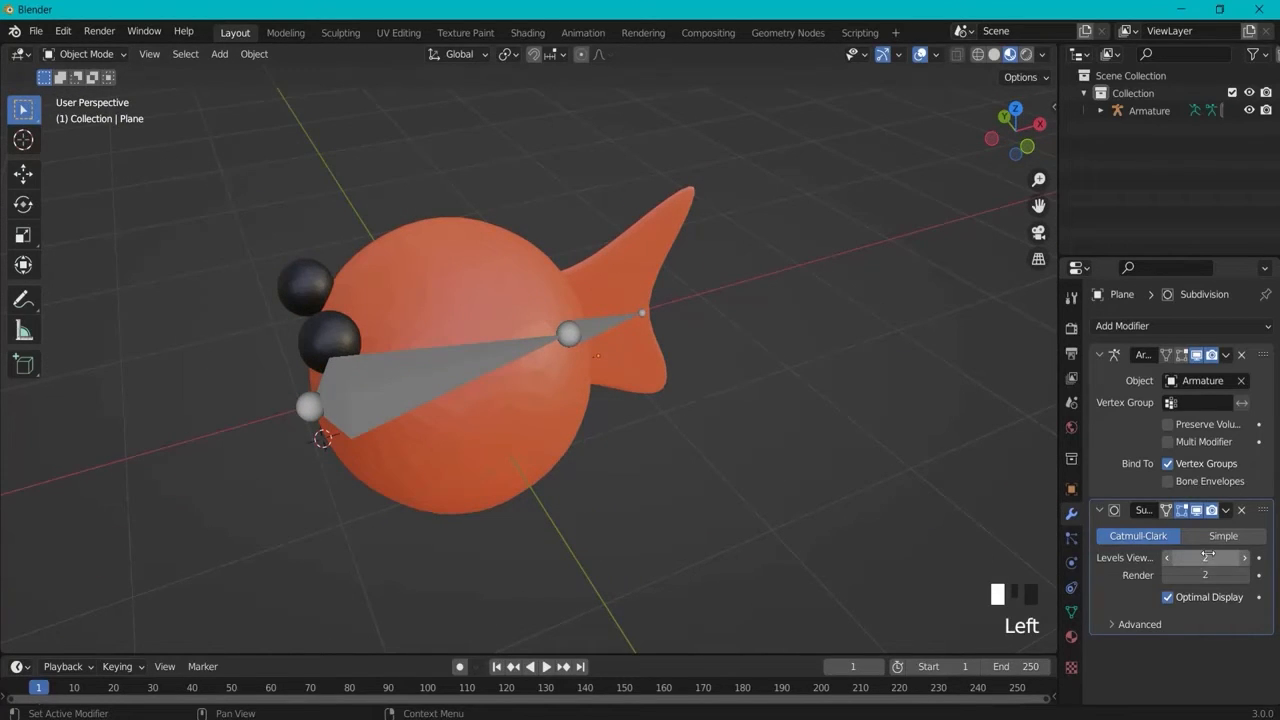
click(1226, 510)
click(1192, 514)
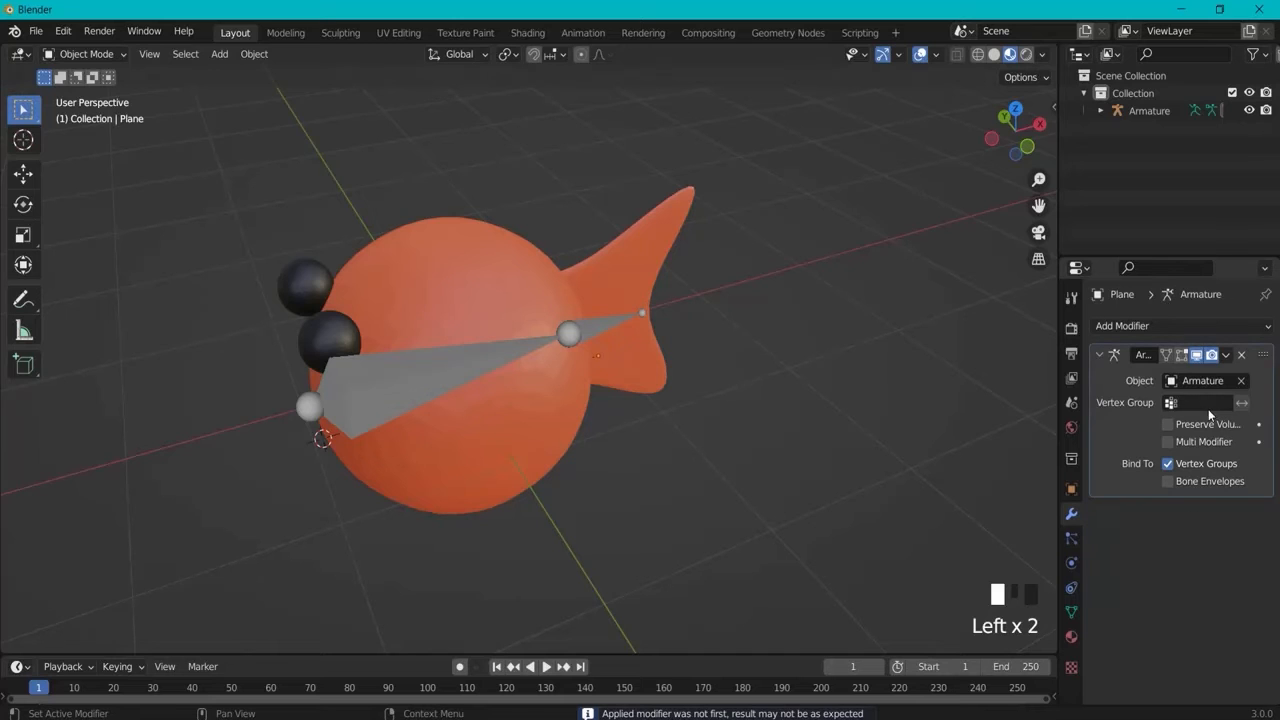
Step: Inspect the fish's mesh topology in Edit Mode, including the eyes and tail, and return to Object Mode
mouse_move(606, 403)
middle_down()
mouse_move(752, 368)
mouse_move(598, 381)
middle_up()
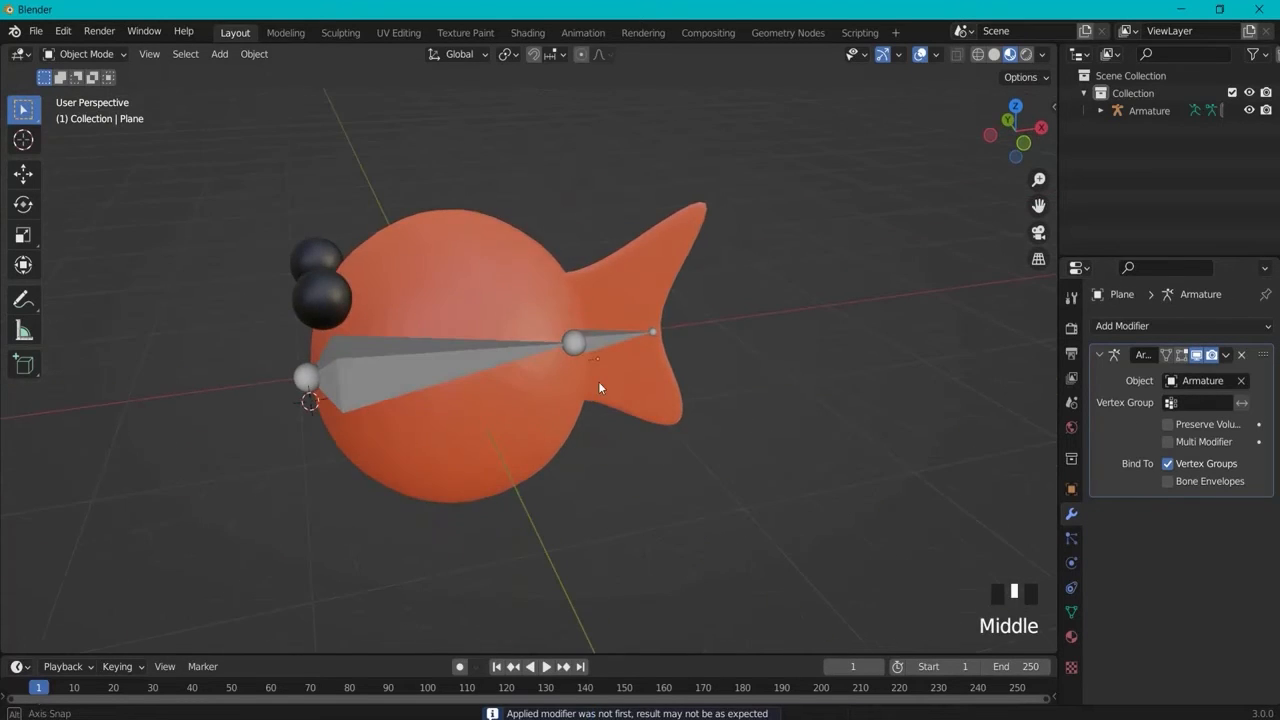
click(485, 266)
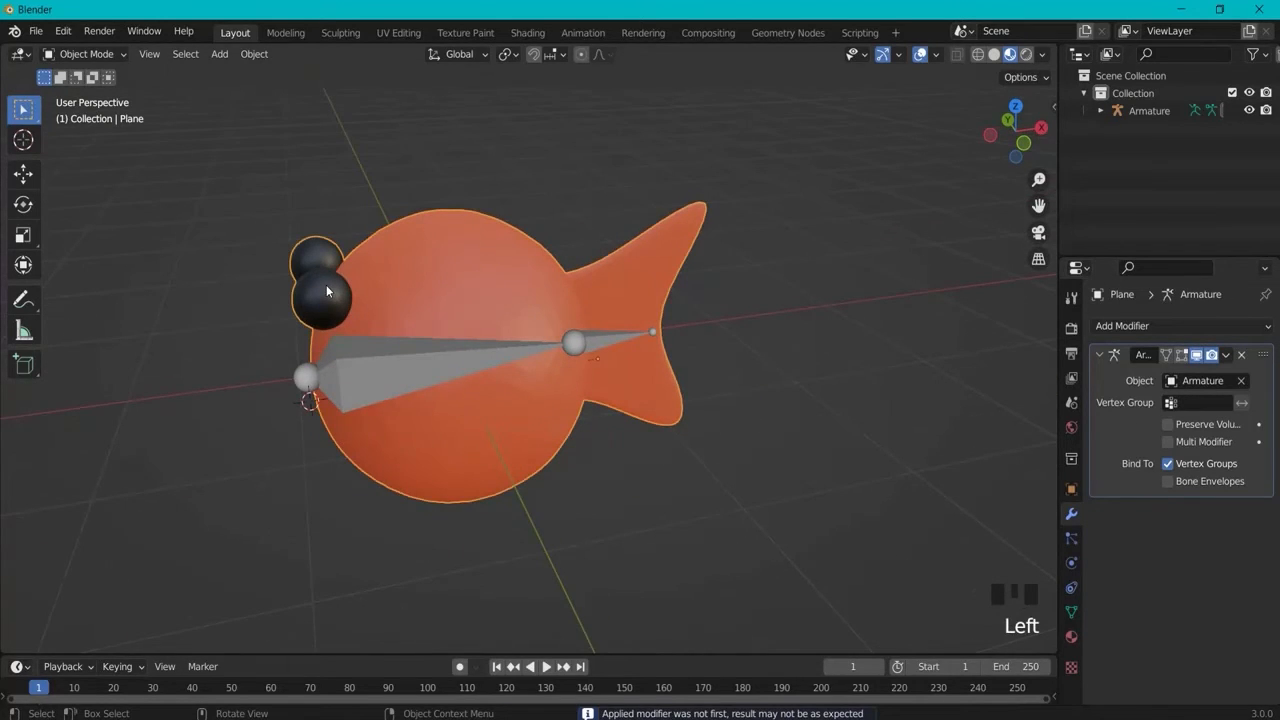
key(Tab)
scroll(218, 193, up, 1)
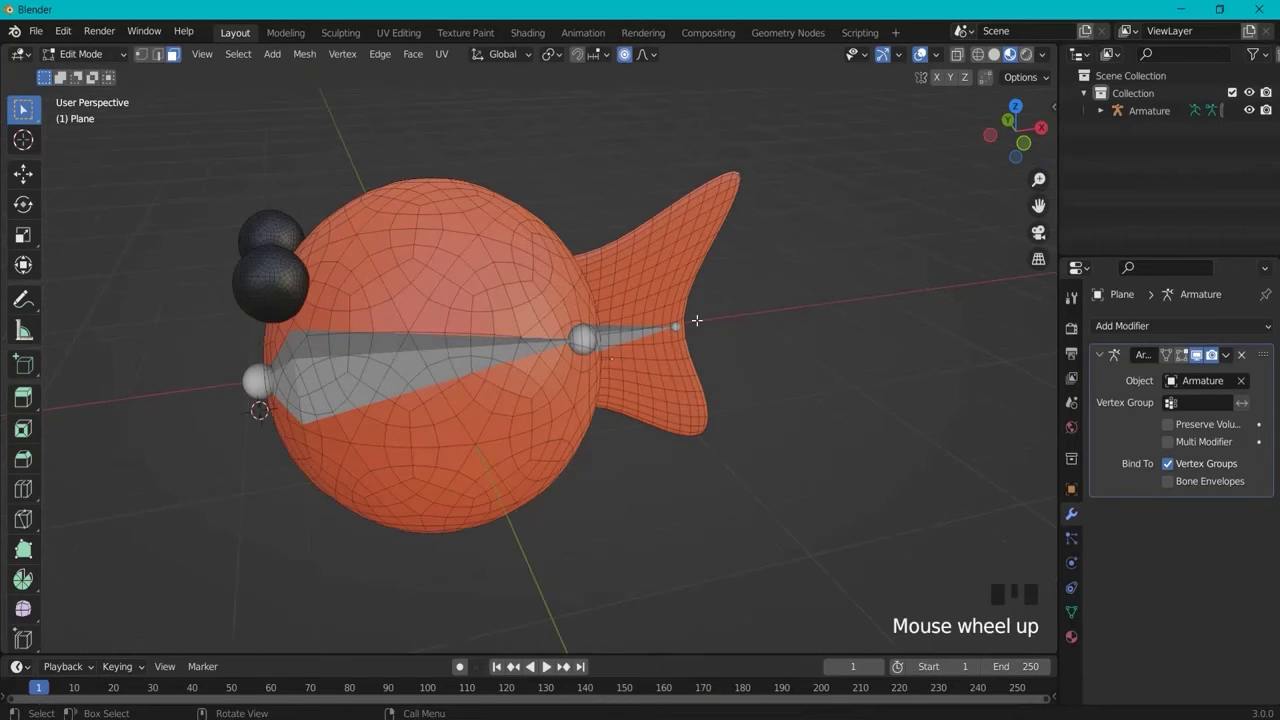
middle_drag(218, 193, 760, 346)
key(Tab)
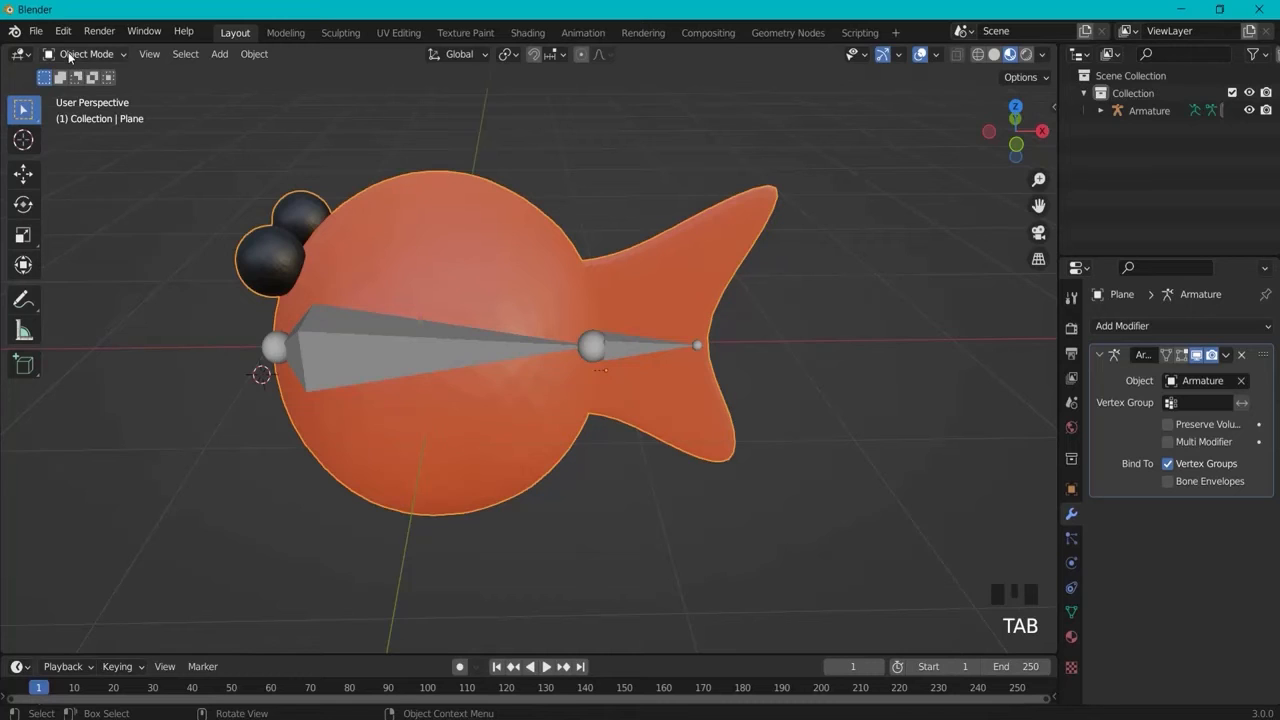
scroll(717, 296, down, 2)
shift+middle_drag(717, 296, 865, 385)
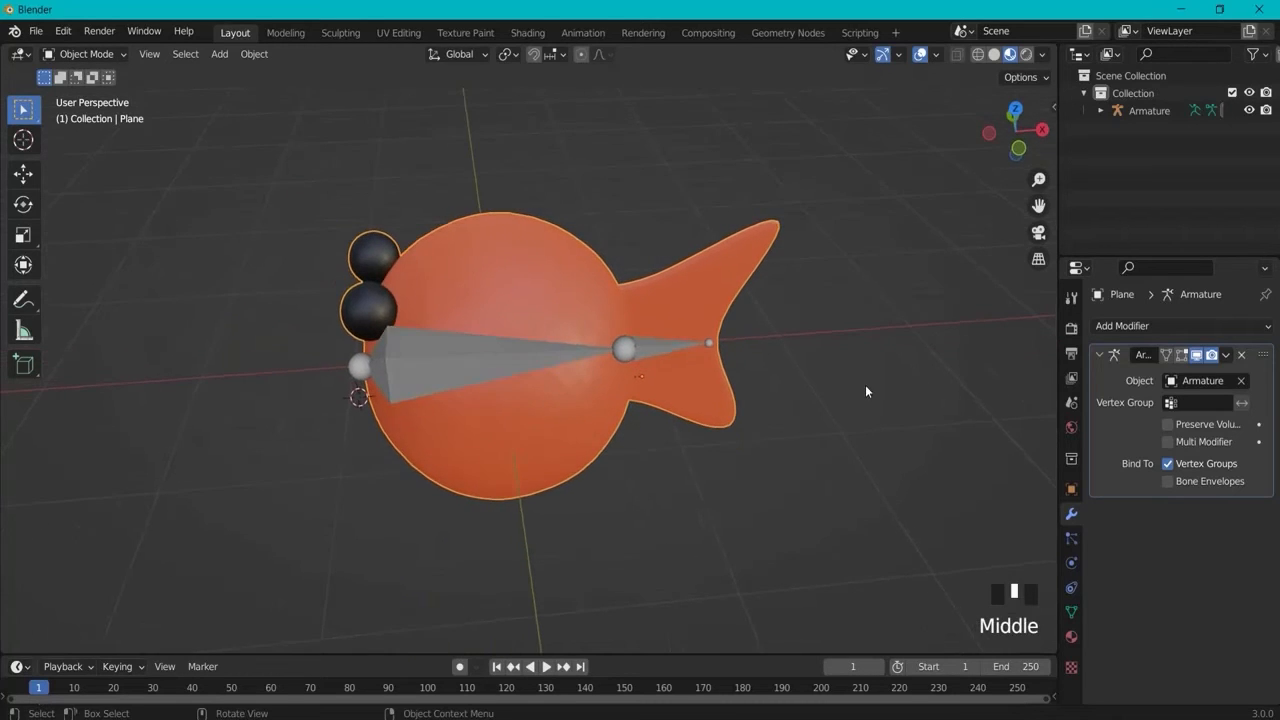
Step: Select the armature together with the fish mesh and enter Weight Paint mode
click(454, 352)
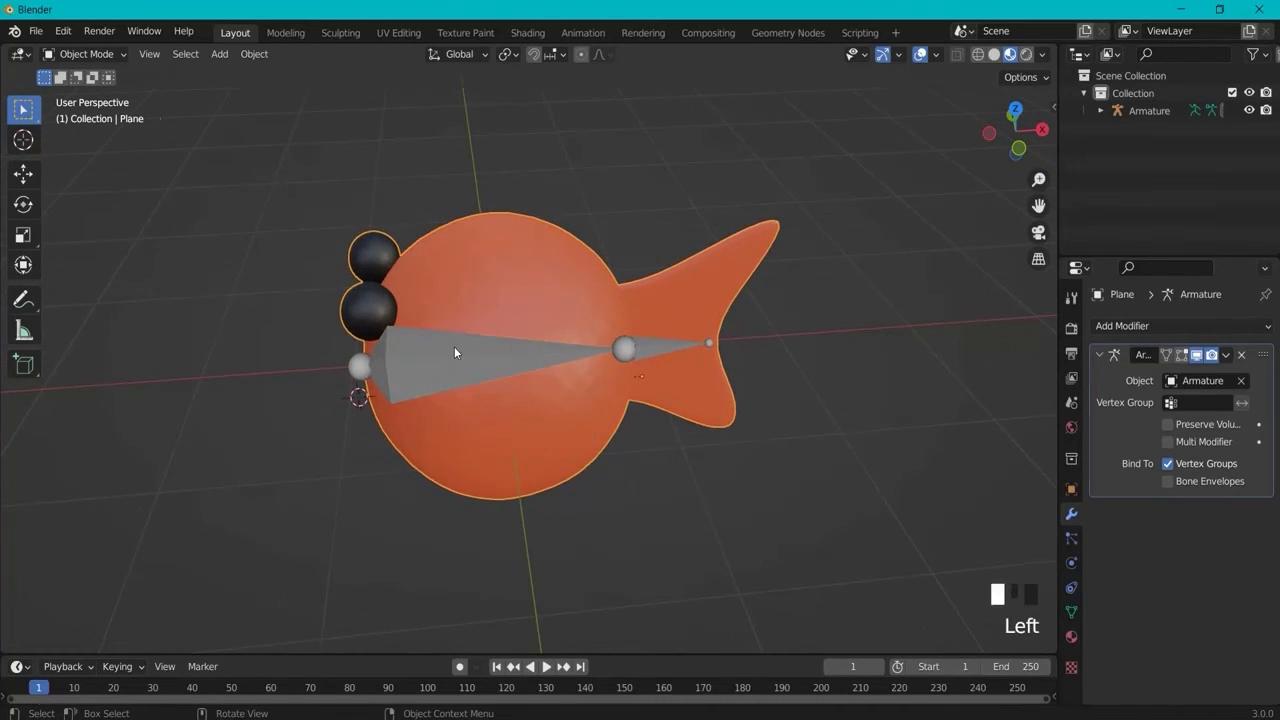
shift+click(493, 272)
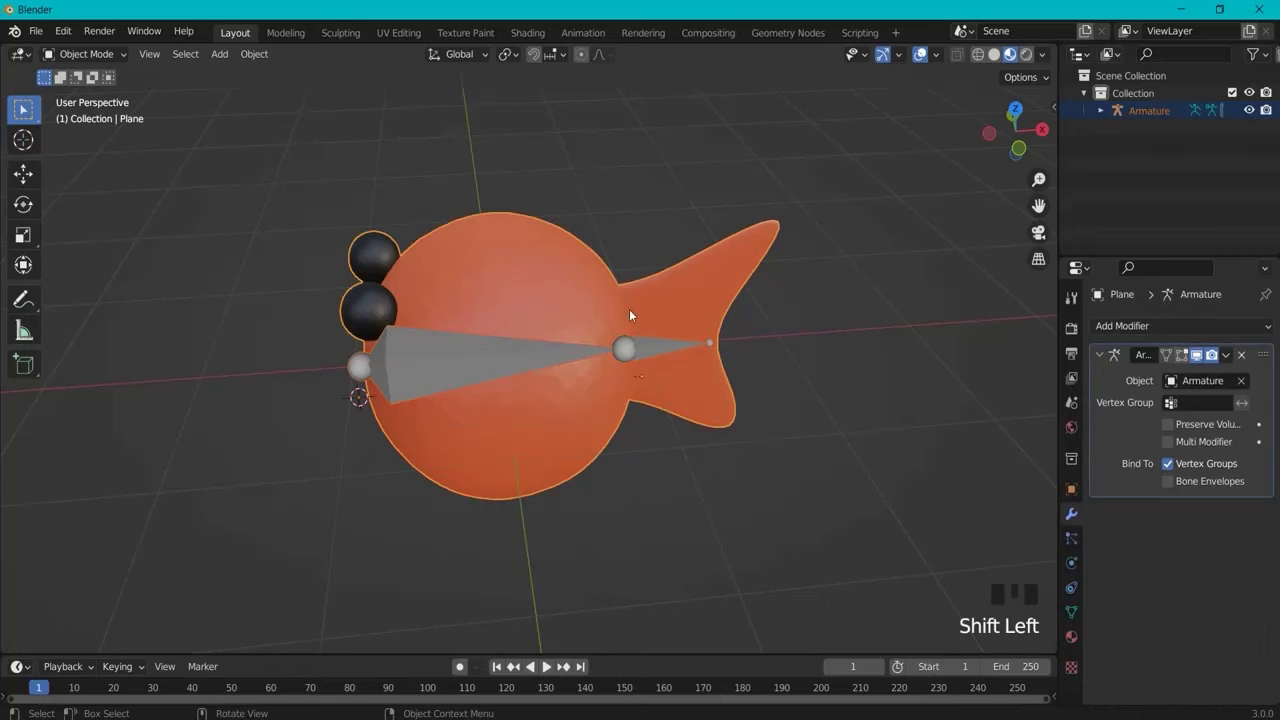
click(90, 54)
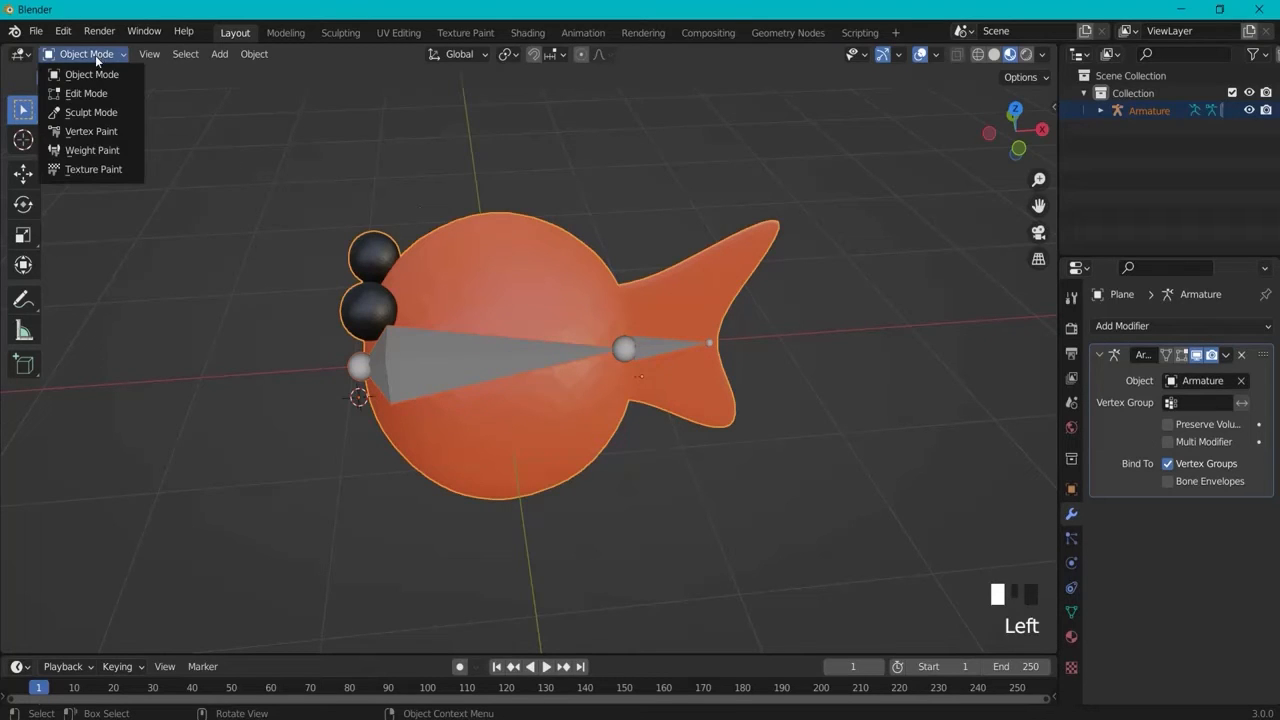
click(84, 150)
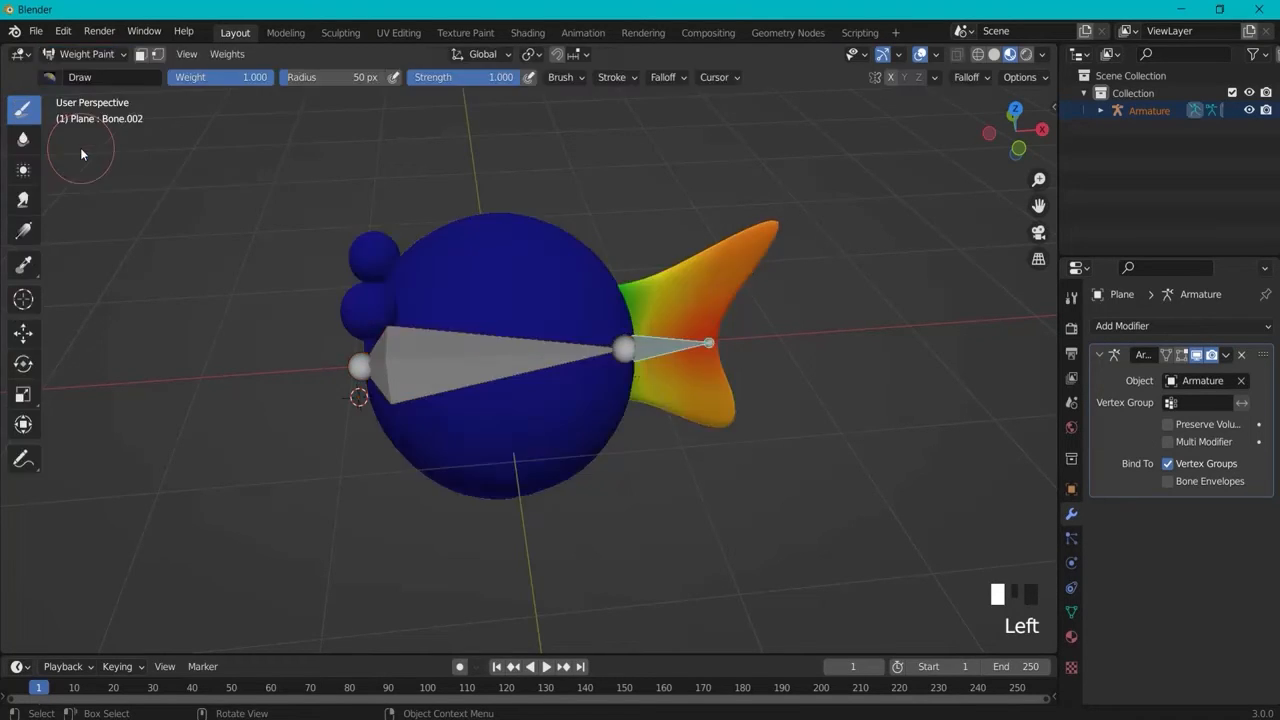
Step: Display the weights of the body and tail bones in turn, ending with the body bone active
ctrl+click(443, 362)
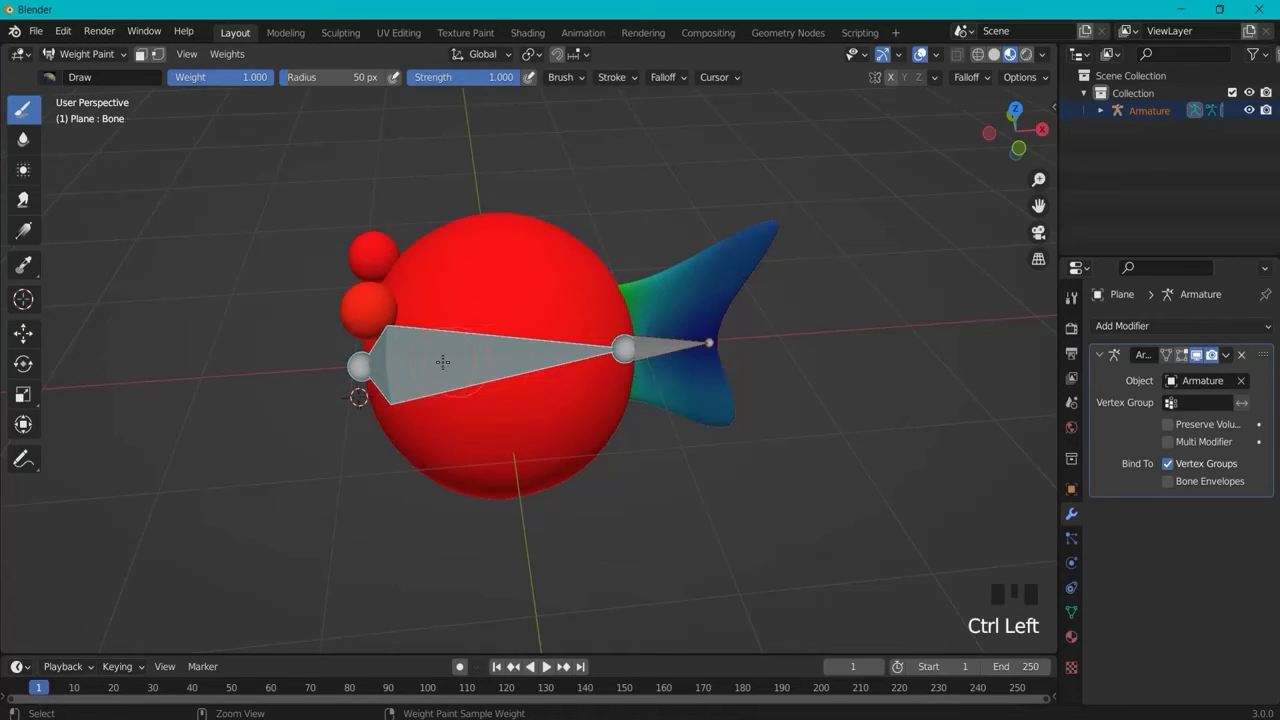
ctrl+click(648, 352)
ctrl+click(512, 350)
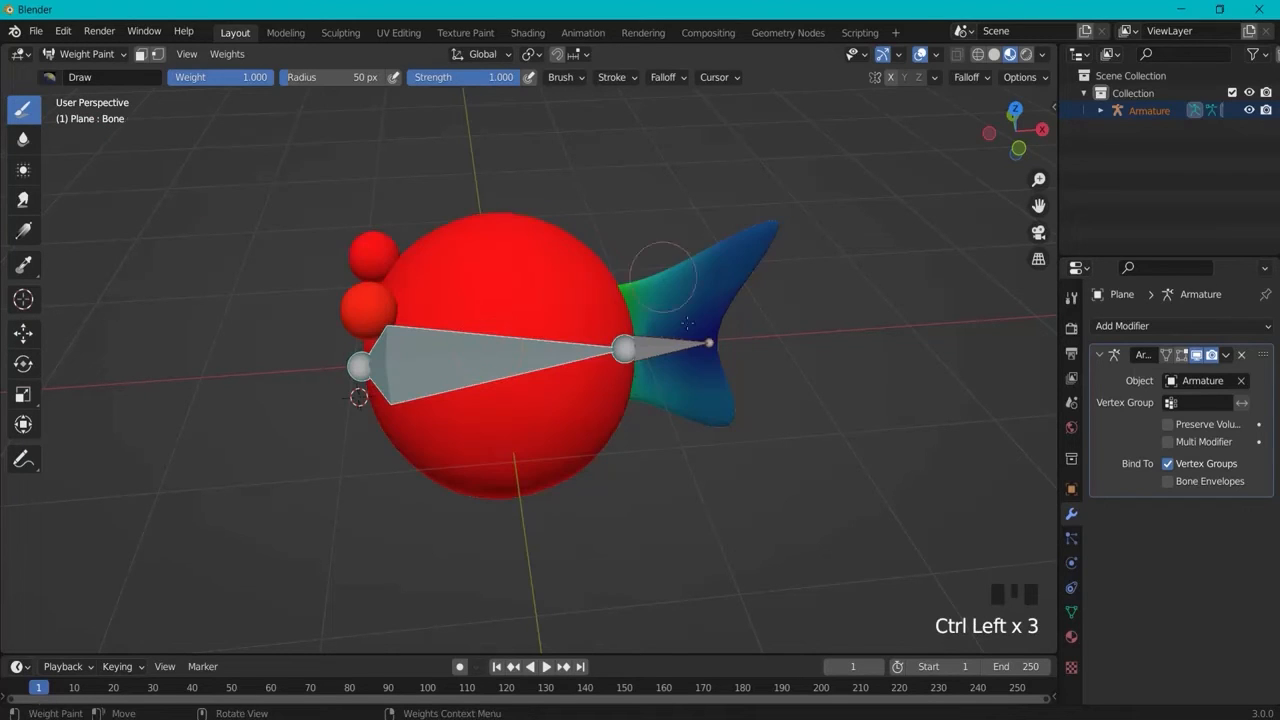
mouse_move(828, 293)
middle_down()
mouse_move(876, 444)
mouse_move(1006, 460)
mouse_move(620, 340)
middle_up()
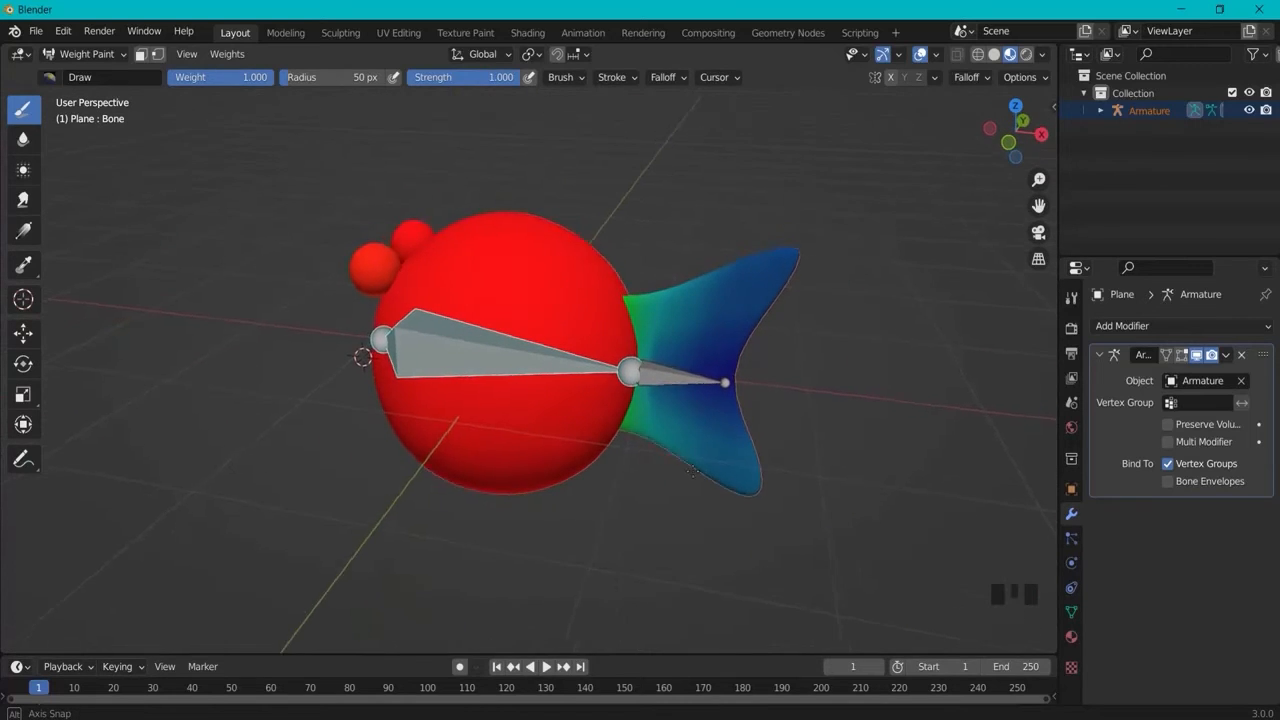
Step: Set the brush radius to 84 px and paint body-bone weight 1.000 onto the upper tail fin
mouse_move(315, 78)
mouse_down()
mouse_move(346, 78)
mouse_move(300, 80)
mouse_up()
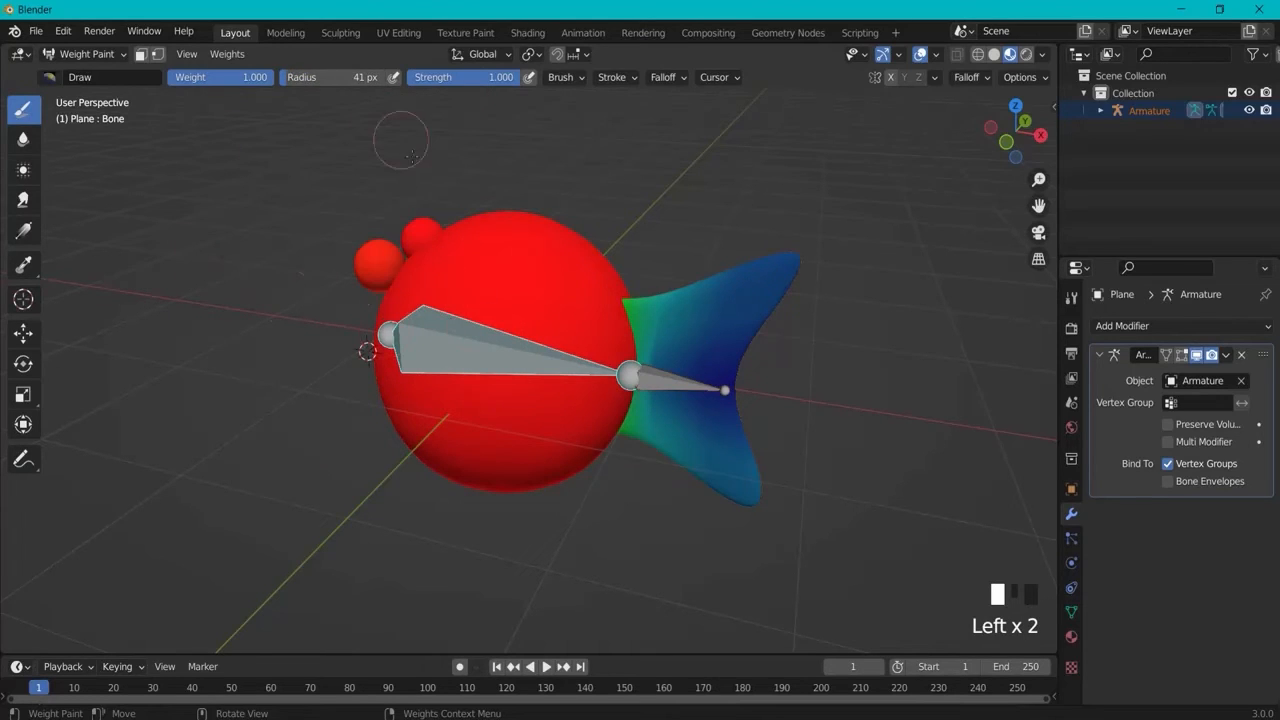
mouse_move(377, 84)
mouse_down()
mouse_move(294, 81)
mouse_move(345, 75)
mouse_move(326, 76)
mouse_up()
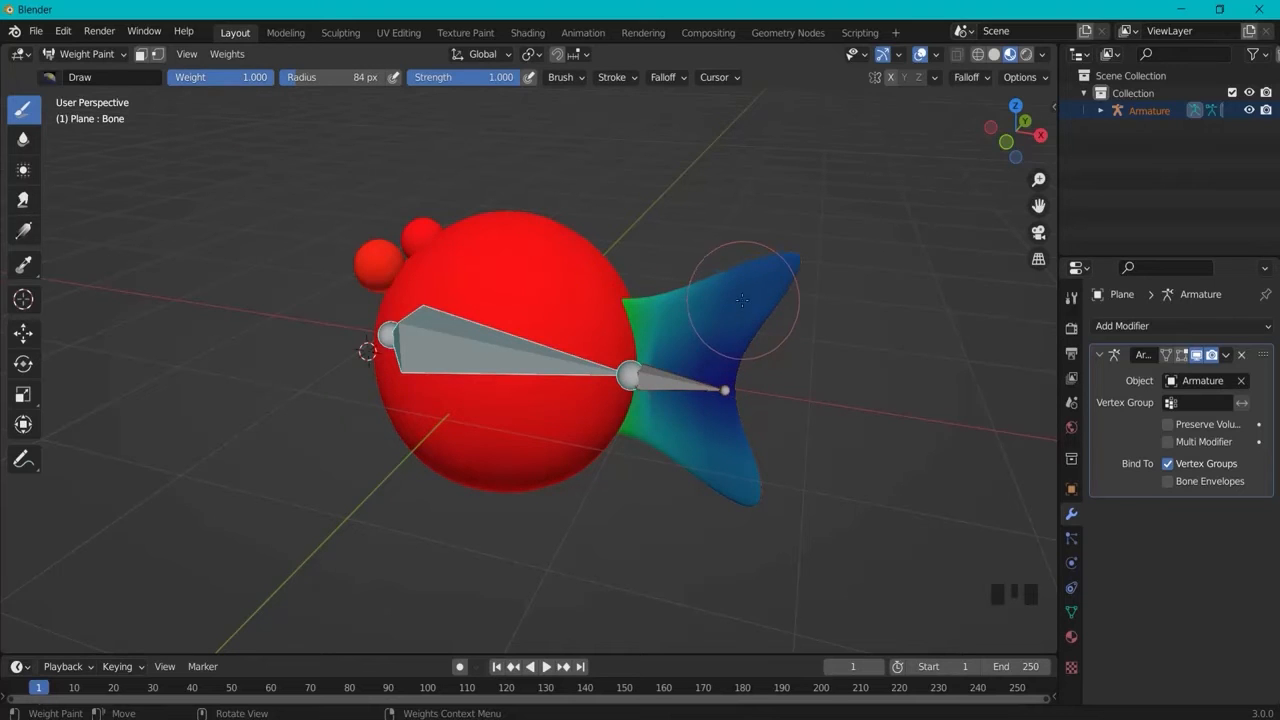
mouse_move(723, 304)
middle_down()
mouse_move(520, 320)
mouse_move(337, 357)
middle_up()
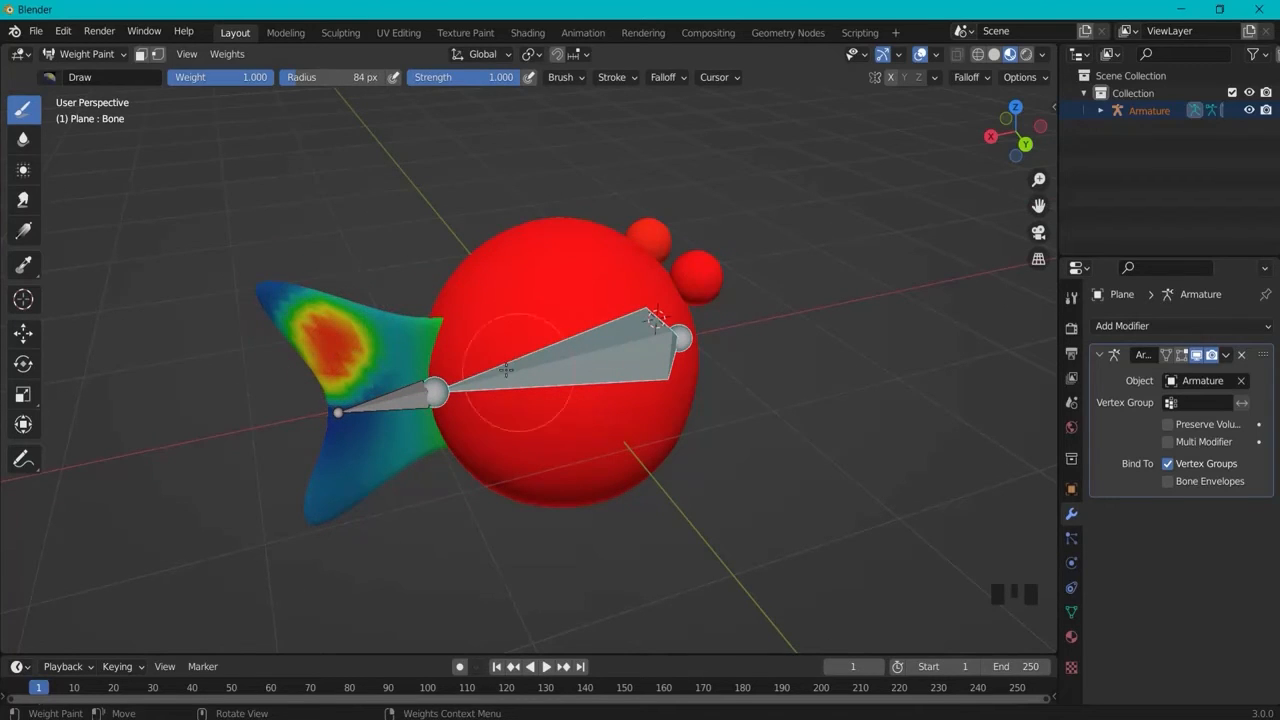
Step: Set the brush weight to 0.000 and paint the body bone's influence off both sides of the upper tail fin
drag(225, 78, 172, 78)
drag(348, 354, 328, 328)
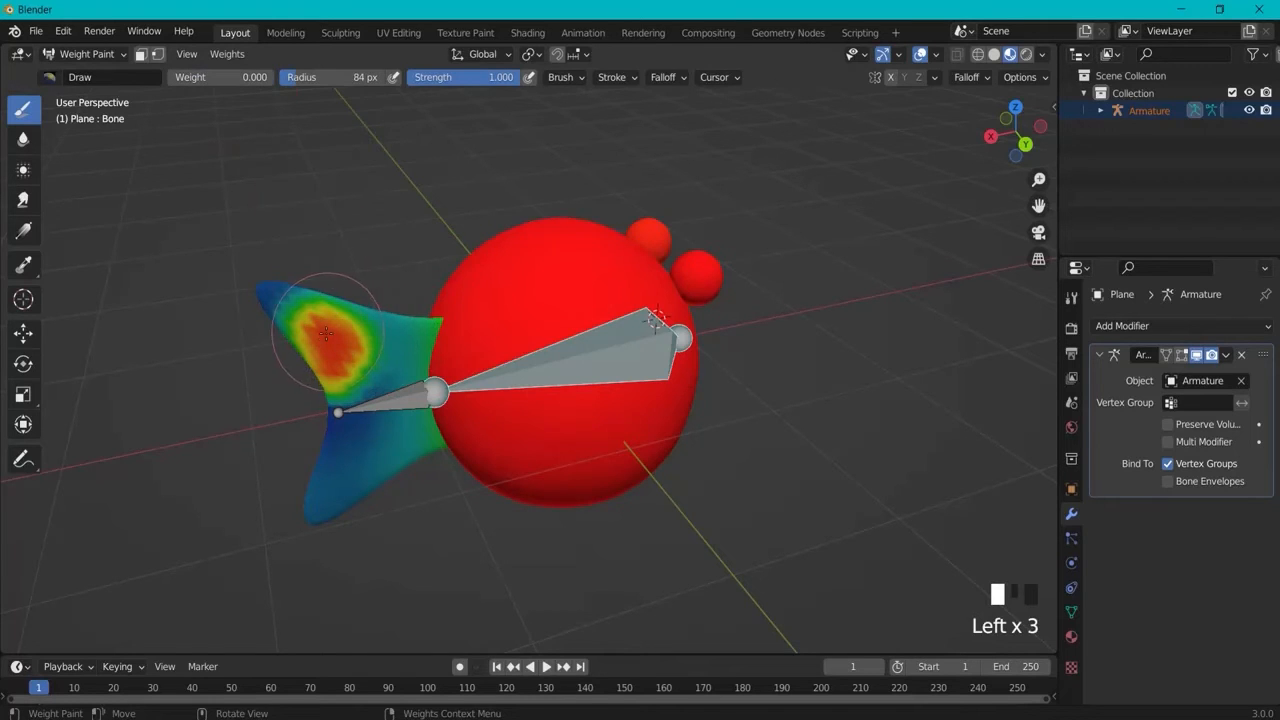
middle_drag(328, 328, 640, 308)
mouse_move(690, 275)
mouse_down()
mouse_move(673, 298)
mouse_move(682, 340)
mouse_up()
drag(680, 378, 685, 350)
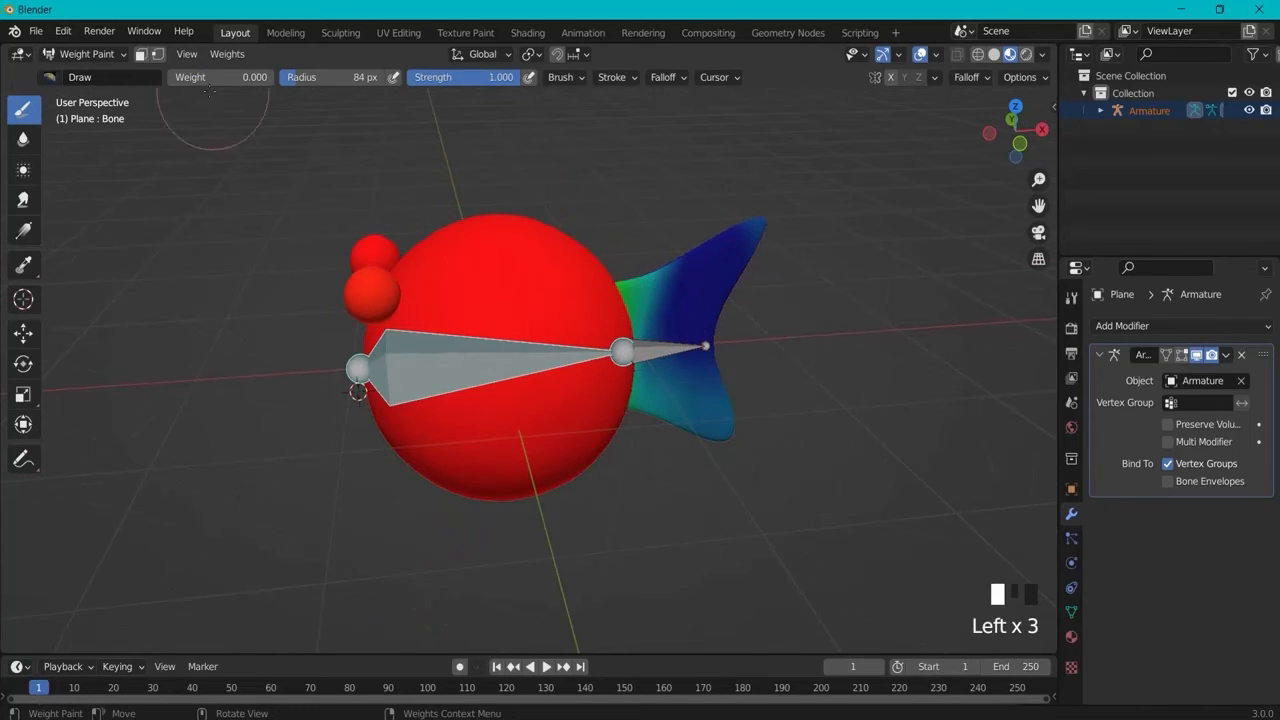
Step: With the body bone active, paint weight 1.000 onto the upper tail fin using a 124 px brush
drag(330, 77, 420, 77)
mouse_move(500, 150)
middle_down()
mouse_move(614, 391)
mouse_move(570, 370)
mouse_move(600, 330)
mouse_move(592, 354)
mouse_move(475, 358)
mouse_move(681, 342)
mouse_move(510, 355)
middle_up()
ctrl+click(654, 383)
ctrl+click(486, 360)
mouse_move(317, 77)
mouse_down()
mouse_move(304, 77)
mouse_move(354, 84)
mouse_up()
click(296, 296)
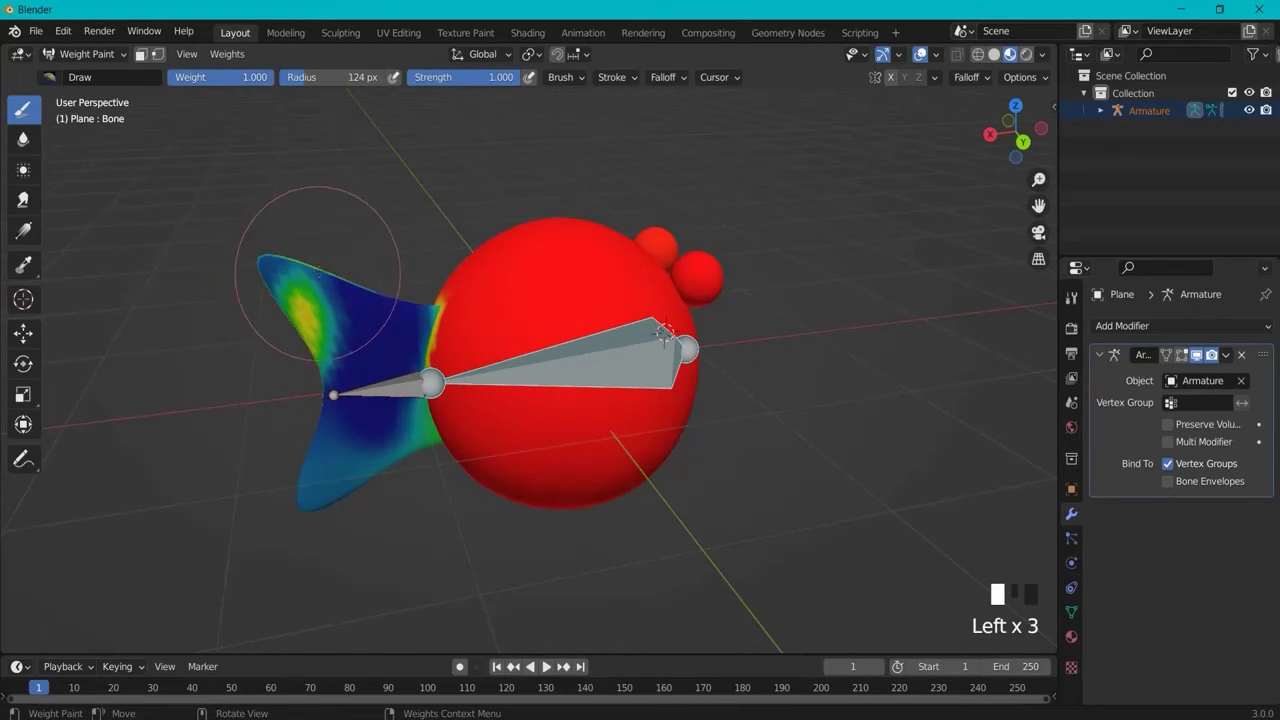
Step: Set the brush weight to 0.000 and paint over both sides of the tail fin to reduce the body bone's influence
drag(210, 77, 79, 84)
click(320, 285)
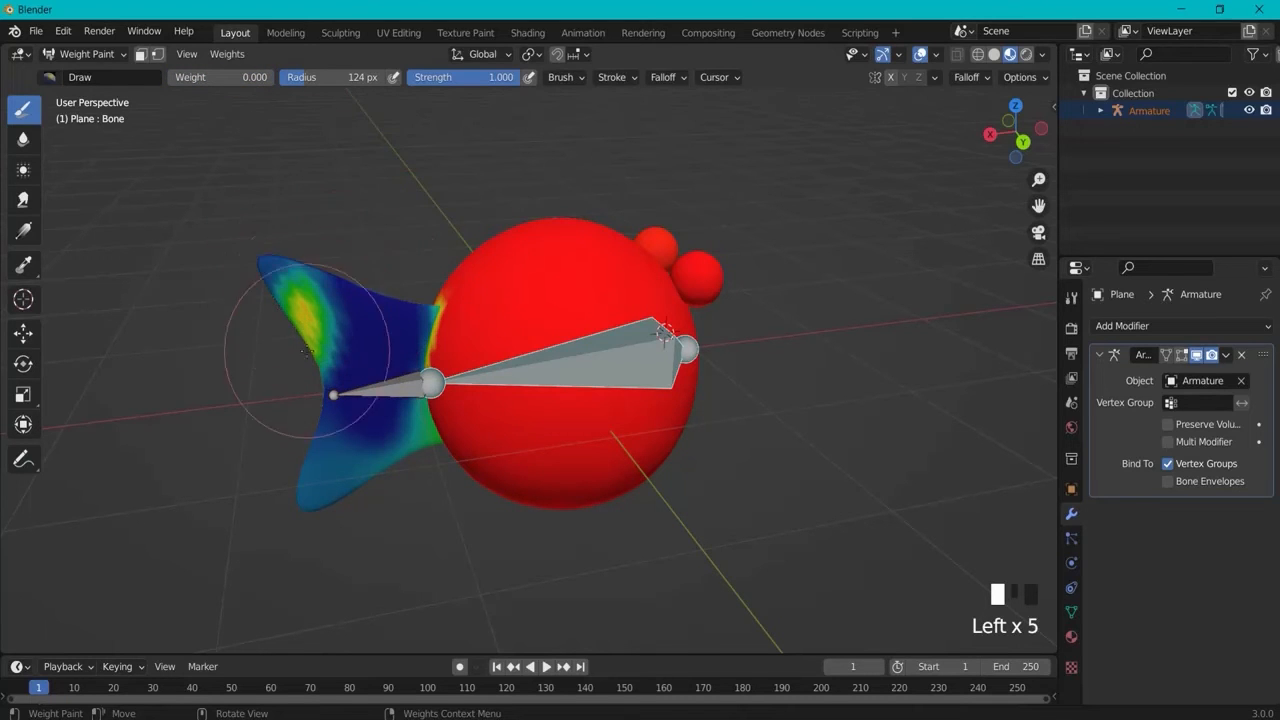
click(309, 286)
mouse_move(343, 314)
middle_down()
mouse_move(281, 300)
mouse_move(450, 330)
mouse_move(706, 340)
mouse_move(590, 515)
mouse_move(865, 430)
middle_up()
click(290, 305)
click(295, 310)
click(706, 340)
click(706, 340)
click(690, 360)
click(692, 362)
click(730, 368)
click(748, 373)
click(588, 540)
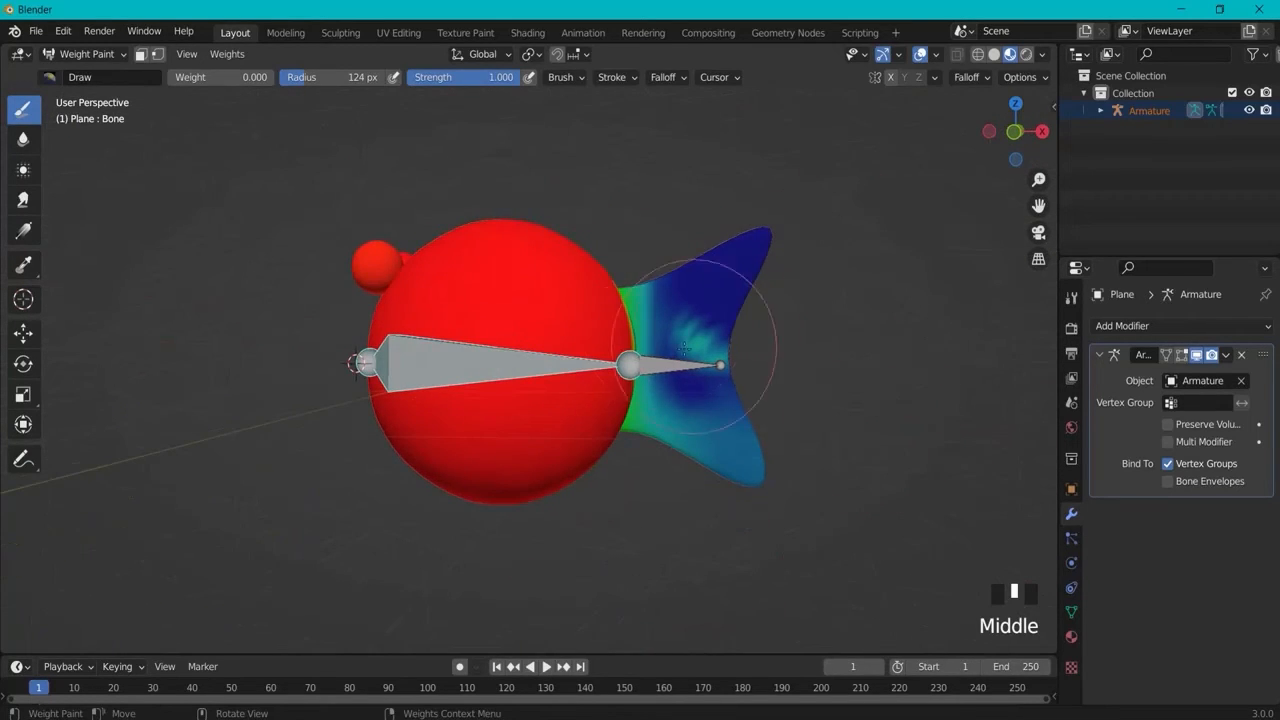
Step: Make the tail bone active and paint weight 1.000 over the upper and lower tail fin
ctrl+click(666, 364)
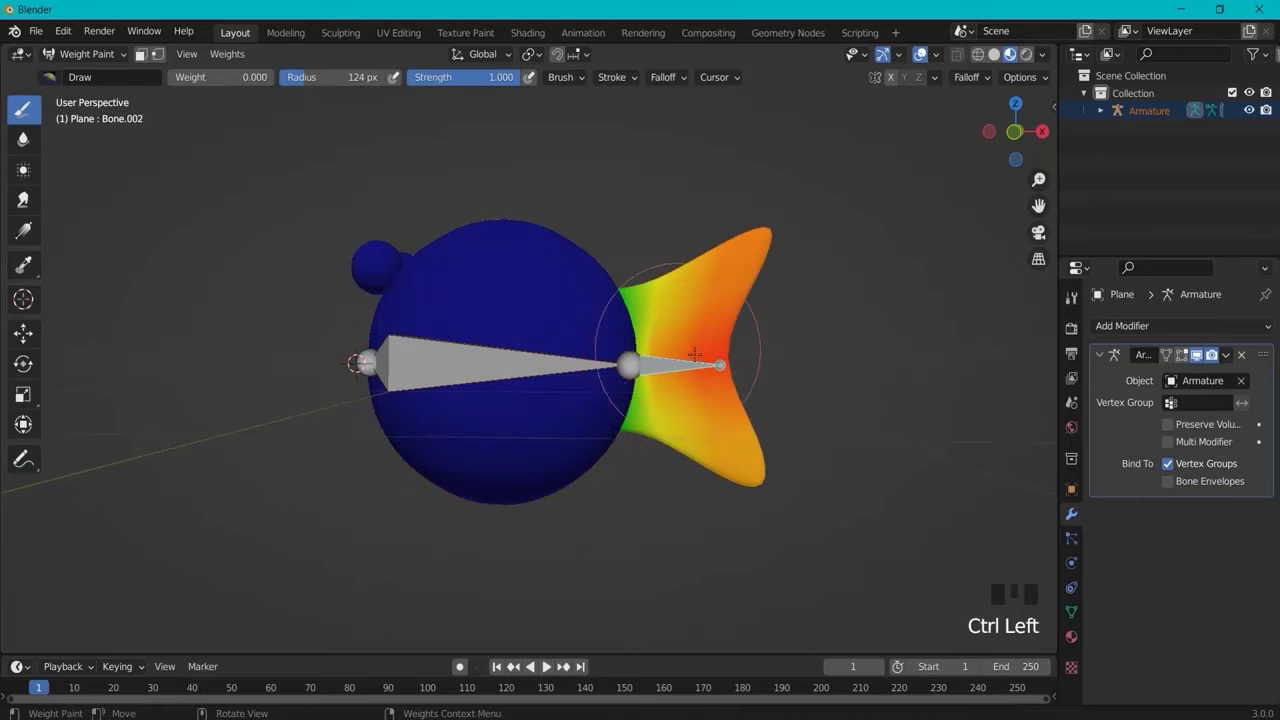
drag(212, 74, 272, 77)
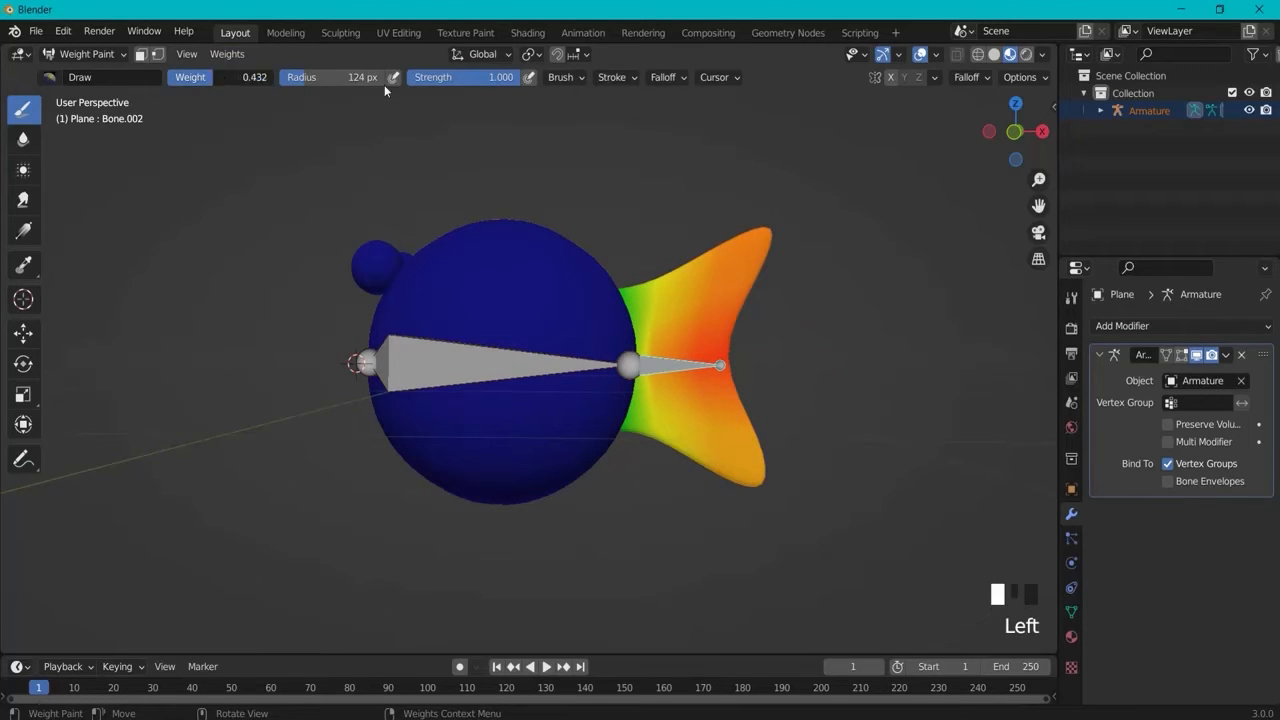
click(734, 346)
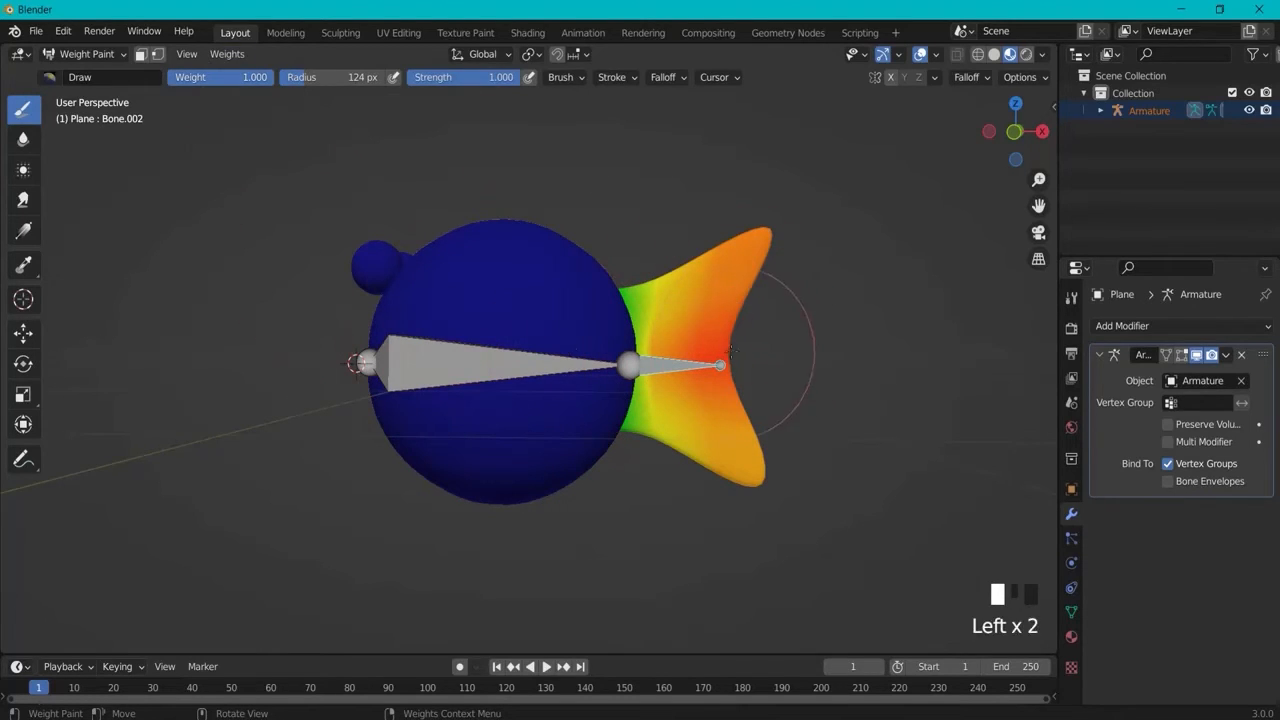
click(712, 298)
click(723, 455)
click(709, 362)
click(714, 402)
click(715, 398)
click(718, 446)
click(716, 432)
click(709, 414)
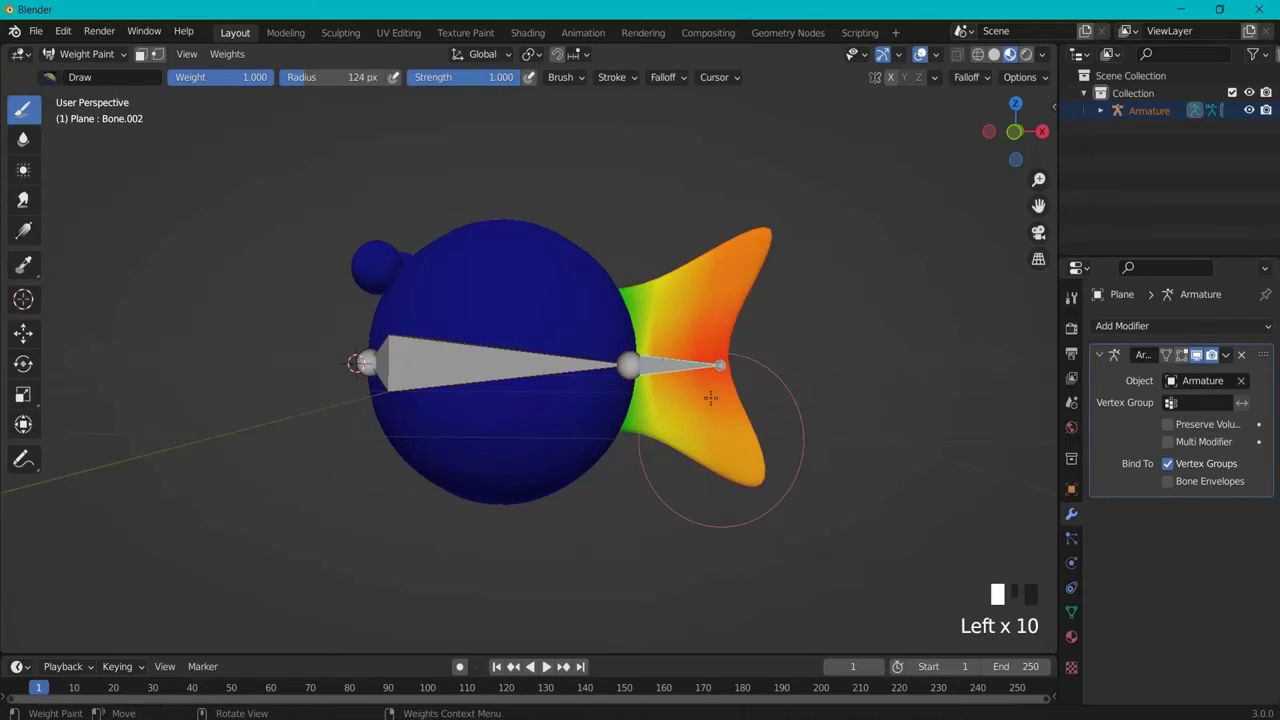
click(765, 340)
click(770, 400)
click(730, 360)
click(749, 430)
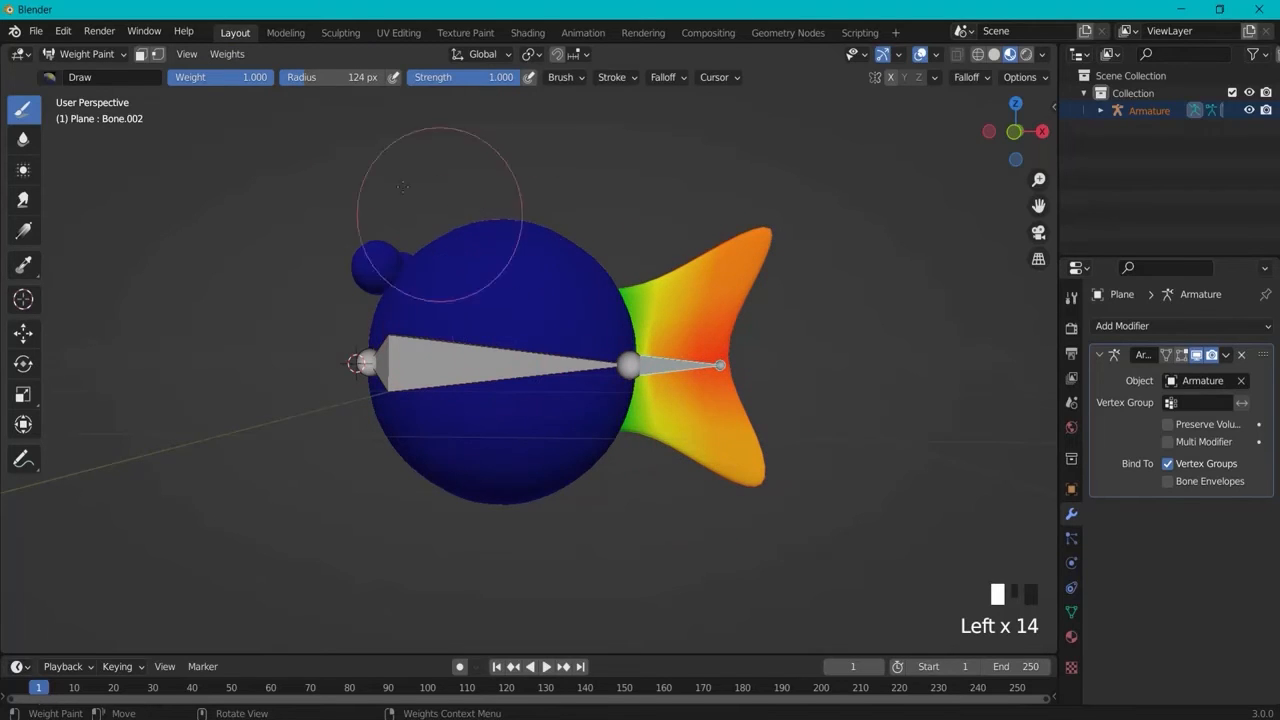
Step: Leave Weight Paint for Object Mode and view the fish from above
click(80, 54)
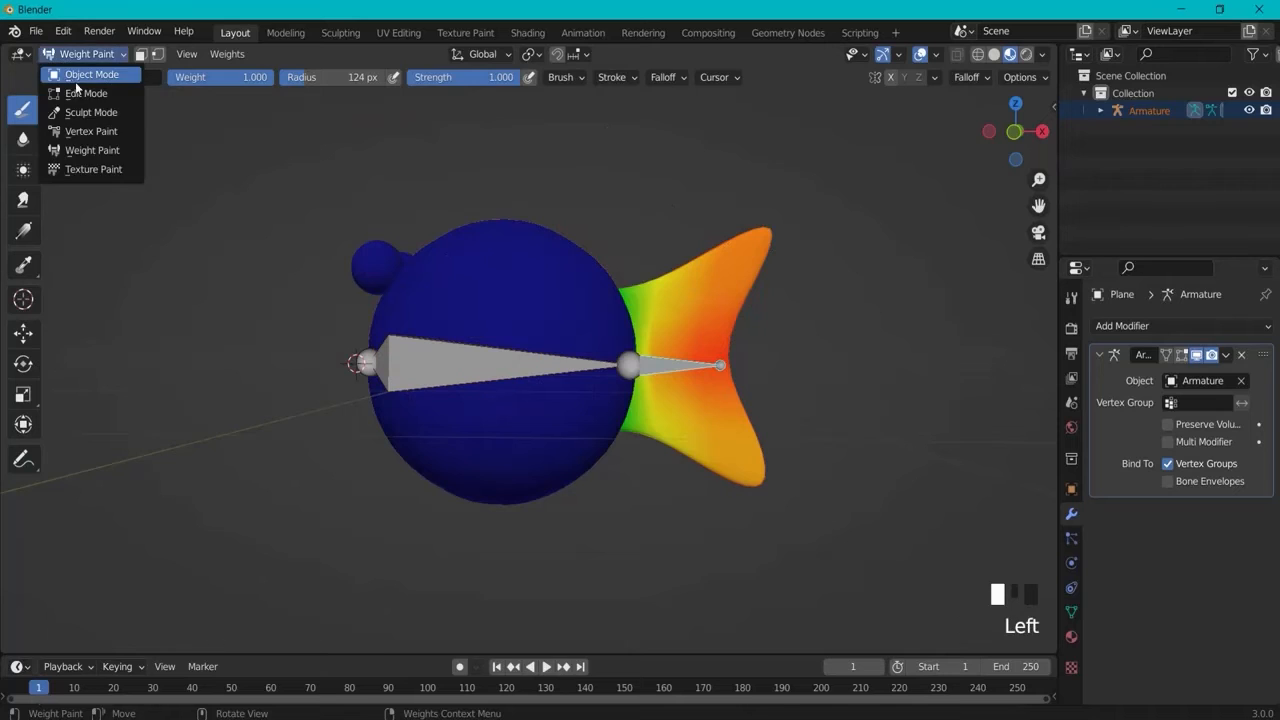
click(80, 77)
middle_drag(746, 193, 528, 335)
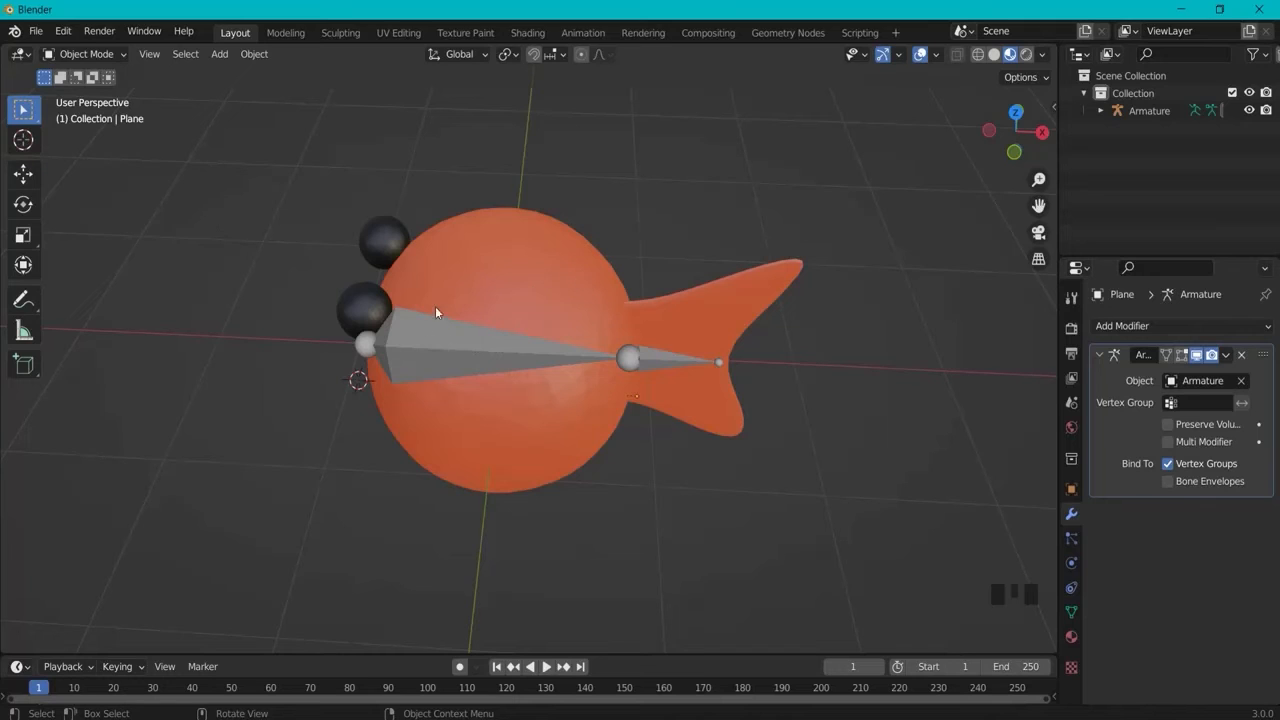
Step: Select the fish's armature, switch it to Pose Mode and enlarge the timeline area
click(440, 341)
click(90, 54)
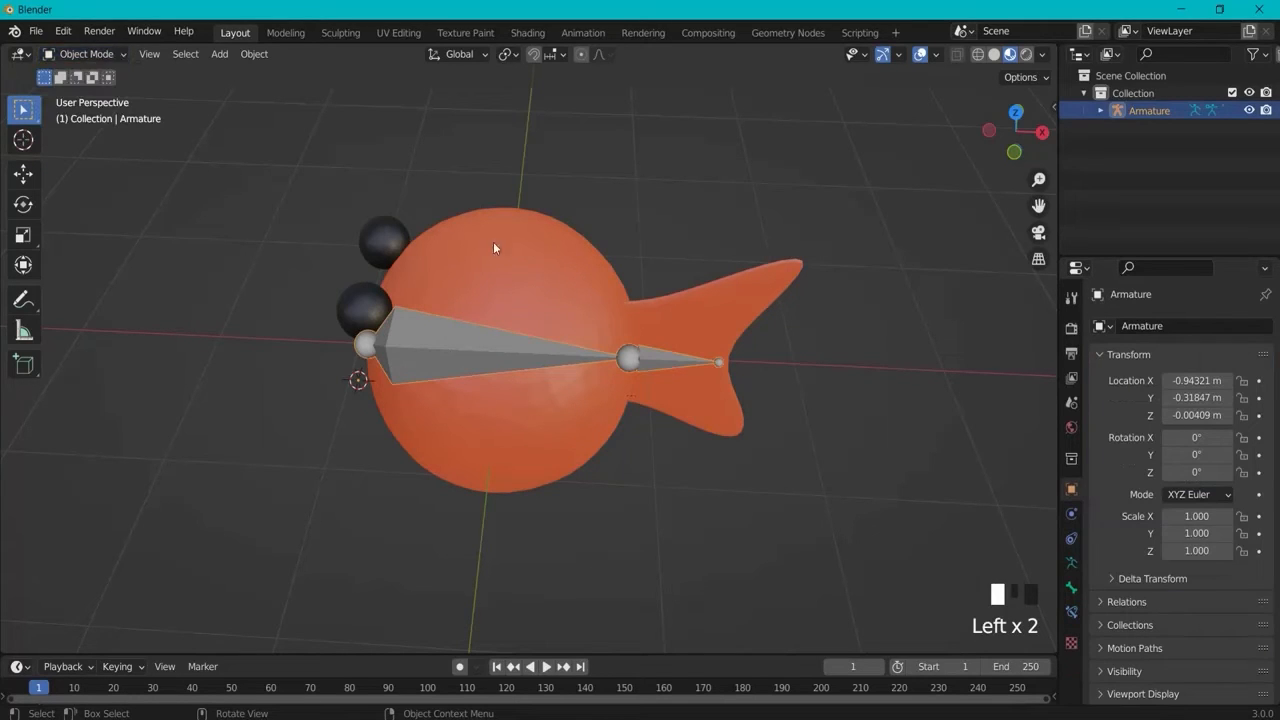
click(100, 55)
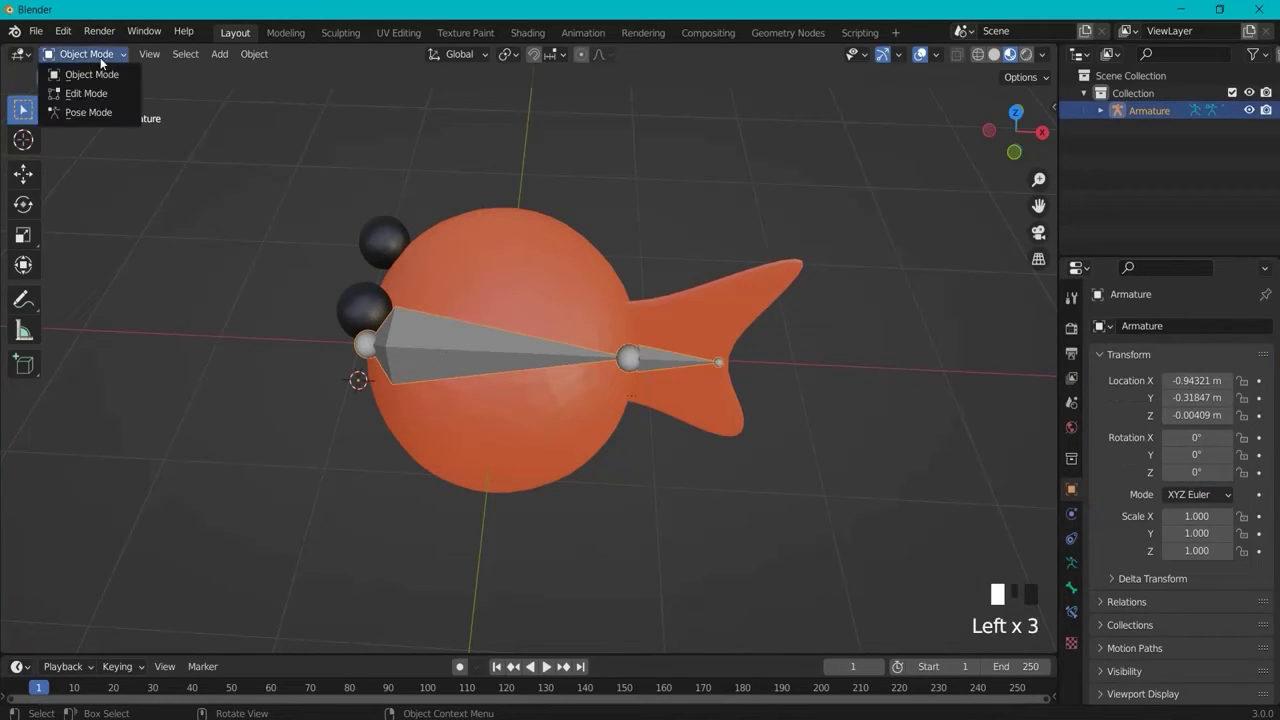
click(101, 112)
drag(391, 652, 416, 538)
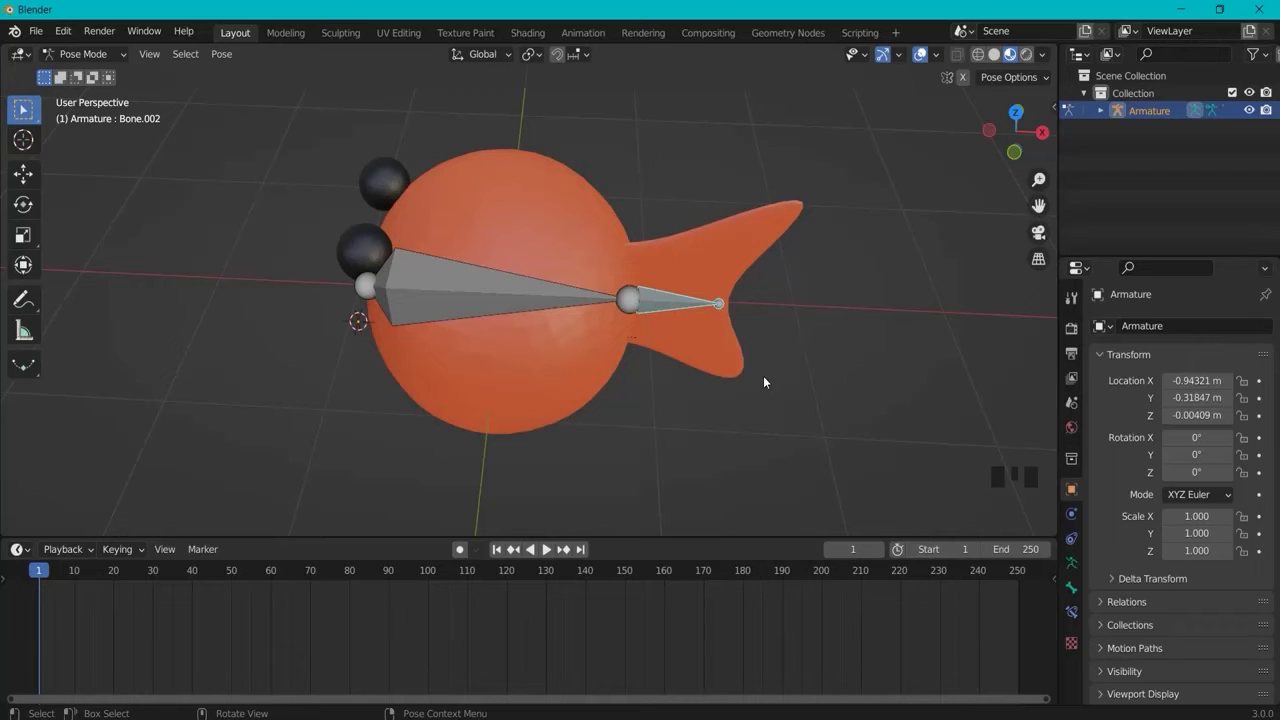
Step: In top view, select all bones and insert Location, Rotation & Scale keyframes at frame 1
key(KP_7)
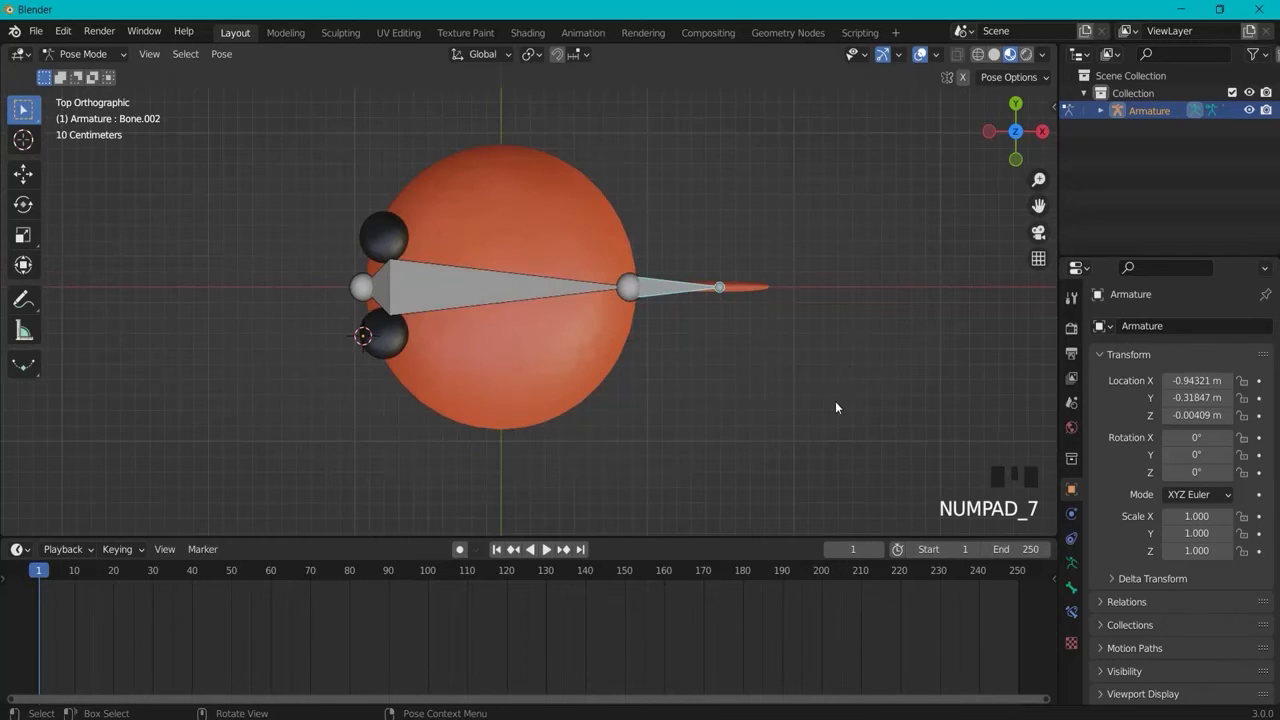
scroll(705, 389, down, 3)
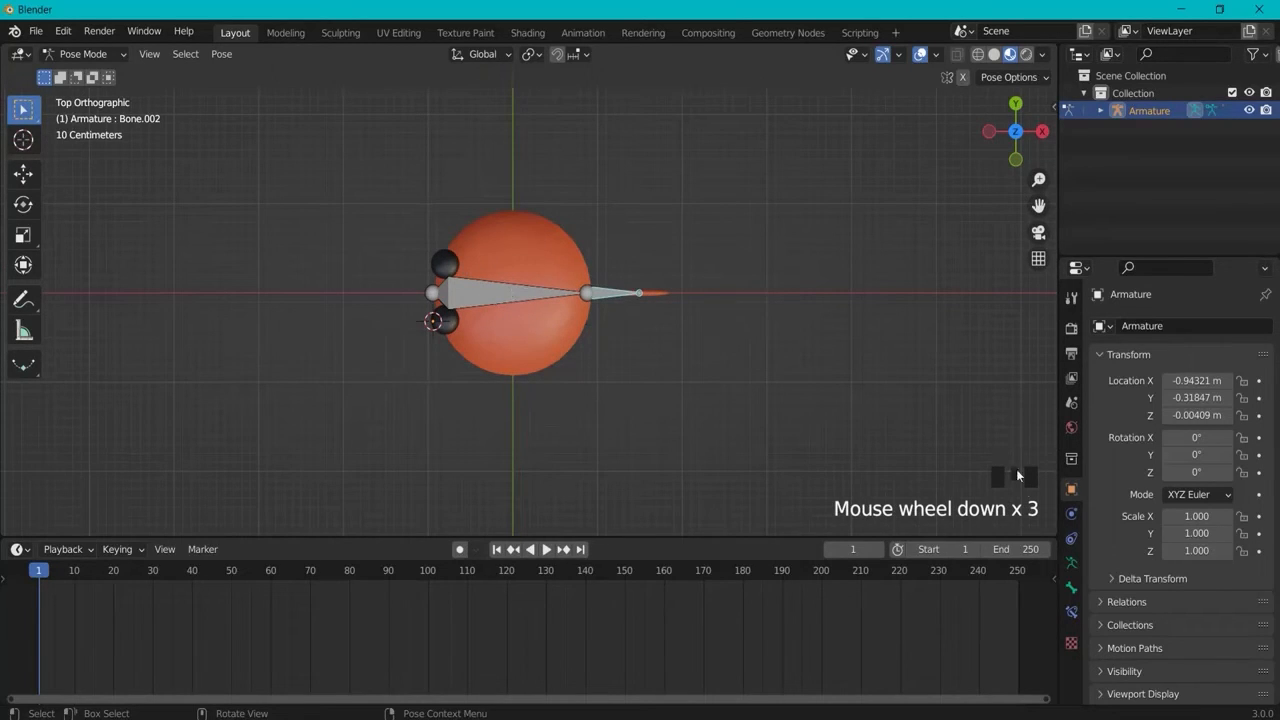
shift+middle_drag(734, 361, 786, 366)
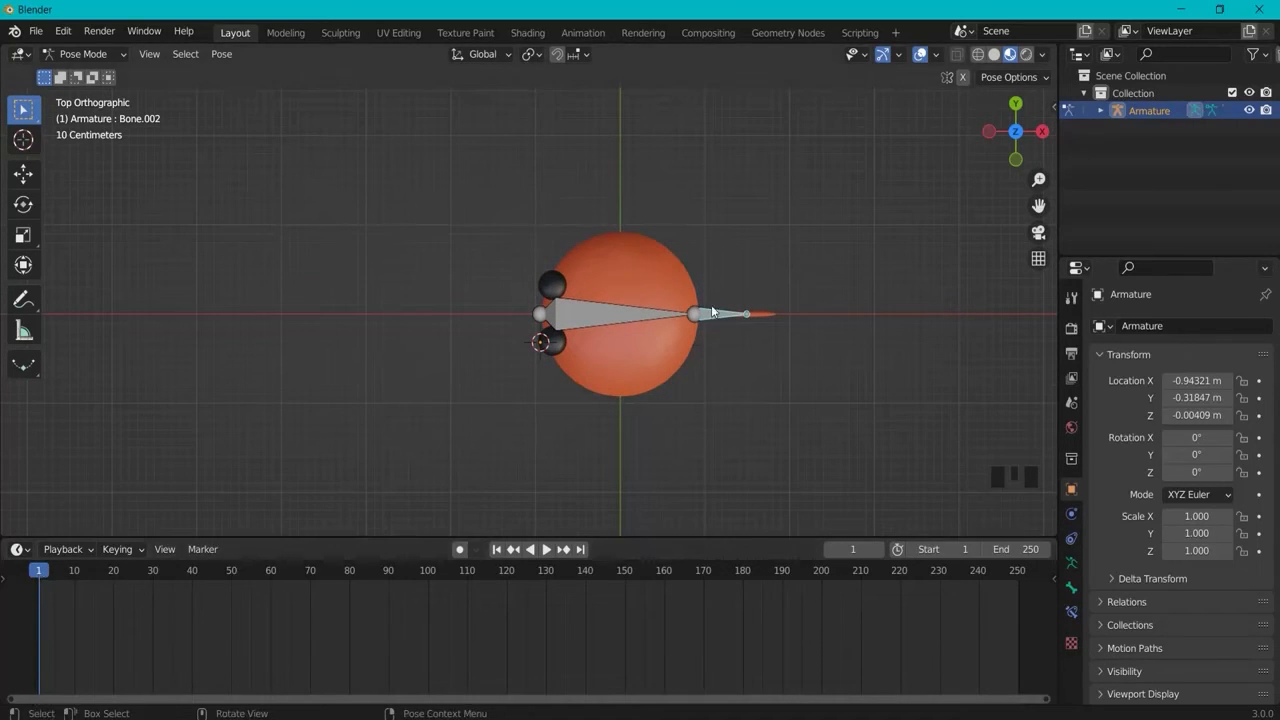
click(573, 320)
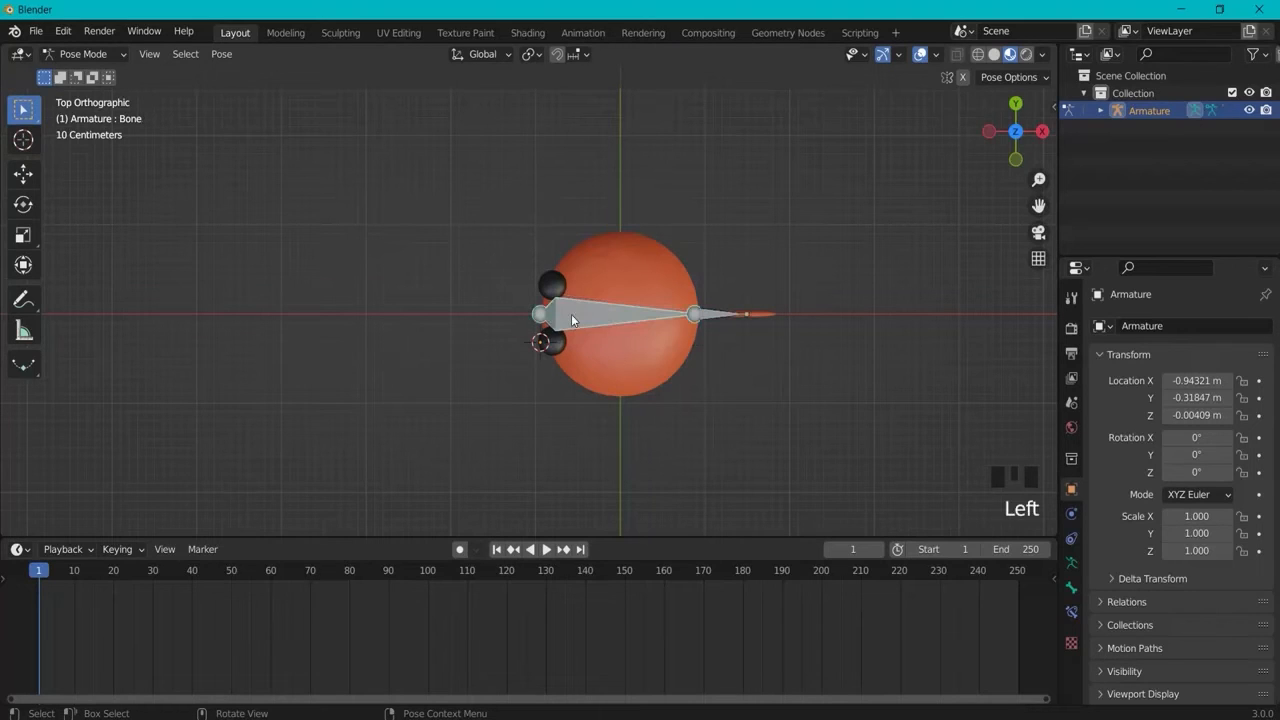
key(a)
key(i)
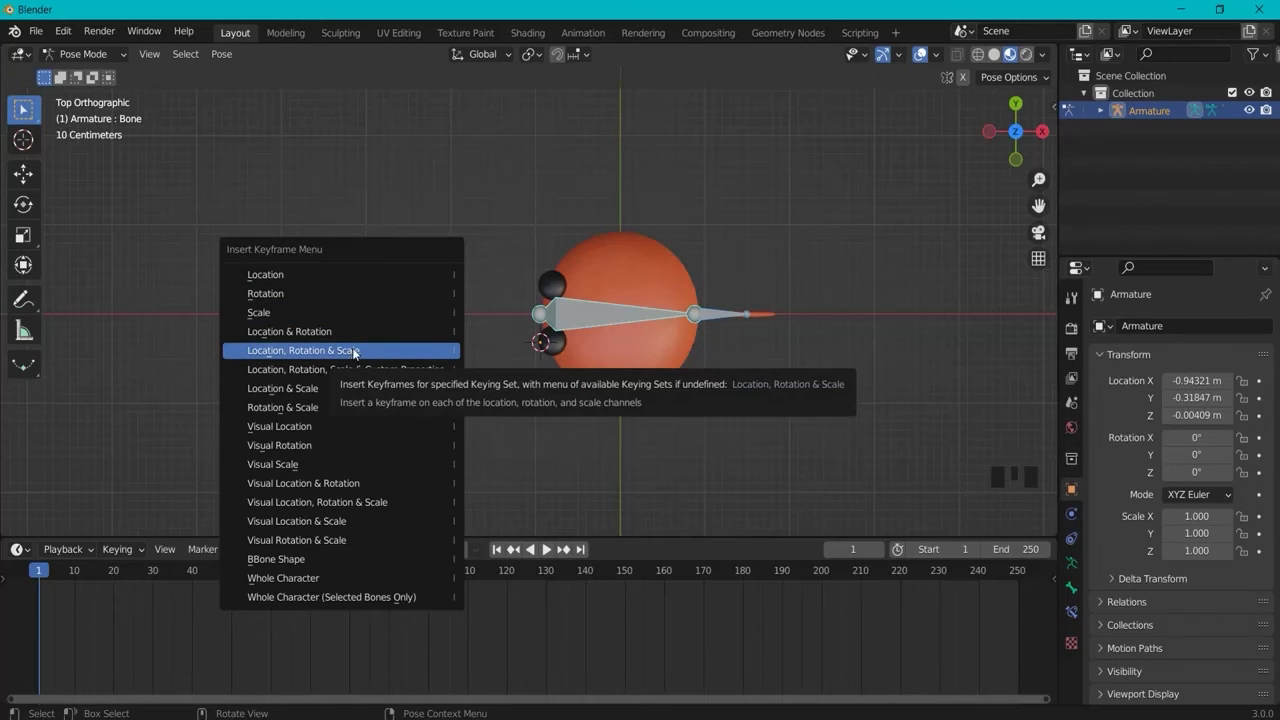
click(309, 352)
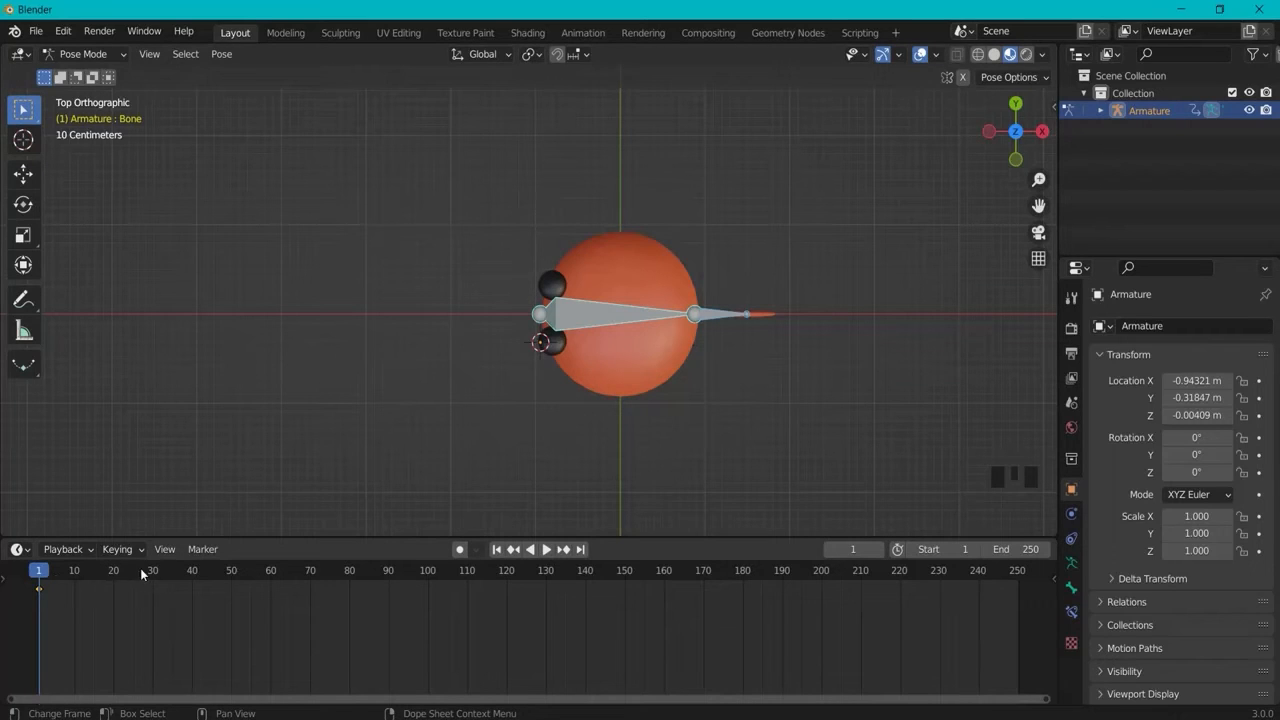
Step: Insert Location, Rotation & Scale keyframes for all bones at frame 100 with the same rest pose
click(427, 571)
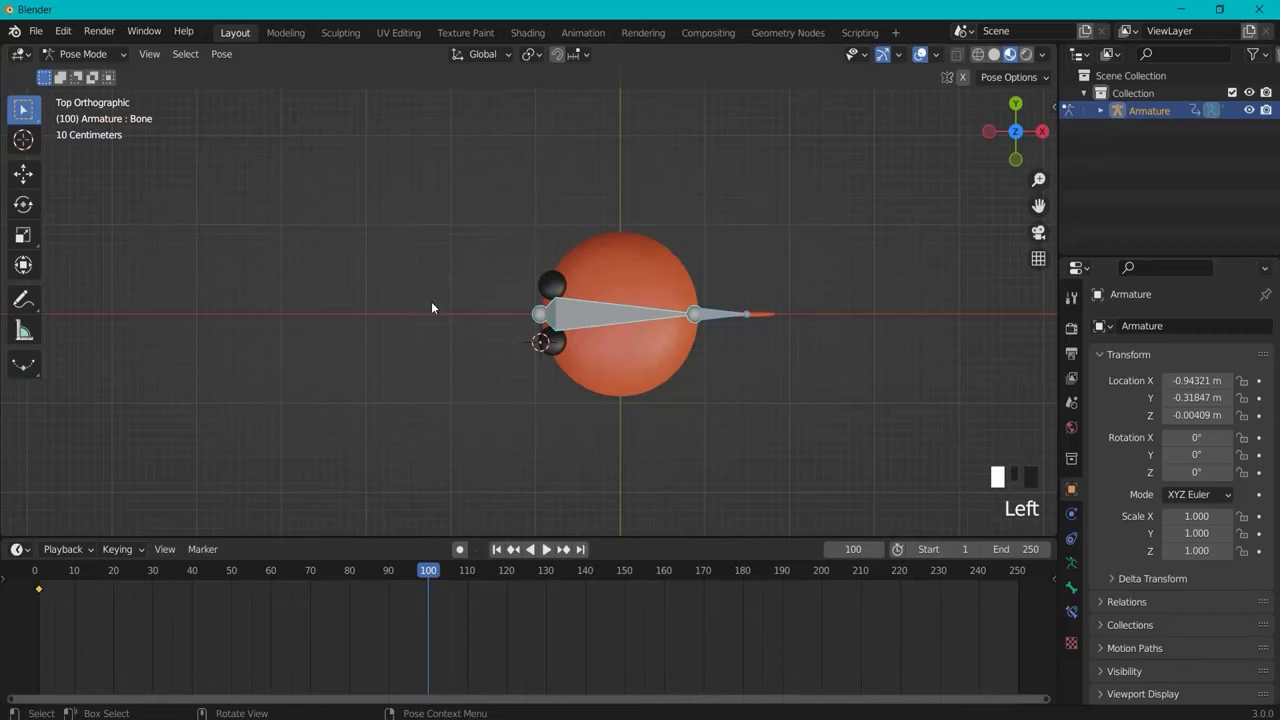
key(i)
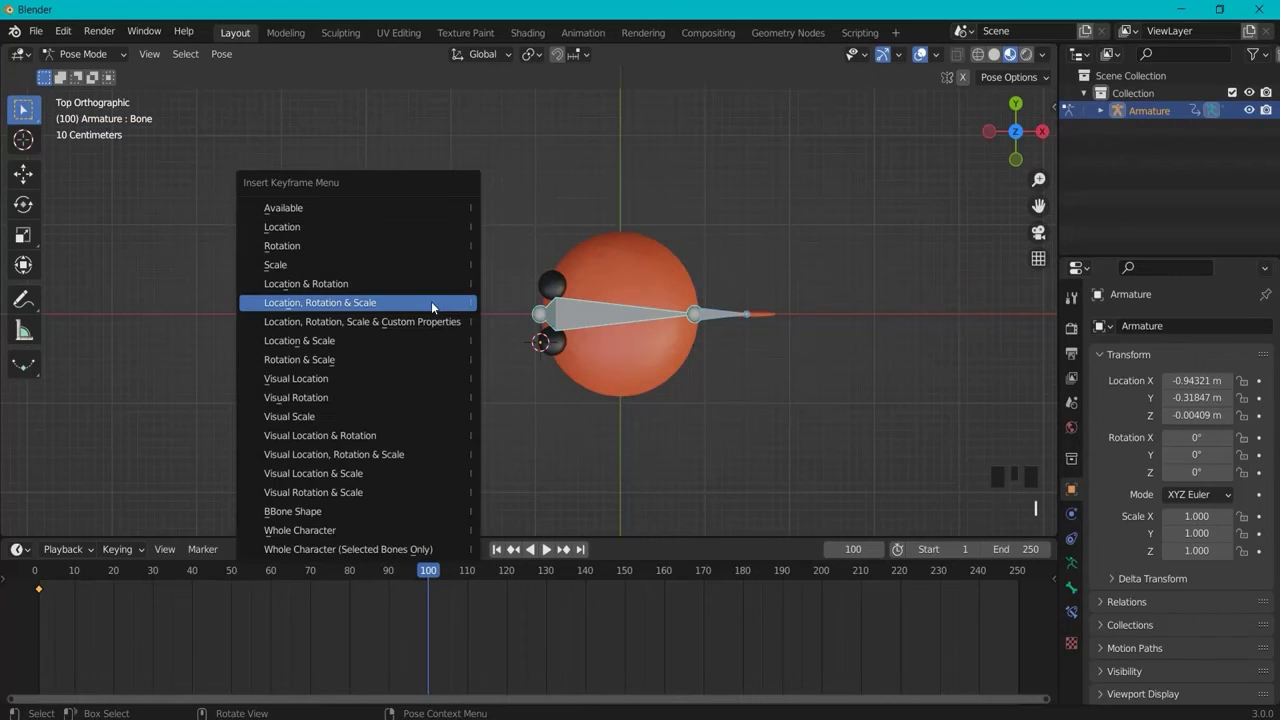
click(322, 307)
Step: At frame 20, rotate the tail bone about 34° and insert a Location, Rotation & Scale keyframe
click(38, 572)
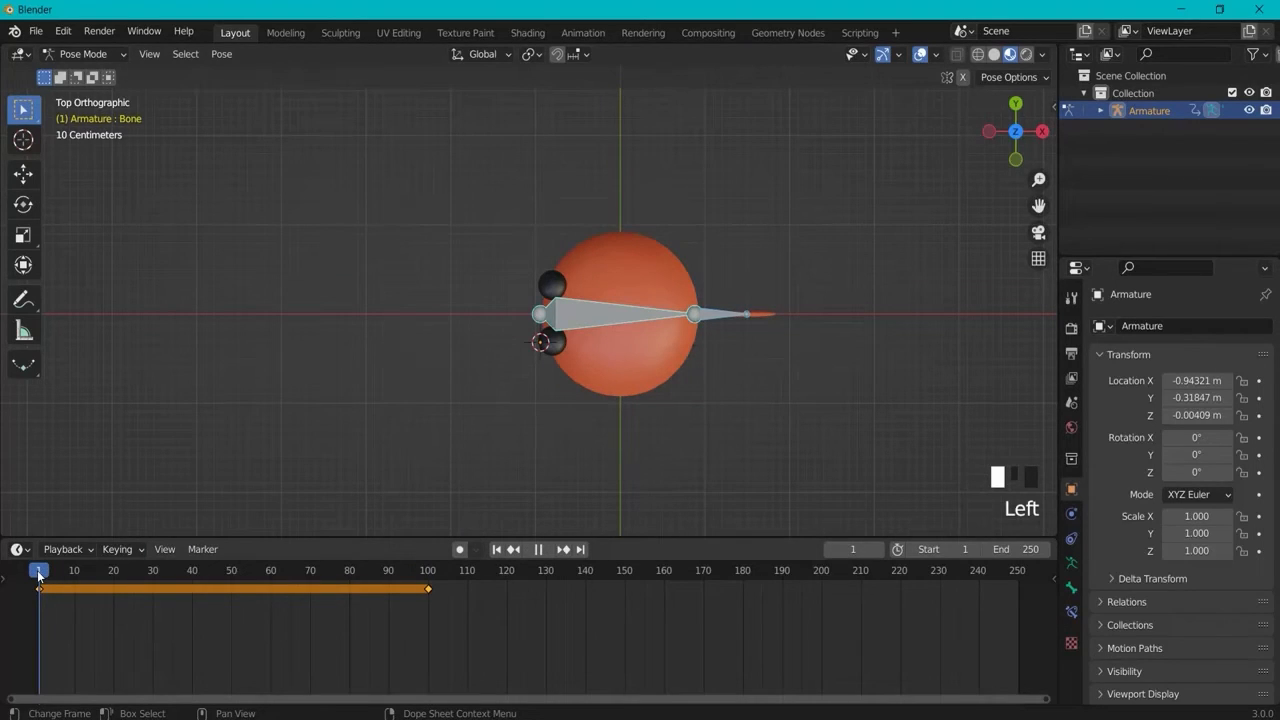
drag(38, 574, 113, 573)
click(717, 312)
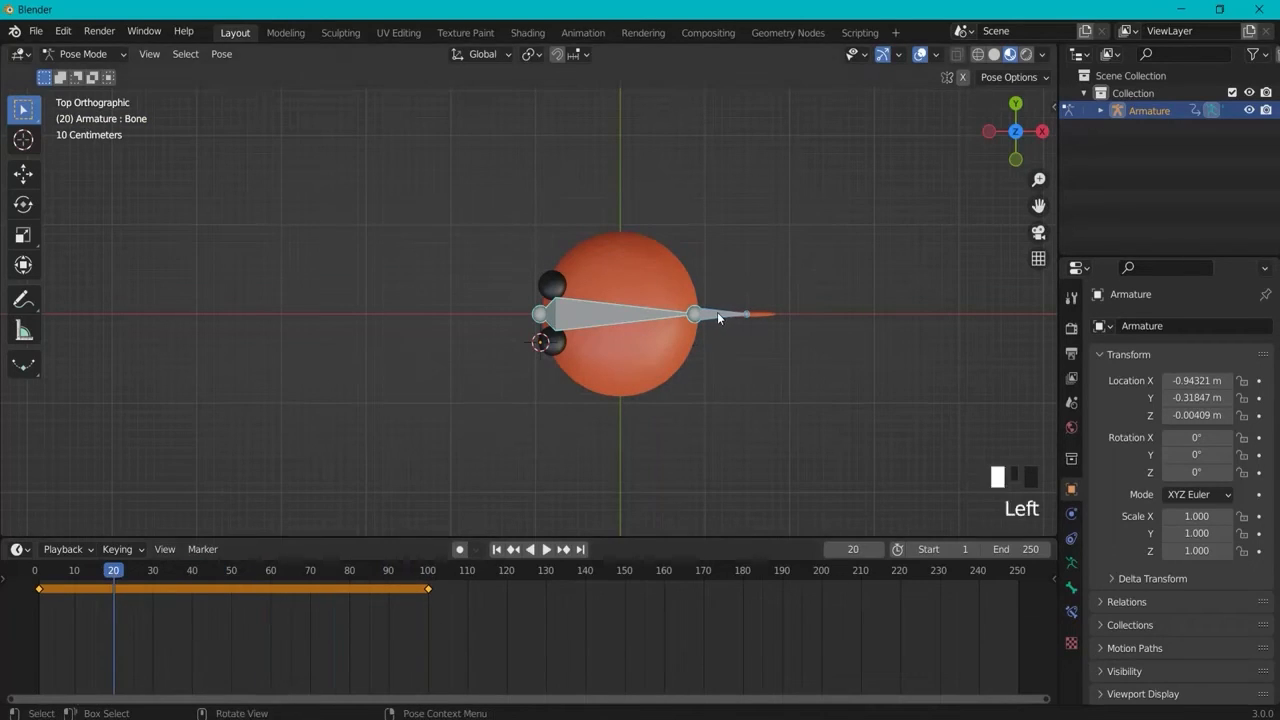
key(r)
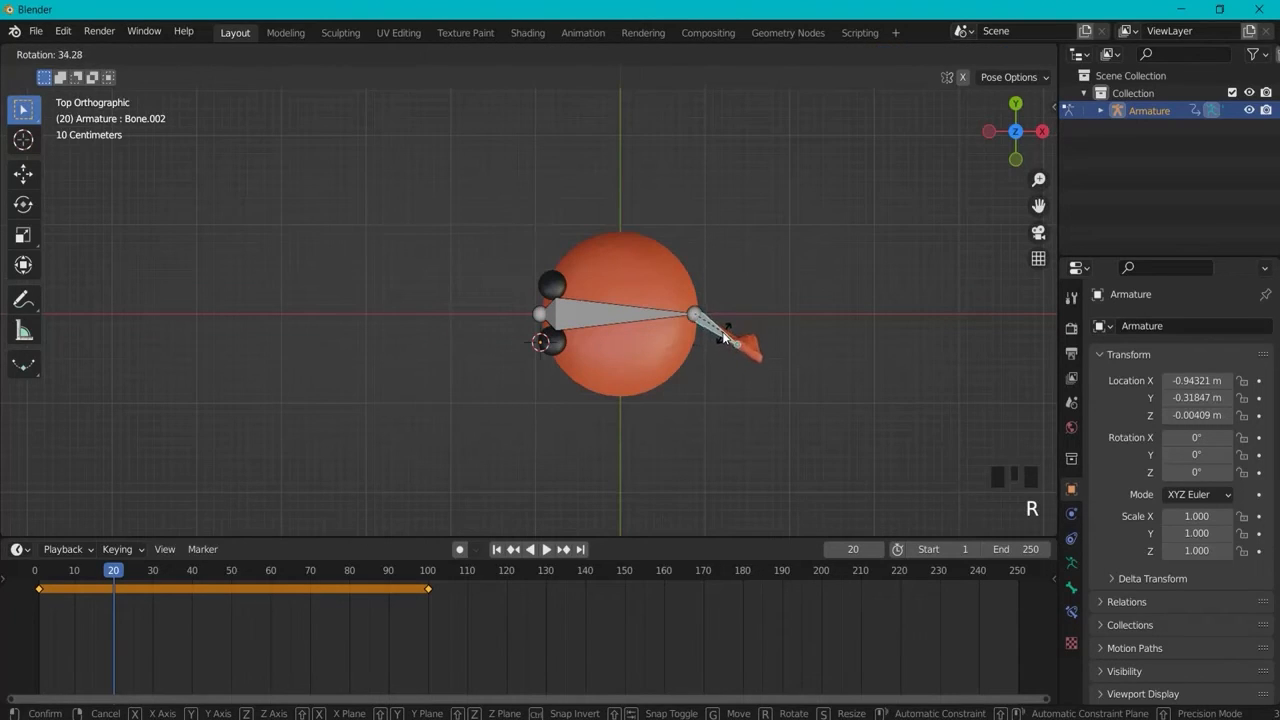
click(727, 338)
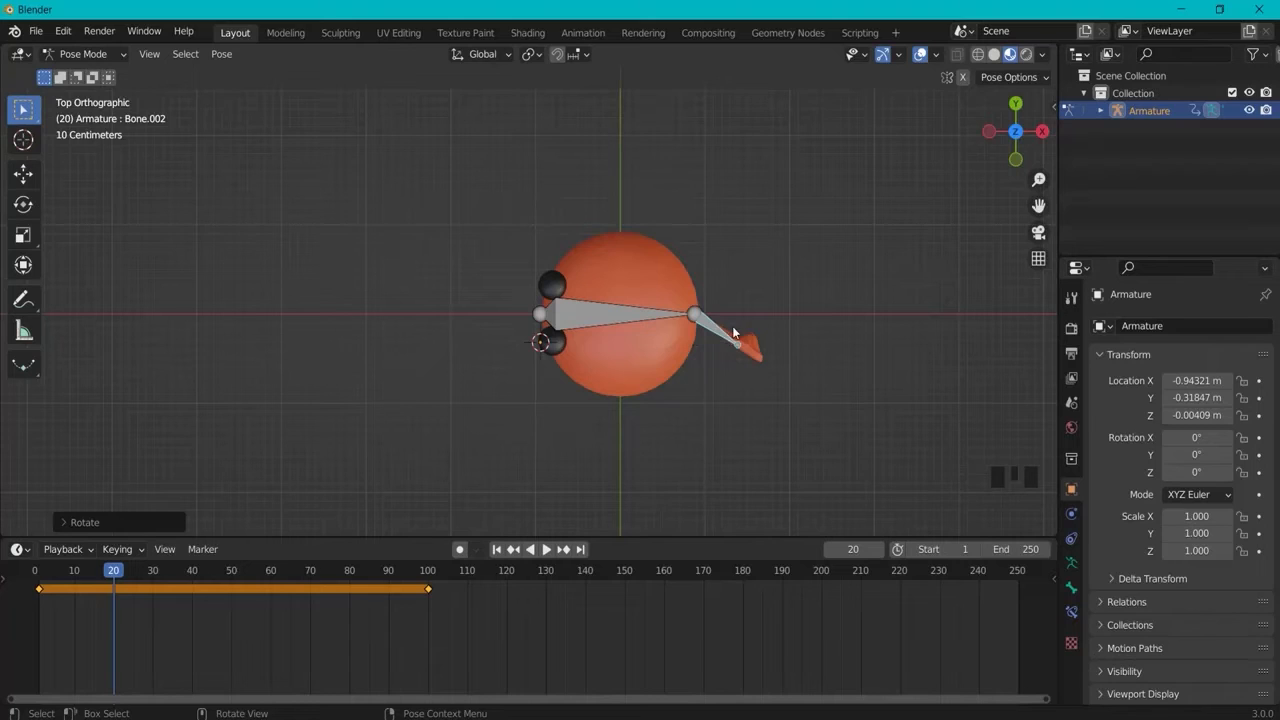
key(i)
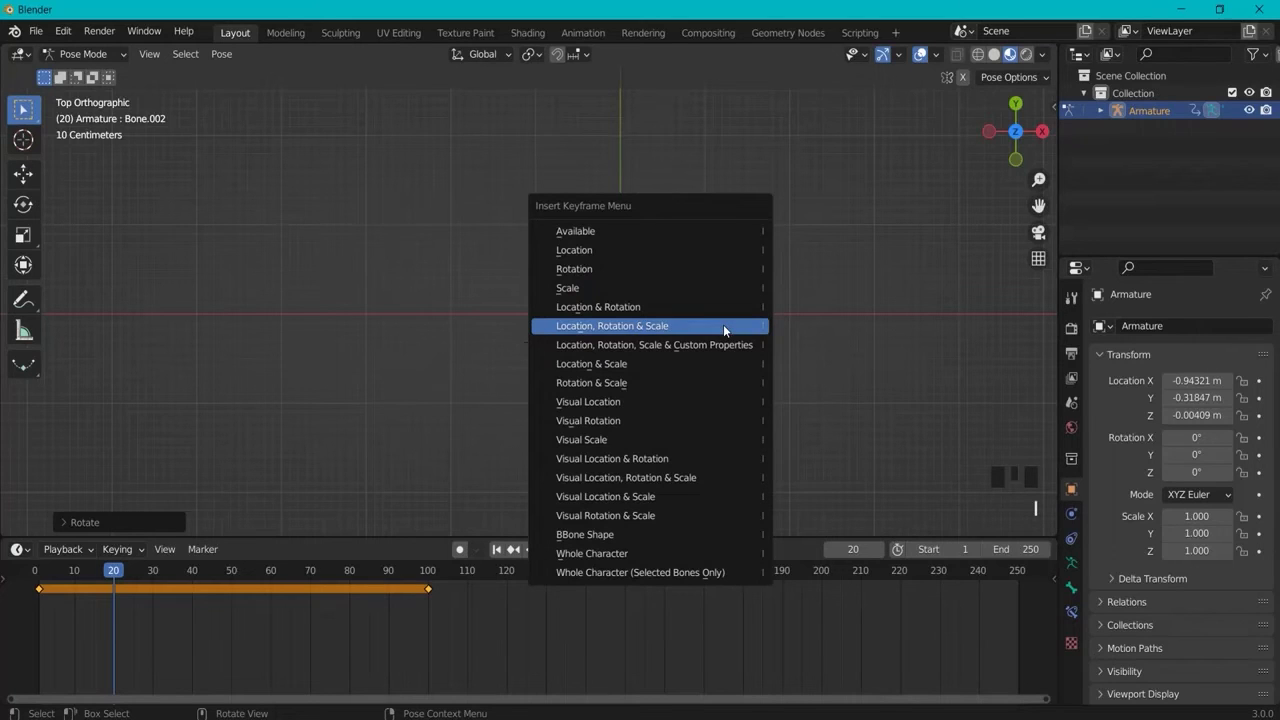
click(613, 328)
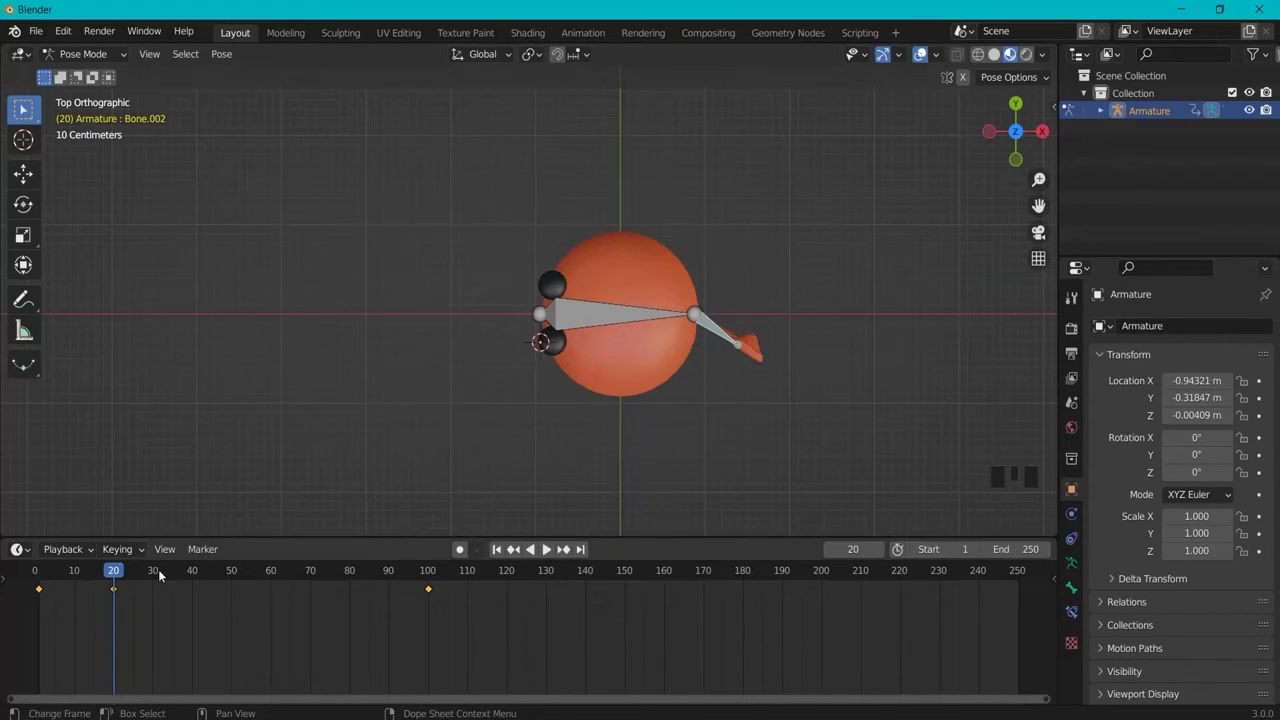
Step: At frame 50, rotate the tail bone about -71° to the opposite side and insert a Location, Rotation & Scale keyframe
click(230, 571)
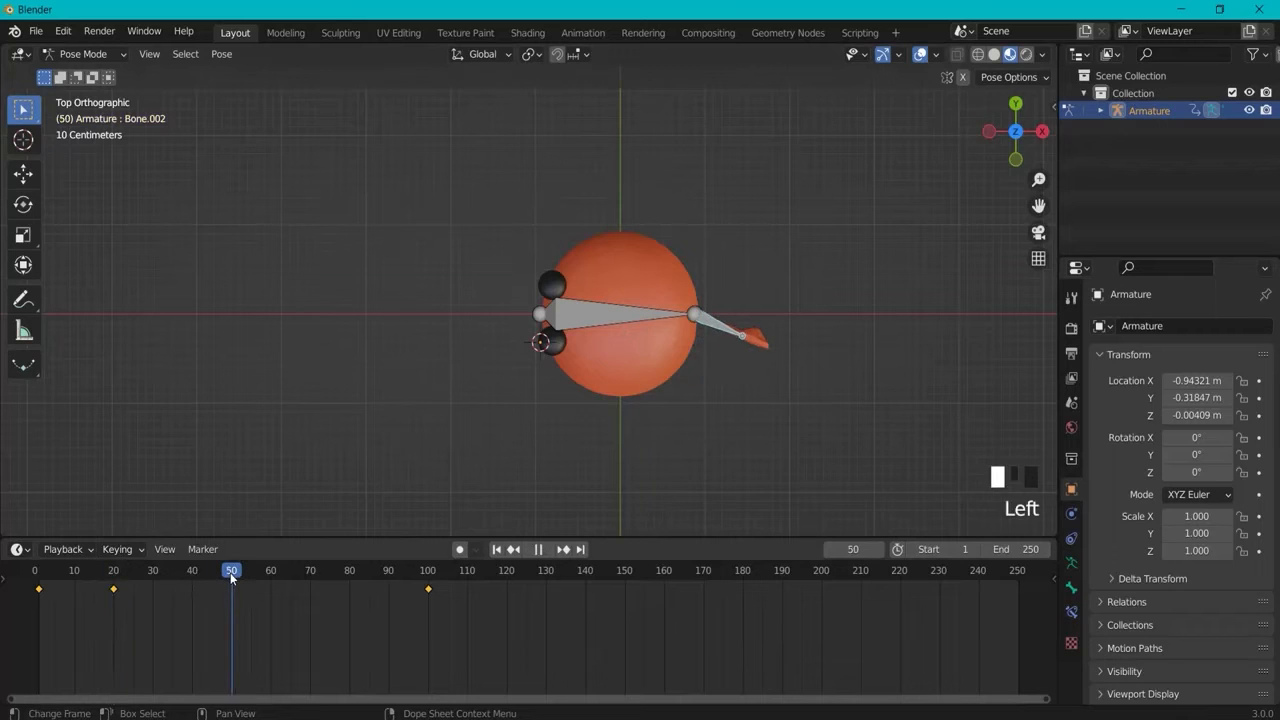
key(r)
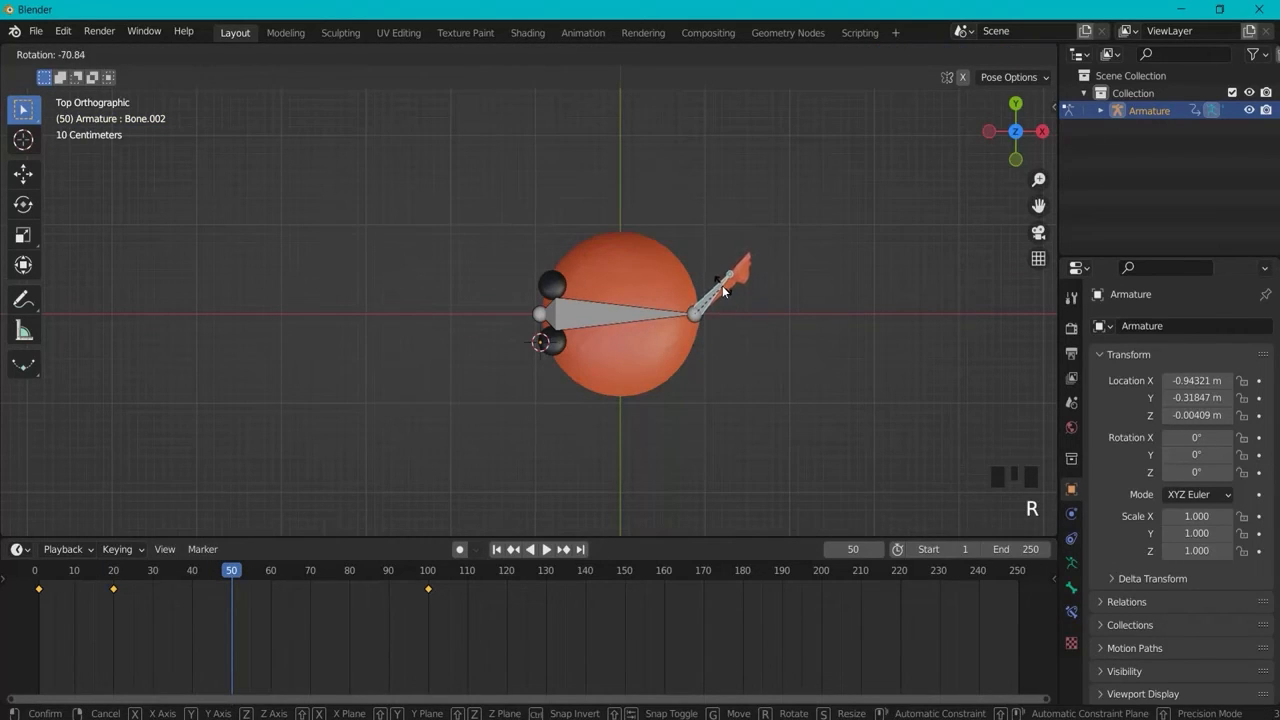
click(724, 290)
key(i)
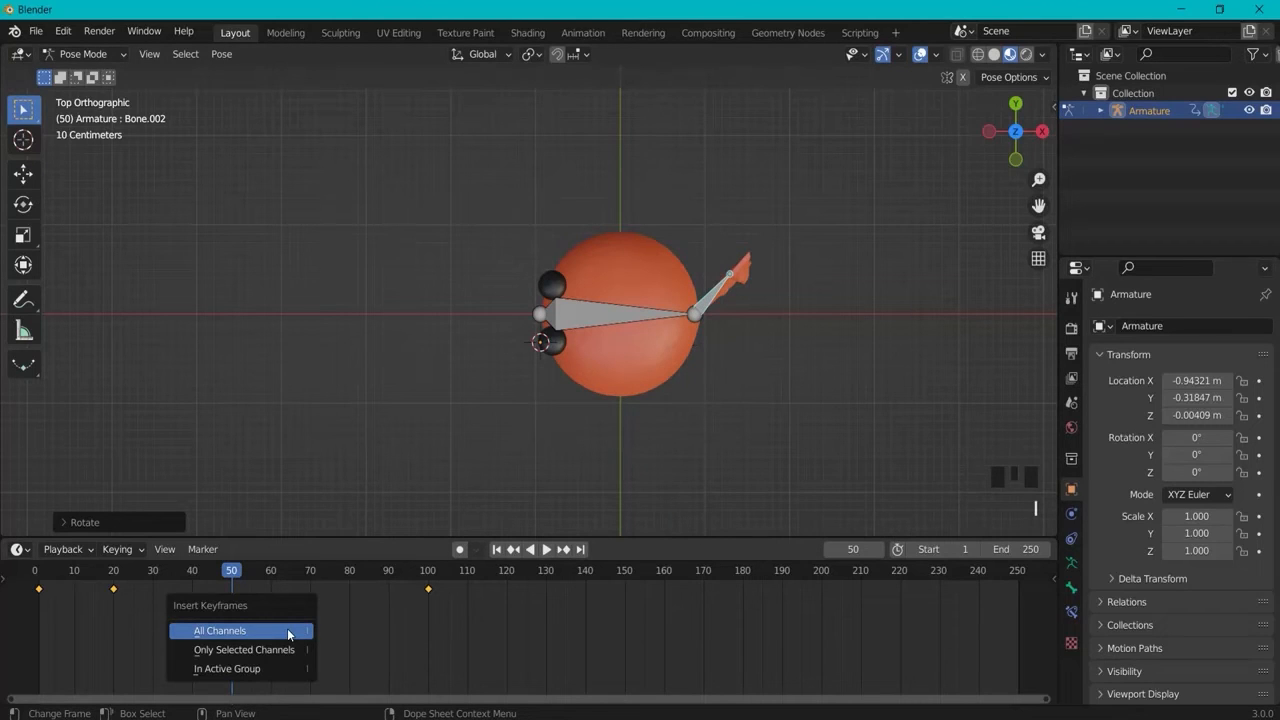
key(i)
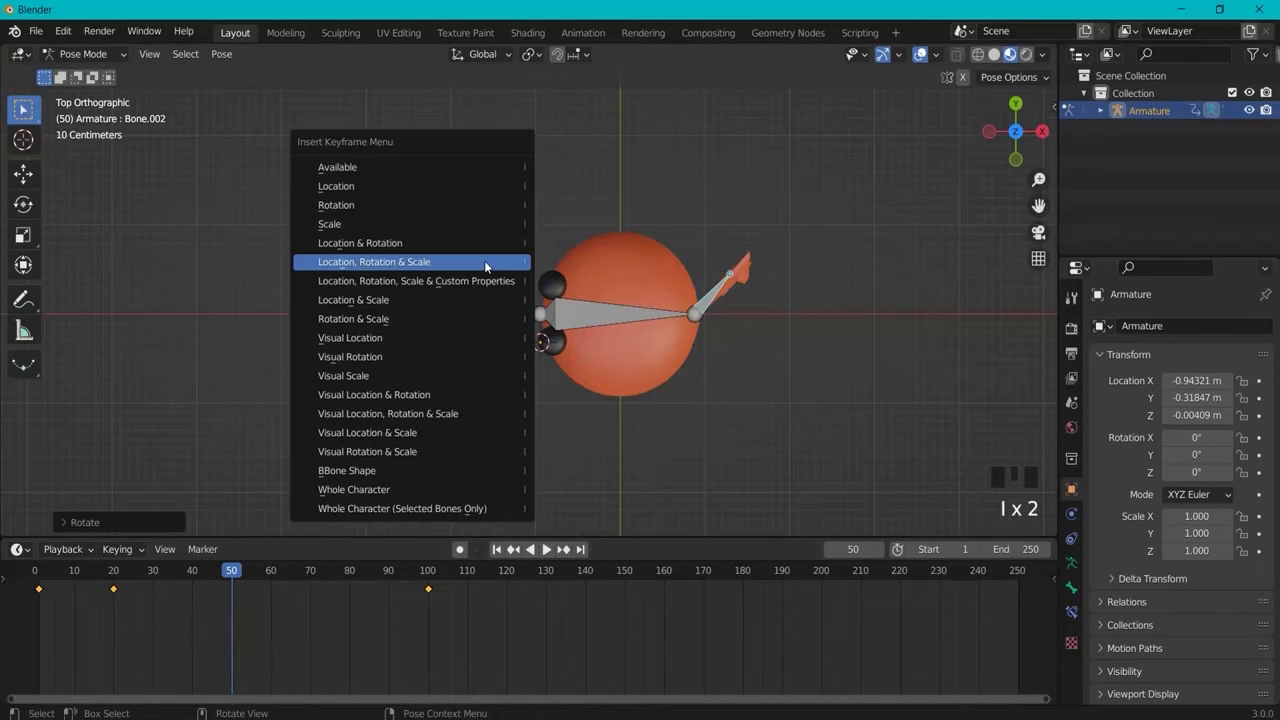
click(376, 262)
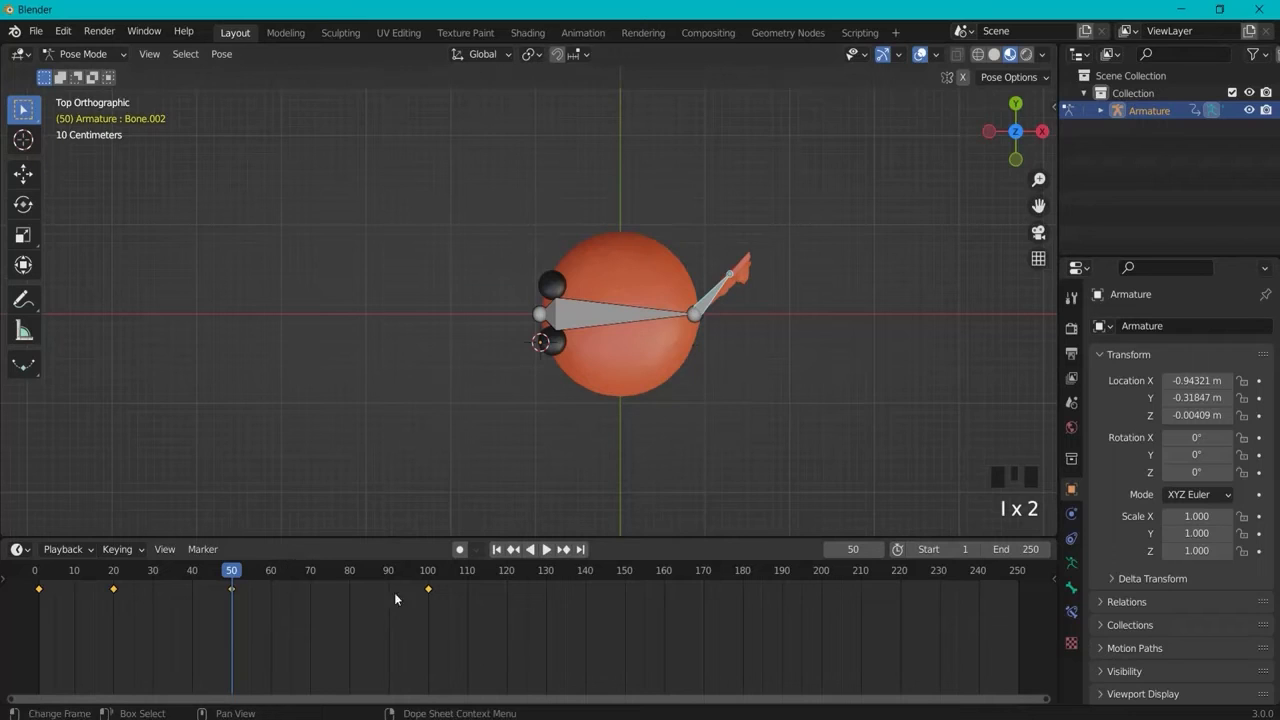
Step: Shift the tail bone's last keyframe to frame 64, play the animation in perspective and return to frame 1
click(428, 588)
drag(428, 590, 36, 586)
click(224, 572)
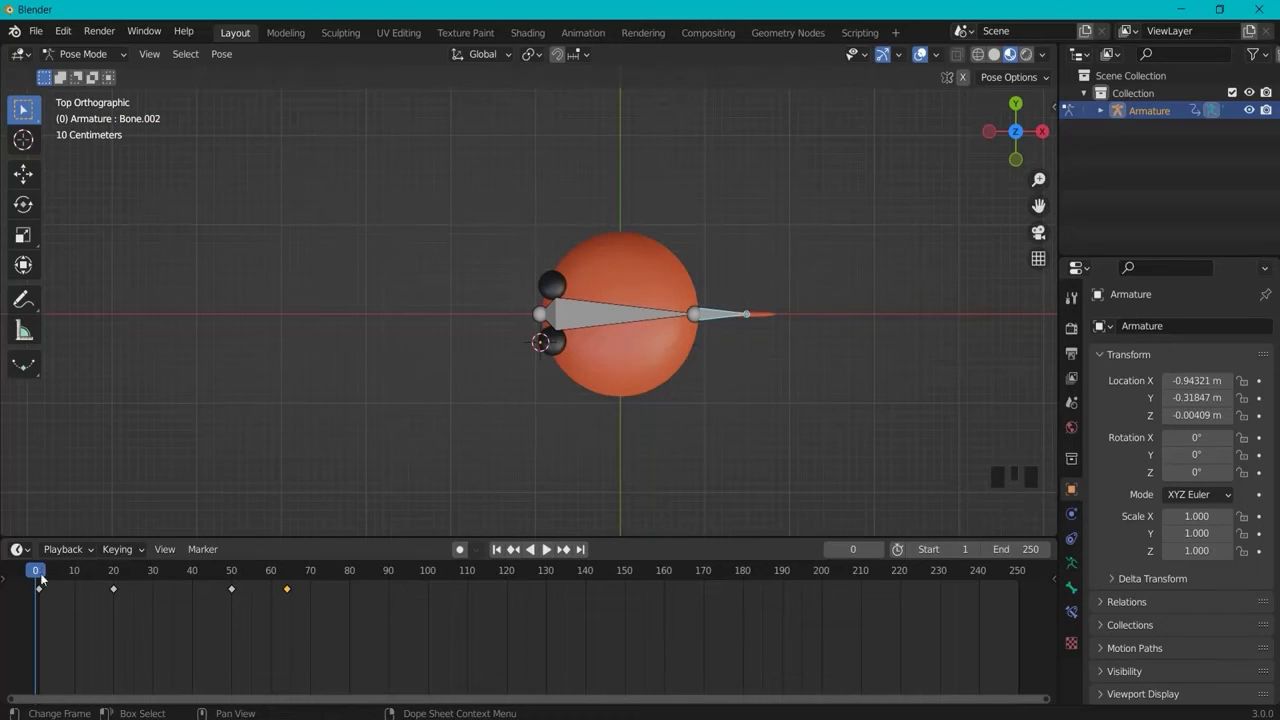
key(space)
middle_drag(616, 434, 748, 286)
key(space)
drag(129, 577, 35, 588)
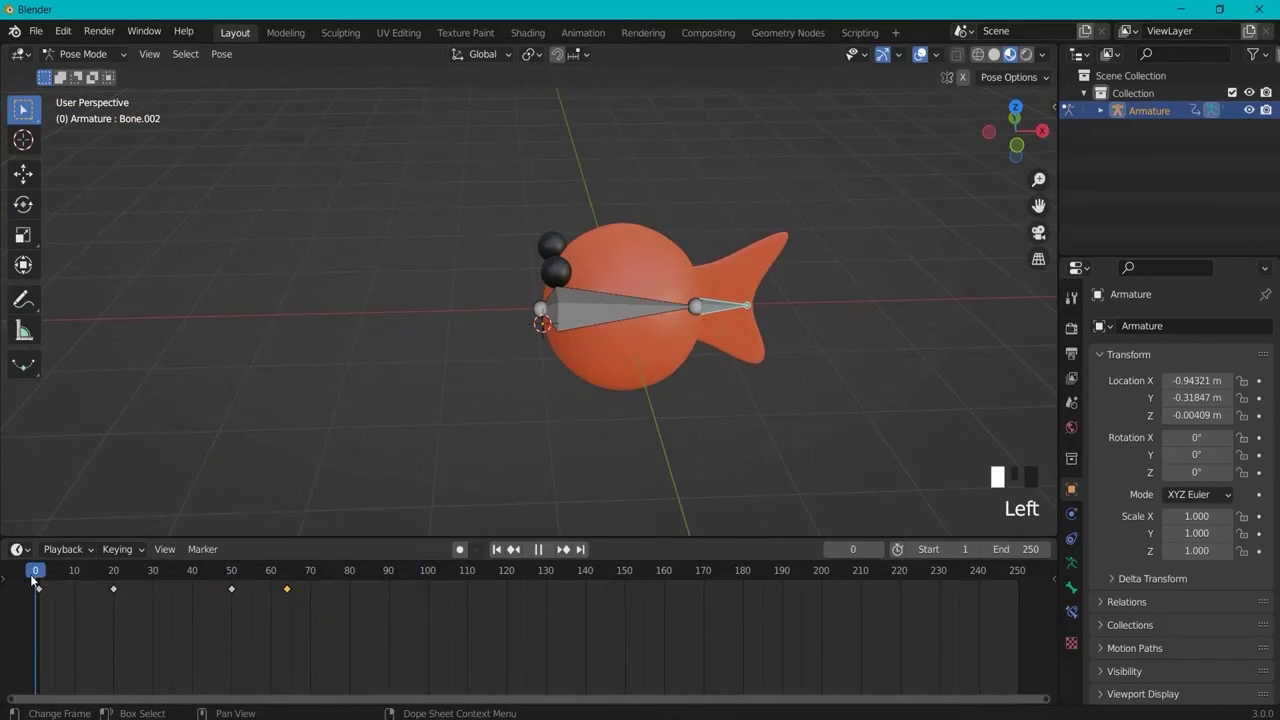
click(39, 578)
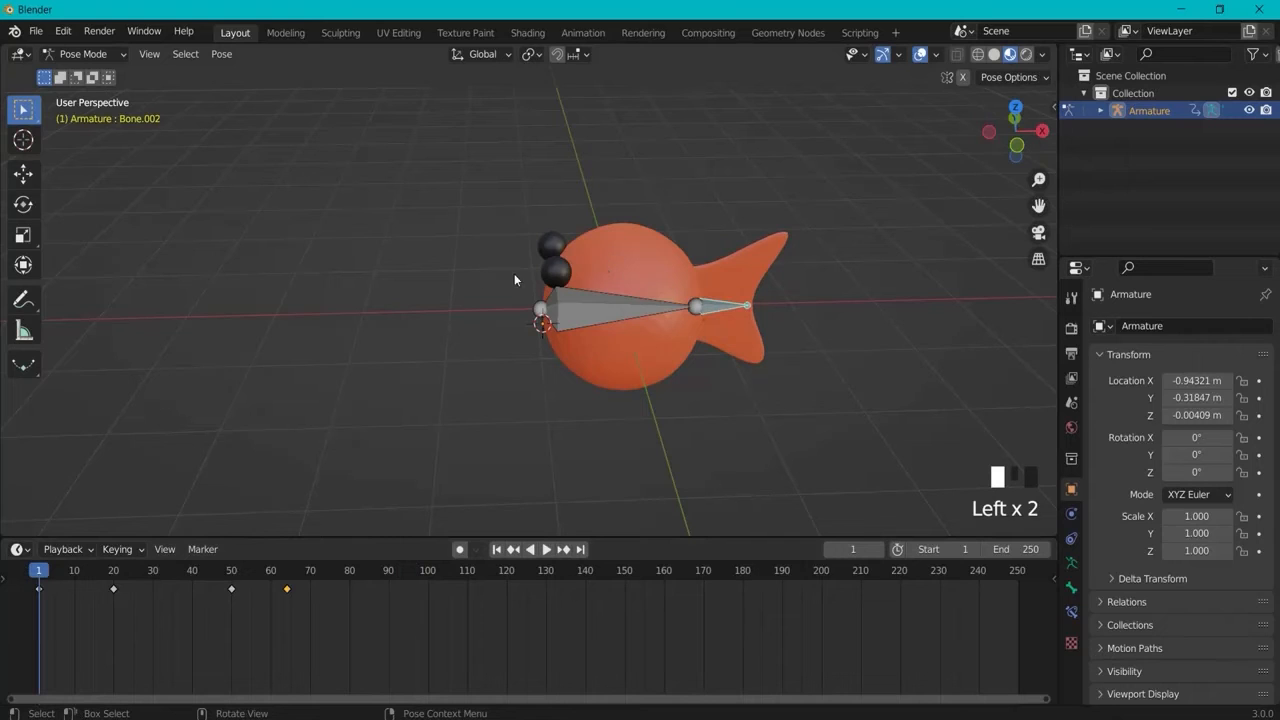
Step: At frame 50, move the body bone forward along -X and toward +Y in top view and insert a Location keyframe
click(596, 313)
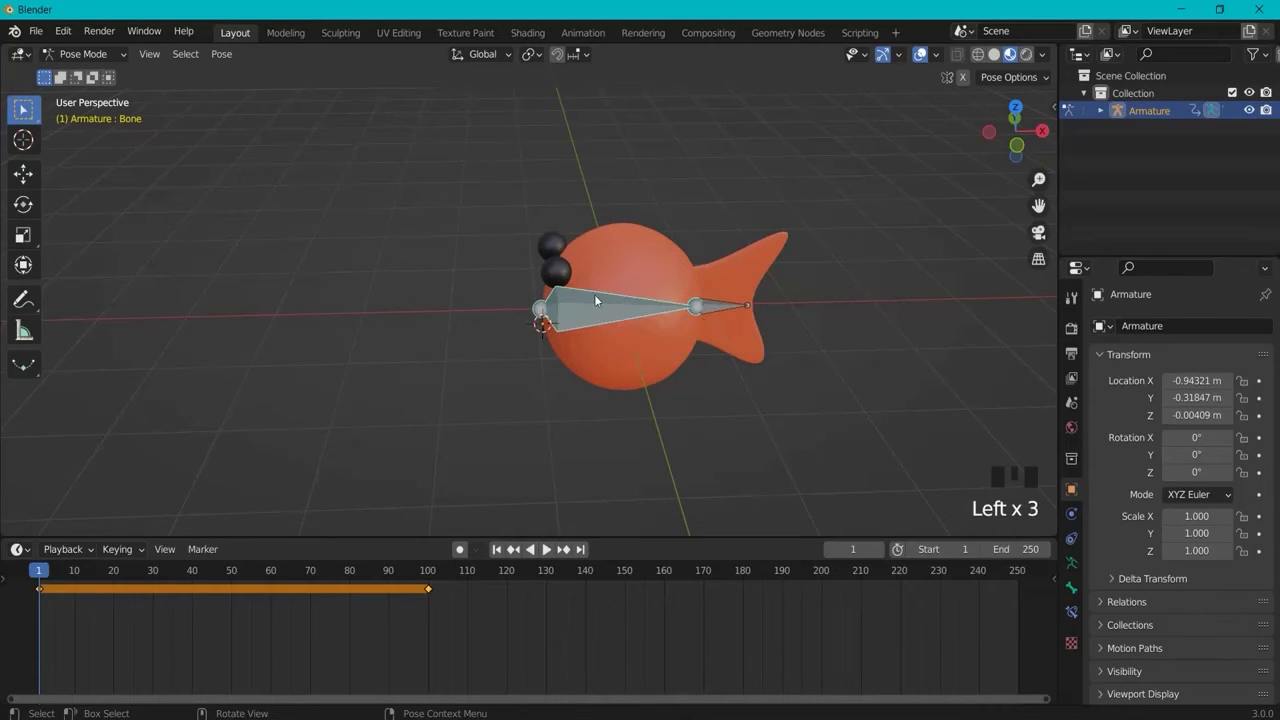
middle_drag(653, 291, 776, 315)
key(KP_7)
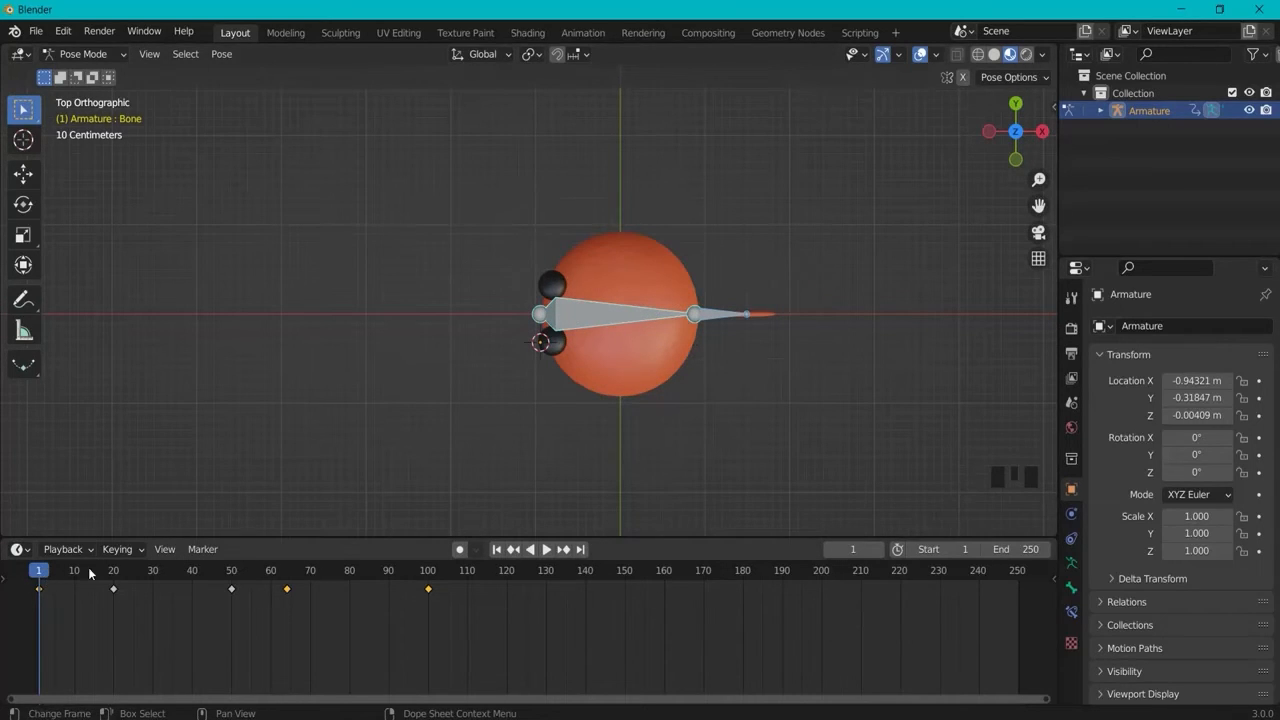
drag(218, 579, 231, 579)
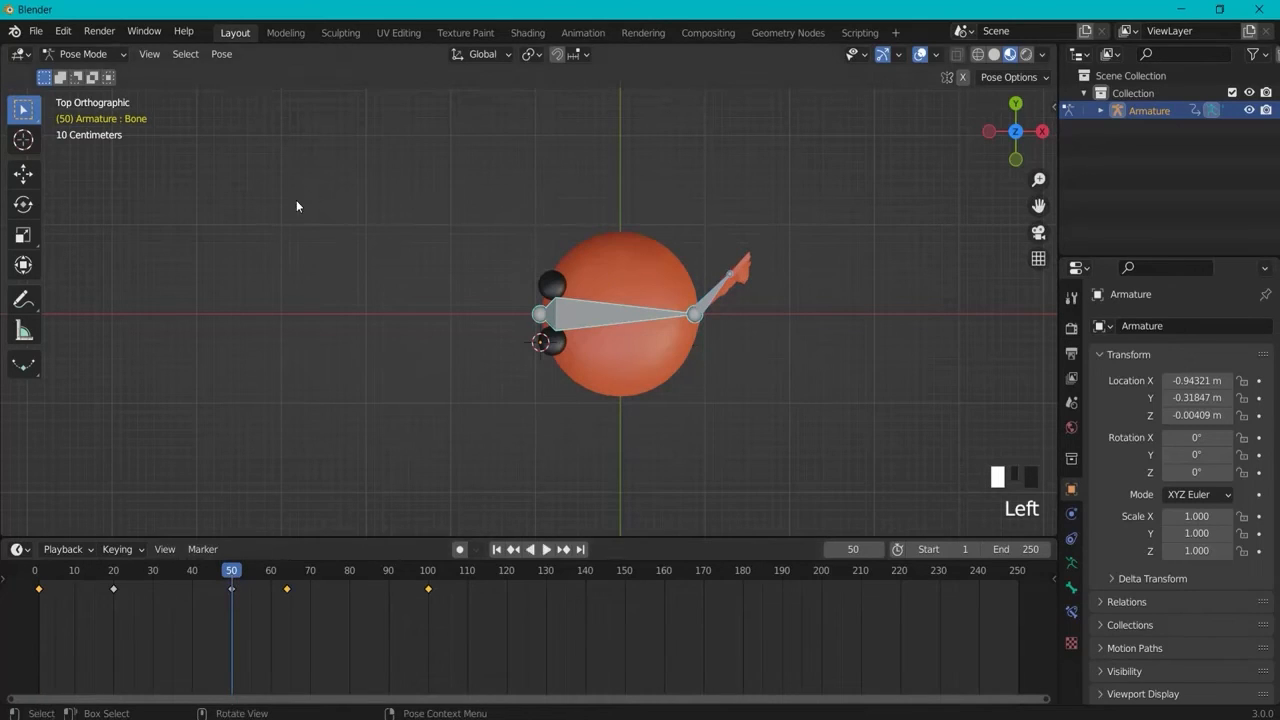
key(g)
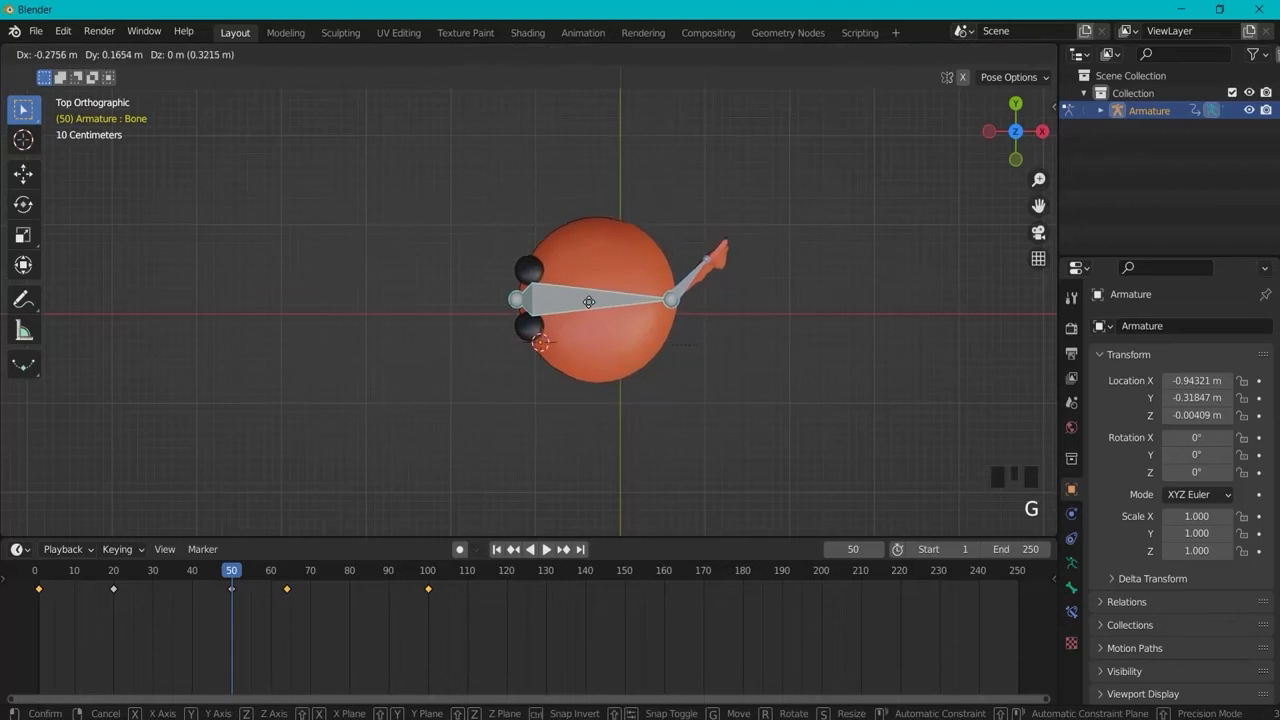
click(382, 234)
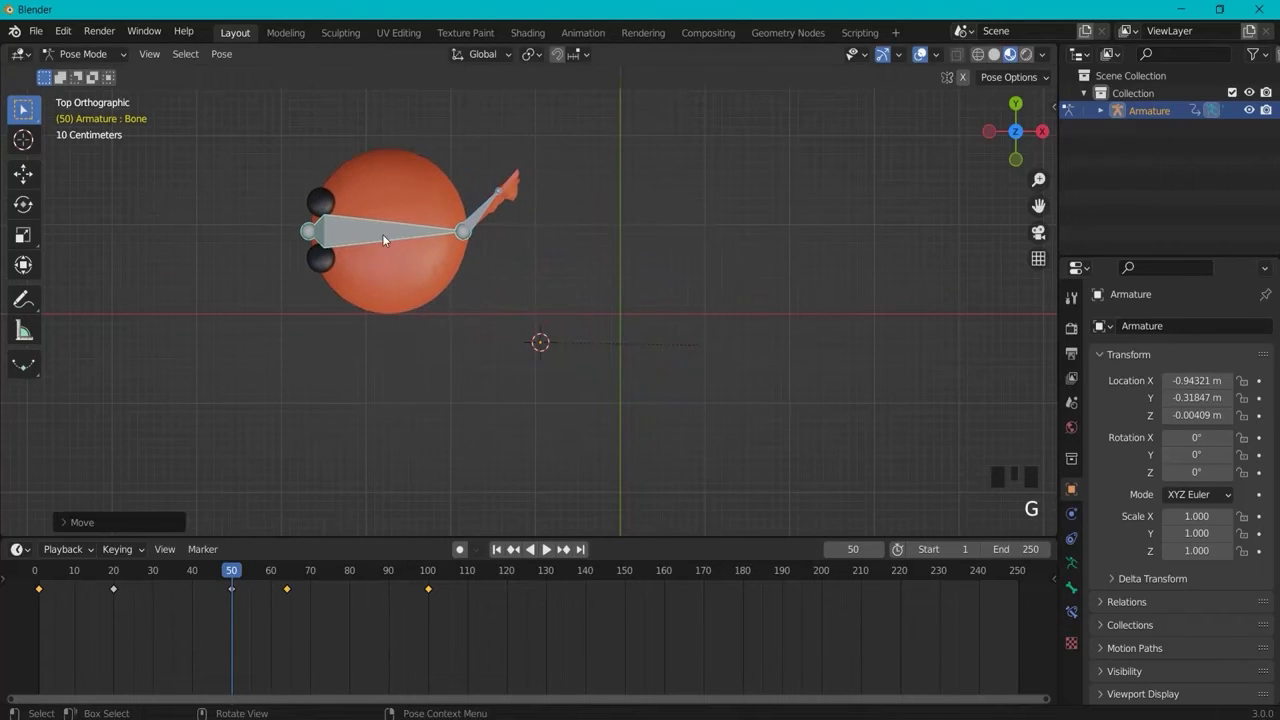
key(i)
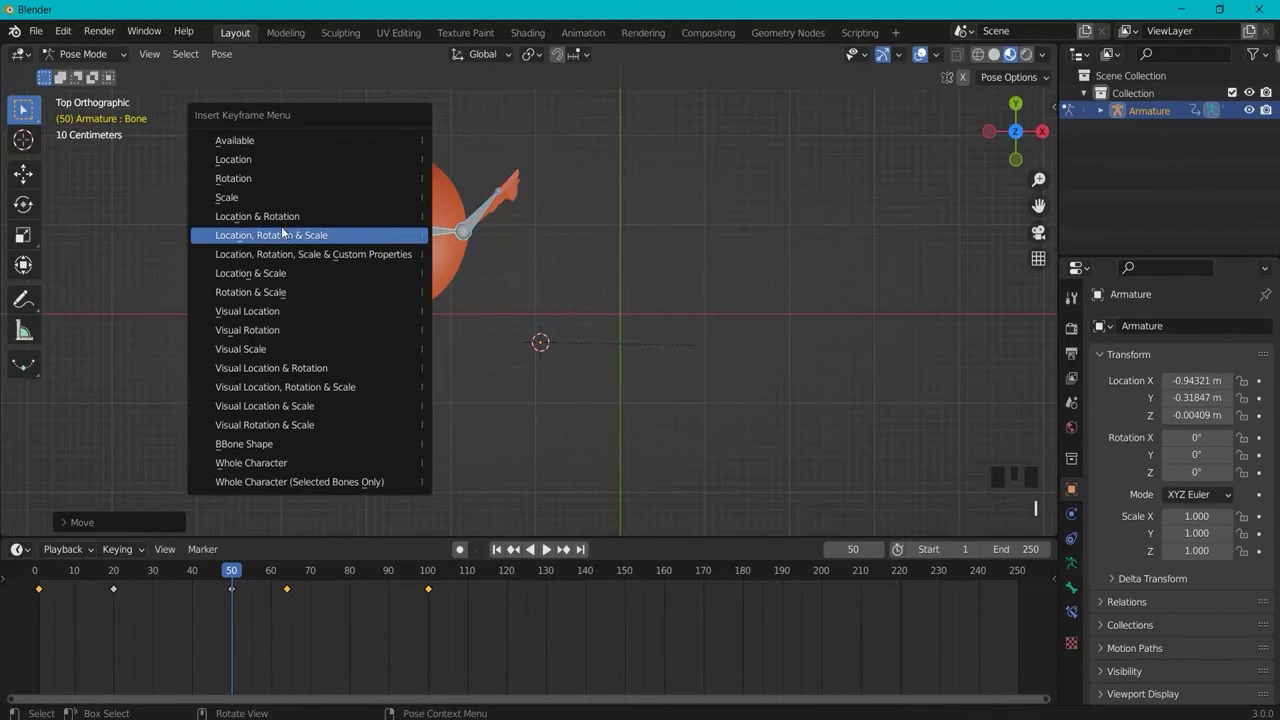
click(235, 161)
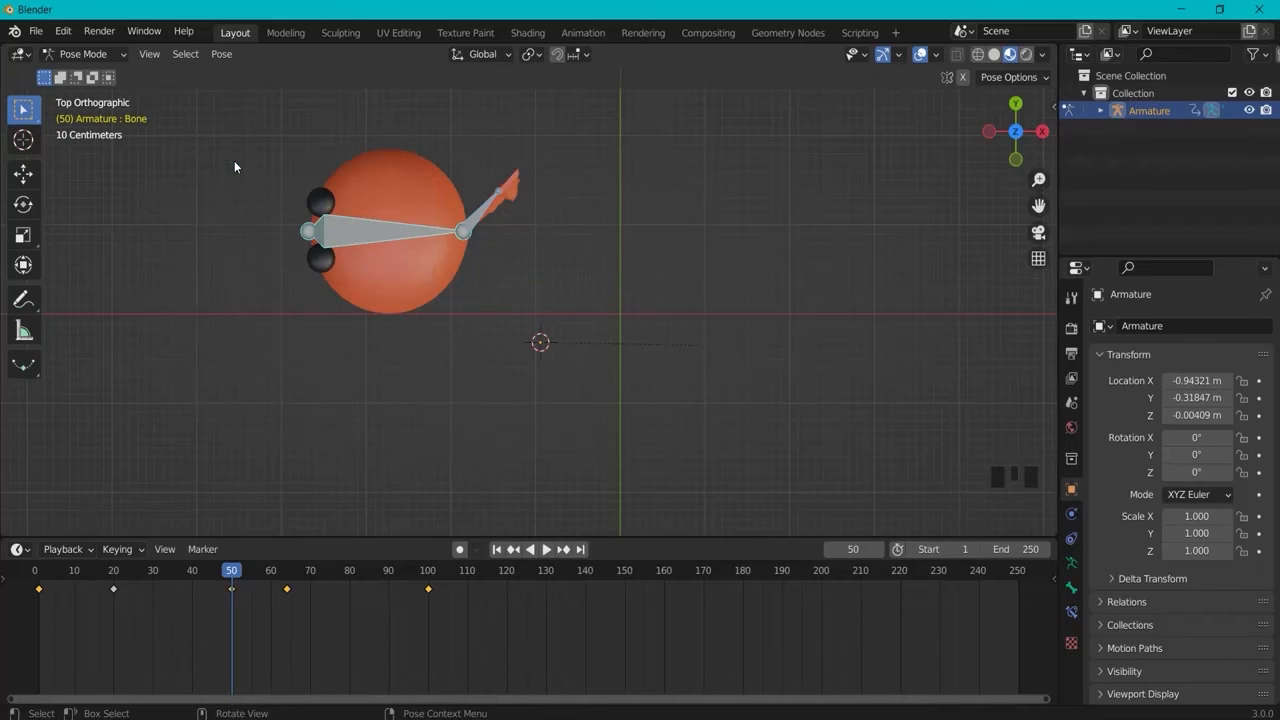
Step: At frame 64, move the body bone about -0.9 m in X and -1.4 m in Y and insert a Location keyframe
click(287, 577)
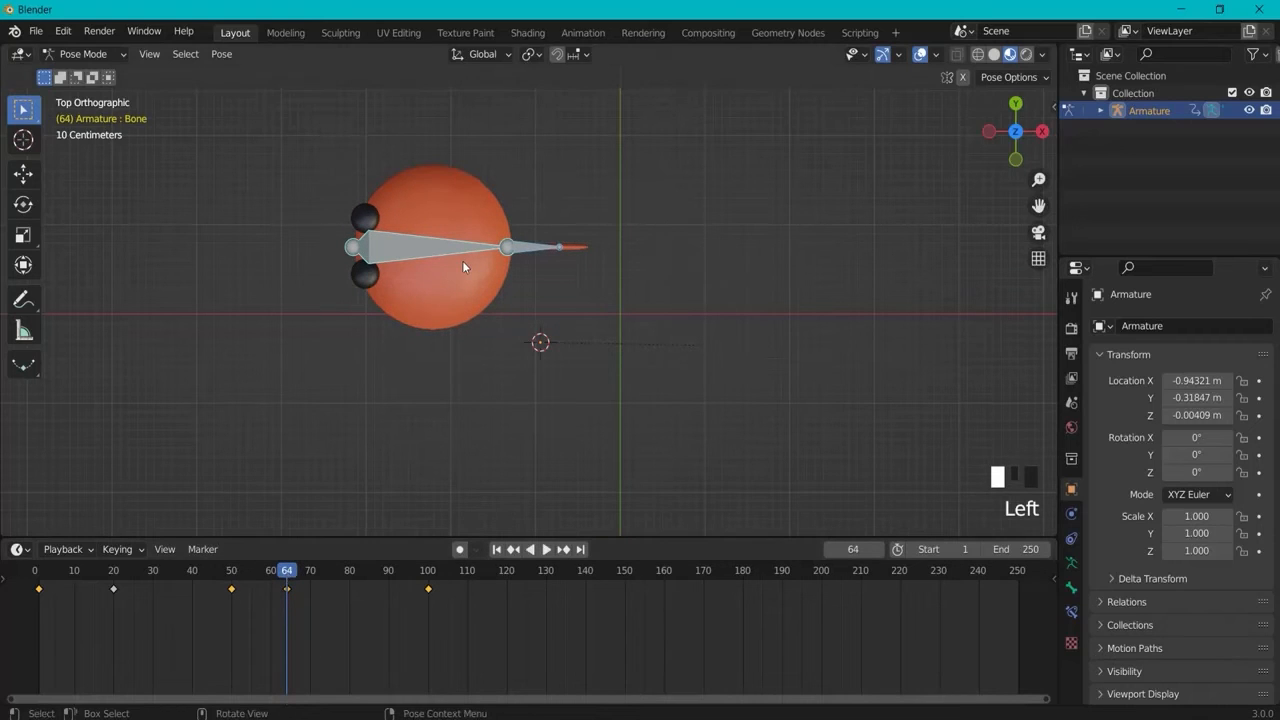
key(g)
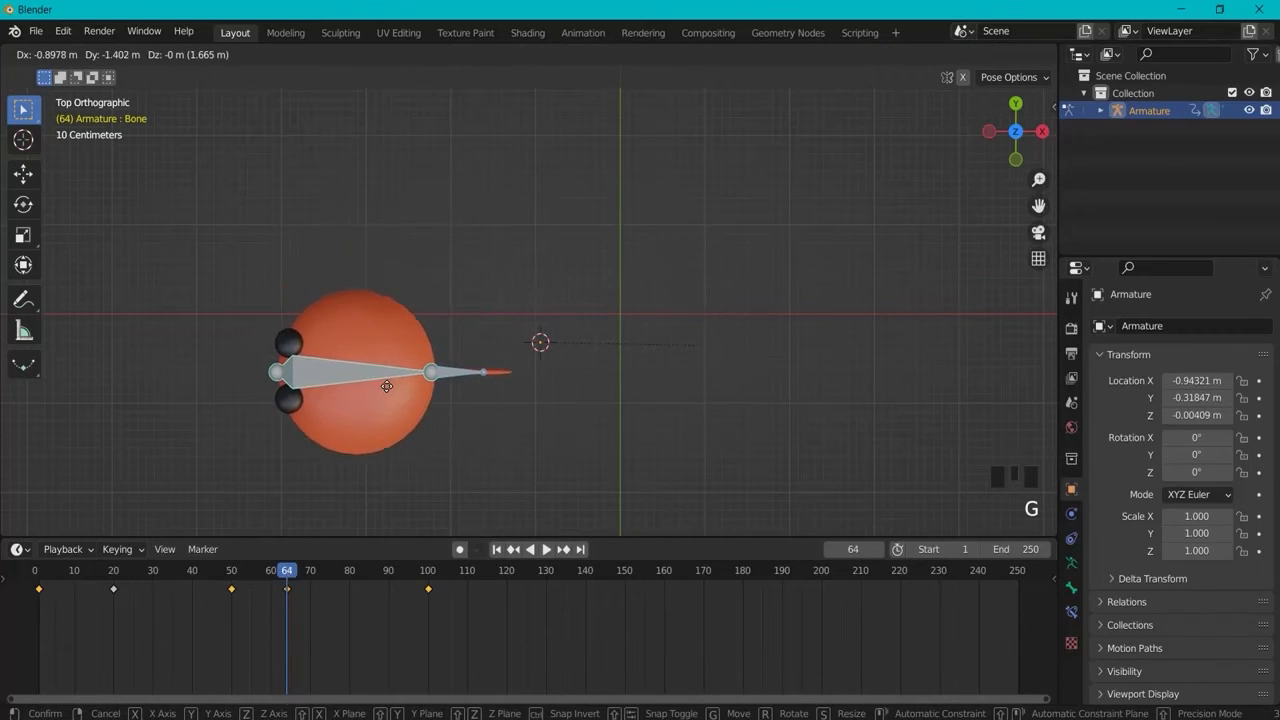
click(388, 392)
key(i)
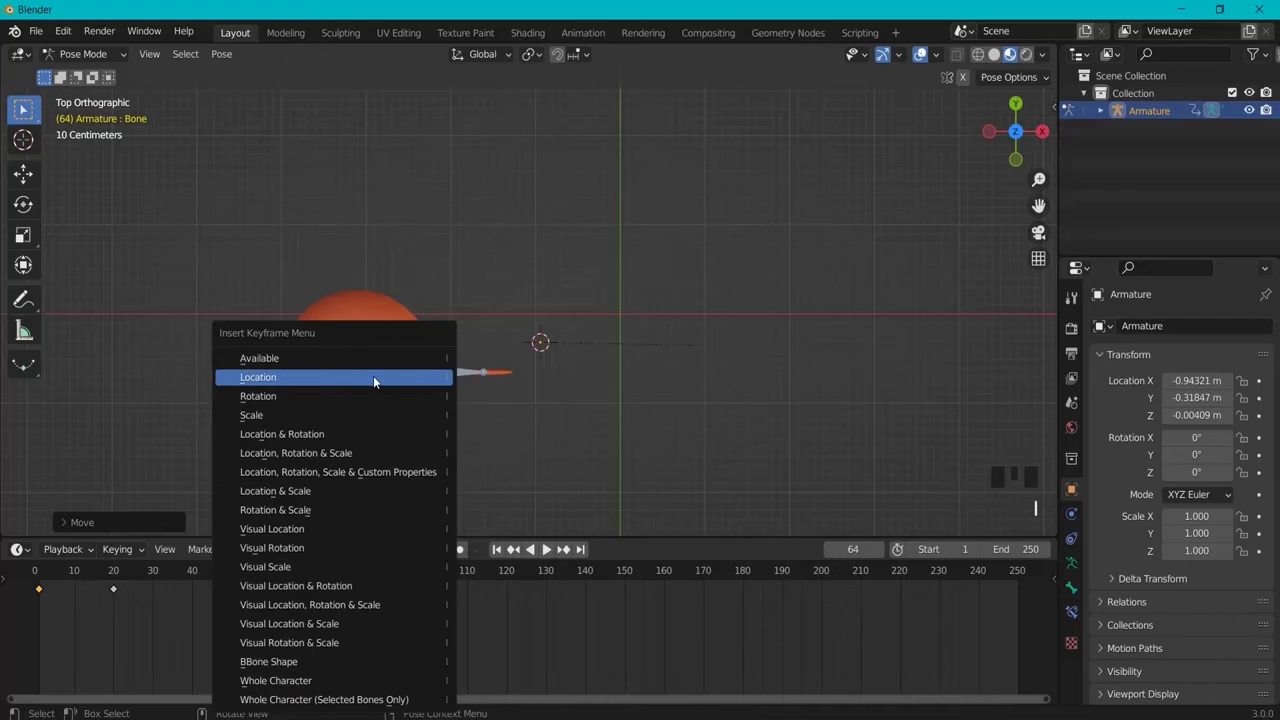
click(263, 378)
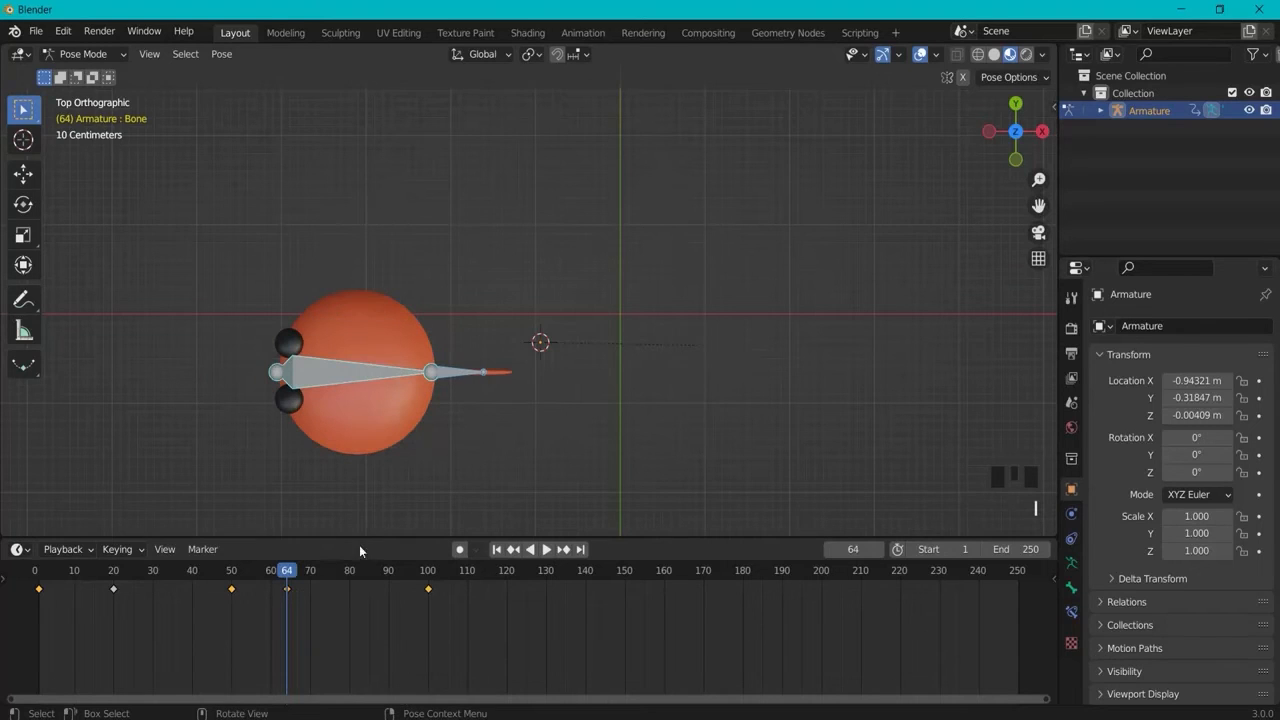
Step: Play the fish's swimming animation from the start in perspective, stop it and return to frame 1
click(428, 576)
click(36, 573)
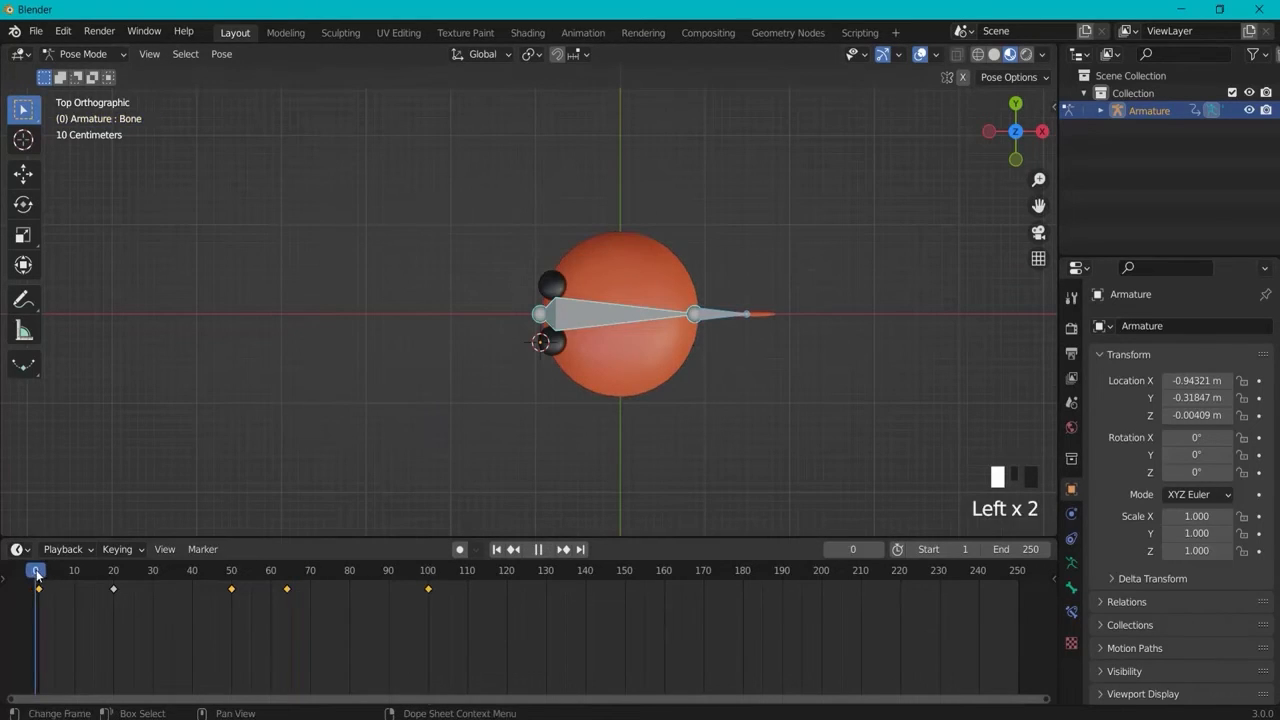
middle_drag(550, 393, 625, 260)
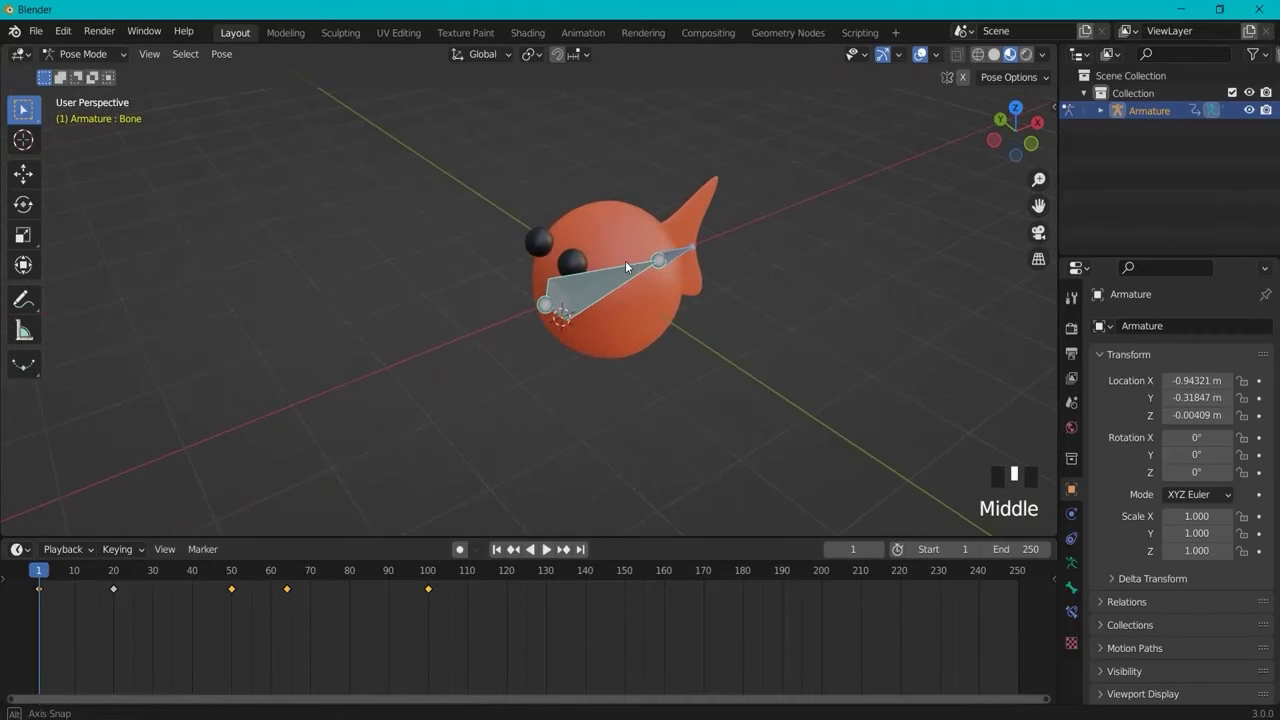
click(546, 549)
click(682, 390)
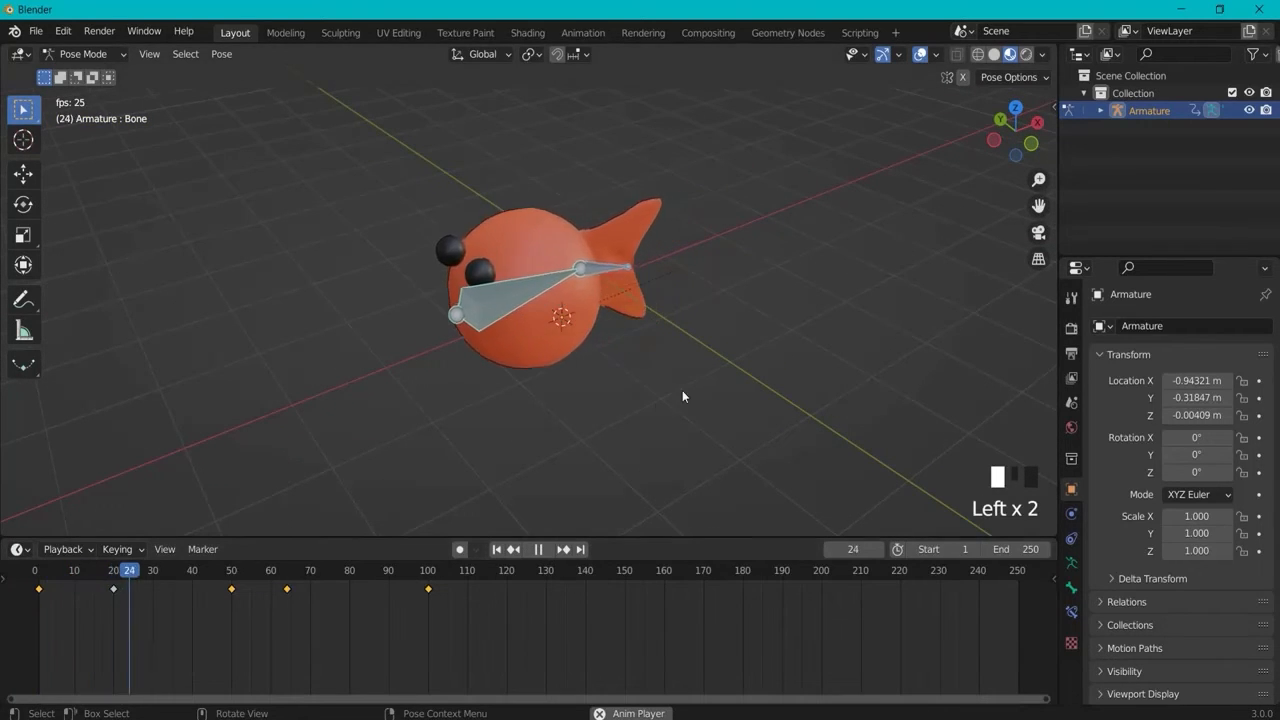
middle_drag(417, 419, 345, 447)
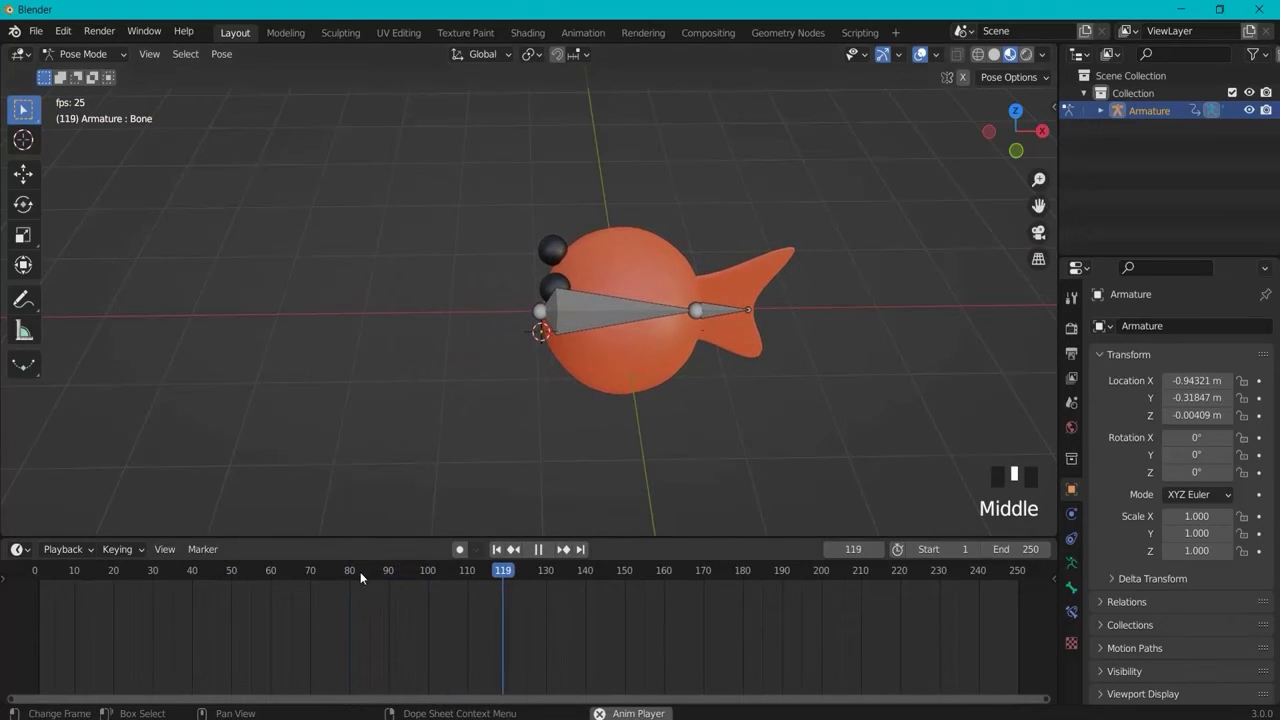
key(space)
drag(350, 571, 40, 578)
Step: Select all bones of the armature and delete all their keyframes from the timeline
click(590, 307)
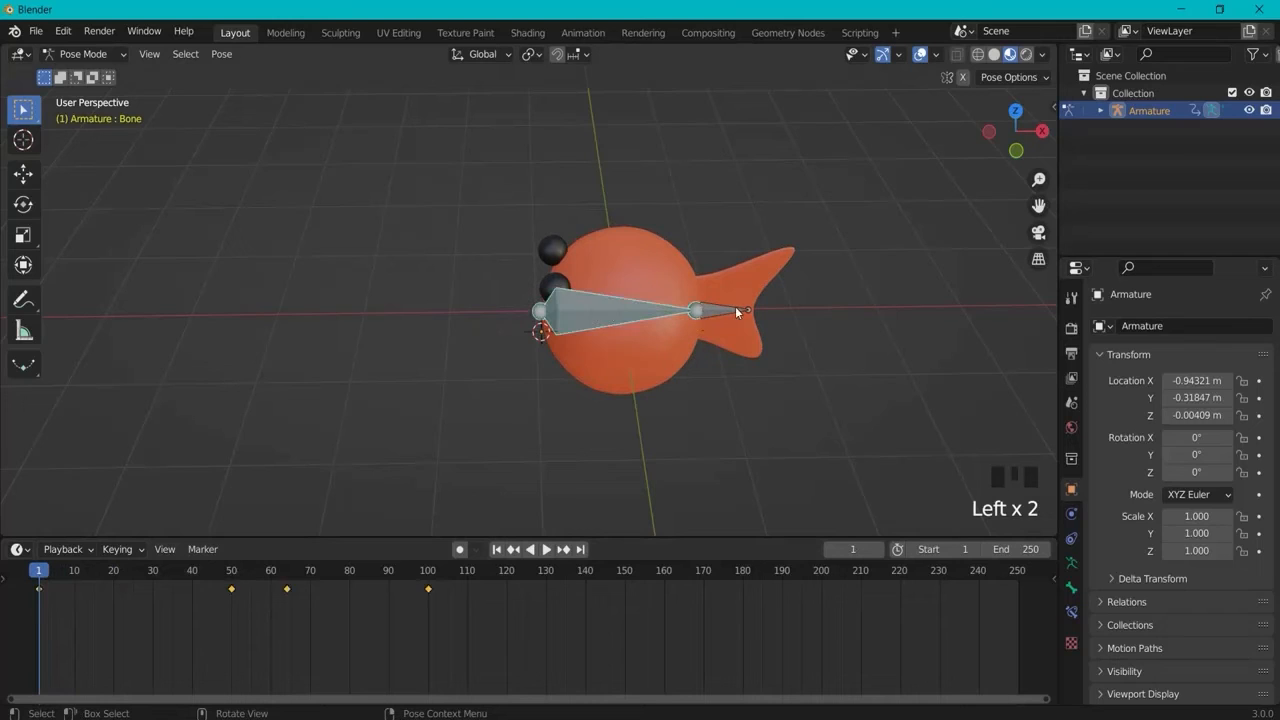
key(a)
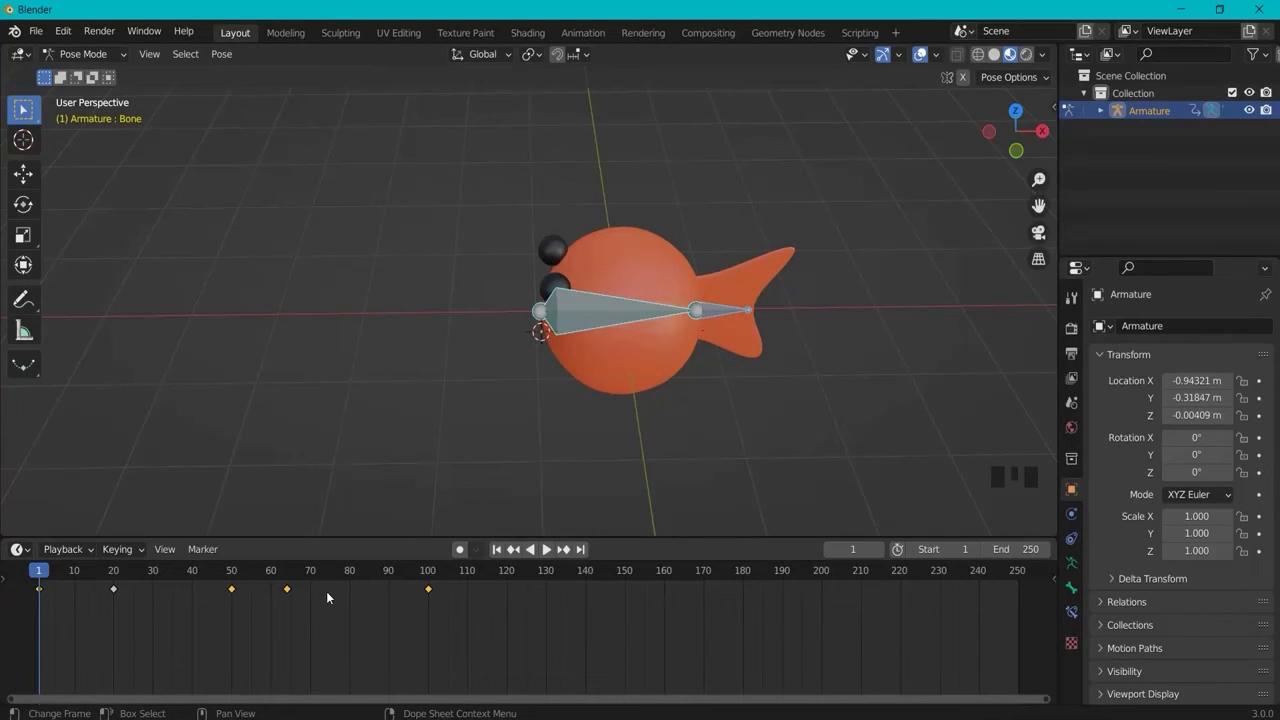
key(i)
click(114, 589)
drag(484, 623, 4, 578)
key(Delete)
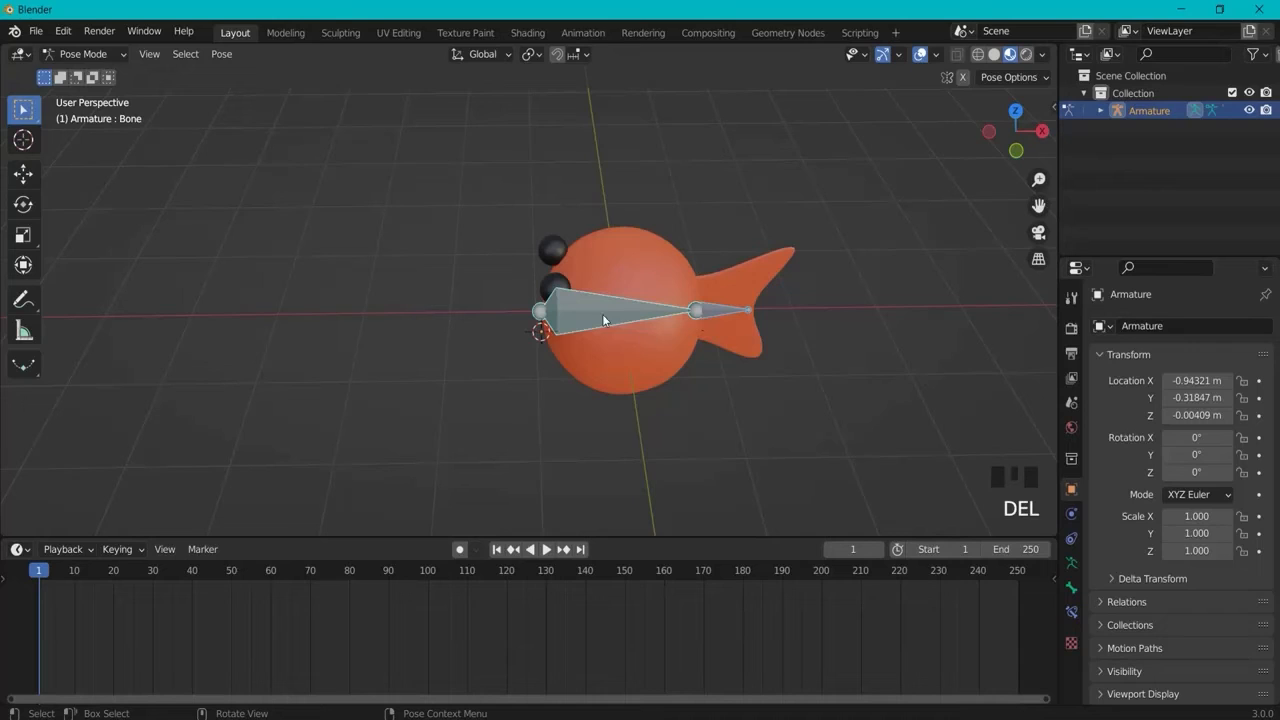
Step: Clear the rotation and location of all the armature's bones and deselect them
key(a)
key(alt+r)
key(alt+g)
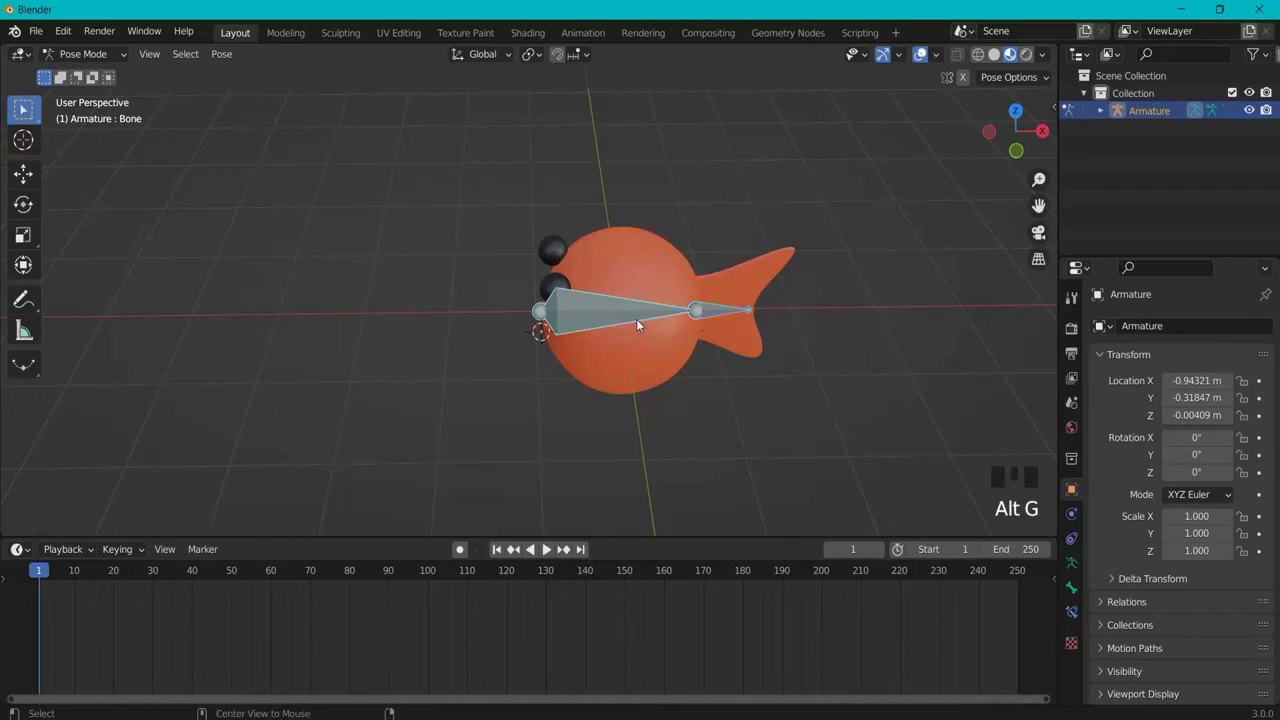
key(alt+a)
Step: Switch the armature to Object Mode and shrink the timeline to enlarge the 3D viewport
middle_drag(256, 192, 579, 318)
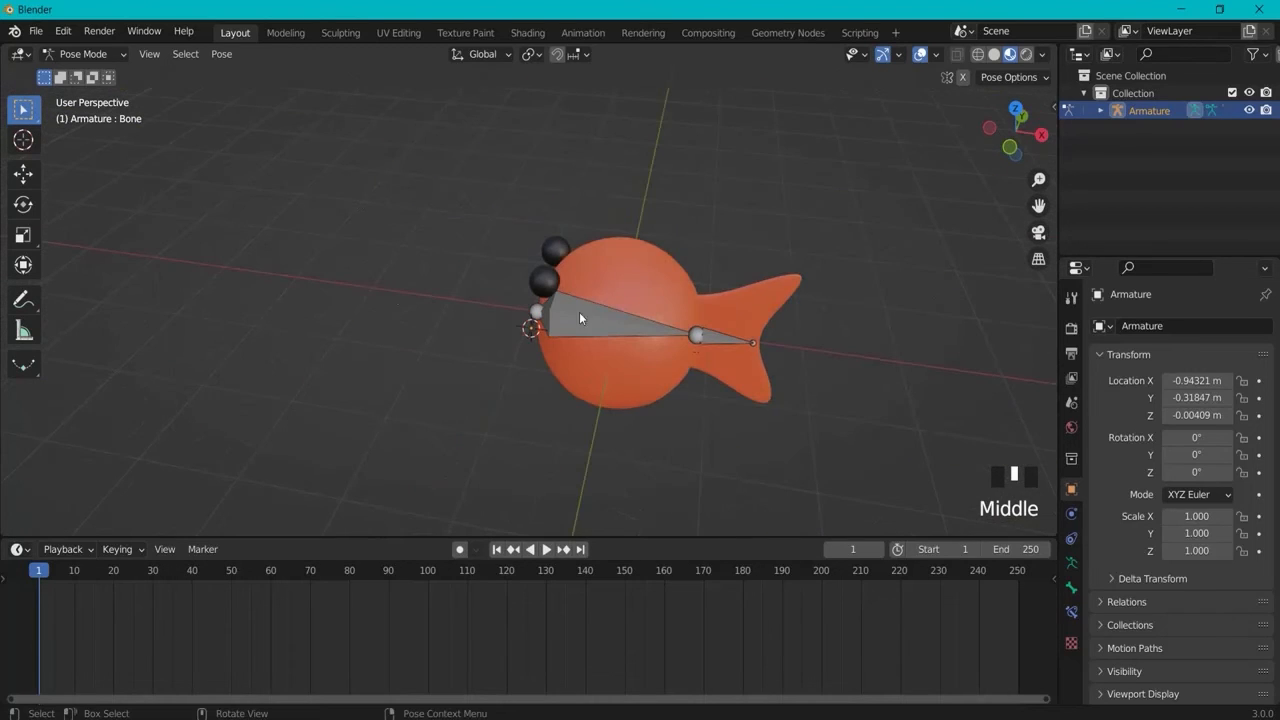
click(83, 54)
click(80, 75)
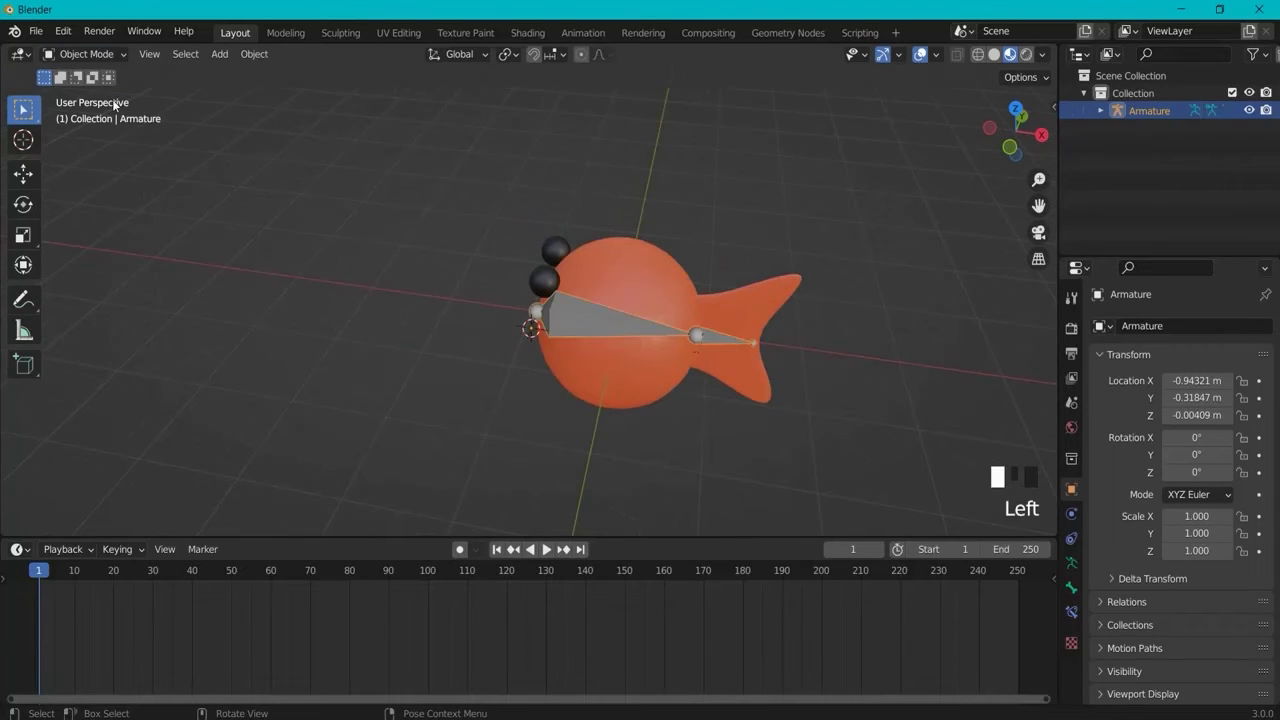
click(397, 266)
middle_drag(397, 266, 728, 547)
drag(718, 537, 731, 652)
middle_drag(771, 500, 655, 520)
Step: Select the fish mesh in the viewport and view it from another angle
click(640, 332)
click(596, 379)
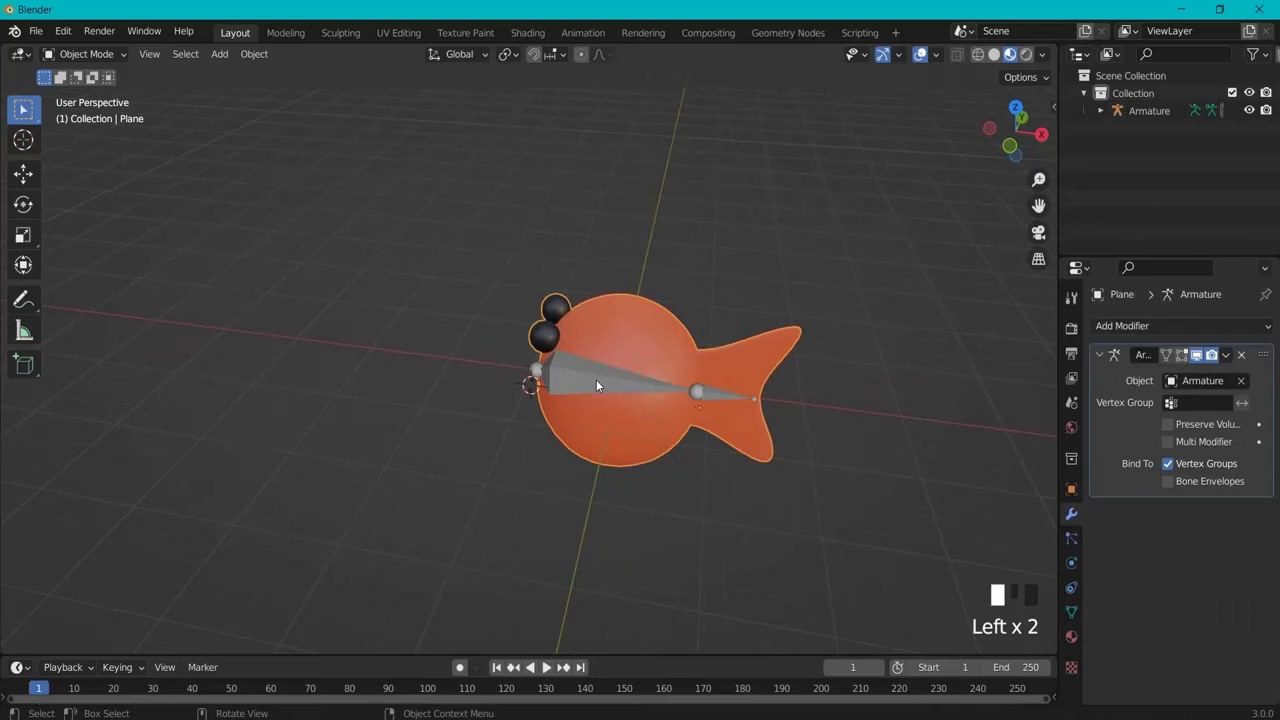
middle_drag(698, 293, 818, 242)
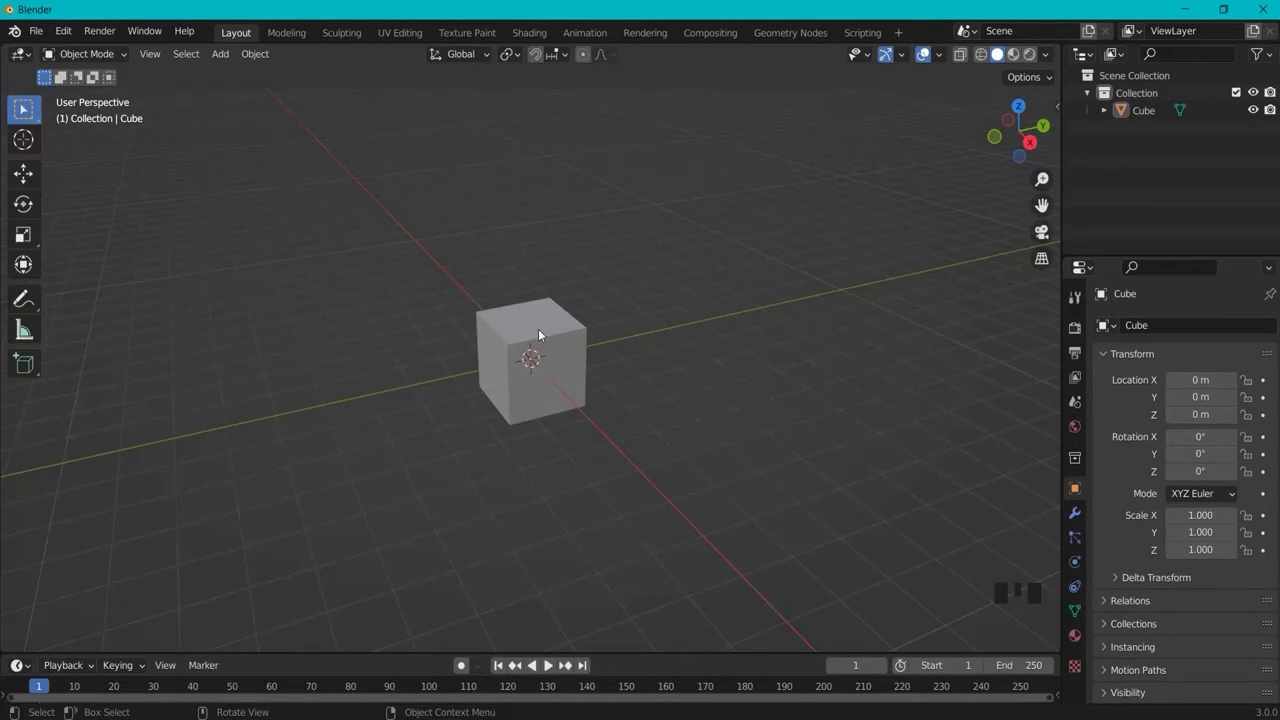
Step: Scale the default cube along Z to about 0.154 to flatten it into a slab
click(530, 330)
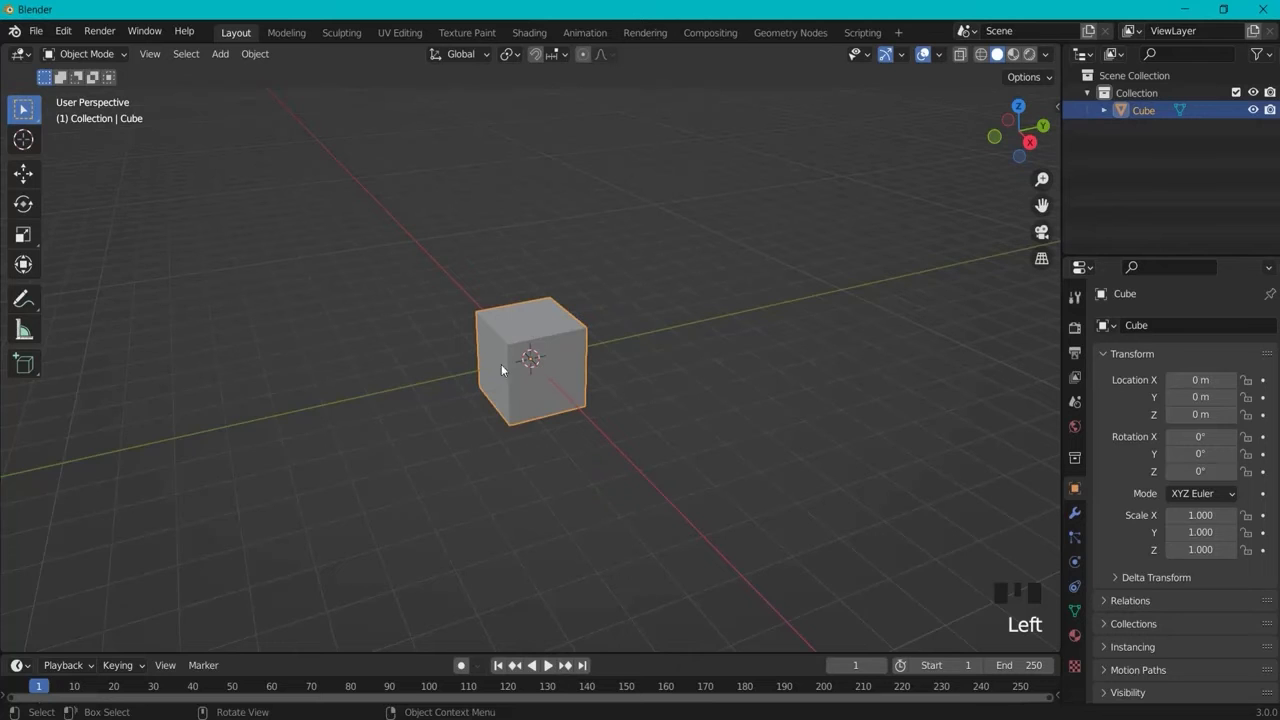
middle_drag(502, 370, 626, 300)
scroll(533, 352, up, 1)
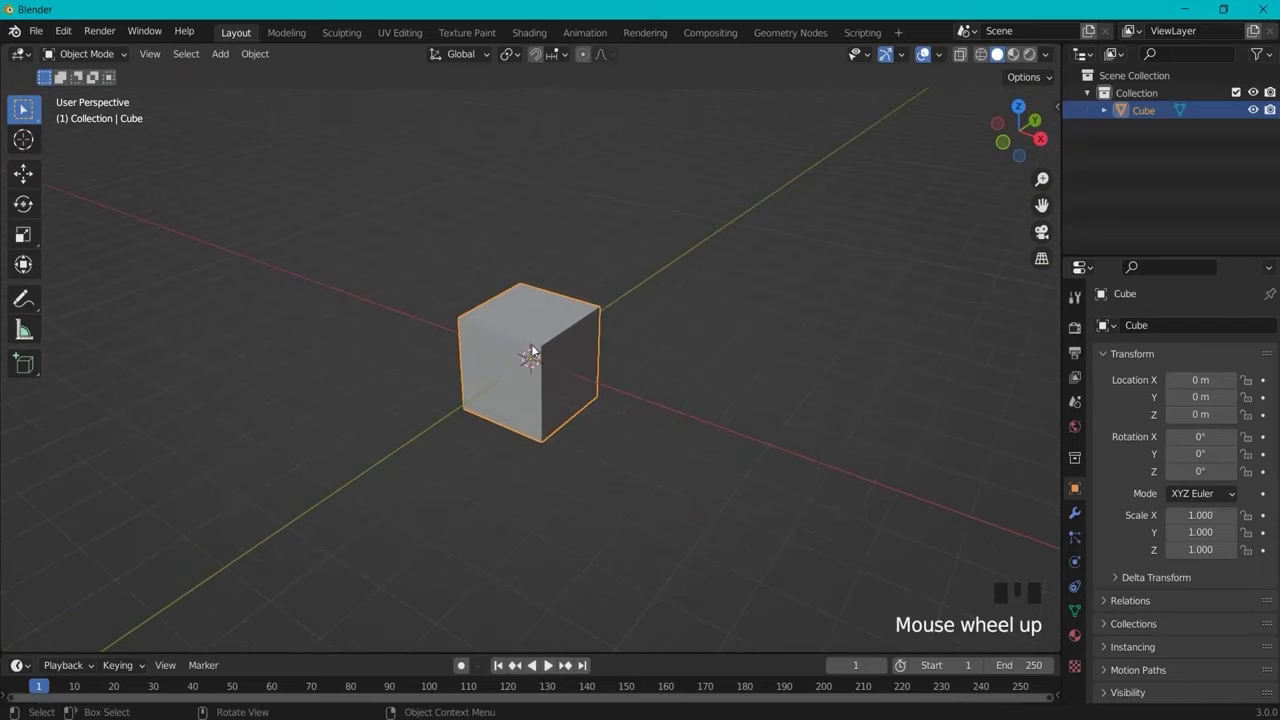
scroll(533, 352, up, 1)
key(s)
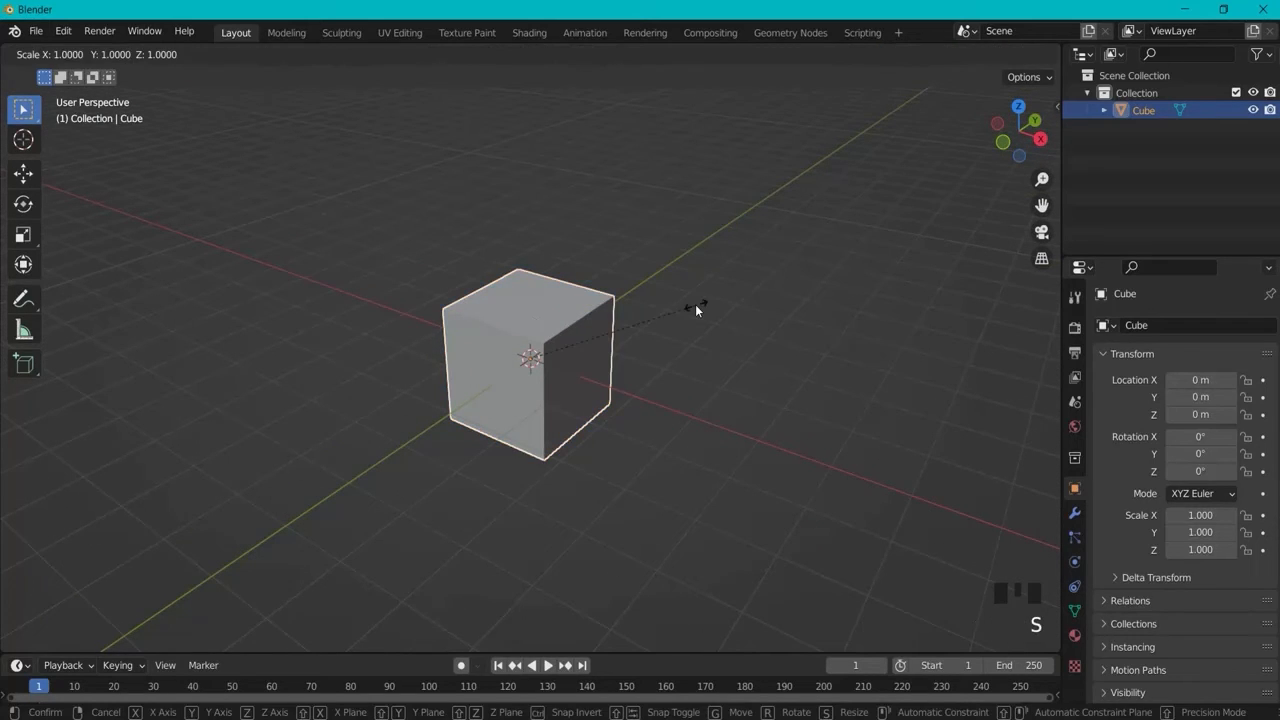
key(z)
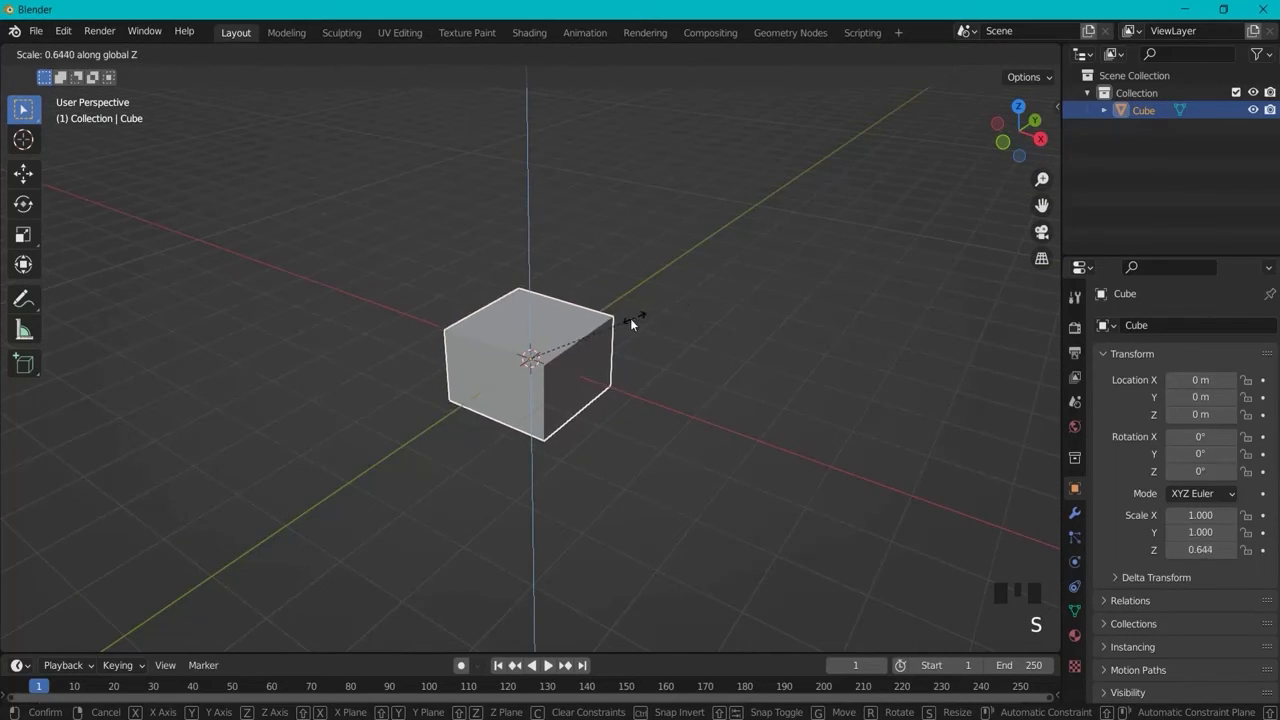
click(549, 337)
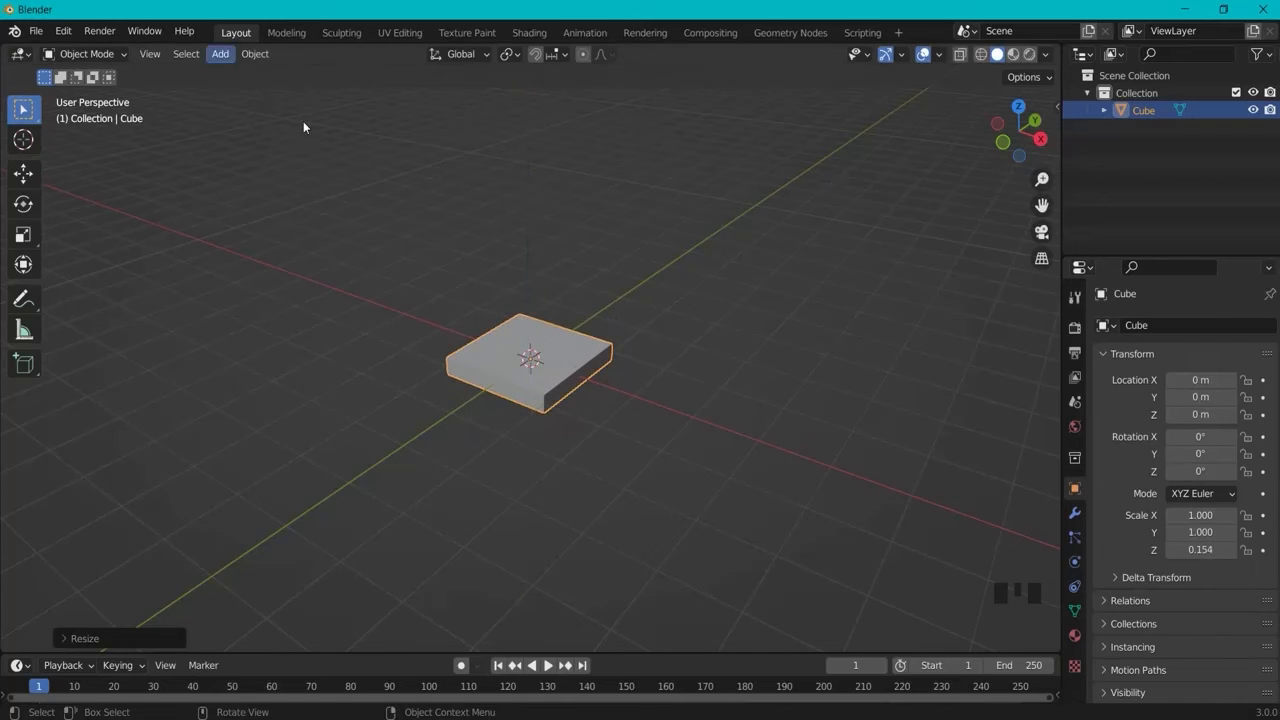
Step: Enter Edit Mode on the slab and add four evenly spaced, unslid loop cuts running along the Y direction
click(85, 53)
click(80, 91)
scroll(569, 349, up, 1)
scroll(569, 349, up, 2)
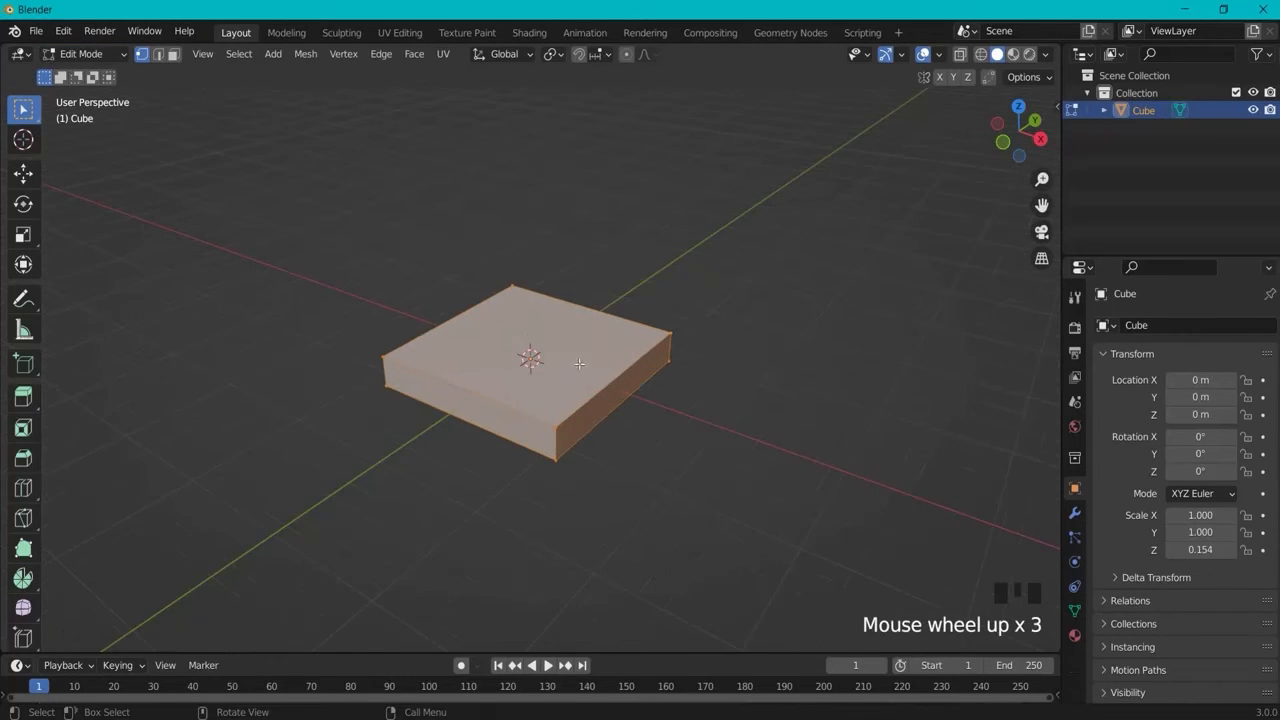
middle_drag(565, 333, 664, 442)
key(ctrl+r)
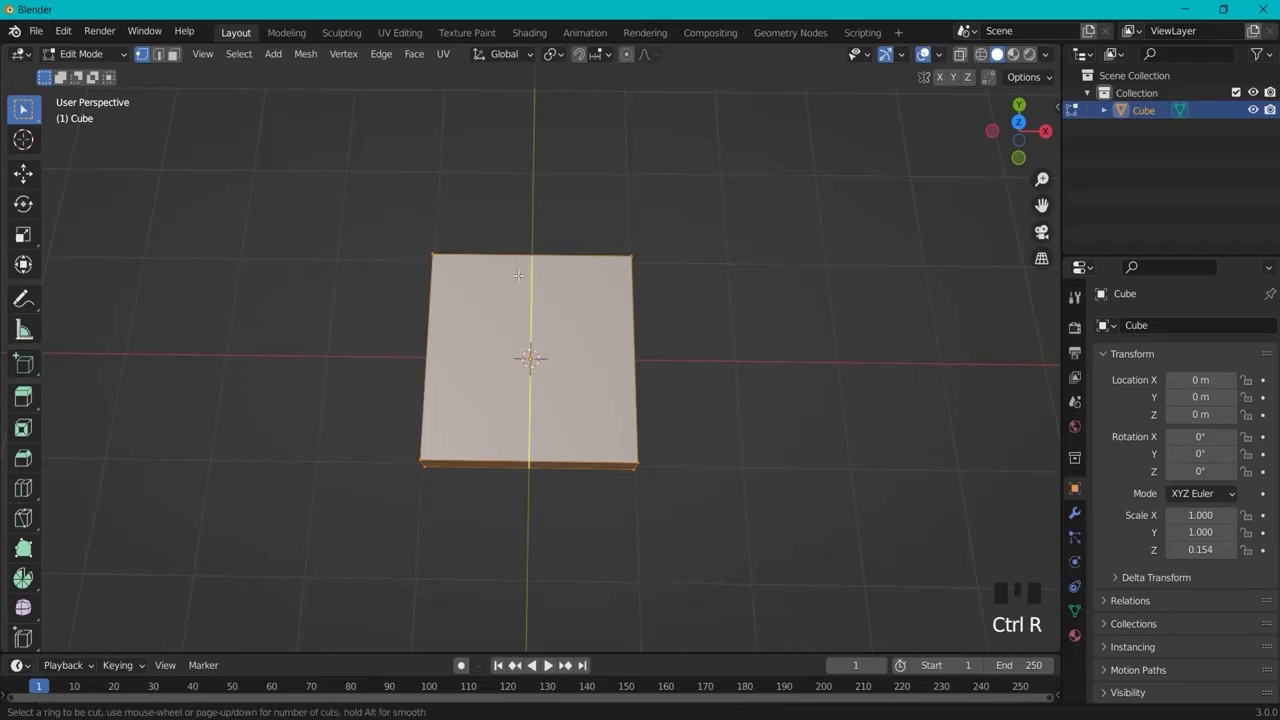
scroll(531, 279, up, 3)
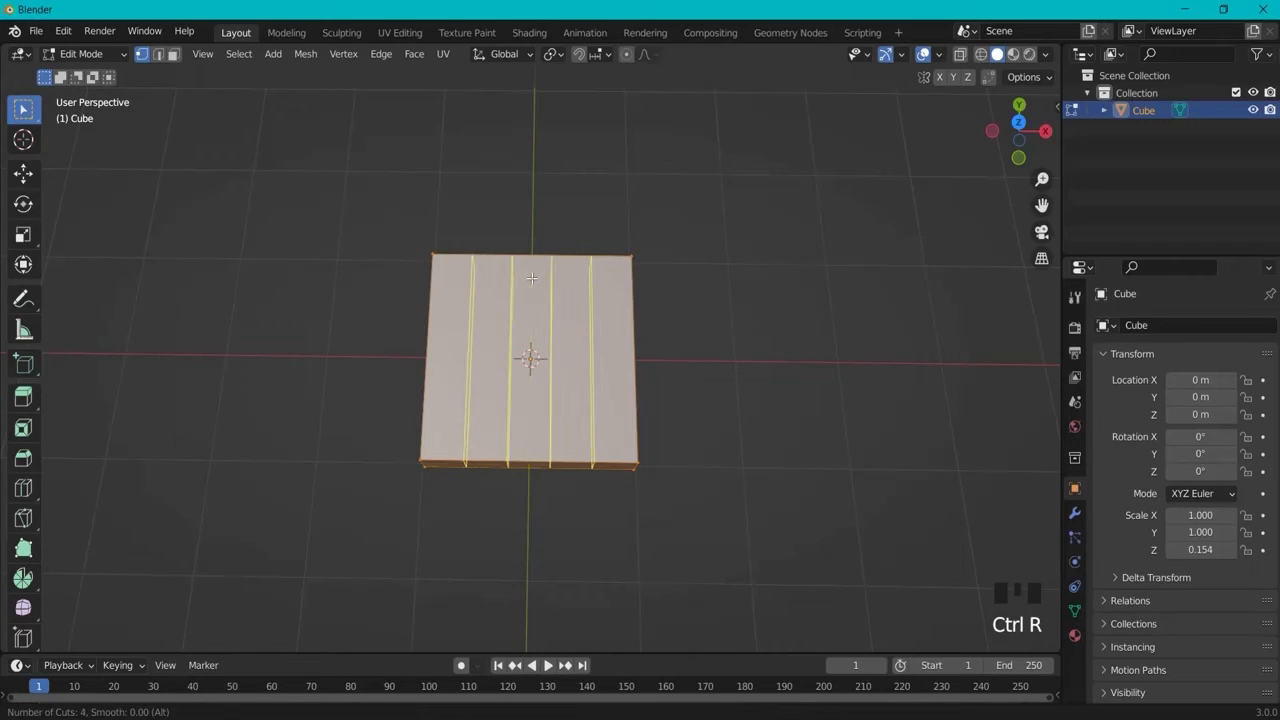
click(532, 279)
right_click(544, 283)
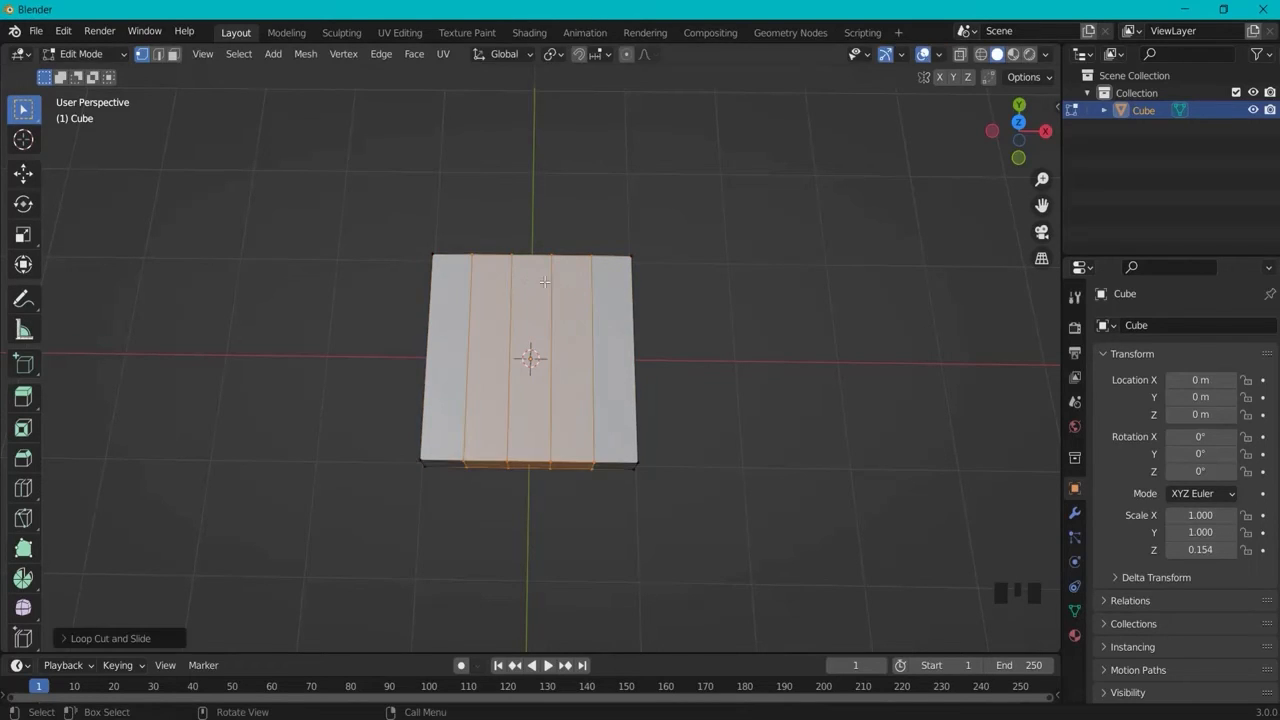
key(ctrl+r)
click(623, 343)
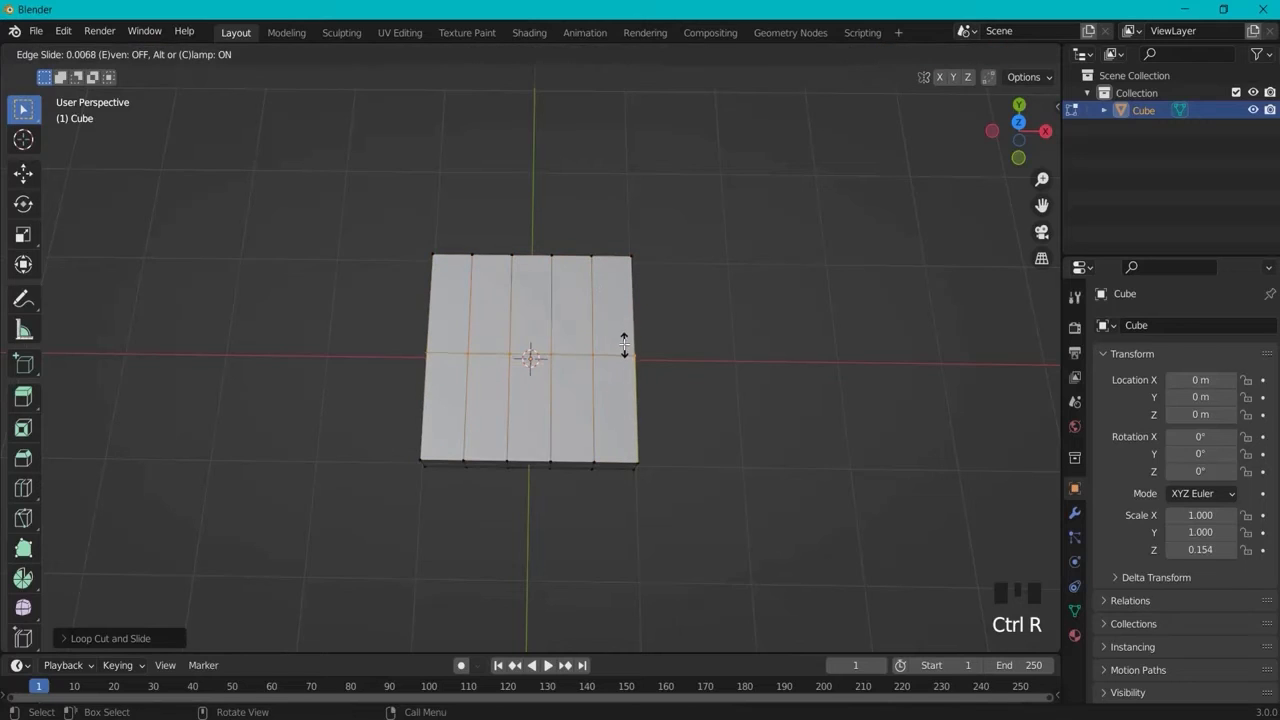
click(625, 350)
Step: Add four evenly spaced, unslid loop cuts running along the X direction to form a five-by-five grid
key(ctrl+r)
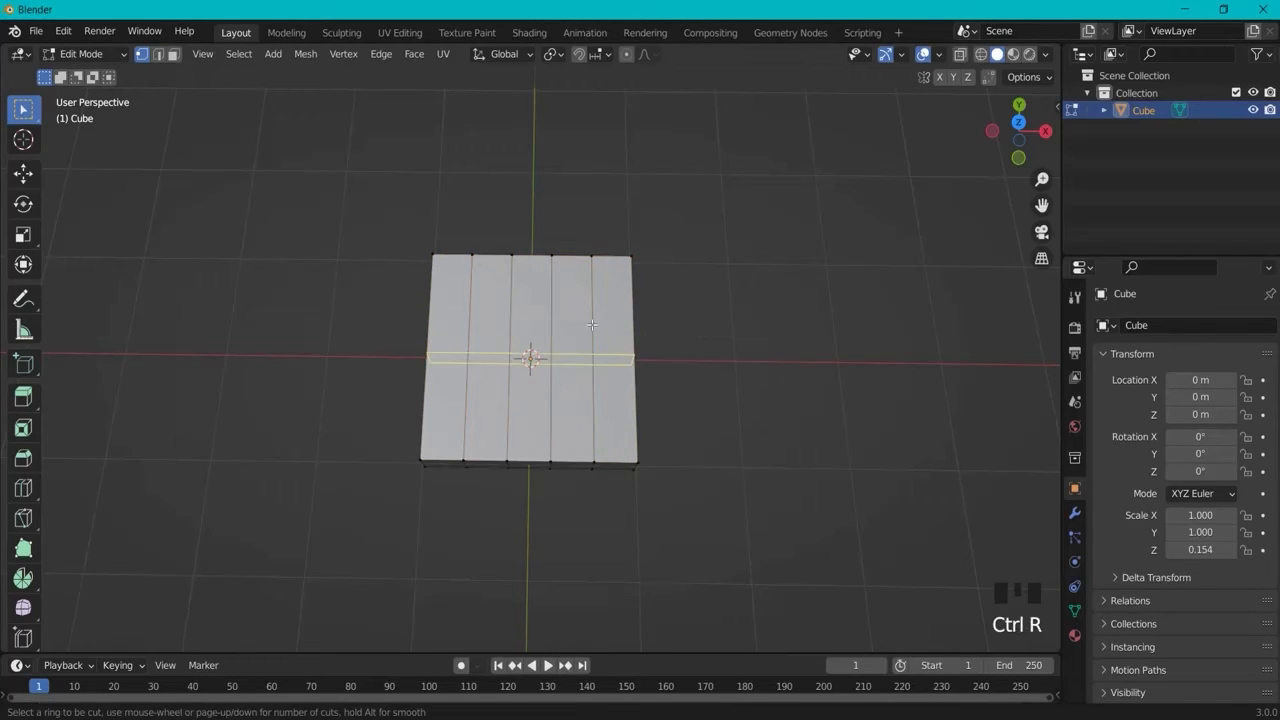
scroll(606, 350, up, 1)
scroll(606, 350, up, 2)
click(608, 343)
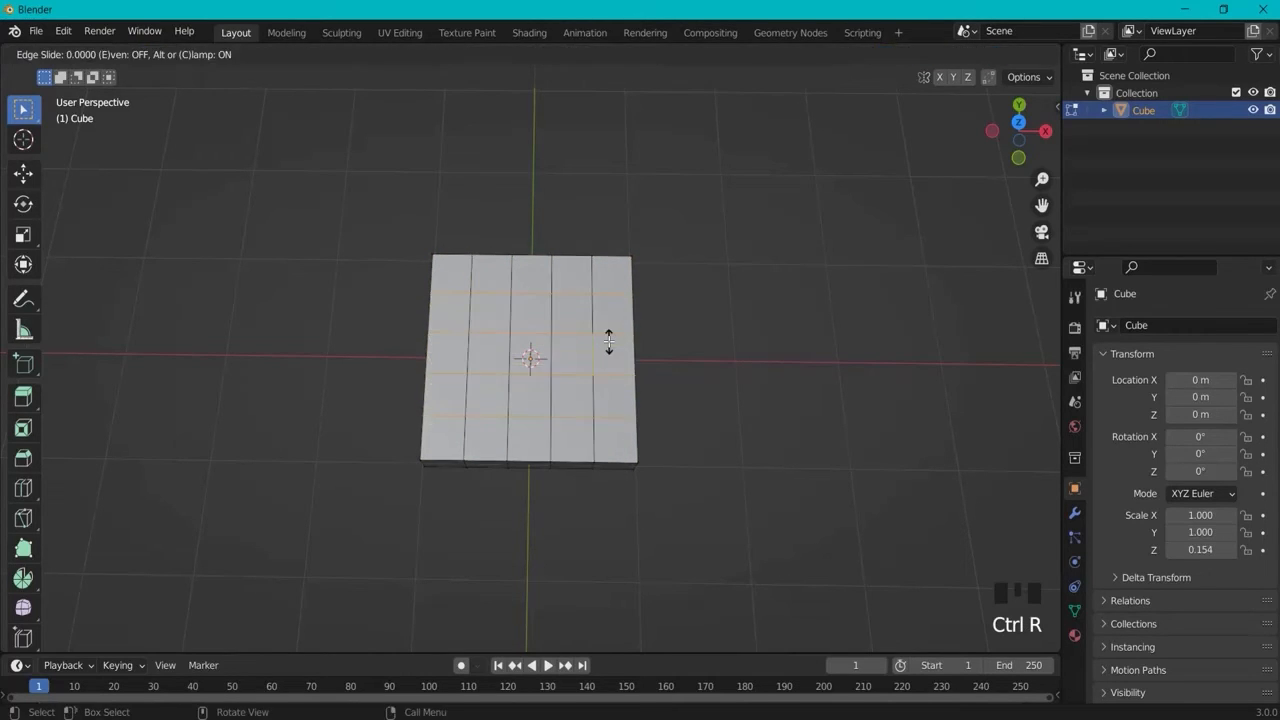
right_click(609, 342)
Step: Select the four corner faces on the slab's underside and extrude them downward in front view to form legs
middle_drag(680, 451, 660, 235)
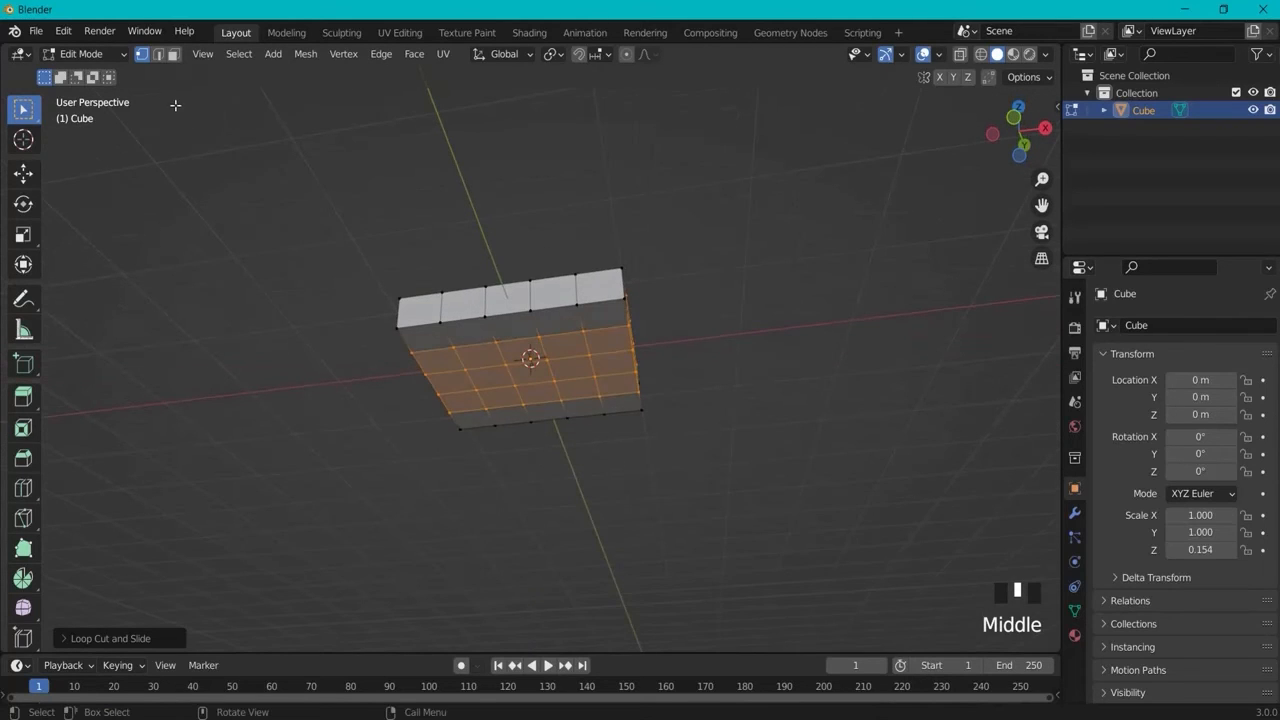
click(174, 55)
click(421, 337)
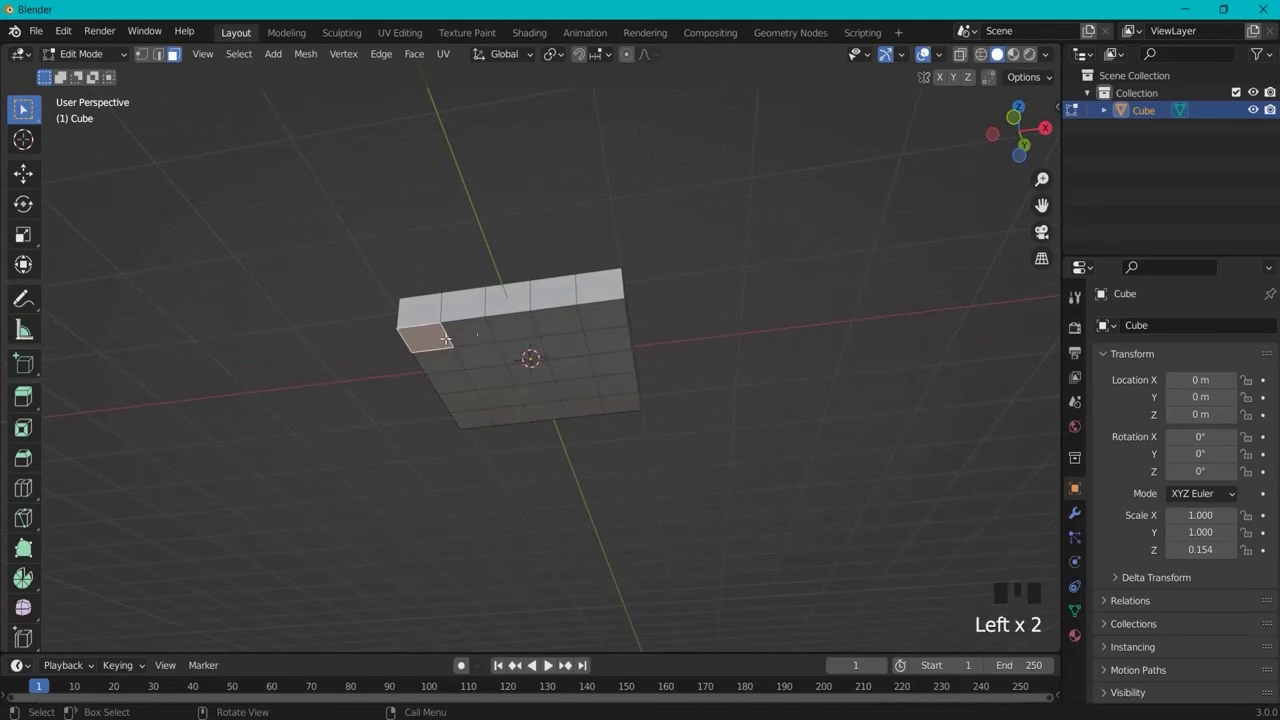
shift+click(602, 318)
shift+click(608, 402)
shift+click(462, 422)
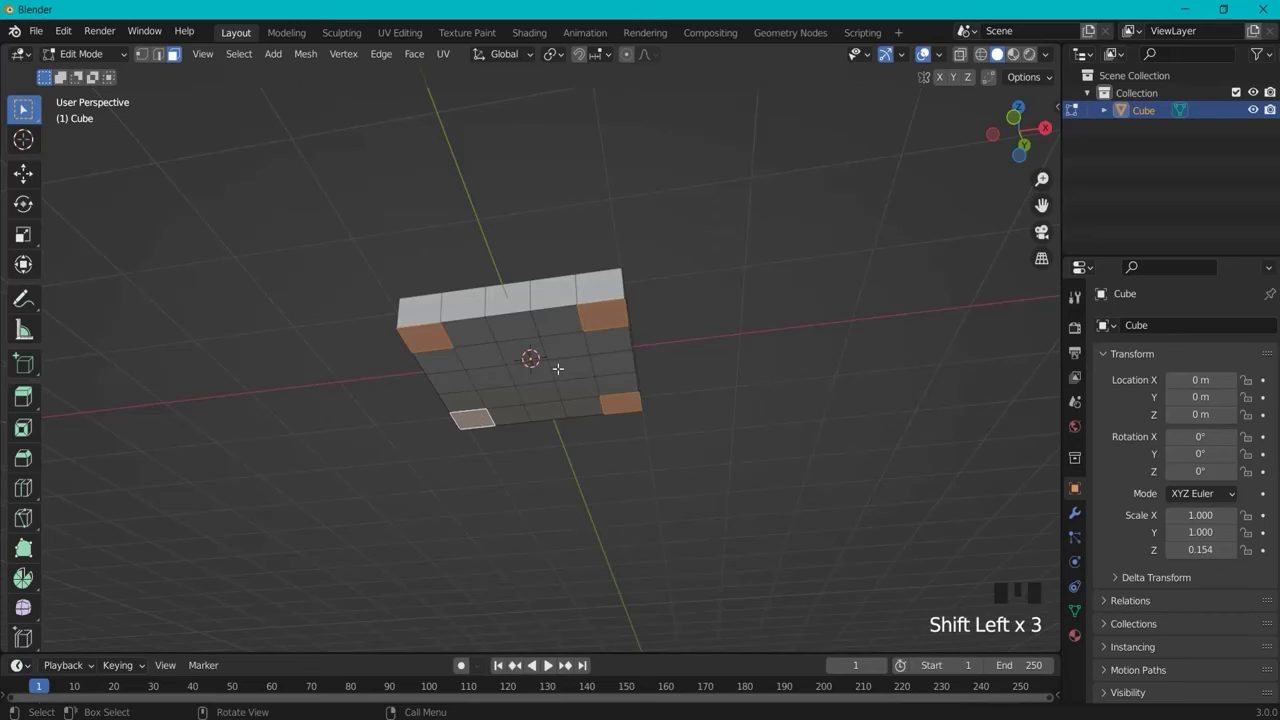
key(KP_1)
key(e)
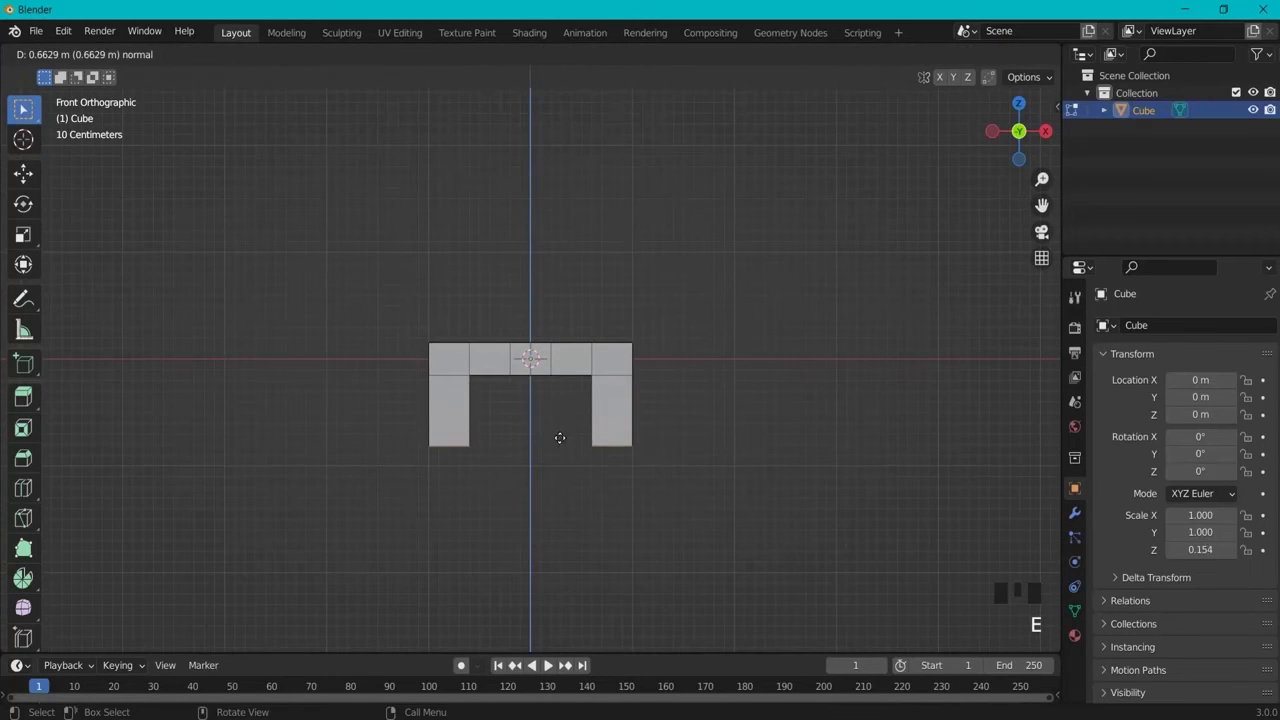
click(568, 557)
Step: Scale the legs' bottom faces up slightly so the four legs splay outward
key(s)
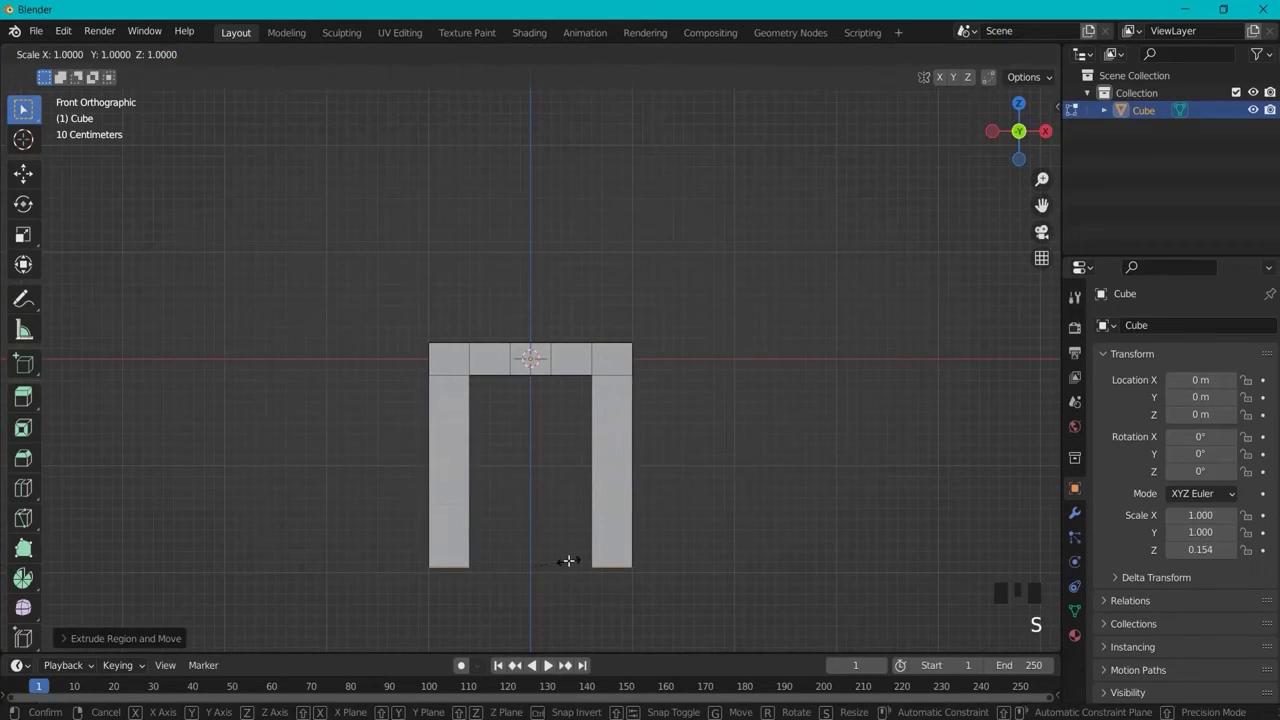
click(580, 560)
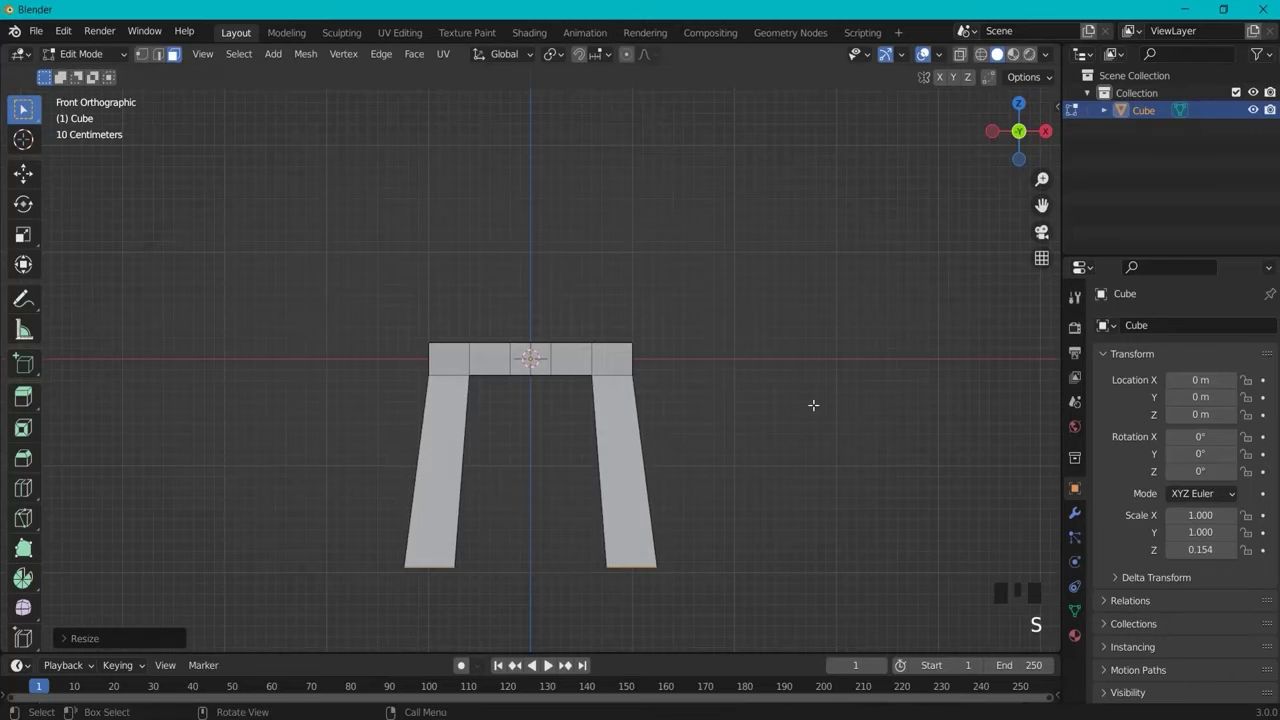
middle_drag(811, 403, 797, 443)
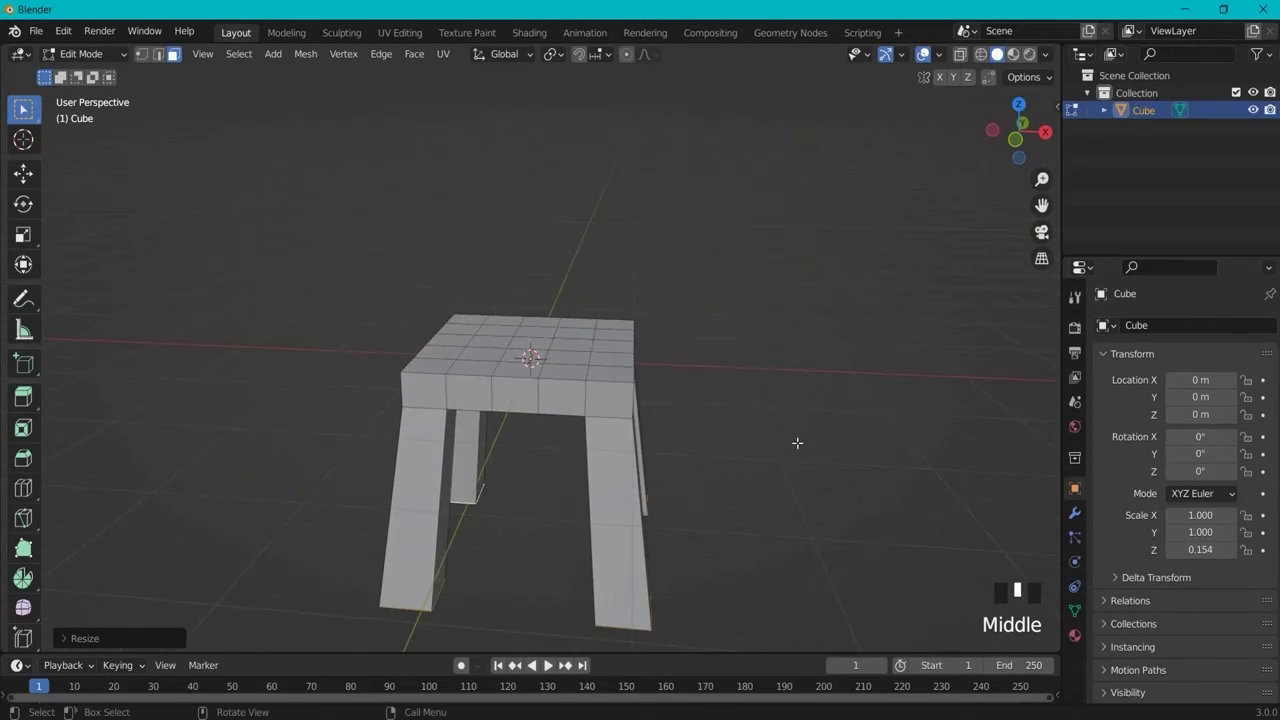
Step: Select the row of five top faces along the seat's rear edge and extrude it upward in front view to form a backrest
key(KP_1)
middle_drag(517, 361, 575, 318)
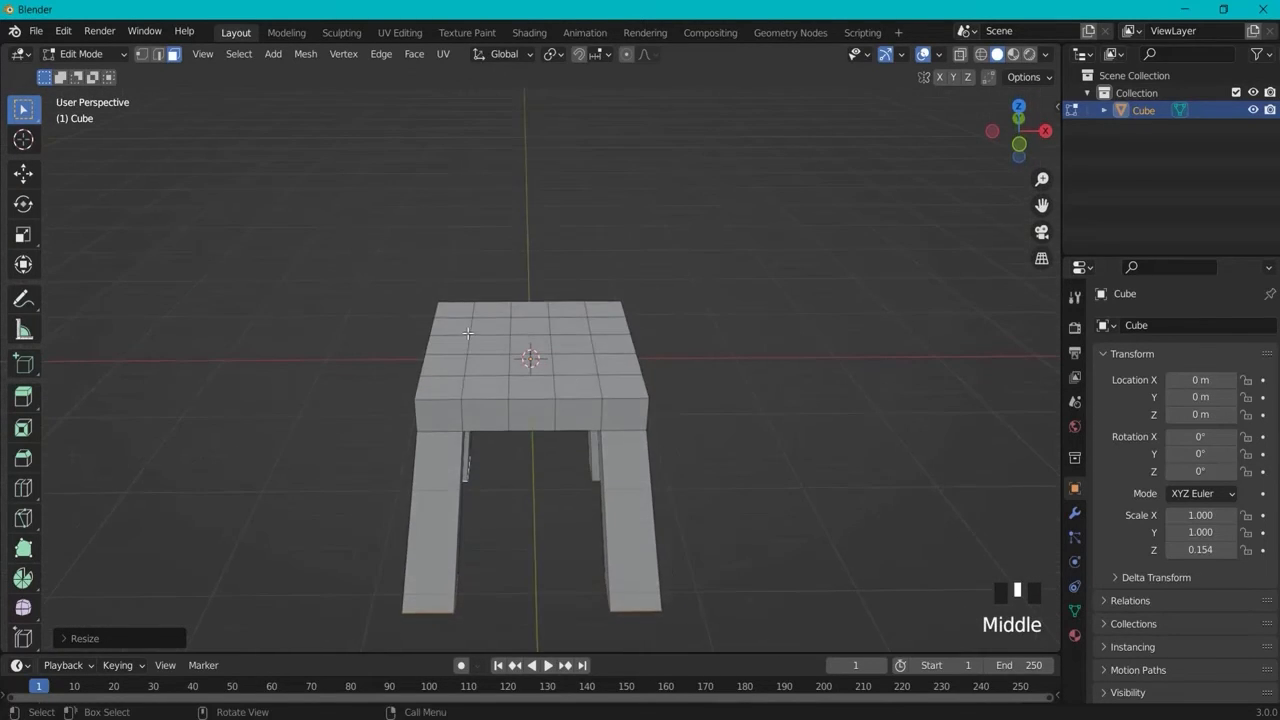
click(450, 311)
ctrl+click(600, 308)
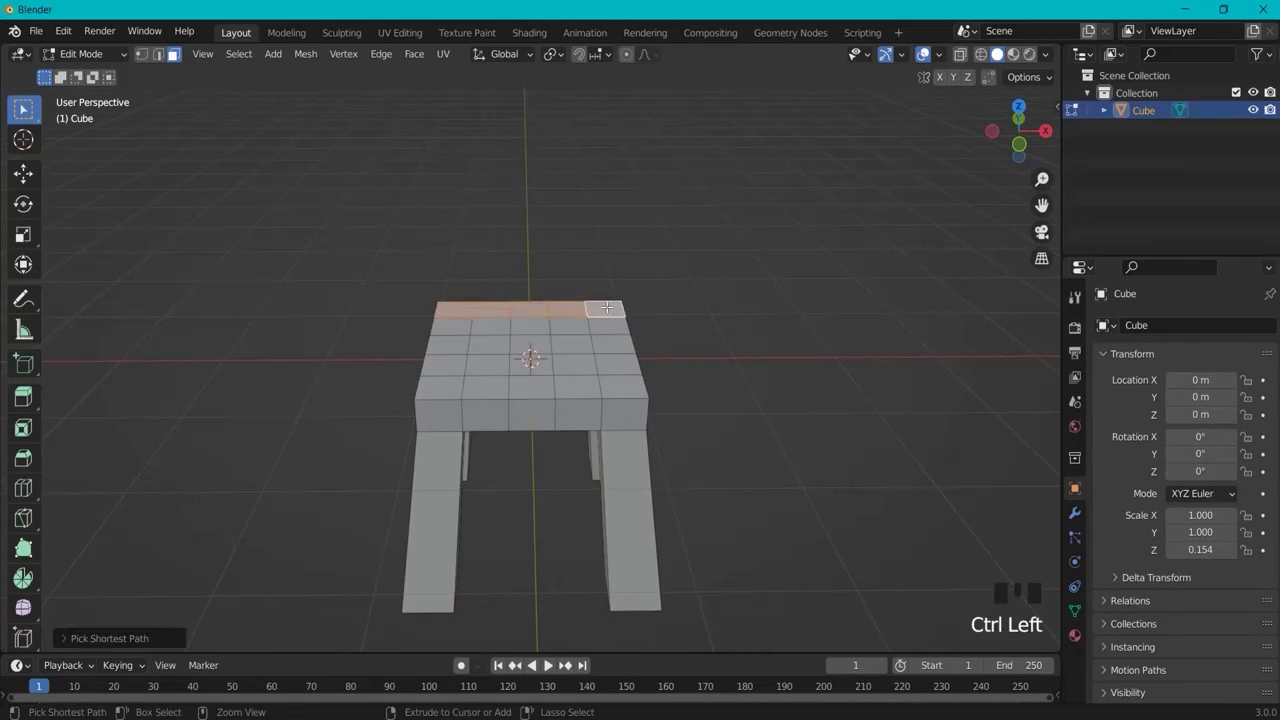
key(KP_1)
key(e)
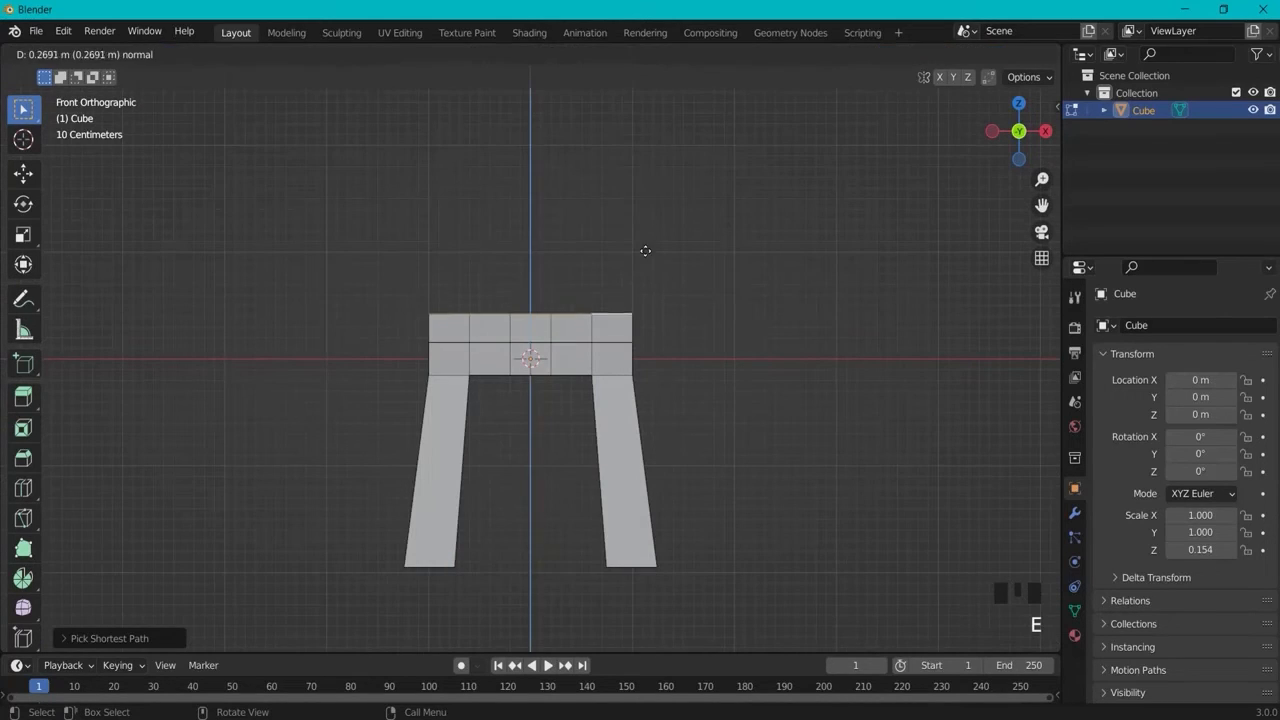
click(636, 632)
Step: Scale the backrest's top faces down so the backrest tapers toward its upper end
key(s)
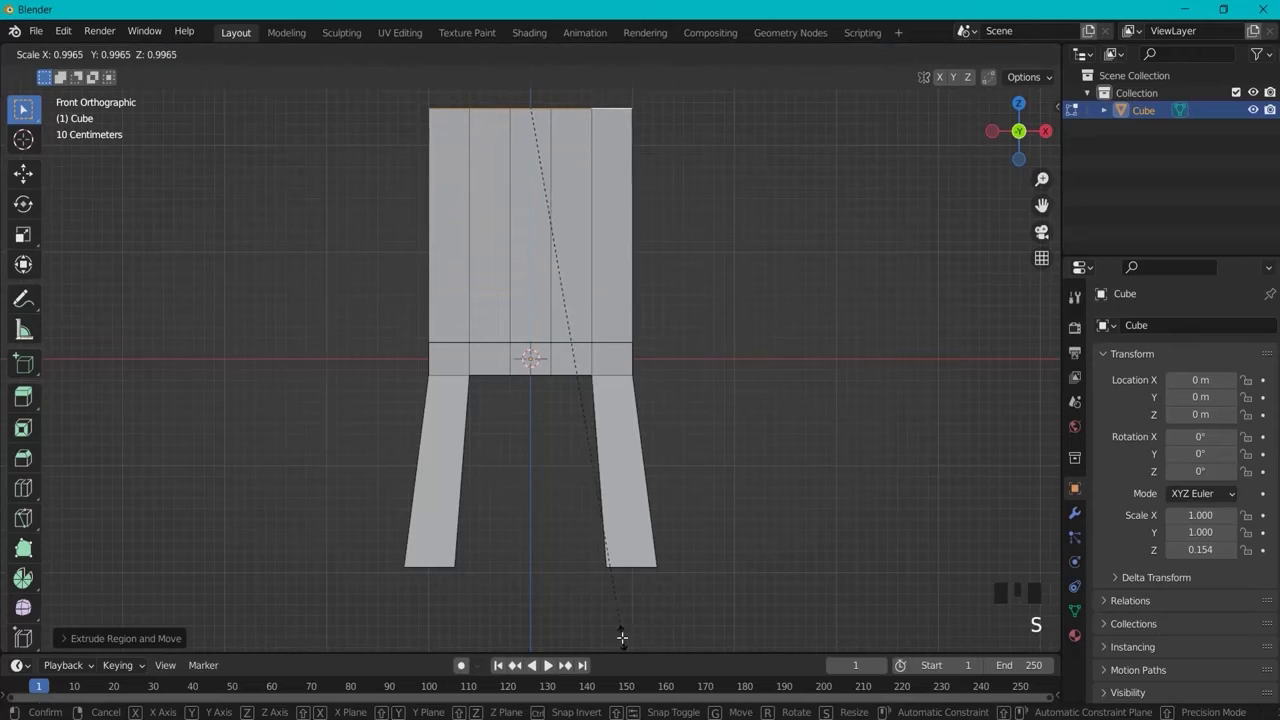
click(570, 466)
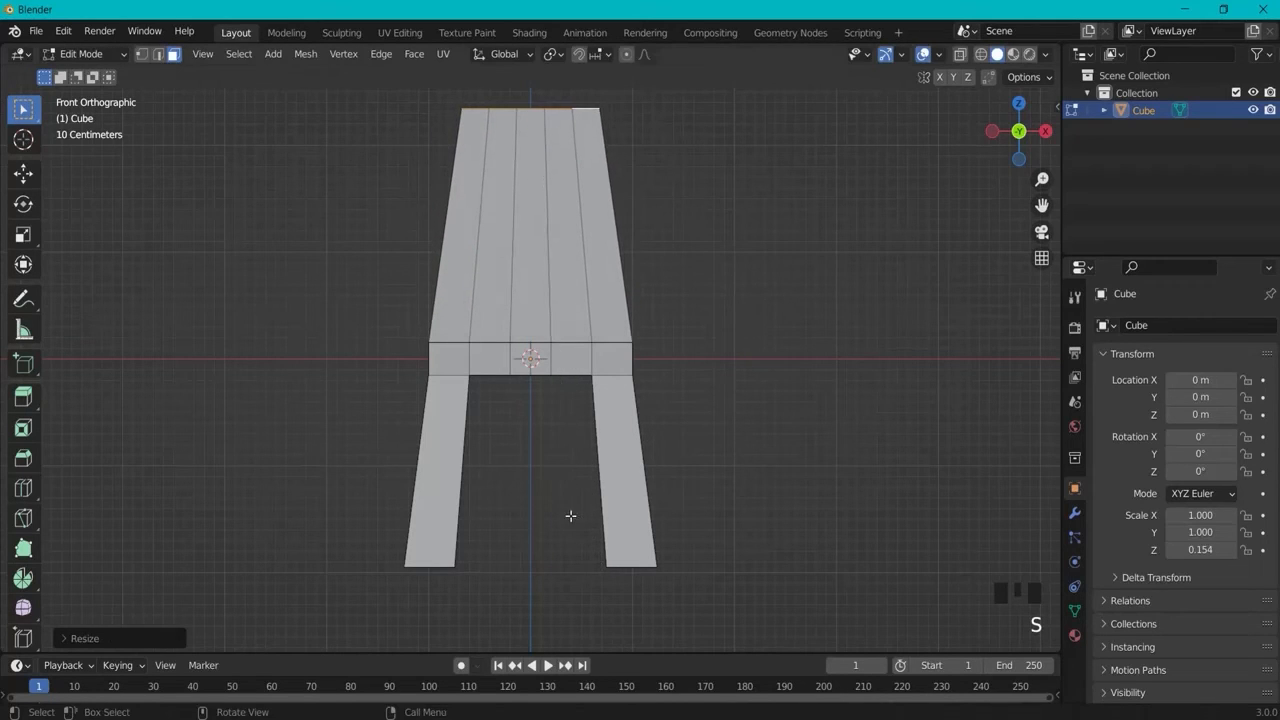
mouse_move(742, 330)
middle_down()
mouse_move(754, 354)
mouse_move(807, 373)
mouse_move(753, 337)
middle_up()
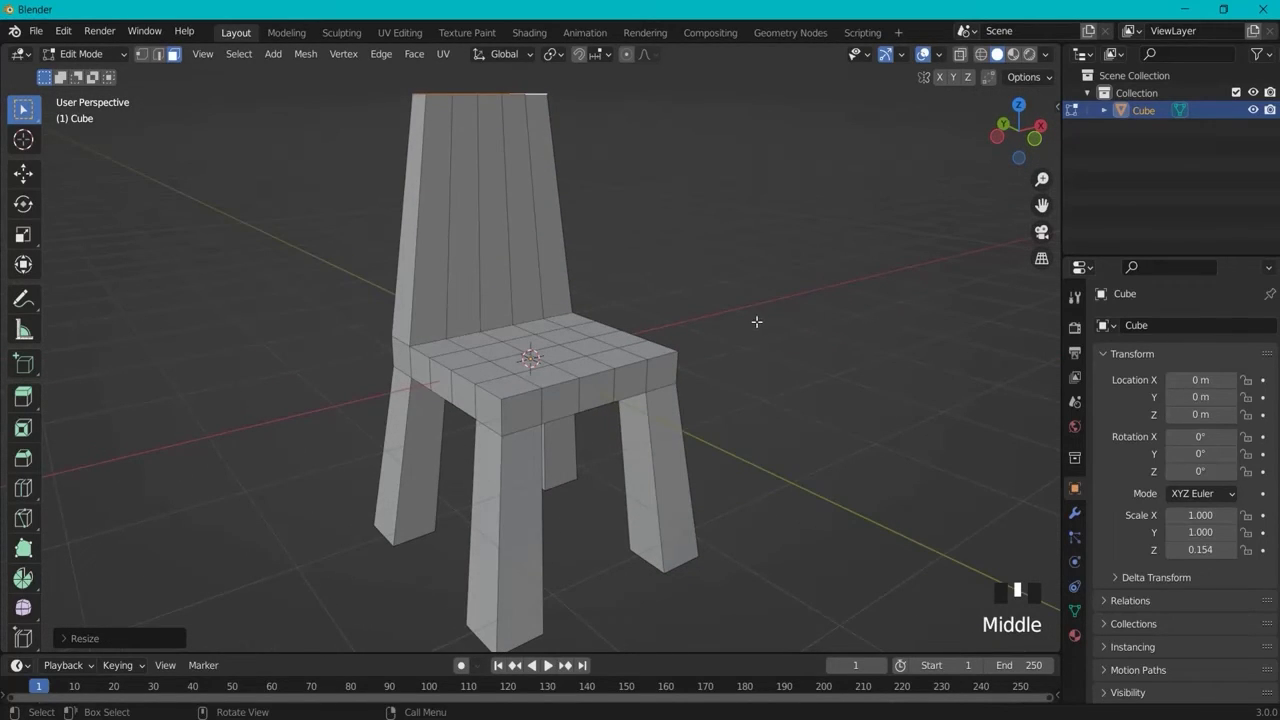
Step: Return the chair to Object Mode and show it in Material Preview shading
click(85, 54)
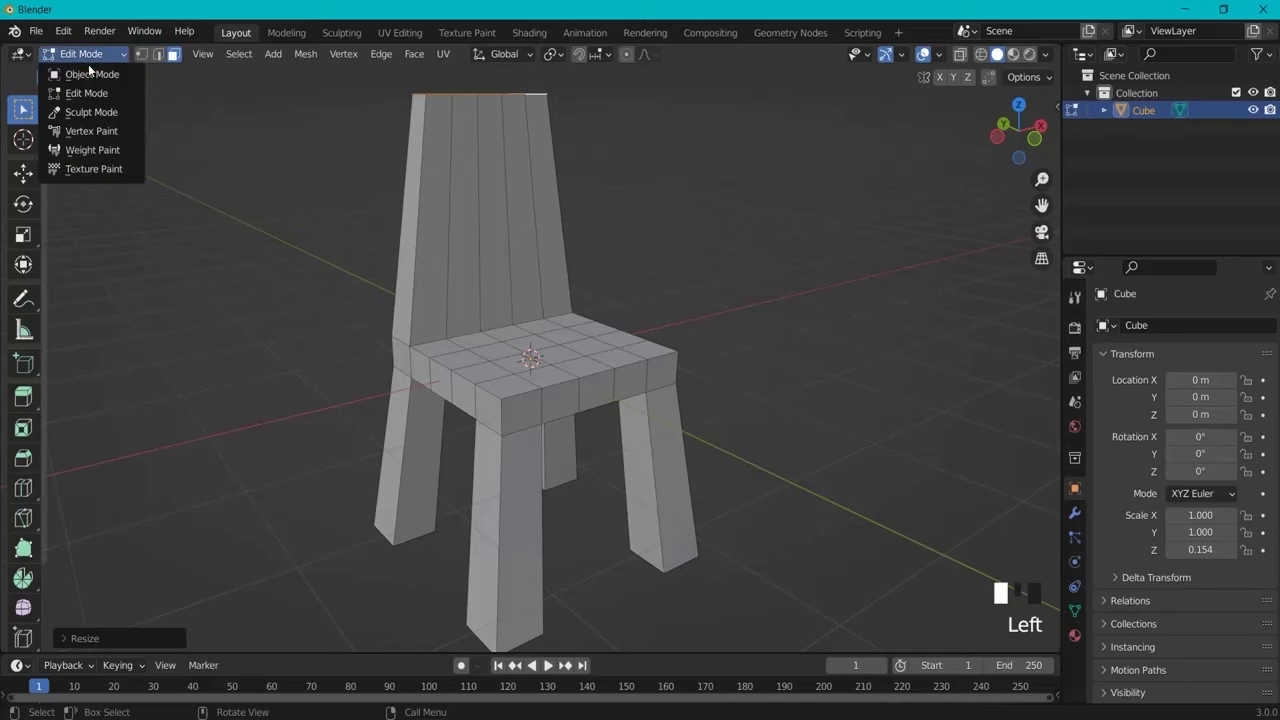
click(78, 72)
middle_drag(738, 242, 626, 286)
click(511, 188)
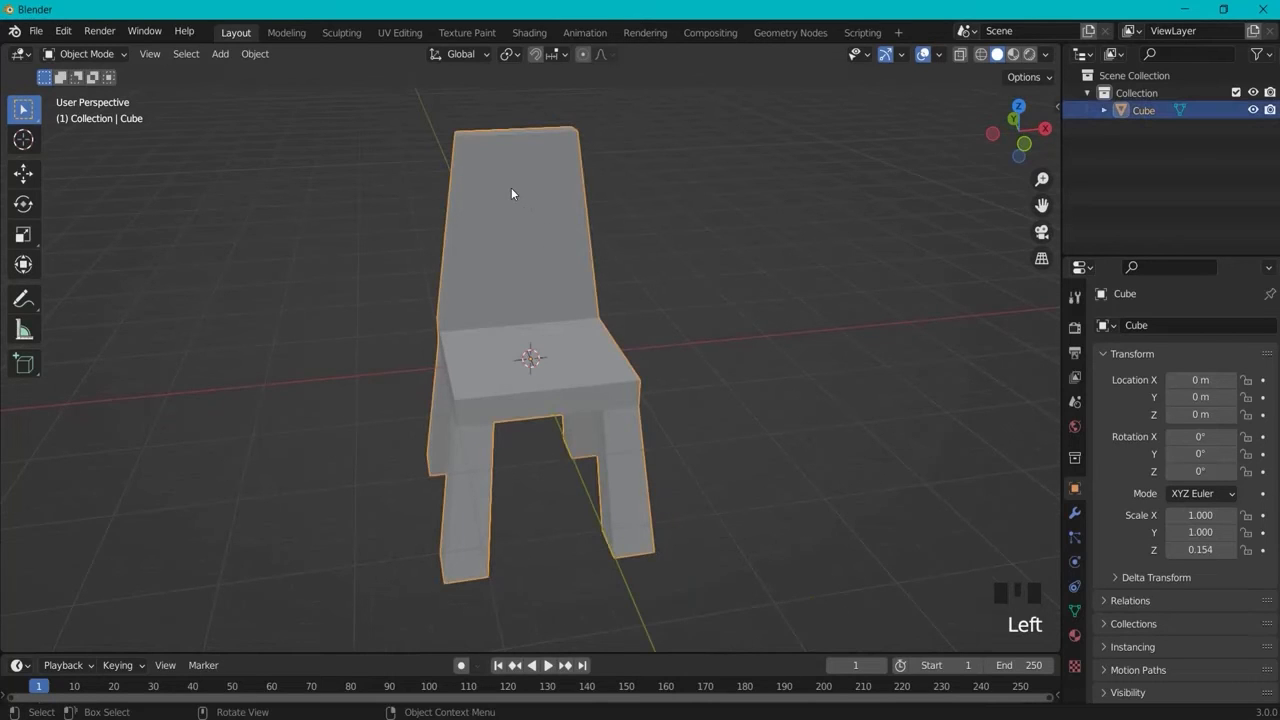
click(1013, 55)
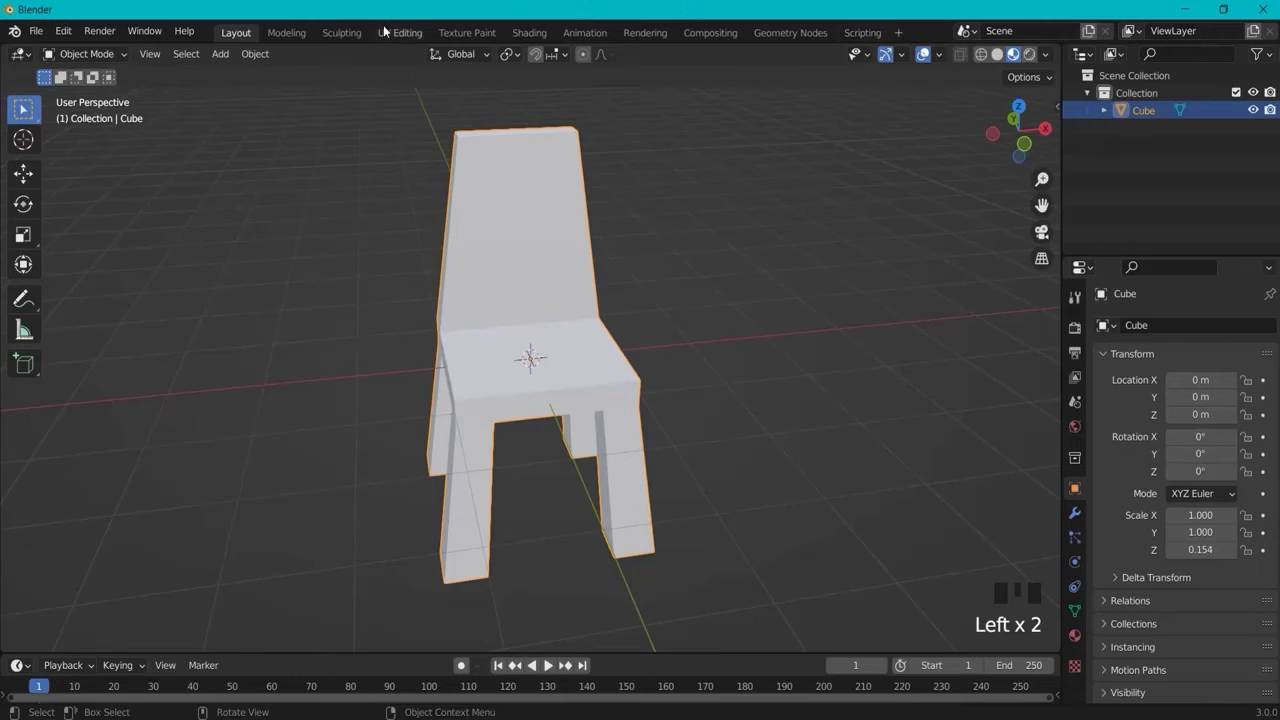
Step: Switch to the UV Editing workspace and show the chair from its front side
click(383, 33)
scroll(811, 72, up, 4)
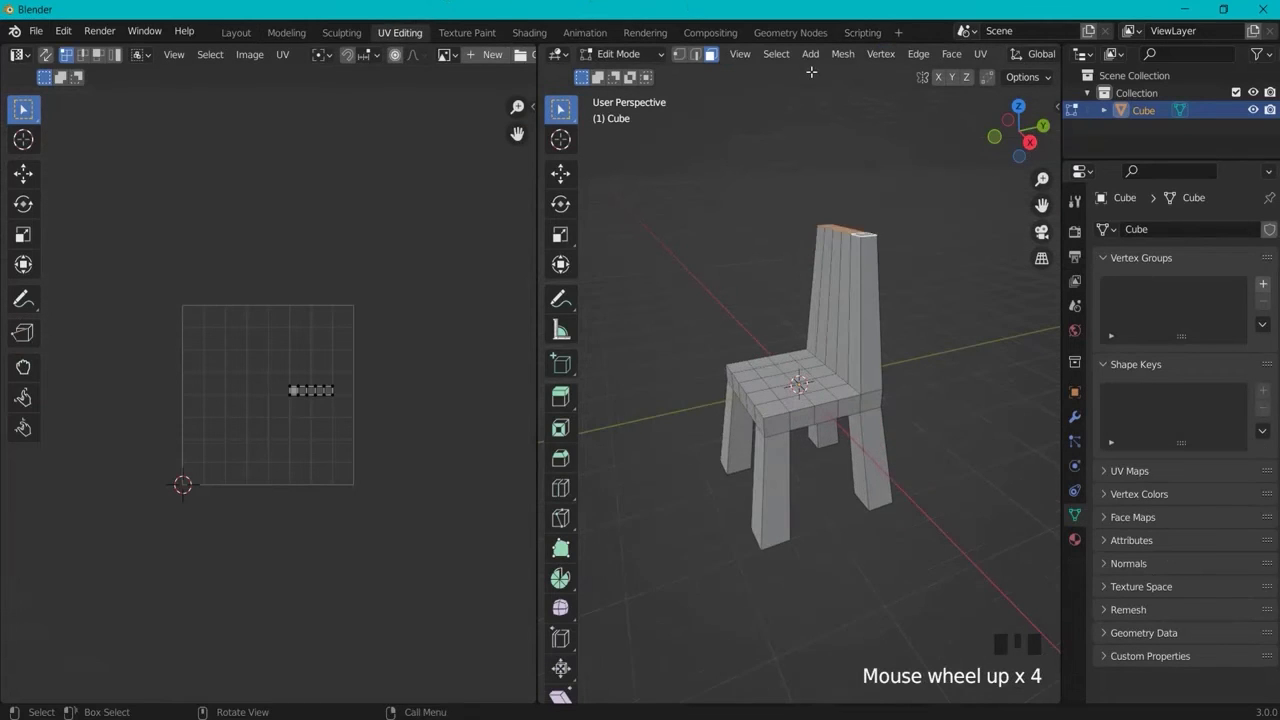
scroll(811, 72, down, 1)
scroll(780, 228, up, 2)
middle_drag(780, 228, 962, 293)
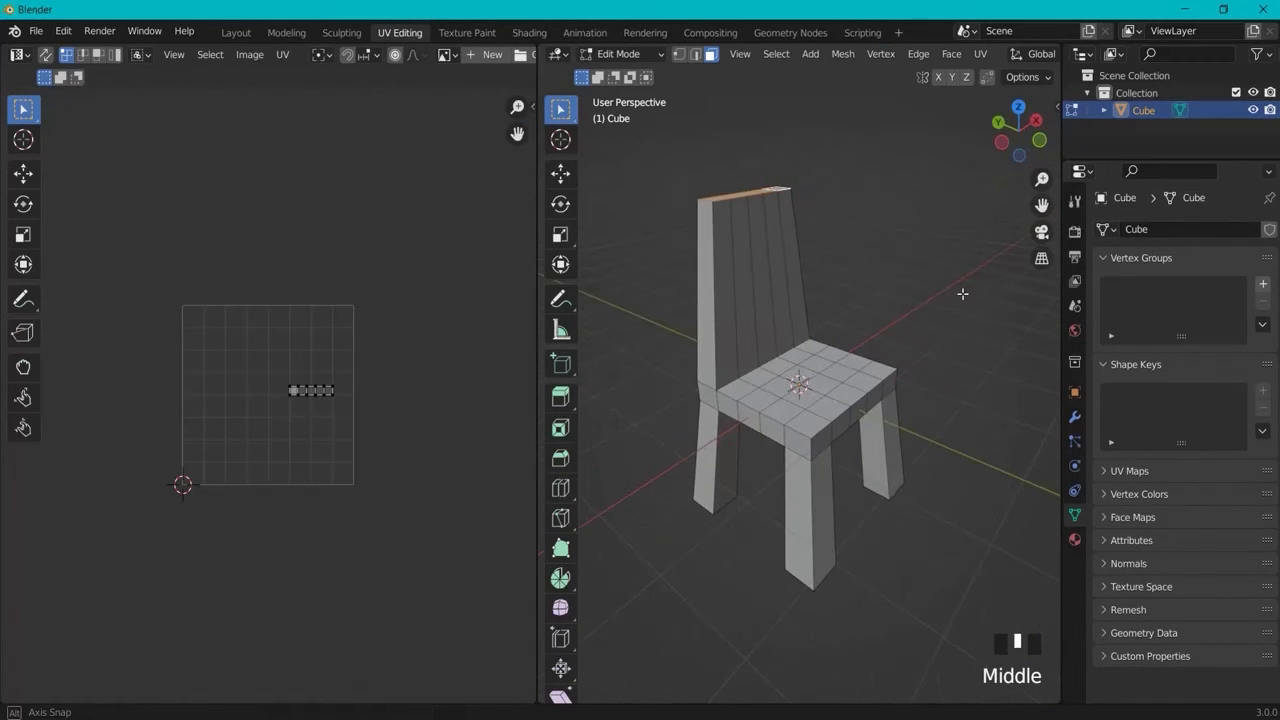
Step: Select all faces of the chair and unwrap them with Smart UV Project, using an island margin of 0.050
key(a)
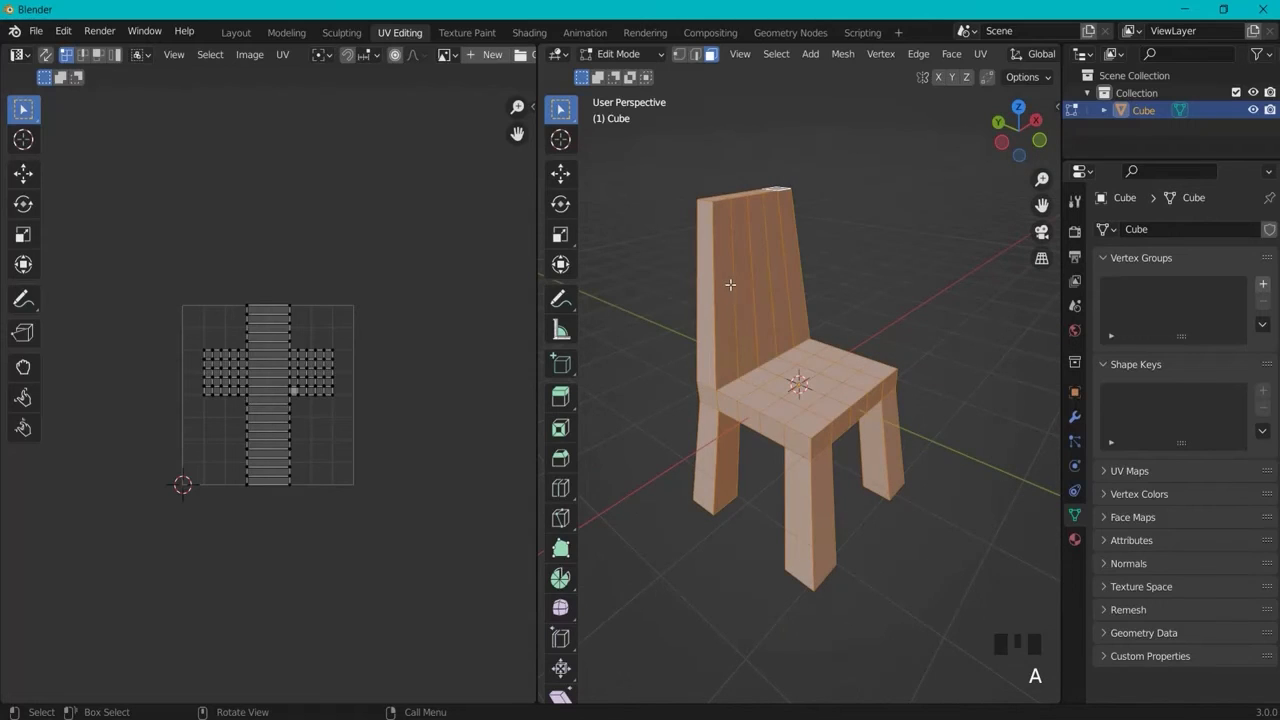
key(u)
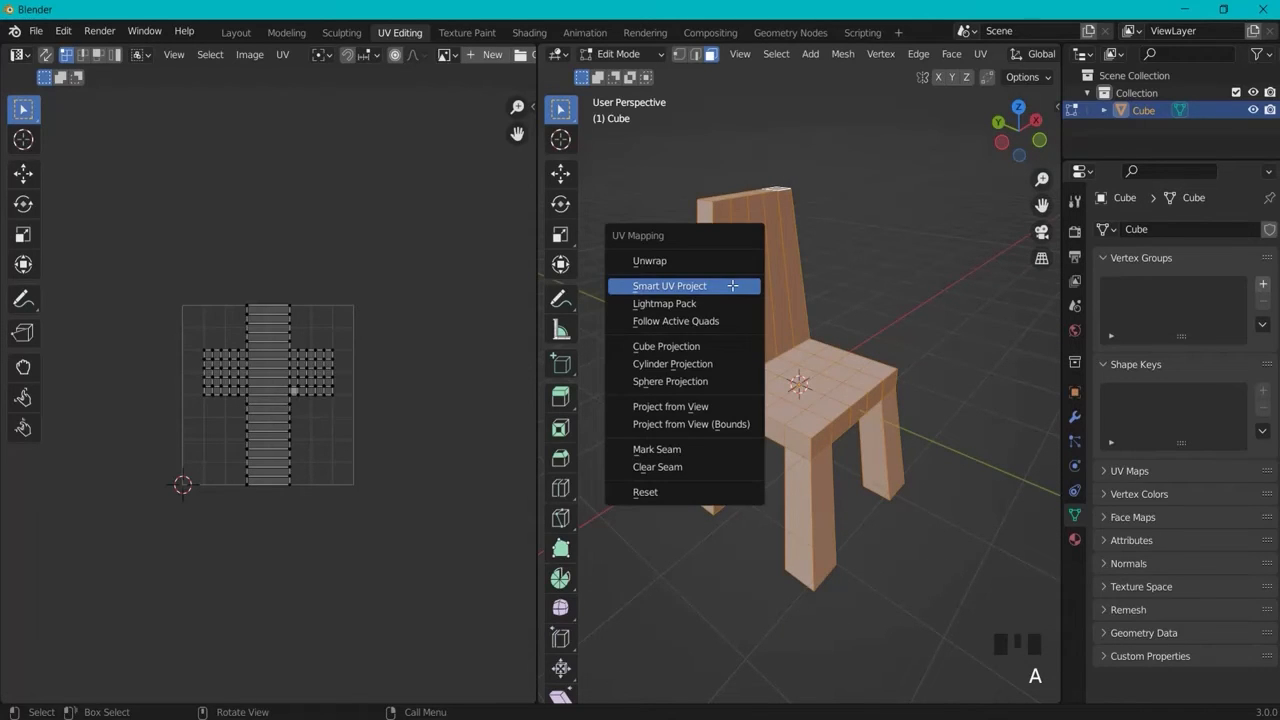
click(669, 288)
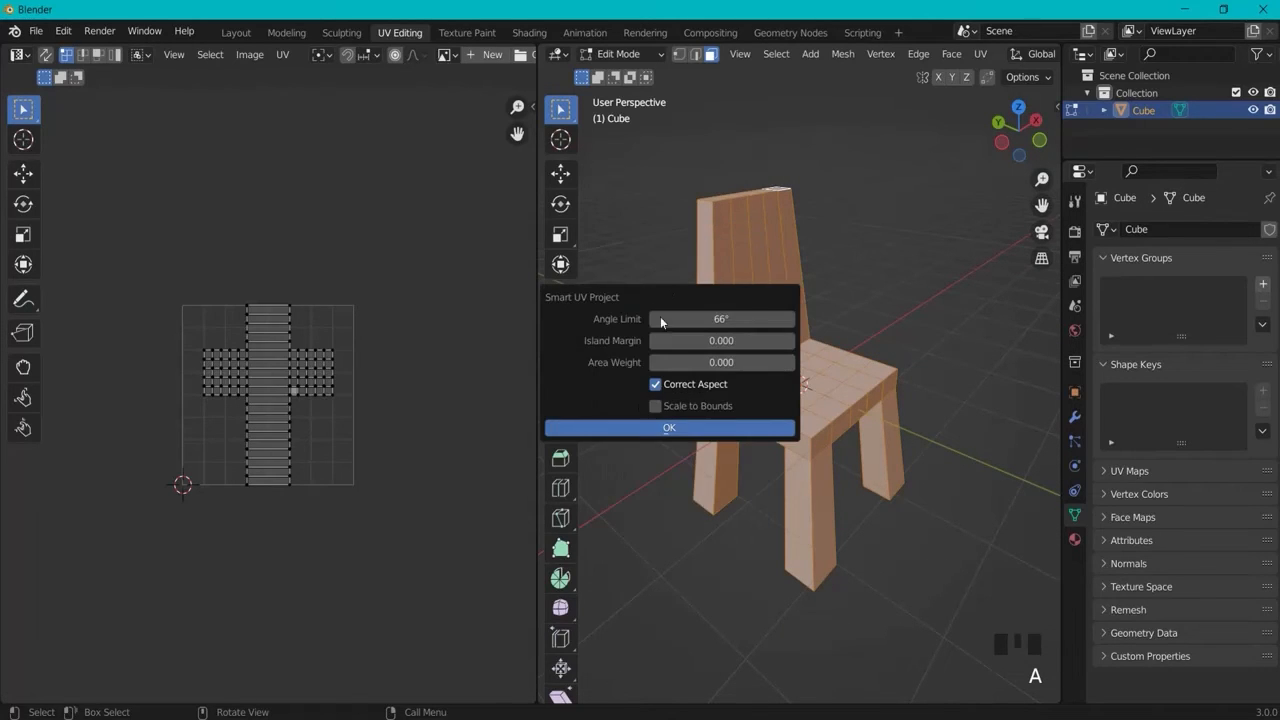
click(792, 341)
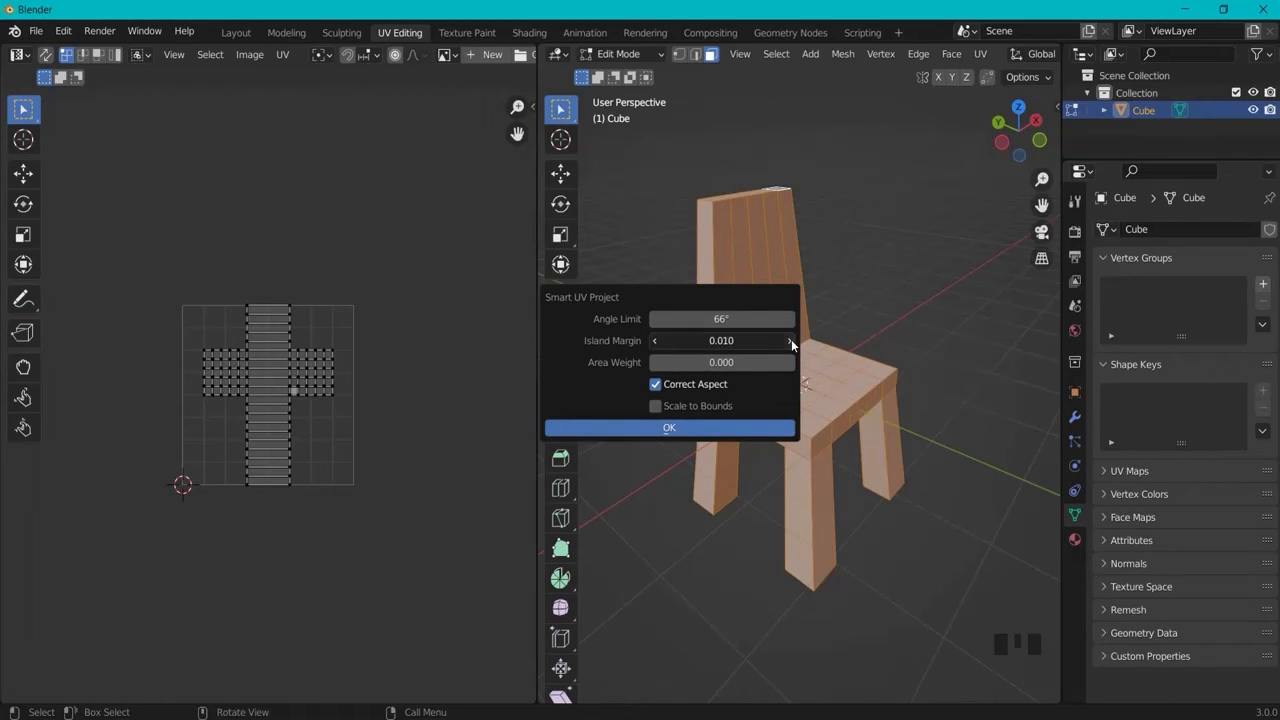
click(792, 341)
click(792, 341)
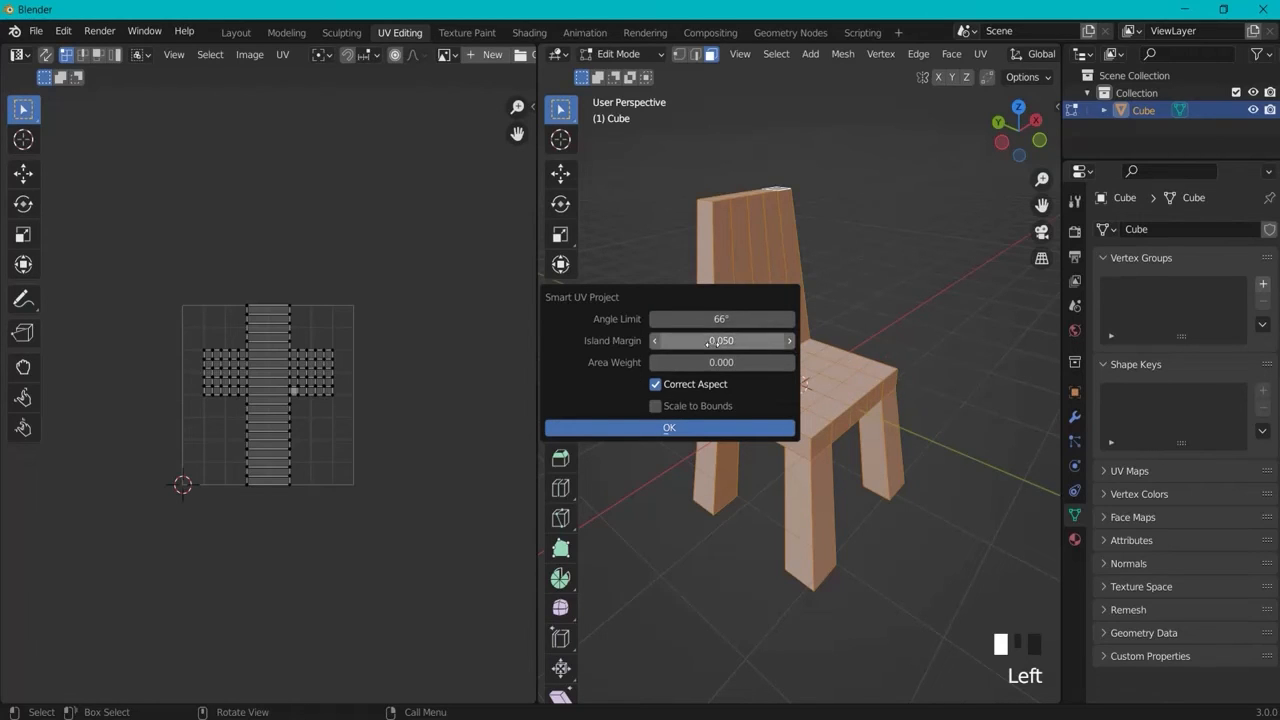
click(666, 430)
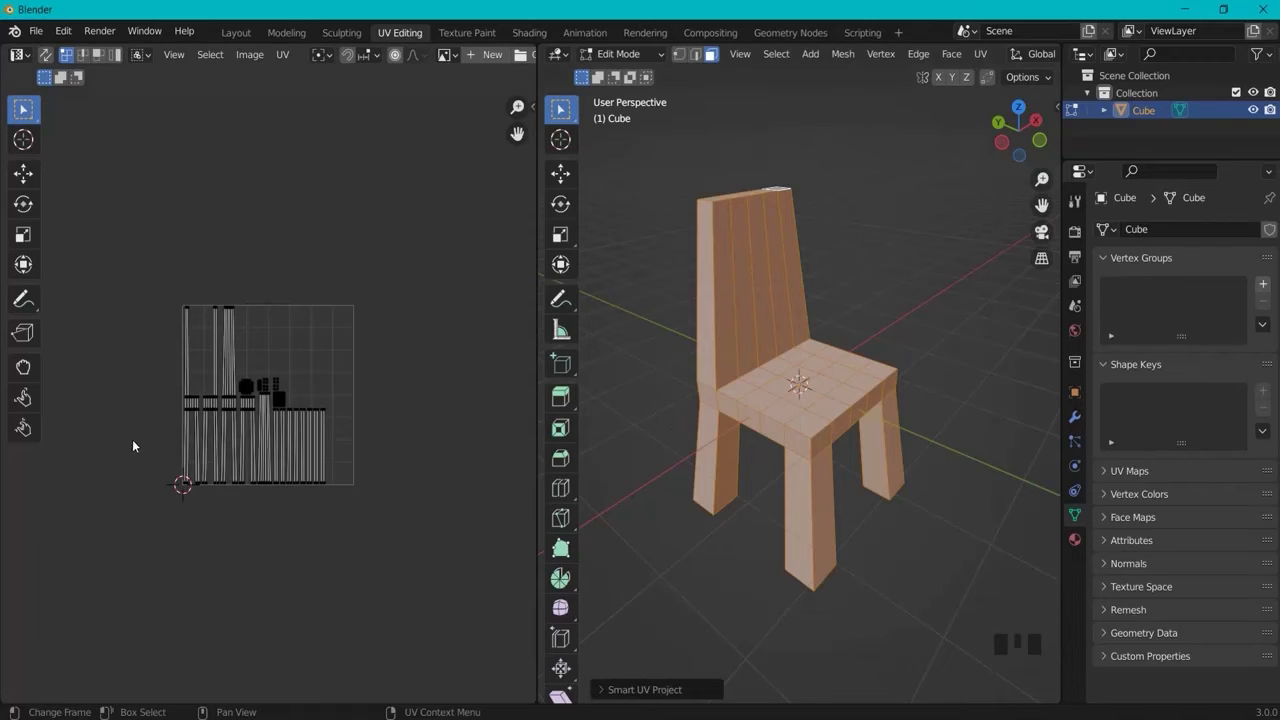
scroll(139, 430, up, 3)
scroll(139, 430, up, 2)
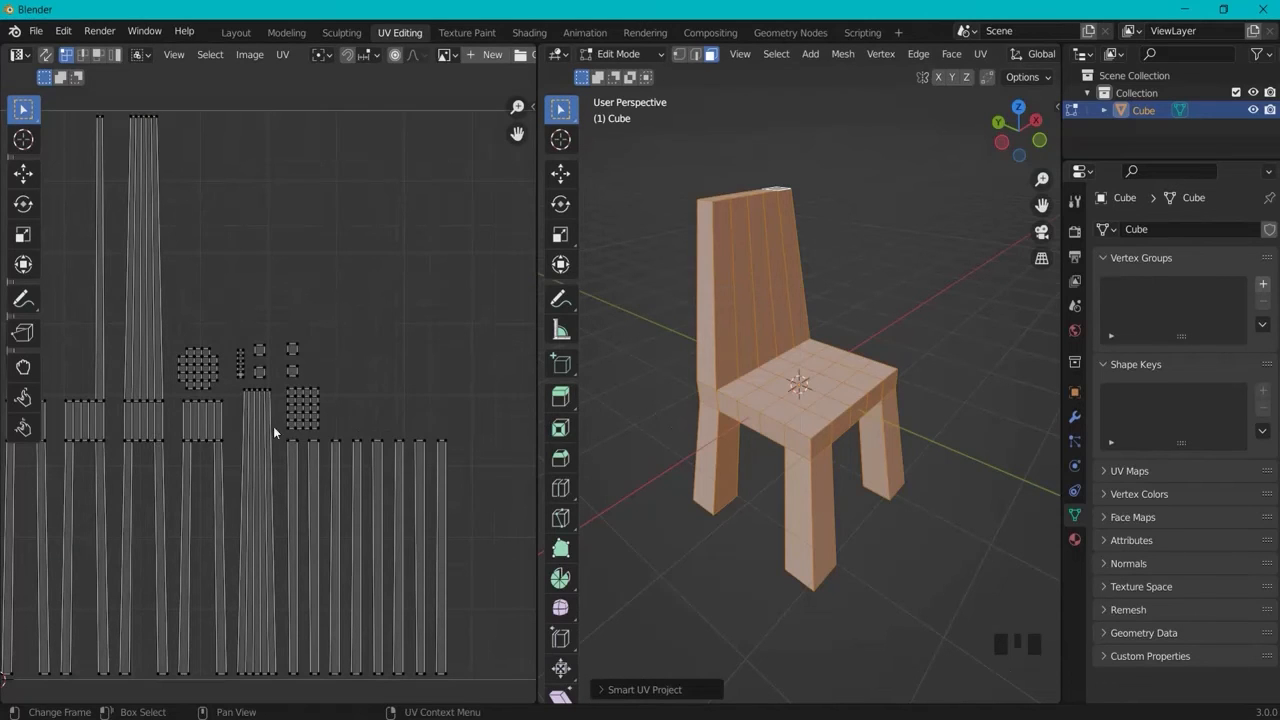
scroll(339, 375, down, 3)
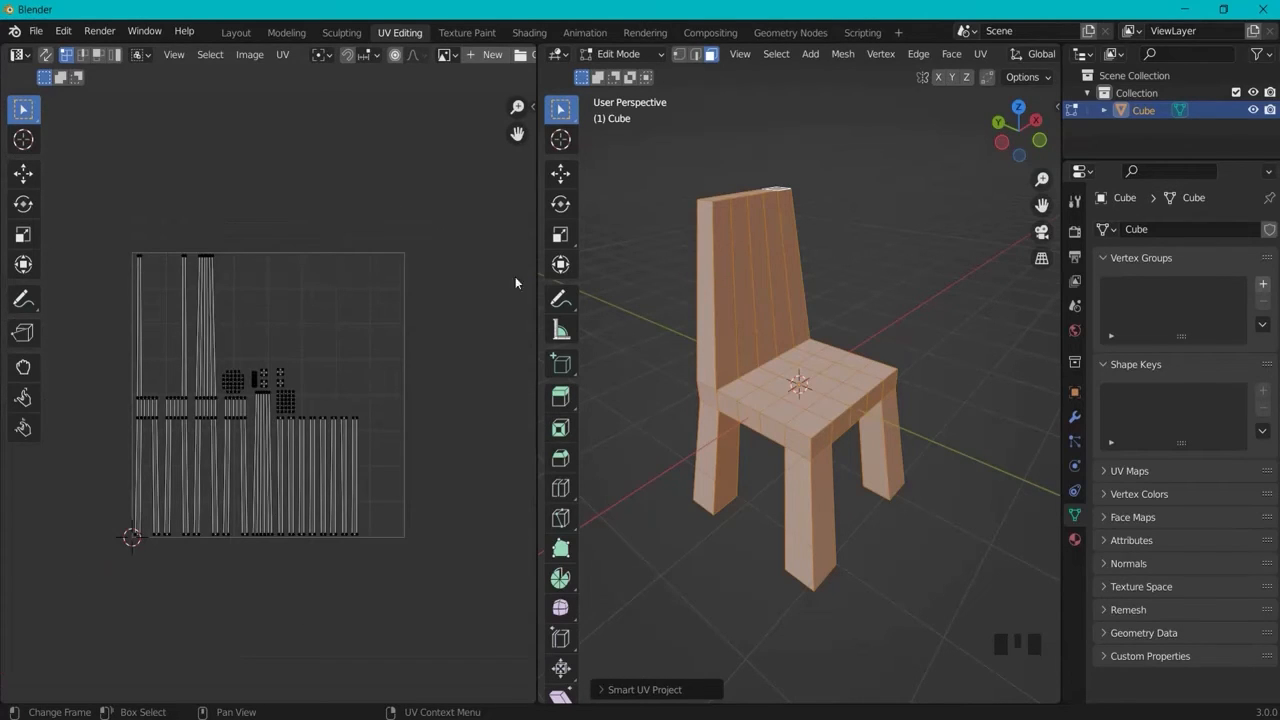
Step: Connect an Image Texture to the Base Color of the chair's material
click(1075, 540)
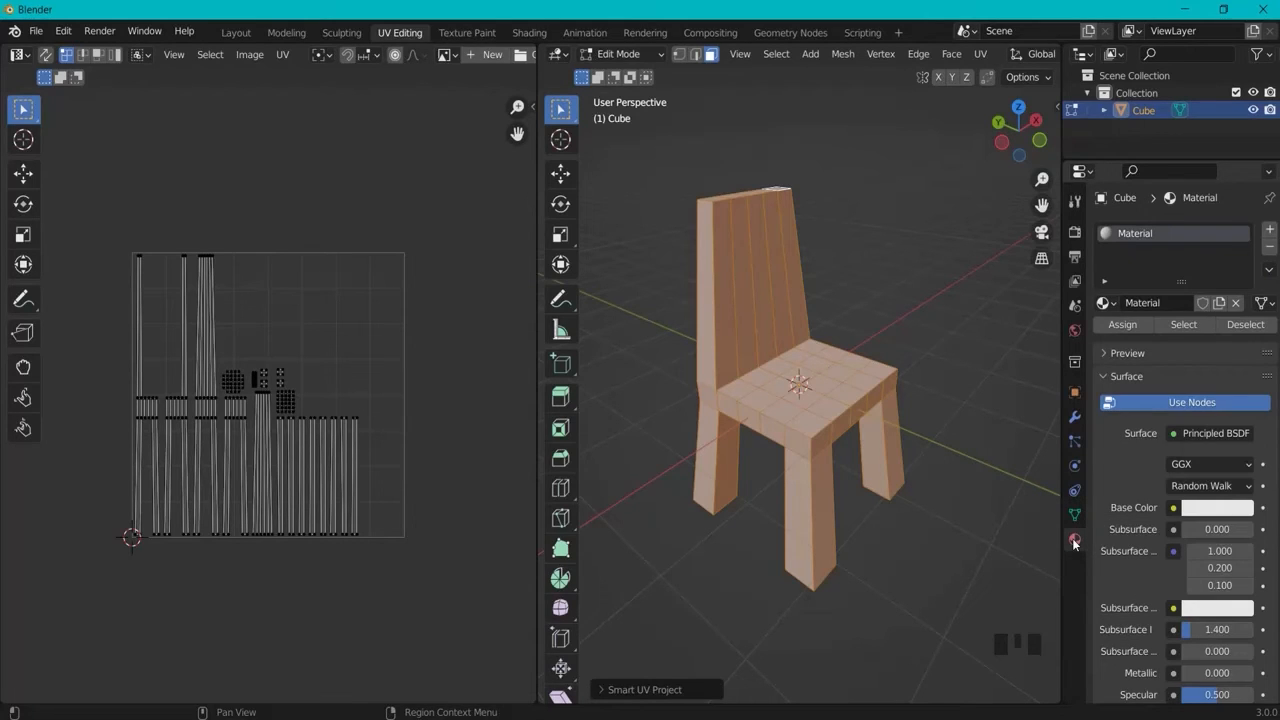
click(1141, 508)
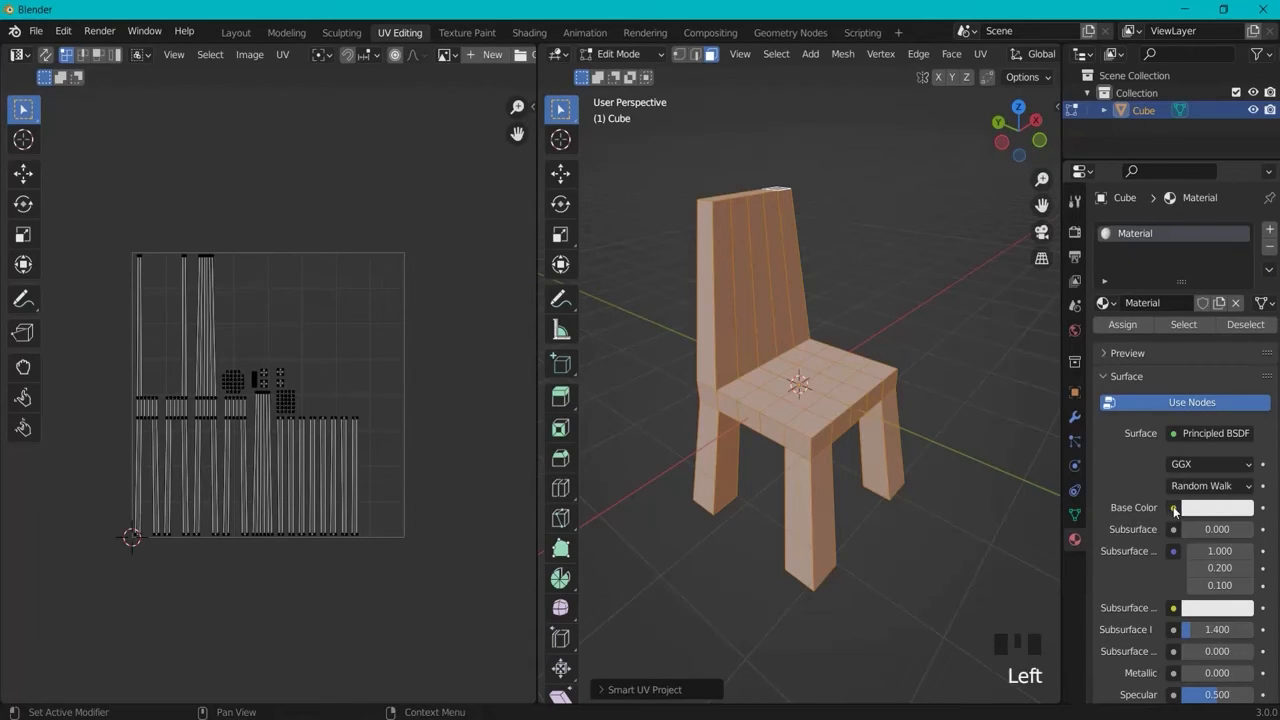
click(1174, 508)
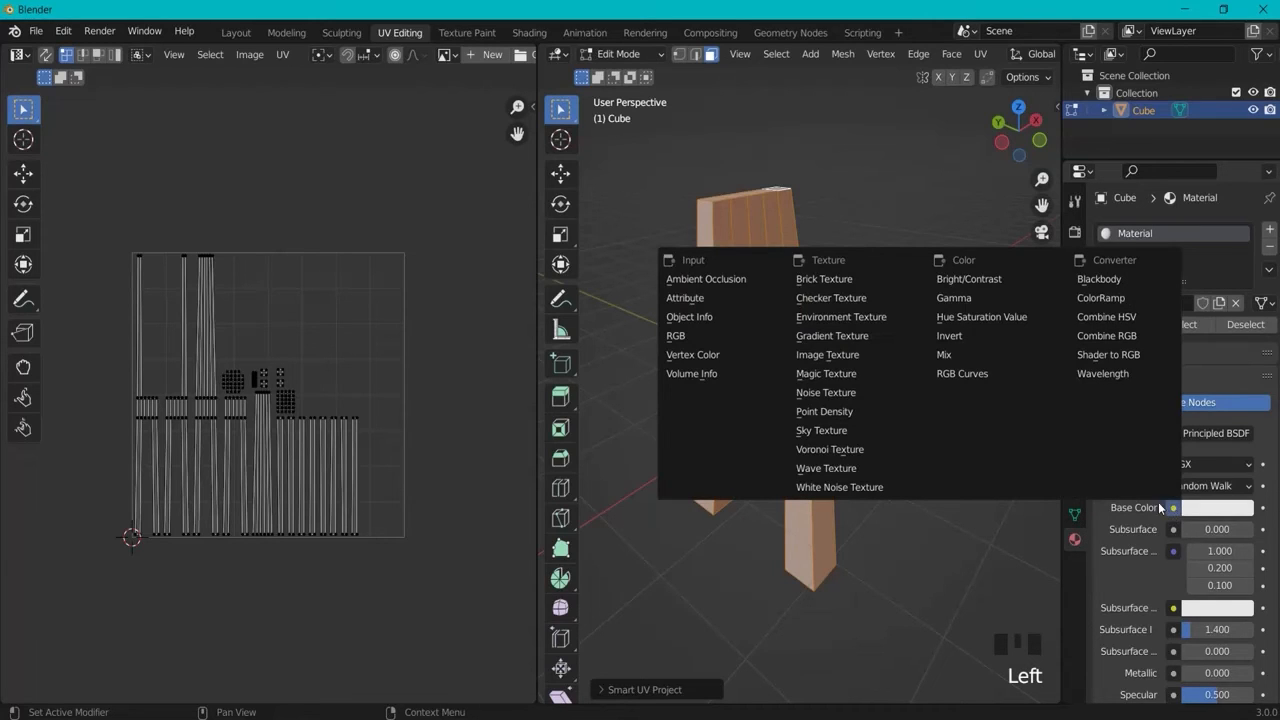
click(820, 356)
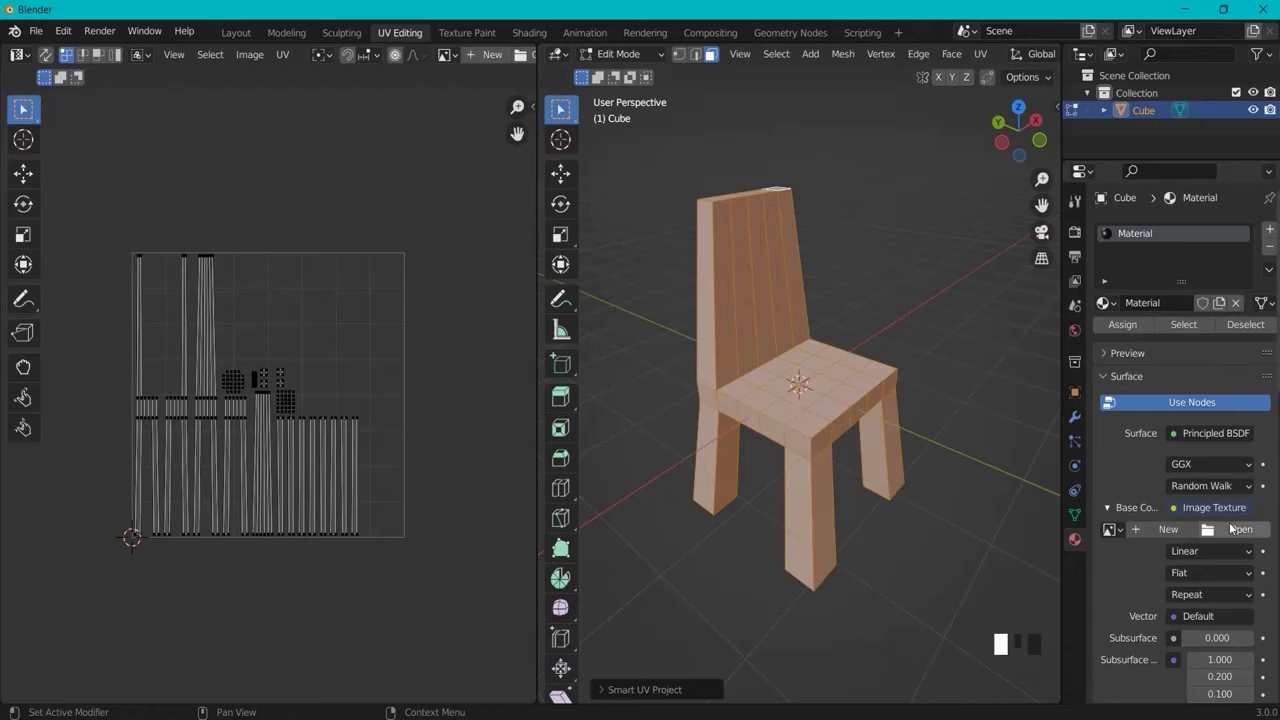
Step: Switch to the browser to view the Google image search for "wood texture", then return to Blender
key(alt+Tab)
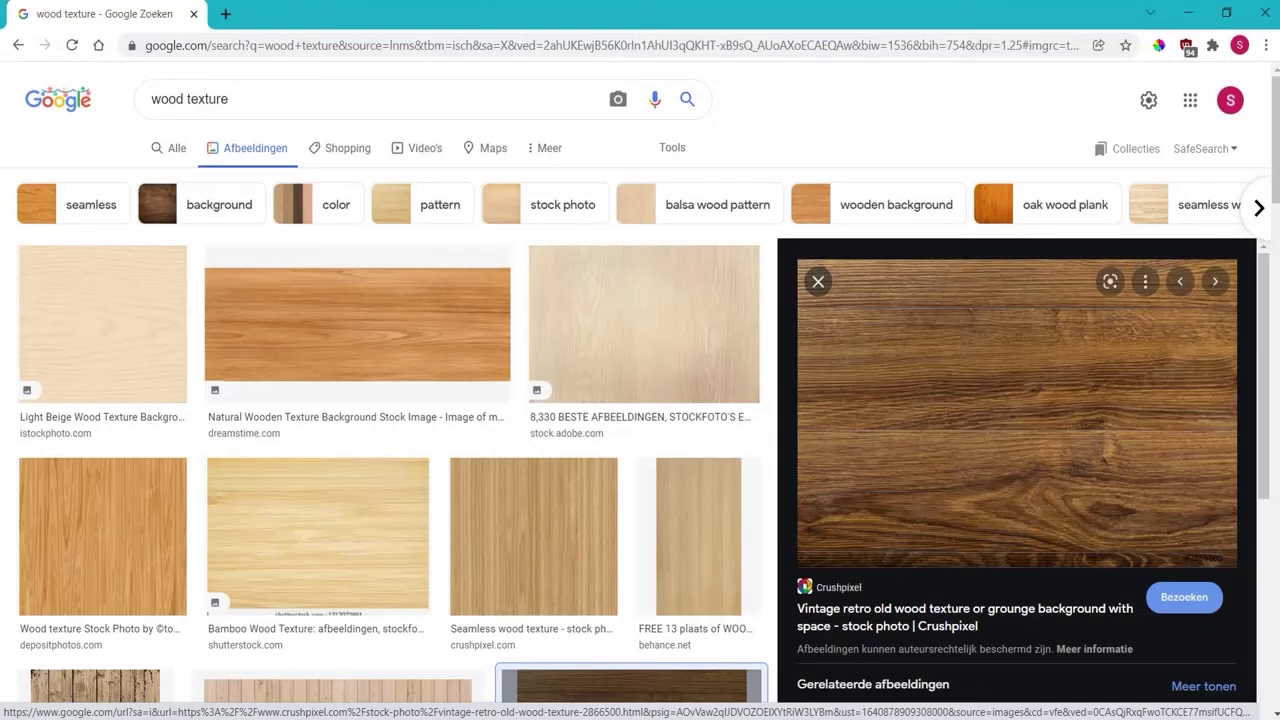
drag(340, 107, 4, 105)
click(294, 91)
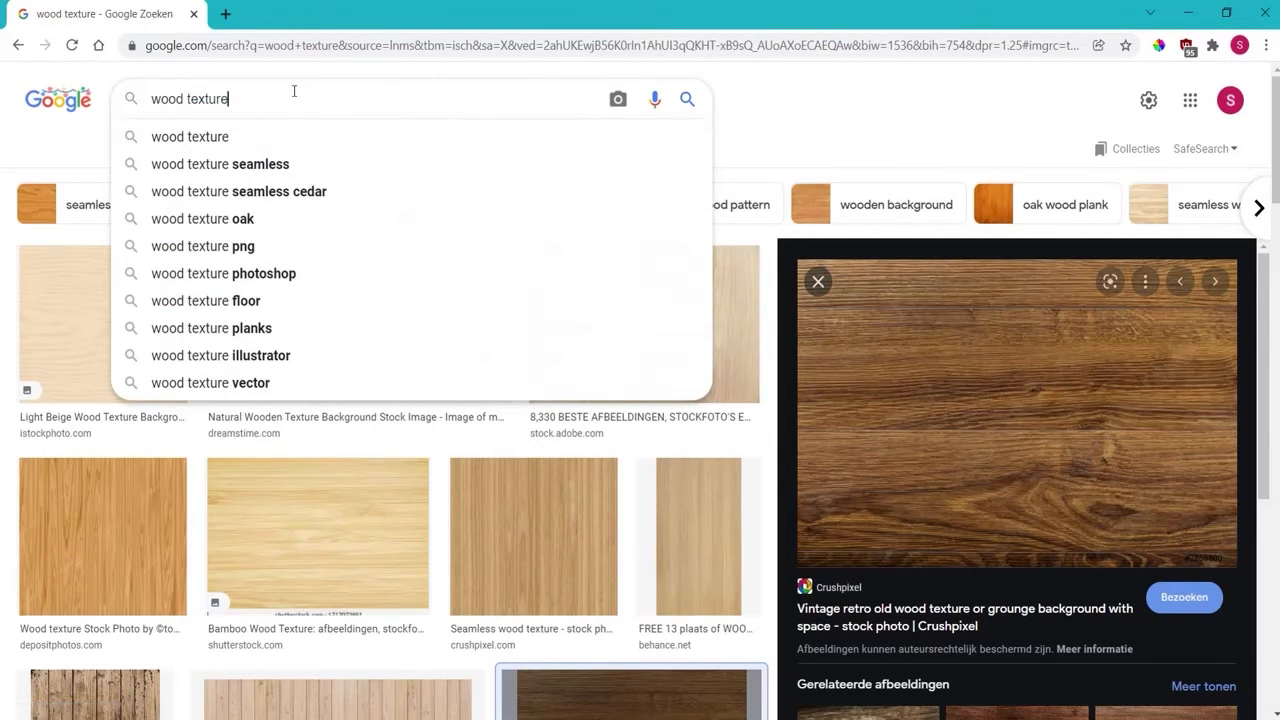
click(755, 163)
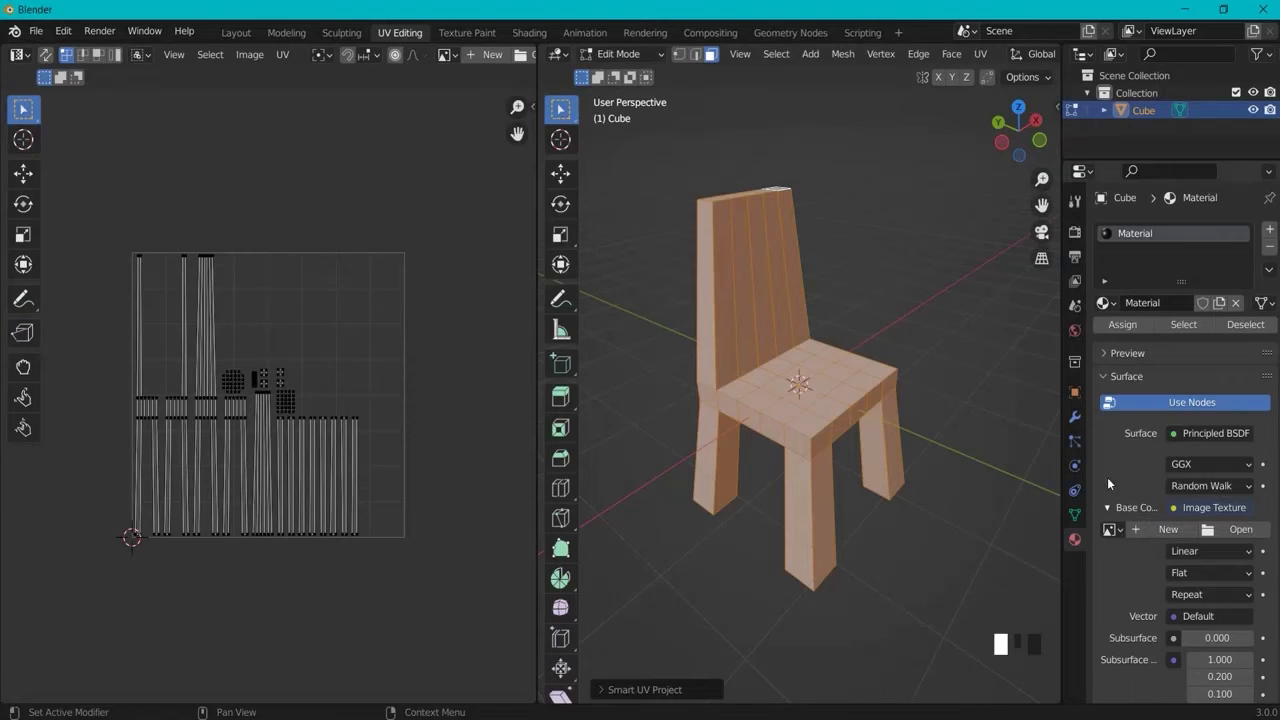
Step: Load "wooden texture.jpg" from the Desktop as the Base Color image and show the whole image behind the UV layout
click(1226, 533)
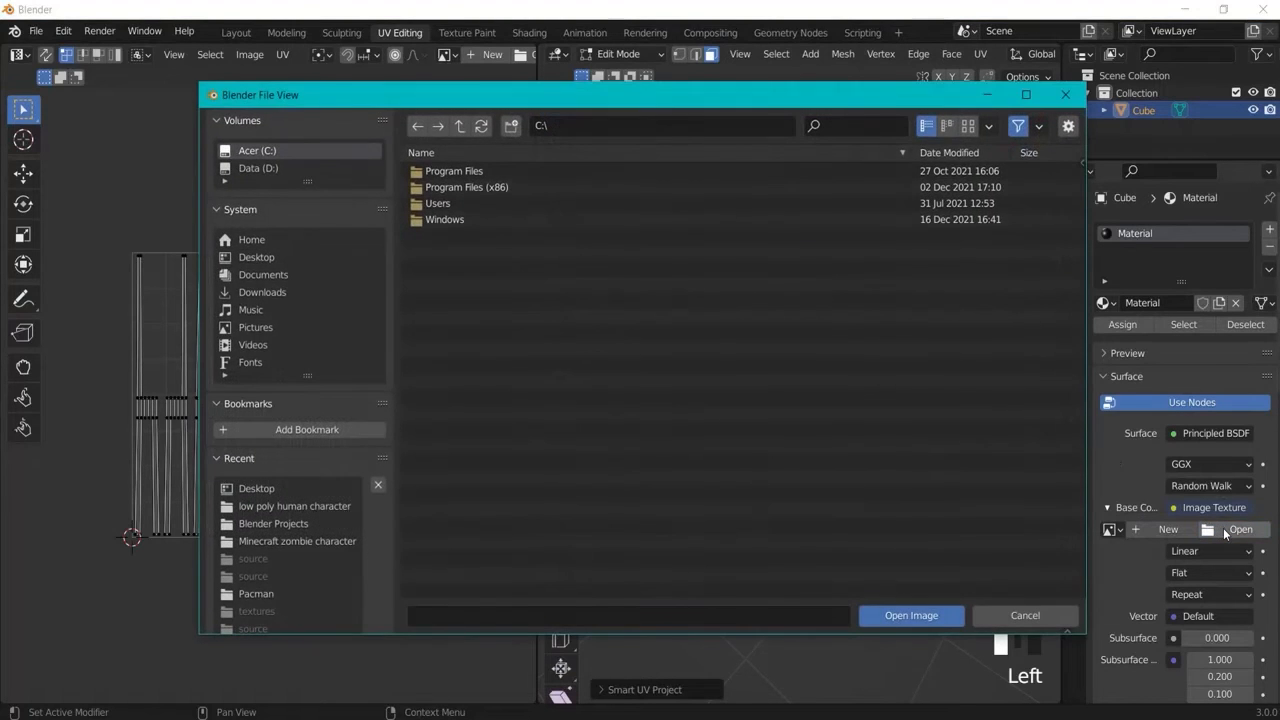
click(266, 256)
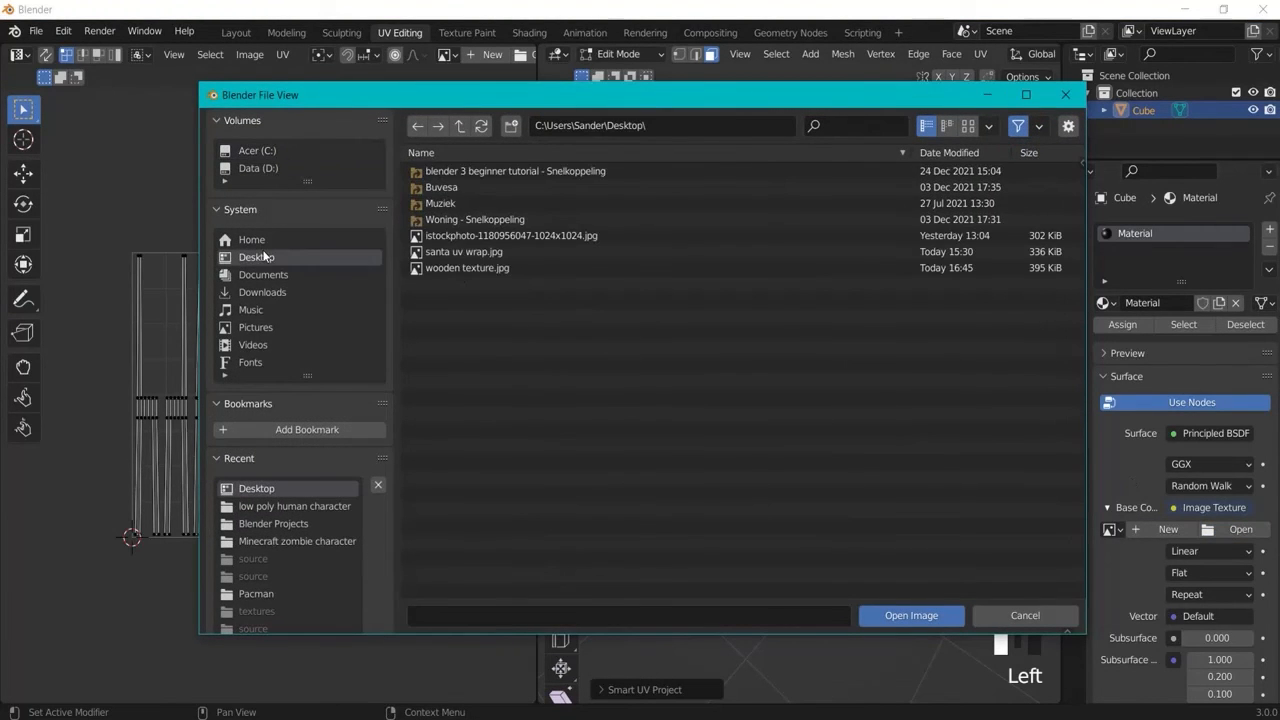
click(452, 270)
click(908, 614)
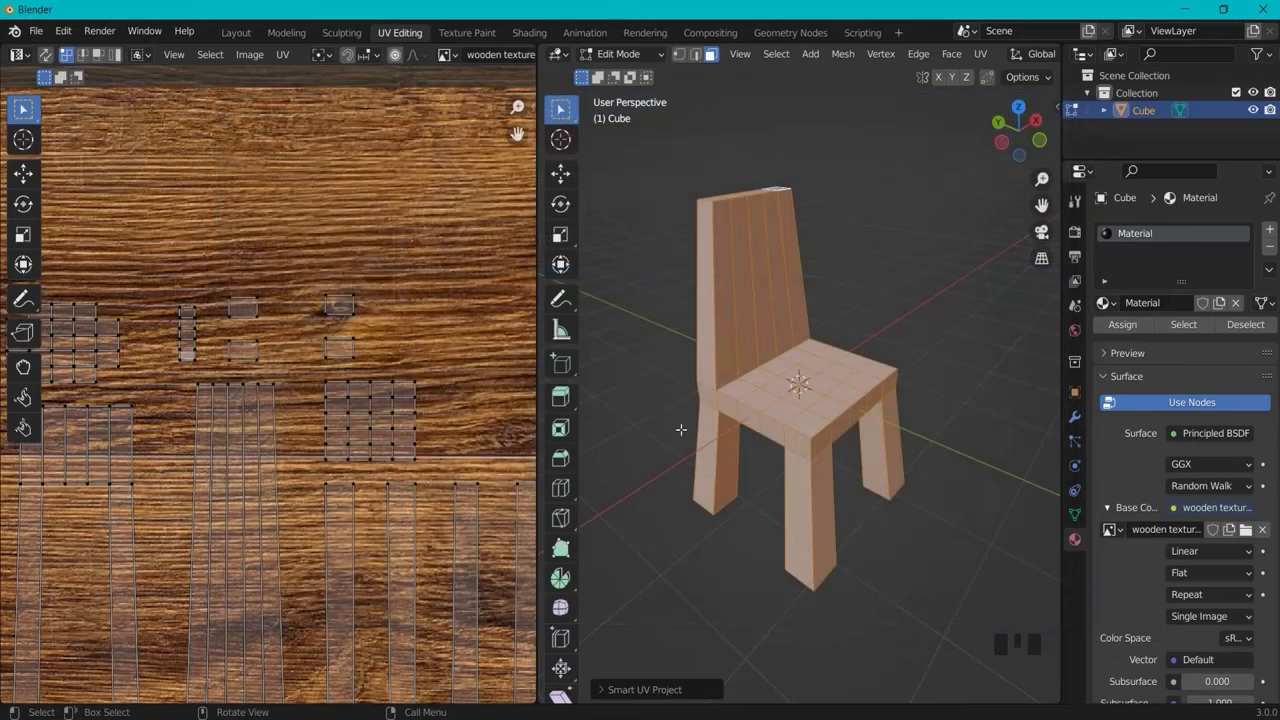
scroll(330, 412, down, 5)
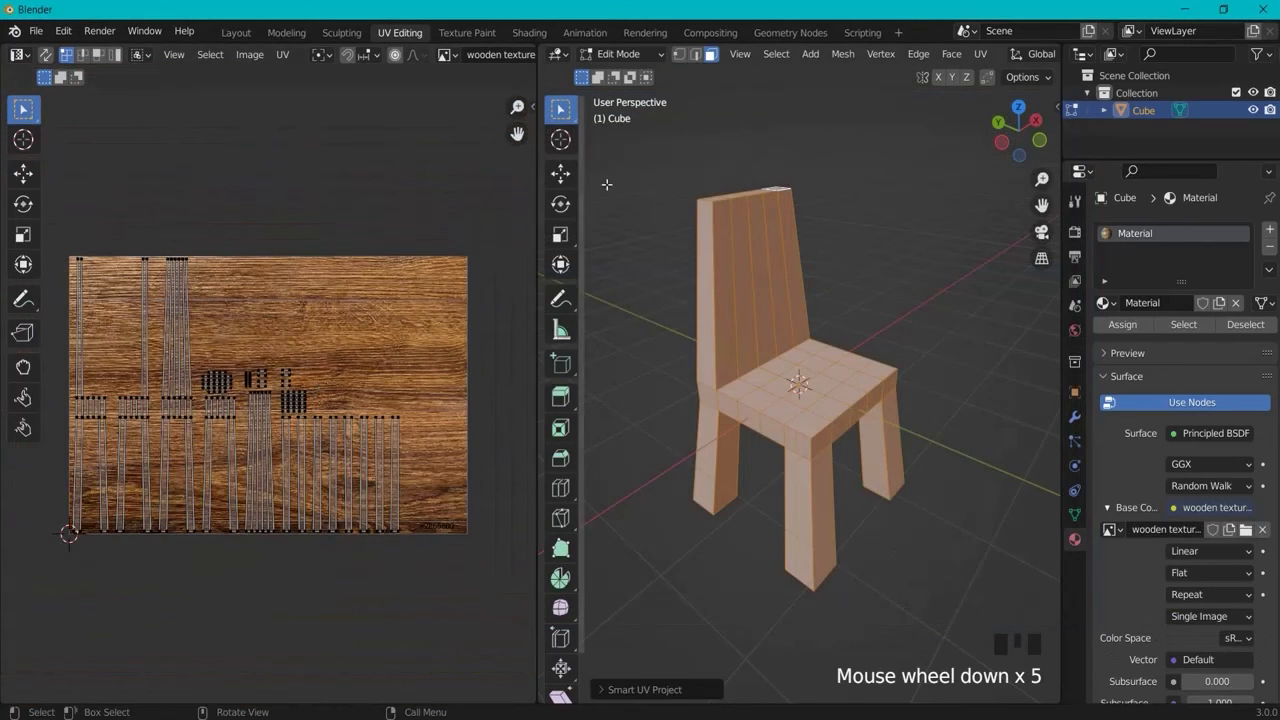
Step: Switch the chair to Object Mode, use Material Preview shading, and deselect the chair to inspect its wood texture
click(615, 54)
click(630, 74)
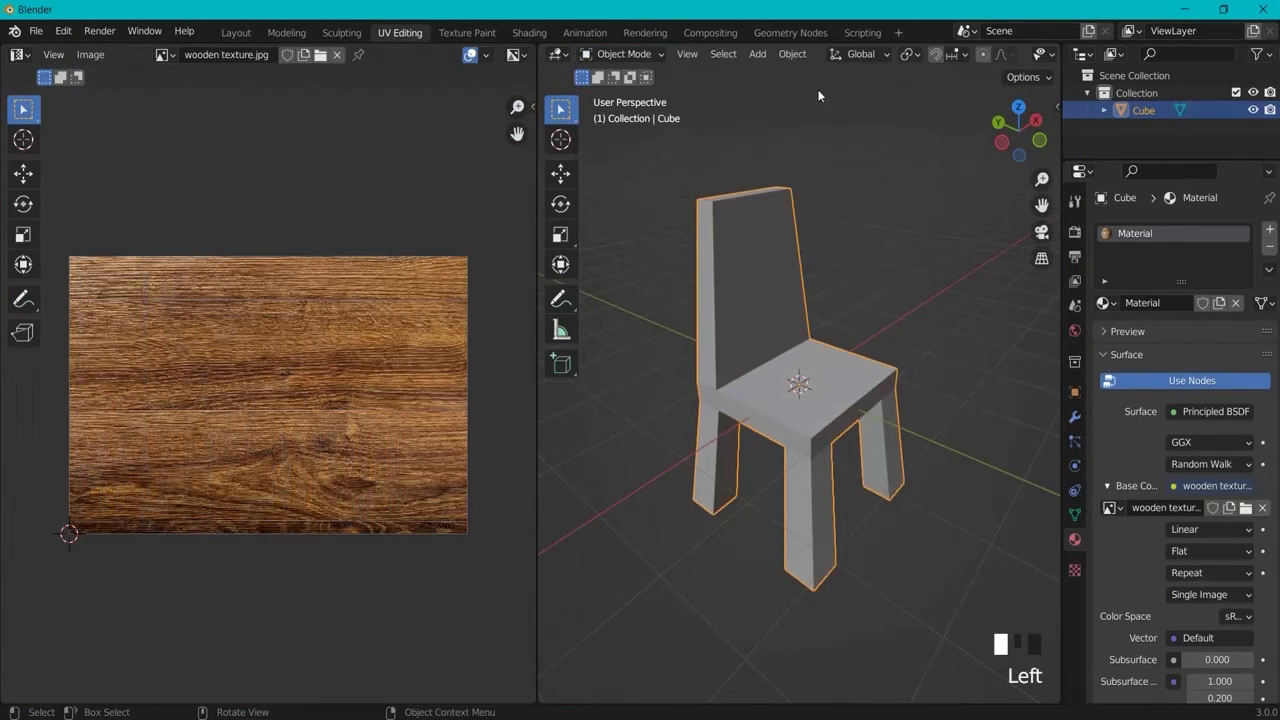
scroll(951, 56, down, 4)
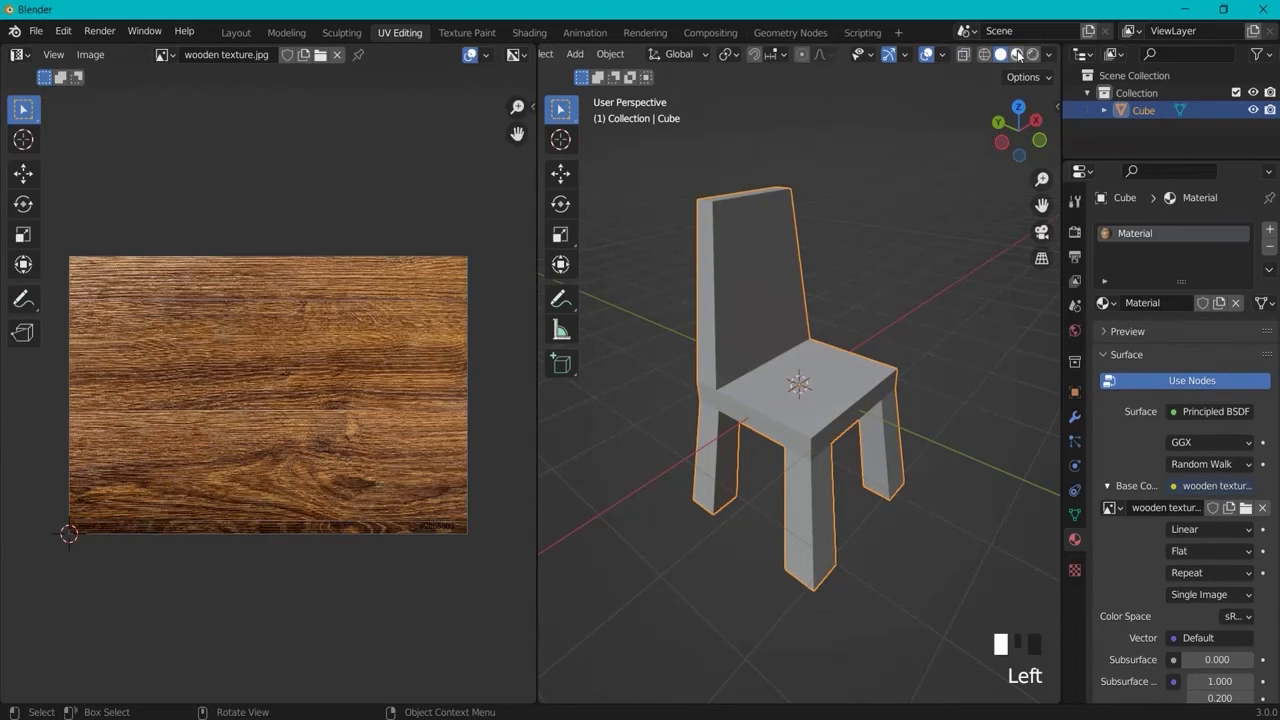
click(1017, 54)
click(925, 320)
middle_drag(925, 320, 882, 341)
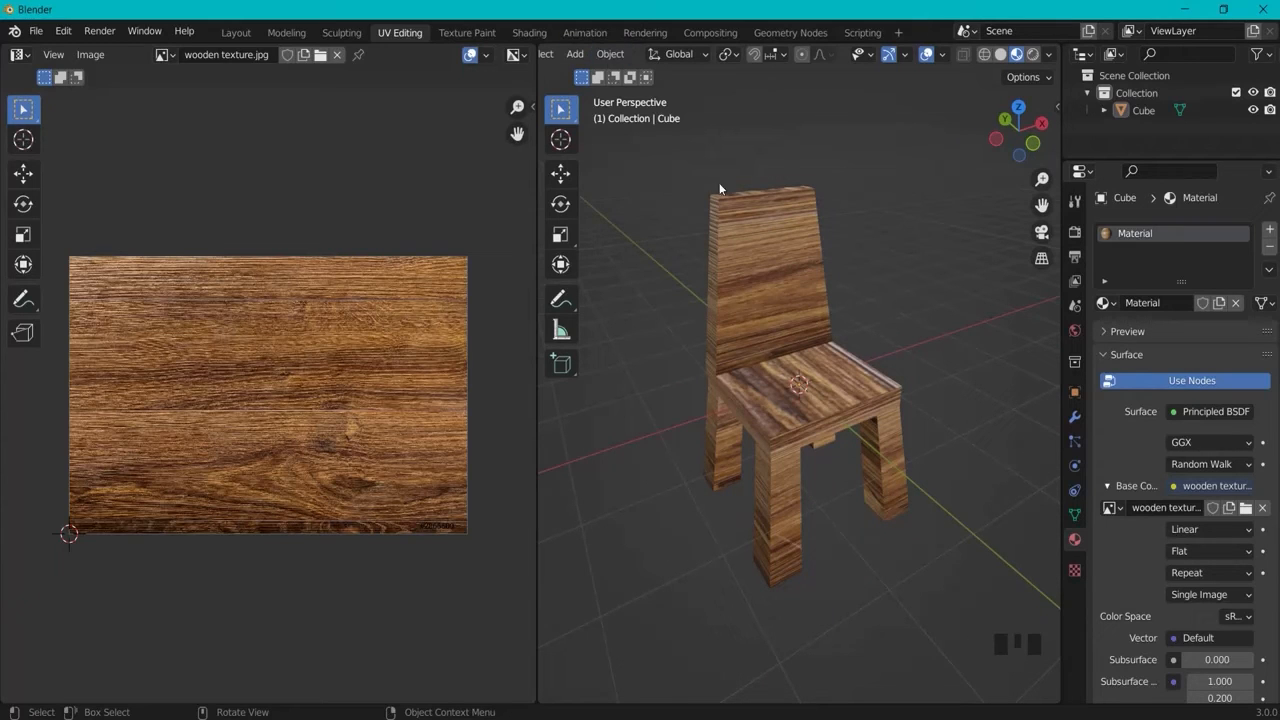
Step: Put the textured chair back into Edit Mode to show its UV layout over the wood image
scroll(620, 55, up, 3)
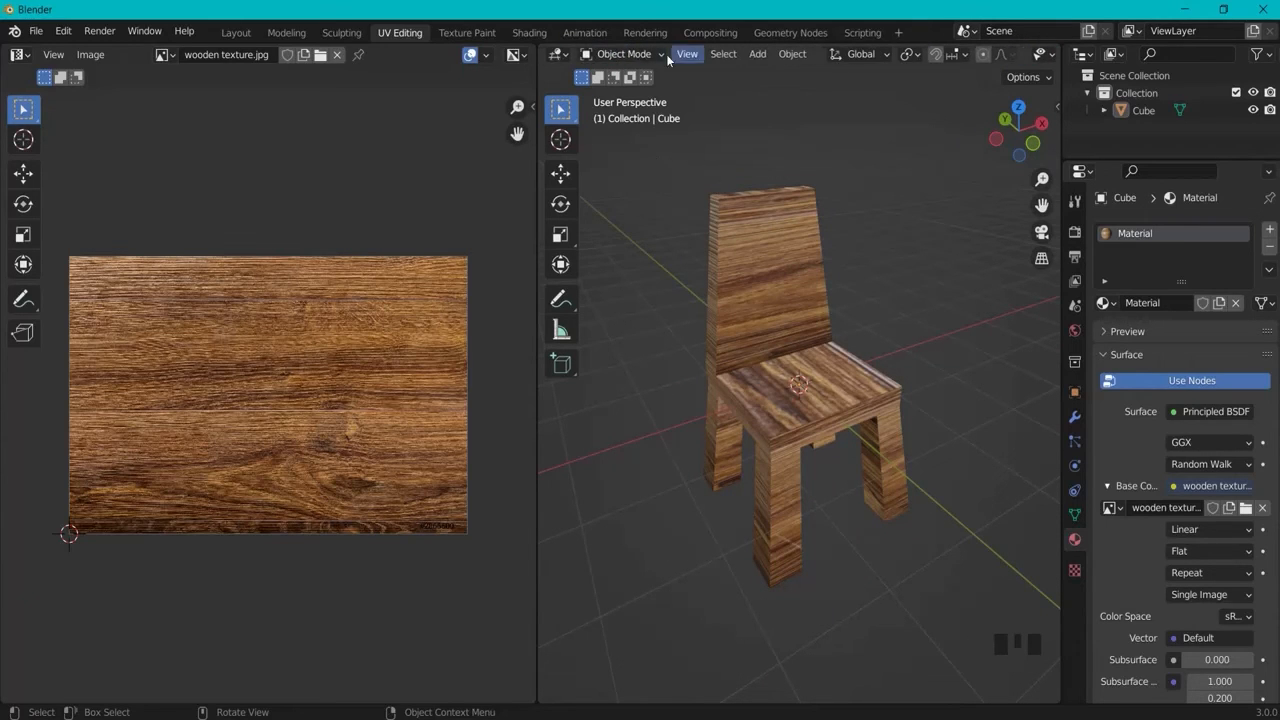
scroll(925, 57, up, 3)
click(634, 55)
click(623, 93)
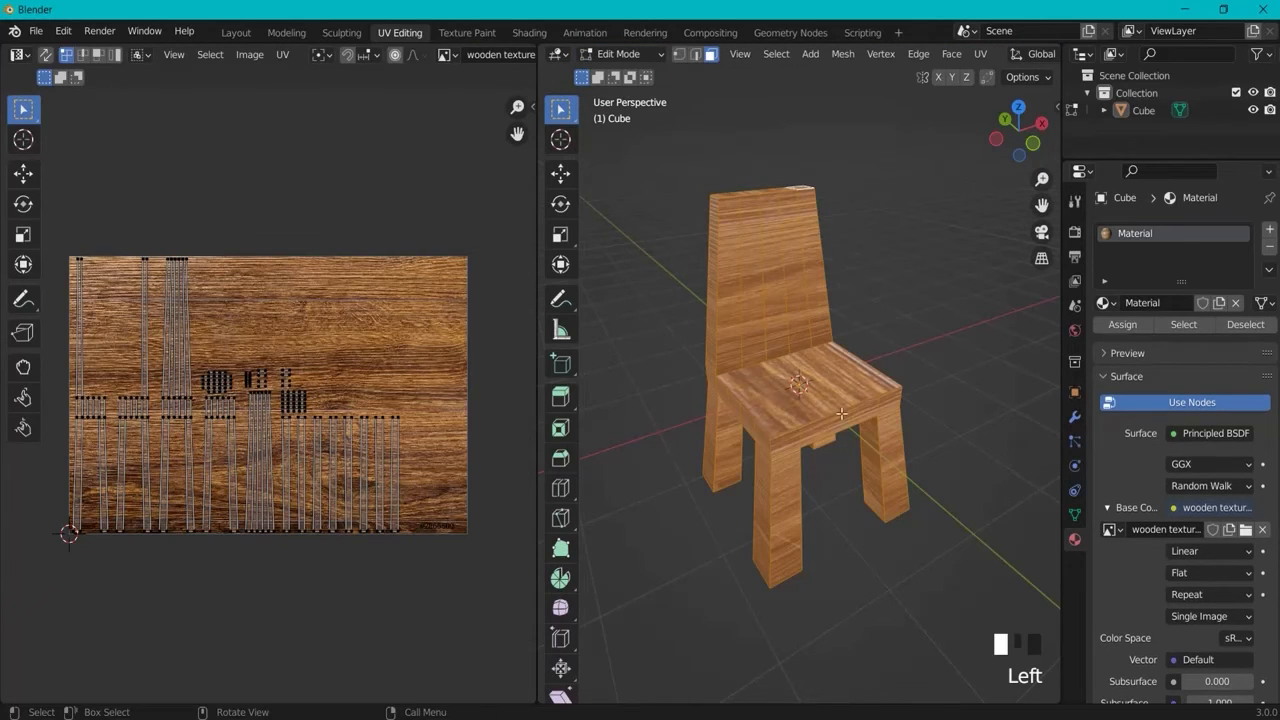
Step: Select all faces of the chair seat's top surface and their whole UV island over the wood image
click(903, 311)
middle_drag(773, 389, 770, 361)
click(755, 361)
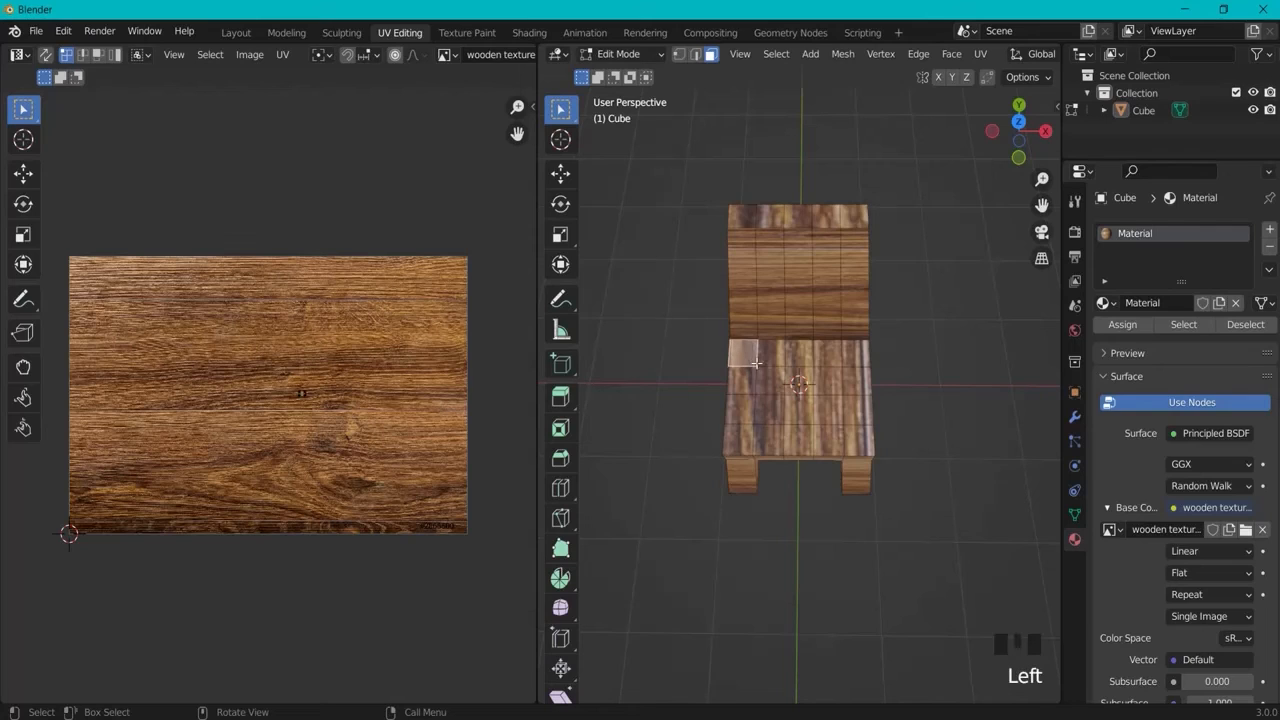
click(877, 448)
click(743, 355)
click(857, 443)
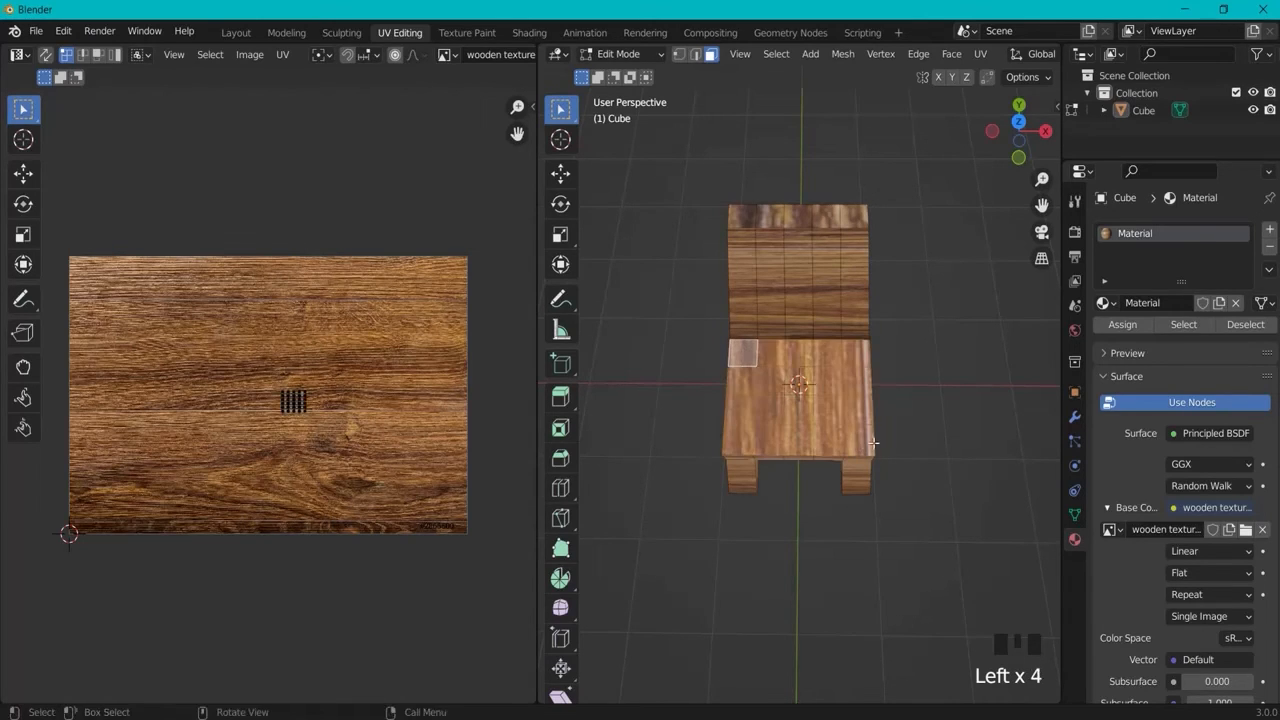
scroll(270, 402, up, 4)
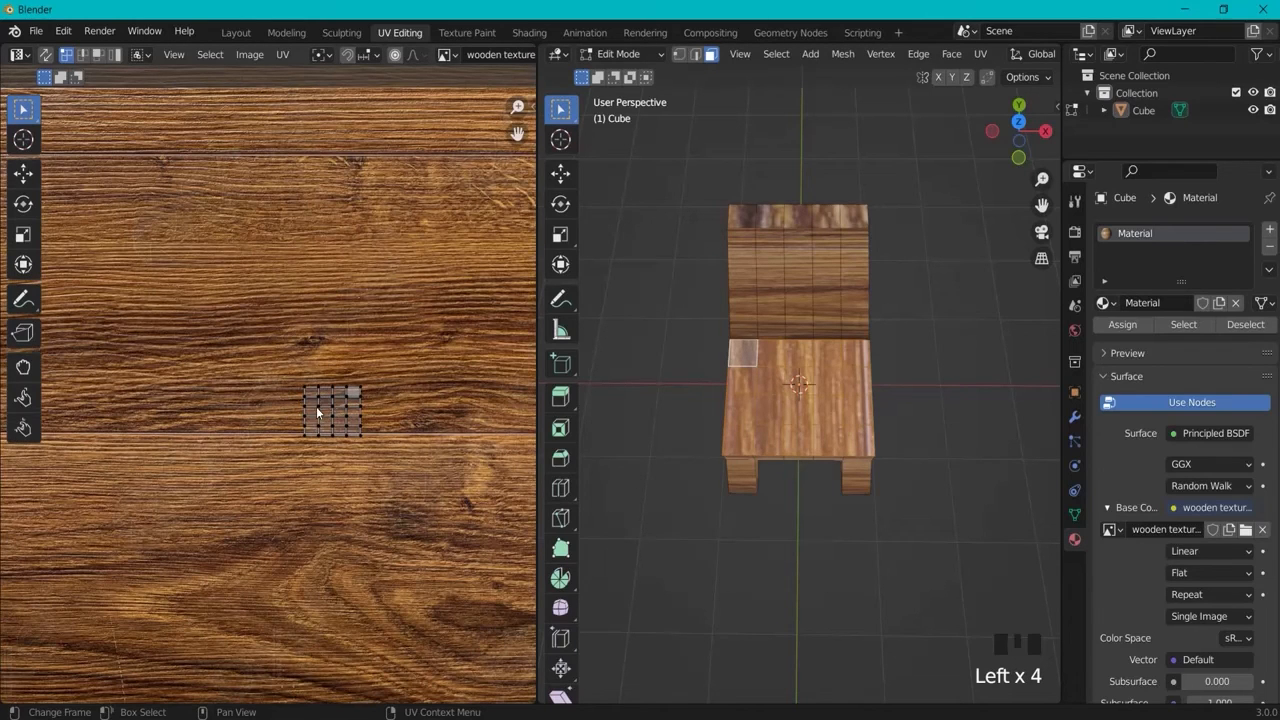
scroll(295, 415, down, 4)
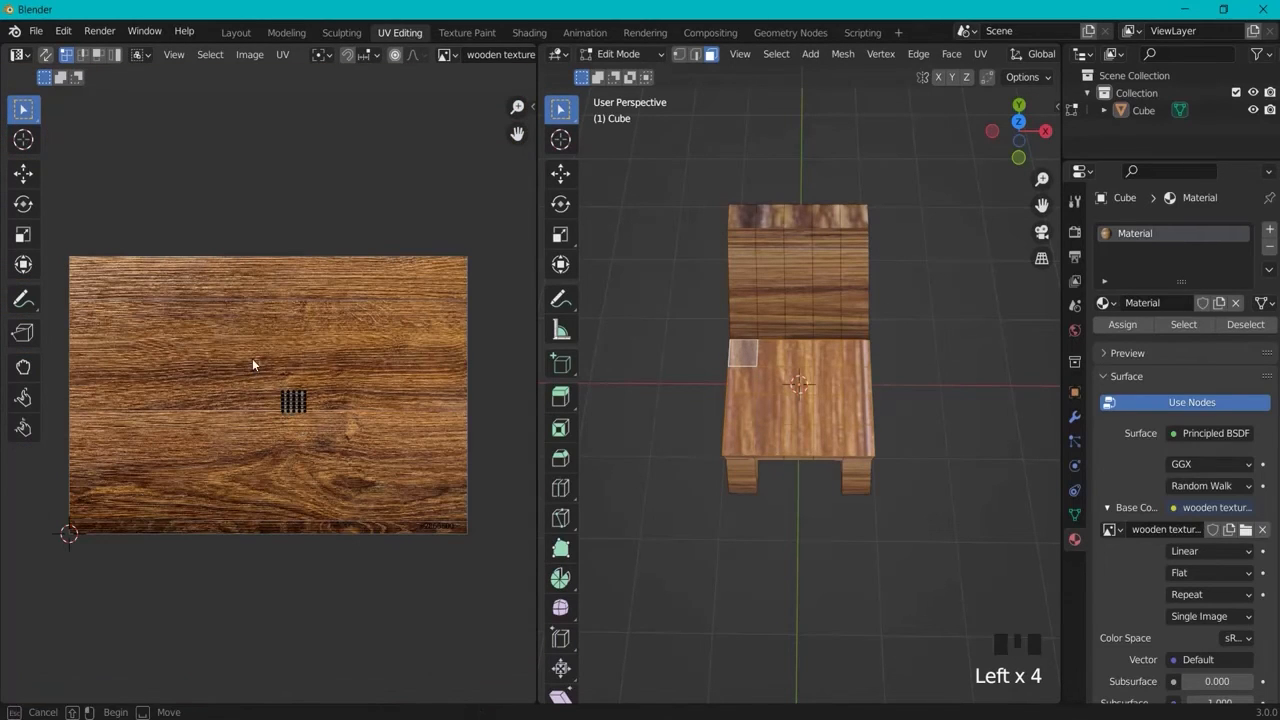
drag(252, 358, 353, 436)
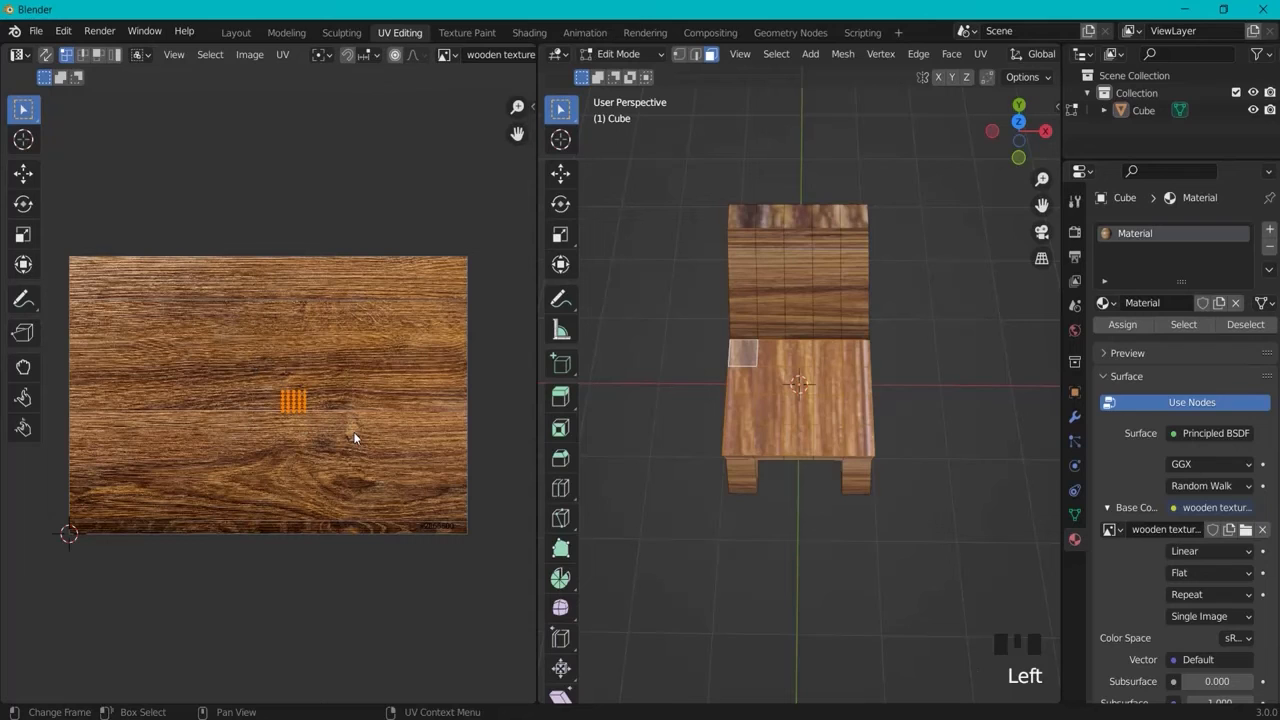
Step: Move the seat's UV island to the lower edge of the wood image, shrink it, and rotate it about a quarter turn
key(g)
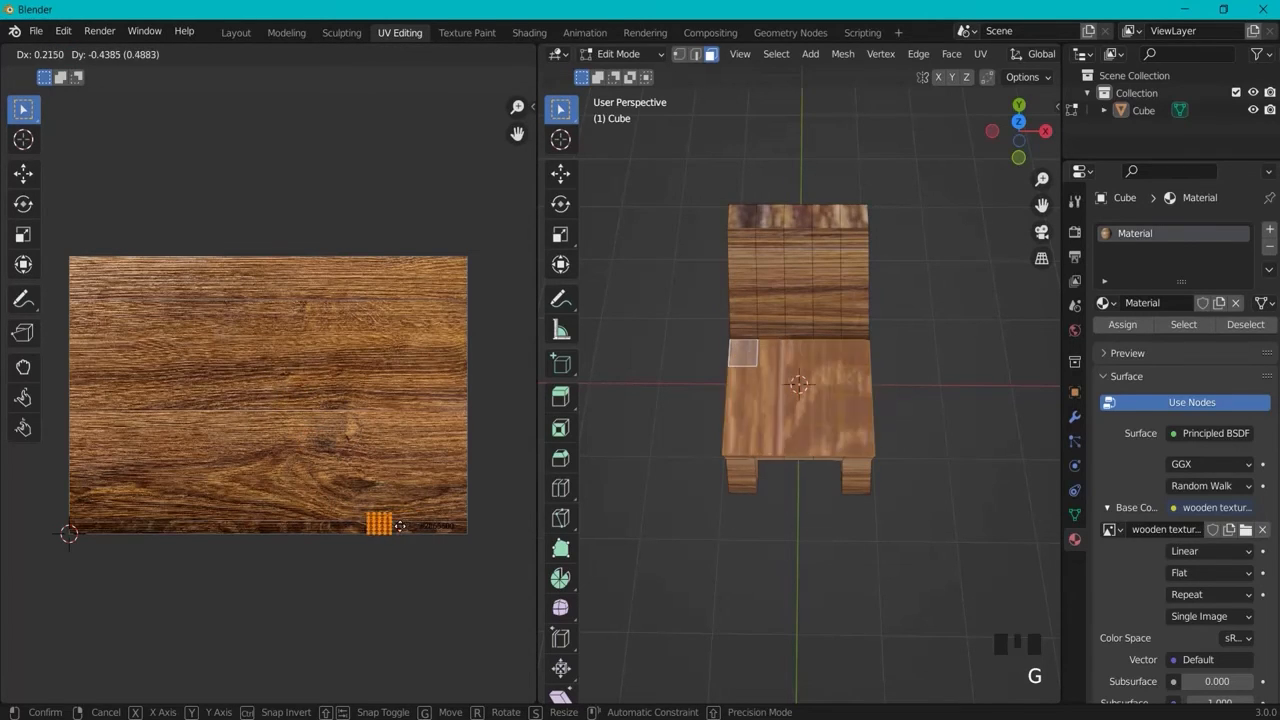
click(235, 524)
key(s)
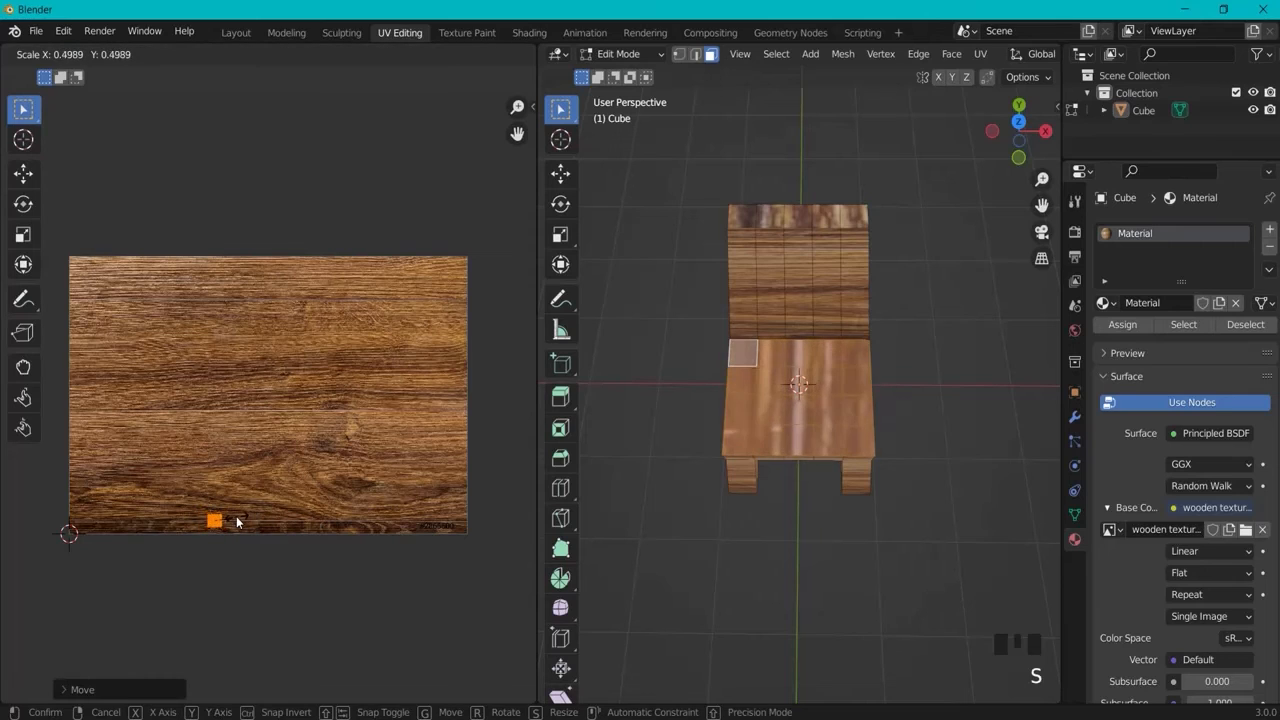
click(240, 523)
key(g)
click(237, 527)
key(r)
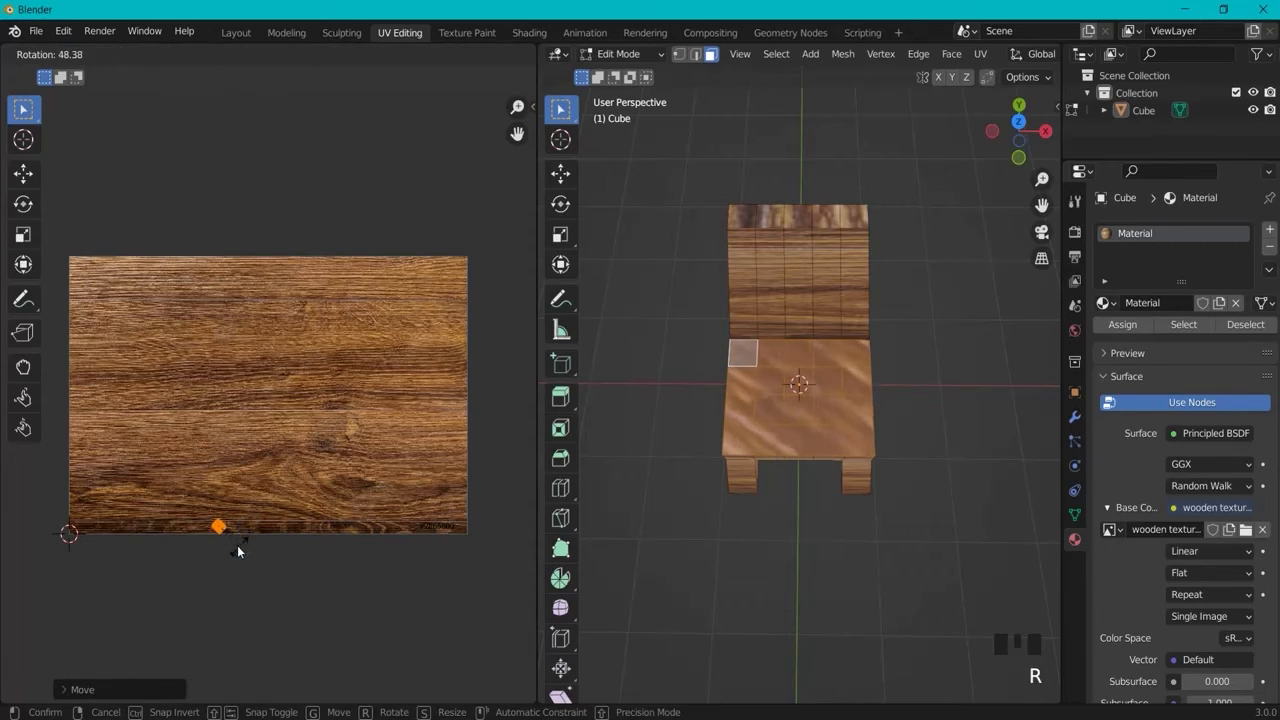
click(221, 555)
Step: Enlarge the seat's UV island and reposition it over the wood image for finer grain, then deselect the seat
key(s)
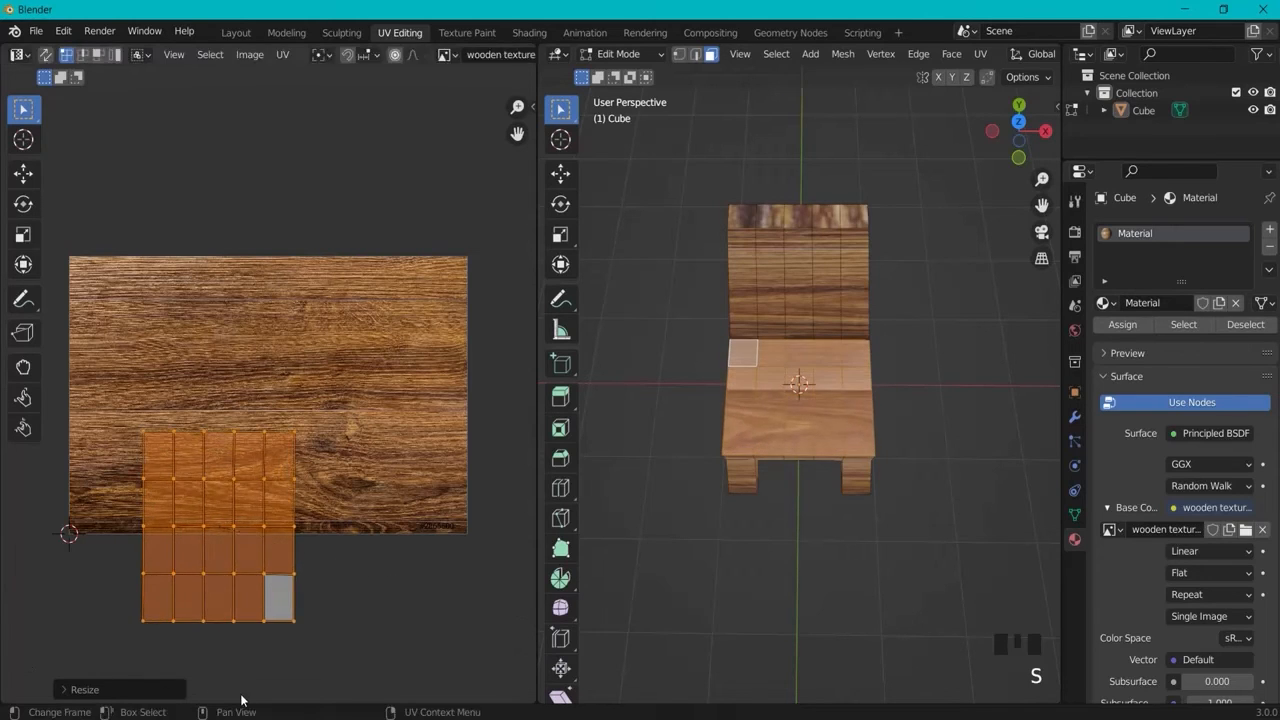
click(243, 700)
key(g)
click(214, 548)
click(848, 410)
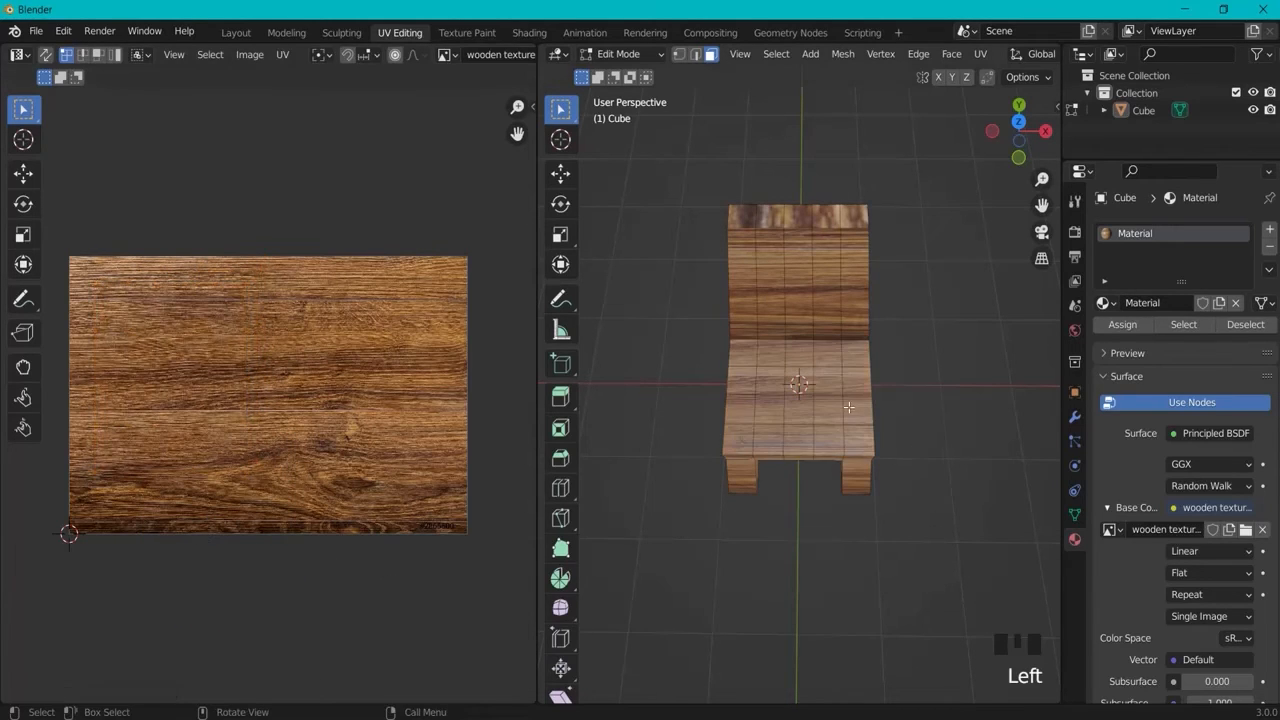
scroll(848, 411, up, 3)
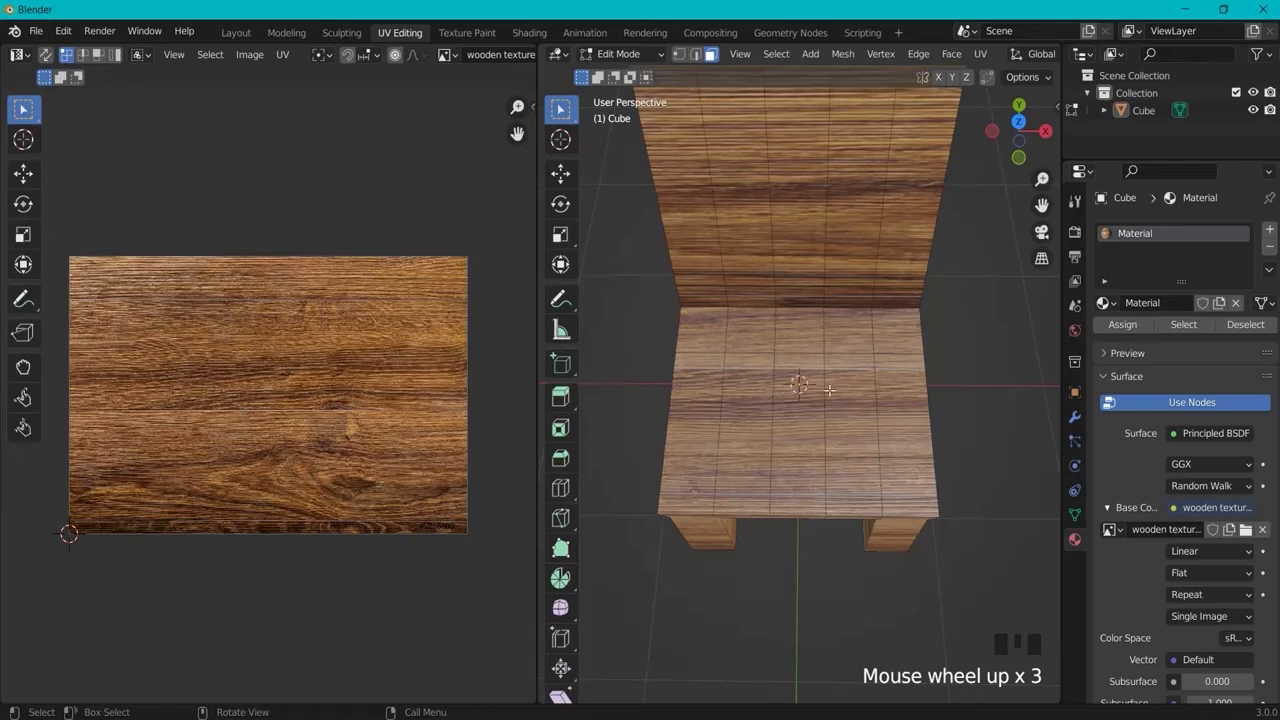
Step: Switch to the Layout workspace and inspect the chair's wood texture from several angles
click(236, 32)
middle_drag(506, 190, 694, 377)
scroll(547, 420, up, 3)
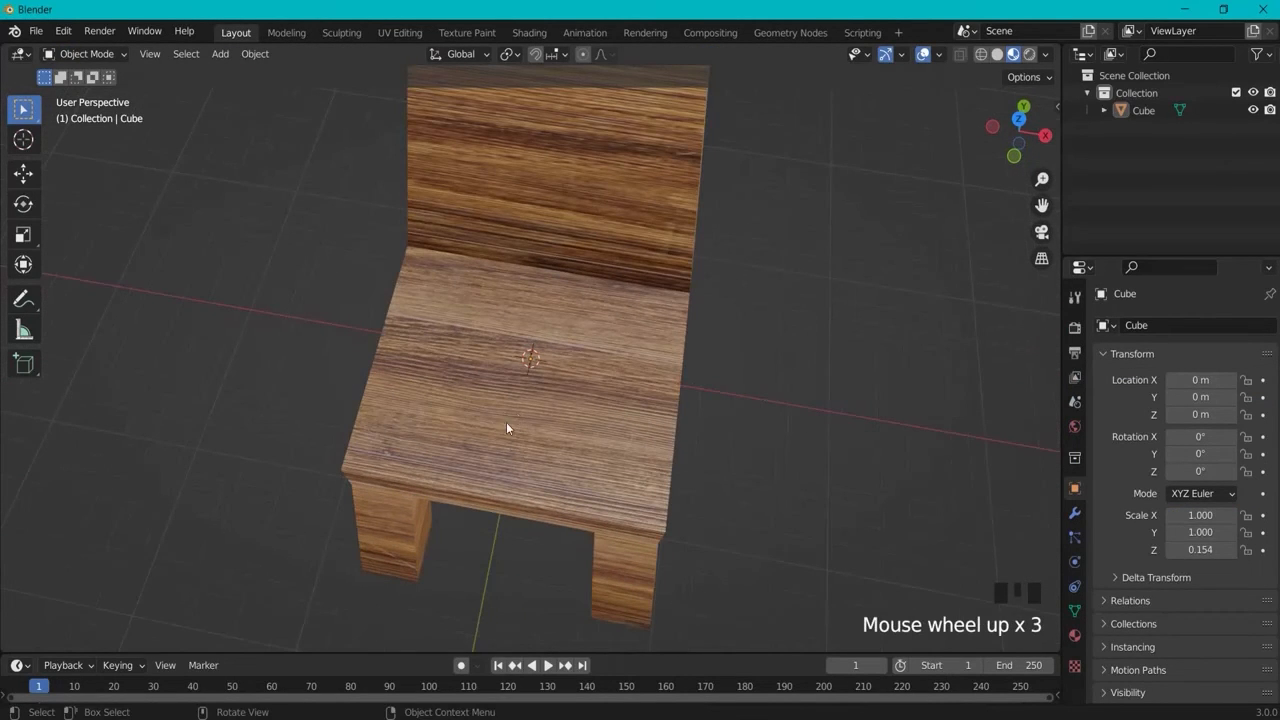
middle_drag(506, 428, 519, 338)
scroll(741, 334, down, 3)
middle_drag(361, 304, 418, 389)
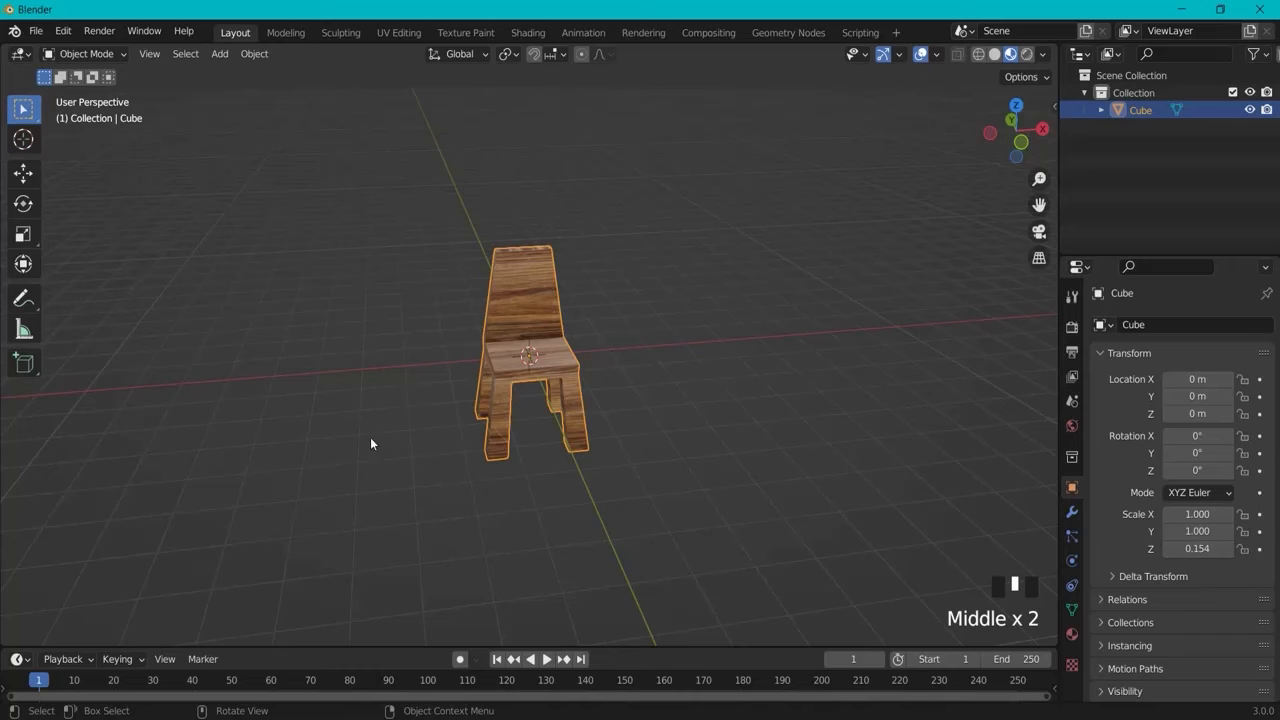
Step: Enlarge the timeline area and change it into an Asset Browser
drag(236, 648, 277, 506)
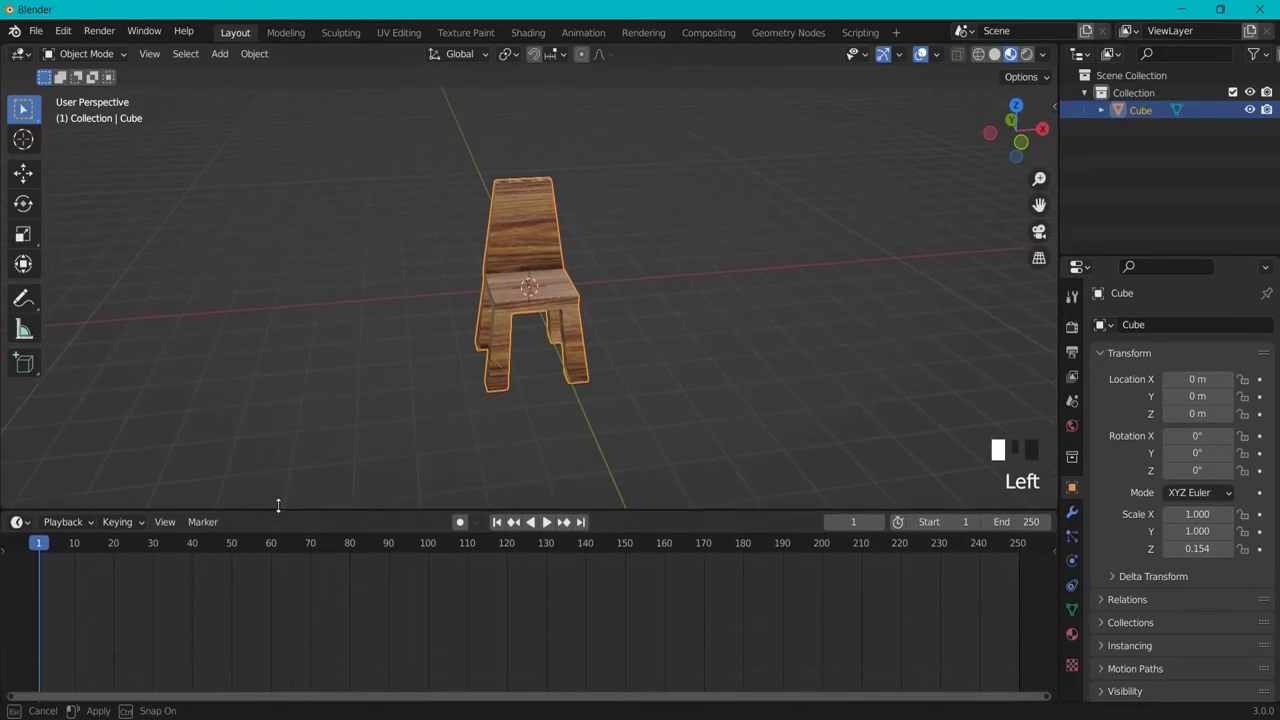
click(16, 515)
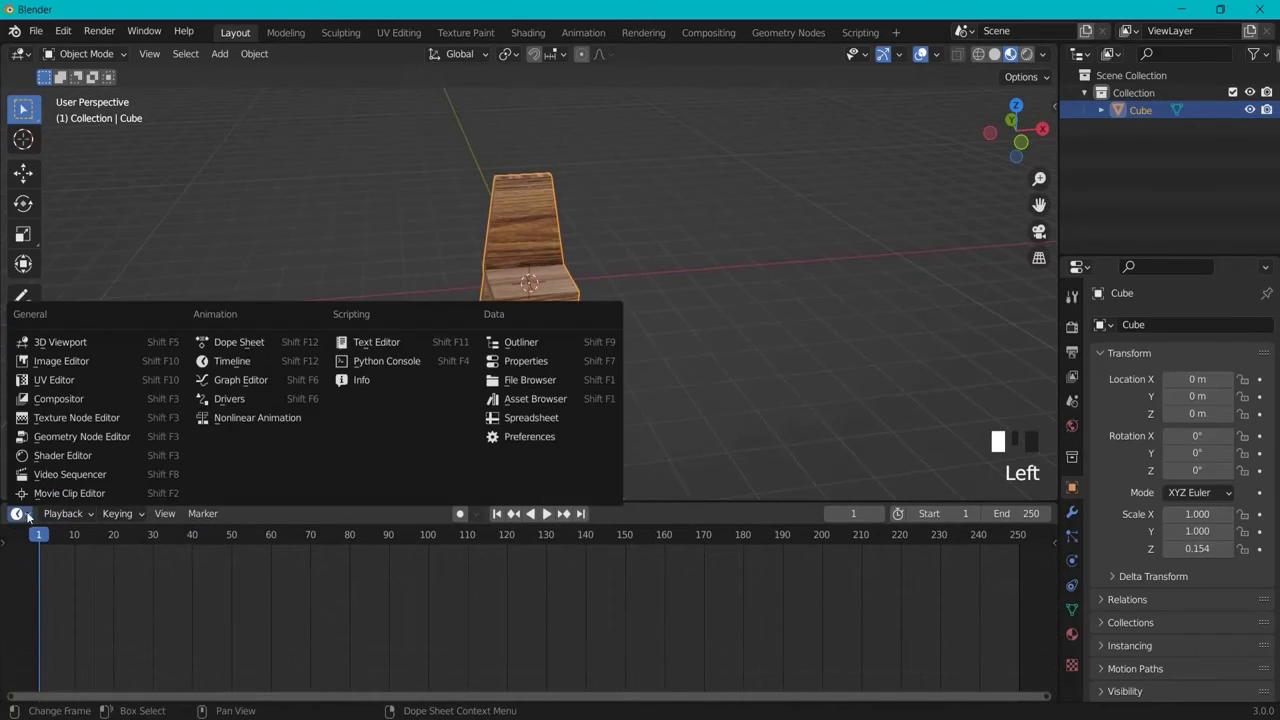
click(522, 399)
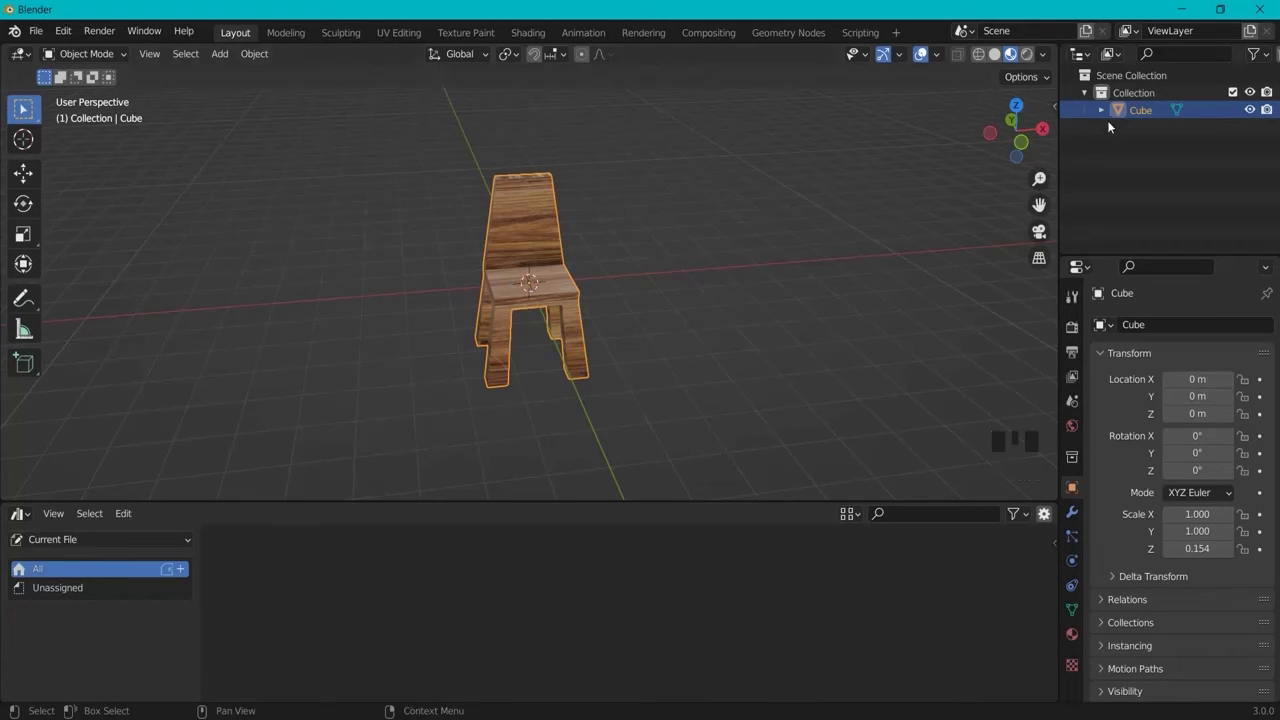
Step: Rename the Cube object to Chair and mark it as an asset
right_click(1134, 111)
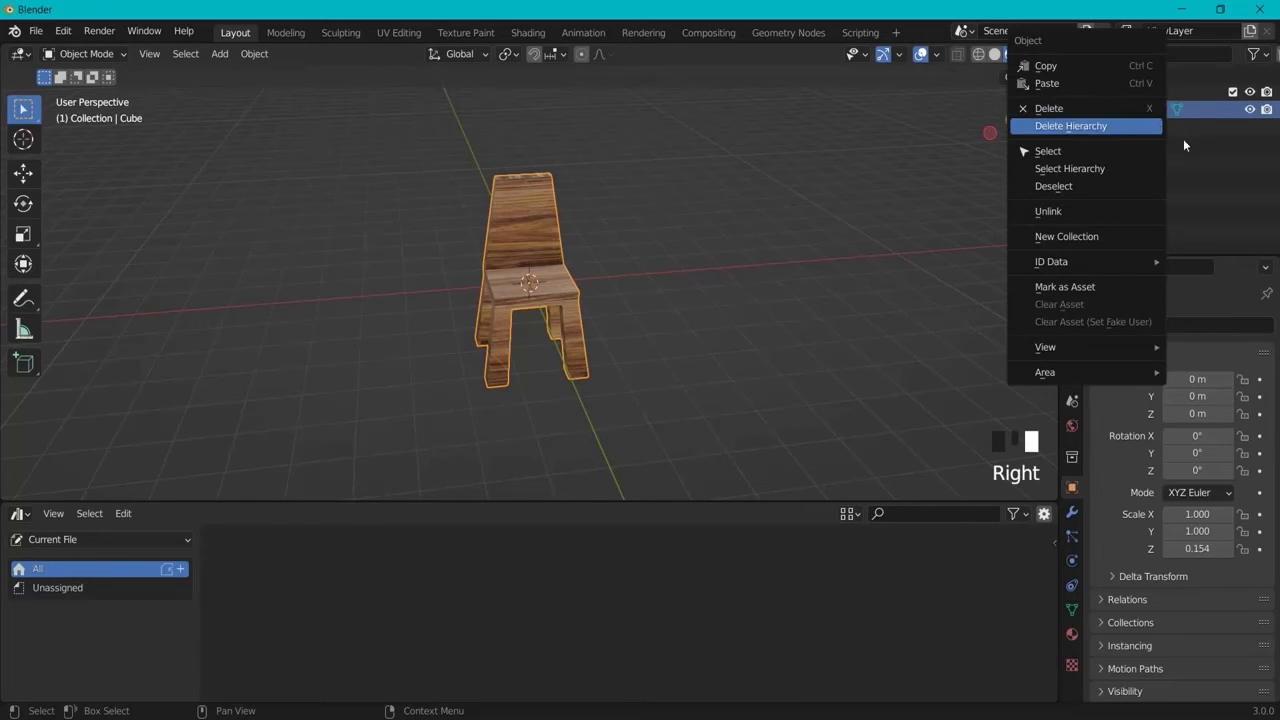
click(1139, 111)
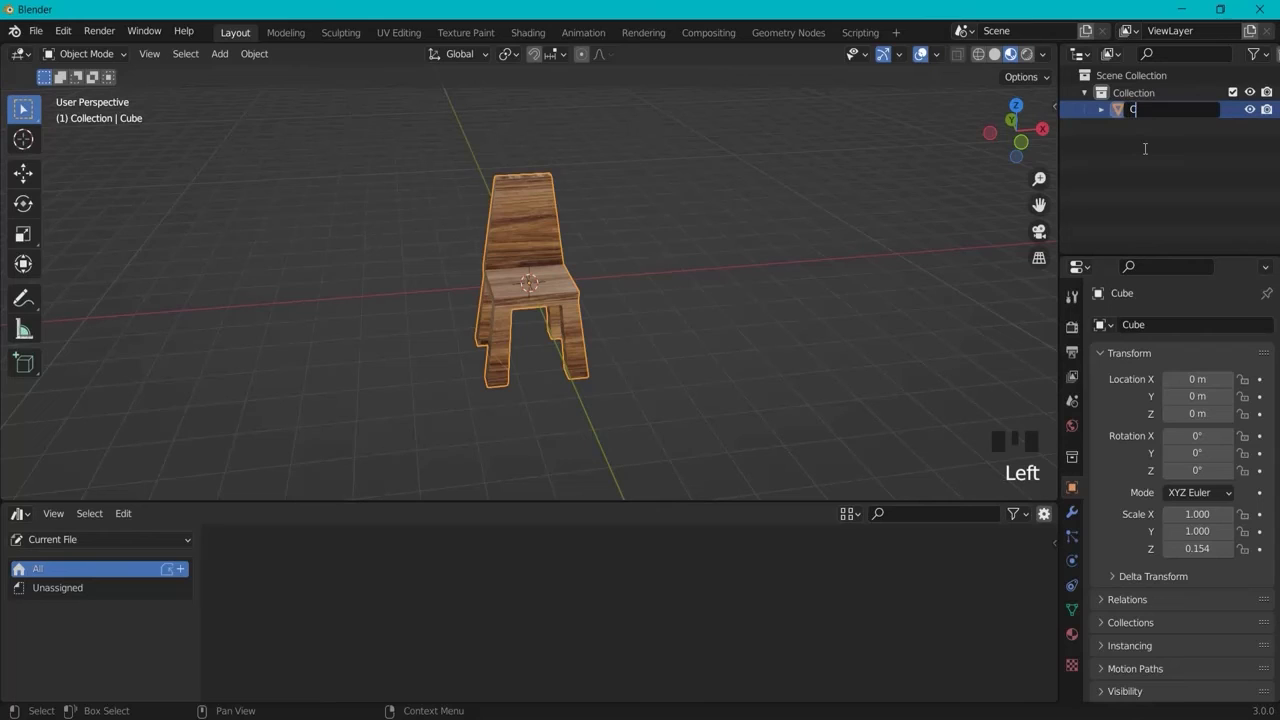
text(Chair)
key(Return)
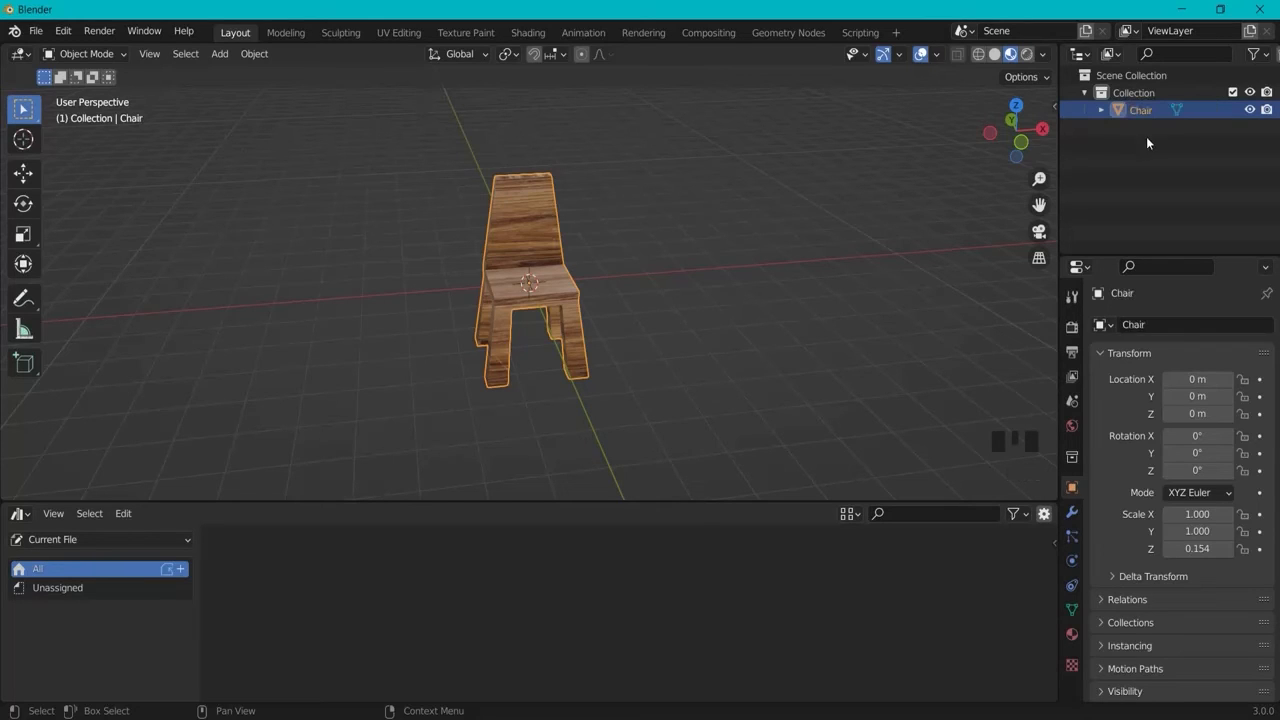
right_click(1143, 112)
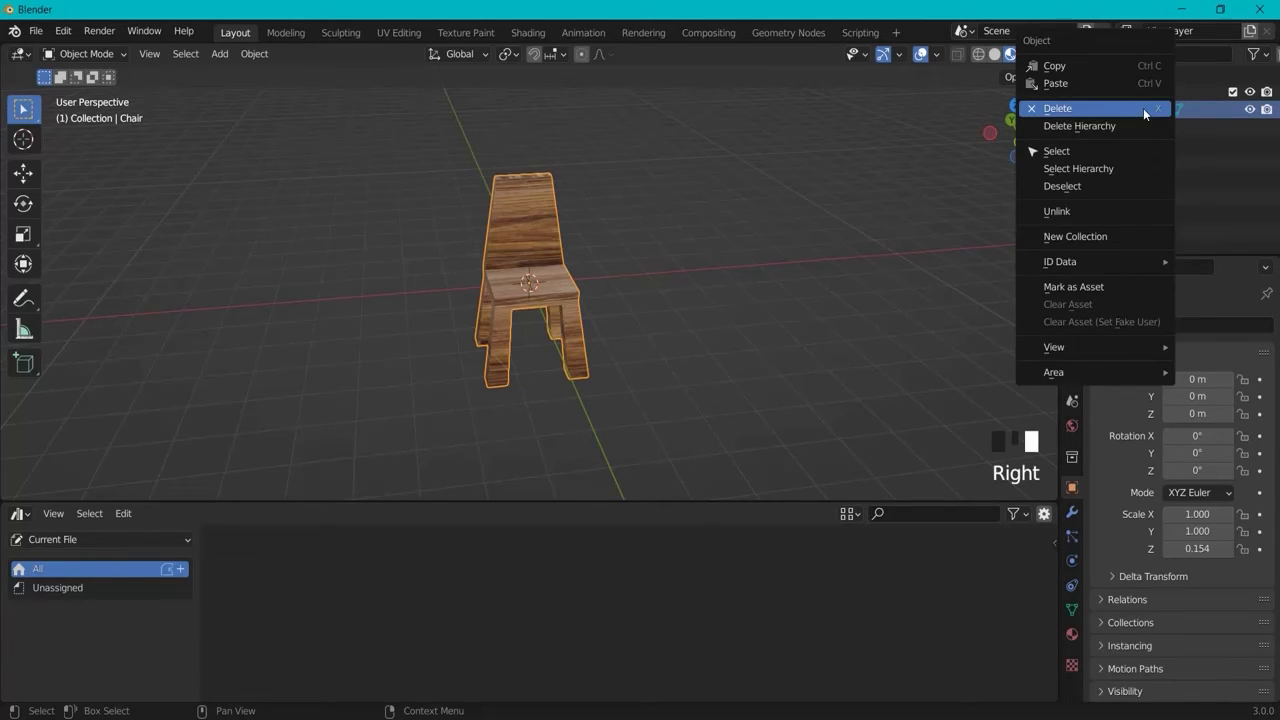
click(1072, 287)
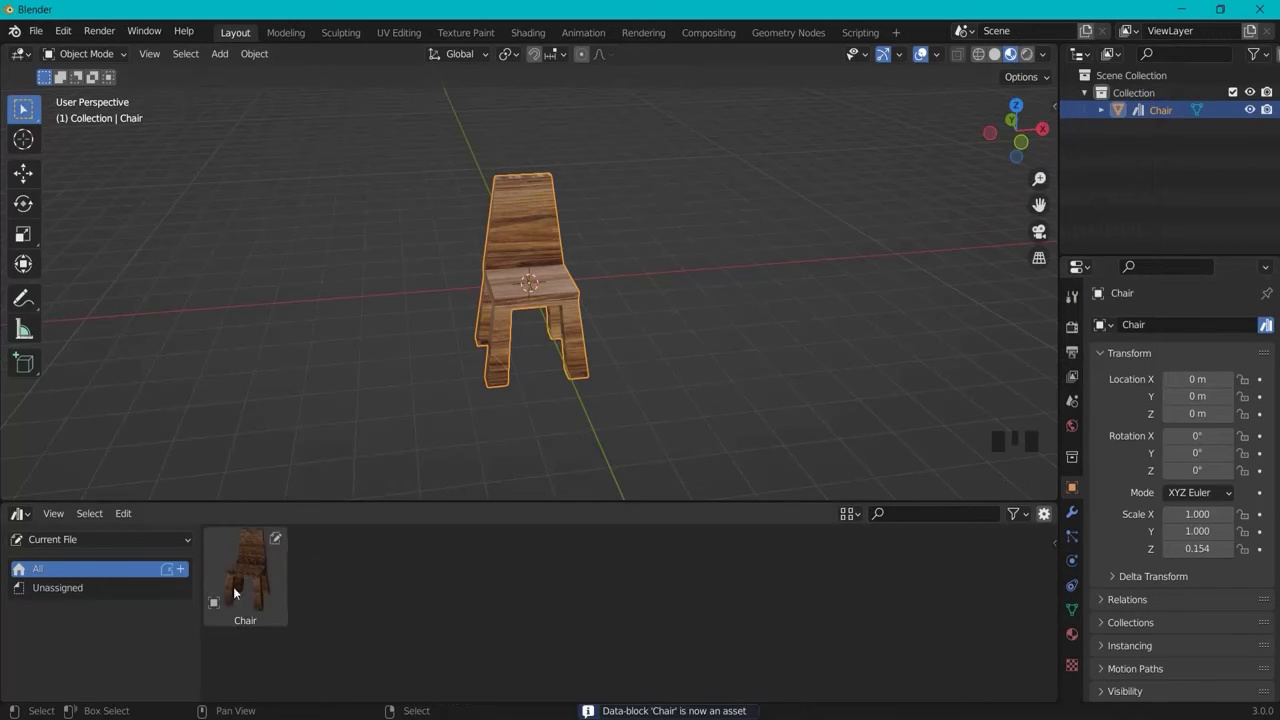
Step: Place three copies of the Chair asset in a row with the original chair
drag(245, 565, 650, 365)
drag(250, 575, 872, 323)
scroll(771, 391, down, 5)
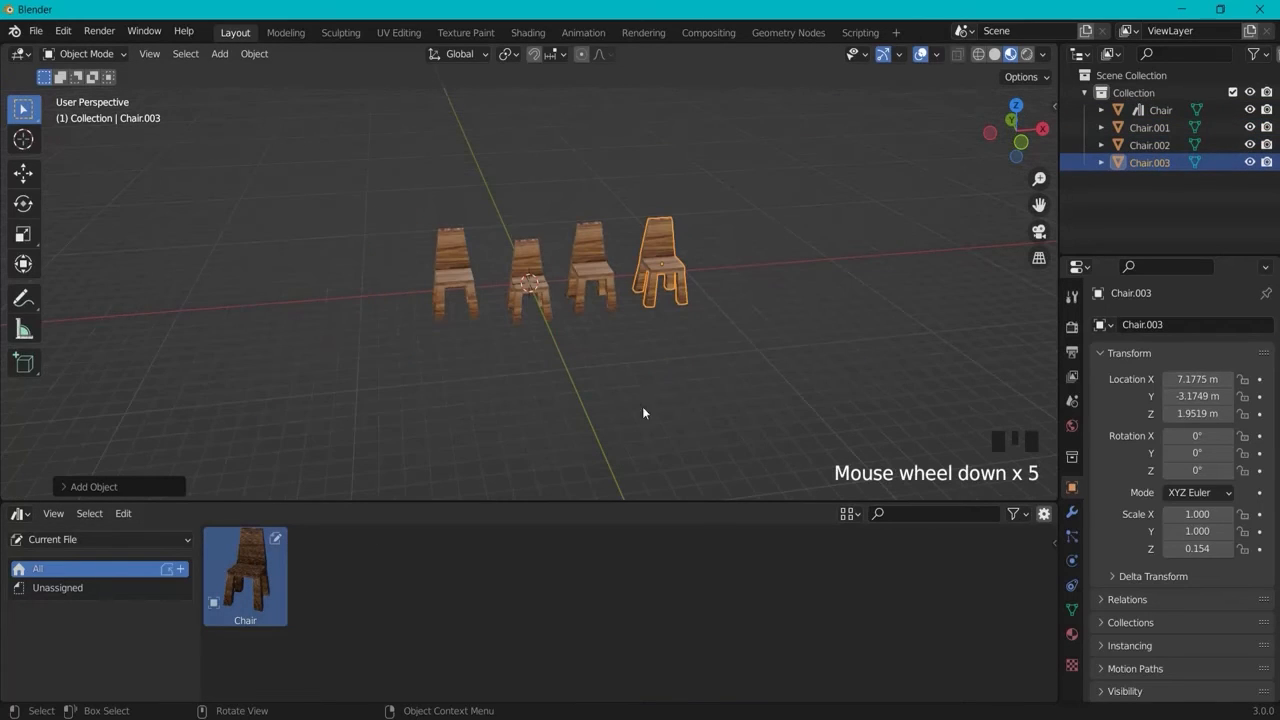
Step: Place three more Chair asset copies, stacked against and above the chair at the row's end, and deselect everything
drag(245, 575, 424, 312)
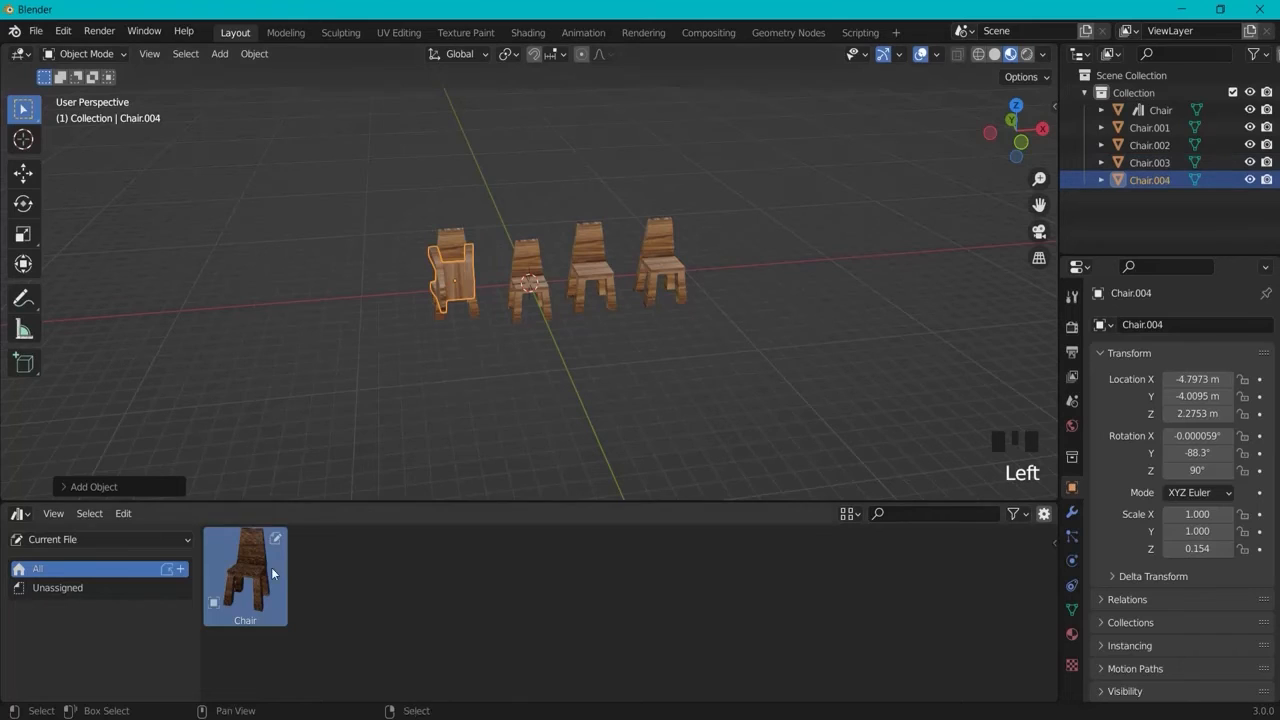
drag(245, 575, 438, 283)
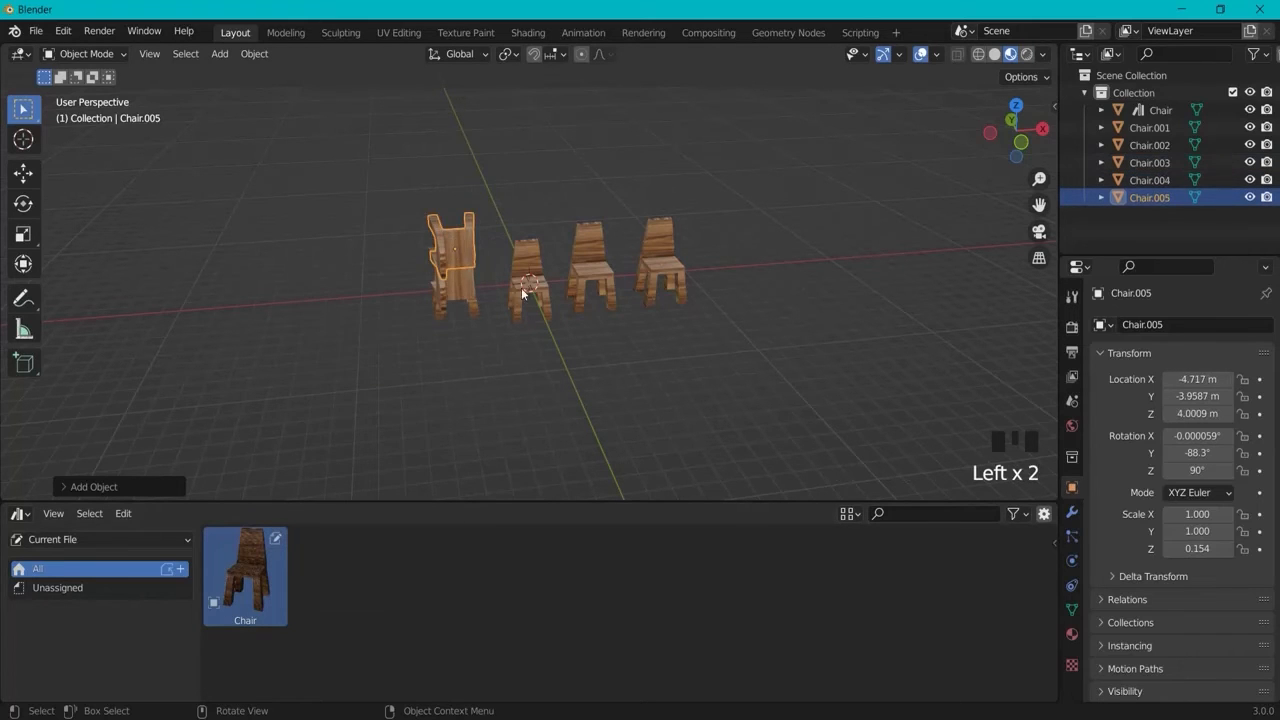
middle_drag(521, 287, 586, 406)
drag(245, 575, 583, 241)
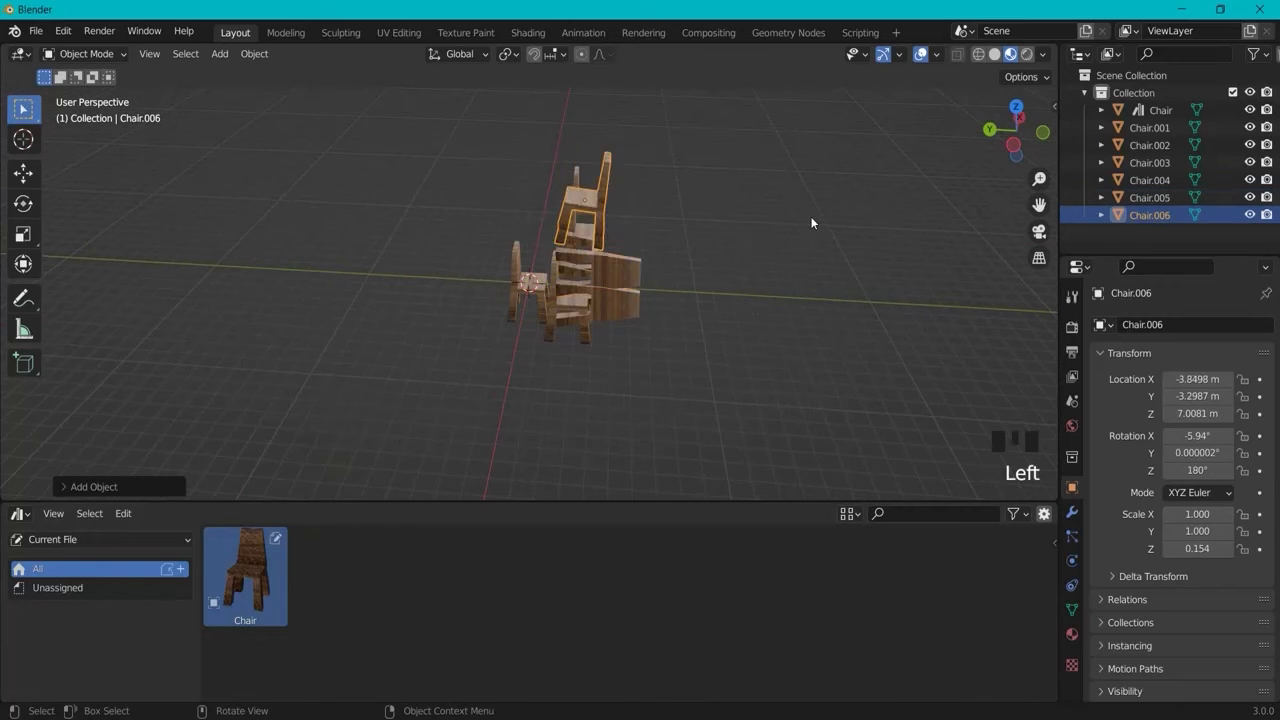
middle_drag(811, 217, 632, 199)
click(534, 182)
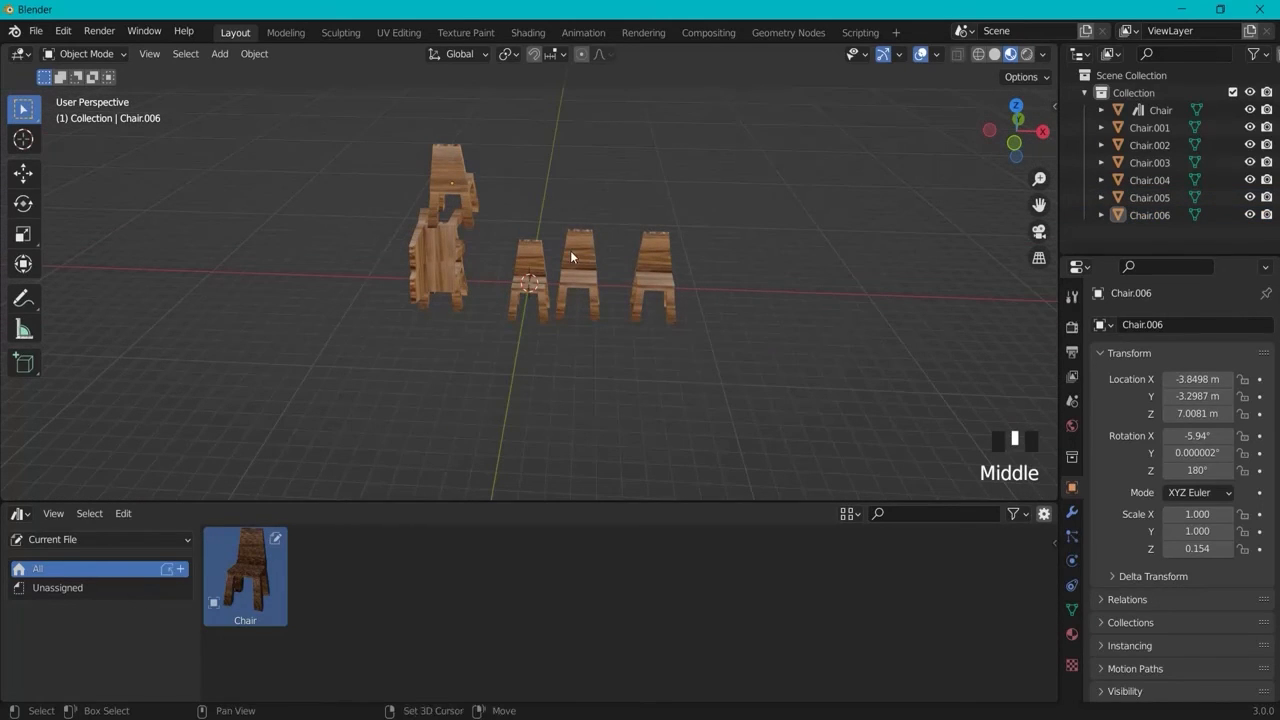
Step: Add a Monkey mesh, move it beyond the end of the chair row, and scale it to about 2.36
key(shift+a)
mouse_move(571, 252)
click(633, 416)
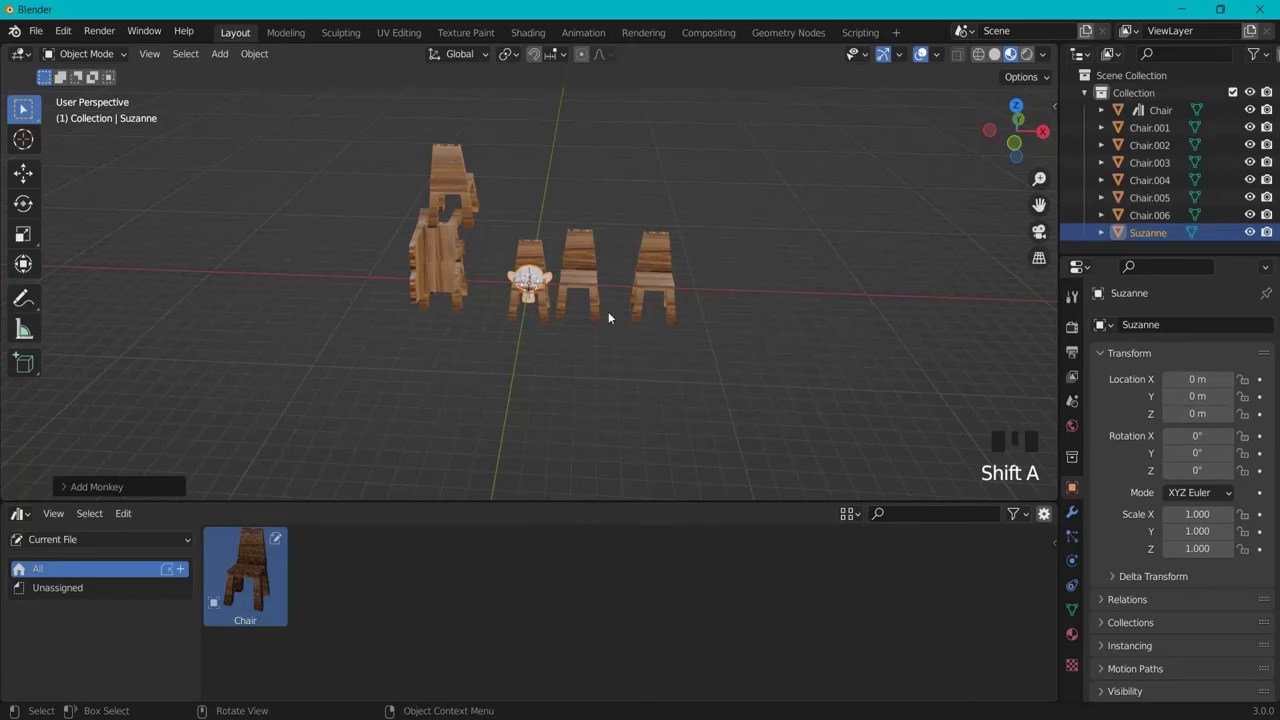
key(g)
click(858, 269)
key(s)
click(1008, 222)
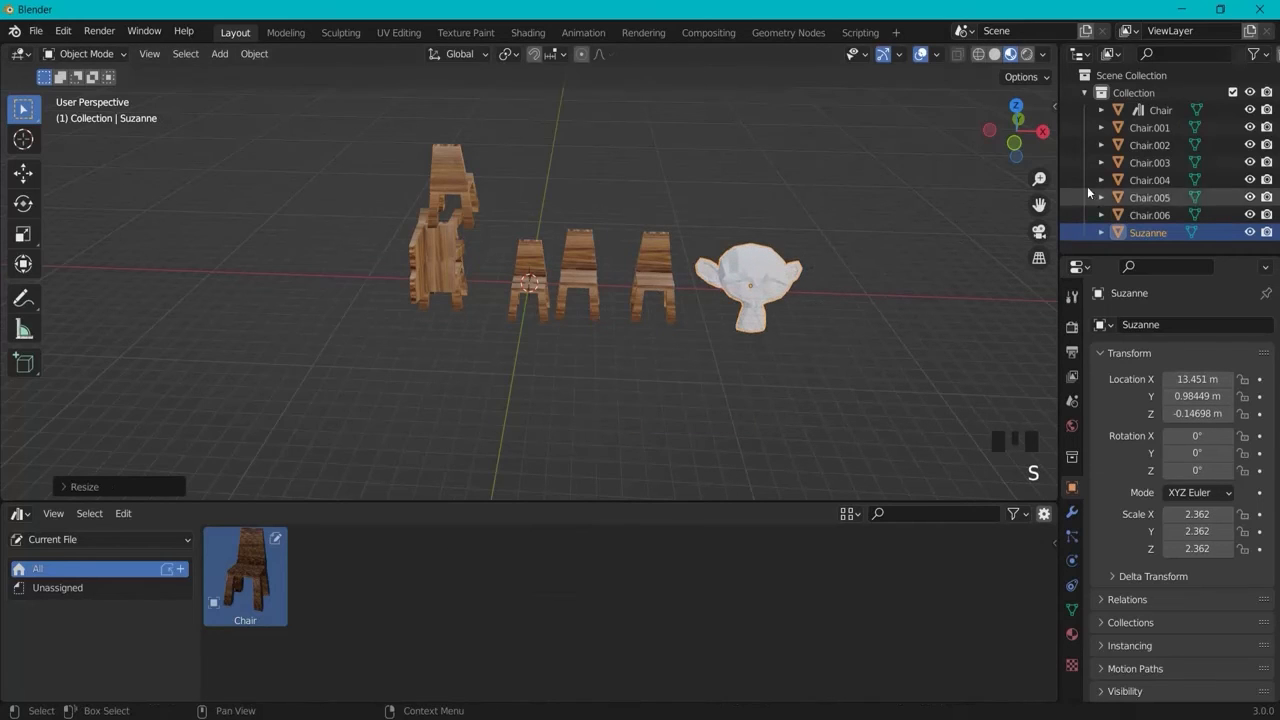
middle_drag(980, 243, 888, 238)
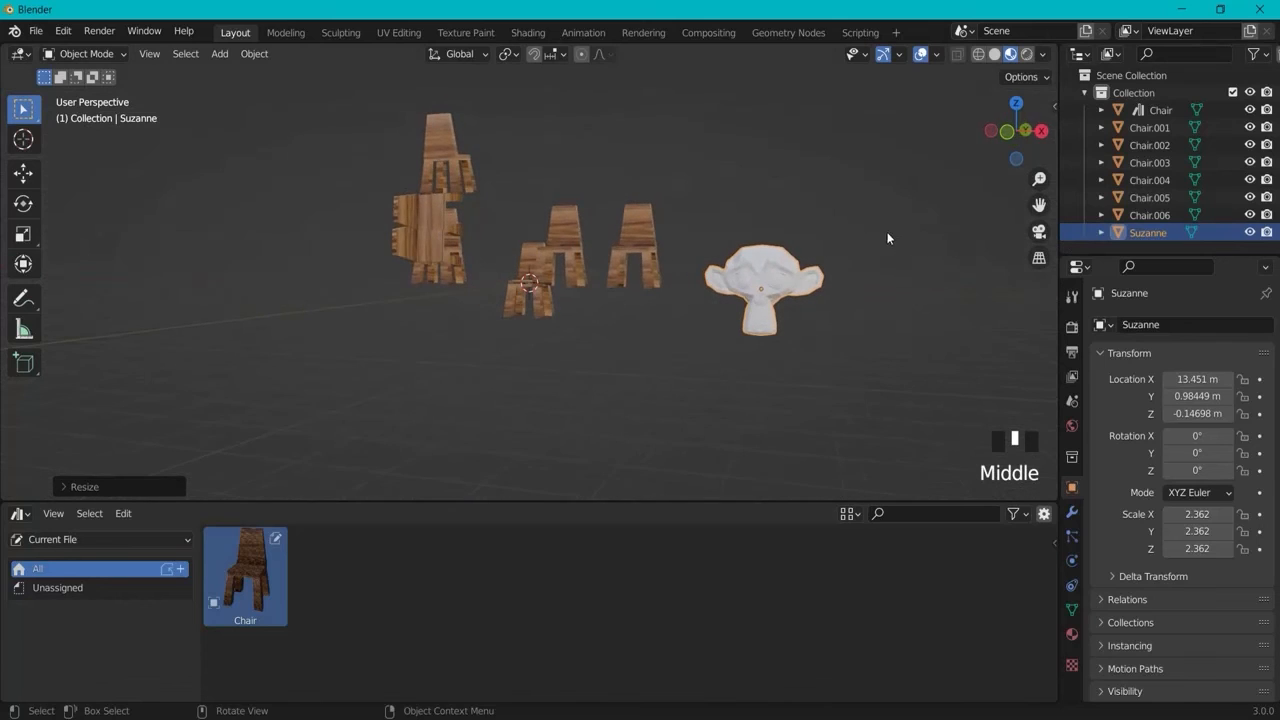
Step: Mark the Suzanne monkey as an asset and place three copies of it in front of and among the chairs
right_click(1144, 235)
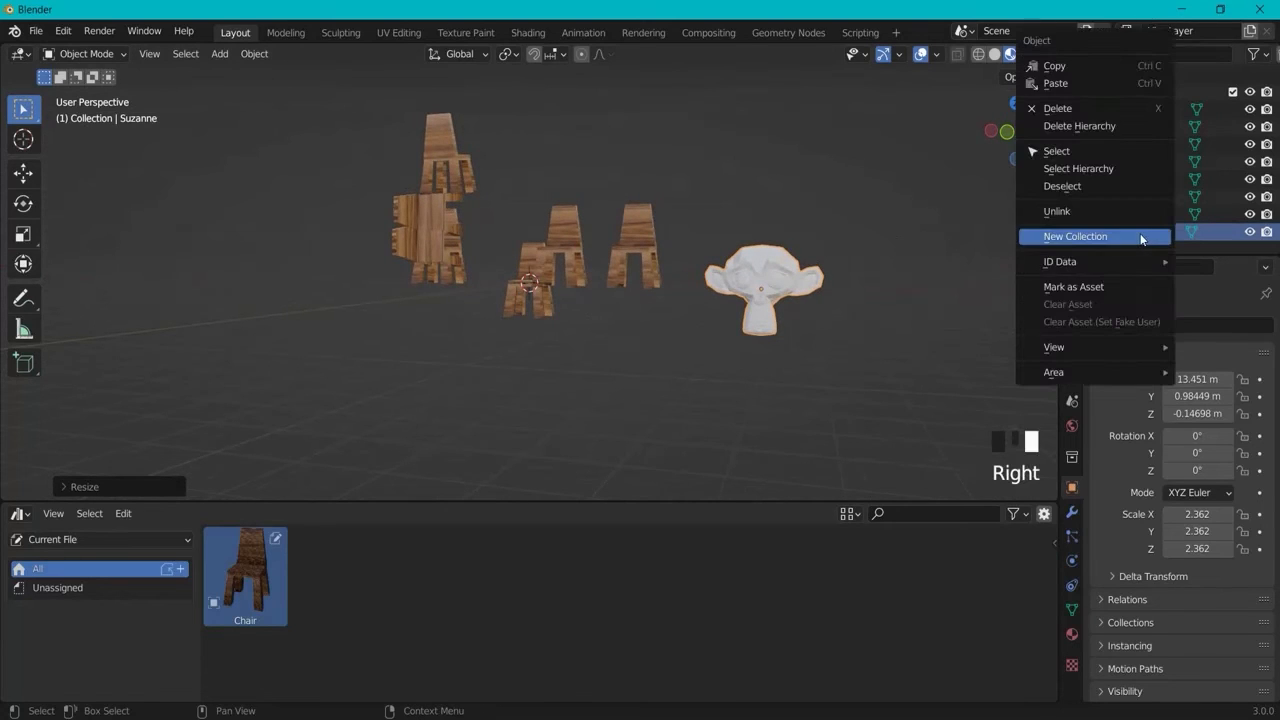
click(1089, 287)
drag(337, 575, 396, 307)
middle_drag(398, 310, 446, 380)
drag(342, 566, 571, 273)
mouse_move(571, 273)
middle_down()
mouse_move(662, 293)
mouse_move(570, 268)
middle_up()
drag(570, 268, 571, 270)
mouse_move(571, 270)
middle_down()
mouse_move(669, 276)
mouse_move(558, 270)
middle_up()
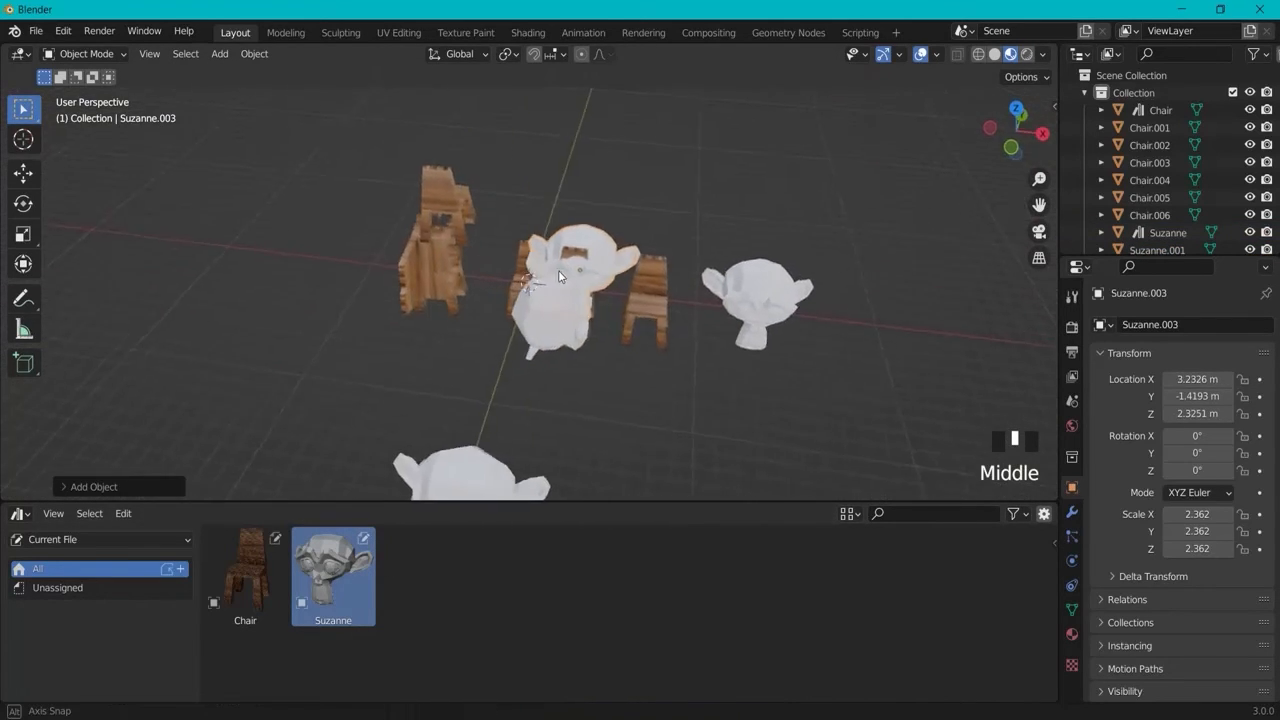
scroll(595, 296, down, 3)
middle_drag(606, 404, 628, 386)
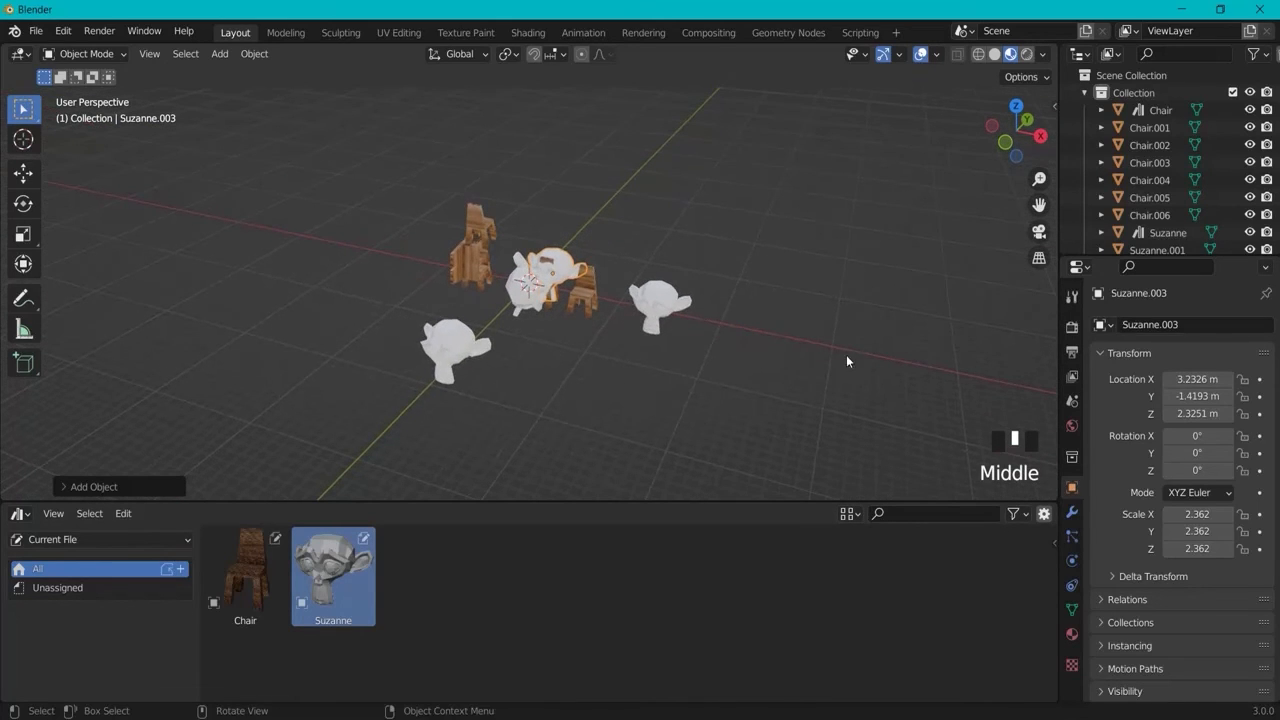
Step: Clear the asset status of the original Suzanne object
scroll(1174, 230, down, 3)
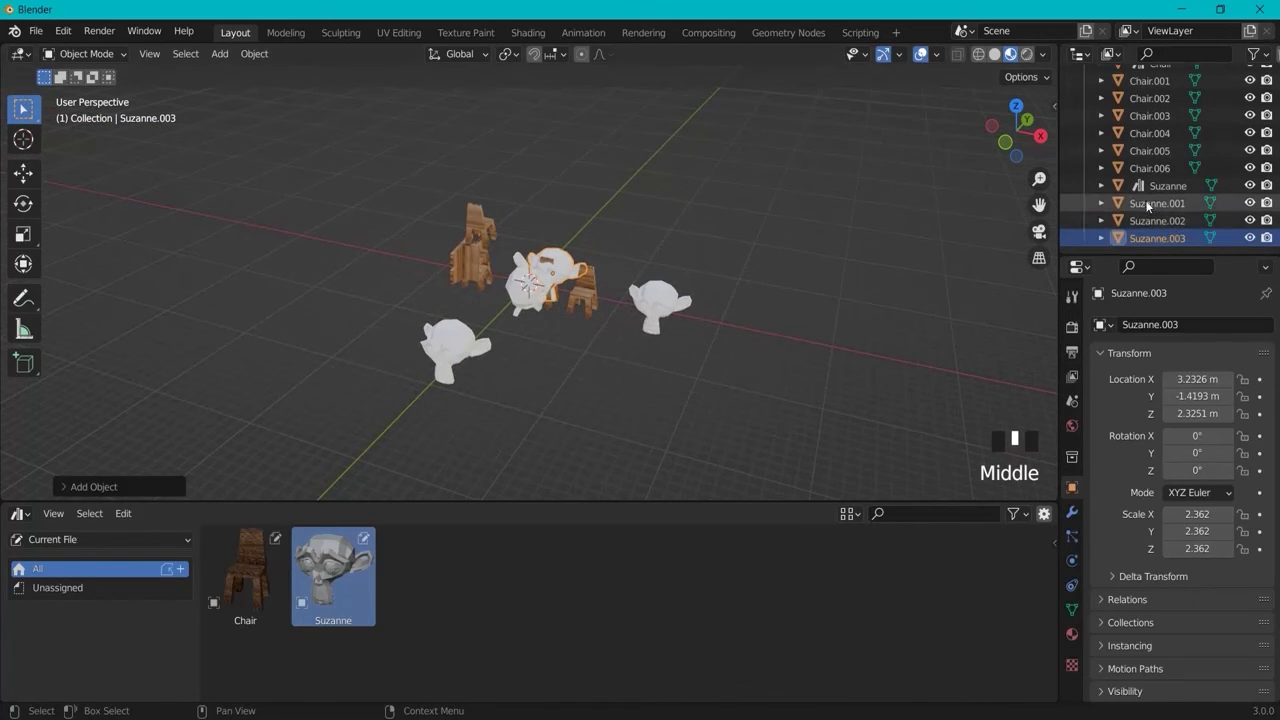
click(1152, 187)
right_click(1154, 189)
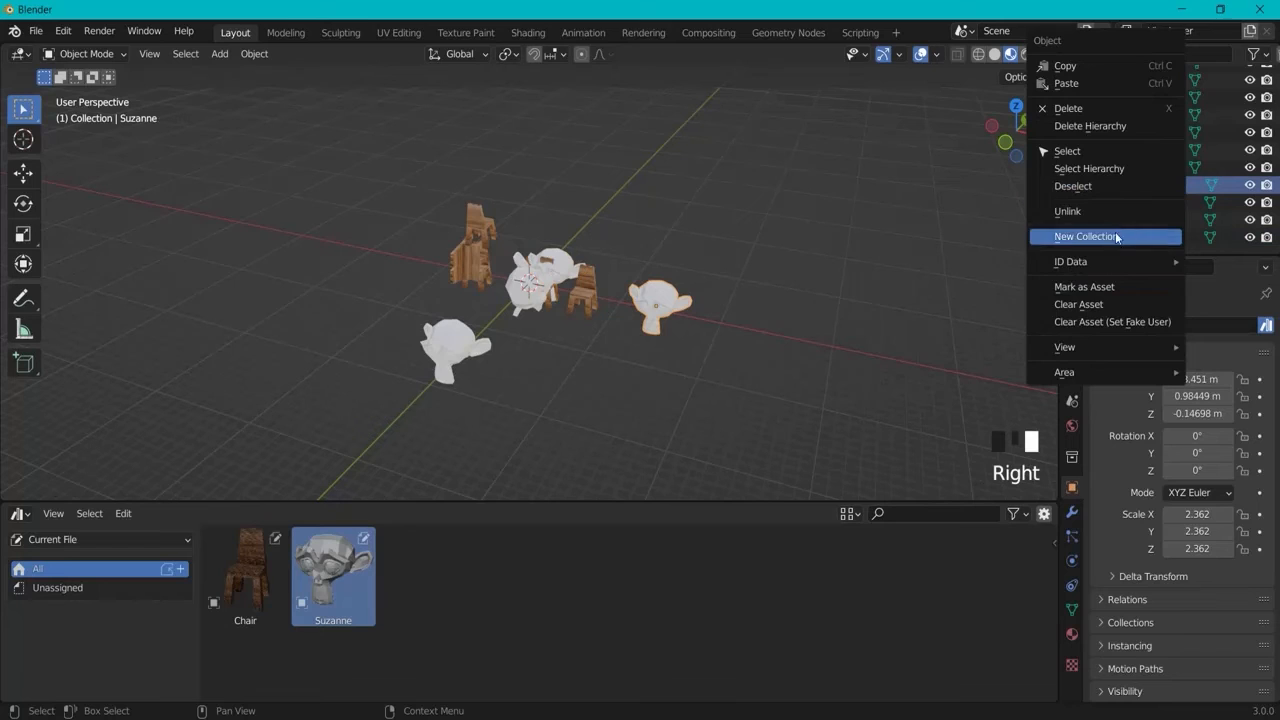
click(1078, 305)
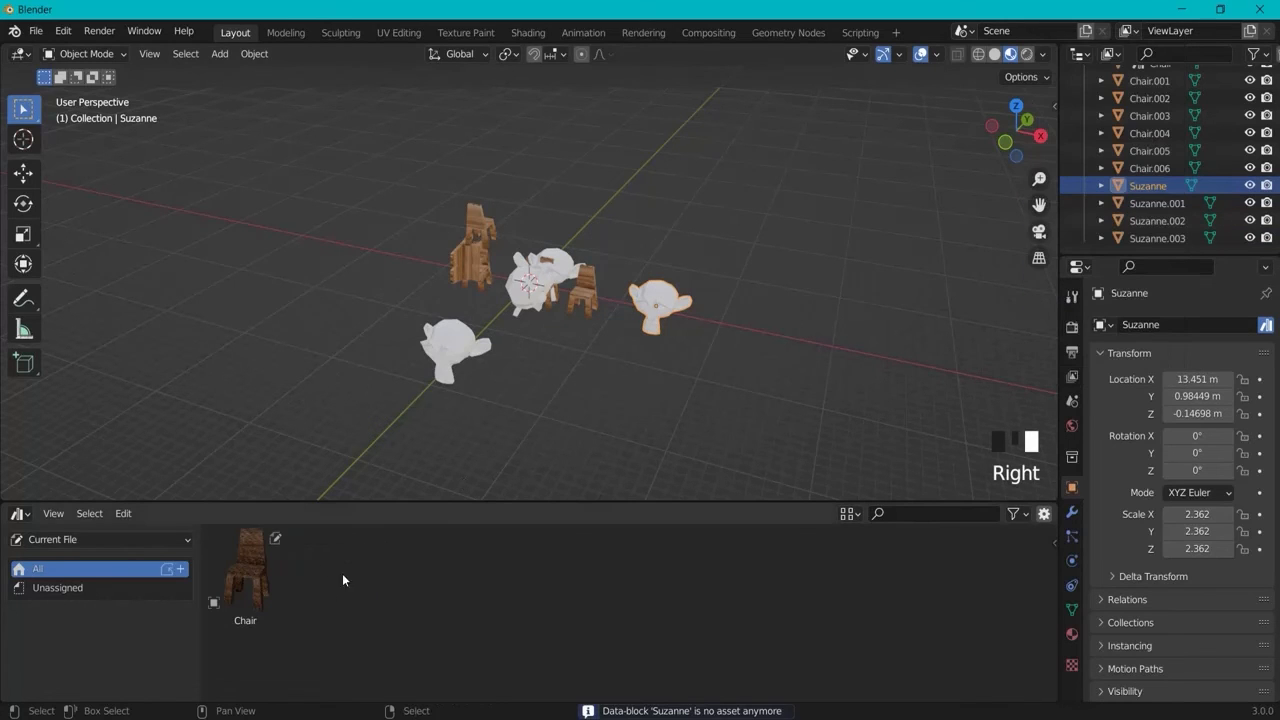
Step: Mark the original Suzanne object as an asset again
right_click(1146, 189)
click(1080, 281)
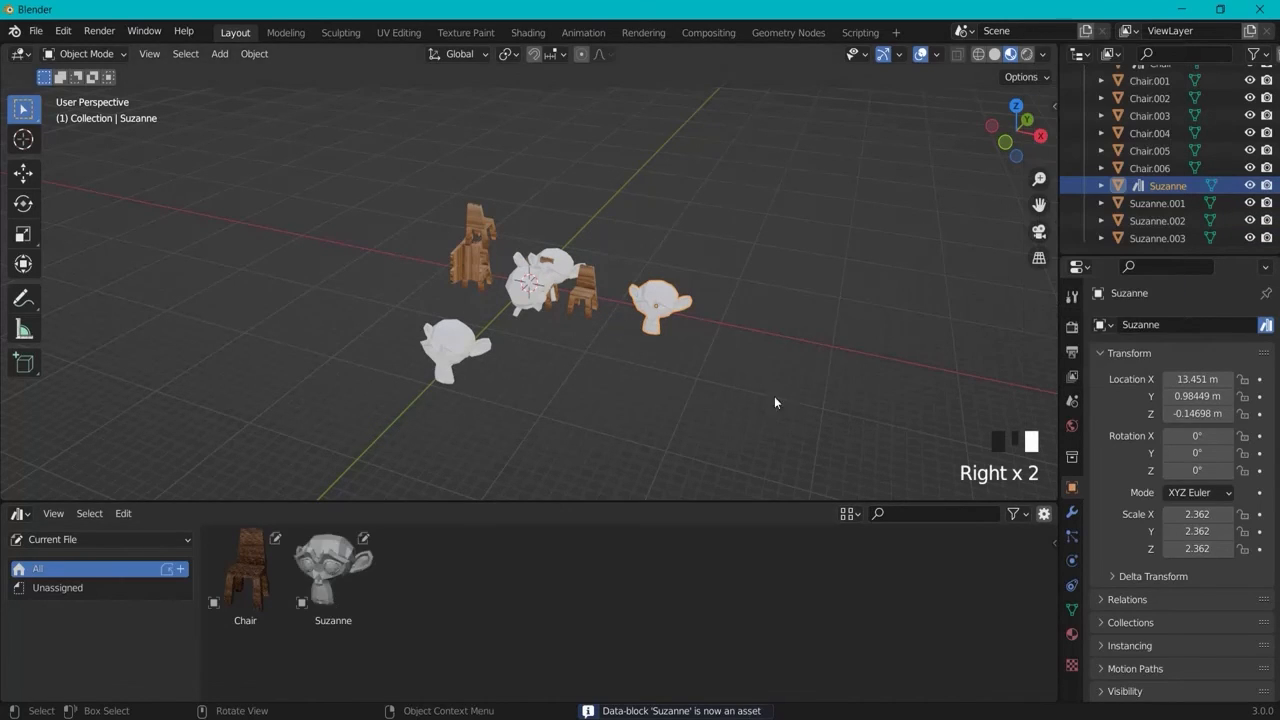
scroll(624, 380, up, 4)
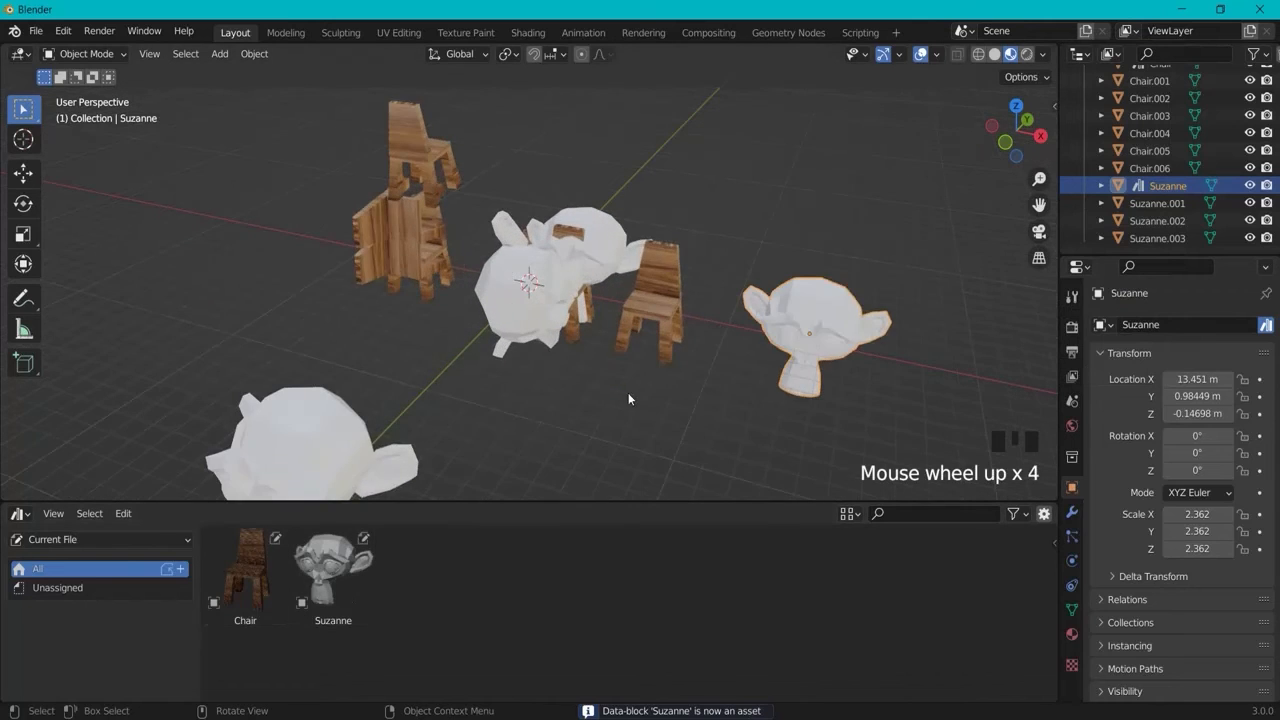
scroll(620, 400, down, 2)
middle_drag(618, 402, 539, 409)
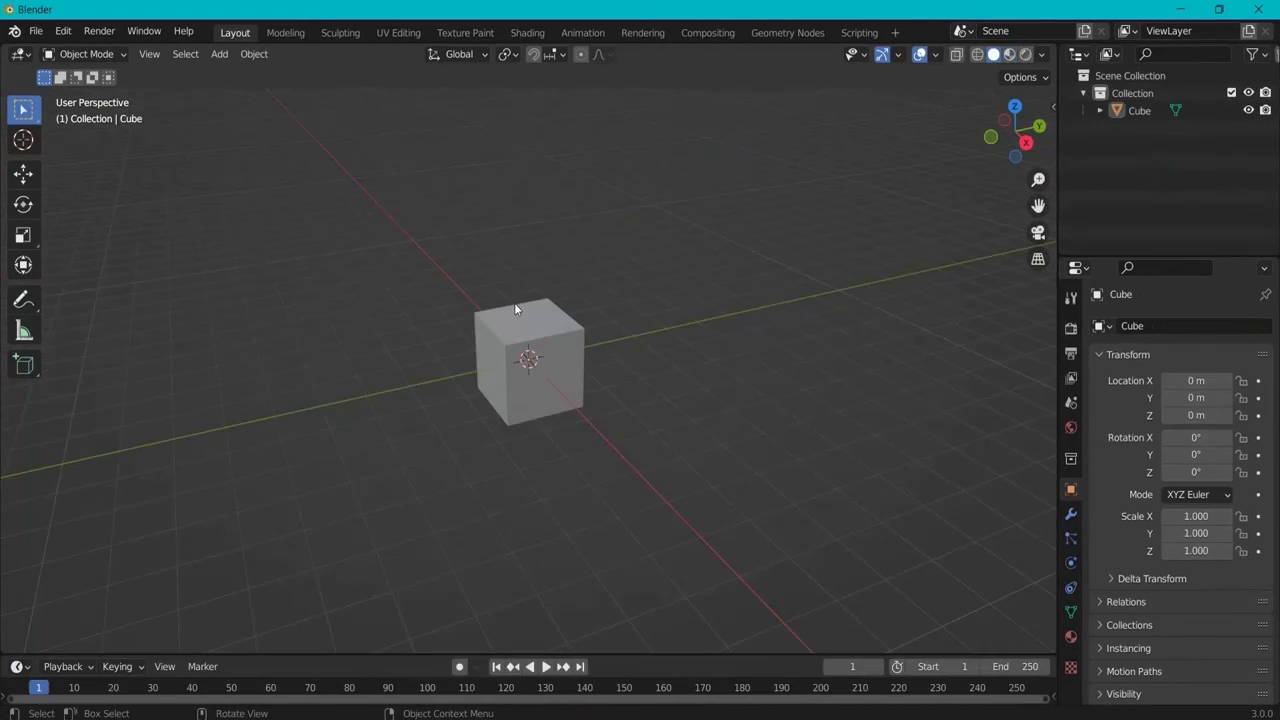
Step: Select the default cube and delete it from the scene
click(517, 338)
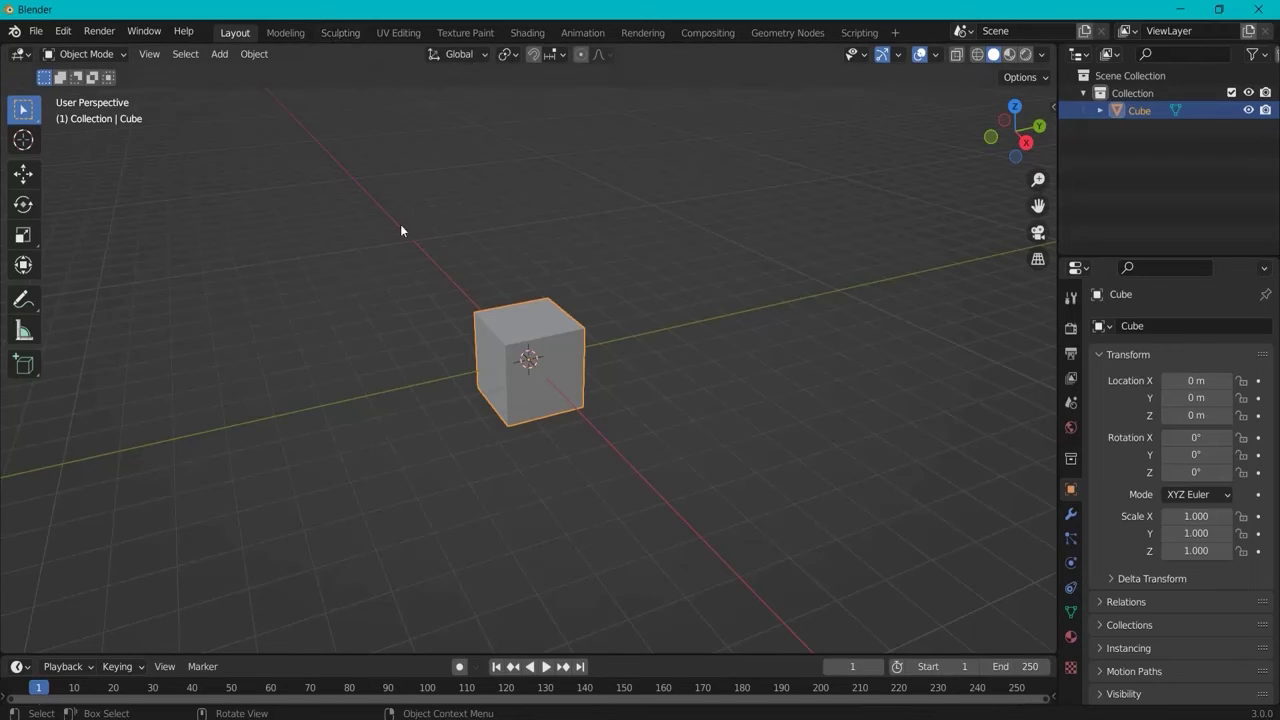
mouse_move(382, 333)
middle_down()
mouse_move(423, 340)
mouse_move(387, 341)
middle_up()
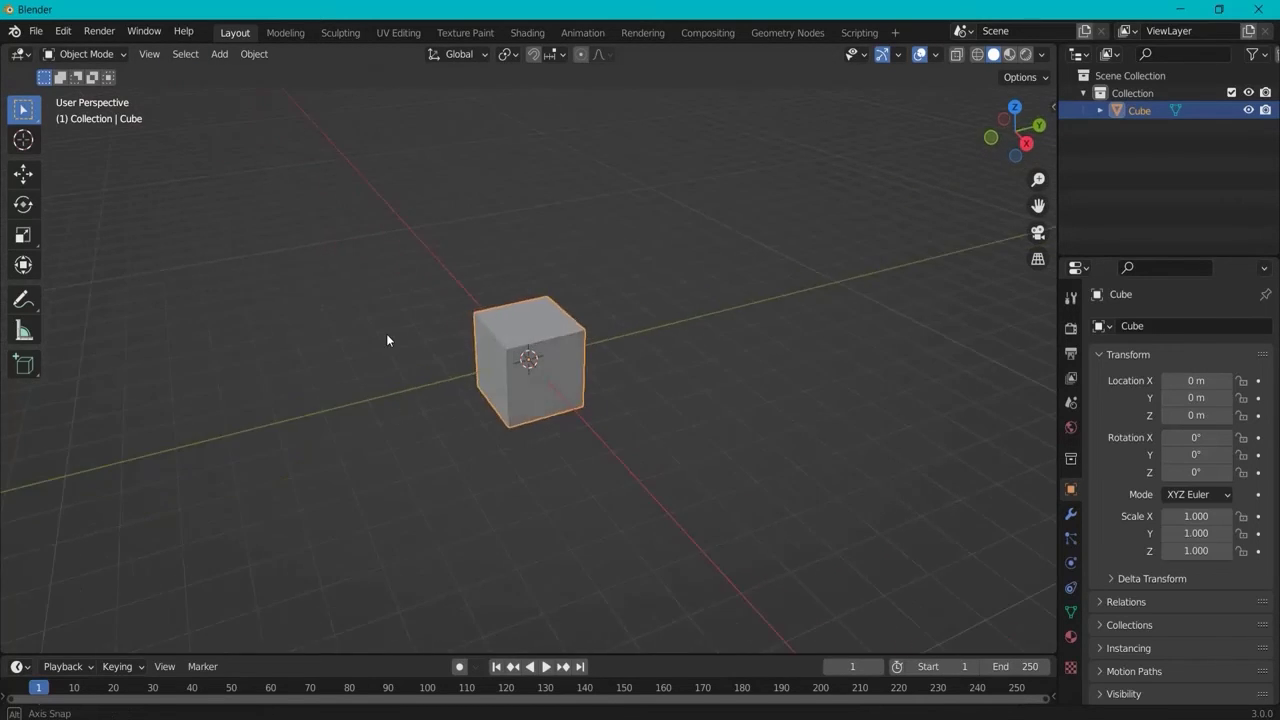
scroll(436, 301, up, 1)
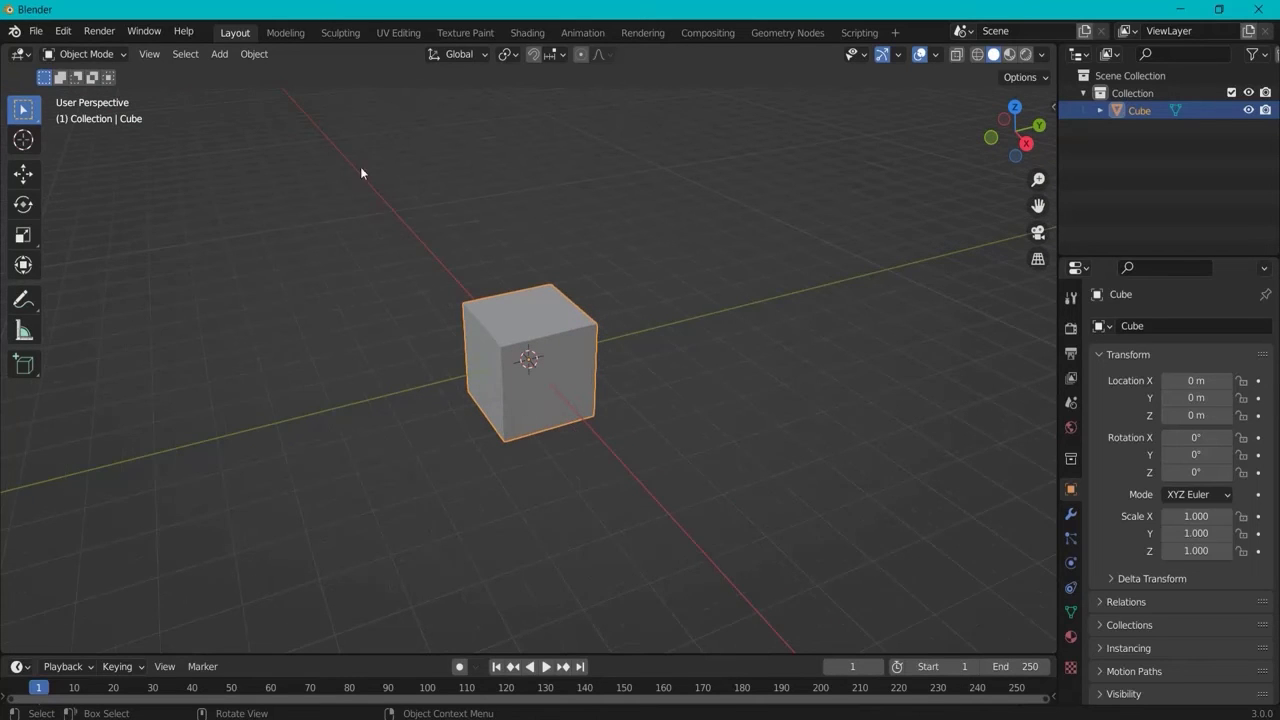
drag(358, 184, 663, 468)
key(Delete)
Step: Add a Monkey mesh in front view and scale it to about 2.79
key(KP_1)
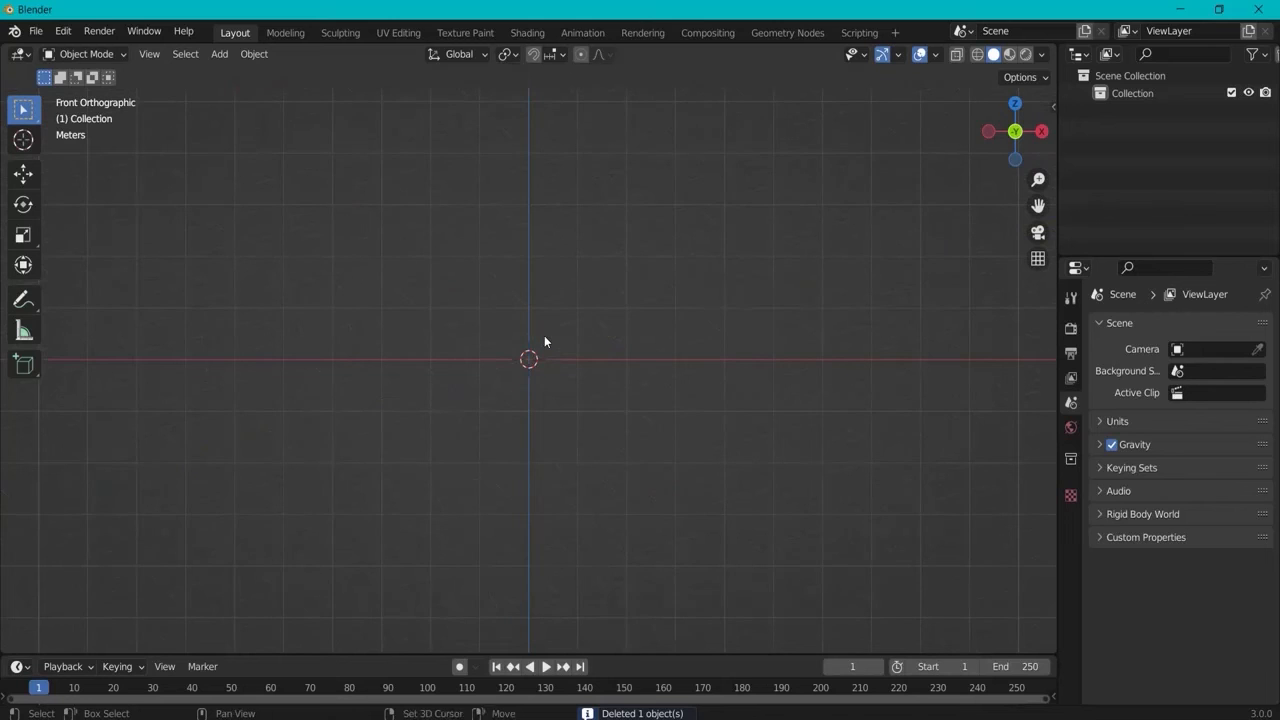
key(shift+a)
mouse_move(544, 336)
click(645, 501)
key(s)
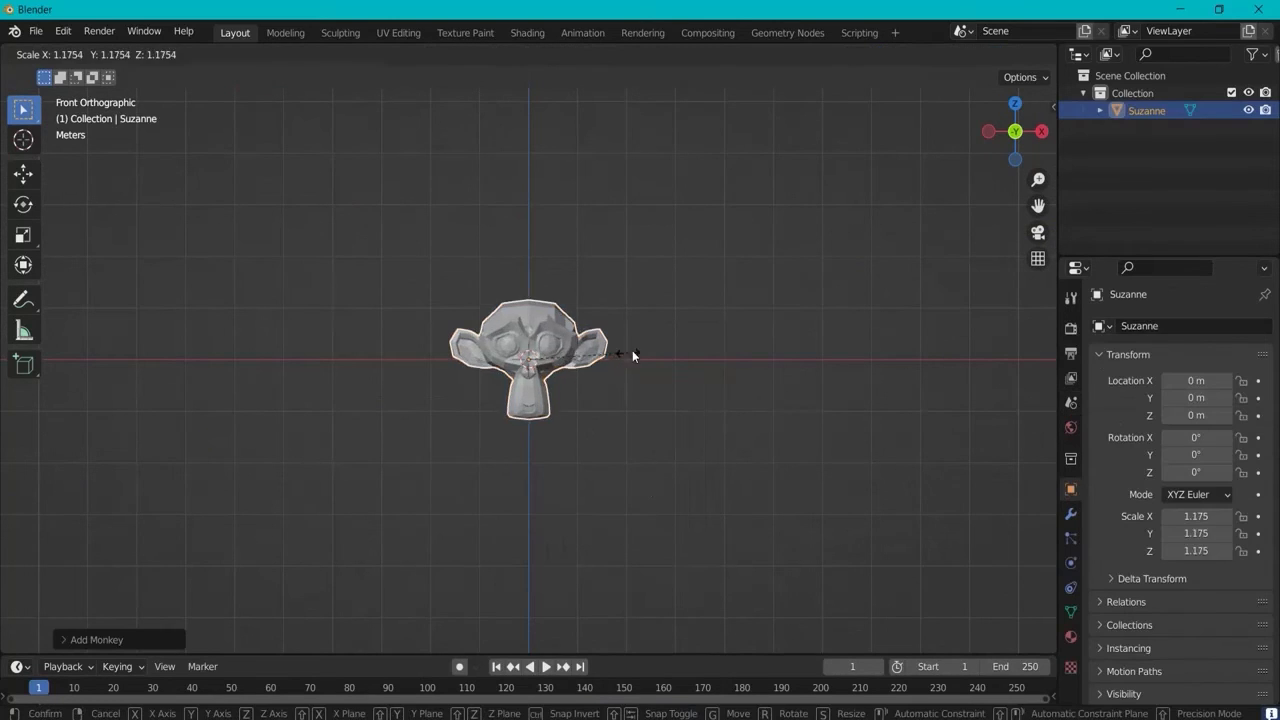
click(779, 271)
Step: Apply smooth shading to the Suzanne monkey and leave it selected
middle_drag(778, 269, 774, 322)
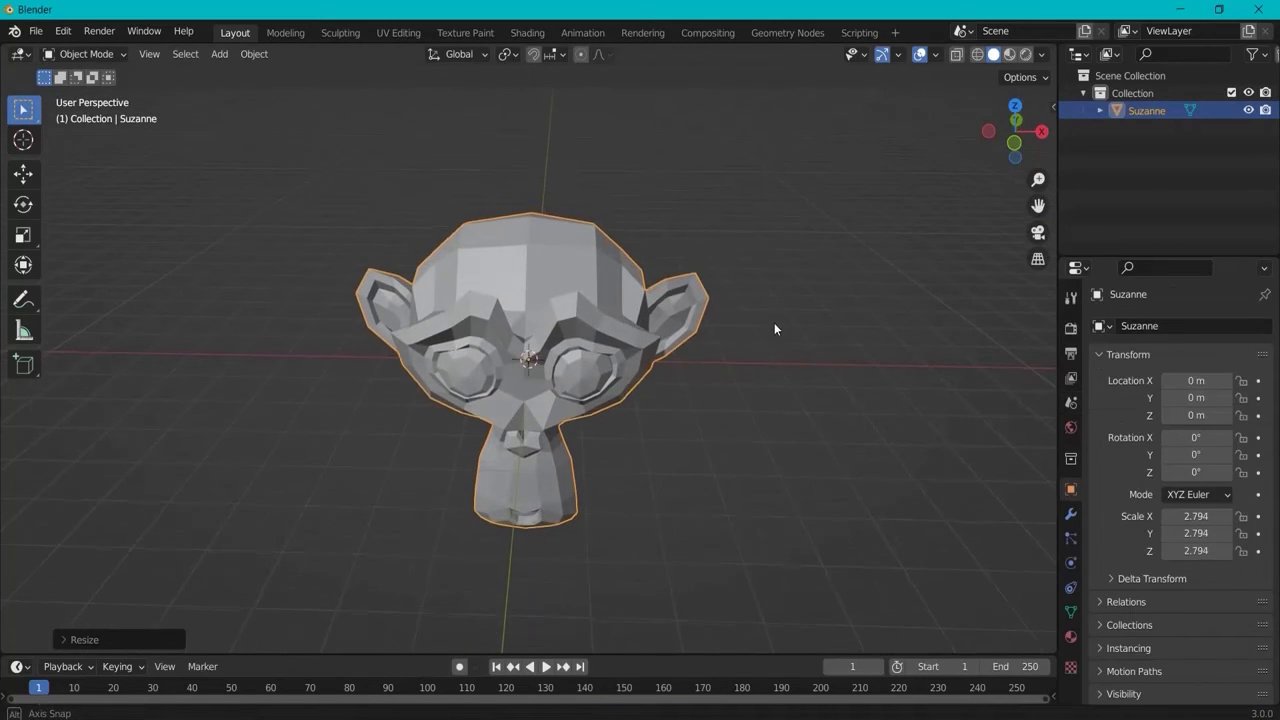
right_click(543, 267)
click(447, 268)
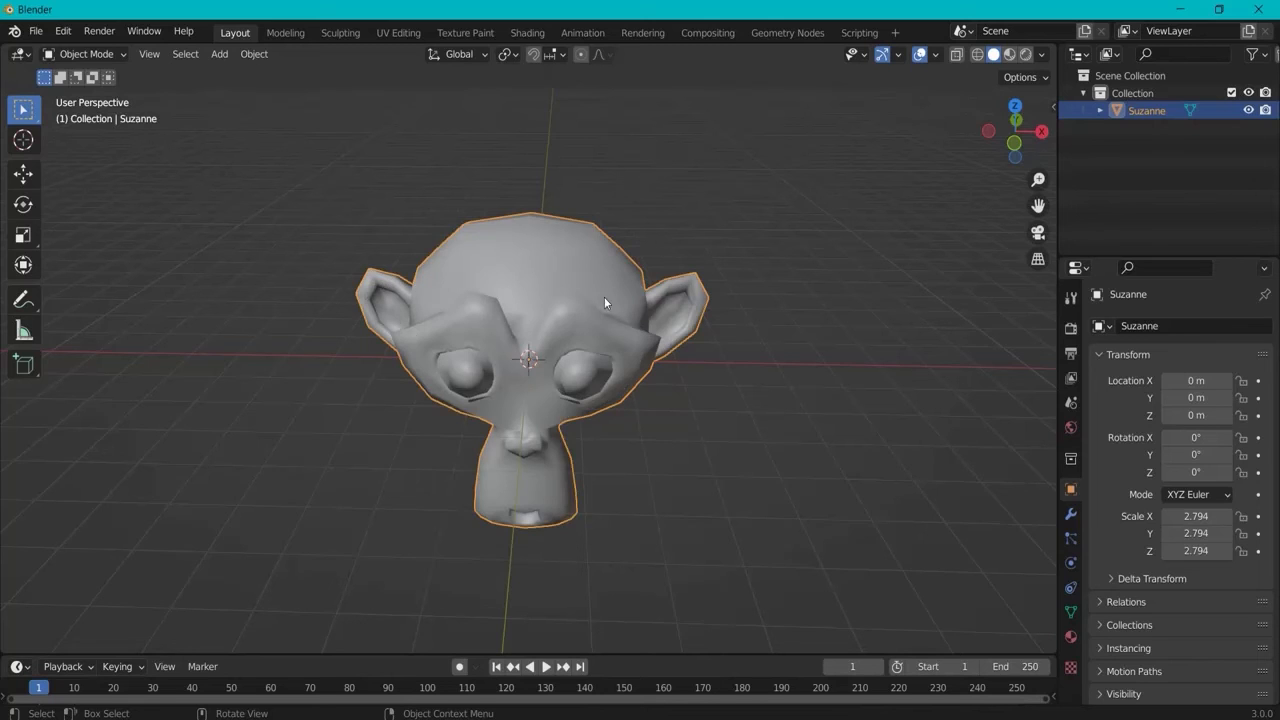
key(alt+a)
middle_drag(578, 461, 563, 426)
click(534, 258)
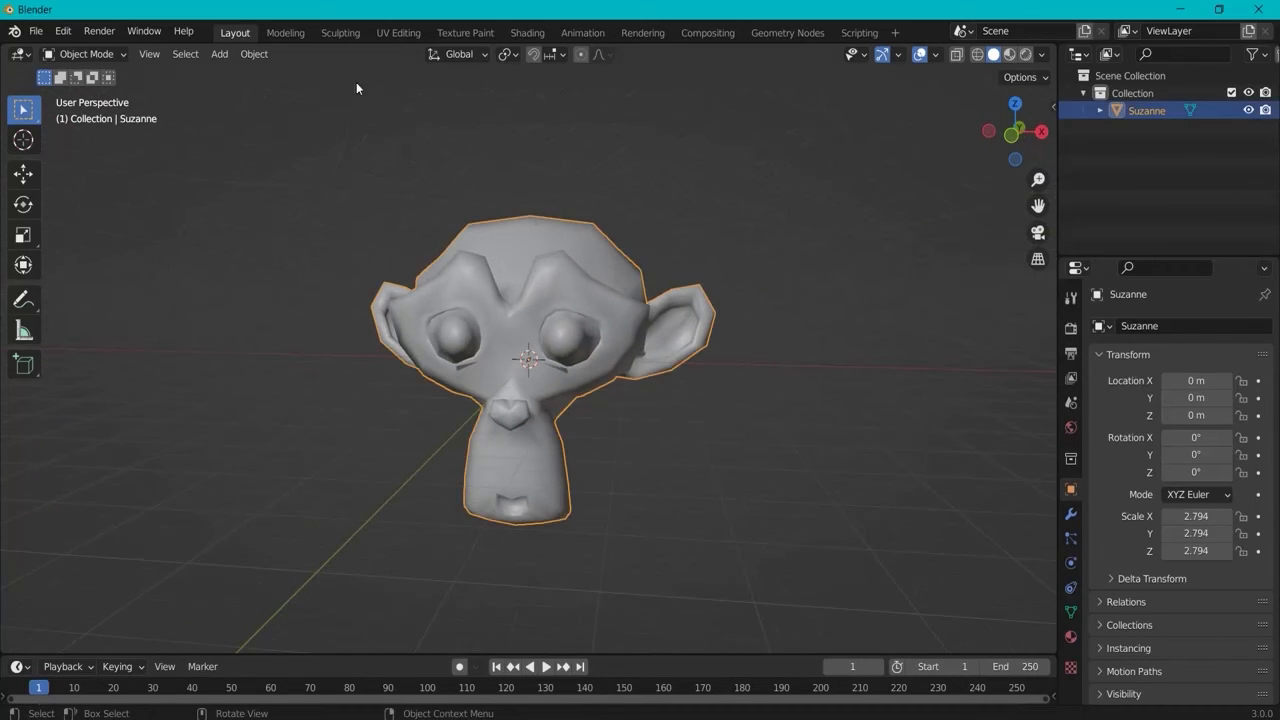
Step: Switch to the Sculpting workspace and widen the brush list so that the brush names show
click(336, 32)
scroll(636, 430, down, 5)
middle_drag(636, 430, 713, 450)
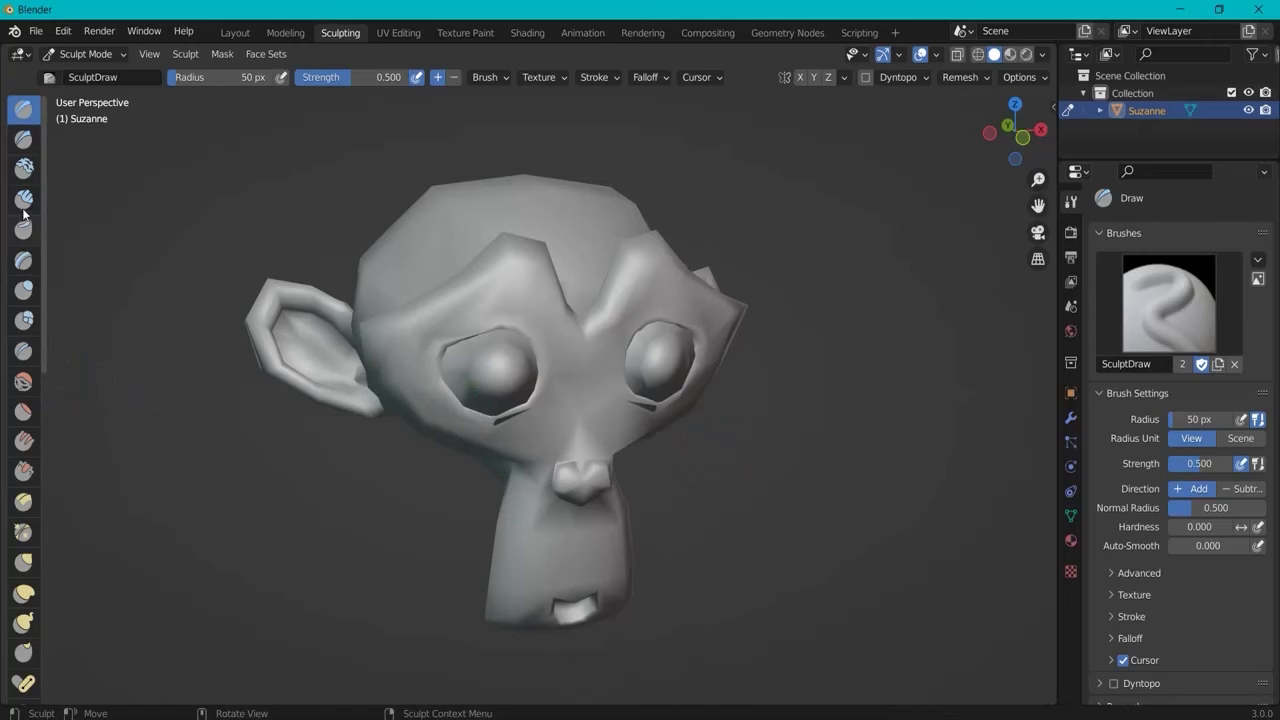
drag(43, 415, 186, 406)
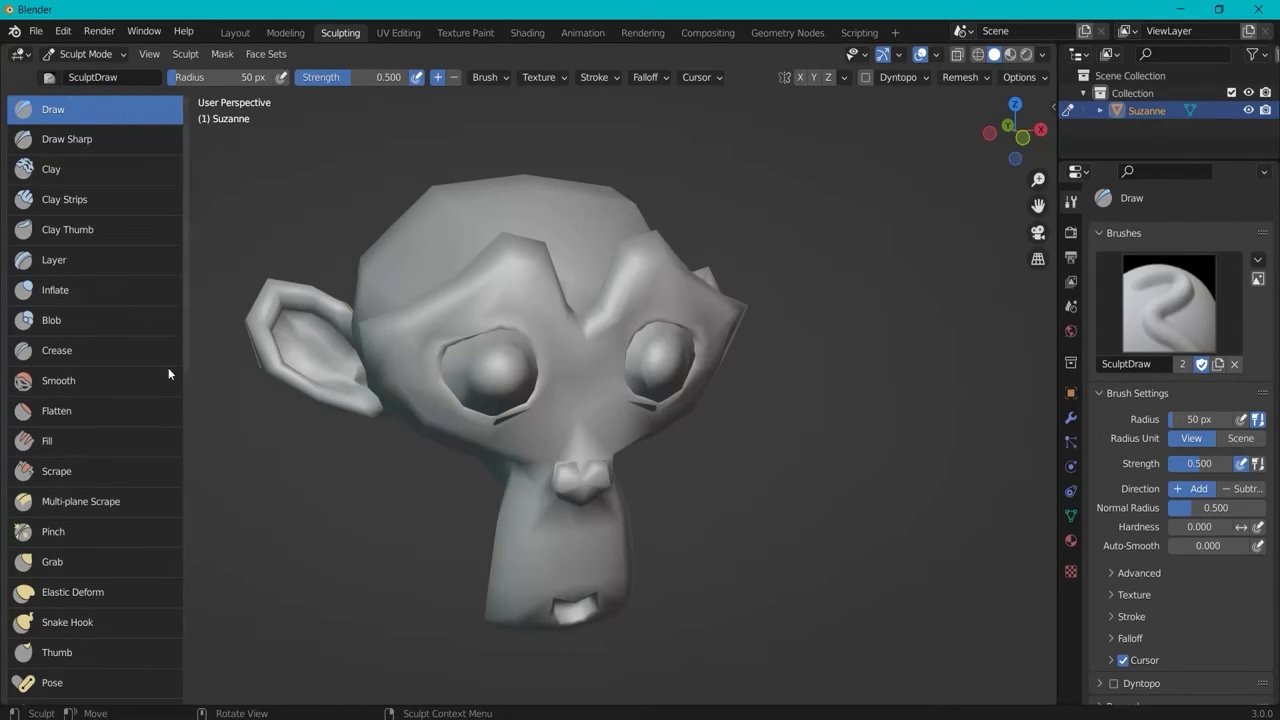
Step: Bulge both of Suzanne's eyeballs with the Blob brush, raising its strength to 1.000
click(47, 291)
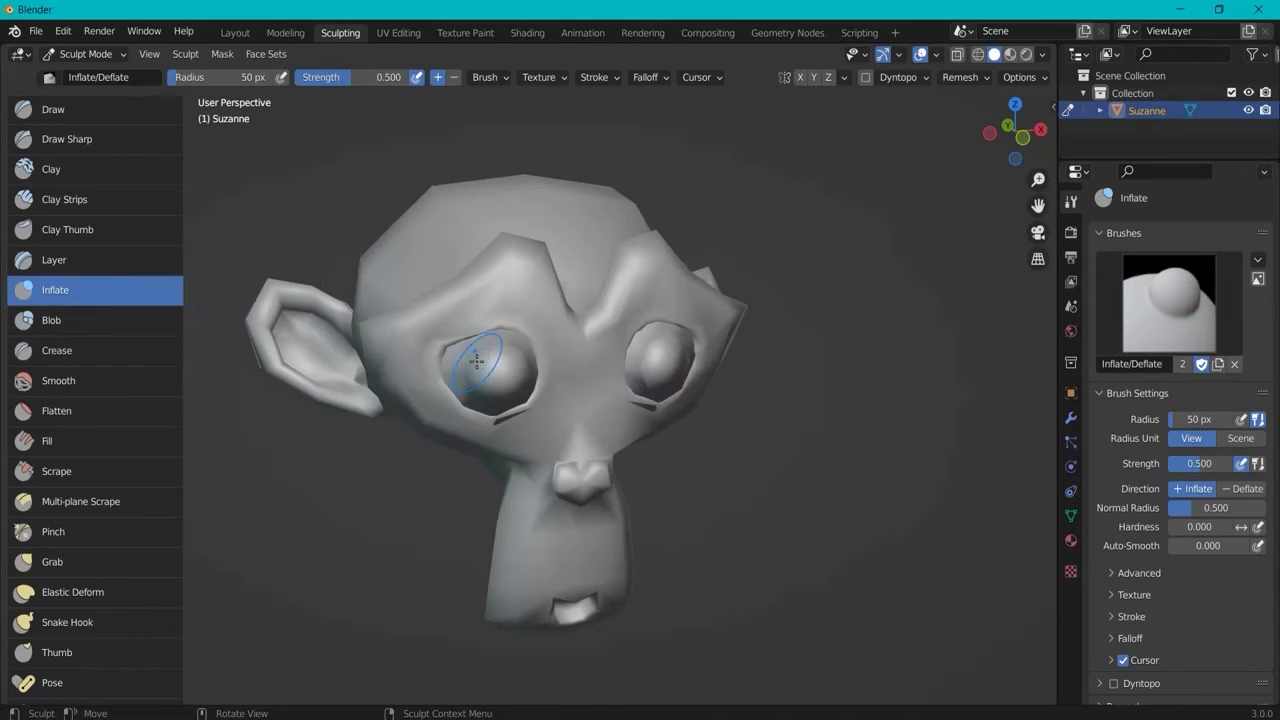
click(56, 320)
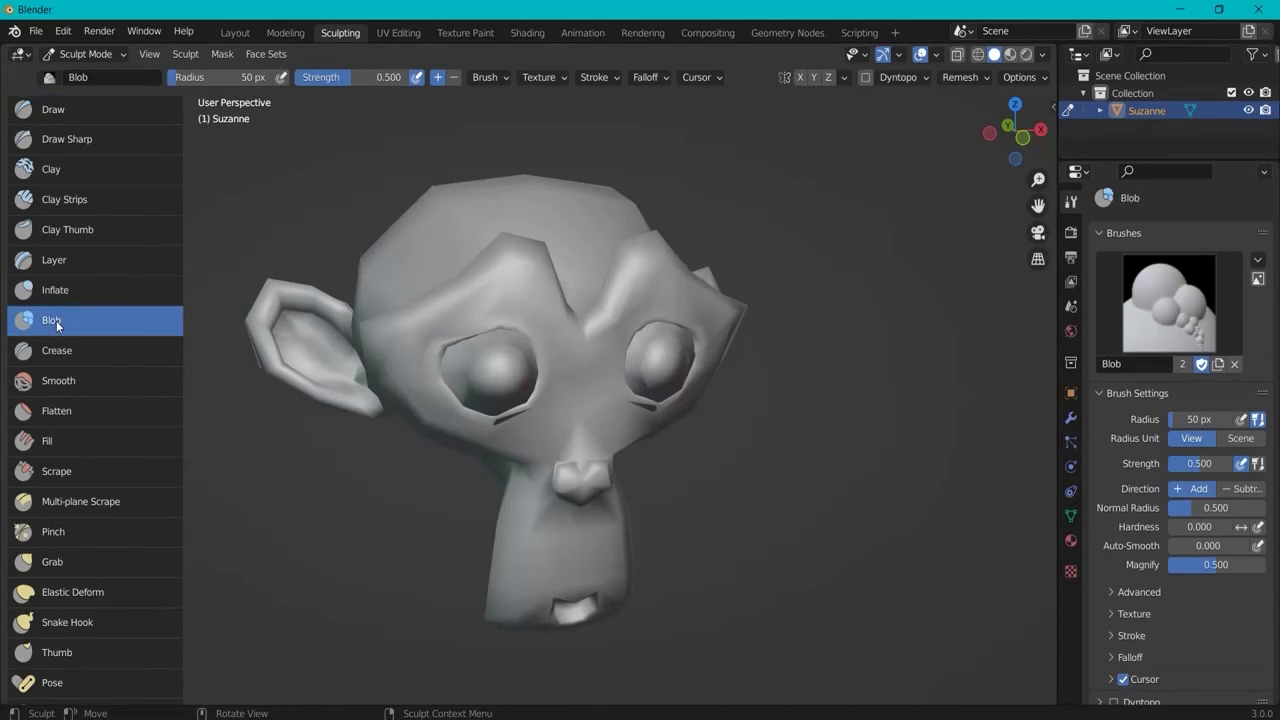
drag(488, 372, 497, 377)
drag(645, 367, 663, 362)
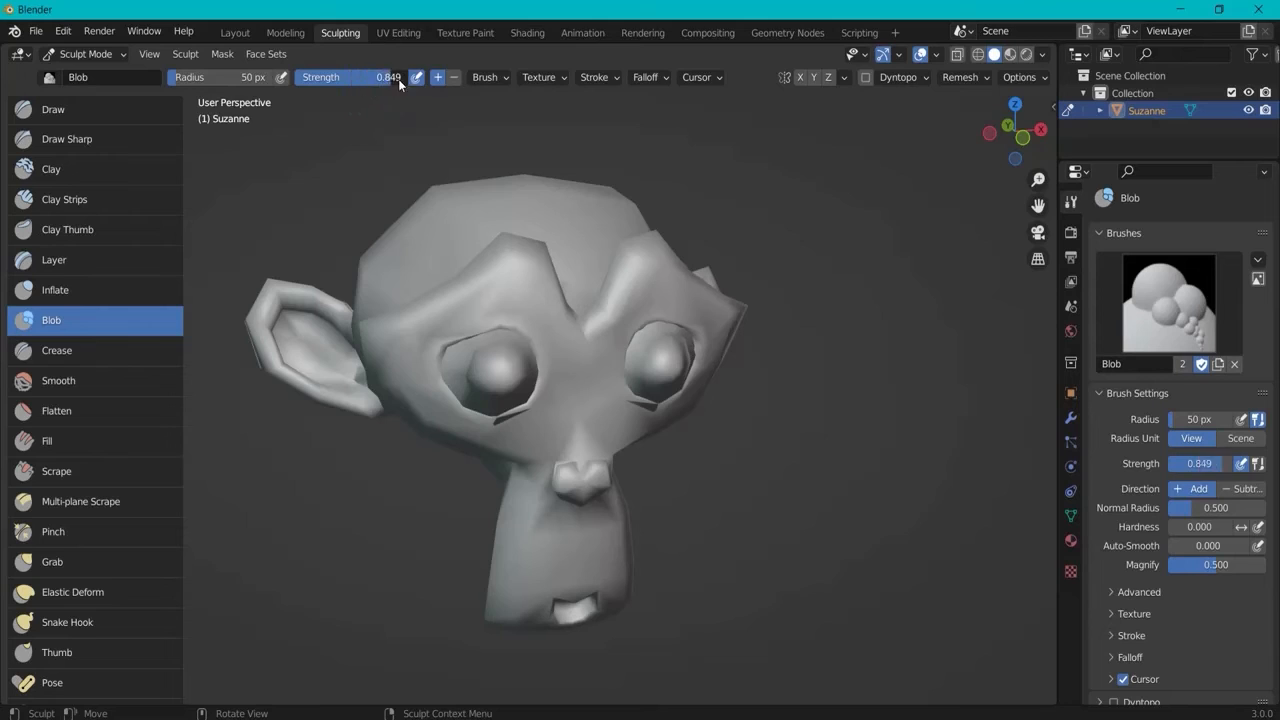
drag(510, 393, 495, 381)
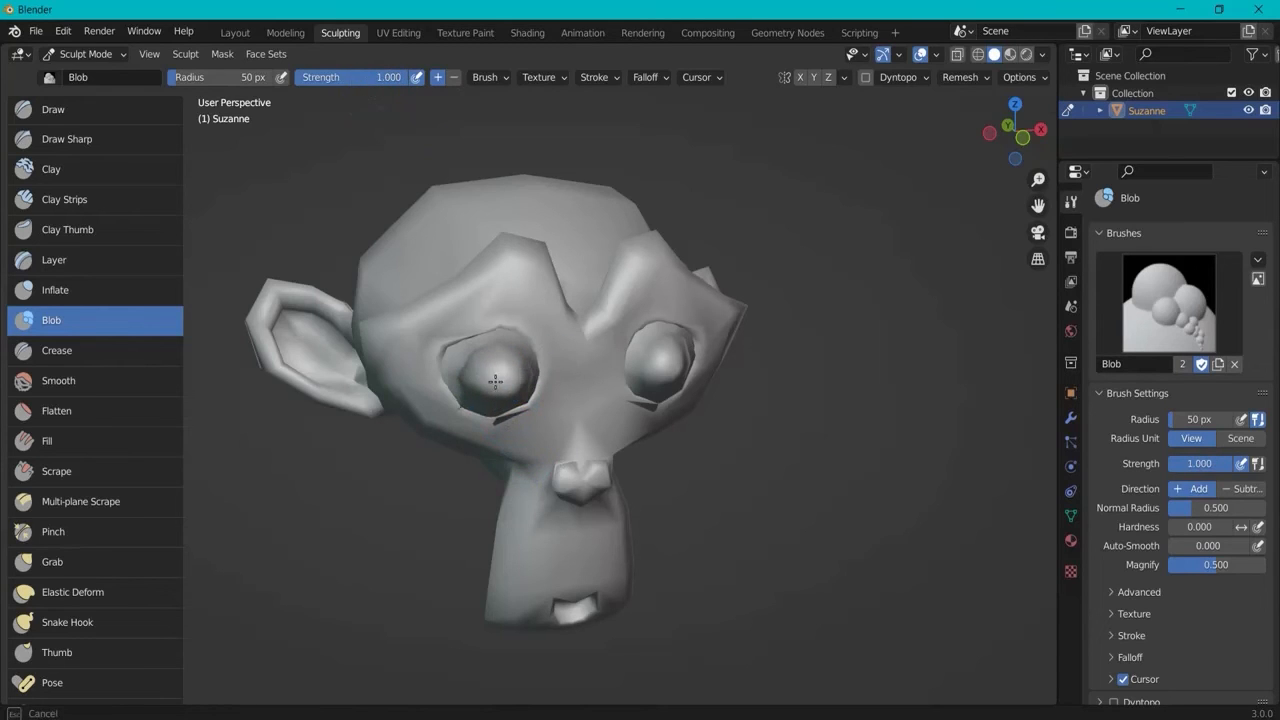
drag(669, 365, 661, 354)
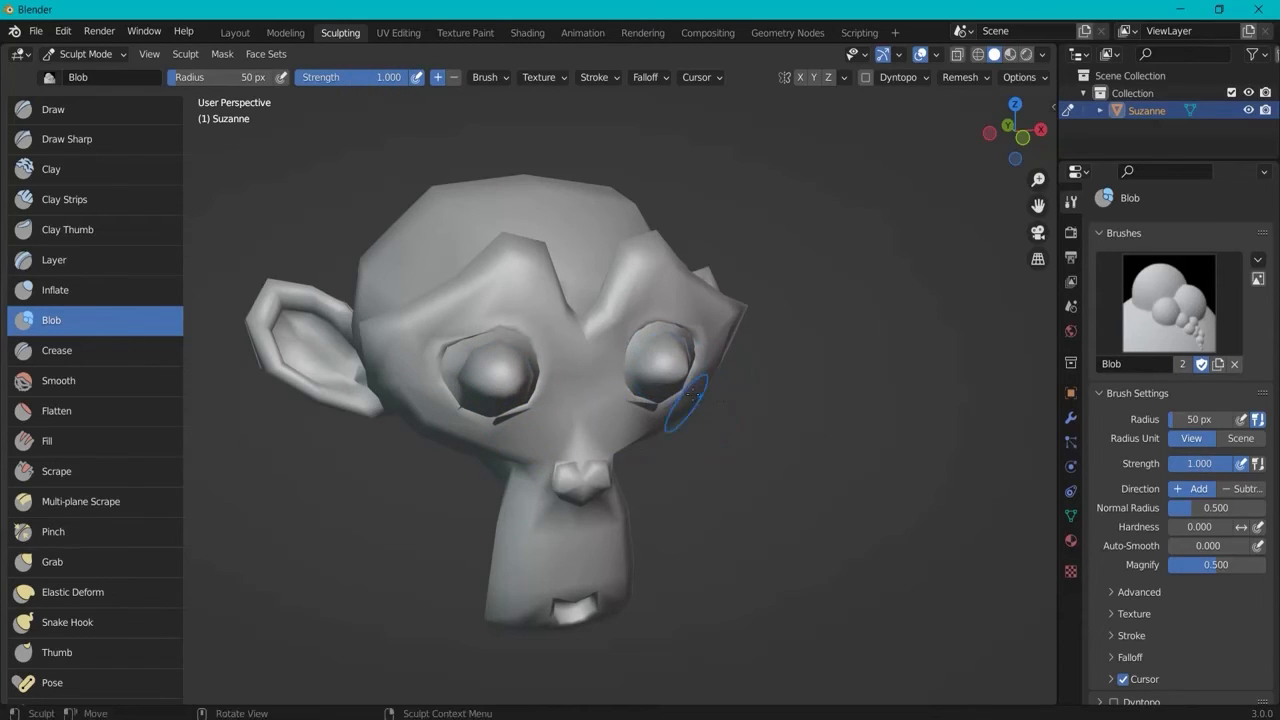
Step: Smooth away Suzanne's nose and the crease under the eye with the Smooth brush at a 106 px radius
click(60, 379)
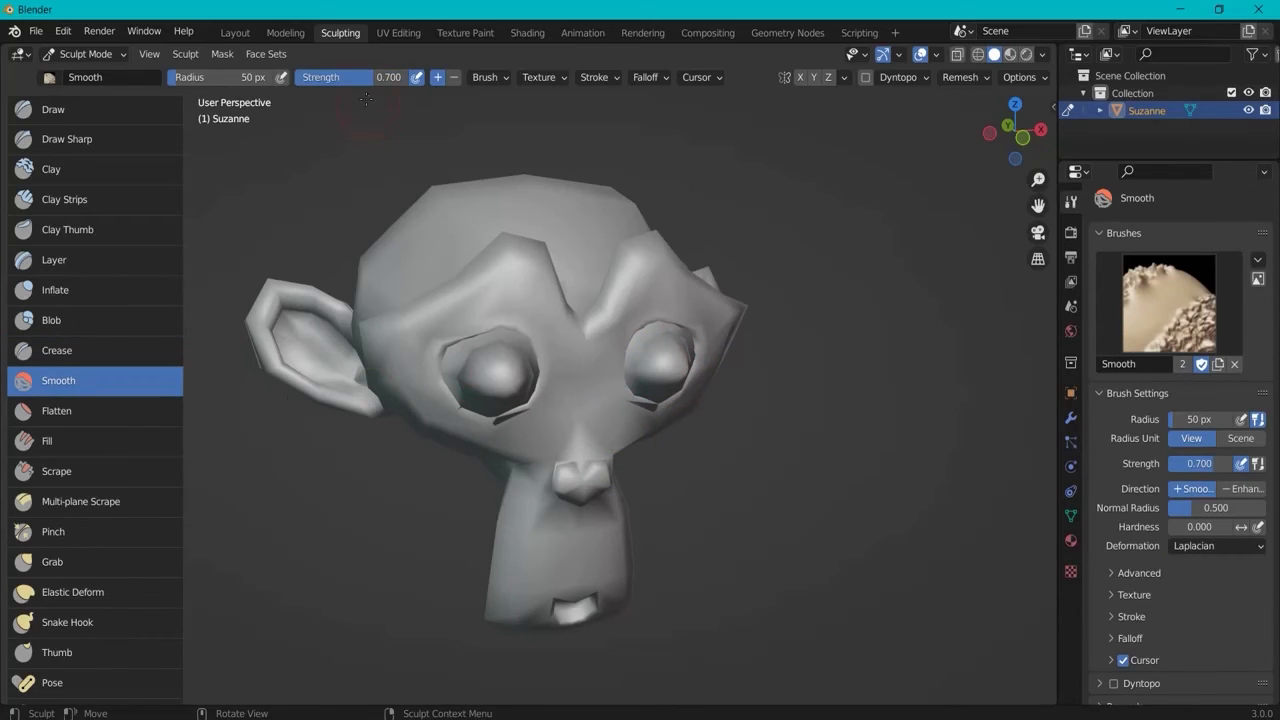
drag(248, 83, 256, 83)
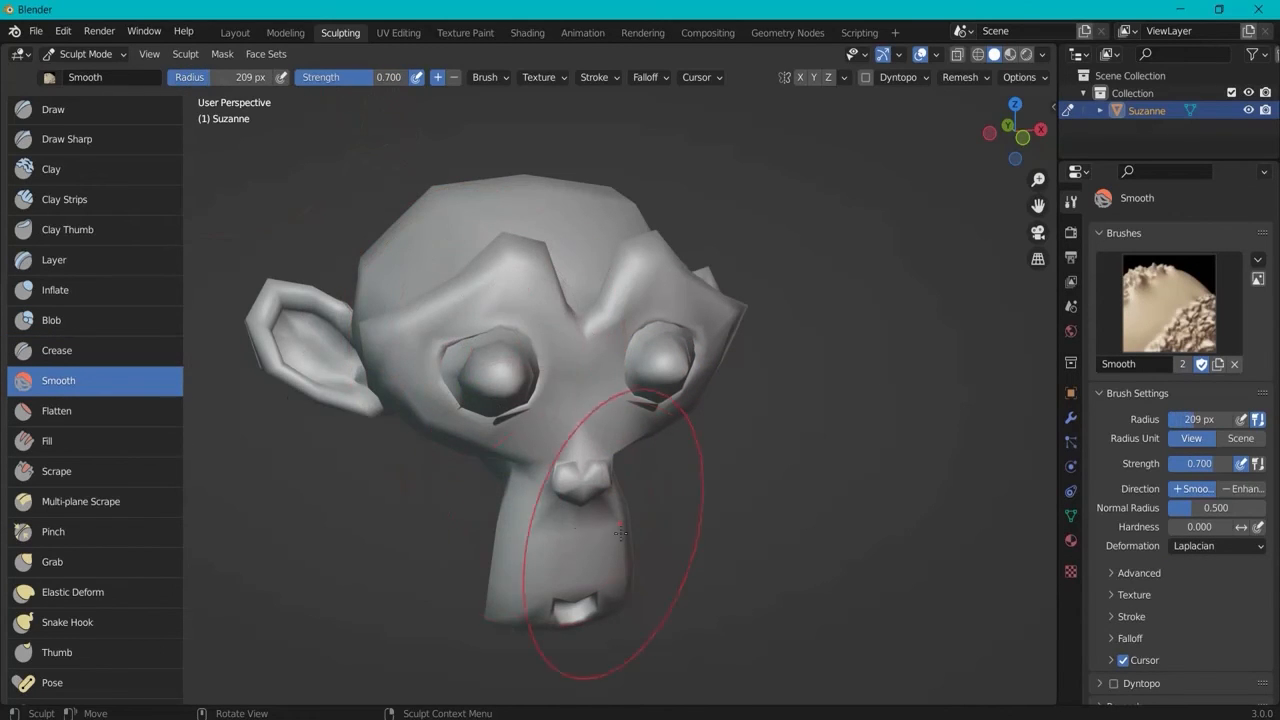
mouse_move(614, 536)
middle_down()
mouse_move(682, 497)
mouse_move(604, 487)
middle_up()
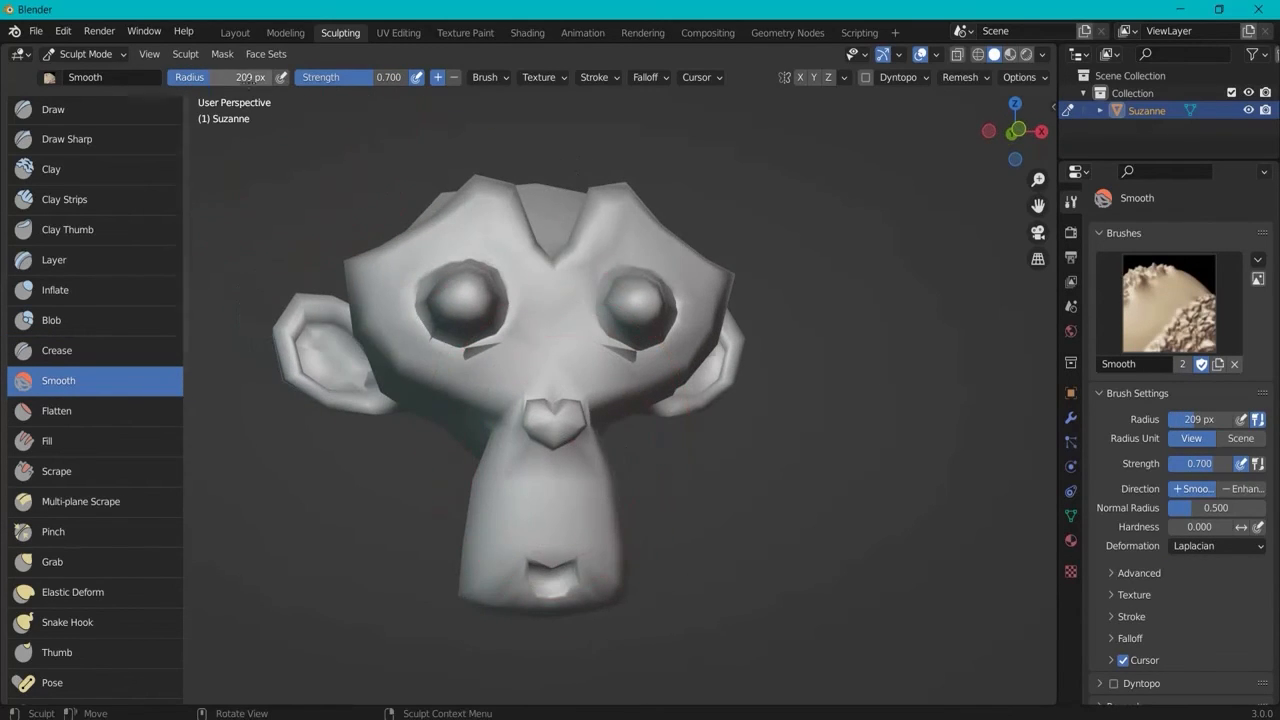
drag(211, 81, 203, 81)
drag(537, 432, 551, 420)
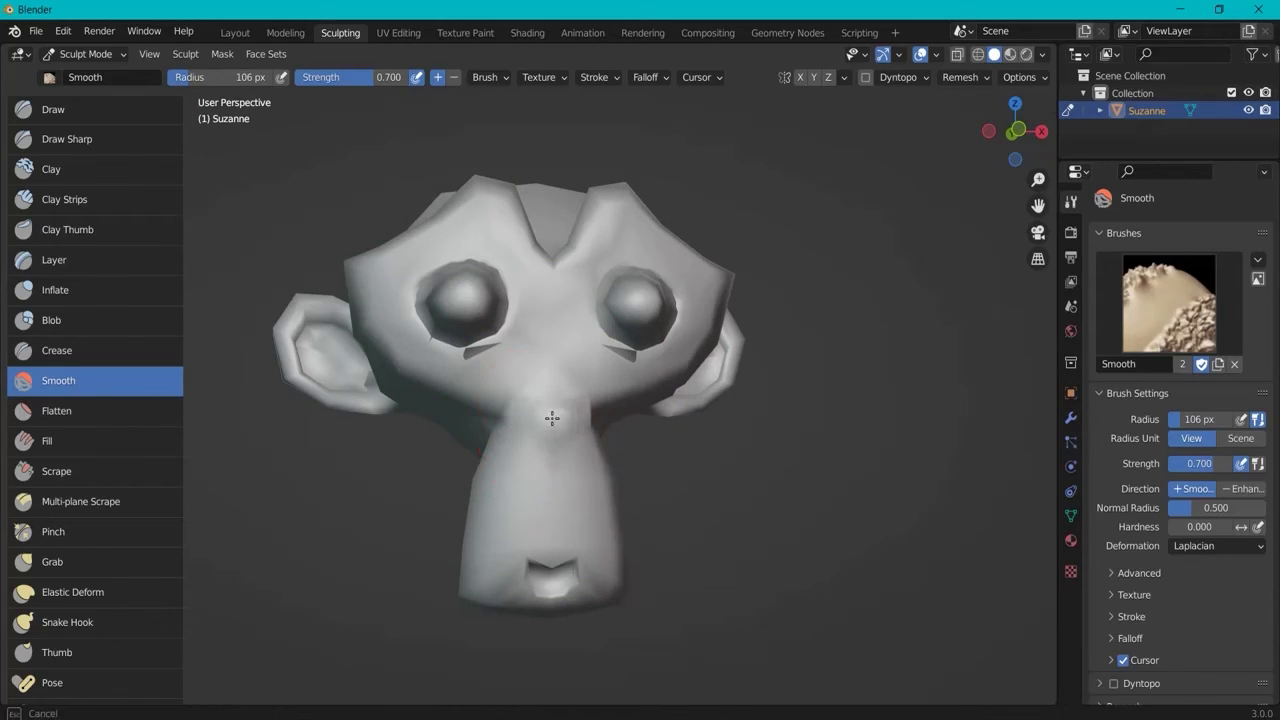
middle_drag(548, 432, 610, 457)
drag(577, 430, 562, 432)
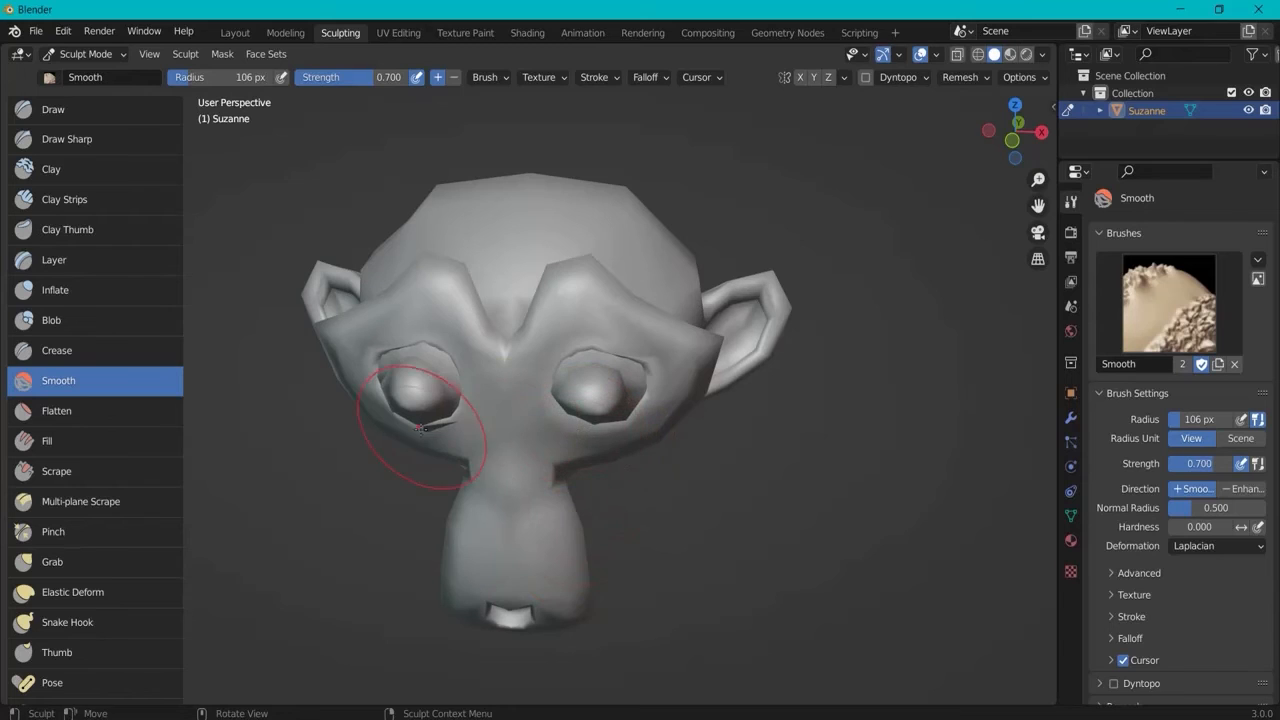
drag(430, 427, 452, 439)
Step: Enlarge and reshape both of Suzanne's ears by pulling them outward and downward with the Grab brush
mouse_move(757, 374)
middle_down()
mouse_move(500, 290)
mouse_move(497, 343)
mouse_move(598, 277)
mouse_move(585, 175)
middle_up()
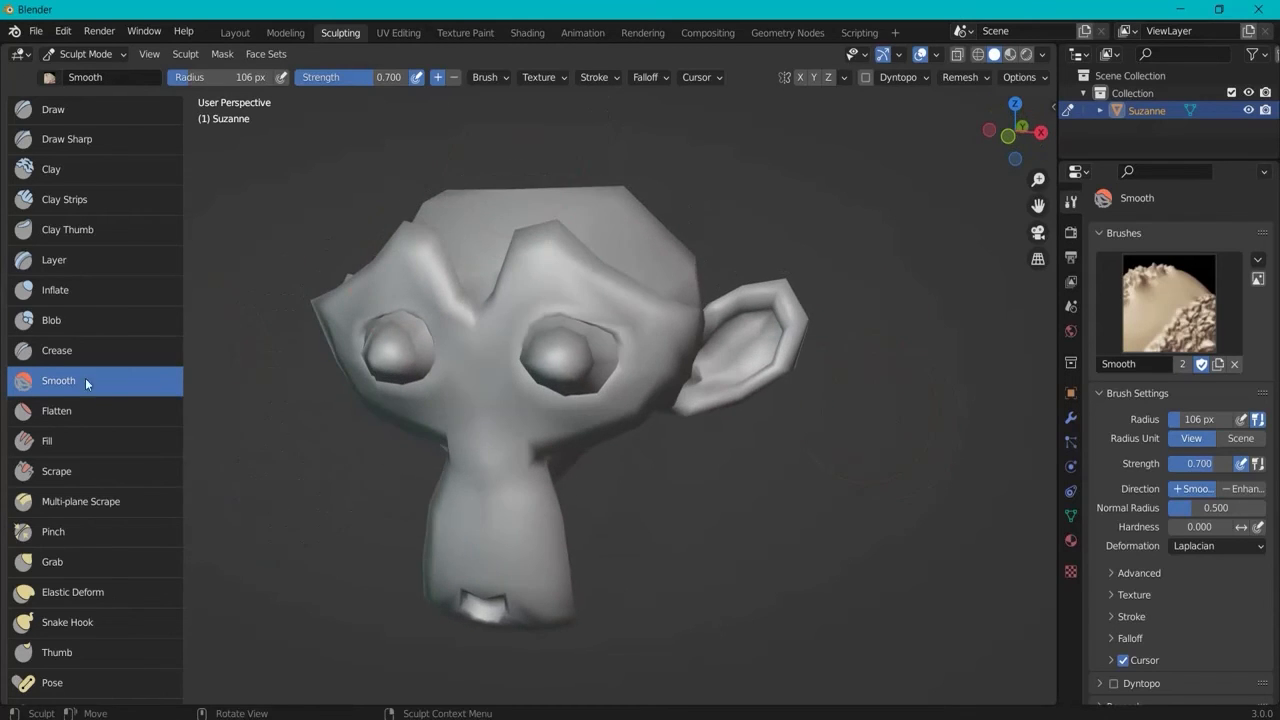
scroll(71, 464, down, 3)
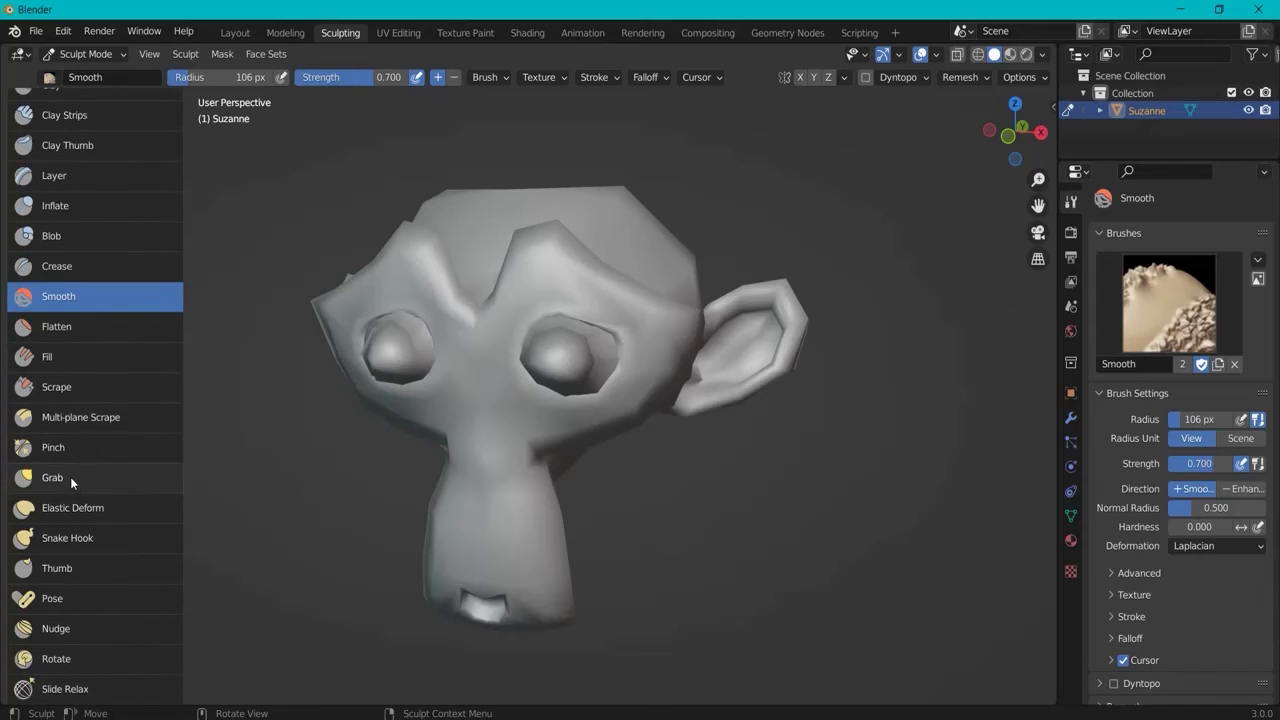
click(70, 476)
mouse_move(260, 460)
middle_down()
mouse_move(360, 425)
mouse_move(420, 472)
mouse_move(343, 471)
middle_up()
drag(343, 471, 200, 381)
drag(329, 425, 293, 468)
mouse_move(678, 461)
middle_down()
mouse_move(619, 450)
mouse_move(671, 357)
middle_up()
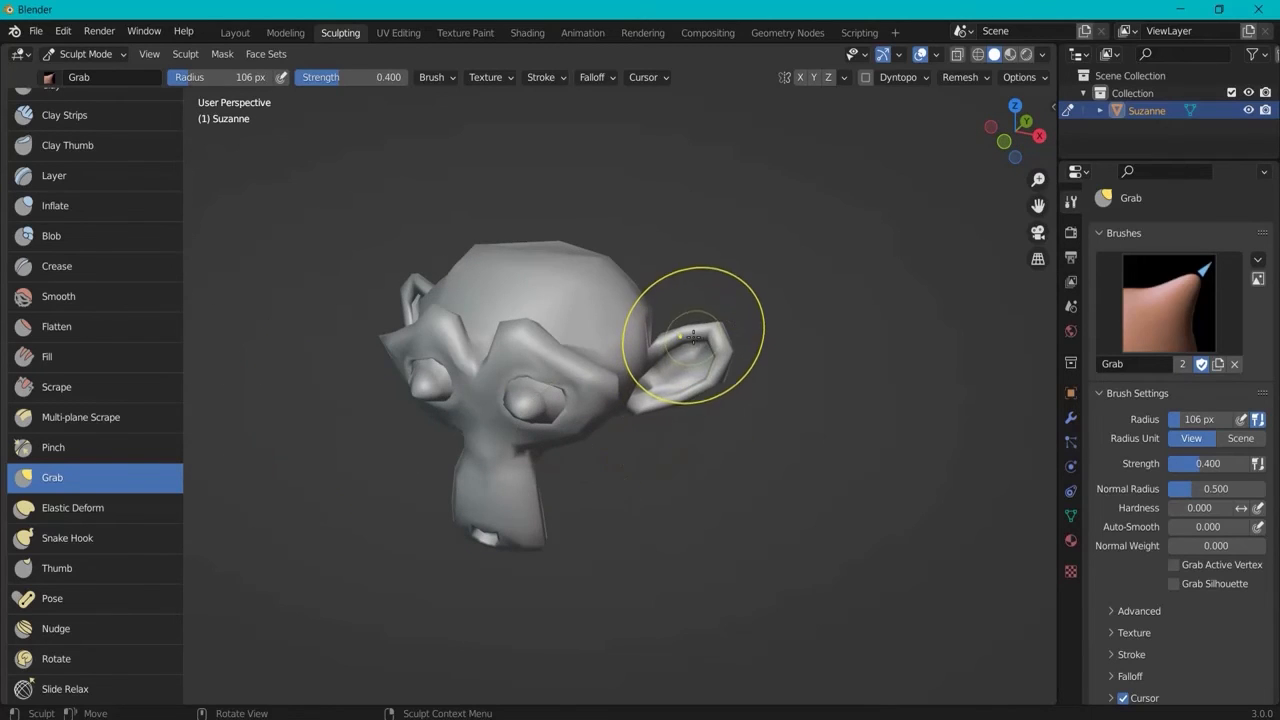
drag(715, 340, 763, 356)
mouse_move(715, 370)
mouse_down()
mouse_move(724, 418)
mouse_move(684, 409)
mouse_move(700, 390)
mouse_up()
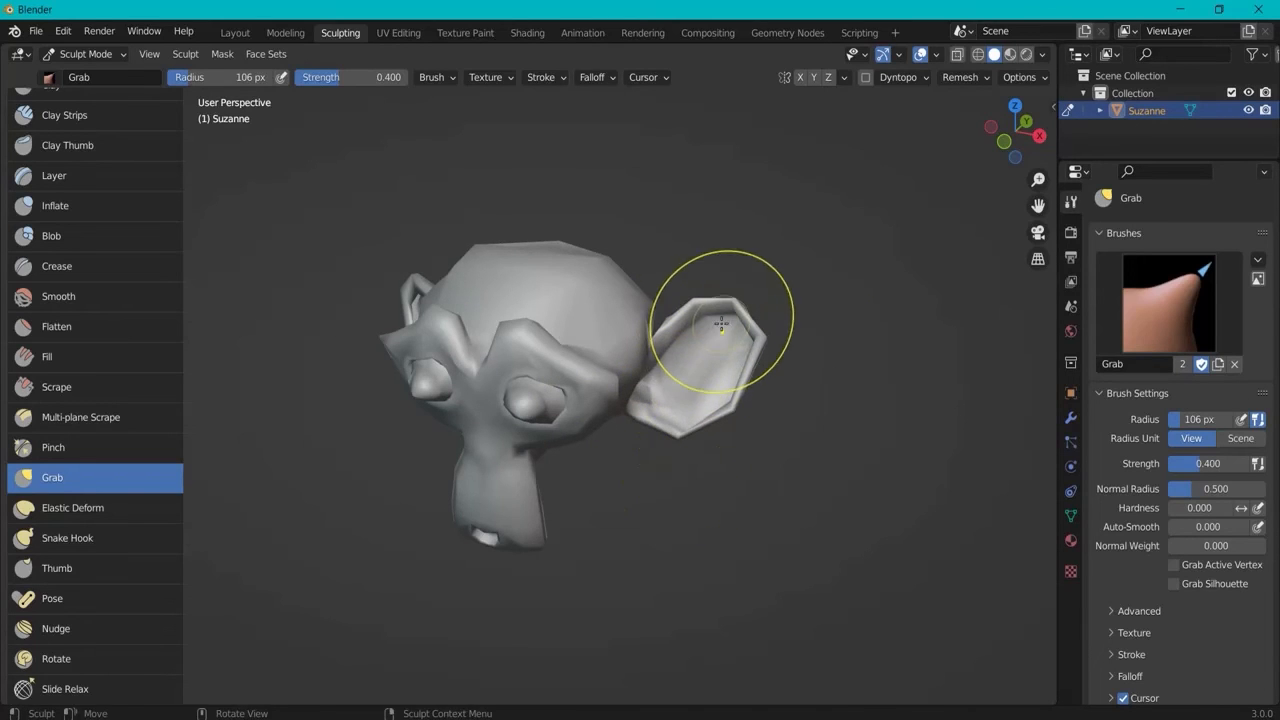
drag(709, 328, 745, 378)
middle_drag(797, 443, 700, 470)
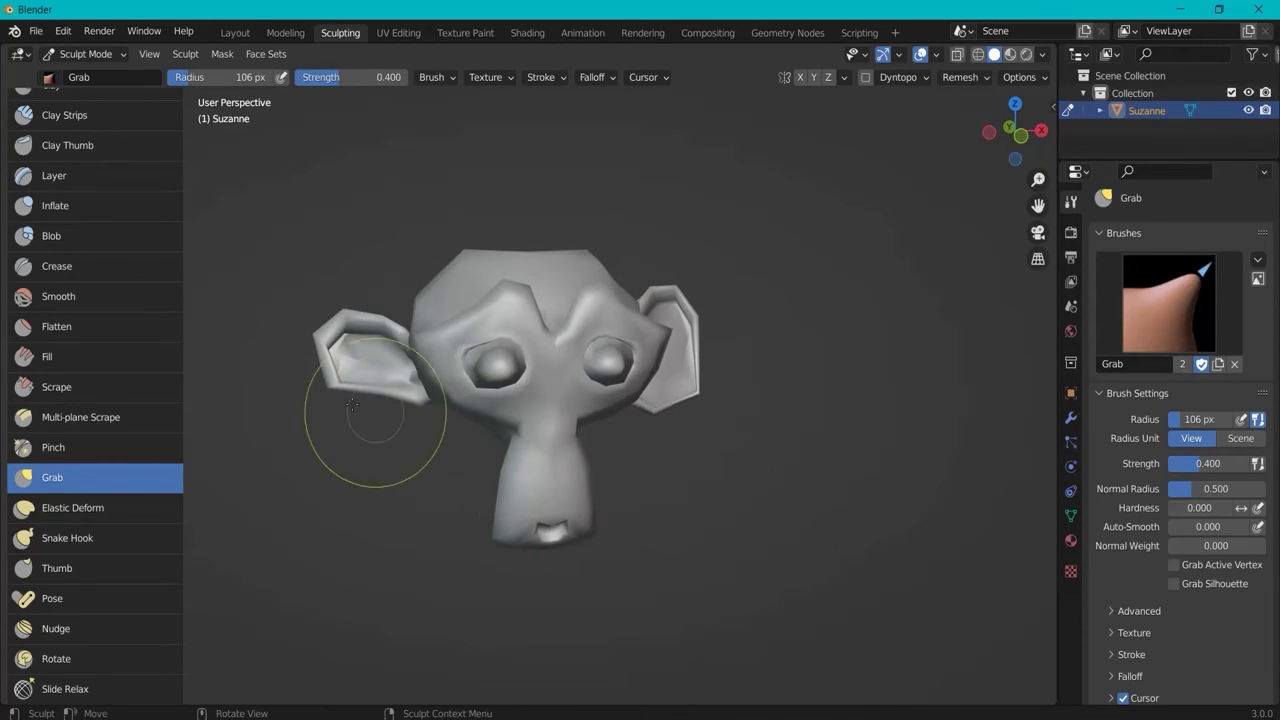
mouse_move(363, 411)
mouse_down()
mouse_move(340, 457)
mouse_move(357, 406)
mouse_move(335, 445)
mouse_up()
Step: Pull the underside of Suzanne's head downward and the chin forward with the Snake Hook brush
click(67, 537)
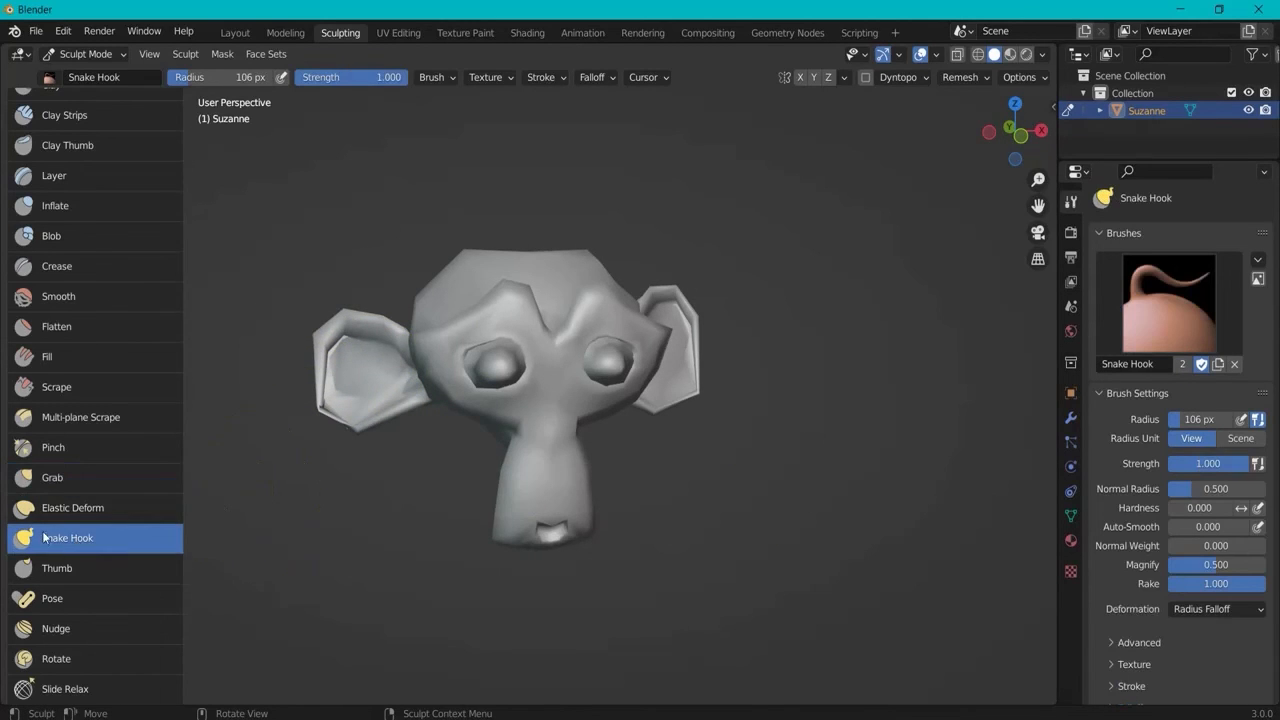
middle_drag(315, 540, 538, 452)
drag(538, 452, 512, 440)
middle_drag(543, 557, 516, 462)
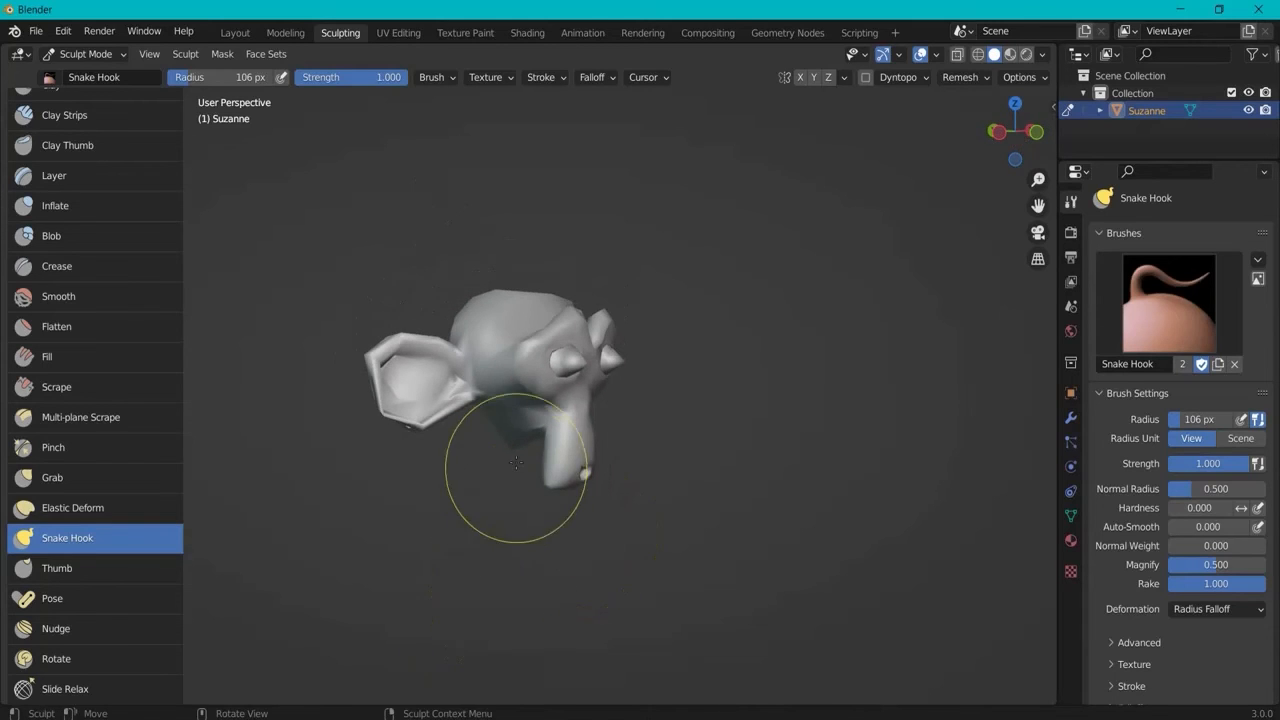
drag(516, 463, 505, 525)
drag(585, 472, 650, 556)
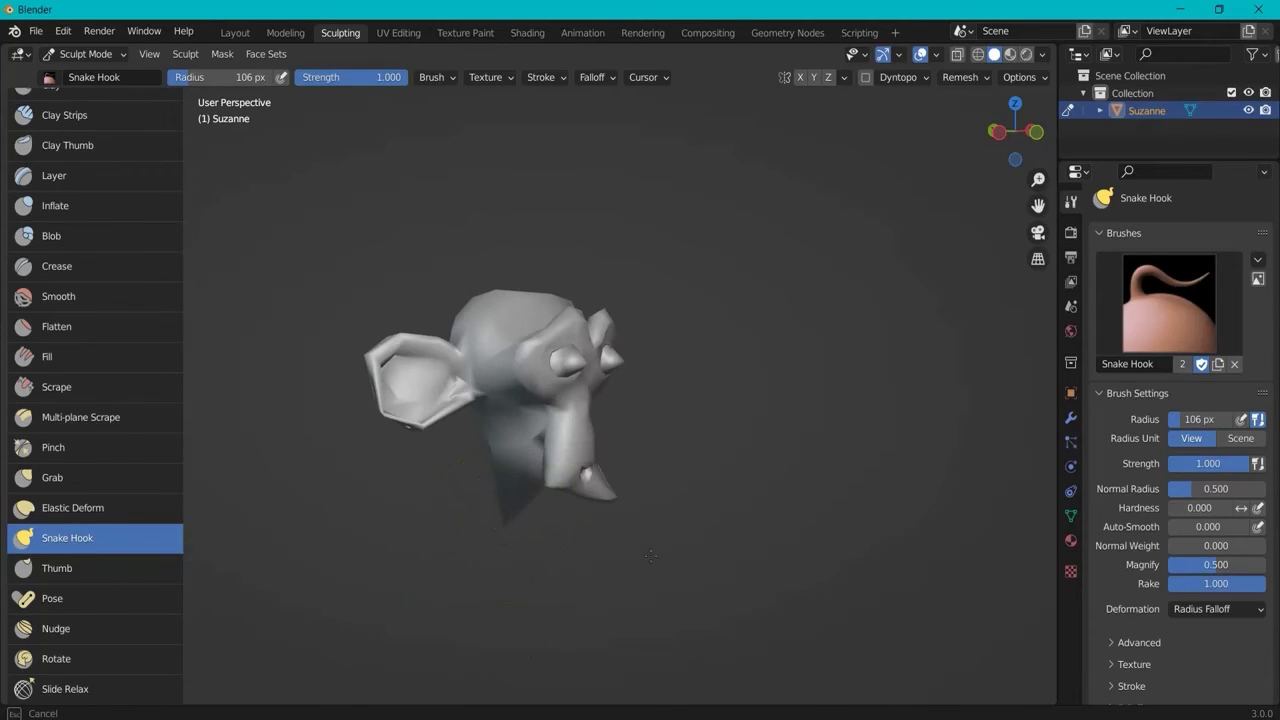
Step: Stretch Suzanne's jaw out to both sides with the Snake Hook brush to form shoulder-like shapes
middle_drag(586, 557, 523, 606)
drag(523, 457, 440, 530)
drag(543, 506, 665, 535)
drag(523, 508, 440, 498)
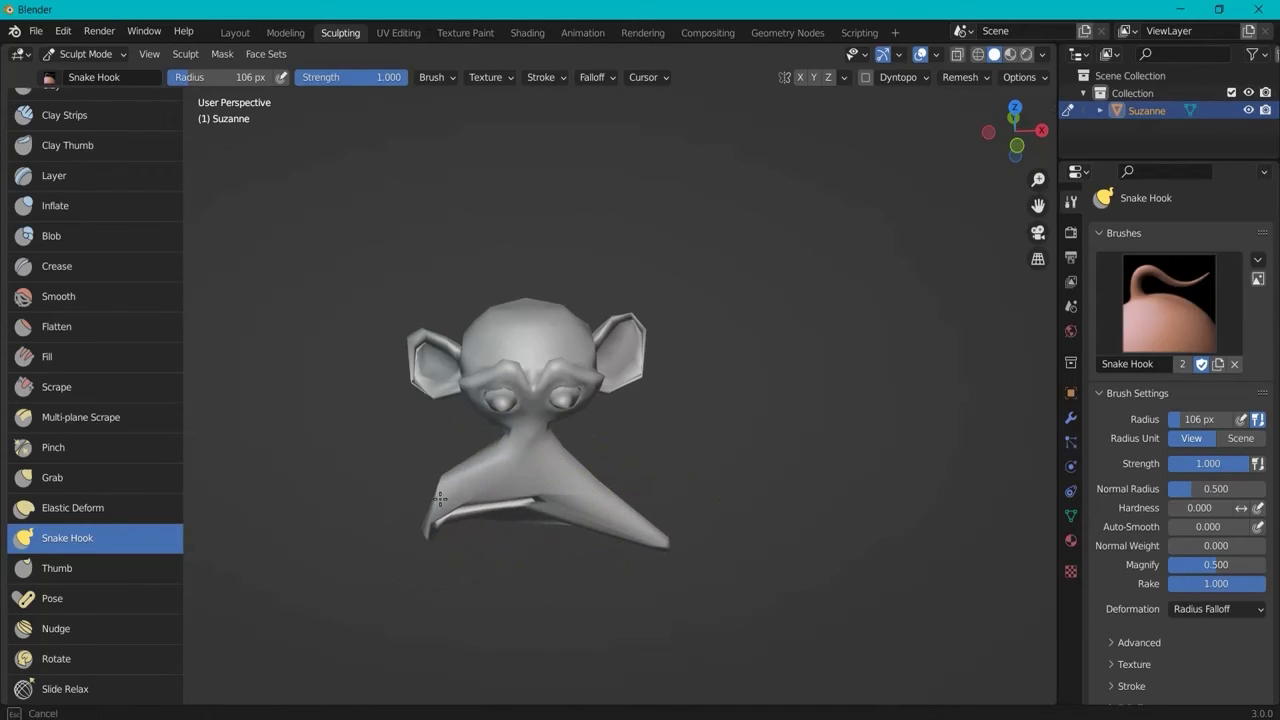
drag(614, 528, 571, 471)
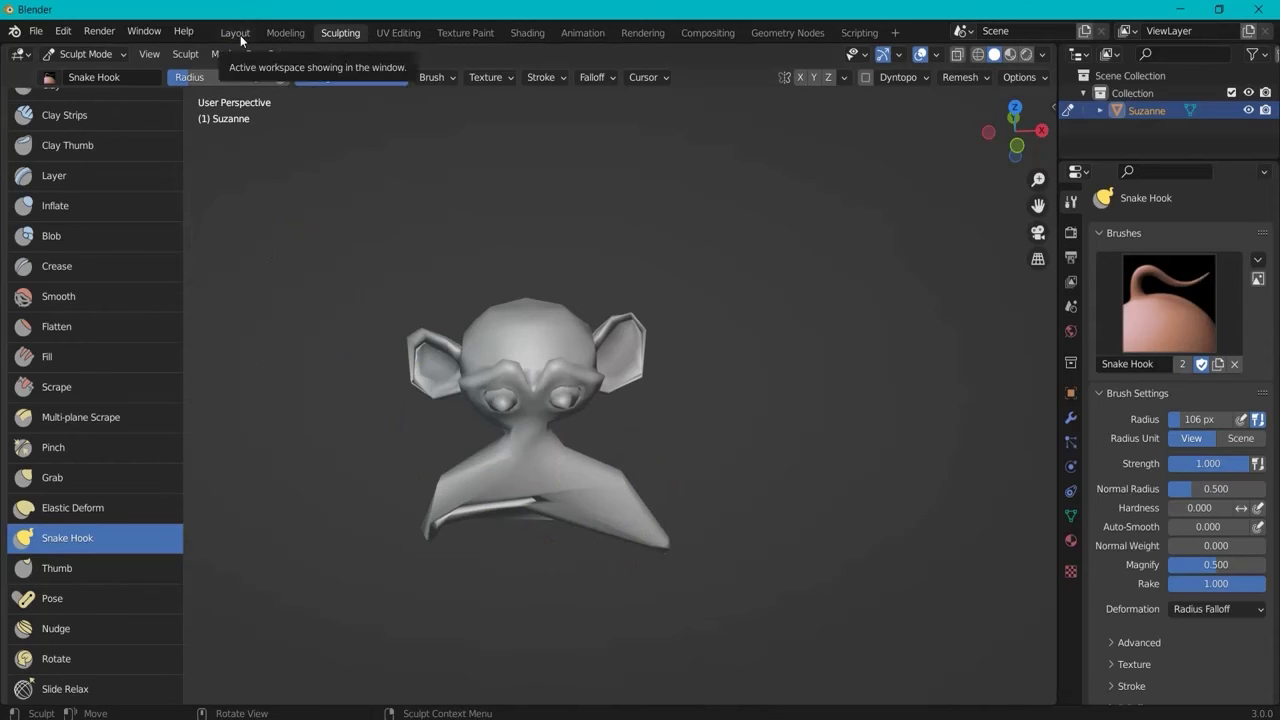
scroll(79, 363, up, 3)
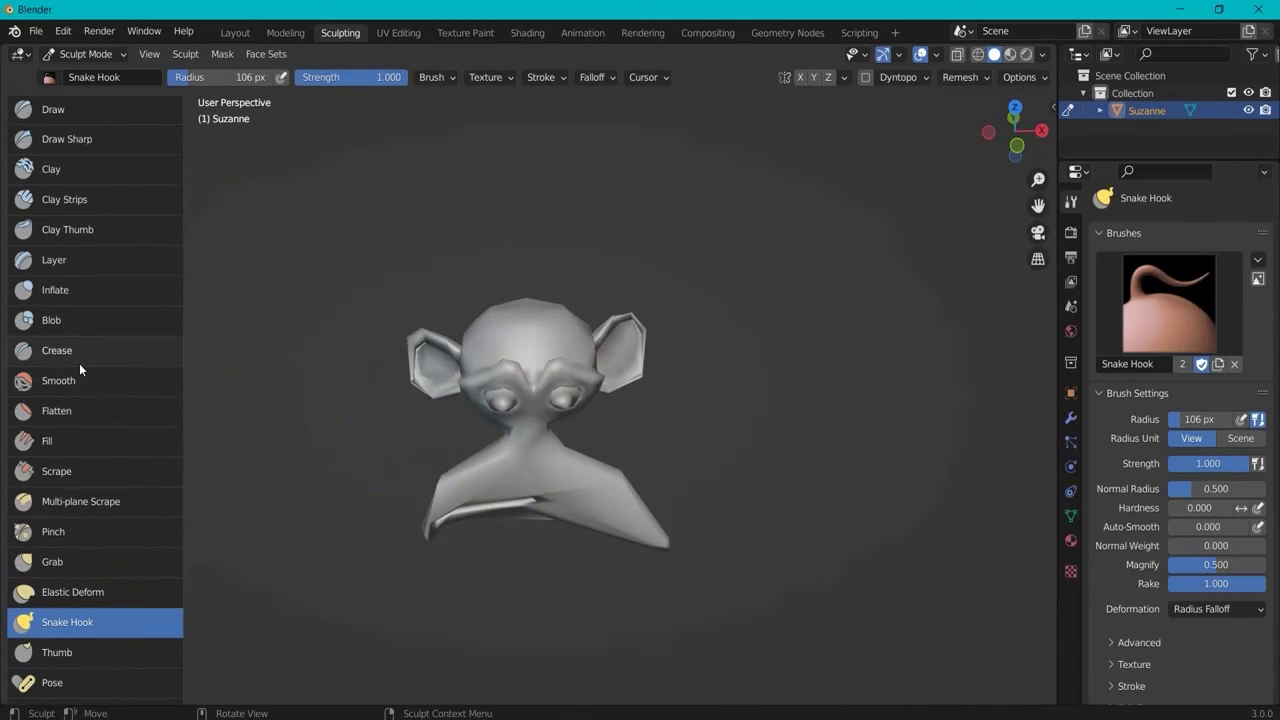
scroll(68, 570, down, 12)
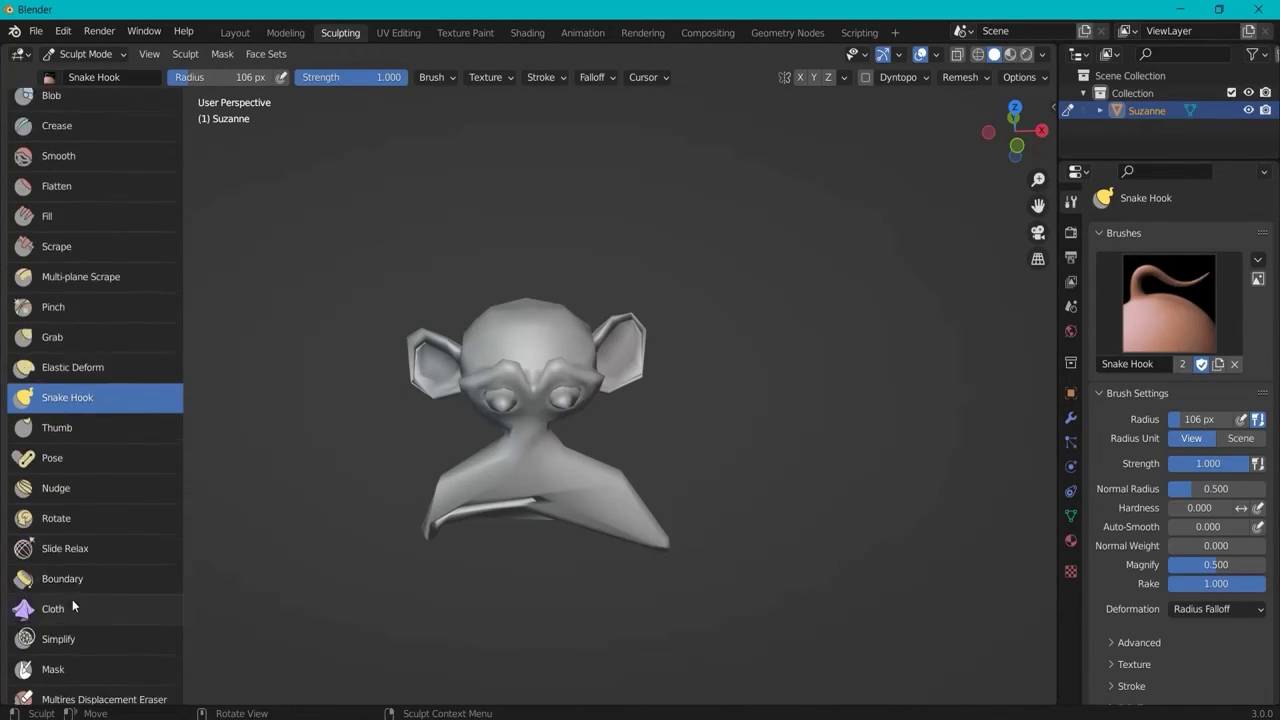
Step: Return to the Layout workspace and examine the sculpted Suzanne from the front and the sides
scroll(52, 470, up, 12)
scroll(586, 329, up, 2)
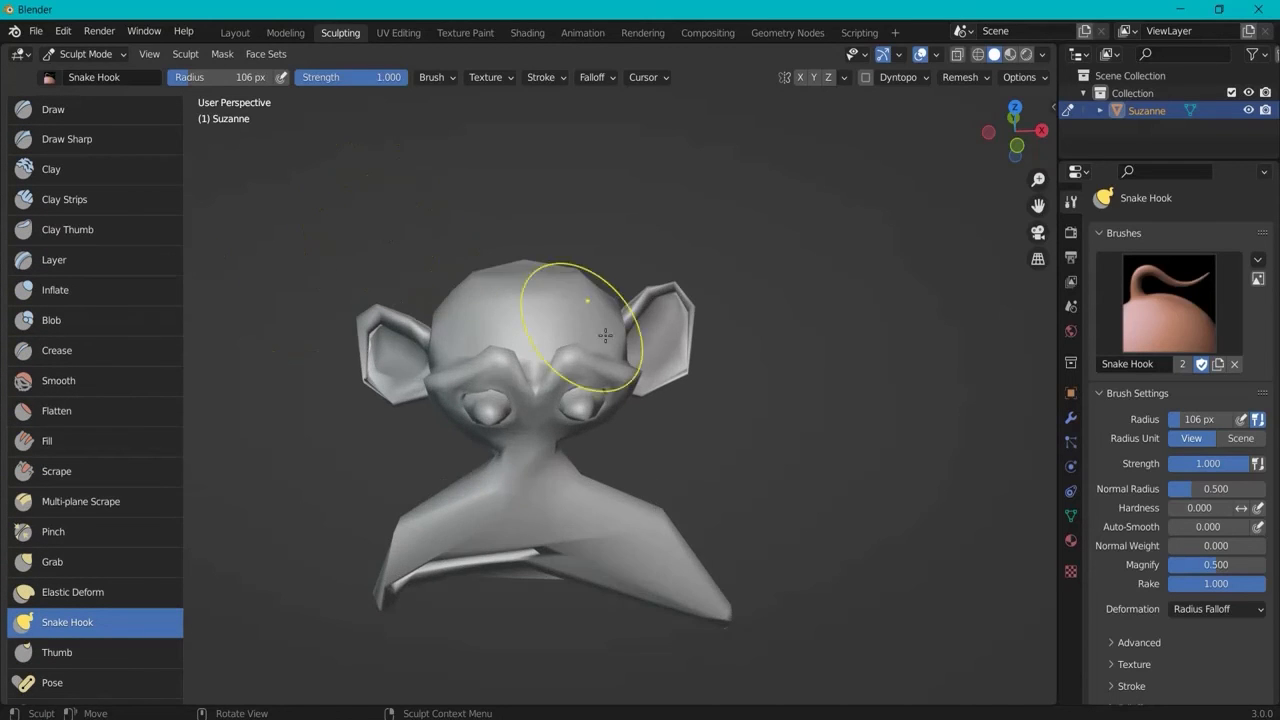
middle_drag(586, 329, 433, 62)
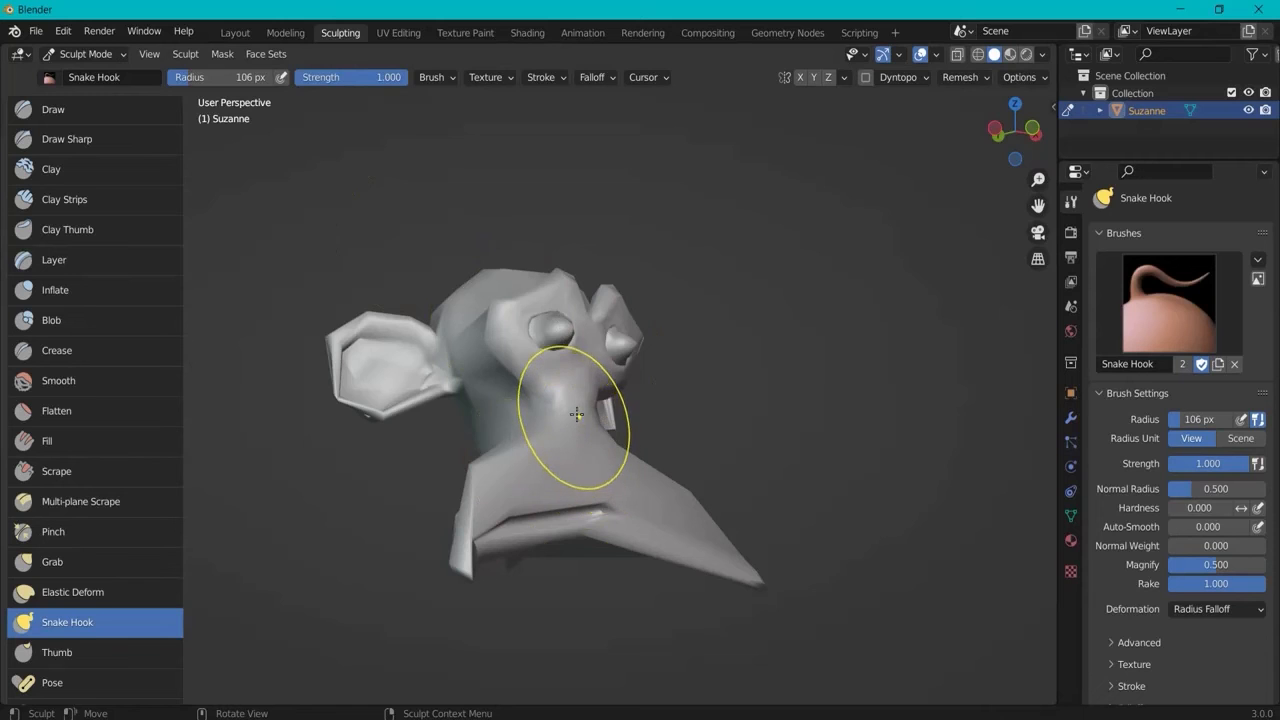
mouse_move(583, 425)
middle_down()
mouse_move(580, 414)
mouse_move(438, 466)
mouse_move(549, 348)
mouse_move(491, 449)
mouse_move(503, 423)
middle_up()
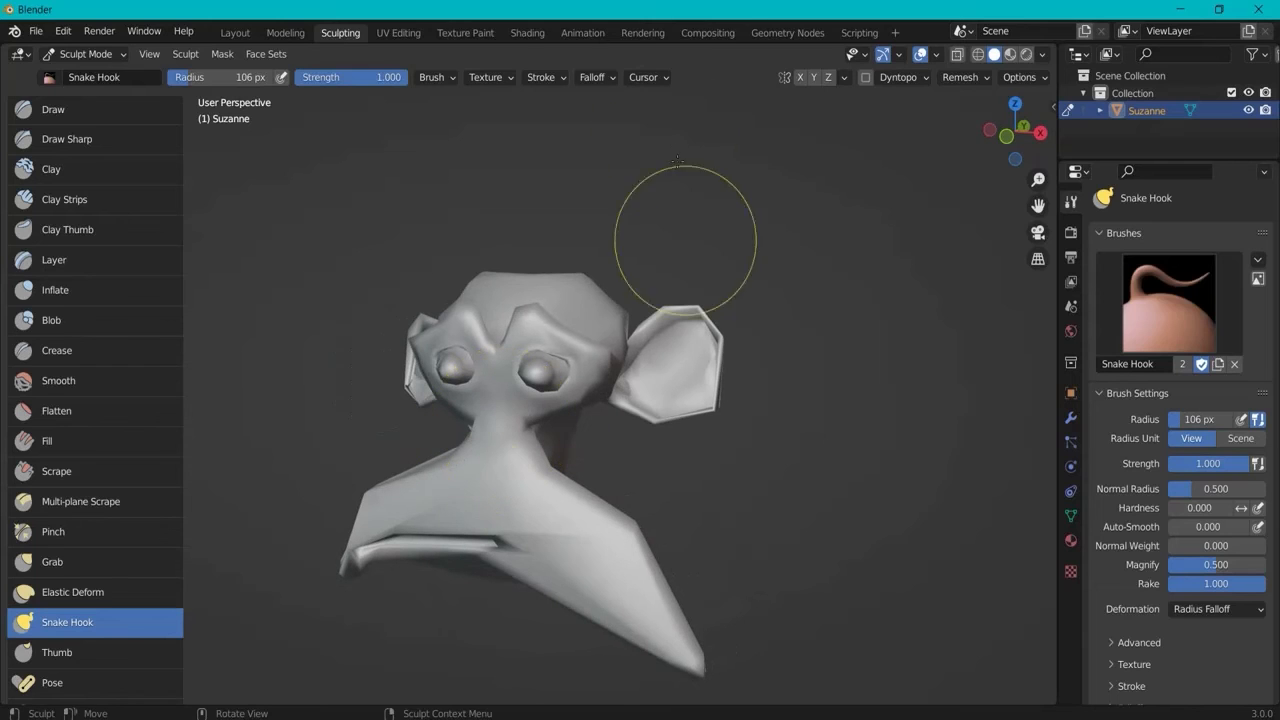
click(236, 33)
scroll(371, 258, down, 4)
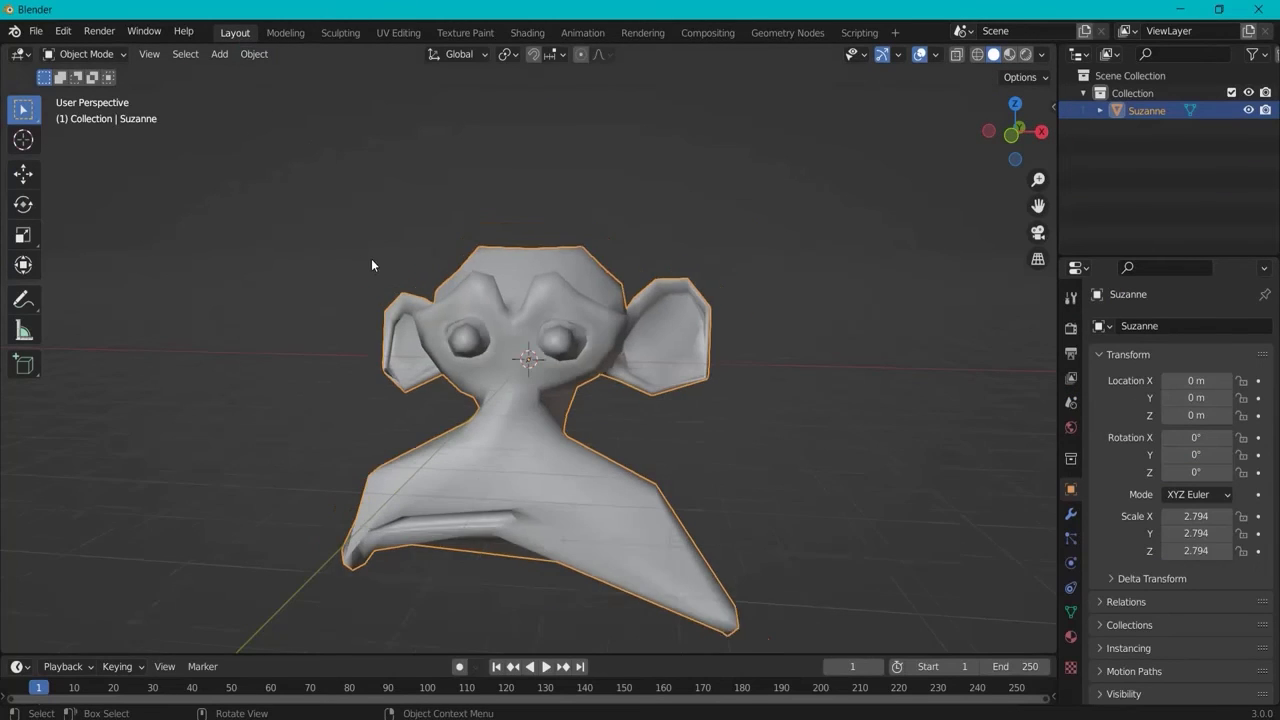
drag(284, 228, 698, 542)
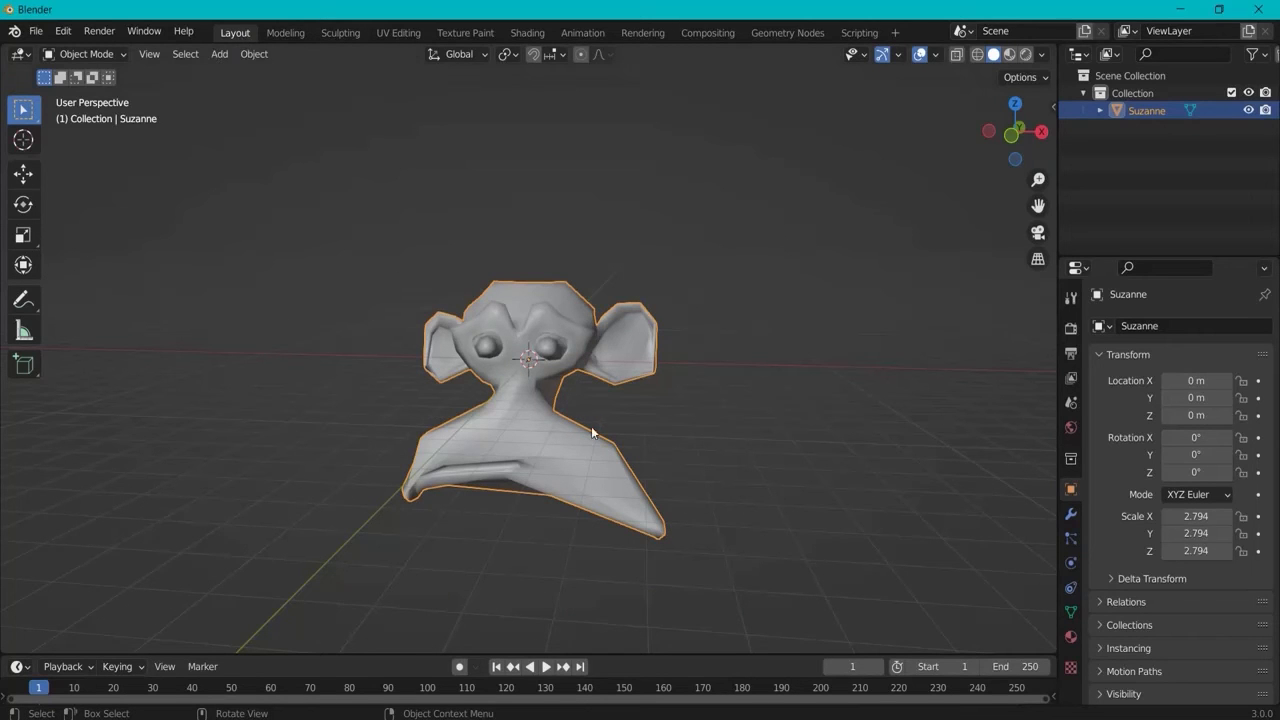
middle_drag(530, 397, 548, 117)
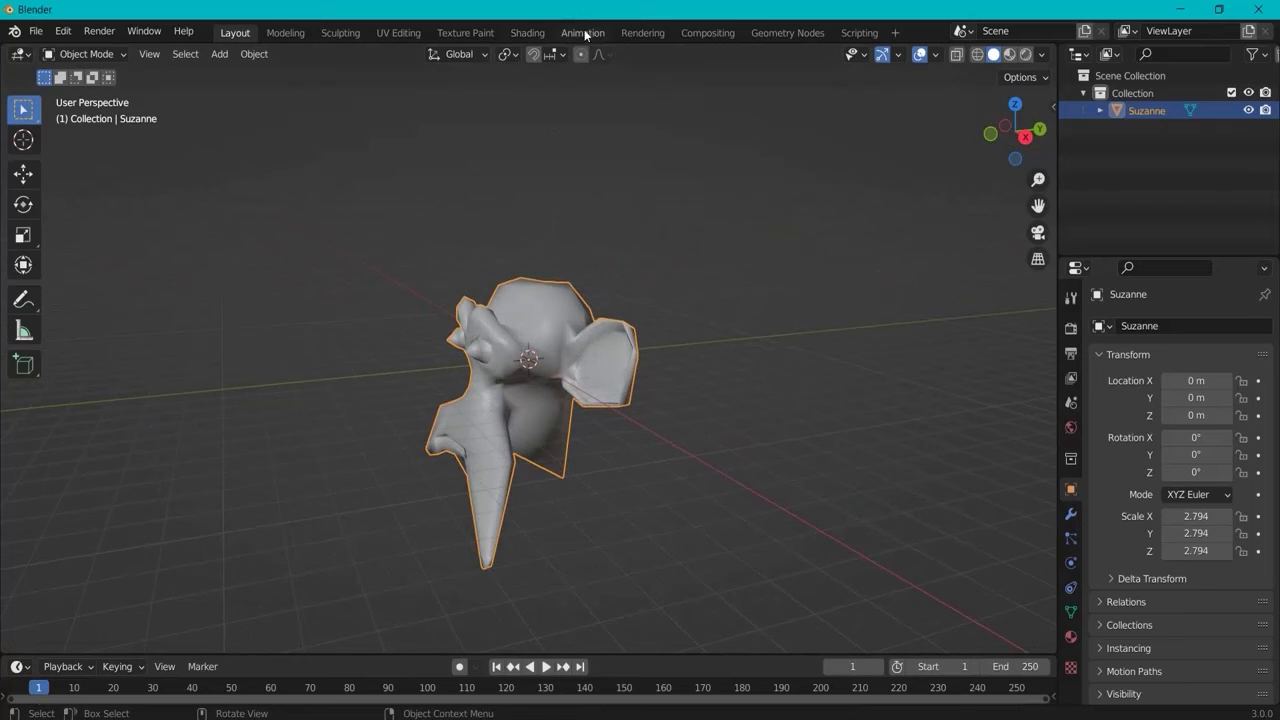
middle_drag(497, 242, 630, 242)
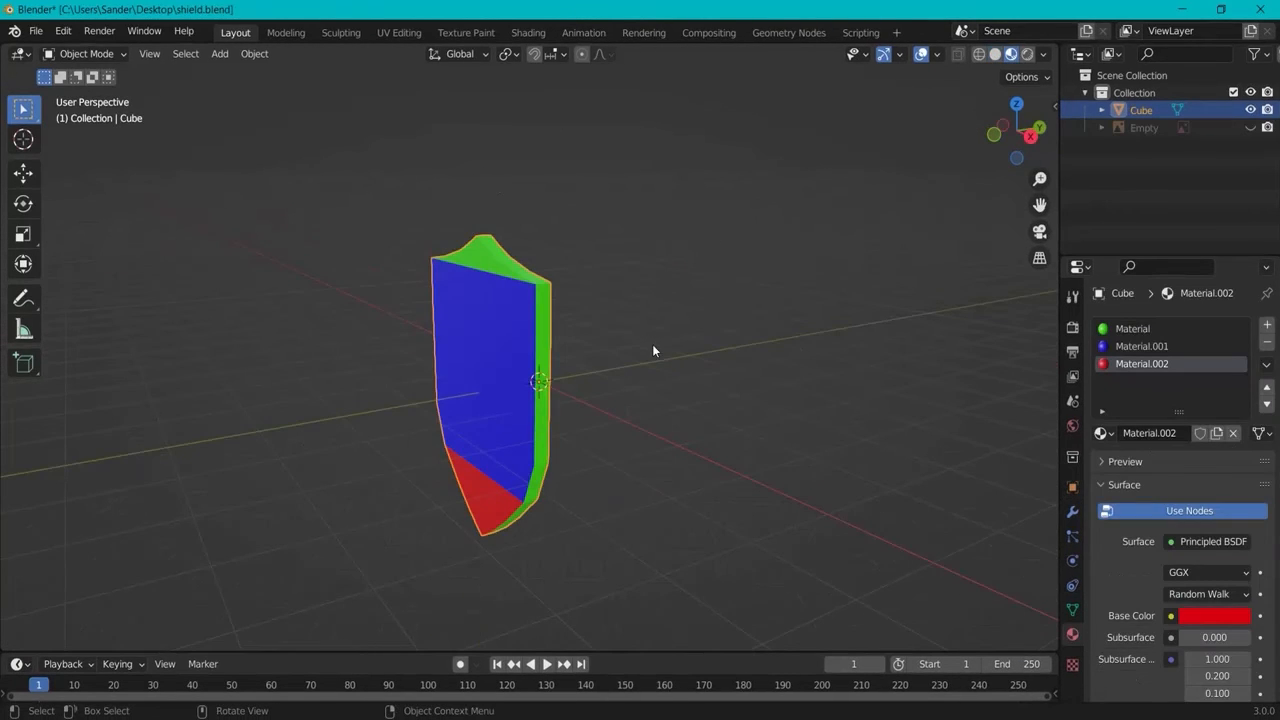
Step: Rename the Cube object of the tricolour shield model to Shield
middle_drag(648, 449, 783, 449)
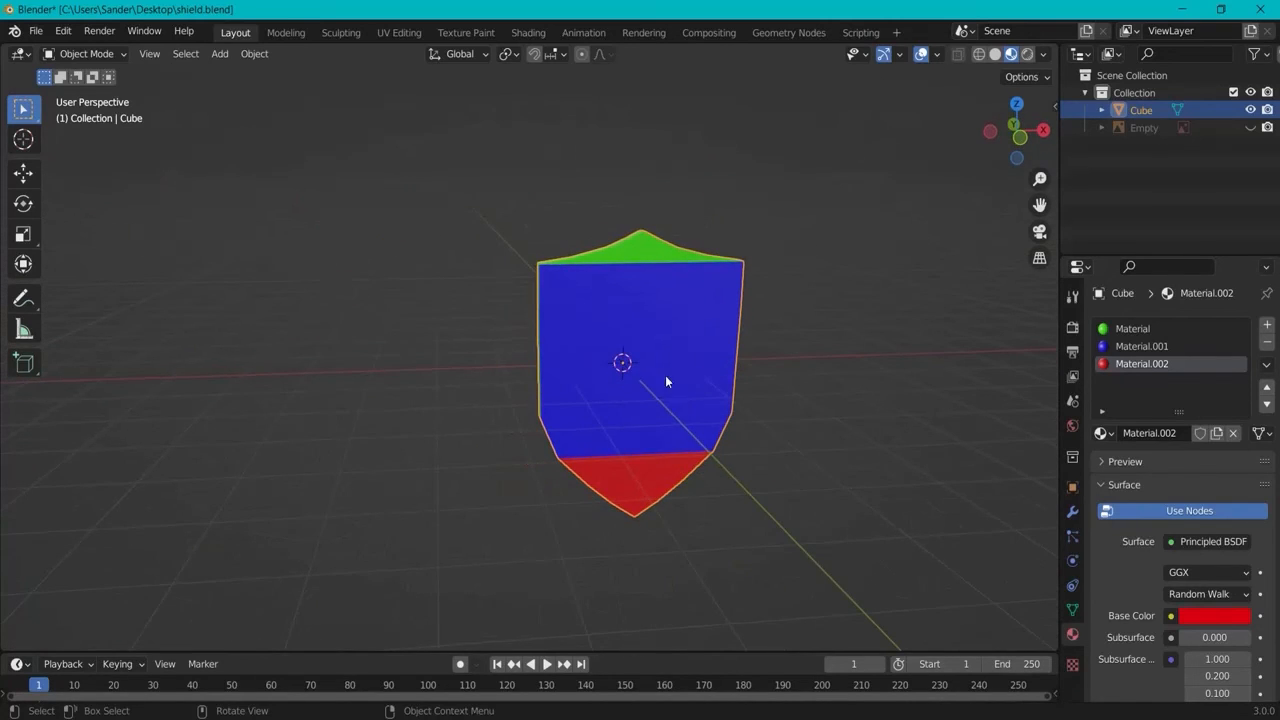
mouse_move(705, 395)
middle_down()
mouse_move(840, 415)
mouse_move(702, 404)
middle_up()
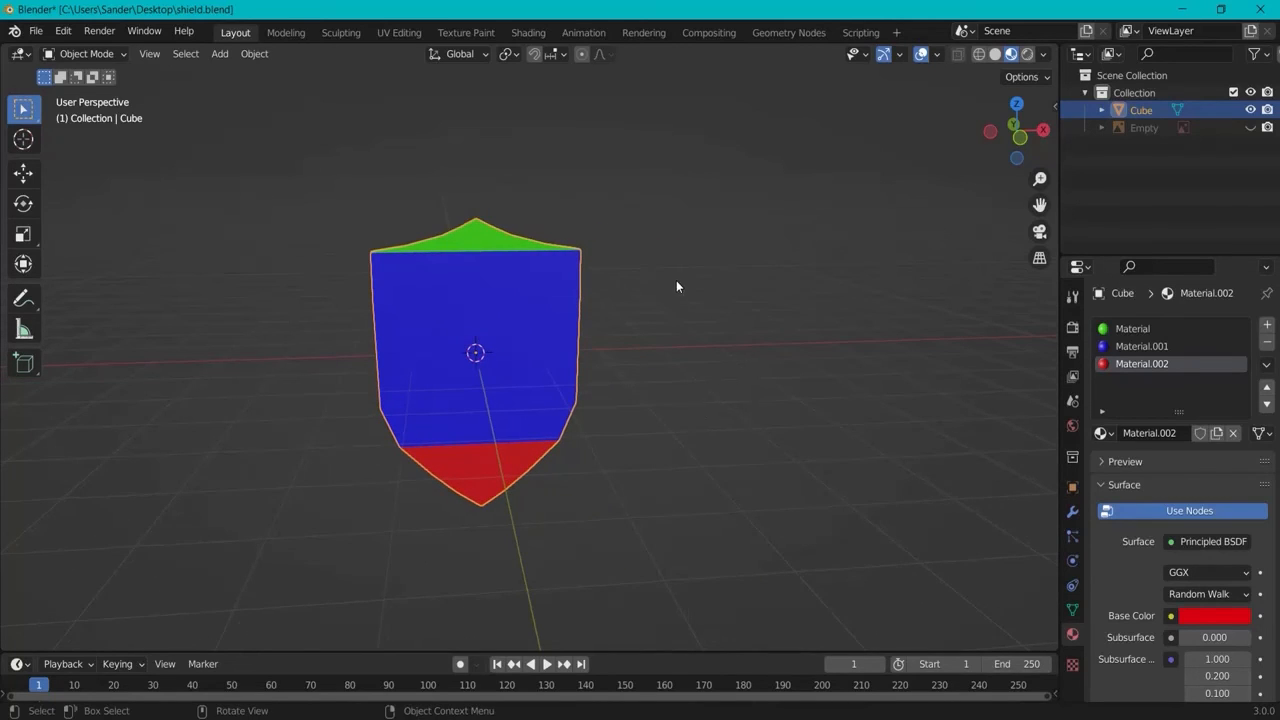
click(705, 346)
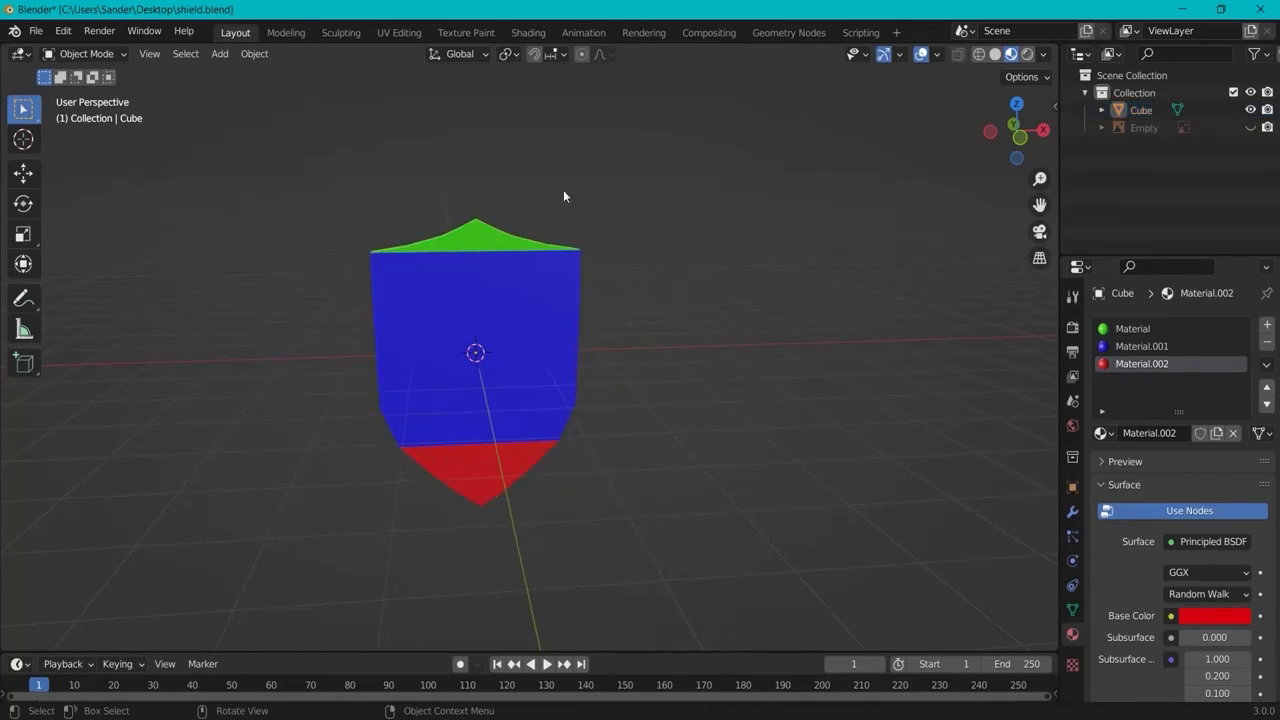
click(472, 242)
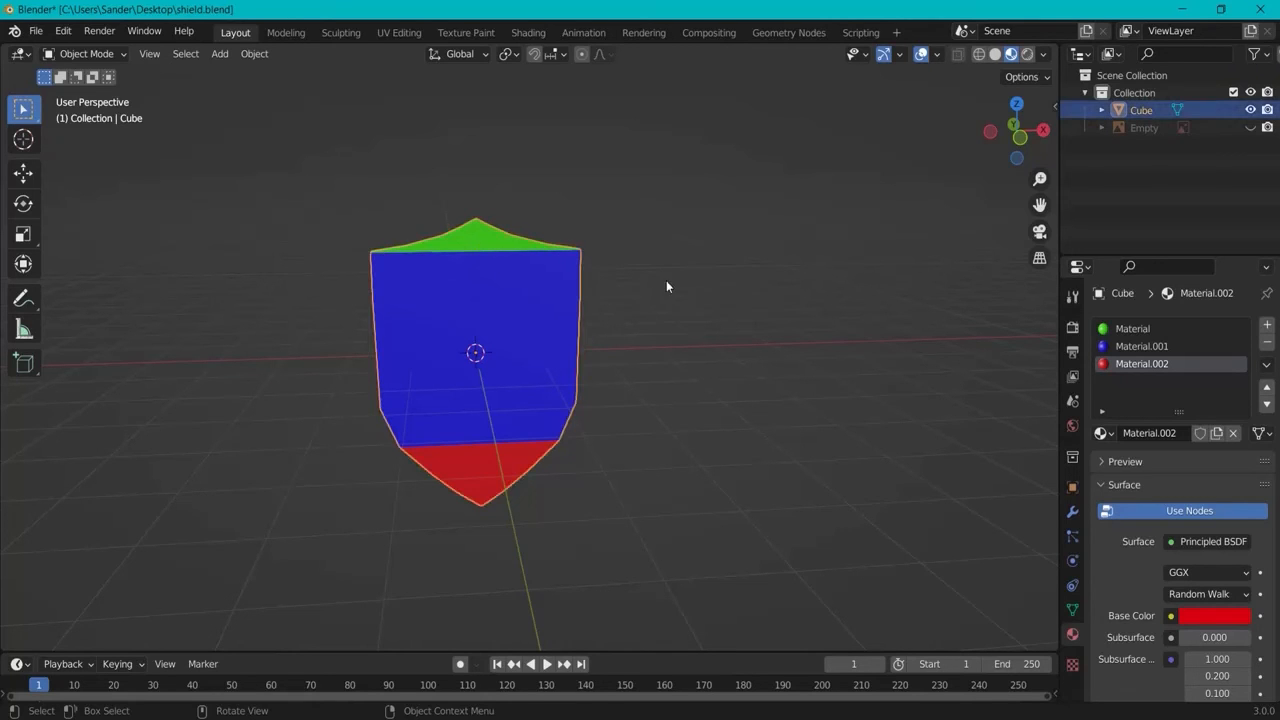
middle_drag(760, 305, 830, 290)
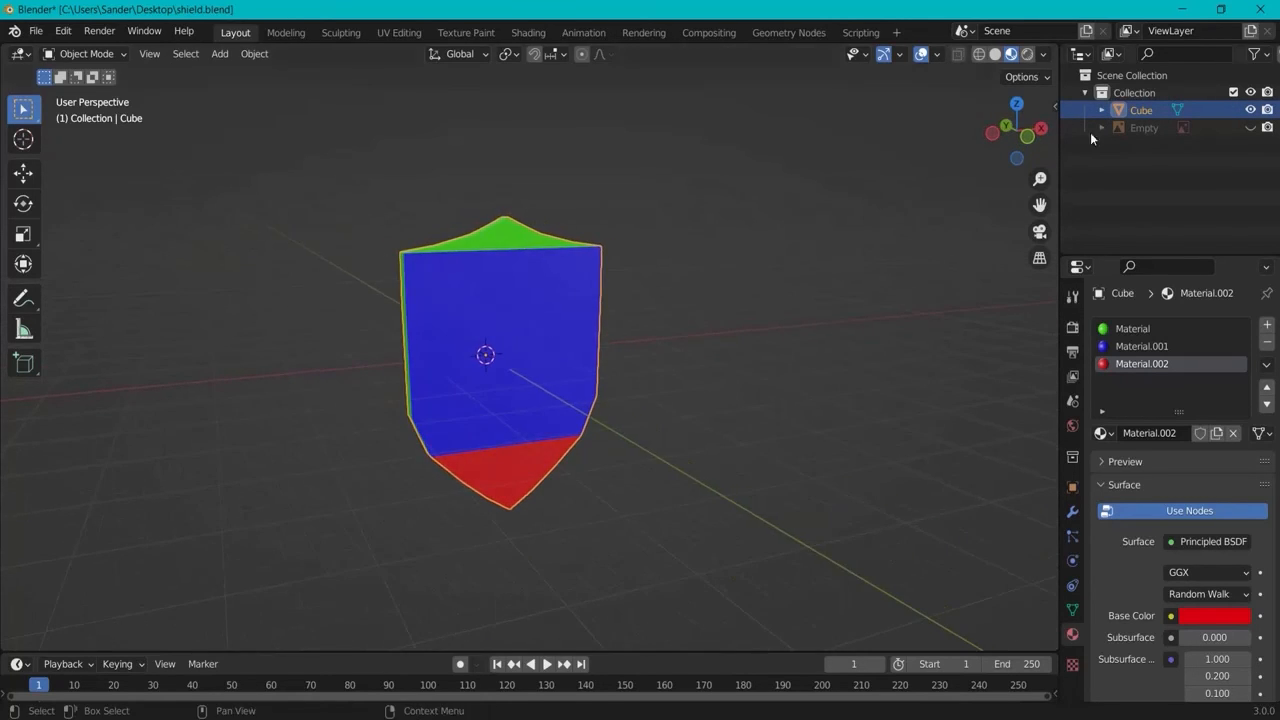
double_click(1140, 111)
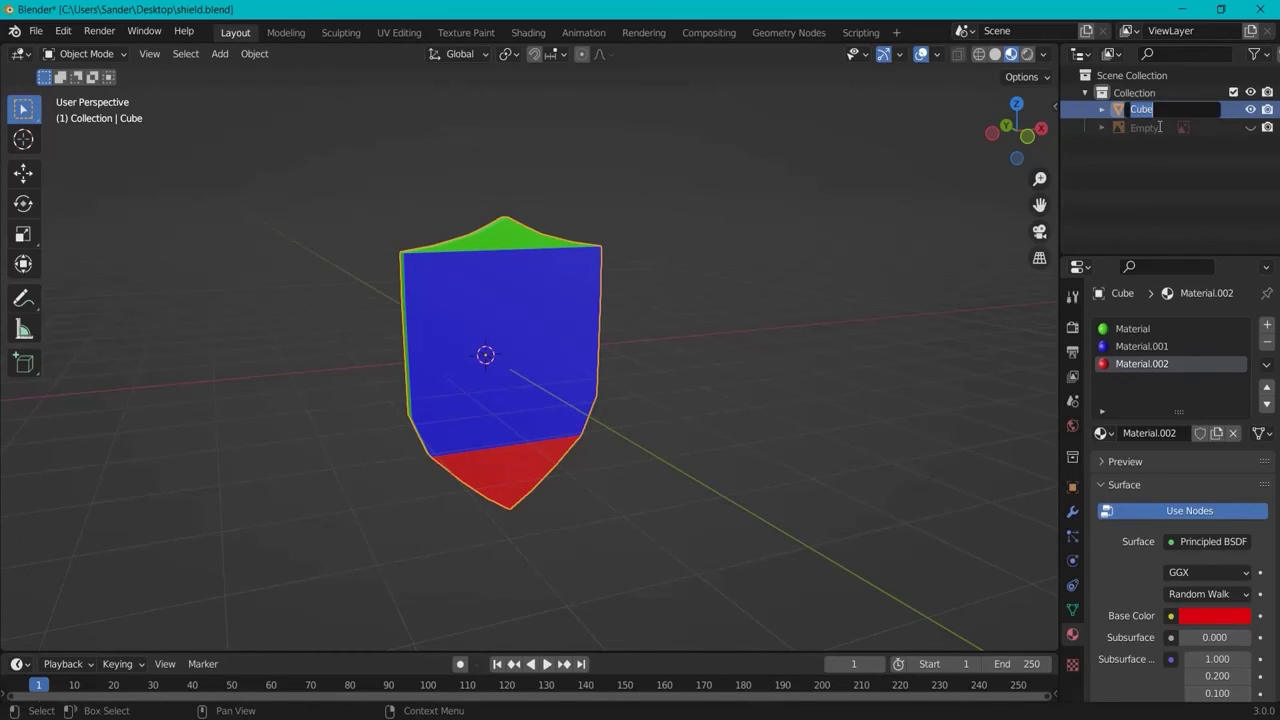
text(Shield)
key(Return)
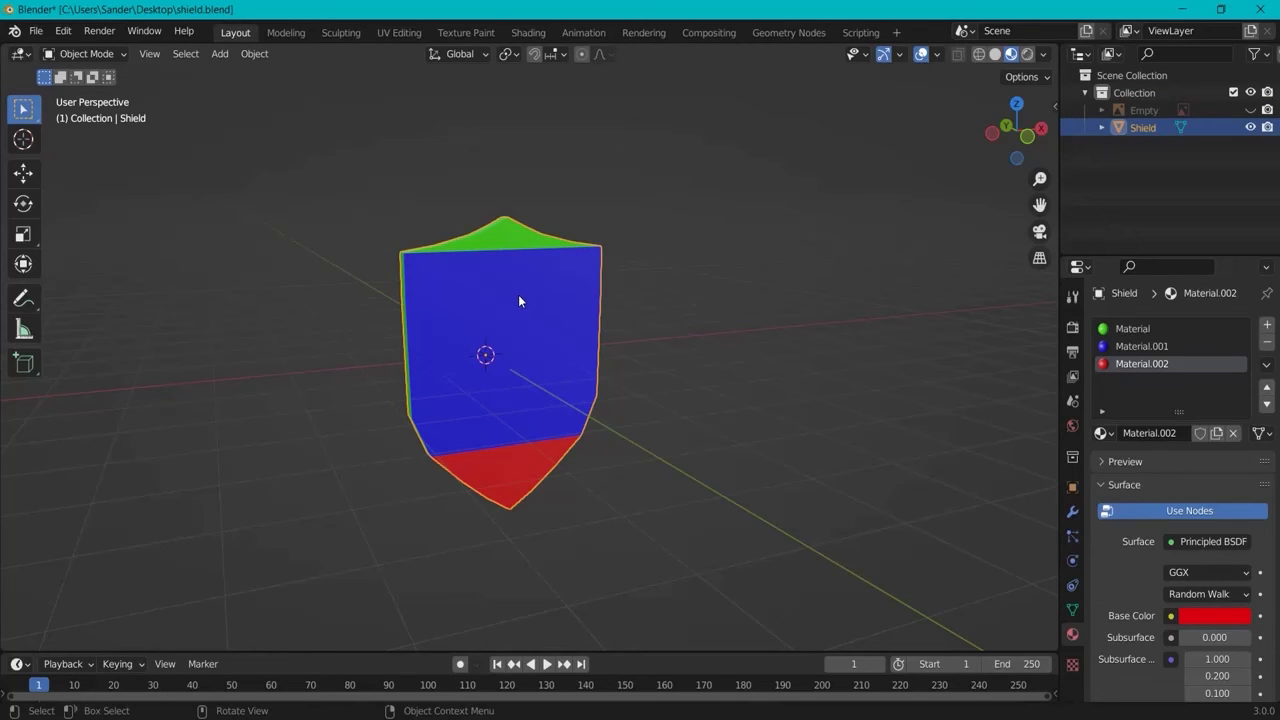
Step: Start an FBX export limited to selected objects, with only the Mesh and Other object types included
click(36, 31)
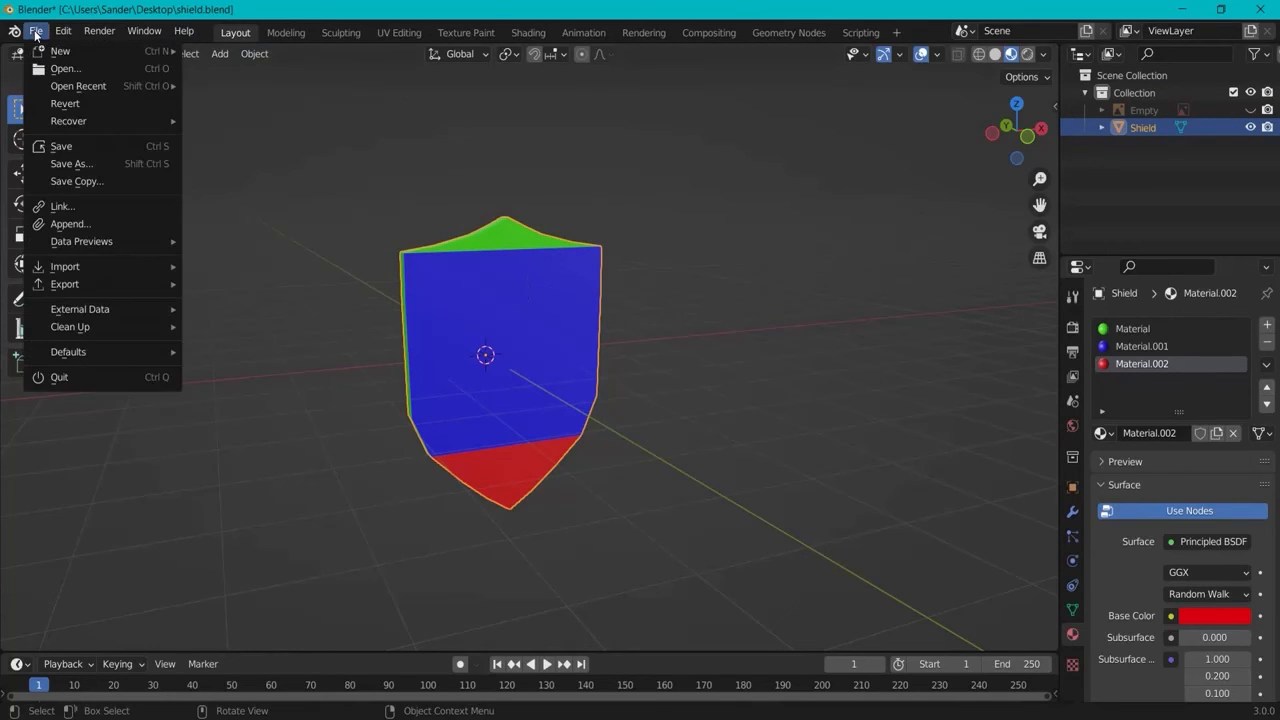
mouse_move(88, 284)
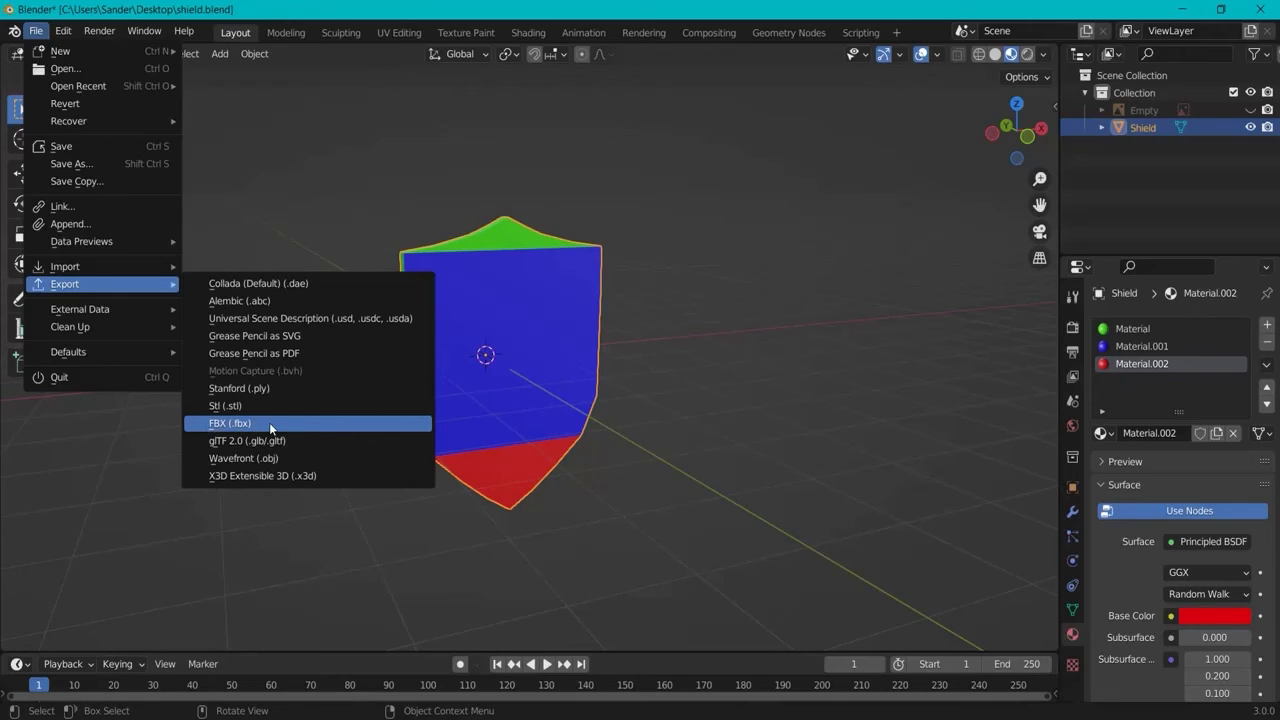
click(221, 424)
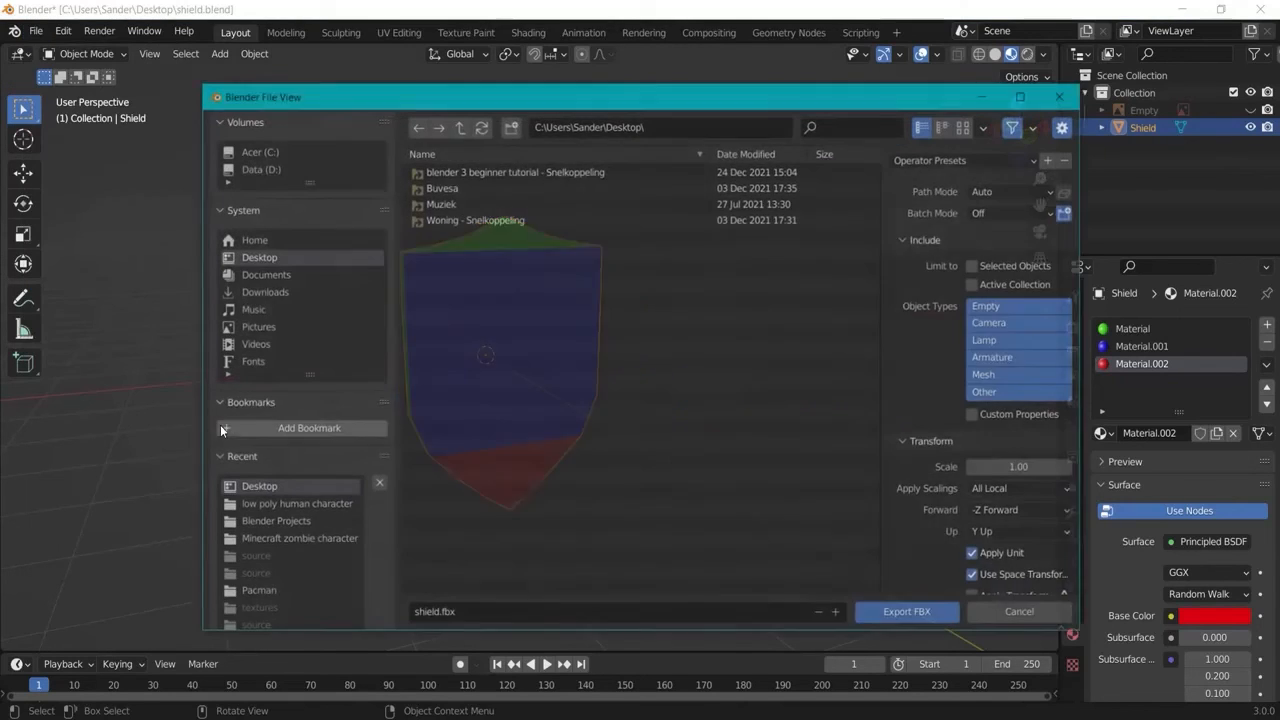
click(975, 266)
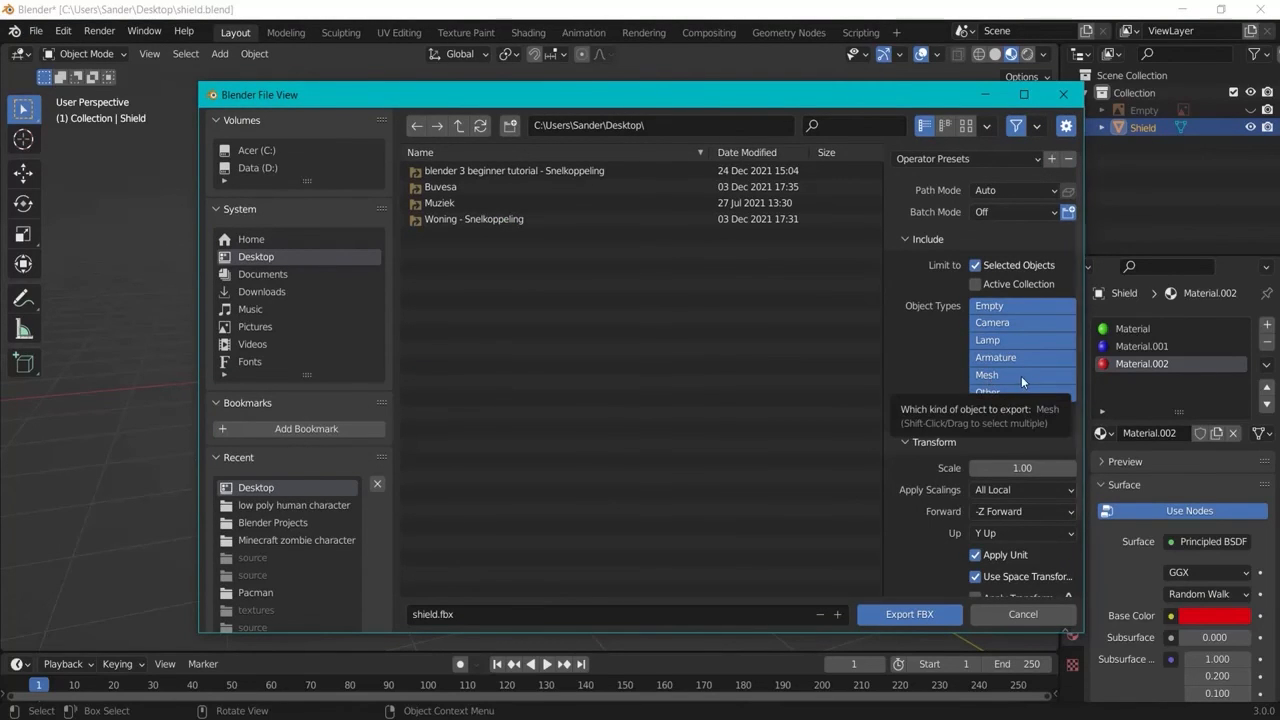
click(988, 375)
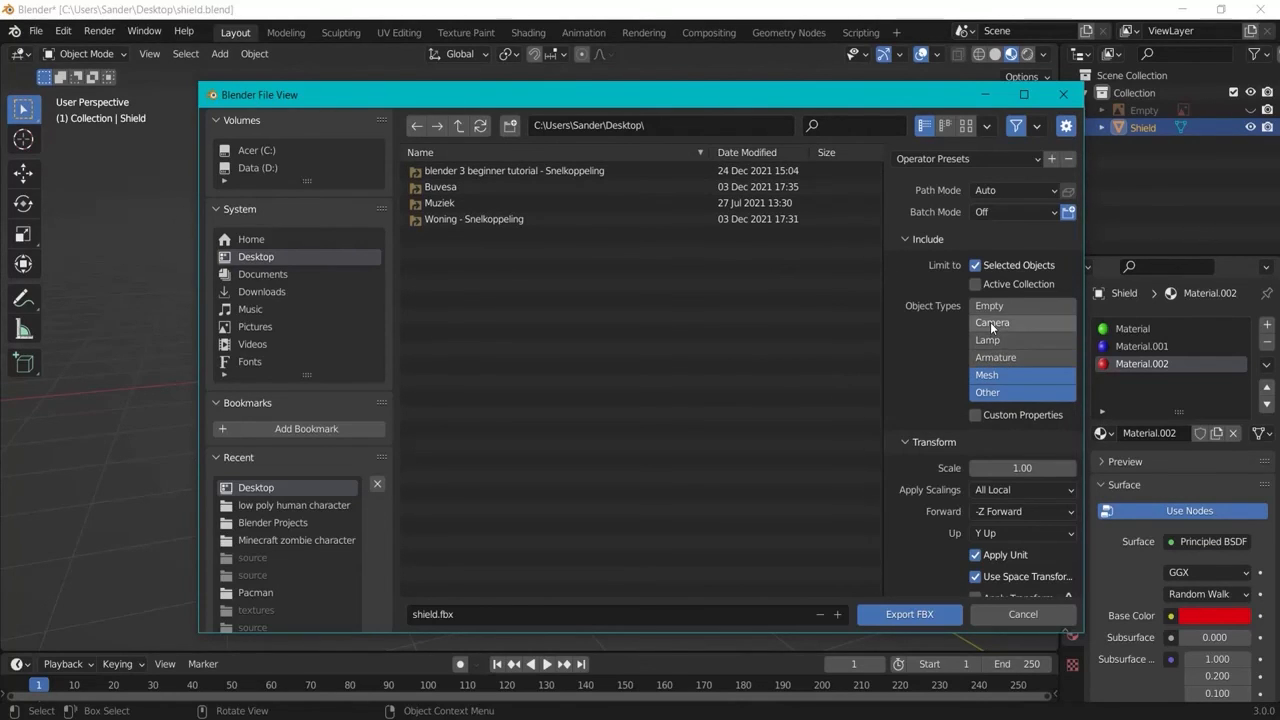
Step: Export the shield to the Desktop as shield.fbx with geometry smoothing set to Face and Bake Animation turned off
scroll(970, 410, down, 2)
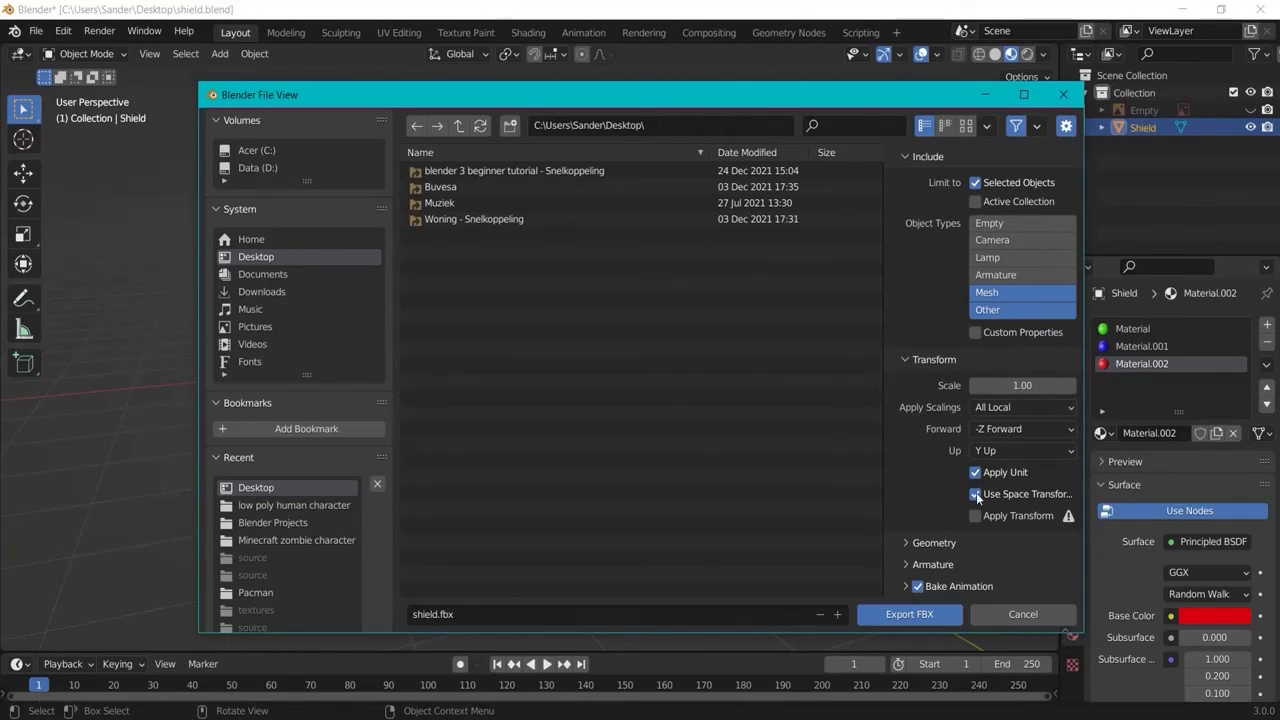
click(906, 541)
scroll(947, 505, down, 3)
click(987, 460)
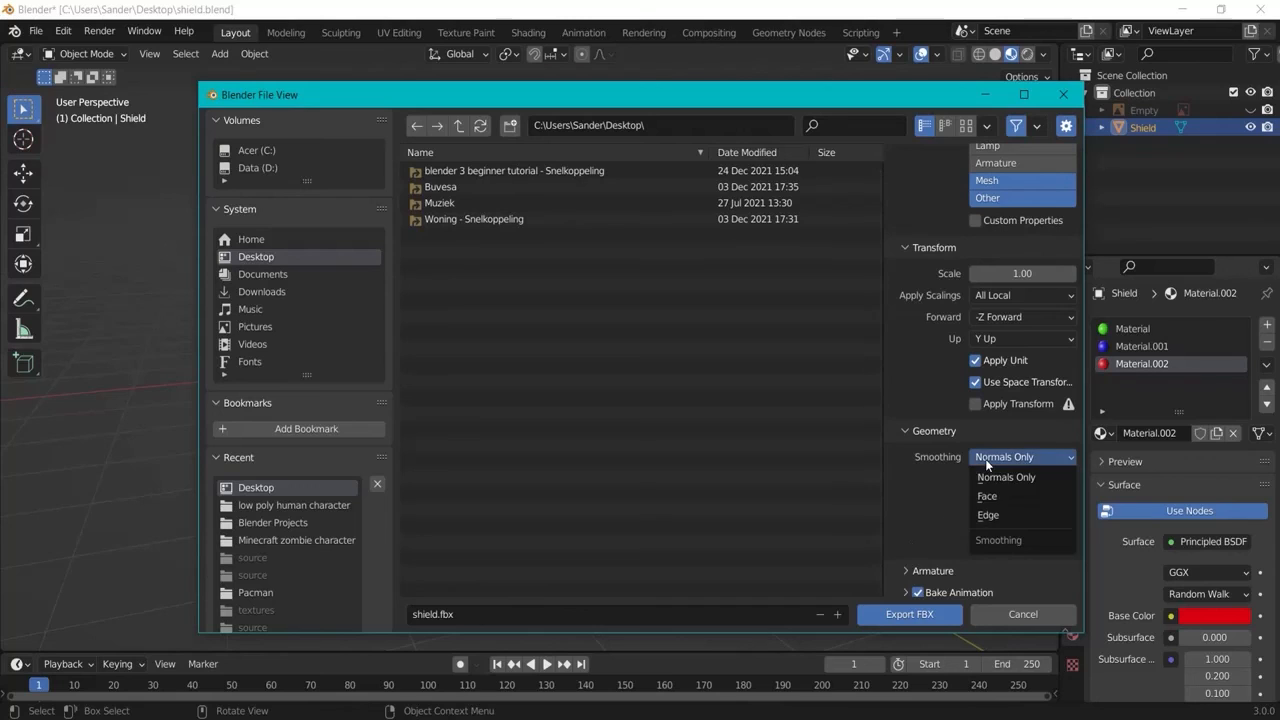
click(987, 496)
scroll(924, 466, down, 1)
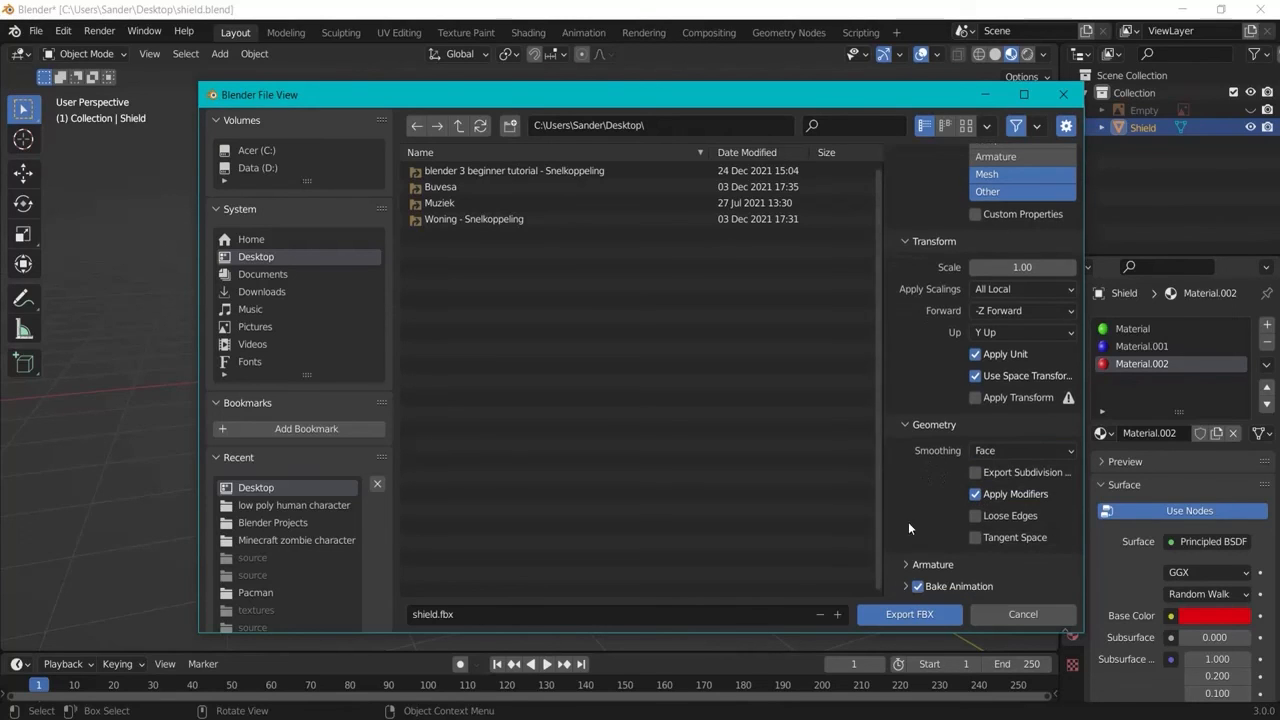
click(918, 587)
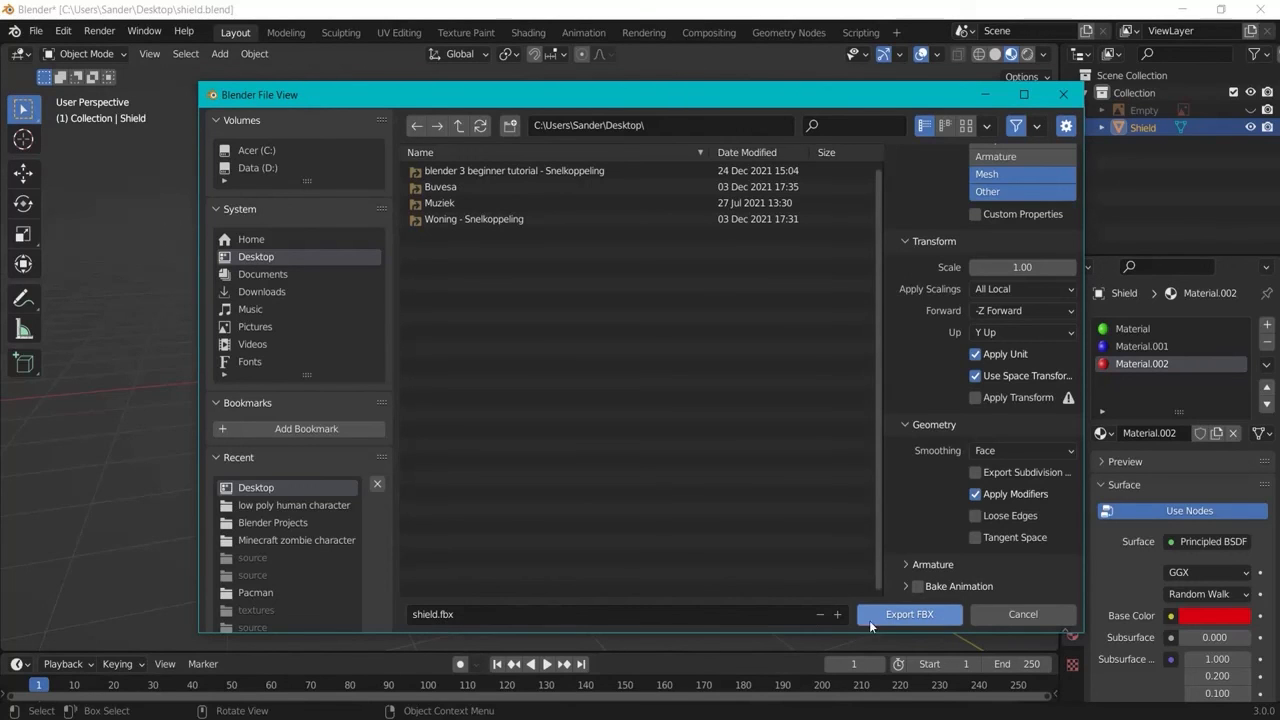
click(895, 614)
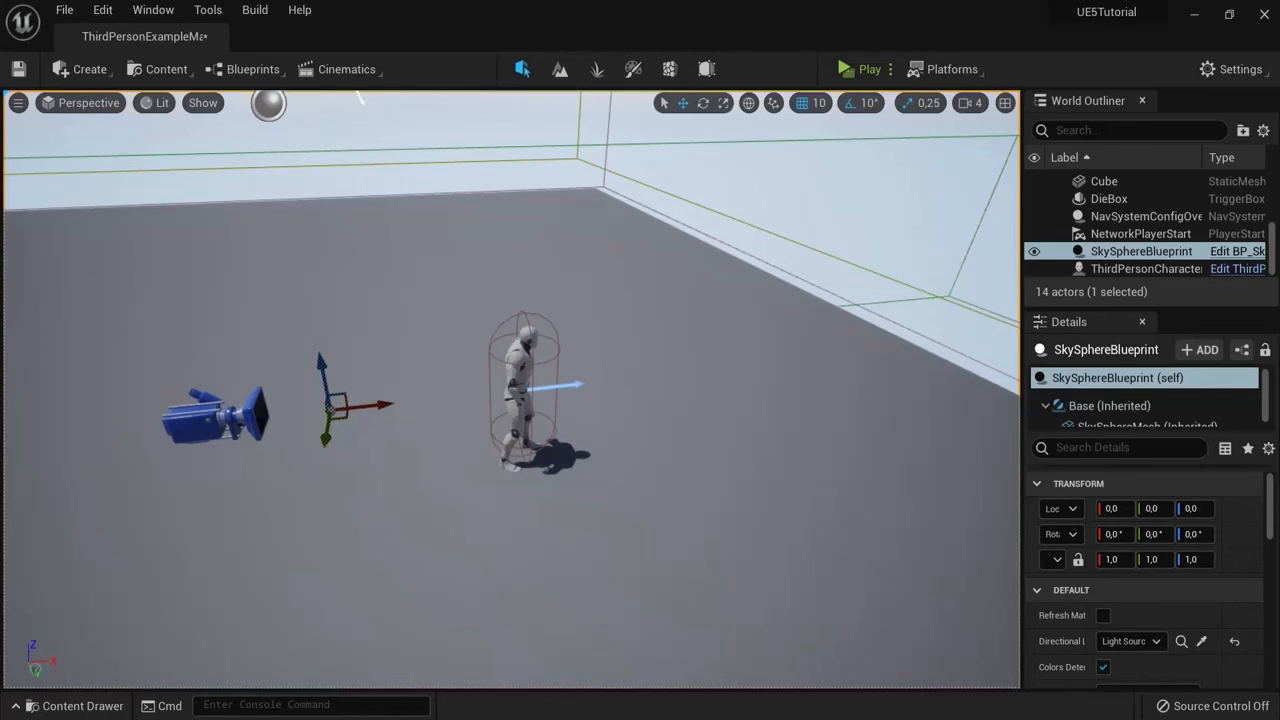
Step: Switch to the Unreal Engine project and import shield.fbx from the desktop with its materials into the main Content folder
click(92, 706)
click(1140, 463)
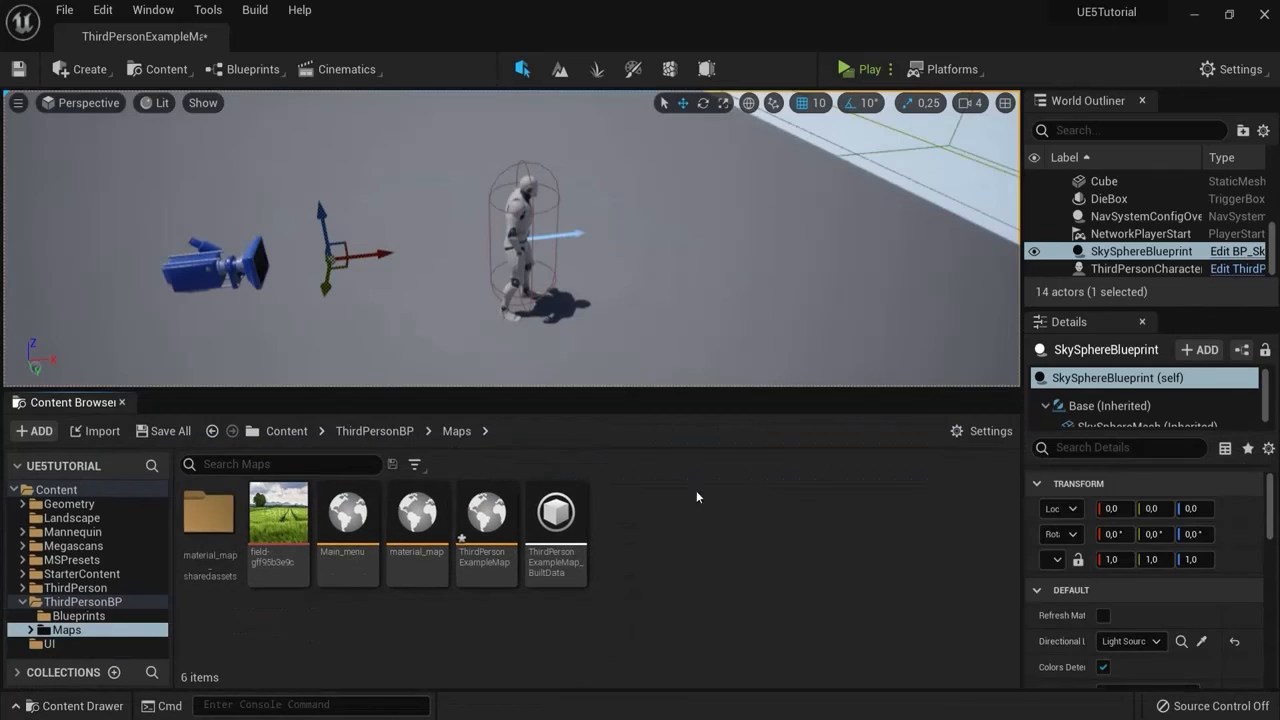
click(287, 431)
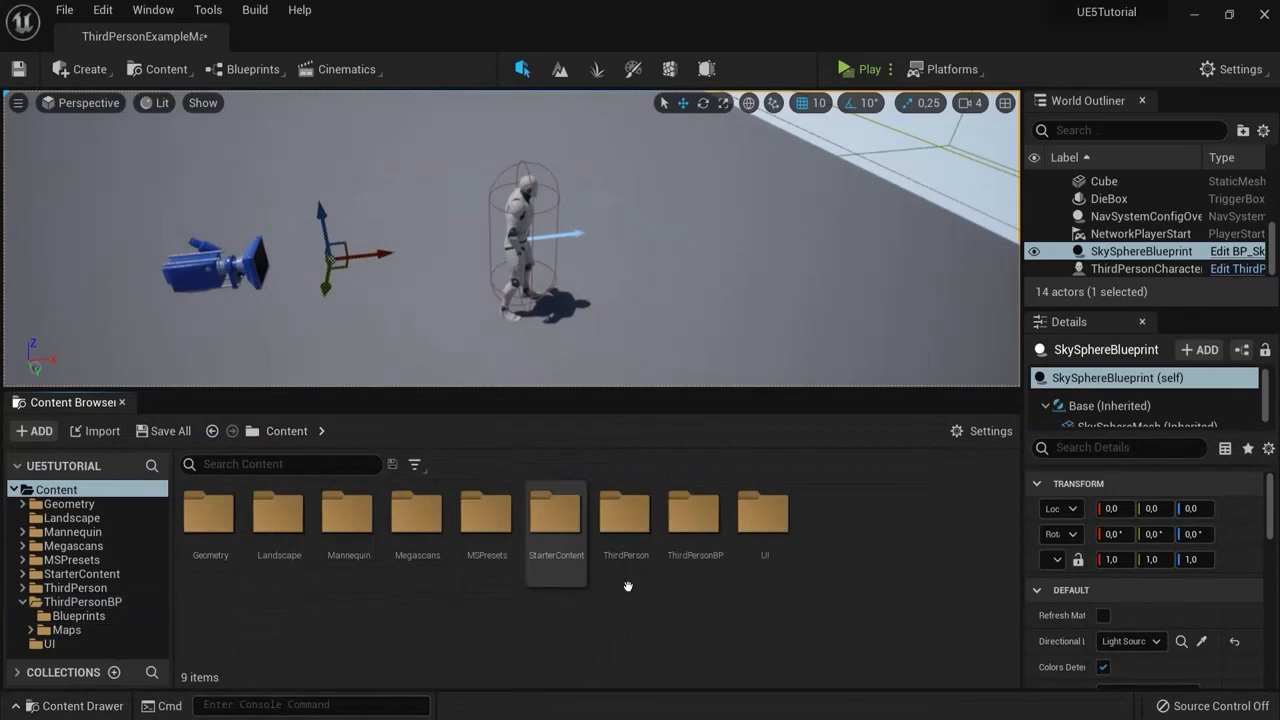
right_click(824, 548)
click(881, 244)
click(598, 396)
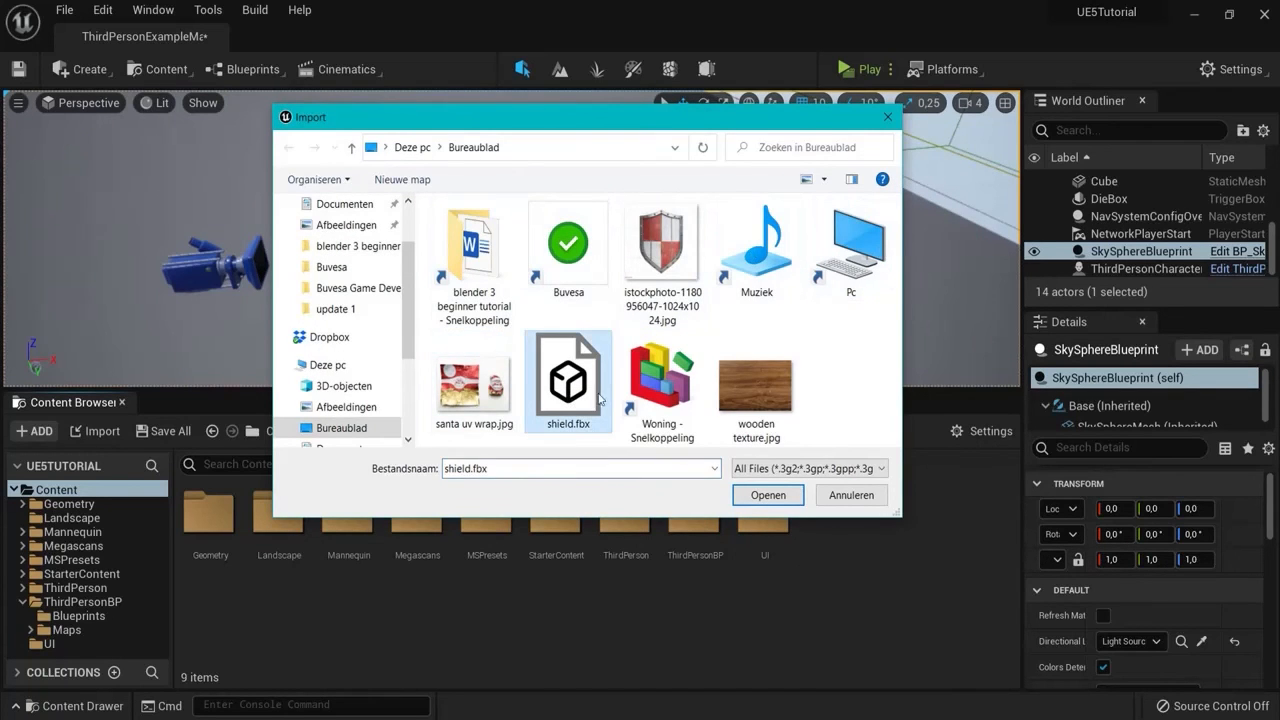
click(768, 495)
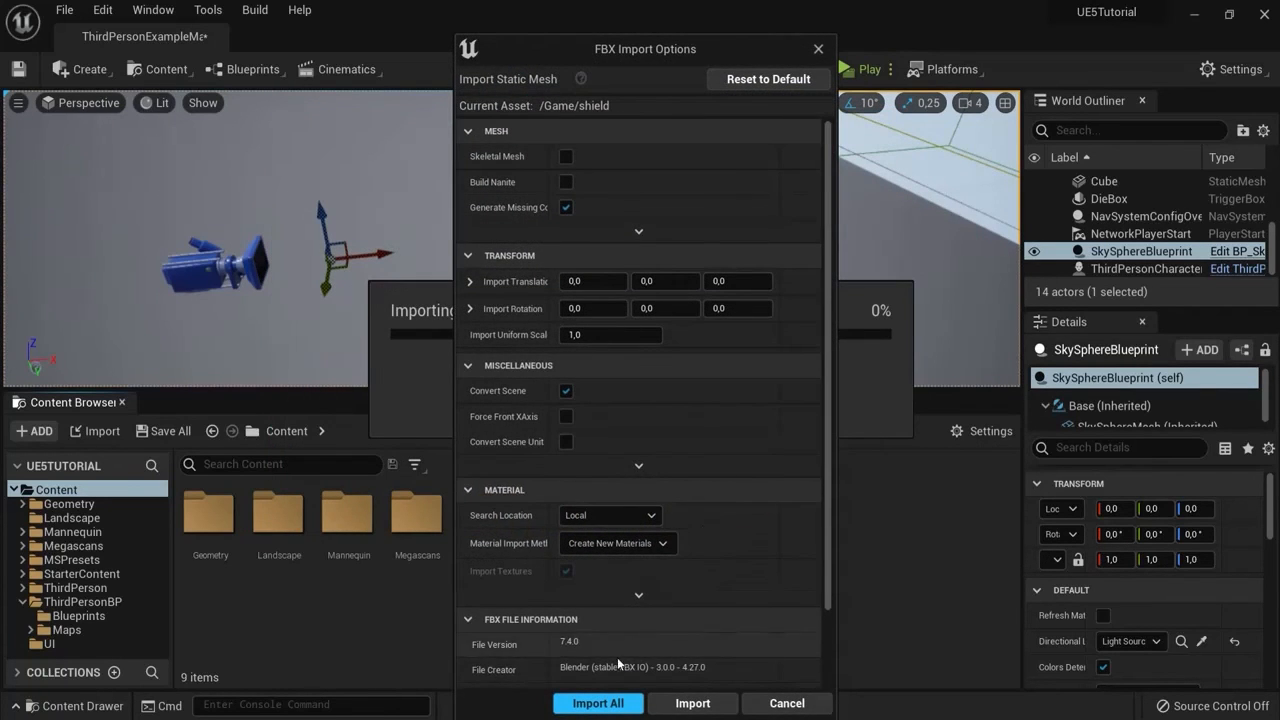
click(600, 702)
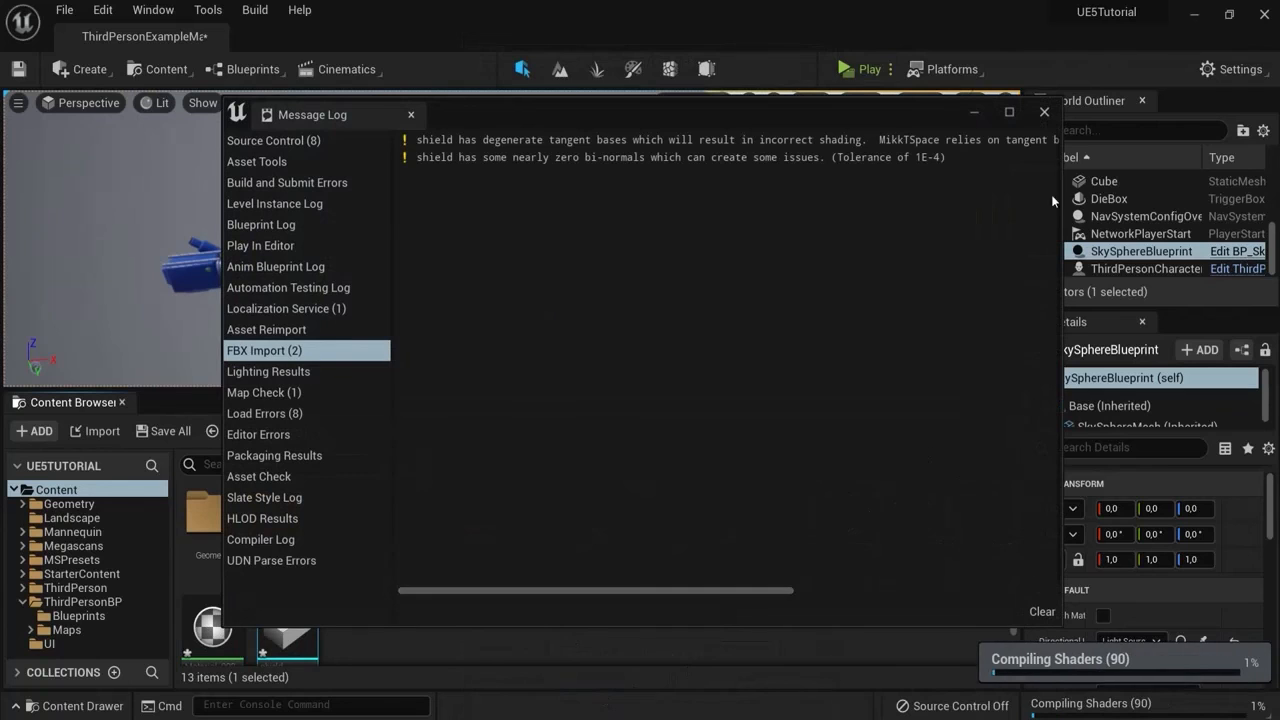
click(1043, 112)
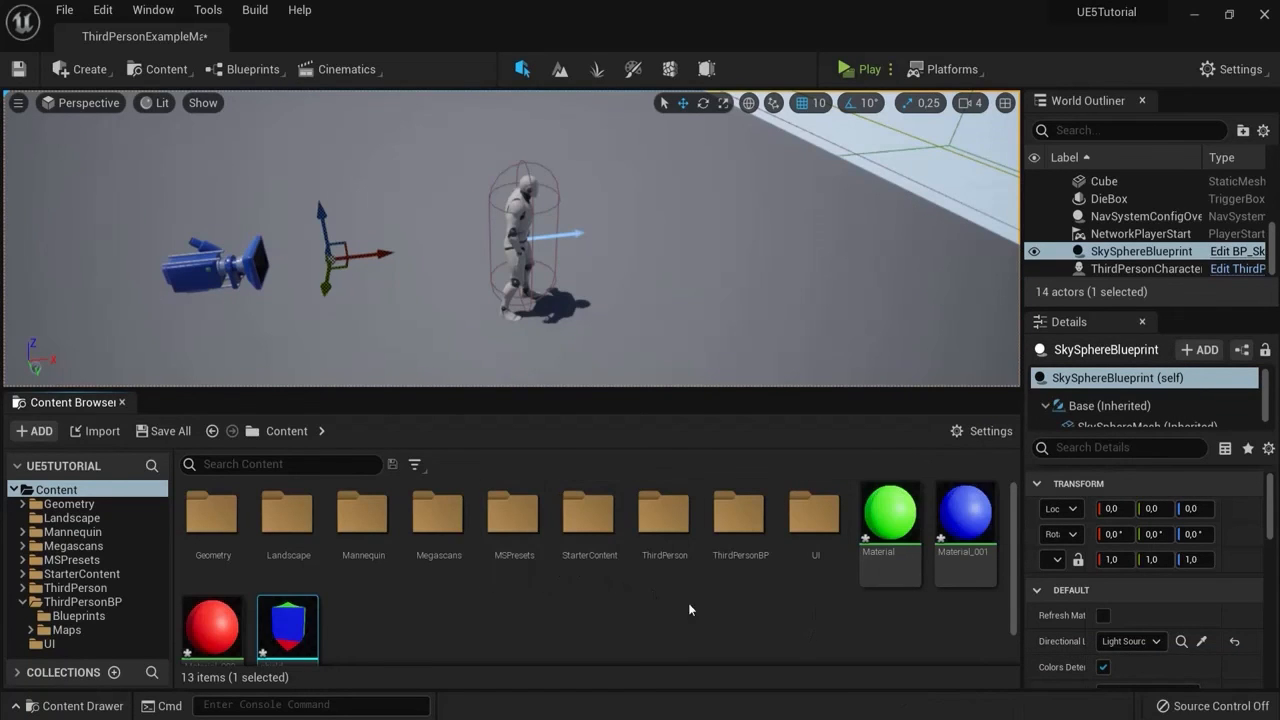
Step: Place the imported shield mesh in the level near the character, at about X 680, Y 250, Z 360
click(880, 541)
click(964, 535)
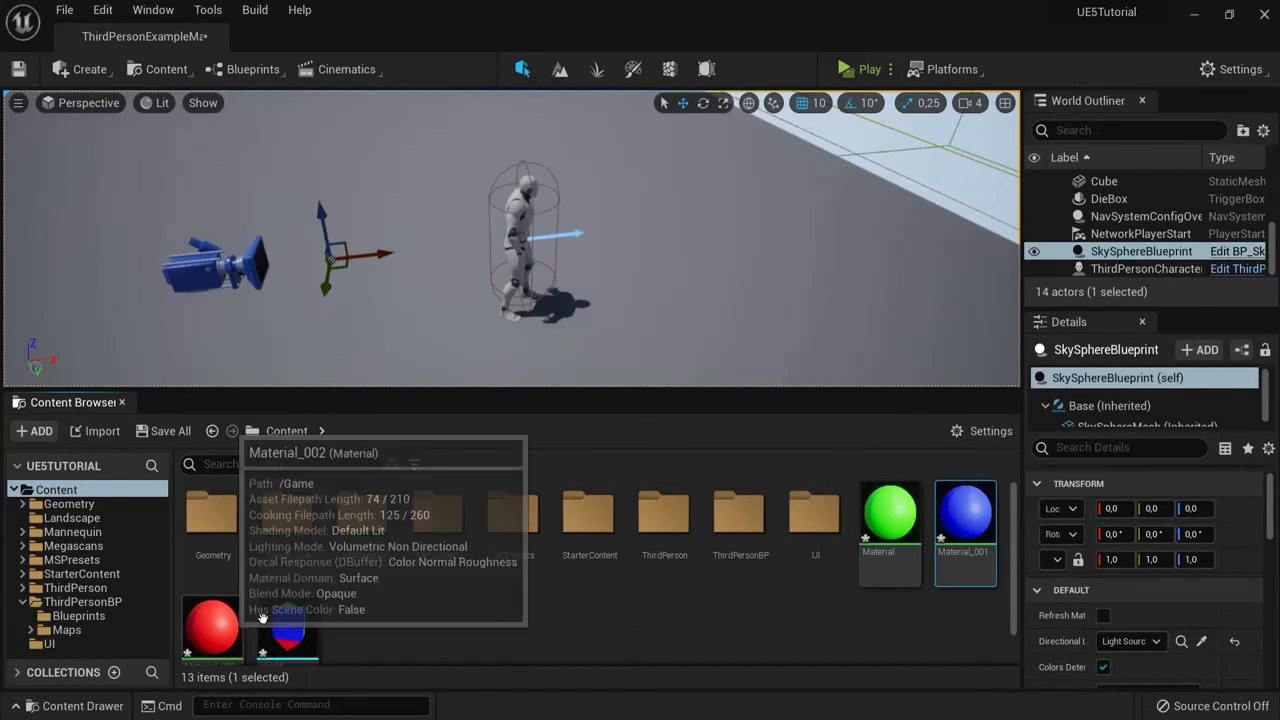
drag(288, 627, 726, 228)
right_drag(726, 228, 666, 240)
mouse_move(635, 203)
mouse_down()
mouse_move(655, 125)
mouse_move(623, 193)
mouse_up()
right_drag(623, 193, 620, 173)
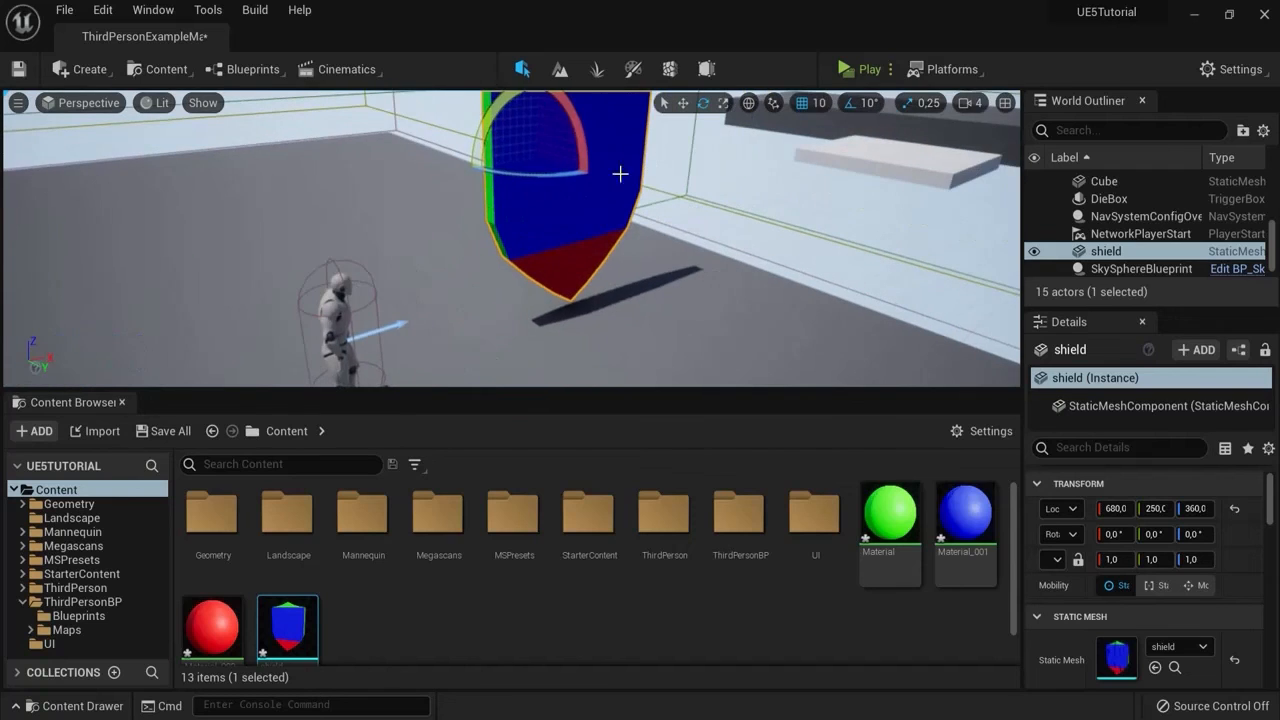
Step: Rotate the shield to -90° about the Z axis and scale it uniformly to 0.5
drag(559, 168, 864, 145)
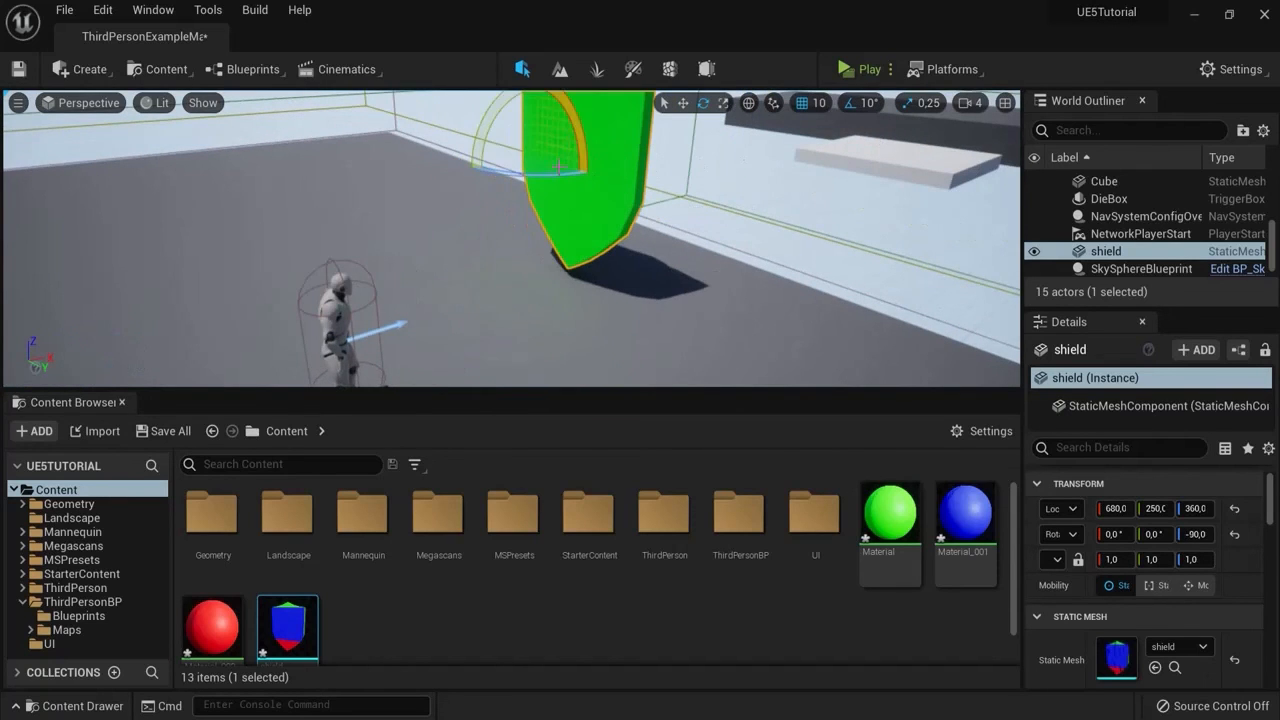
click(724, 103)
key(f)
drag(548, 270, 500, 307)
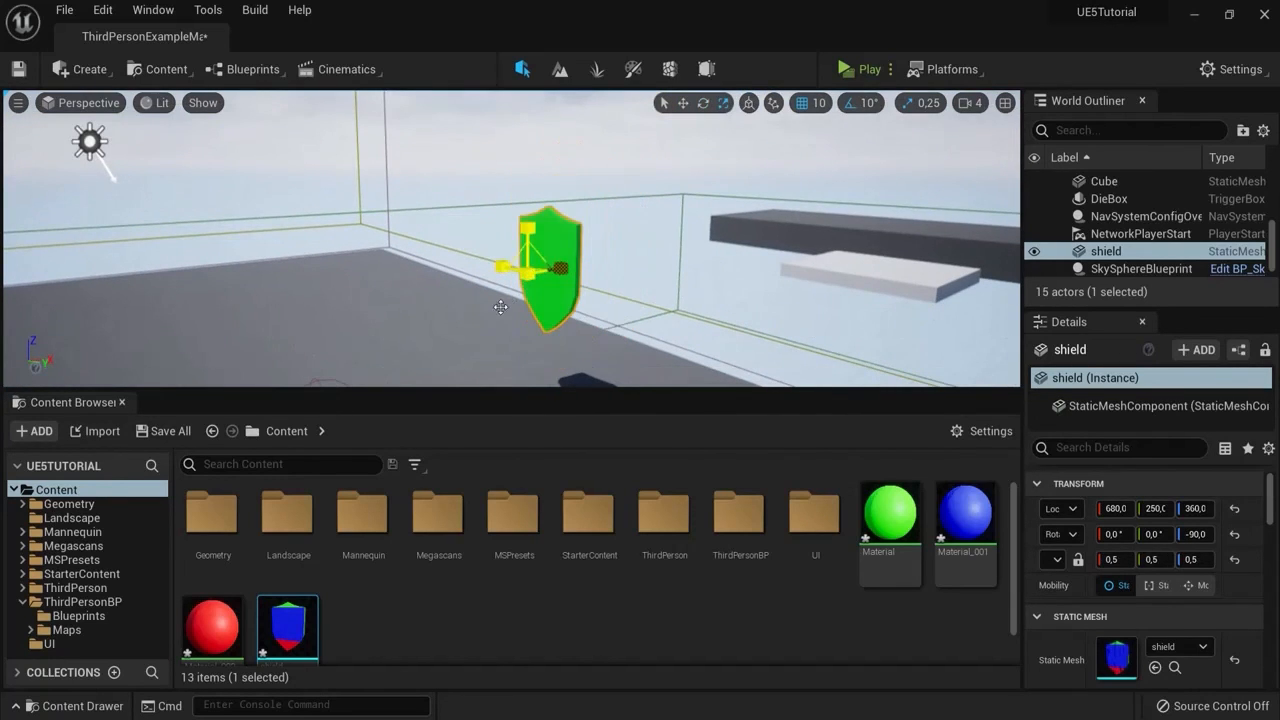
Step: Play the level and run the character toward the shield
click(846, 69)
key(w)
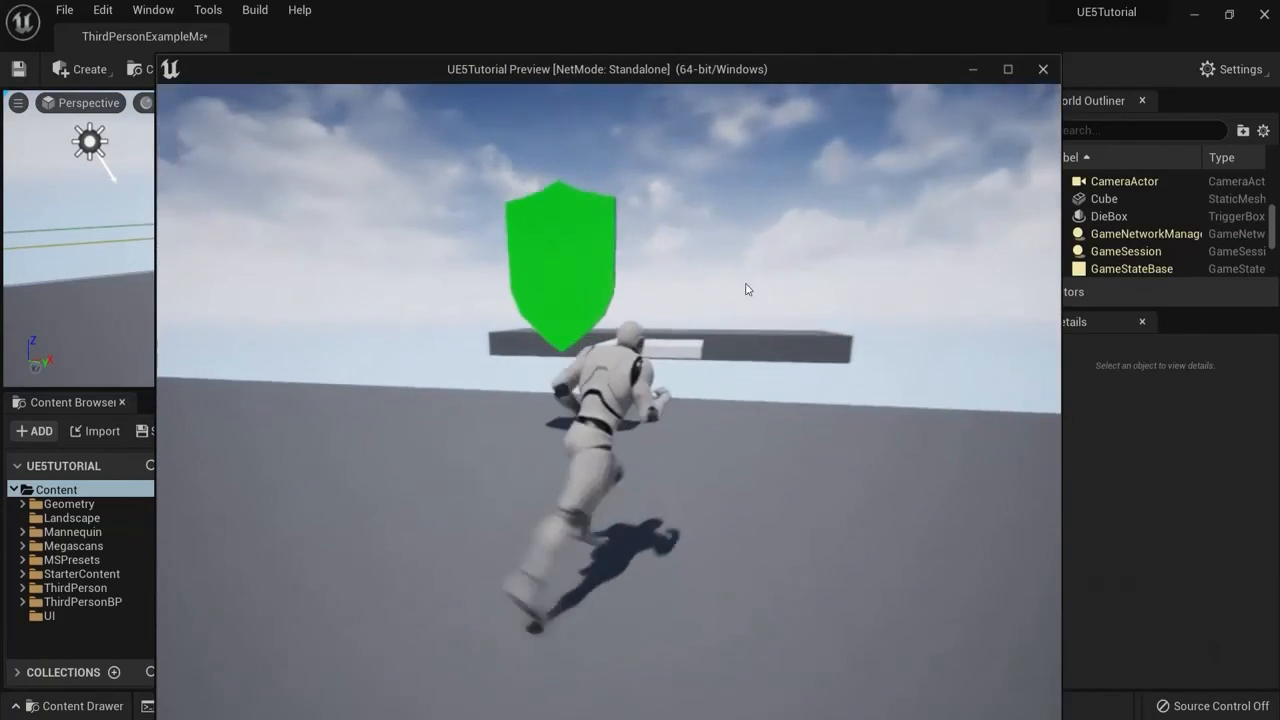
Step: Run and jump the character around the shield in the preview to examine its front, back and sides
key(d)
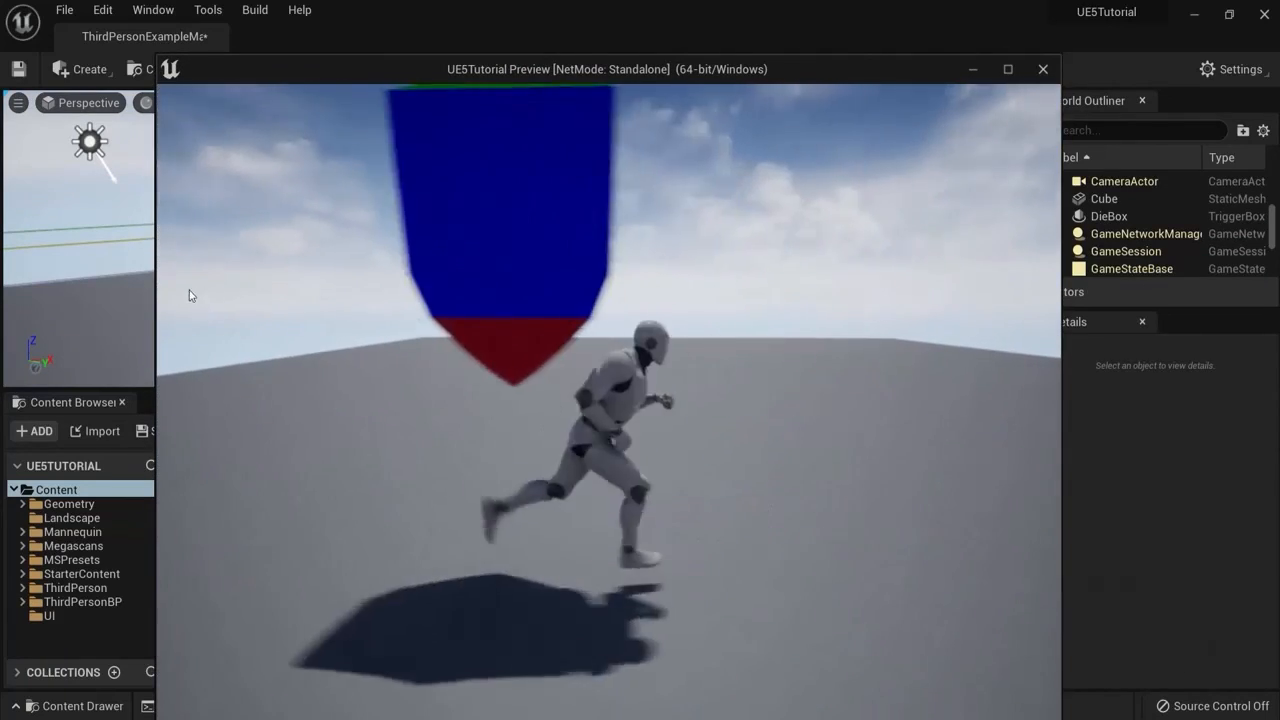
key(w)
key(a)
key(d)
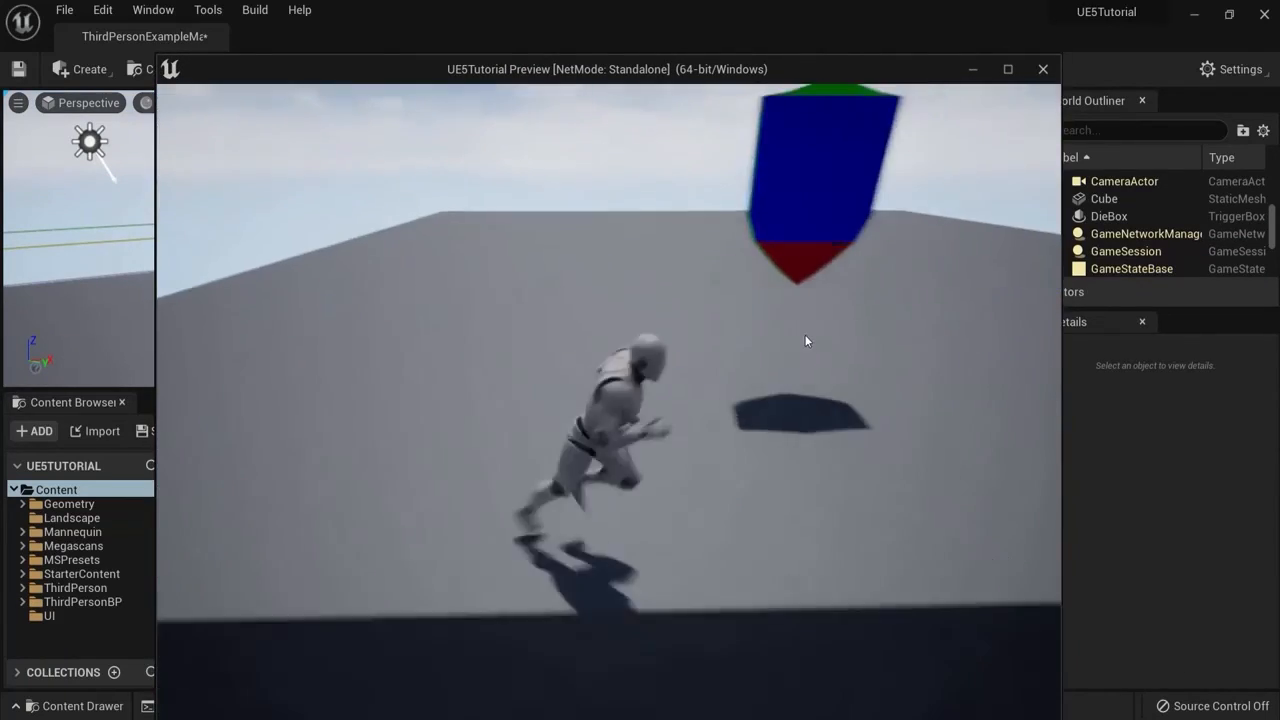
key(w)
key(space)
key(a)
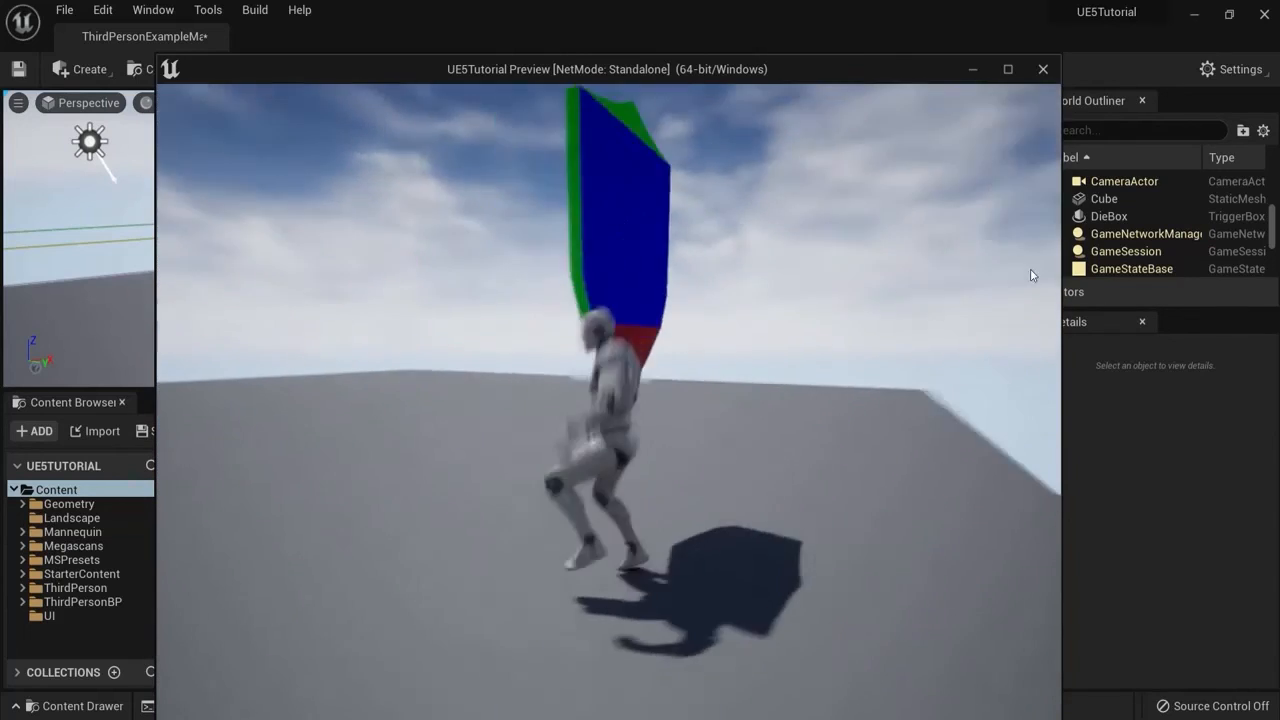
key(a)
key(w)
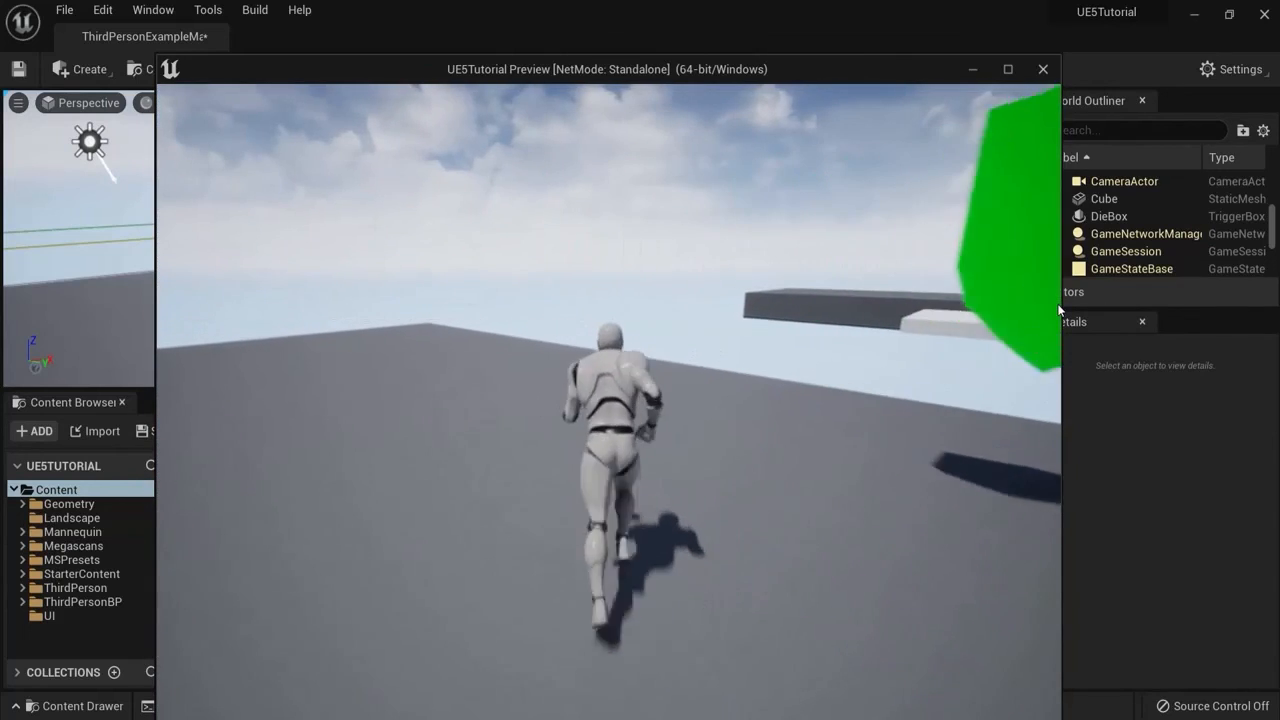
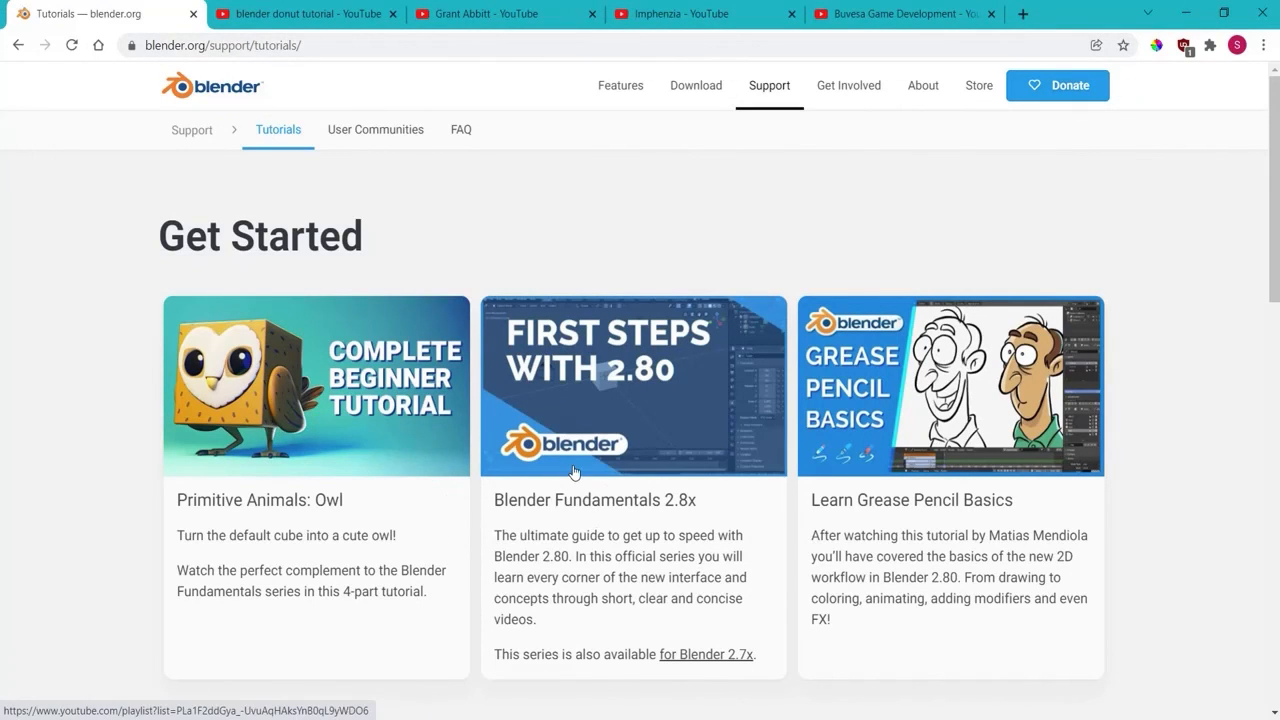
Step: Switch to the browser and look over the Get Started tutorials on blender.org and the YouTube results for "blender donut tutorial"
scroll(575, 472, down, 4)
scroll(551, 389, up, 4)
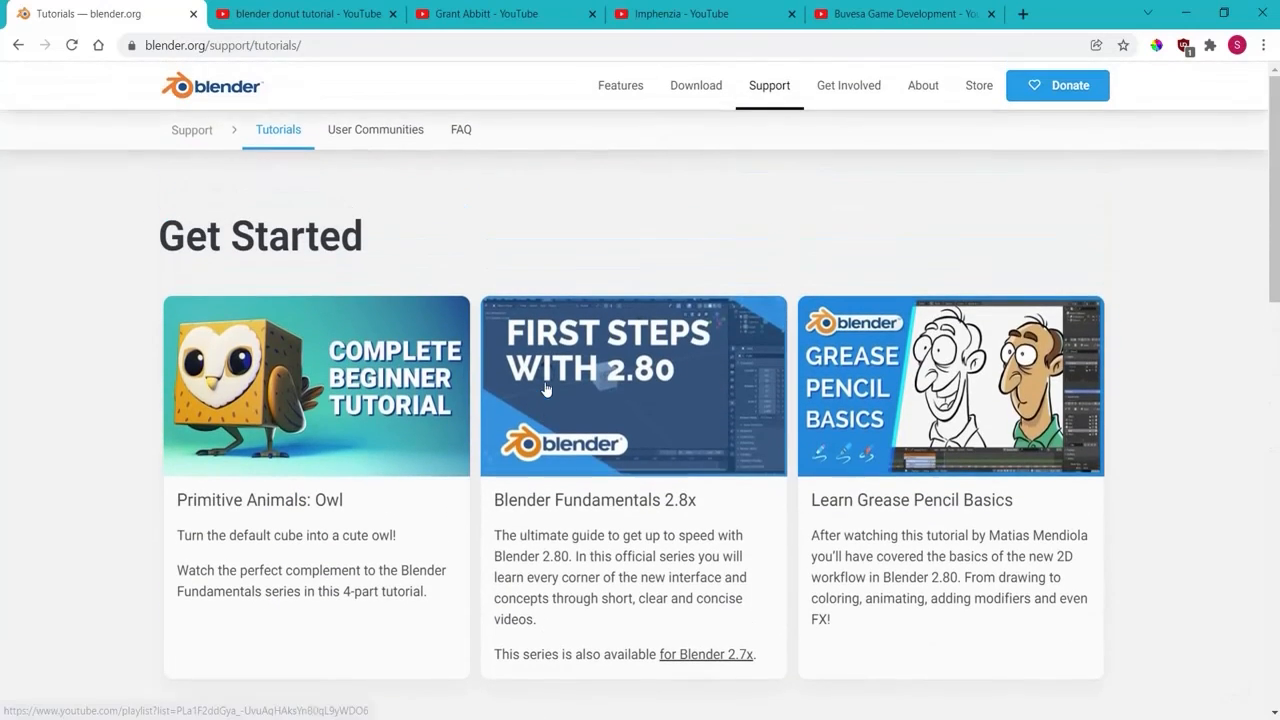
click(281, 14)
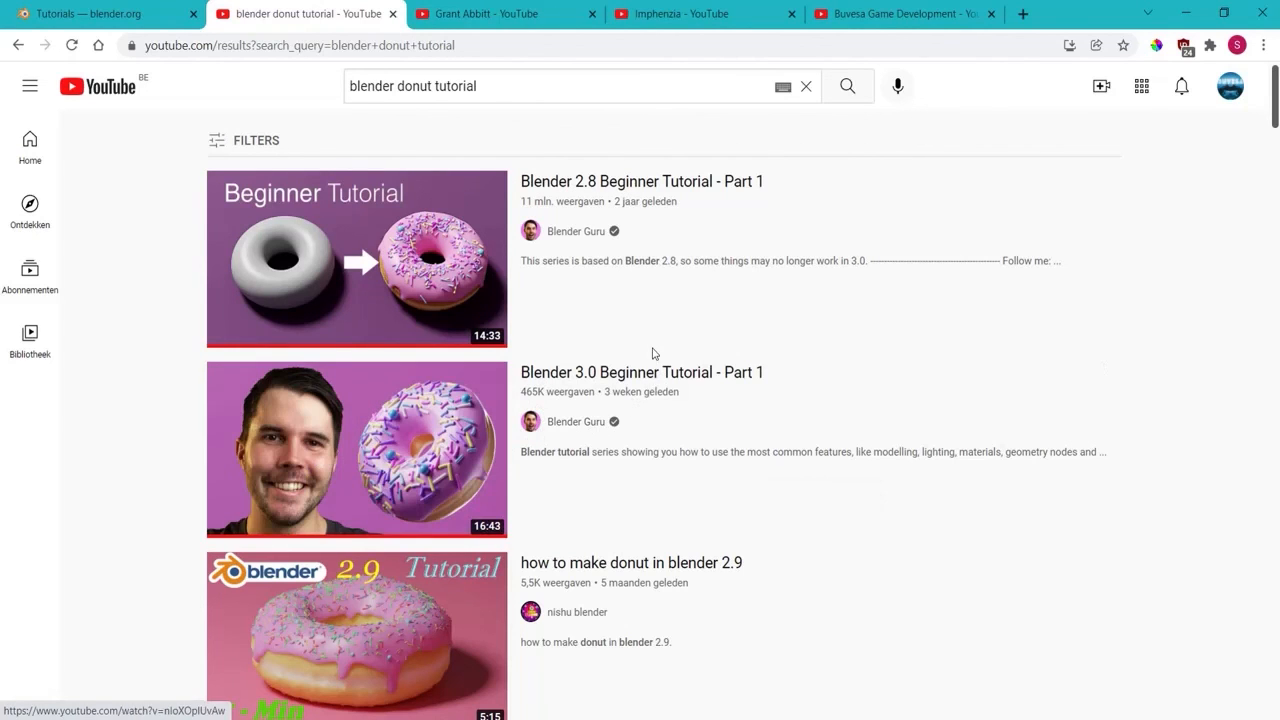
scroll(558, 390, down, 1)
scroll(558, 433, down, 4)
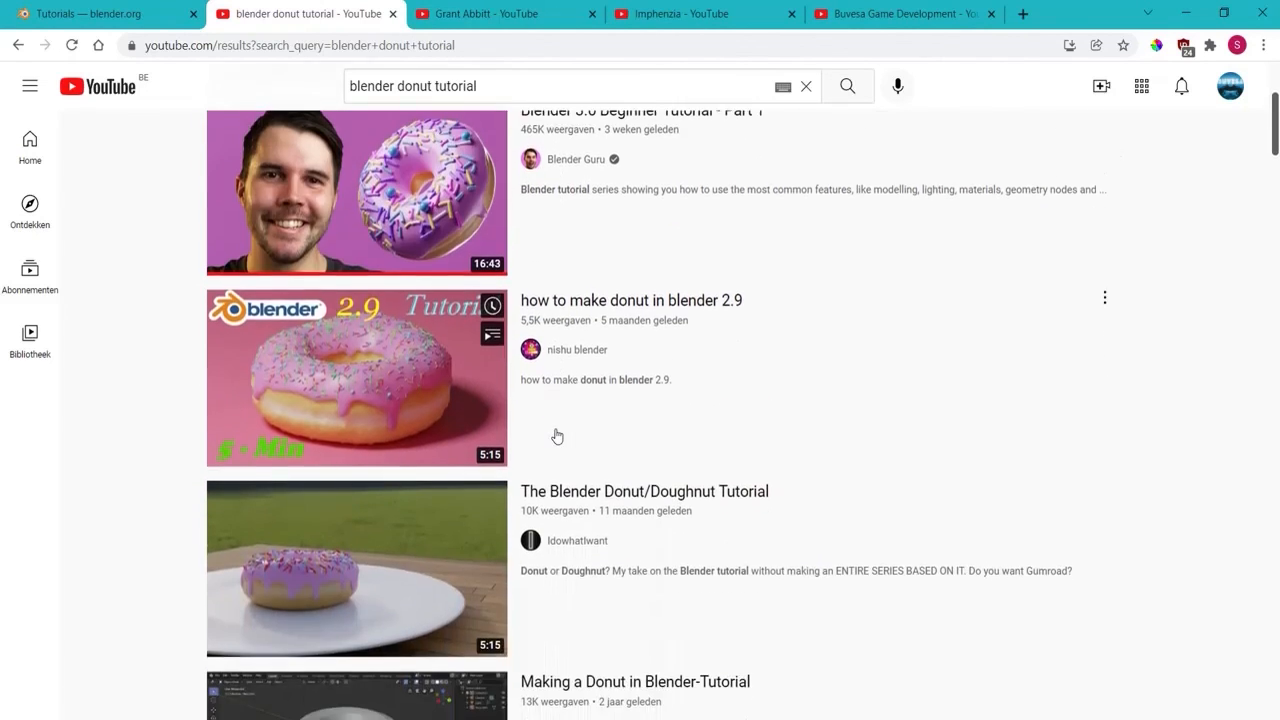
scroll(709, 380, up, 5)
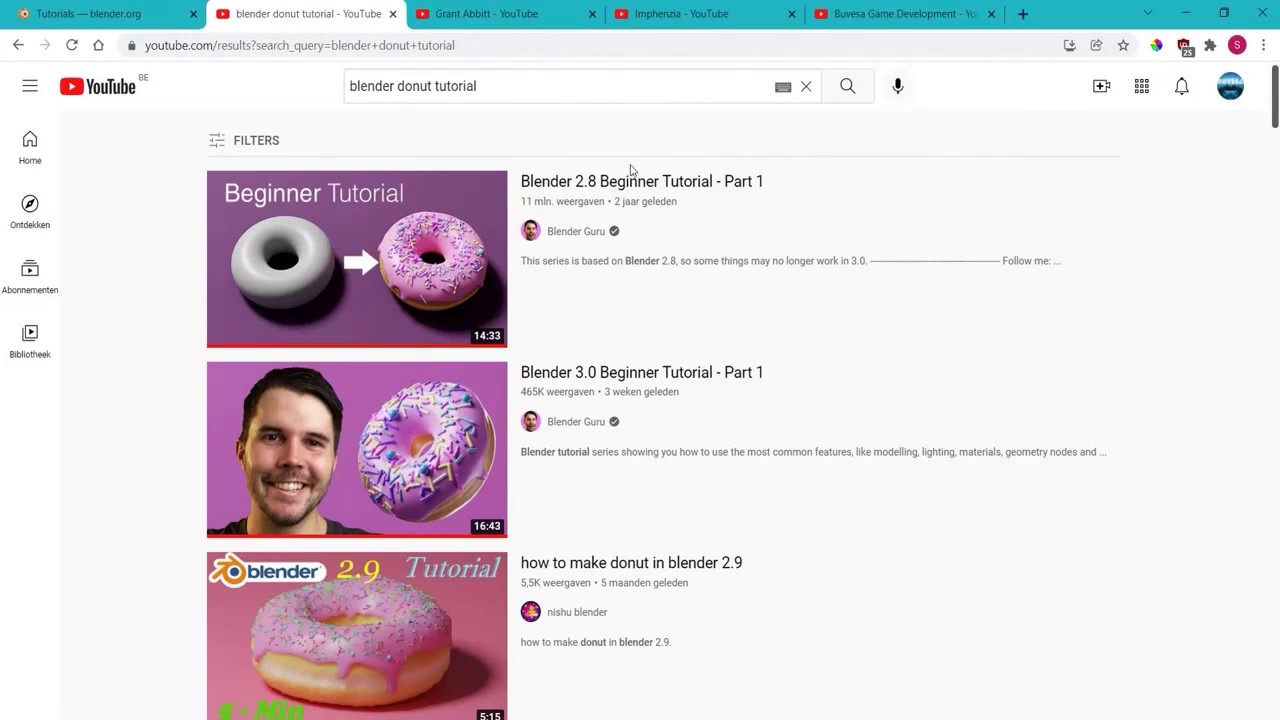
Step: Browse the low poly videos on the Grant Abbitt channel and the playlists on the Imphenzia channel
click(494, 13)
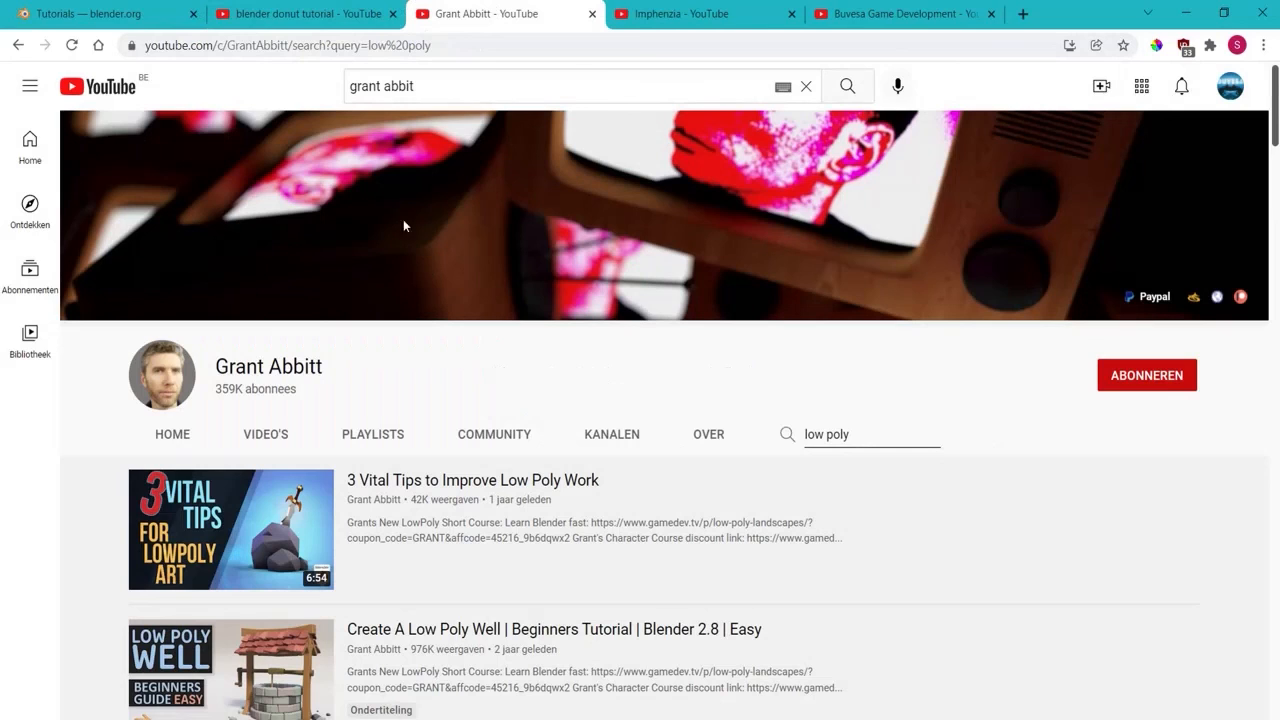
click(506, 82)
click(1074, 420)
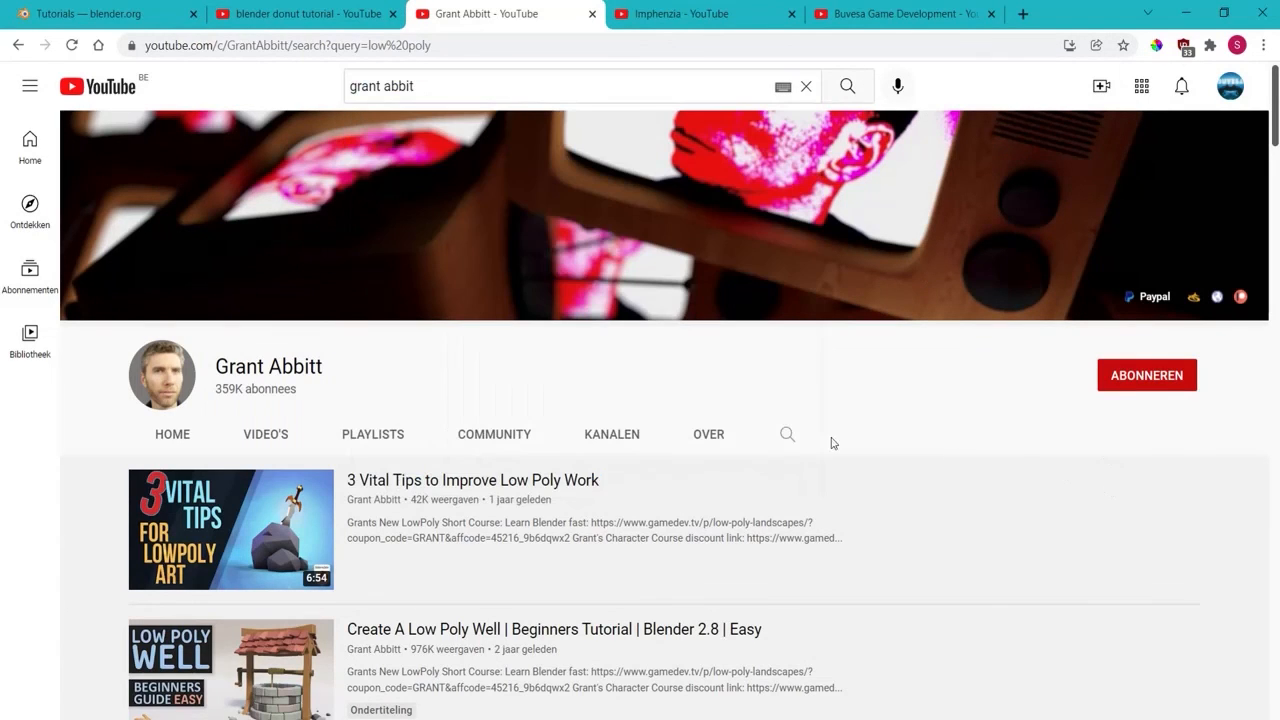
click(786, 436)
scroll(609, 423, down, 3)
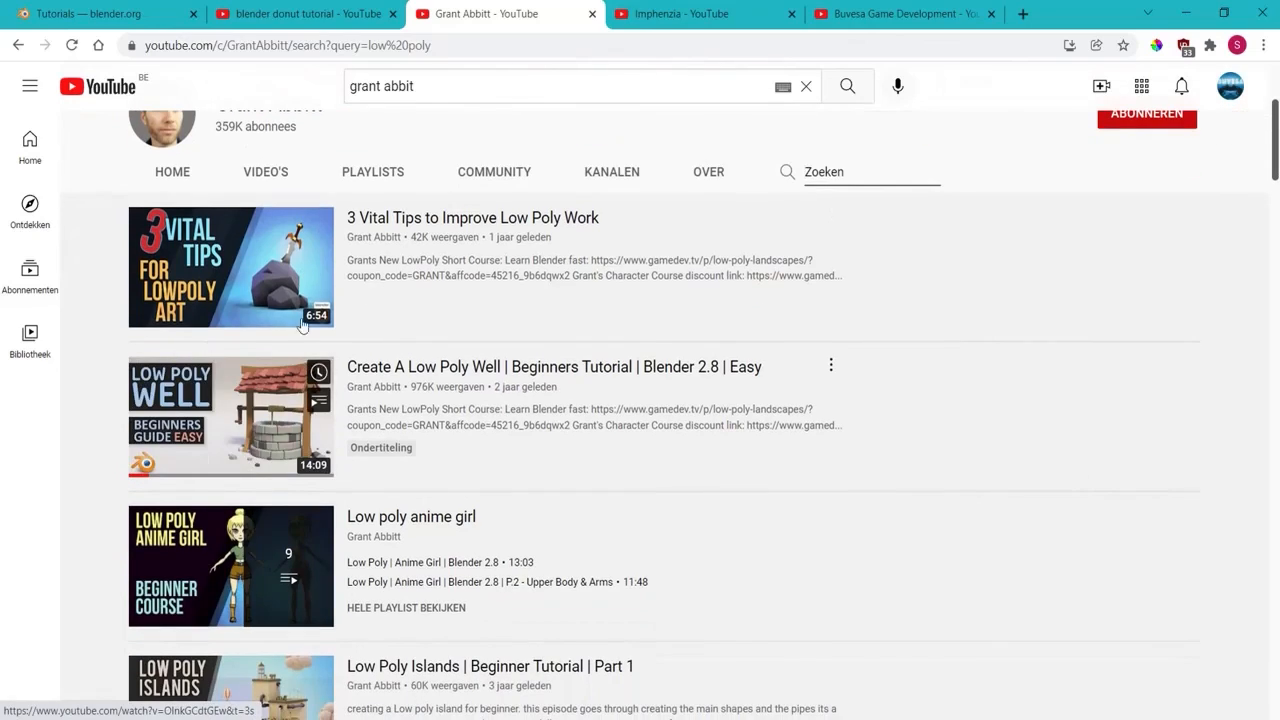
scroll(302, 325, down, 5)
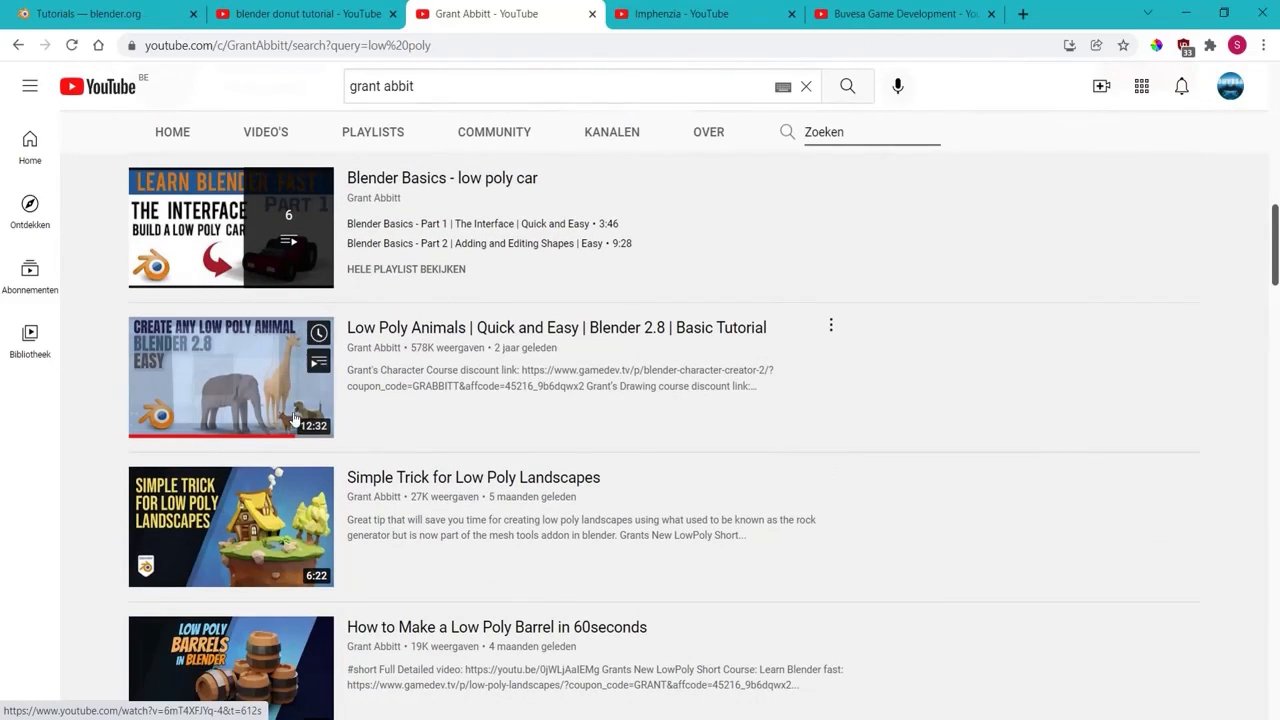
scroll(277, 409, up, 7)
scroll(277, 409, up, 4)
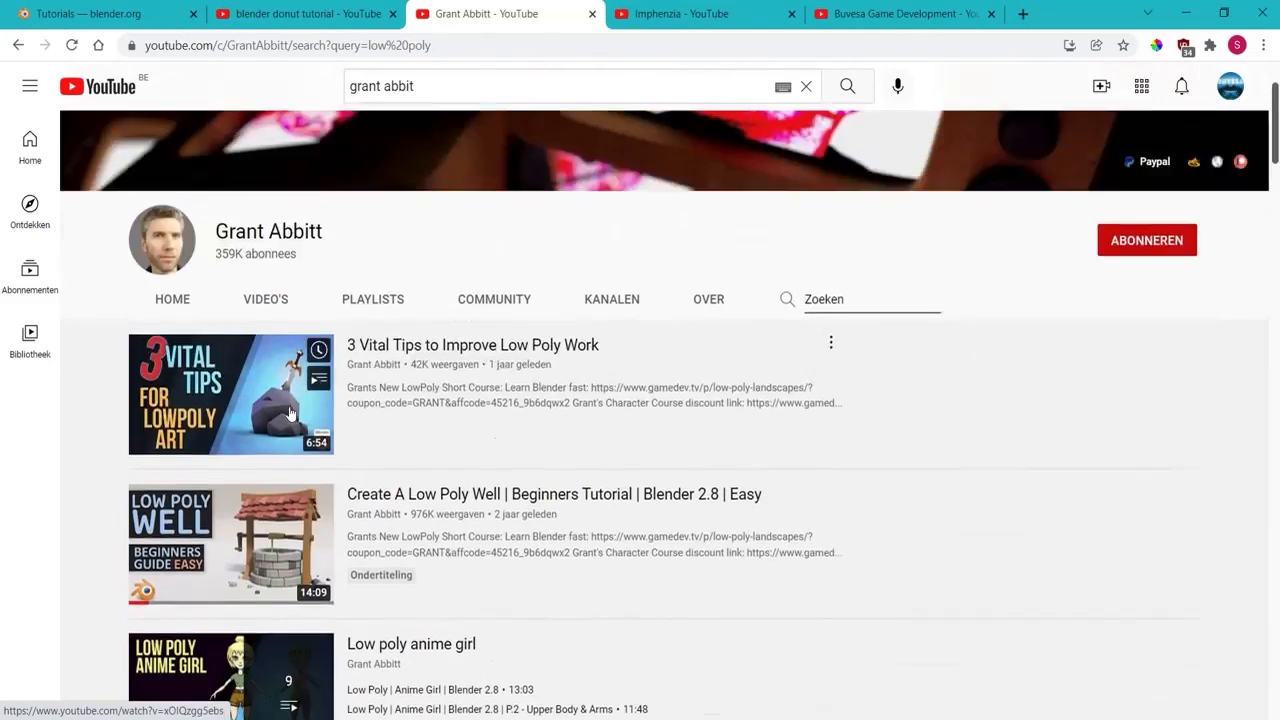
click(690, 14)
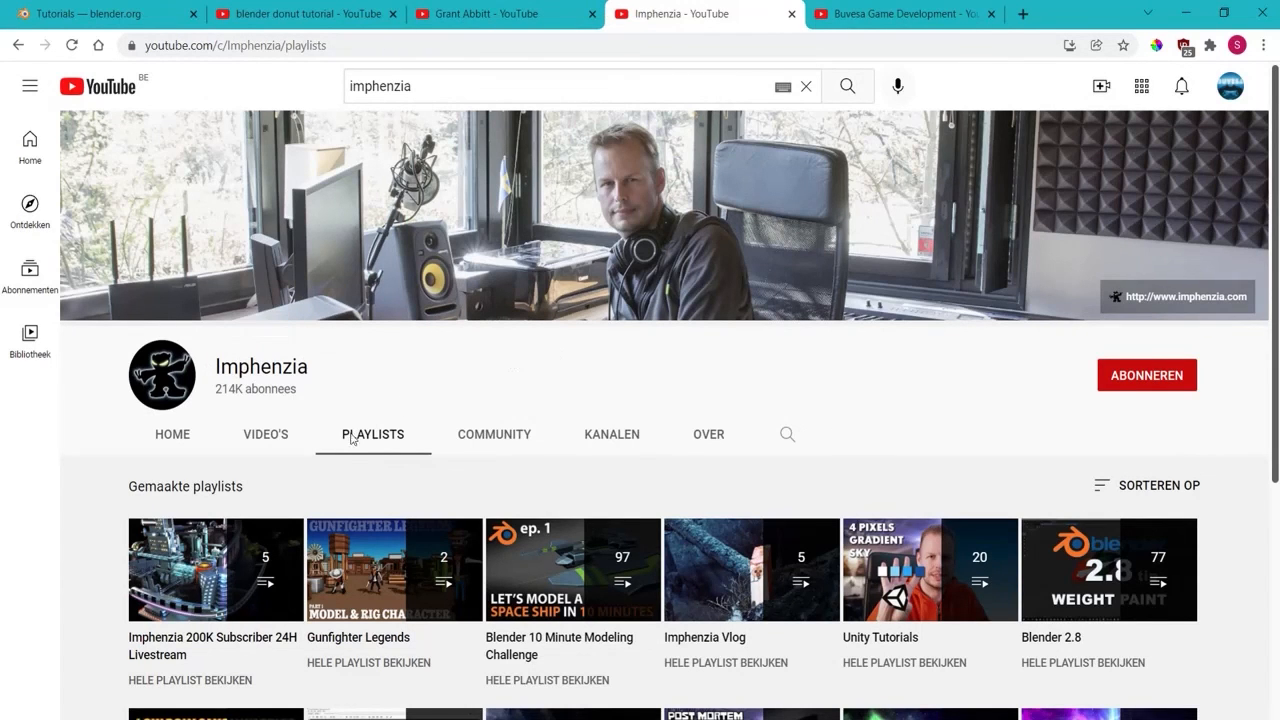
scroll(370, 460, down, 2)
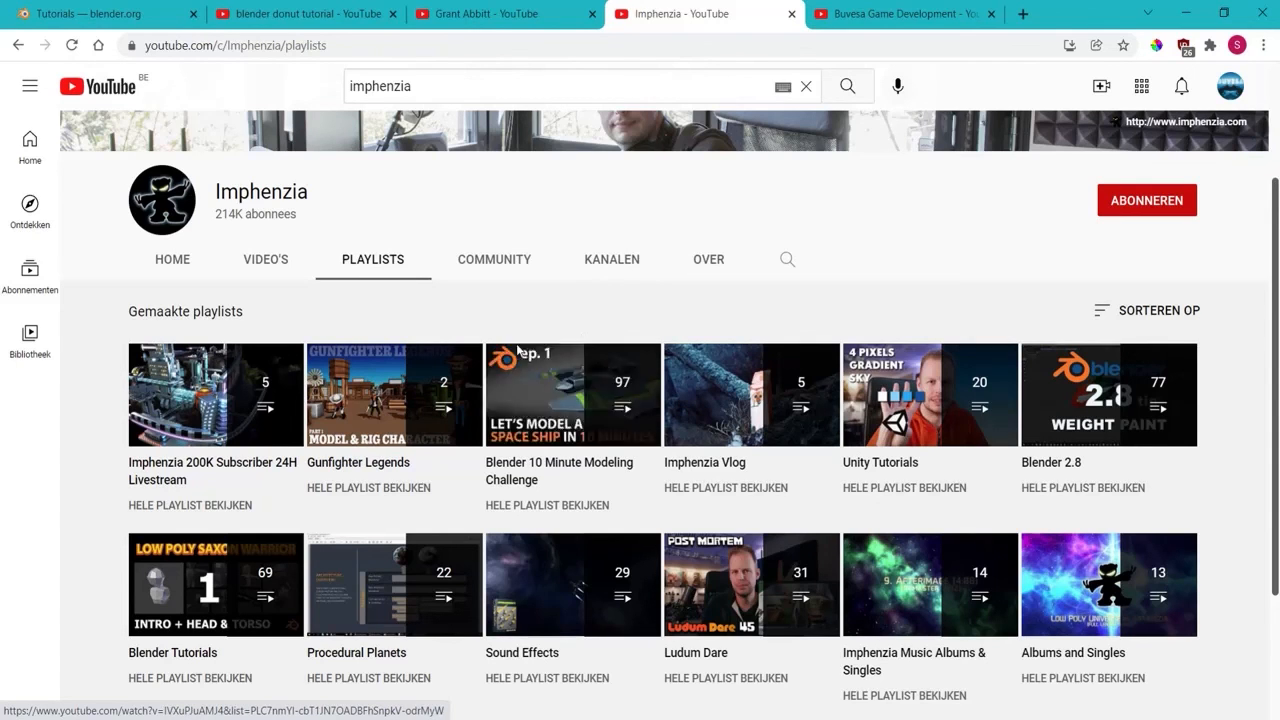
Step: Go to the Buvesa Game Development channel, highlight its name and open the search within the channel
key(ctrl+Tab)
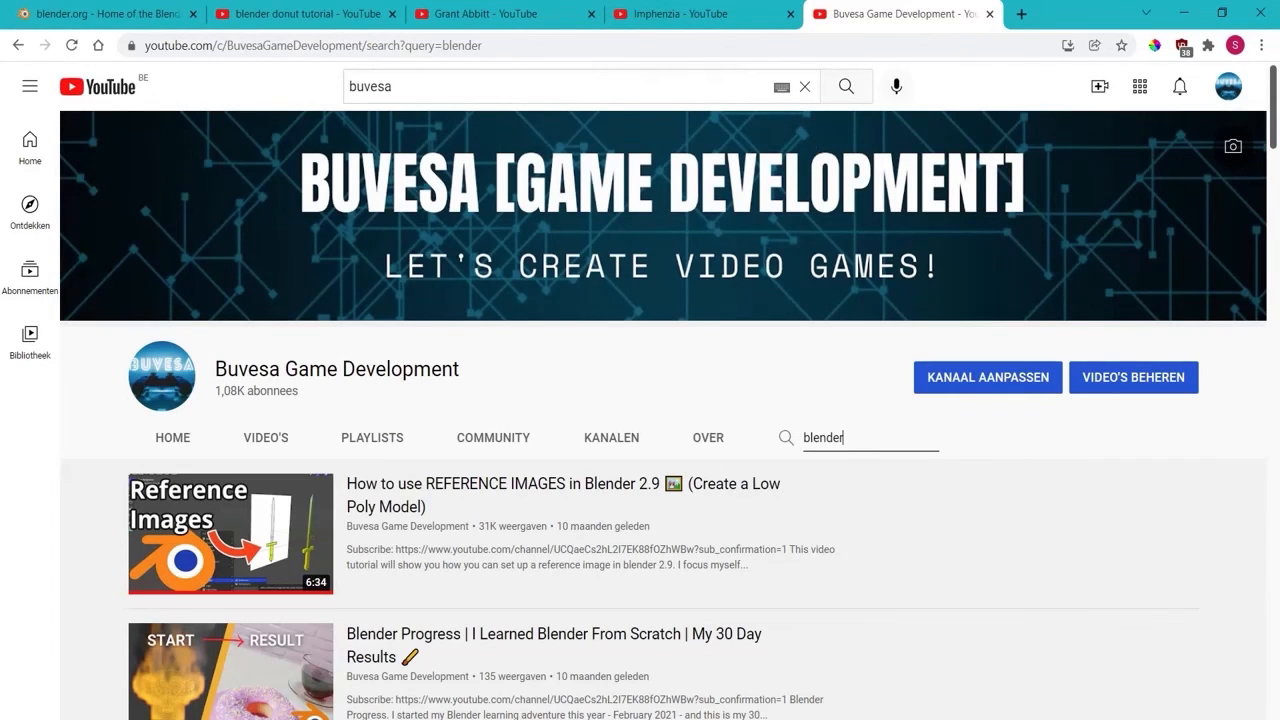
drag(460, 370, 214, 369)
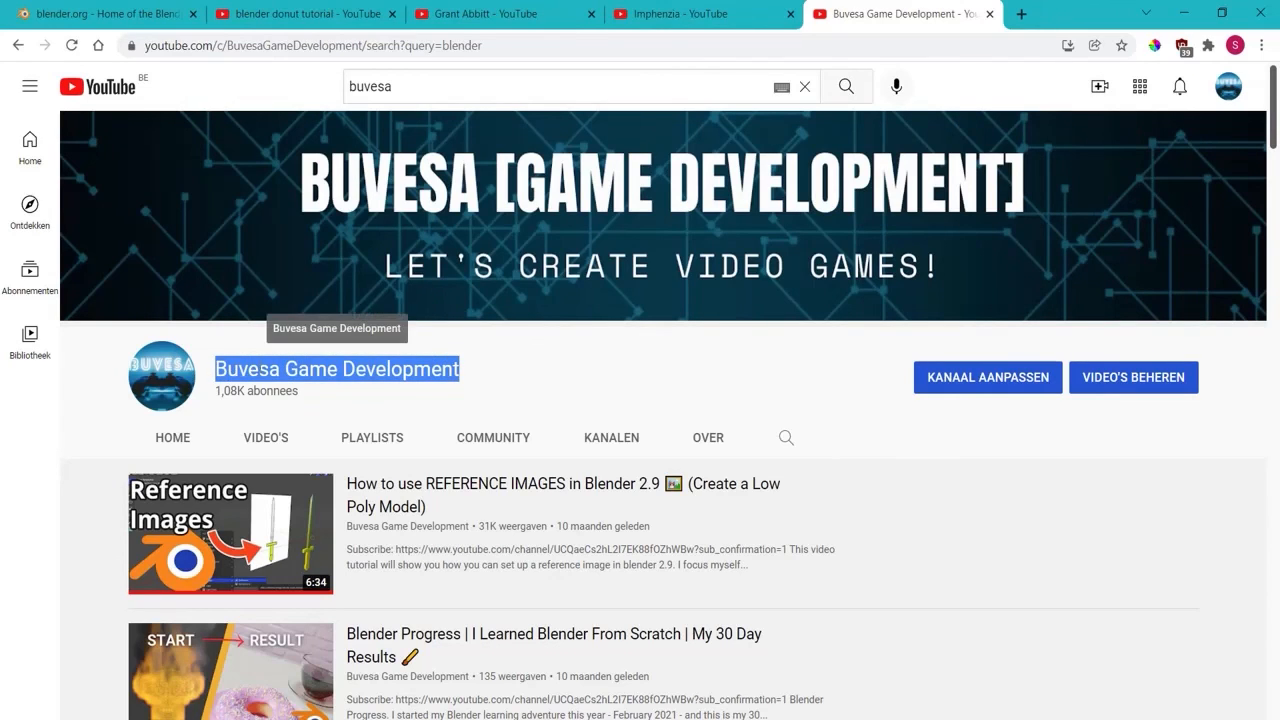
click(380, 362)
click(786, 437)
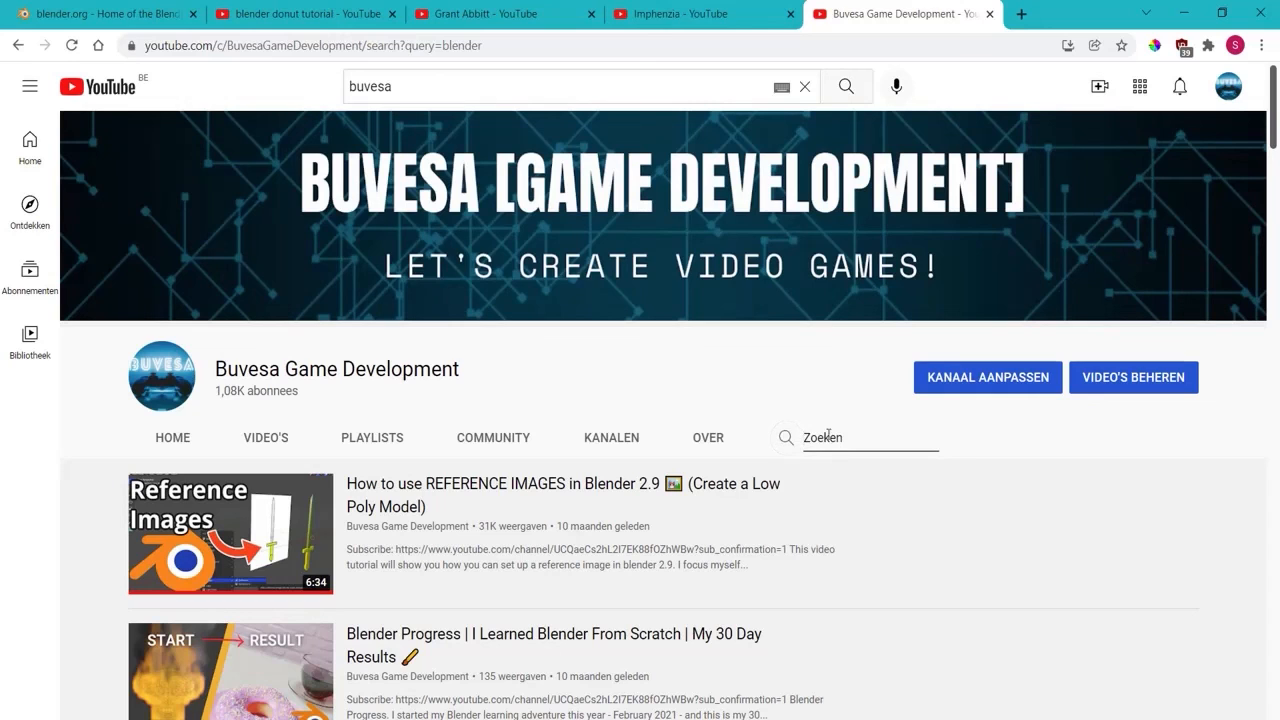
Step: Look through the Blender tutorials listed on the Buvesa Game Development channel, return to the channel header and highlight its name
scroll(380, 425, down, 2)
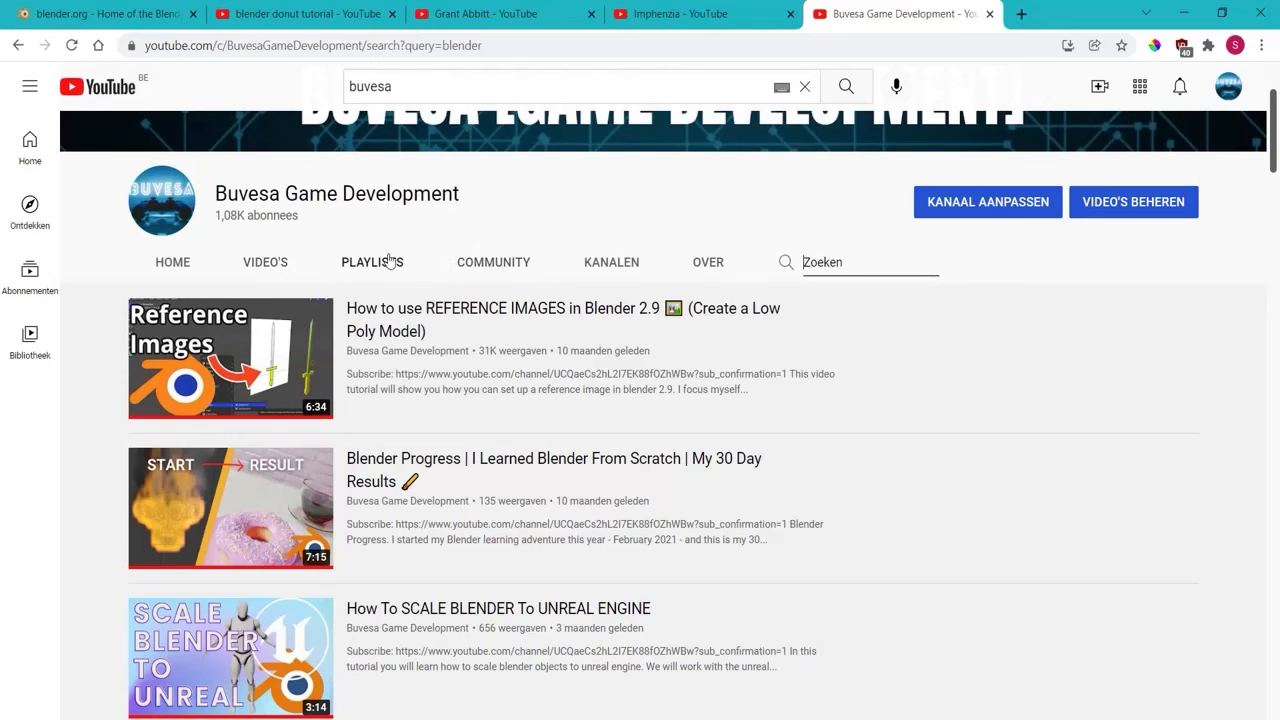
scroll(327, 229, down, 2)
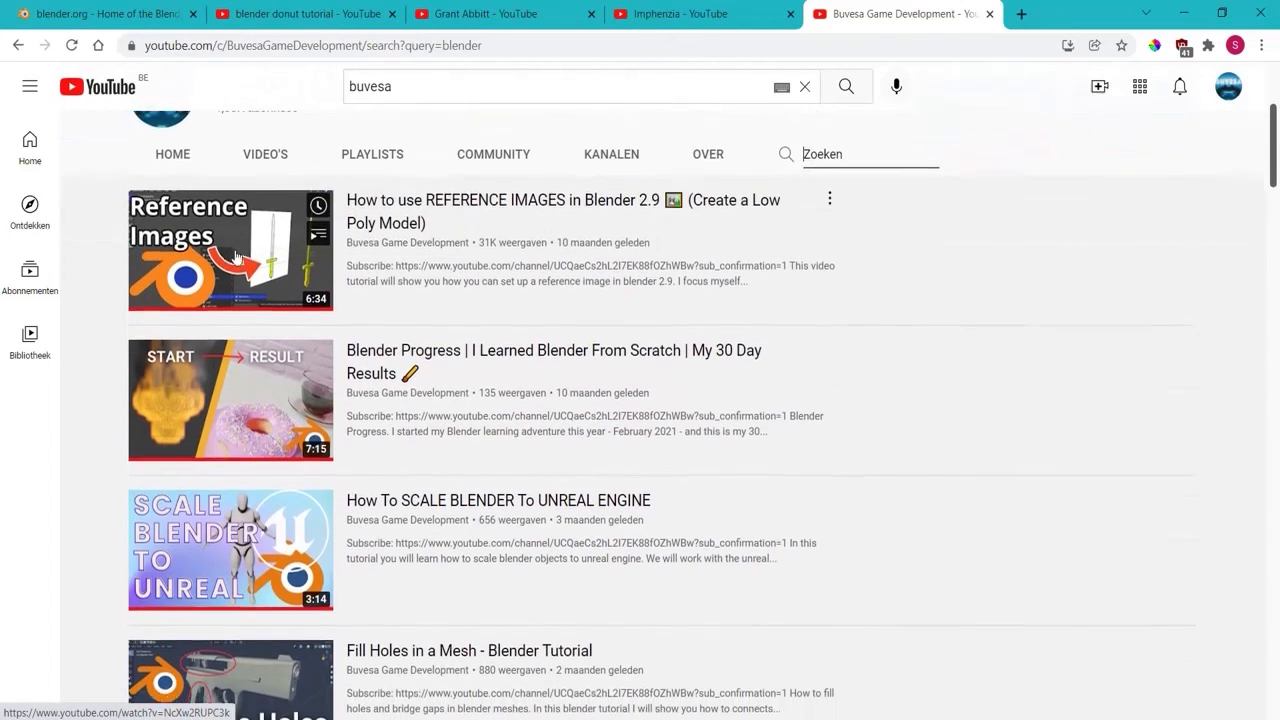
scroll(258, 364, down, 2)
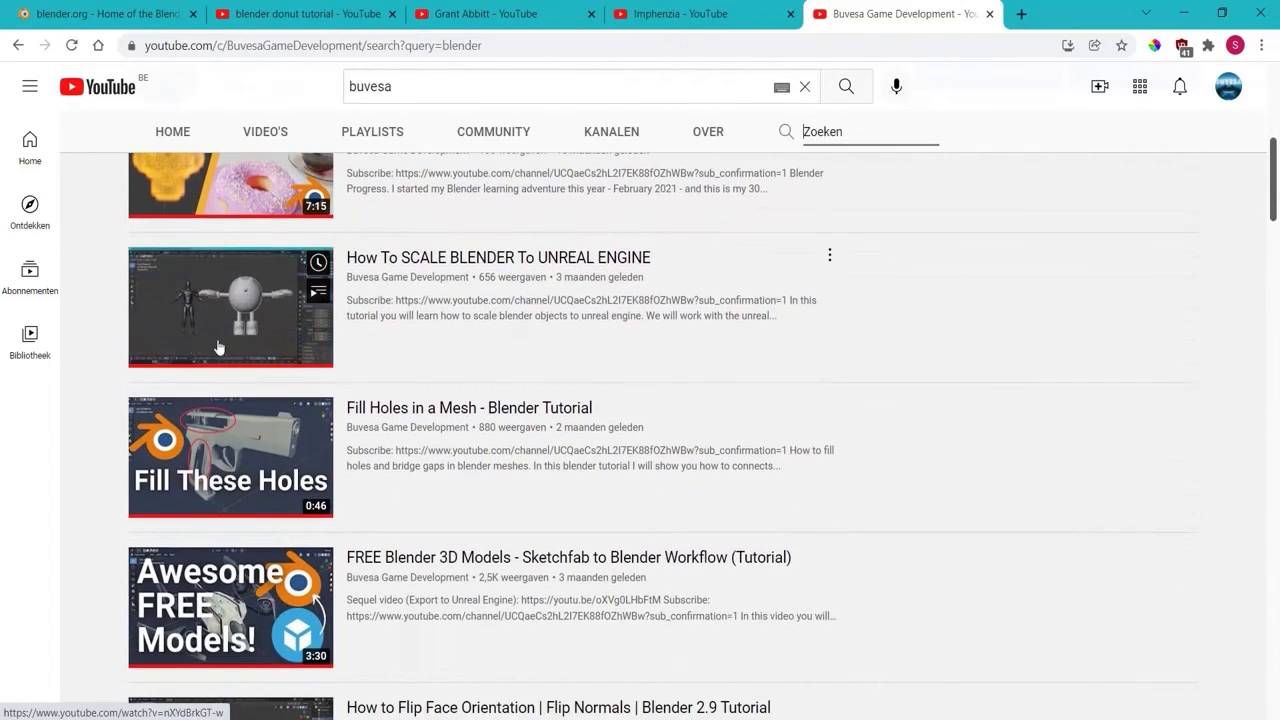
scroll(225, 345, down, 1)
scroll(277, 309, down, 4)
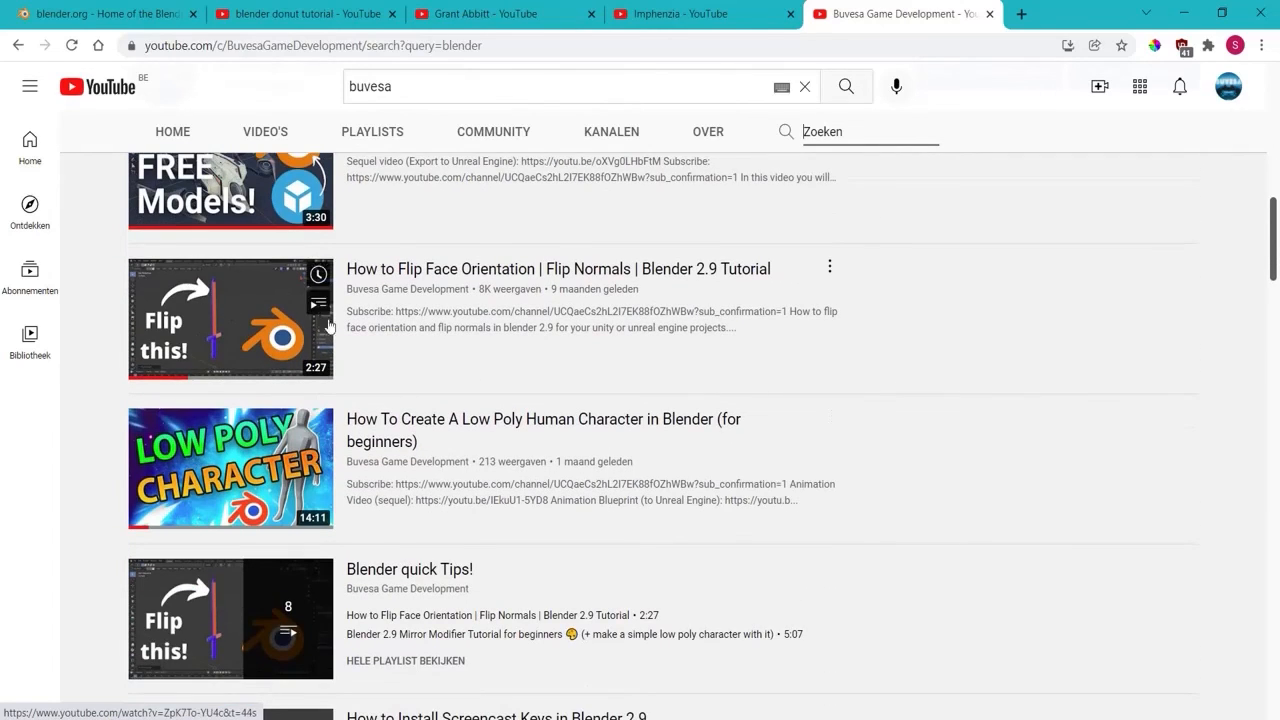
scroll(384, 440, up, 3)
scroll(260, 470, down, 3)
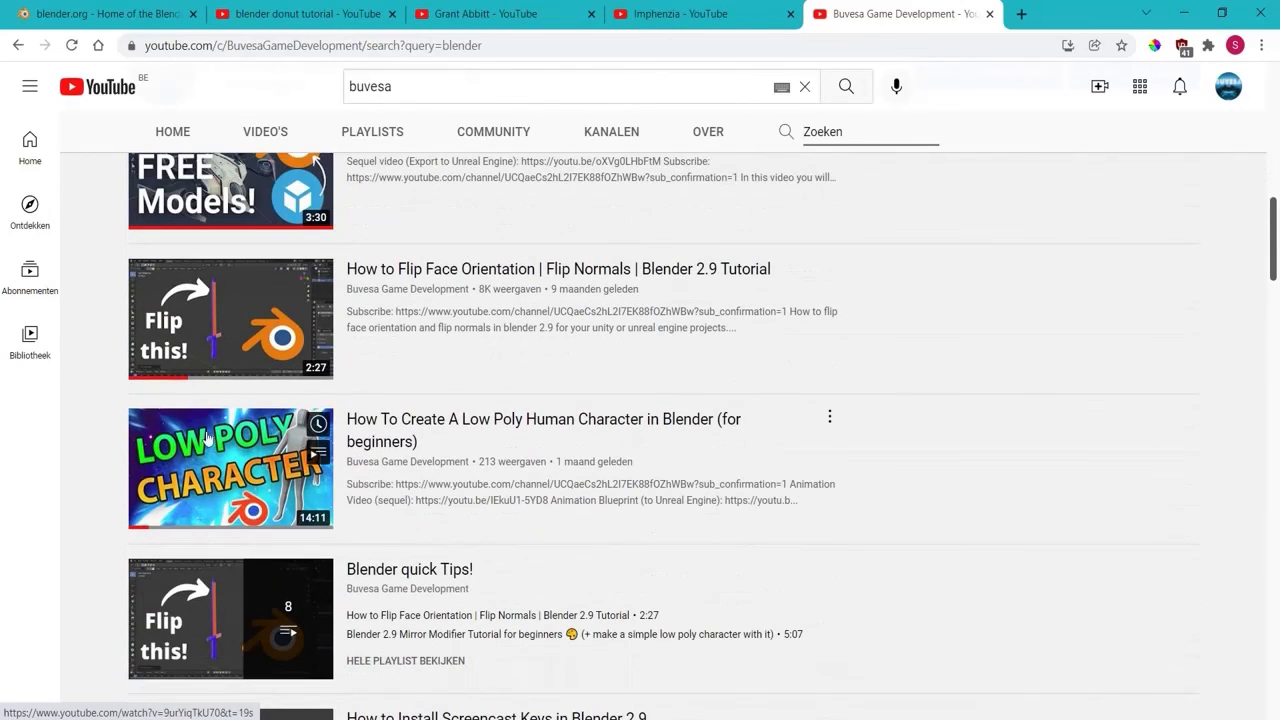
scroll(371, 423, down, 3)
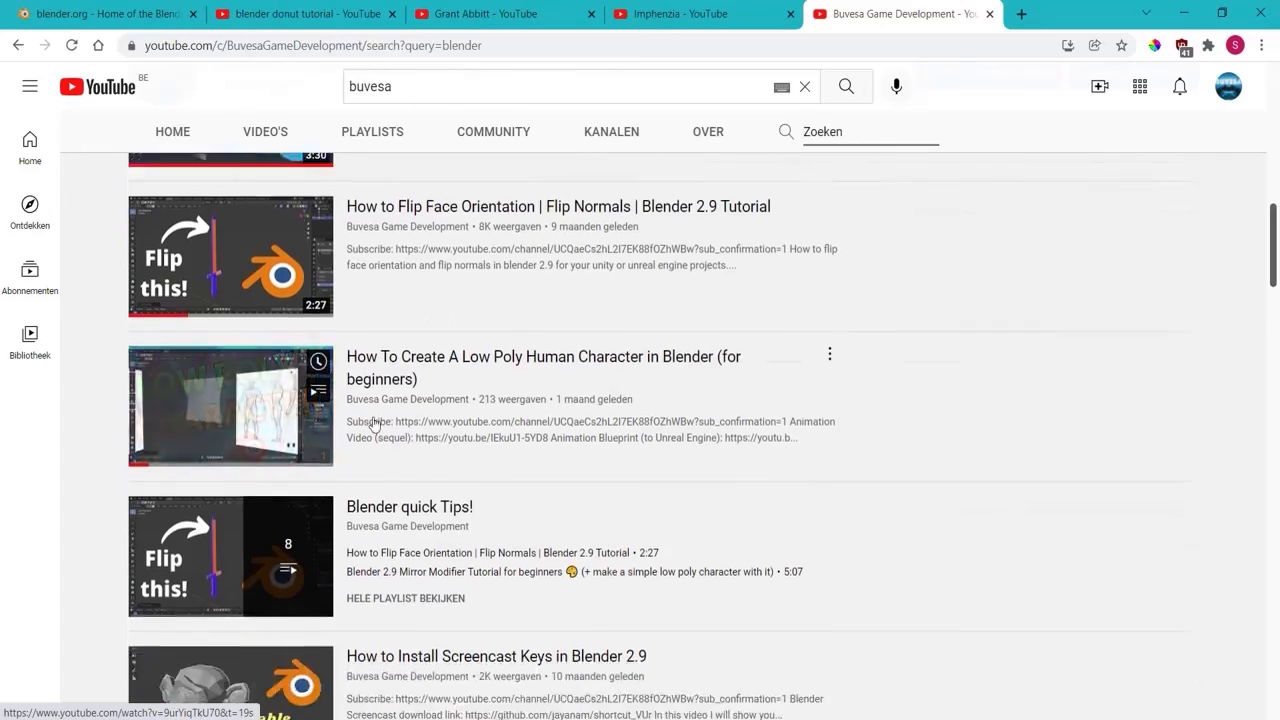
scroll(260, 468, down, 2)
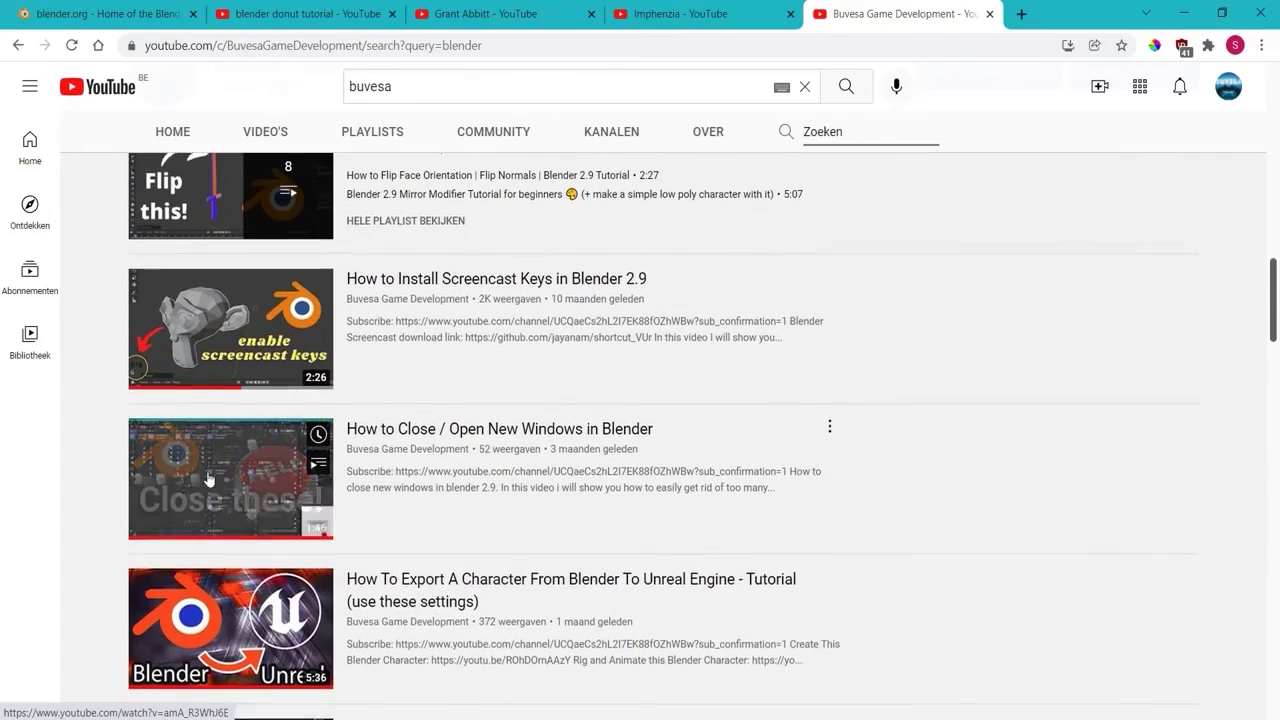
scroll(240, 570, down, 2)
scroll(240, 570, up, 16)
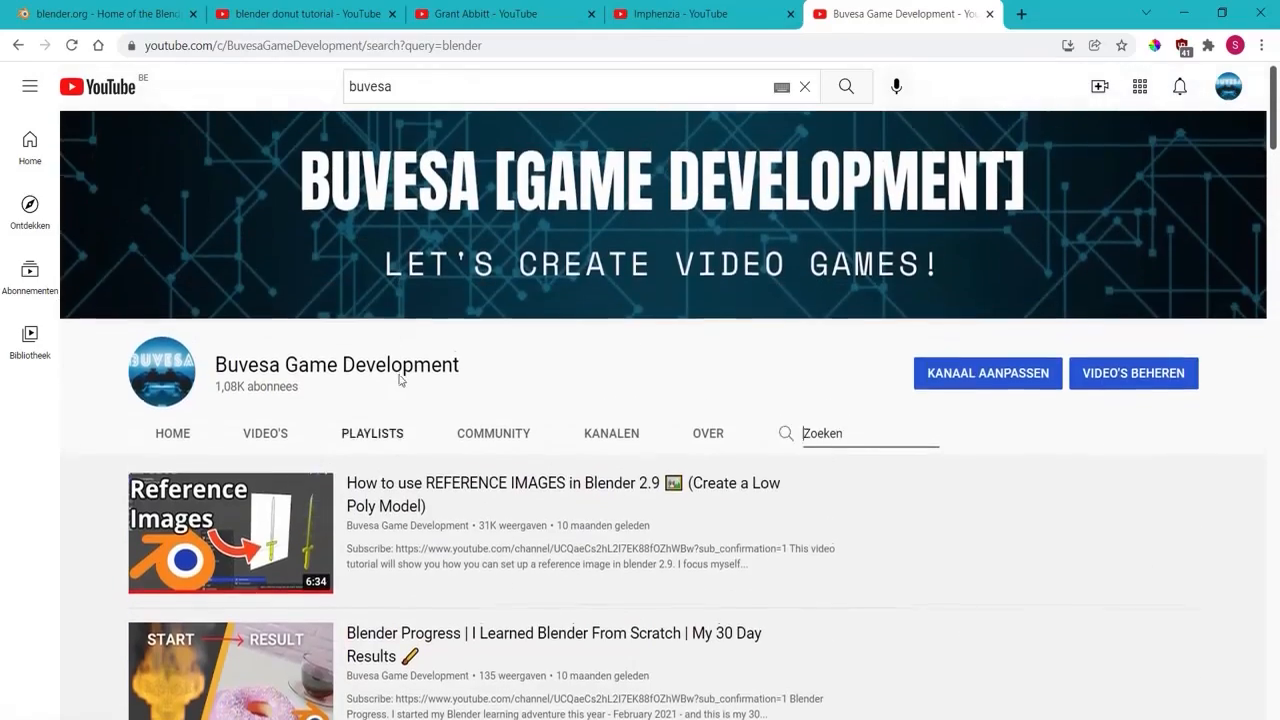
drag(464, 371, 214, 370)
click(250, 370)
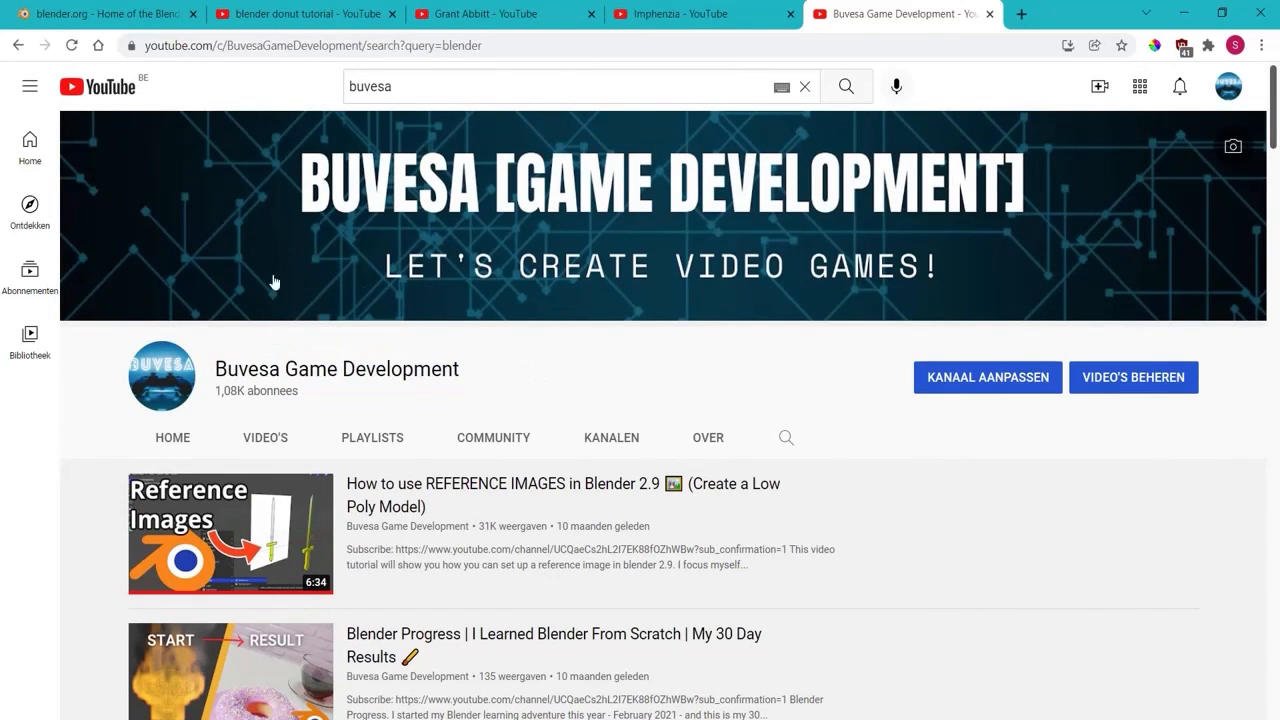
Step: Return to the blender.org home page and view its opening banner and headline
click(104, 13)
scroll(700, 400, up, 6)
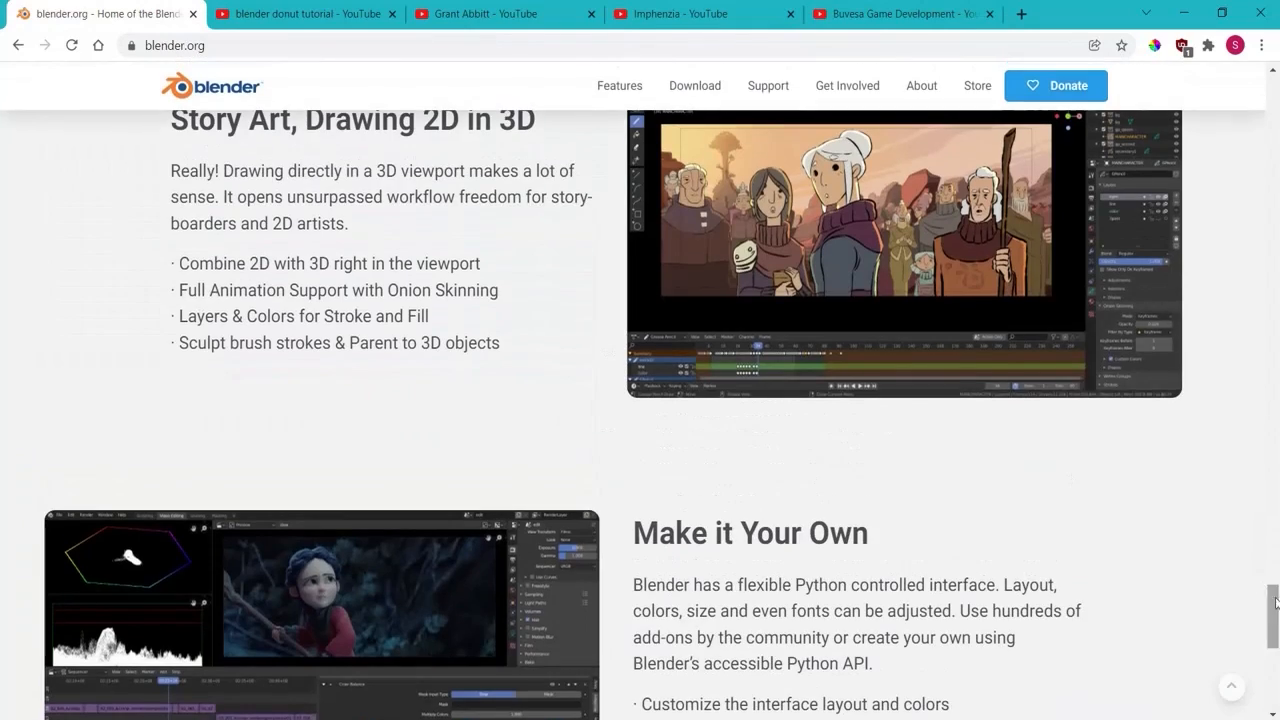
drag(1274, 601, 1274, 92)
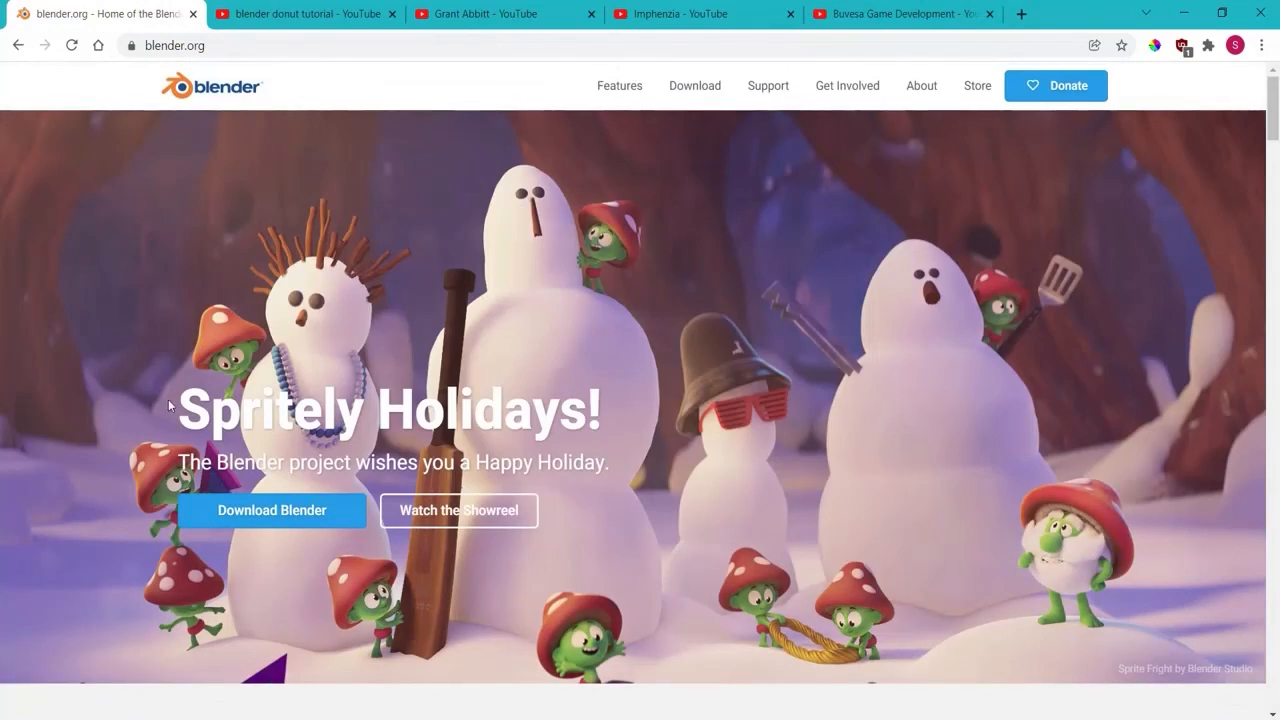
drag(168, 404, 614, 410)
click(588, 405)
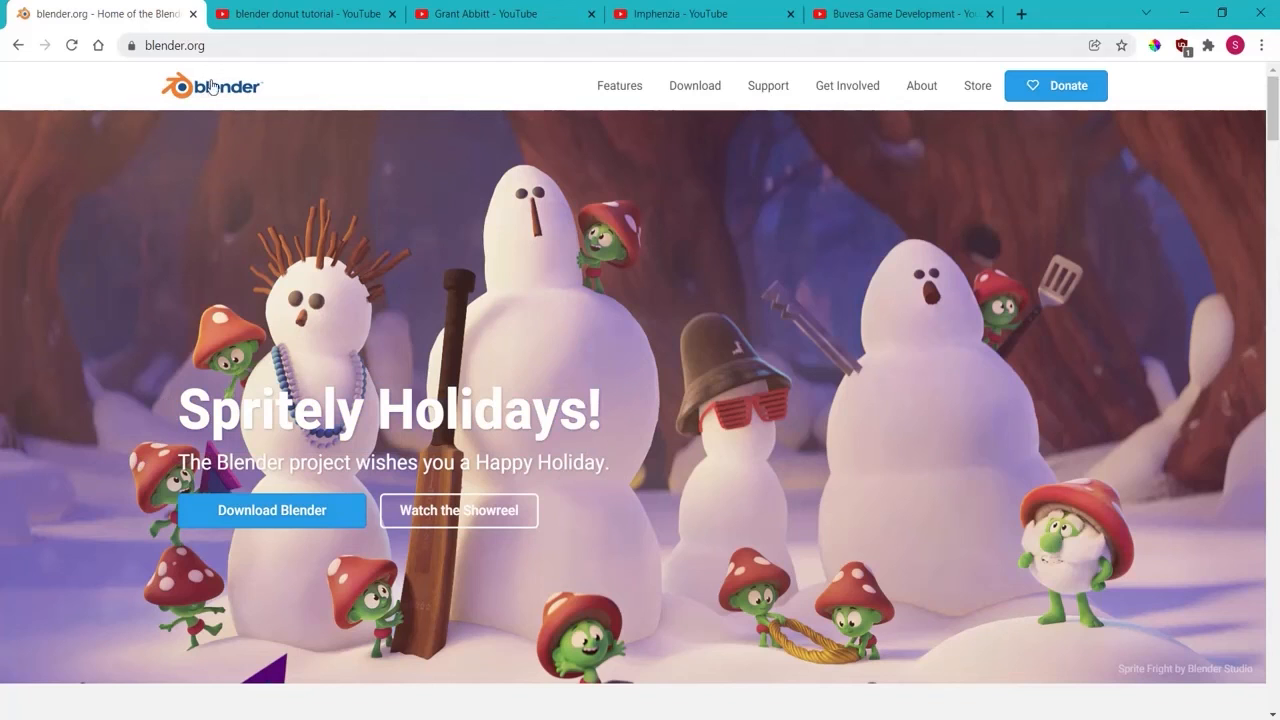